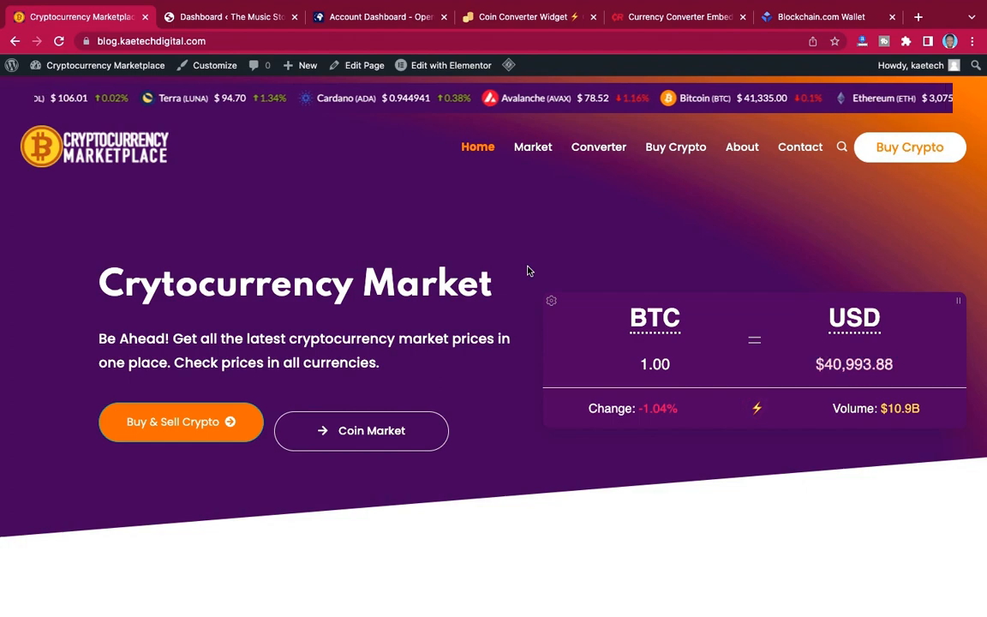
Set the Bitcoin amount in the converter beside the page's main heading to 2.
{"action": "scroll", "coordinate": [528, 271], "scroll_direction": "down", "scroll_amount": 15}
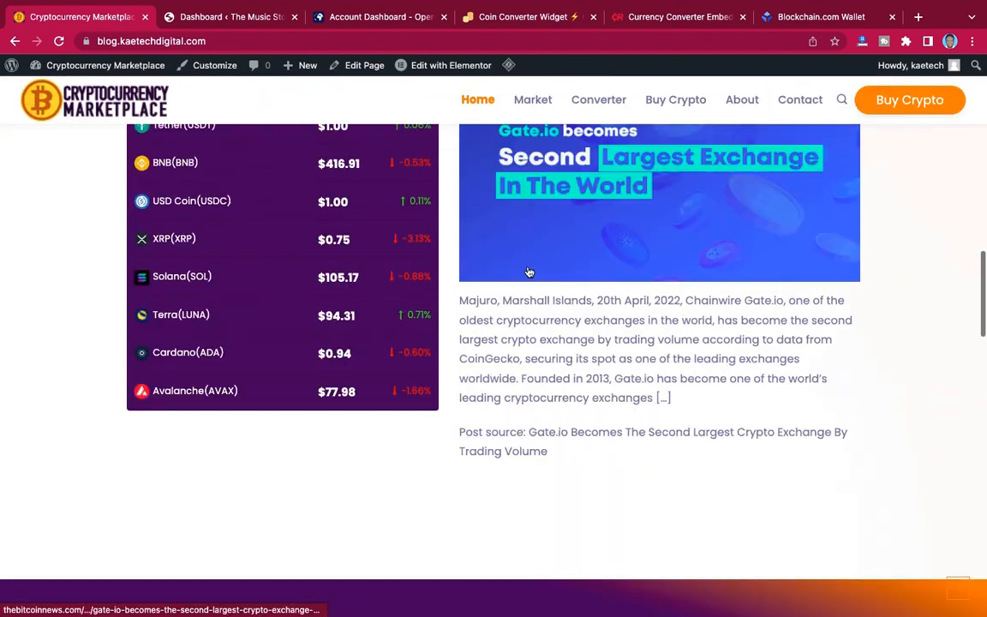
{"action": "scroll", "coordinate": [528, 271], "scroll_direction": "up", "scroll_amount": 15}
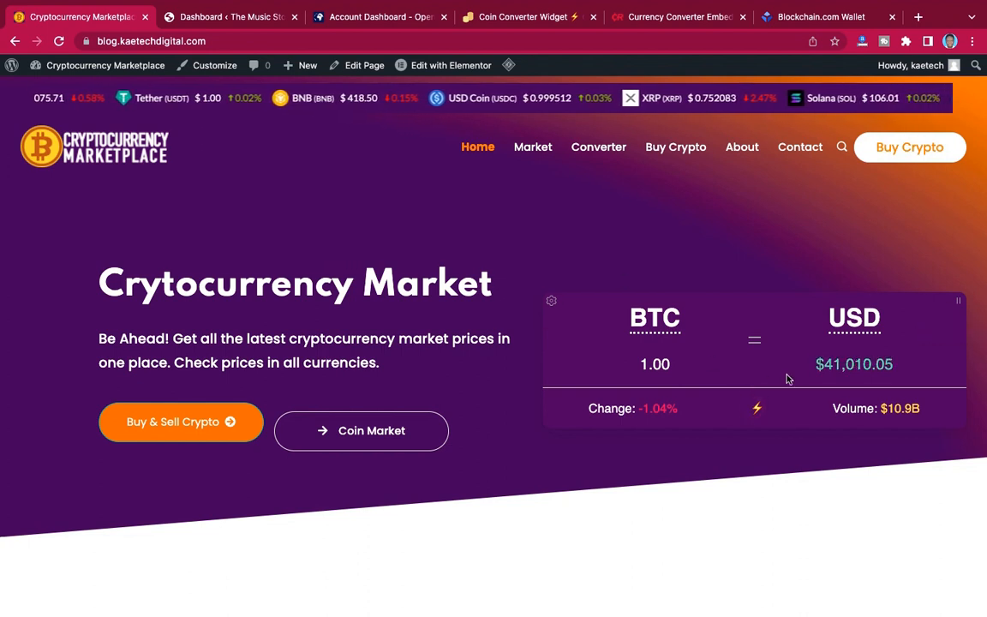
{"action": "left_click", "coordinate": [656, 366]}
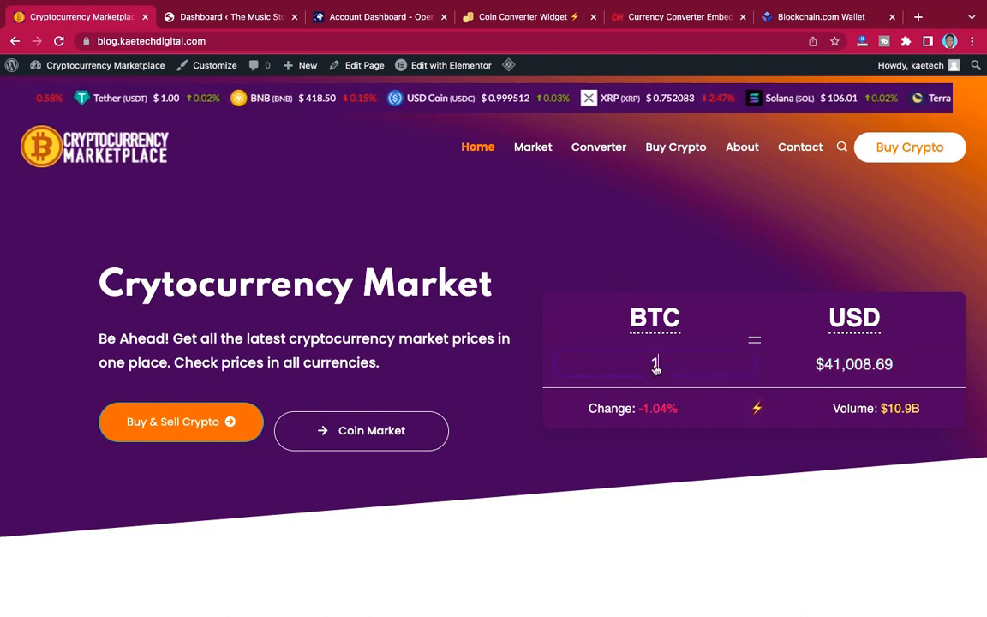
{"action": "left_click_drag", "start_coordinate": [661, 363], "coordinate": [639, 361]}
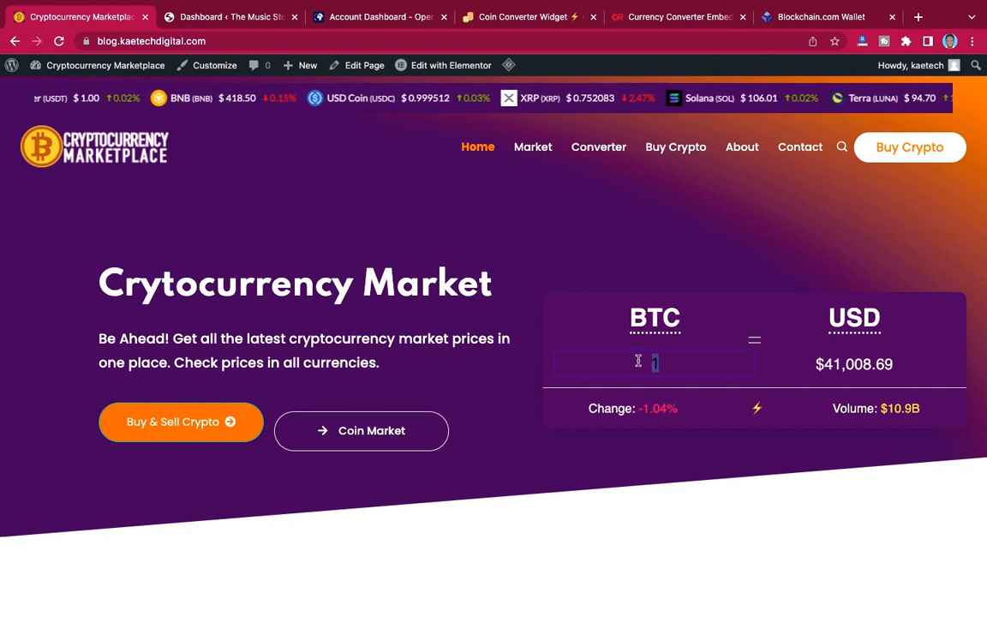
{"action": "type", "text": "2"}
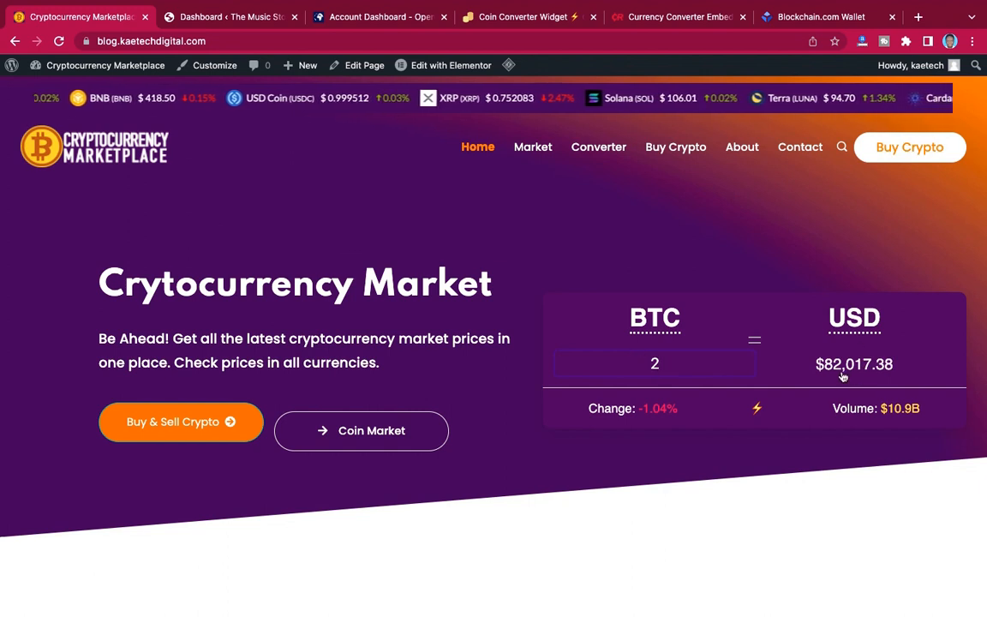
Change the converter's target currency to EUR - Euro.
{"action": "left_click", "coordinate": [864, 319]}
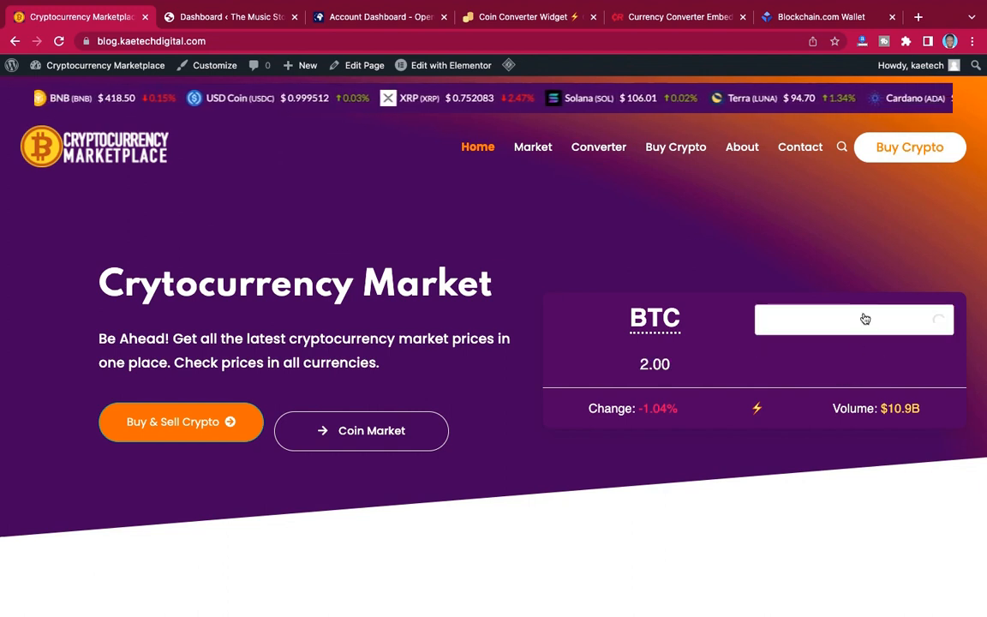
{"action": "left_click", "coordinate": [860, 320]}
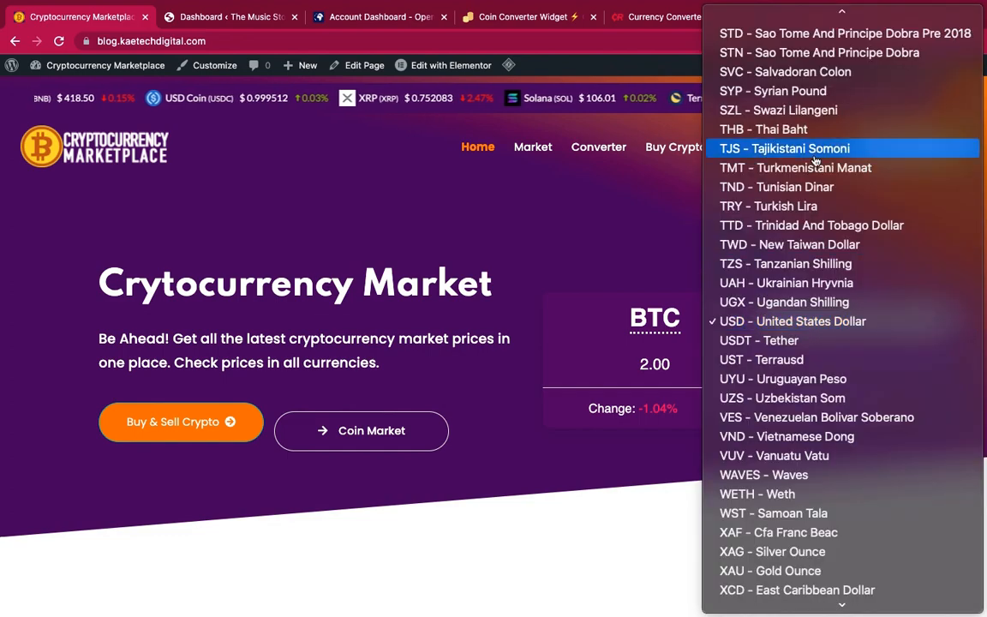
{"action": "scroll", "coordinate": [787, 291], "scroll_direction": "down", "scroll_amount": 3}
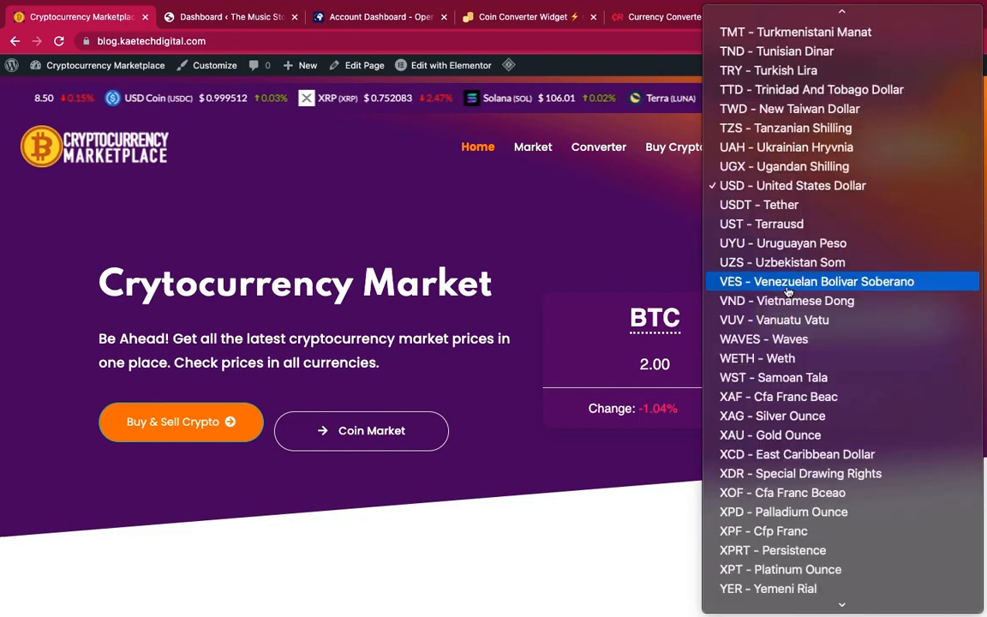
{"action": "scroll", "coordinate": [787, 292], "scroll_direction": "up", "scroll_amount": 6}
{"action": "scroll", "coordinate": [786, 291], "scroll_direction": "up", "scroll_amount": 15}
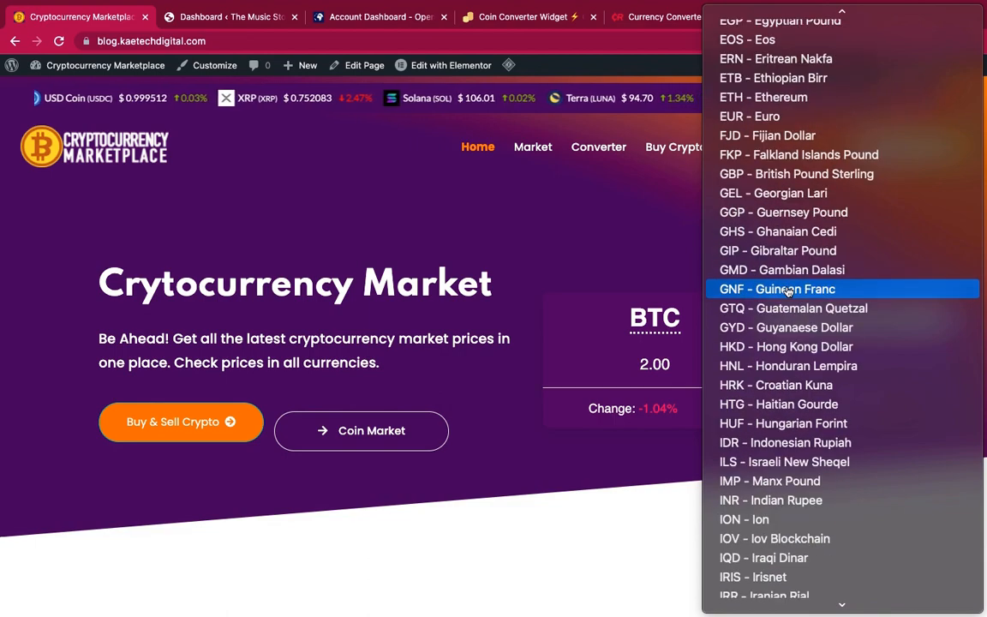
{"action": "scroll", "coordinate": [787, 292], "scroll_direction": "up", "scroll_amount": 10}
{"action": "scroll", "coordinate": [787, 291], "scroll_direction": "down", "scroll_amount": 6}
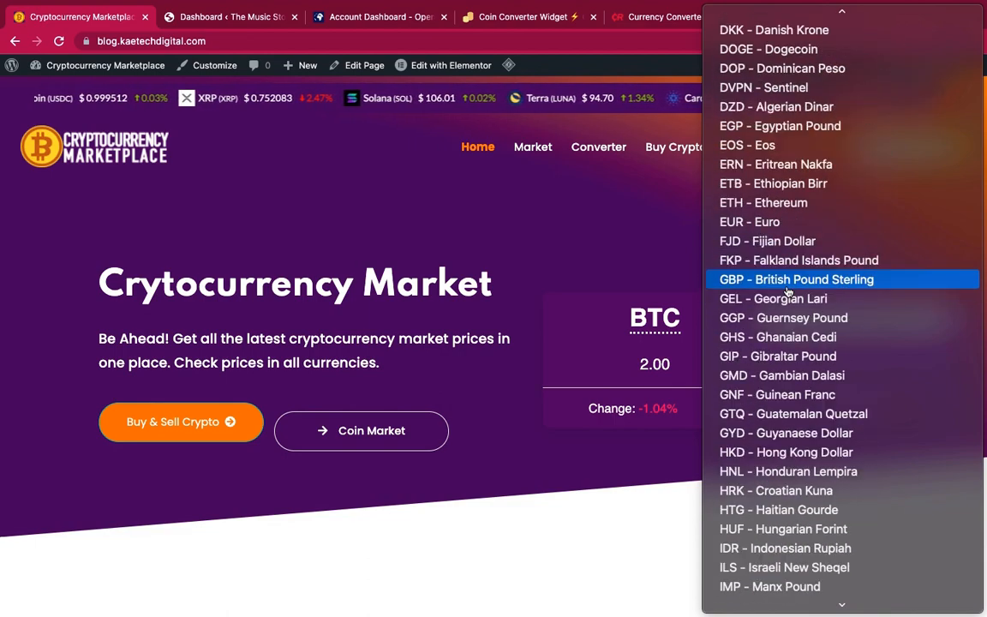
{"action": "scroll", "coordinate": [787, 291], "scroll_direction": "down", "scroll_amount": 5}
{"action": "scroll", "coordinate": [781, 278], "scroll_direction": "up", "scroll_amount": 3}
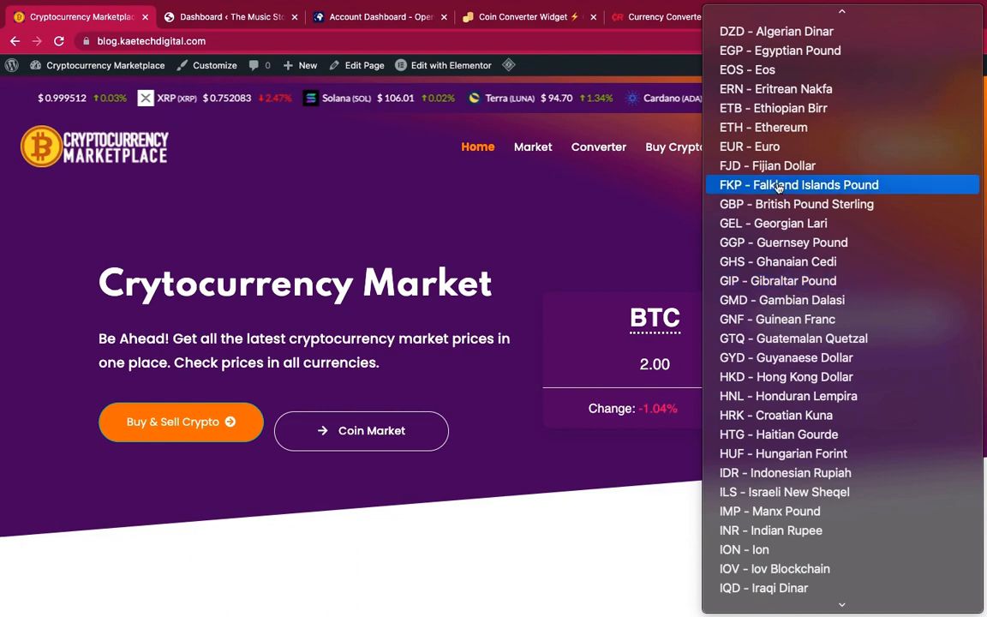
{"action": "left_click", "coordinate": [782, 147]}
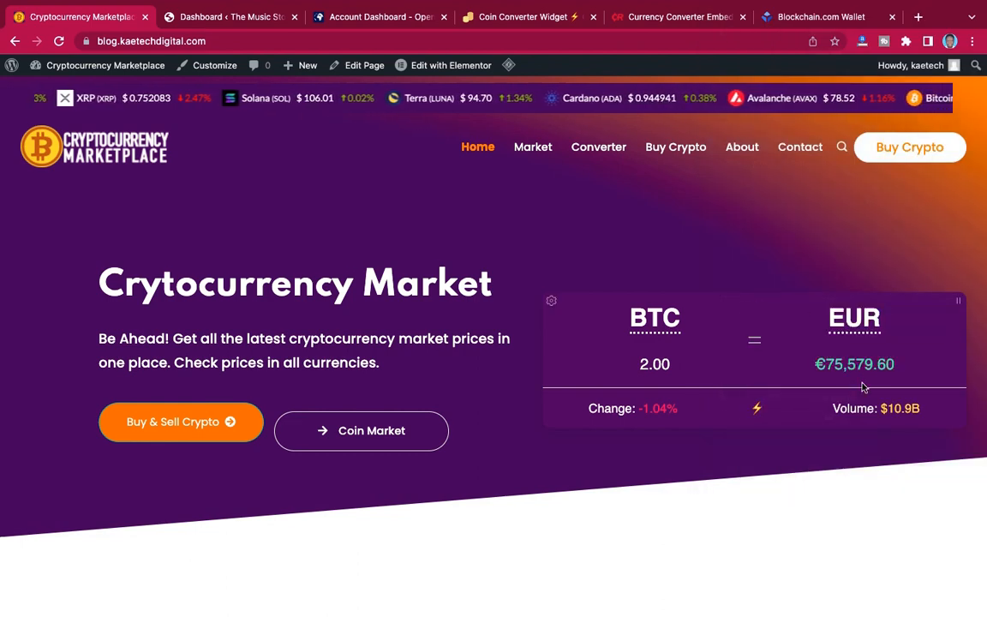
Change the converter's source coin to Ethereum (ETH).
{"action": "left_click", "coordinate": [661, 321]}
{"action": "left_click", "coordinate": [655, 320]}
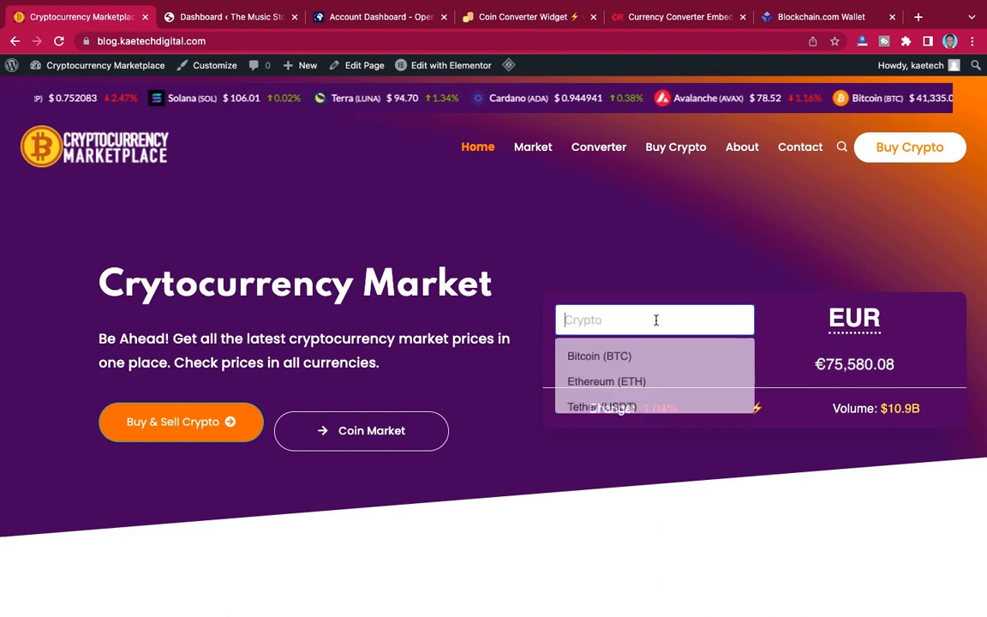
{"action": "left_click", "coordinate": [634, 383]}
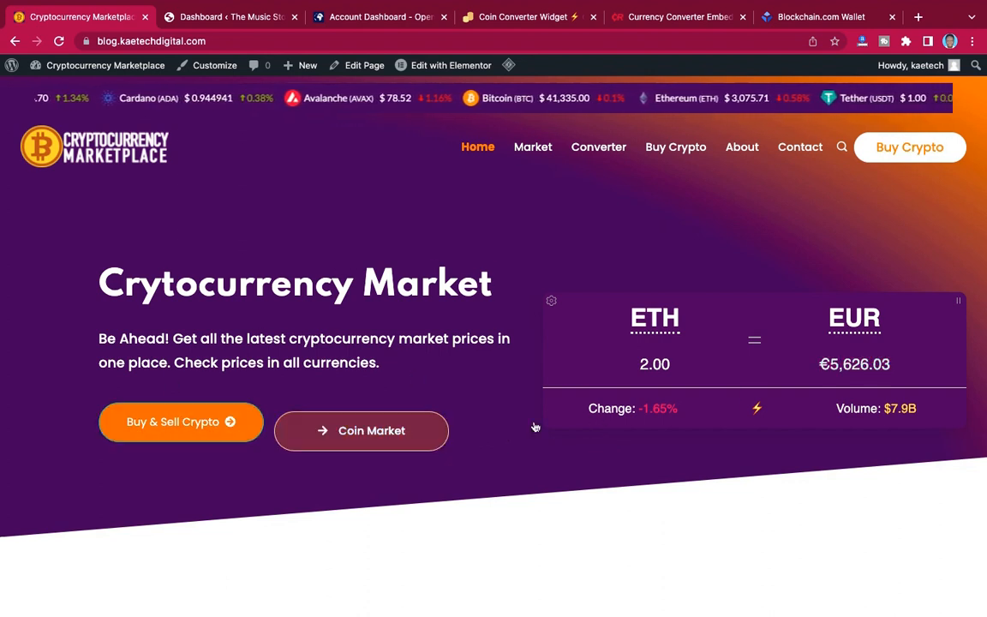
View the coin price list beside the news in EUR, GPB, AUD and JPY, and return it to USD.
{"action": "scroll", "coordinate": [535, 425], "scroll_direction": "down", "scroll_amount": 3}
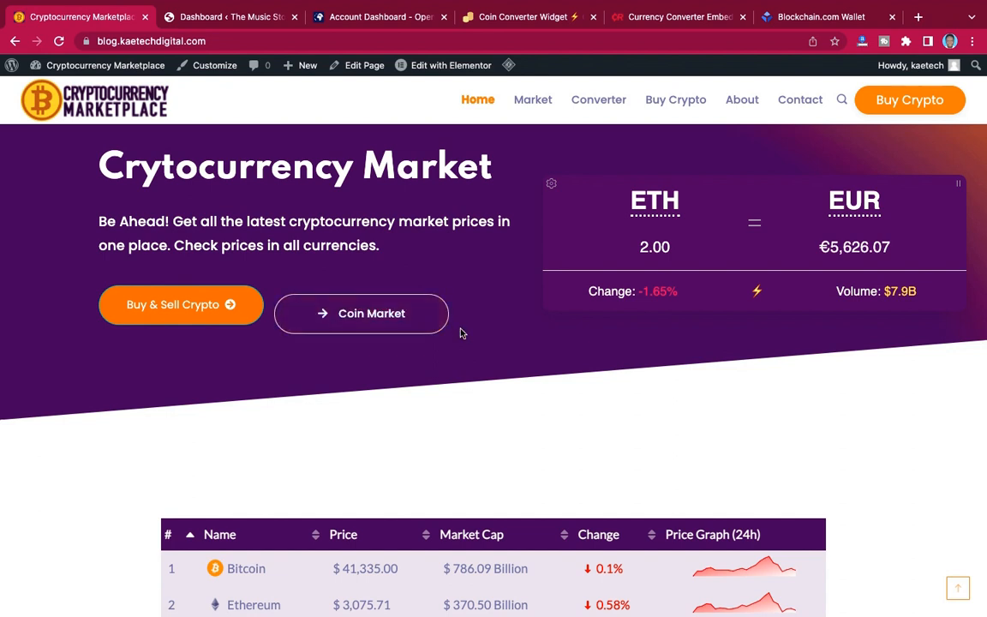
{"action": "scroll", "coordinate": [460, 333], "scroll_direction": "down", "scroll_amount": 3}
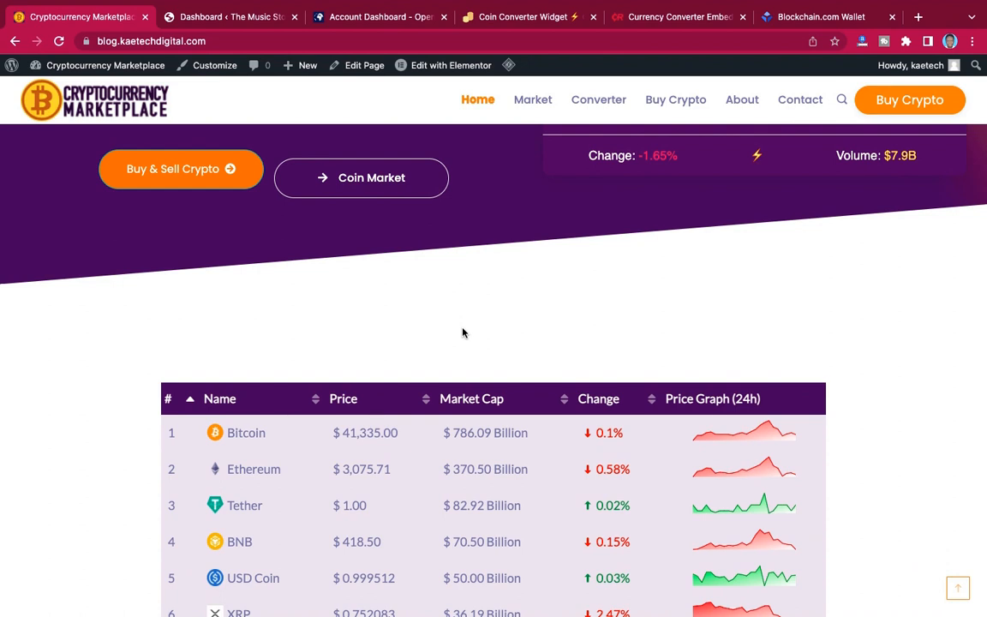
{"action": "scroll", "coordinate": [462, 333], "scroll_direction": "down", "scroll_amount": 5}
{"action": "scroll", "coordinate": [463, 328], "scroll_direction": "up", "scroll_amount": 1}
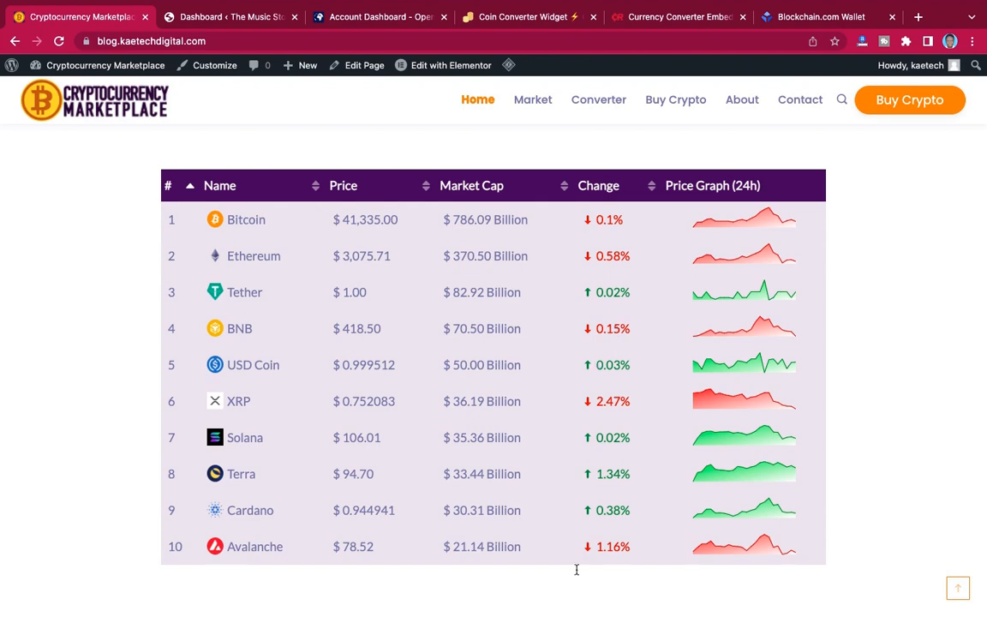
{"action": "scroll", "coordinate": [564, 538], "scroll_direction": "down", "scroll_amount": 7}
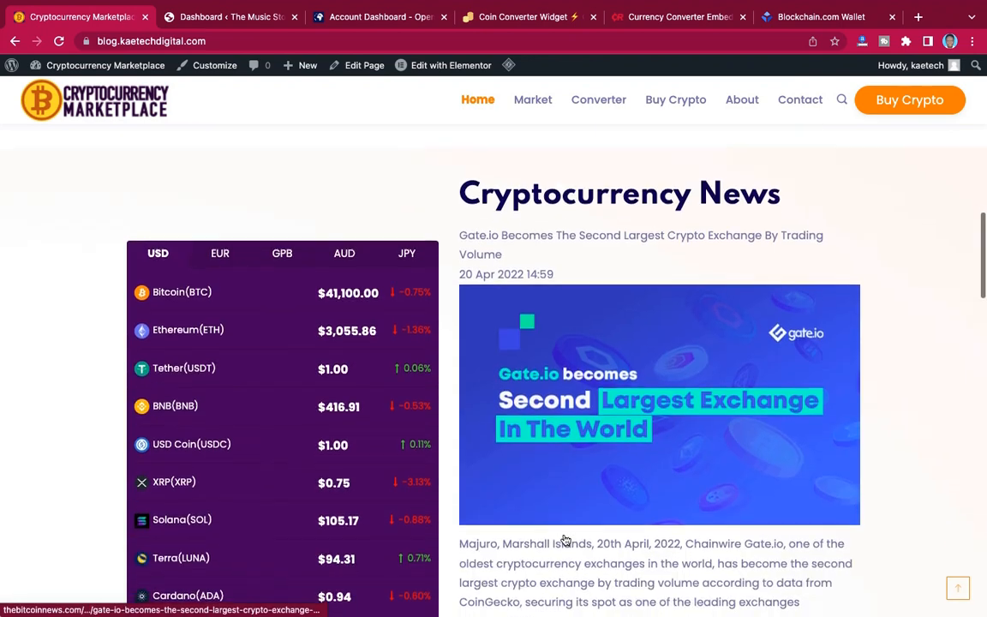
{"action": "scroll", "coordinate": [564, 536], "scroll_direction": "down", "scroll_amount": 1}
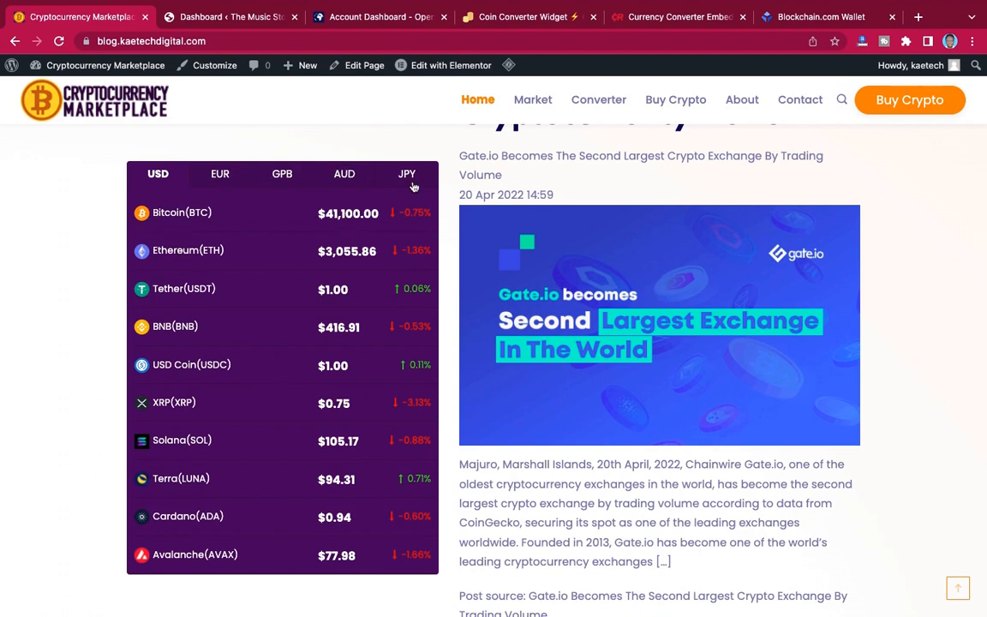
{"action": "left_click", "coordinate": [225, 177]}
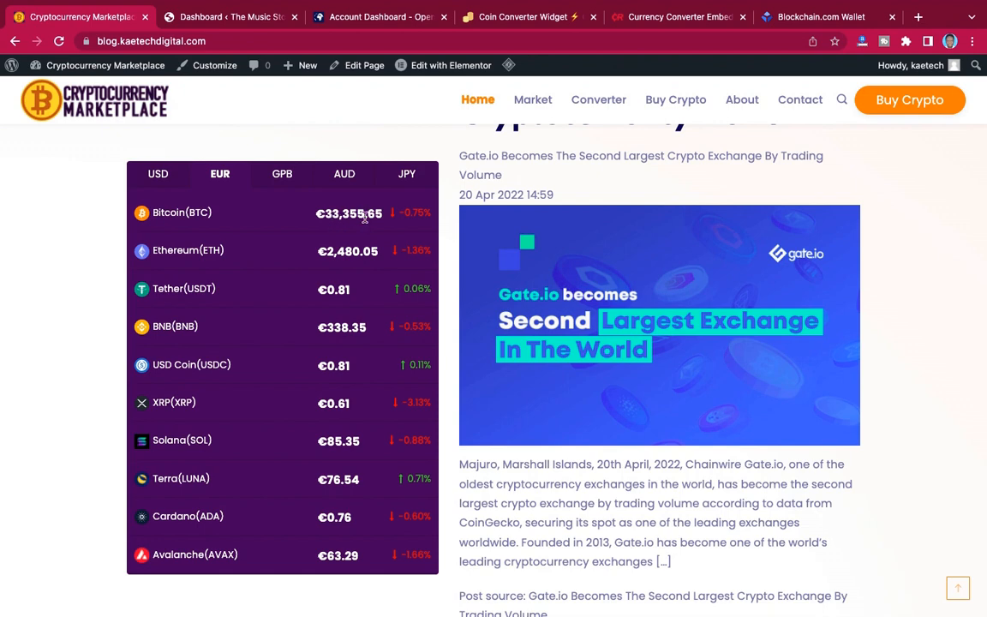
{"action": "left_click", "coordinate": [287, 179]}
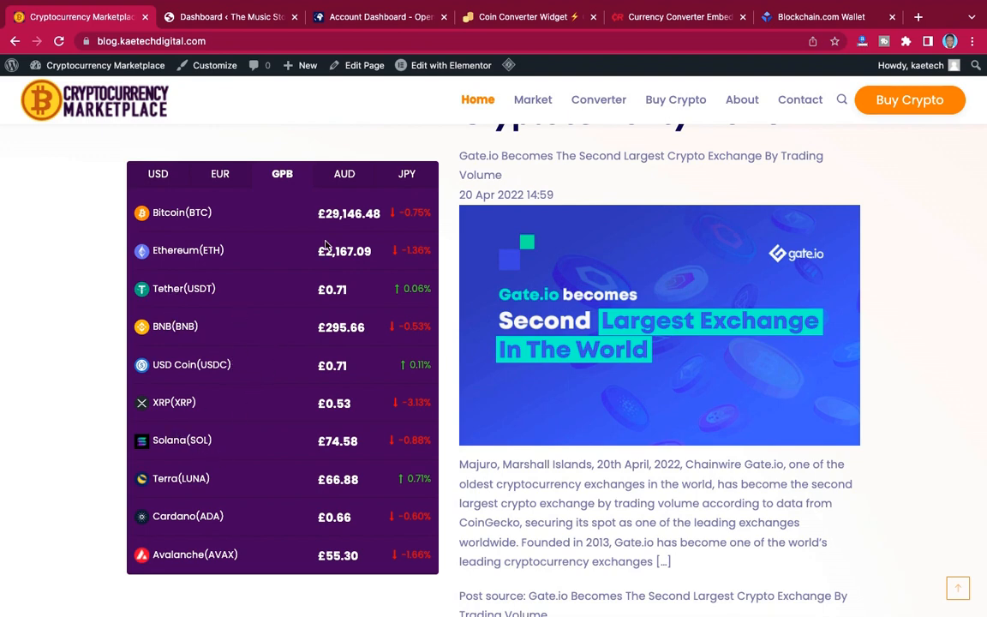
{"action": "left_click", "coordinate": [345, 175]}
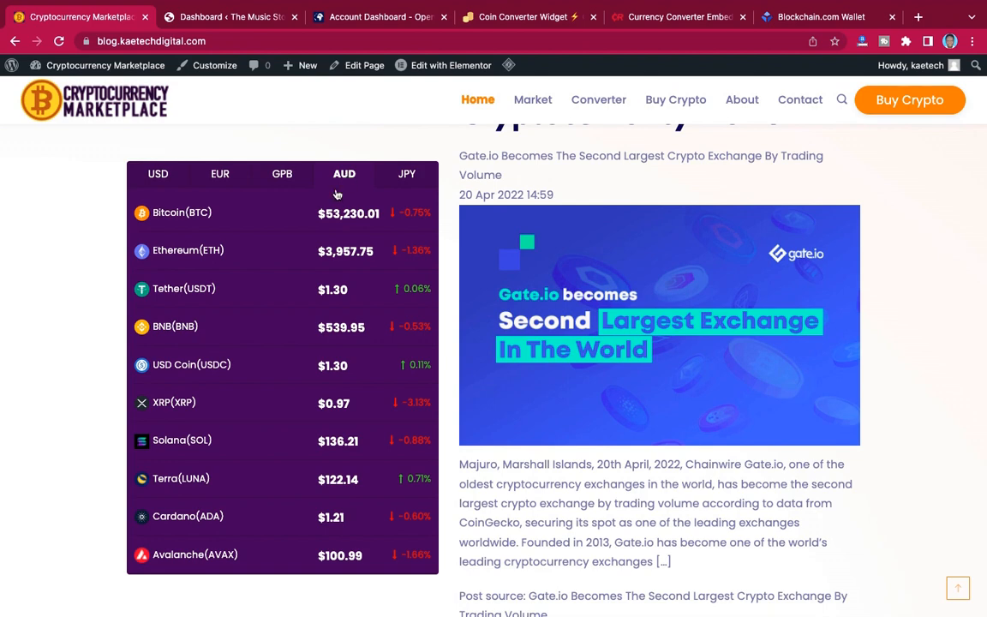
{"action": "left_click", "coordinate": [406, 174]}
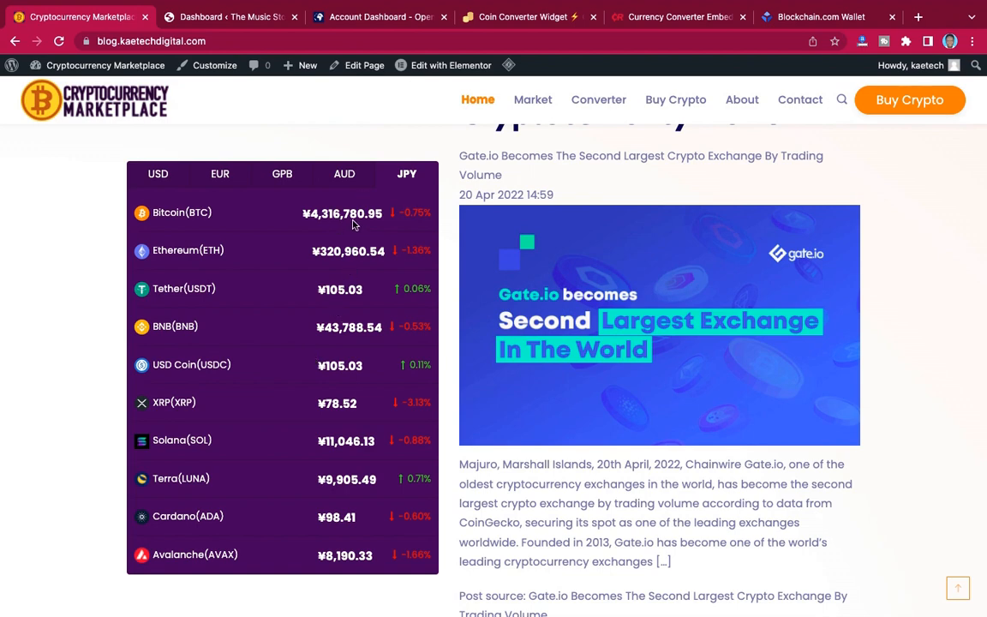
{"action": "left_click", "coordinate": [168, 176]}
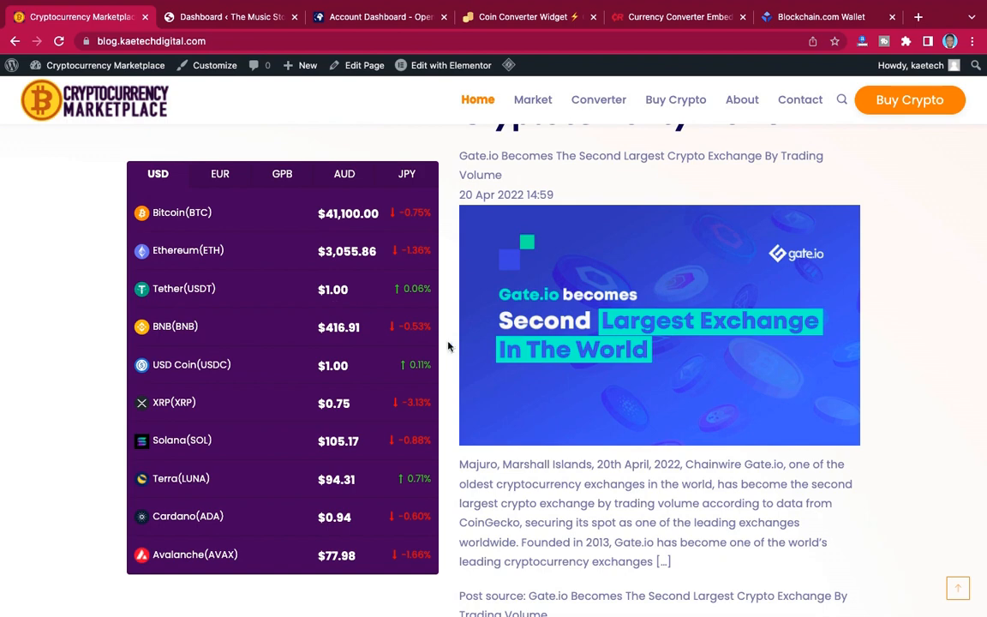
Examine the Cryptocurrency News section and its Gate.io article.
{"action": "scroll", "coordinate": [598, 220], "scroll_direction": "up", "scroll_amount": 2}
{"action": "scroll", "coordinate": [598, 220], "scroll_direction": "down", "scroll_amount": 2}
{"action": "scroll", "coordinate": [599, 221], "scroll_direction": "up", "scroll_amount": 1}
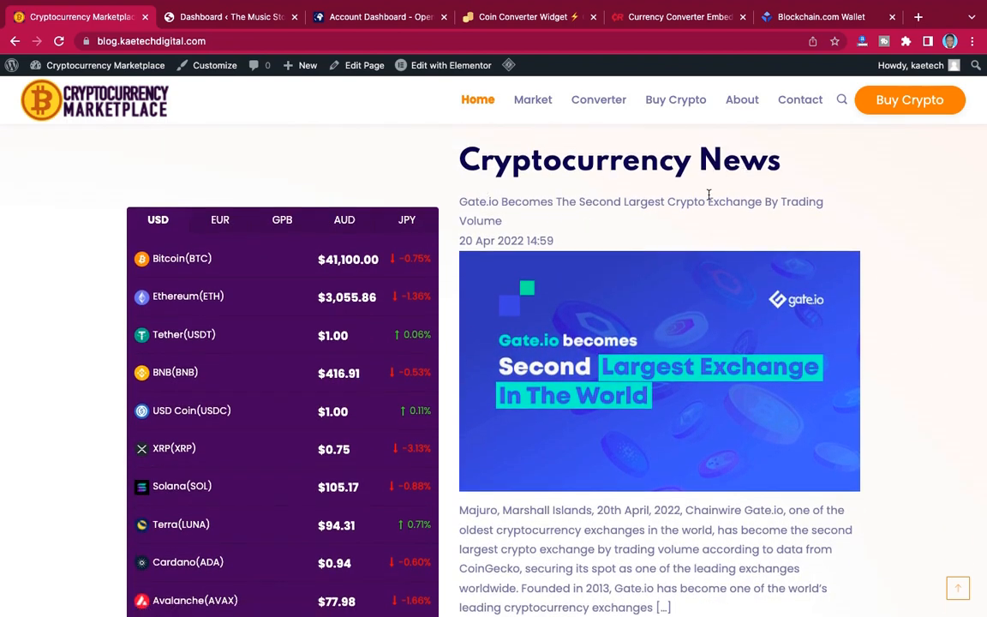
{"action": "scroll", "coordinate": [709, 195], "scroll_direction": "down", "scroll_amount": 2}
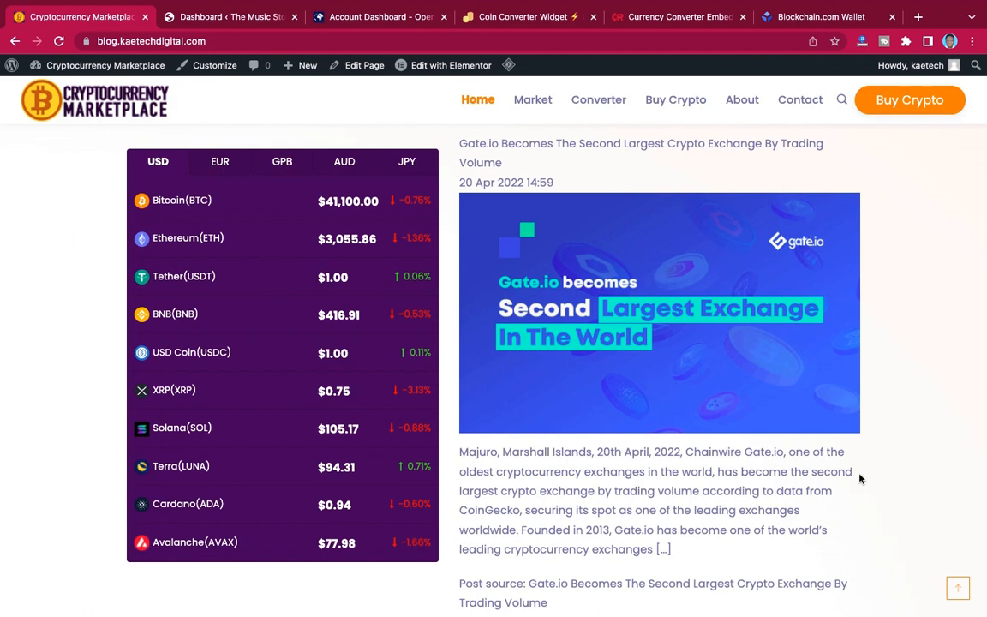
{"action": "scroll", "coordinate": [882, 495], "scroll_direction": "down", "scroll_amount": 2}
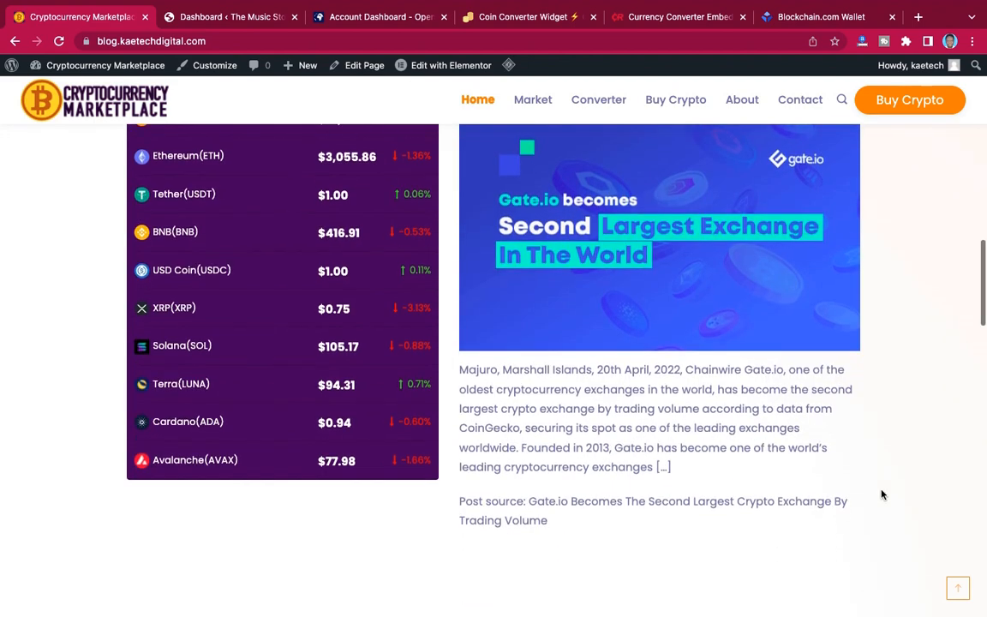
{"action": "scroll", "coordinate": [882, 494], "scroll_direction": "up", "scroll_amount": 3}
{"action": "scroll", "coordinate": [882, 495], "scroll_direction": "up", "scroll_amount": 1}
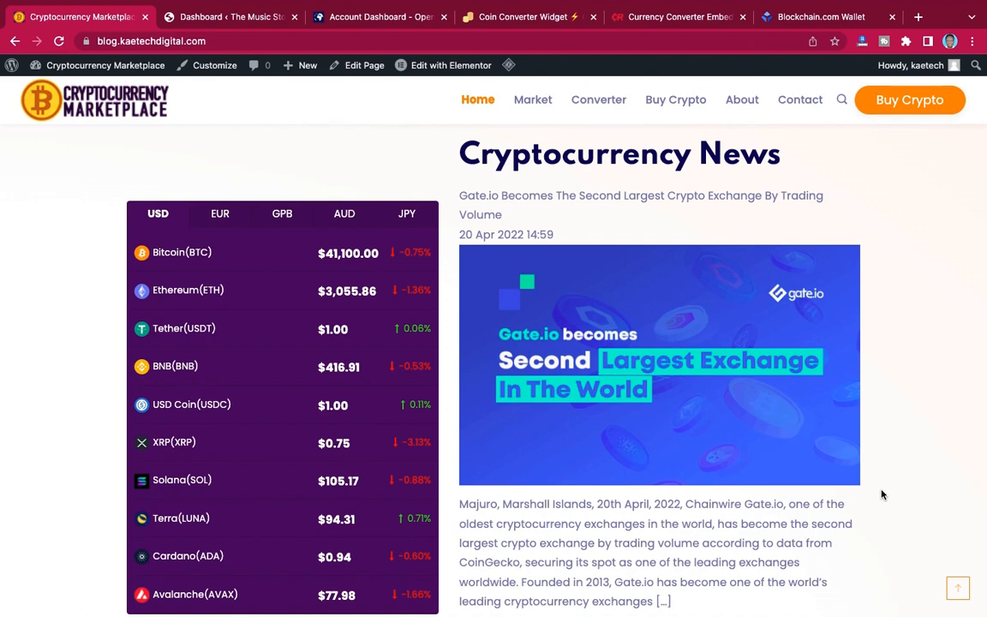
Examine the rest of the home page, from the Cryptocurrency Converter section down to the Donate To Us footer.
{"action": "scroll", "coordinate": [882, 495], "scroll_direction": "down", "scroll_amount": 6}
{"action": "scroll", "coordinate": [882, 494], "scroll_direction": "up", "scroll_amount": 1}
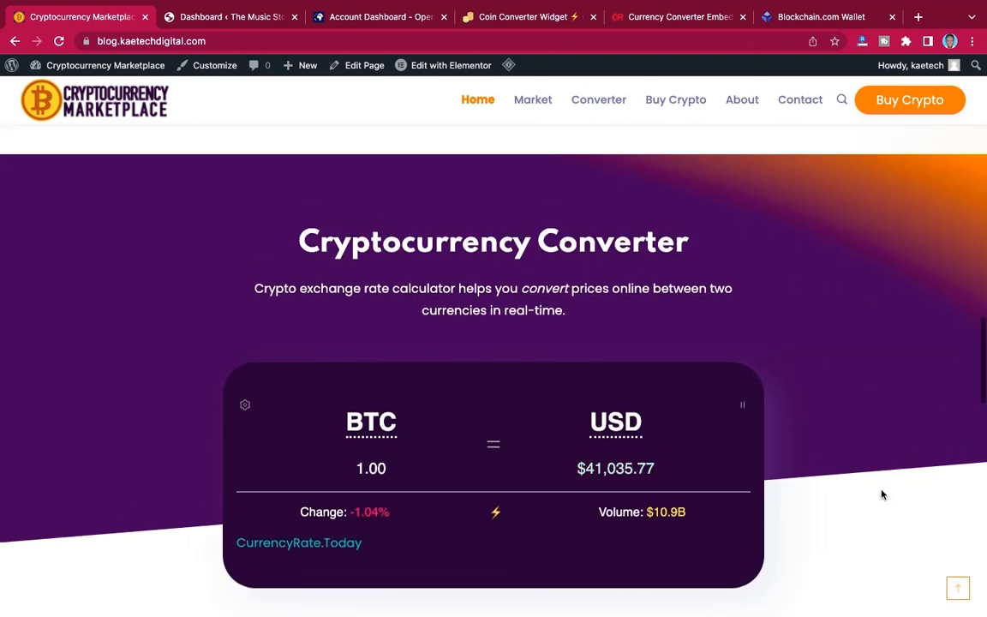
{"action": "scroll", "coordinate": [882, 494], "scroll_direction": "up", "scroll_amount": 6}
{"action": "scroll", "coordinate": [882, 495], "scroll_direction": "down", "scroll_amount": 3}
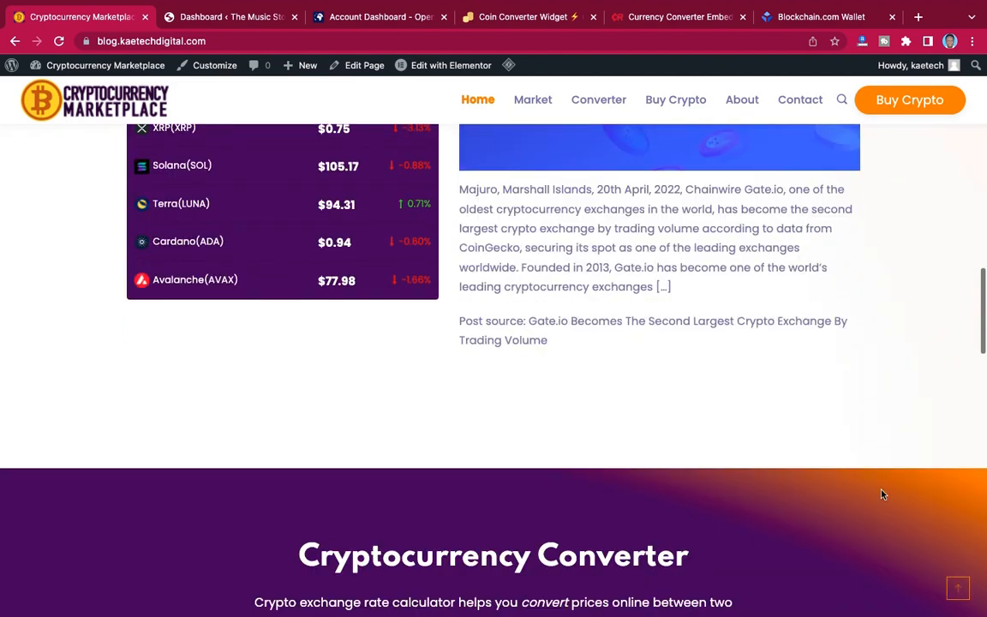
{"action": "scroll", "coordinate": [882, 494], "scroll_direction": "down", "scroll_amount": 4}
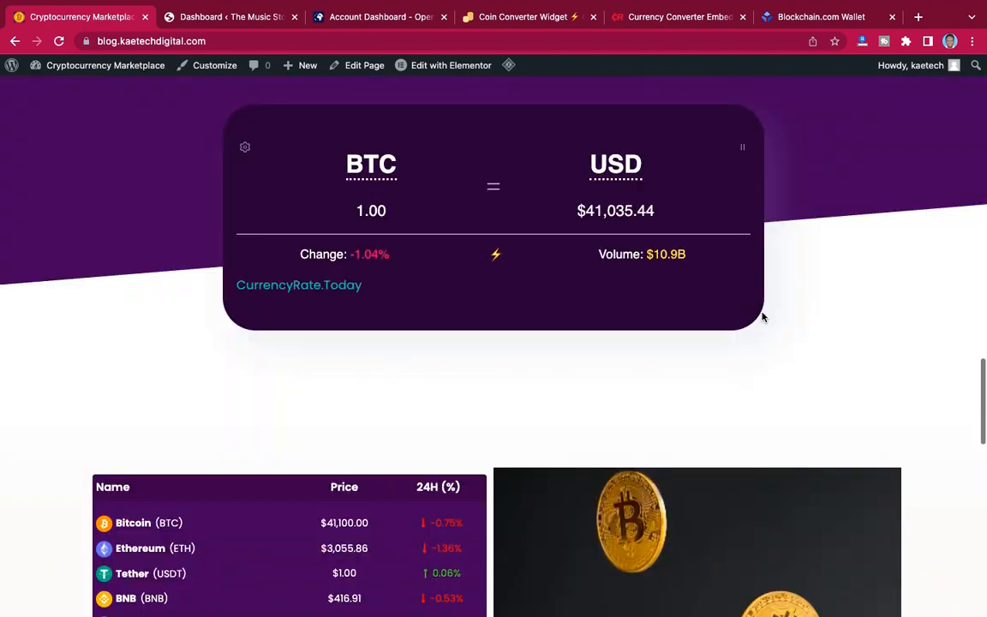
{"action": "scroll", "coordinate": [763, 317], "scroll_direction": "up", "scroll_amount": 3}
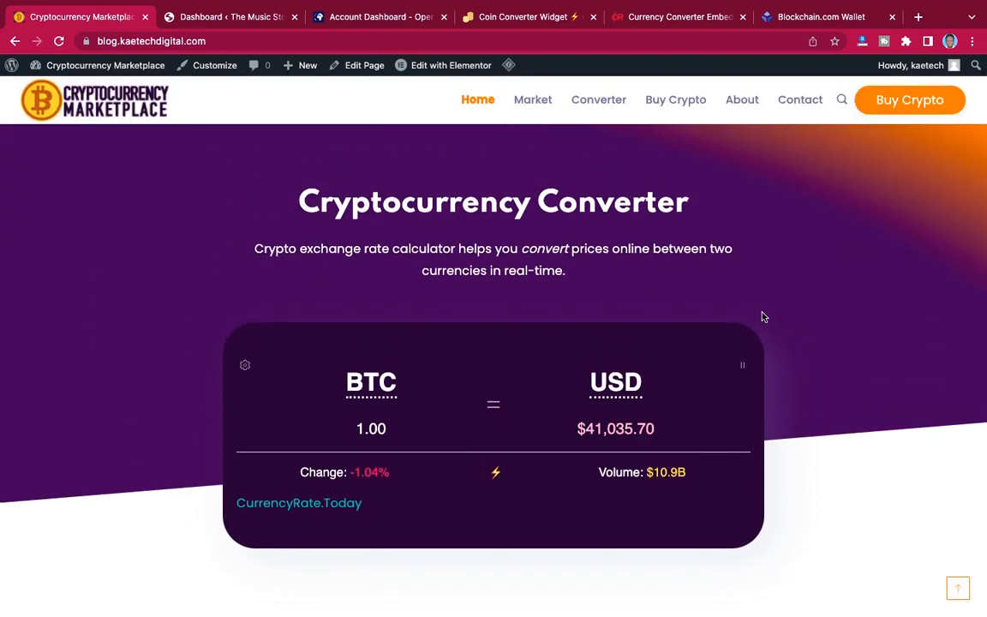
{"action": "scroll", "coordinate": [763, 317], "scroll_direction": "down", "scroll_amount": 10}
{"action": "scroll", "coordinate": [763, 317], "scroll_direction": "up", "scroll_amount": 1}
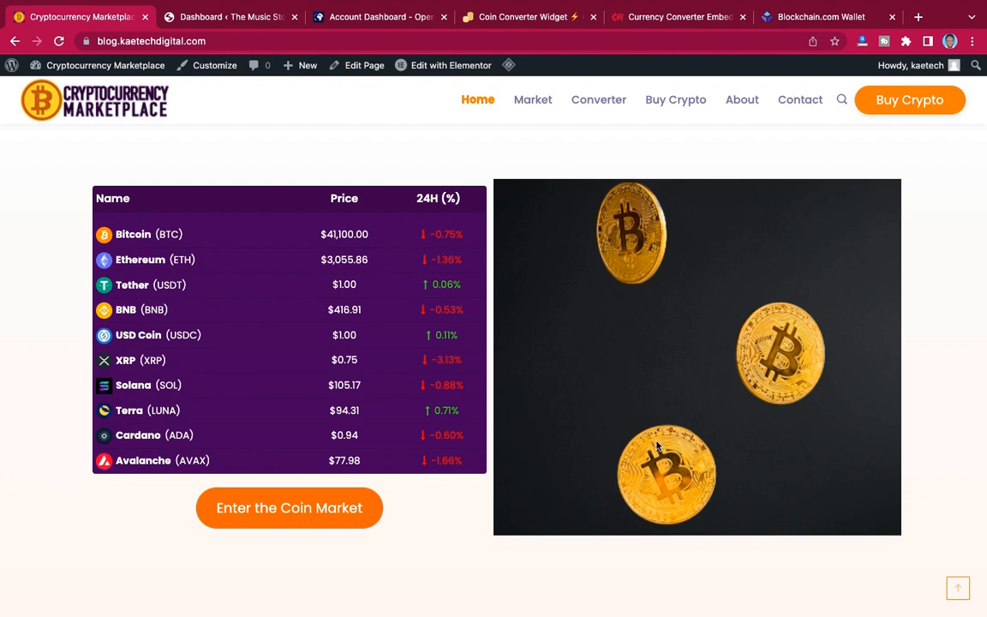
{"action": "scroll", "coordinate": [658, 445], "scroll_direction": "down", "scroll_amount": 6}
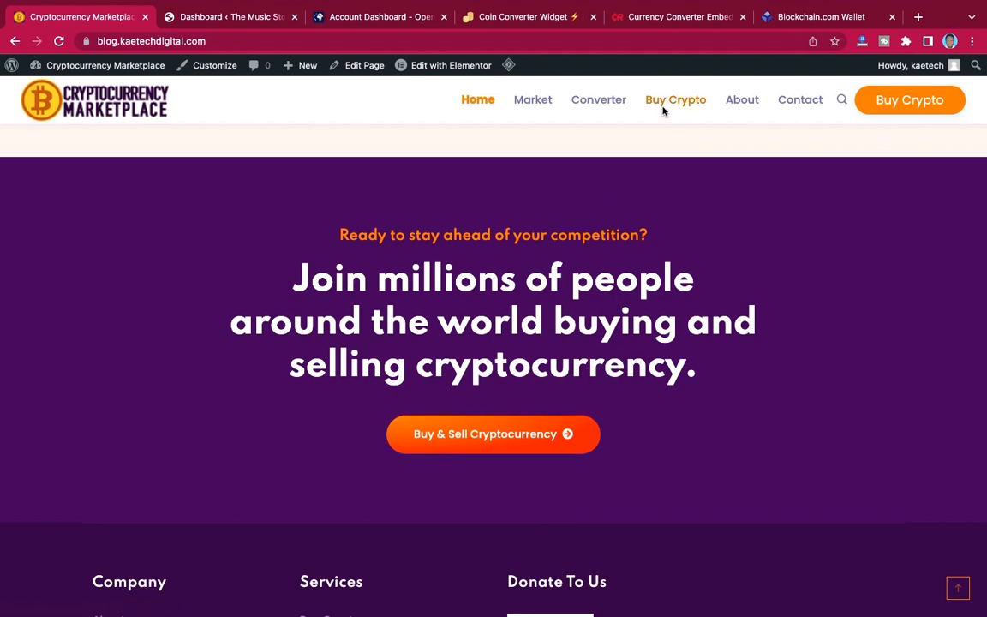
{"action": "scroll", "coordinate": [753, 280], "scroll_direction": "down", "scroll_amount": 5}
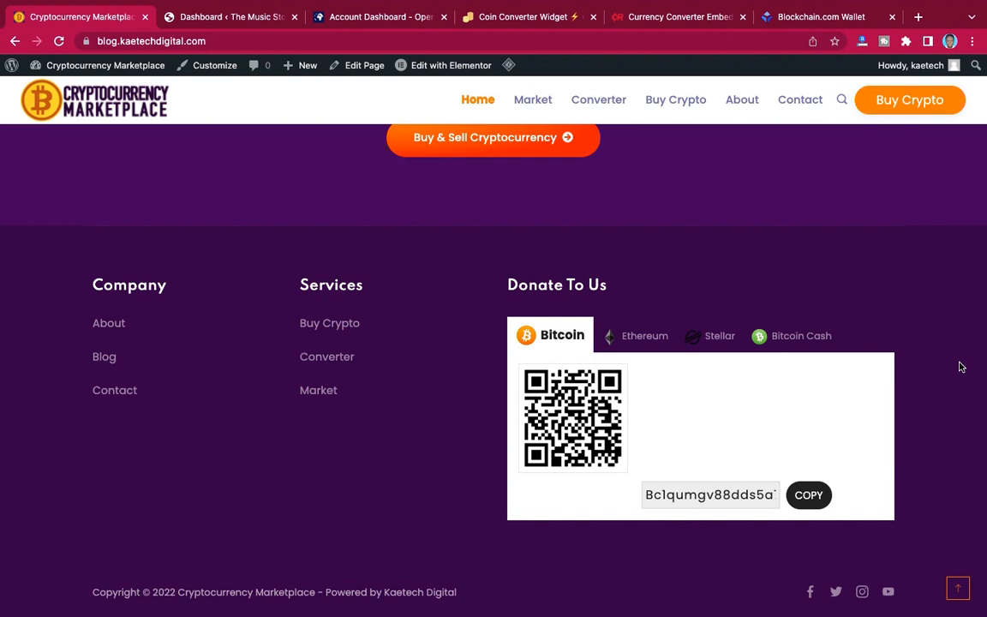
View the Ethereum, Stellar and Bitcoin Cash donation details under Donate To Us, and return to the Bitcoin details.
{"action": "left_click", "coordinate": [639, 343]}
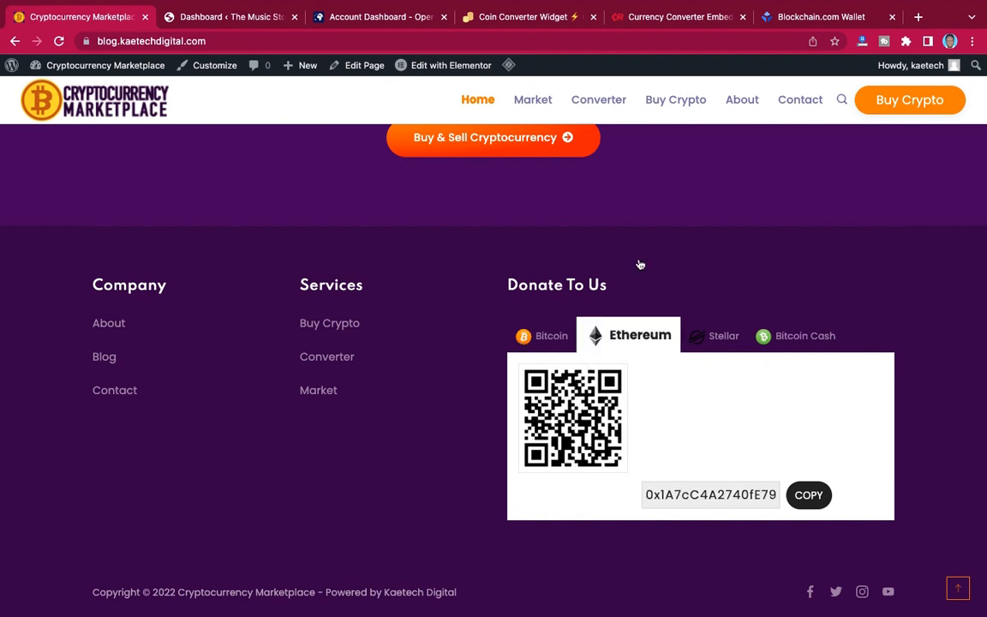
{"action": "left_click", "coordinate": [720, 338]}
{"action": "left_click", "coordinate": [787, 337]}
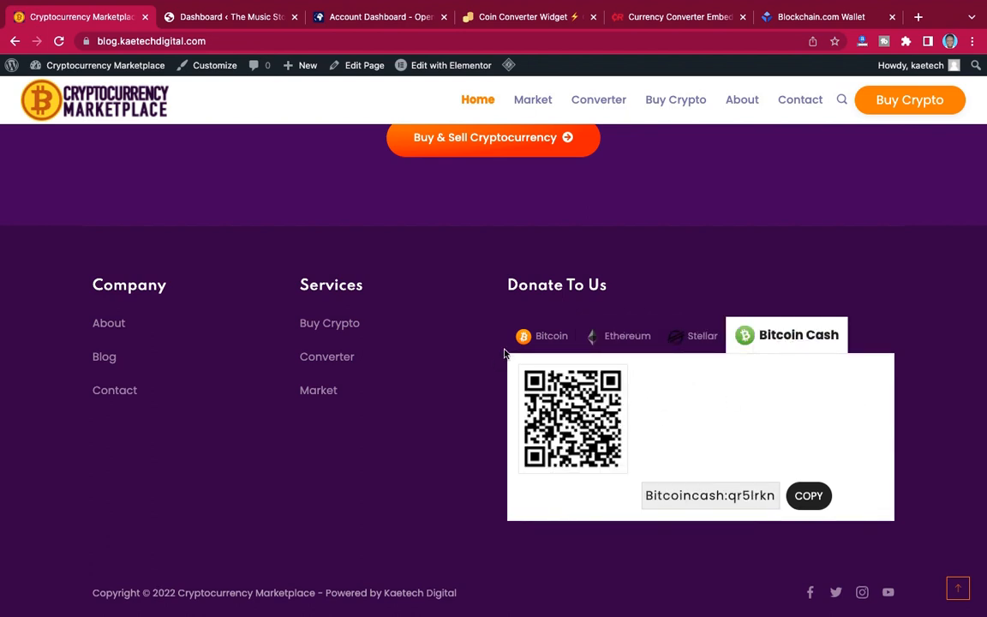
{"action": "left_click", "coordinate": [536, 336]}
{"action": "scroll", "coordinate": [972, 414], "scroll_direction": "down", "scroll_amount": 1}
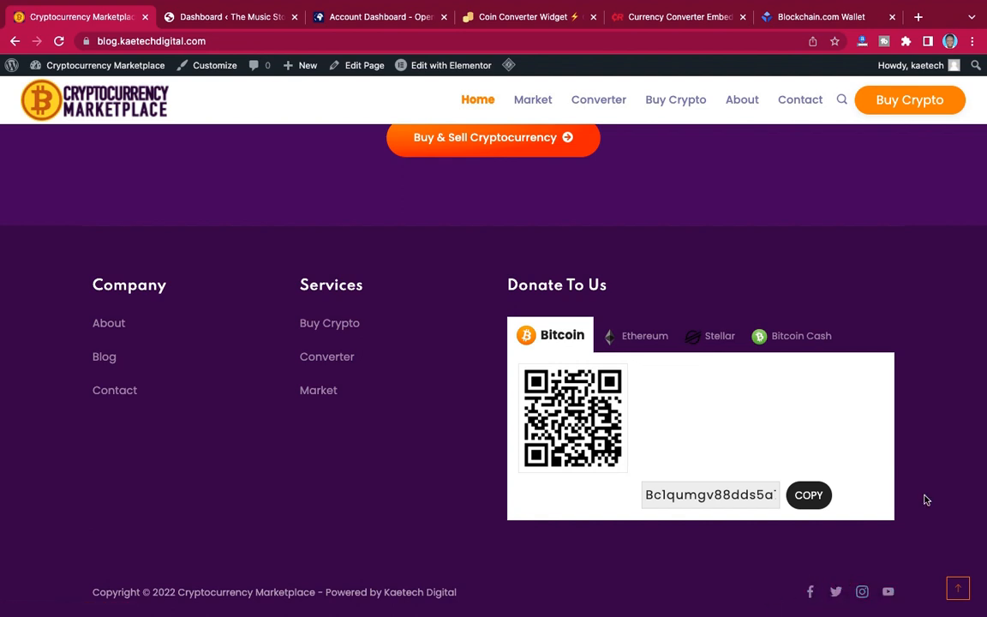
{"action": "scroll", "coordinate": [926, 497], "scroll_direction": "up", "scroll_amount": 1}
{"action": "scroll", "coordinate": [926, 496], "scroll_direction": "down", "scroll_amount": 1}
Open the Market page and examine its coin price cards and the first page of the ranked coin table.
{"action": "left_click", "coordinate": [958, 590]}
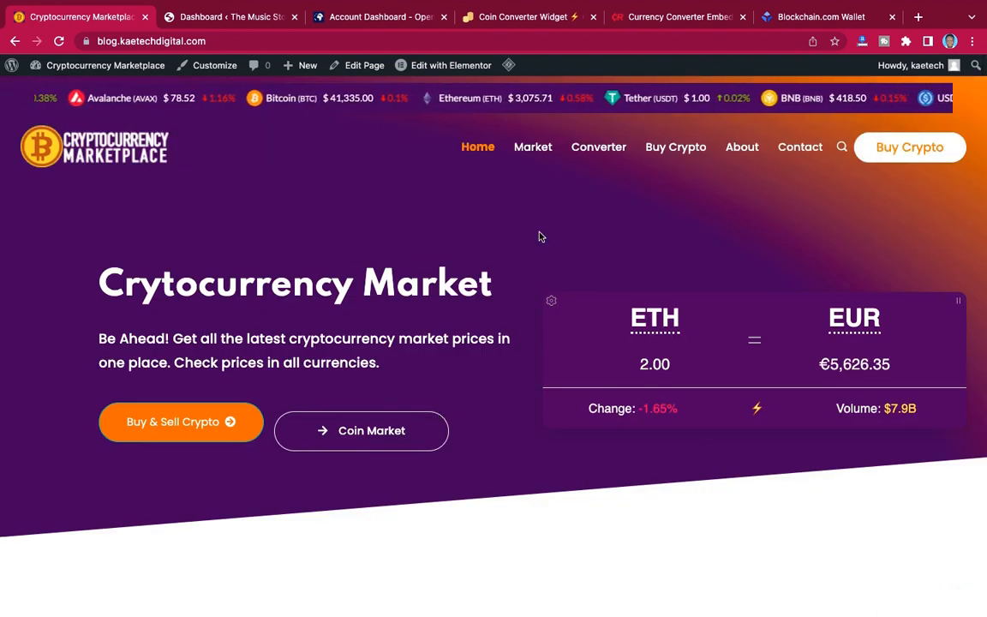
{"action": "left_click", "coordinate": [541, 149]}
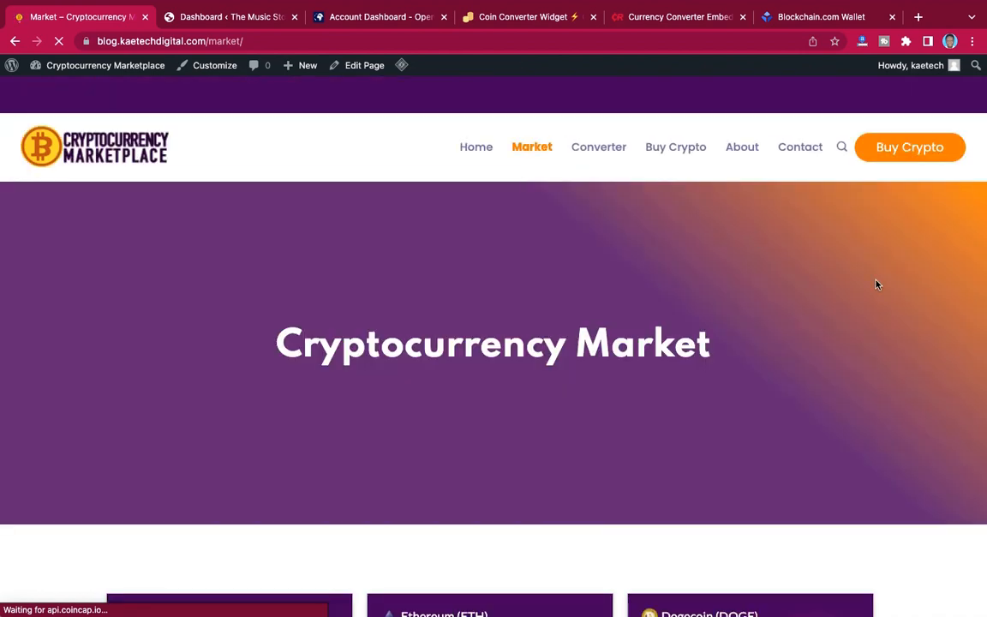
{"action": "scroll", "coordinate": [874, 282], "scroll_direction": "down", "scroll_amount": 5}
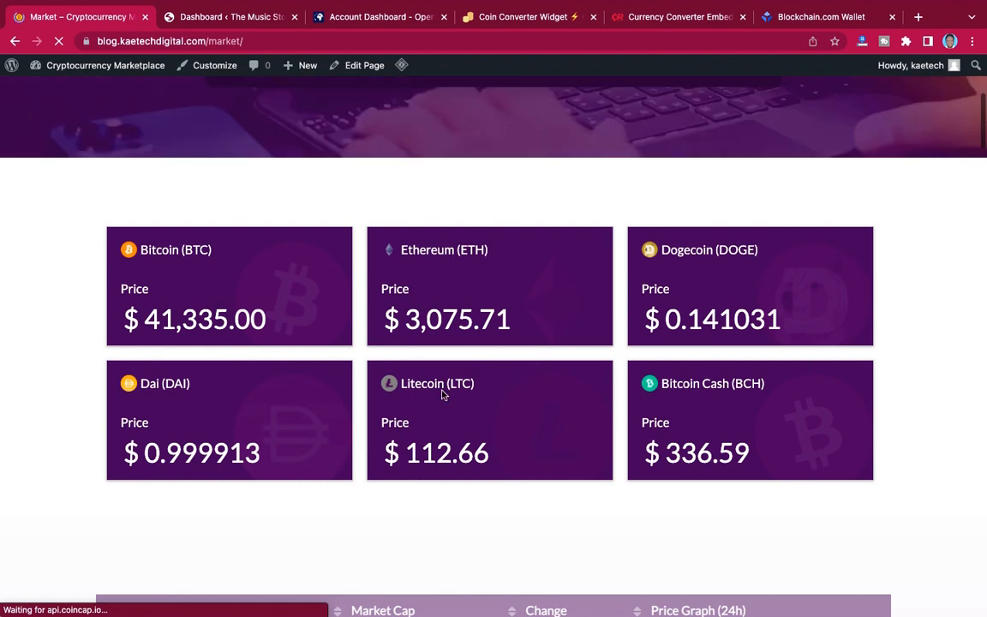
{"action": "scroll", "coordinate": [887, 444], "scroll_direction": "down", "scroll_amount": 5}
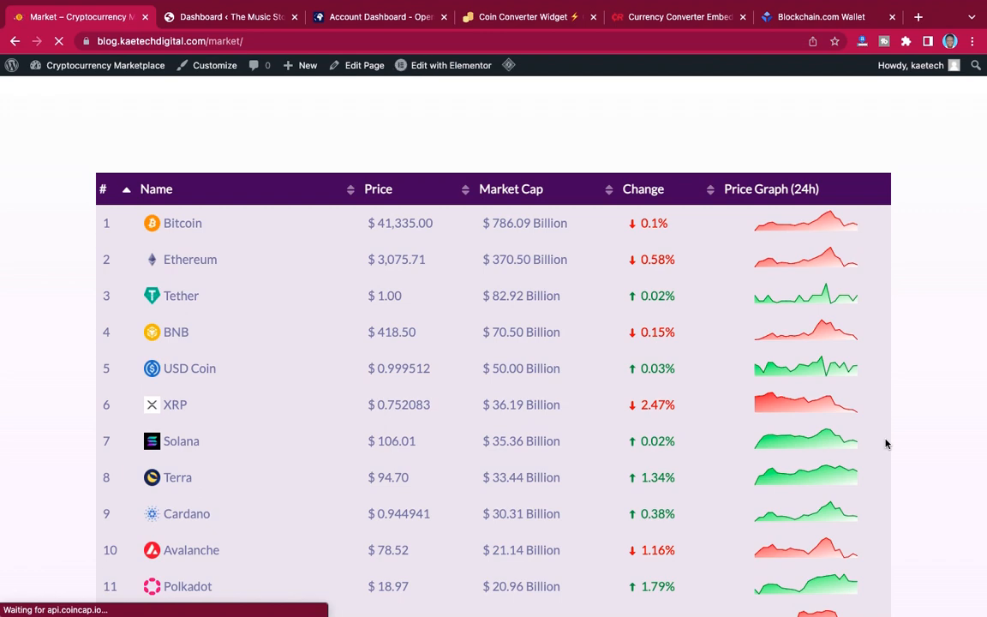
{"action": "scroll", "coordinate": [886, 443], "scroll_direction": "down", "scroll_amount": 10}
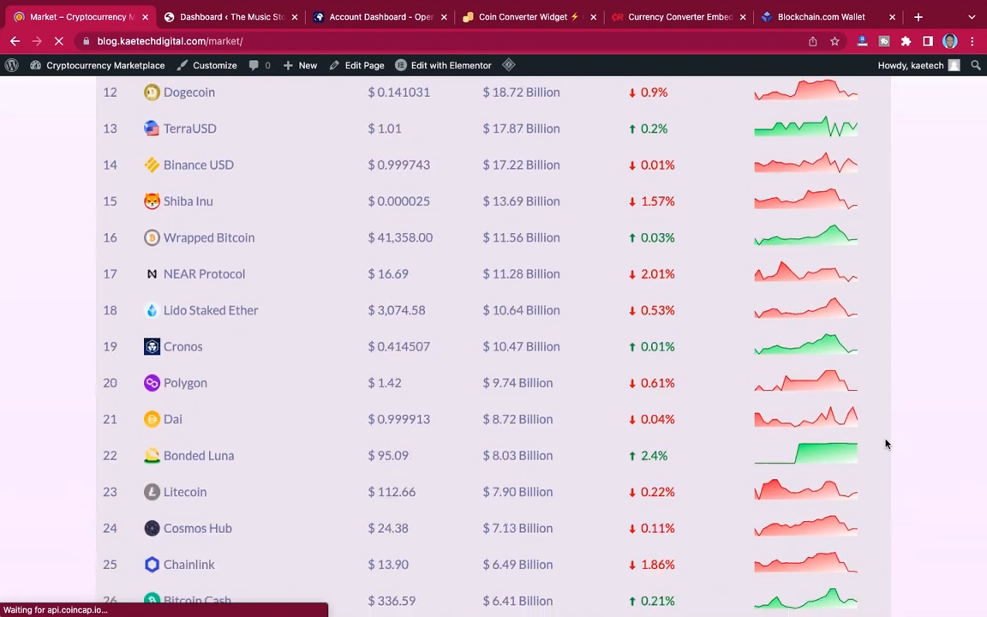
{"action": "scroll", "coordinate": [886, 444], "scroll_direction": "down", "scroll_amount": 10}
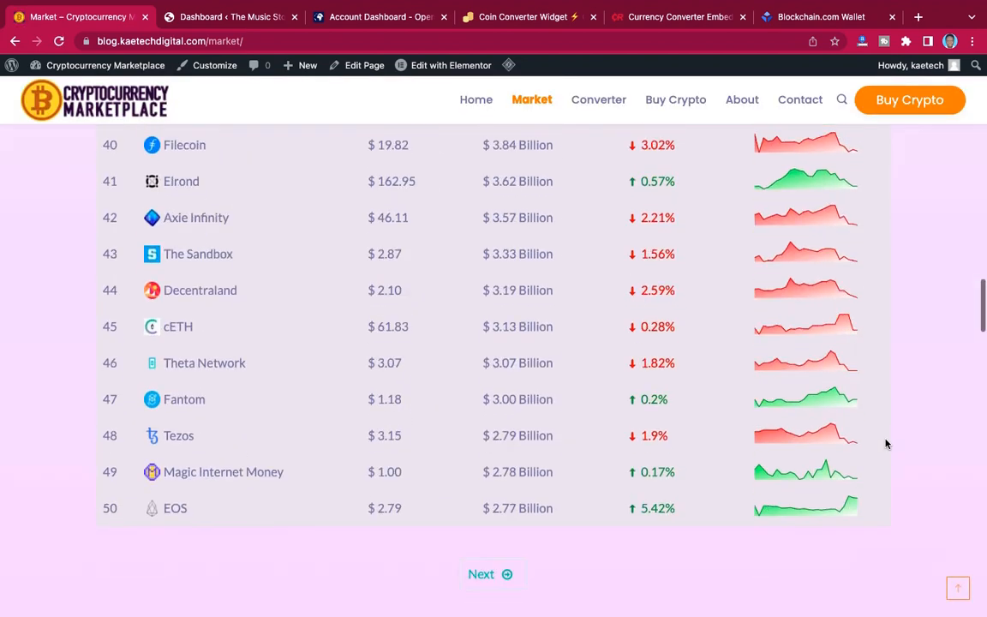
{"action": "scroll", "coordinate": [886, 444], "scroll_direction": "up", "scroll_amount": 1}
{"action": "scroll", "coordinate": [886, 443], "scroll_direction": "down", "scroll_amount": 1}
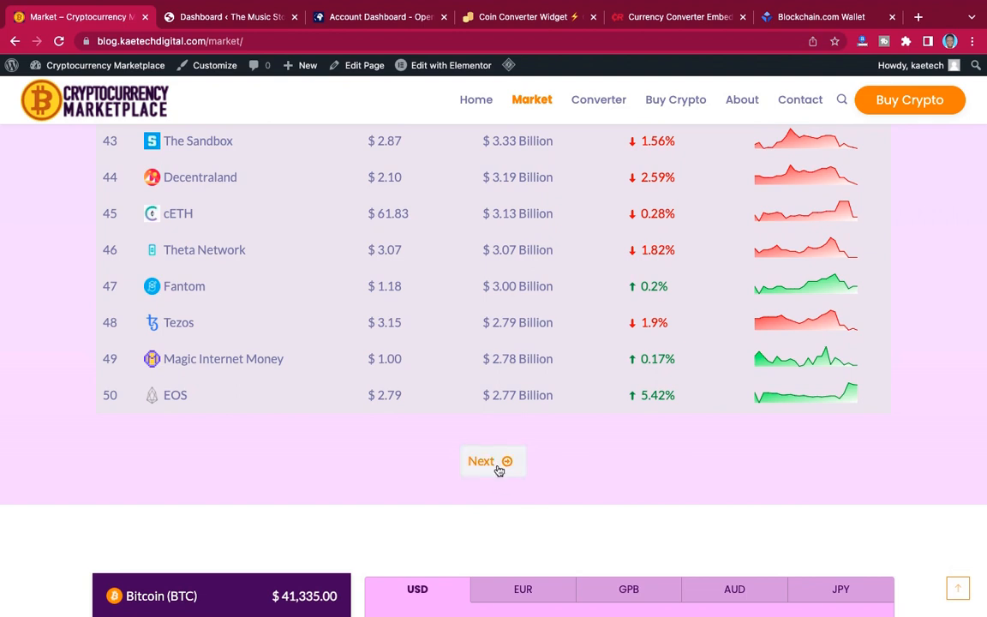
Show the next page of the Market page's coin table and look through its entries.
{"action": "left_click", "coordinate": [499, 463]}
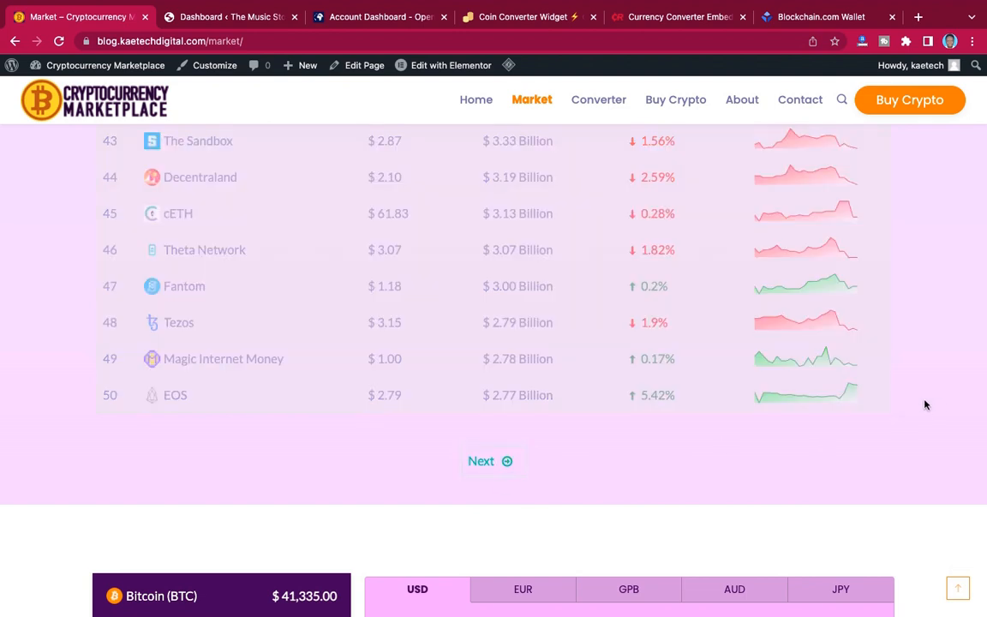
{"action": "scroll", "coordinate": [925, 405], "scroll_direction": "up", "scroll_amount": 2}
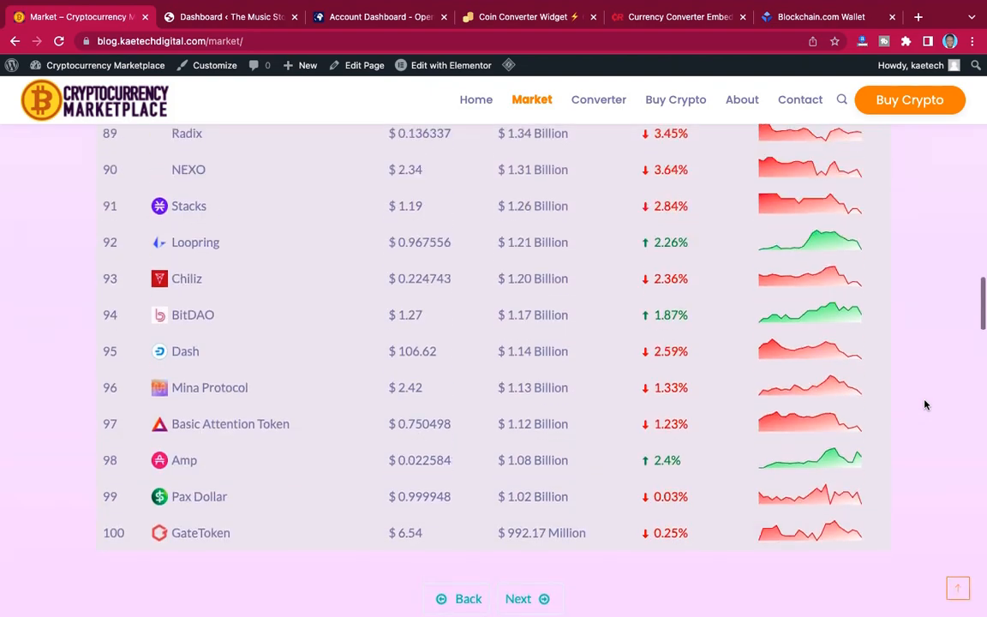
{"action": "scroll", "coordinate": [925, 404], "scroll_direction": "up", "scroll_amount": 12}
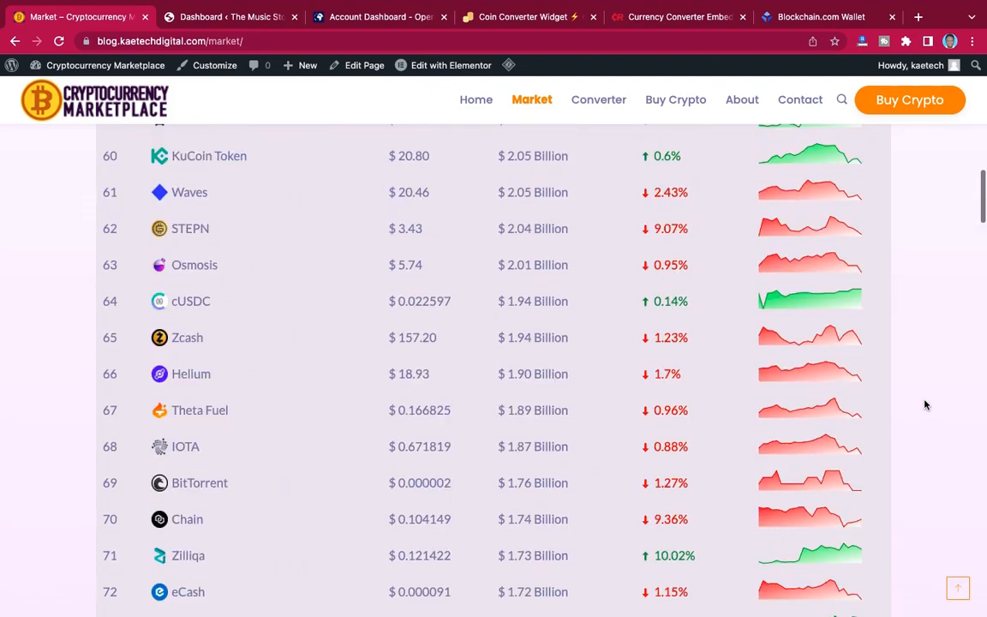
{"action": "scroll", "coordinate": [924, 404], "scroll_direction": "up", "scroll_amount": 4}
{"action": "scroll", "coordinate": [925, 405], "scroll_direction": "down", "scroll_amount": 8}
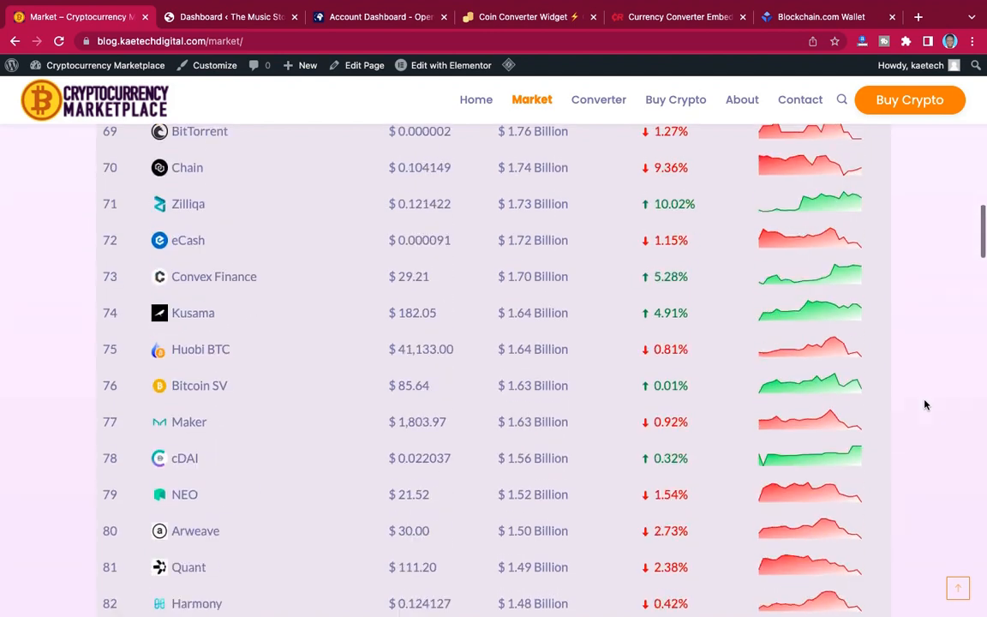
{"action": "scroll", "coordinate": [925, 404], "scroll_direction": "down", "scroll_amount": 10}
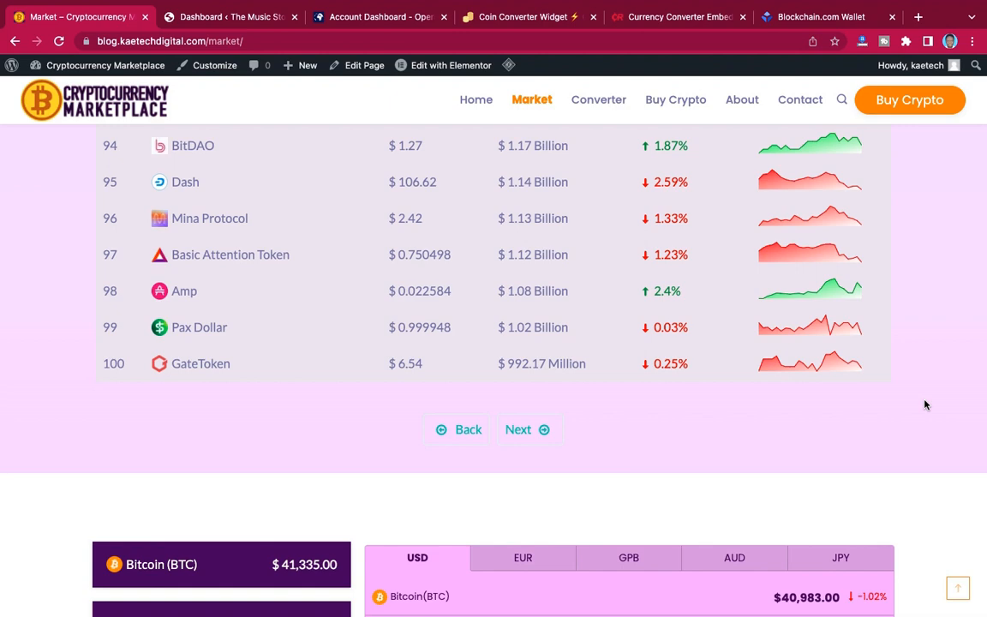
Examine the Market page's two coin price lists below the table, down to the Buy & Sell Cryptocurrency section.
{"action": "scroll", "coordinate": [924, 405], "scroll_direction": "down", "scroll_amount": 5}
{"action": "scroll", "coordinate": [925, 404], "scroll_direction": "up", "scroll_amount": 1}
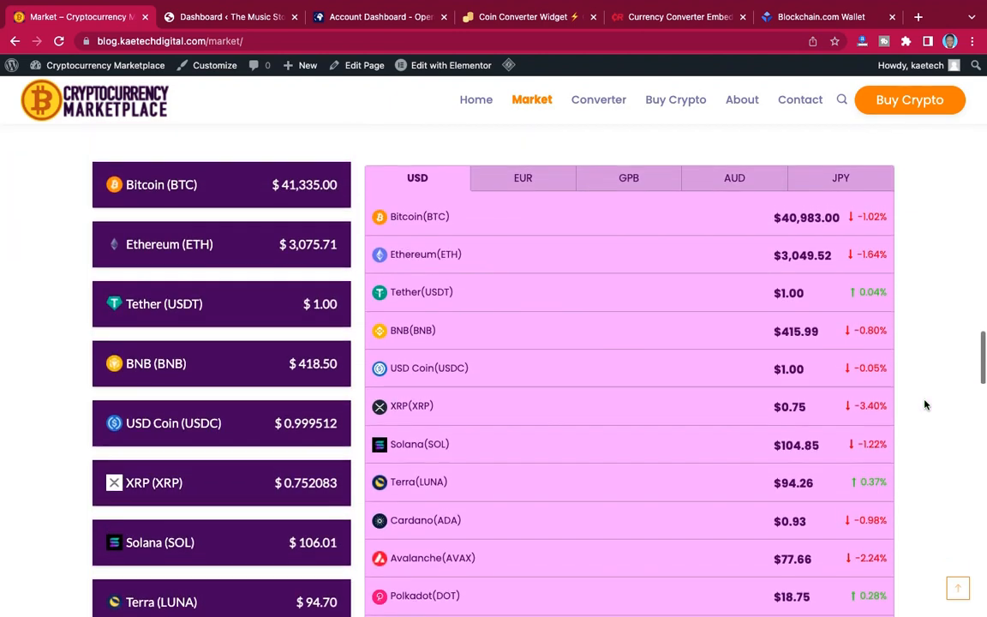
{"action": "scroll", "coordinate": [925, 404], "scroll_direction": "up", "scroll_amount": 2}
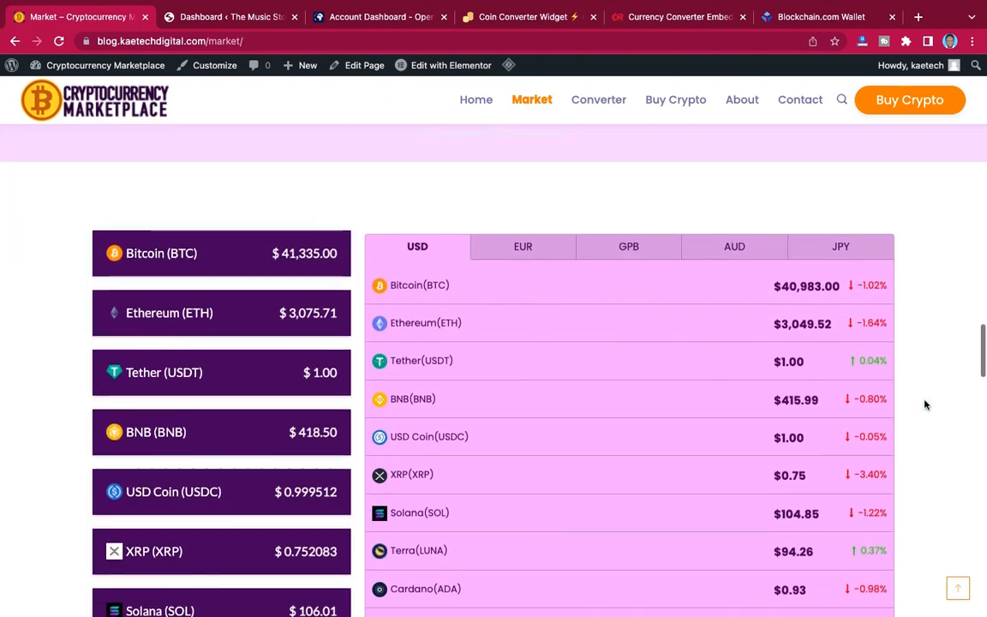
{"action": "scroll", "coordinate": [925, 404], "scroll_direction": "down", "scroll_amount": 2}
{"action": "scroll", "coordinate": [924, 405], "scroll_direction": "up", "scroll_amount": 1}
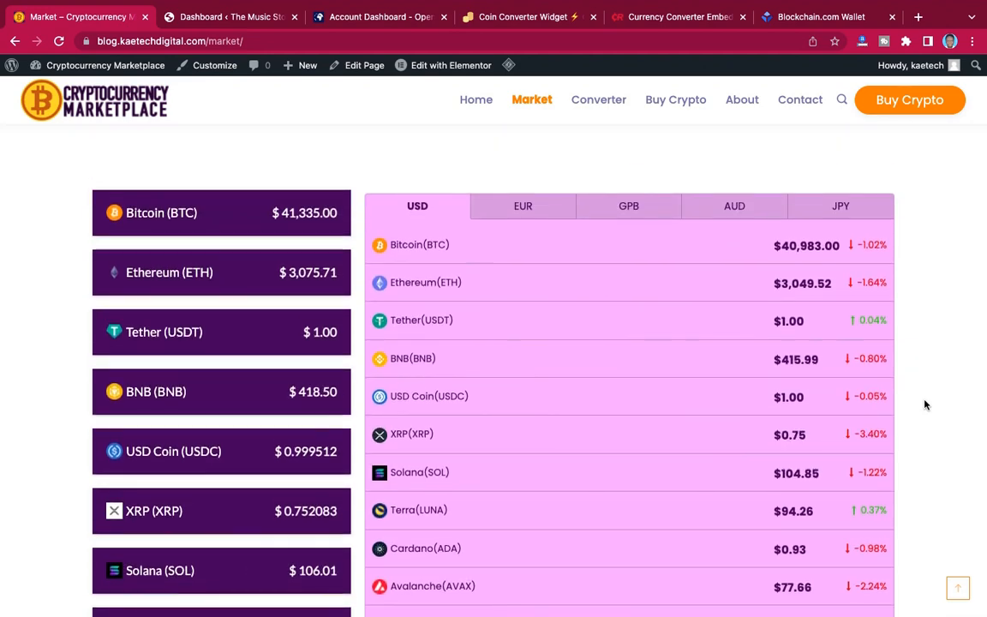
{"action": "scroll", "coordinate": [925, 405], "scroll_direction": "down", "scroll_amount": 5}
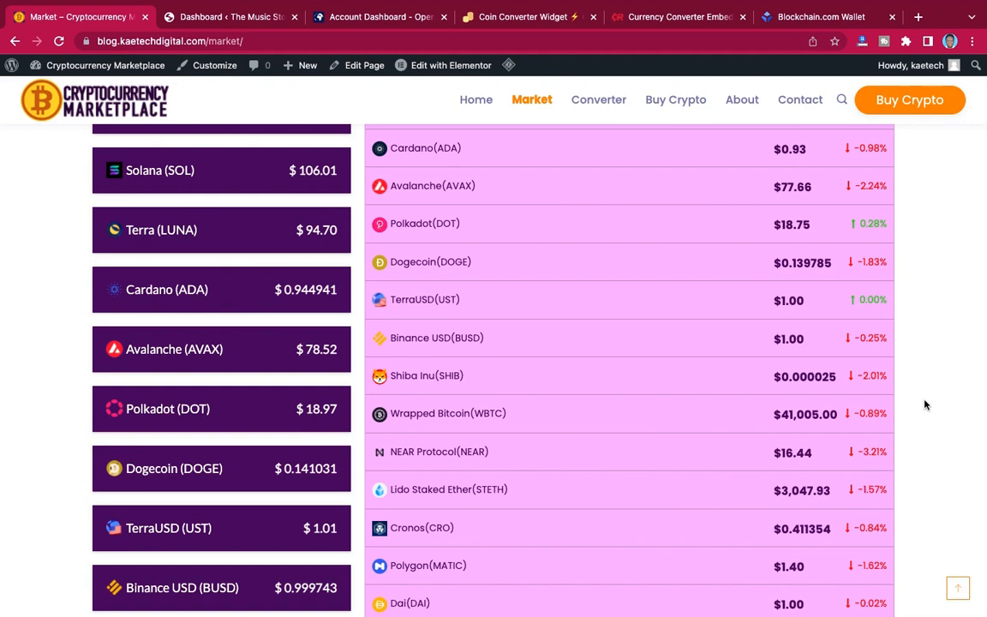
{"action": "scroll", "coordinate": [925, 405], "scroll_direction": "down", "scroll_amount": 10}
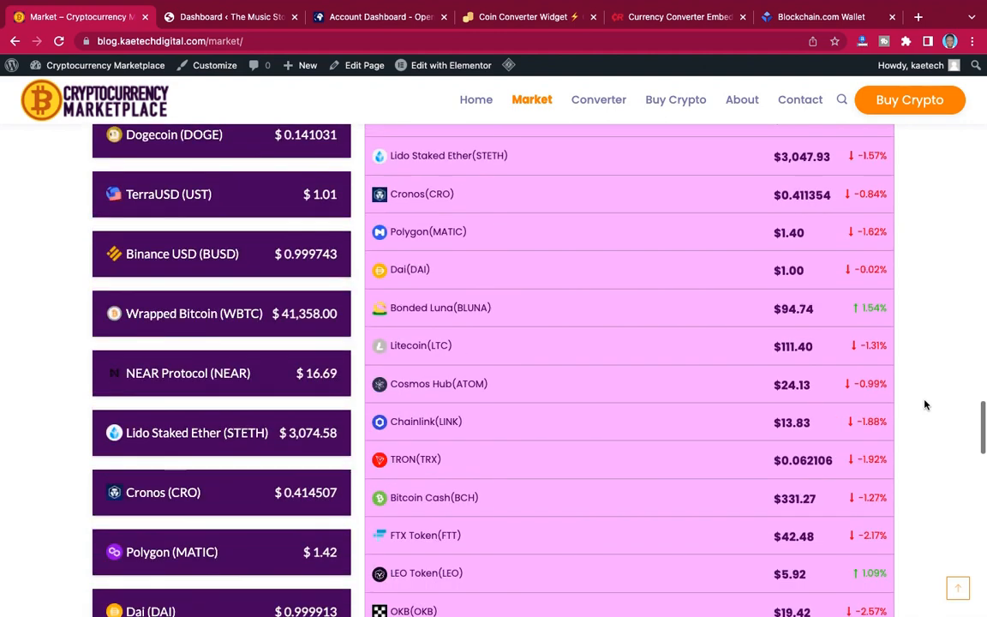
{"action": "scroll", "coordinate": [925, 404], "scroll_direction": "down", "scroll_amount": 10}
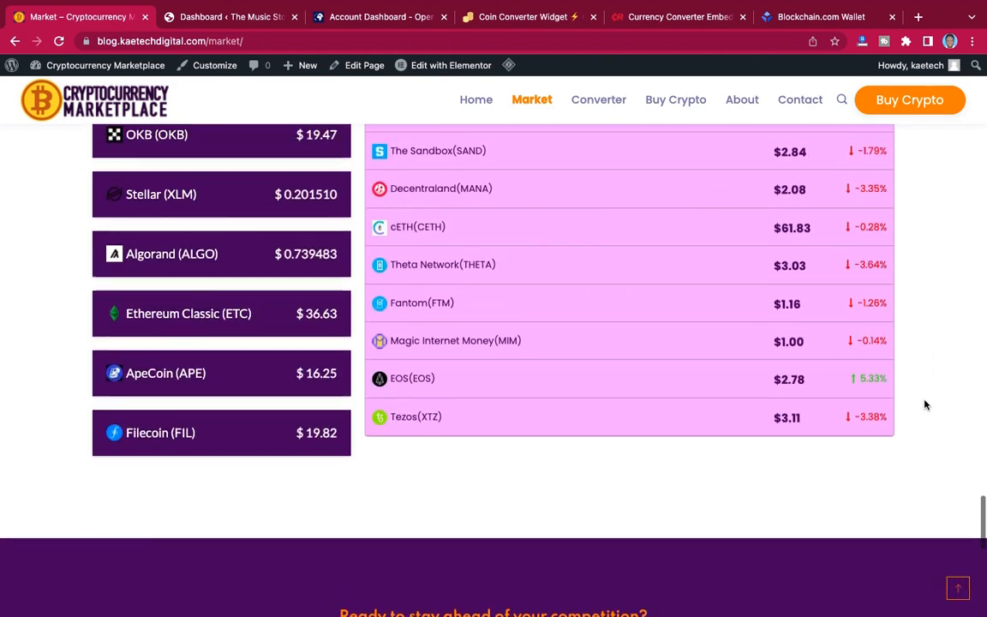
{"action": "scroll", "coordinate": [925, 405], "scroll_direction": "up", "scroll_amount": 2}
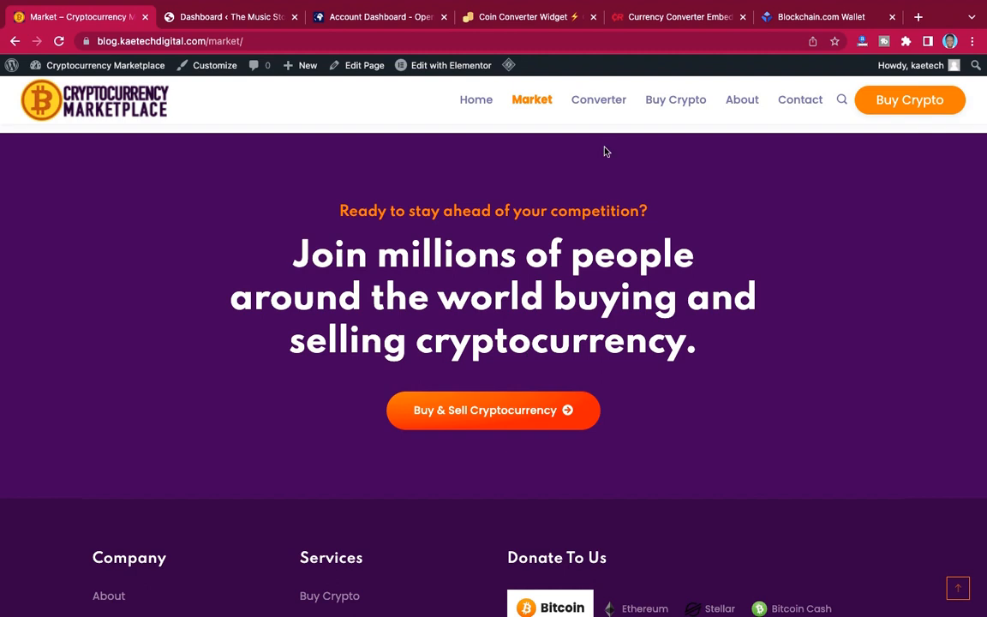
Open the site's Converter page and go to its Crypto Converter and Currency Converter widgets.
{"action": "left_click", "coordinate": [601, 103]}
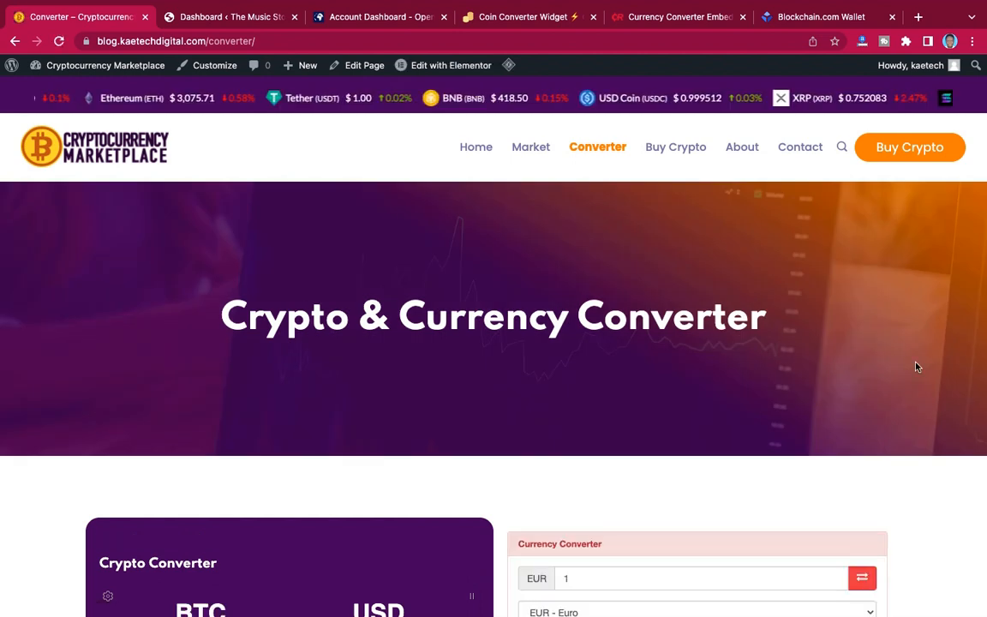
{"action": "scroll", "coordinate": [916, 366], "scroll_direction": "down", "scroll_amount": 4}
{"action": "scroll", "coordinate": [917, 367], "scroll_direction": "up", "scroll_amount": 1}
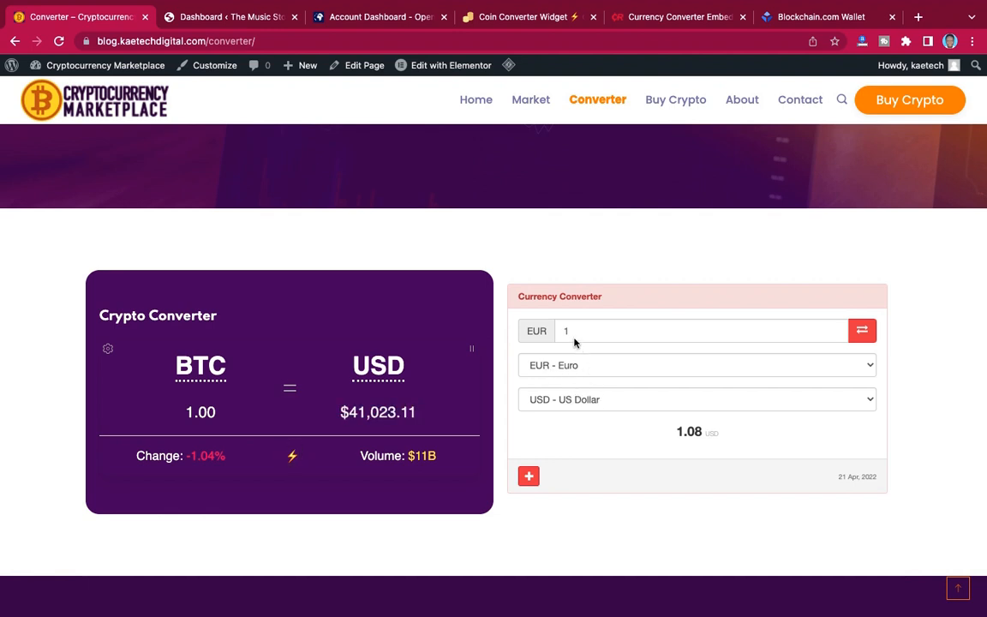
Set the Currency Converter's source currency to GHS - Ghanaian Cedi.
{"action": "left_click", "coordinate": [572, 329]}
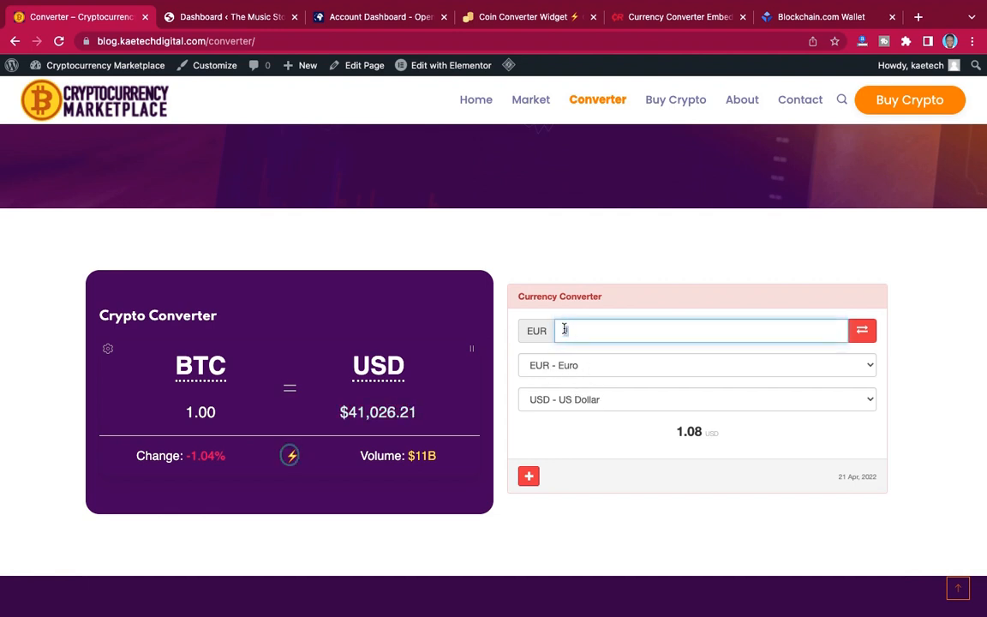
{"action": "left_click", "coordinate": [598, 366]}
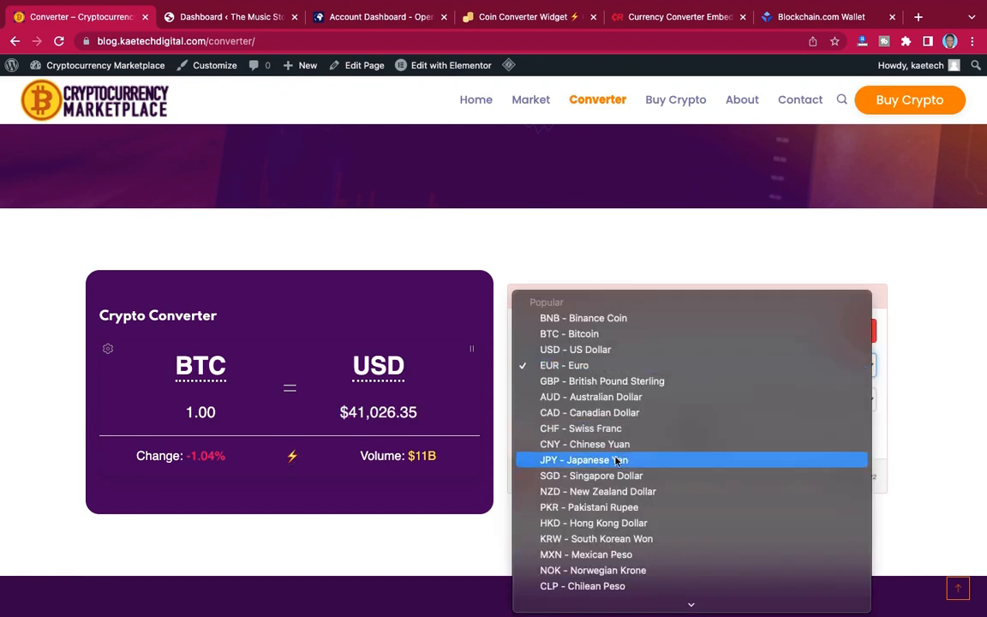
{"action": "scroll", "coordinate": [616, 461], "scroll_direction": "down", "scroll_amount": 10}
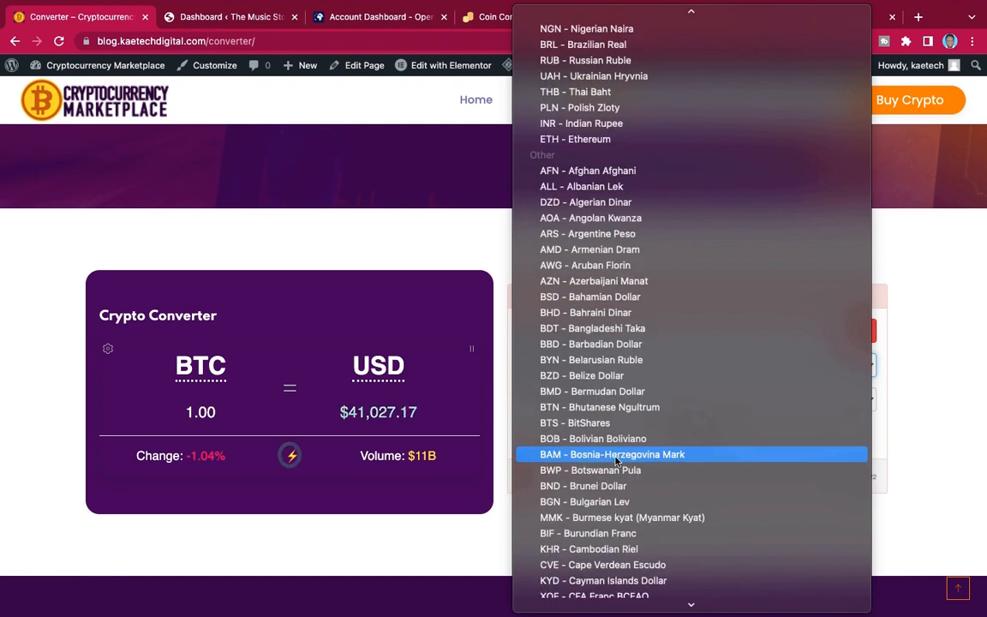
{"action": "scroll", "coordinate": [616, 461], "scroll_direction": "down", "scroll_amount": 5}
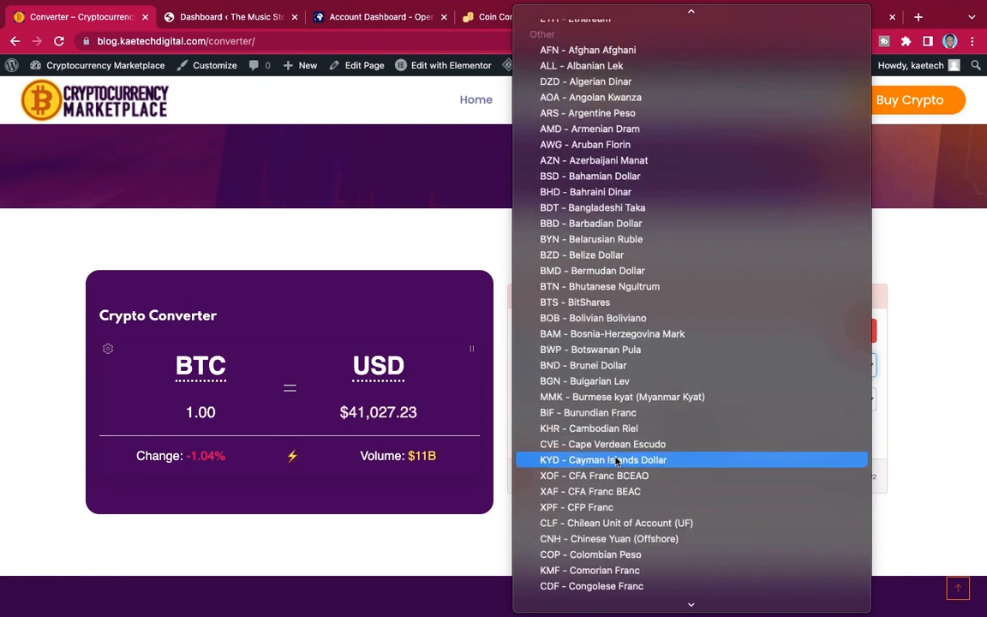
{"action": "scroll", "coordinate": [615, 461], "scroll_direction": "down", "scroll_amount": 1}
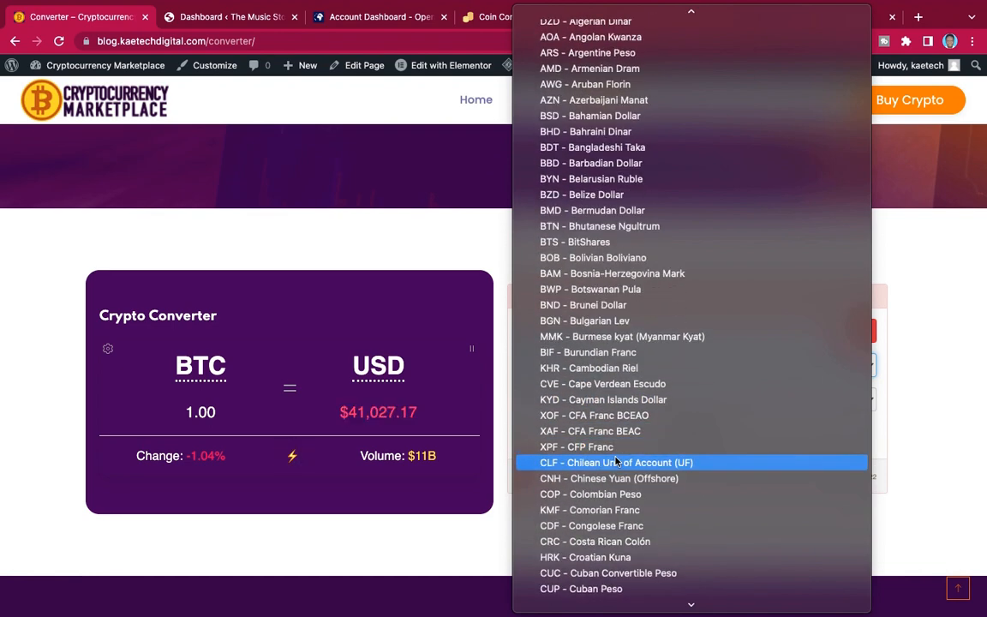
{"action": "scroll", "coordinate": [615, 461], "scroll_direction": "down", "scroll_amount": 5}
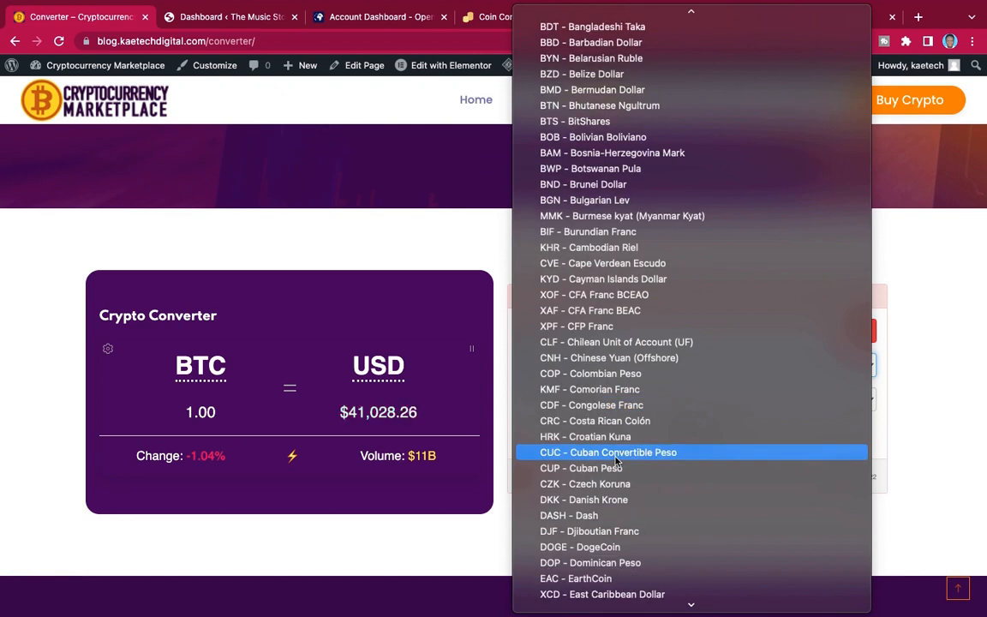
{"action": "scroll", "coordinate": [616, 461], "scroll_direction": "down", "scroll_amount": 5}
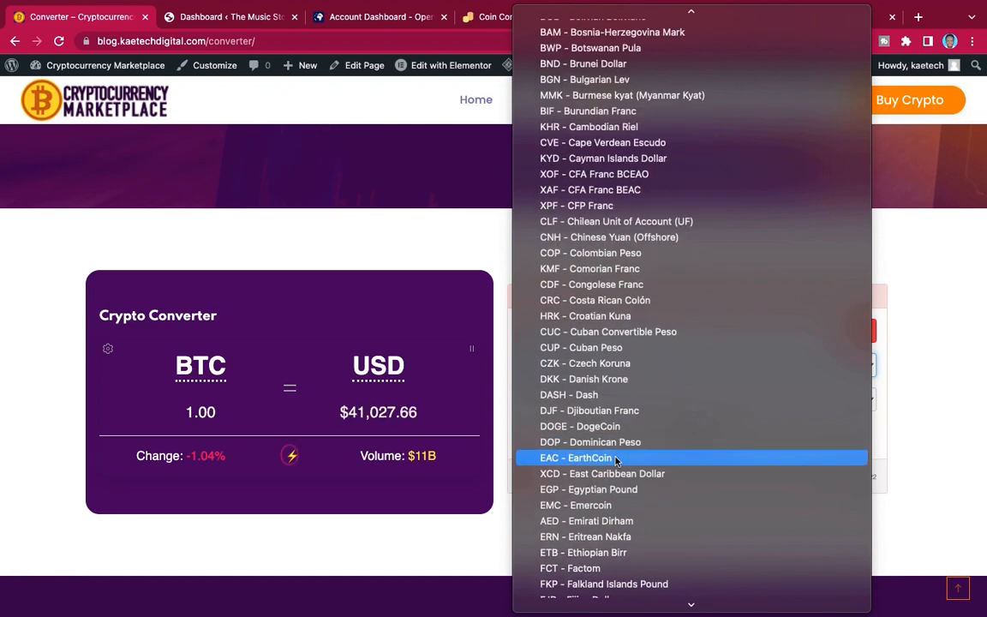
{"action": "scroll", "coordinate": [616, 462], "scroll_direction": "down", "scroll_amount": 6}
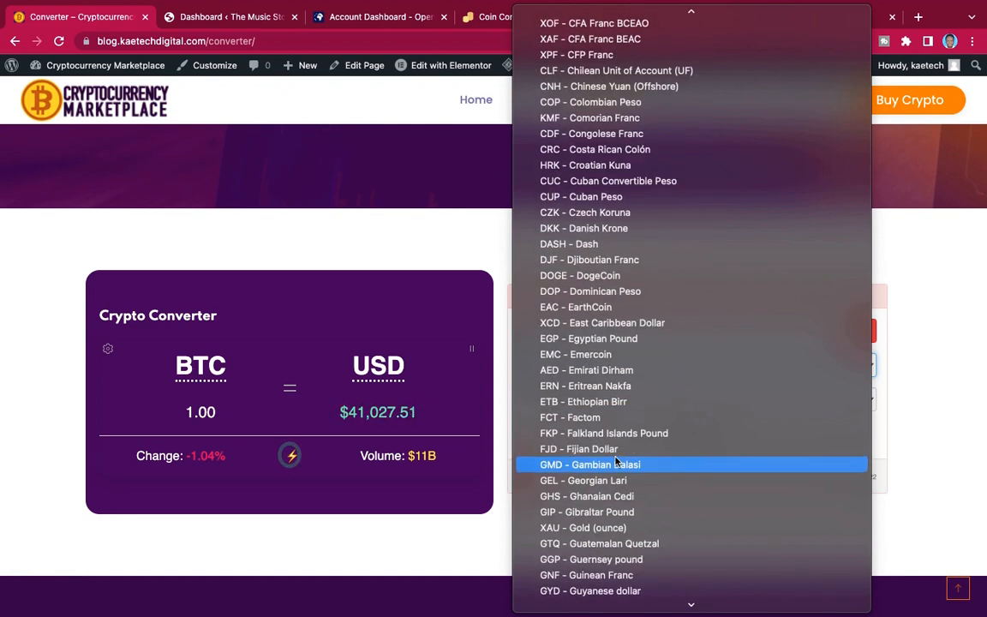
{"action": "scroll", "coordinate": [615, 461], "scroll_direction": "down", "scroll_amount": 1}
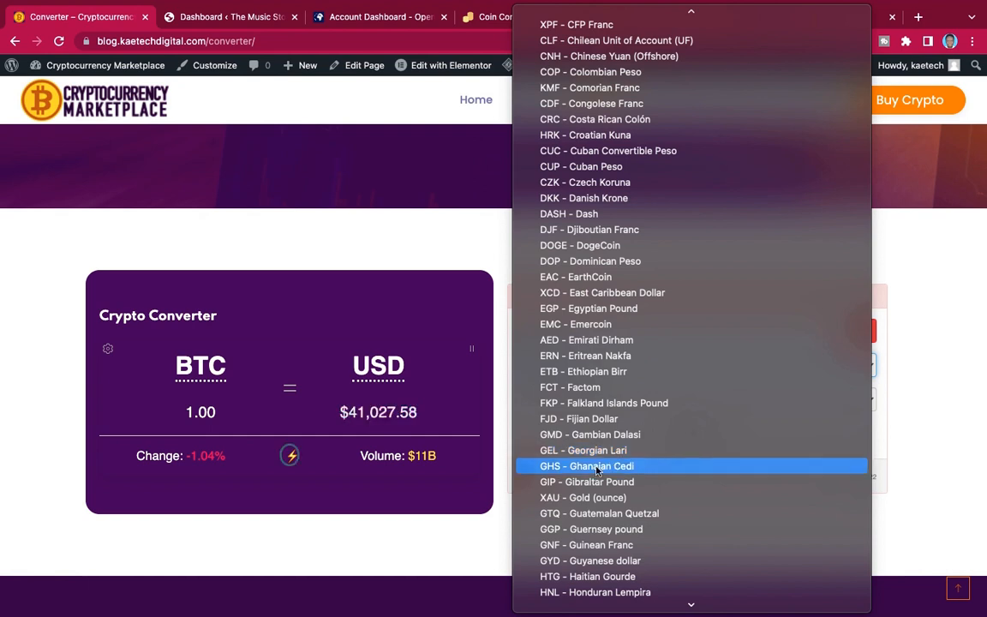
{"action": "left_click", "coordinate": [597, 466]}
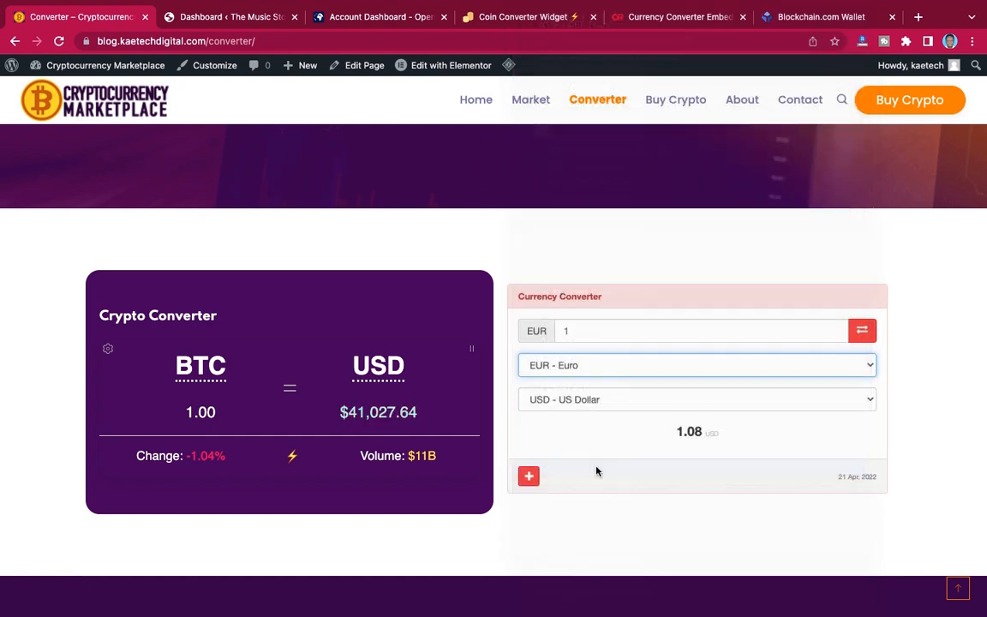
Set the Currency Converter's amount to 1000, keeping USD - US Dollar as the target currency.
{"action": "left_click", "coordinate": [605, 403]}
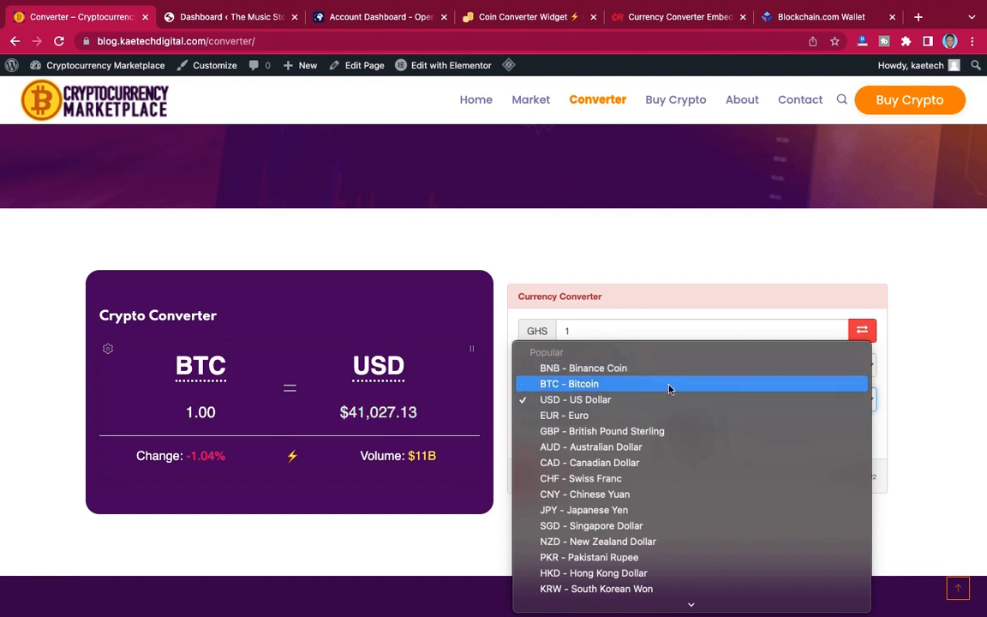
{"action": "left_click", "coordinate": [939, 397]}
{"action": "left_click", "coordinate": [656, 331]}
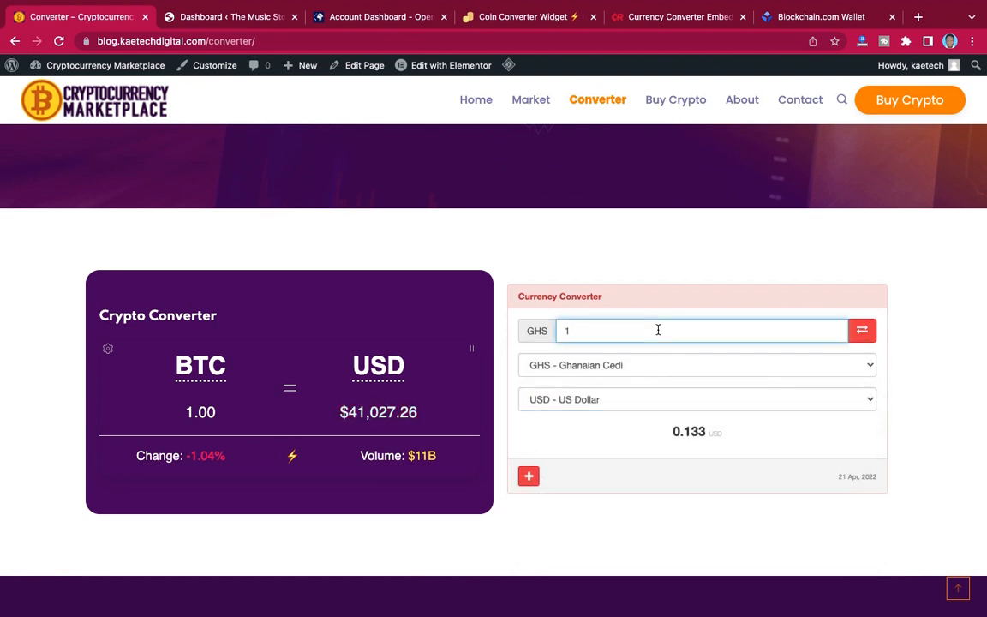
{"action": "type", "text": "000"}
Look through the target currencies offered by the Currency Converter without changing the selection.
{"action": "left_click", "coordinate": [623, 402]}
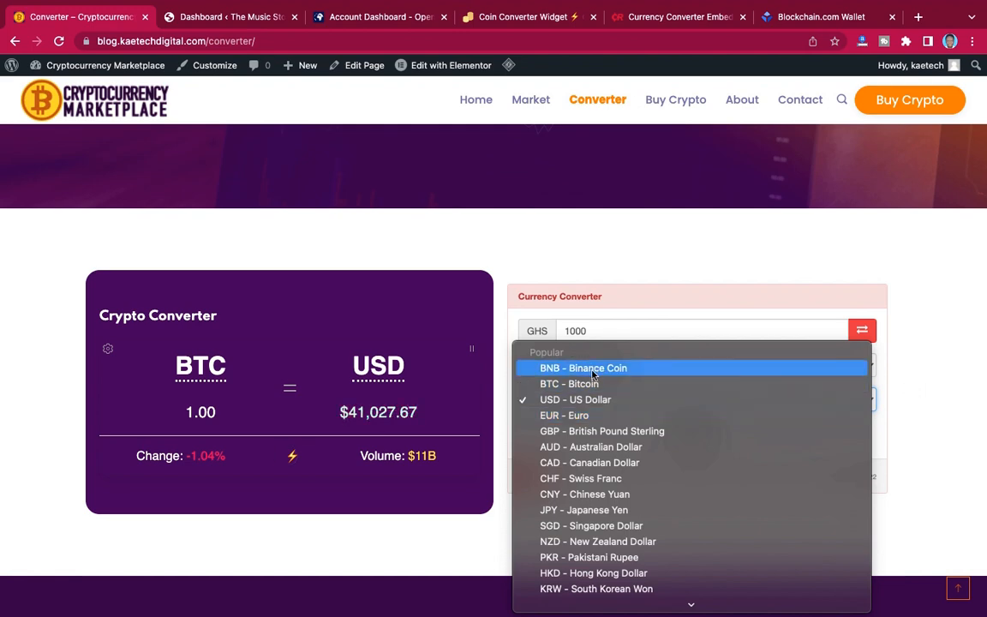
{"action": "scroll", "coordinate": [606, 438], "scroll_direction": "down", "scroll_amount": 10}
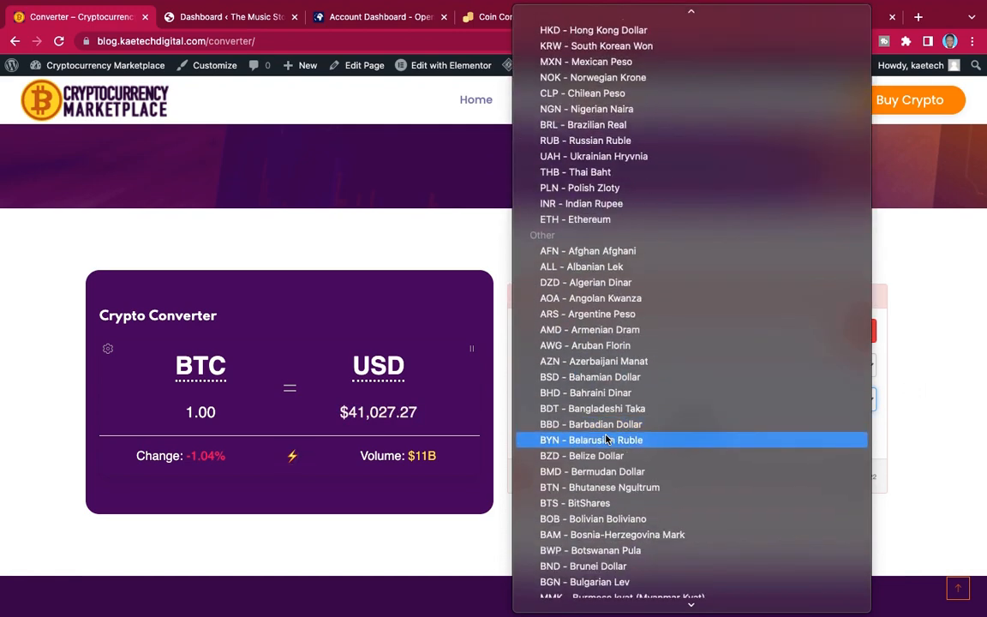
{"action": "scroll", "coordinate": [607, 439], "scroll_direction": "up", "scroll_amount": 3}
{"action": "scroll", "coordinate": [606, 437], "scroll_direction": "up", "scroll_amount": 2}
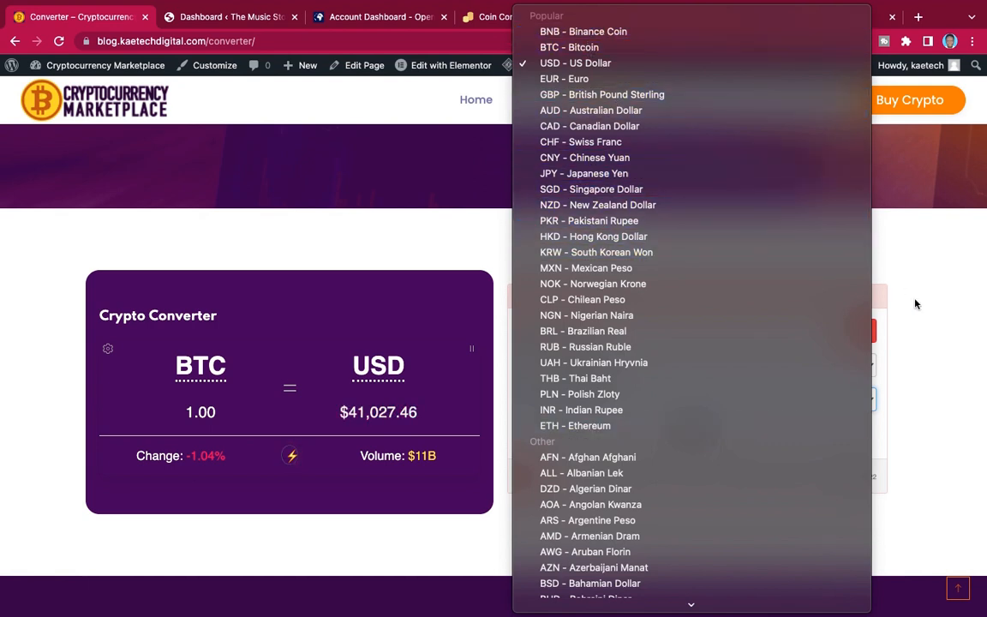
{"action": "left_click", "coordinate": [930, 314]}
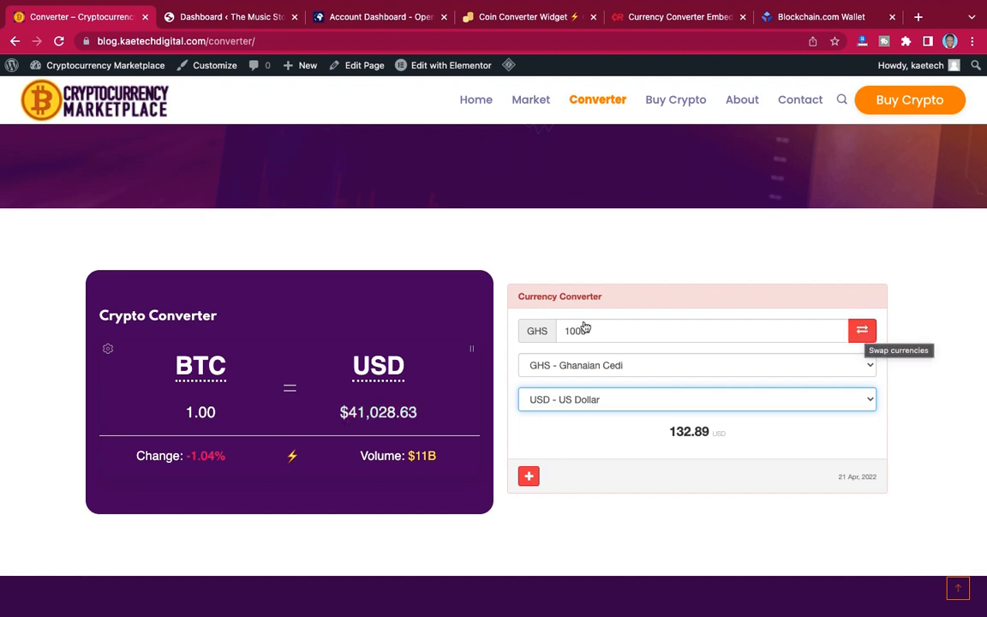
Swap the Currency Converter's two currencies and set its target currency to BTC - Bitcoin.
{"action": "left_click", "coordinate": [864, 326]}
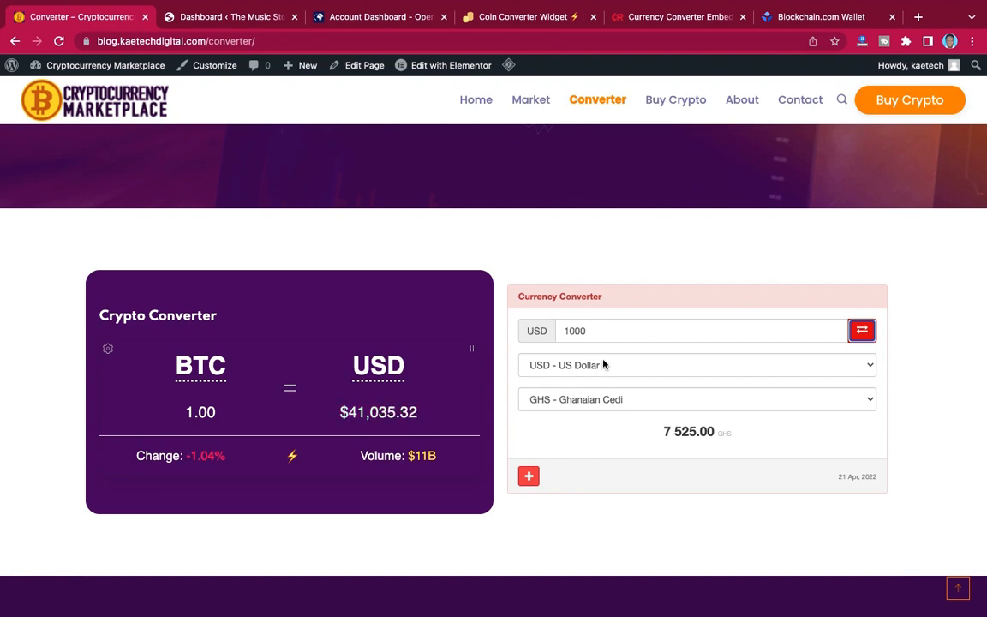
{"action": "left_click", "coordinate": [614, 402]}
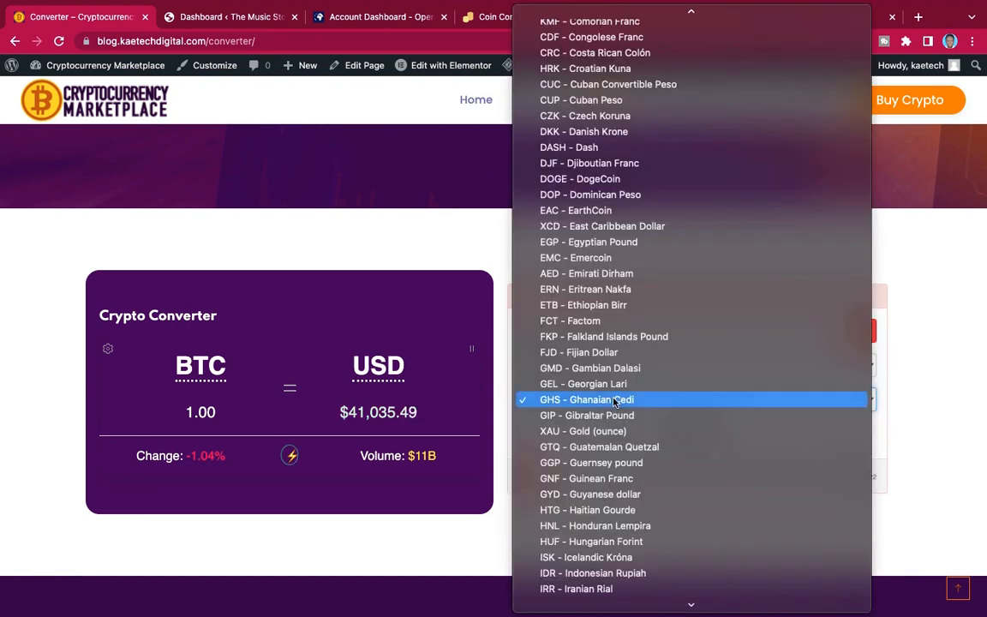
{"action": "scroll", "coordinate": [614, 402], "scroll_direction": "up", "scroll_amount": 15}
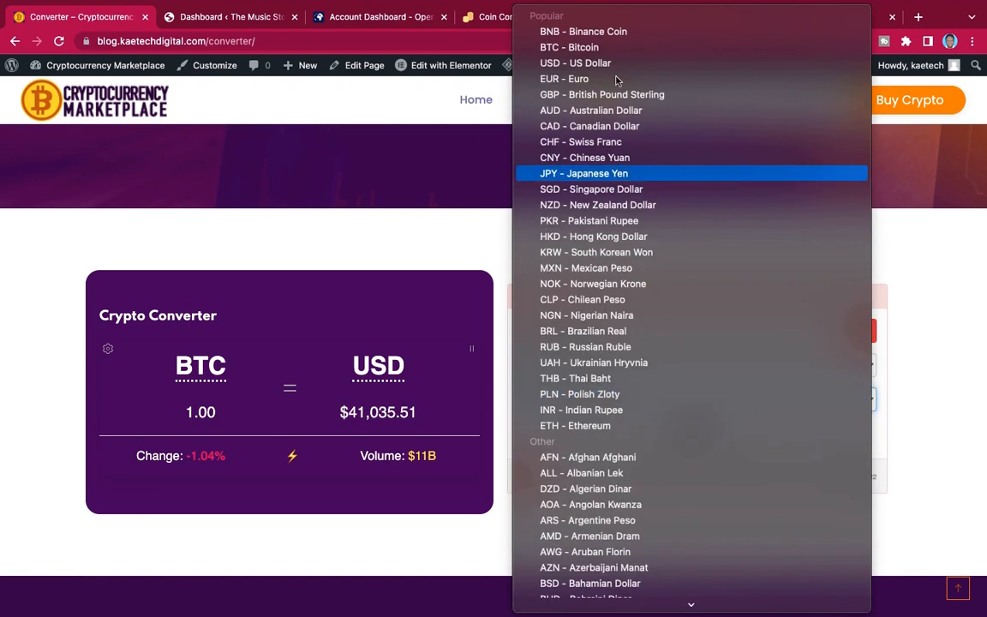
{"action": "left_click", "coordinate": [587, 47]}
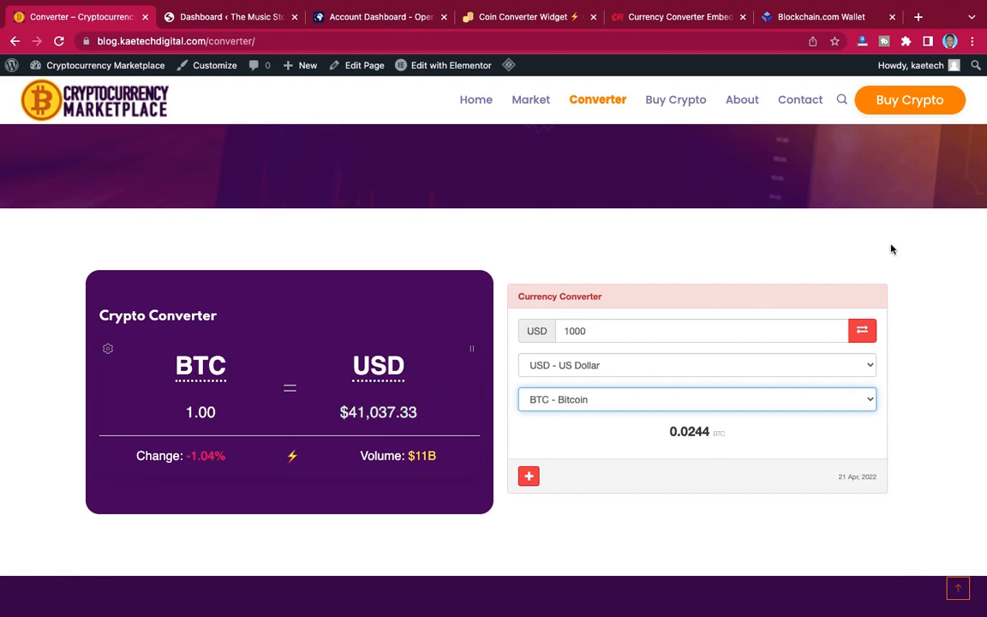
Look over the Converter page from its title banner down to the Donate To Us footer.
{"action": "scroll", "coordinate": [892, 249], "scroll_direction": "down", "scroll_amount": 3}
{"action": "scroll", "coordinate": [892, 248], "scroll_direction": "up", "scroll_amount": 8}
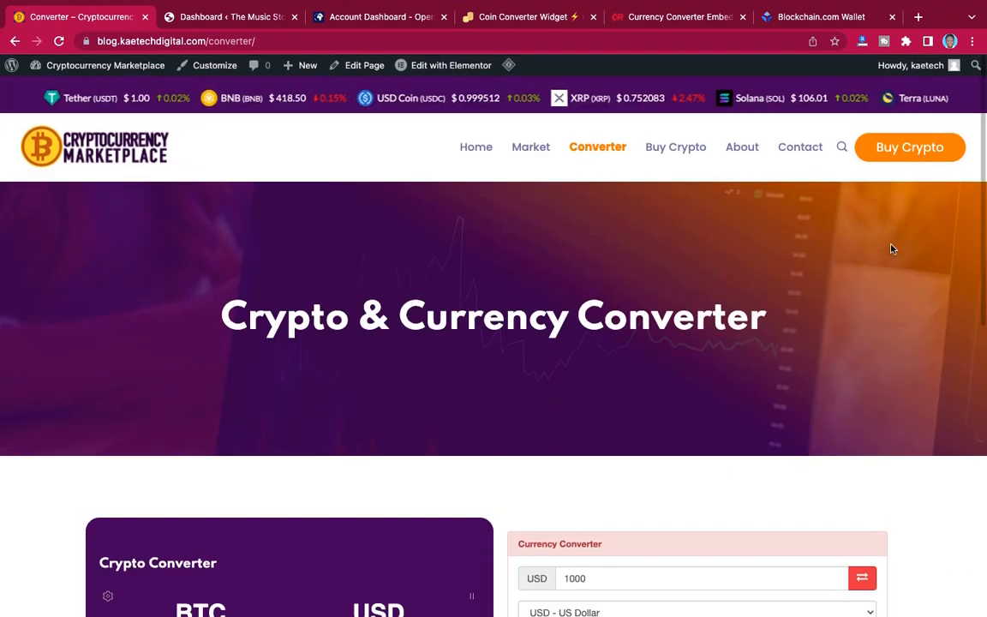
{"action": "scroll", "coordinate": [892, 249], "scroll_direction": "down", "scroll_amount": 8}
{"action": "scroll", "coordinate": [892, 249], "scroll_direction": "up", "scroll_amount": 8}
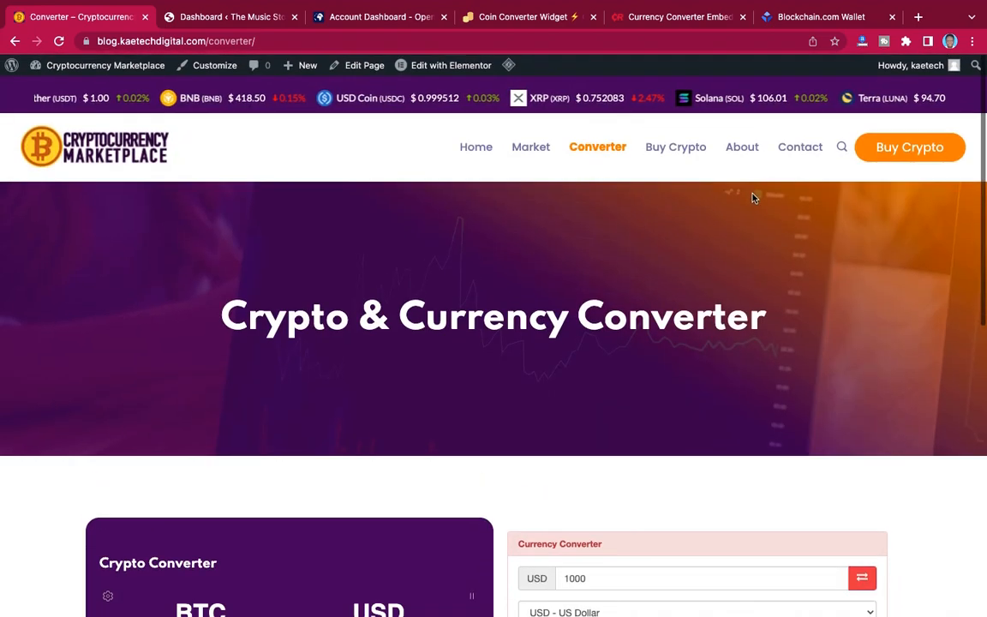
{"action": "scroll", "coordinate": [725, 222], "scroll_direction": "down", "scroll_amount": 8}
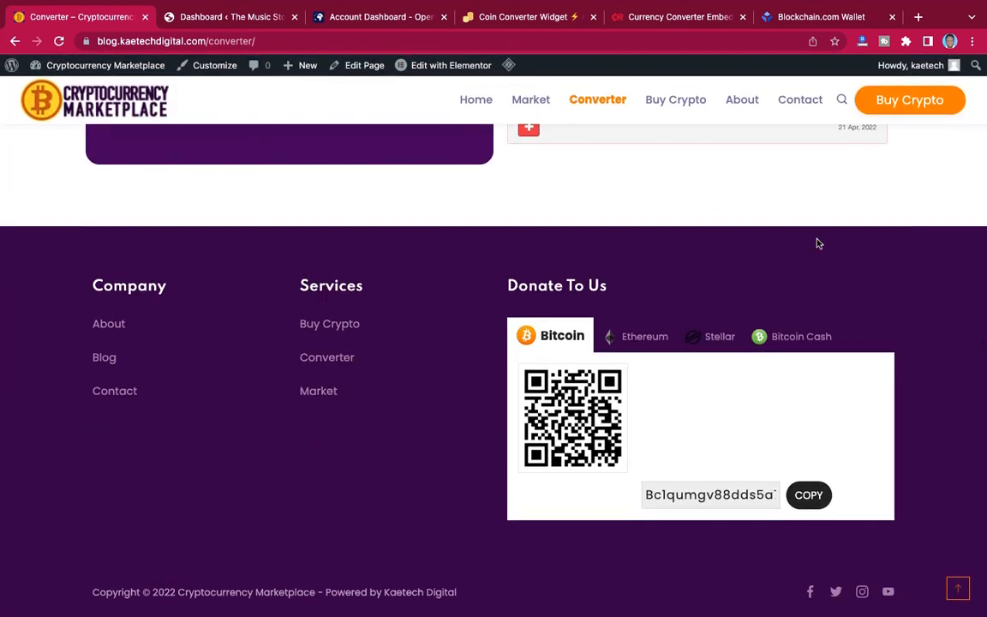
{"action": "scroll", "coordinate": [819, 244], "scroll_direction": "up", "scroll_amount": 10}
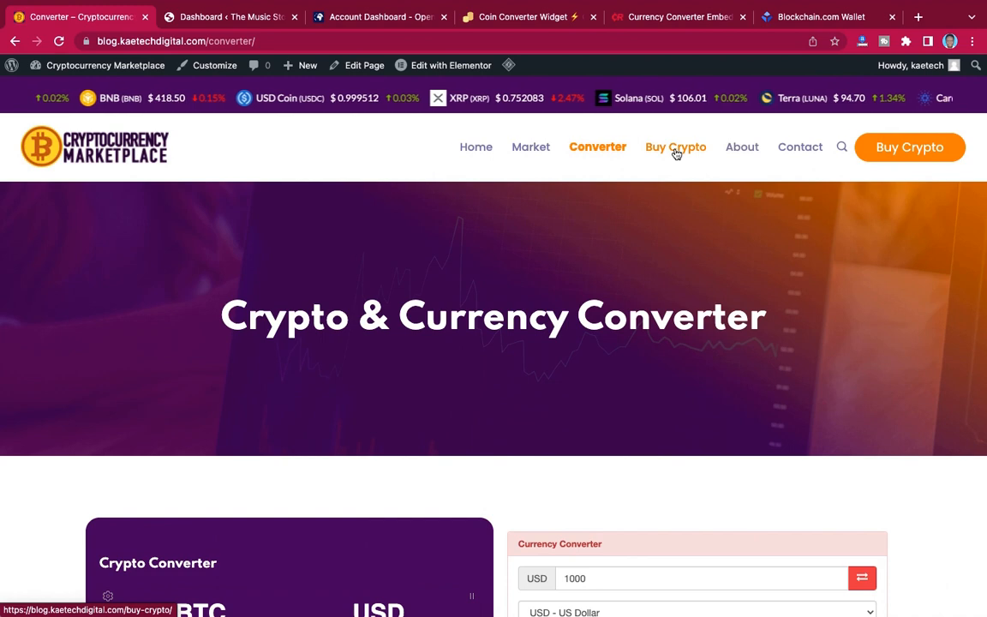
Open the site's Buy Crypto page and examine its inquiry form and the do-it-yourself trading section.
{"action": "left_click", "coordinate": [677, 150]}
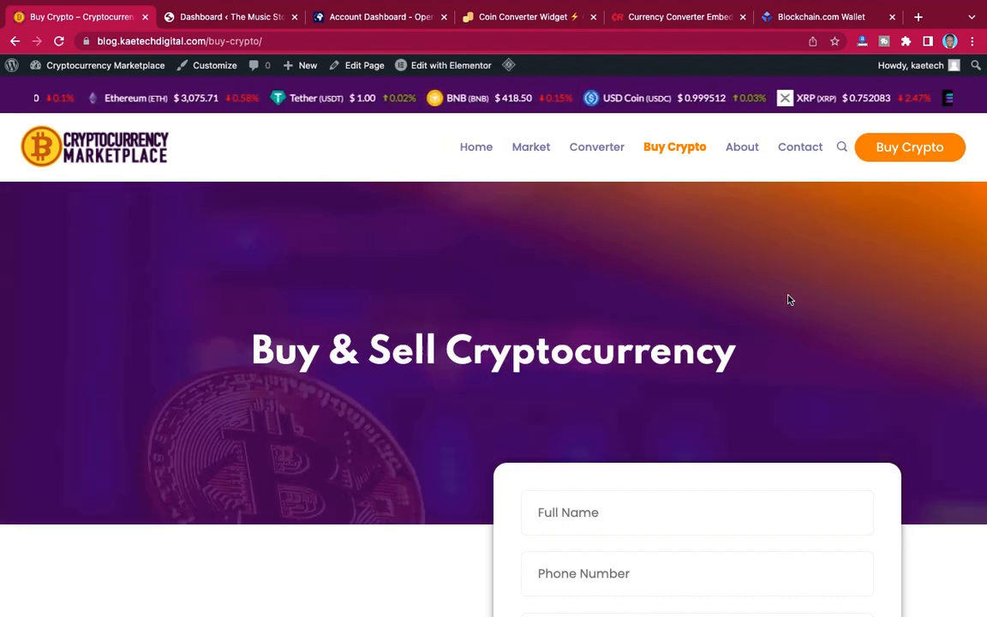
{"action": "scroll", "coordinate": [790, 299], "scroll_direction": "down", "scroll_amount": 8}
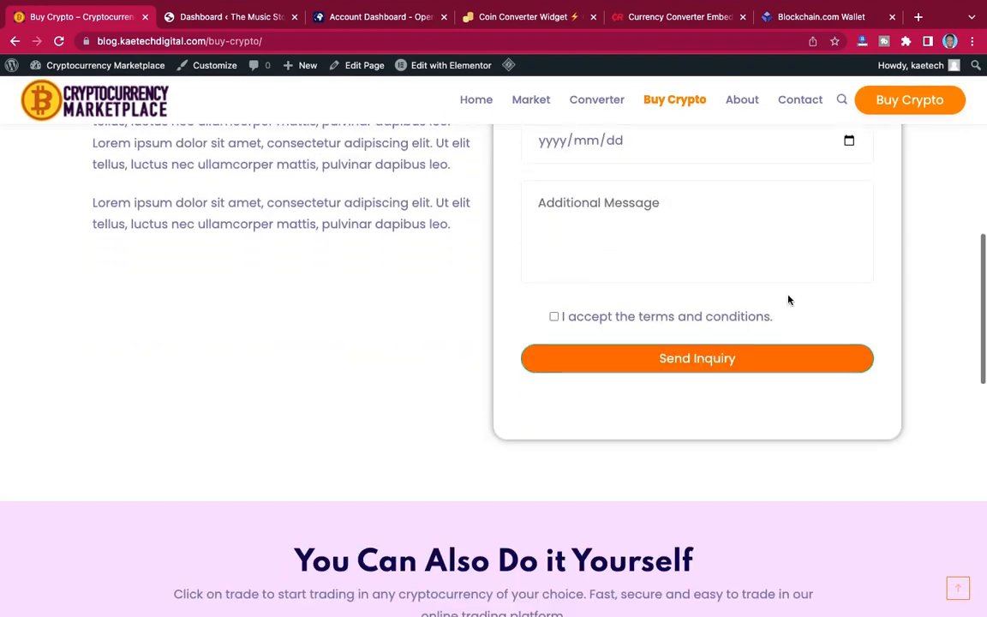
{"action": "scroll", "coordinate": [789, 299], "scroll_direction": "up", "scroll_amount": 2}
{"action": "scroll", "coordinate": [790, 299], "scroll_direction": "up", "scroll_amount": 4}
{"action": "scroll", "coordinate": [789, 297], "scroll_direction": "down", "scroll_amount": 3}
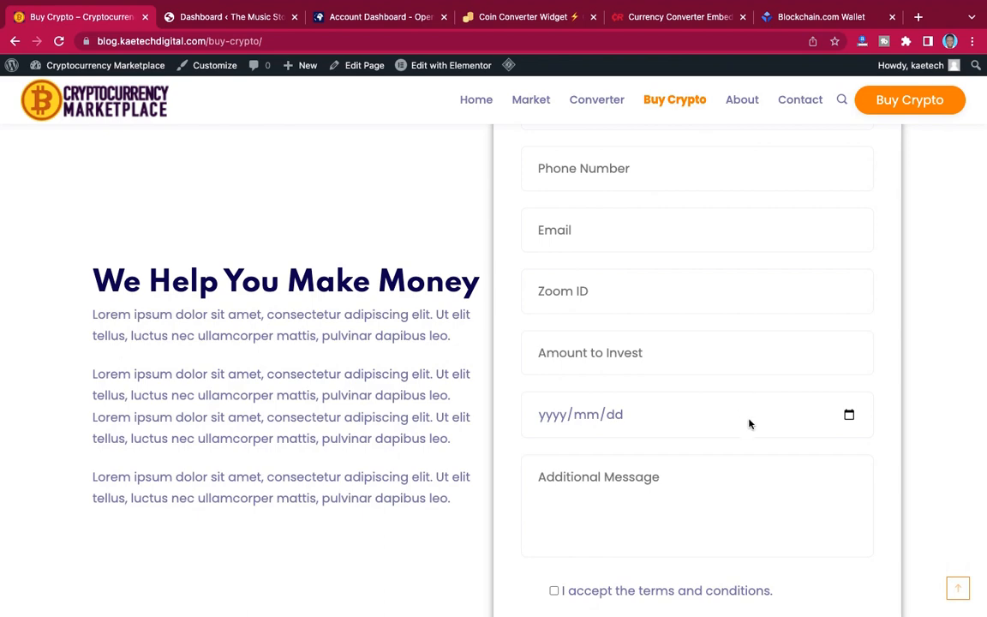
{"action": "scroll", "coordinate": [751, 421], "scroll_direction": "down", "scroll_amount": 6}
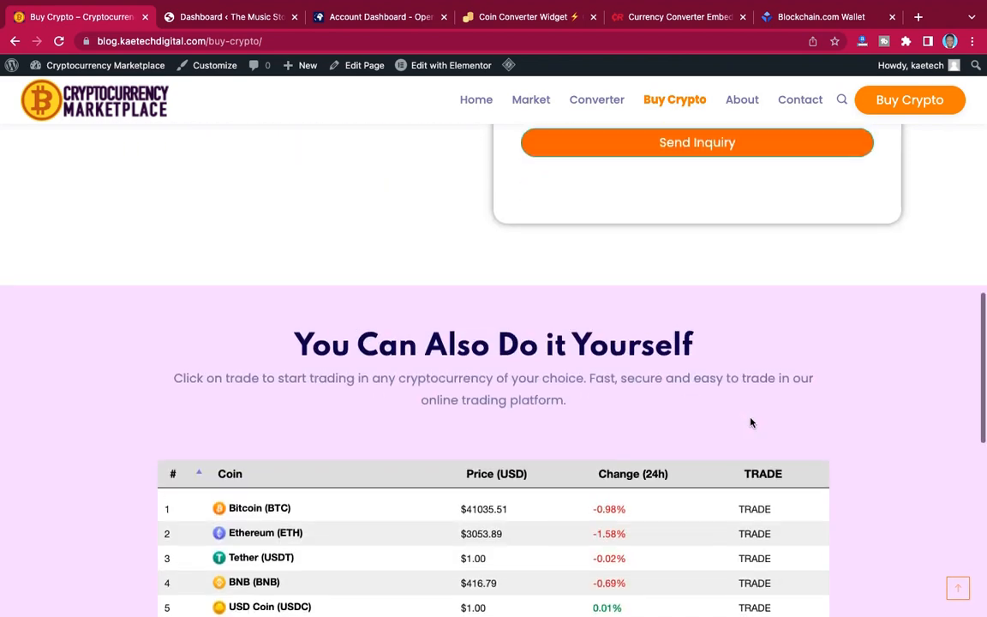
{"action": "scroll", "coordinate": [751, 422], "scroll_direction": "up", "scroll_amount": 4}
{"action": "scroll", "coordinate": [751, 422], "scroll_direction": "up", "scroll_amount": 2}
{"action": "scroll", "coordinate": [750, 418], "scroll_direction": "down", "scroll_amount": 6}
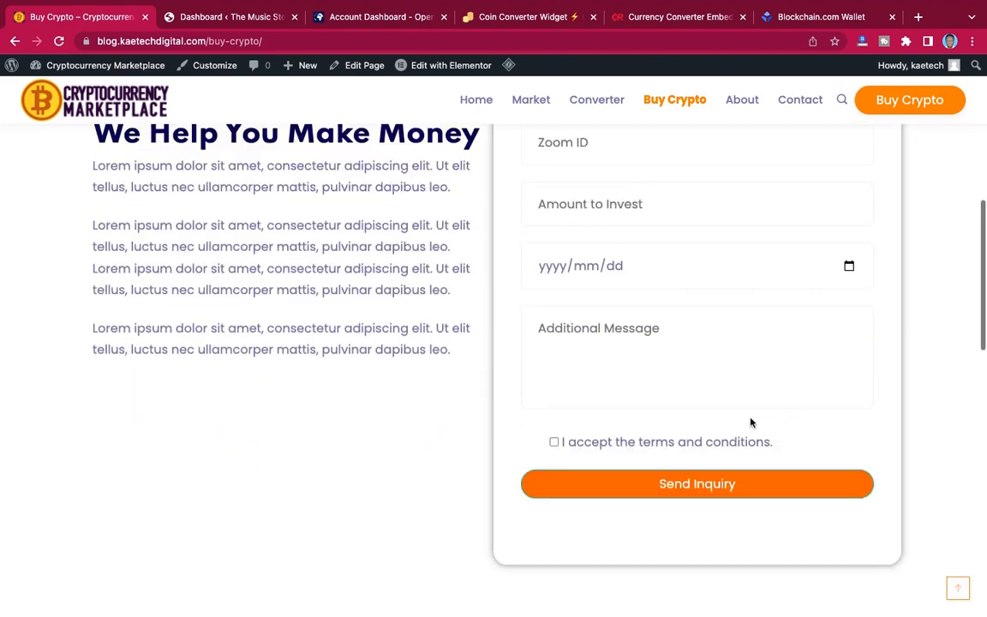
Search the You Can Also Do it Yourself coin table for "bitcoin" and open the trade page for Bitcoin Cash (BCH).
{"action": "scroll", "coordinate": [751, 422], "scroll_direction": "down", "scroll_amount": 2}
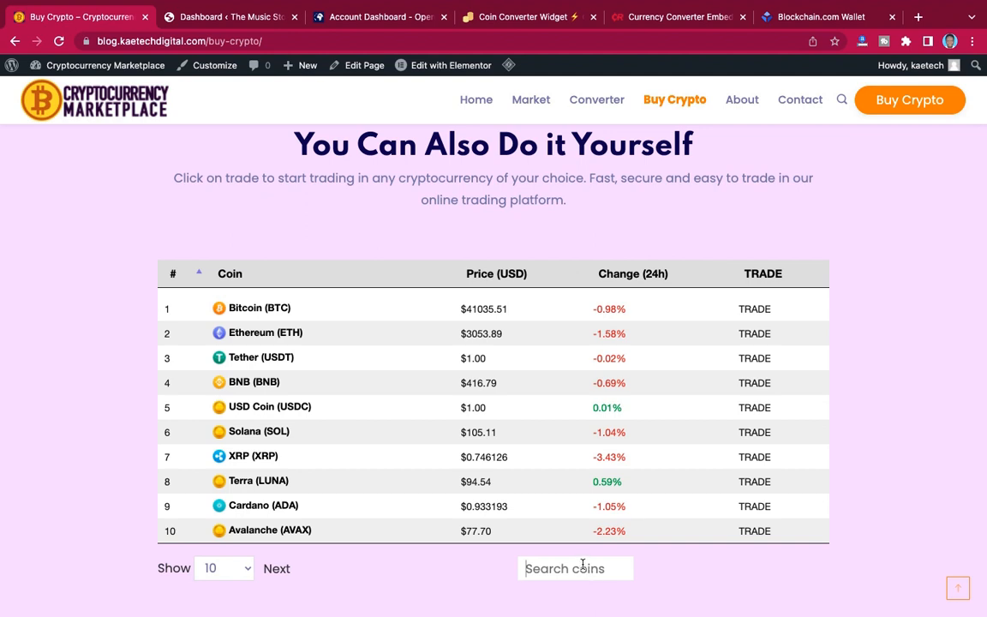
{"action": "type", "text": "bitcoin"}
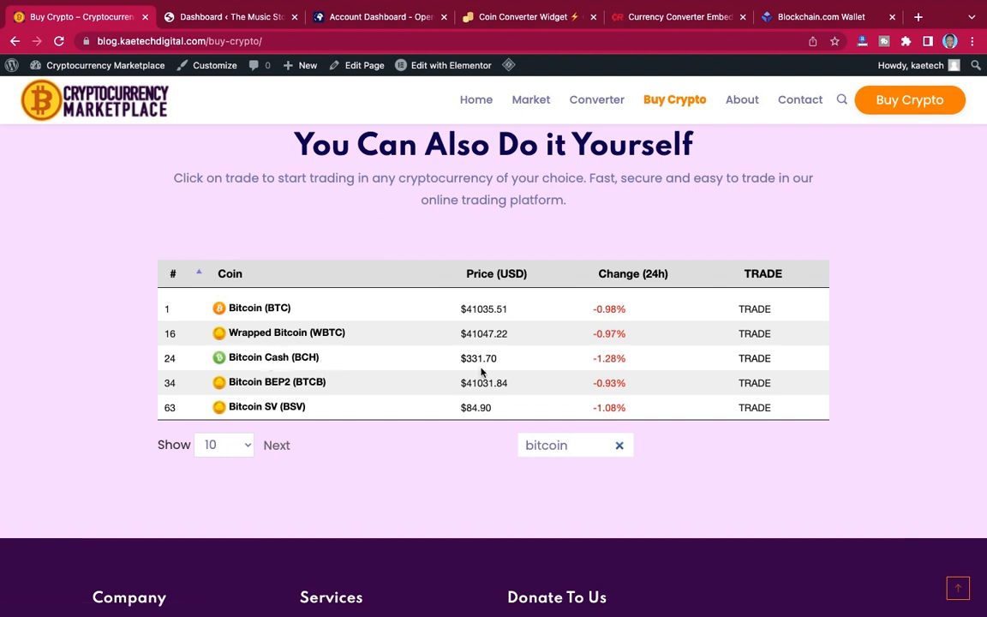
{"action": "left_click", "coordinate": [754, 359]}
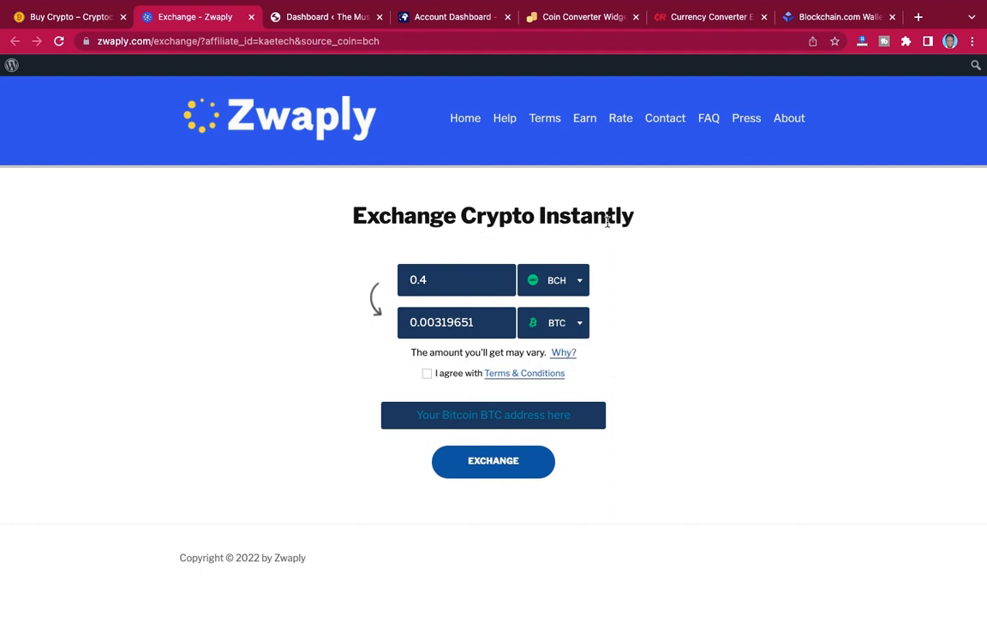
Look through the source coins available on the Zwaply exchange form, leaving BCH selected.
{"action": "left_click", "coordinate": [561, 286]}
{"action": "scroll", "coordinate": [553, 412], "scroll_direction": "down", "scroll_amount": 5}
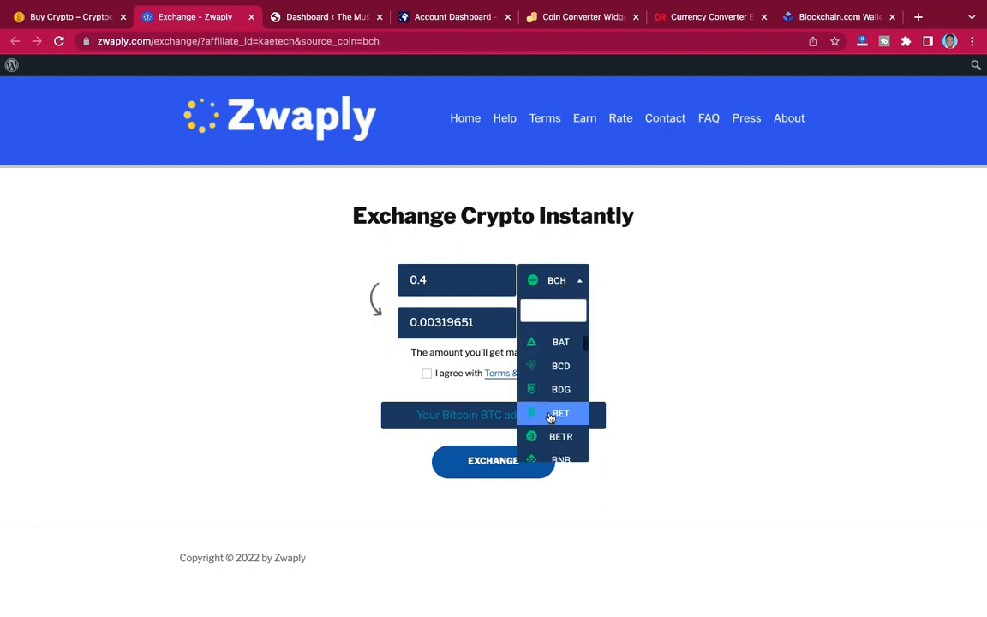
{"action": "scroll", "coordinate": [551, 417], "scroll_direction": "down", "scroll_amount": 10}
{"action": "scroll", "coordinate": [551, 418], "scroll_direction": "up", "scroll_amount": 2}
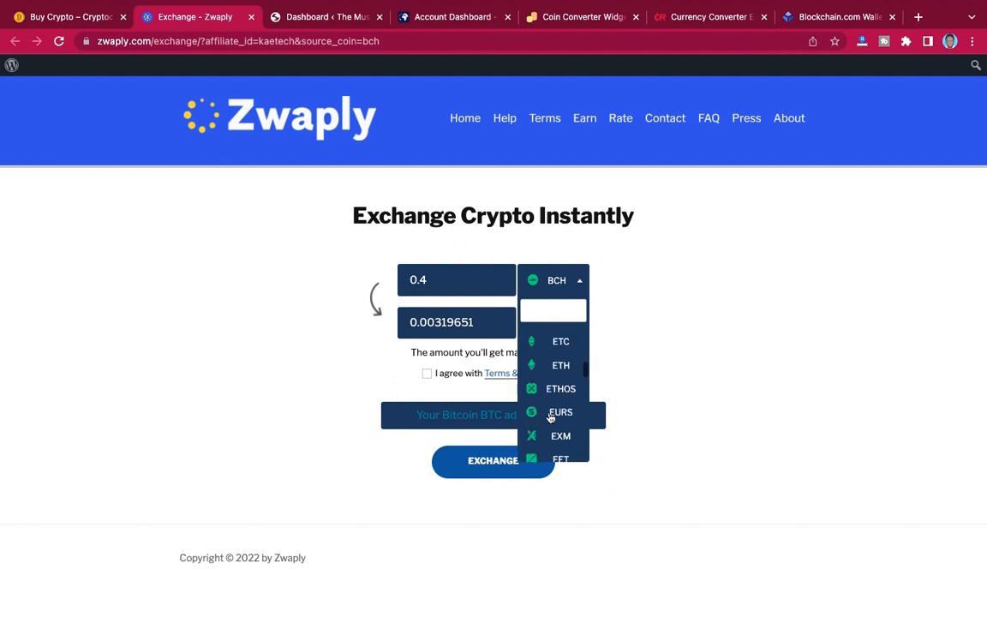
{"action": "scroll", "coordinate": [553, 415], "scroll_direction": "up", "scroll_amount": 10}
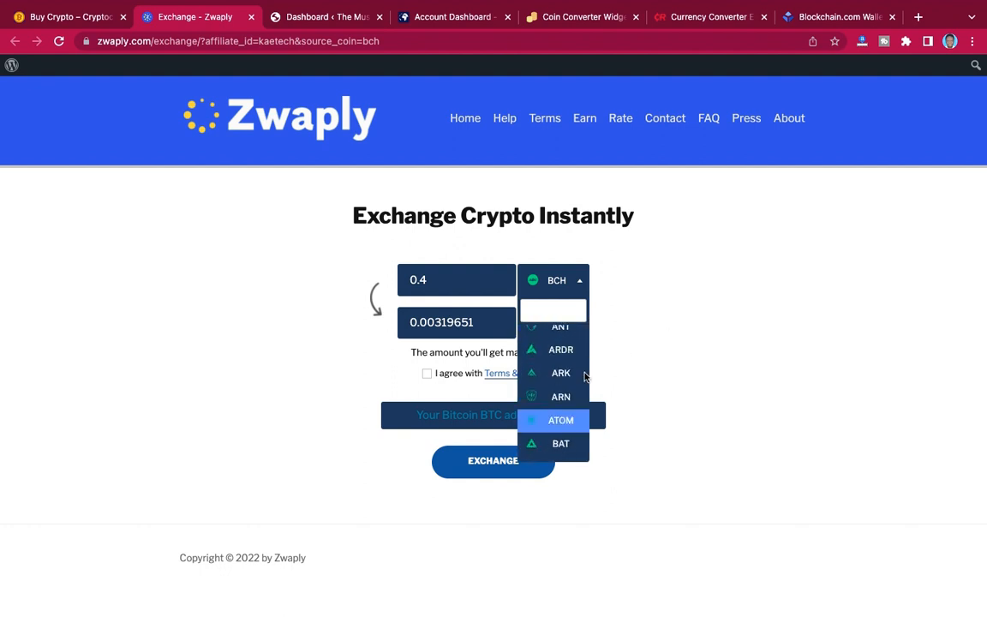
{"action": "left_click", "coordinate": [667, 364]}
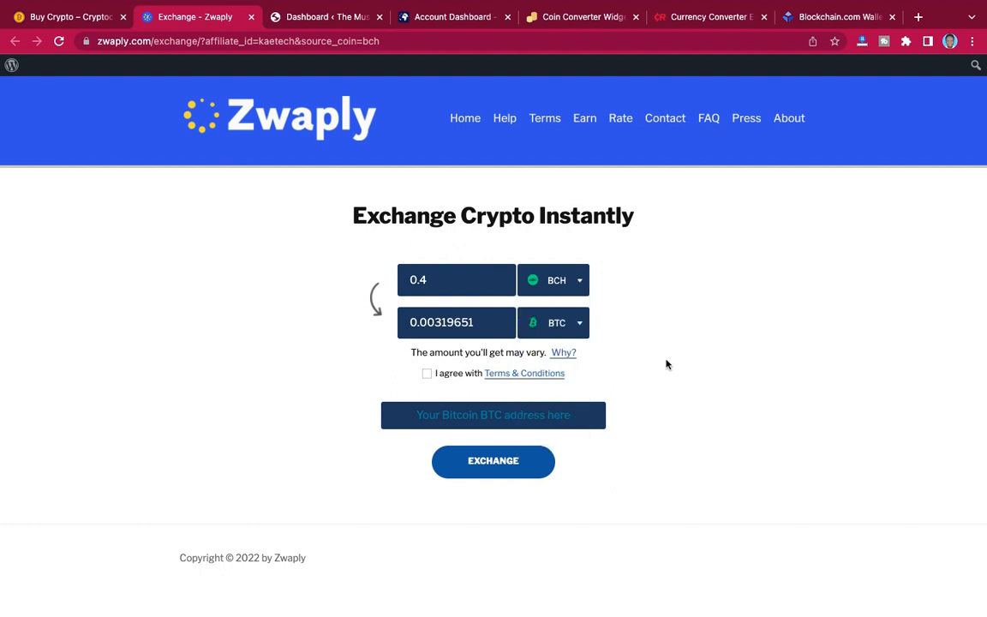
Look through the coins that can be received on the Zwaply exchange form, leaving BTC selected.
{"action": "left_click", "coordinate": [568, 323]}
{"action": "scroll", "coordinate": [547, 442], "scroll_direction": "down", "scroll_amount": 6}
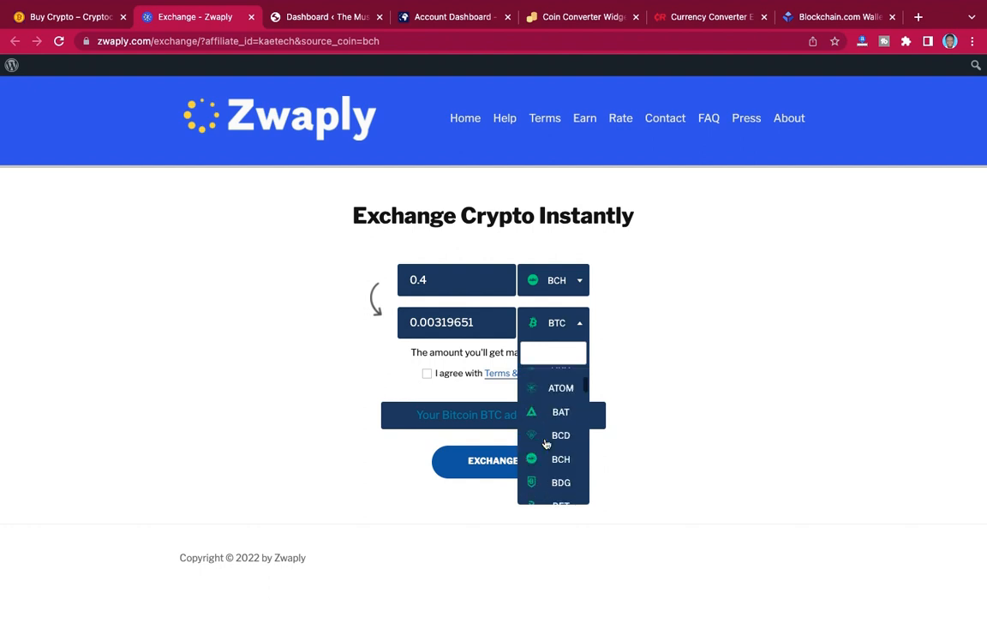
{"action": "scroll", "coordinate": [546, 442], "scroll_direction": "down", "scroll_amount": 20}
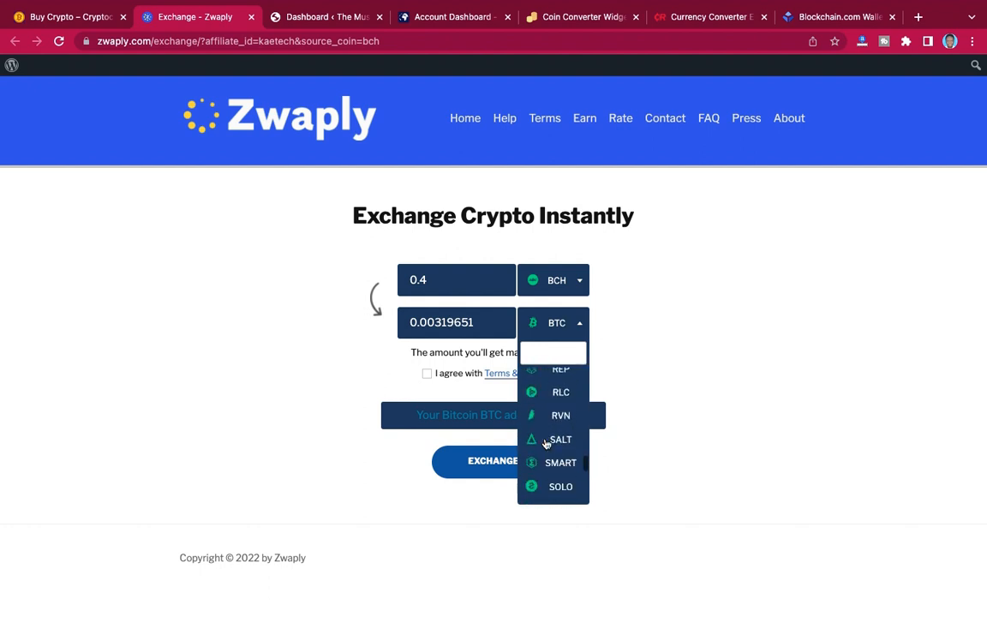
{"action": "scroll", "coordinate": [547, 442], "scroll_direction": "down", "scroll_amount": 3}
{"action": "scroll", "coordinate": [547, 443], "scroll_direction": "up", "scroll_amount": 20}
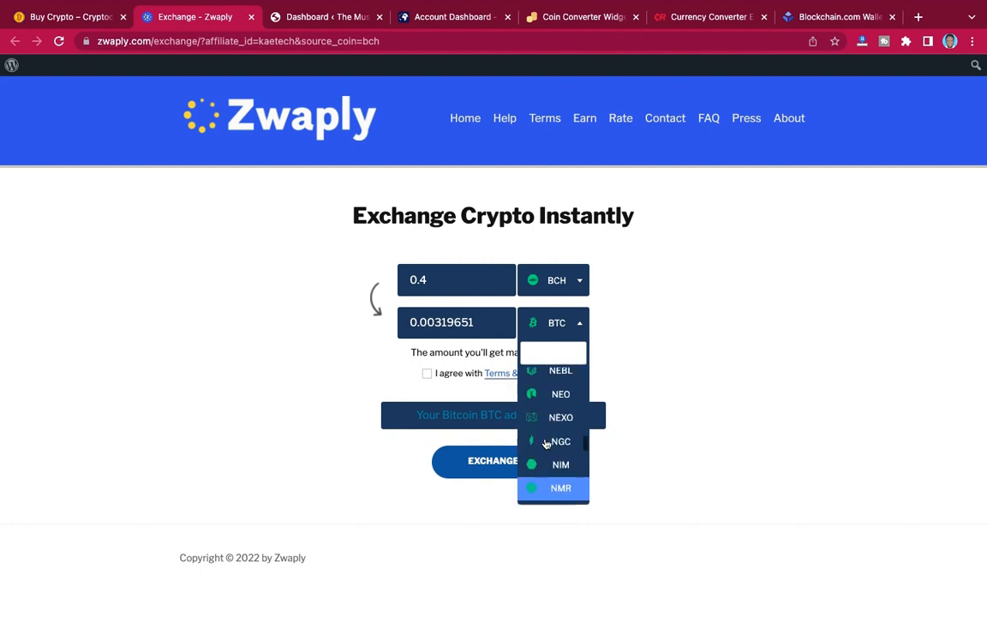
{"action": "scroll", "coordinate": [547, 442], "scroll_direction": "up", "scroll_amount": 3}
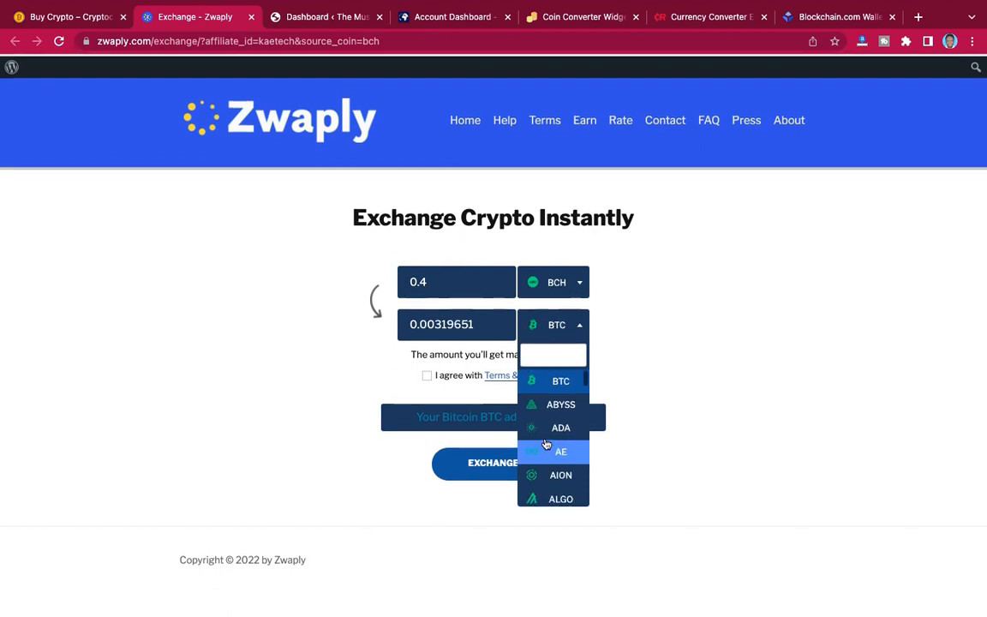
{"action": "left_click", "coordinate": [671, 342]}
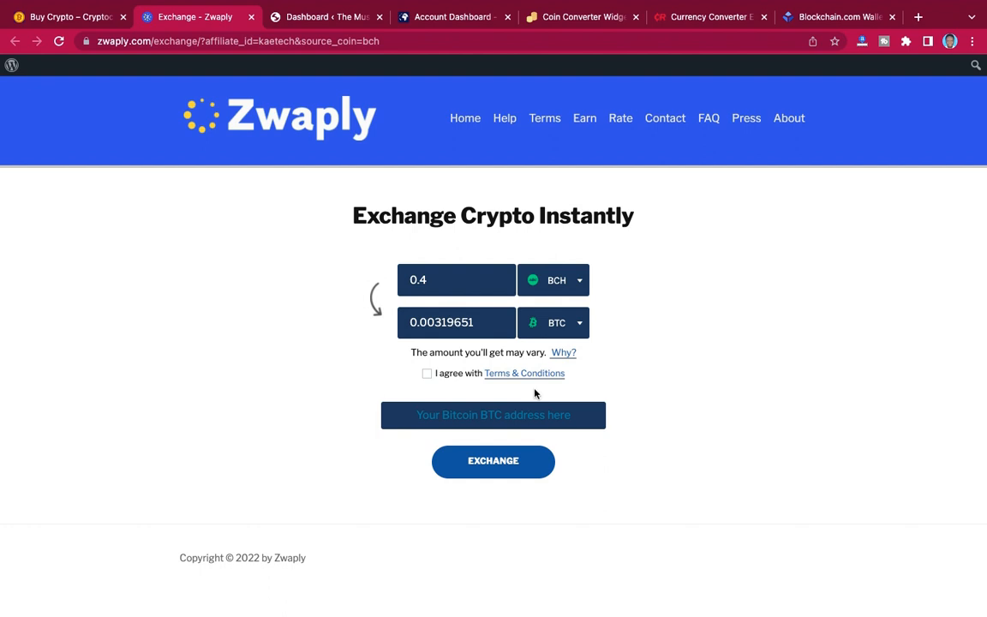
Close the Zwaply exchange page and review the Buy Crypto page from its inquiry form down to the coin table.
{"action": "left_click", "coordinate": [252, 17]}
{"action": "left_click", "coordinate": [81, 17]}
{"action": "scroll", "coordinate": [520, 238], "scroll_direction": "down", "scroll_amount": 10}
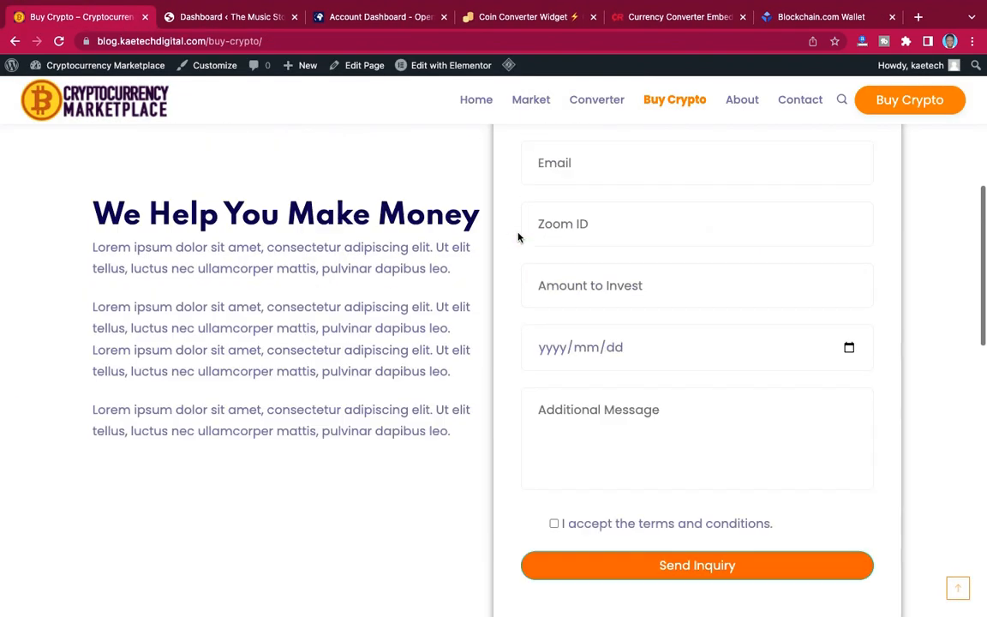
{"action": "scroll", "coordinate": [521, 238], "scroll_direction": "up", "scroll_amount": 3}
{"action": "scroll", "coordinate": [518, 238], "scroll_direction": "down", "scroll_amount": 1}
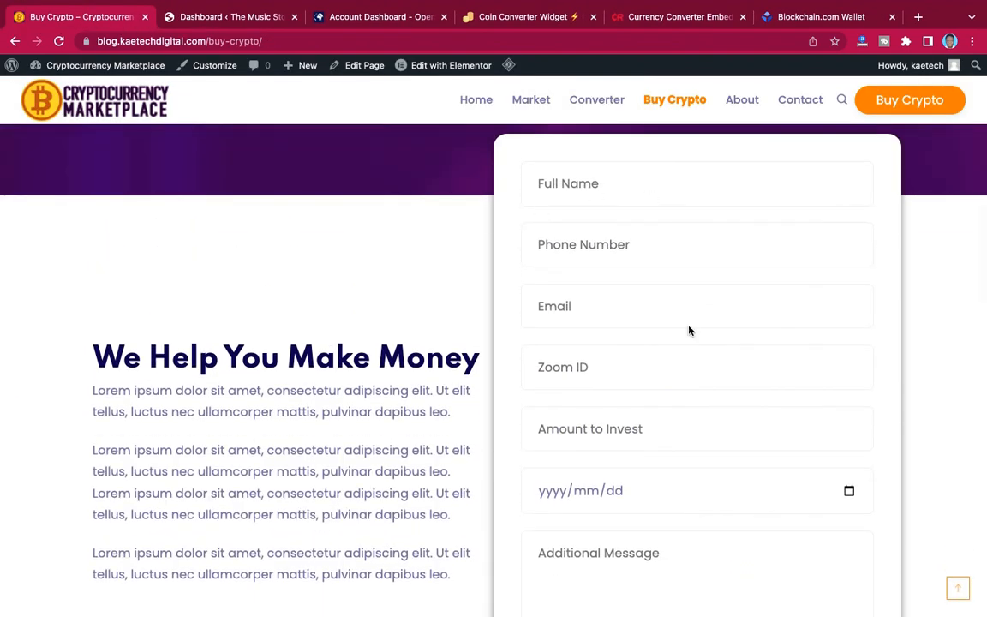
{"action": "scroll", "coordinate": [685, 477], "scroll_direction": "down", "scroll_amount": 10}
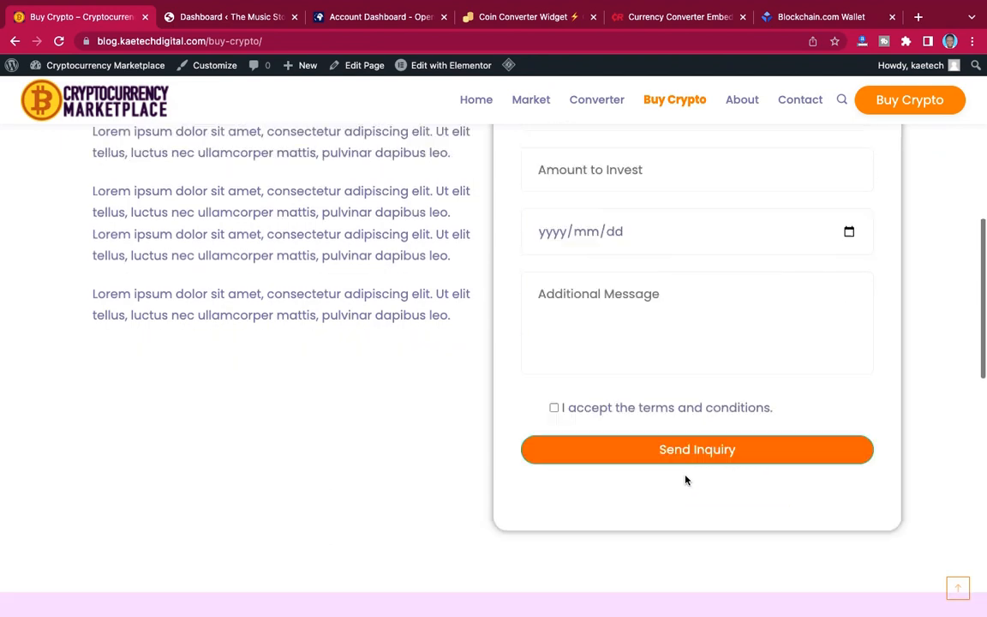
{"action": "scroll", "coordinate": [686, 480], "scroll_direction": "down", "scroll_amount": 3}
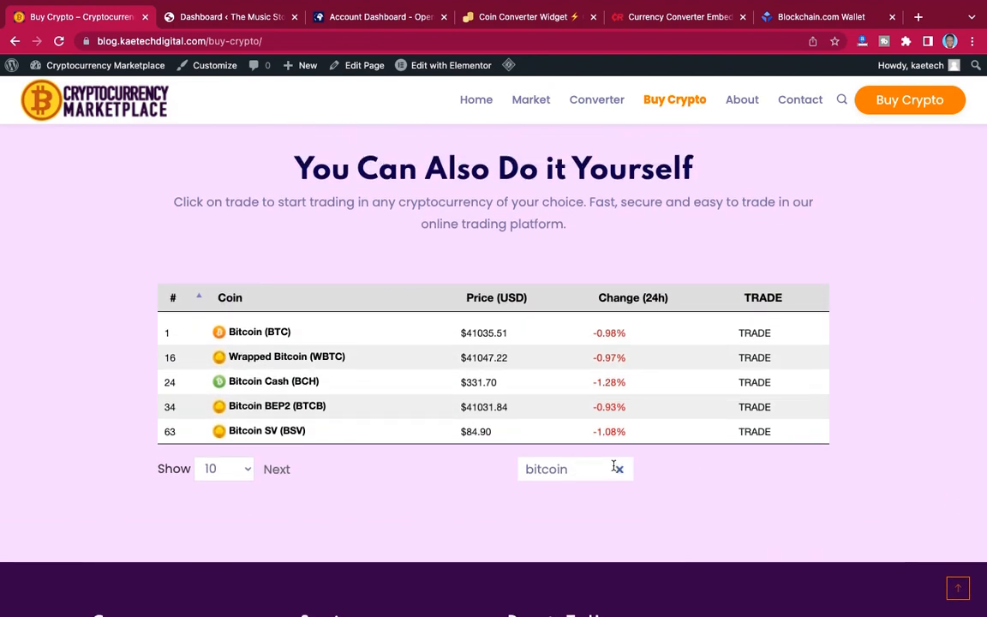
Clear the coin table's search and look back over the Buy Crypto page's inquiry form and heading.
{"action": "left_click", "coordinate": [618, 469]}
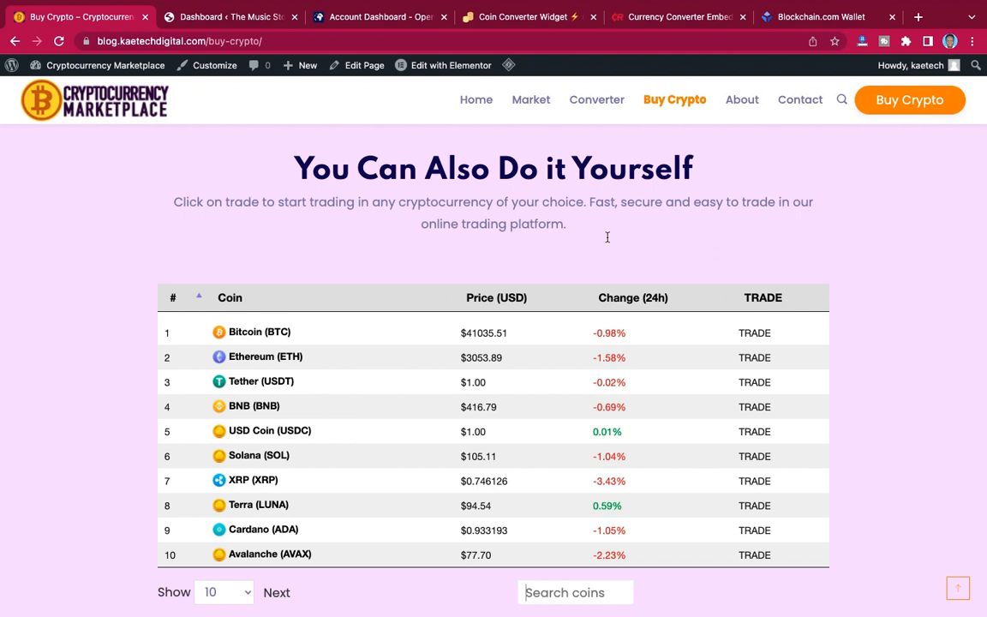
{"action": "scroll", "coordinate": [718, 238], "scroll_direction": "up", "scroll_amount": 12}
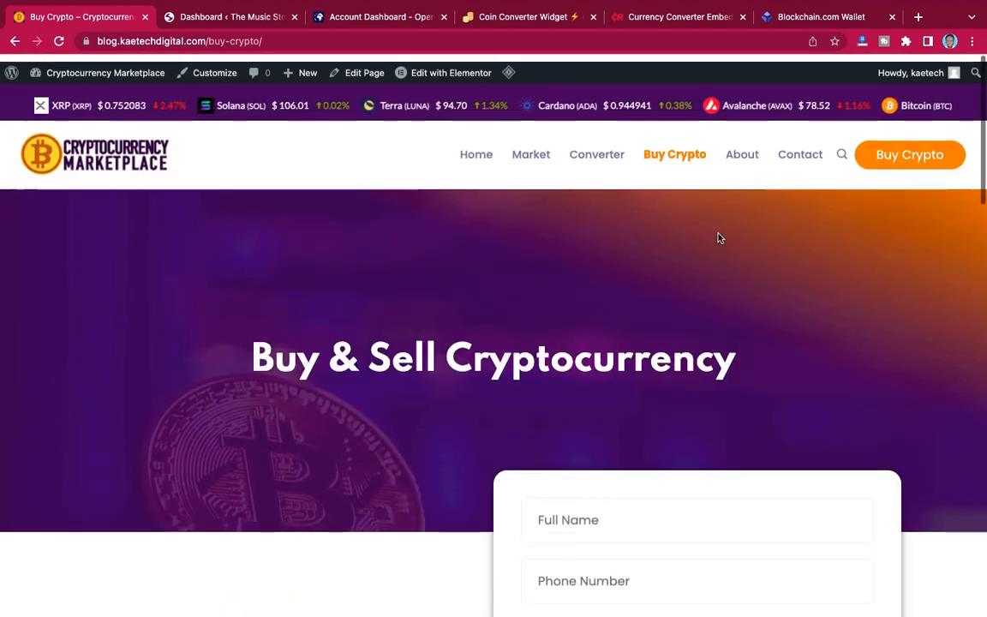
{"action": "scroll", "coordinate": [718, 233], "scroll_direction": "down", "scroll_amount": 8}
{"action": "scroll", "coordinate": [718, 233], "scroll_direction": "up", "scroll_amount": 7}
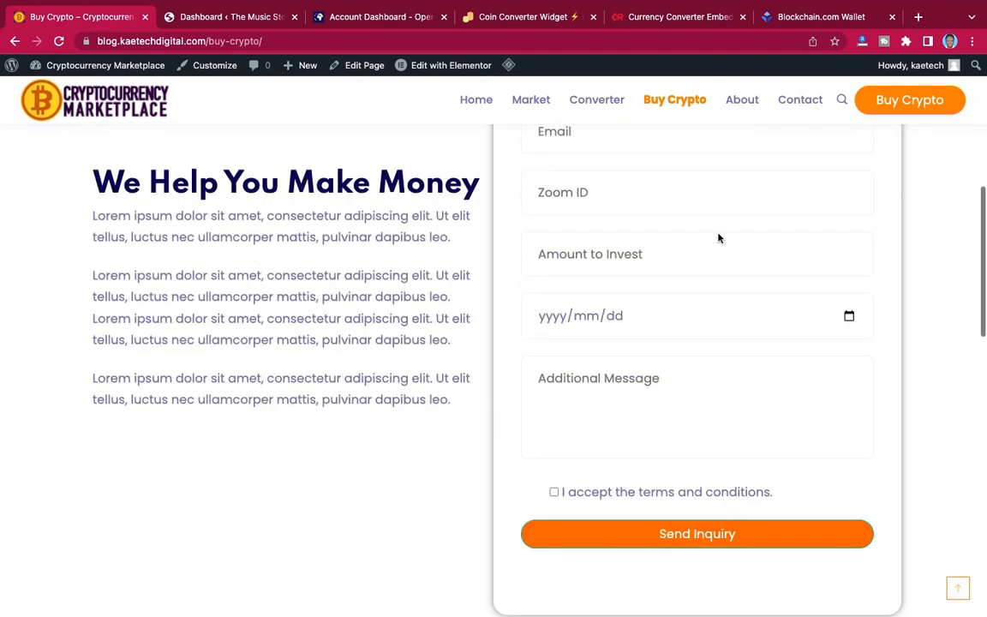
{"action": "scroll", "coordinate": [719, 233], "scroll_direction": "up", "scroll_amount": 2}
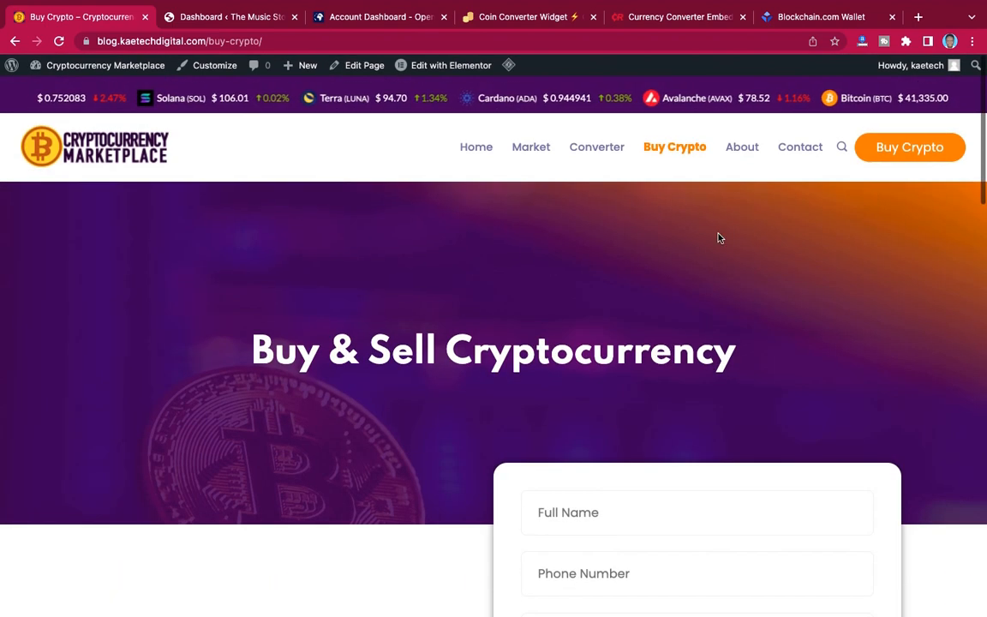
Open the About page and look through its introduction, crypto experts section, team member cards and Our Services section.
{"action": "left_click", "coordinate": [744, 152]}
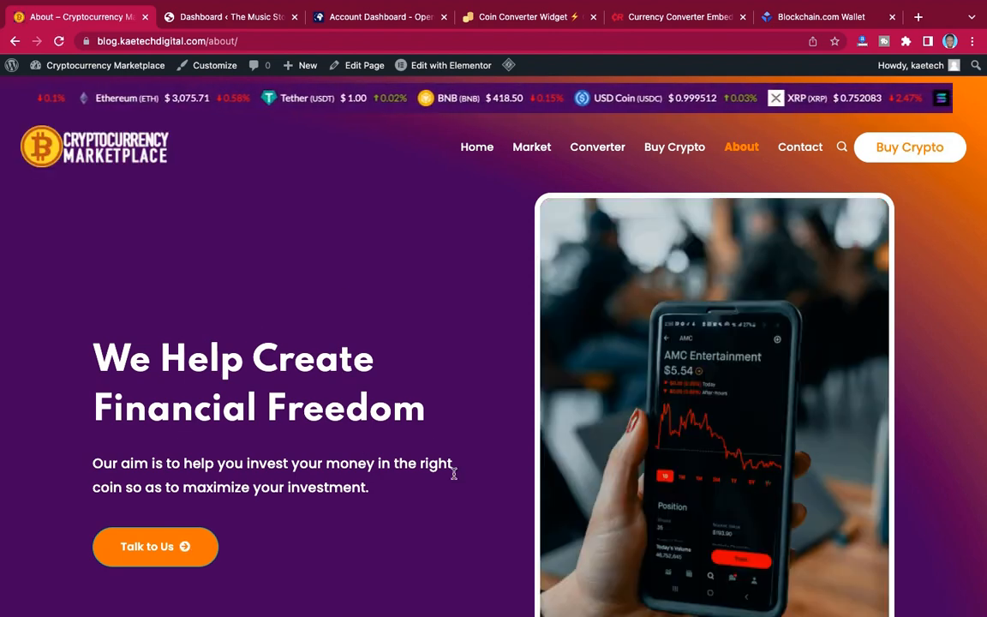
{"action": "scroll", "coordinate": [452, 470], "scroll_direction": "down", "scroll_amount": 3}
{"action": "scroll", "coordinate": [597, 400], "scroll_direction": "down", "scroll_amount": 15}
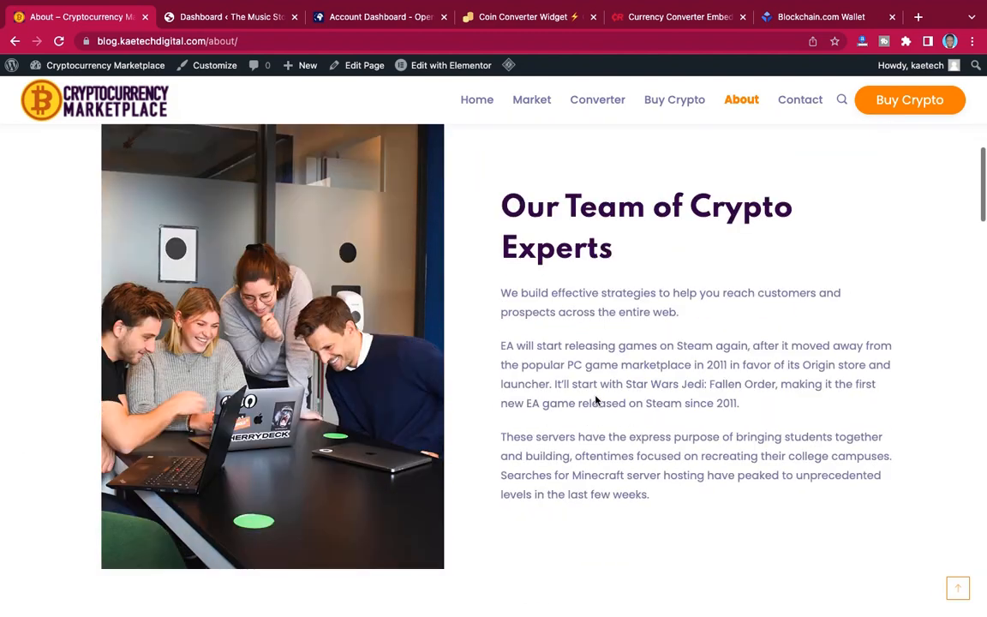
{"action": "scroll", "coordinate": [595, 401], "scroll_direction": "down", "scroll_amount": 6}
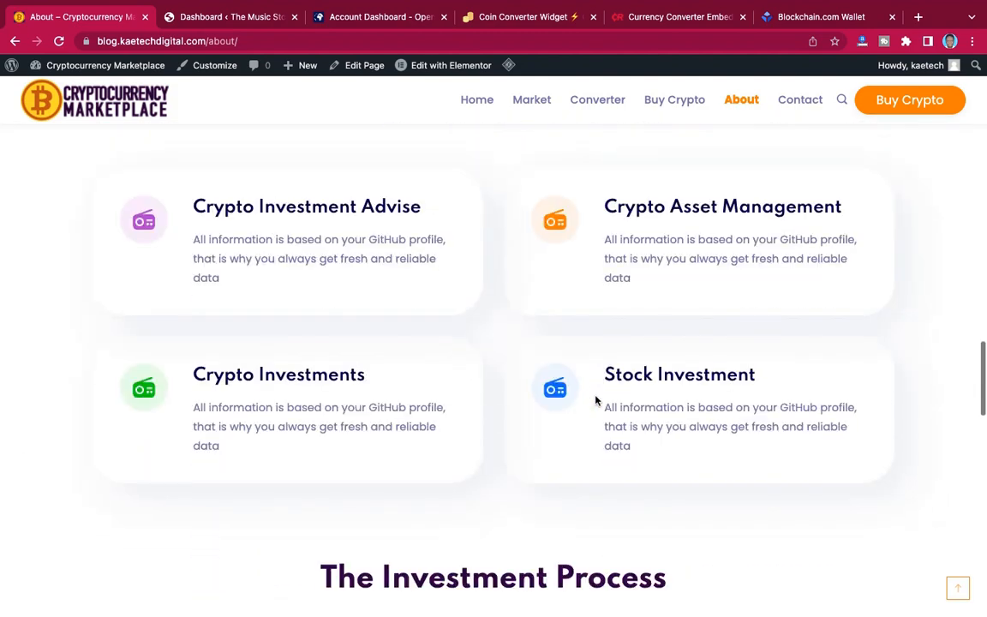
{"action": "scroll", "coordinate": [595, 401], "scroll_direction": "up", "scroll_amount": 10}
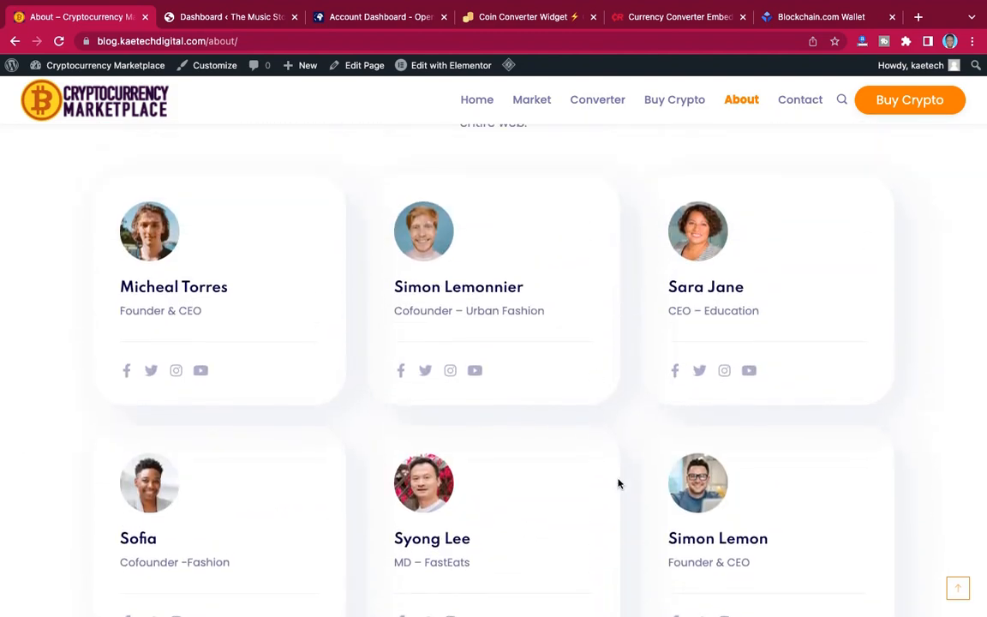
{"action": "scroll", "coordinate": [617, 481], "scroll_direction": "up", "scroll_amount": 8}
{"action": "scroll", "coordinate": [618, 481], "scroll_direction": "down", "scroll_amount": 5}
{"action": "scroll", "coordinate": [619, 484], "scroll_direction": "down", "scroll_amount": 10}
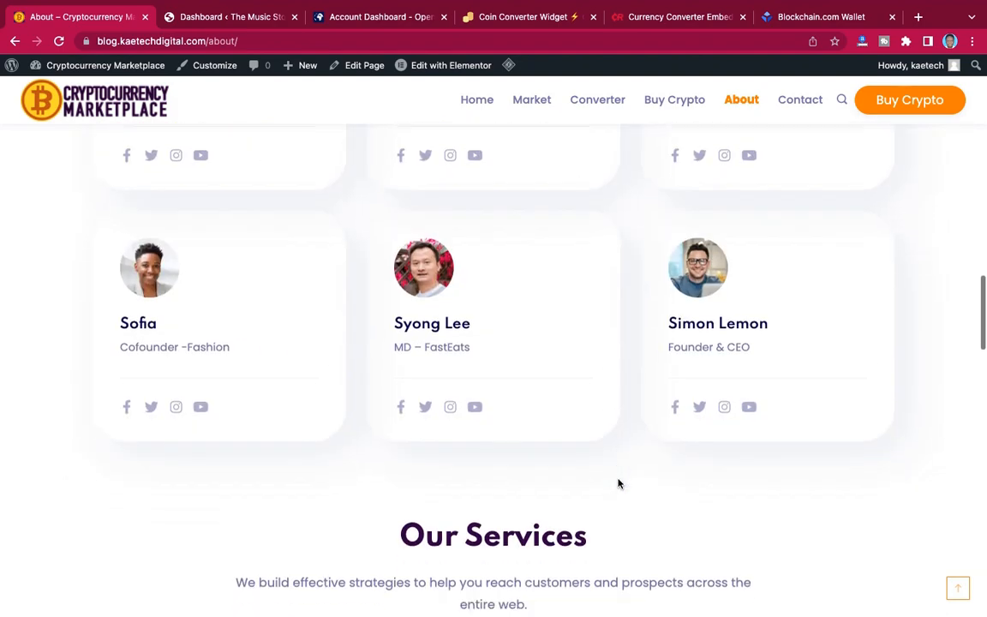
{"action": "scroll", "coordinate": [619, 484], "scroll_direction": "up", "scroll_amount": 1}
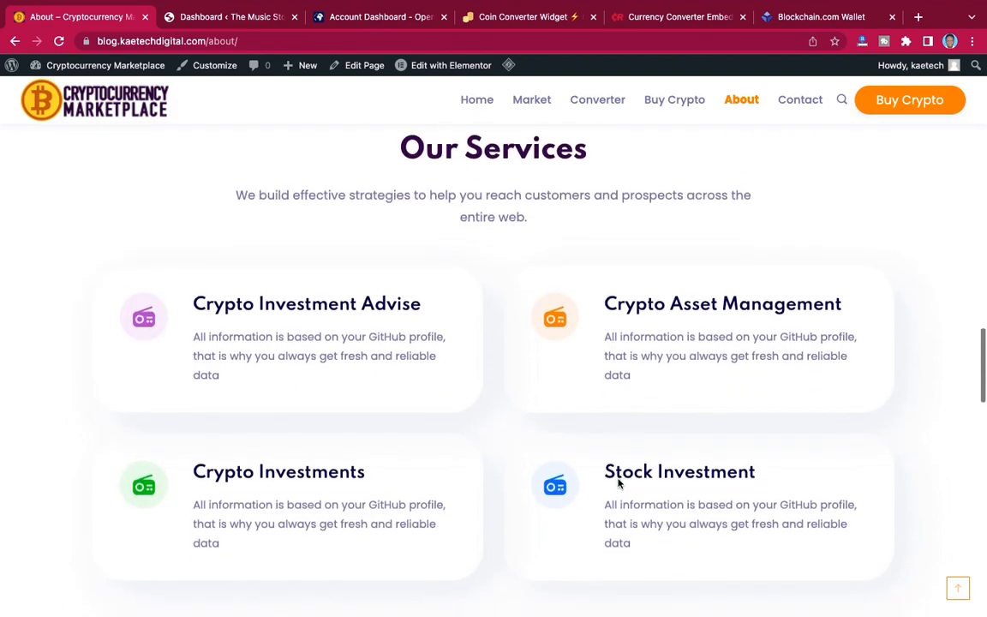
Review the service cards and the Investment Process stages on the About page, ending back at its introduction.
{"action": "scroll", "coordinate": [566, 520], "scroll_direction": "down", "scroll_amount": 5}
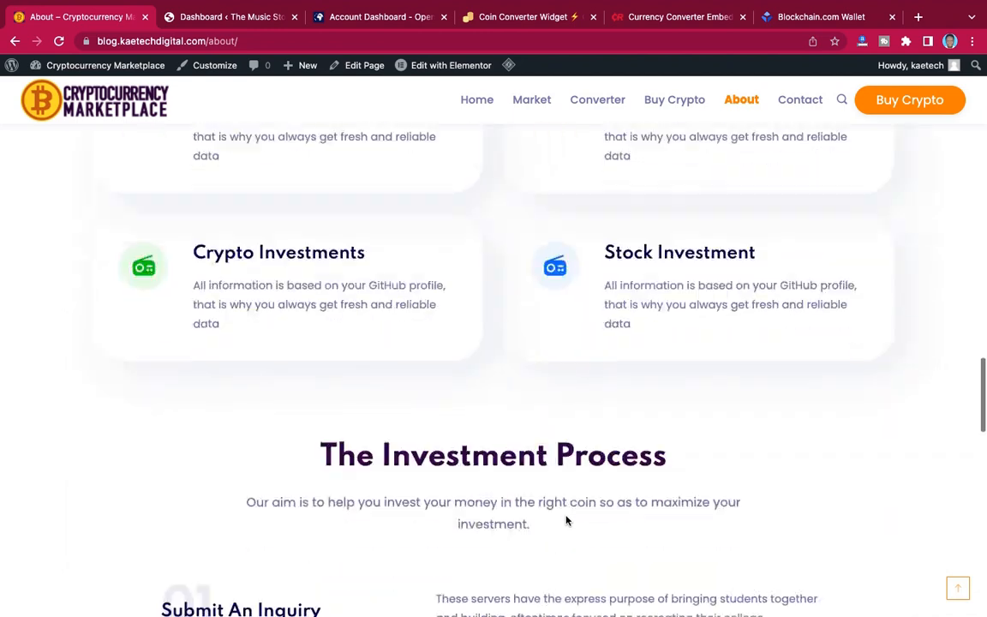
{"action": "scroll", "coordinate": [566, 516], "scroll_direction": "up", "scroll_amount": 4}
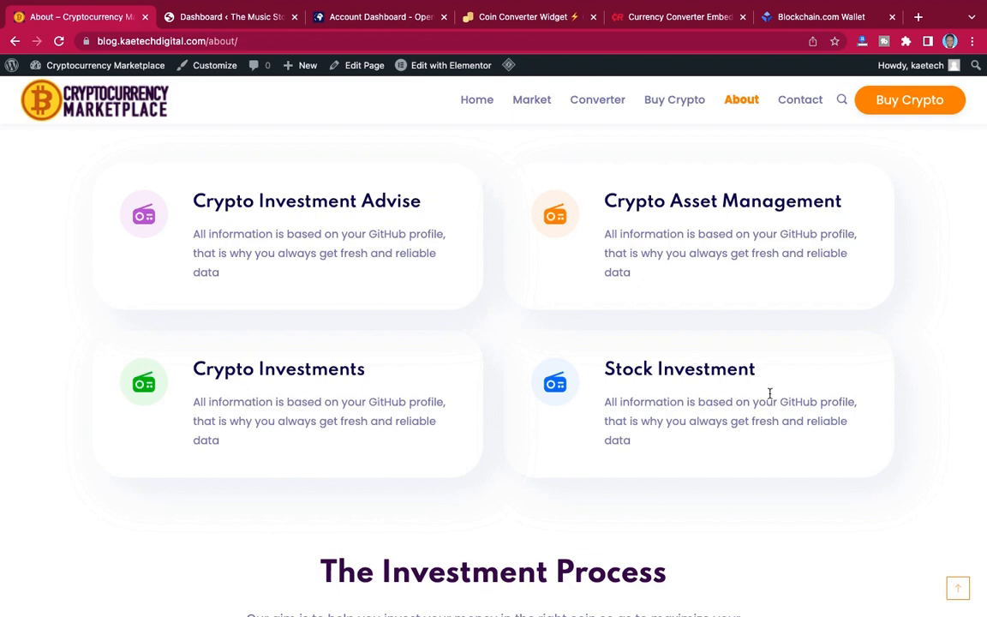
{"action": "scroll", "coordinate": [703, 542], "scroll_direction": "down", "scroll_amount": 4}
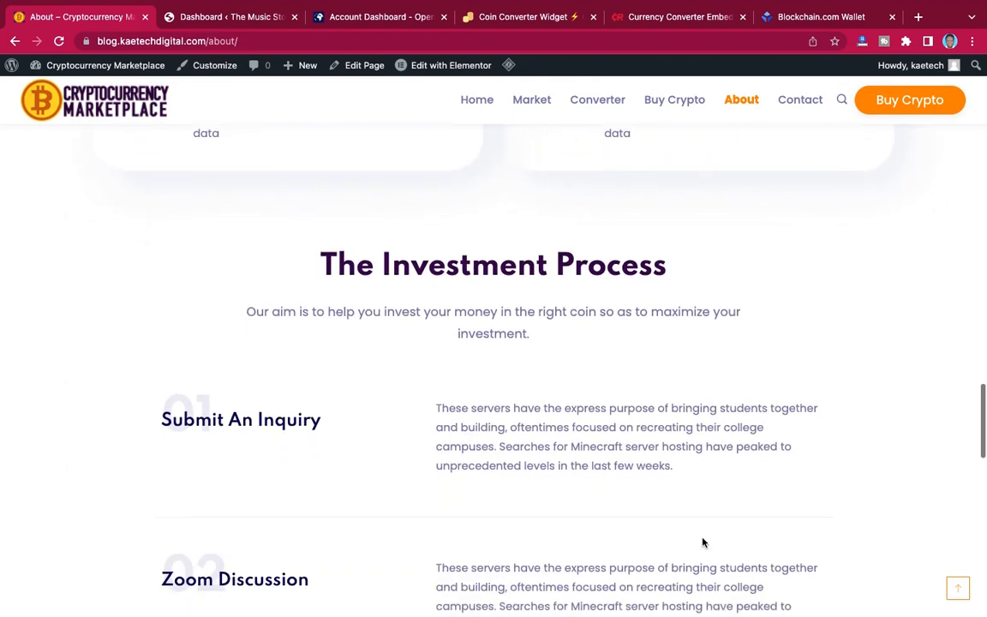
{"action": "scroll", "coordinate": [564, 410], "scroll_direction": "down", "scroll_amount": 2}
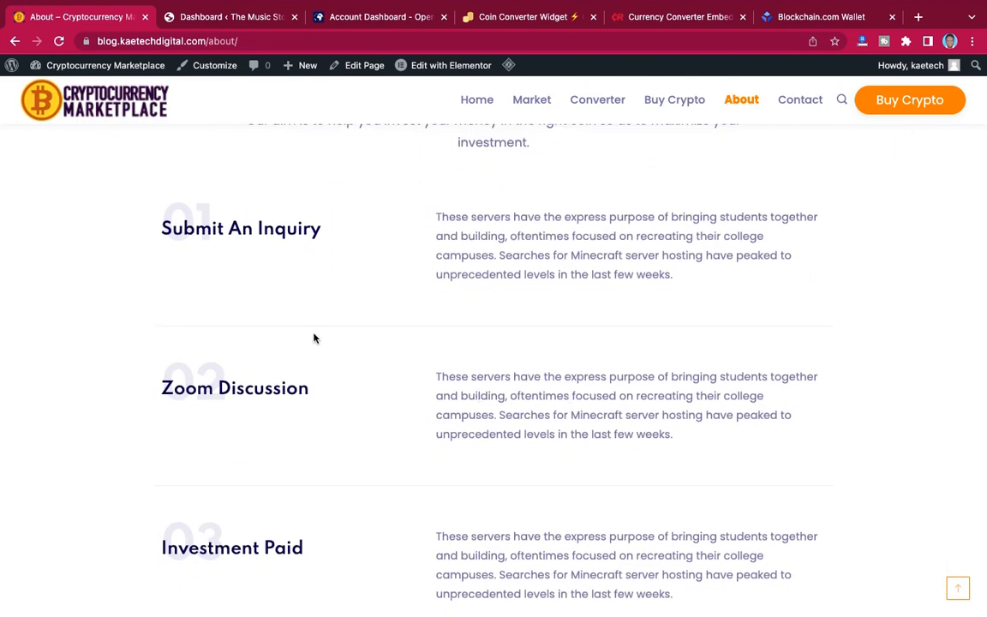
{"action": "scroll", "coordinate": [314, 337], "scroll_direction": "down", "scroll_amount": 1}
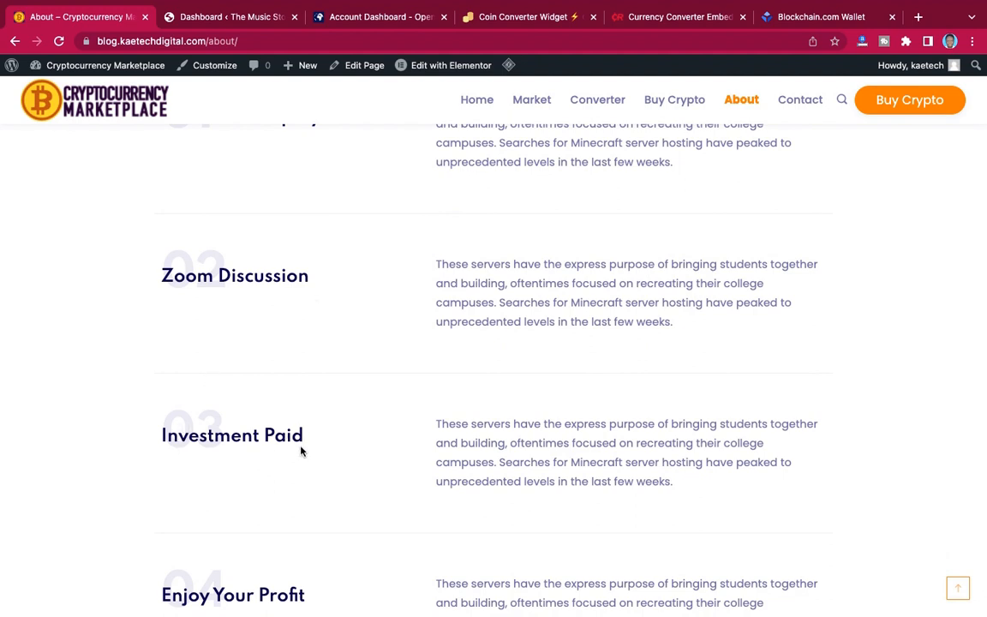
{"action": "scroll", "coordinate": [301, 451], "scroll_direction": "down", "scroll_amount": 1}
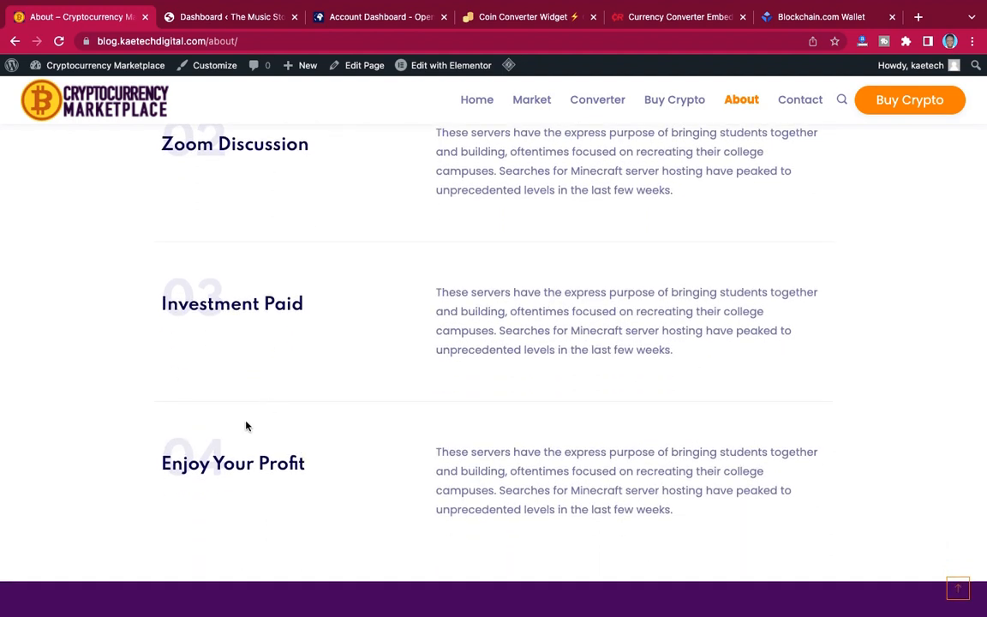
{"action": "scroll", "coordinate": [527, 415], "scroll_direction": "up", "scroll_amount": 10}
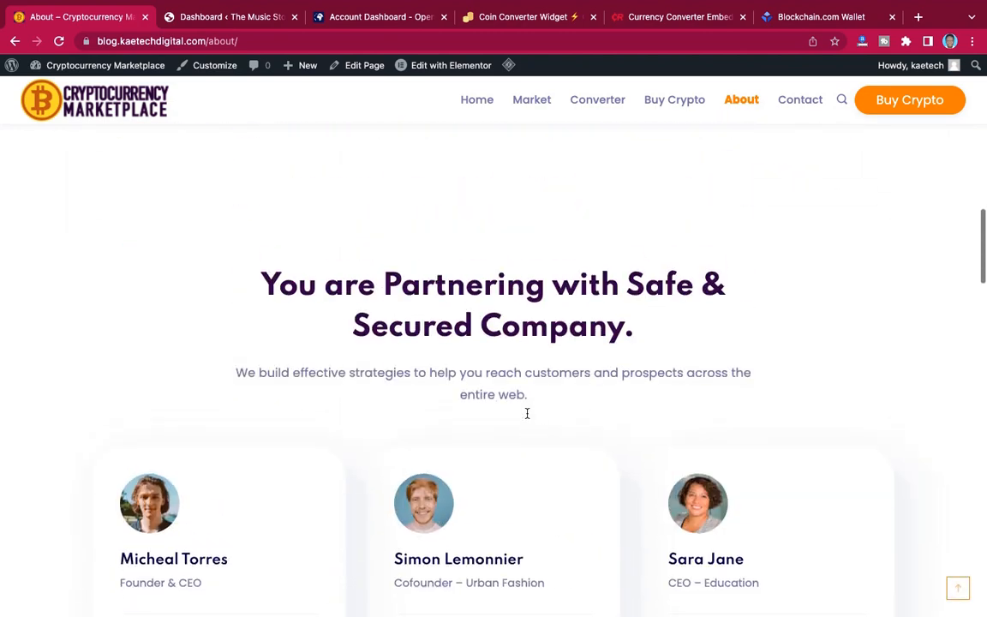
{"action": "scroll", "coordinate": [528, 415], "scroll_direction": "up", "scroll_amount": 10}
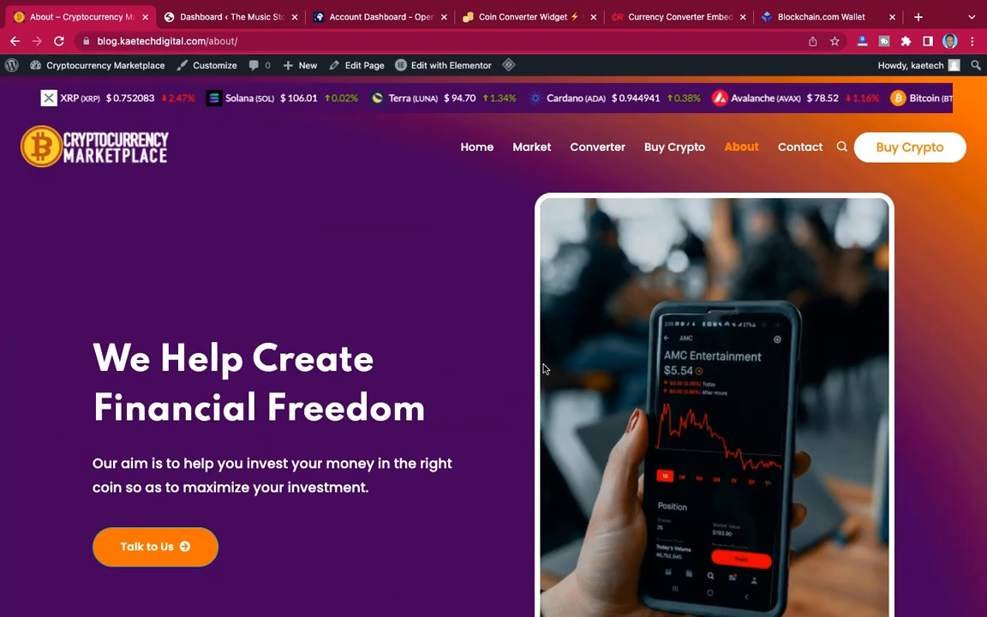
Open the Contact page and examine its Send Investment Inquiry and Drop a Message forms.
{"action": "left_click", "coordinate": [799, 147]}
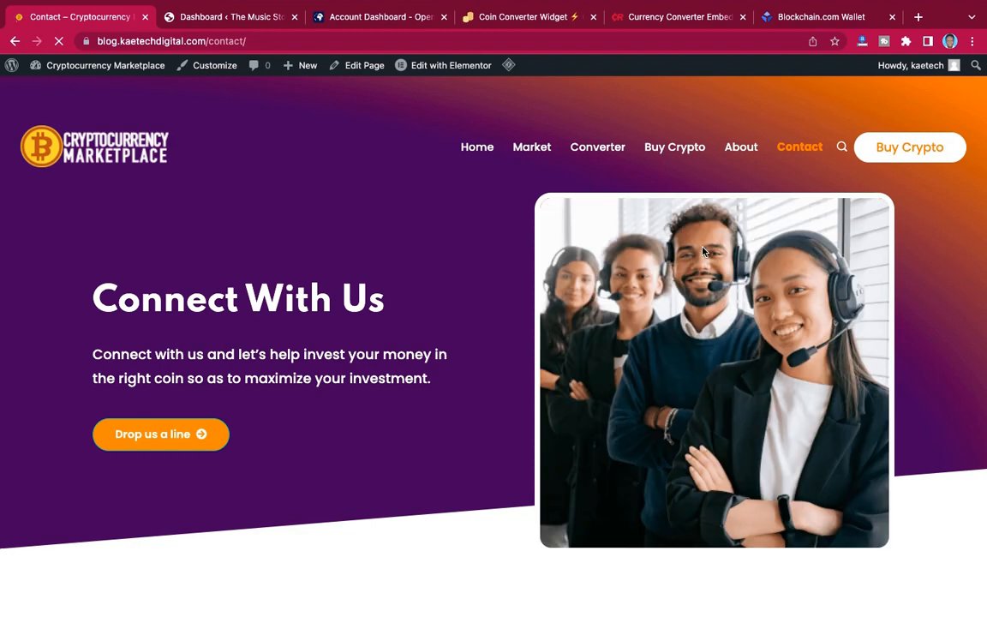
{"action": "scroll", "coordinate": [702, 251], "scroll_direction": "down", "scroll_amount": 3}
{"action": "scroll", "coordinate": [703, 251], "scroll_direction": "down", "scroll_amount": 5}
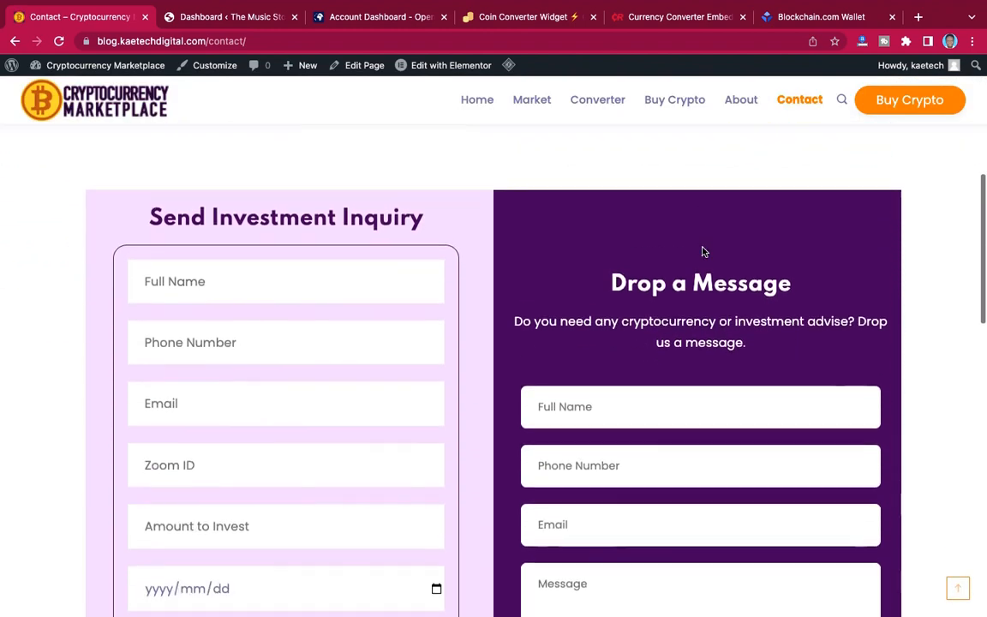
{"action": "scroll", "coordinate": [703, 249], "scroll_direction": "up", "scroll_amount": 2}
{"action": "scroll", "coordinate": [703, 246], "scroll_direction": "up", "scroll_amount": 2}
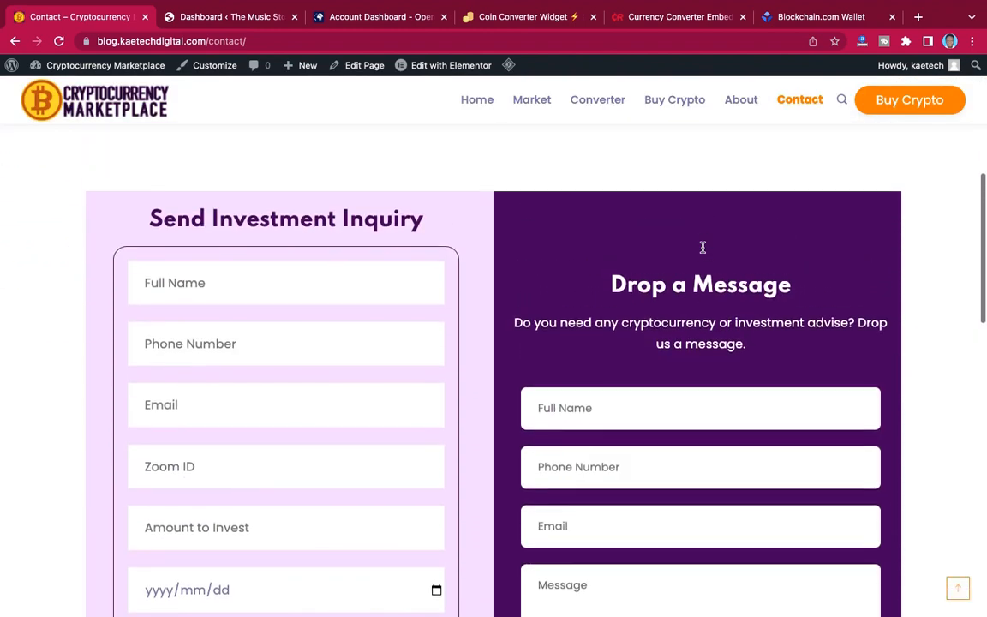
{"action": "scroll", "coordinate": [703, 248], "scroll_direction": "down", "scroll_amount": 1}
{"action": "scroll", "coordinate": [703, 251], "scroll_direction": "up", "scroll_amount": 1}
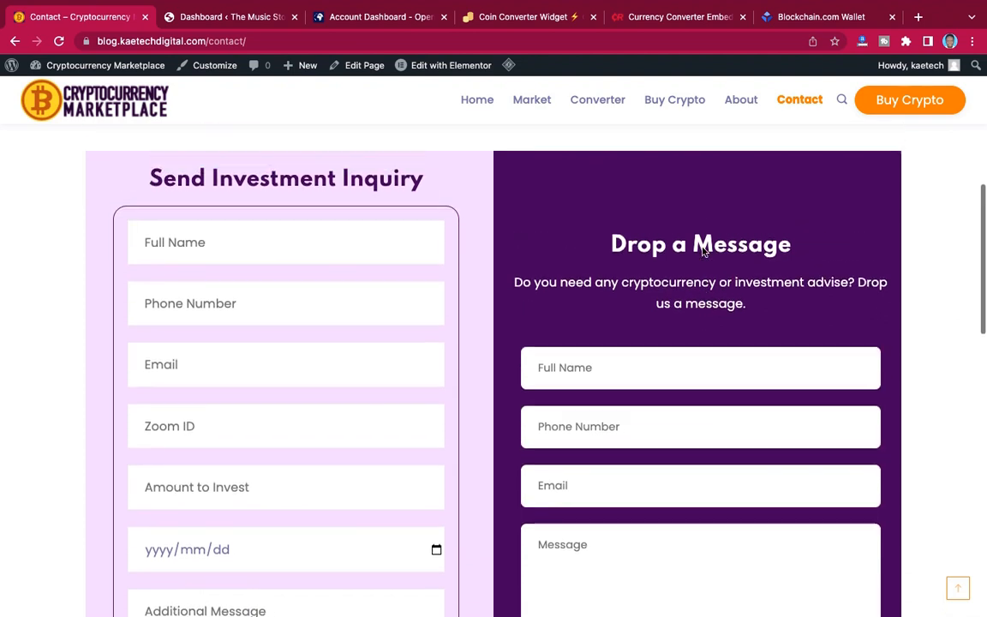
{"action": "scroll", "coordinate": [411, 285], "scroll_direction": "down", "scroll_amount": 3}
{"action": "scroll", "coordinate": [412, 285], "scroll_direction": "up", "scroll_amount": 4}
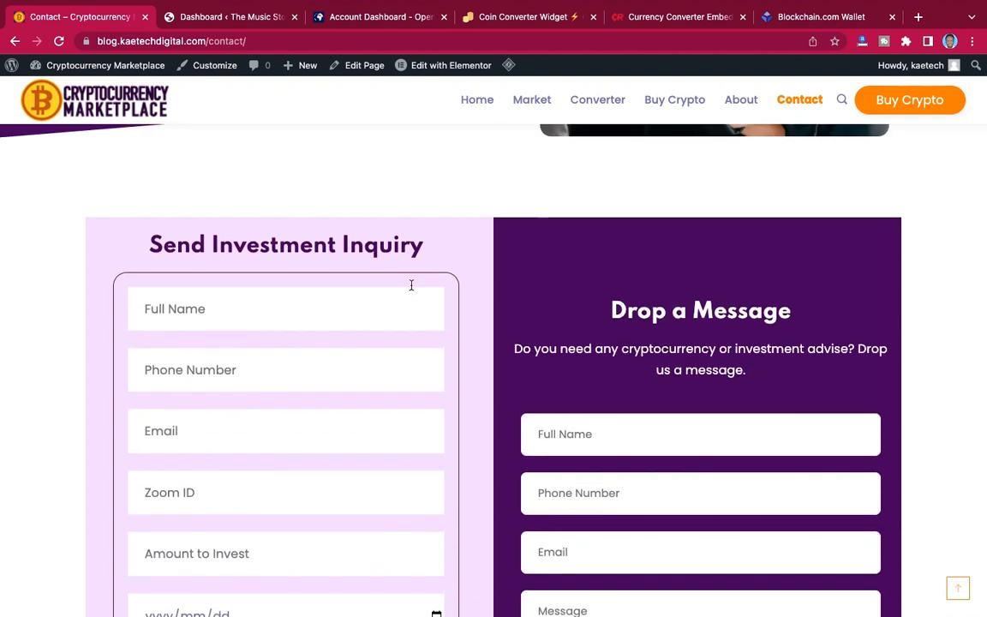
{"action": "scroll", "coordinate": [719, 307], "scroll_direction": "down", "scroll_amount": 3}
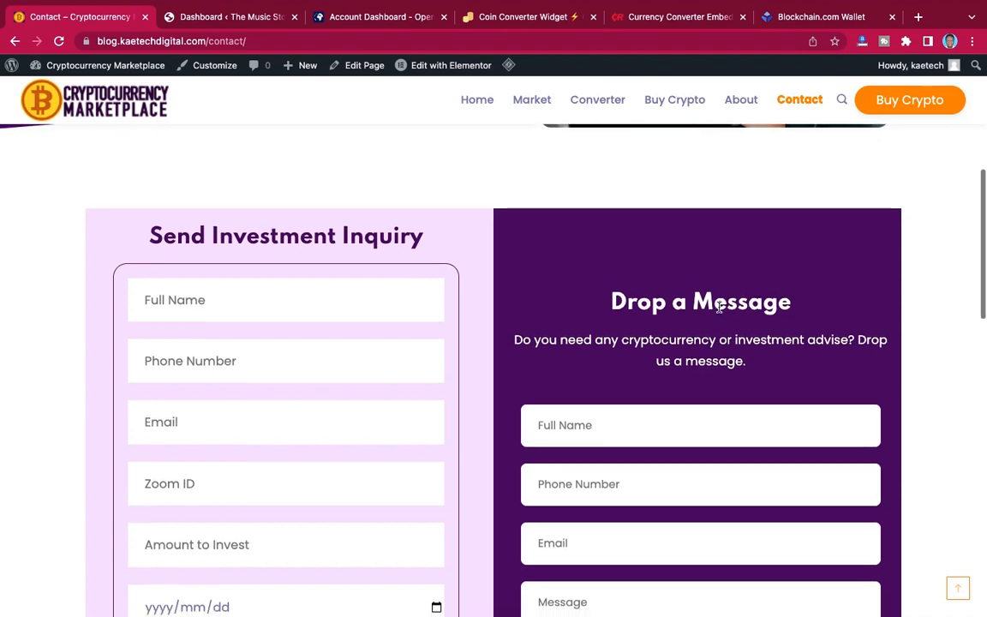
{"action": "scroll", "coordinate": [720, 307], "scroll_direction": "up", "scroll_amount": 3}
{"action": "scroll", "coordinate": [719, 309], "scroll_direction": "down", "scroll_amount": 4}
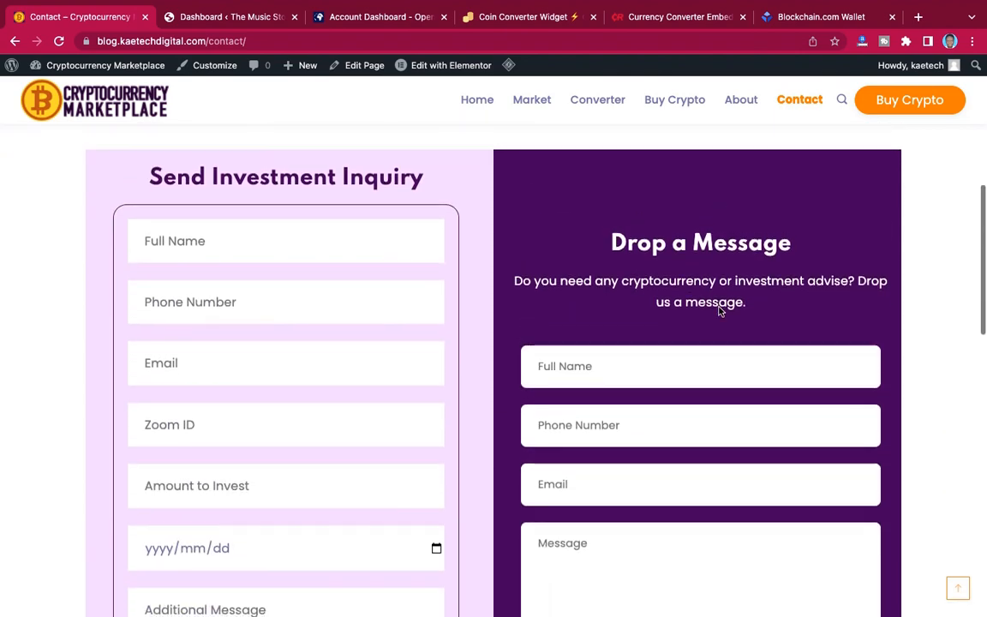
Review the rest of the Contact page down to the footer's Donate To Us section, and return to the home page.
{"action": "scroll", "coordinate": [719, 306], "scroll_direction": "down", "scroll_amount": 5}
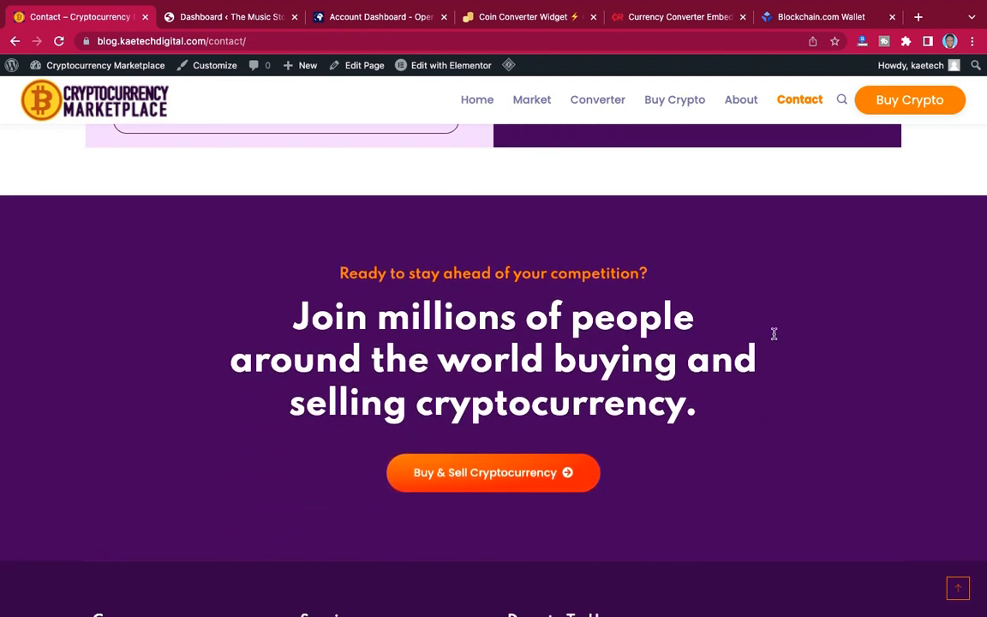
{"action": "scroll", "coordinate": [773, 334], "scroll_direction": "down", "scroll_amount": 3}
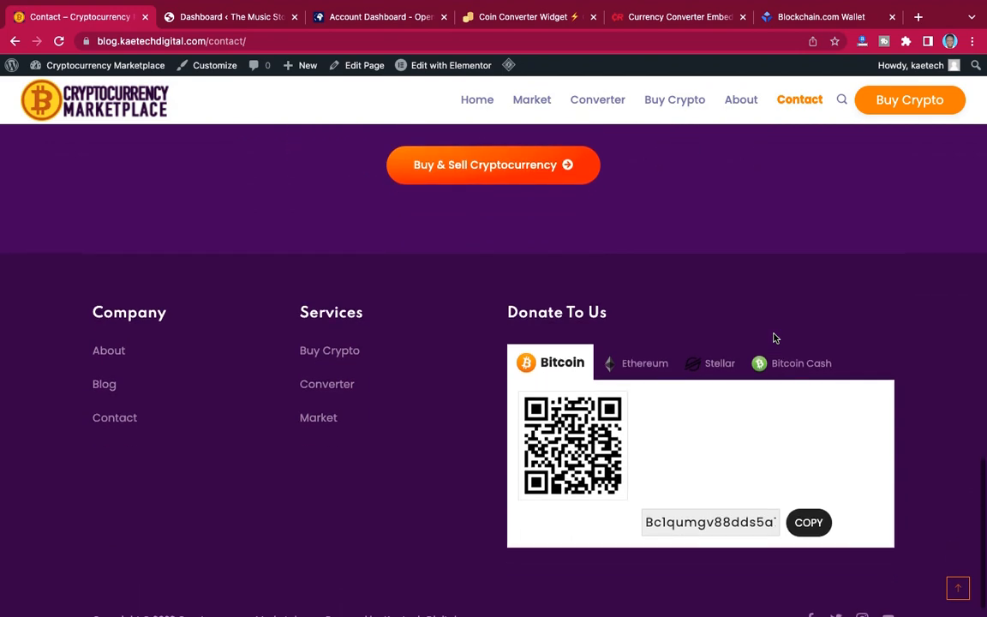
{"action": "scroll", "coordinate": [774, 337], "scroll_direction": "up", "scroll_amount": 10}
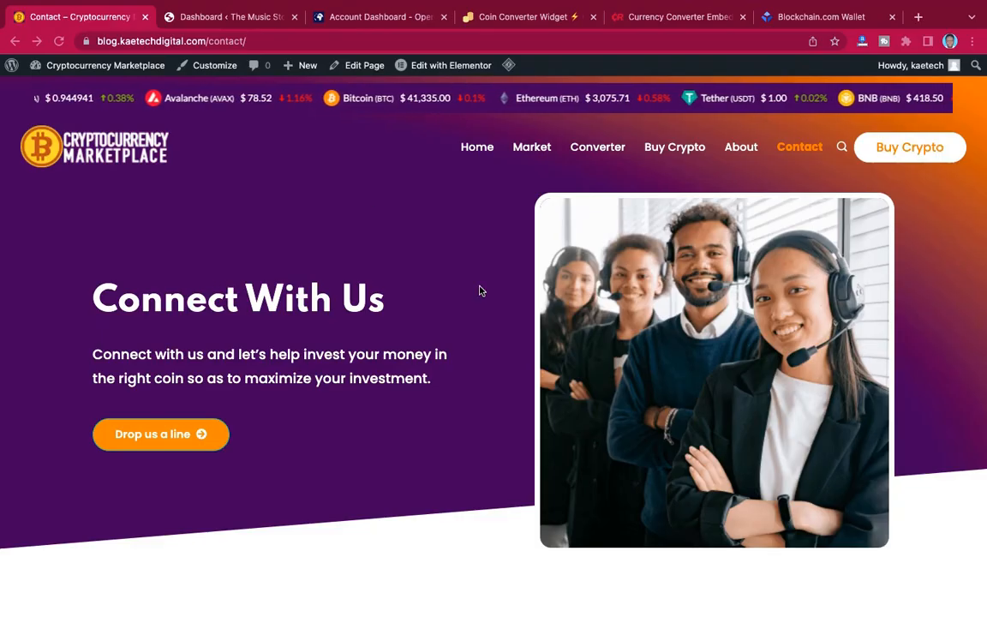
{"action": "scroll", "coordinate": [480, 292], "scroll_direction": "down", "scroll_amount": 15}
{"action": "scroll", "coordinate": [480, 292], "scroll_direction": "up", "scroll_amount": 15}
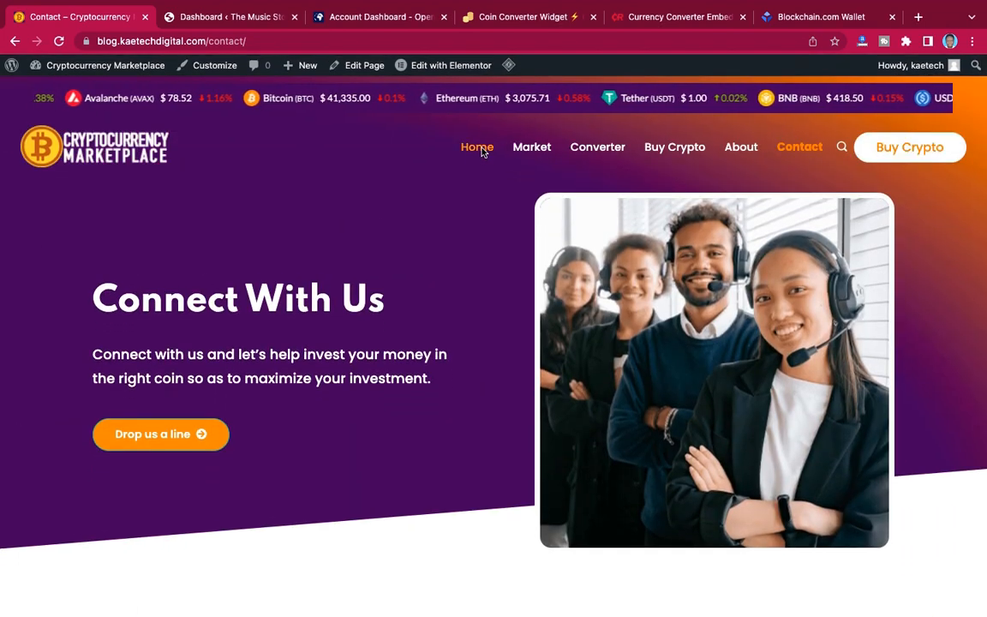
{"action": "left_click", "coordinate": [482, 150]}
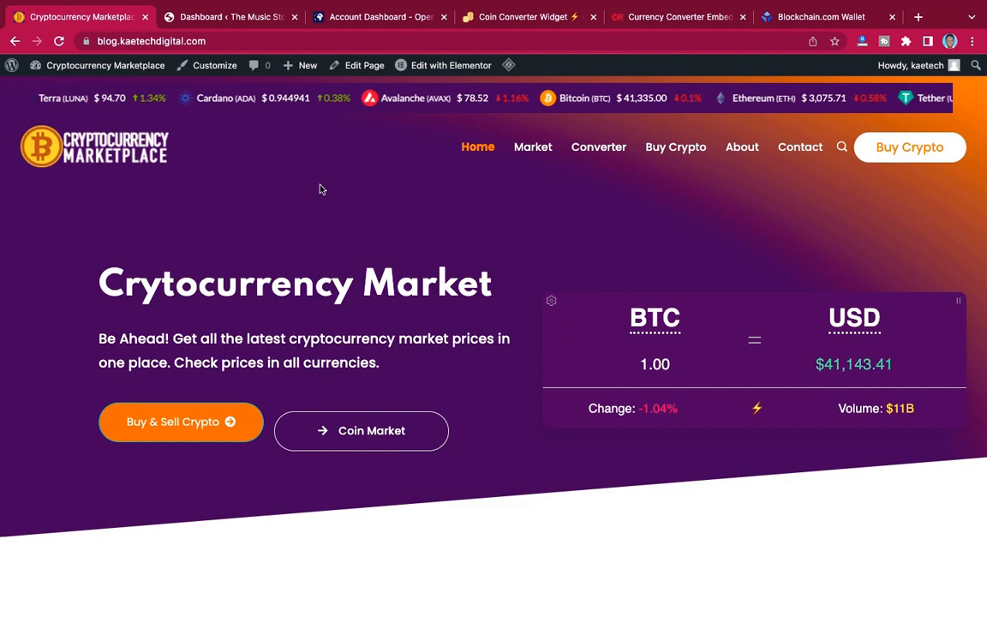
Switch to The Music Store's WordPress dashboard, view its live site, and return to the Cryptocurrency Marketplace home page.
{"action": "left_click", "coordinate": [232, 17]}
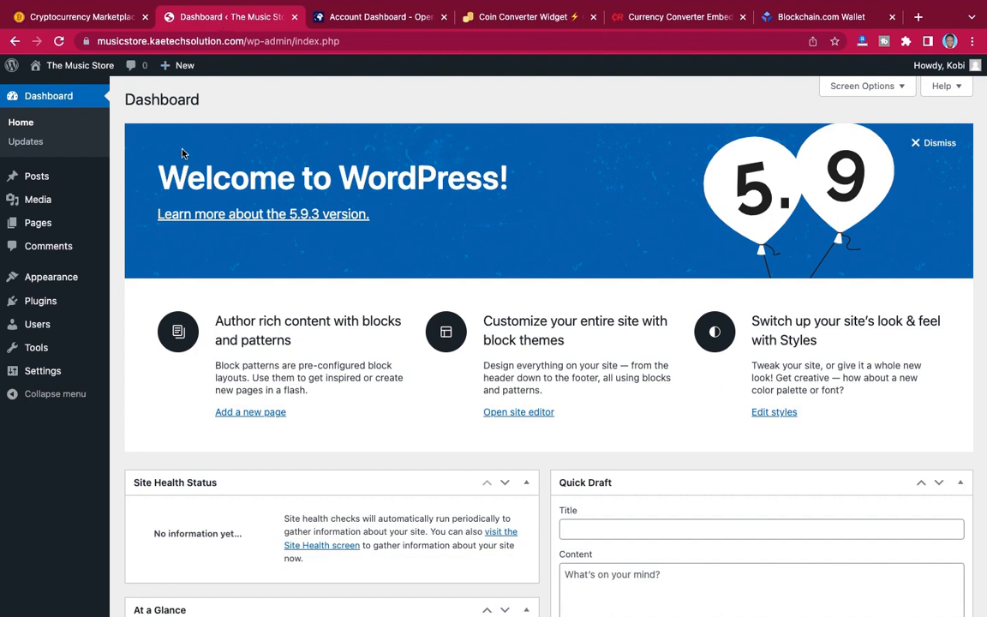
{"action": "mouse_move", "coordinate": [77, 66]}
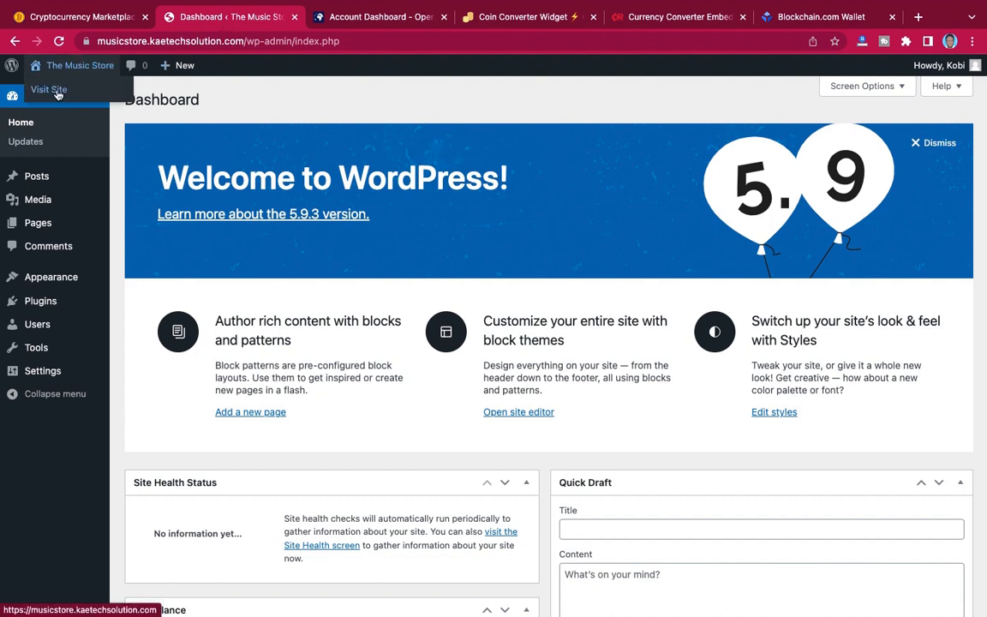
{"action": "left_click", "coordinate": [58, 91]}
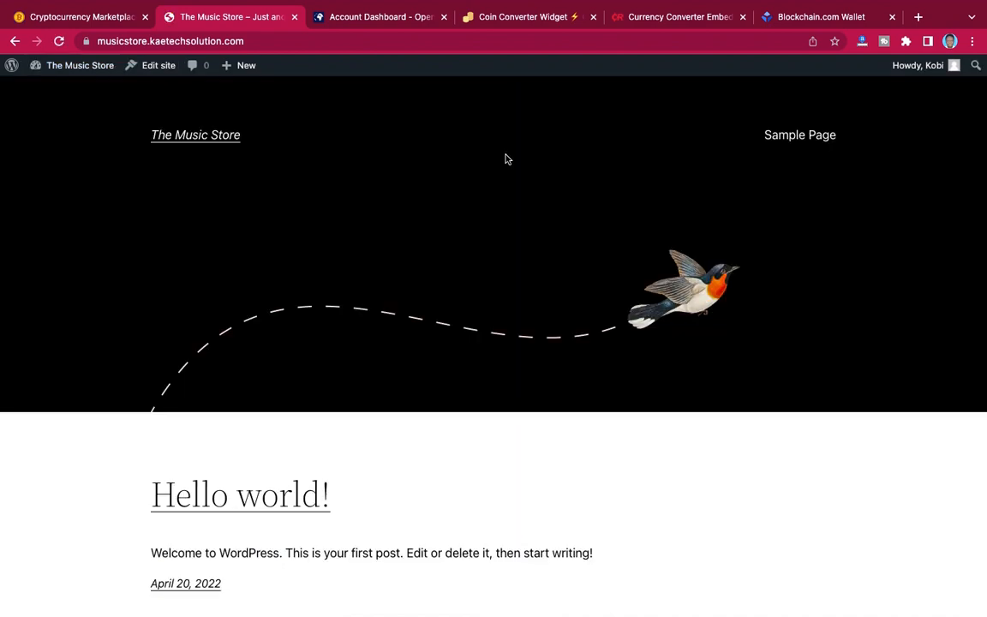
{"action": "scroll", "coordinate": [770, 243], "scroll_direction": "down", "scroll_amount": 5}
{"action": "scroll", "coordinate": [770, 242], "scroll_direction": "up", "scroll_amount": 5}
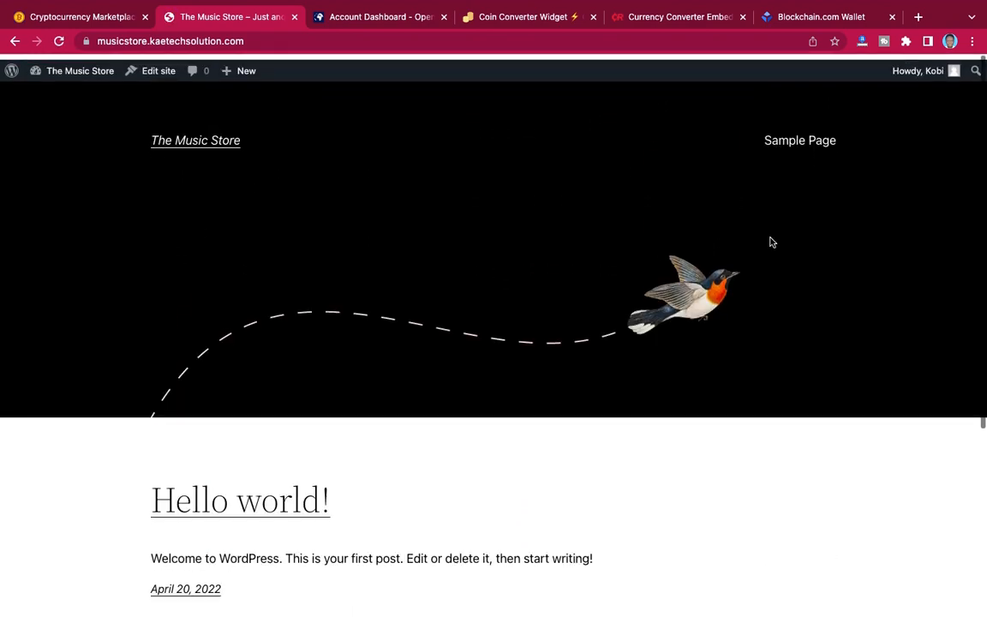
{"action": "left_click", "coordinate": [86, 18]}
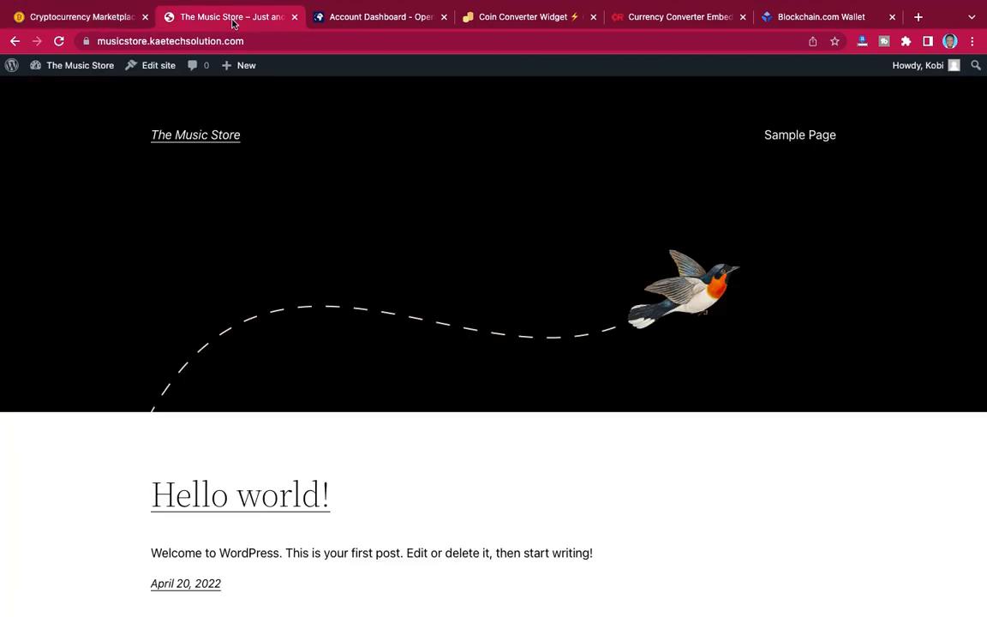
Compare The Music Store's default live site, down to its footer, with the finished Cryptocurrency Marketplace home page.
{"action": "left_click", "coordinate": [231, 17]}
{"action": "scroll", "coordinate": [585, 301], "scroll_direction": "down", "scroll_amount": 5}
{"action": "scroll", "coordinate": [586, 305], "scroll_direction": "up", "scroll_amount": 5}
{"action": "scroll", "coordinate": [660, 353], "scroll_direction": "down", "scroll_amount": 5}
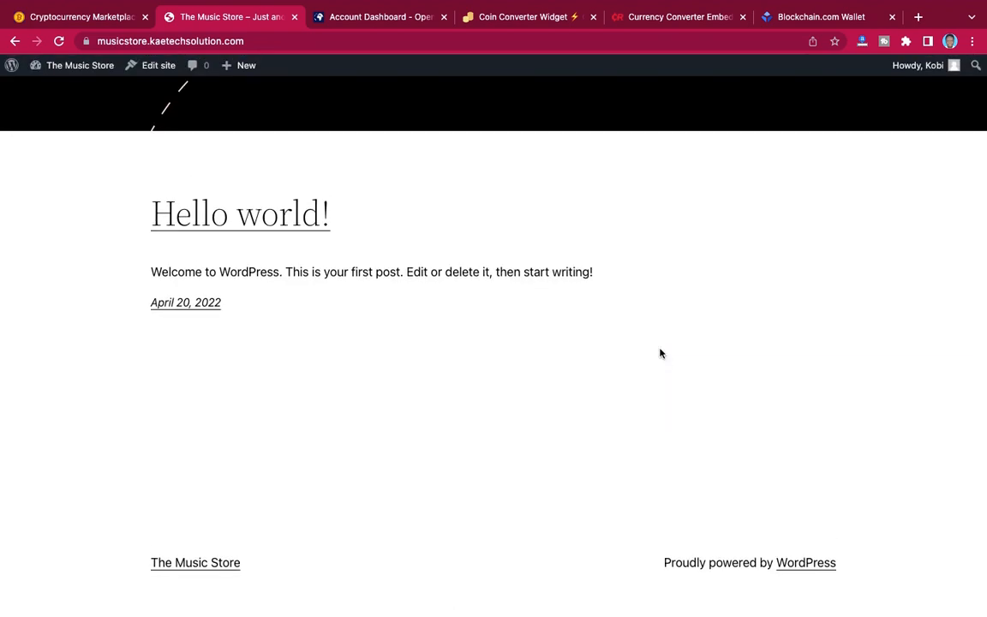
{"action": "scroll", "coordinate": [659, 353], "scroll_direction": "up", "scroll_amount": 5}
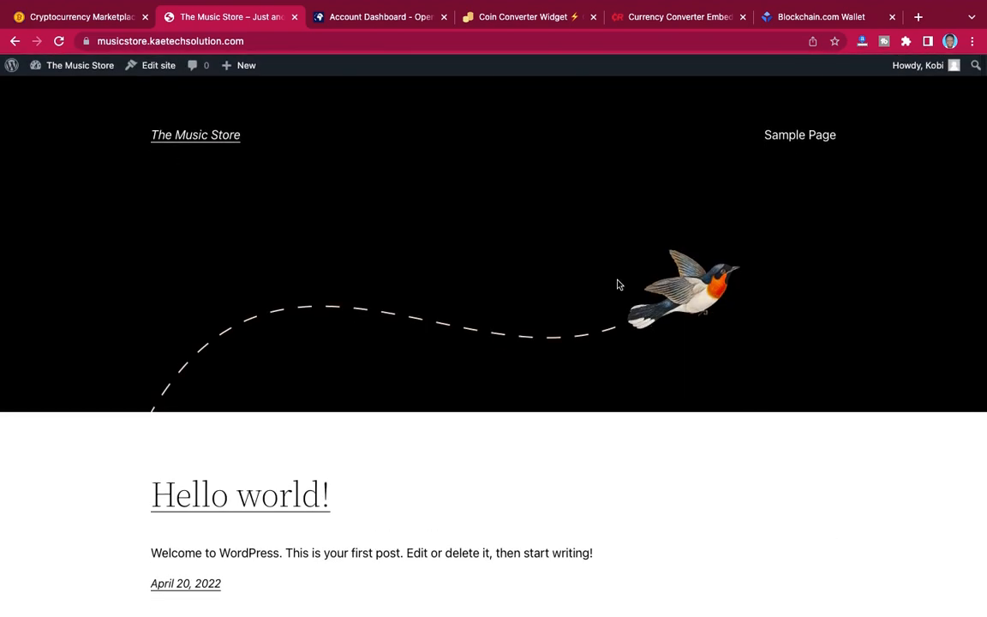
{"action": "left_click", "coordinate": [89, 17]}
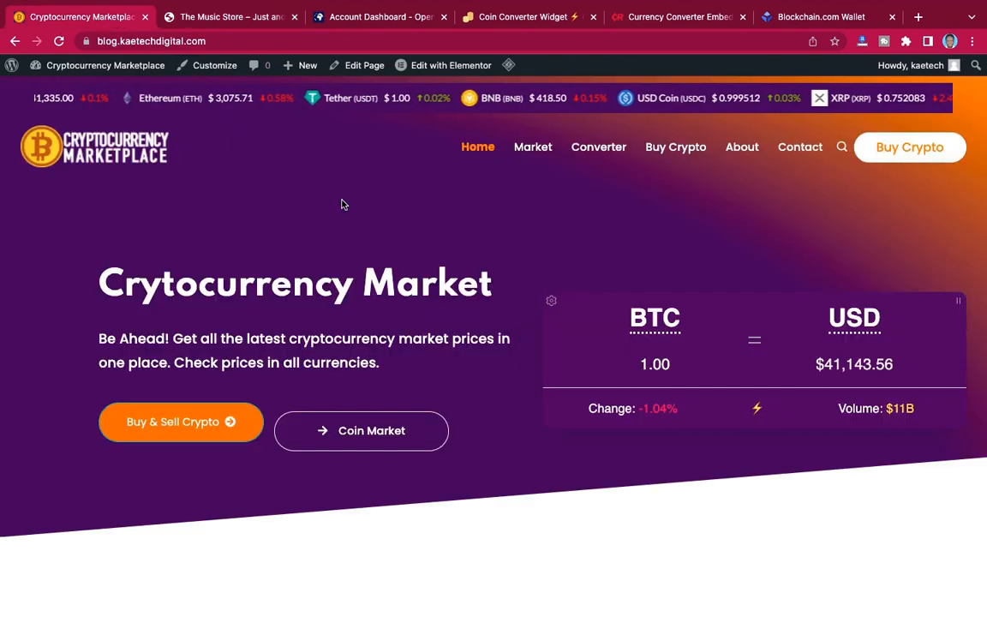
{"action": "left_click", "coordinate": [186, 14]}
{"action": "scroll", "coordinate": [474, 182], "scroll_direction": "down", "scroll_amount": 5}
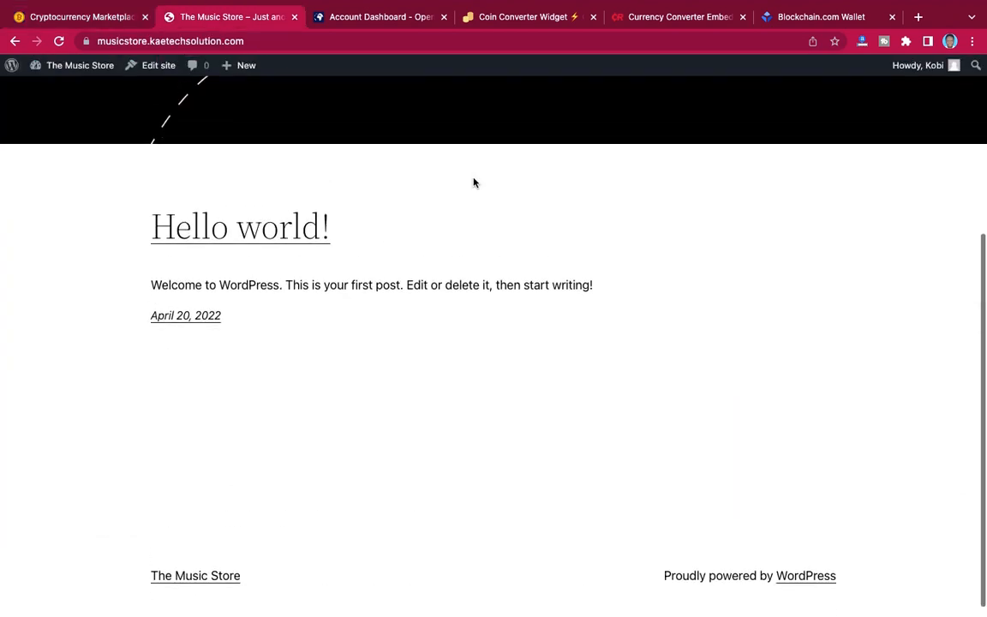
{"action": "scroll", "coordinate": [473, 183], "scroll_direction": "up", "scroll_amount": 3}
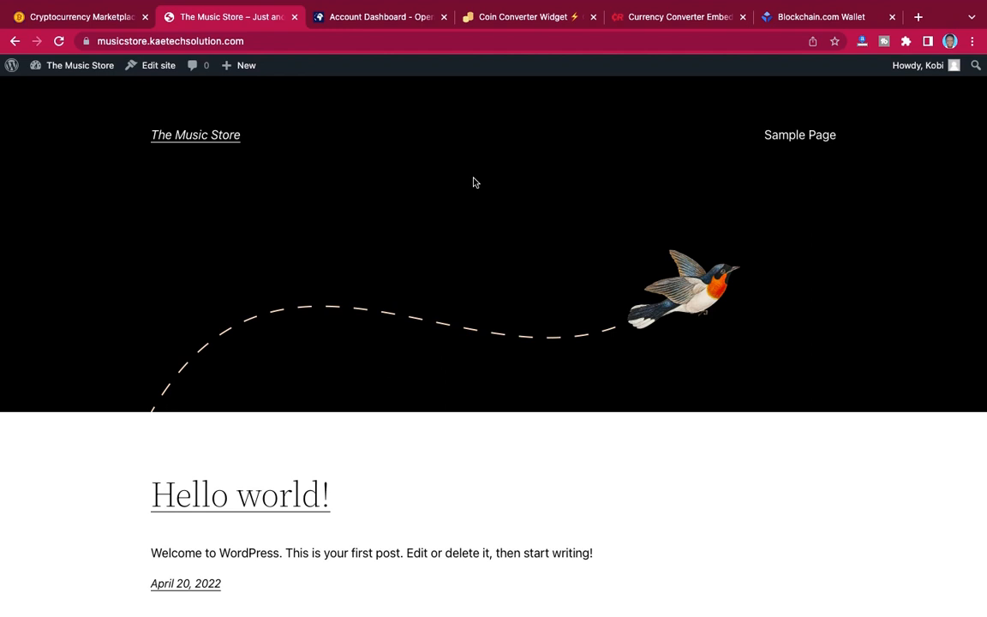
Open the General Settings from The Music Store's dashboard and change the site title to Cryptocurrency Marketplace.
{"action": "mouse_move", "coordinate": [83, 69]}
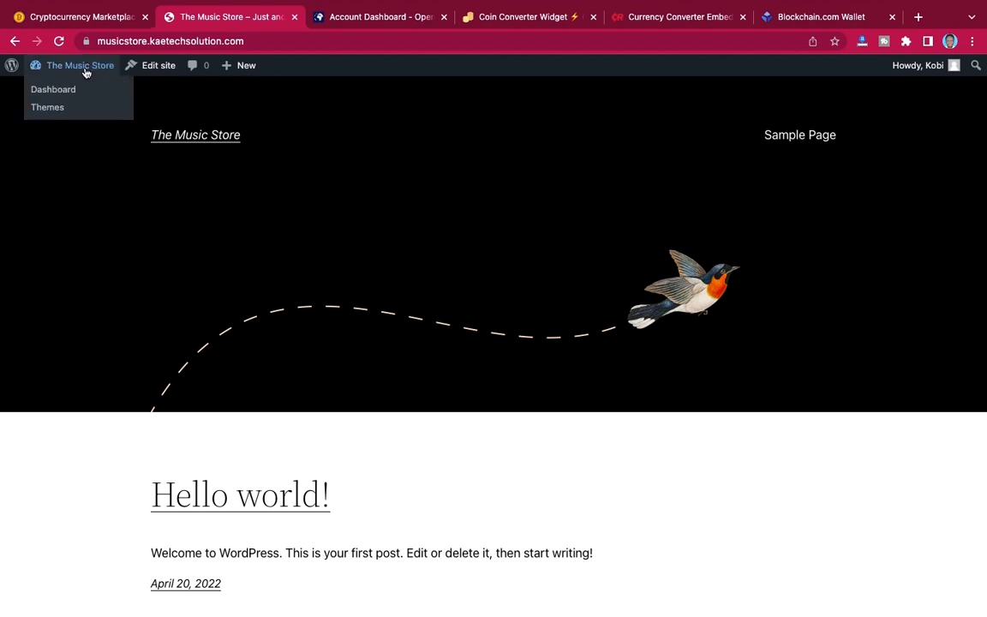
{"action": "left_click", "coordinate": [60, 90]}
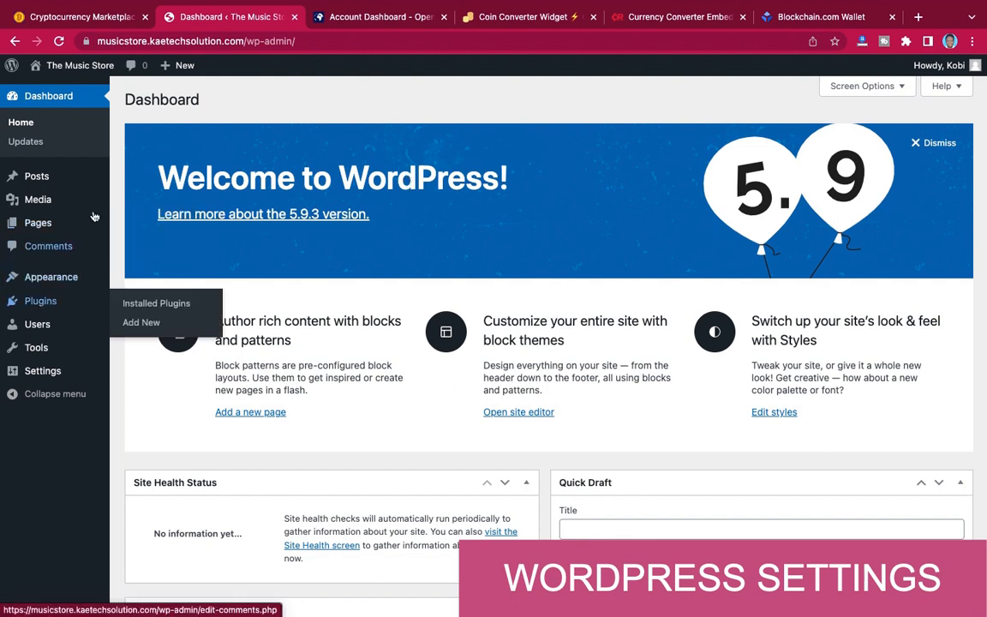
{"action": "mouse_move", "coordinate": [44, 374]}
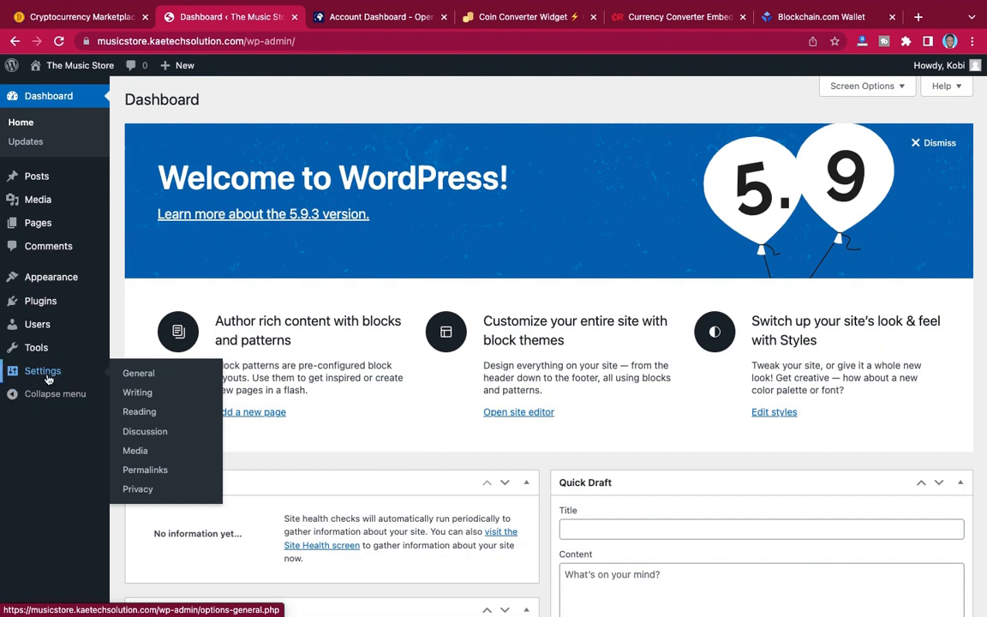
{"action": "left_click", "coordinate": [140, 374]}
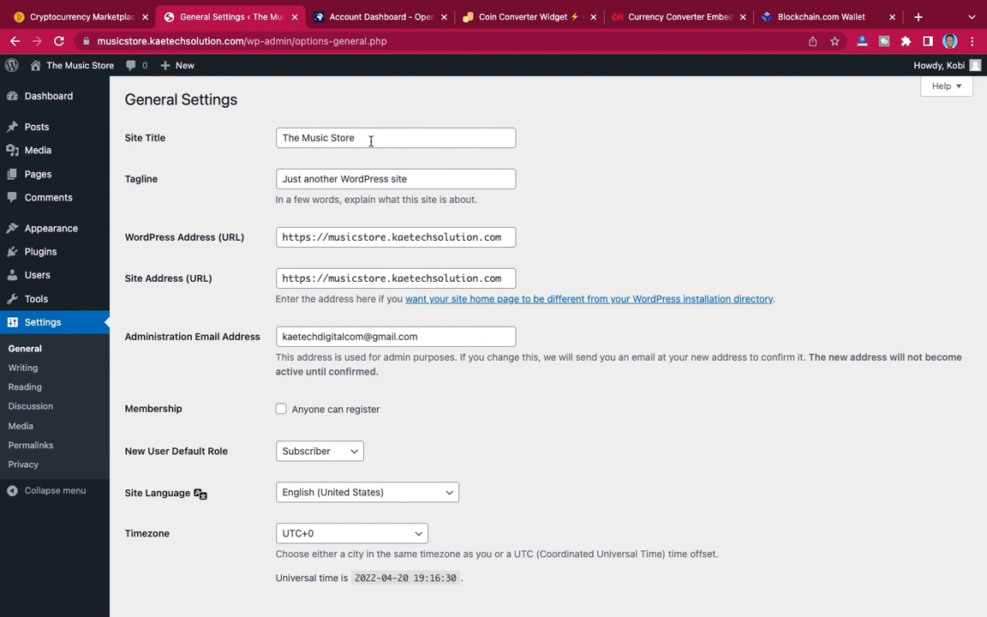
{"action": "left_click_drag", "start_coordinate": [370, 141], "coordinate": [274, 139]}
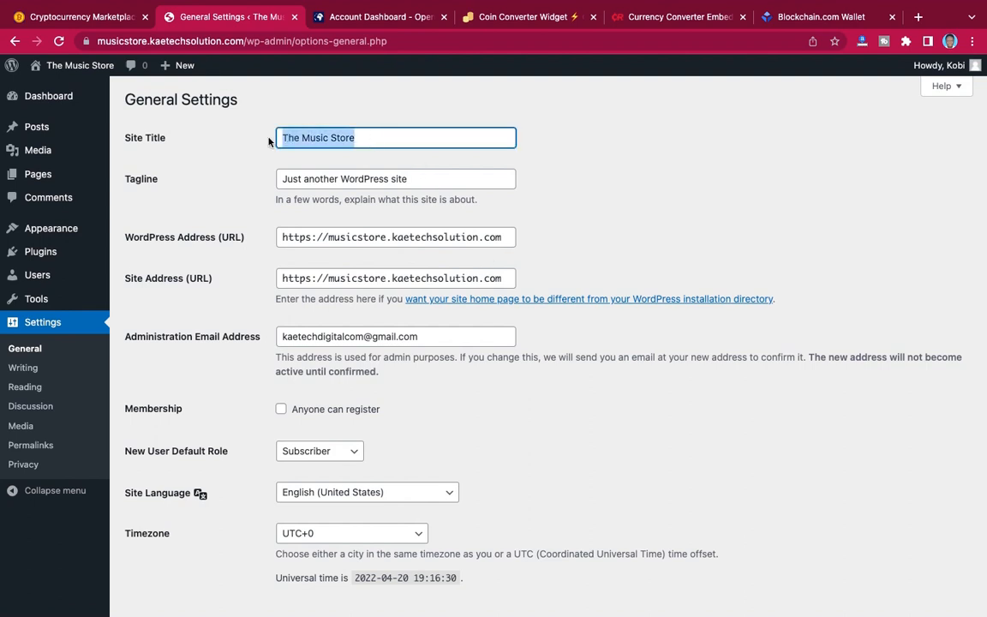
{"action": "type", "text": "Cryptocurrency Marketplace"}
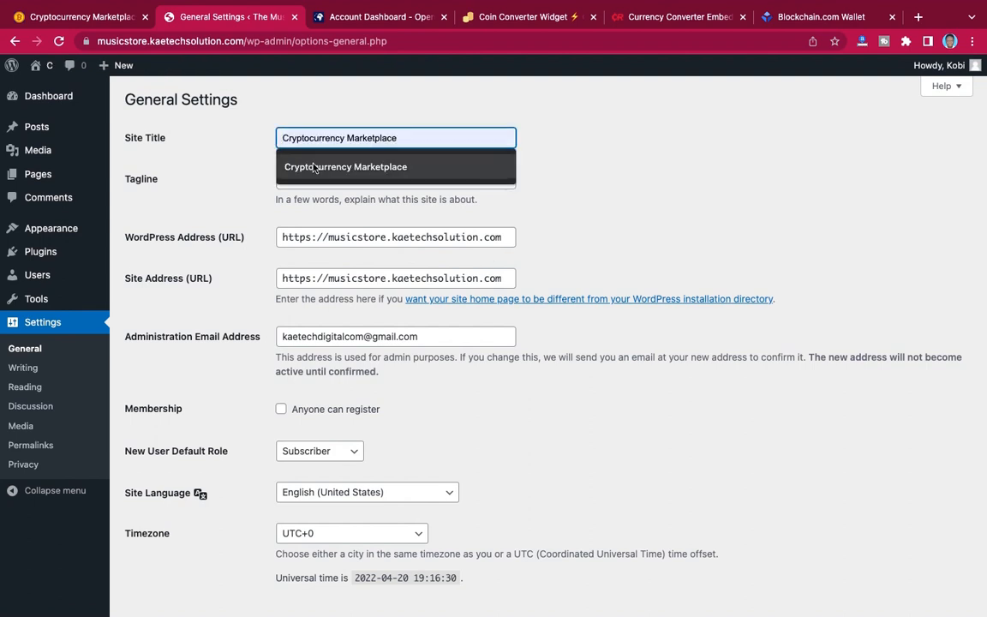
{"action": "left_click", "coordinate": [325, 167]}
Replace the site's tagline with "Buy, Sell & Invest in Cryptocurrency".
{"action": "left_click", "coordinate": [417, 179]}
{"action": "left_click_drag", "start_coordinate": [417, 179], "coordinate": [249, 181]}
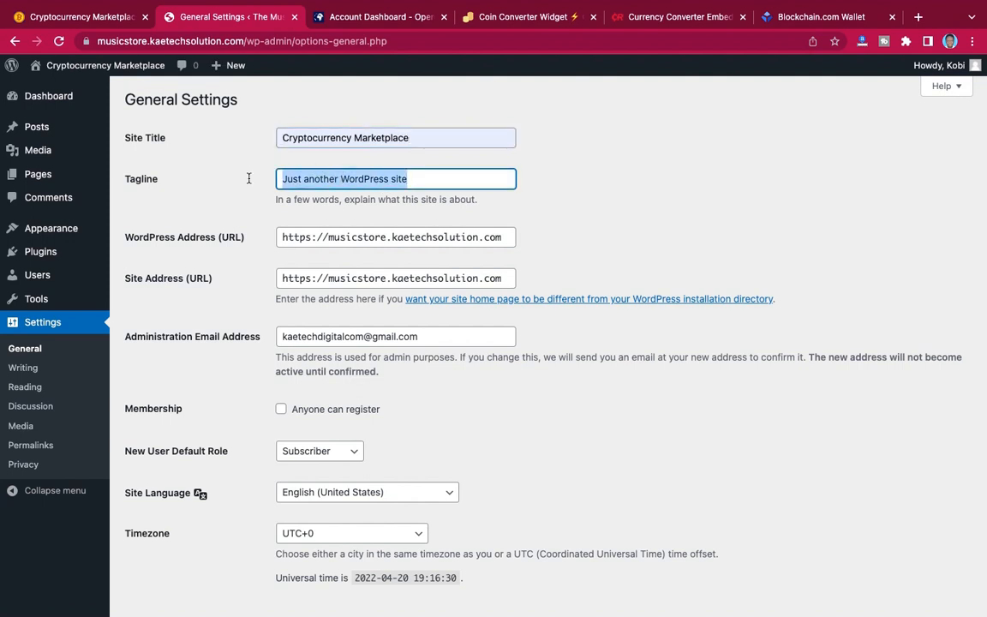
{"action": "key", "text": "BackSpace"}
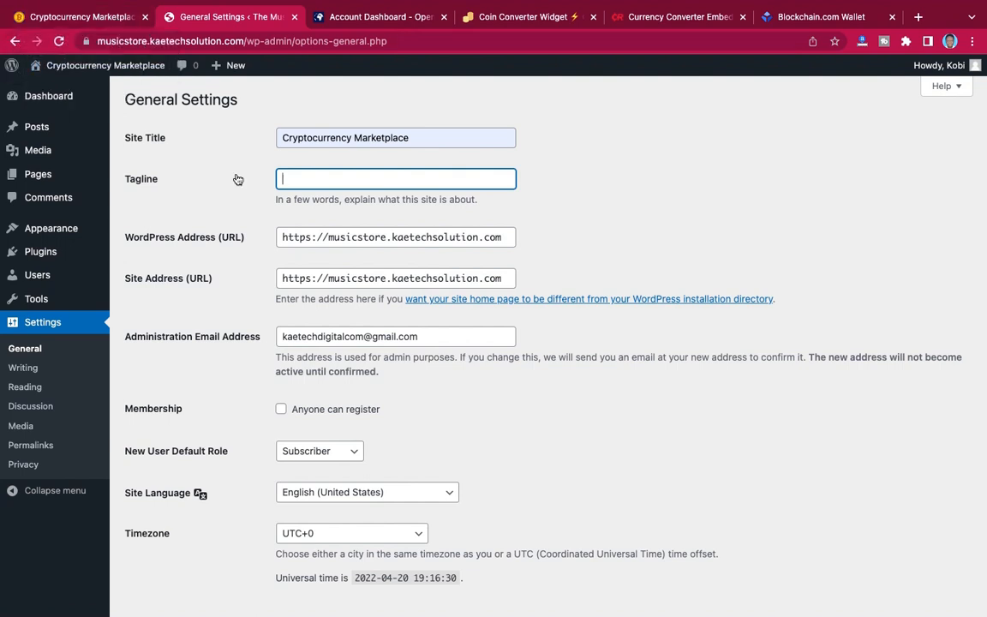
{"action": "type", "text": "Buy"}
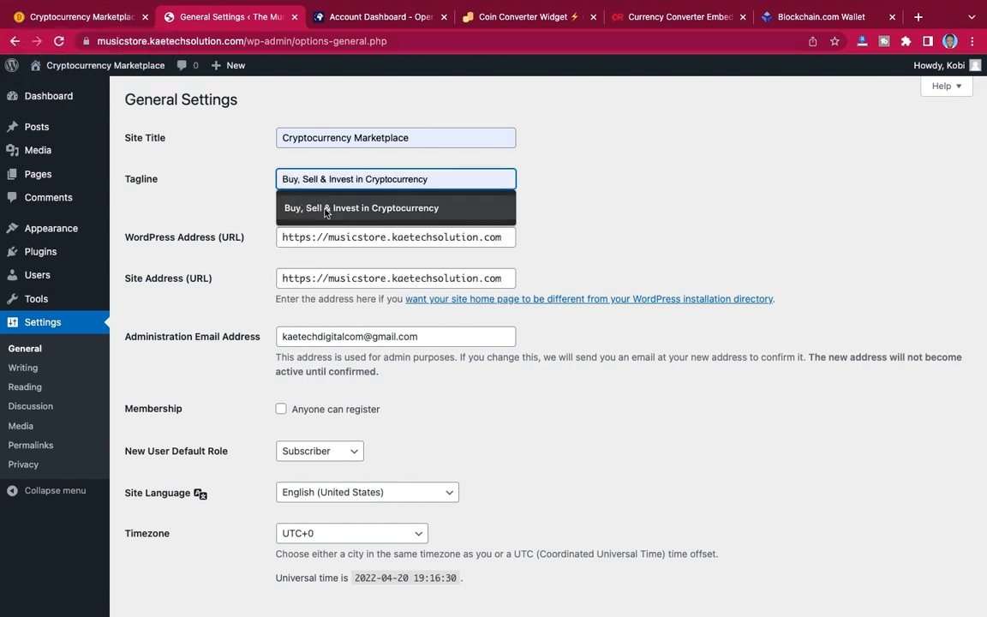
{"action": "left_click", "coordinate": [298, 207]}
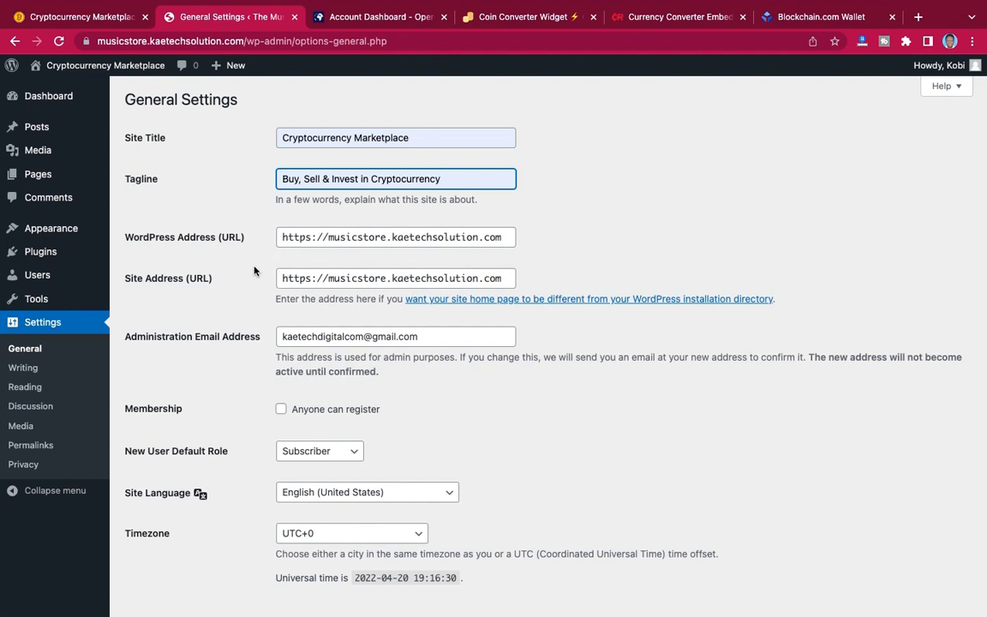
Set the site's timezone to Accra and save the general settings.
{"action": "scroll", "coordinate": [254, 270], "scroll_direction": "down", "scroll_amount": 3}
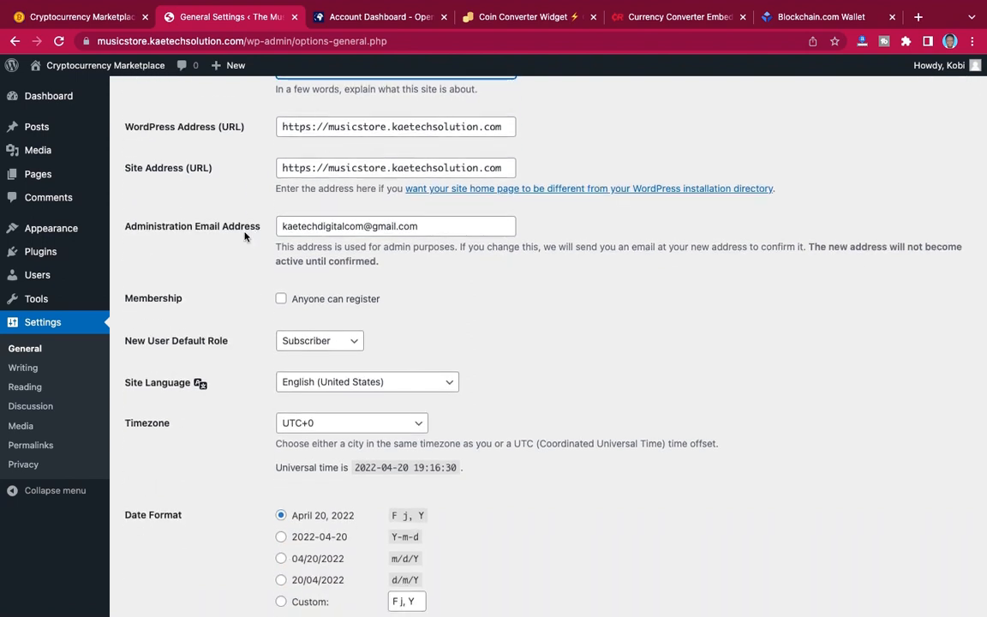
{"action": "scroll", "coordinate": [232, 256], "scroll_direction": "down", "scroll_amount": 3}
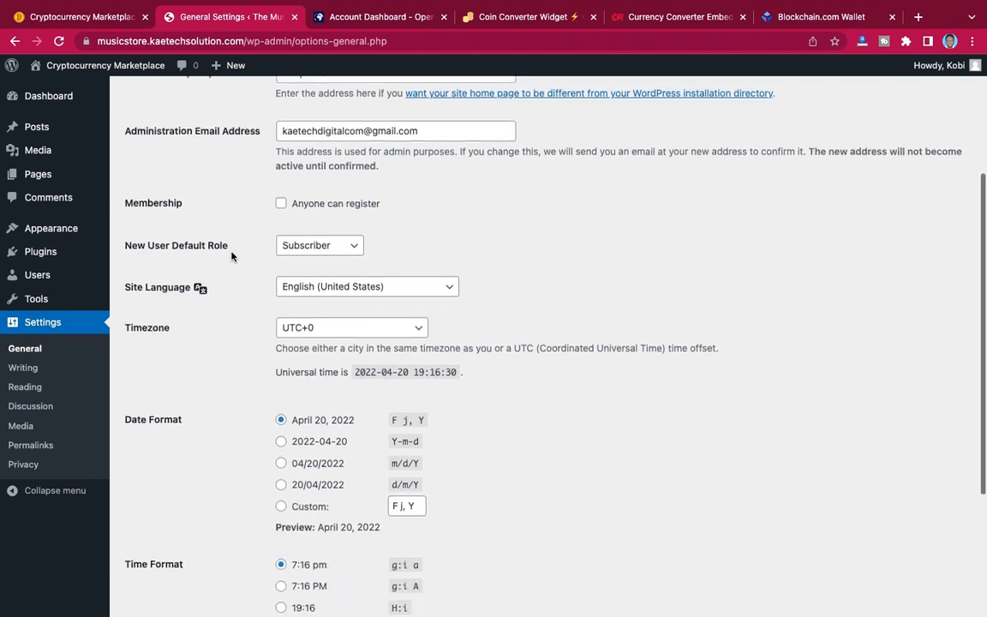
{"action": "scroll", "coordinate": [231, 256], "scroll_direction": "down", "scroll_amount": 2}
{"action": "scroll", "coordinate": [231, 256], "scroll_direction": "up", "scroll_amount": 2}
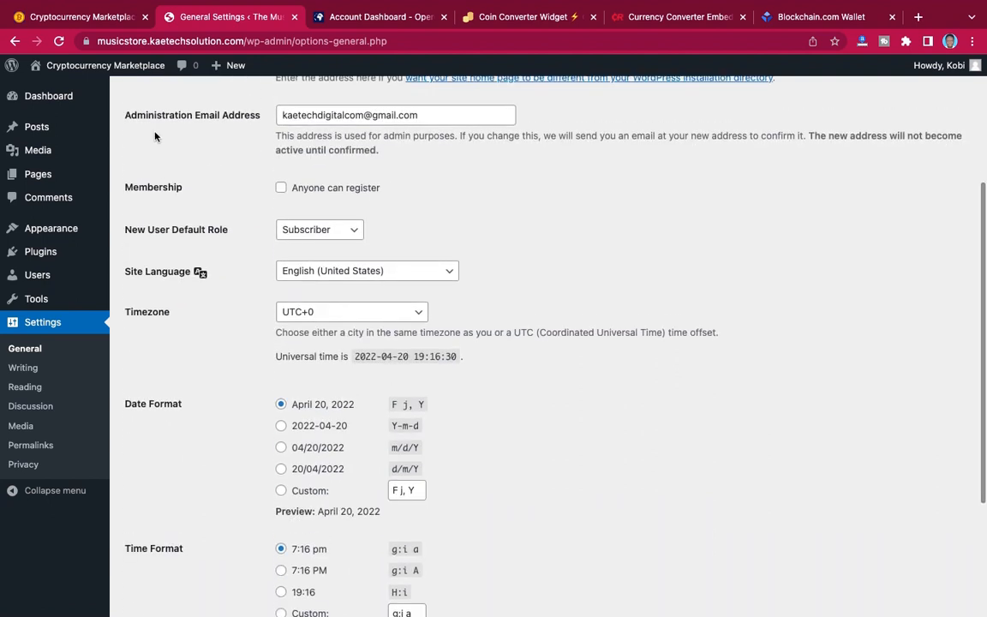
{"action": "scroll", "coordinate": [244, 244], "scroll_direction": "down", "scroll_amount": 2}
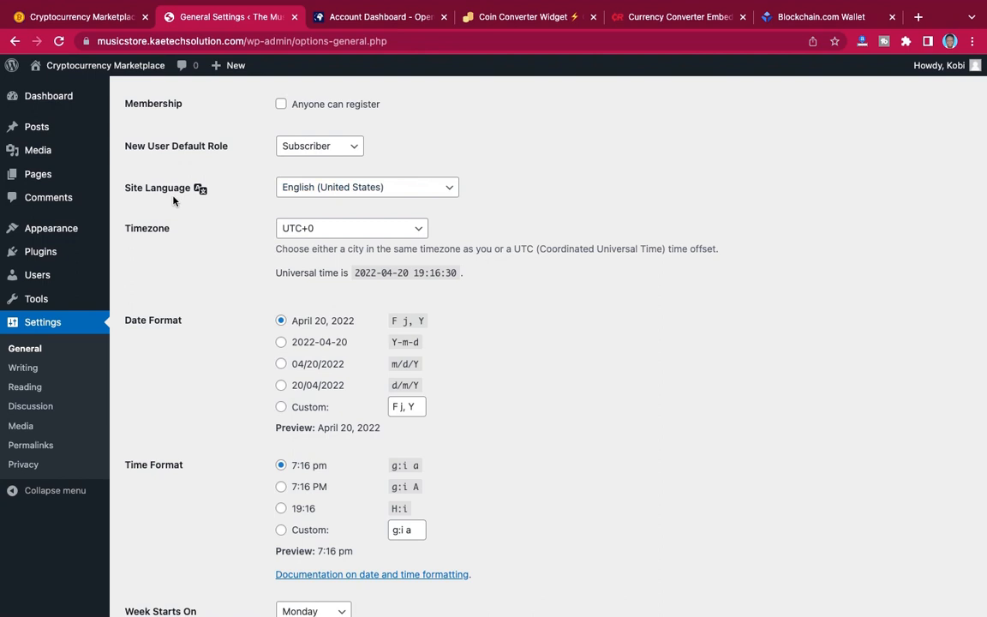
{"action": "scroll", "coordinate": [173, 200], "scroll_direction": "down", "scroll_amount": 3}
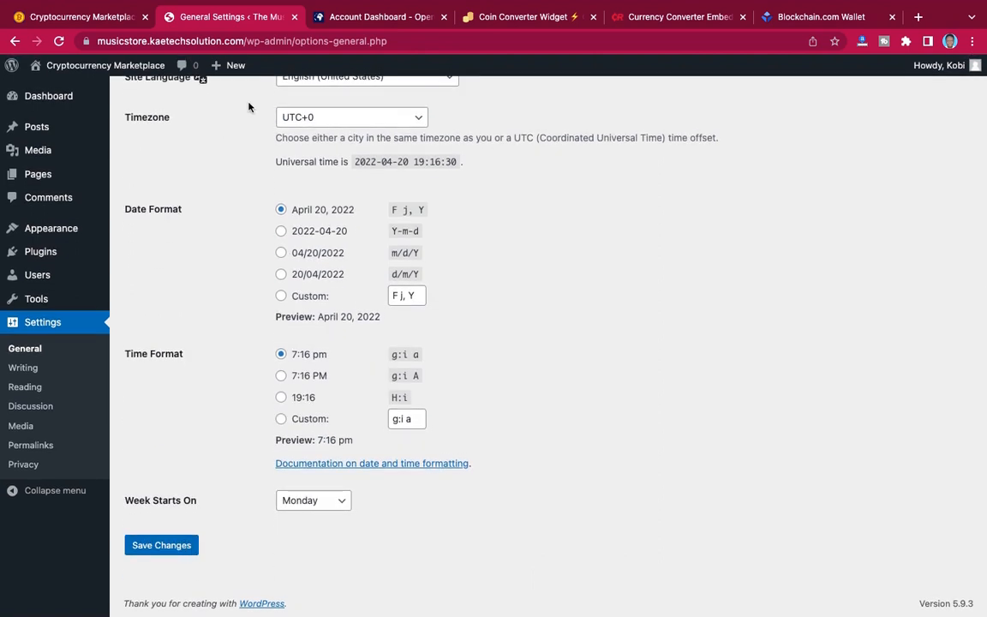
{"action": "left_click", "coordinate": [314, 117]}
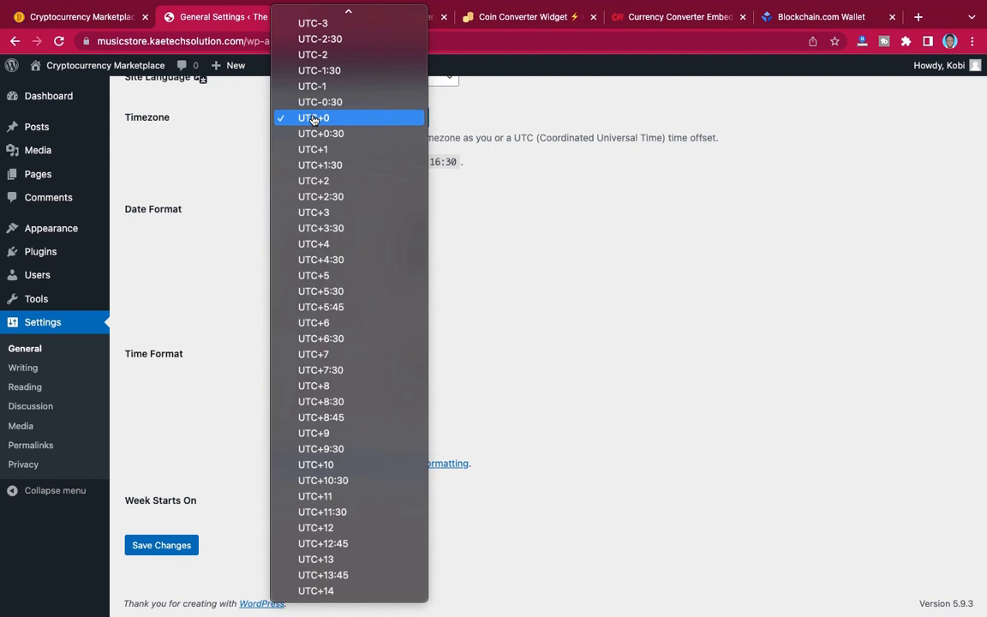
{"action": "scroll", "coordinate": [314, 120], "scroll_direction": "up", "scroll_amount": 20}
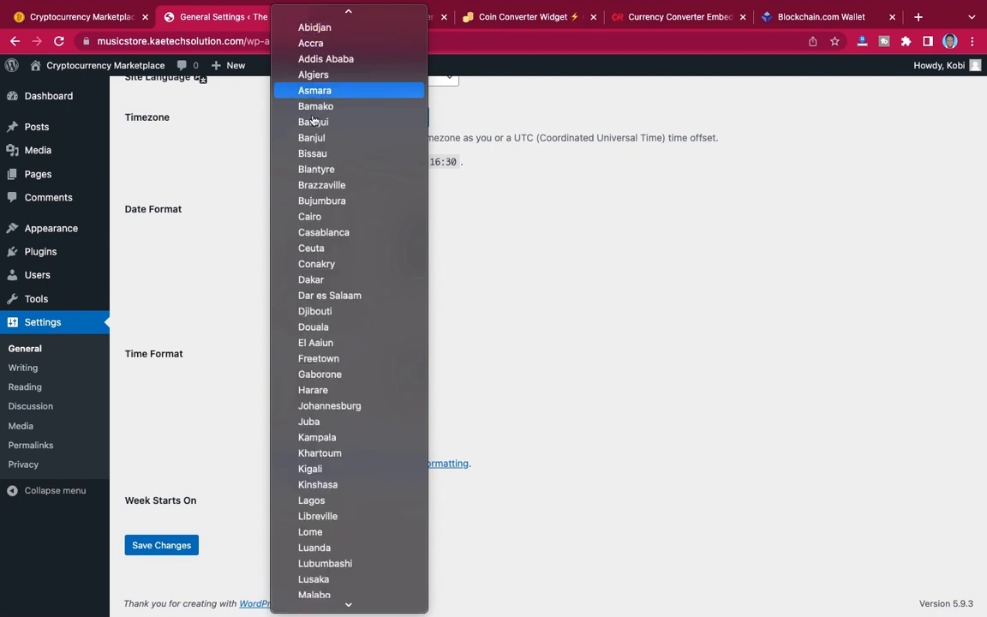
{"action": "left_click", "coordinate": [341, 50]}
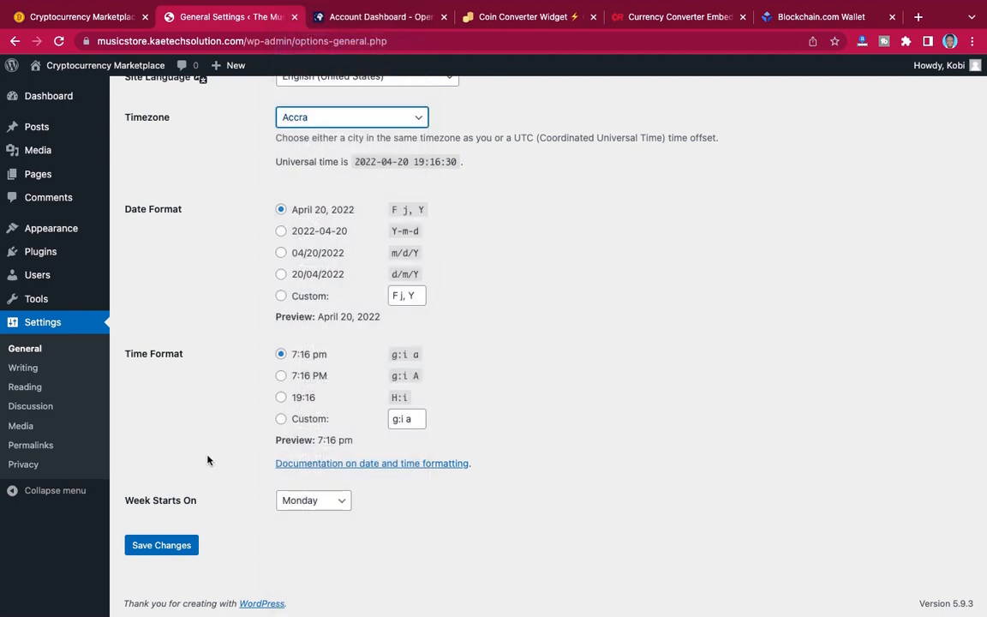
{"action": "left_click", "coordinate": [164, 550]}
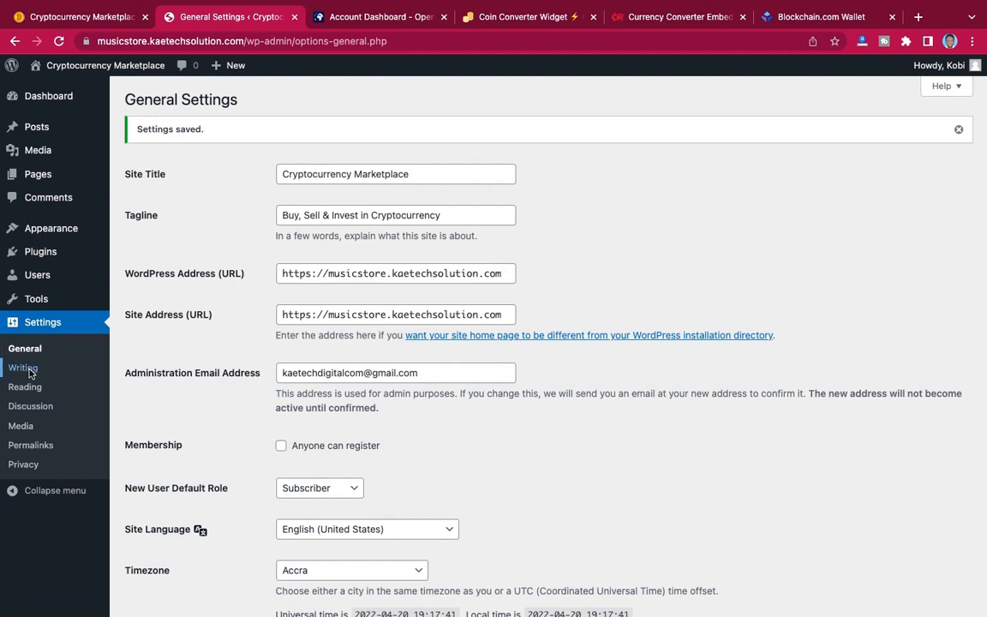
Switch the permalink structure to Post name and save the permalink settings.
{"action": "left_click", "coordinate": [30, 446]}
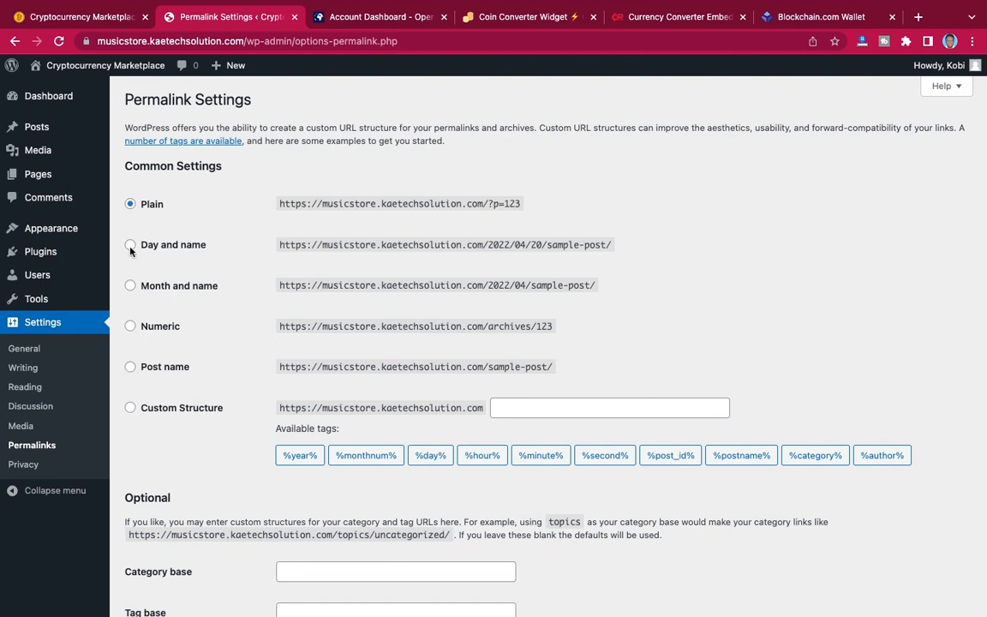
{"action": "left_click", "coordinate": [129, 367]}
{"action": "scroll", "coordinate": [214, 370], "scroll_direction": "down", "scroll_amount": 3}
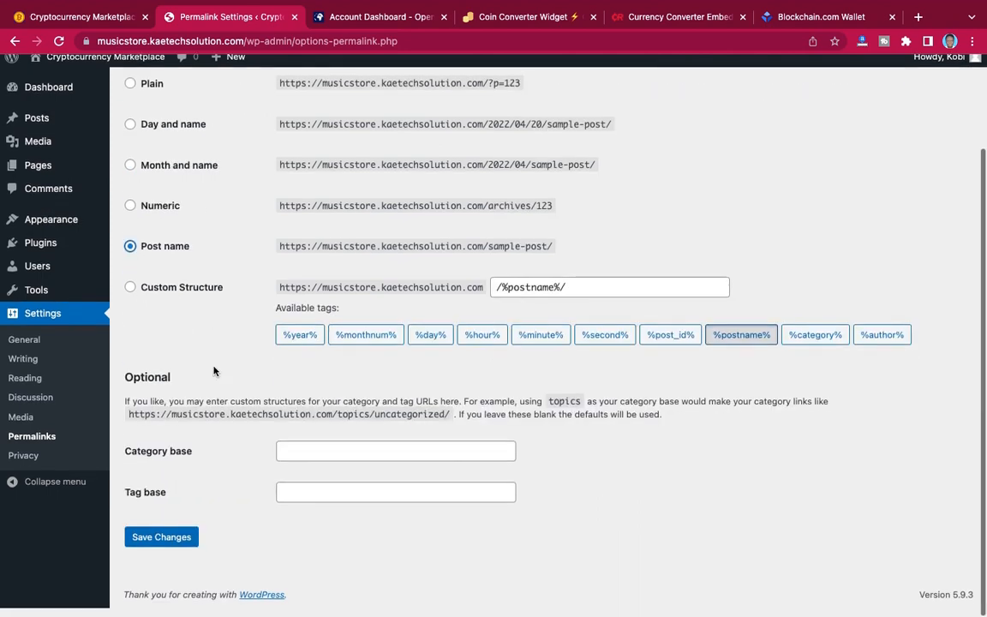
{"action": "left_click", "coordinate": [158, 546]}
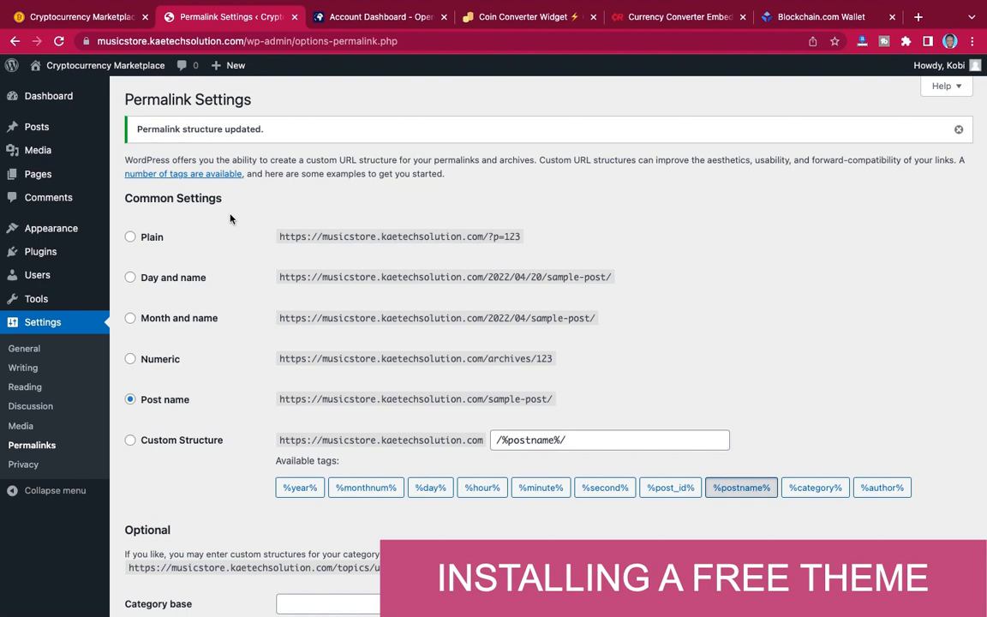
Open the site's installed themes and view the details of the active Twenty Twenty-Two theme.
{"action": "mouse_move", "coordinate": [53, 234]}
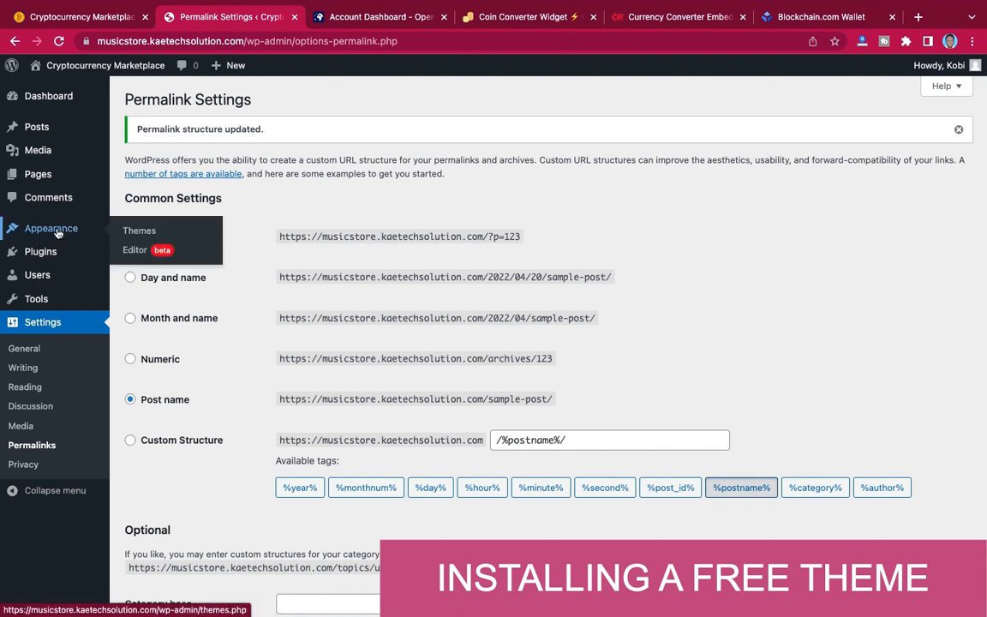
{"action": "left_click", "coordinate": [145, 233]}
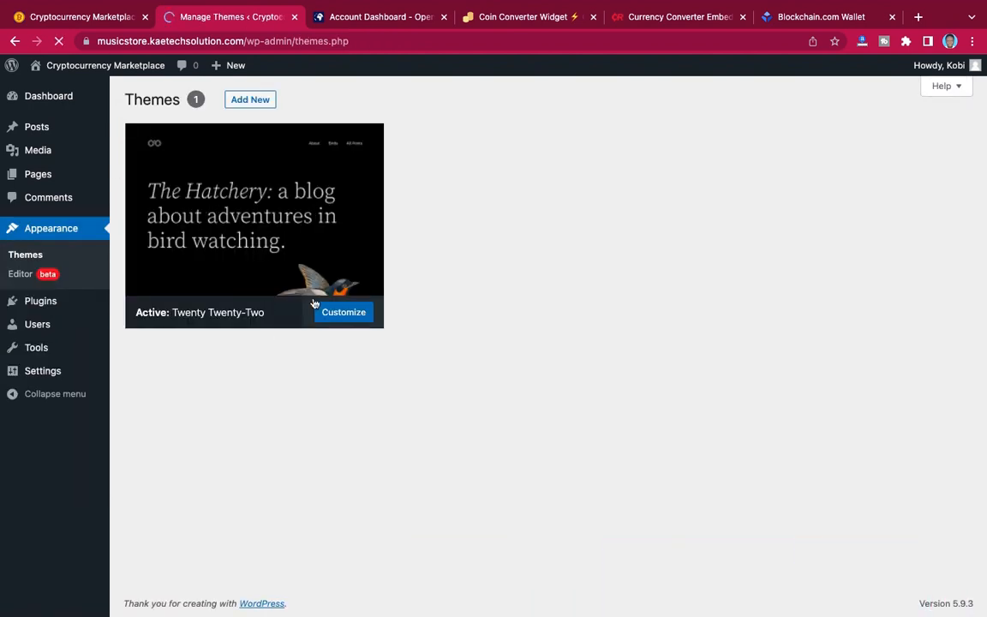
{"action": "left_click", "coordinate": [281, 271]}
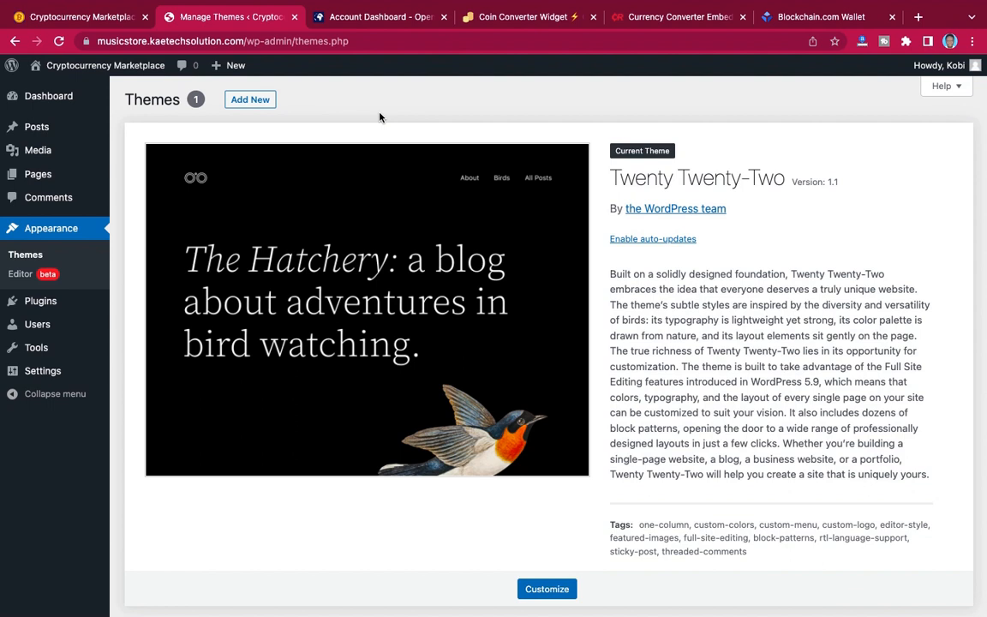
Open the Rishi theme's website at kaetechdigital.com/rishitheme in a new browser tab beside the site's themes page.
{"action": "right_click", "coordinate": [270, 22]}
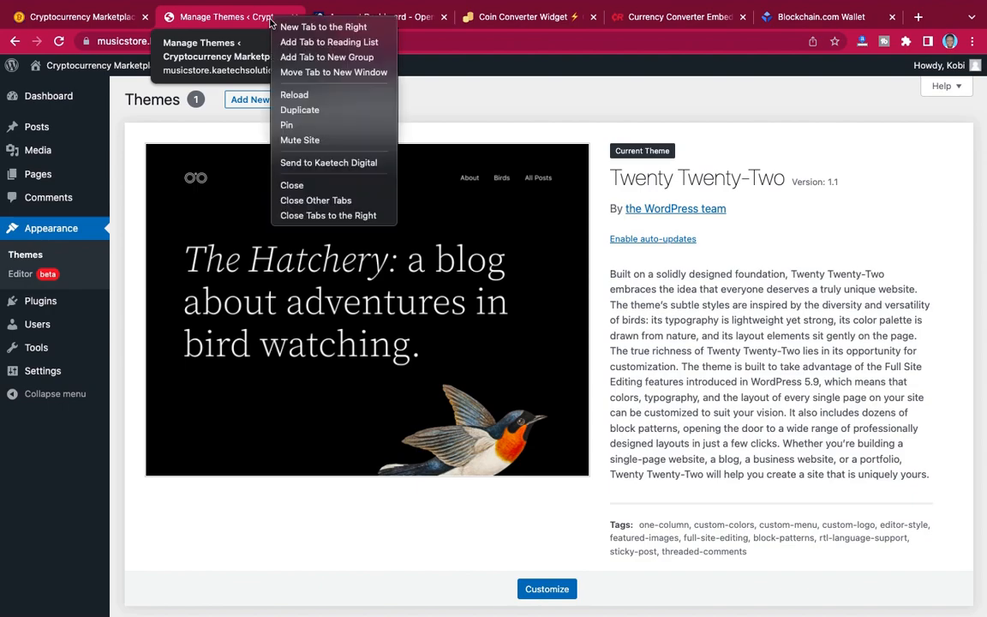
{"action": "key", "text": "Escape"}
{"action": "left_click", "coordinate": [289, 33]}
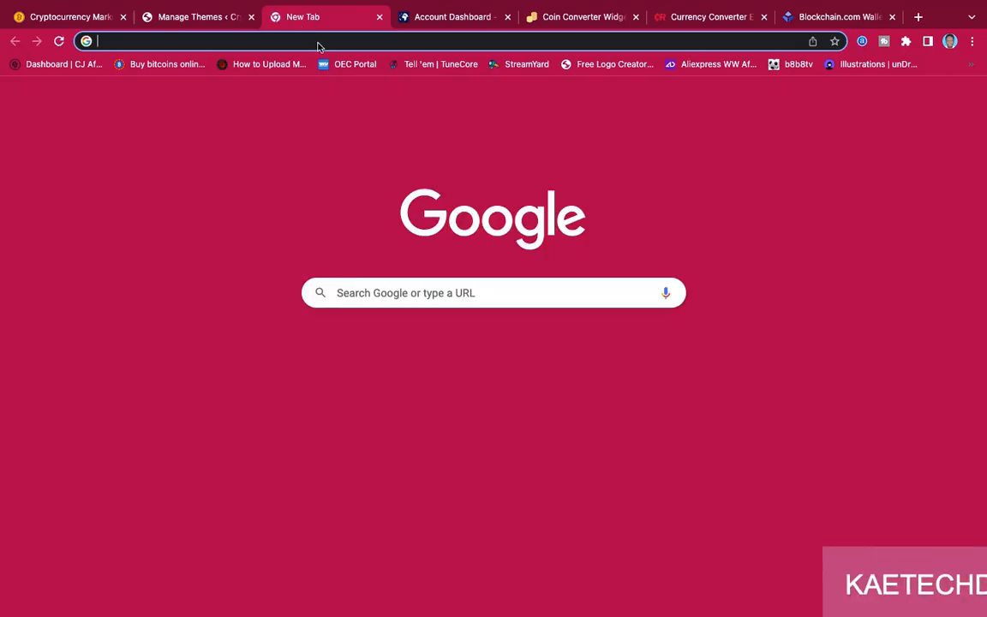
{"action": "type", "text": "kaetech"}
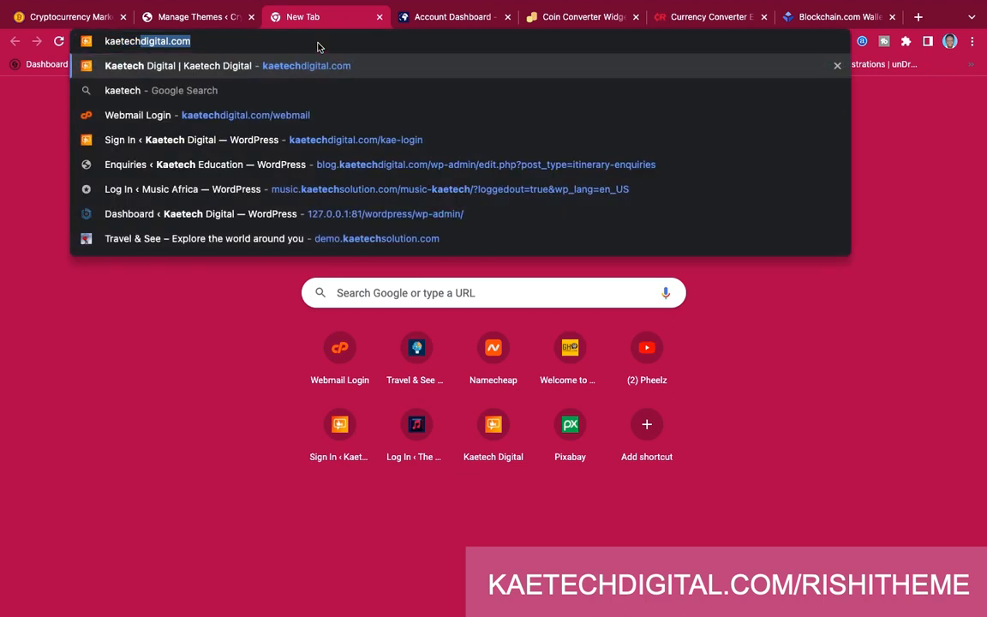
{"action": "type", "text": "digital.com/ri"}
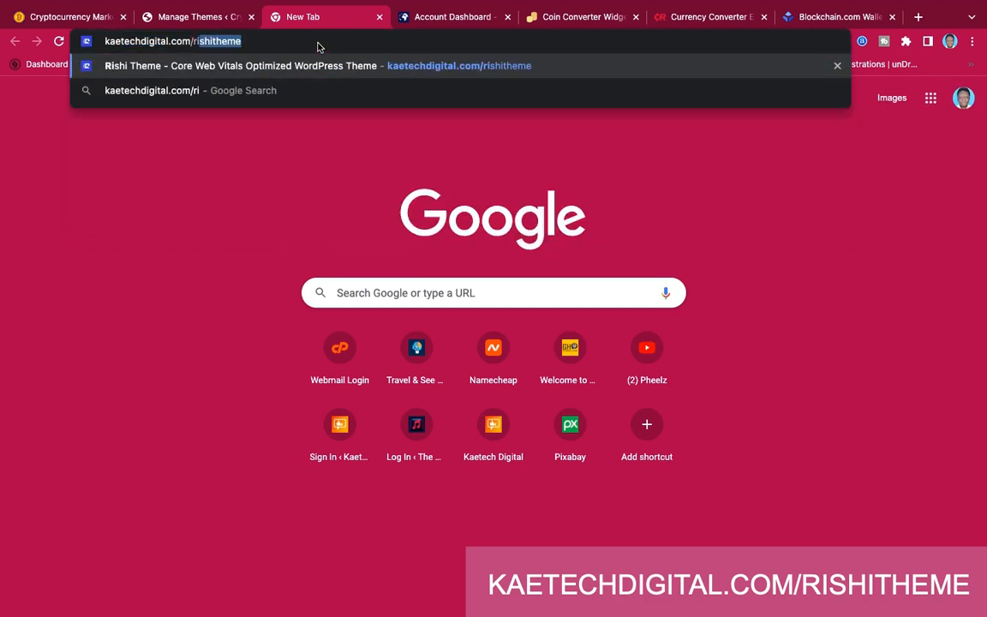
{"action": "key", "text": "Right"}
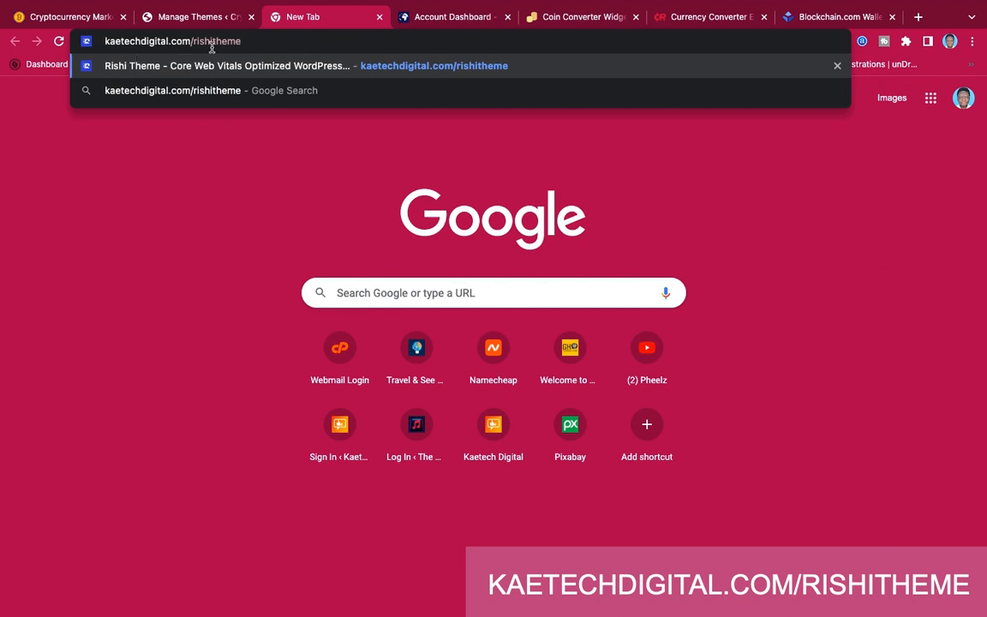
{"action": "key", "text": "Return"}
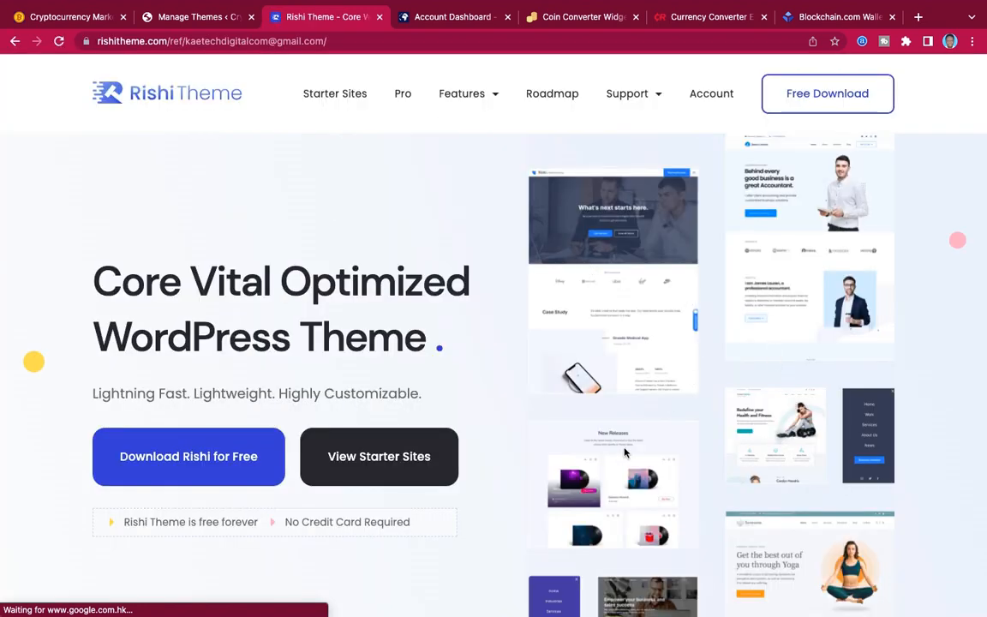
View the Rishi theme's free download form, close it and its tab, and return to the site's installed themes.
{"action": "scroll", "coordinate": [625, 452], "scroll_direction": "down", "scroll_amount": 2}
{"action": "scroll", "coordinate": [625, 452], "scroll_direction": "up", "scroll_amount": 2}
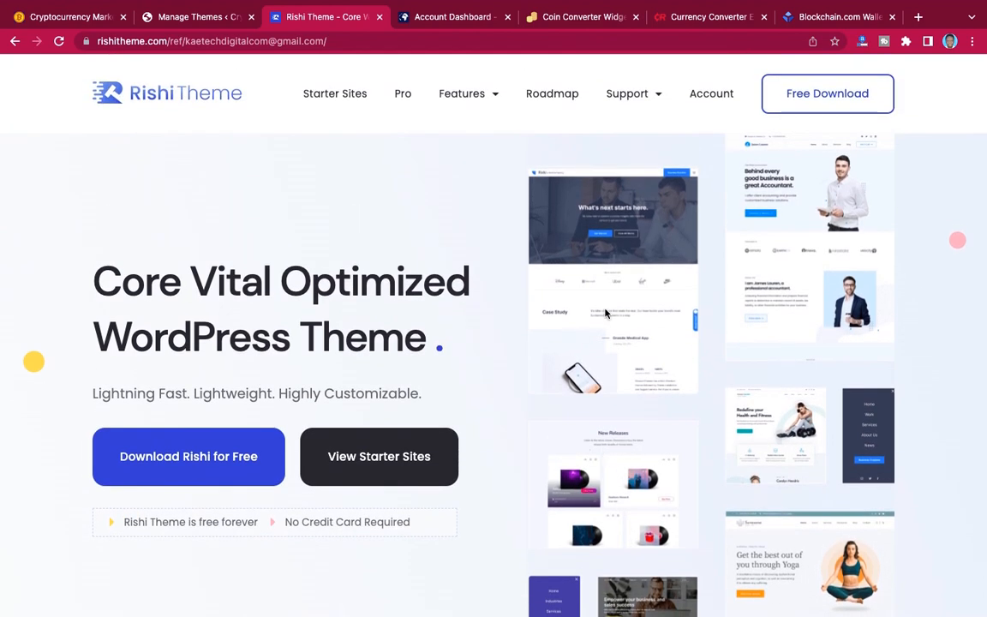
{"action": "left_click", "coordinate": [823, 97]}
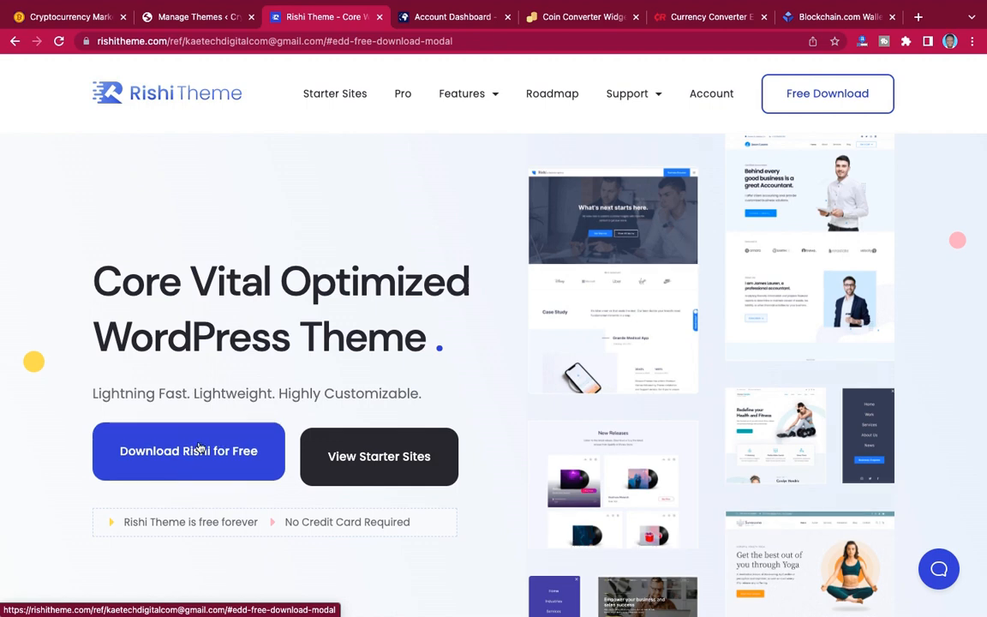
{"action": "left_click", "coordinate": [821, 98]}
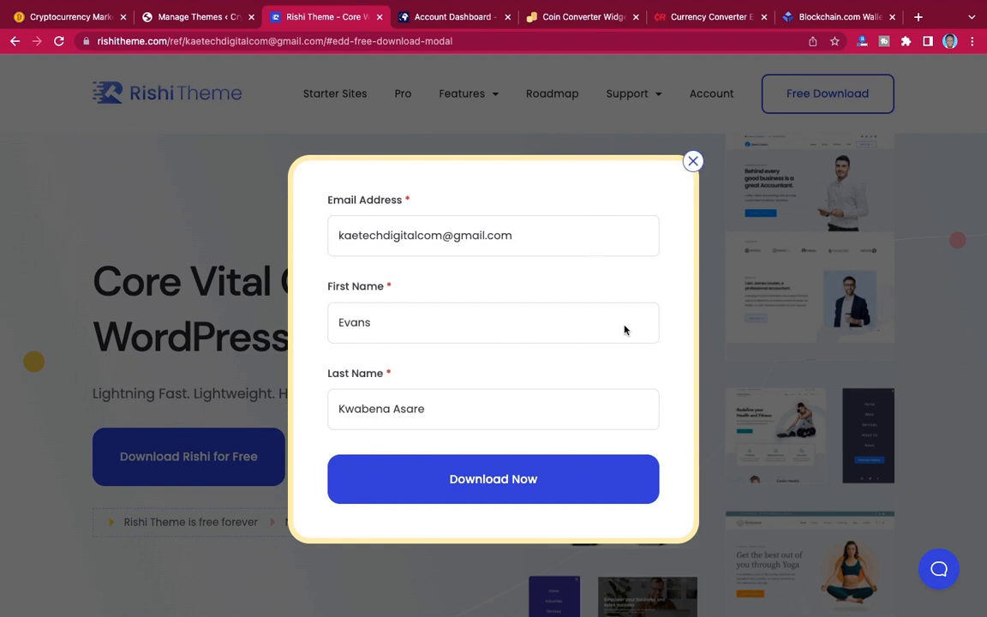
{"action": "left_click", "coordinate": [692, 162]}
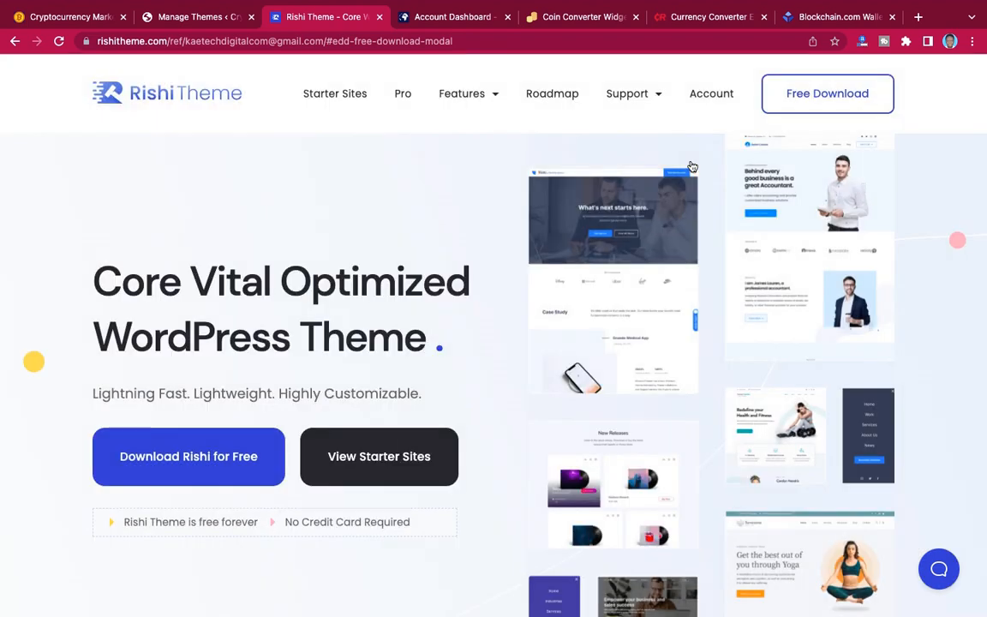
{"action": "left_click", "coordinate": [379, 18]}
{"action": "left_click", "coordinate": [199, 17]}
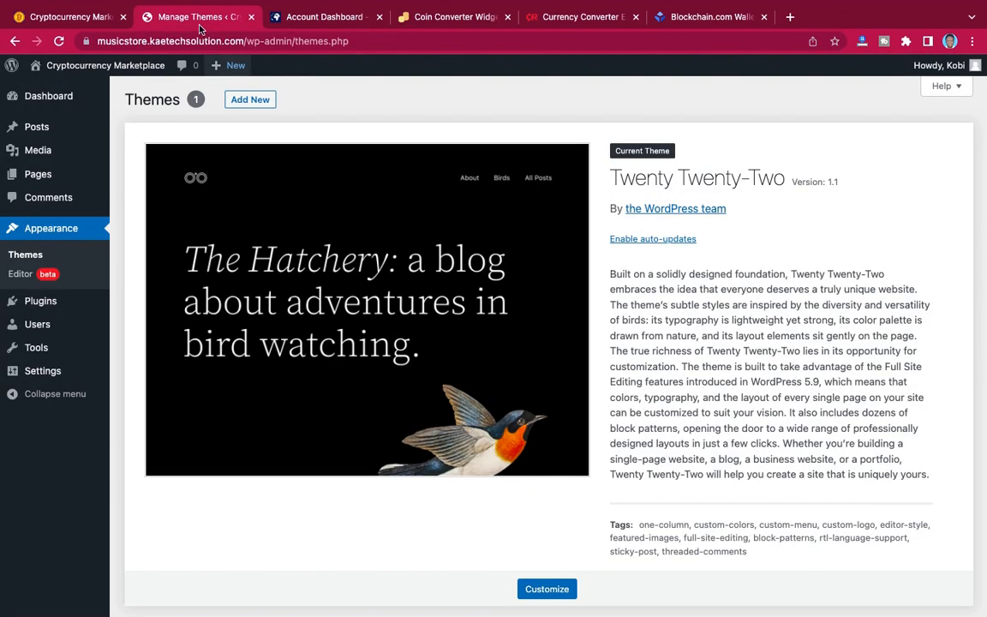
Upload the theme package rishi_1.1.3.zip from the Tech Blog folder on the Desktop and install it on the site.
{"action": "left_click", "coordinate": [249, 102]}
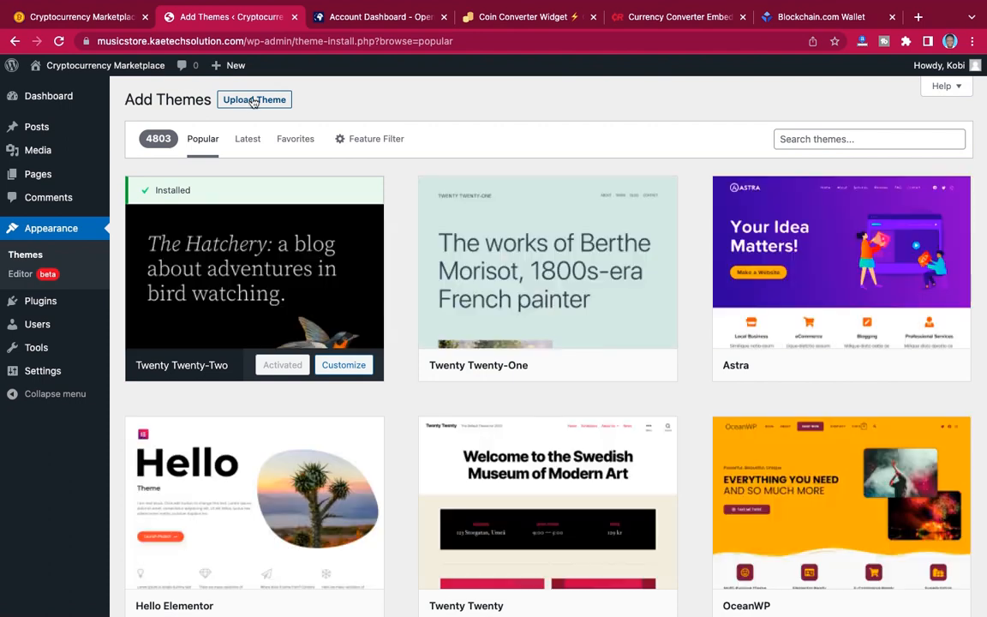
{"action": "left_click", "coordinate": [254, 101]}
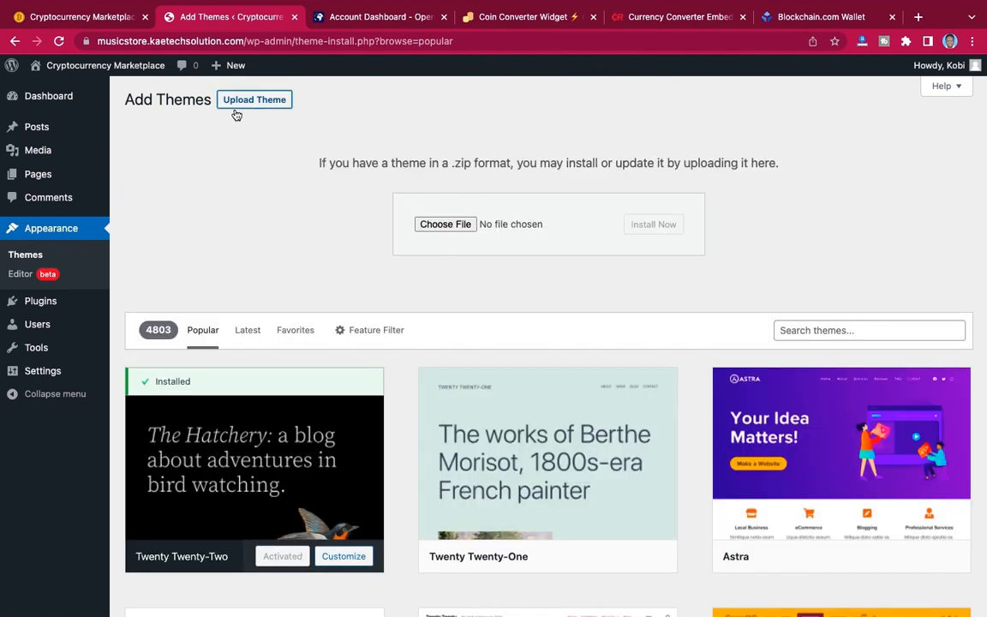
{"action": "left_click", "coordinate": [445, 225]}
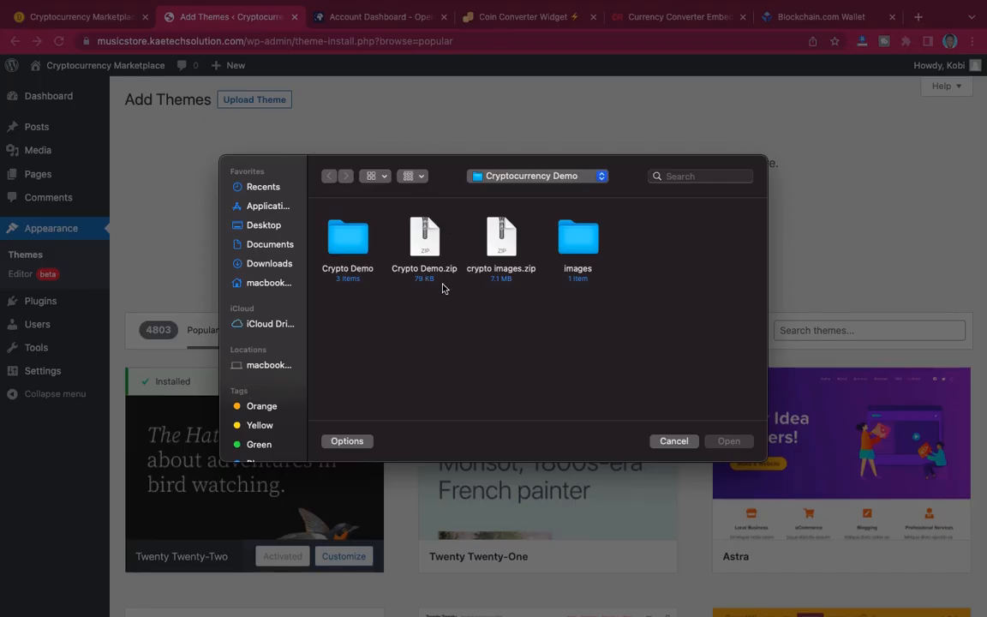
{"action": "left_click", "coordinate": [265, 226]}
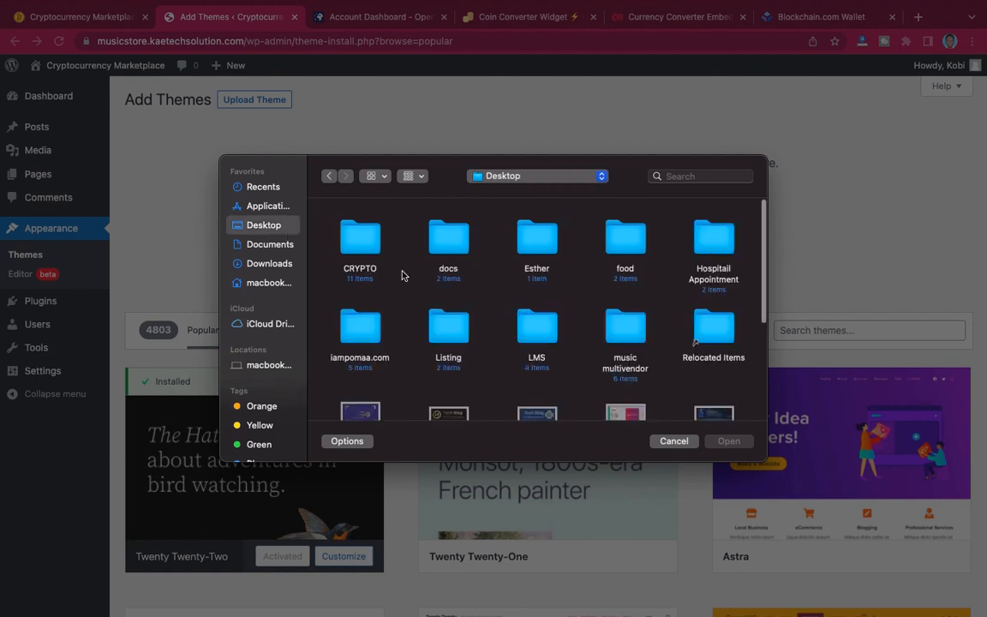
{"action": "scroll", "coordinate": [474, 334], "scroll_direction": "down", "scroll_amount": 5}
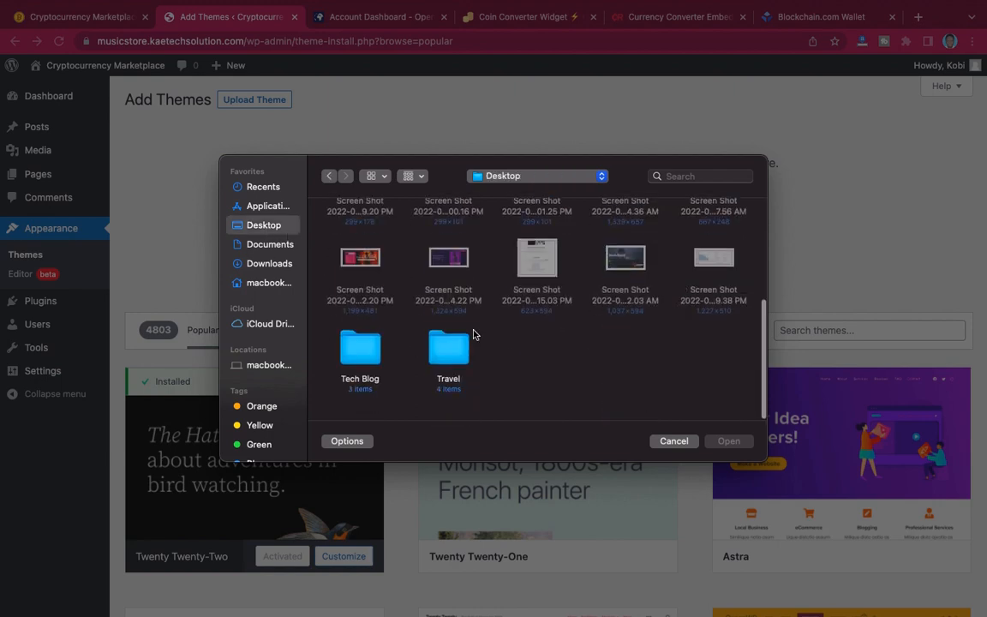
{"action": "left_click", "coordinate": [356, 370]}
{"action": "double_click", "coordinate": [356, 371]}
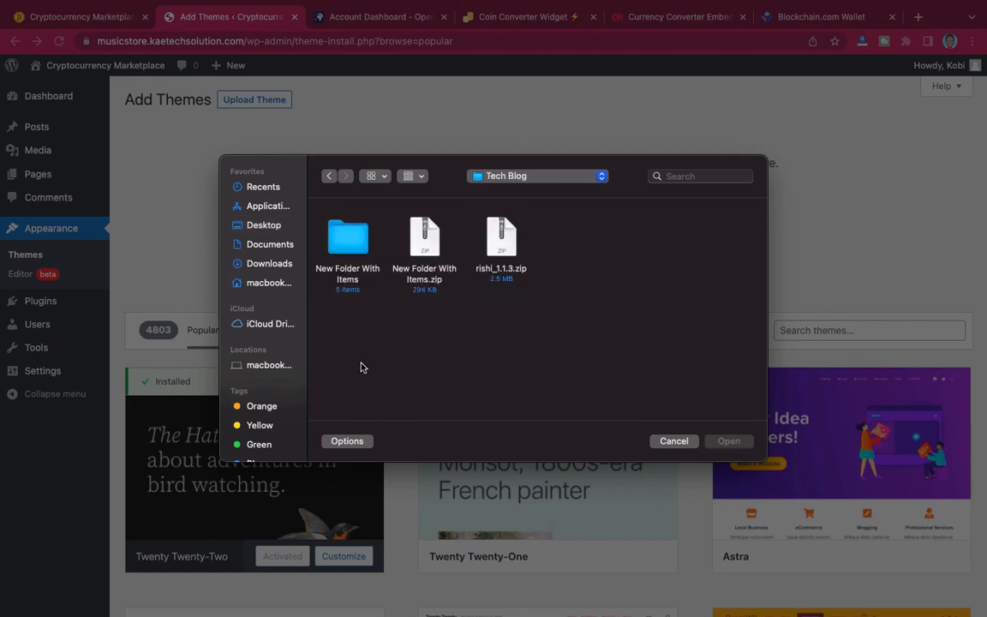
{"action": "left_click", "coordinate": [501, 239]}
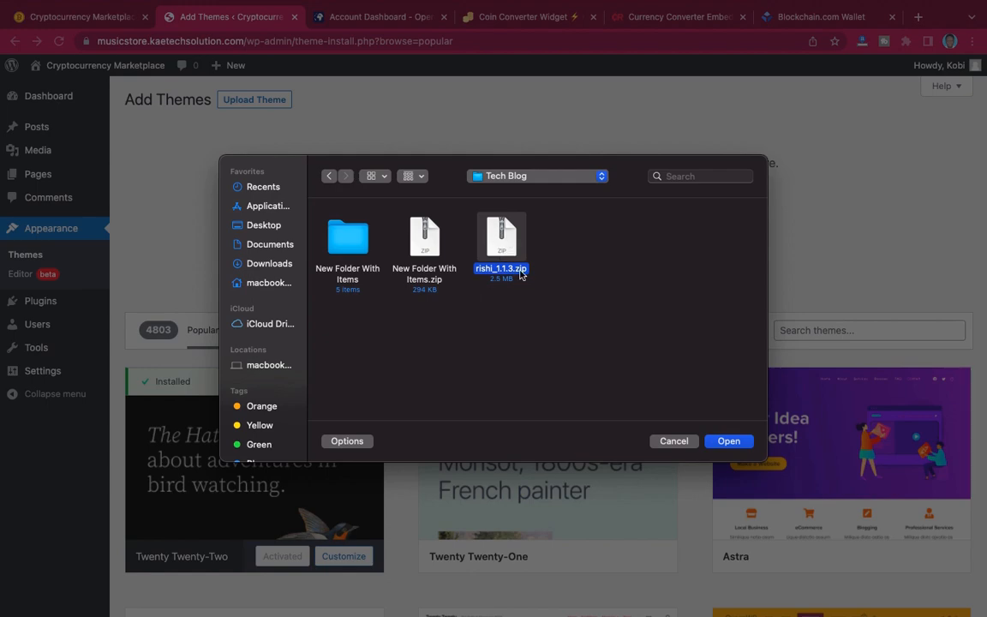
{"action": "left_click", "coordinate": [728, 441]}
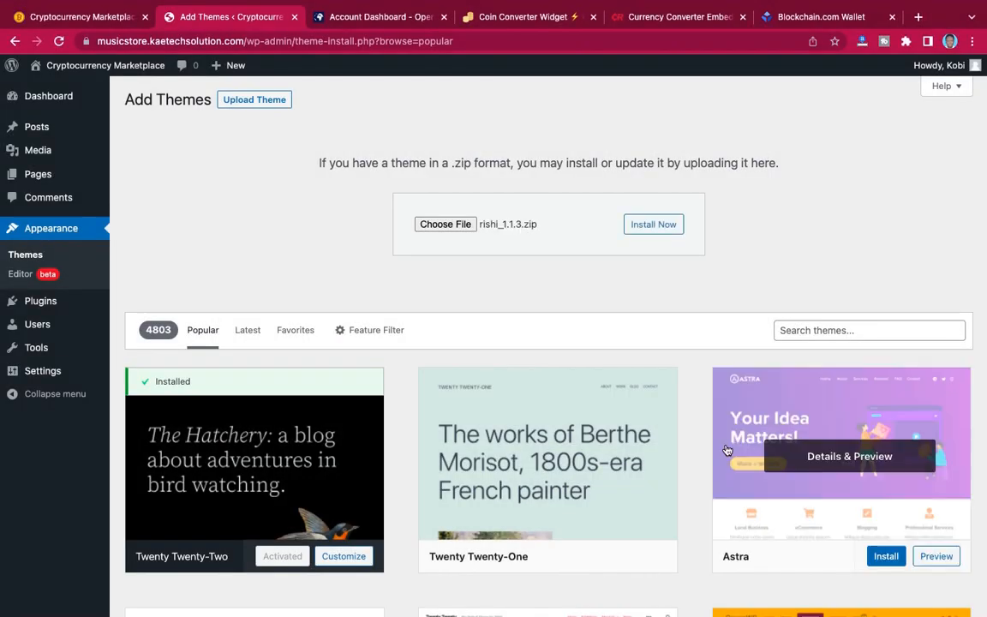
{"action": "left_click", "coordinate": [660, 224]}
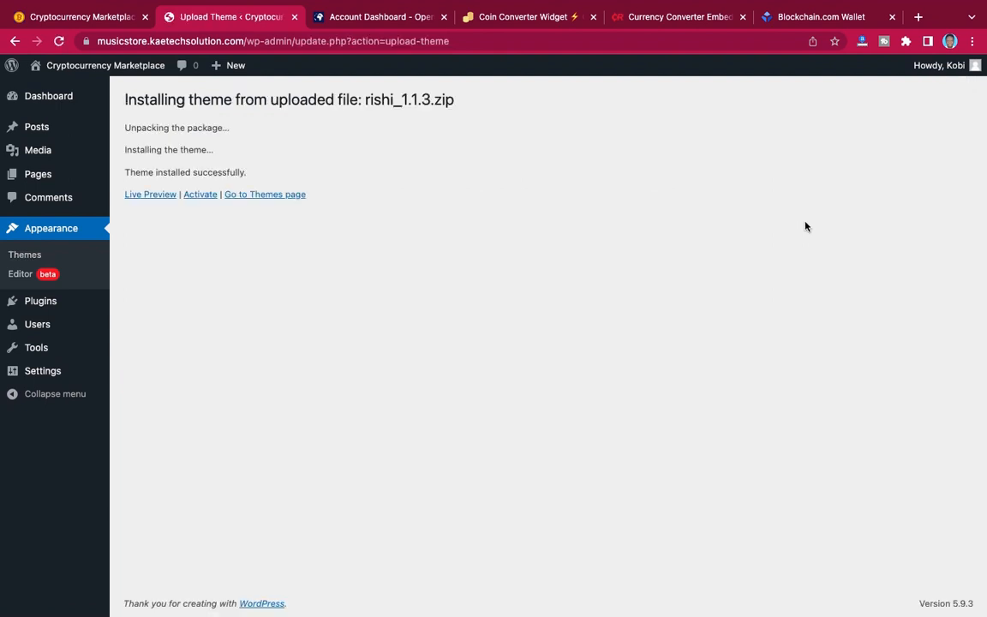
Activate the installed Rishi theme and its recommended Rishi Companion plugin, and look over the theme's dashboard.
{"action": "left_click", "coordinate": [199, 195]}
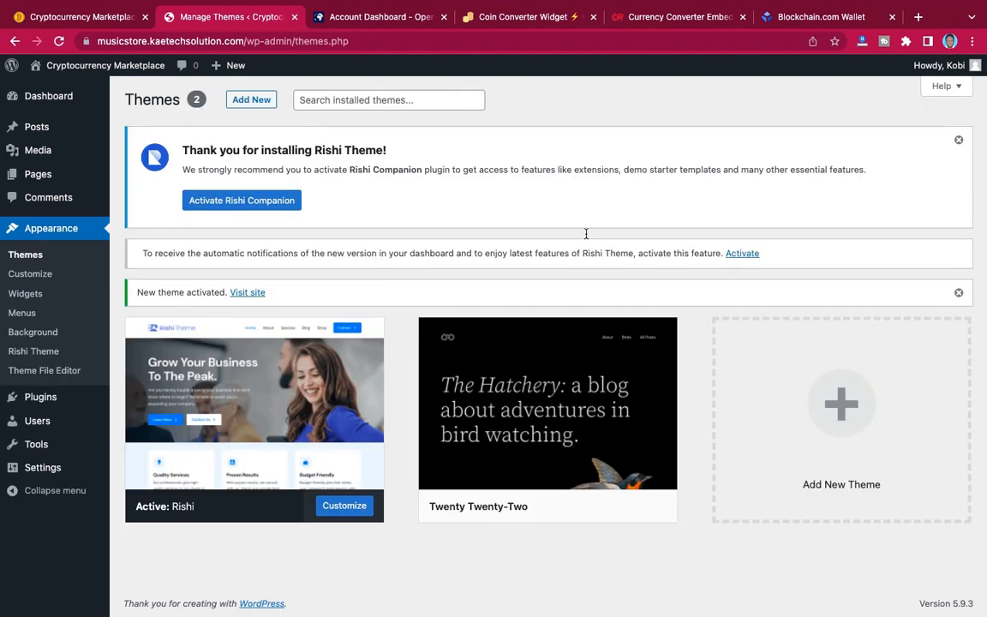
{"action": "left_click", "coordinate": [240, 200]}
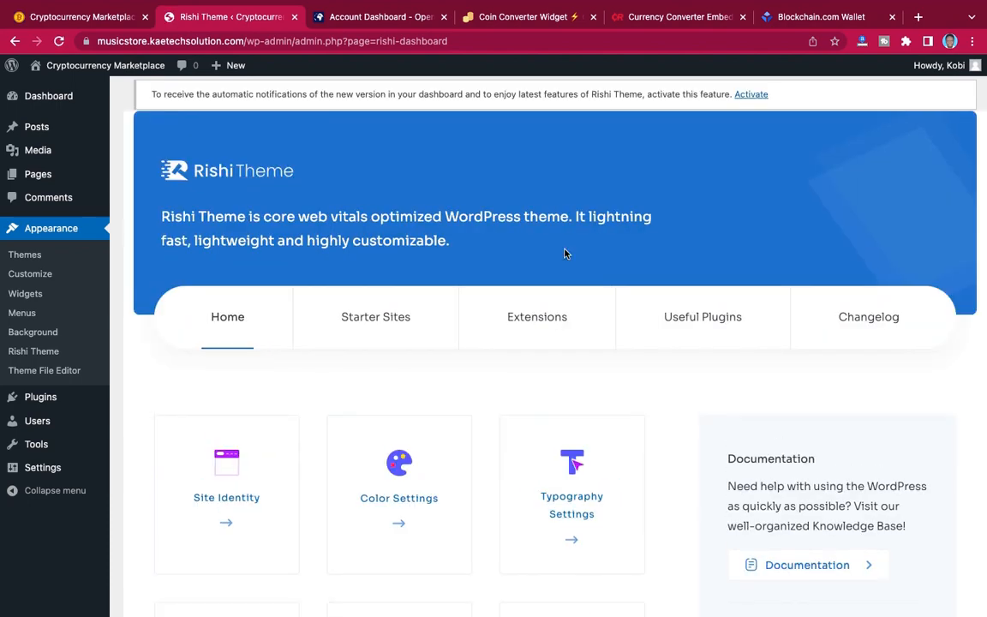
{"action": "scroll", "coordinate": [565, 253], "scroll_direction": "down", "scroll_amount": 12}
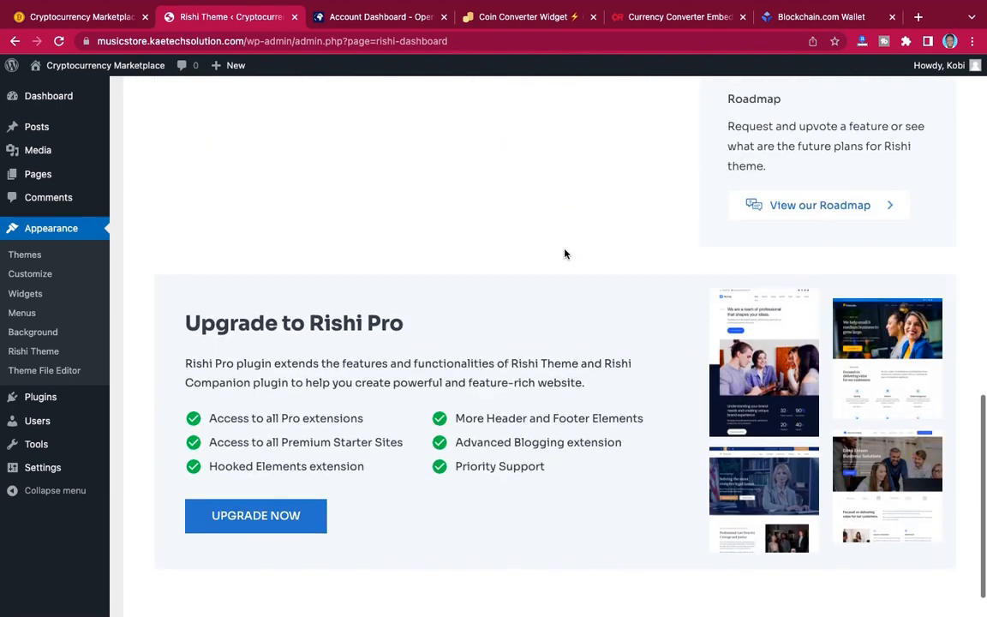
{"action": "scroll", "coordinate": [564, 253], "scroll_direction": "up", "scroll_amount": 4}
{"action": "scroll", "coordinate": [565, 253], "scroll_direction": "up", "scroll_amount": 6}
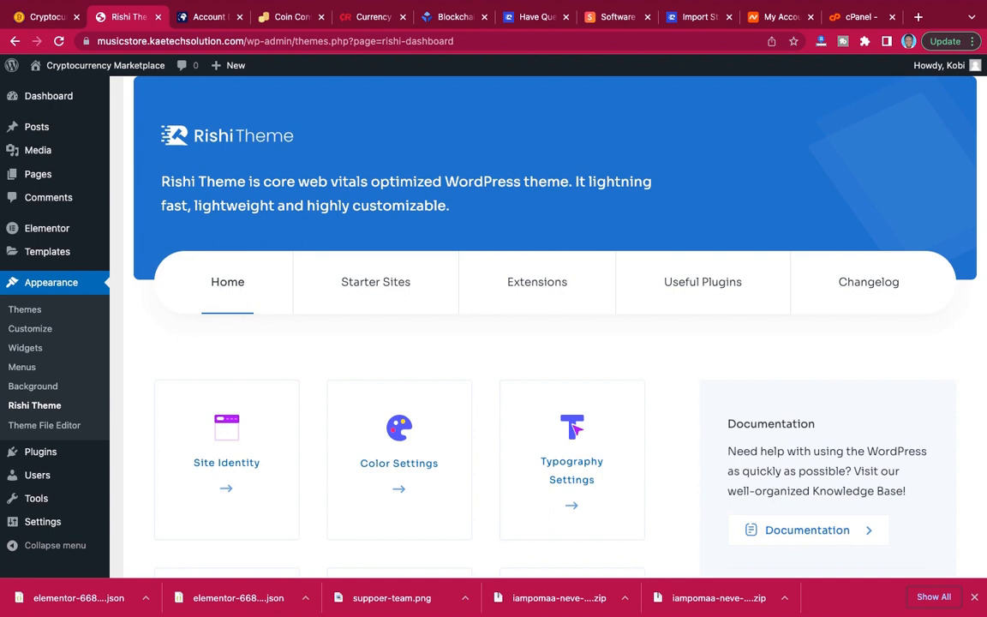
Open the live site in a separate browser tab and look over its front page in the Rishi theme.
{"action": "mouse_move", "coordinate": [94, 67]}
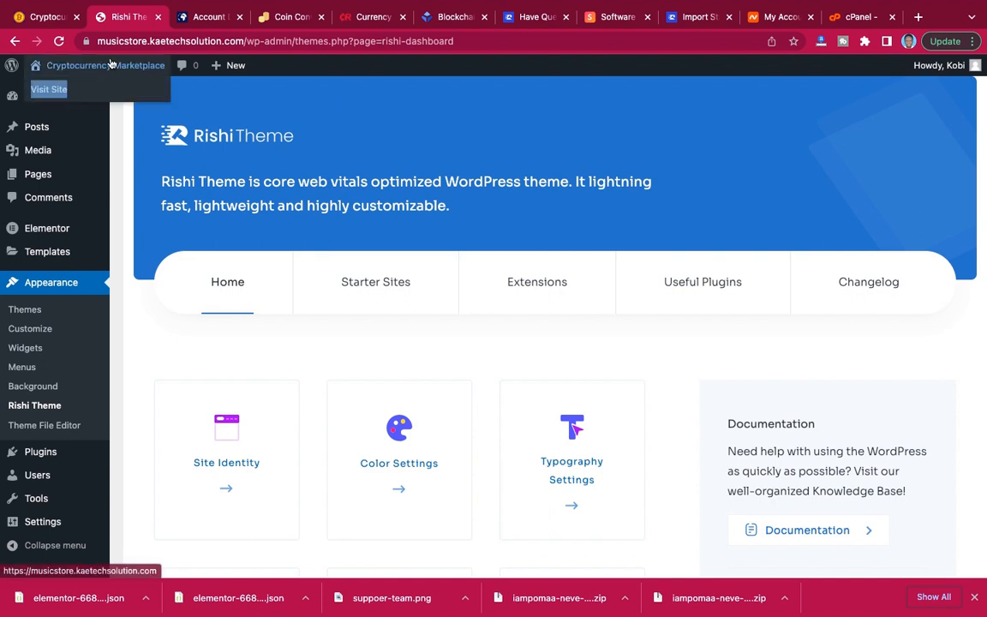
{"action": "right_click", "coordinate": [55, 91]}
{"action": "left_click", "coordinate": [70, 96]}
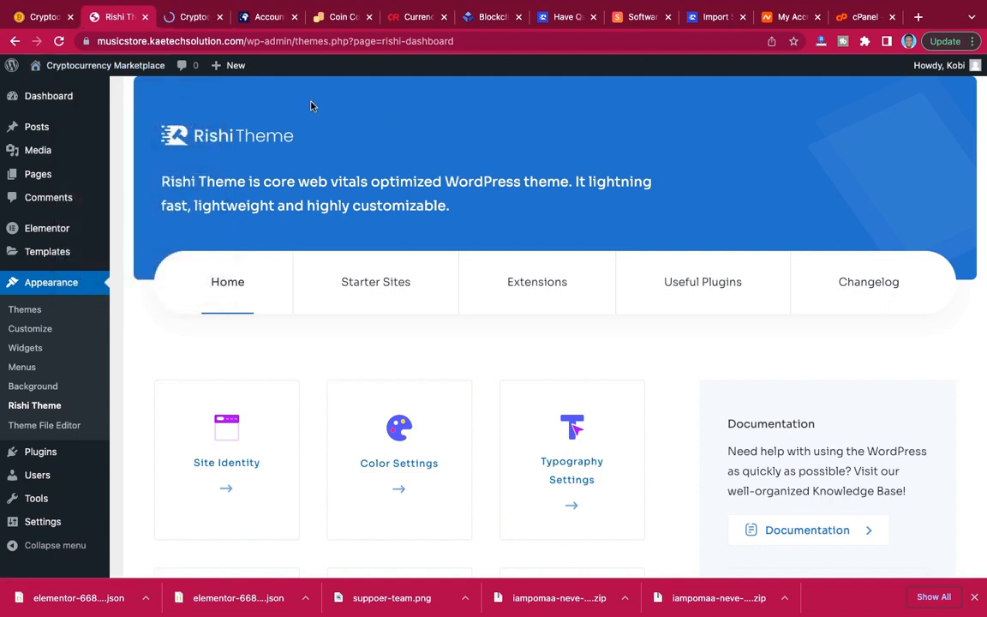
{"action": "left_click", "coordinate": [191, 16]}
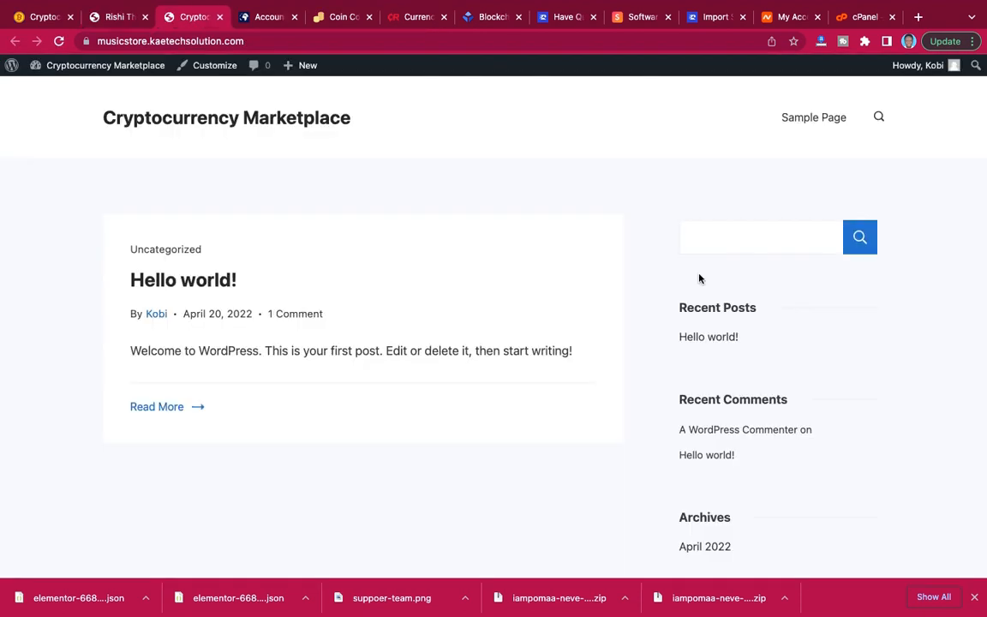
{"action": "scroll", "coordinate": [539, 380], "scroll_direction": "down", "scroll_amount": 3}
{"action": "scroll", "coordinate": [539, 381], "scroll_direction": "up", "scroll_amount": 3}
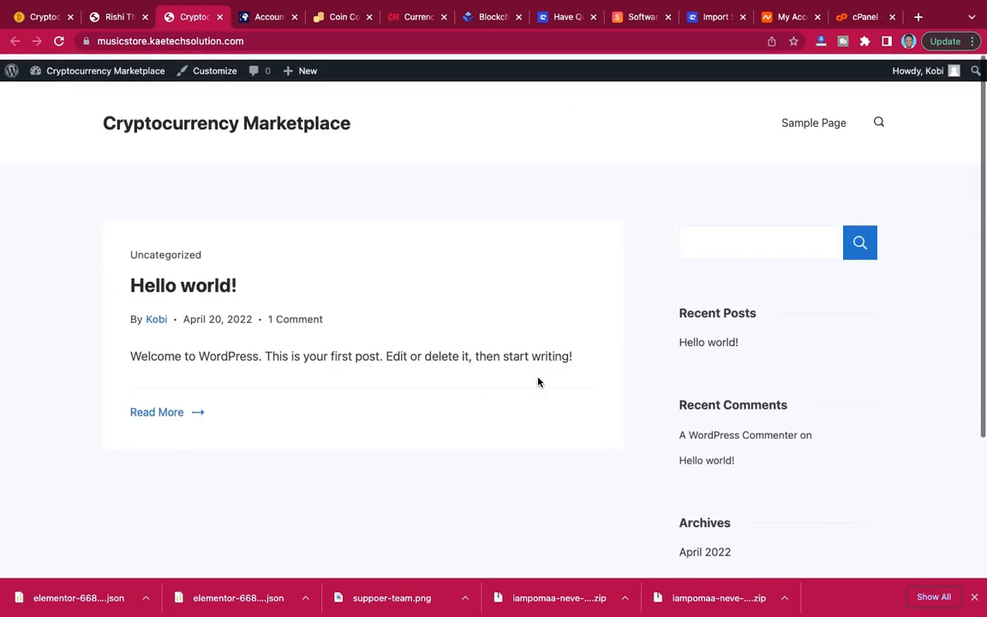
{"action": "scroll", "coordinate": [539, 382], "scroll_direction": "down", "scroll_amount": 3}
{"action": "scroll", "coordinate": [539, 382], "scroll_direction": "up", "scroll_amount": 1}
{"action": "scroll", "coordinate": [538, 382], "scroll_direction": "up", "scroll_amount": 2}
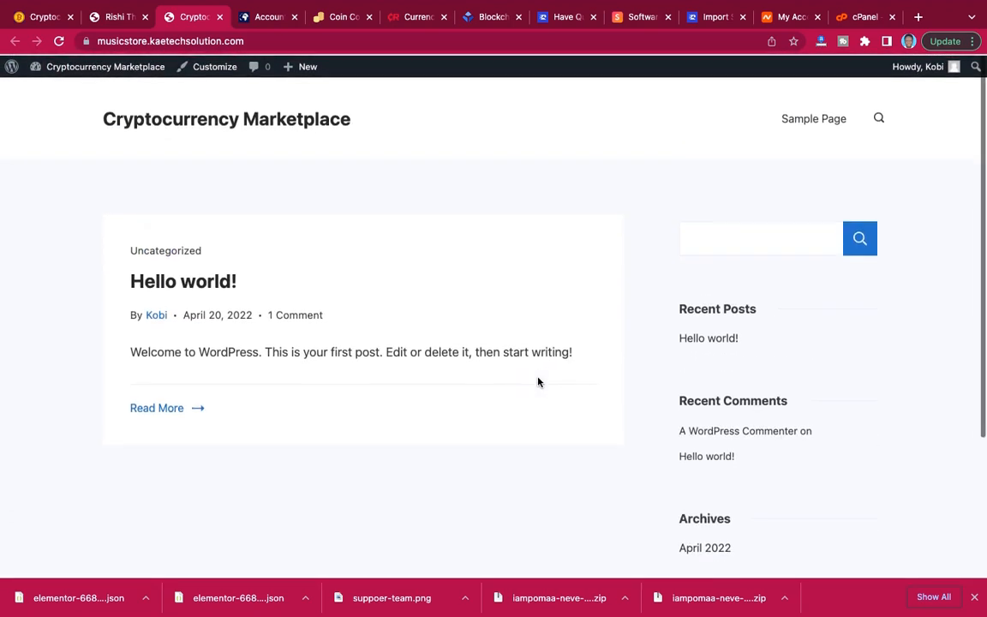
Move the Sample Page to the trash from the list of all pages and return to the dashboard home.
{"action": "mouse_move", "coordinate": [90, 66]}
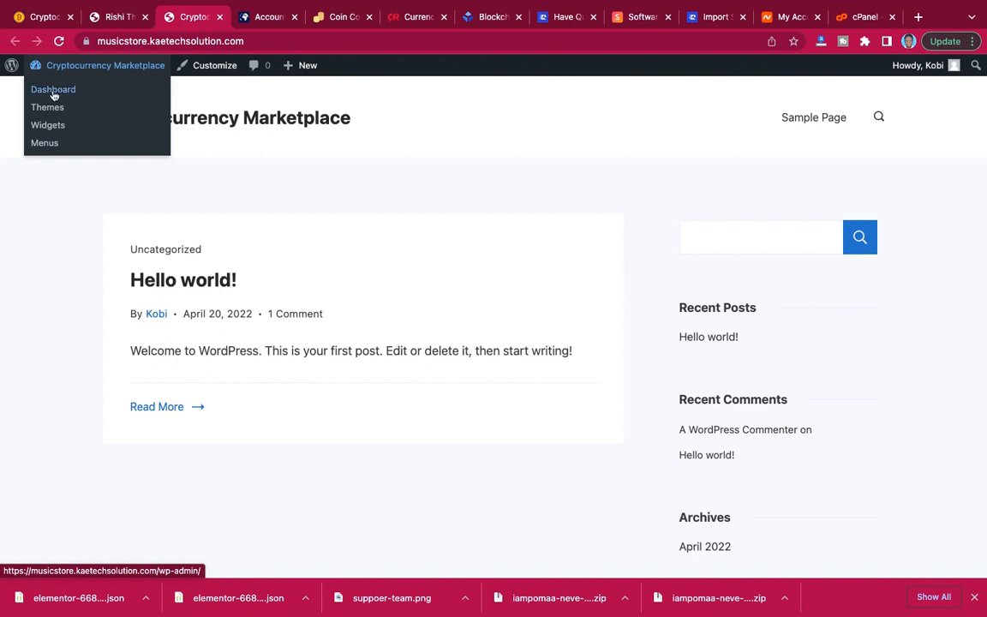
{"action": "left_click", "coordinate": [53, 90]}
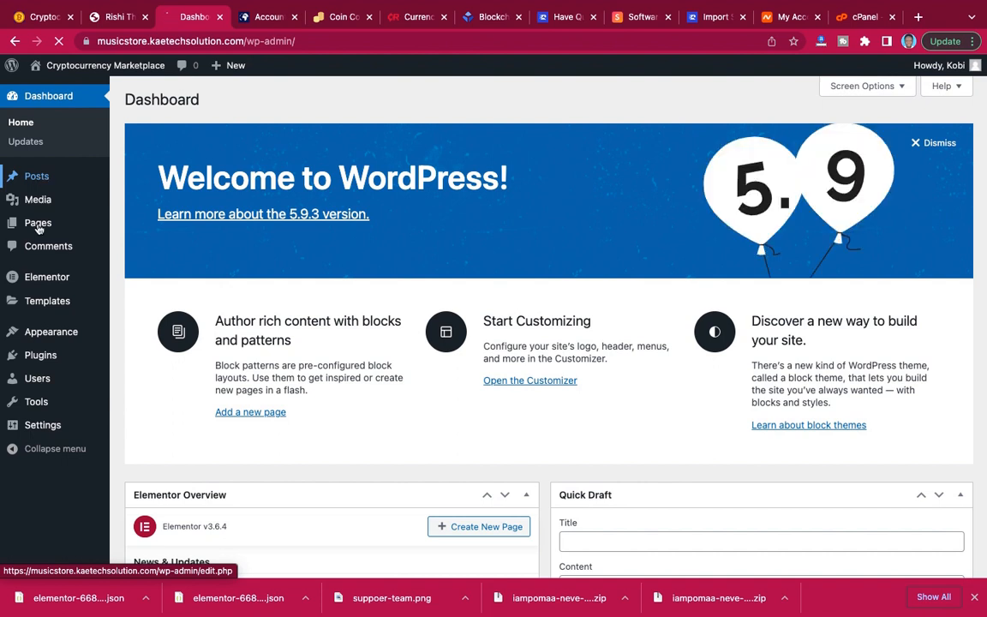
{"action": "mouse_move", "coordinate": [65, 205]}
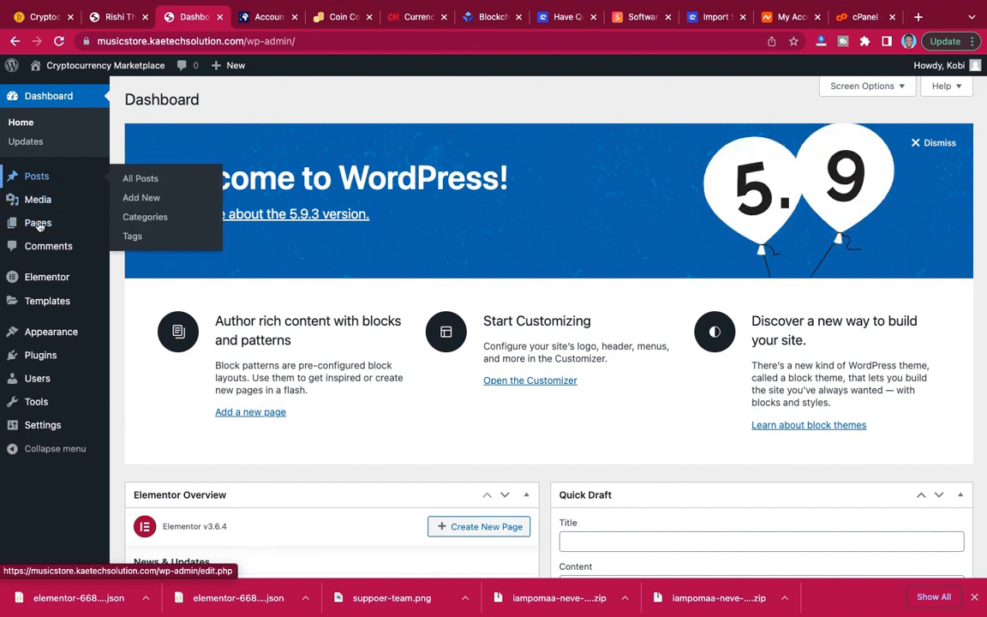
{"action": "mouse_move", "coordinate": [38, 225]}
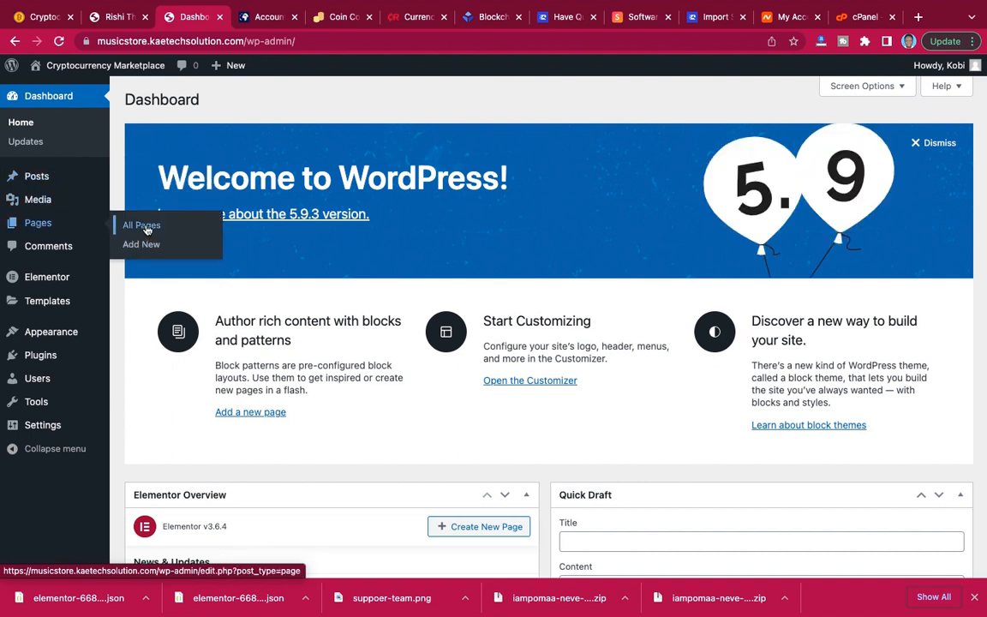
{"action": "left_click", "coordinate": [144, 228]}
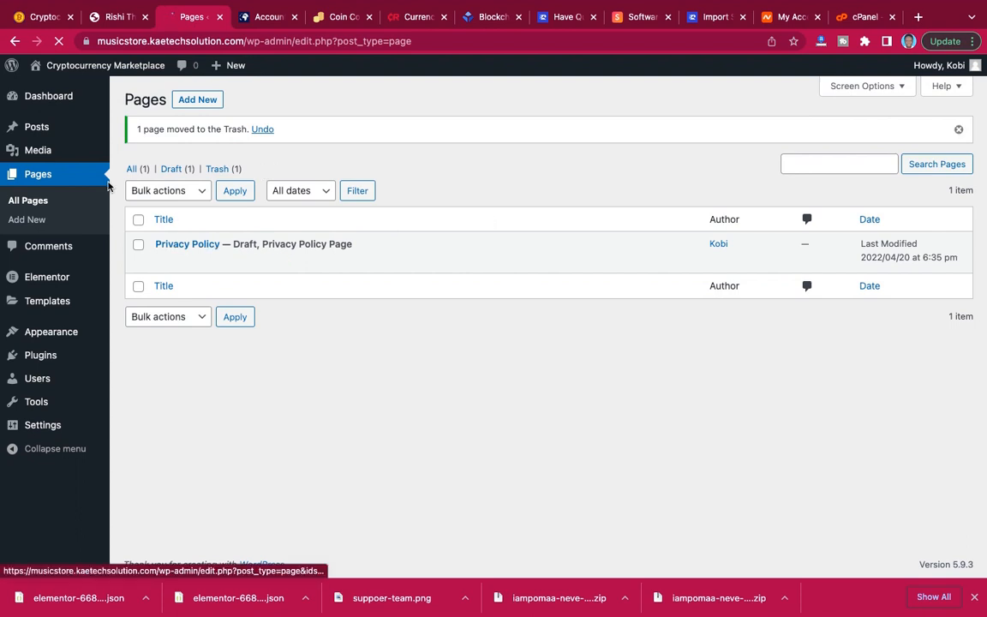
{"action": "left_click", "coordinate": [49, 96]}
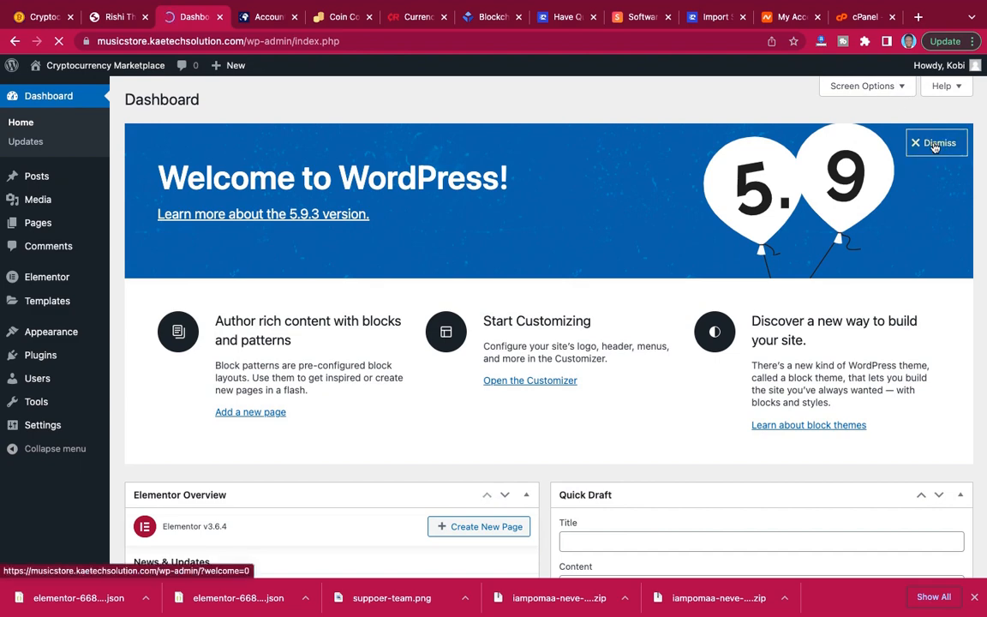
Dismiss the WordPress welcome banner and hide every dashboard widget, from Elementor Overview to WordPress Events and News.
{"action": "left_click", "coordinate": [939, 143]}
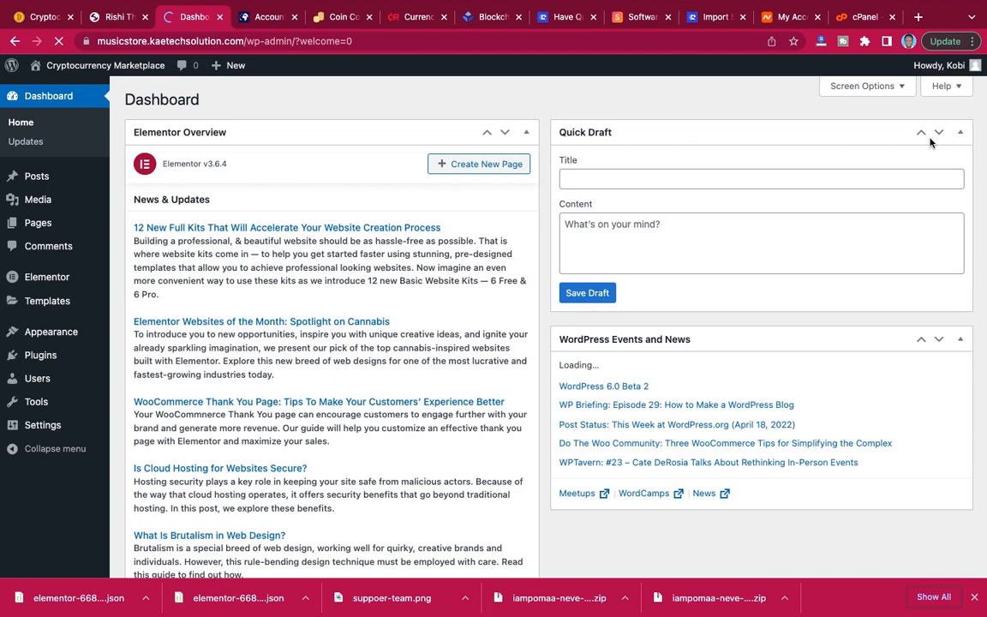
{"action": "left_click", "coordinate": [857, 87]}
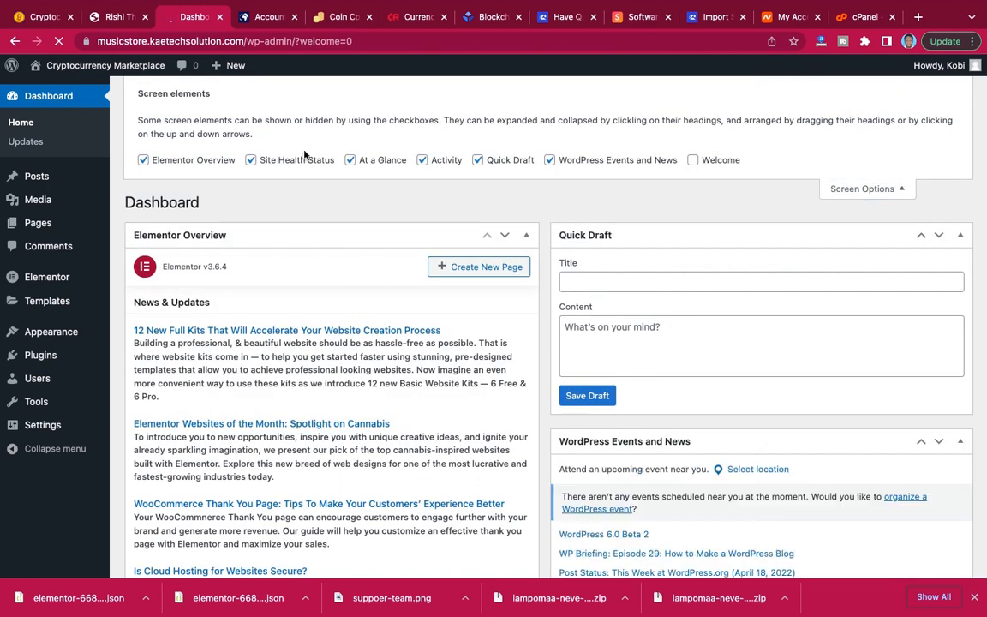
{"action": "left_click", "coordinate": [144, 159]}
{"action": "left_click", "coordinate": [251, 160]}
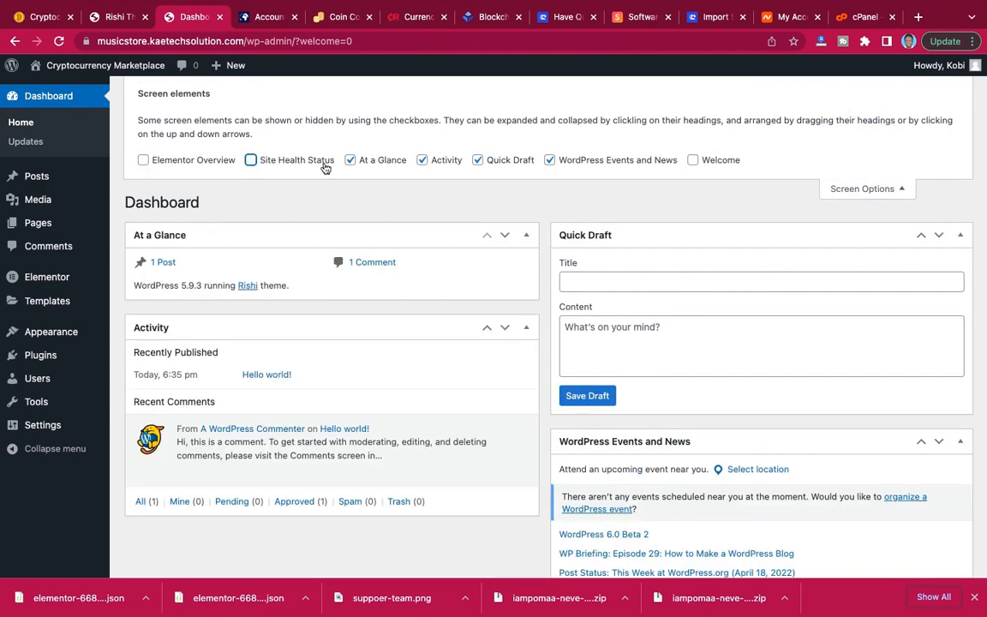
{"action": "left_click", "coordinate": [350, 159]}
{"action": "left_click", "coordinate": [422, 160]}
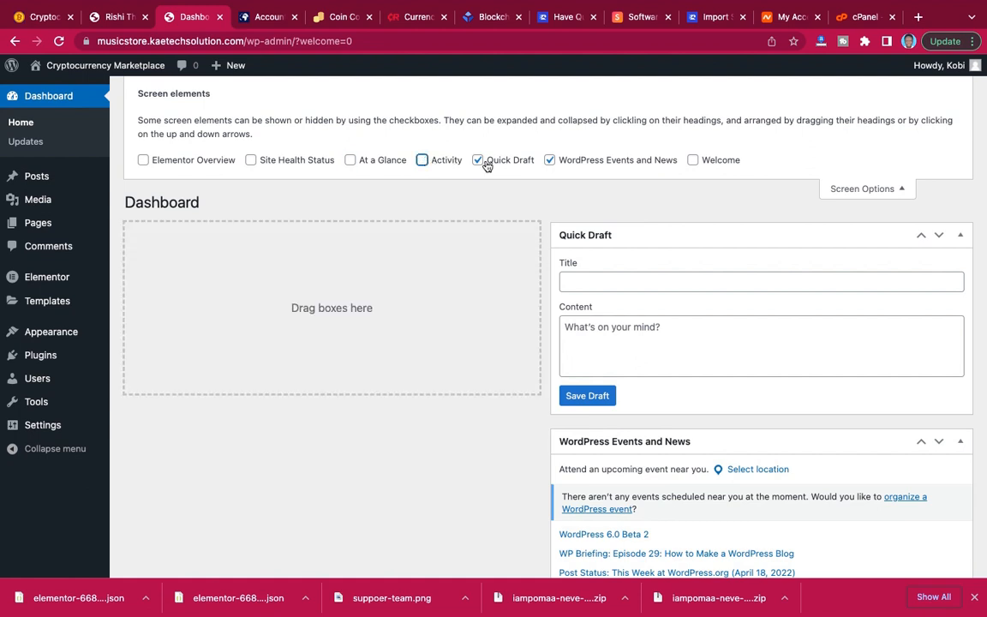
{"action": "left_click", "coordinate": [479, 161]}
{"action": "left_click", "coordinate": [550, 161]}
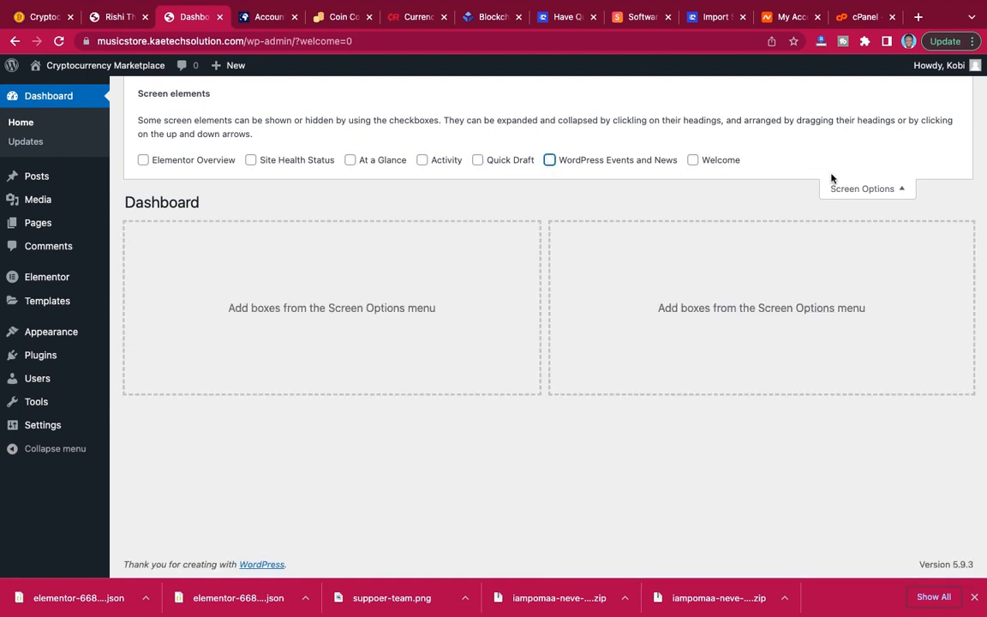
{"action": "left_click", "coordinate": [851, 192]}
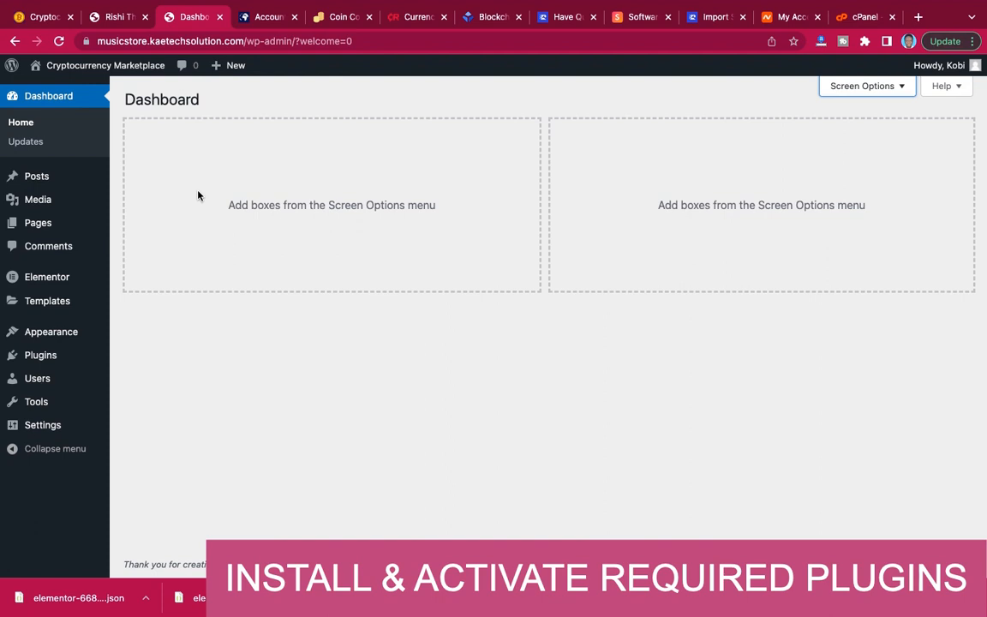
Look over the home page of the finished demo site at blog.kaetechdigital.com, including its coin price table.
{"action": "left_click", "coordinate": [30, 17]}
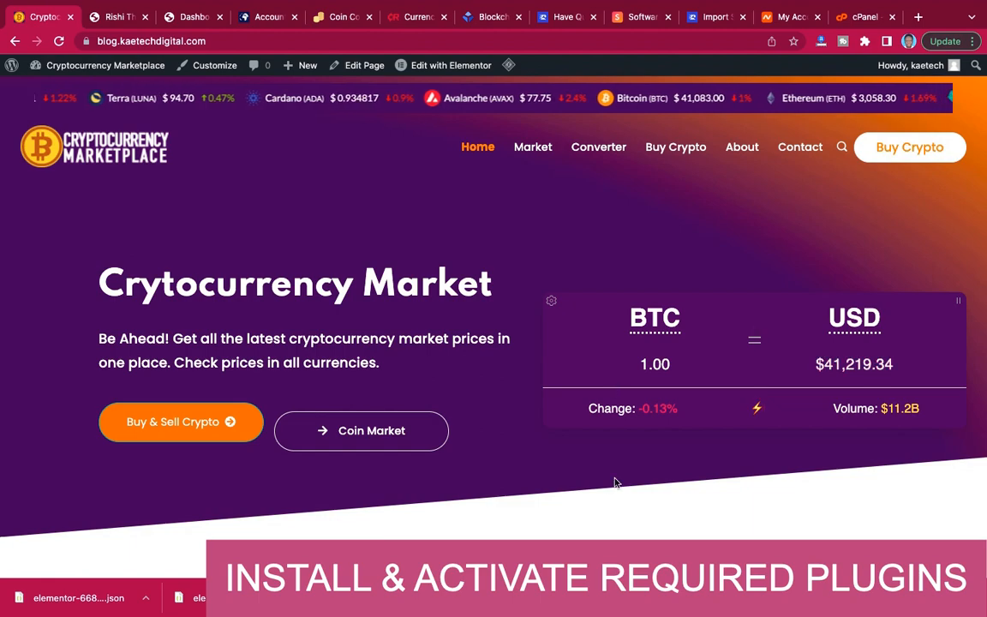
{"action": "scroll", "coordinate": [617, 481], "scroll_direction": "down", "scroll_amount": 3}
{"action": "scroll", "coordinate": [617, 490], "scroll_direction": "down", "scroll_amount": 4}
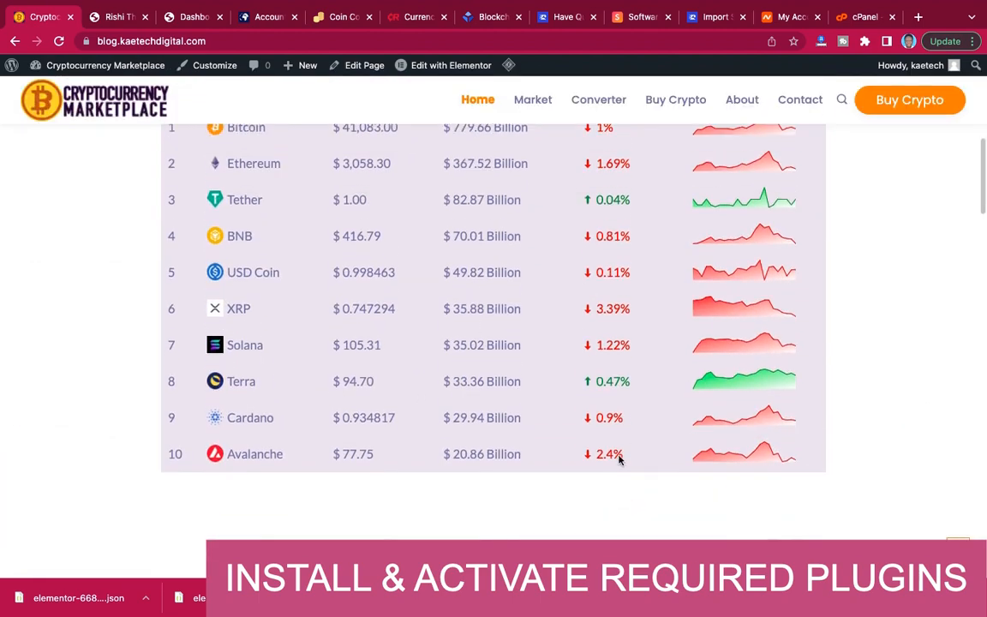
{"action": "scroll", "coordinate": [619, 456], "scroll_direction": "down", "scroll_amount": 6}
{"action": "scroll", "coordinate": [620, 462], "scroll_direction": "up", "scroll_amount": 12}
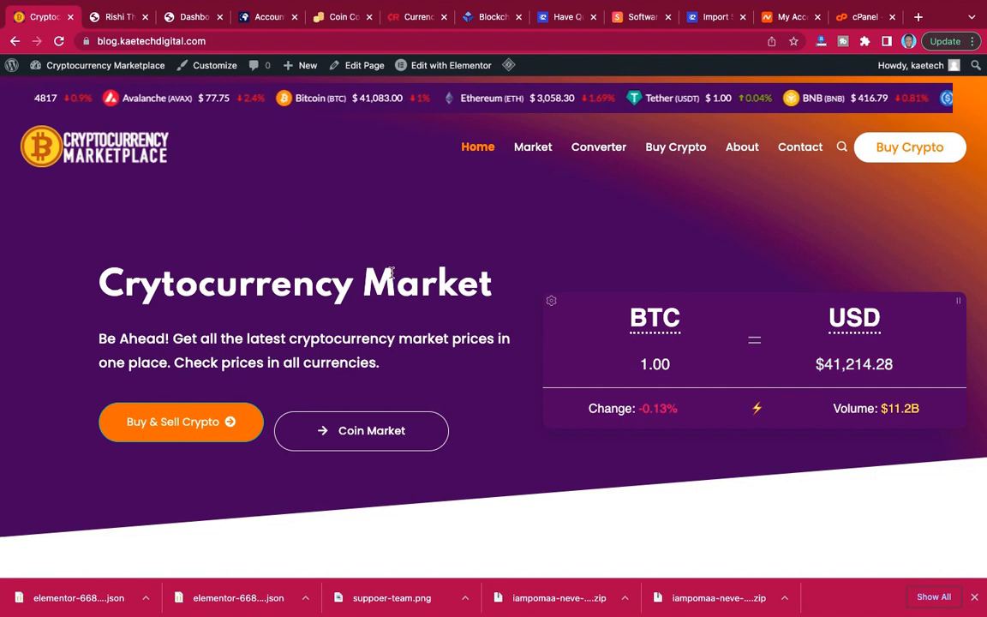
Place the dashboard's browser tab directly after the demo site's and close the Have Questions, Software, Import, My Account and cPanel tabs.
{"action": "left_click", "coordinate": [188, 17]}
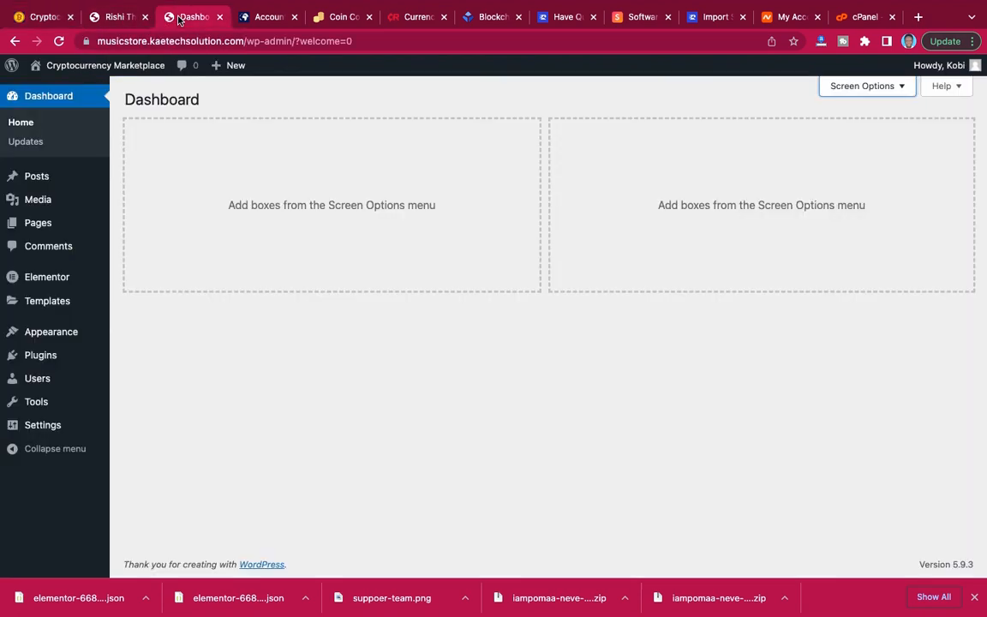
{"action": "left_click_drag", "start_coordinate": [182, 22], "coordinate": [114, 23]}
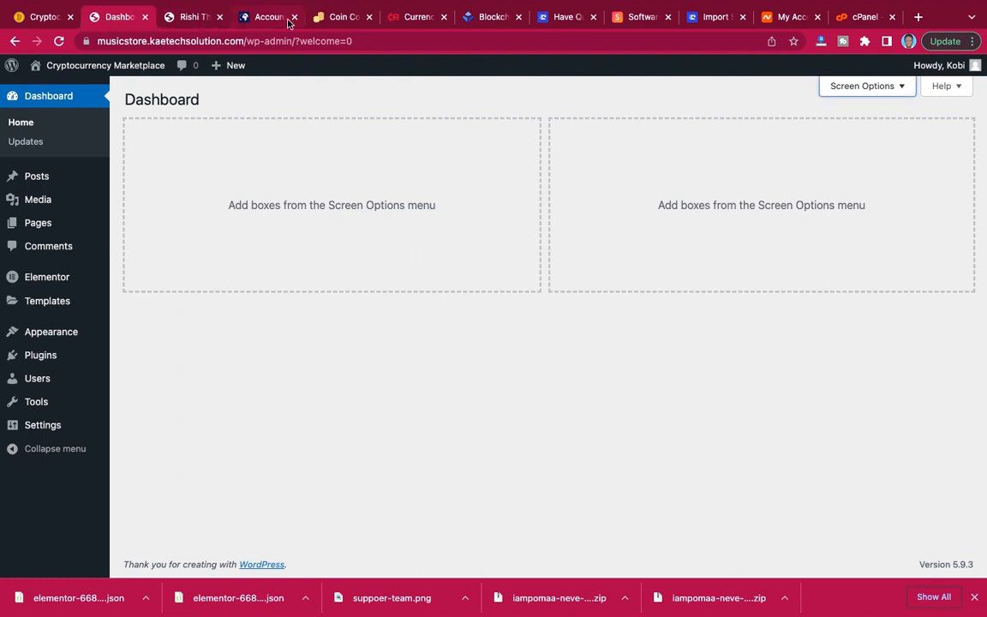
{"action": "left_click", "coordinate": [592, 17]}
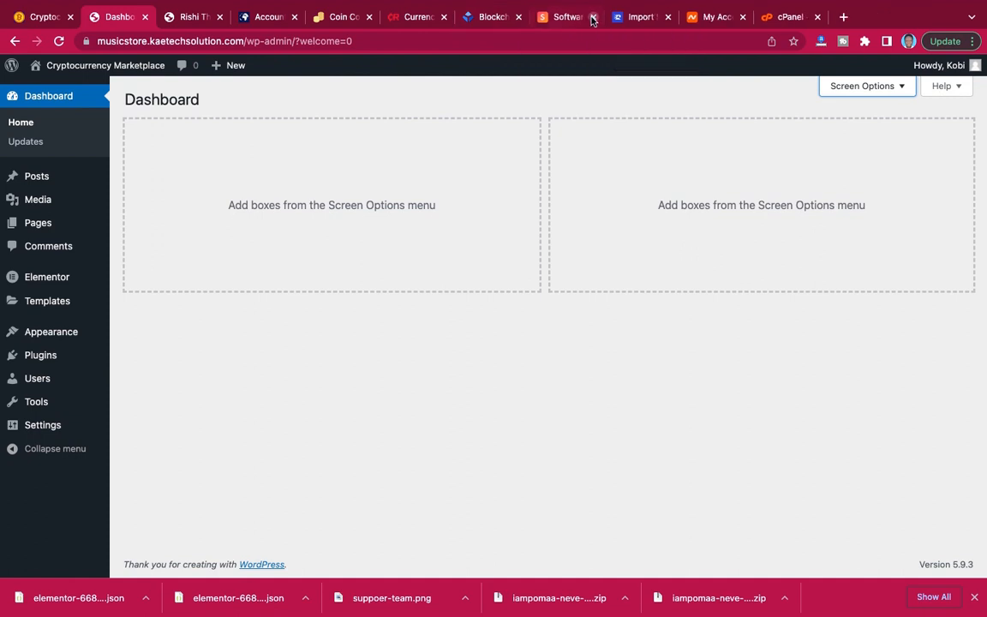
{"action": "left_click", "coordinate": [593, 17]}
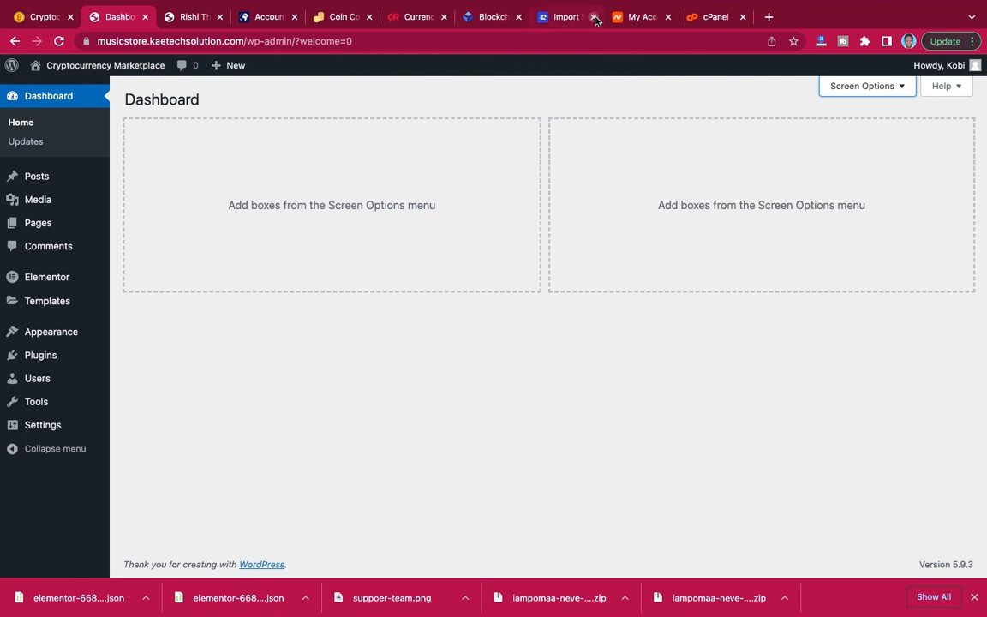
{"action": "left_click", "coordinate": [593, 17]}
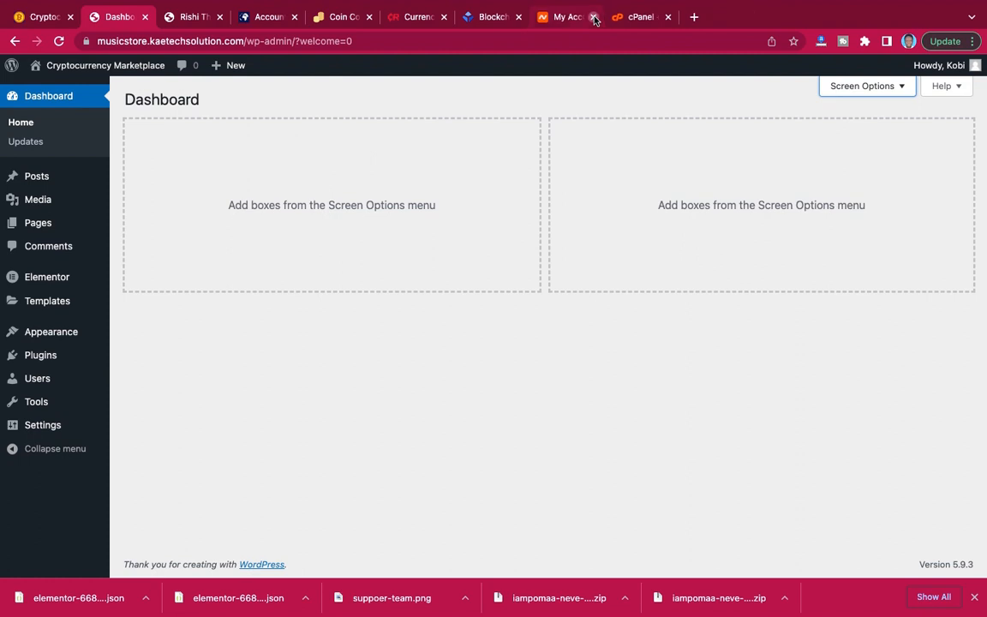
{"action": "left_click", "coordinate": [593, 17]}
{"action": "left_click", "coordinate": [593, 17]}
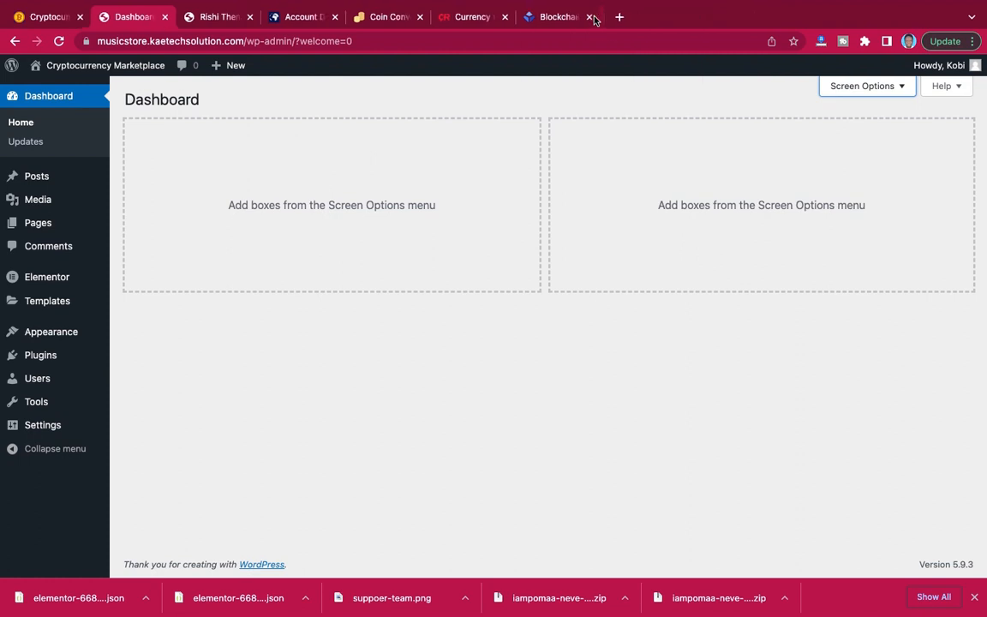
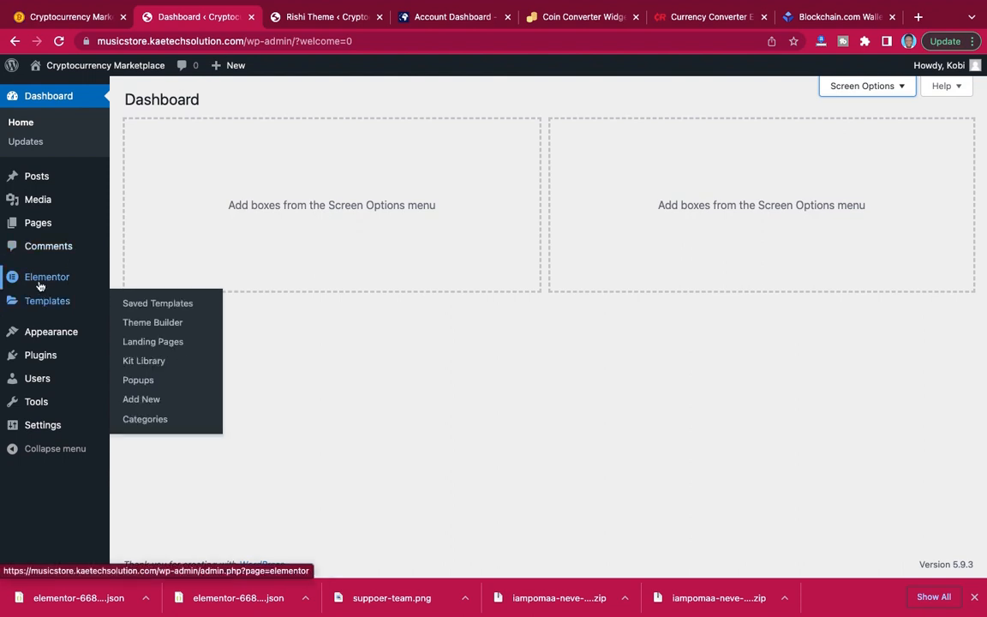
Open the page for adding new plugins and search the plugin directory for "elementor".
{"action": "mouse_move", "coordinate": [47, 281]}
{"action": "mouse_move", "coordinate": [58, 300]}
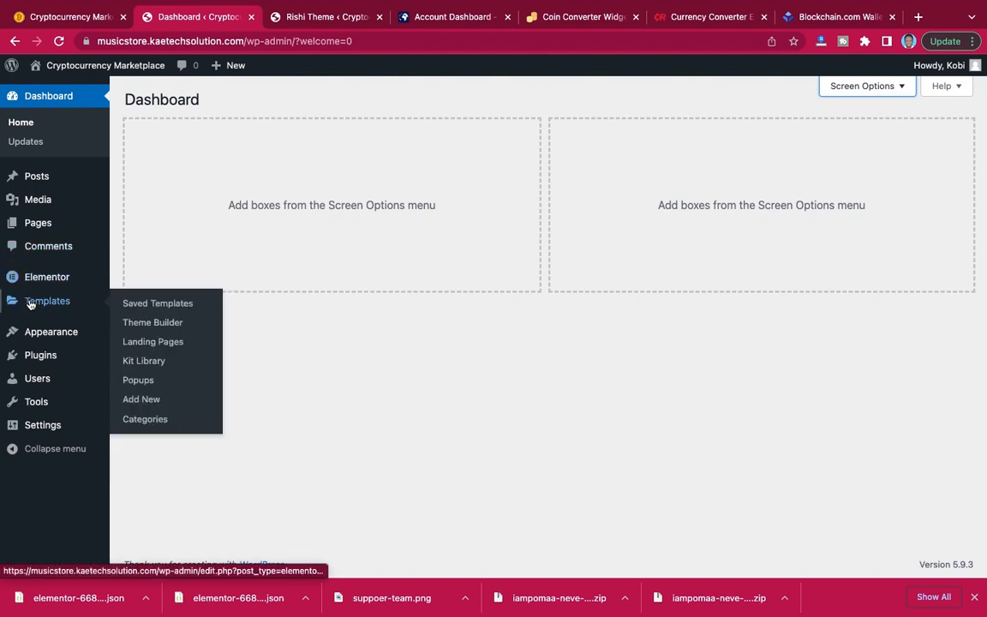
{"action": "mouse_move", "coordinate": [35, 363]}
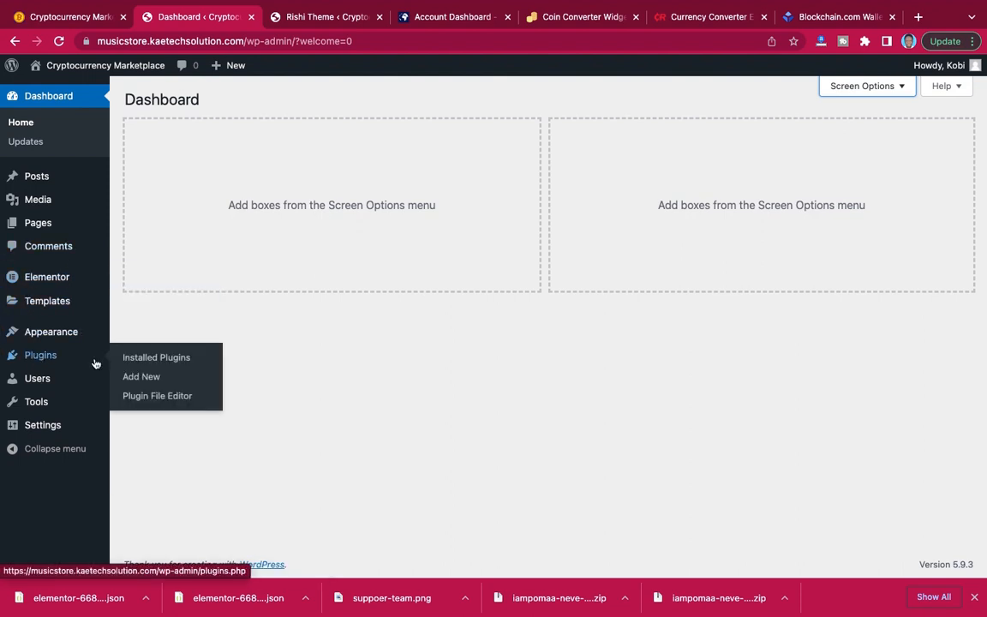
{"action": "left_click", "coordinate": [137, 378]}
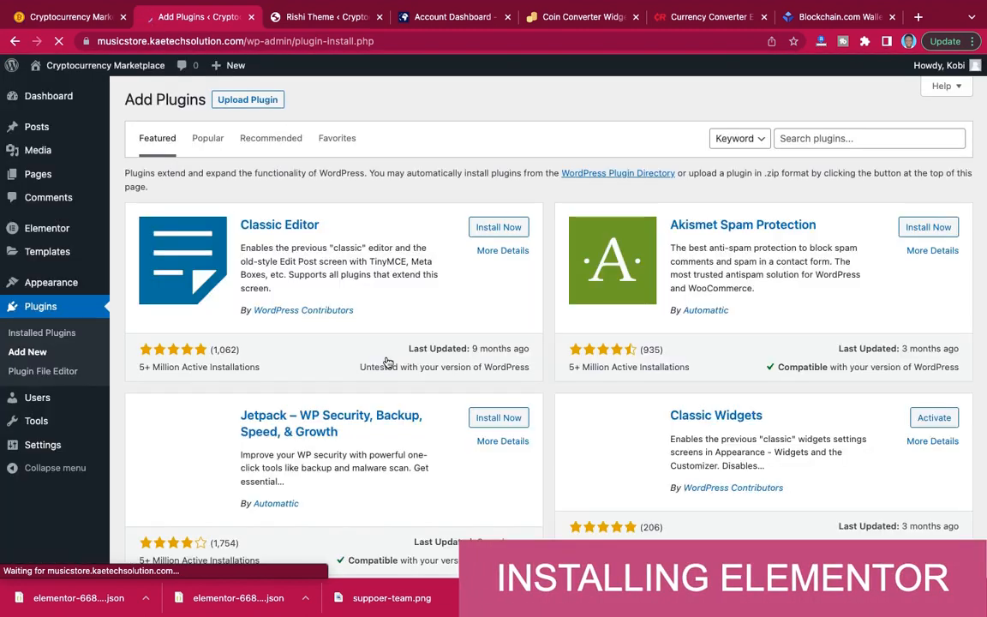
{"action": "left_click", "coordinate": [823, 133]}
{"action": "type", "text": "elementor"}
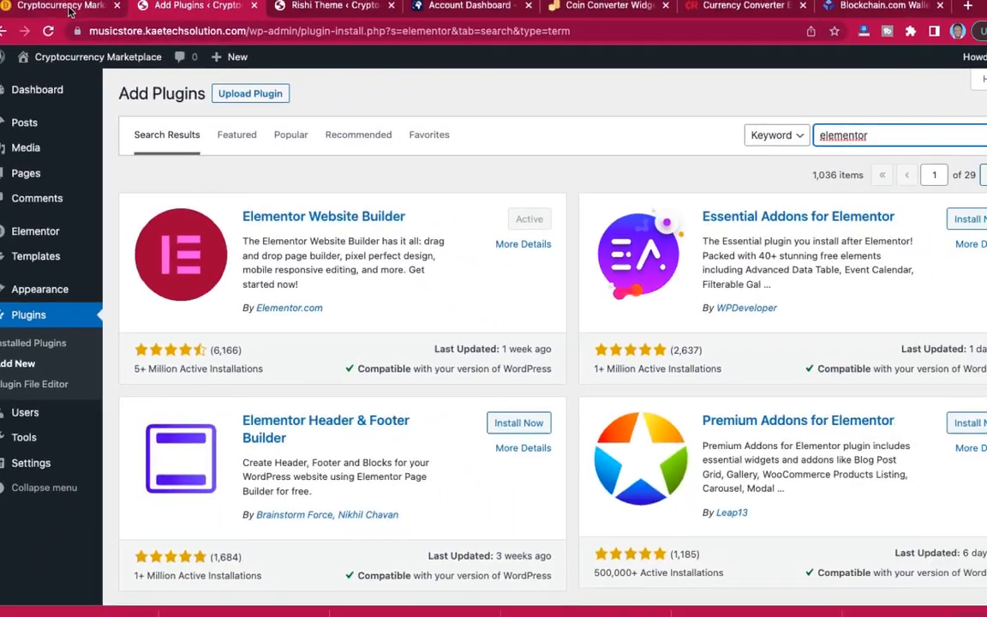
Look over the finished demo site's home page down to its Cryptocurrency Converter section and return to the Add Plugins page.
{"action": "left_click", "coordinate": [70, 14]}
{"action": "scroll", "coordinate": [556, 229], "scroll_direction": "down", "scroll_amount": 1}
{"action": "scroll", "coordinate": [556, 230], "scroll_direction": "down", "scroll_amount": 10}
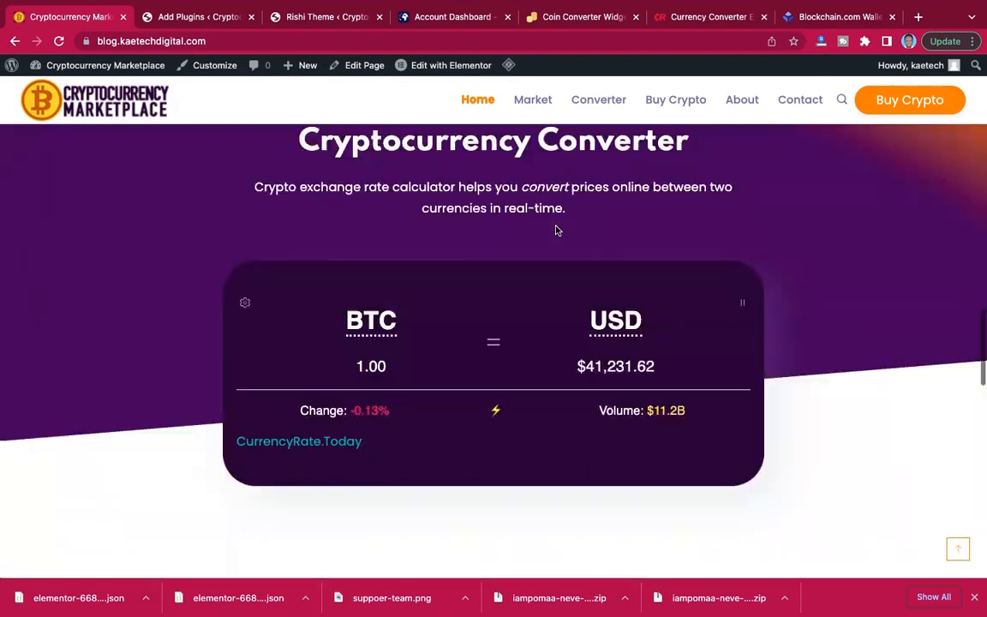
{"action": "scroll", "coordinate": [556, 230], "scroll_direction": "up", "scroll_amount": 10}
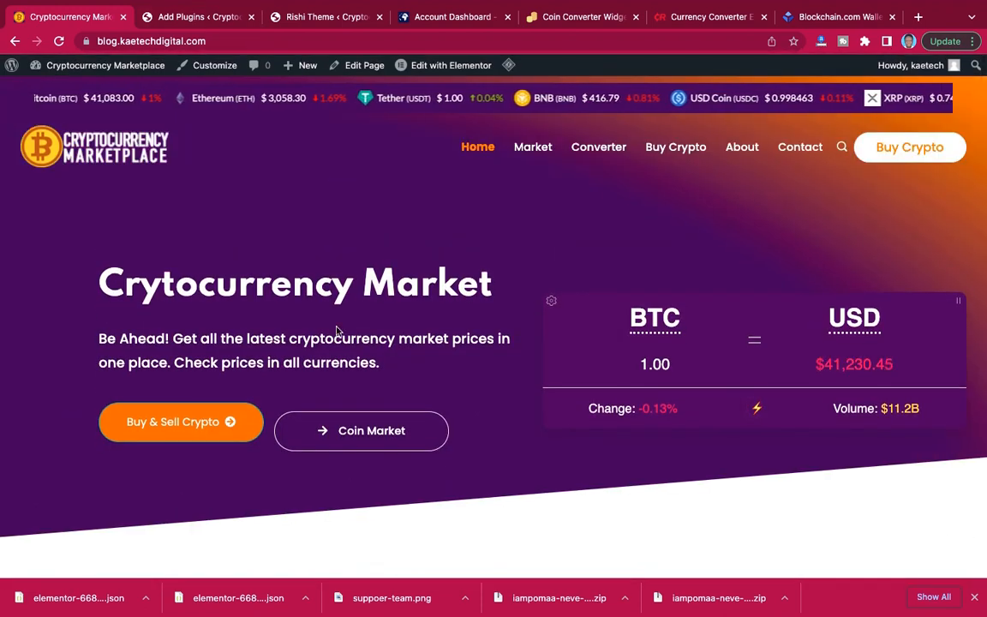
{"action": "left_click", "coordinate": [199, 18]}
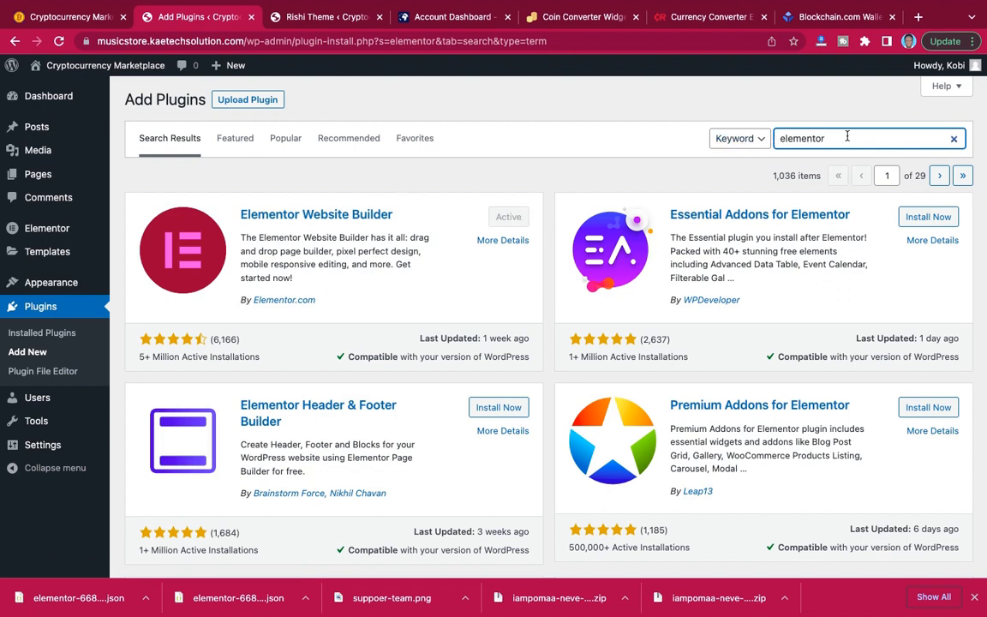
Clear the "elementor" term from the plugin search and close the browser's downloads bar.
{"action": "left_click_drag", "start_coordinate": [840, 139], "coordinate": [775, 139]}
{"action": "key", "text": "BackSpace"}
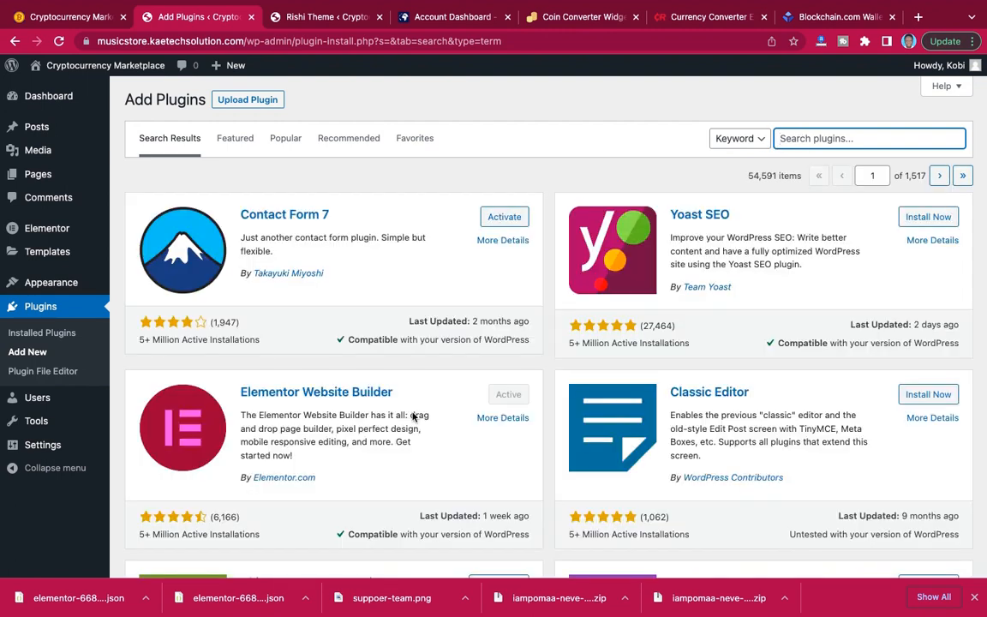
{"action": "left_click", "coordinate": [975, 597]}
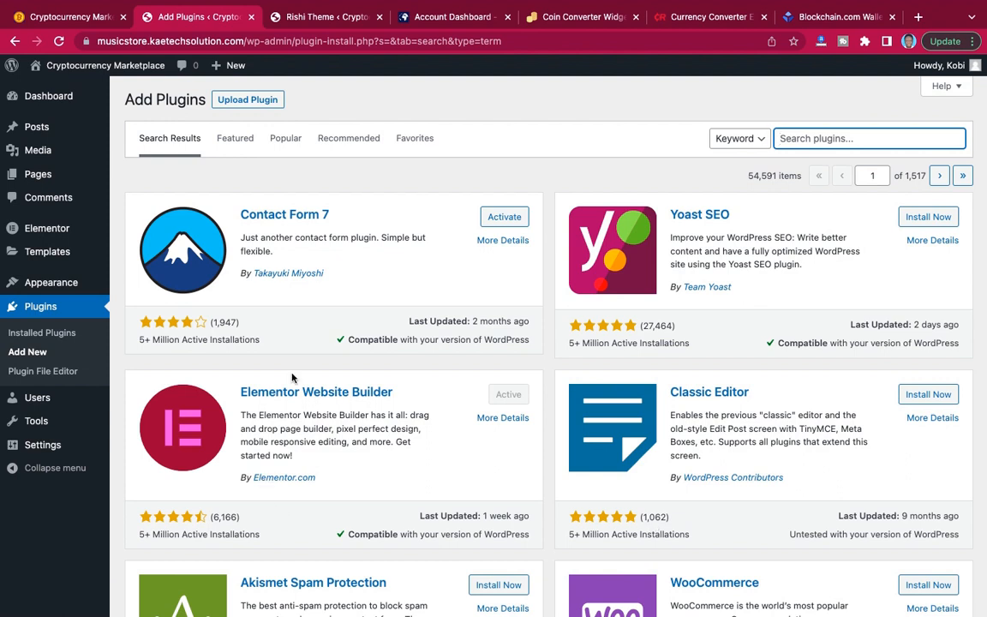
Switch to Notes, move its window aside and review the plugins to install in the "Crypto website" note.
{"action": "key", "text": "ctrl+Left"}
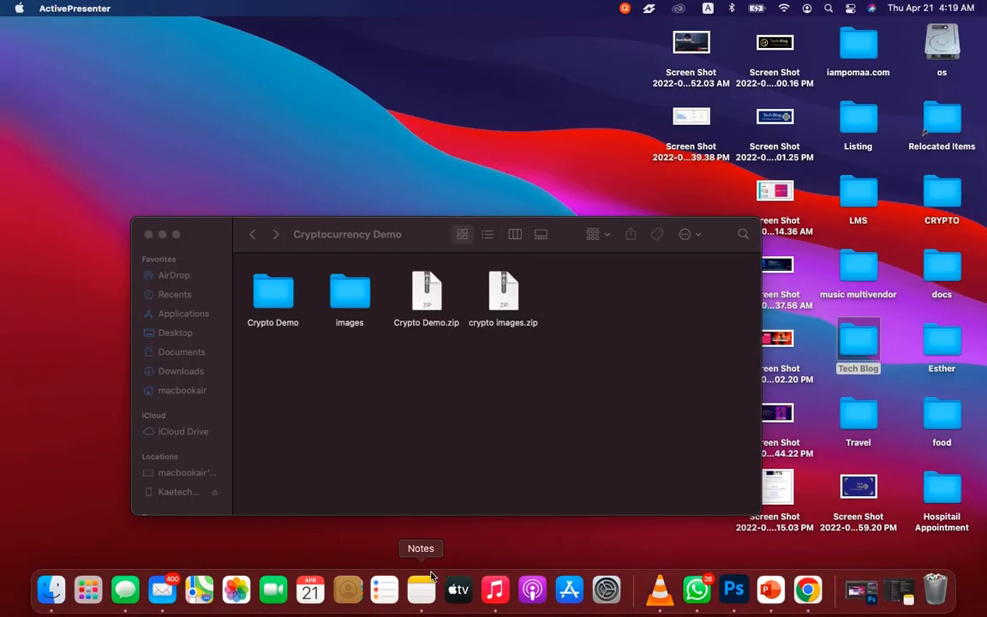
{"action": "left_click", "coordinate": [420, 591]}
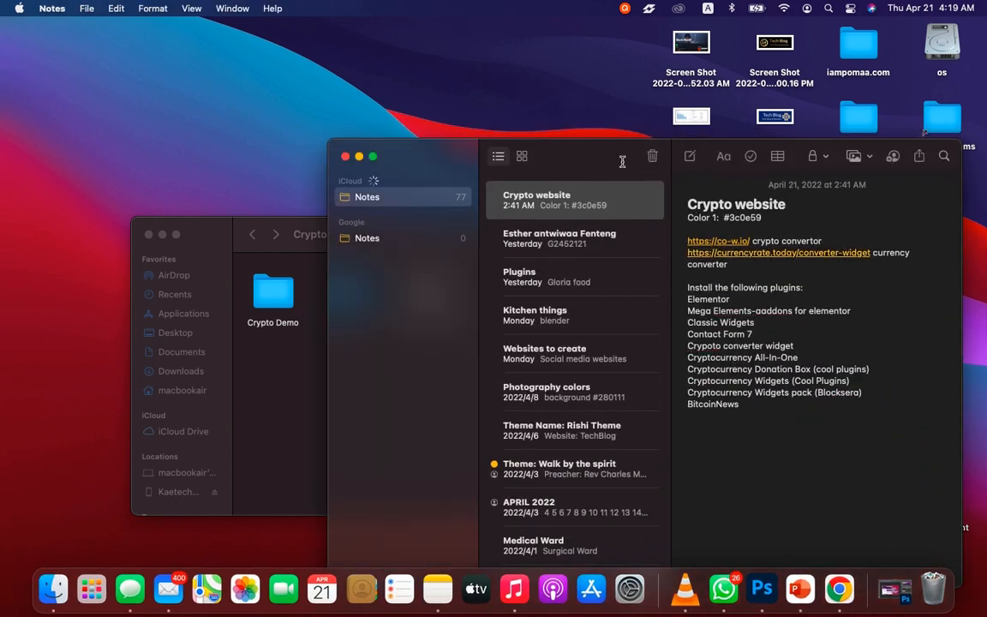
{"action": "left_click_drag", "start_coordinate": [561, 145], "coordinate": [1, 96]}
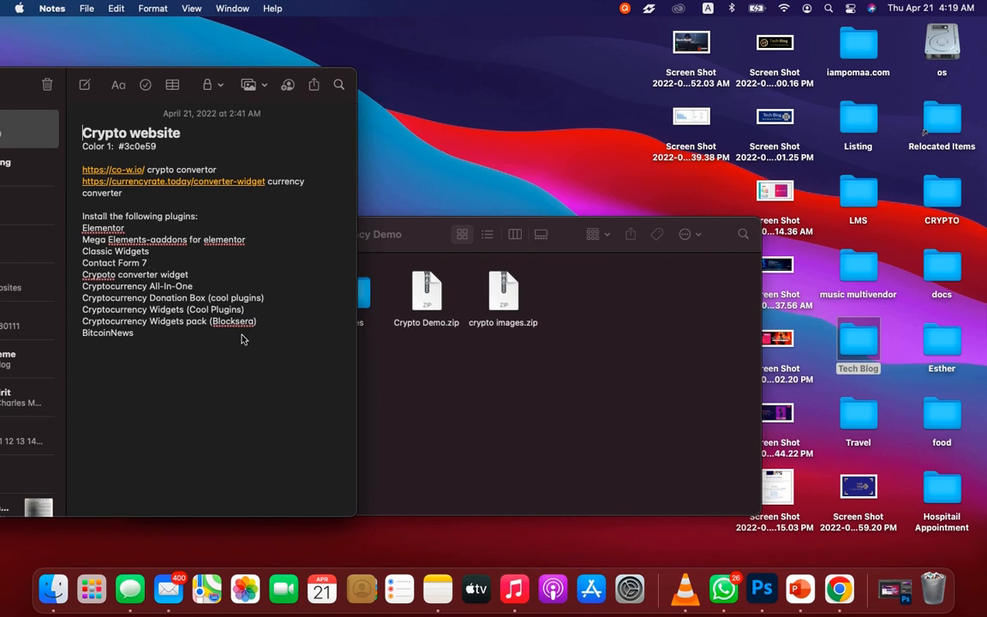
{"action": "left_click_drag", "start_coordinate": [263, 324], "coordinate": [89, 228]}
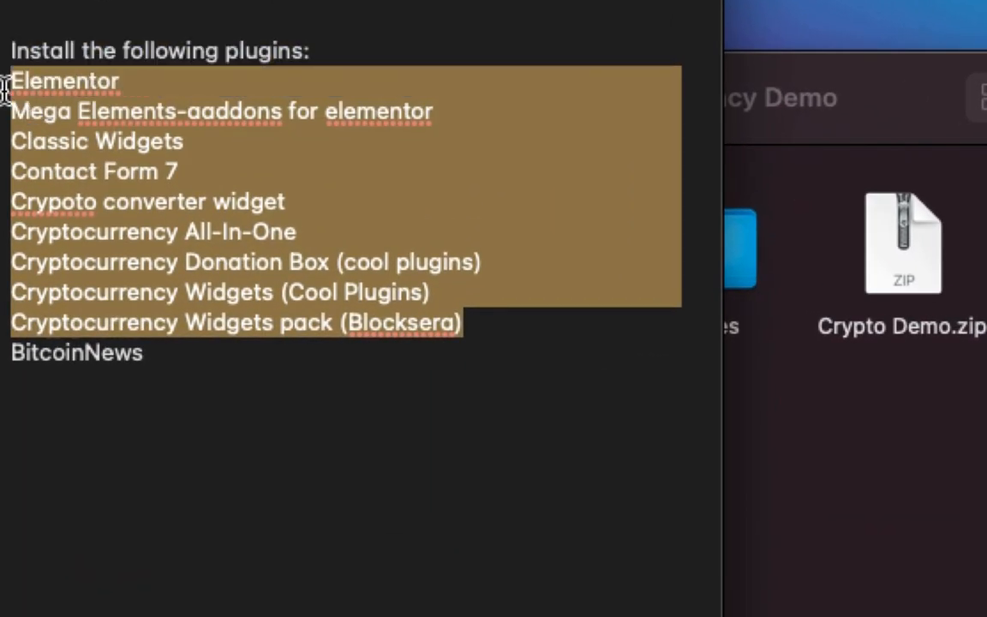
{"action": "left_click", "coordinate": [315, 410]}
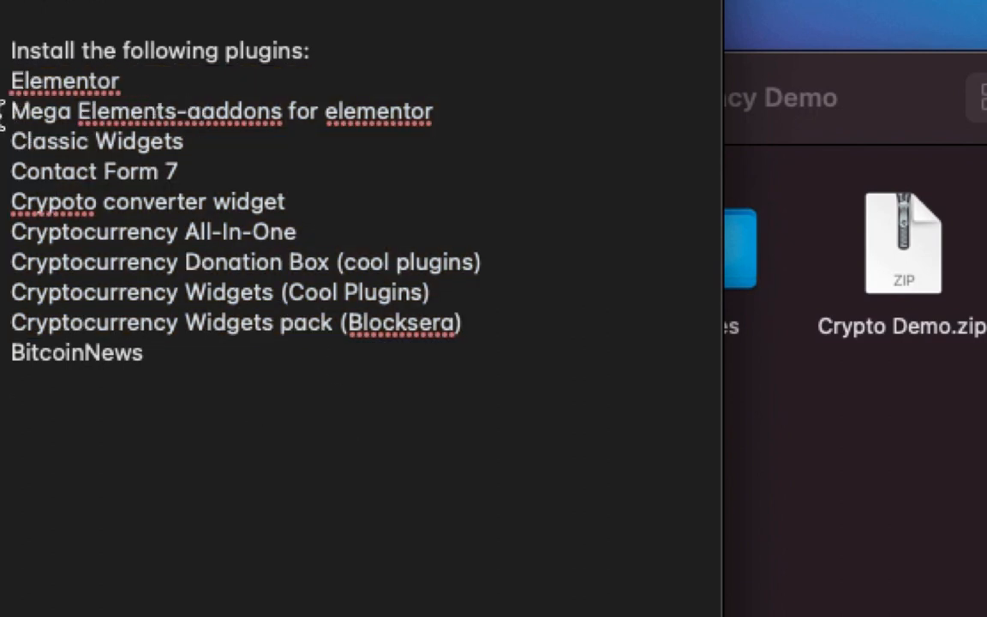
Copy the Mega Elements line from the note and search the plugin directory in the browser for "Mega Elements".
{"action": "left_click_drag", "start_coordinate": [8, 112], "coordinate": [440, 111]}
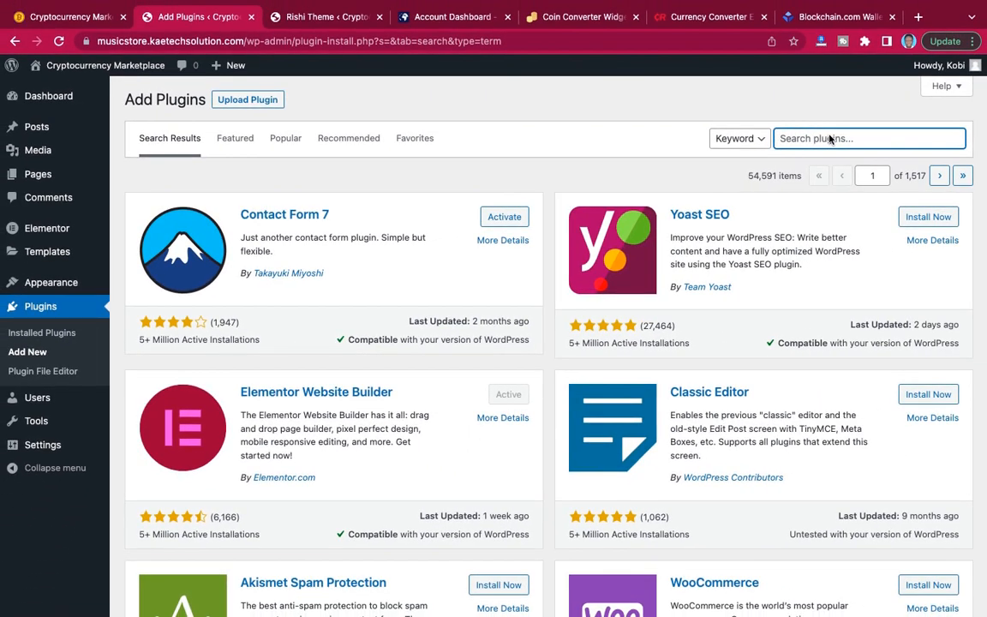
{"action": "type", "text": "Mega Elements-aaddons for elementor"}
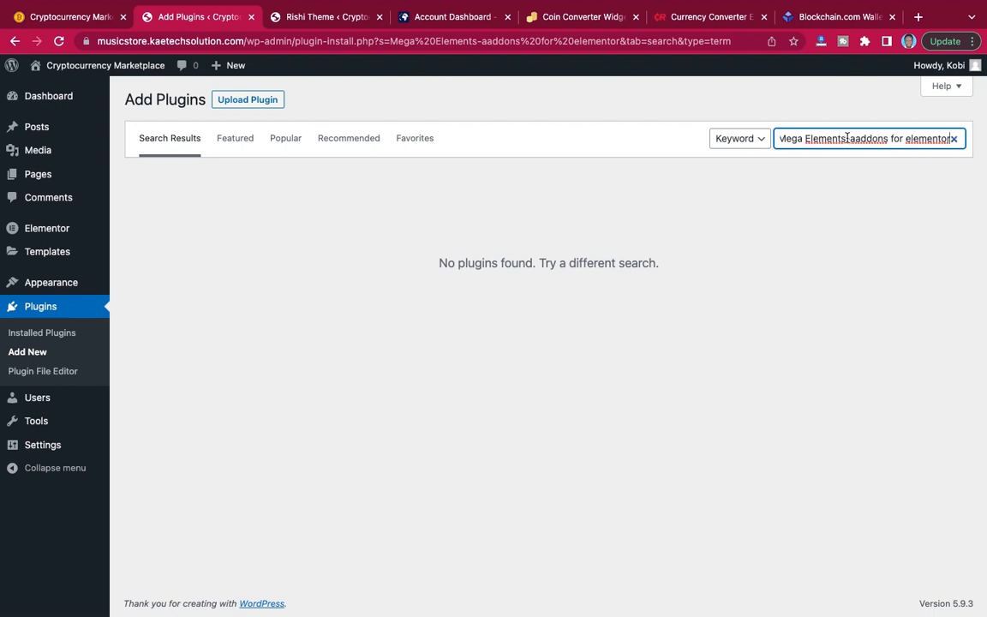
{"action": "left_click_drag", "start_coordinate": [847, 138], "coordinate": [973, 143]}
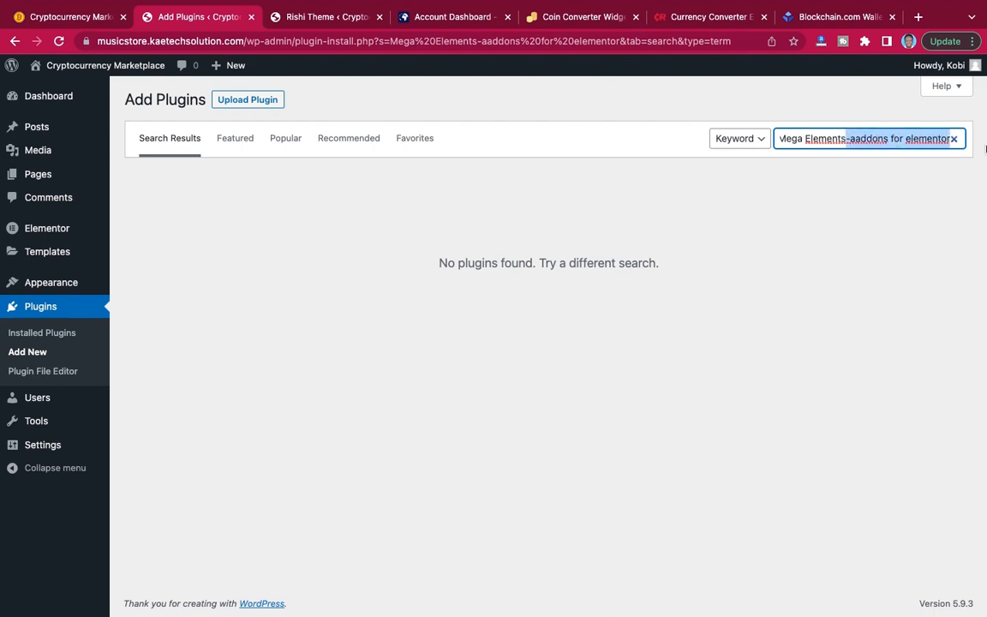
{"action": "key", "text": "BackSpace"}
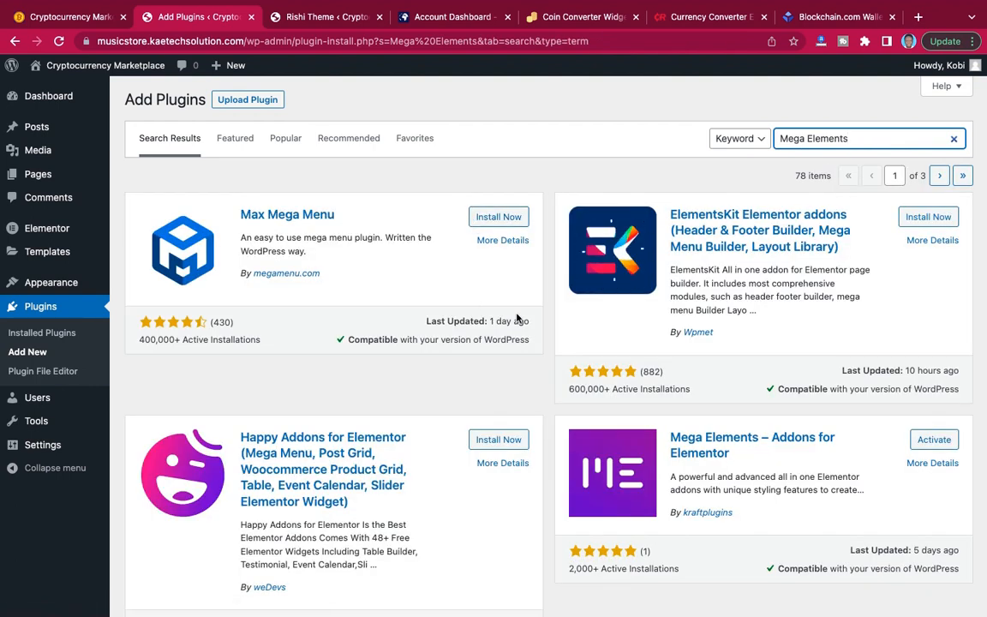
{"action": "scroll", "coordinate": [534, 319], "scroll_direction": "down", "scroll_amount": 3}
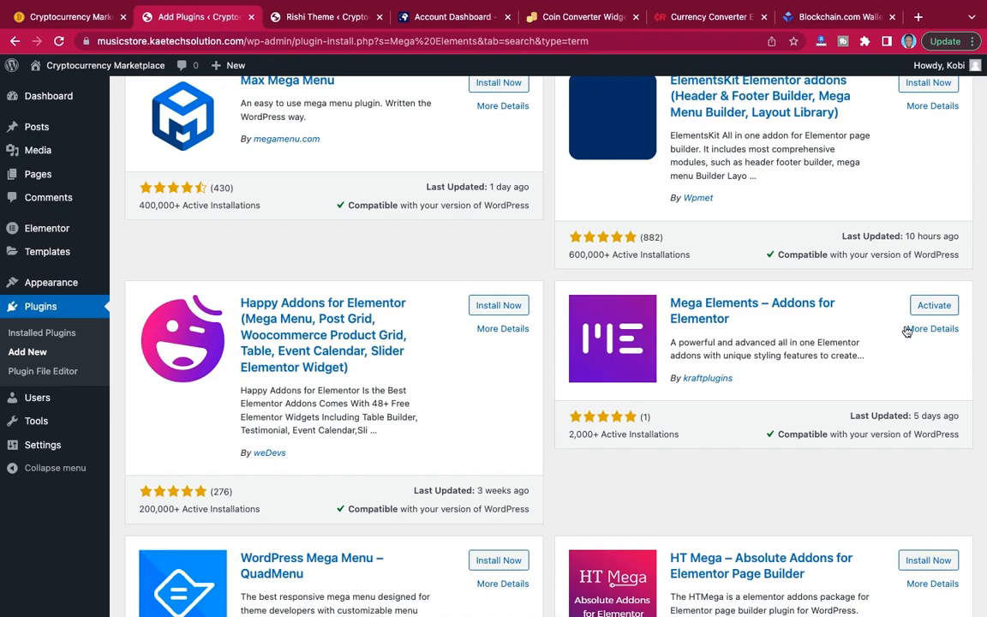
{"action": "scroll", "coordinate": [716, 324], "scroll_direction": "up", "scroll_amount": 3}
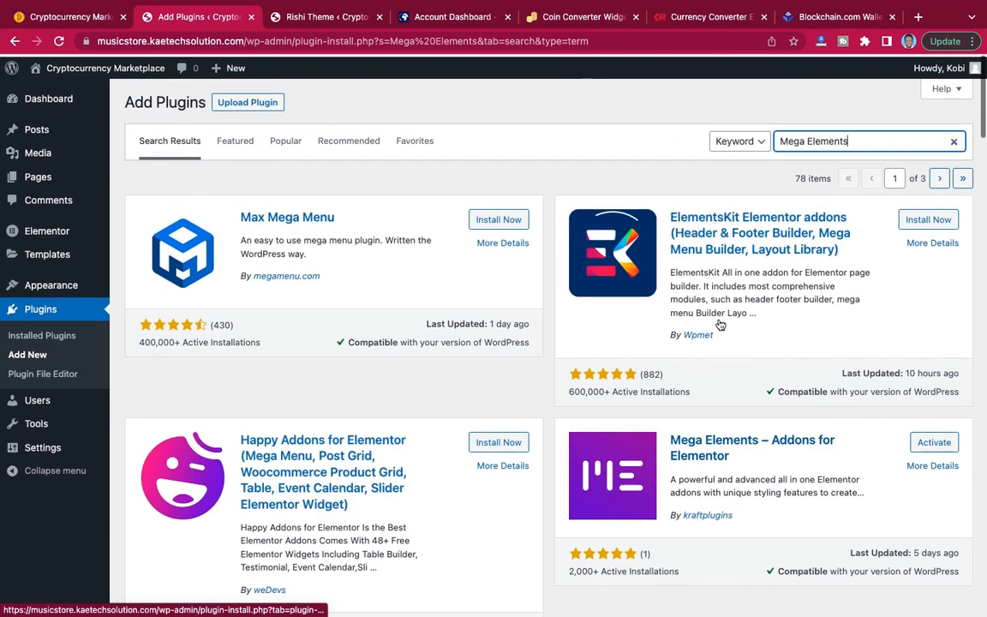
Copy "Classic Widgets" from the note's plugin list and search the plugin directory for it in place of "Mega Elements".
{"action": "key", "text": "ctrl+Left"}
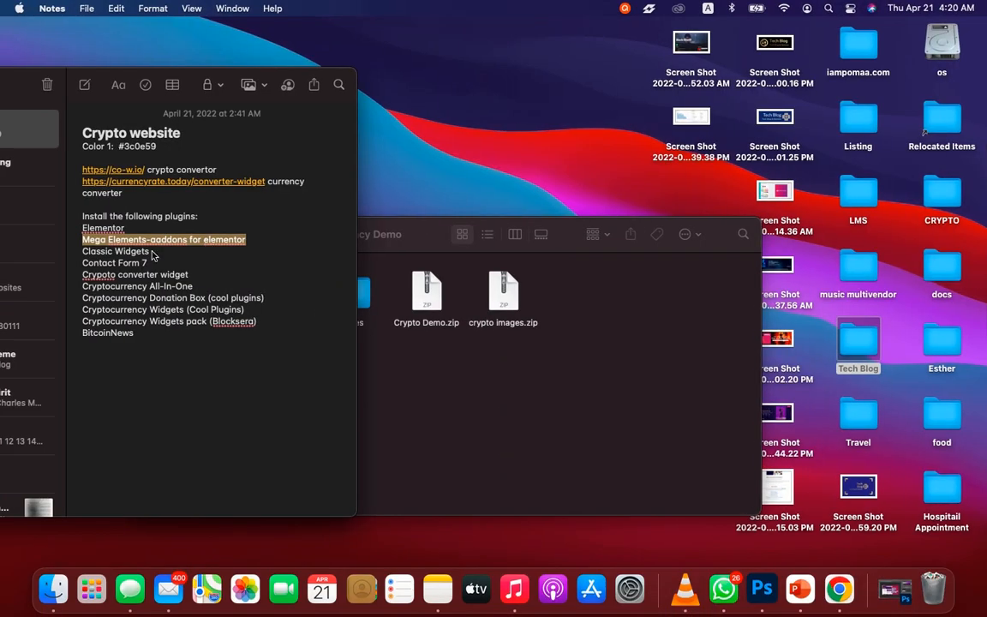
{"action": "left_click", "coordinate": [150, 251]}
{"action": "left_click_drag", "start_coordinate": [147, 251], "coordinate": [85, 251]}
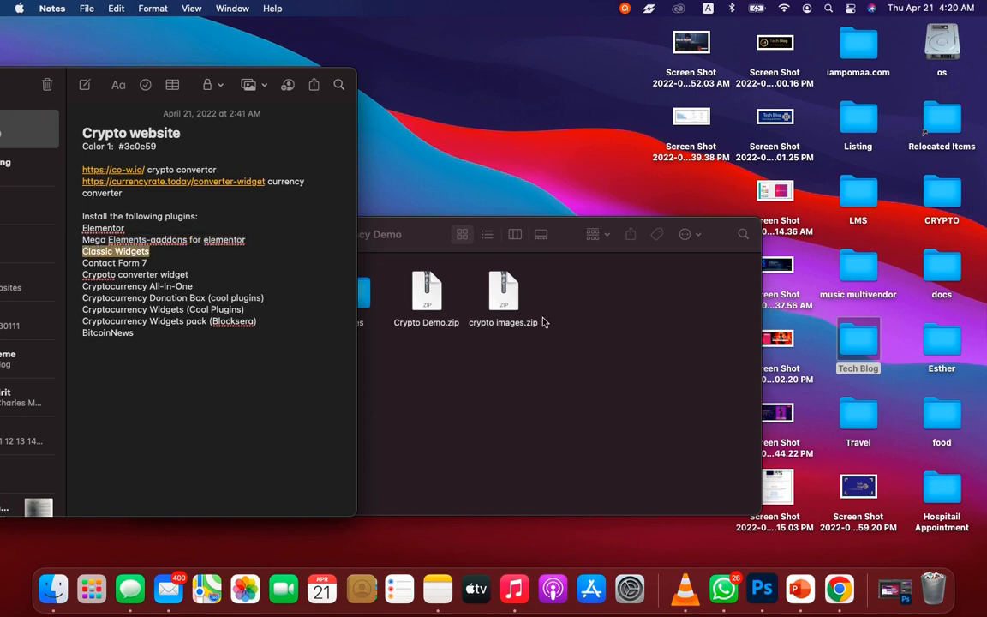
{"action": "key", "text": "ctrl+Right"}
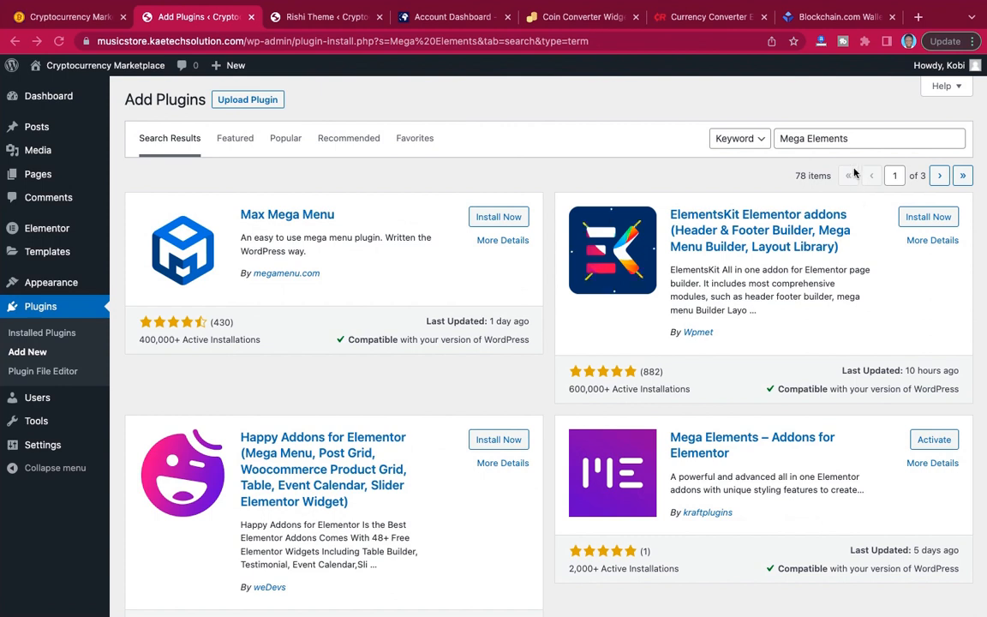
{"action": "left_click", "coordinate": [855, 141]}
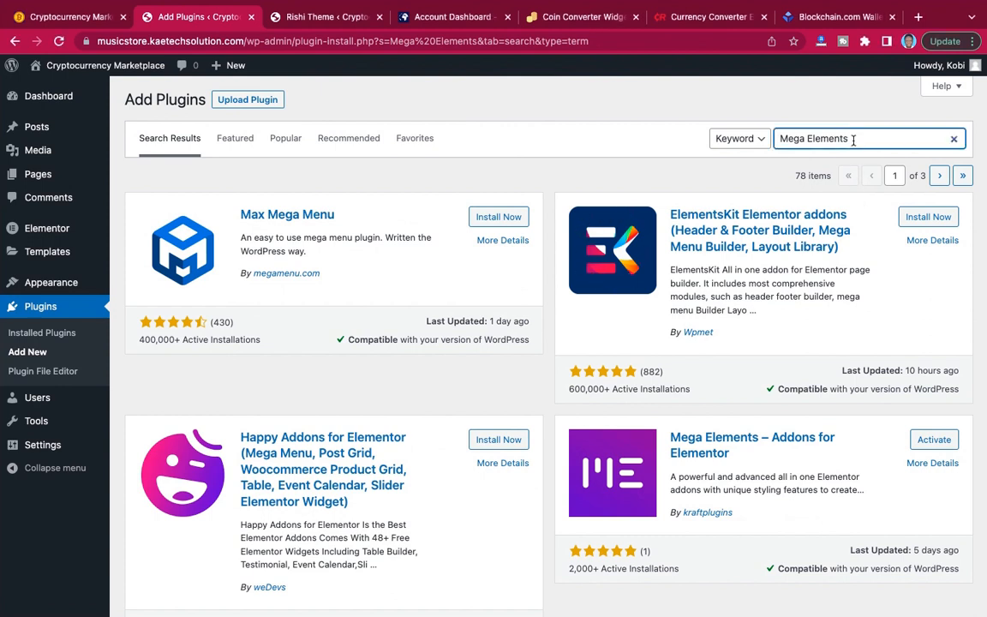
{"action": "left_click_drag", "start_coordinate": [853, 141], "coordinate": [758, 138]}
{"action": "key", "text": "BackSpace"}
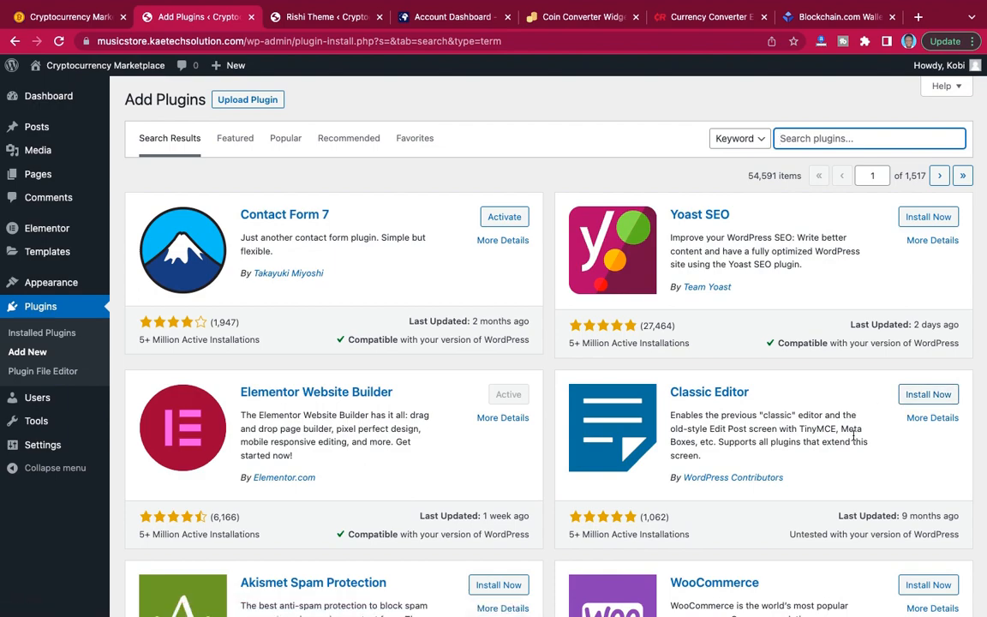
{"action": "scroll", "coordinate": [745, 406], "scroll_direction": "down", "scroll_amount": 8}
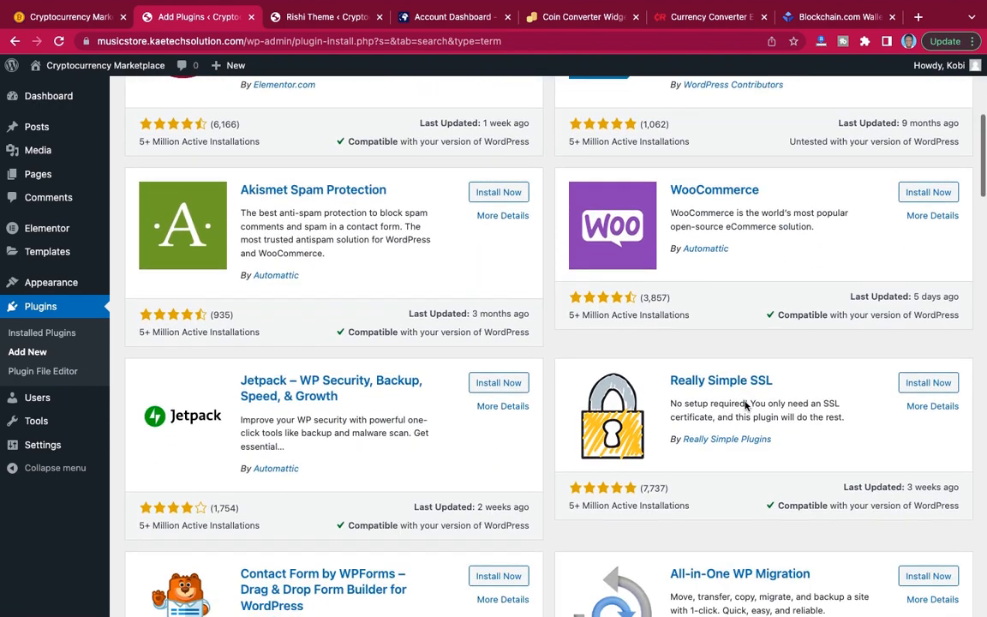
{"action": "scroll", "coordinate": [745, 406], "scroll_direction": "up", "scroll_amount": 8}
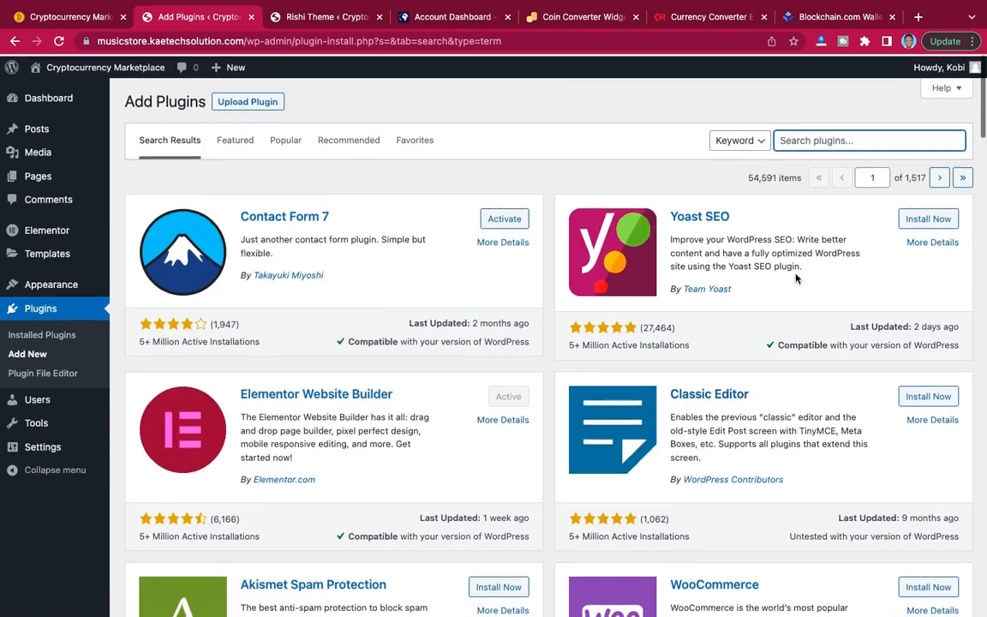
{"action": "left_click", "coordinate": [829, 138]}
{"action": "type", "text": "Classic Widgets"}
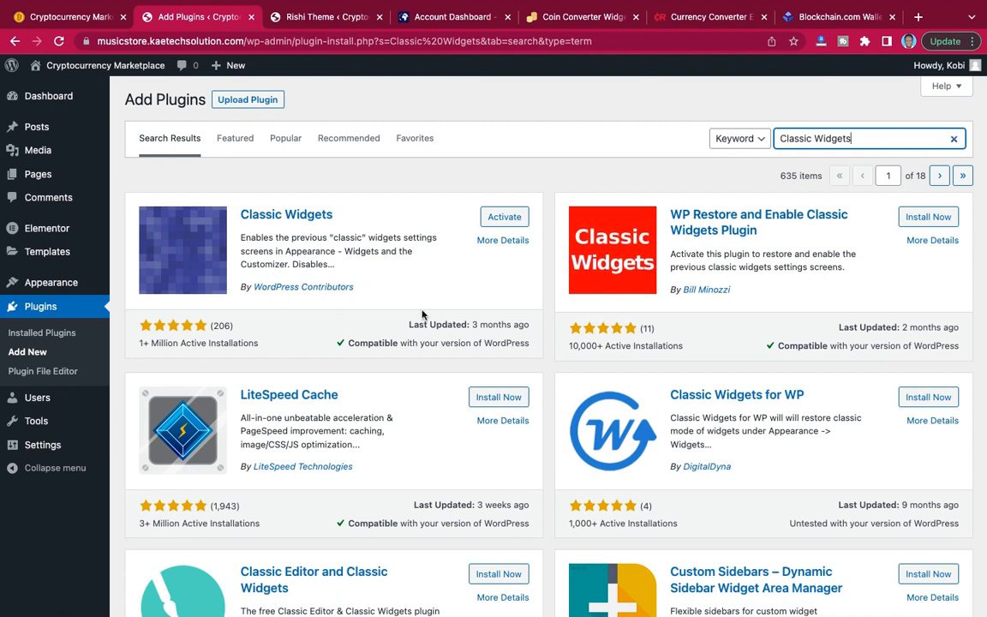
Check the note for the next required plugin and search the plugin directory for "Contact form 7".
{"action": "key", "text": "ctrl+Left"}
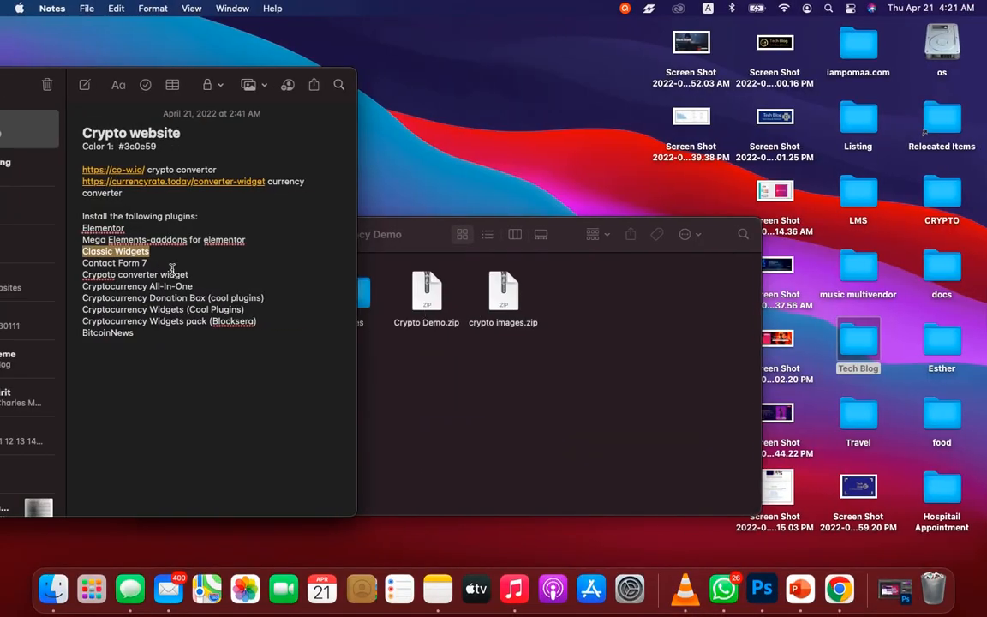
{"action": "key", "text": "ctrl+Right"}
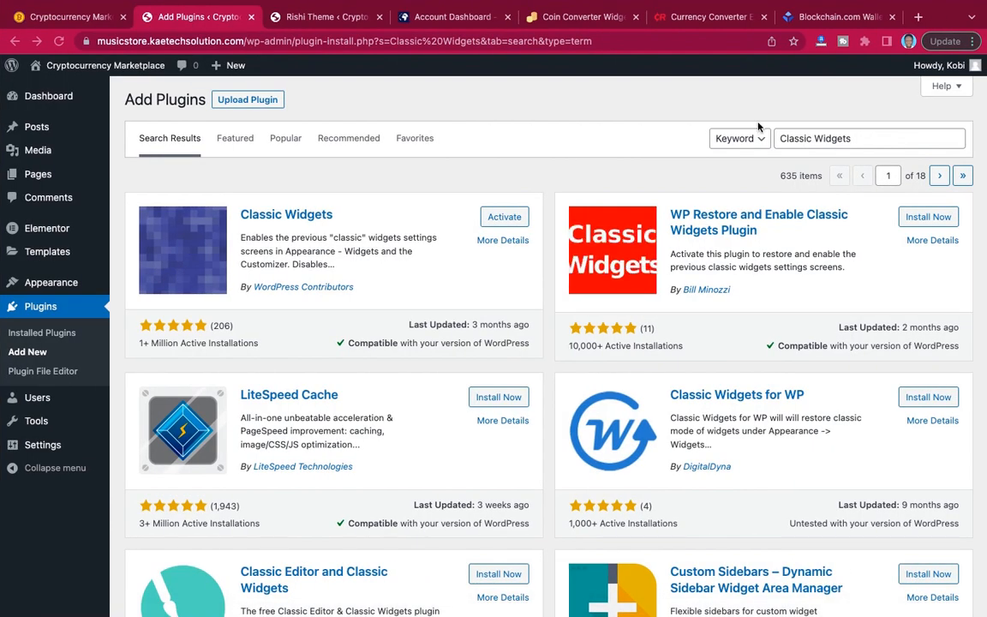
{"action": "left_click_drag", "start_coordinate": [855, 141], "coordinate": [784, 138]}
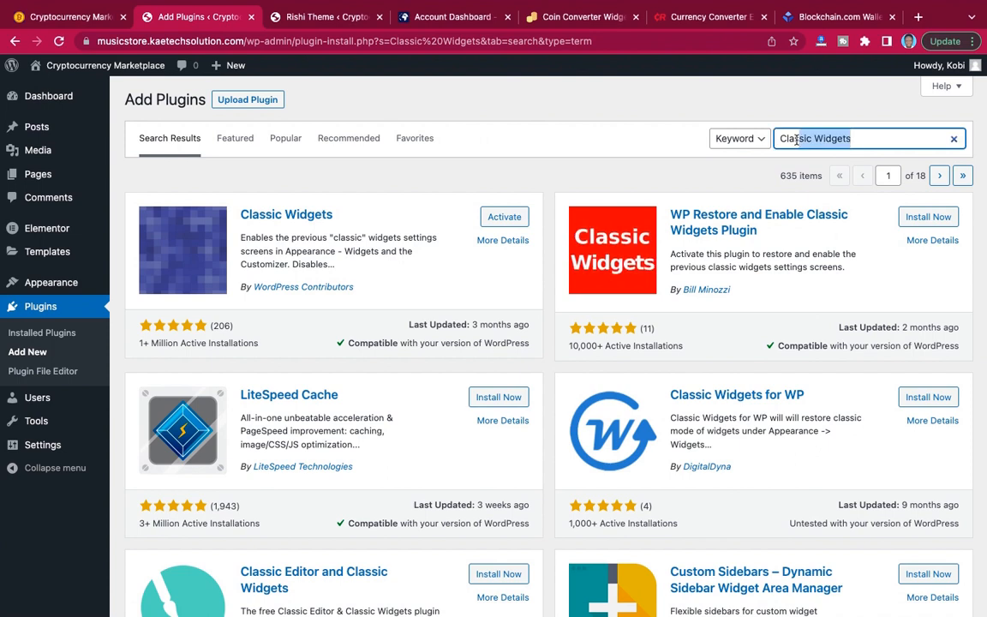
{"action": "type", "text": "tact form "}
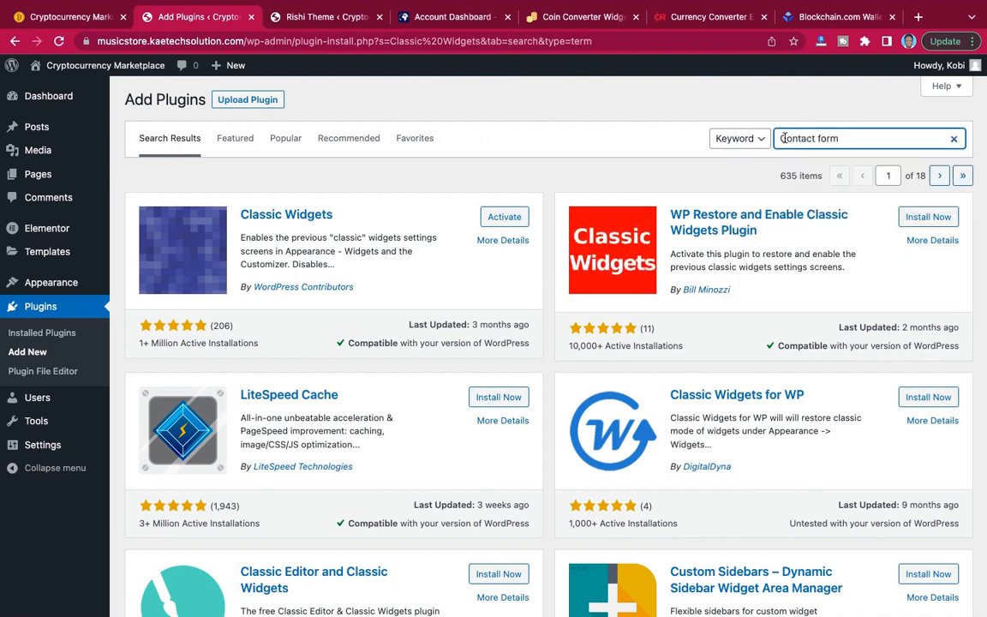
{"action": "type", "text": "7"}
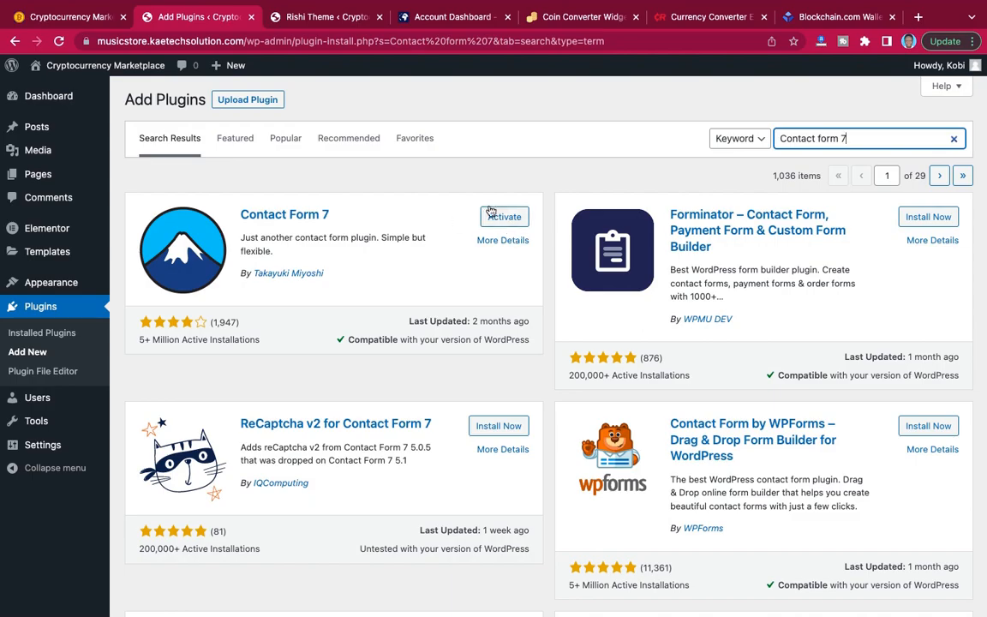
Switch to Notes and review the remaining plugins to install in the "Crypto website" note, from the crypto converter widget through BitcoinNews.
{"action": "key", "text": "ctrl+Left"}
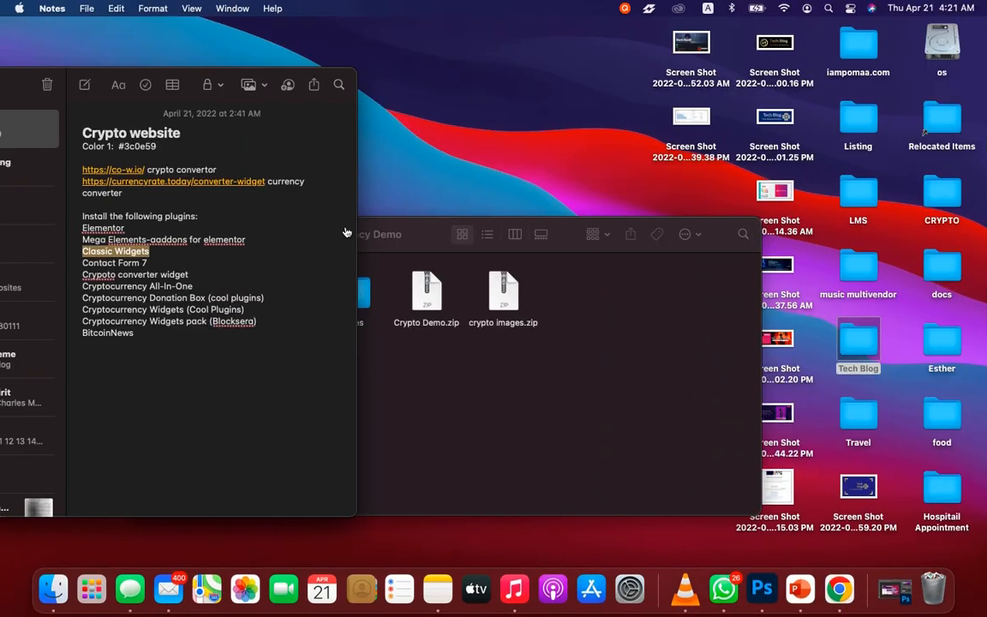
{"action": "left_click", "coordinate": [189, 274]}
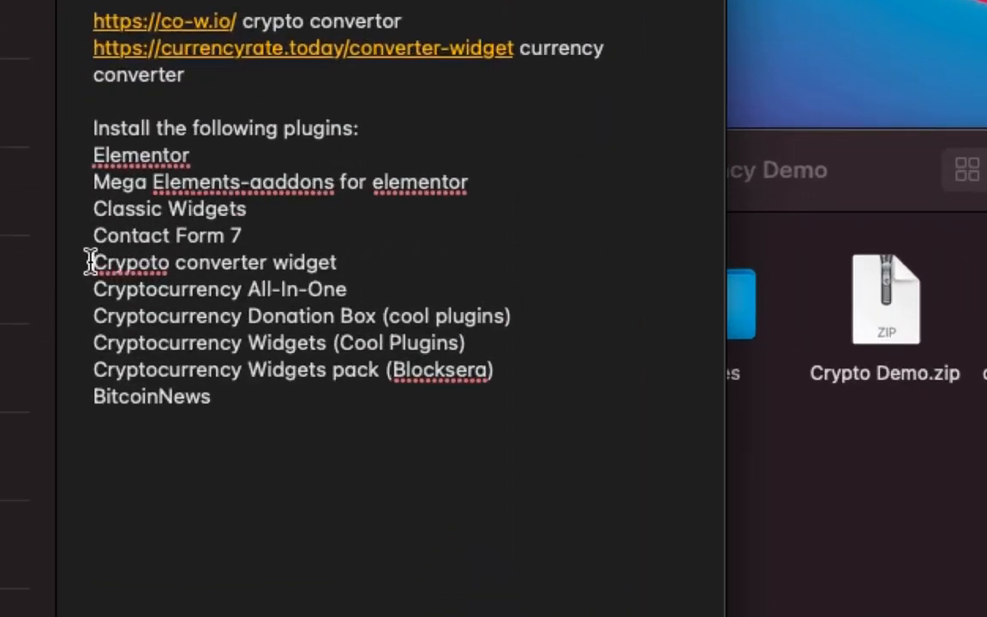
{"action": "left_click_drag", "start_coordinate": [80, 274], "coordinate": [176, 319]}
{"action": "left_click_drag", "start_coordinate": [397, 396], "coordinate": [638, 430]}
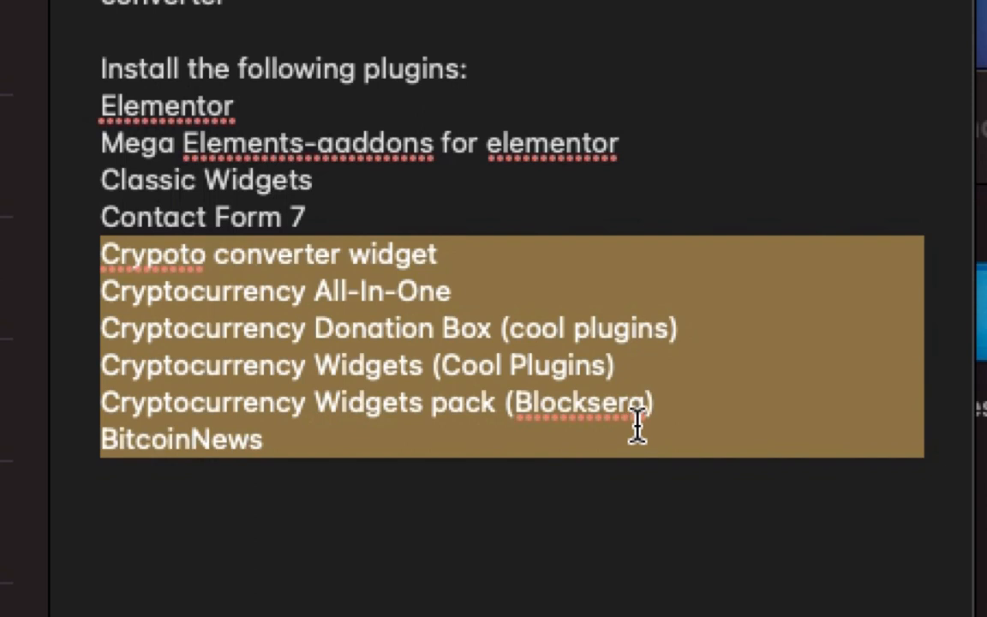
{"action": "left_click", "coordinate": [638, 430]}
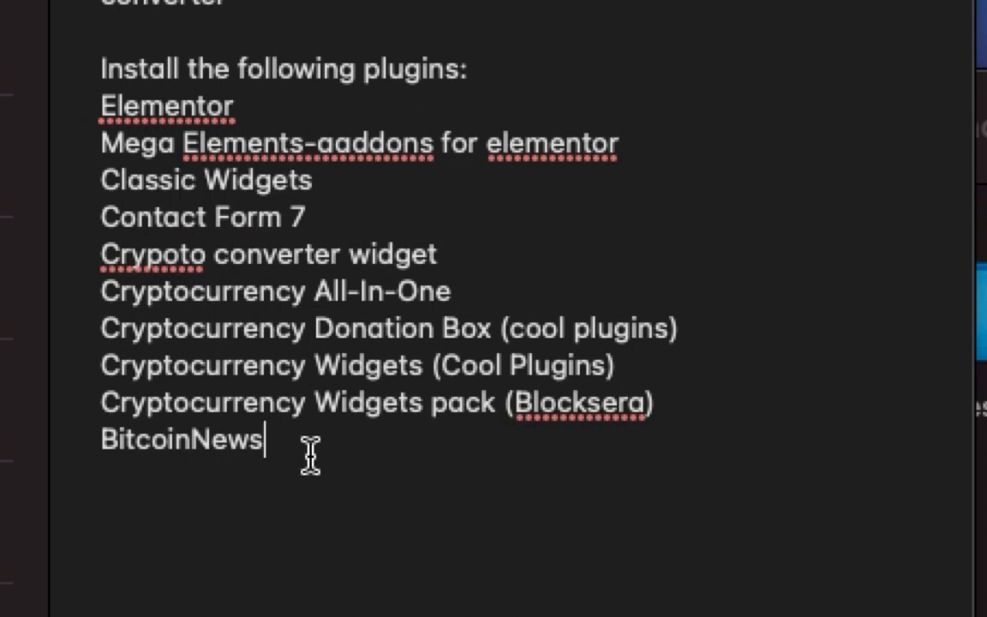
{"action": "left_click", "coordinate": [120, 341], "text": "shift"}
{"action": "left_click_drag", "start_coordinate": [120, 341], "coordinate": [81, 254]}
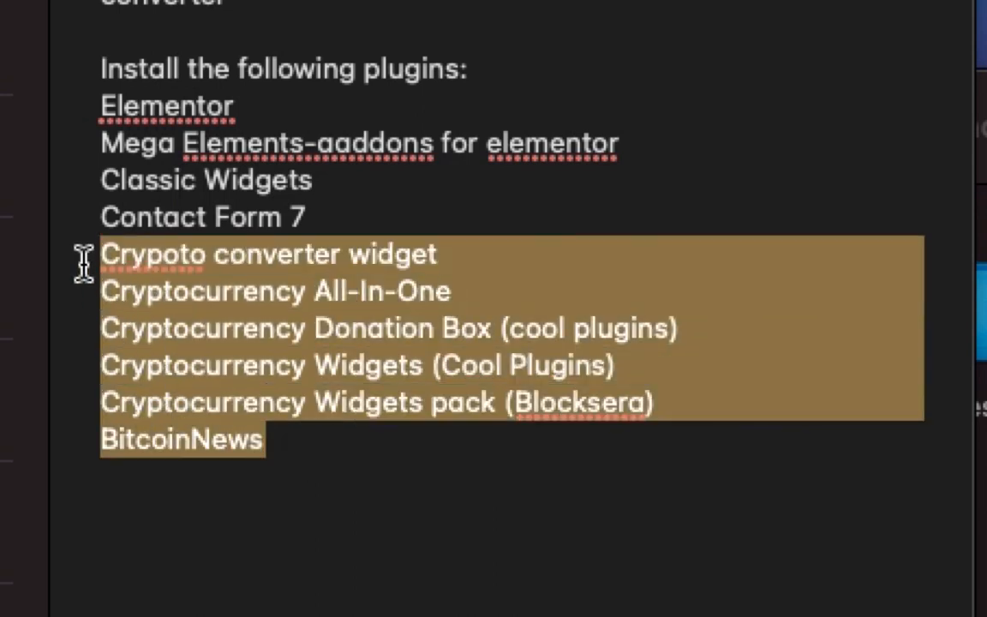
{"action": "left_click", "coordinate": [302, 483]}
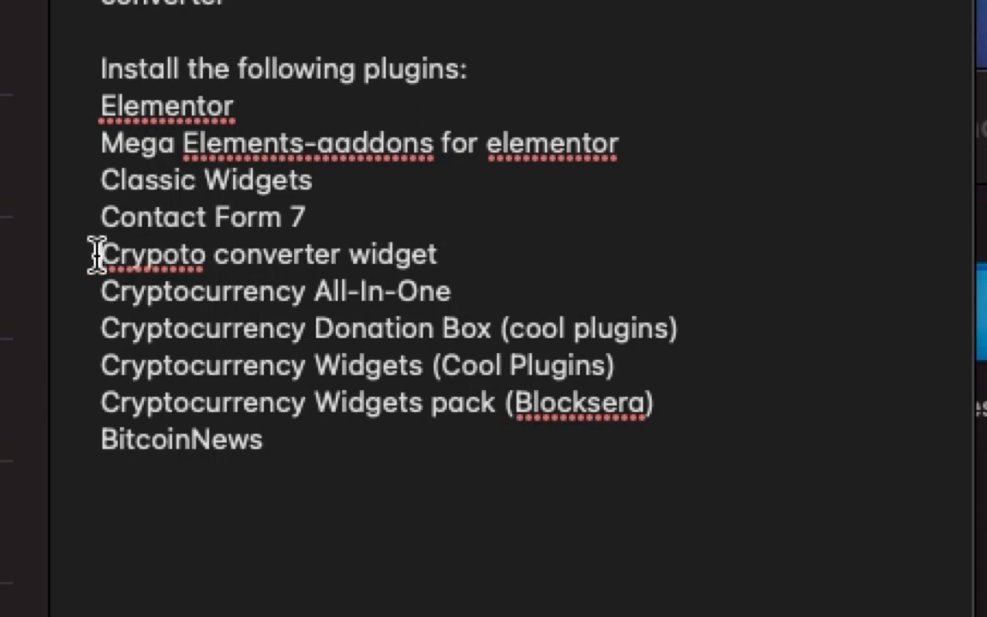
Copy the converter widget's name from the note, search the plugin directory for "Crypto converter widget" and check the demo site's home page.
{"action": "left_click_drag", "start_coordinate": [97, 254], "coordinate": [439, 254]}
{"action": "key", "text": "ctrl+c"}
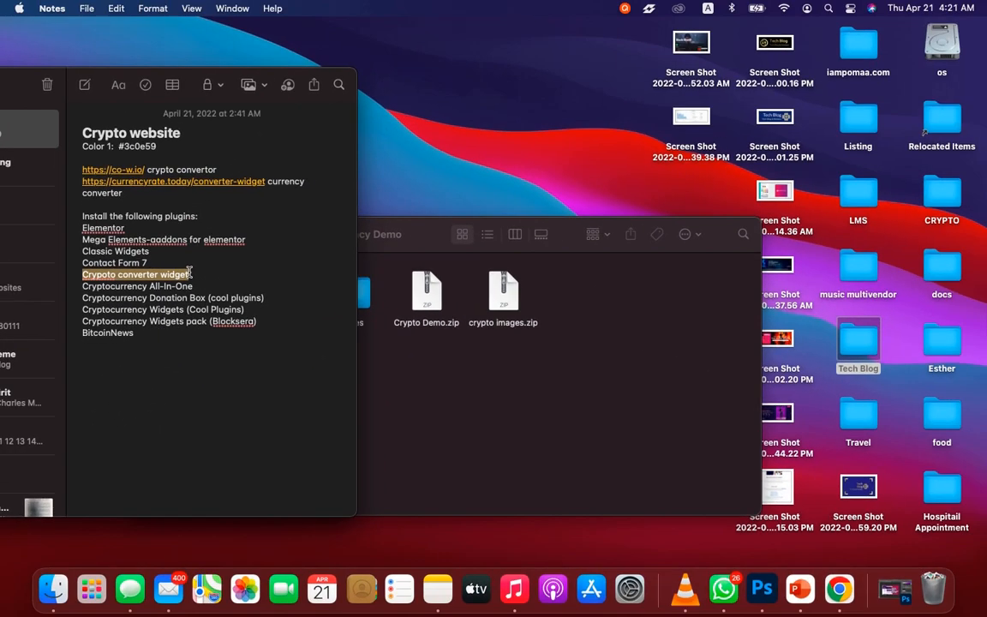
{"action": "key", "text": "ctrl+Right"}
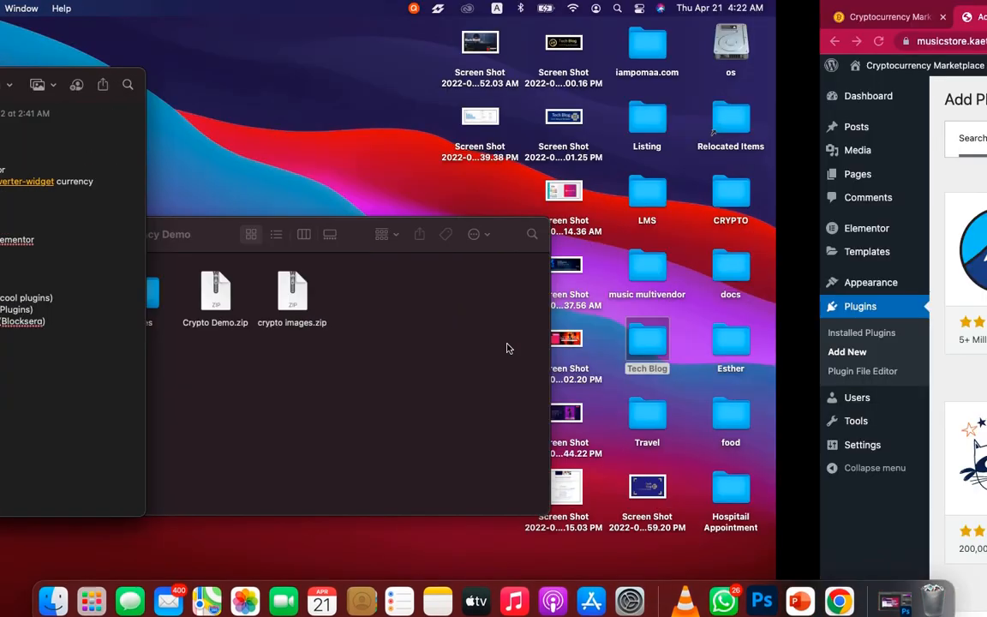
{"action": "left_click", "coordinate": [854, 139]}
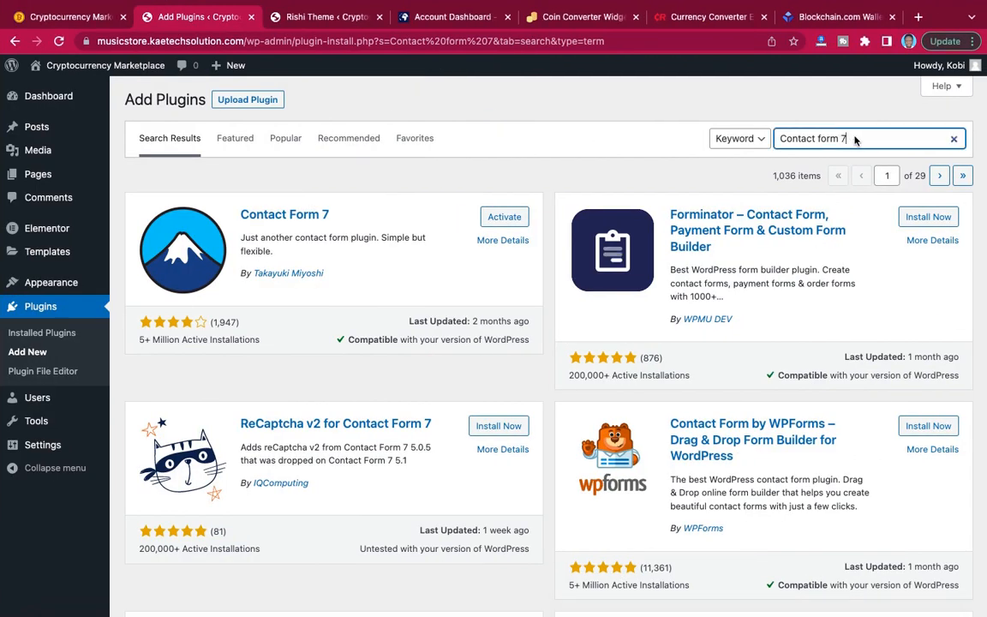
{"action": "left_click_drag", "start_coordinate": [854, 139], "coordinate": [775, 137]}
{"action": "key", "text": "ctrl+v"}
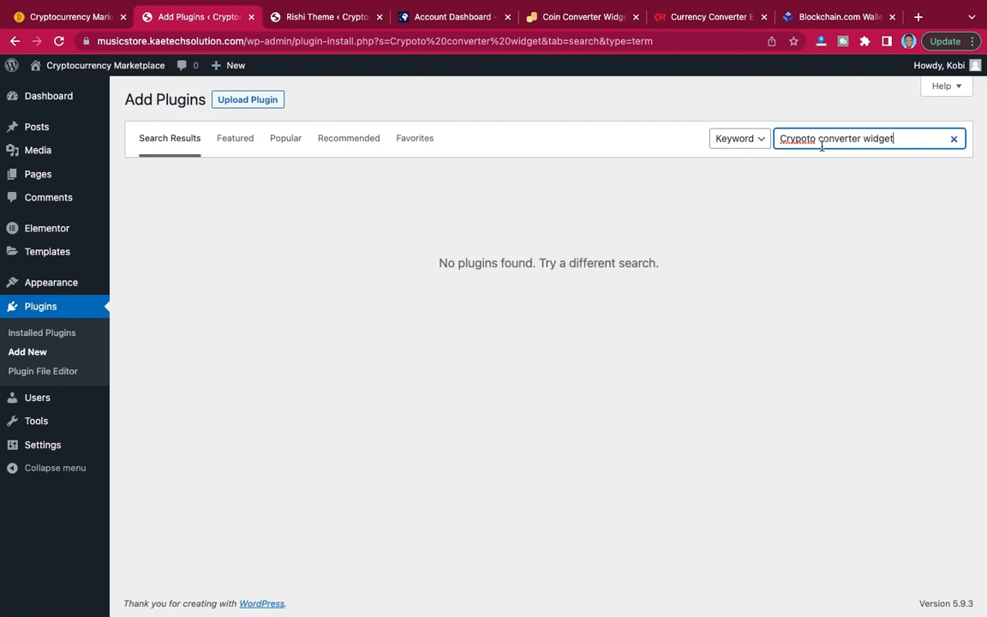
{"action": "left_click", "coordinate": [805, 138]}
{"action": "key", "text": "BackSpace"}
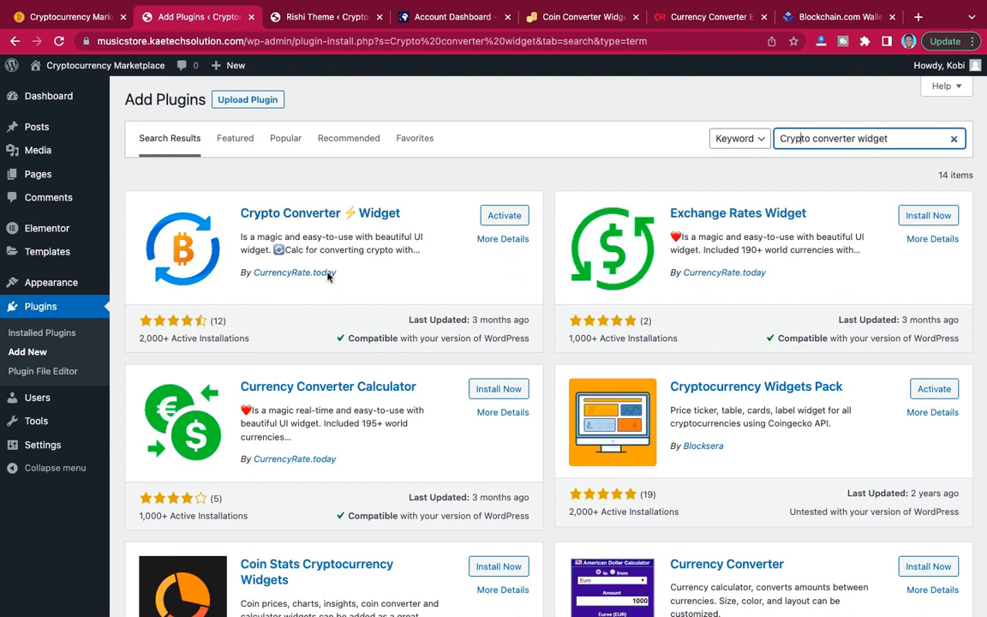
{"action": "left_click", "coordinate": [62, 19]}
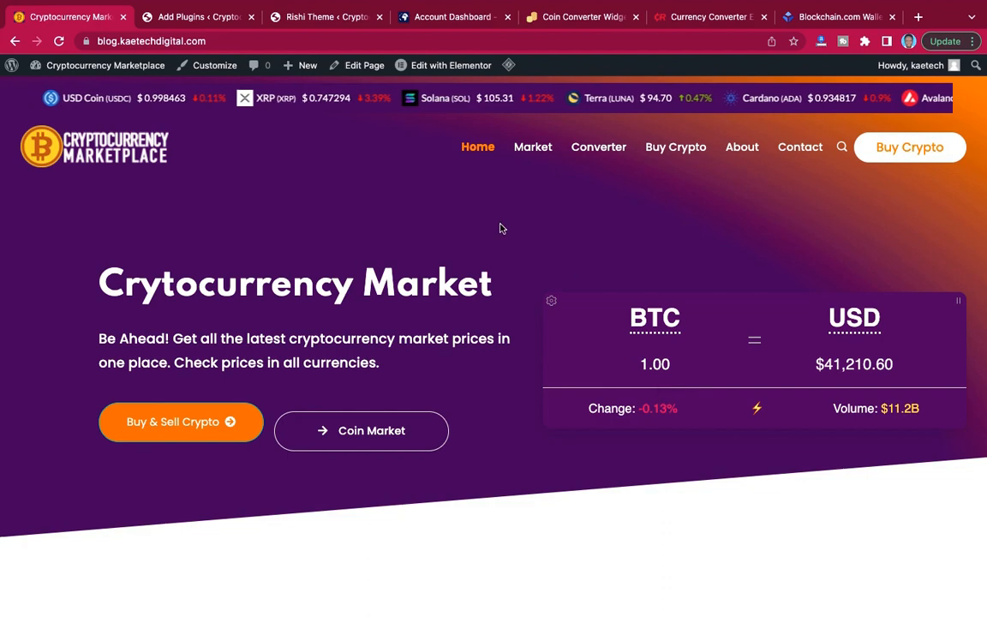
{"action": "left_click", "coordinate": [189, 18]}
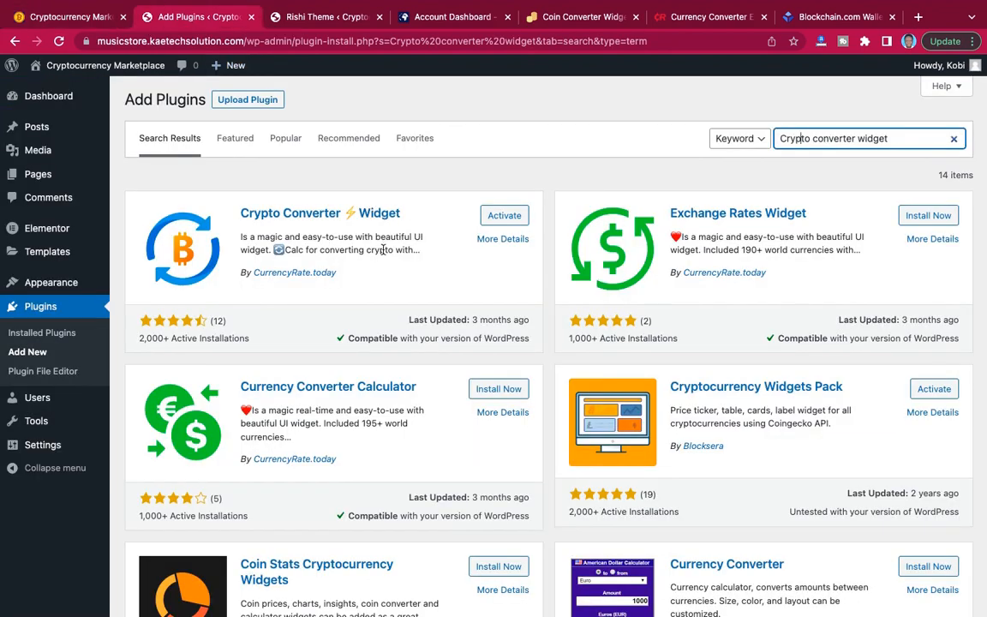
Copy "Cryptocurrency All-In-One" from the note and search the plugin directory for it in the browser.
{"action": "key", "text": "ctrl+Left"}
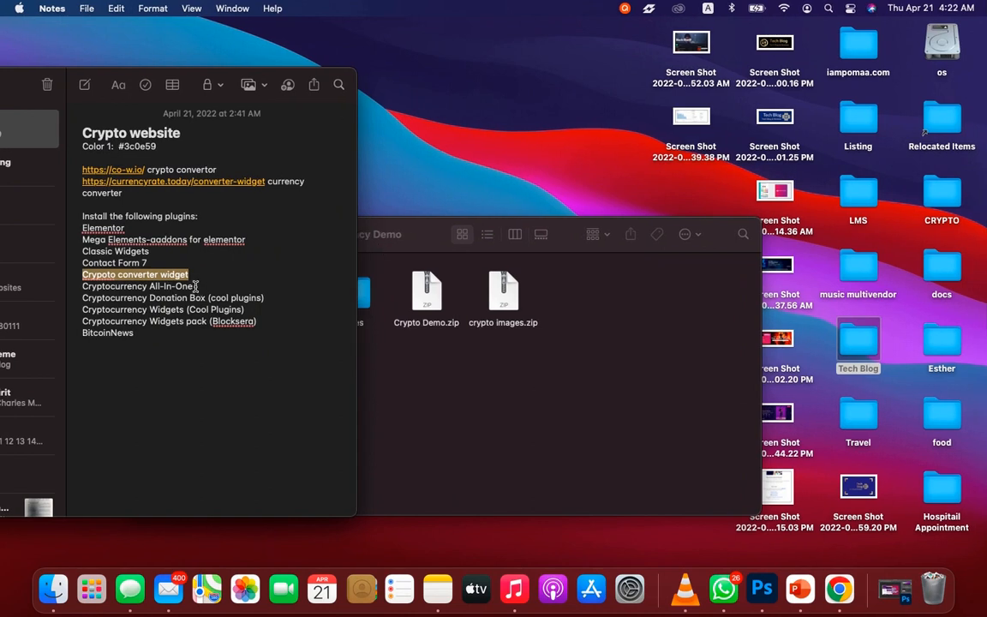
{"action": "left_click_drag", "start_coordinate": [196, 286], "coordinate": [84, 286]}
{"action": "key", "text": "super+c"}
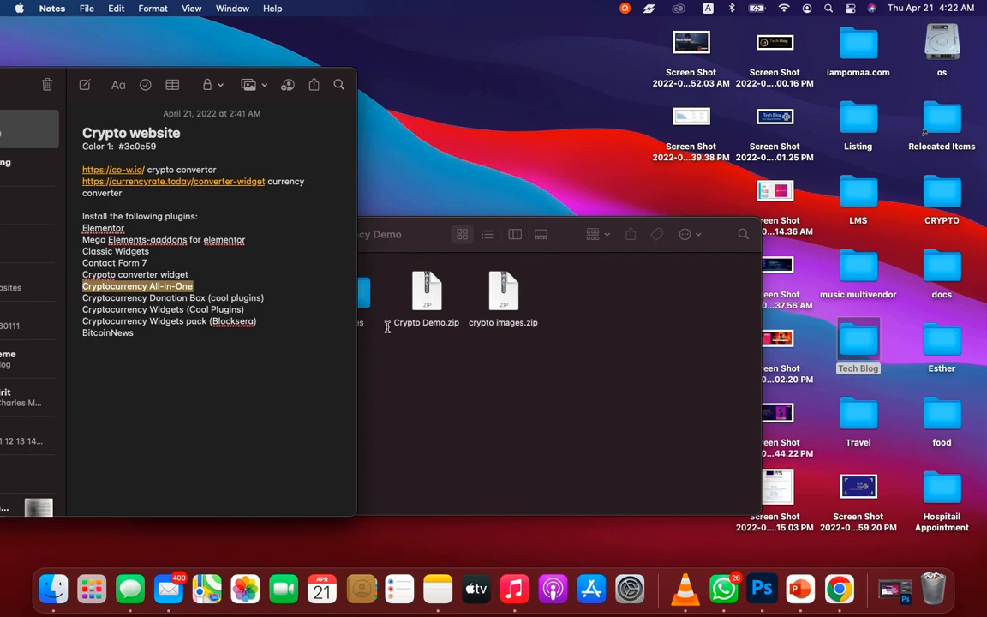
{"action": "key", "text": "ctrl+Right"}
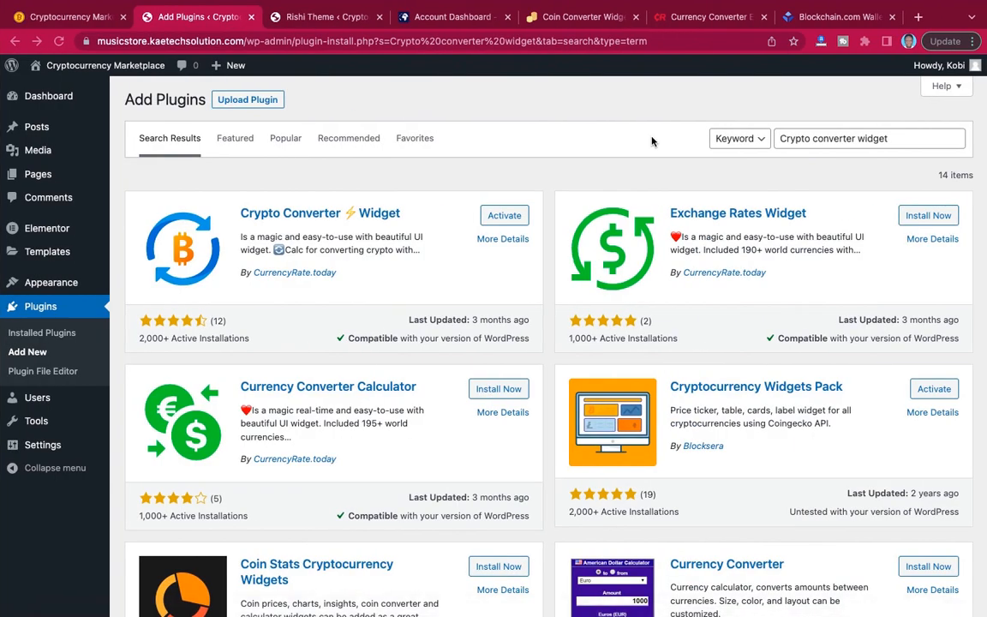
{"action": "left_click", "coordinate": [890, 138]}
{"action": "left_click_drag", "start_coordinate": [892, 138], "coordinate": [744, 130]}
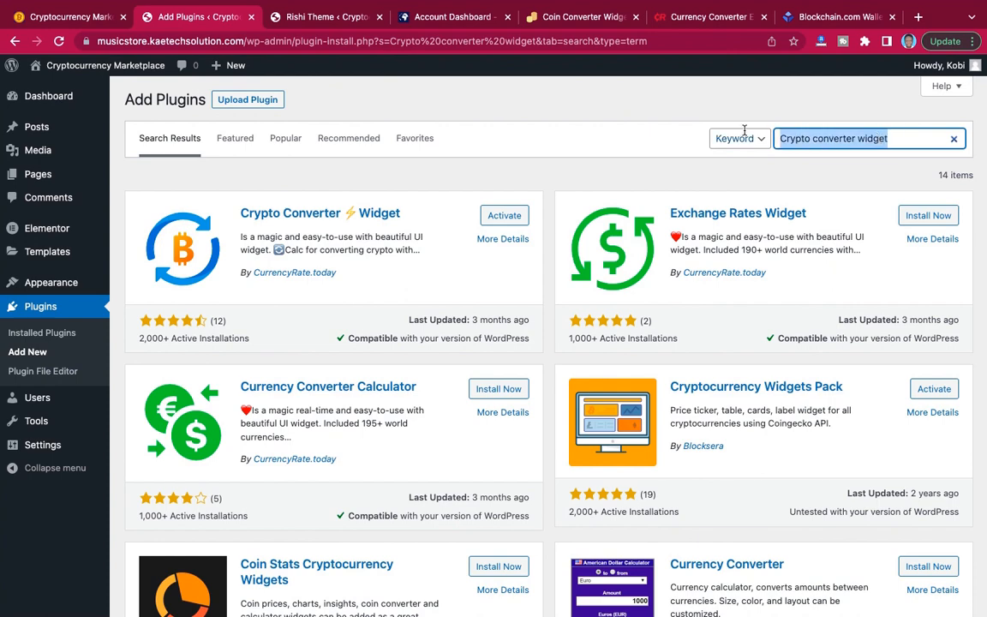
{"action": "key", "text": "super+v"}
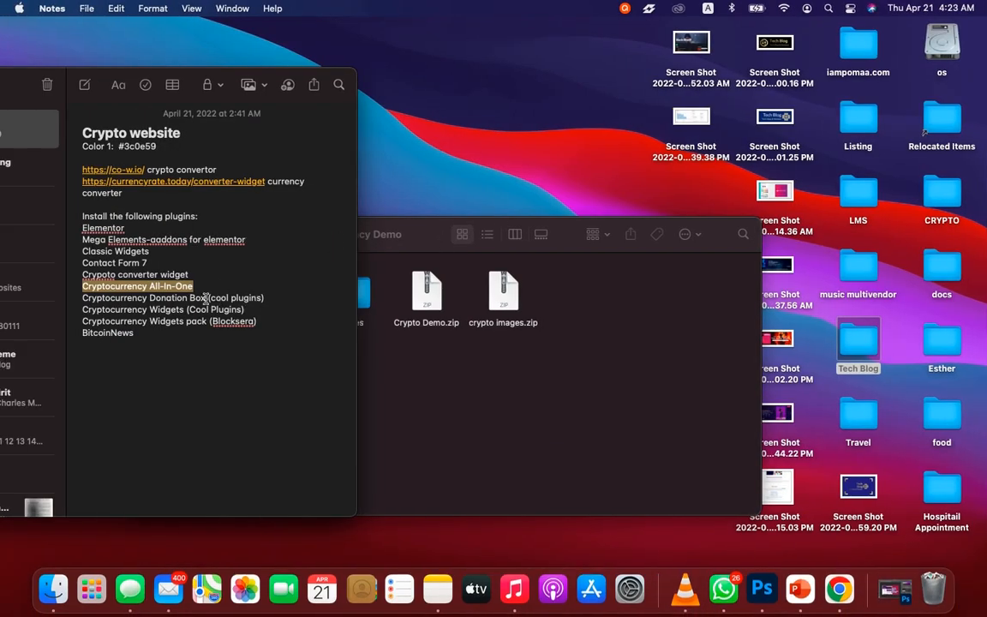
Copy "Cryptocurrency Donation Box" from the note and search the plugin directory for it in place of "Cryptocurrency All-In-One".
{"action": "left_click", "coordinate": [205, 297]}
{"action": "left_click_drag", "start_coordinate": [205, 297], "coordinate": [83, 298]}
{"action": "key", "text": "super+c"}
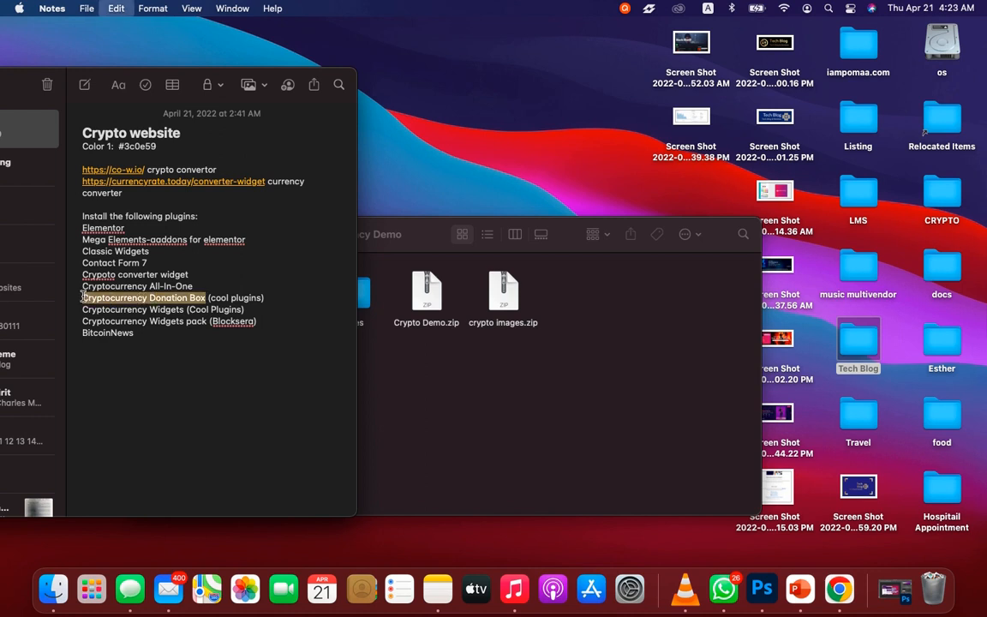
{"action": "key", "text": "ctrl+Right"}
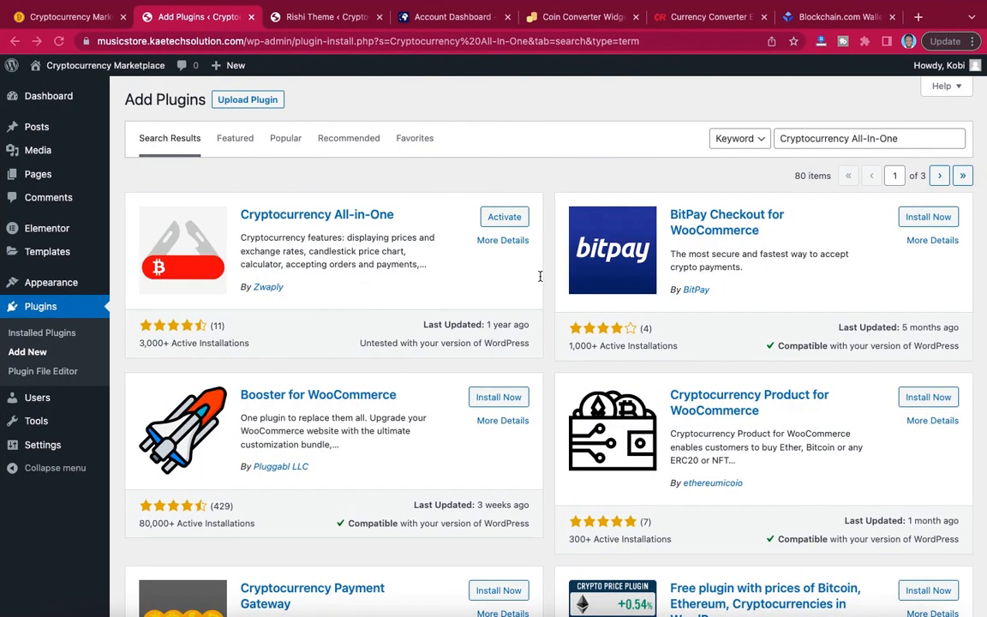
{"action": "left_click", "coordinate": [897, 143]}
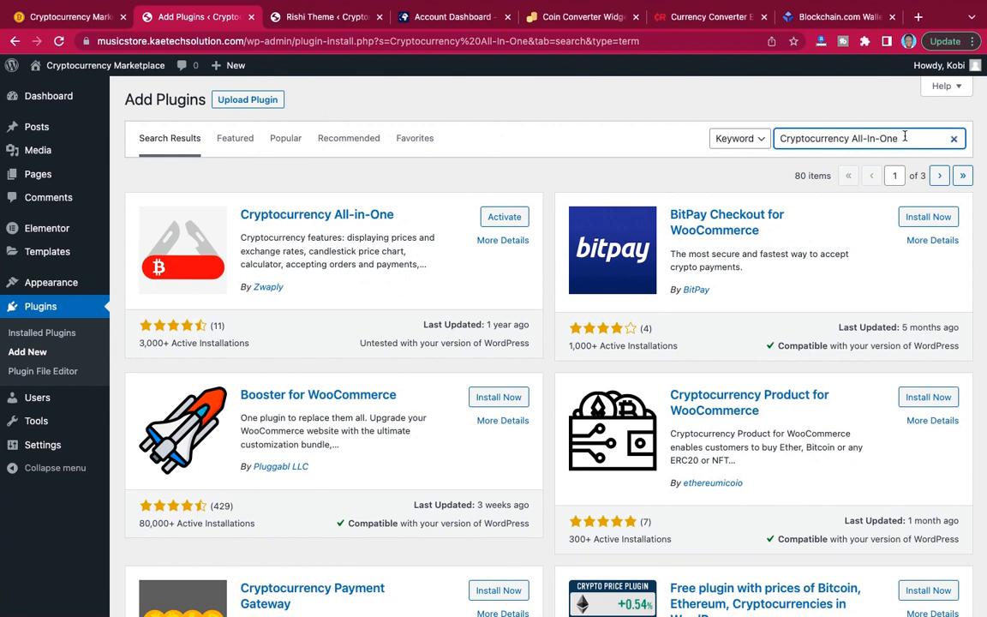
{"action": "left_click_drag", "start_coordinate": [905, 136], "coordinate": [777, 138]}
{"action": "key", "text": "super+v"}
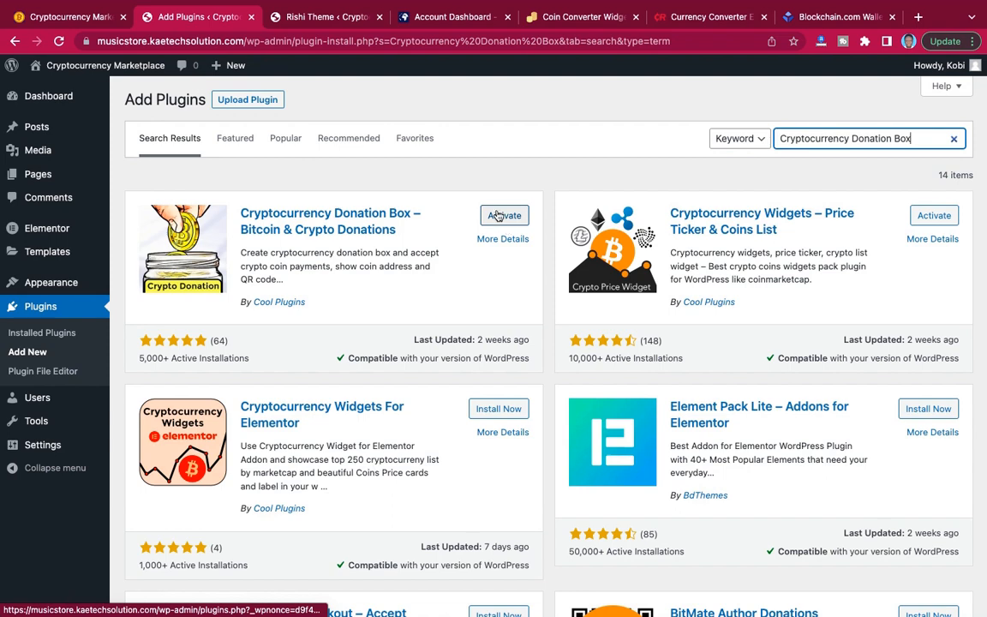
Look up the Blocksera widgets entry in the note and search the plugin directory for "Cryptocurrency widget pack".
{"action": "key", "text": "ctrl+Left"}
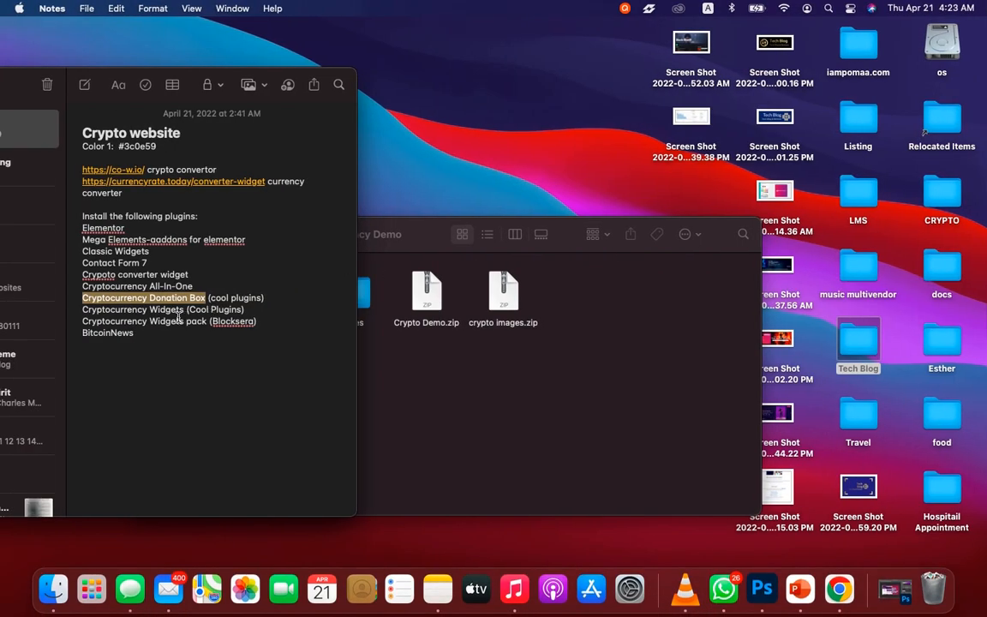
{"action": "left_click_drag", "start_coordinate": [82, 322], "coordinate": [200, 322]}
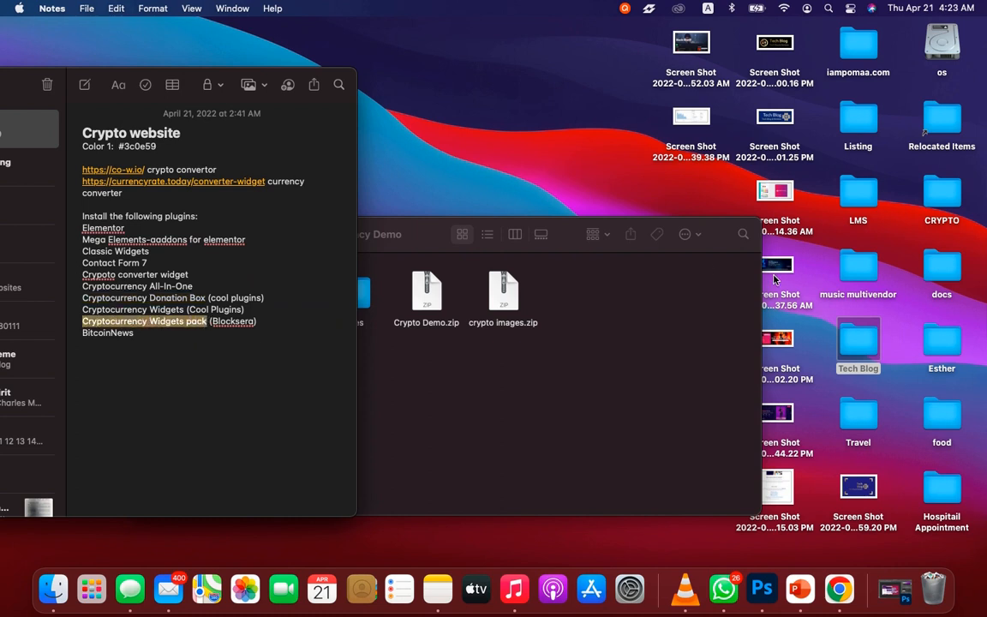
{"action": "key", "text": "ctrl+Right"}
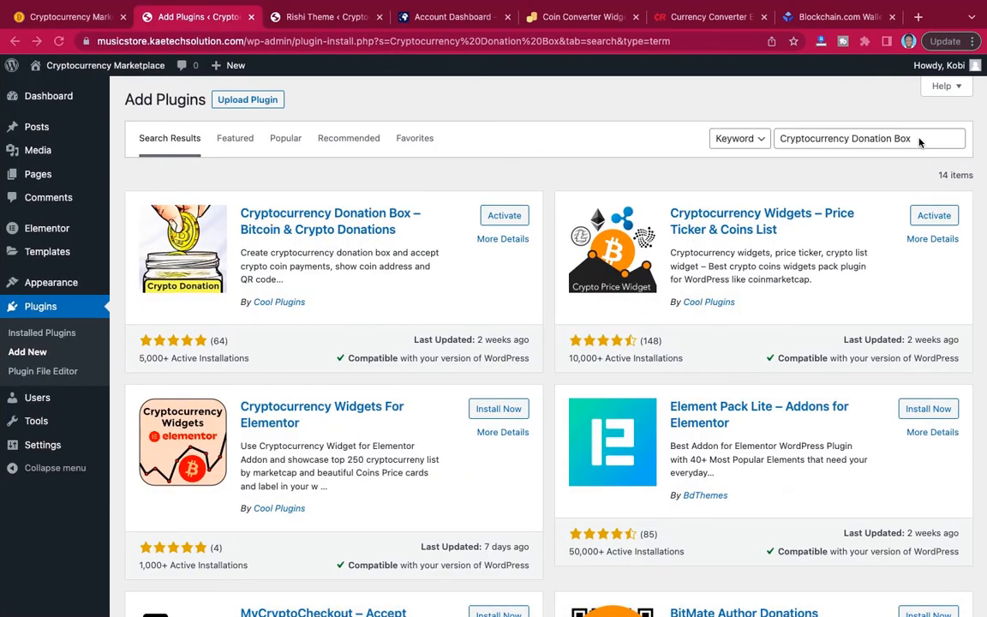
{"action": "left_click", "coordinate": [919, 142]}
{"action": "left_click_drag", "start_coordinate": [918, 139], "coordinate": [852, 140]}
{"action": "key", "text": "BackSpace"}
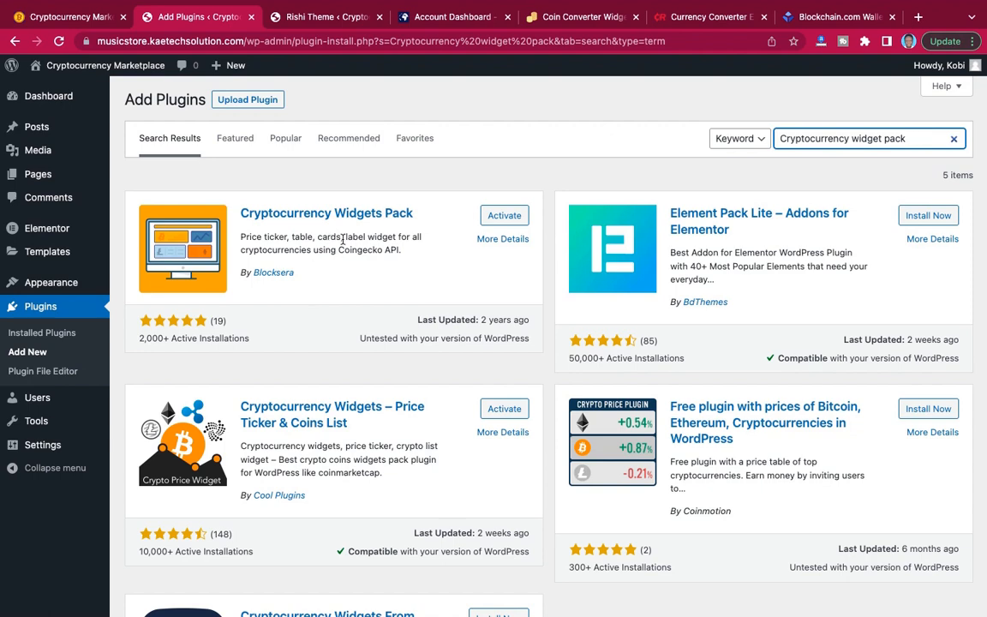
Check the last plugin listed in the note and search the plugin directory for "bitcoinnews".
{"action": "key", "text": "ctrl+Left"}
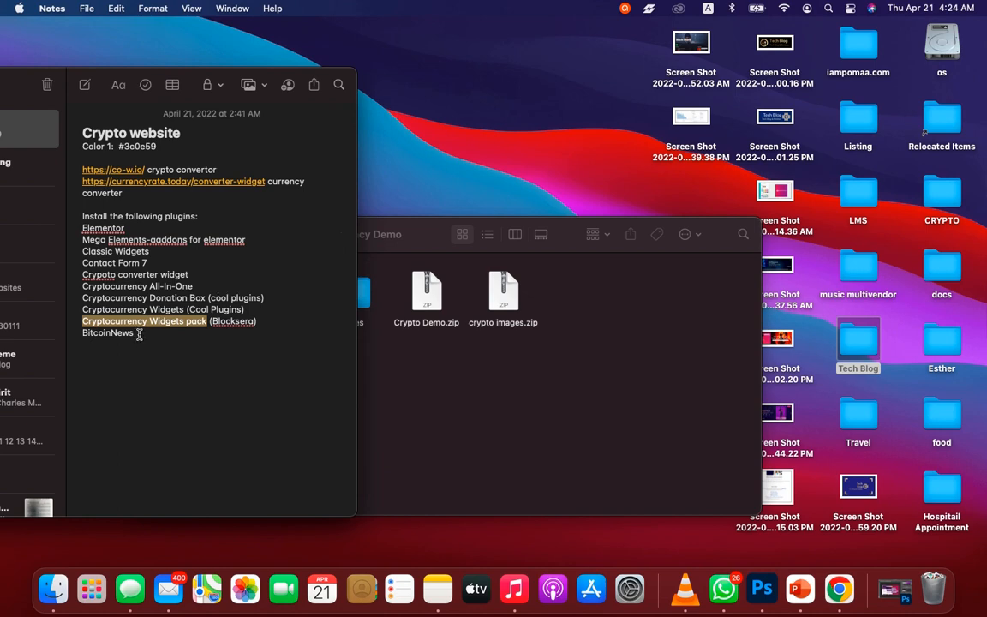
{"action": "left_click", "coordinate": [139, 335]}
{"action": "key", "text": "ctrl+Right"}
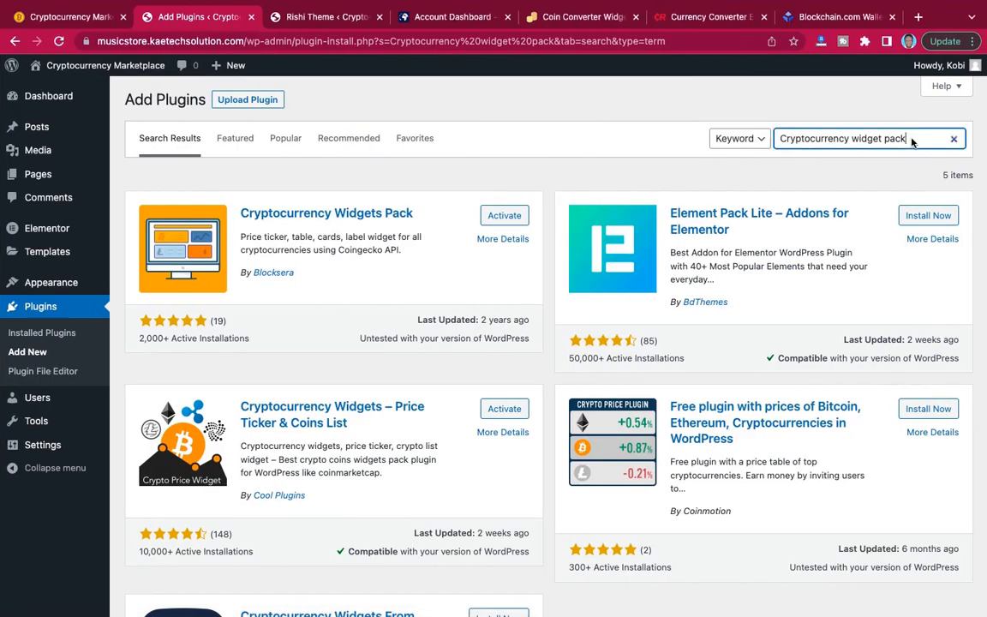
{"action": "left_click_drag", "start_coordinate": [908, 138], "coordinate": [773, 140]}
{"action": "type", "text": "bitcoinnews"}
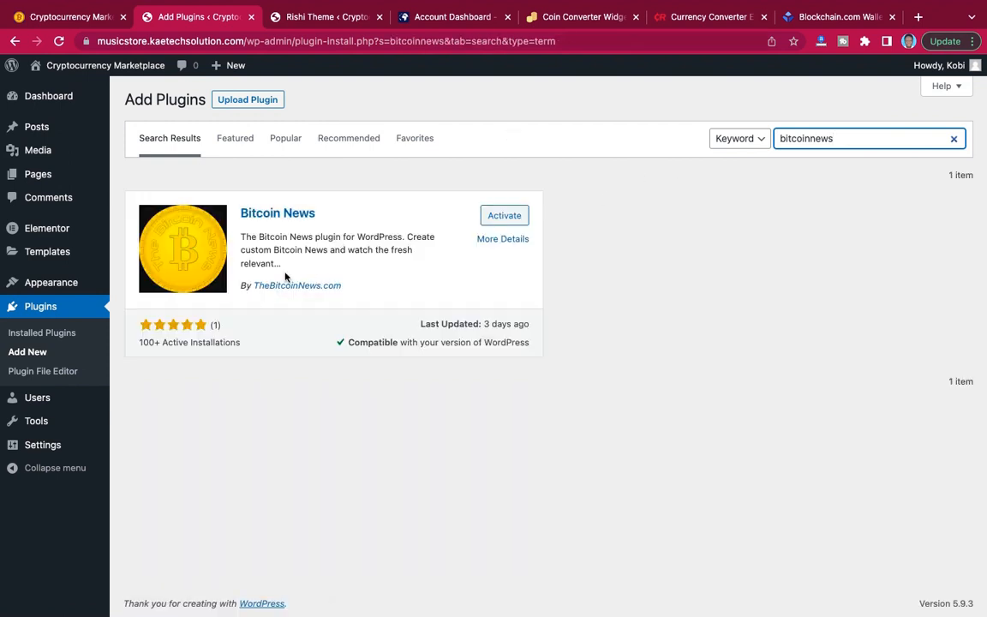
Examine the Cryptocurrency News section on the demo site's home page as an example of the Bitcoin News plugin's output.
{"action": "left_click", "coordinate": [77, 17]}
{"action": "scroll", "coordinate": [464, 293], "scroll_direction": "down", "scroll_amount": 15}
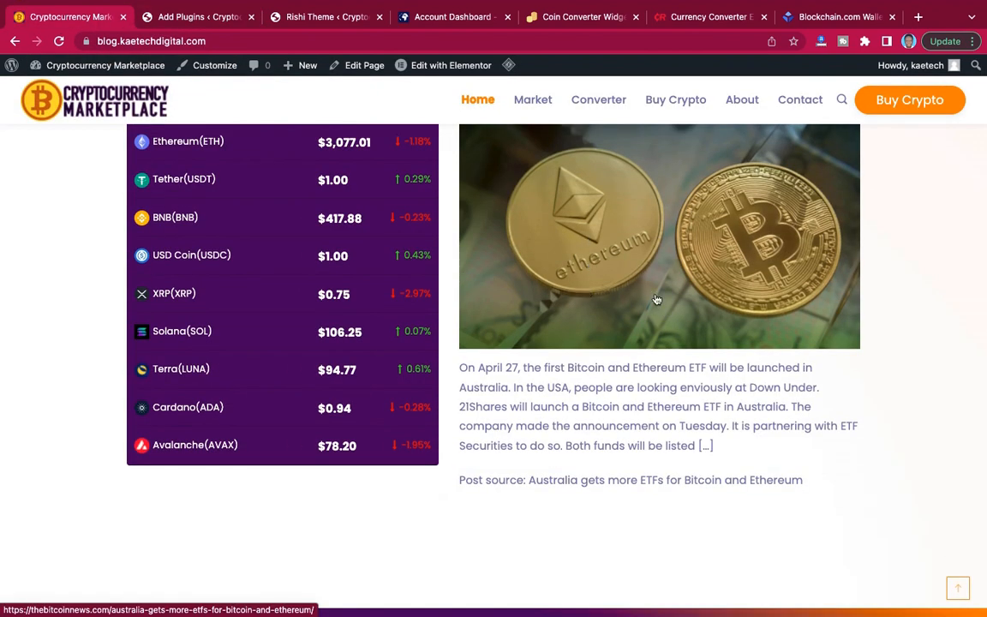
{"action": "scroll", "coordinate": [591, 270], "scroll_direction": "up", "scroll_amount": 3}
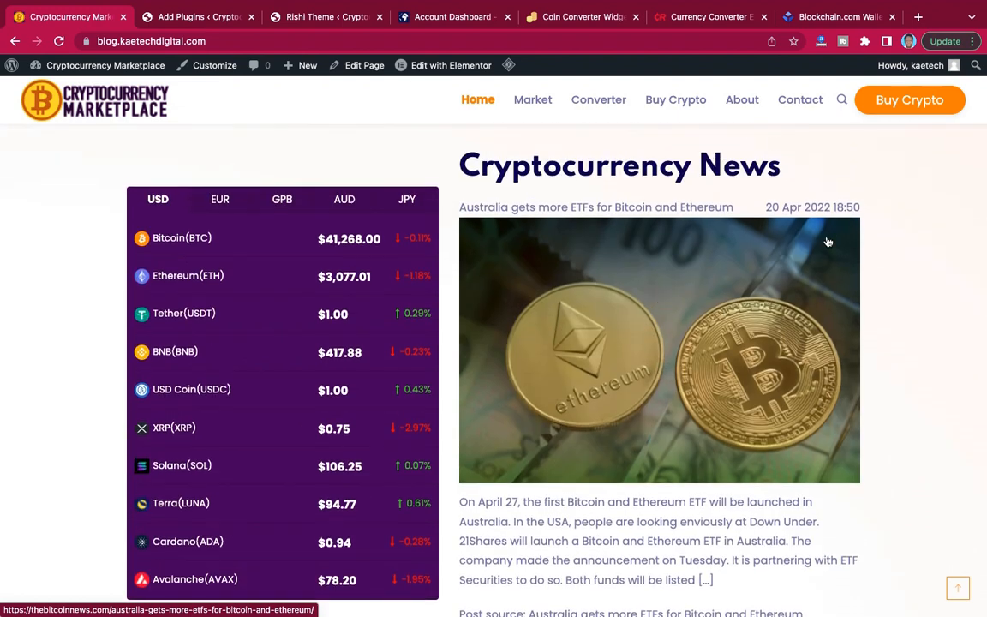
{"action": "scroll", "coordinate": [761, 343], "scroll_direction": "down", "scroll_amount": 2}
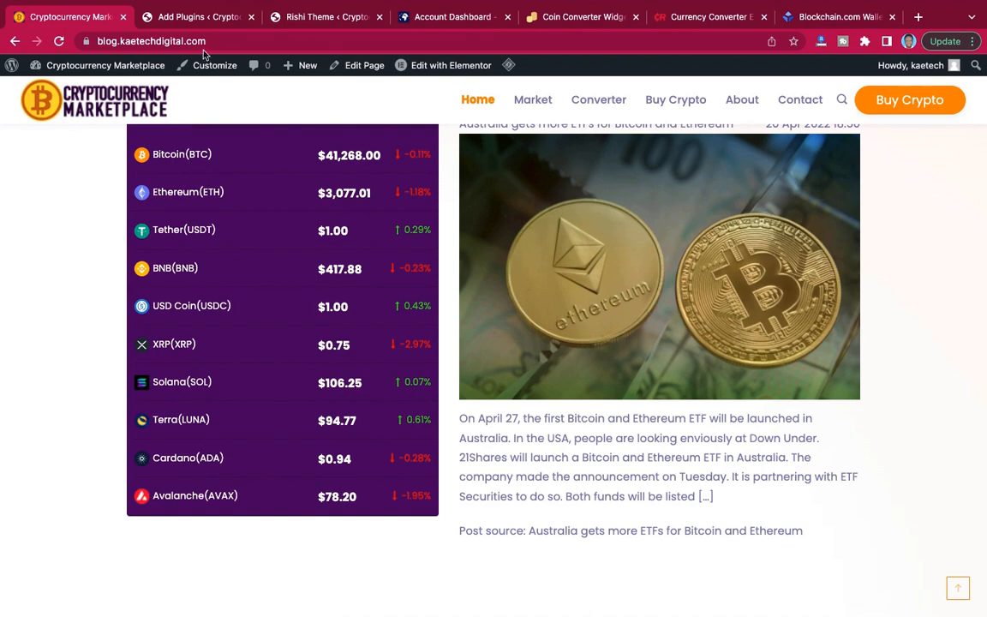
{"action": "left_click", "coordinate": [203, 18]}
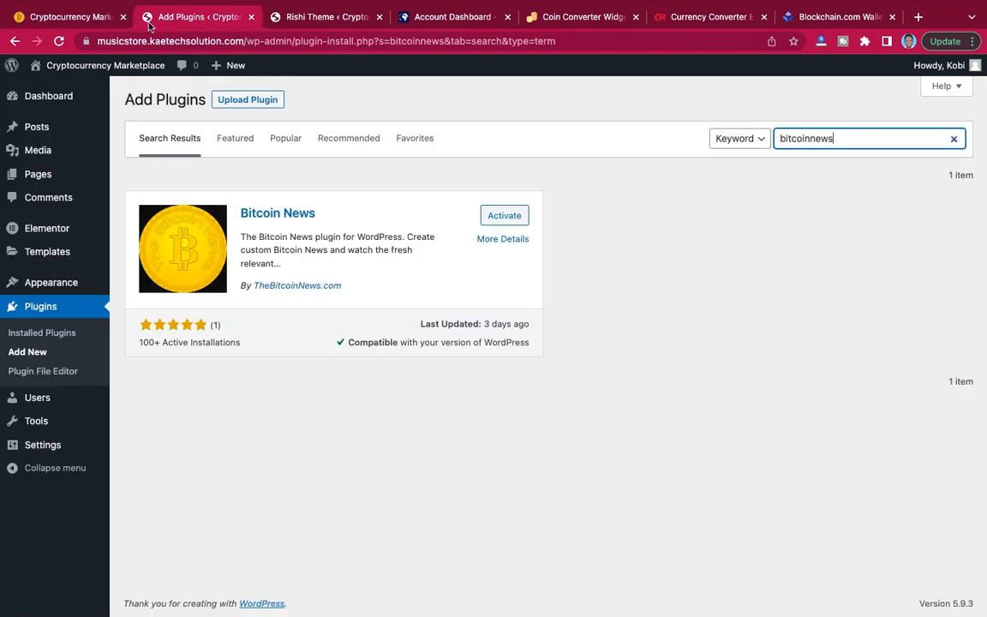
{"action": "left_click", "coordinate": [75, 18]}
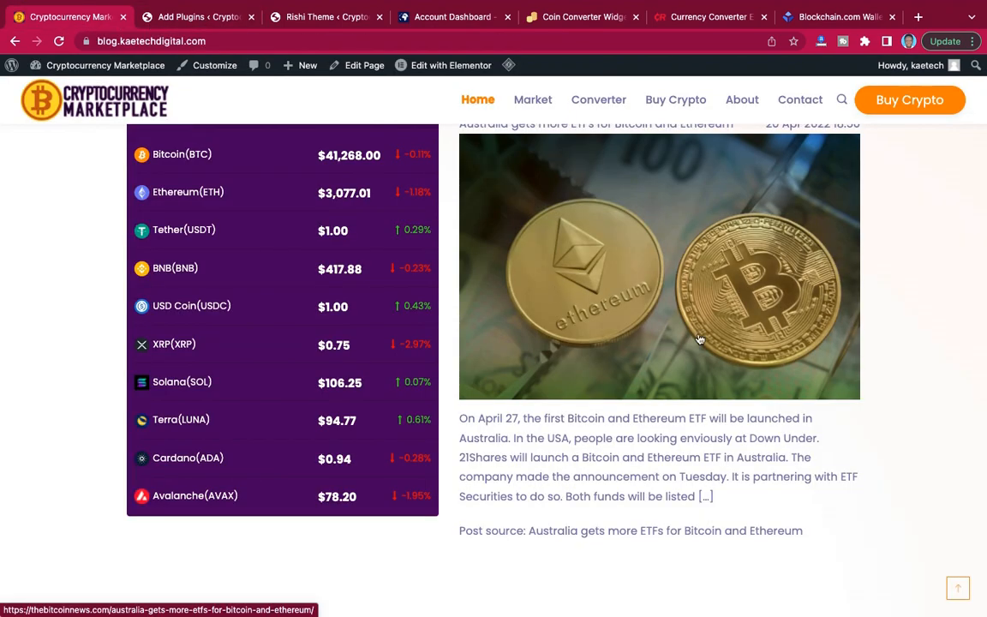
{"action": "scroll", "coordinate": [700, 339], "scroll_direction": "down", "scroll_amount": 4}
{"action": "scroll", "coordinate": [700, 339], "scroll_direction": "up", "scroll_amount": 7}
{"action": "scroll", "coordinate": [697, 336], "scroll_direction": "down", "scroll_amount": 2}
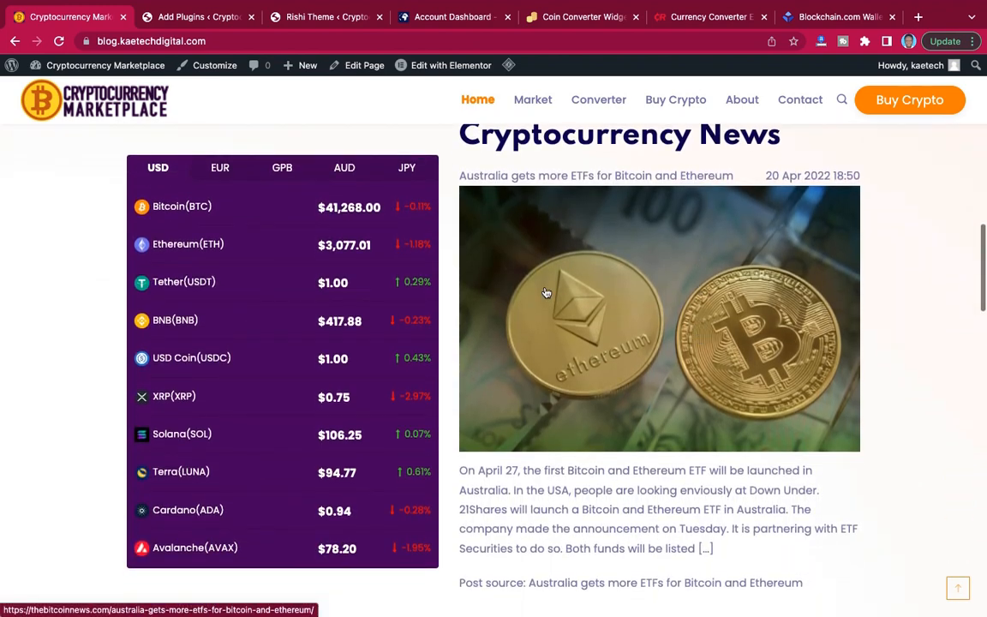
Open the site's list of installed plugins and review all the entries.
{"action": "left_click", "coordinate": [209, 18]}
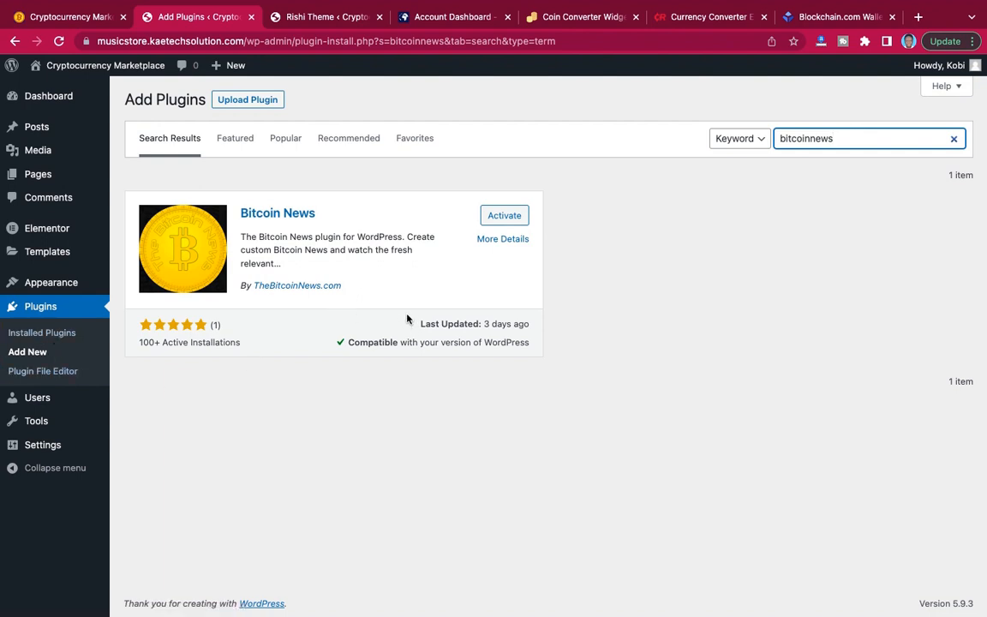
{"action": "left_click", "coordinate": [35, 335]}
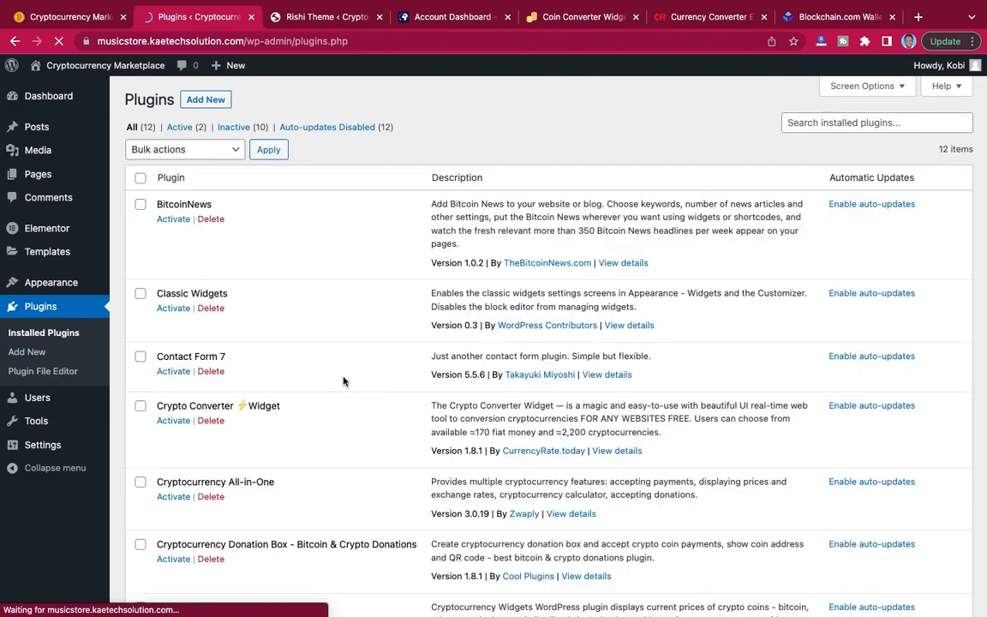
{"action": "scroll", "coordinate": [343, 381], "scroll_direction": "down", "scroll_amount": 10}
{"action": "scroll", "coordinate": [343, 382], "scroll_direction": "up", "scroll_amount": 4}
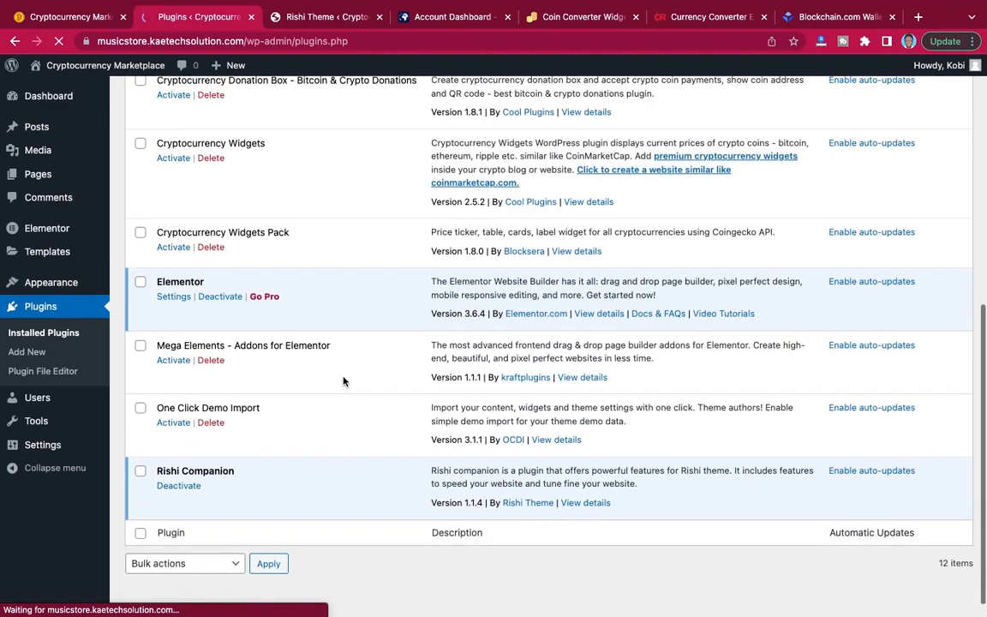
{"action": "scroll", "coordinate": [342, 381], "scroll_direction": "up", "scroll_amount": 5}
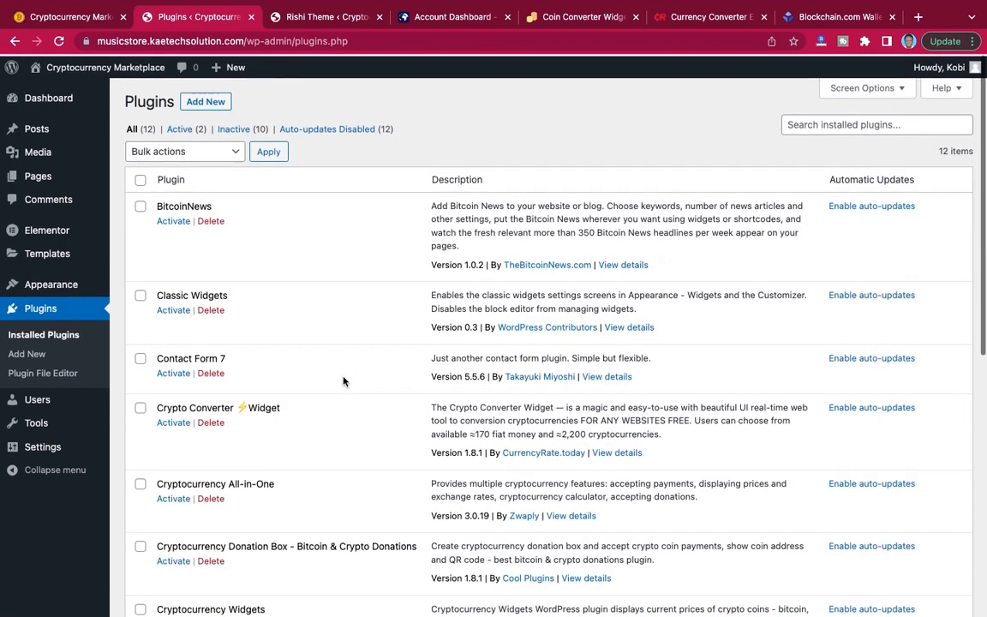
{"action": "scroll", "coordinate": [343, 381], "scroll_direction": "down", "scroll_amount": 1}
{"action": "scroll", "coordinate": [342, 382], "scroll_direction": "down", "scroll_amount": 3}
{"action": "scroll", "coordinate": [335, 368], "scroll_direction": "up", "scroll_amount": 4}
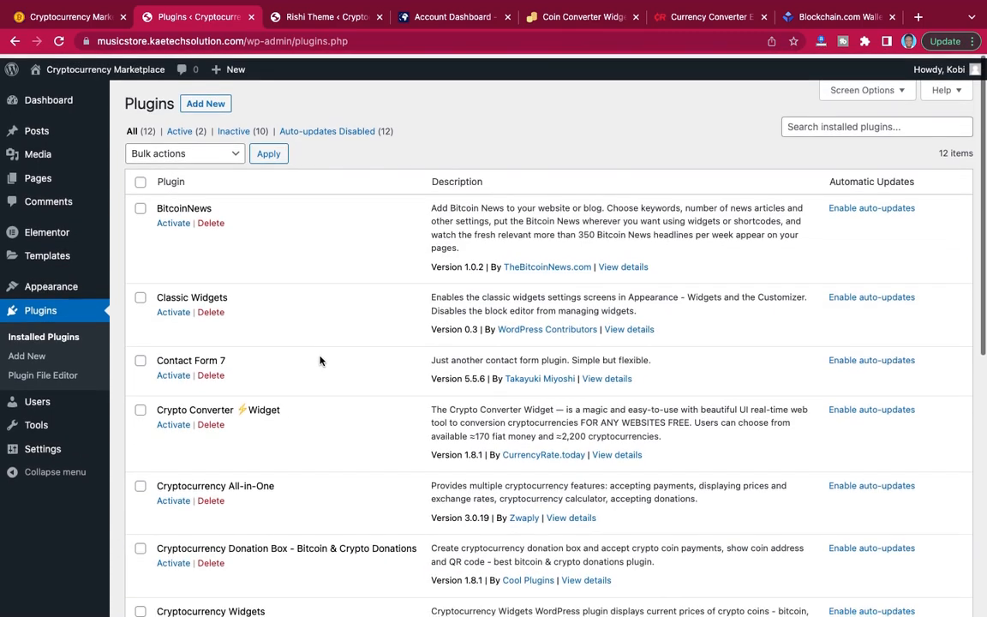
Select every installed plugin except Rishi Companion, Elementor and One Click Demo Import.
{"action": "left_click", "coordinate": [140, 179]}
{"action": "scroll", "coordinate": [176, 408], "scroll_direction": "down", "scroll_amount": 10}
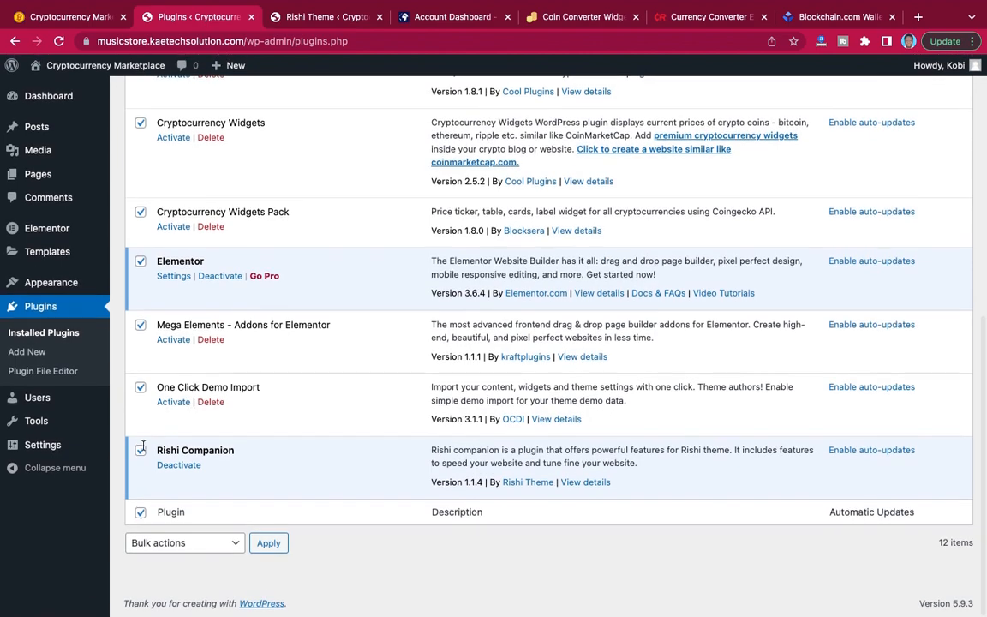
{"action": "left_click", "coordinate": [140, 450]}
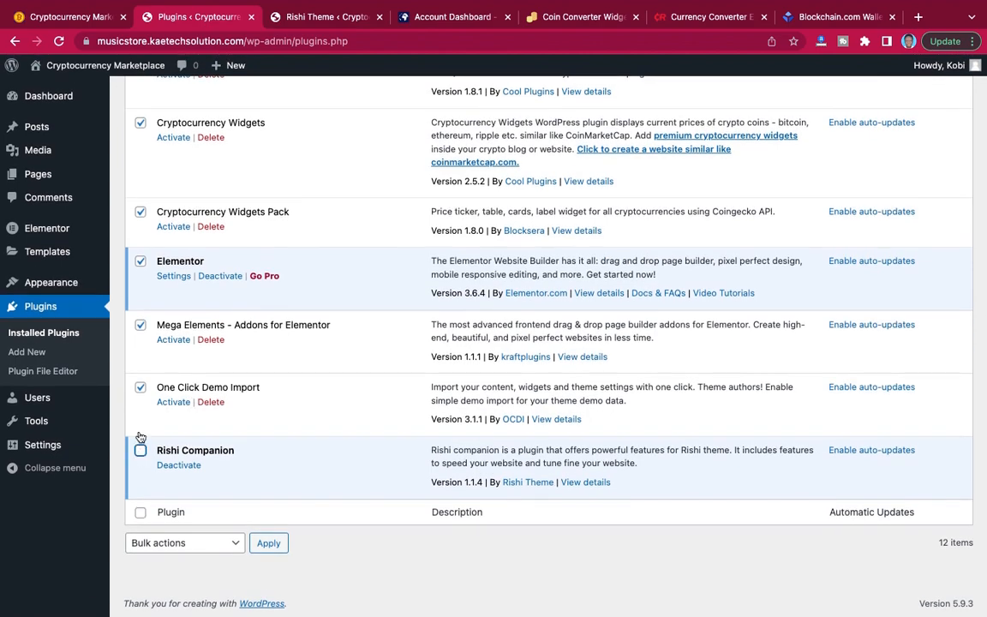
{"action": "left_click", "coordinate": [140, 263]}
{"action": "scroll", "coordinate": [197, 257], "scroll_direction": "up", "scroll_amount": 5}
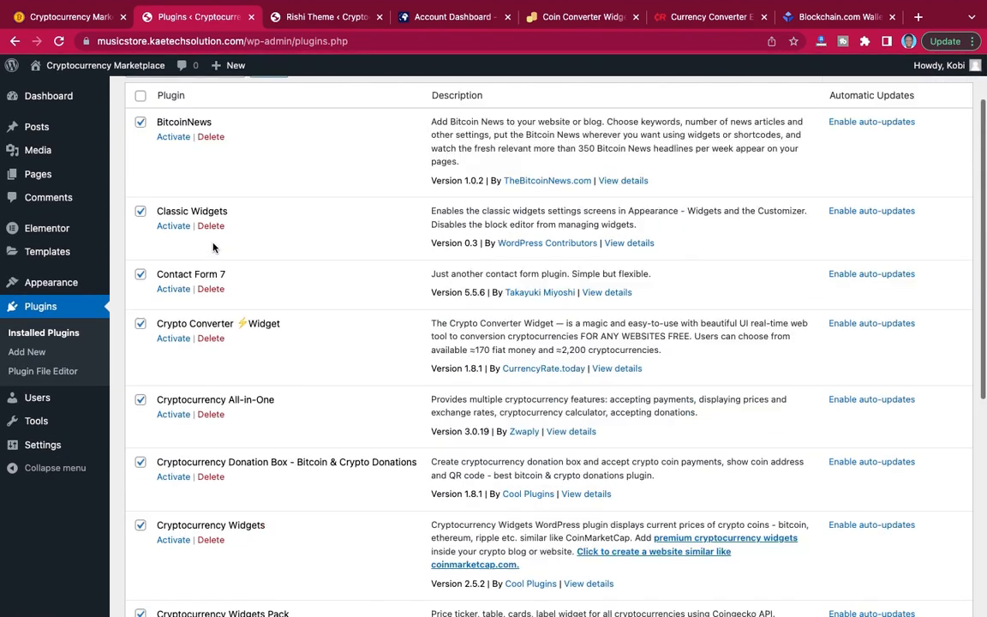
{"action": "scroll", "coordinate": [213, 247], "scroll_direction": "down", "scroll_amount": 5}
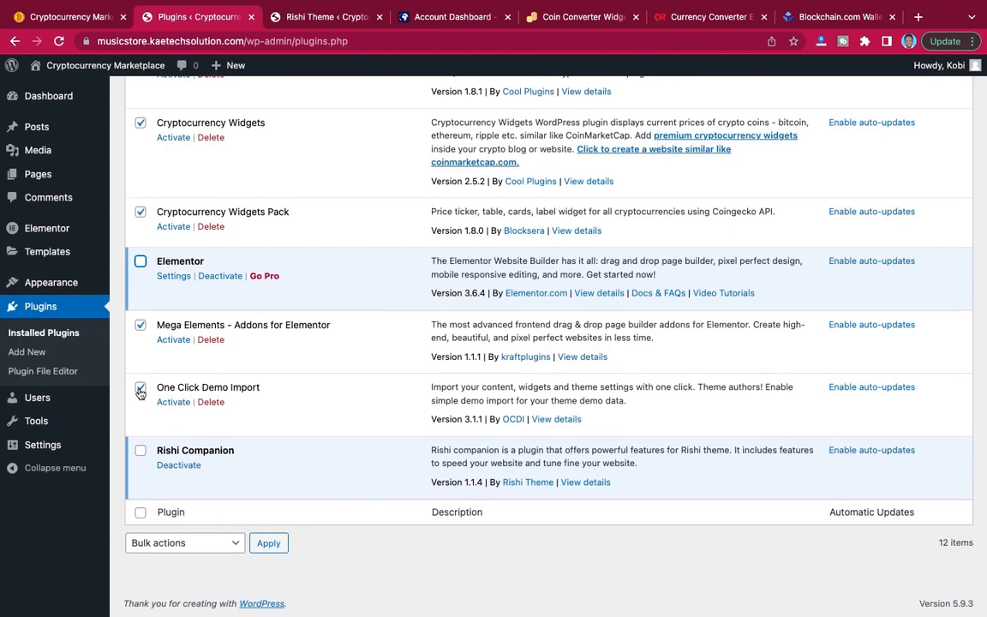
{"action": "left_click", "coordinate": [141, 390]}
{"action": "scroll", "coordinate": [323, 387], "scroll_direction": "up", "scroll_amount": 5}
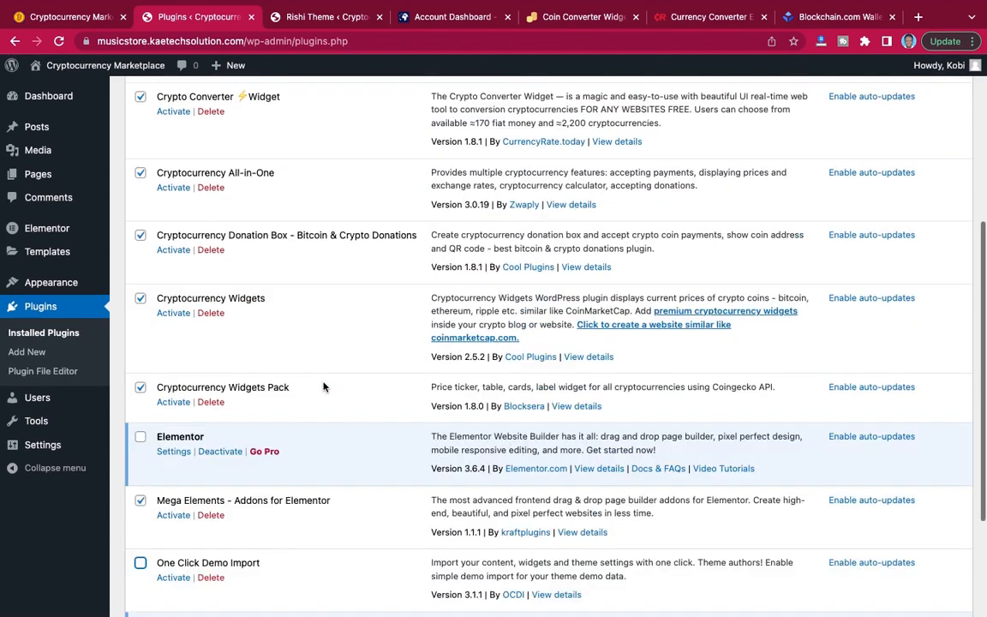
Check the plugin selection and activate all the selected plugins with one bulk action.
{"action": "scroll", "coordinate": [324, 387], "scroll_direction": "down", "scroll_amount": 1}
{"action": "scroll", "coordinate": [323, 386], "scroll_direction": "down", "scroll_amount": 3}
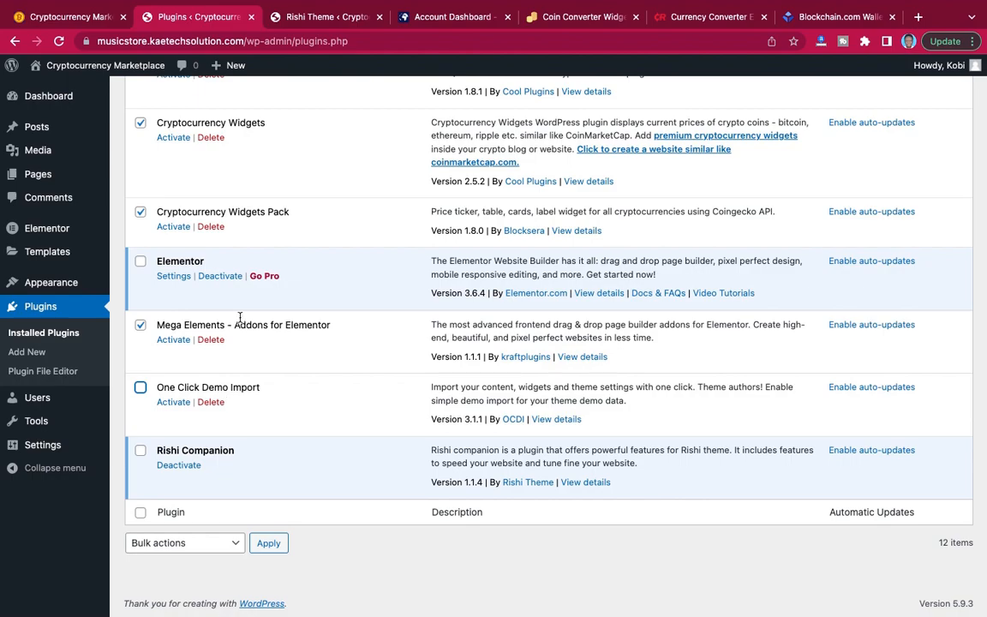
{"action": "scroll", "coordinate": [252, 305], "scroll_direction": "up", "scroll_amount": 5}
{"action": "scroll", "coordinate": [252, 304], "scroll_direction": "up", "scroll_amount": 3}
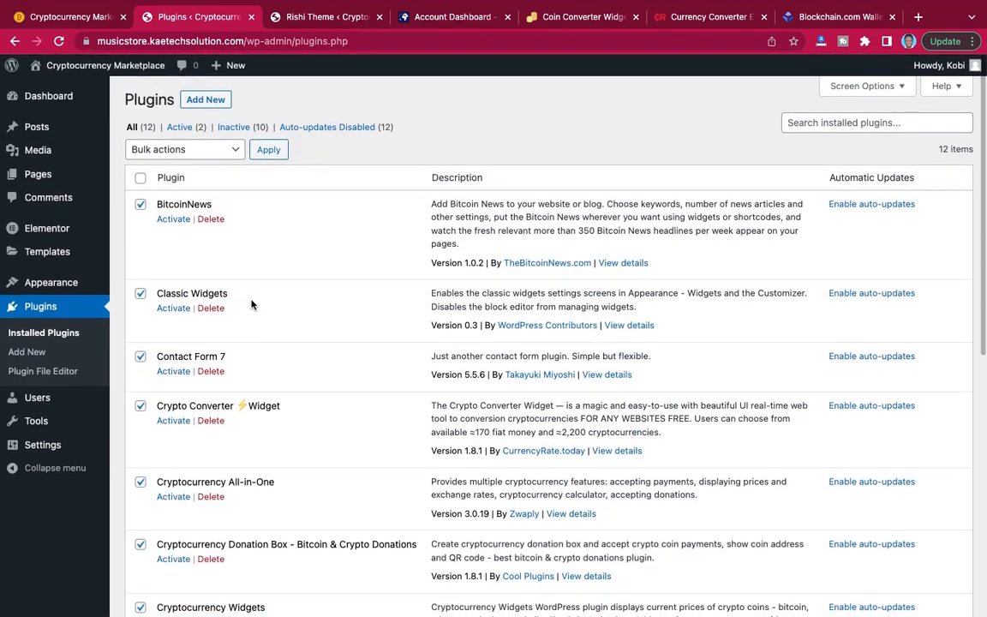
{"action": "scroll", "coordinate": [252, 305], "scroll_direction": "down", "scroll_amount": 10}
{"action": "scroll", "coordinate": [252, 304], "scroll_direction": "up", "scroll_amount": 10}
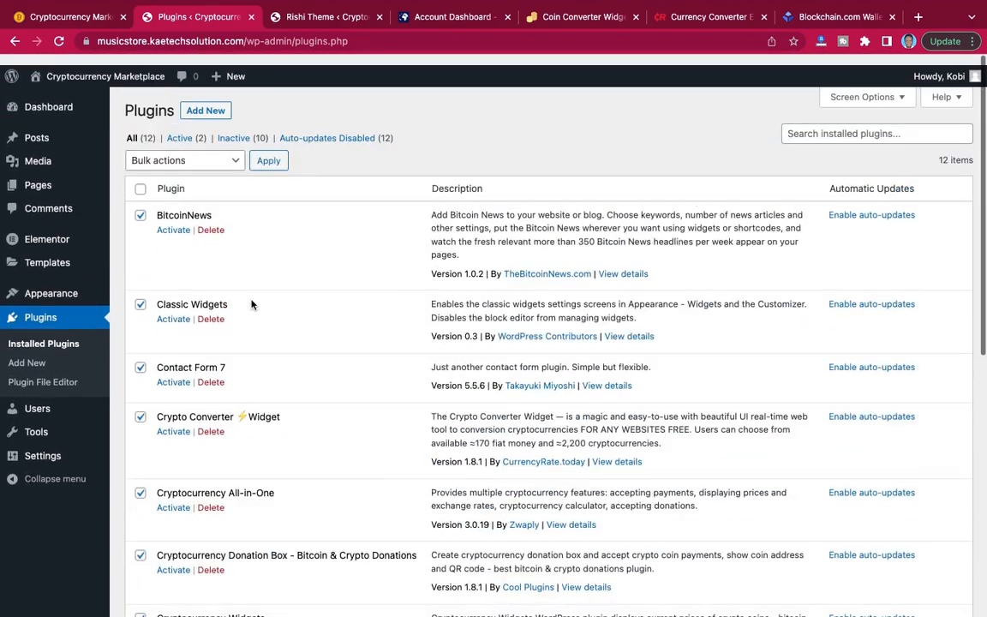
{"action": "scroll", "coordinate": [187, 409], "scroll_direction": "down", "scroll_amount": 10}
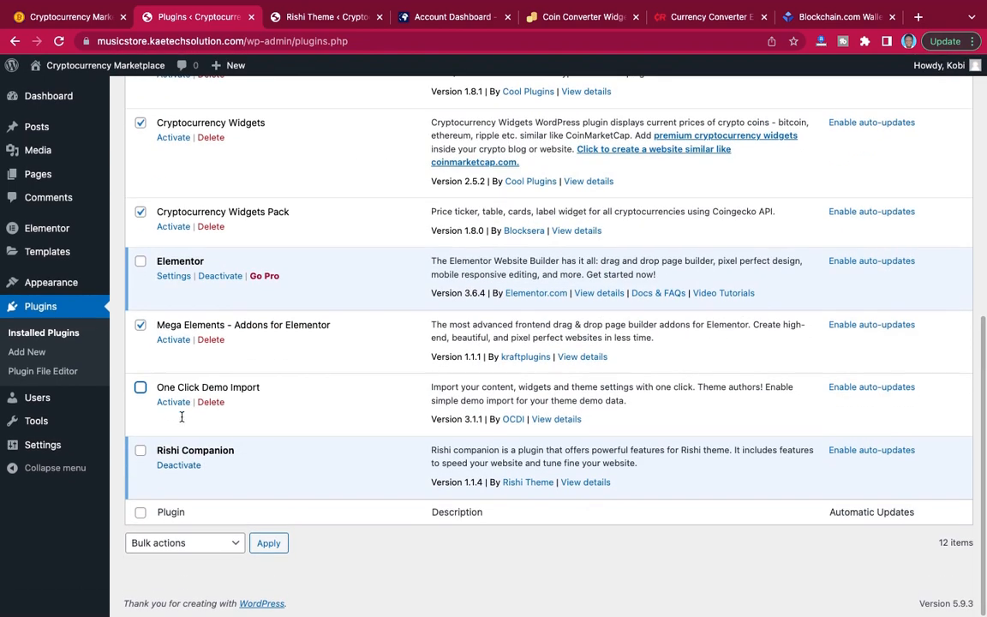
{"action": "left_click", "coordinate": [156, 548]}
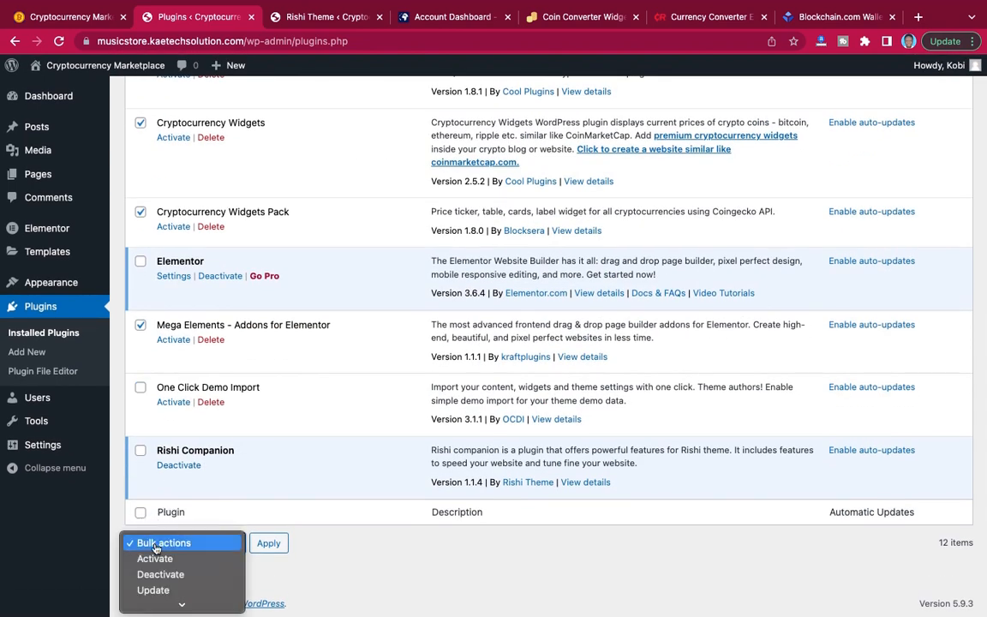
{"action": "left_click", "coordinate": [154, 562]}
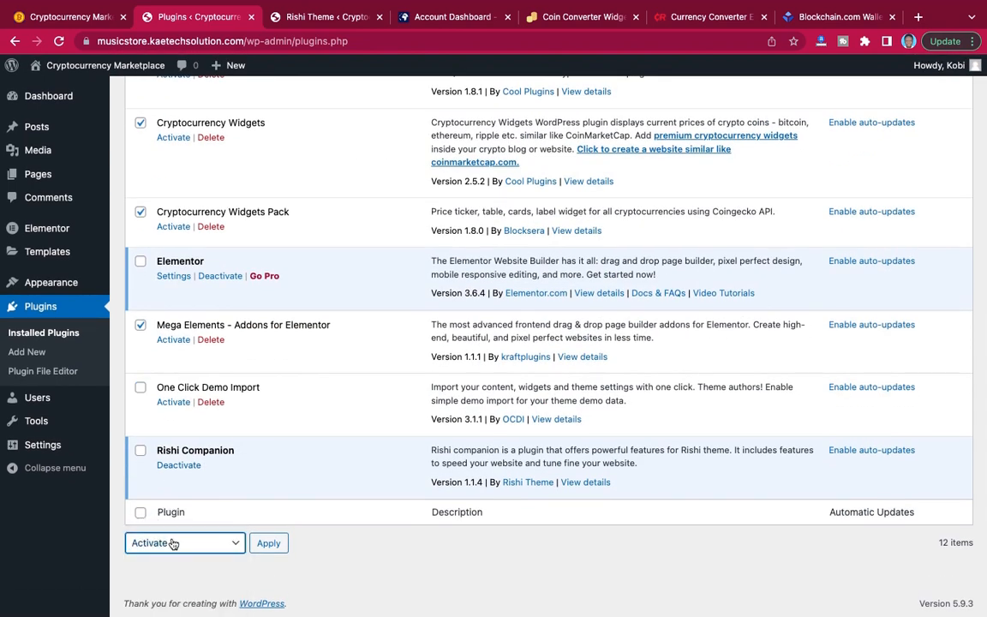
{"action": "left_click", "coordinate": [269, 547]}
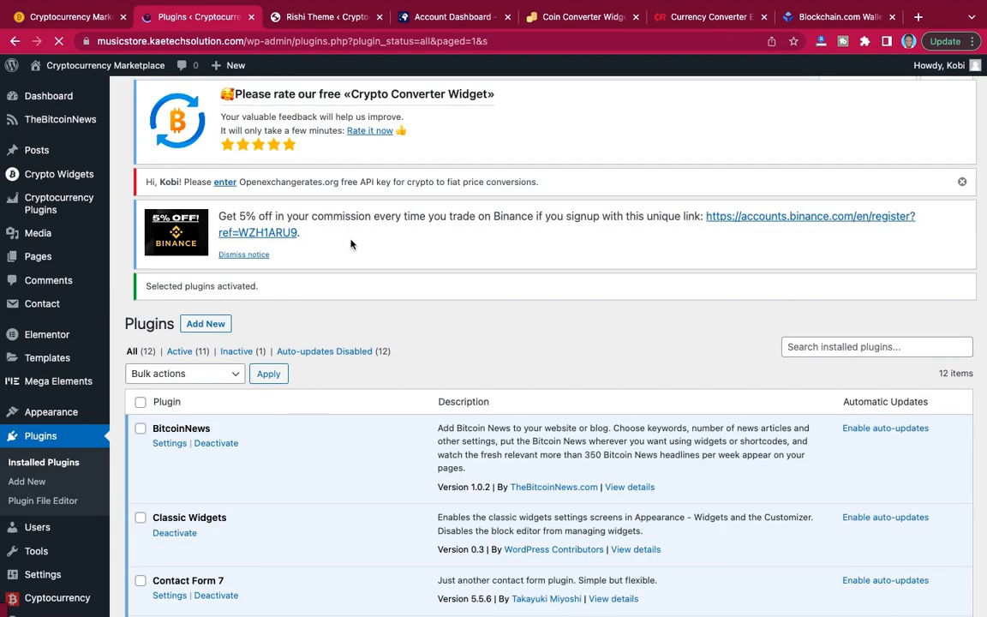
Review the activated plugins and follow the Openexchangerates.org notice to the Open Exchange Rates API key settings.
{"action": "scroll", "coordinate": [421, 318], "scroll_direction": "down", "scroll_amount": 10}
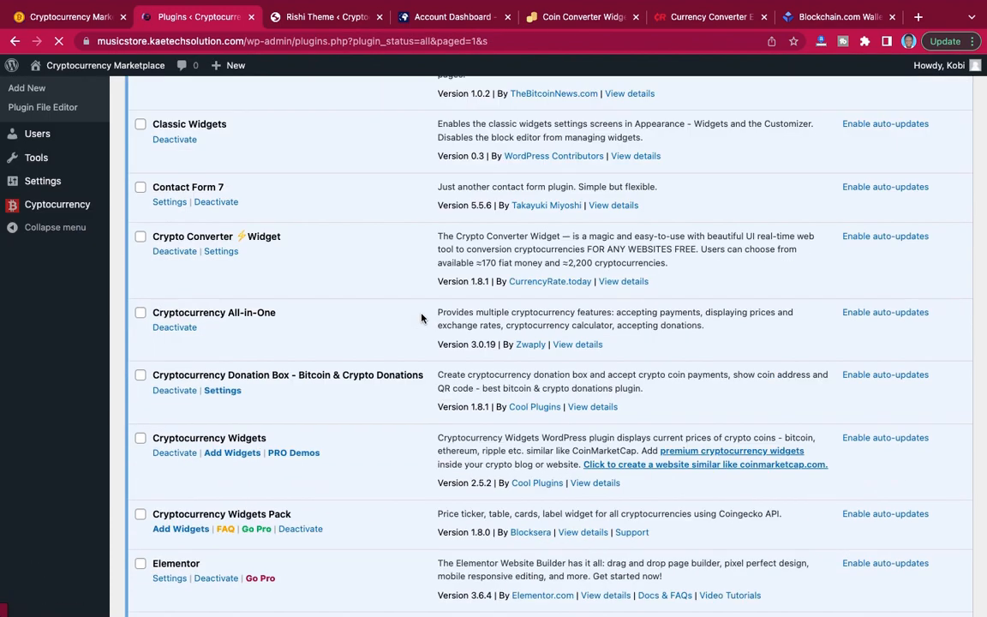
{"action": "scroll", "coordinate": [421, 318], "scroll_direction": "up", "scroll_amount": 10}
{"action": "scroll", "coordinate": [421, 318], "scroll_direction": "down", "scroll_amount": 8}
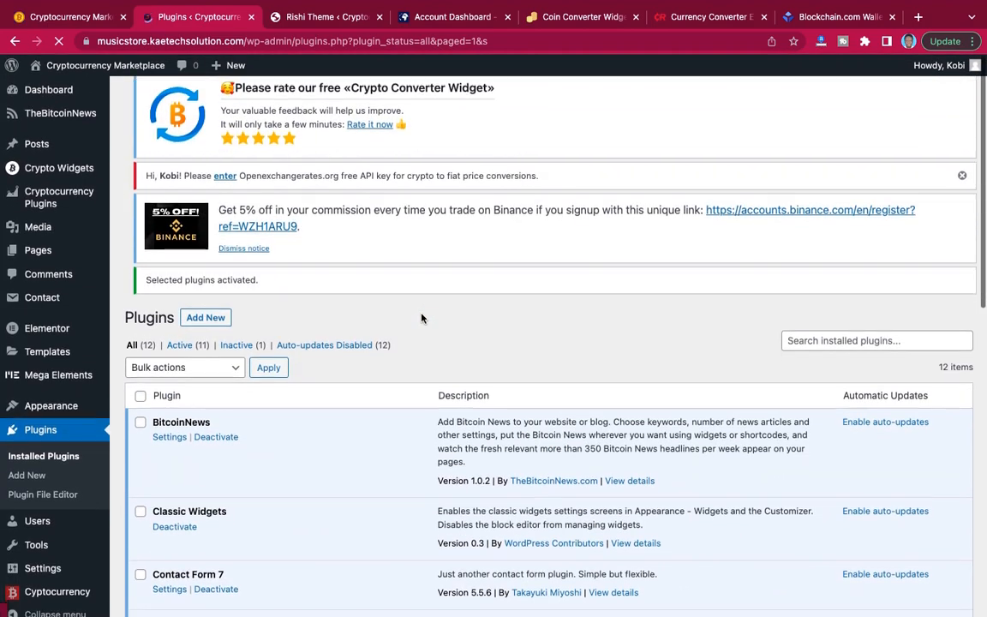
{"action": "scroll", "coordinate": [421, 318], "scroll_direction": "up", "scroll_amount": 4}
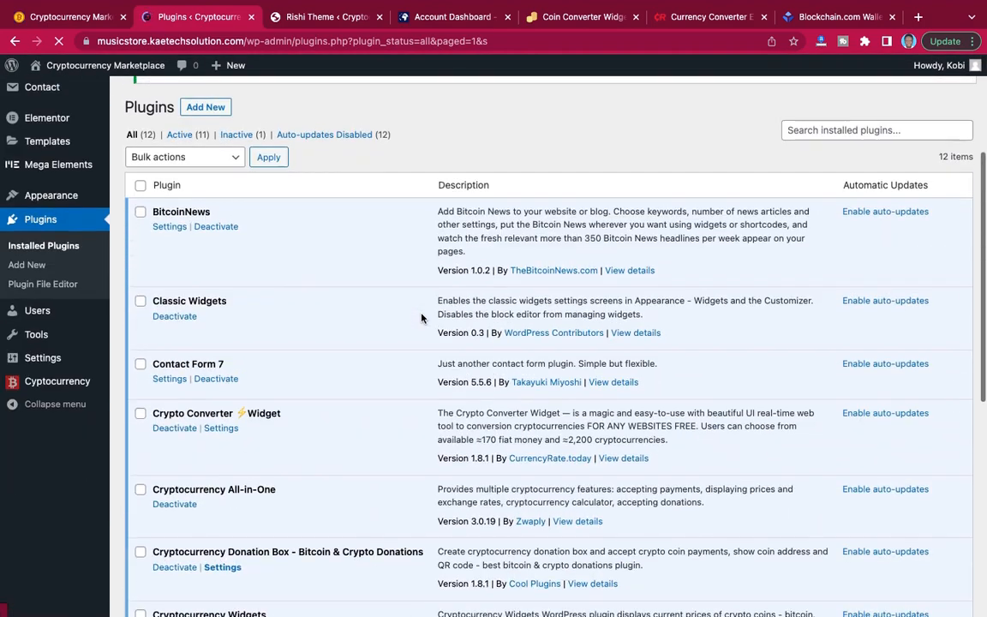
{"action": "scroll", "coordinate": [421, 318], "scroll_direction": "down", "scroll_amount": 10}
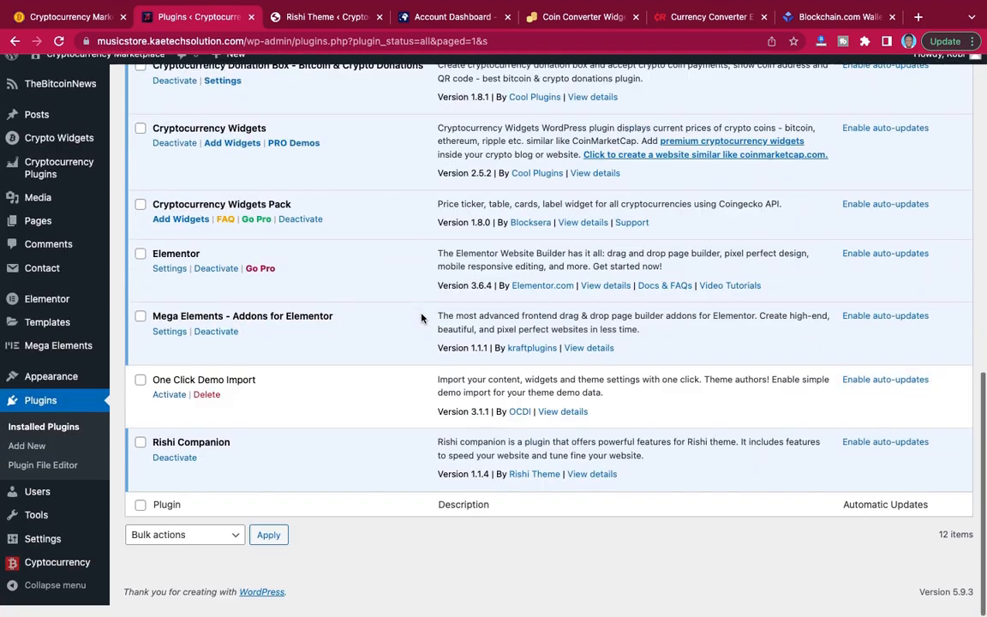
{"action": "scroll", "coordinate": [421, 318], "scroll_direction": "up", "scroll_amount": 12}
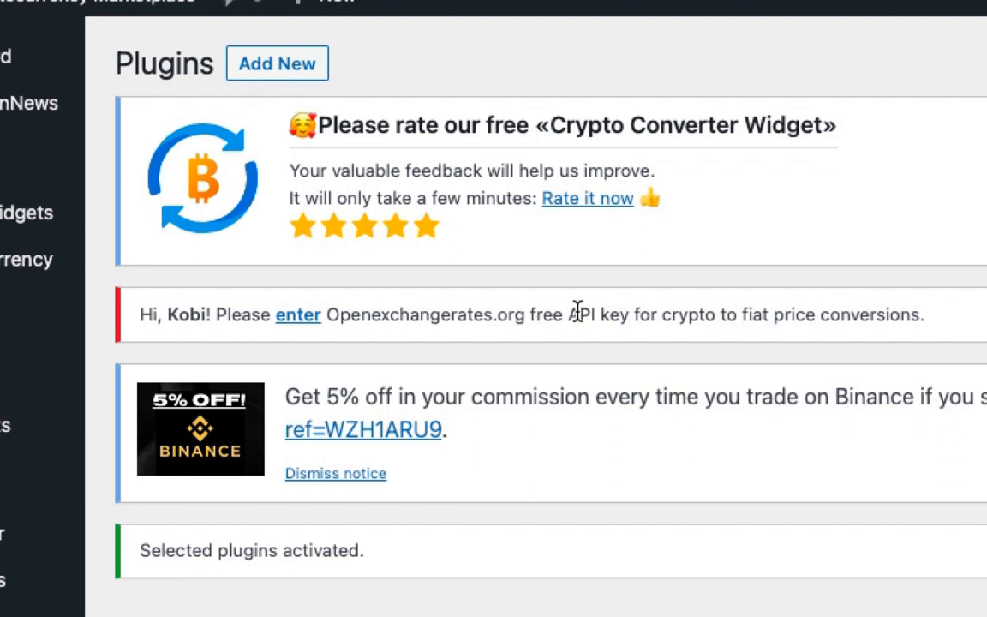
{"action": "left_click_drag", "start_coordinate": [327, 315], "coordinate": [527, 314]}
{"action": "left_click", "coordinate": [481, 314]}
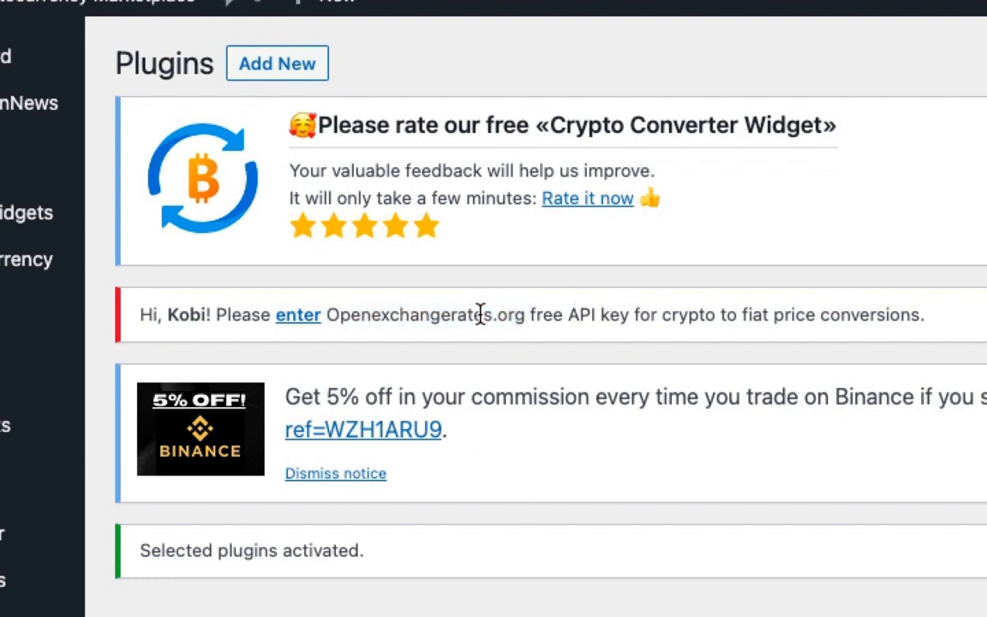
{"action": "left_click", "coordinate": [295, 323]}
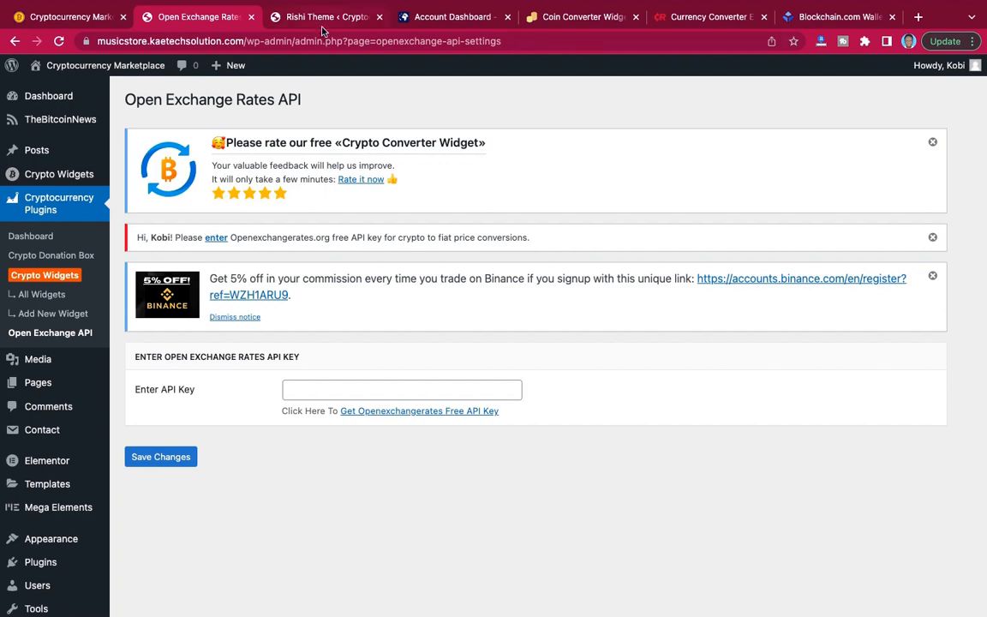
Examine the coin price tables and the Cryptocurrency Converter on the demo site's home page.
{"action": "left_click", "coordinate": [76, 18]}
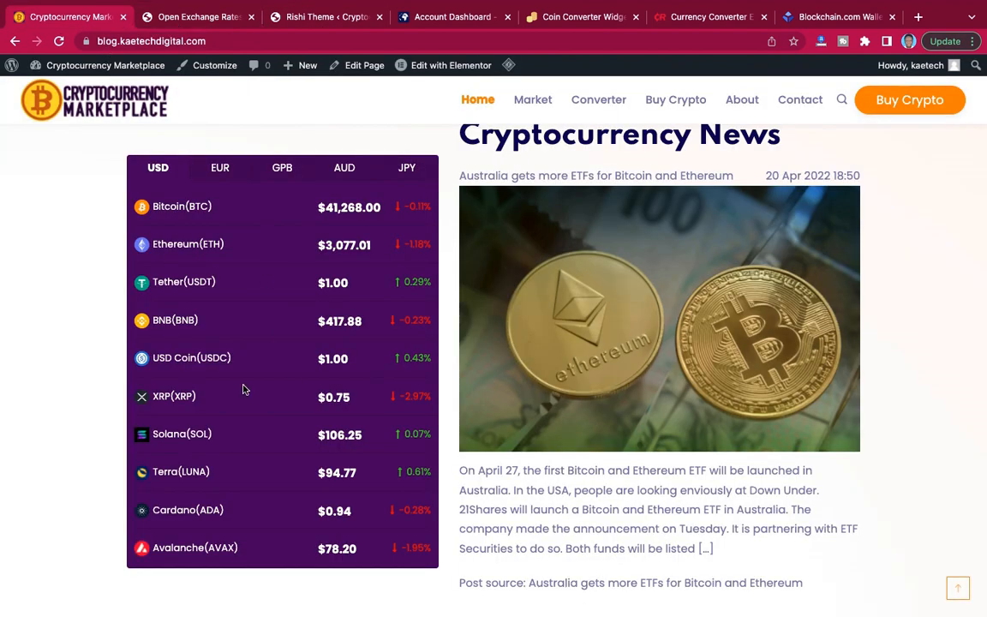
{"action": "scroll", "coordinate": [268, 446], "scroll_direction": "down", "scroll_amount": 7}
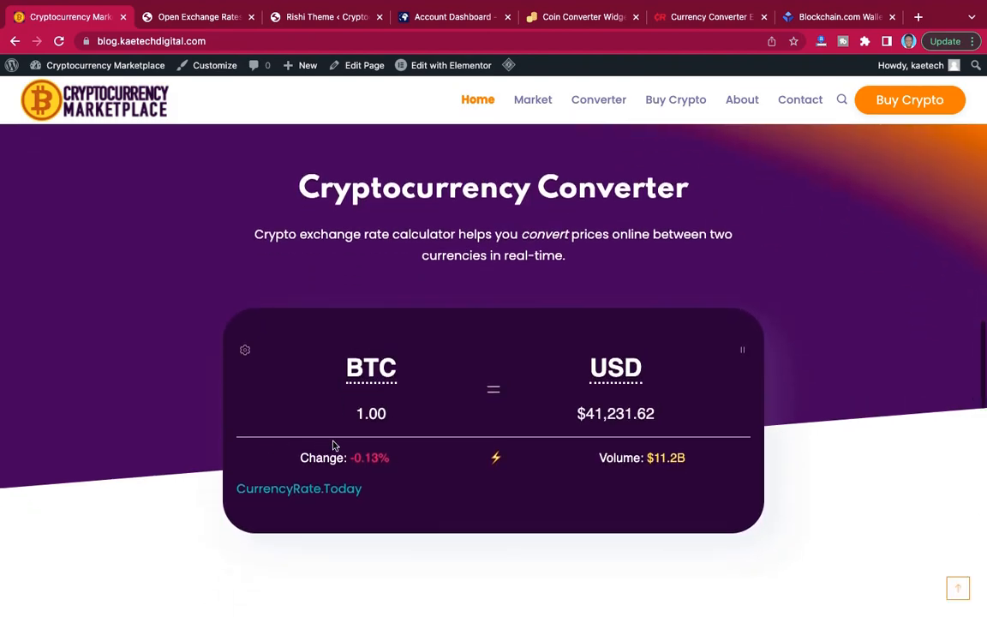
{"action": "scroll", "coordinate": [278, 368], "scroll_direction": "up", "scroll_amount": 2}
{"action": "scroll", "coordinate": [279, 369], "scroll_direction": "up", "scroll_amount": 8}
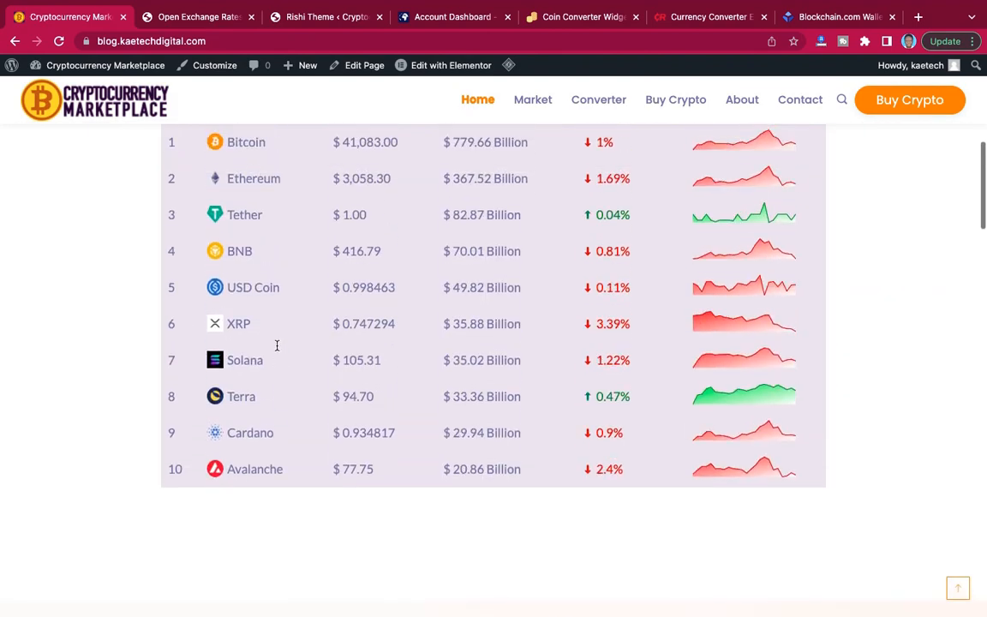
{"action": "scroll", "coordinate": [276, 347], "scroll_direction": "up", "scroll_amount": 3}
{"action": "scroll", "coordinate": [276, 347], "scroll_direction": "down", "scroll_amount": 14}
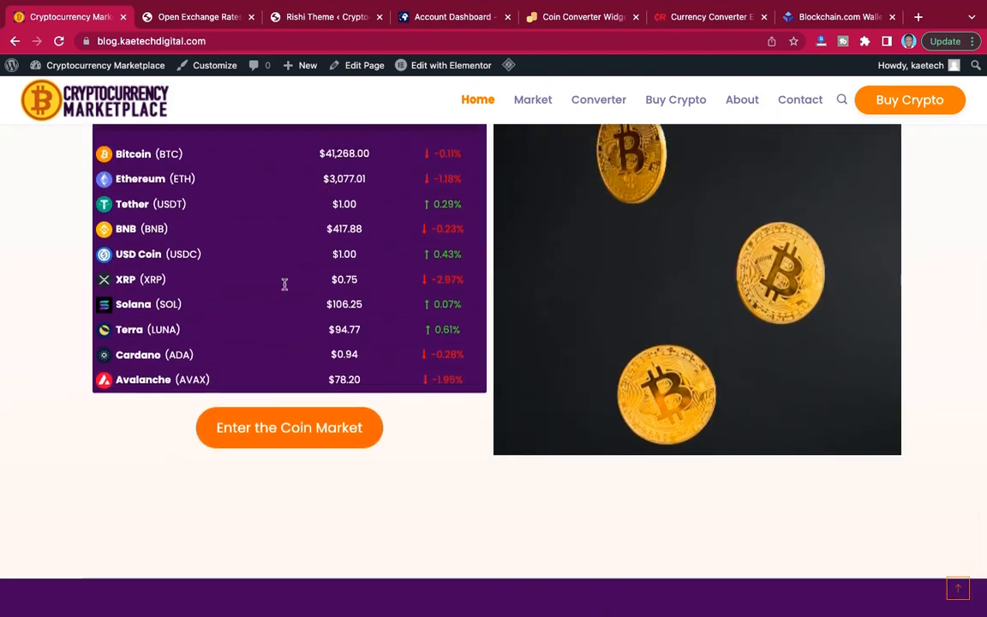
Return to the API key settings, then switch to the Open Exchange Rates account and open its App IDs page.
{"action": "left_click", "coordinate": [214, 17]}
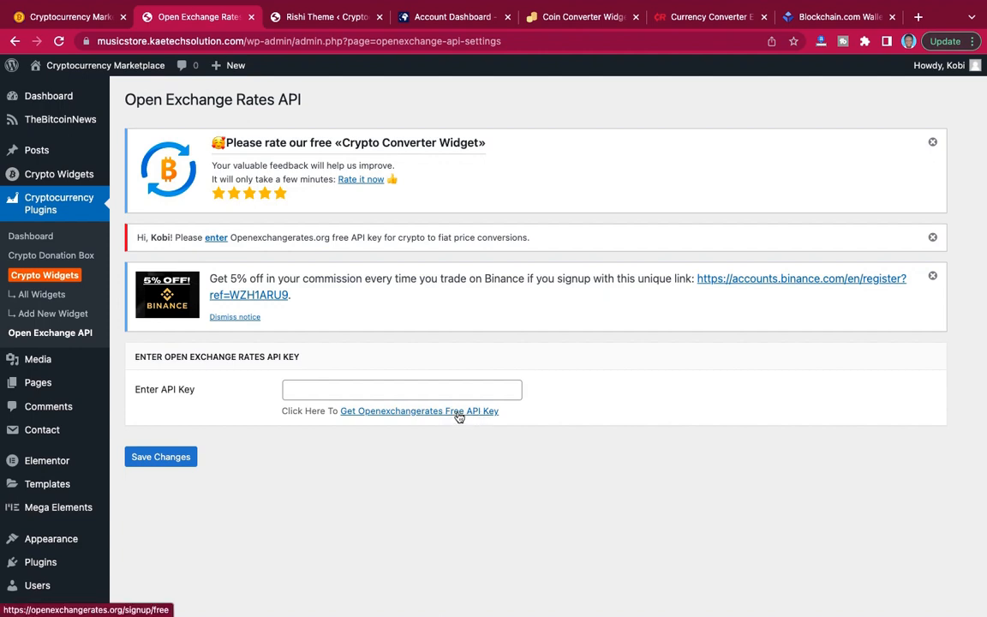
{"action": "left_click", "coordinate": [450, 19]}
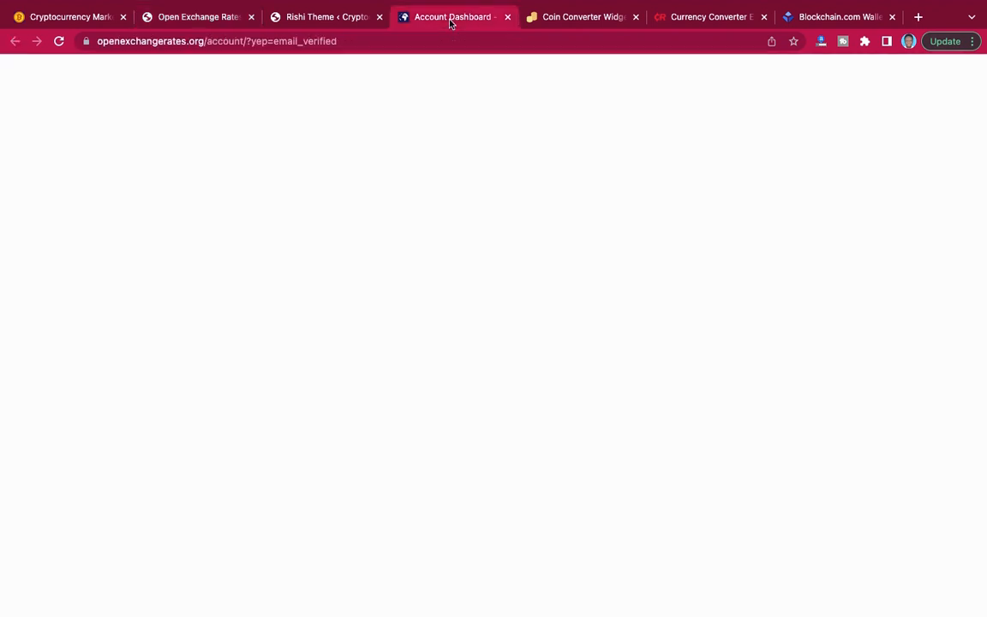
{"action": "scroll", "coordinate": [519, 297], "scroll_direction": "down", "scroll_amount": 3}
{"action": "scroll", "coordinate": [519, 296], "scroll_direction": "up", "scroll_amount": 3}
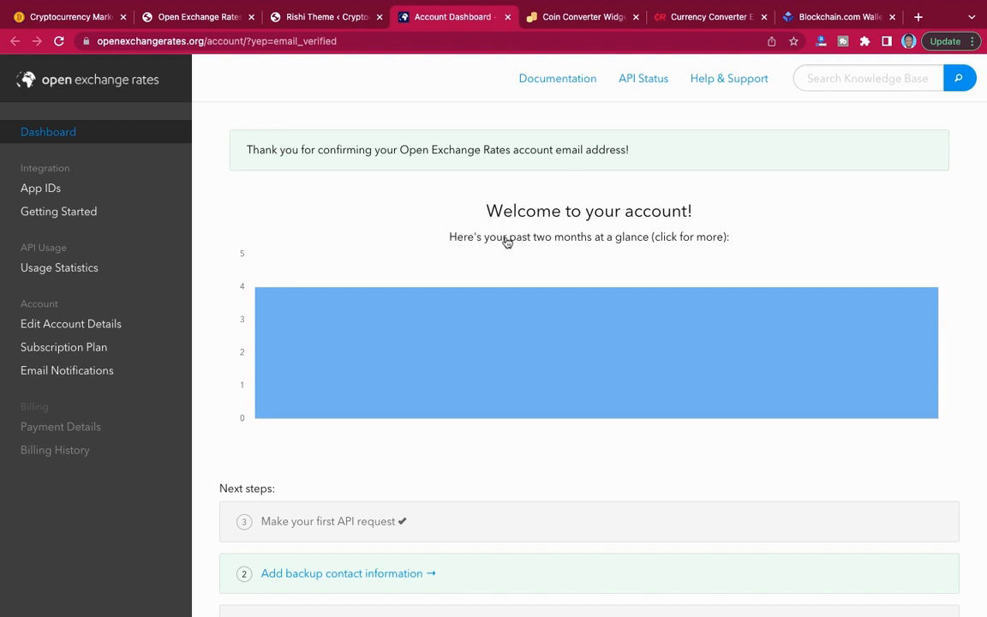
{"action": "left_click", "coordinate": [54, 188]}
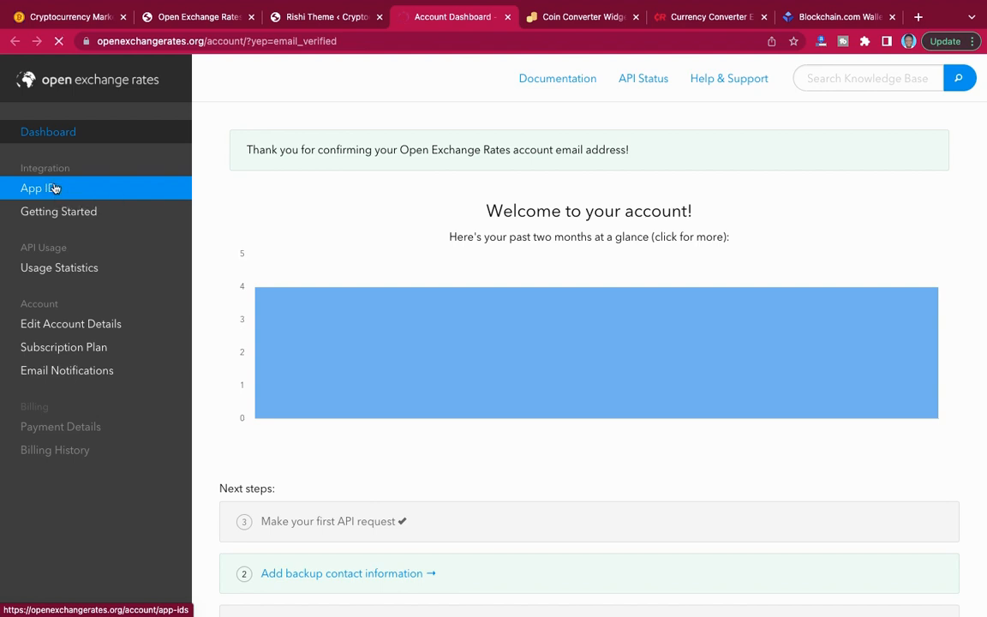
{"action": "left_click", "coordinate": [54, 188]}
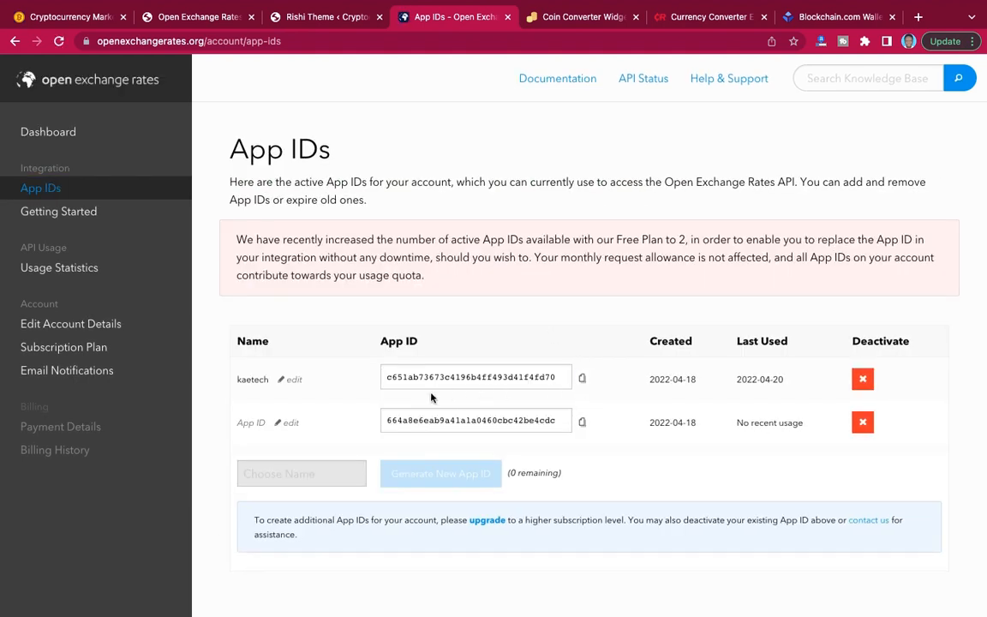
Rename the unnamed App ID as crypto and save the new name.
{"action": "scroll", "coordinate": [556, 442], "scroll_direction": "down", "scroll_amount": 3}
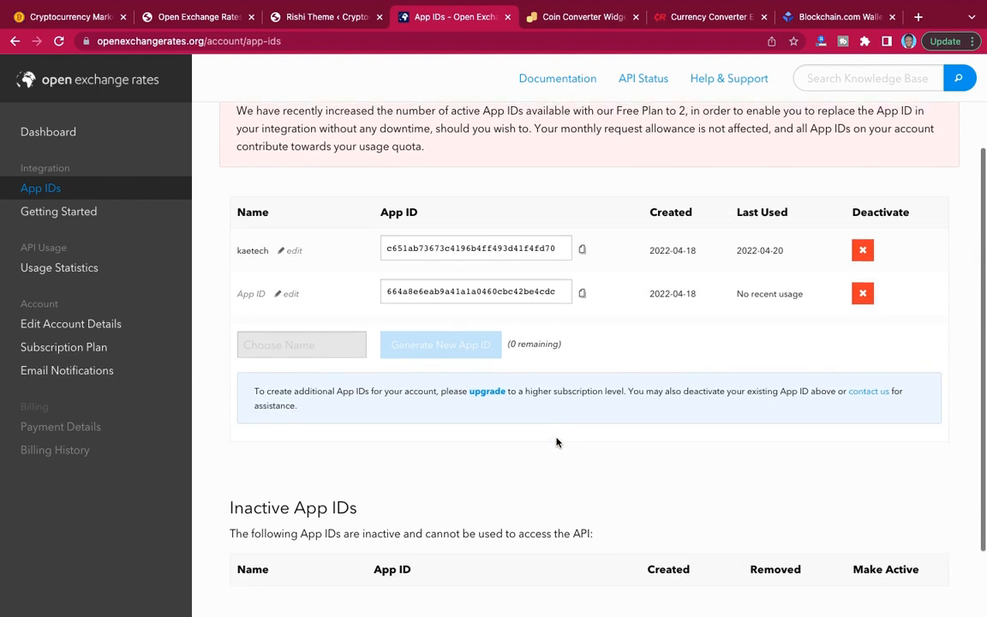
{"action": "scroll", "coordinate": [557, 438], "scroll_direction": "up", "scroll_amount": 1}
{"action": "scroll", "coordinate": [557, 438], "scroll_direction": "up", "scroll_amount": 1}
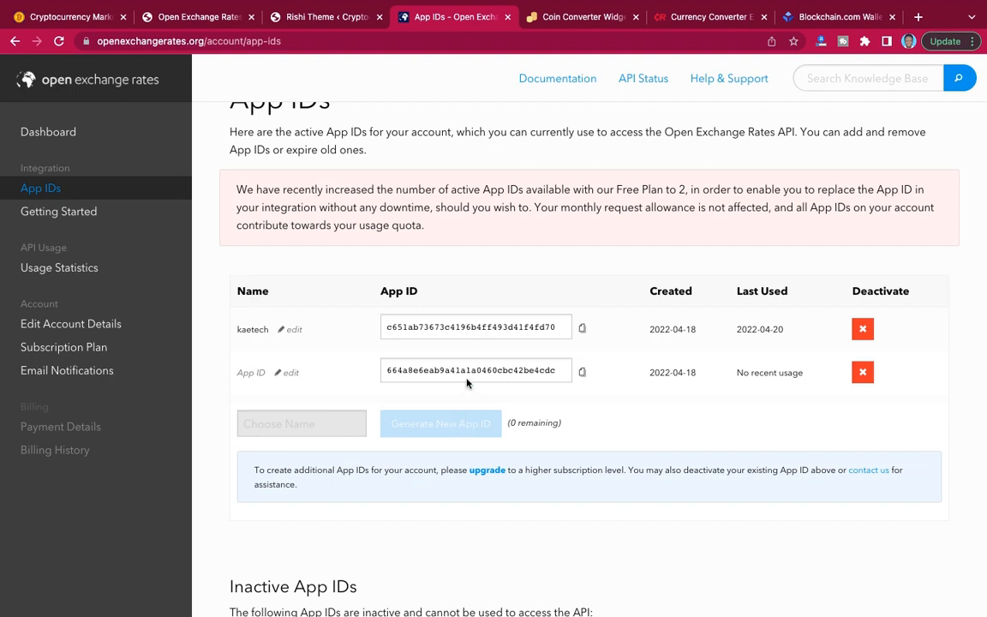
{"action": "left_click", "coordinate": [278, 375]}
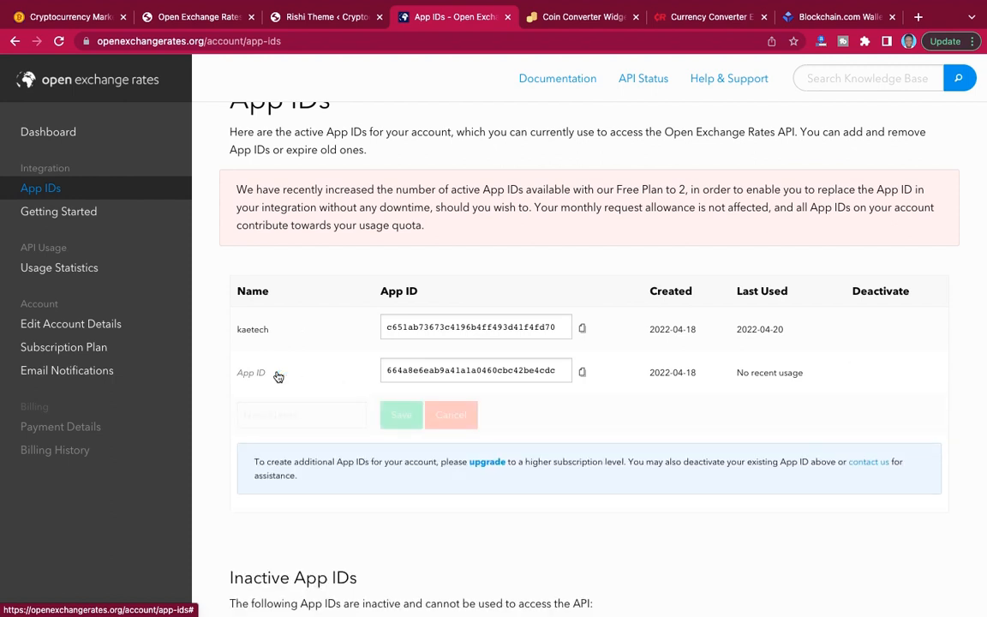
{"action": "left_click", "coordinate": [274, 415]}
{"action": "type", "text": "cr"}
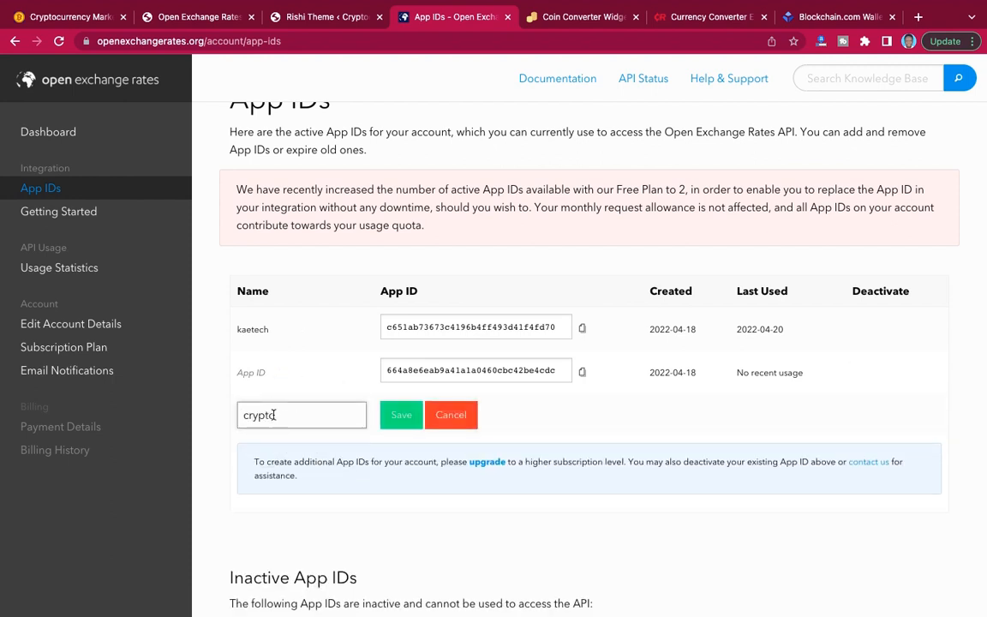
{"action": "type", "text": "ypto"}
{"action": "left_click", "coordinate": [400, 420]}
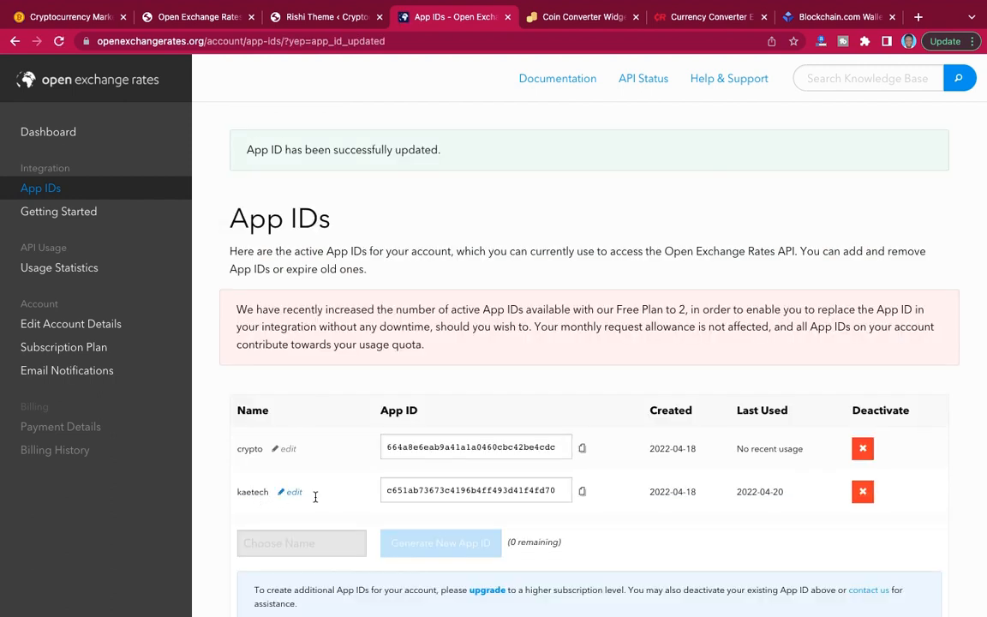
Copy the kaetech App ID, paste it as the Open Exchange Rates API key in the WordPress settings and save the changes.
{"action": "left_click", "coordinate": [583, 493]}
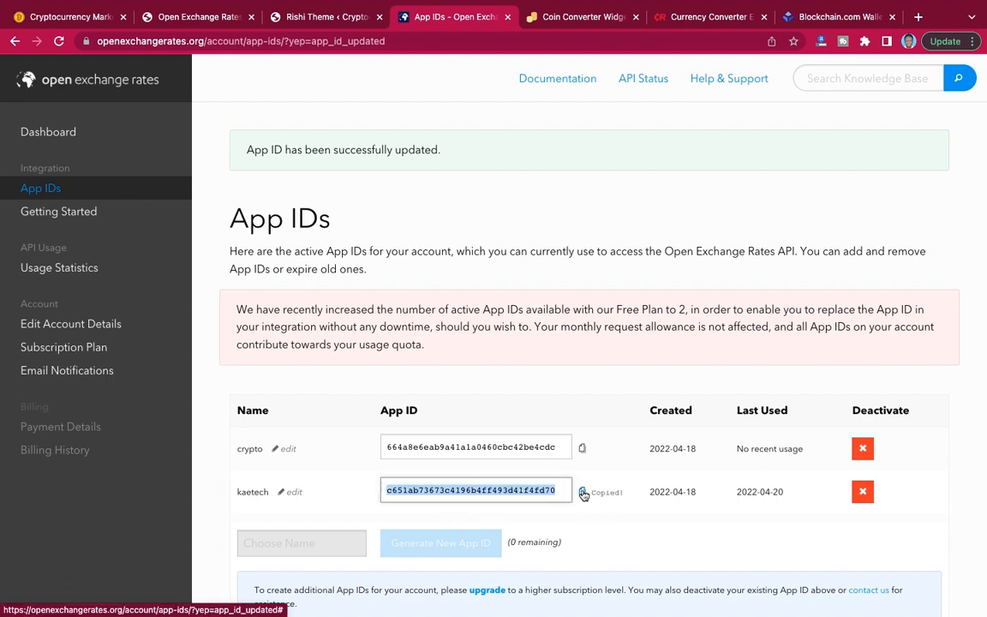
{"action": "left_click", "coordinate": [200, 19]}
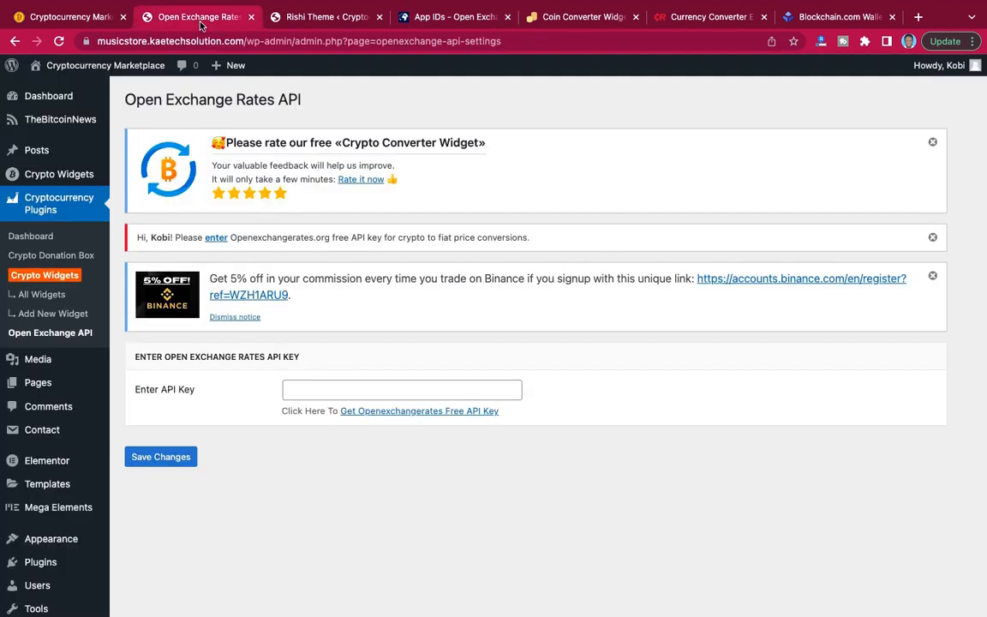
{"action": "left_click", "coordinate": [300, 394]}
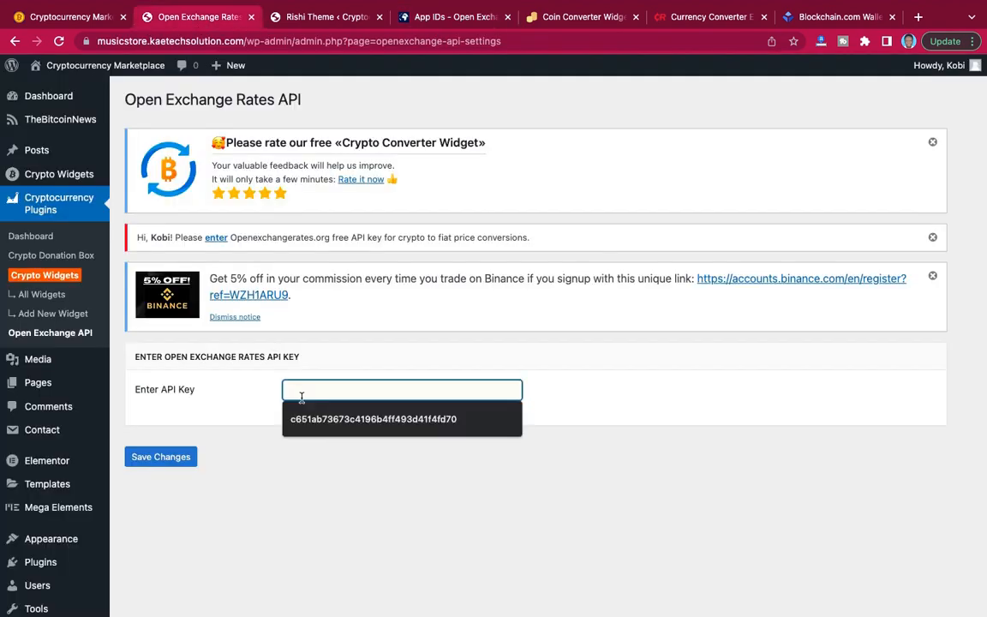
{"action": "key", "text": "ctrl+v"}
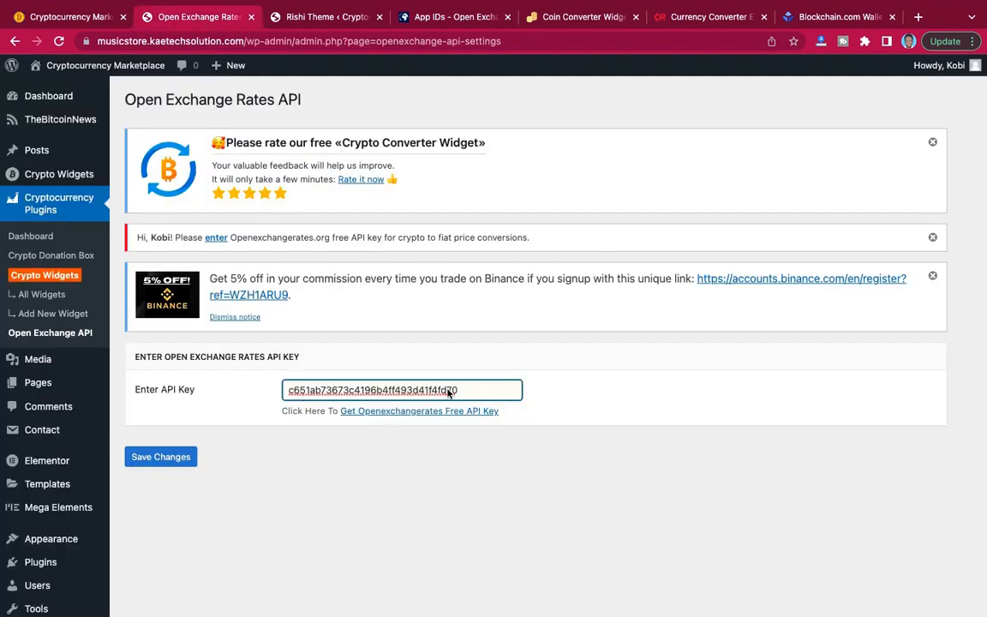
{"action": "left_click", "coordinate": [164, 457]}
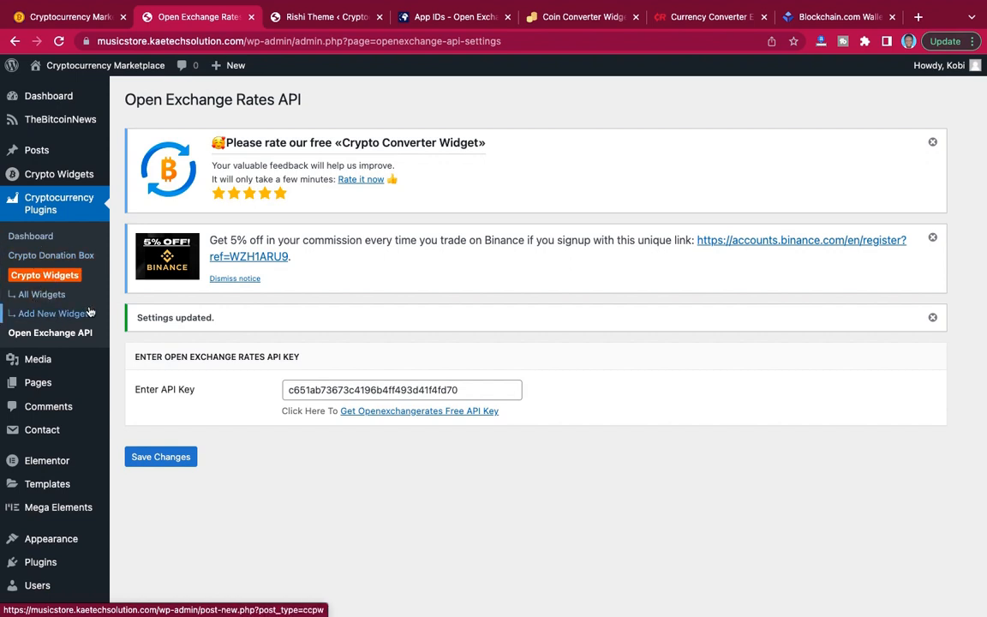
Examine the demo site's hero section with its BTC to USD converter, follow the converter's lightning link and return.
{"action": "left_click", "coordinate": [69, 16]}
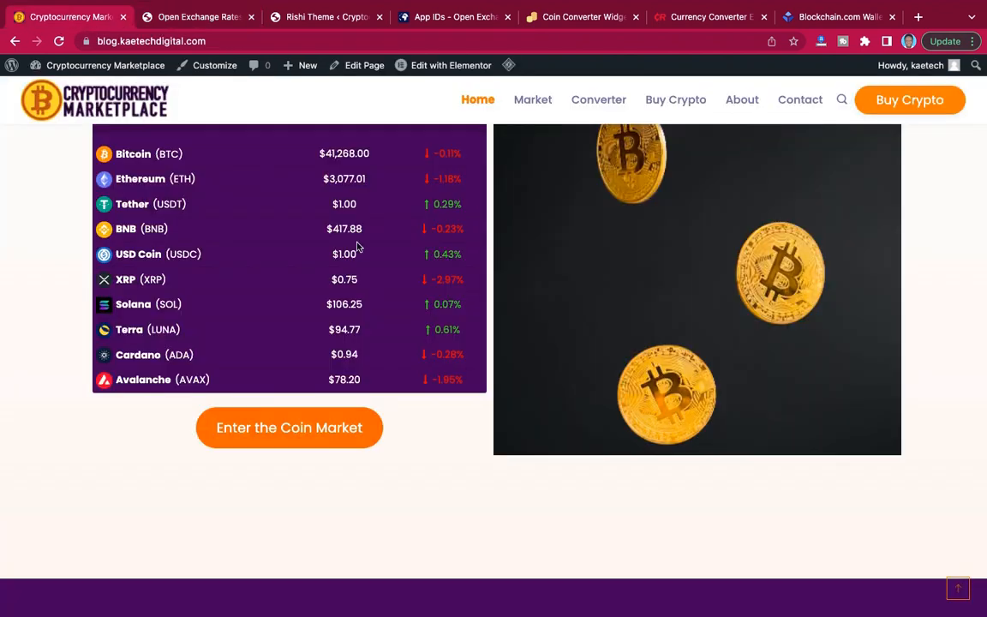
{"action": "scroll", "coordinate": [358, 247], "scroll_direction": "up", "scroll_amount": 15}
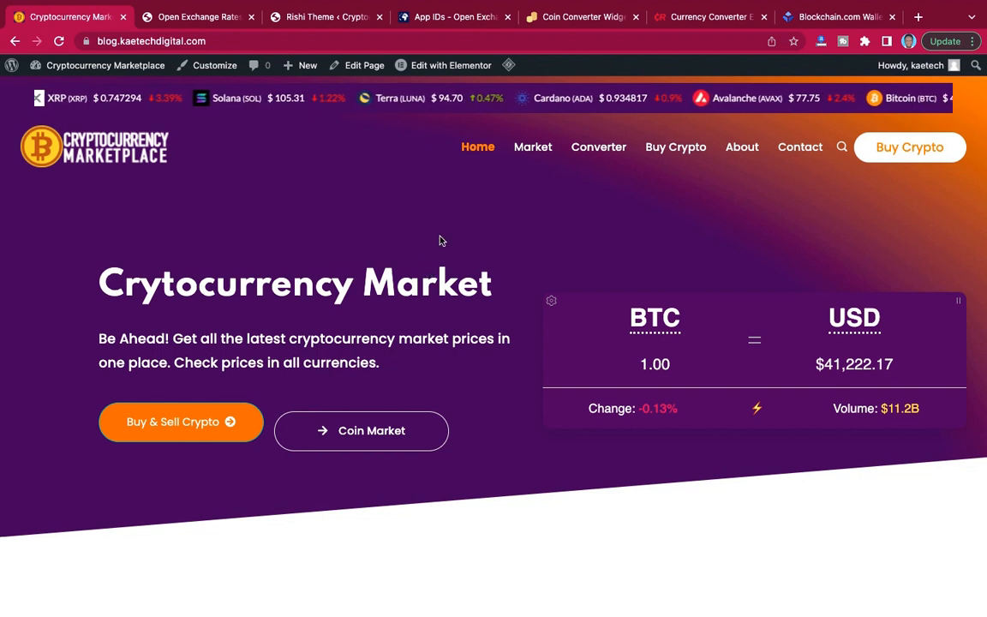
{"action": "scroll", "coordinate": [473, 334], "scroll_direction": "down", "scroll_amount": 2}
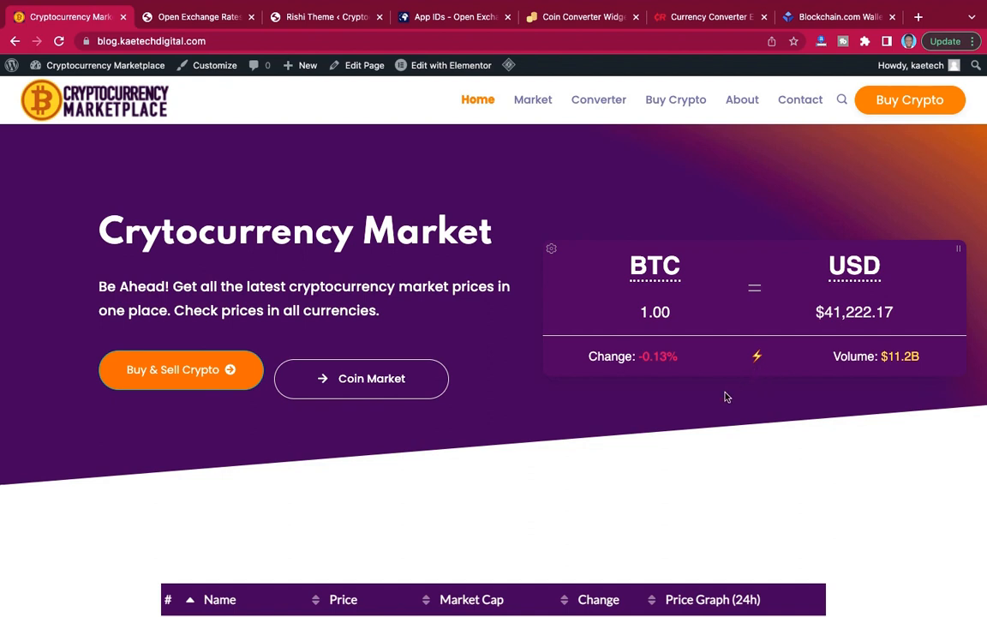
{"action": "left_click", "coordinate": [757, 354]}
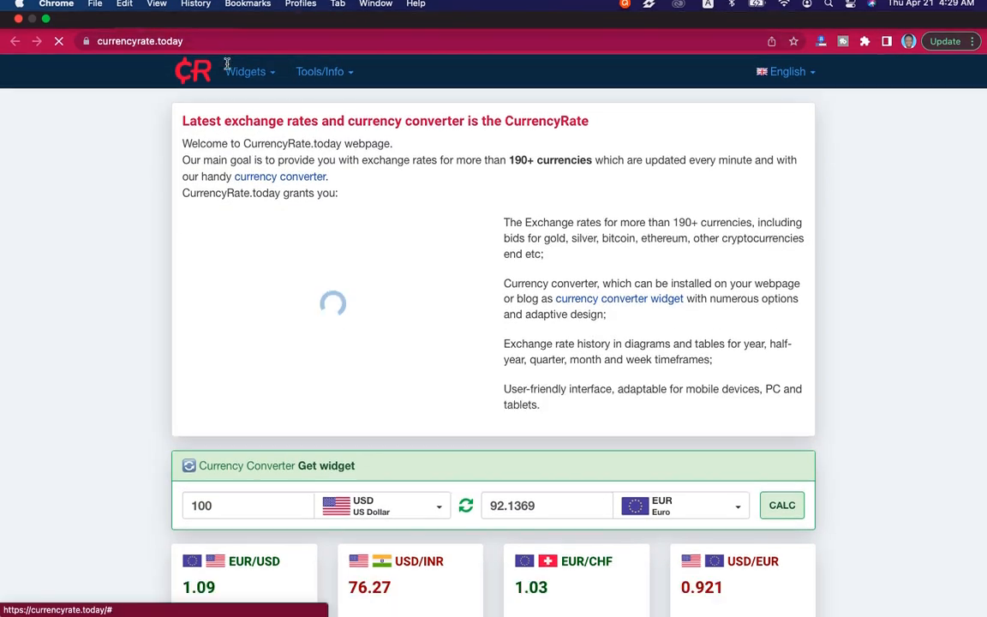
{"action": "left_click", "coordinate": [219, 17]}
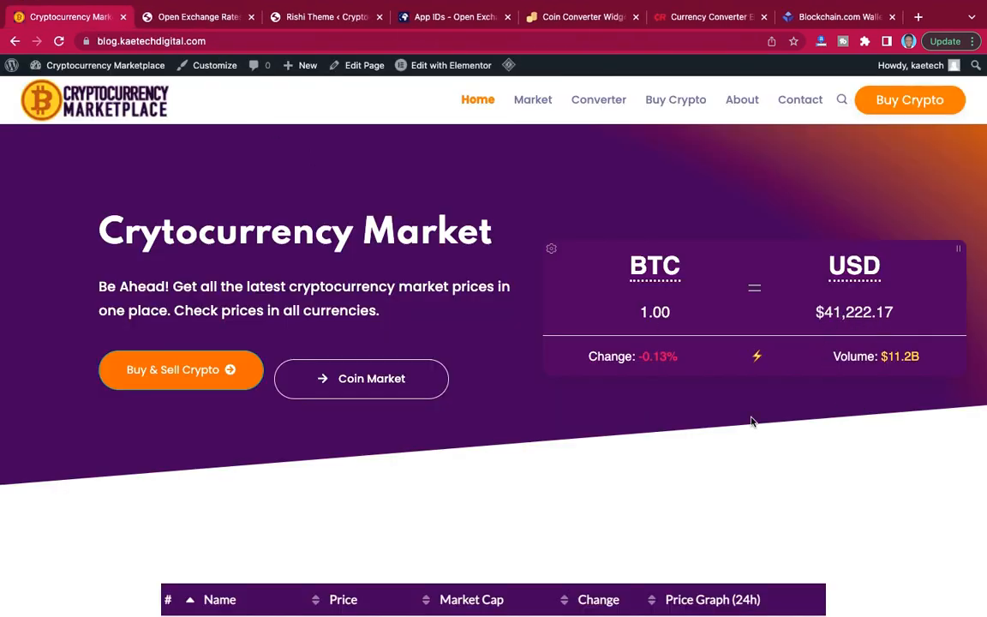
Examine the demo site's coin price table and view the multi-currency price list in EUR, GPB and AUD.
{"action": "scroll", "coordinate": [752, 422], "scroll_direction": "down", "scroll_amount": 5}
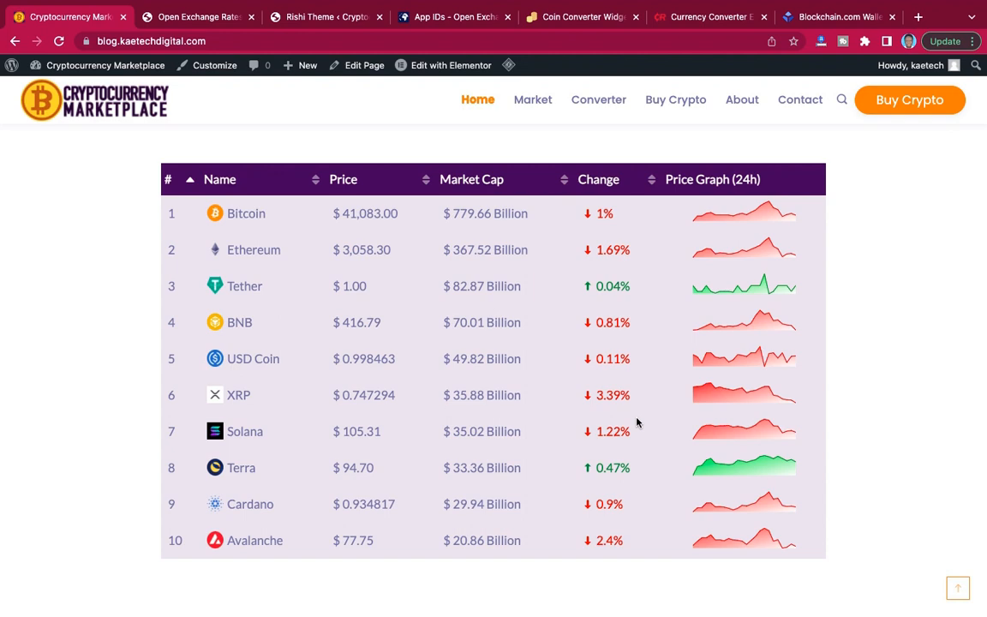
{"action": "scroll", "coordinate": [636, 417], "scroll_direction": "down", "scroll_amount": 6}
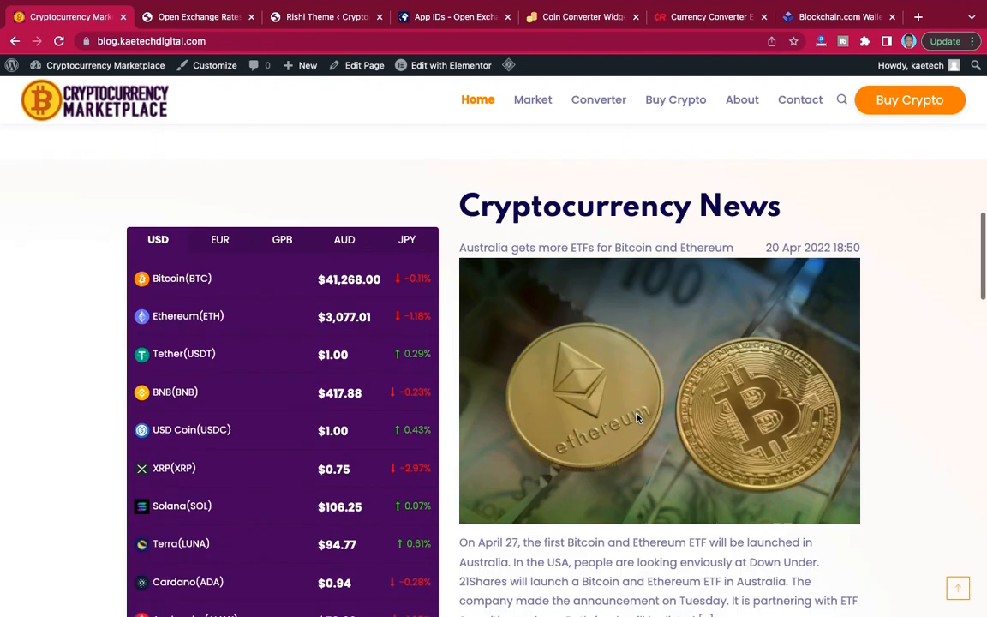
{"action": "scroll", "coordinate": [375, 313], "scroll_direction": "up", "scroll_amount": 2}
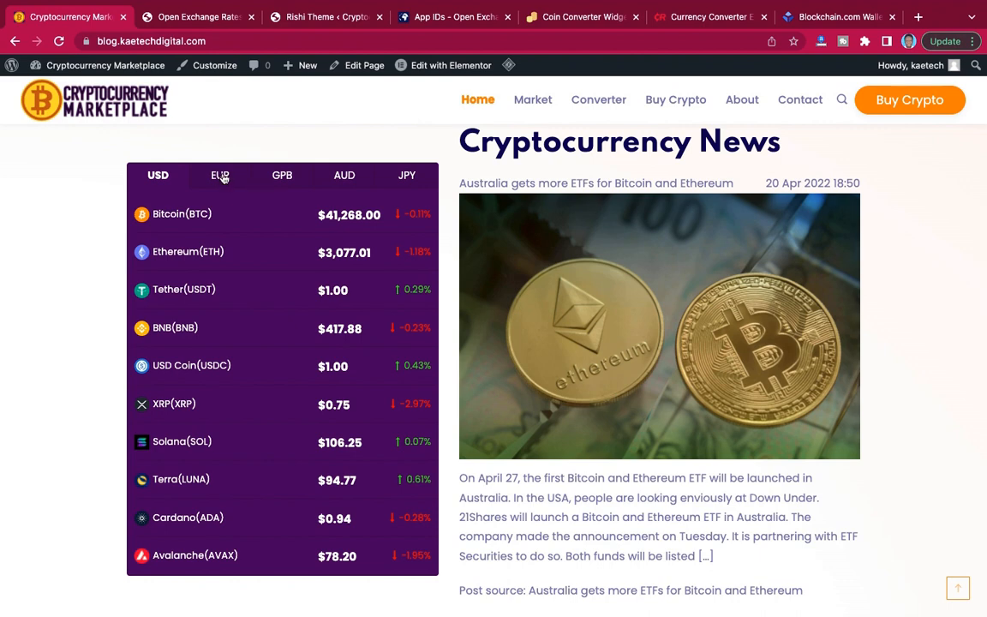
{"action": "left_click", "coordinate": [222, 177]}
{"action": "left_click", "coordinate": [283, 178]}
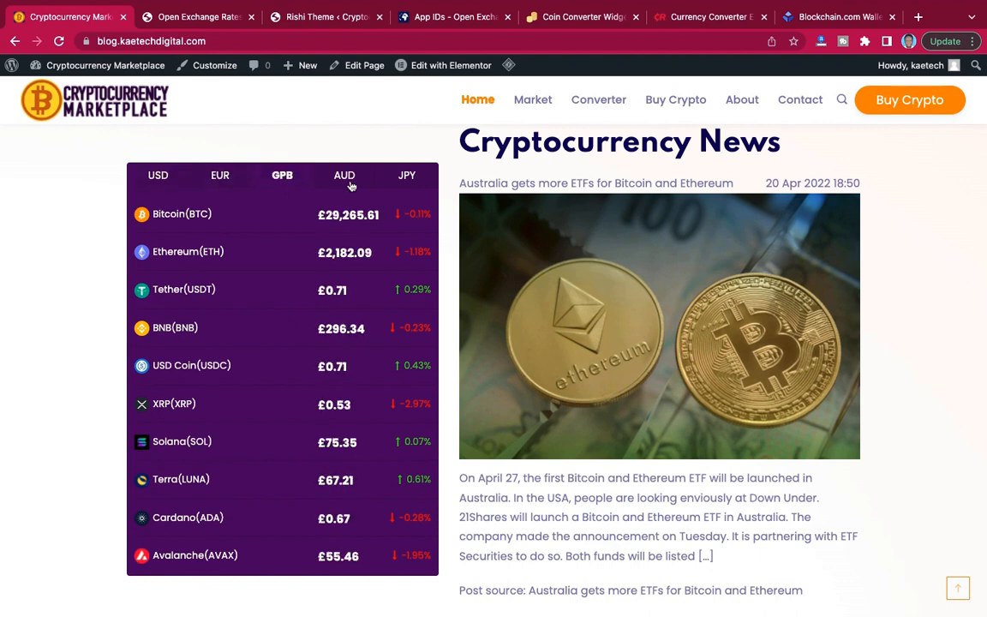
{"action": "left_click", "coordinate": [319, 169]}
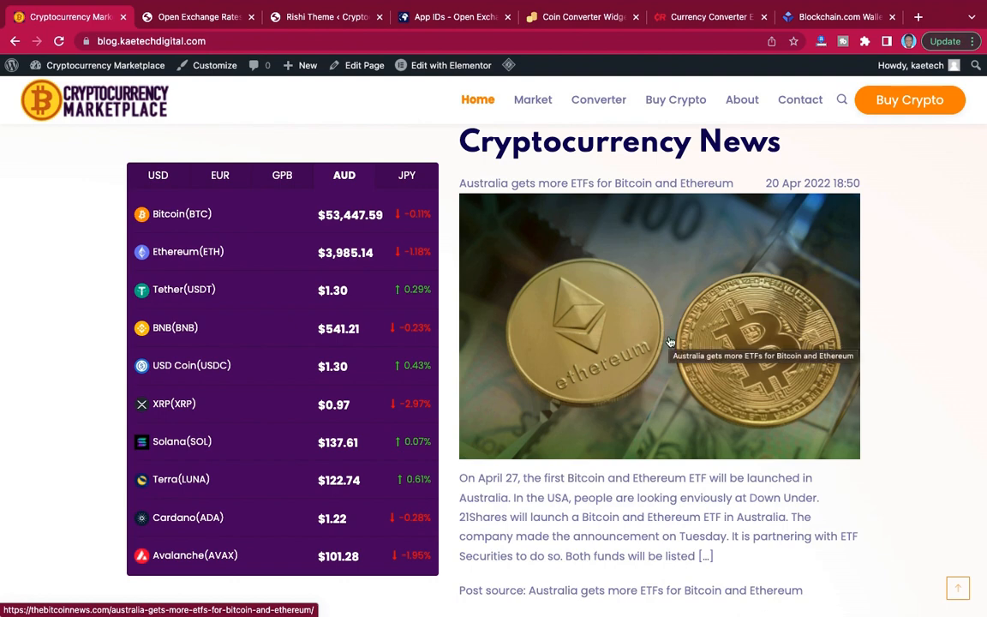
Examine the demo home page's remaining sections, from the Cryptocurrency Converter and coin price list down to the footer's donation box.
{"action": "scroll", "coordinate": [670, 342], "scroll_direction": "down", "scroll_amount": 6}
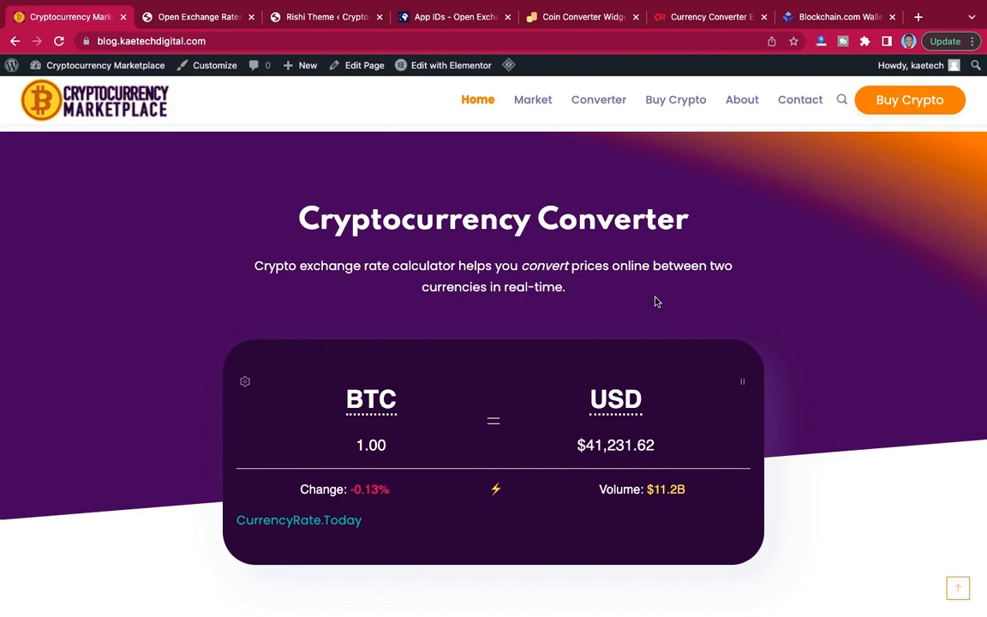
{"action": "scroll", "coordinate": [654, 300], "scroll_direction": "up", "scroll_amount": 5}
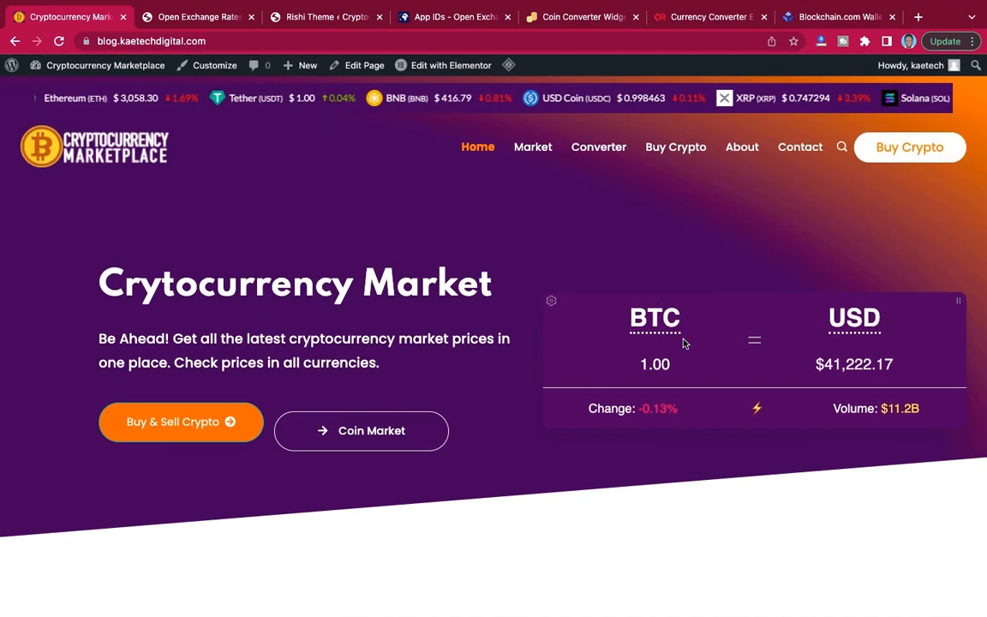
{"action": "scroll", "coordinate": [655, 302], "scroll_direction": "down", "scroll_amount": 10}
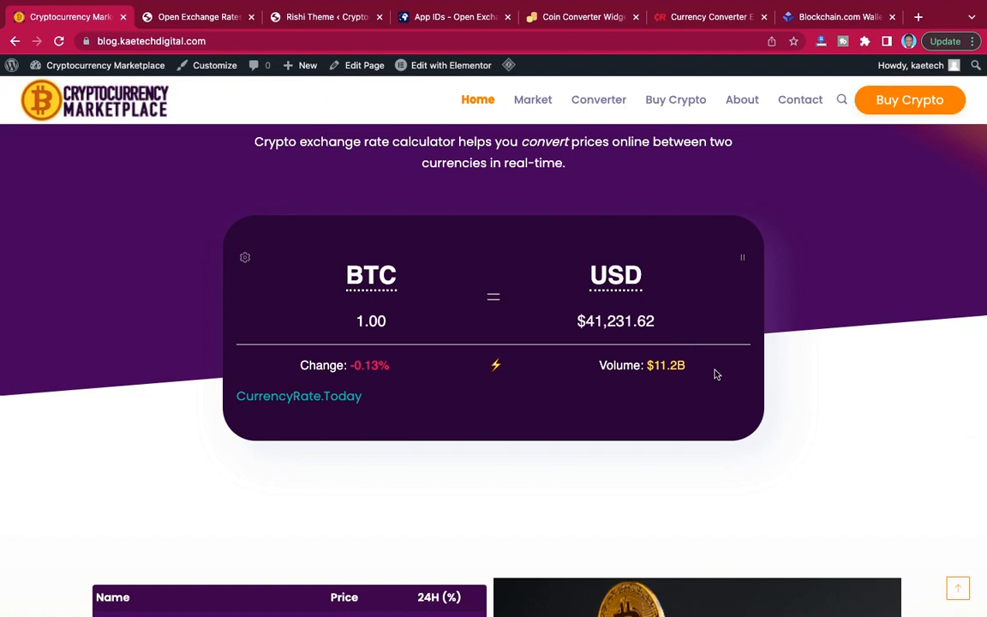
{"action": "scroll", "coordinate": [723, 383], "scroll_direction": "down", "scroll_amount": 4}
{"action": "scroll", "coordinate": [724, 384], "scroll_direction": "down", "scroll_amount": 2}
{"action": "scroll", "coordinate": [722, 383], "scroll_direction": "up", "scroll_amount": 1}
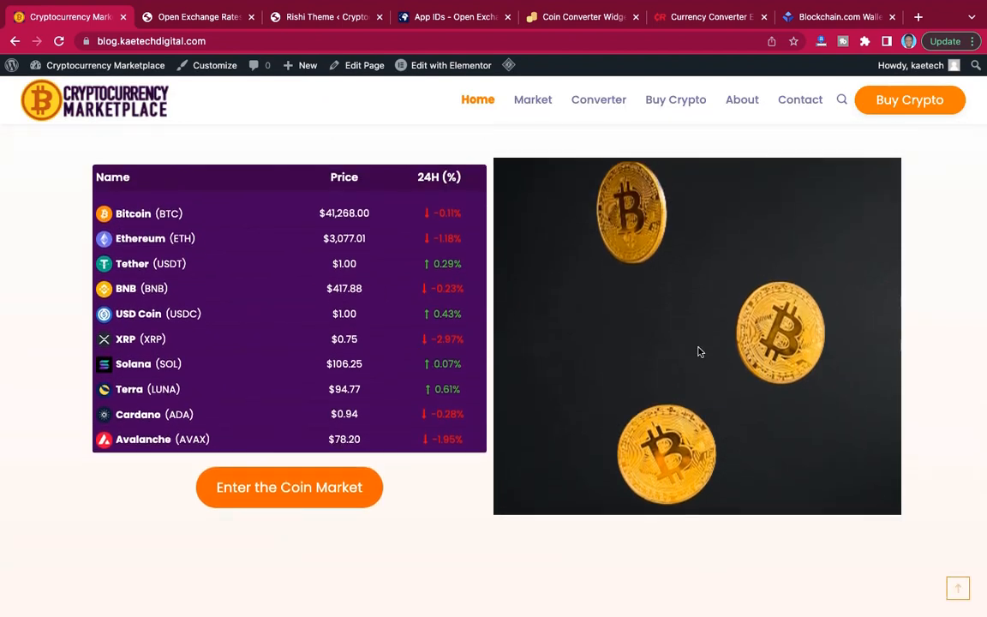
{"action": "scroll", "coordinate": [720, 391], "scroll_direction": "down", "scroll_amount": 7}
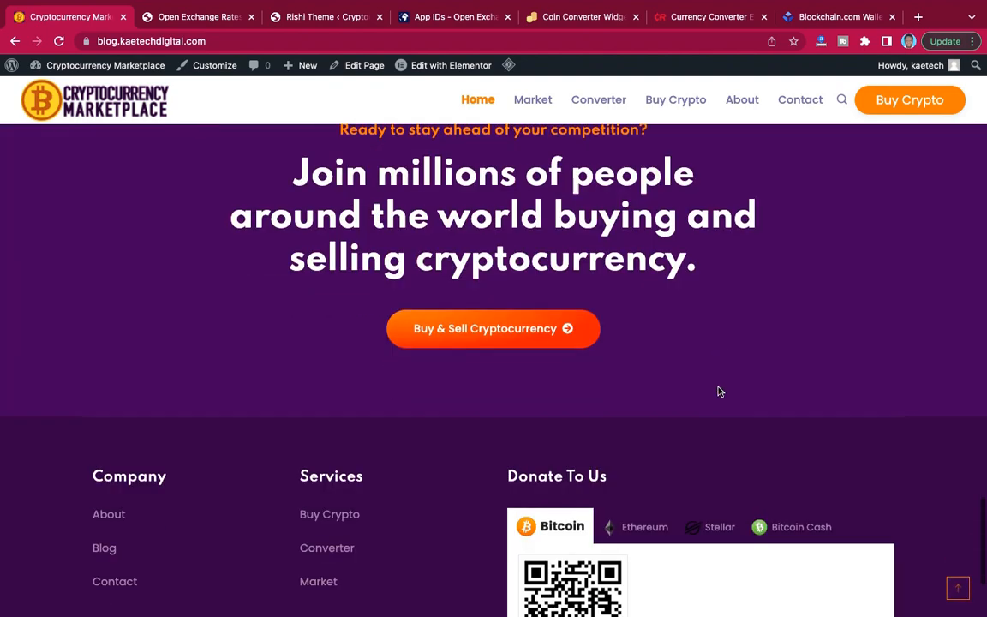
{"action": "scroll", "coordinate": [718, 392], "scroll_direction": "up", "scroll_amount": 1}
{"action": "scroll", "coordinate": [634, 257], "scroll_direction": "up", "scroll_amount": 20}
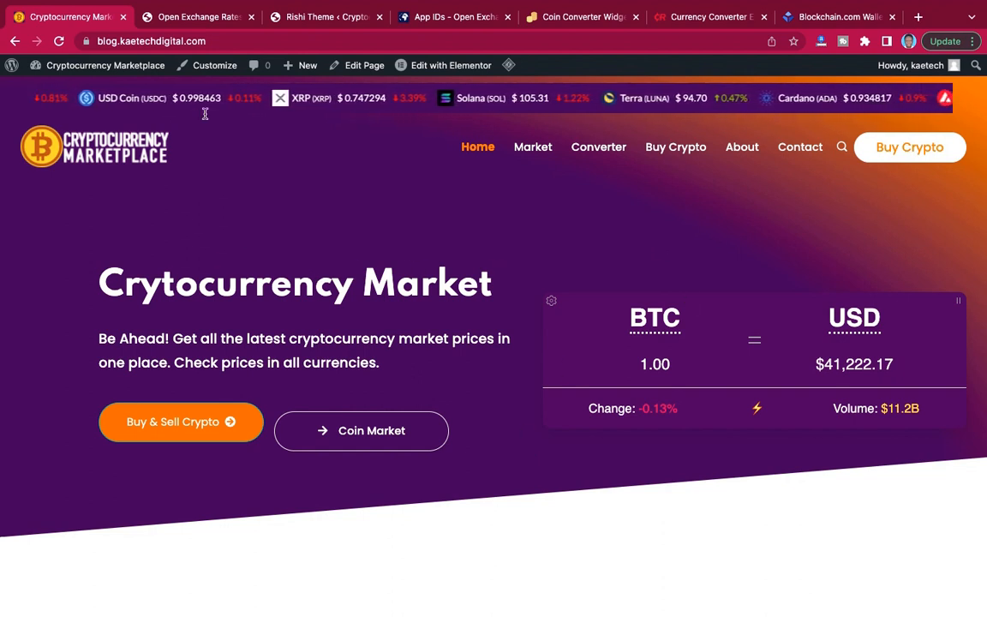
Return to the WordPress admin, open the list of all pages and dismiss the promotional notices above it.
{"action": "left_click", "coordinate": [196, 20]}
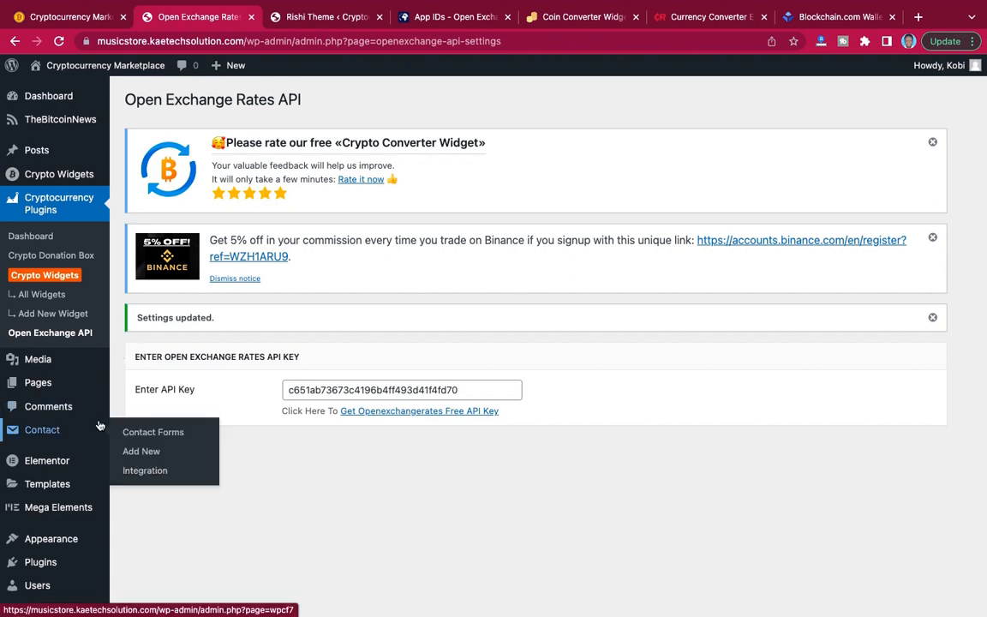
{"action": "scroll", "coordinate": [85, 429], "scroll_direction": "down", "scroll_amount": 2}
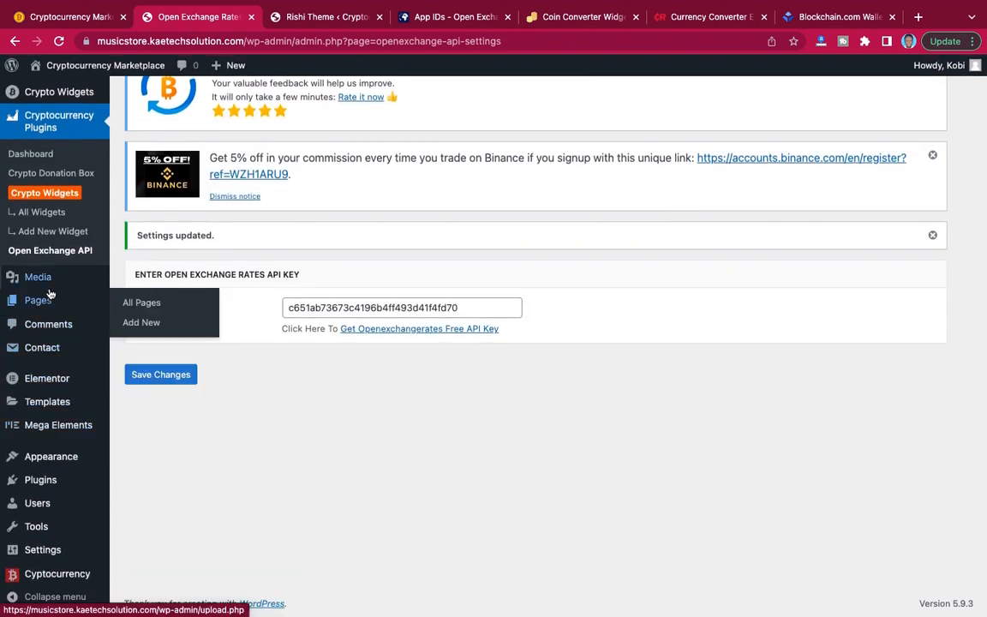
{"action": "mouse_move", "coordinate": [50, 304]}
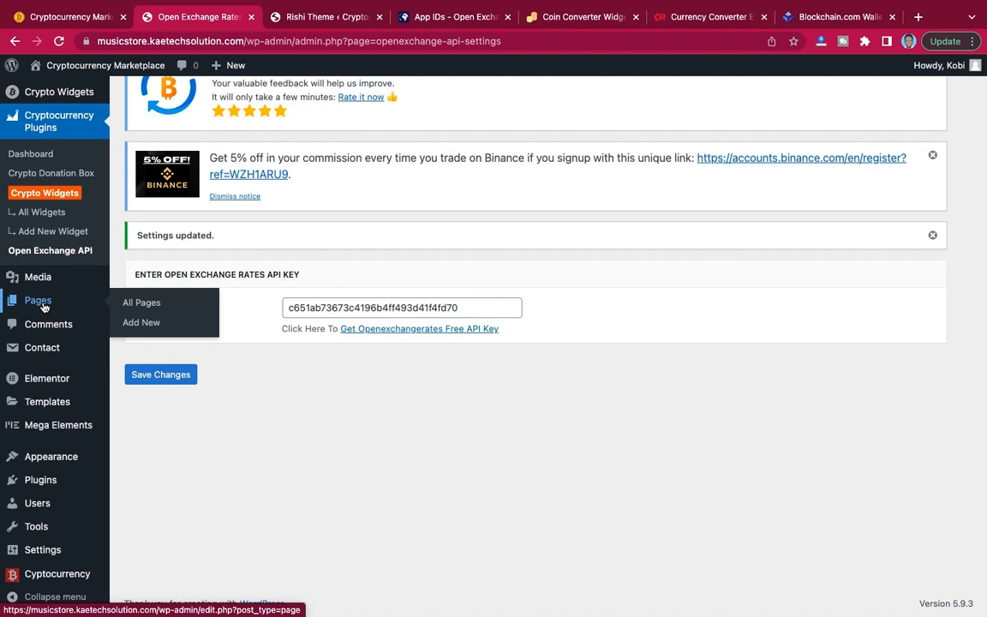
{"action": "left_click", "coordinate": [141, 304]}
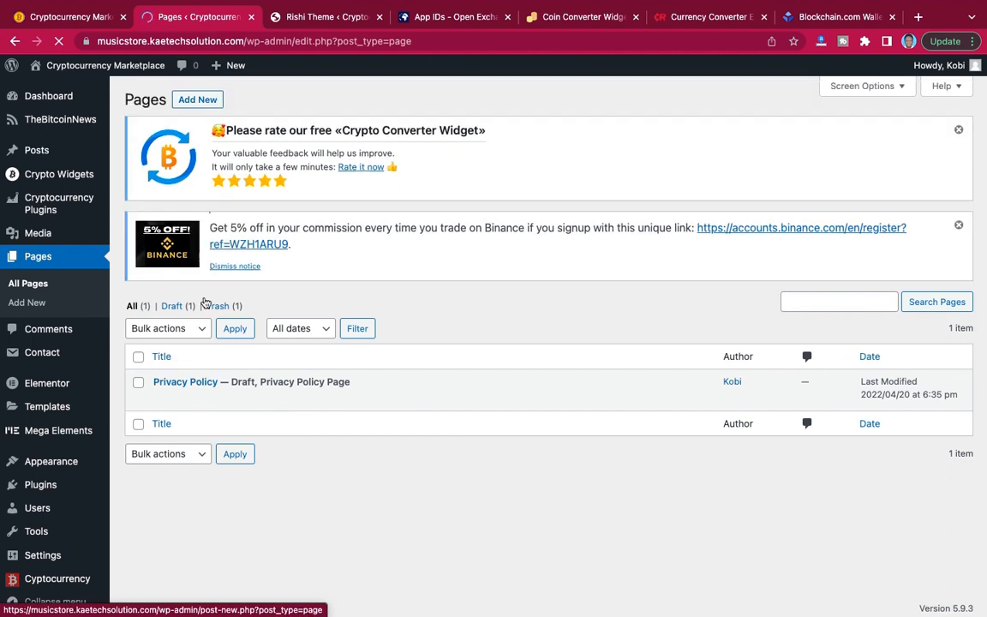
{"action": "left_click", "coordinate": [208, 103]}
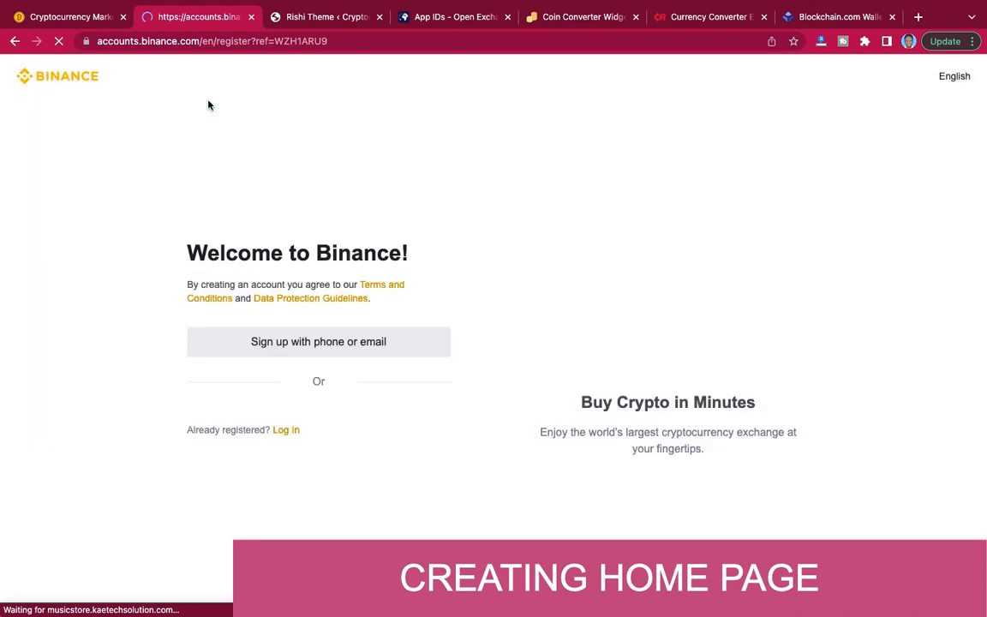
{"action": "left_click", "coordinate": [14, 41]}
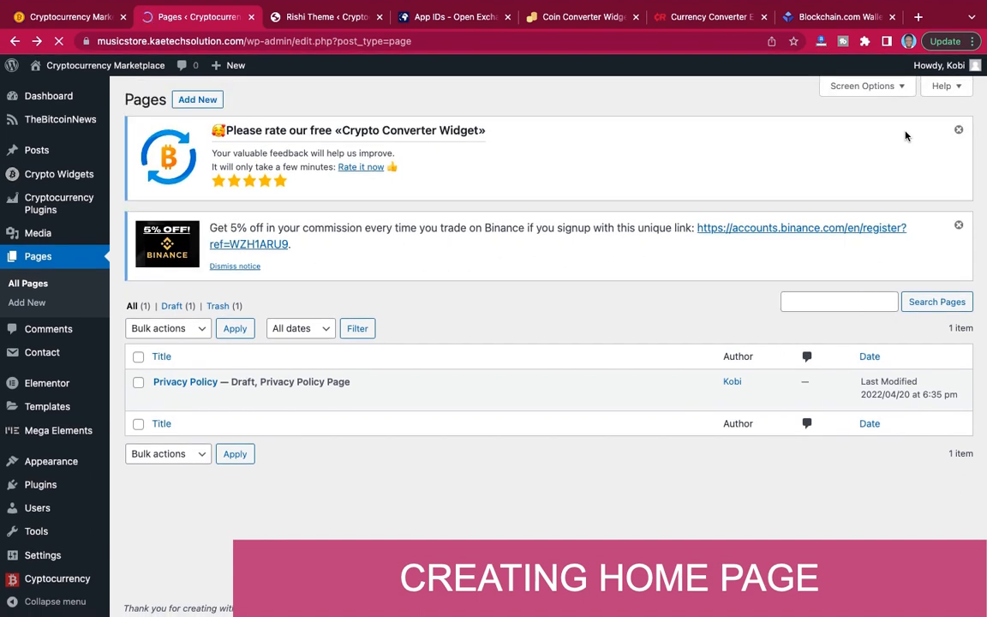
{"action": "left_click", "coordinate": [959, 129]}
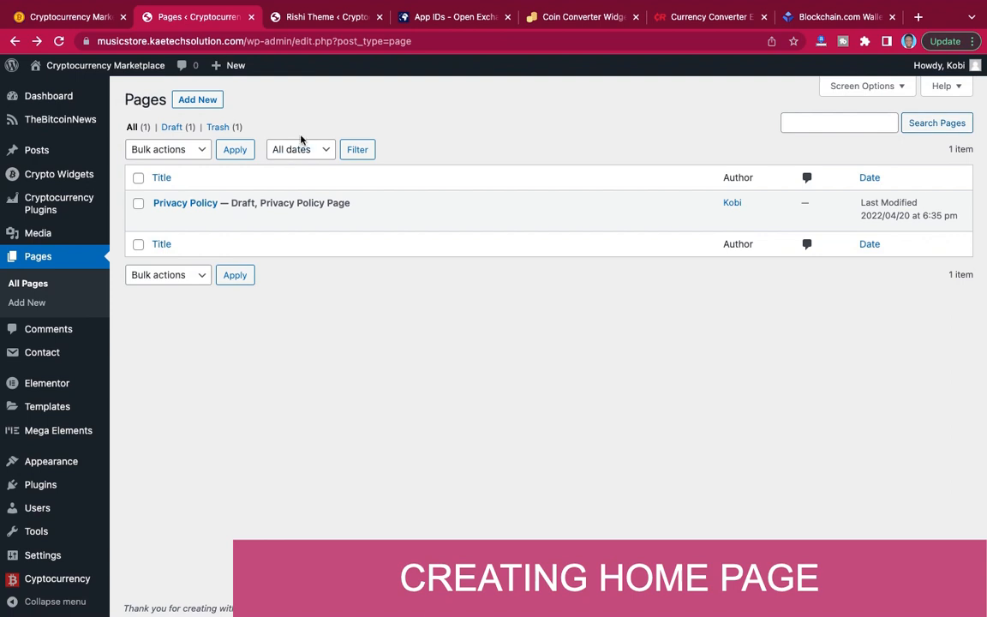
Add a new page and title it Home.
{"action": "left_click", "coordinate": [200, 101]}
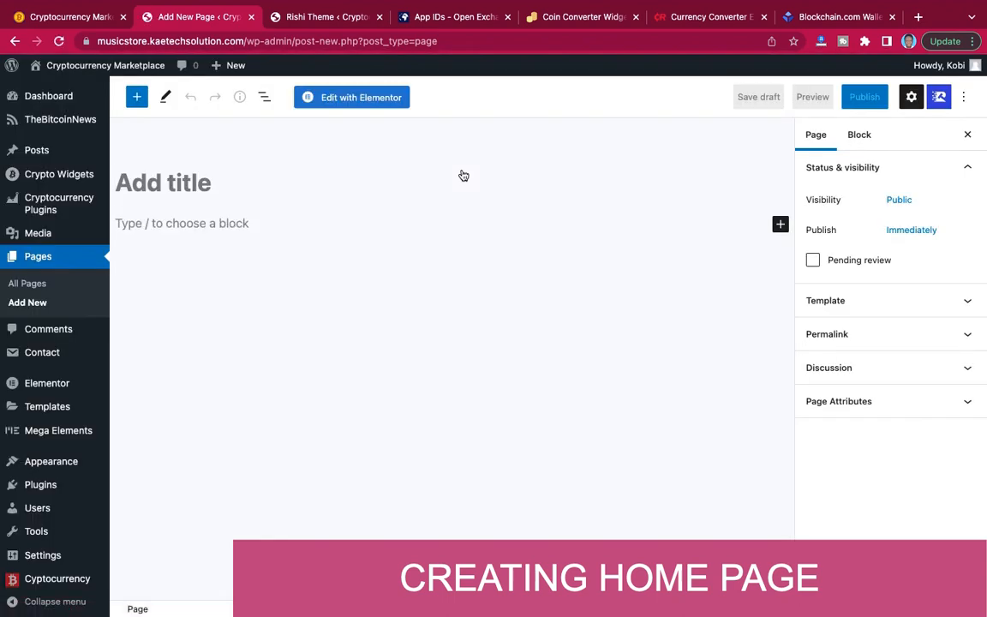
{"action": "left_click", "coordinate": [212, 183]}
{"action": "type", "text": "Home"}
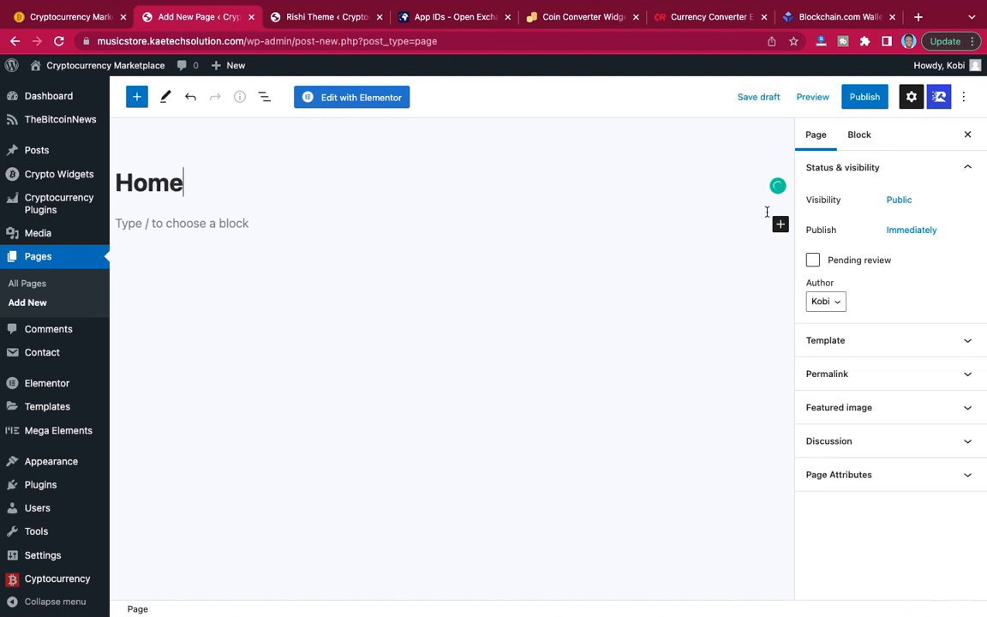
Publish the Home page.
{"action": "left_click", "coordinate": [868, 99]}
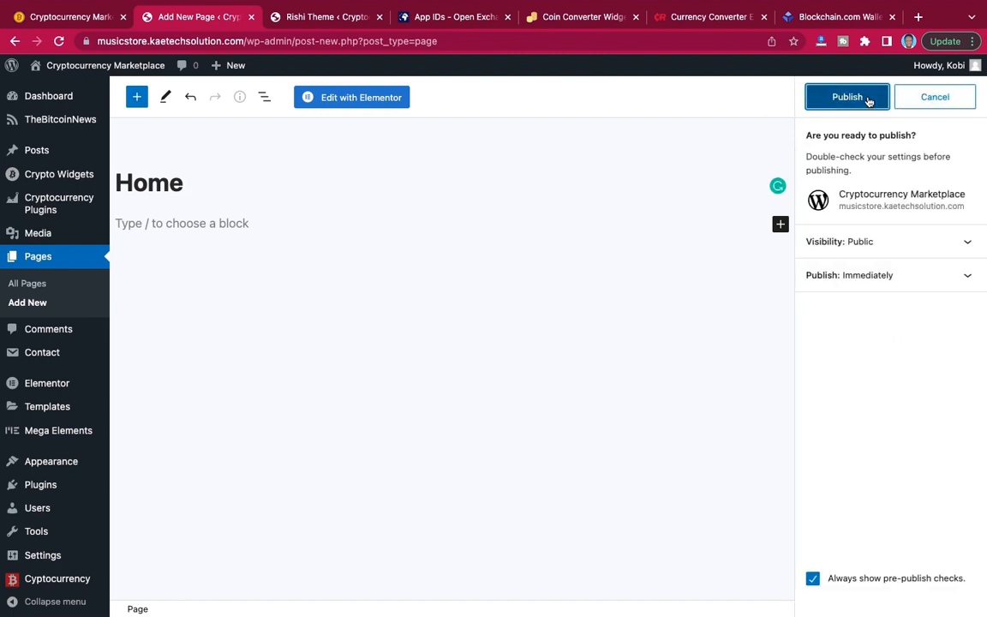
{"action": "left_click", "coordinate": [870, 99]}
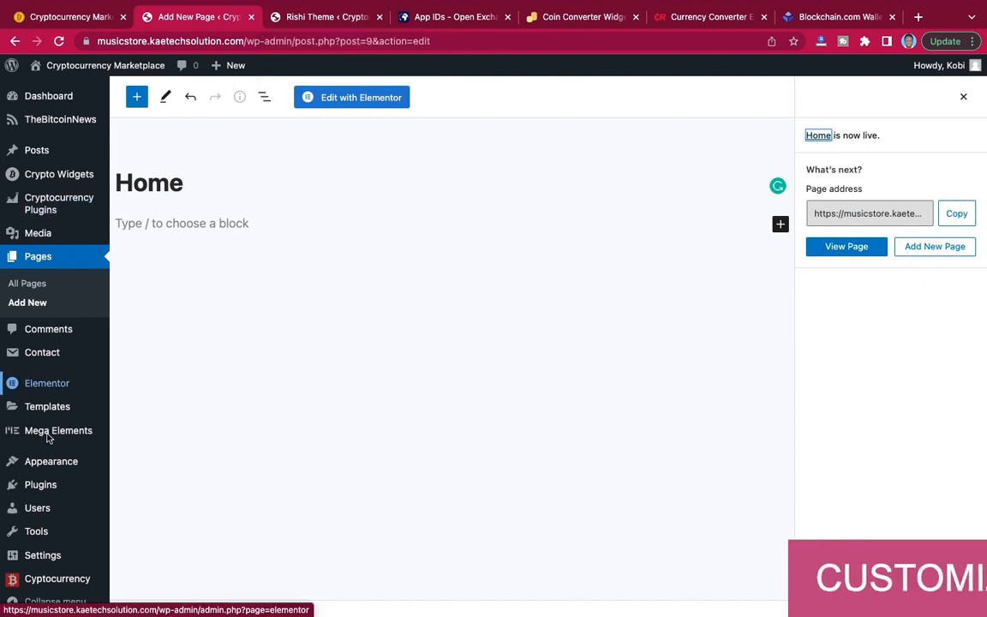
Open the theme Customizer in a new browser tab and close the Open Exchange Rates tab.
{"action": "mouse_move", "coordinate": [50, 462]}
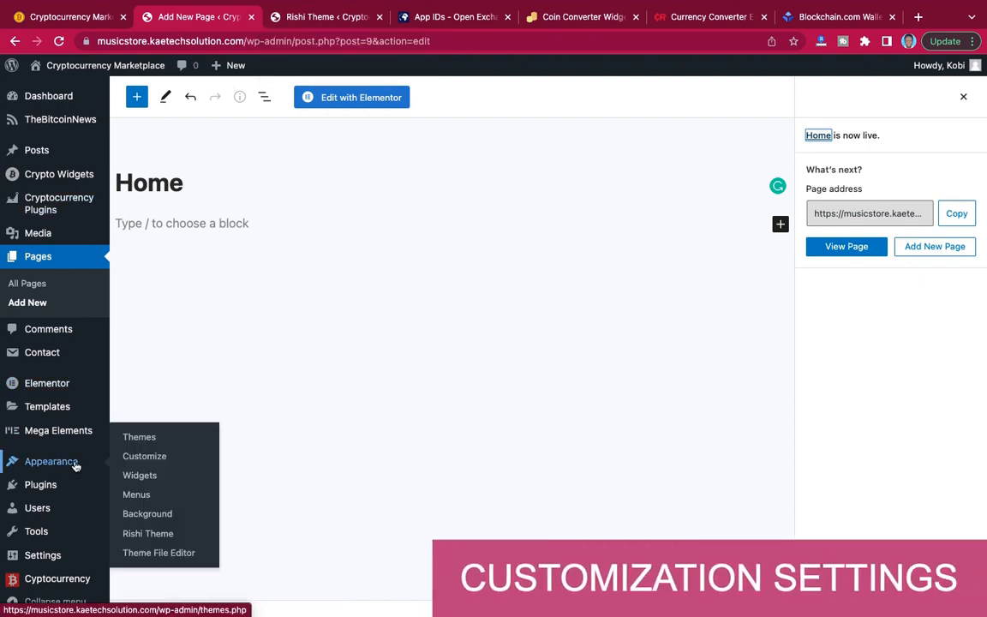
{"action": "right_click", "coordinate": [148, 461]}
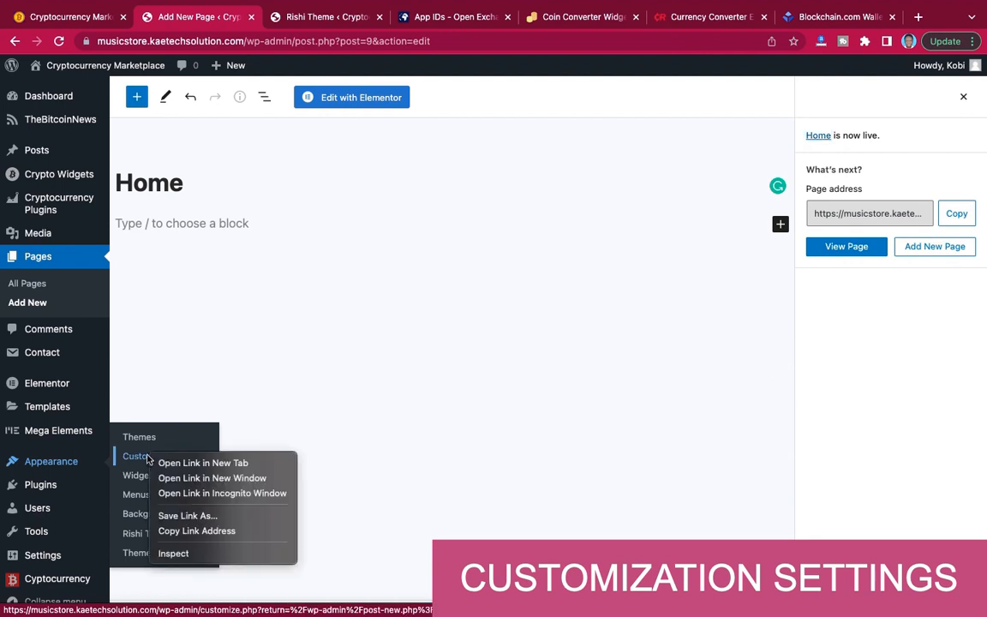
{"action": "left_click", "coordinate": [160, 464]}
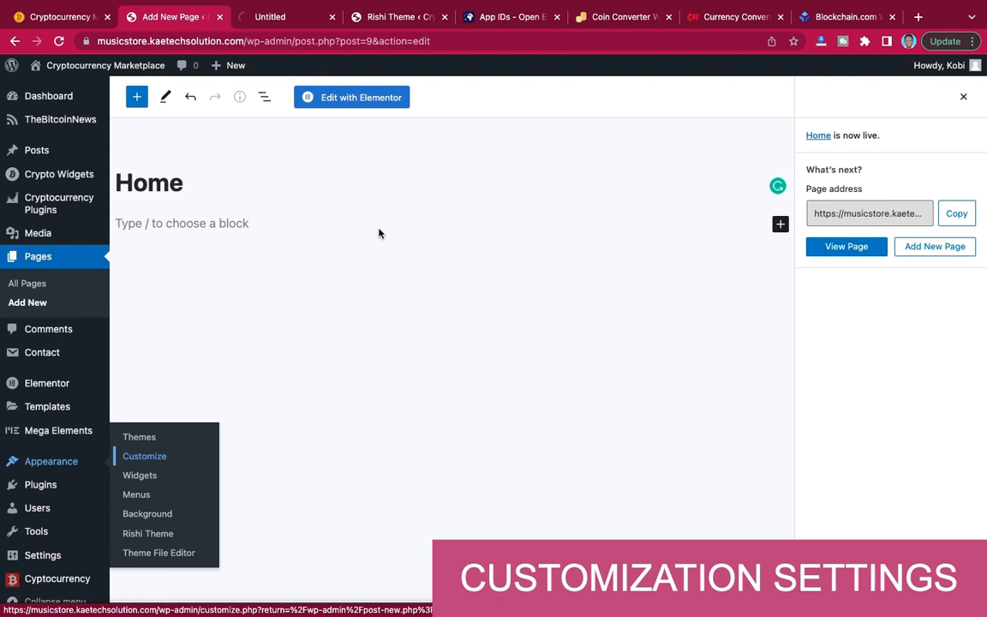
{"action": "left_click", "coordinate": [503, 19]}
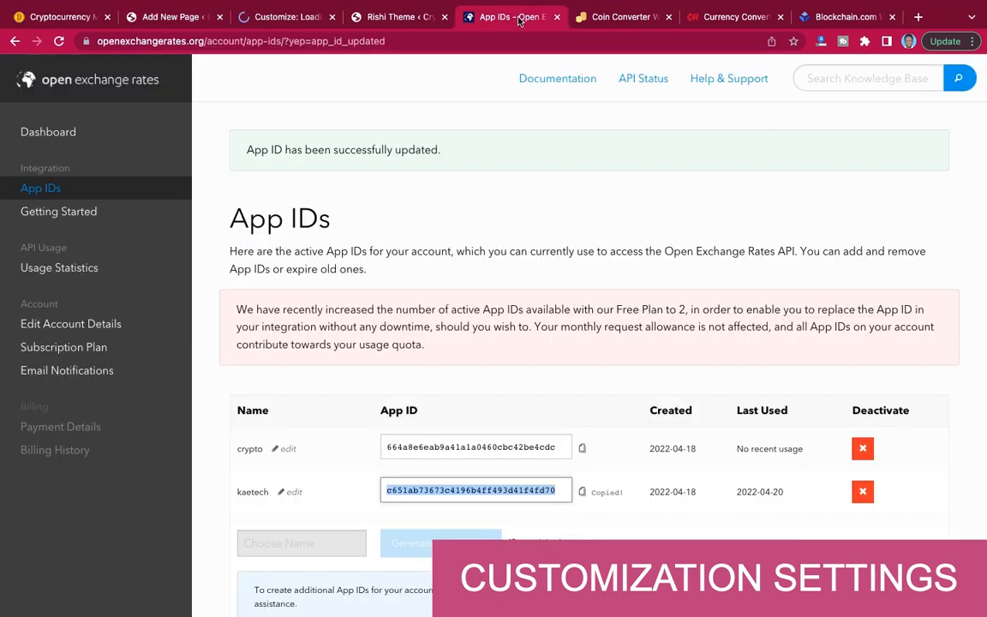
{"action": "left_click", "coordinate": [558, 19]}
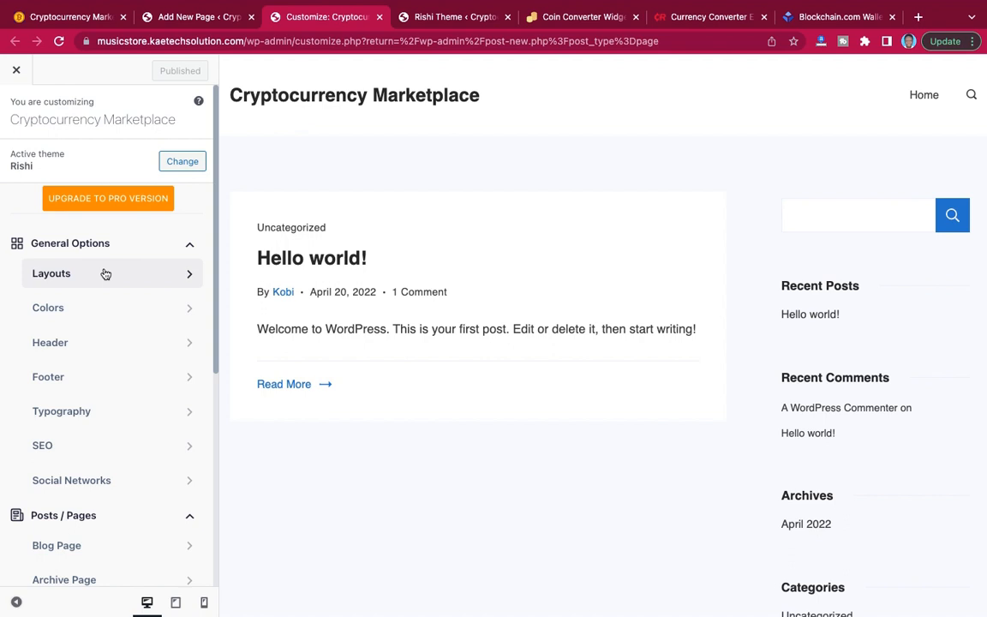
Open the theme's Colors settings and copy the color code #3c0e59 from the Crypto website note.
{"action": "left_click", "coordinate": [80, 315]}
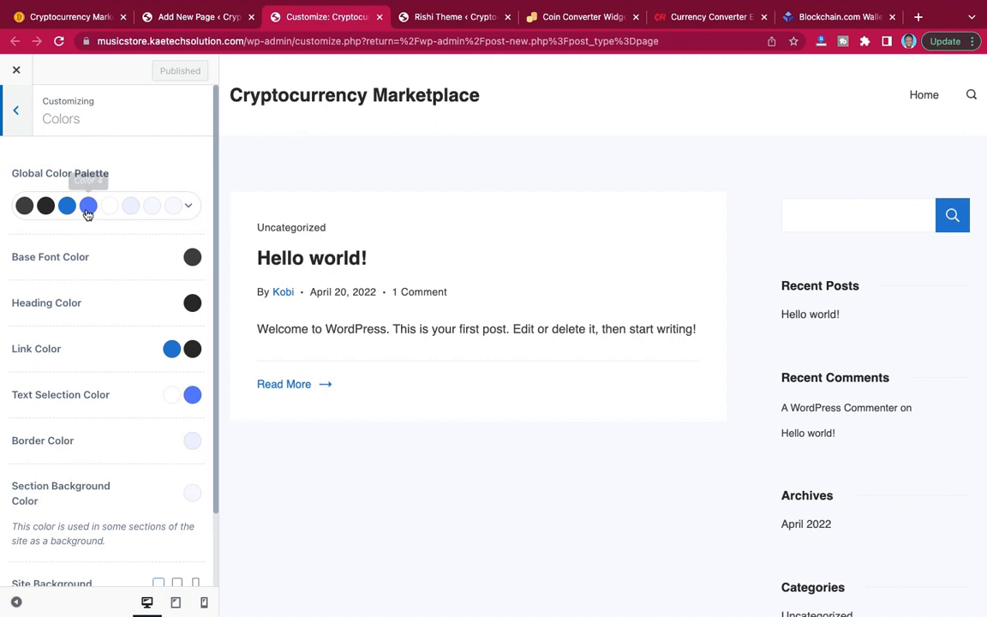
{"action": "key", "text": "ctrl+Left"}
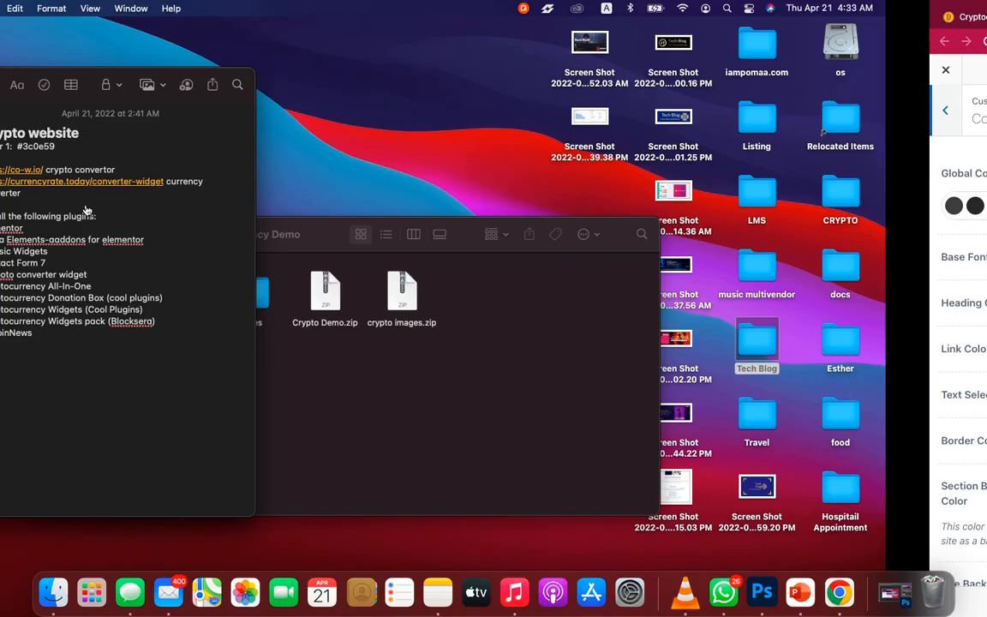
{"action": "left_click_drag", "start_coordinate": [160, 147], "coordinate": [118, 146]}
{"action": "key", "text": "super+c"}
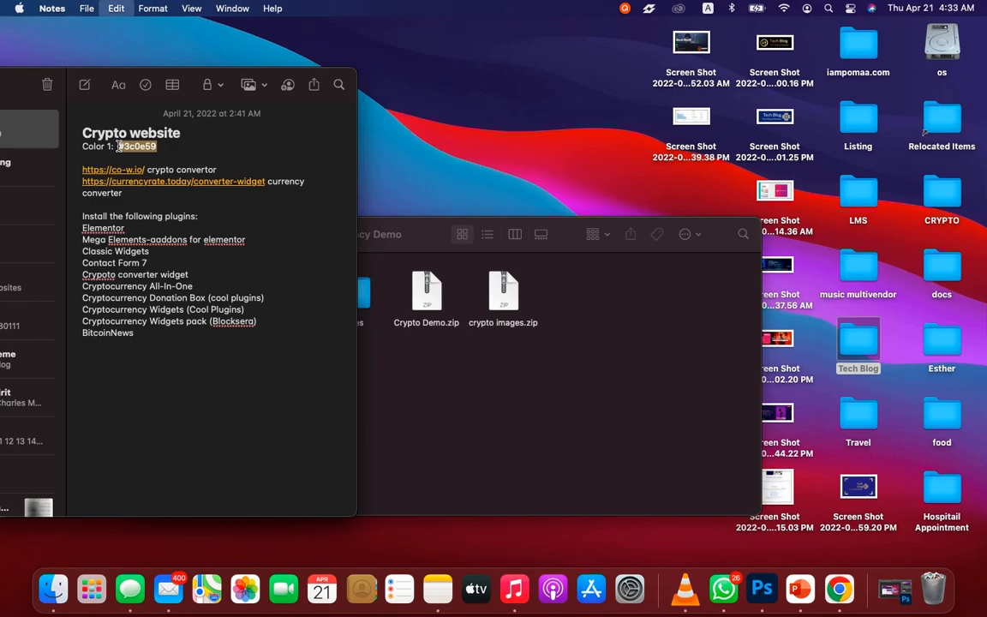
{"action": "key", "text": "ctrl+Right"}
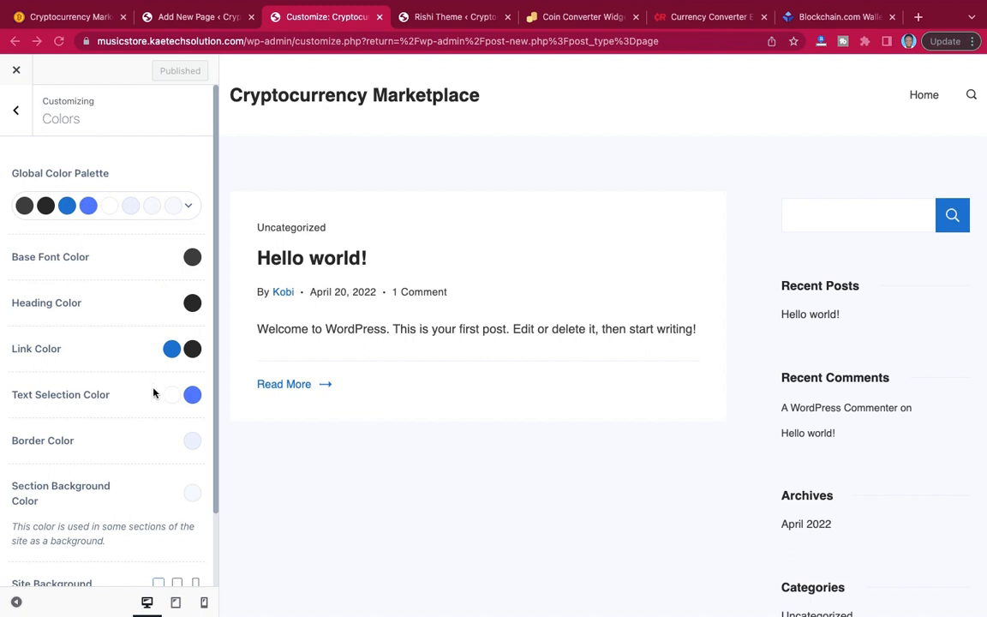
Set Color 4 of the global color palette to #3c0e59.
{"action": "left_click", "coordinate": [89, 210]}
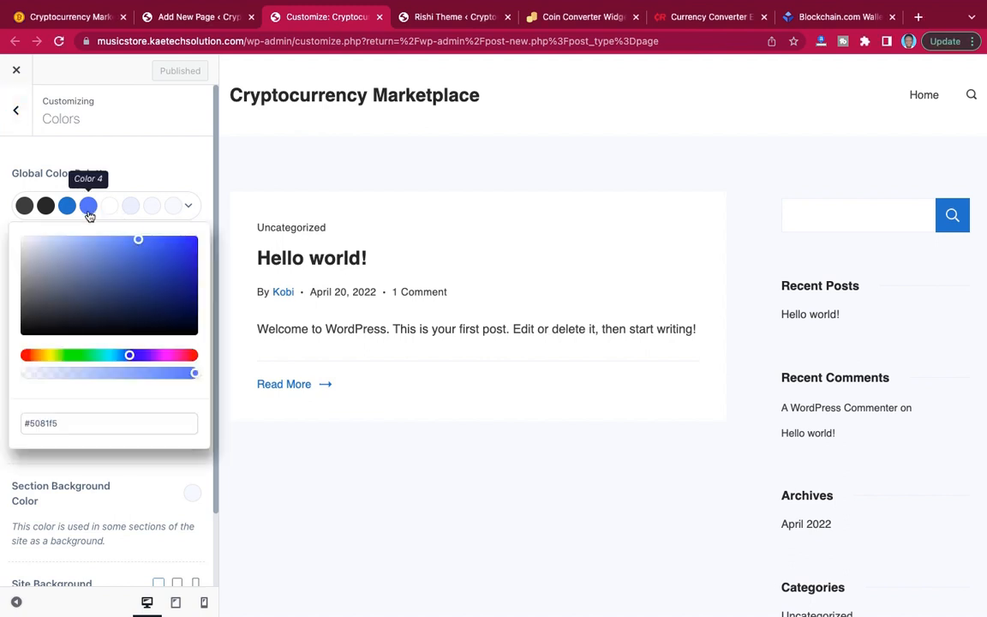
{"action": "left_click_drag", "start_coordinate": [76, 423], "coordinate": [15, 423]}
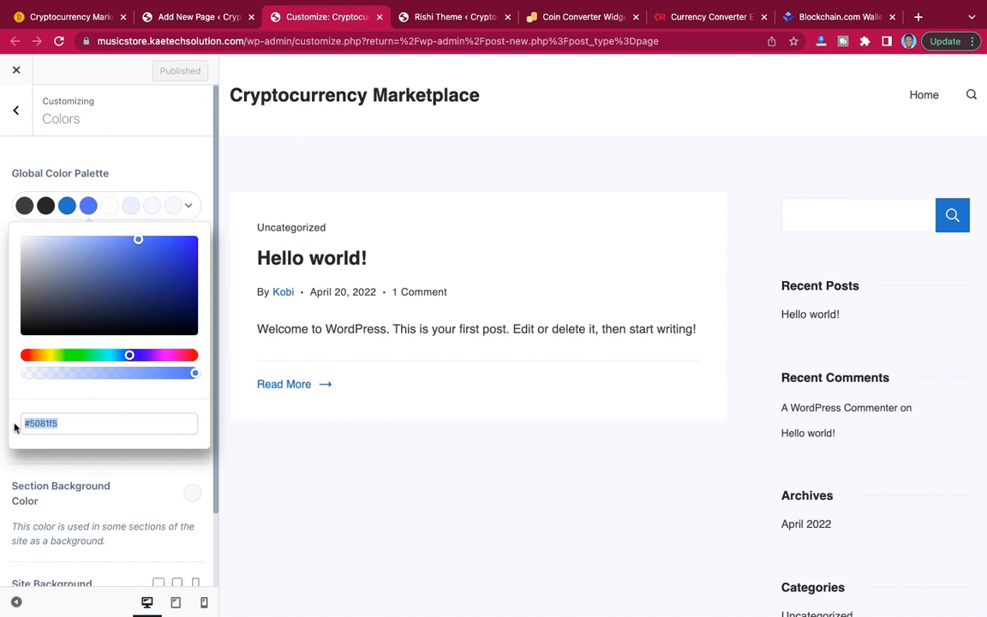
{"action": "key", "text": "super+v"}
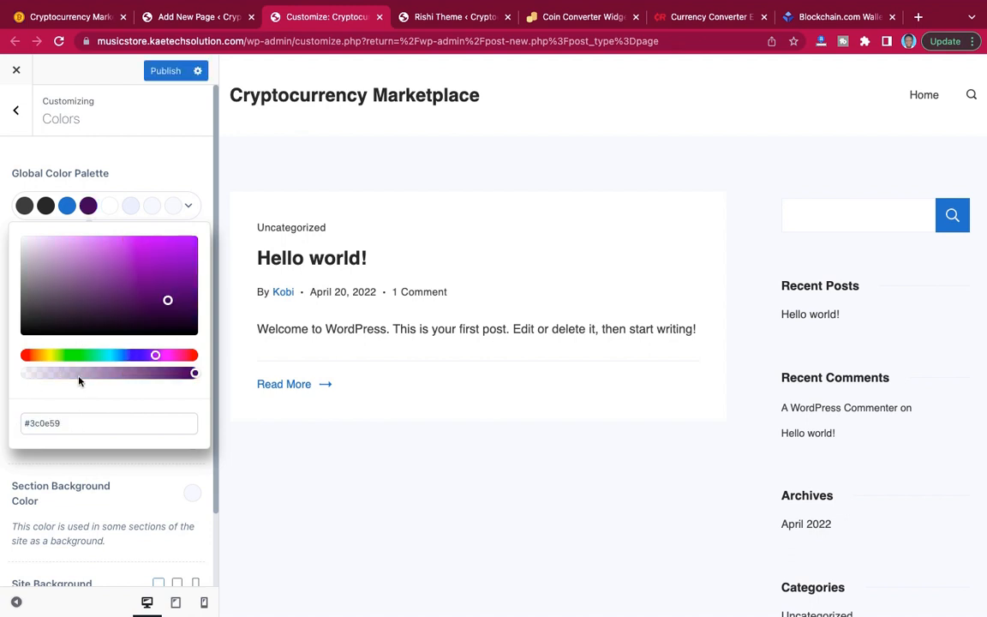
{"action": "left_click", "coordinate": [88, 205]}
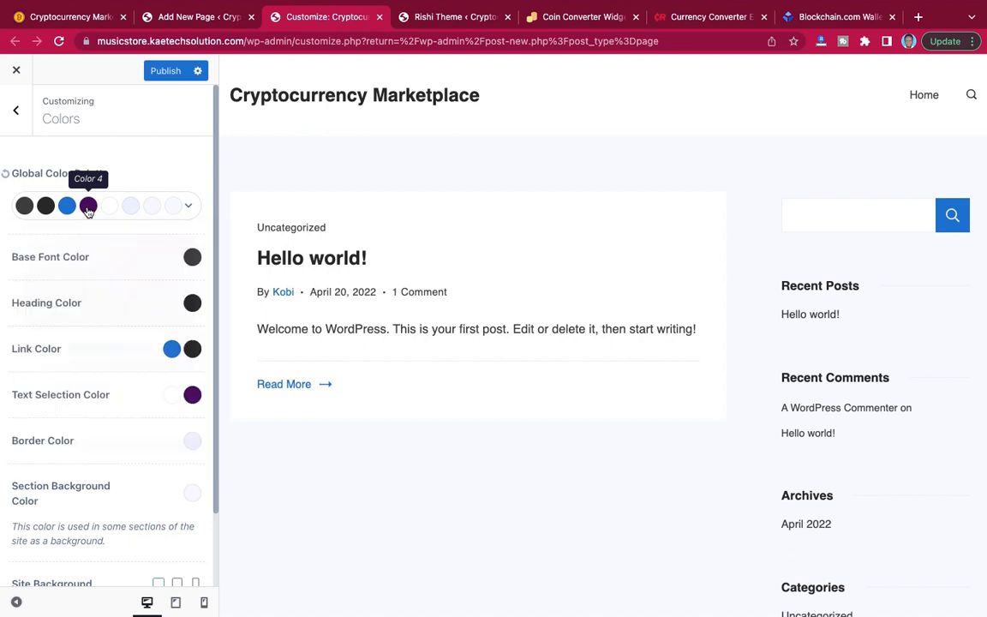
Set Color 3 of the global color palette to #3c0e59.
{"action": "left_click", "coordinate": [69, 210]}
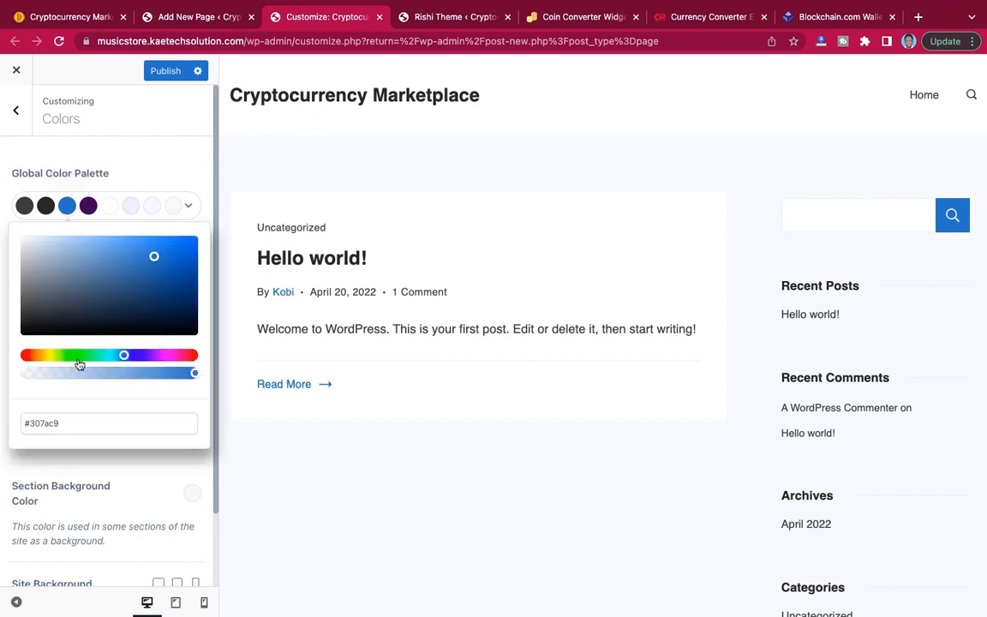
{"action": "left_click_drag", "start_coordinate": [68, 423], "coordinate": [15, 426]}
{"action": "key", "text": "ctrl+v"}
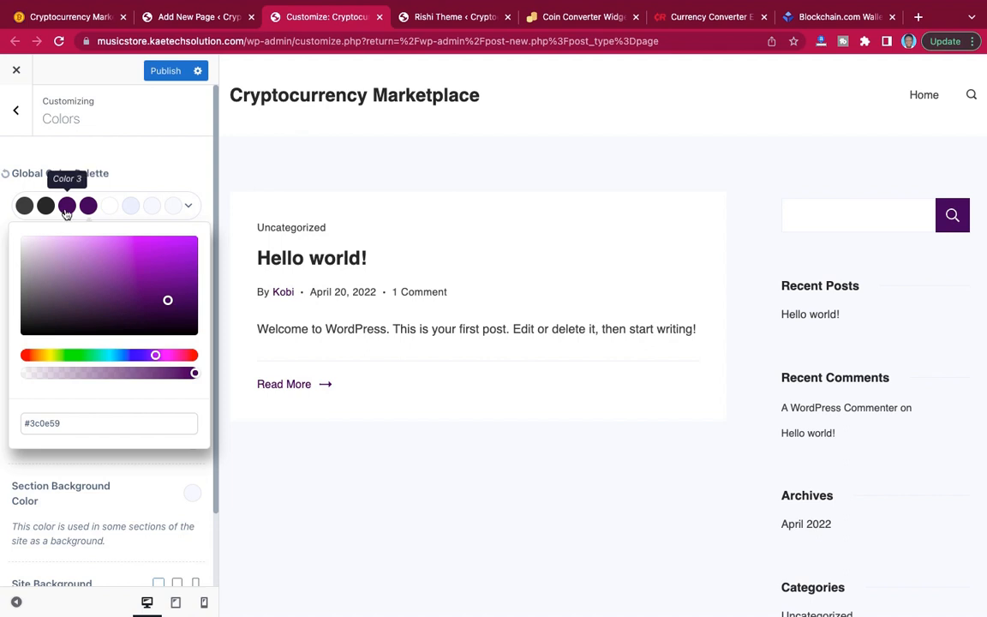
Change Color 4 of the global palette to a slightly brighter, more saturated shade of the same purple.
{"action": "left_click", "coordinate": [87, 209]}
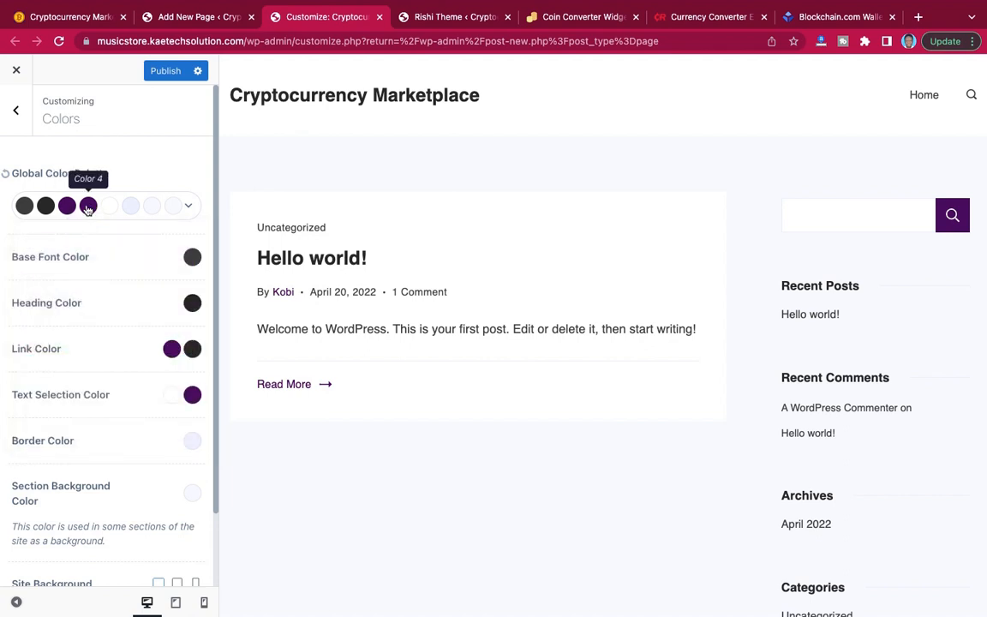
{"action": "left_click", "coordinate": [88, 206]}
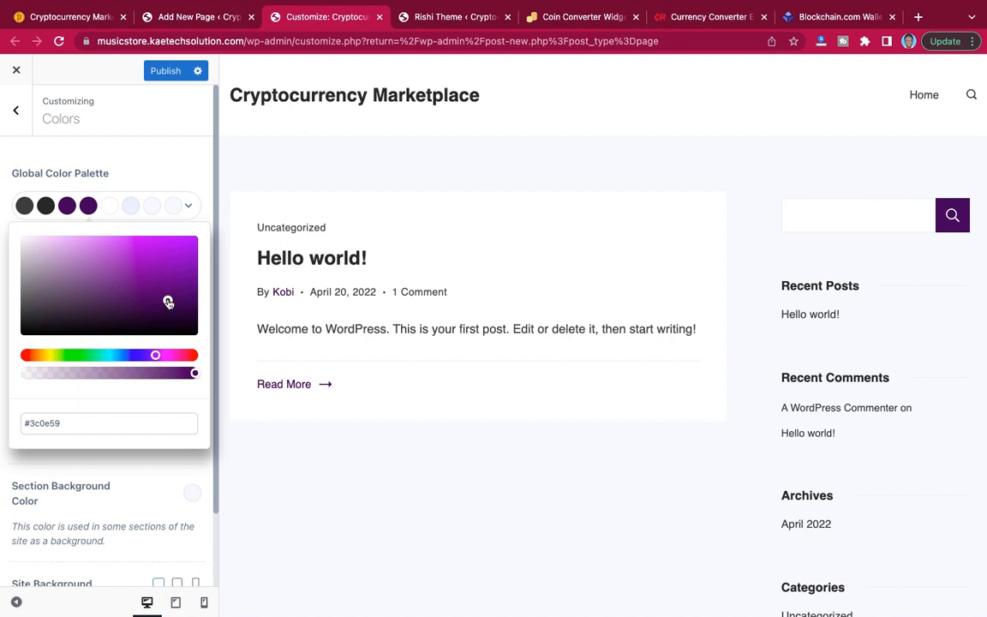
{"action": "left_click_drag", "start_coordinate": [168, 299], "coordinate": [180, 287]}
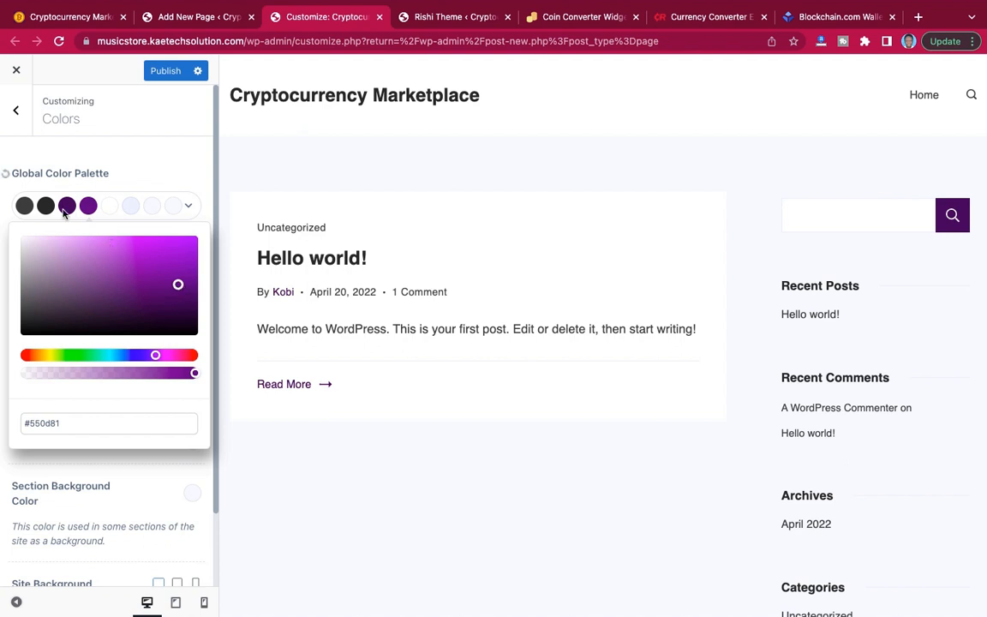
{"action": "left_click", "coordinate": [137, 185]}
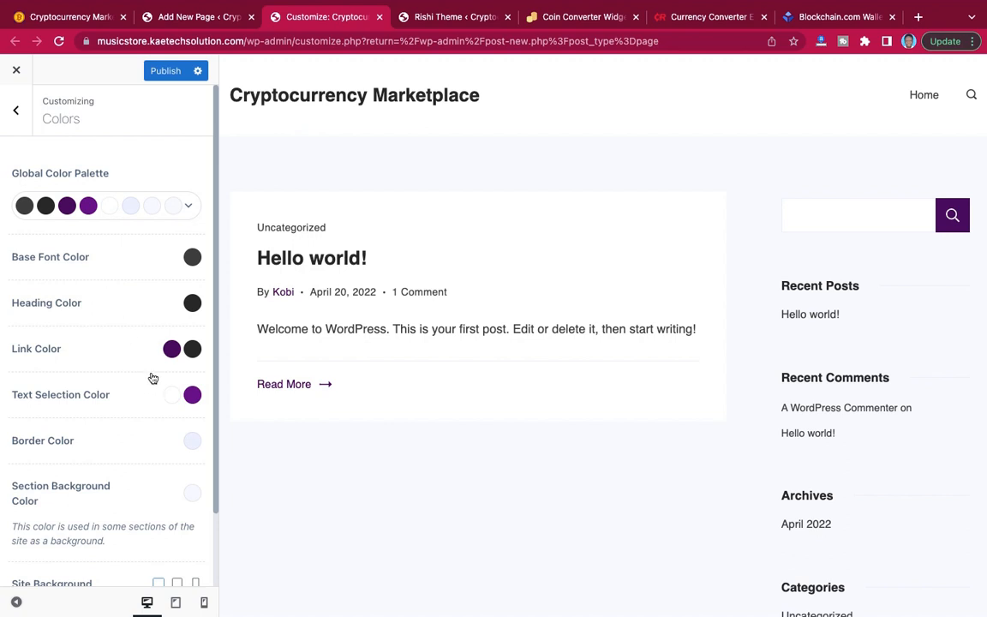
Set Color 6 of the global palette to #ecd6f9, a pale tint of the #3c0e59 purple, and copy its code.
{"action": "left_click", "coordinate": [132, 209]}
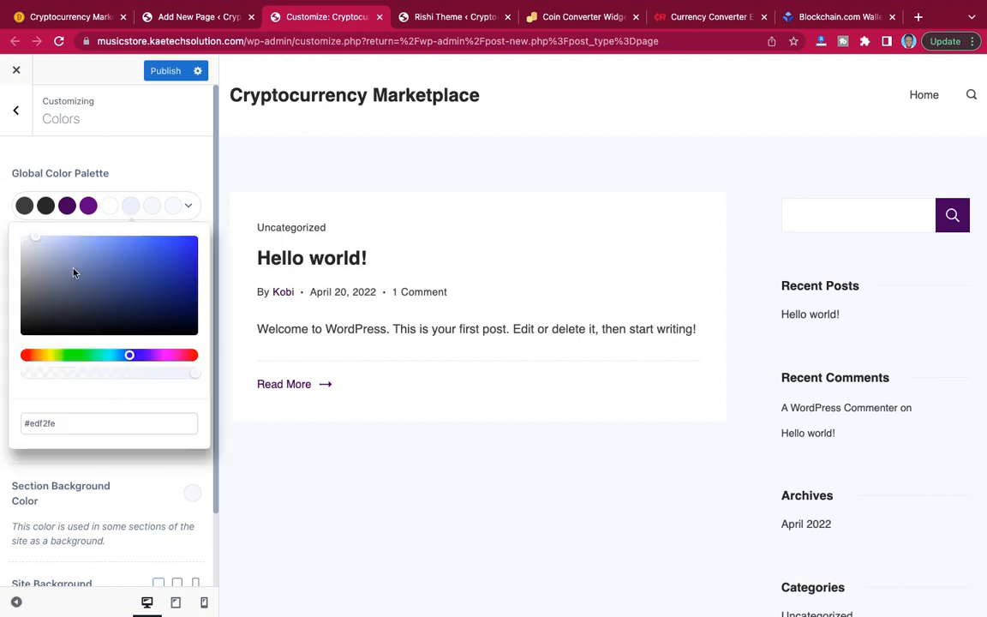
{"action": "left_click_drag", "start_coordinate": [60, 424], "coordinate": [18, 424]}
{"action": "key", "text": "ctrl+v"}
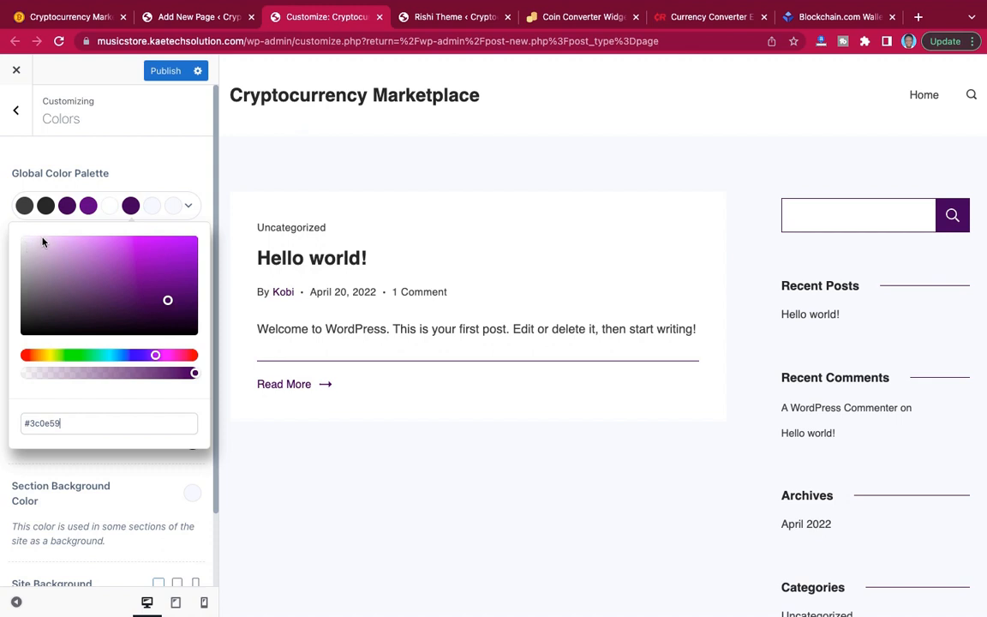
{"action": "left_click", "coordinate": [43, 243]}
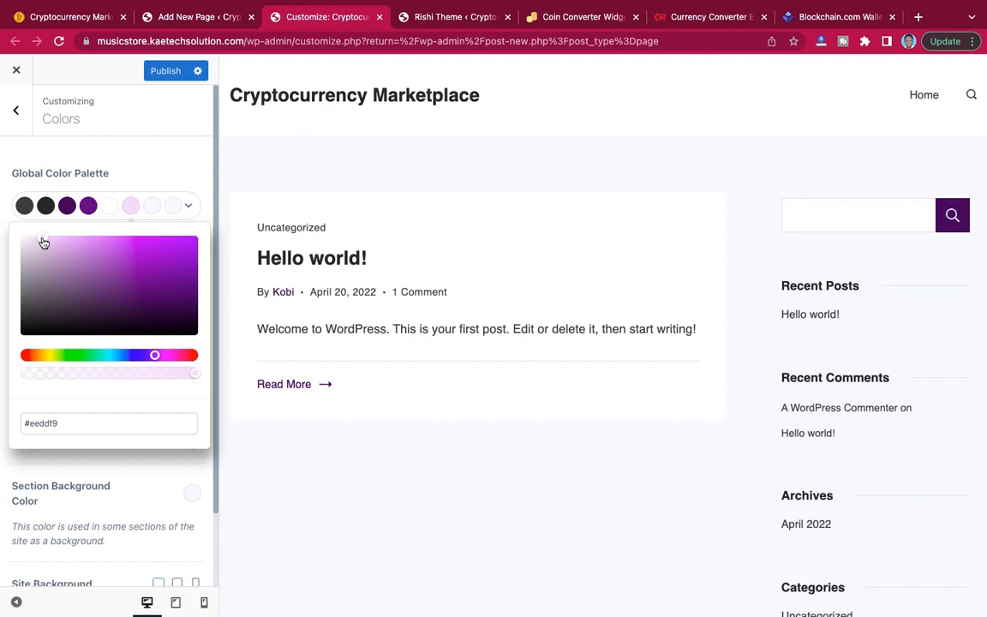
{"action": "left_click", "coordinate": [43, 243]}
{"action": "left_click", "coordinate": [43, 238]}
{"action": "left_click", "coordinate": [47, 243]}
{"action": "left_click", "coordinate": [49, 245]}
{"action": "left_click", "coordinate": [49, 245]}
{"action": "left_click", "coordinate": [48, 243]}
{"action": "left_click_drag", "start_coordinate": [61, 423], "coordinate": [17, 422]}
{"action": "key", "text": "ctrl+c"}
Set Color 7 of the global color palette to #ecd6f9.
{"action": "left_click", "coordinate": [152, 209]}
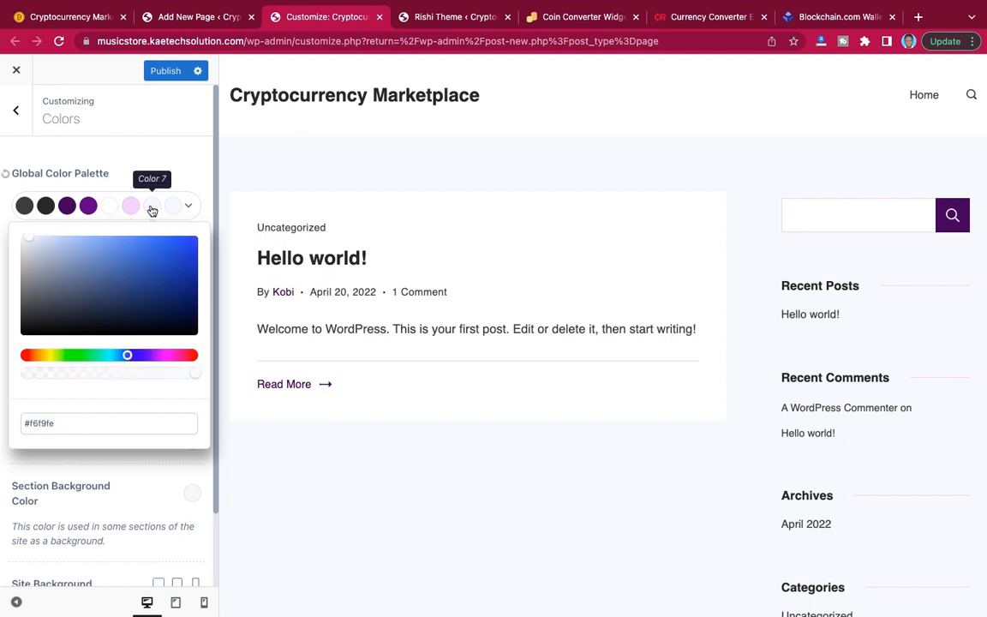
{"action": "left_click_drag", "start_coordinate": [61, 424], "coordinate": [5, 425]}
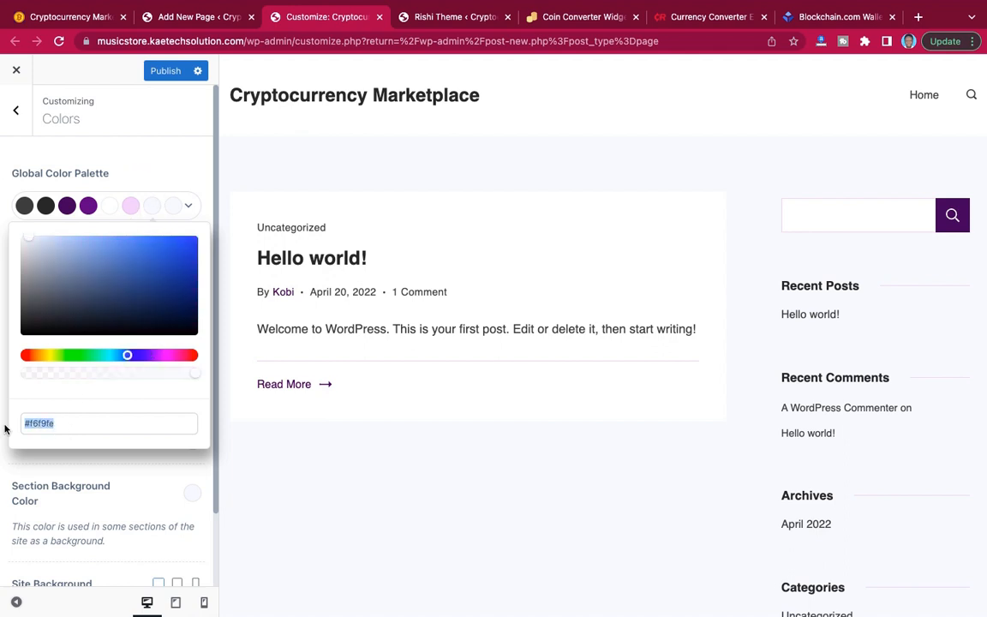
{"action": "key", "text": "ctrl+v"}
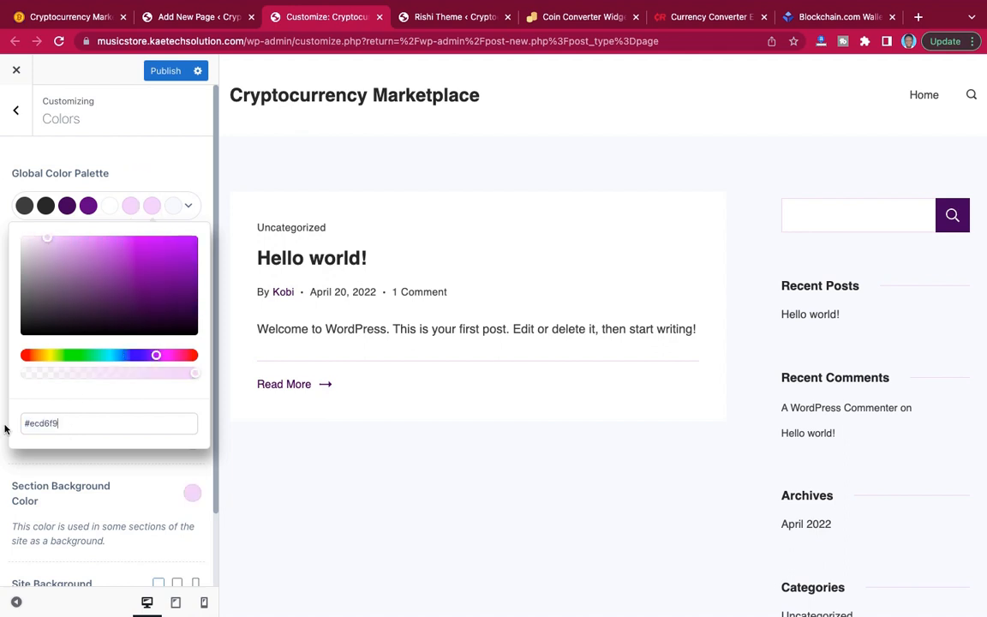
Set Color 8 of the global palette to #fcf7ff, a near-white tint lightened from #ecd6f9.
{"action": "left_click", "coordinate": [174, 213]}
{"action": "left_click_drag", "start_coordinate": [59, 425], "coordinate": [21, 424]}
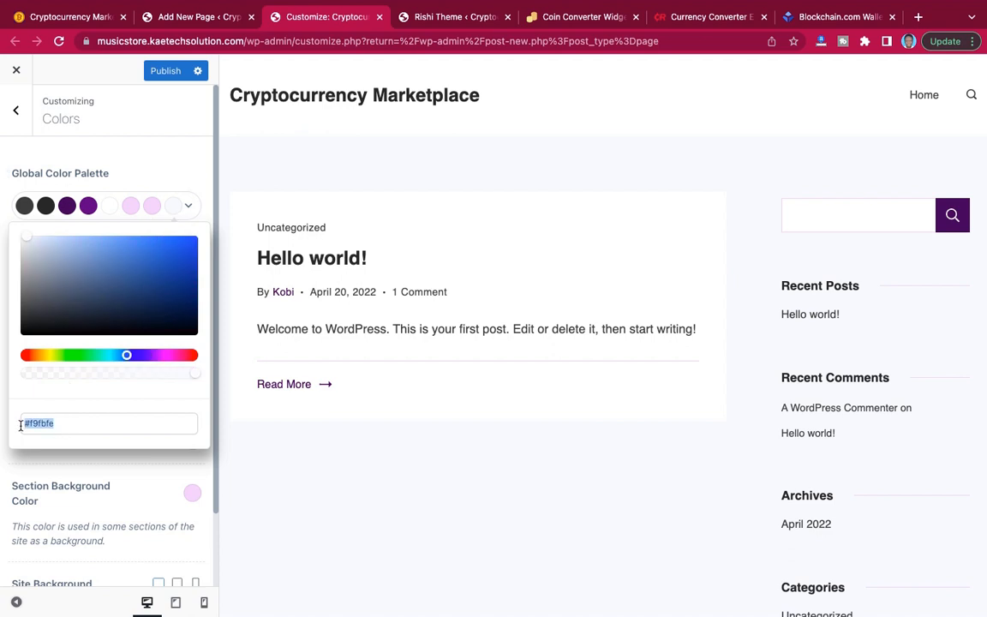
{"action": "key", "text": "ctrl+v"}
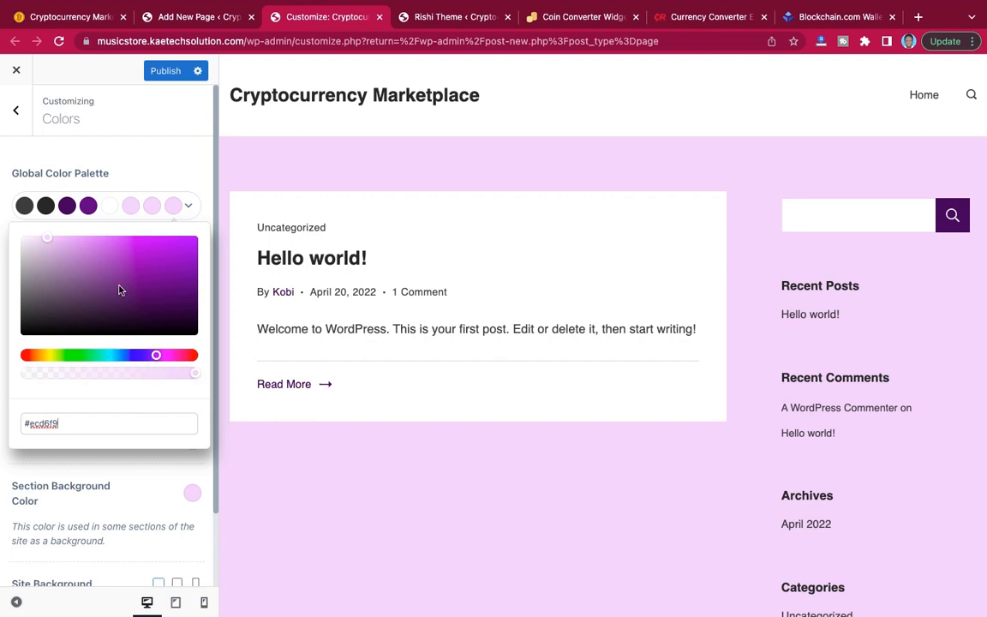
{"action": "left_click_drag", "start_coordinate": [49, 243], "coordinate": [29, 236]}
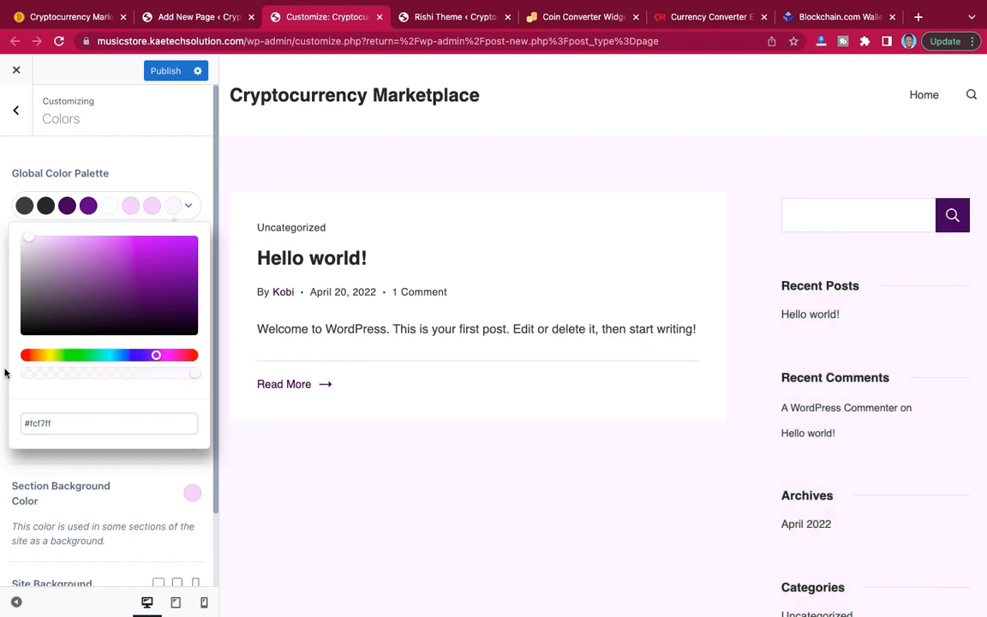
{"action": "left_click", "coordinate": [84, 468]}
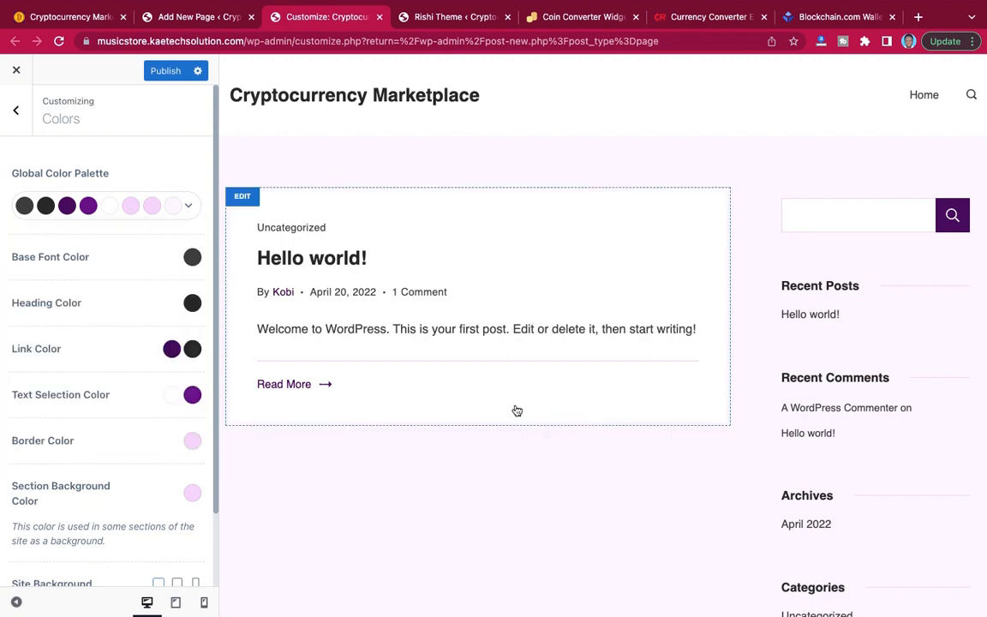
Publish the new color palette and return to the Customizer's main options.
{"action": "scroll", "coordinate": [517, 411], "scroll_direction": "down", "scroll_amount": 3}
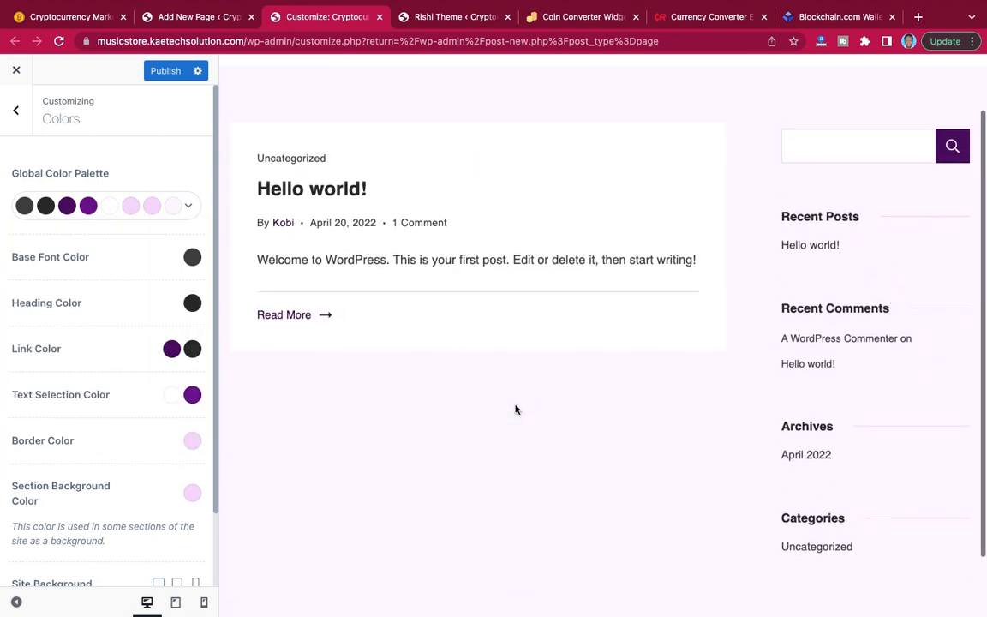
{"action": "scroll", "coordinate": [124, 437], "scroll_direction": "down", "scroll_amount": 2}
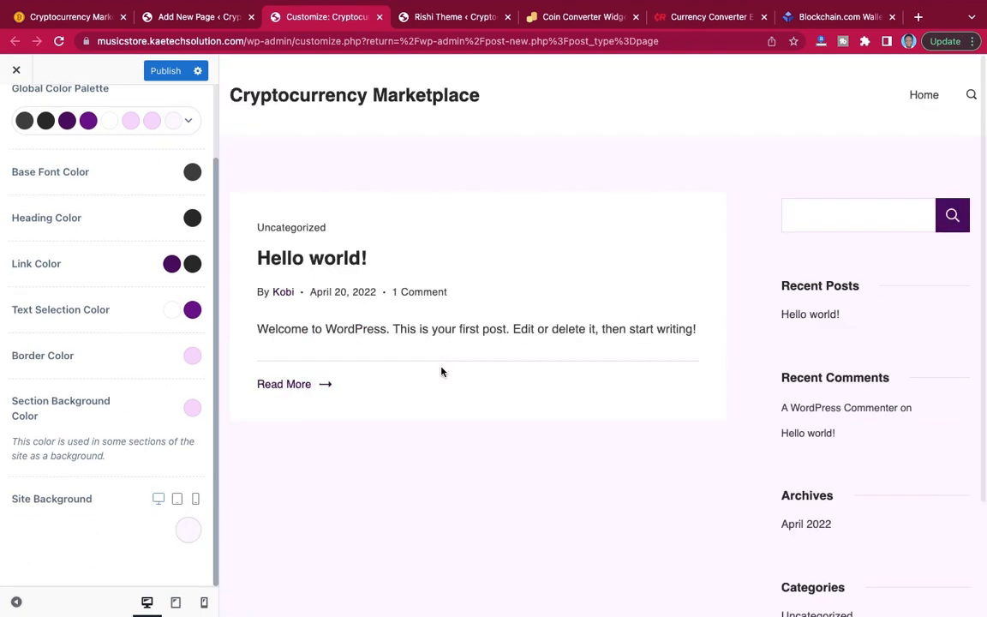
{"action": "left_click", "coordinate": [167, 74]}
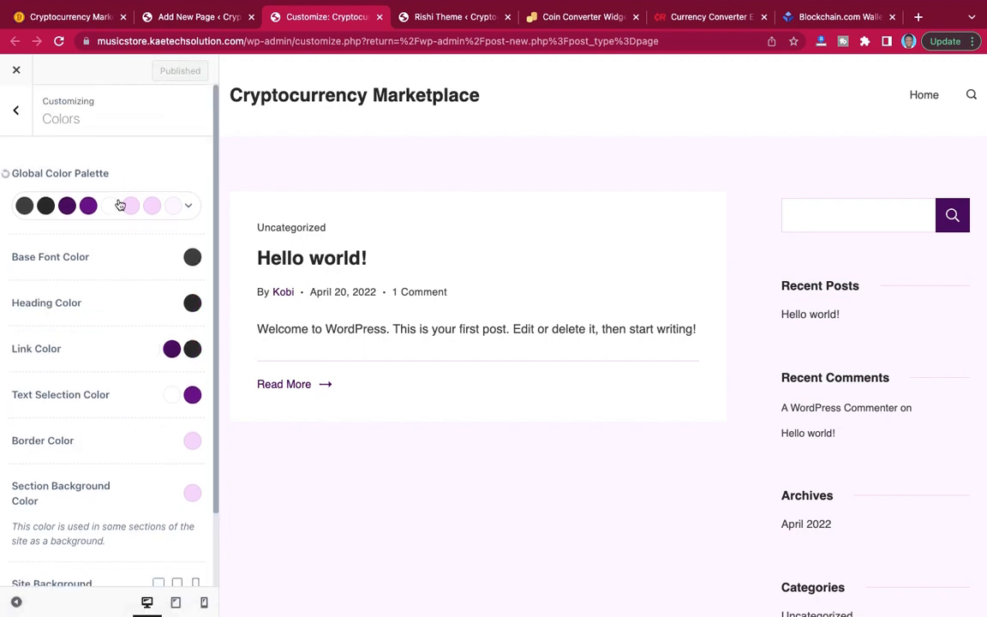
{"action": "scroll", "coordinate": [97, 322], "scroll_direction": "down", "scroll_amount": 2}
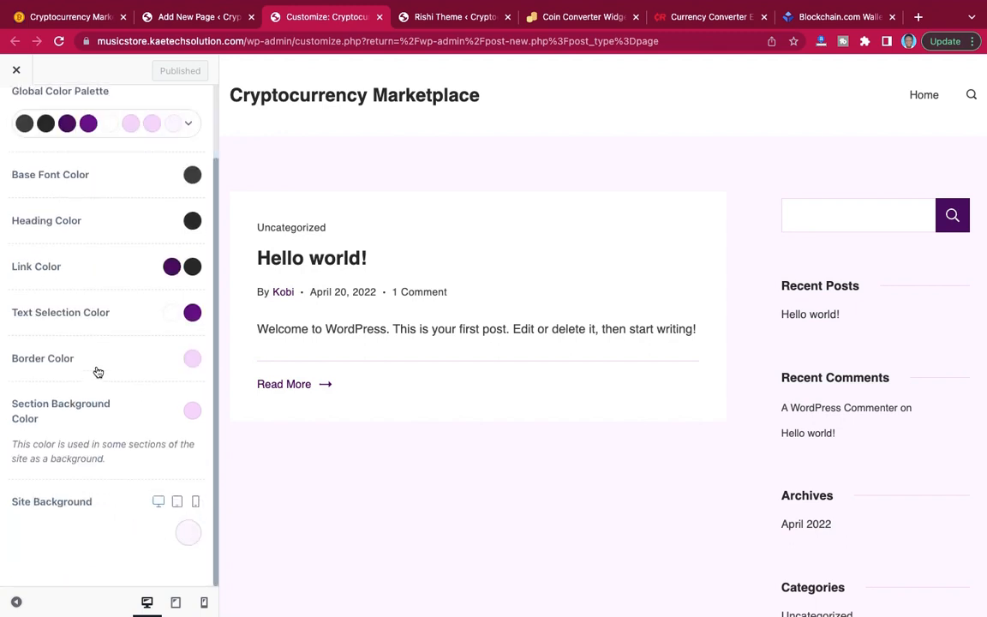
{"action": "scroll", "coordinate": [94, 373], "scroll_direction": "up", "scroll_amount": 2}
{"action": "left_click", "coordinate": [17, 112]}
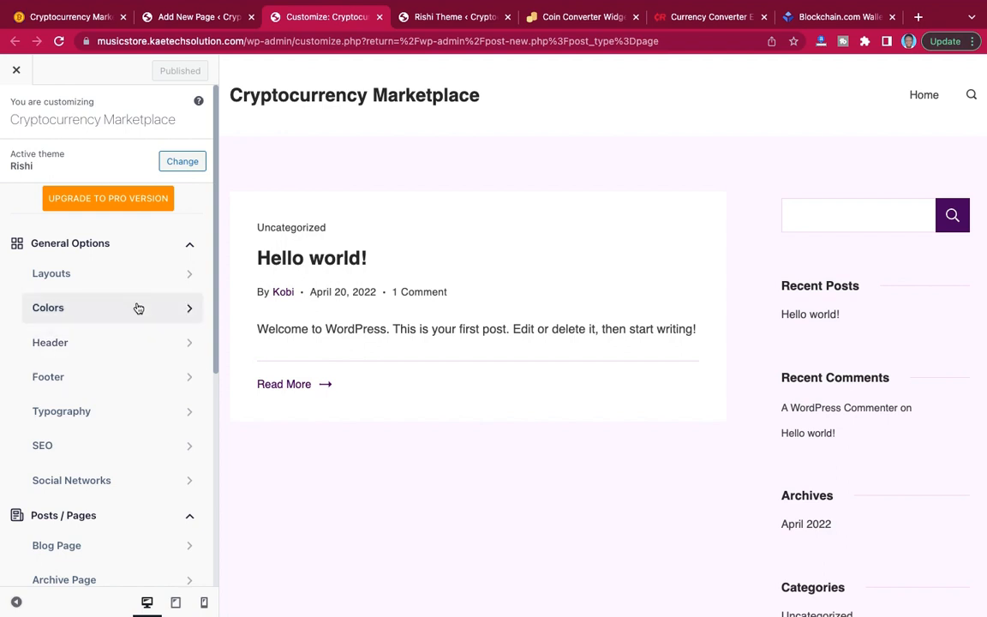
Open the theme's Typography settings under the general options.
{"action": "scroll", "coordinate": [133, 321], "scroll_direction": "down", "scroll_amount": 2}
{"action": "scroll", "coordinate": [133, 322], "scroll_direction": "down", "scroll_amount": 1}
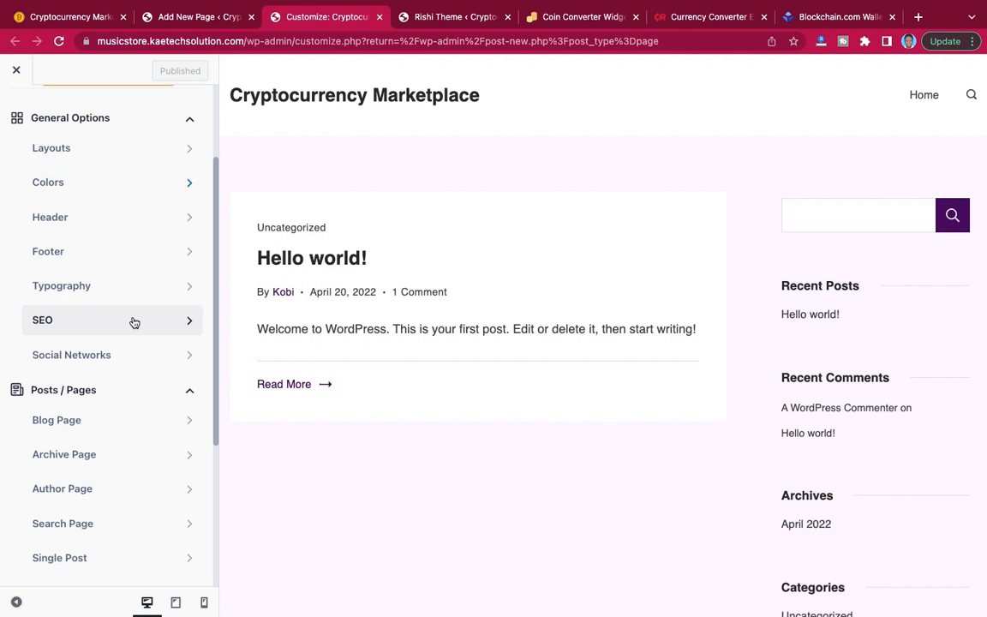
{"action": "scroll", "coordinate": [133, 322], "scroll_direction": "up", "scroll_amount": 3}
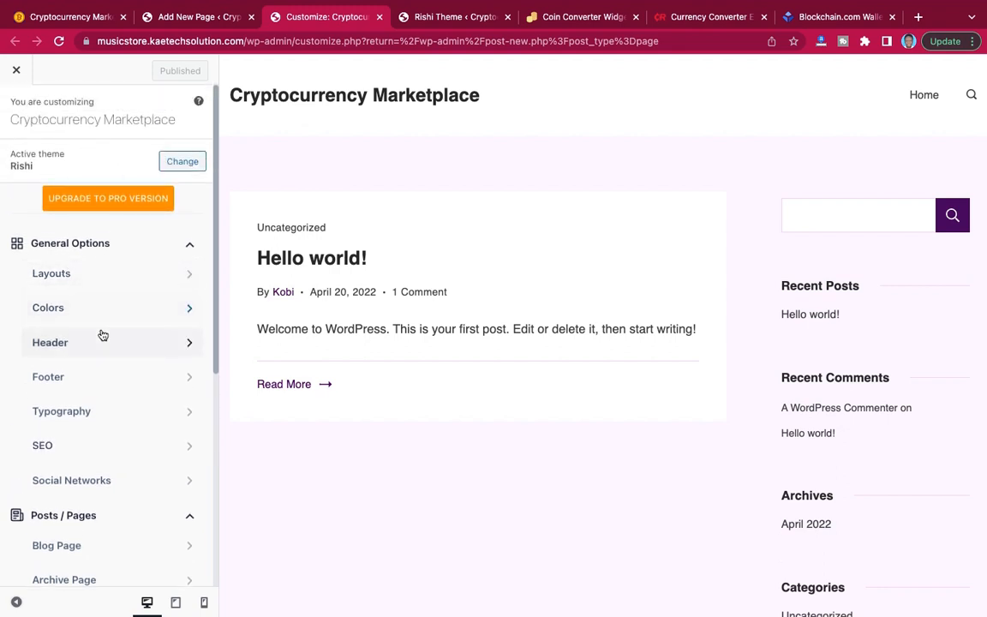
{"action": "scroll", "coordinate": [100, 335], "scroll_direction": "down", "scroll_amount": 2}
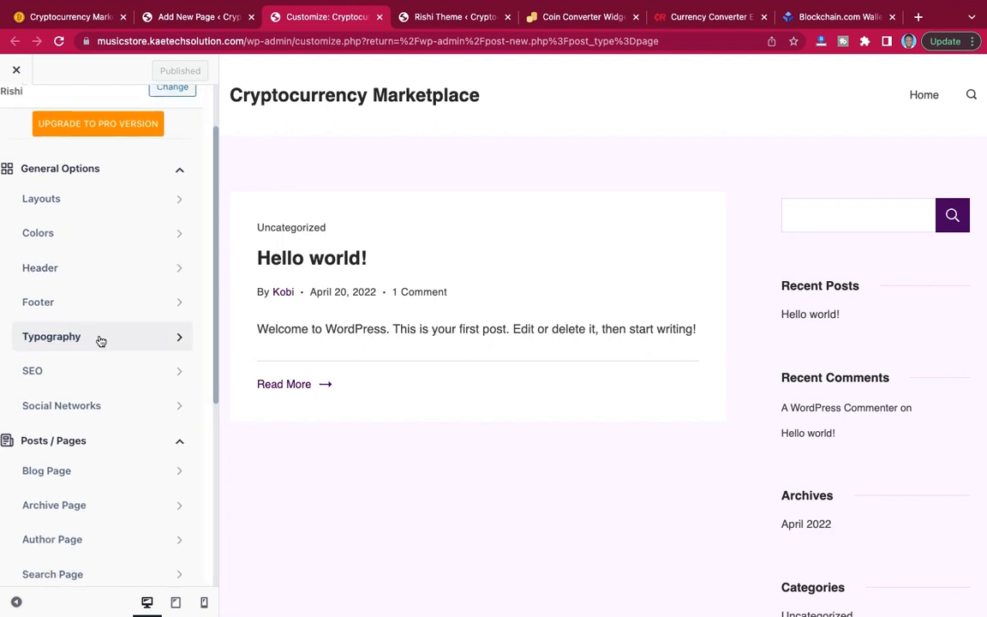
{"action": "left_click", "coordinate": [100, 339]}
{"action": "triple_click", "coordinate": [62, 208]}
{"action": "left_click", "coordinate": [141, 214]}
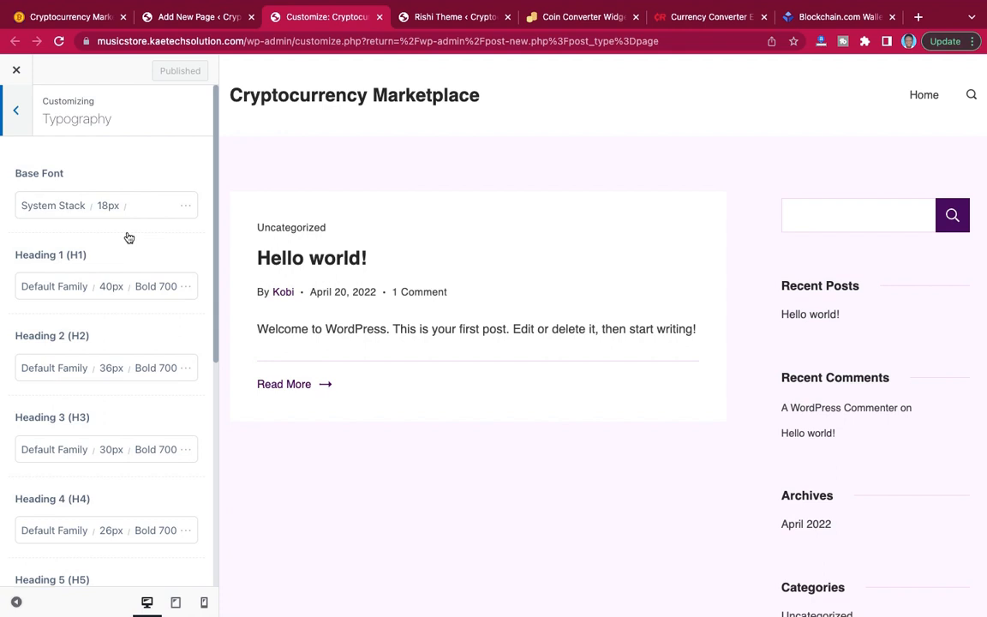
Open the demo site's Customizer and examine the fonts, sizes and weights in its Typography settings for base text and headings.
{"action": "mouse_move", "coordinate": [58, 25]}
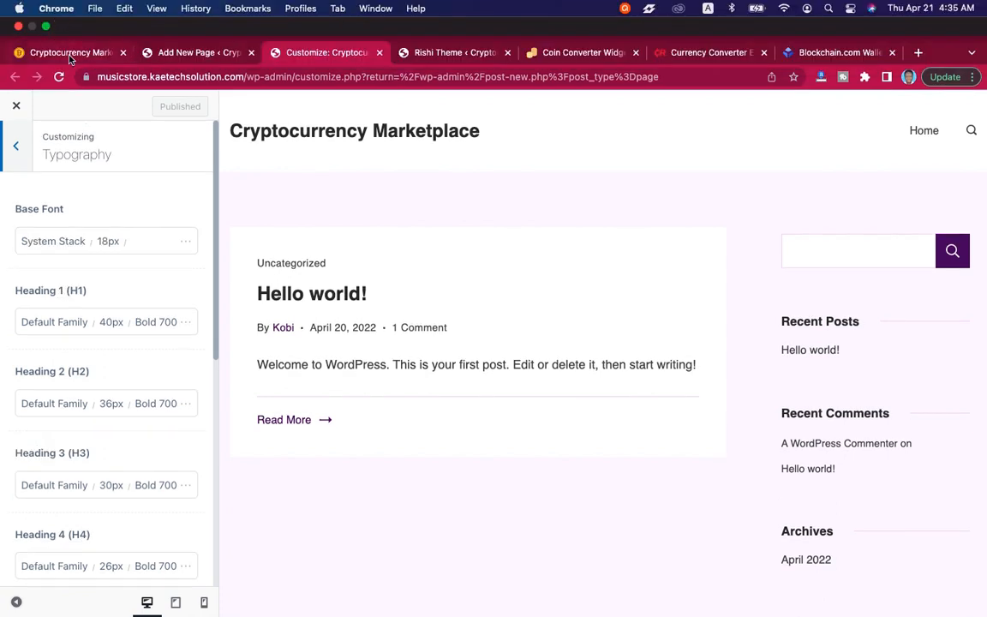
{"action": "left_click", "coordinate": [71, 53]}
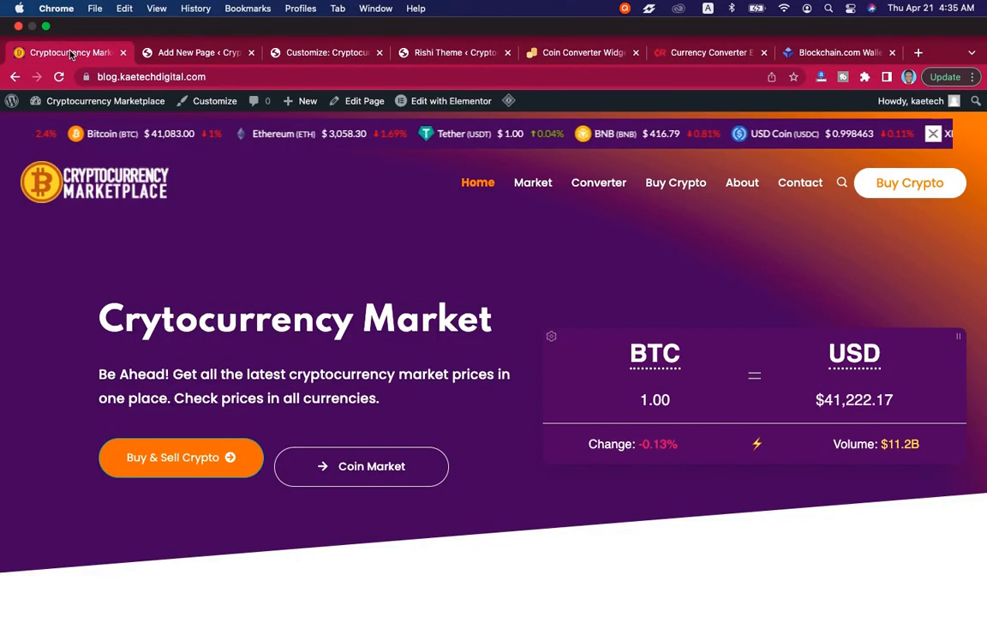
{"action": "left_click", "coordinate": [208, 105]}
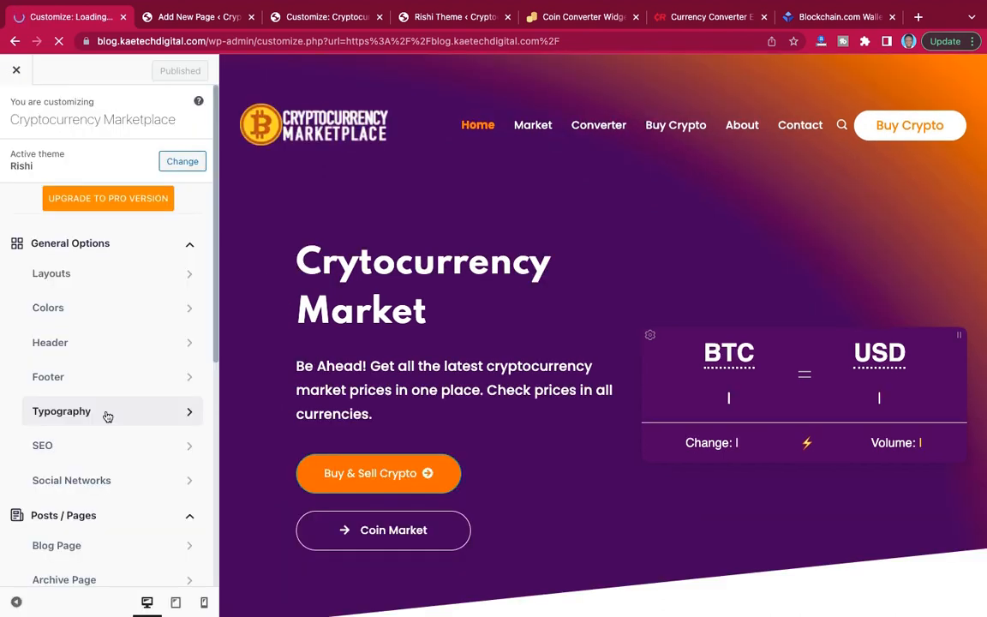
{"action": "left_click", "coordinate": [107, 416]}
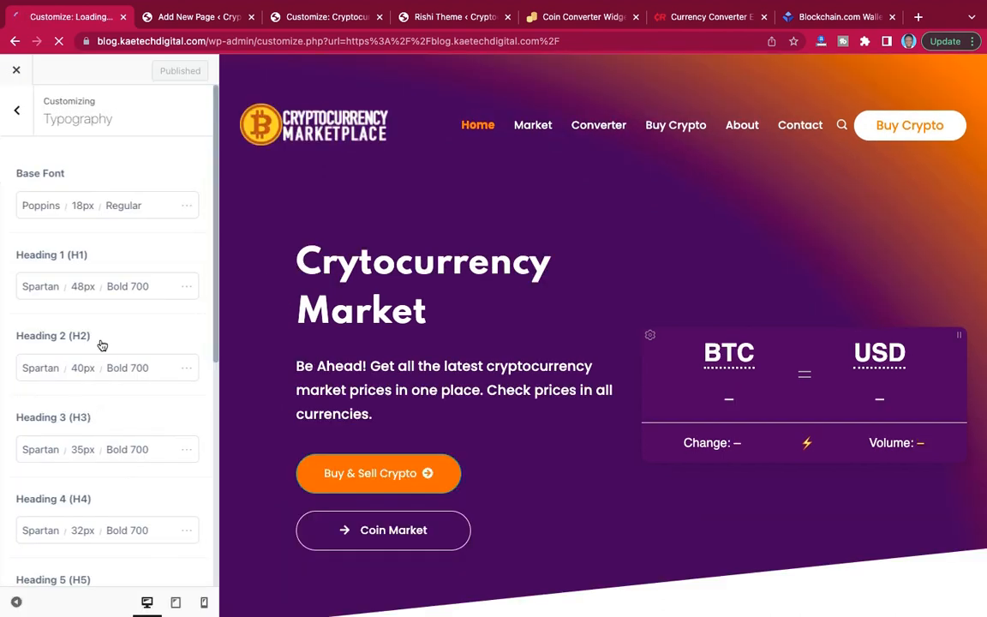
{"action": "double_click", "coordinate": [45, 221]}
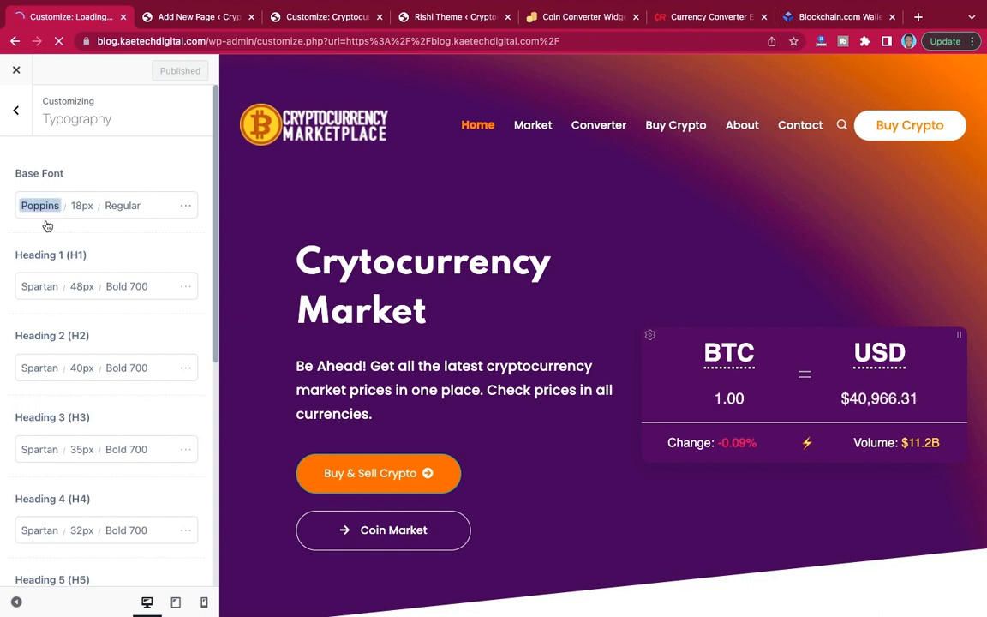
{"action": "scroll", "coordinate": [51, 395], "scroll_direction": "down", "scroll_amount": 5}
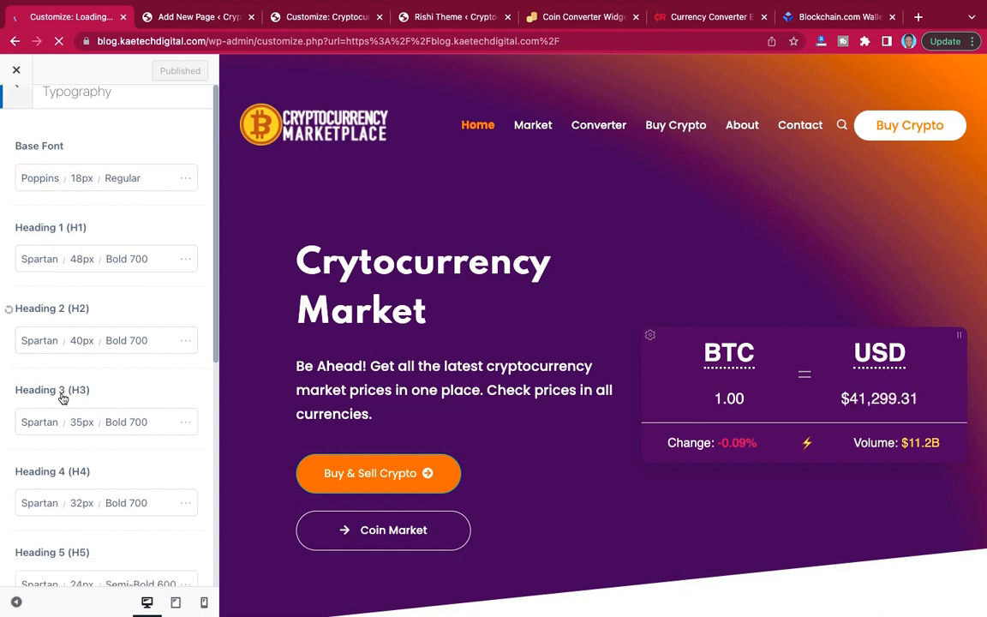
{"action": "scroll", "coordinate": [63, 399], "scroll_direction": "down", "scroll_amount": 4}
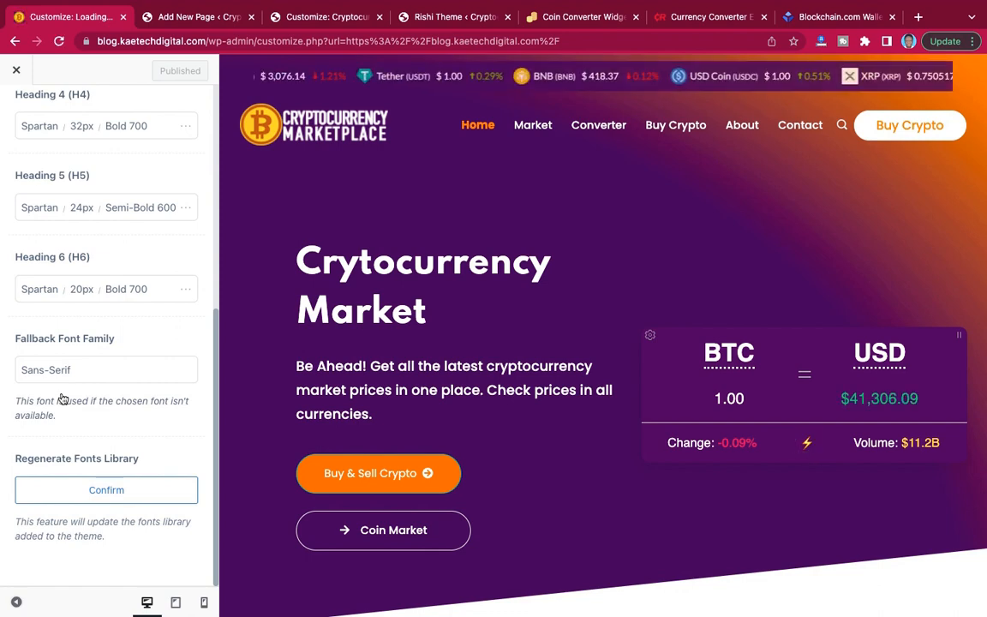
Return to the new site's Customizer and set the Base Font family to Poppins.
{"action": "left_click", "coordinate": [176, 17]}
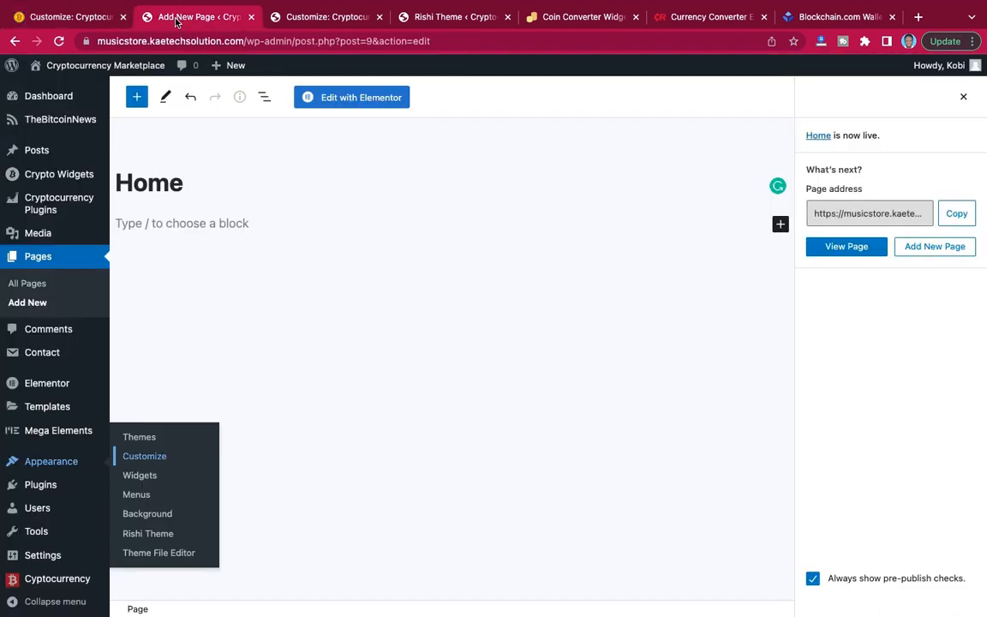
{"action": "left_click", "coordinate": [310, 23]}
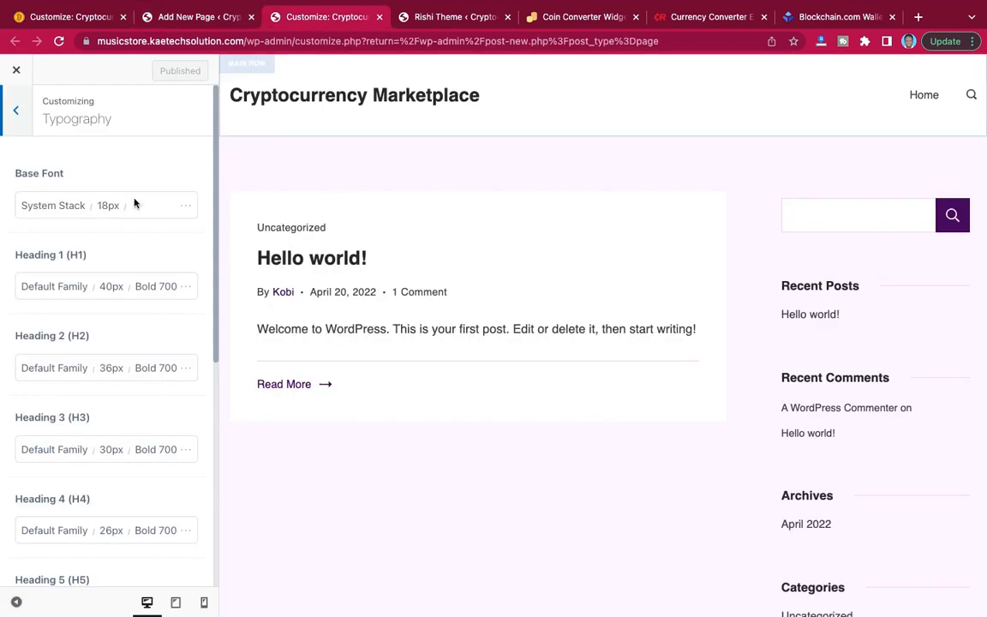
{"action": "left_click", "coordinate": [61, 213]}
{"action": "left_click", "coordinate": [90, 257]}
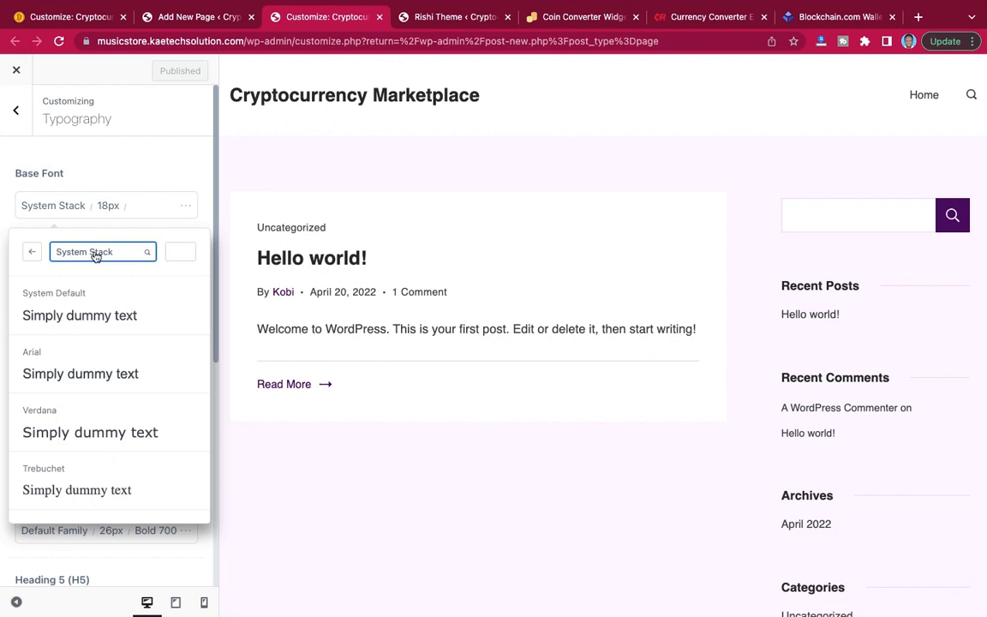
{"action": "left_click", "coordinate": [95, 257]}
{"action": "type", "text": "pop"}
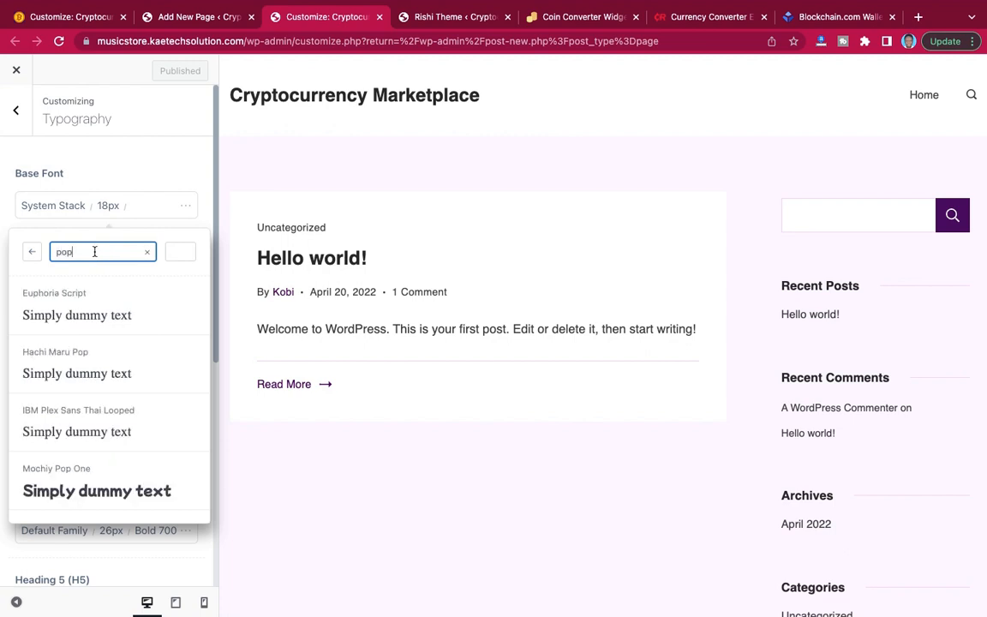
{"action": "type", "text": "p"}
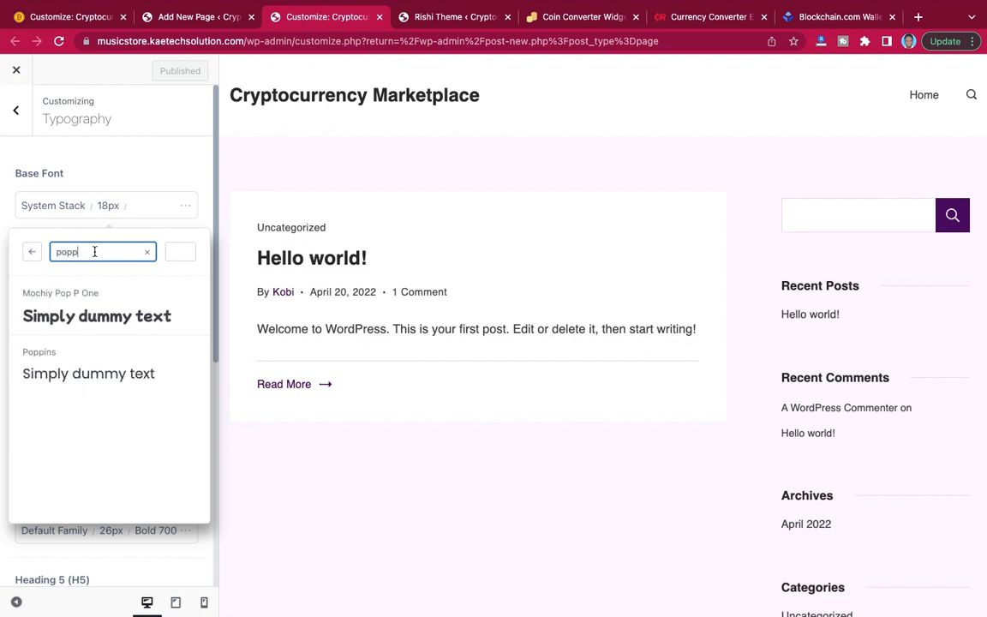
{"action": "left_click", "coordinate": [67, 378]}
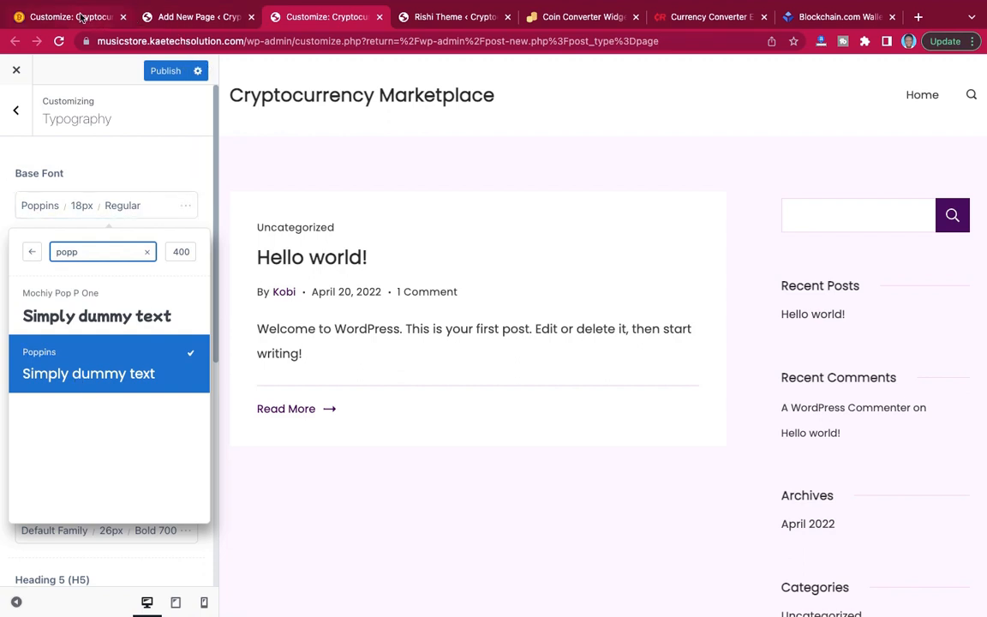
Check the demo's heading font and set the new site's Heading 1 (H1) font family to Spartan.
{"action": "left_click", "coordinate": [81, 17]}
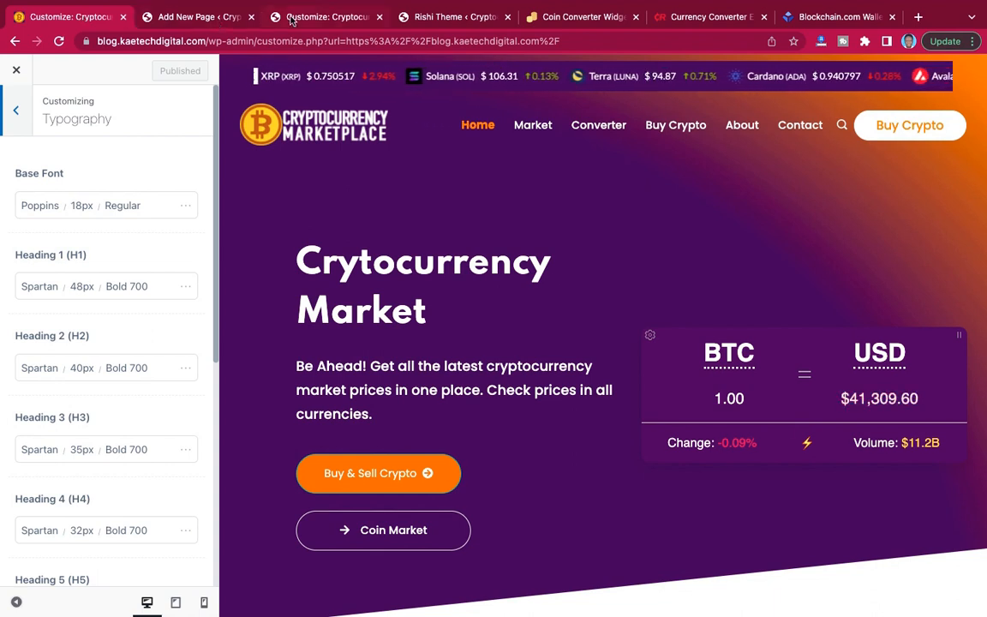
{"action": "left_click", "coordinate": [292, 18]}
{"action": "left_click", "coordinate": [141, 167]}
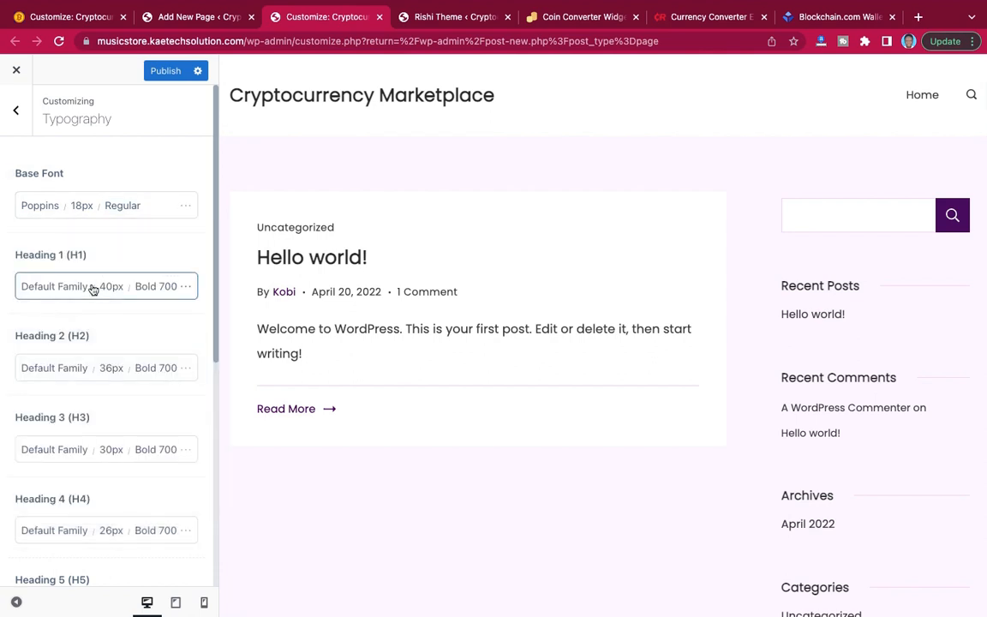
{"action": "triple_click", "coordinate": [52, 293]}
{"action": "left_click", "coordinate": [52, 290]}
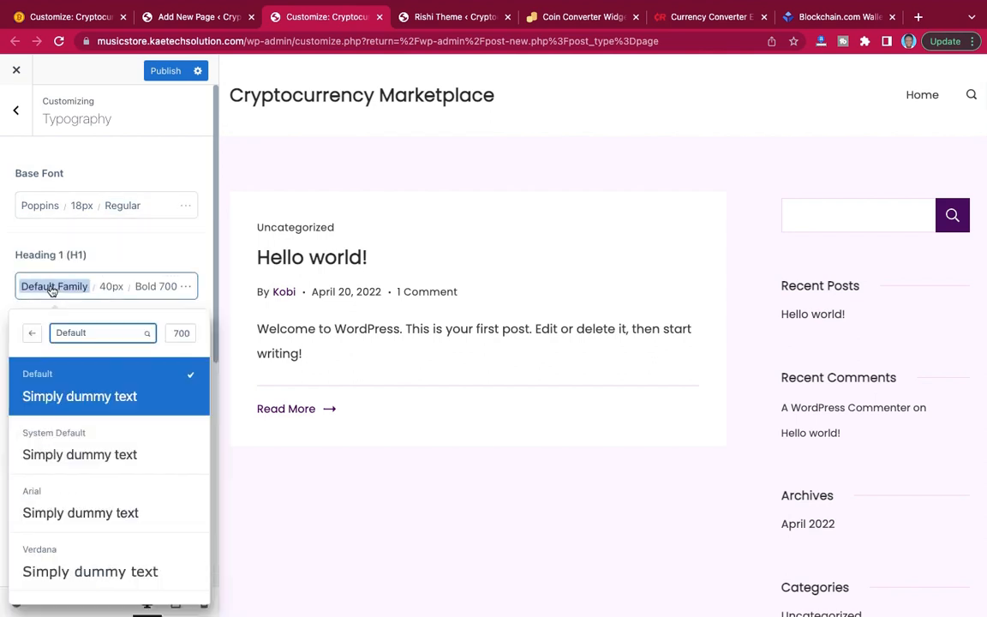
{"action": "left_click", "coordinate": [75, 337]}
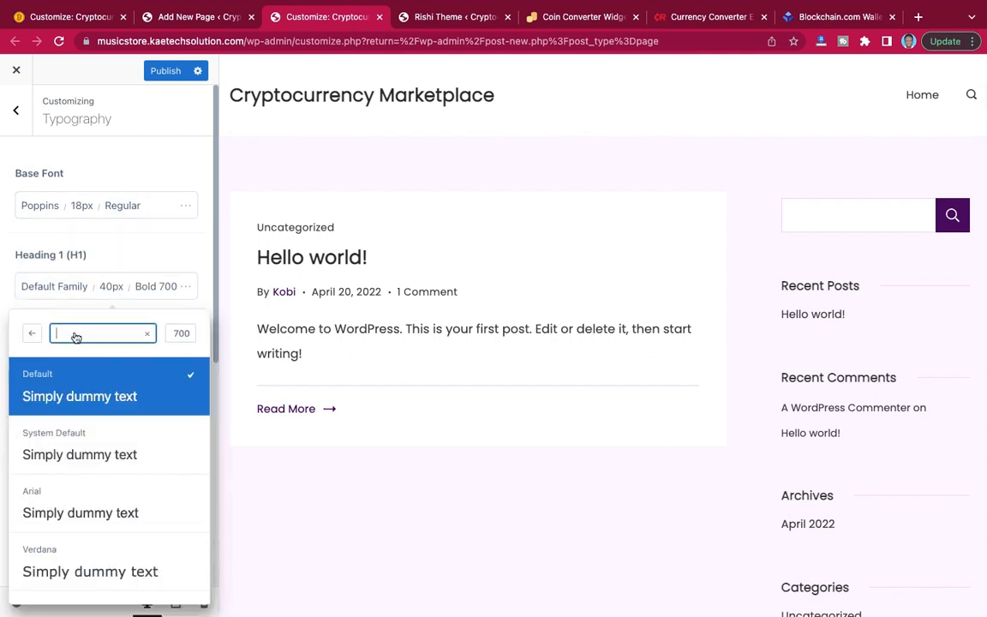
{"action": "type", "text": "spa"}
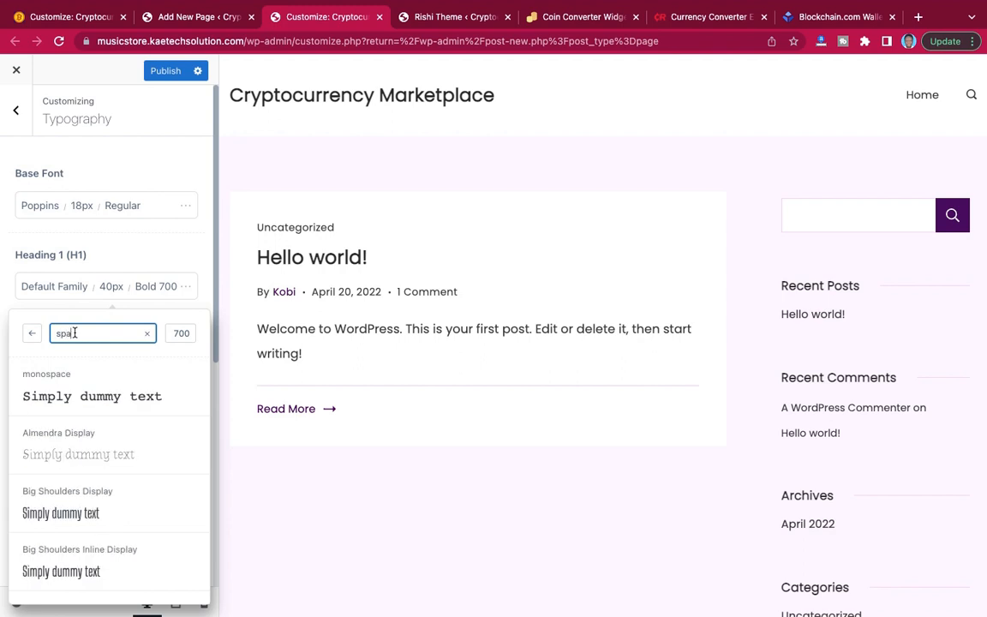
{"action": "left_click", "coordinate": [76, 18]}
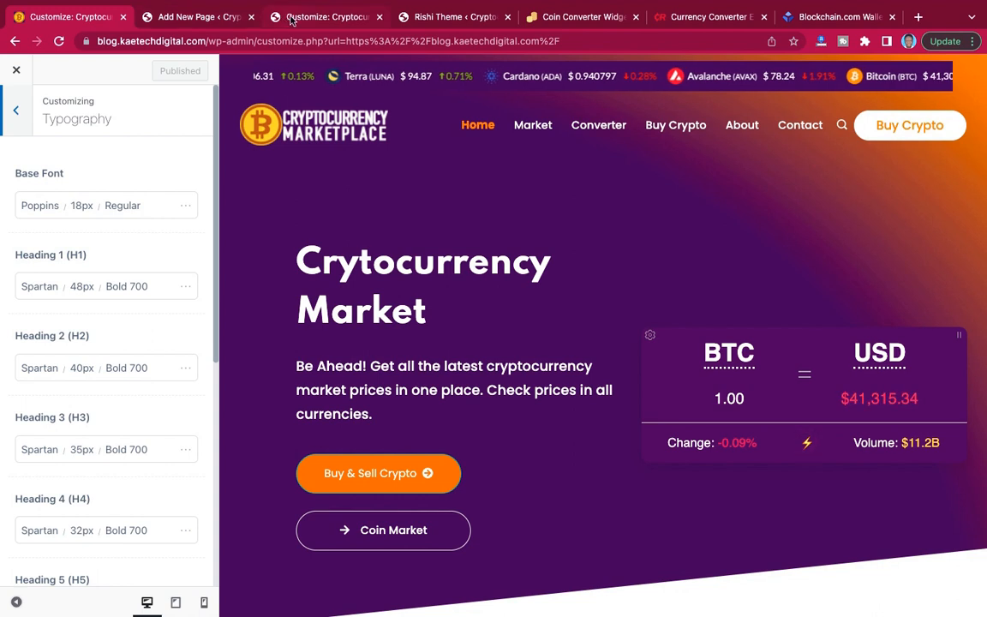
{"action": "left_click", "coordinate": [284, 19]}
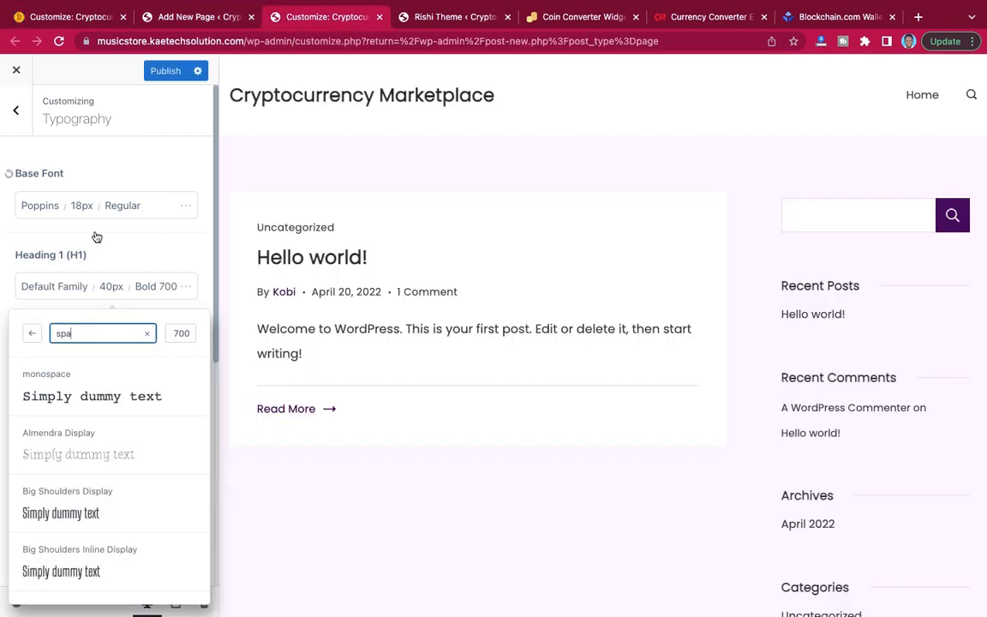
{"action": "type", "text": "rtan"}
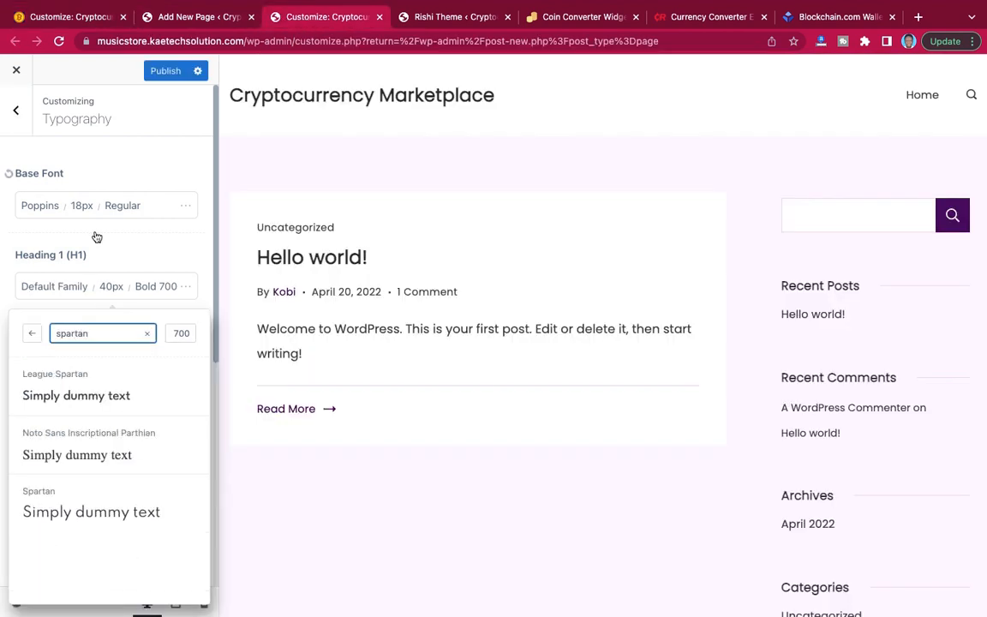
{"action": "left_click", "coordinate": [55, 493]}
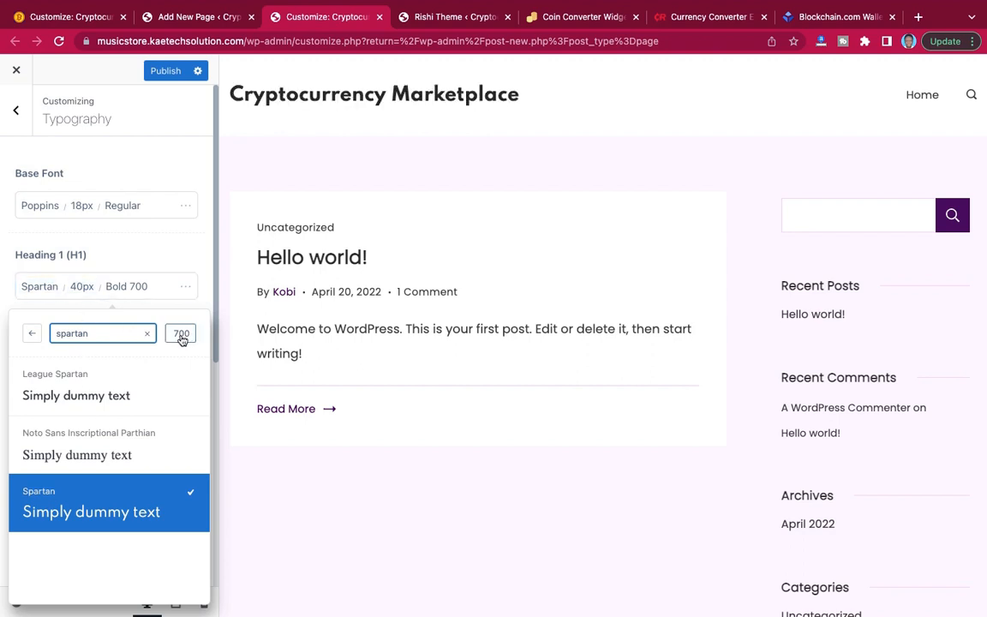
Set the Heading 1 (H1) font size to 48 px and close its font options.
{"action": "left_click", "coordinate": [83, 288]}
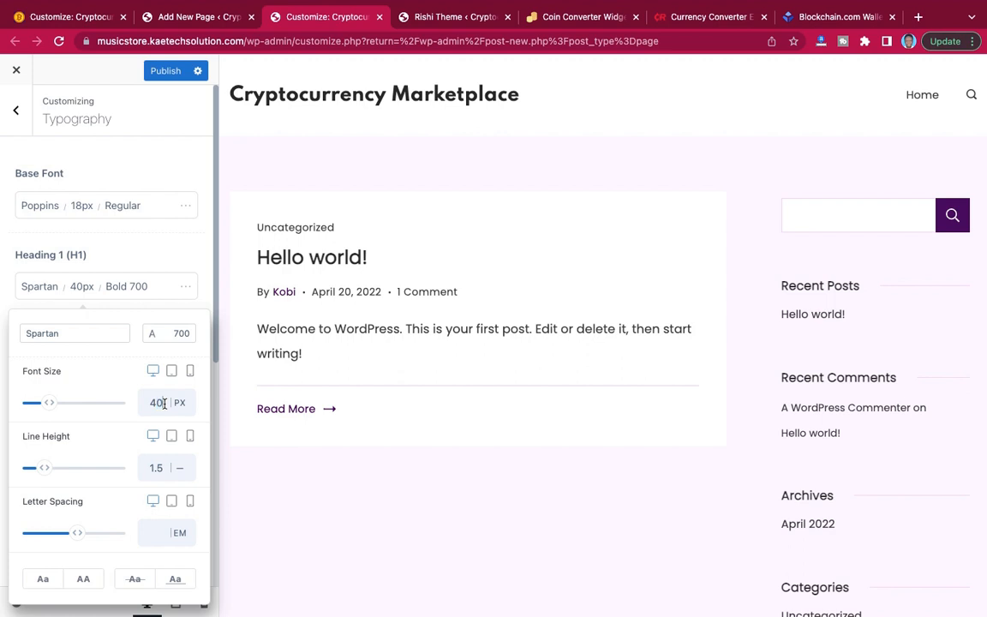
{"action": "key", "text": "BackSpace"}
{"action": "type", "text": "8"}
{"action": "left_click", "coordinate": [112, 248]}
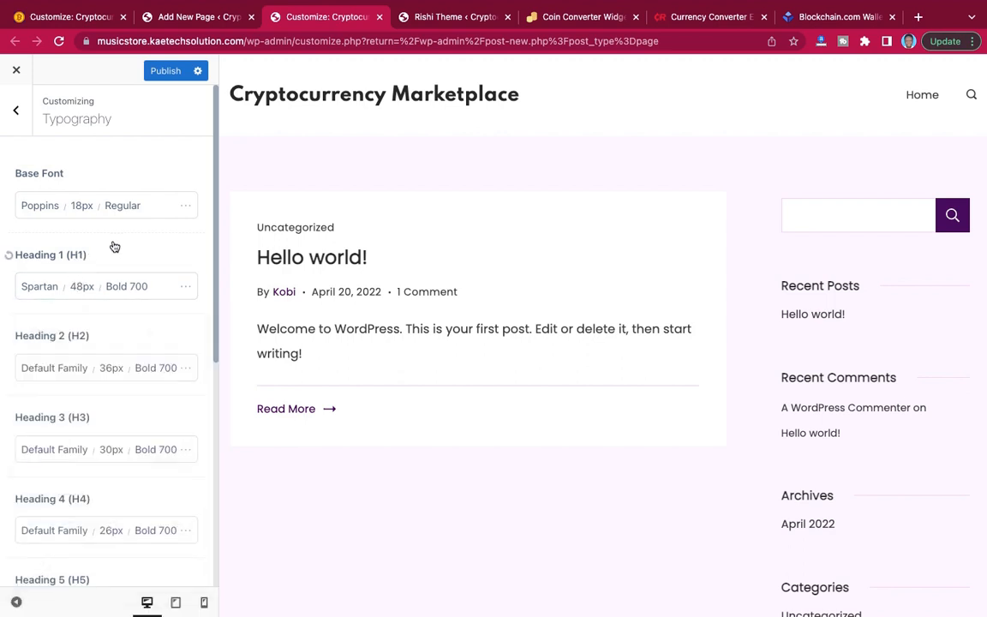
Set the Heading 2 (H2) font family to Spartan.
{"action": "triple_click", "coordinate": [77, 371]}
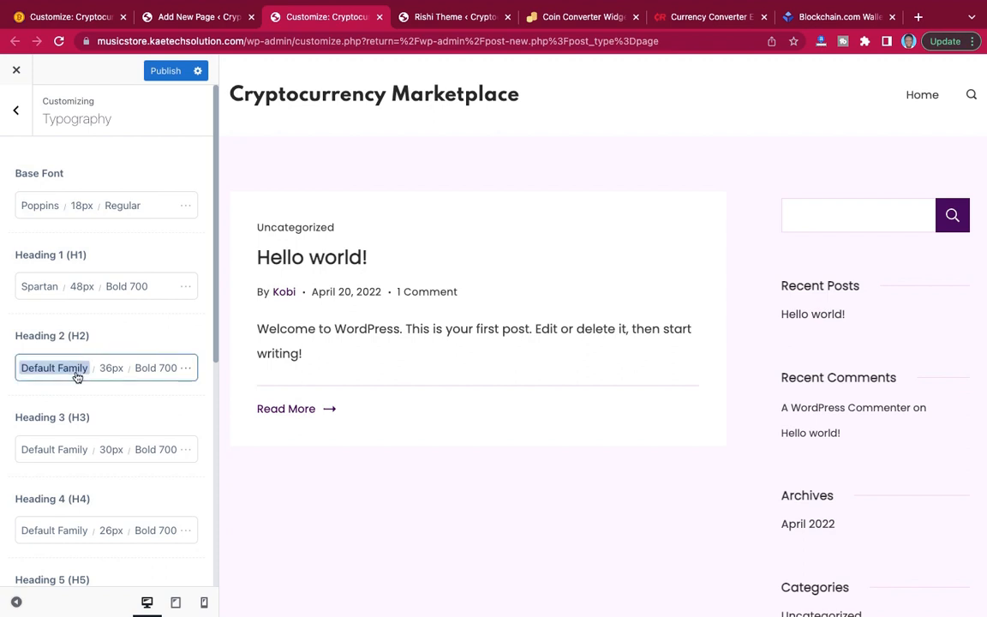
{"action": "scroll", "coordinate": [95, 340], "scroll_direction": "down", "scroll_amount": 2}
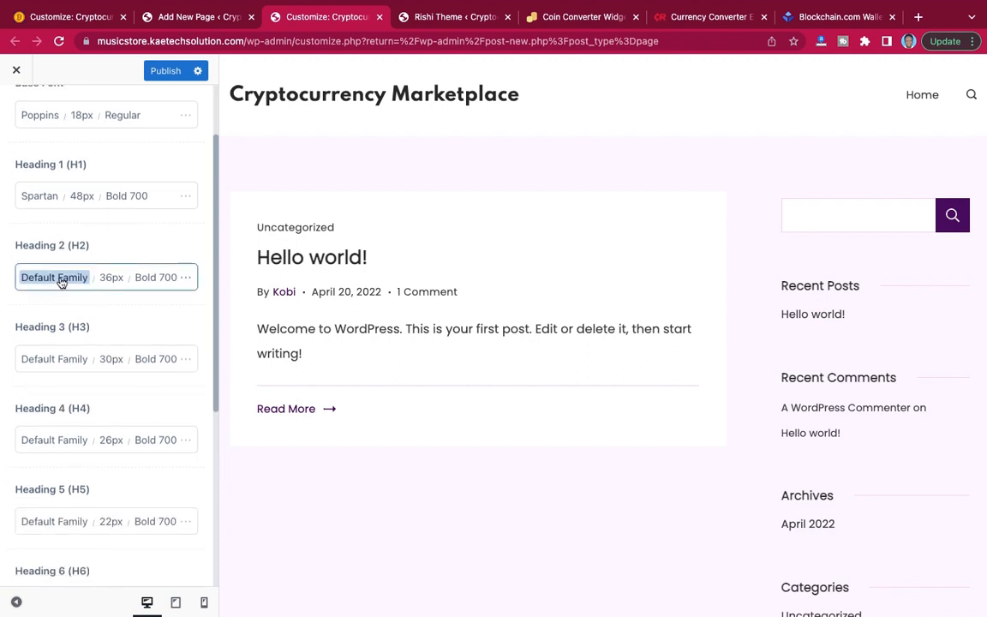
{"action": "left_click", "coordinate": [62, 283]}
{"action": "left_click", "coordinate": [76, 325]}
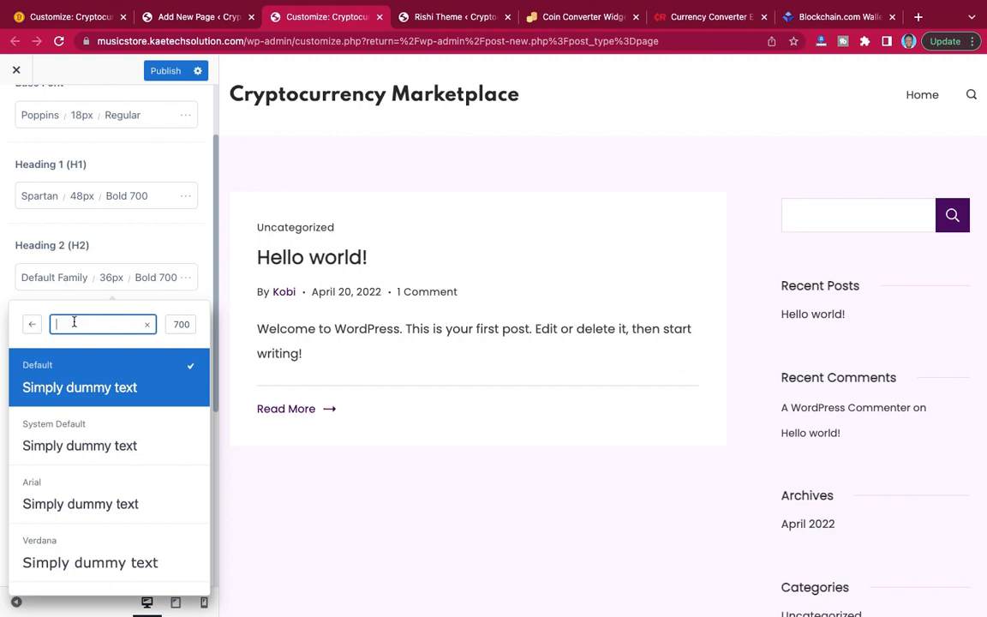
{"action": "type", "text": "spartan"}
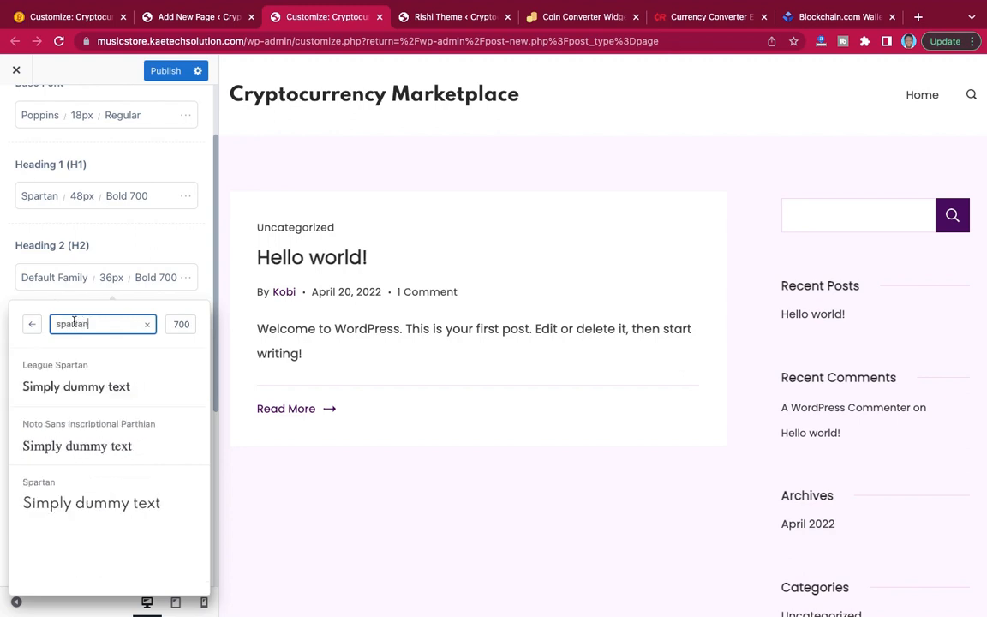
{"action": "left_click", "coordinate": [28, 493]}
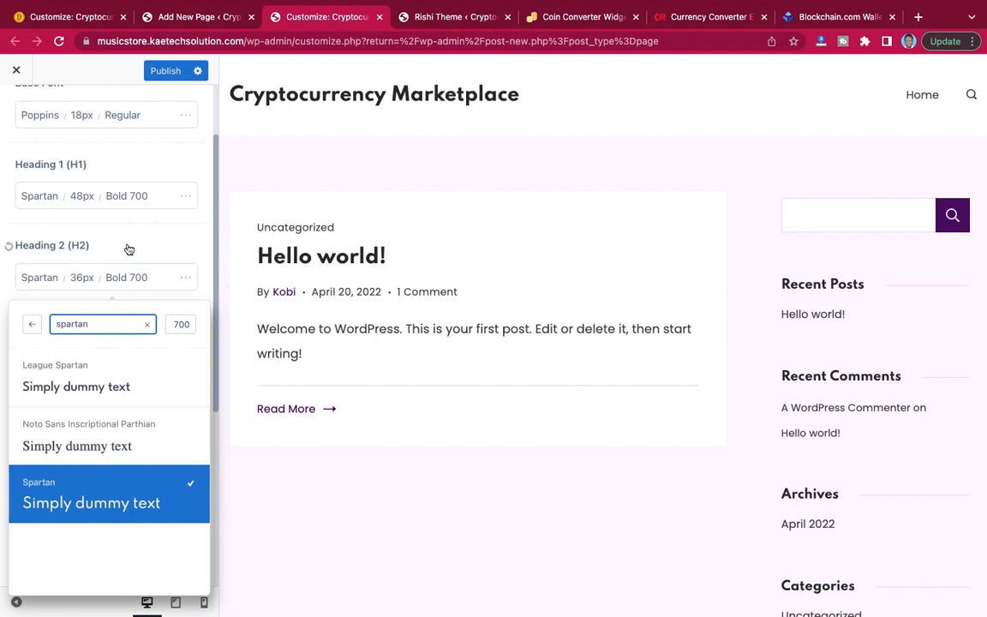
{"action": "left_click", "coordinate": [114, 277]}
Set the Heading 3 (H3) font family to Spartan and close the font picker.
{"action": "left_click", "coordinate": [55, 358]}
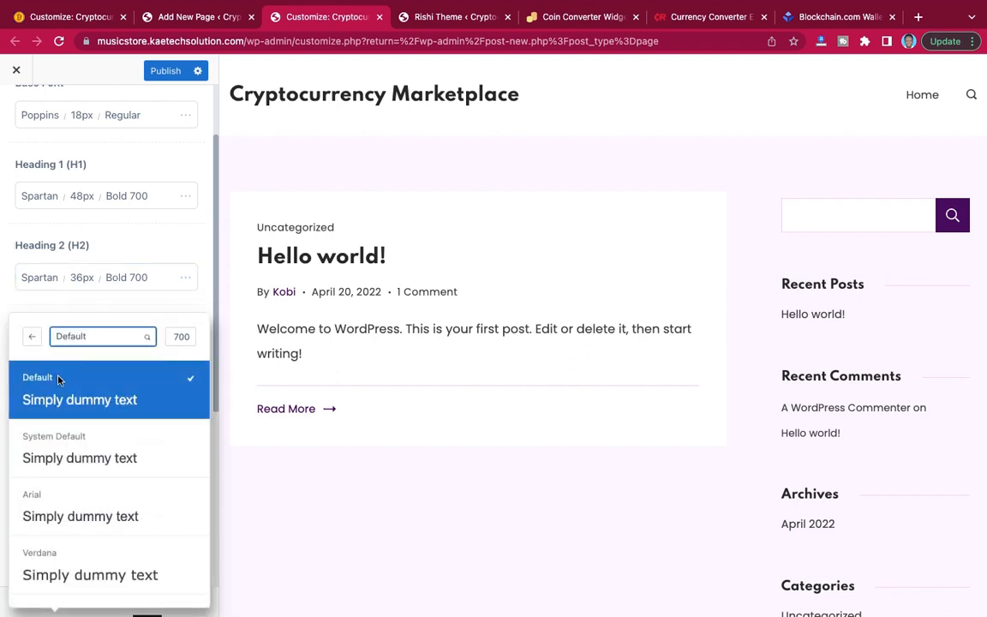
{"action": "left_click", "coordinate": [103, 338]}
{"action": "type", "text": "spartan"}
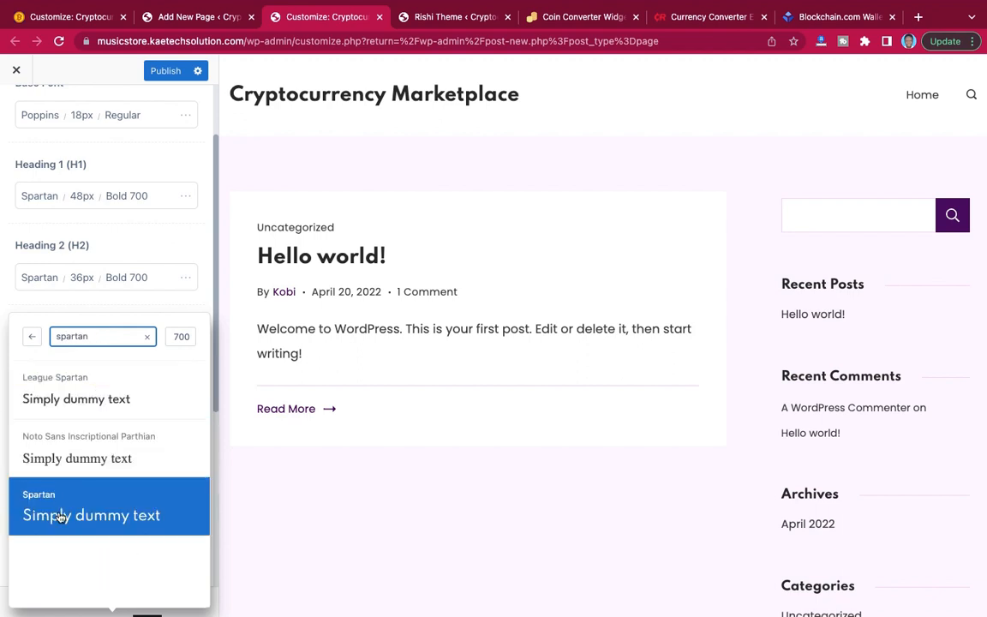
{"action": "left_click", "coordinate": [60, 516]}
{"action": "left_click", "coordinate": [90, 306]}
Set the Heading 4 (H4) and Heading 5 (H5) font families to Spartan.
{"action": "scroll", "coordinate": [84, 355], "scroll_direction": "down", "scroll_amount": 3}
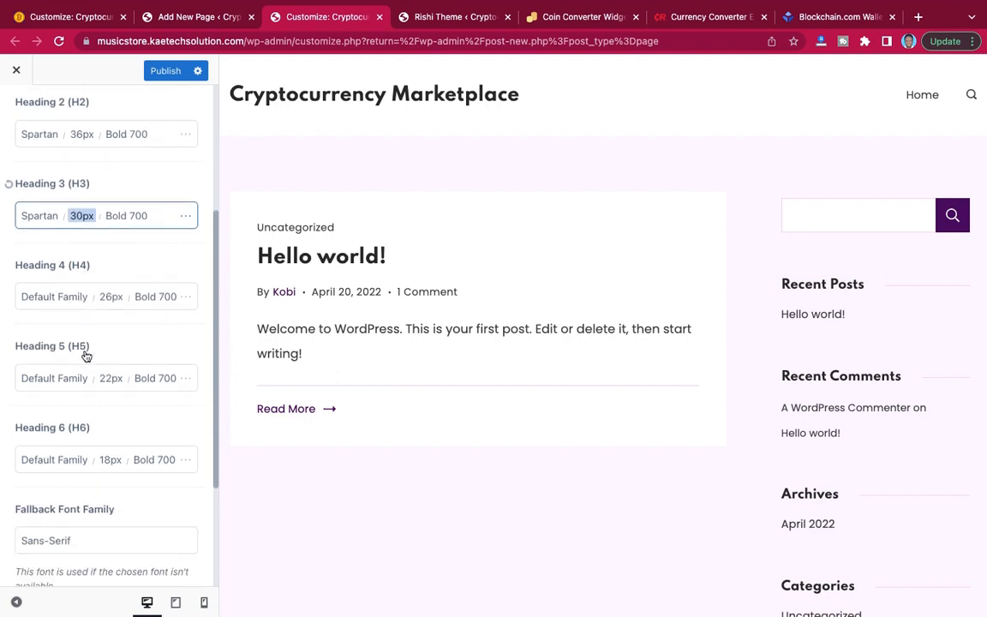
{"action": "left_click", "coordinate": [47, 292]}
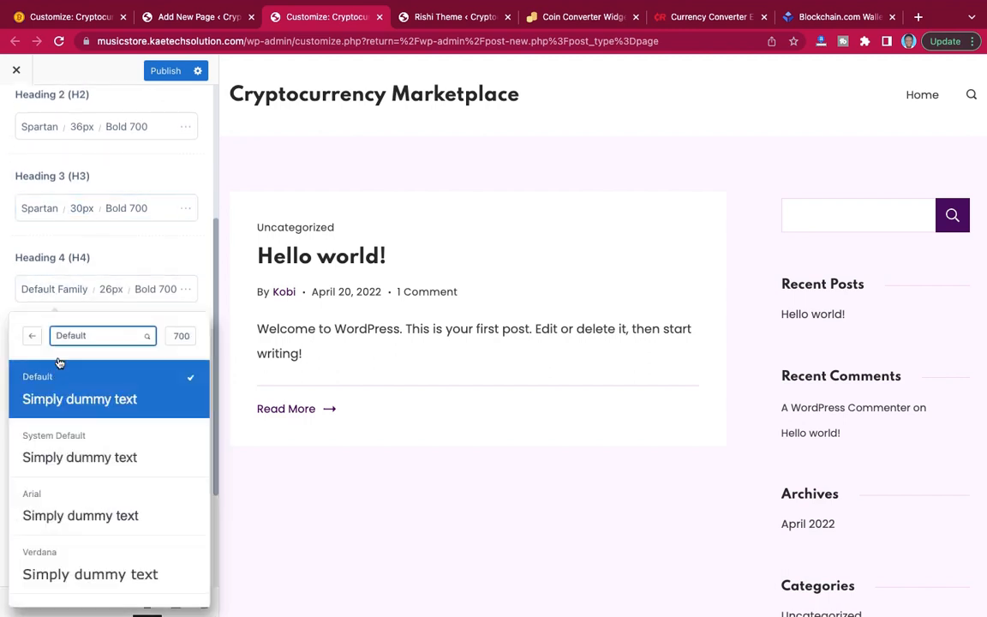
{"action": "double_click", "coordinate": [63, 253]}
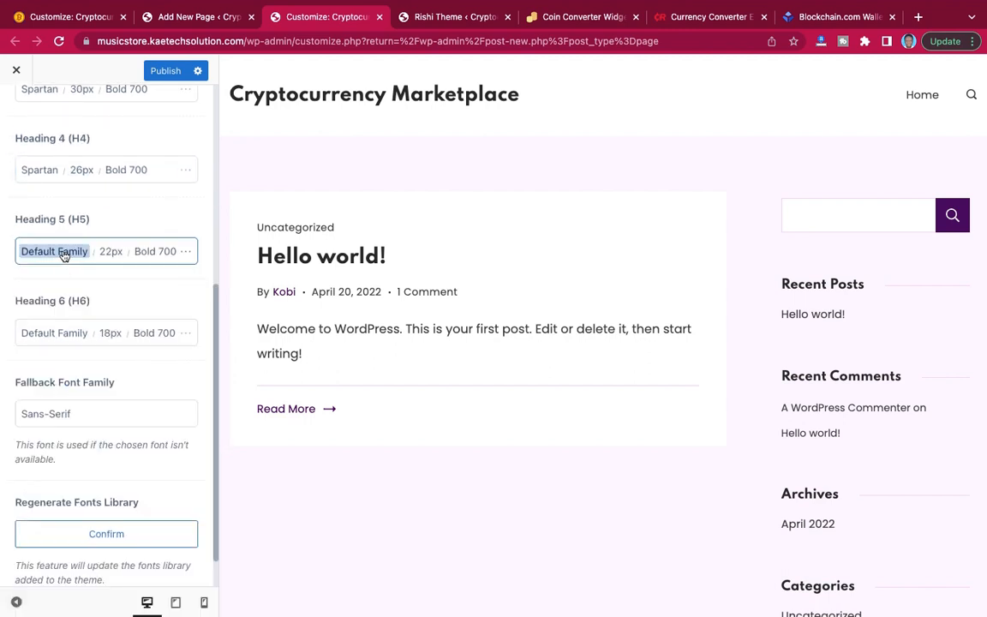
{"action": "left_click", "coordinate": [94, 300]}
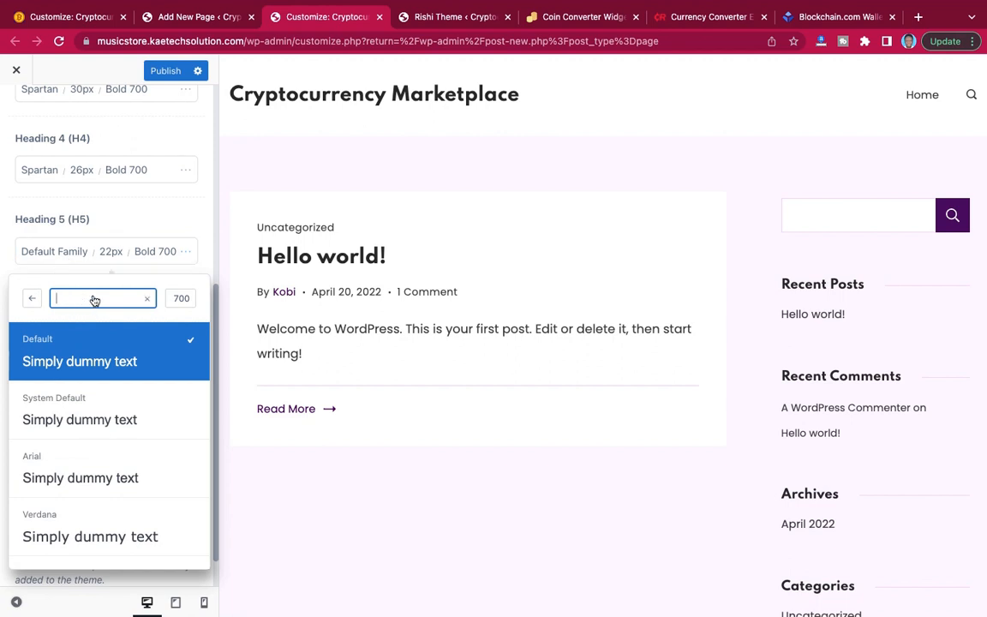
{"action": "type", "text": "spartan"}
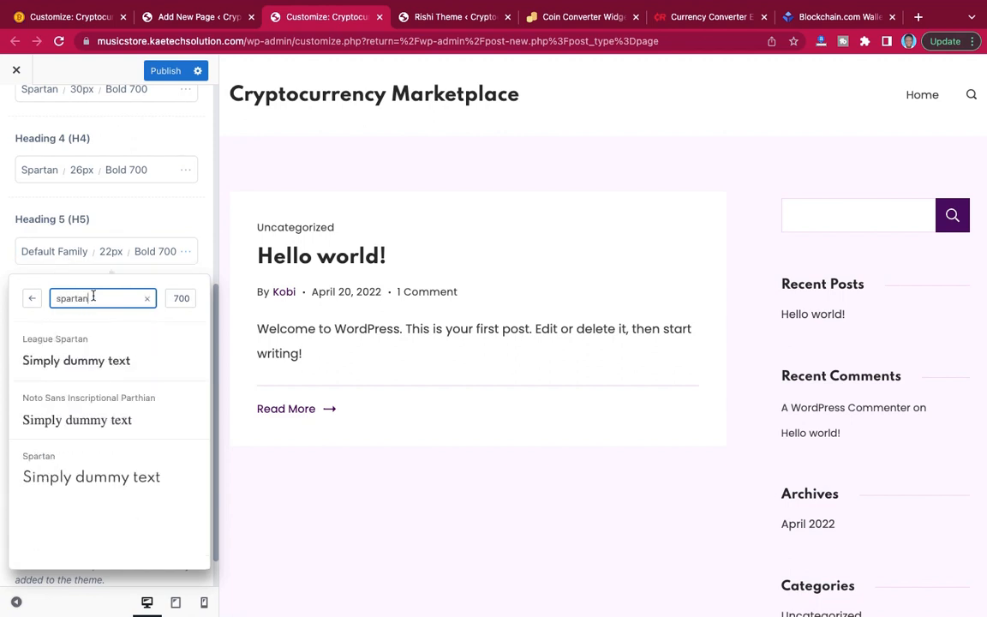
{"action": "left_click", "coordinate": [66, 475]}
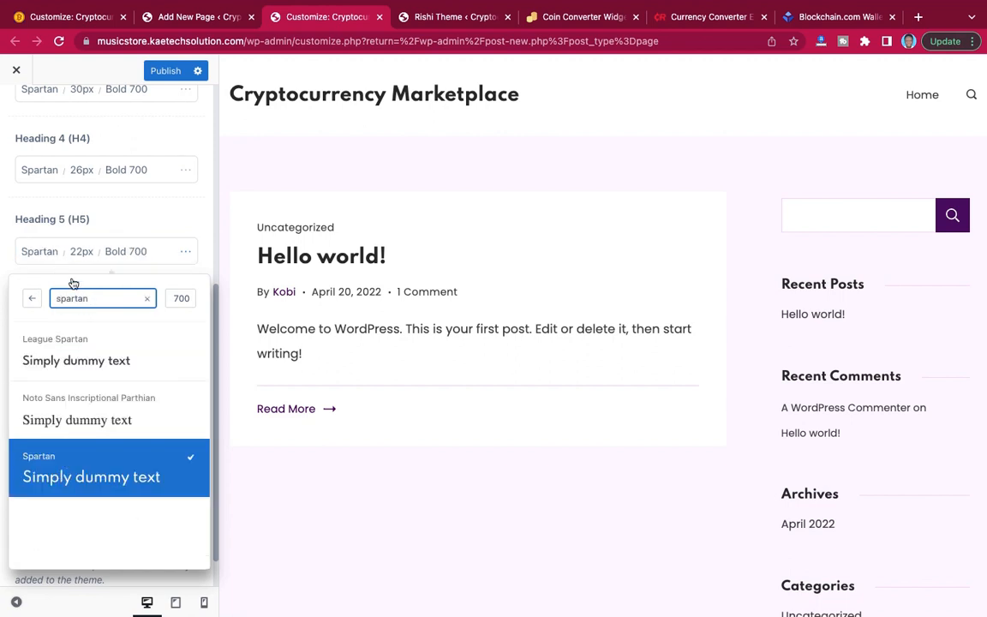
{"action": "left_click", "coordinate": [133, 225]}
Set the Heading 6 (H6) font family to Spartan.
{"action": "left_click", "coordinate": [55, 336]}
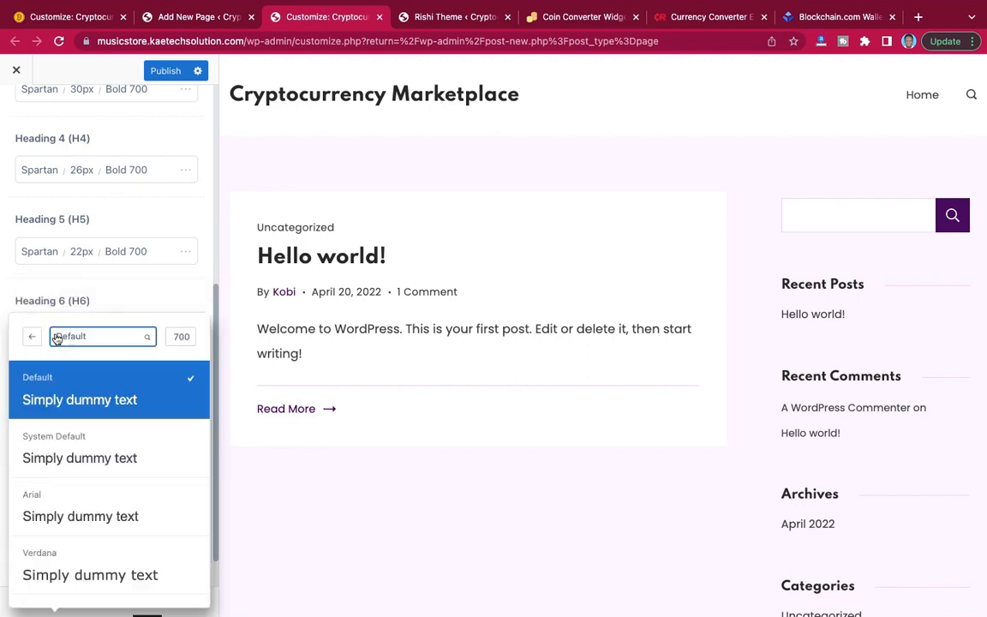
{"action": "left_click", "coordinate": [93, 340]}
{"action": "type", "text": "spartan"}
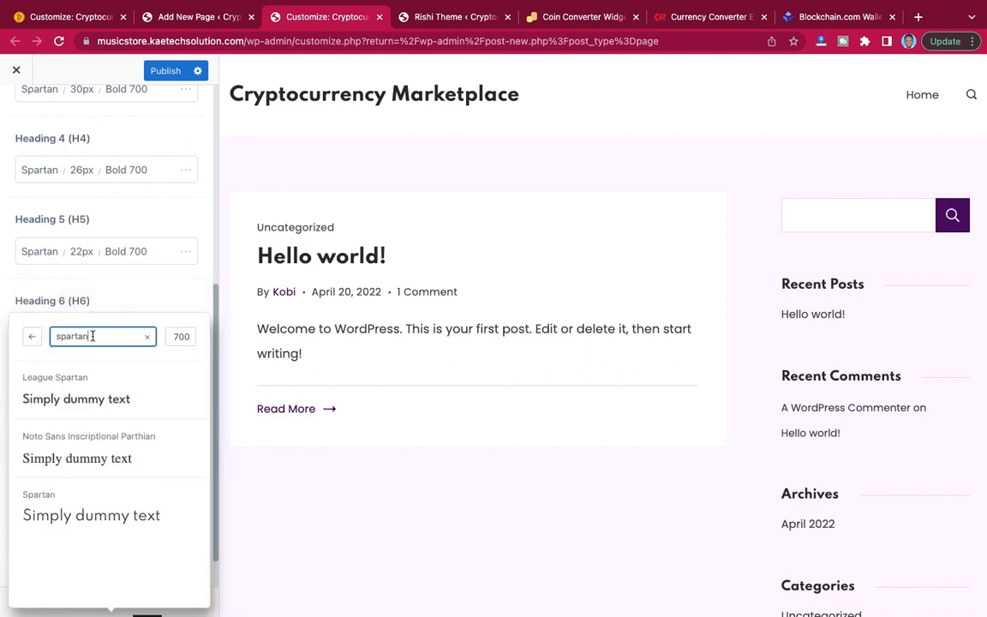
{"action": "left_click", "coordinate": [78, 513]}
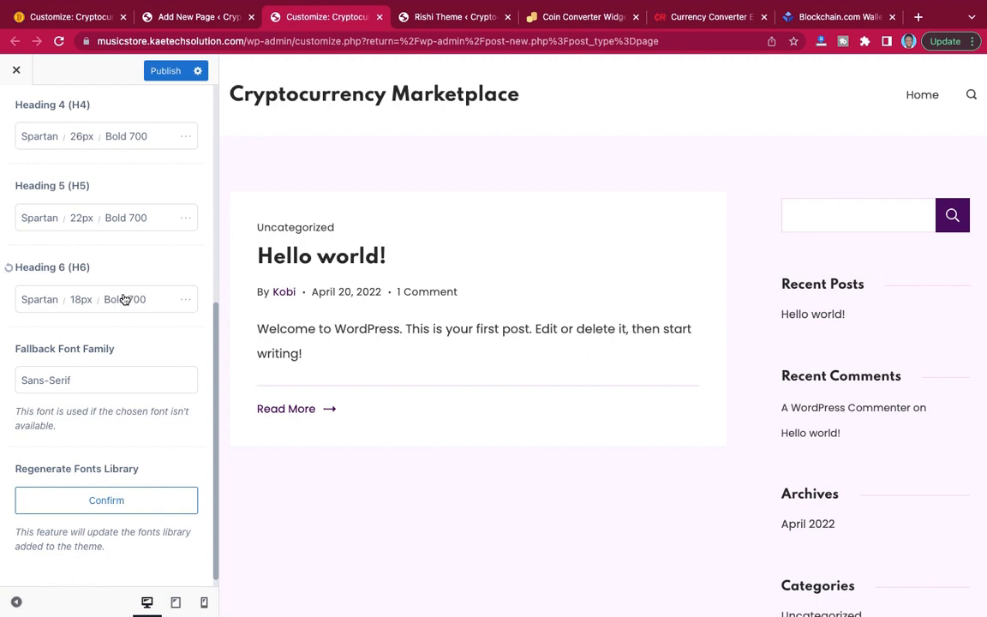
Publish the typography changes, then return to the main Customizer options and check the site preview.
{"action": "scroll", "coordinate": [155, 356], "scroll_direction": "down", "scroll_amount": 1}
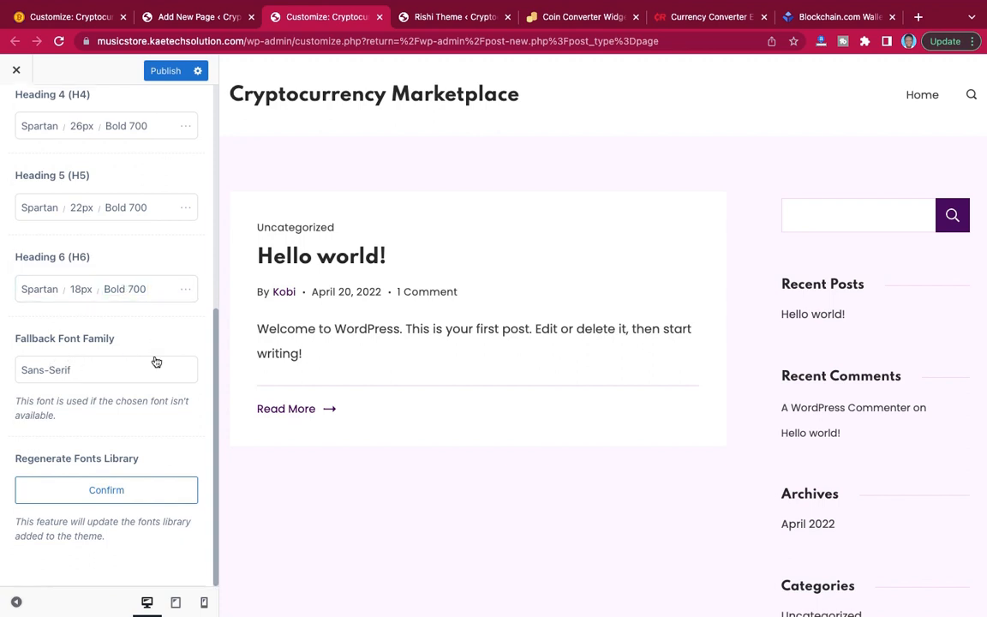
{"action": "scroll", "coordinate": [155, 355], "scroll_direction": "up", "scroll_amount": 5}
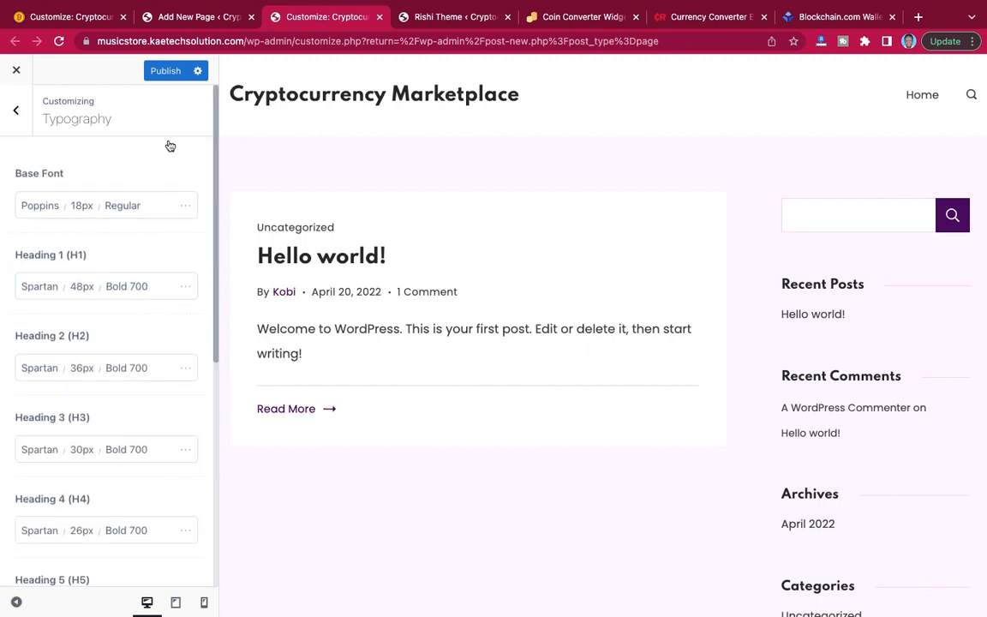
{"action": "left_click", "coordinate": [161, 74]}
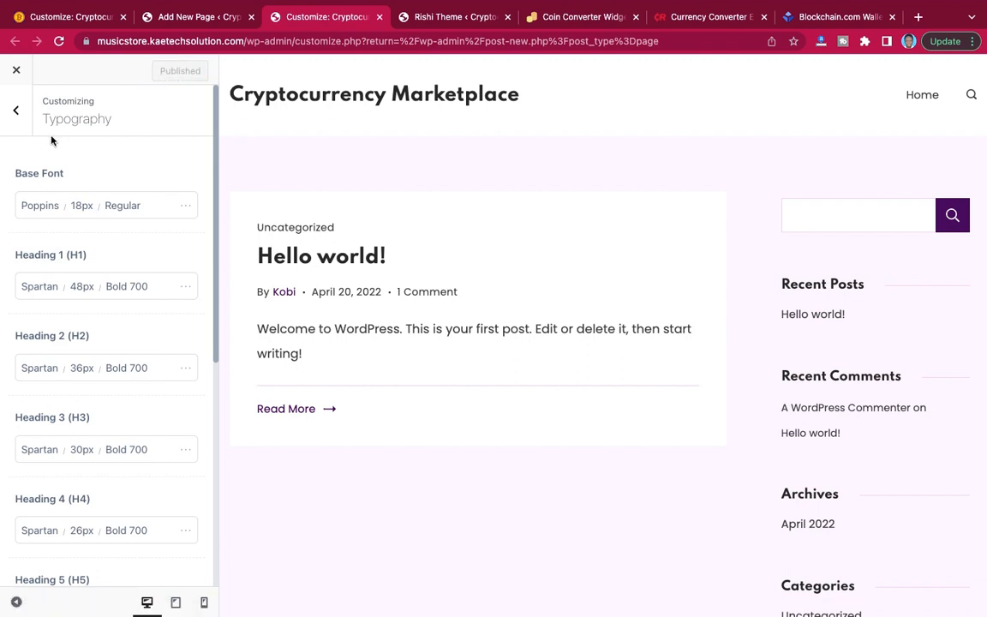
{"action": "left_click", "coordinate": [16, 109]}
{"action": "scroll", "coordinate": [142, 121], "scroll_direction": "down", "scroll_amount": 2}
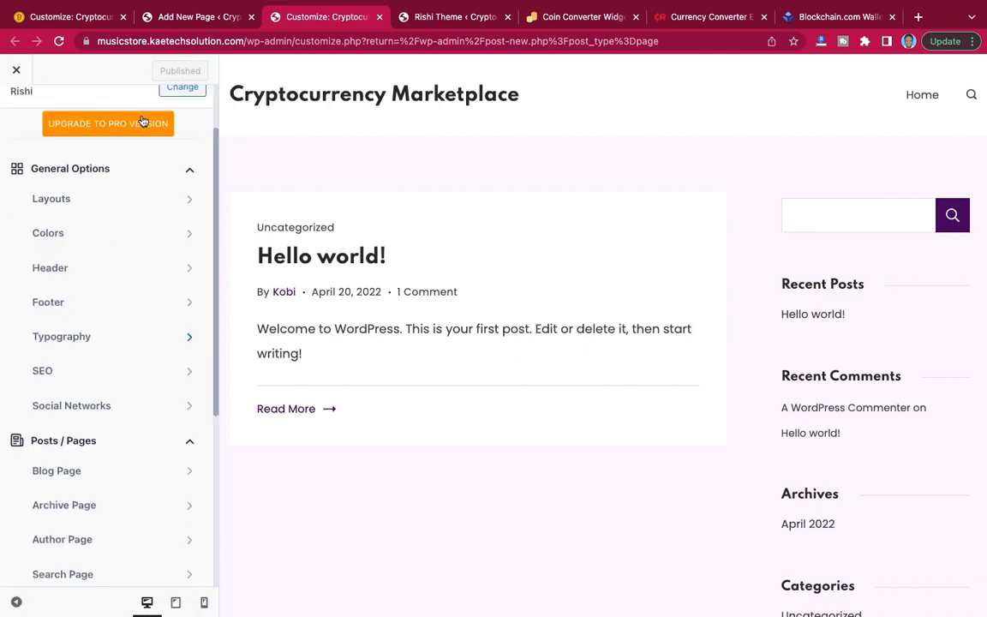
{"action": "scroll", "coordinate": [587, 340], "scroll_direction": "down", "scroll_amount": 3}
{"action": "scroll", "coordinate": [586, 340], "scroll_direction": "up", "scroll_amount": 2}
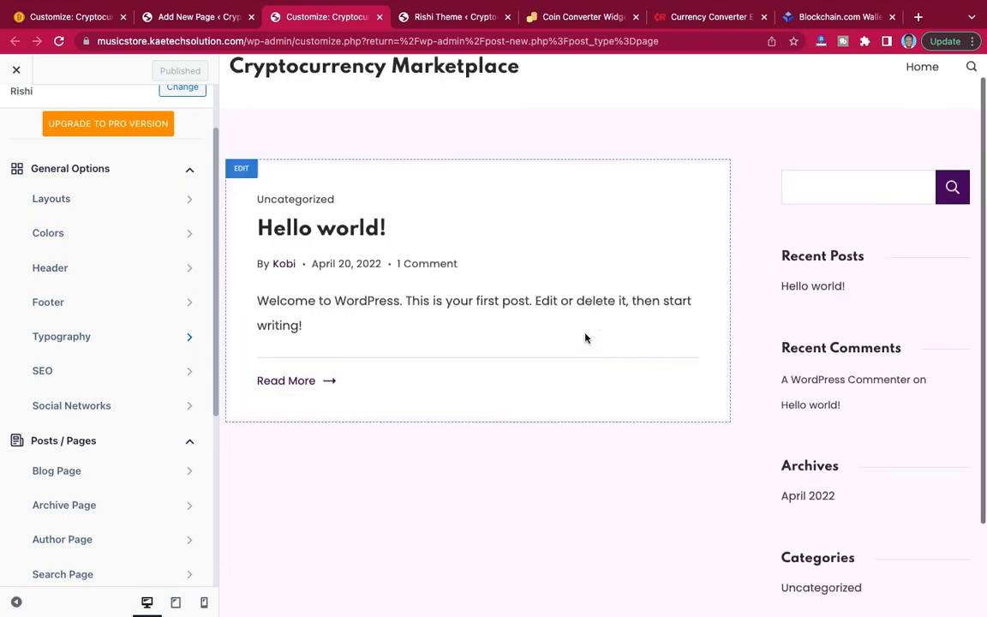
{"action": "scroll", "coordinate": [586, 338], "scroll_direction": "down", "scroll_amount": 2}
{"action": "scroll", "coordinate": [586, 338], "scroll_direction": "up", "scroll_amount": 3}
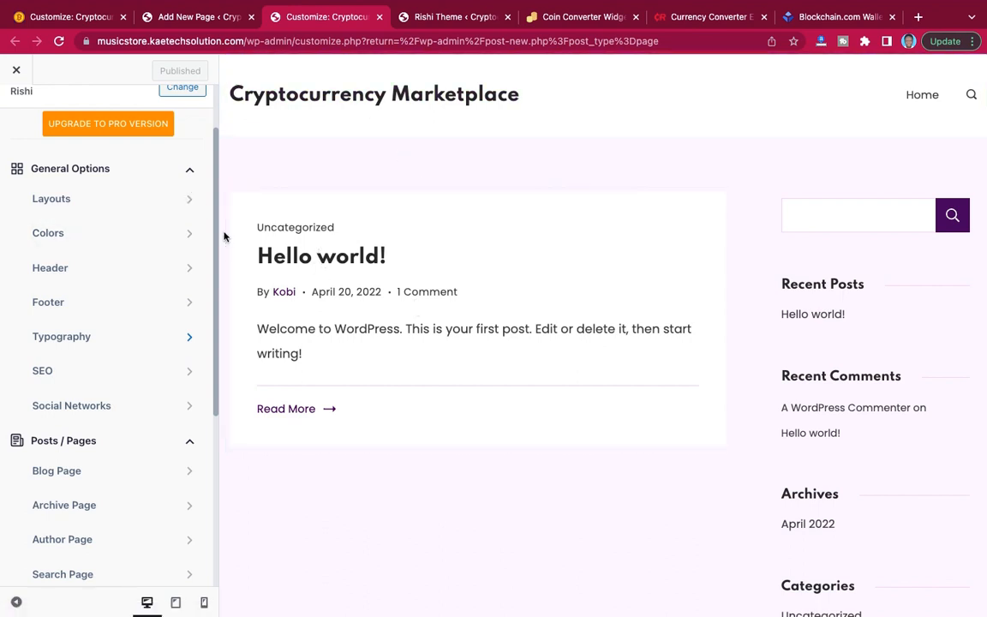
Reload the Home page editor, set the page template to Elementor Full Width and update the page.
{"action": "left_click", "coordinate": [200, 17]}
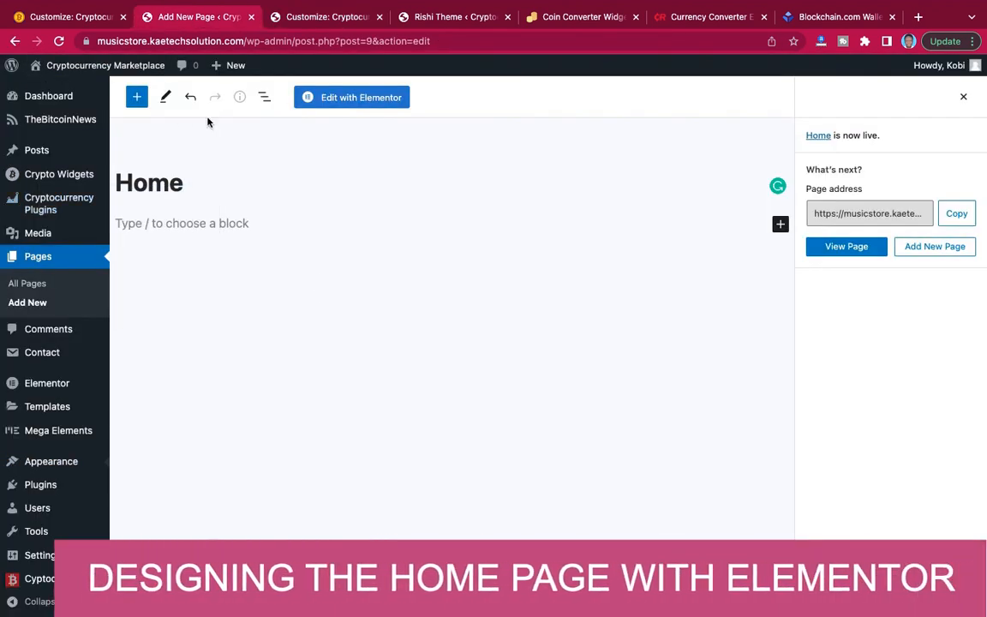
{"action": "left_click", "coordinate": [60, 43]}
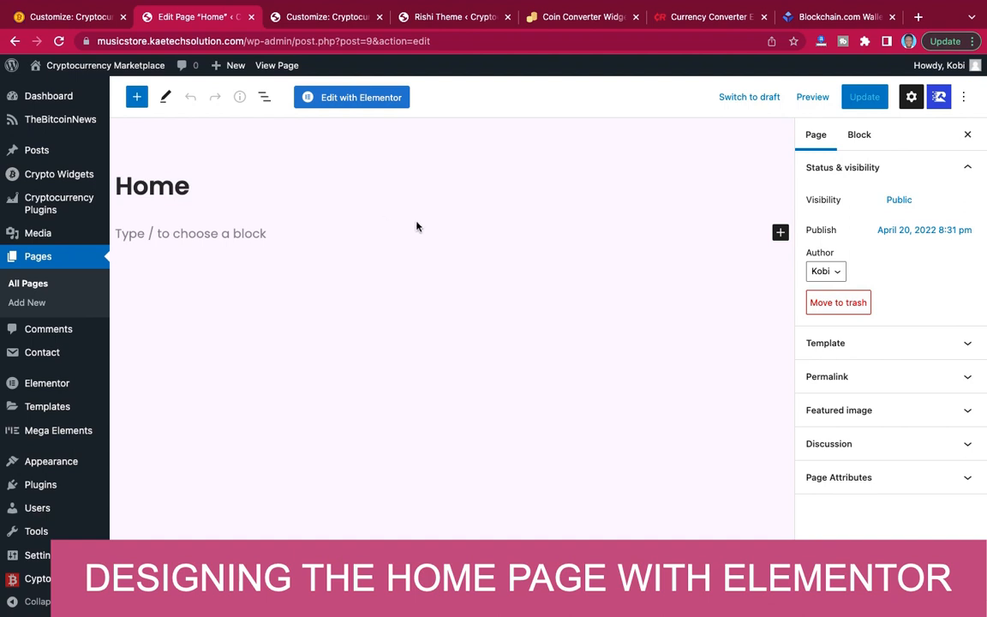
{"action": "left_click", "coordinate": [903, 346]}
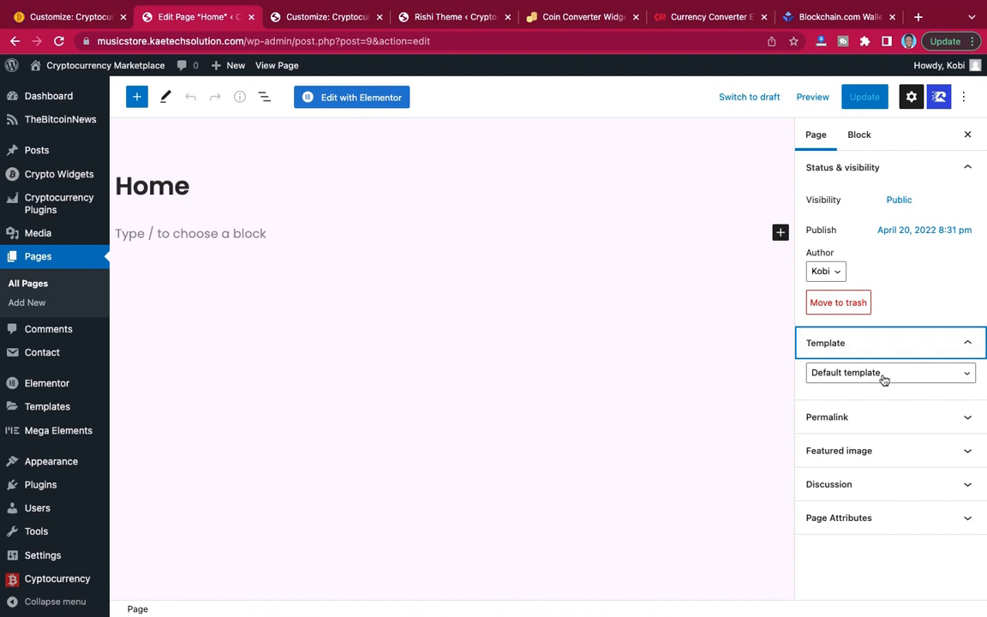
{"action": "left_click", "coordinate": [821, 379]}
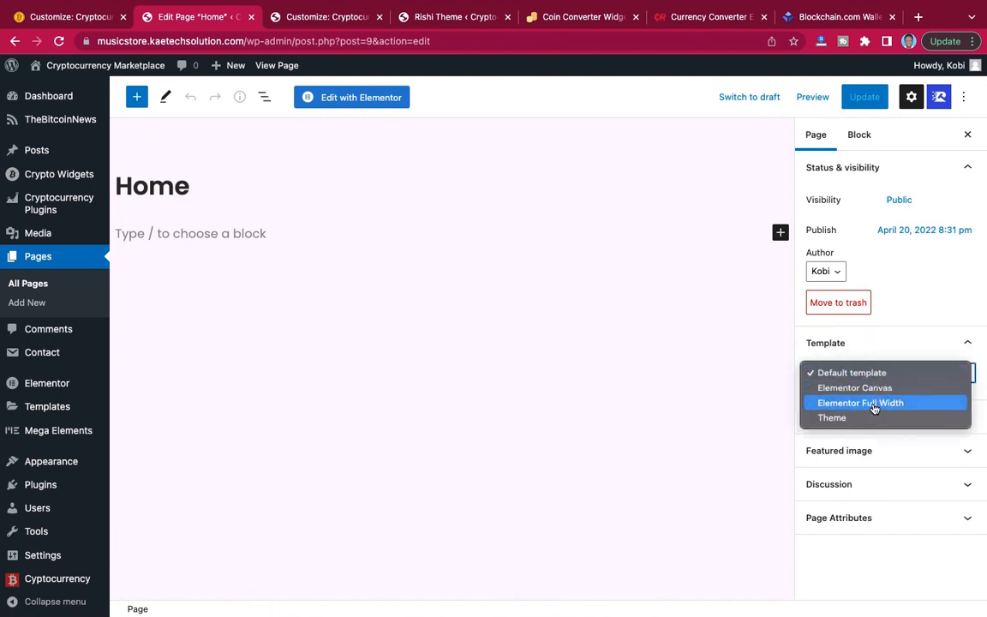
{"action": "left_click", "coordinate": [871, 410]}
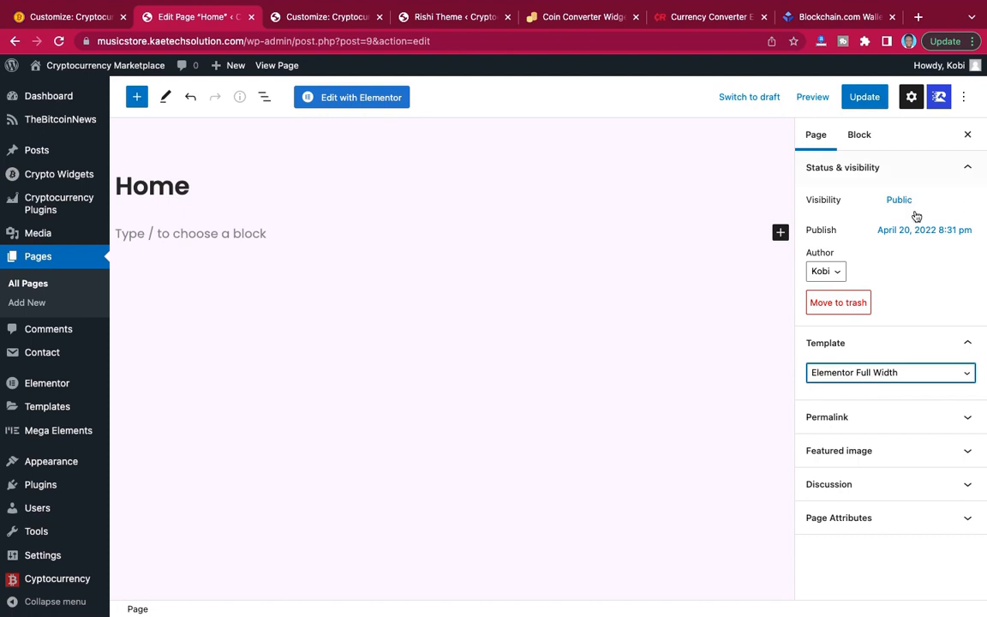
{"action": "left_click", "coordinate": [872, 102]}
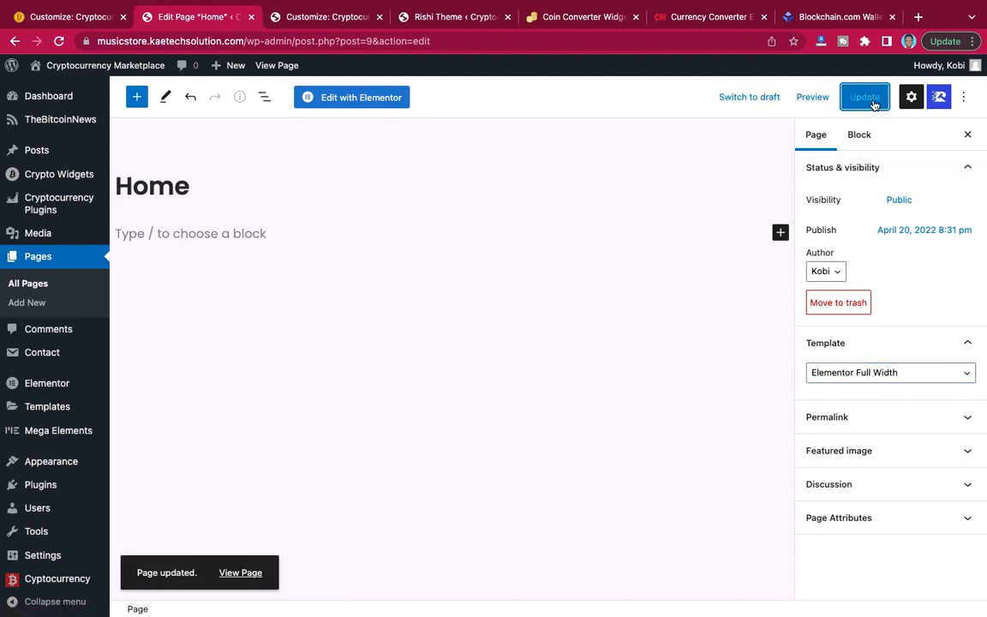
Open the Home page in Elementor and add a Heading widget to the empty page area.
{"action": "left_click", "coordinate": [360, 99]}
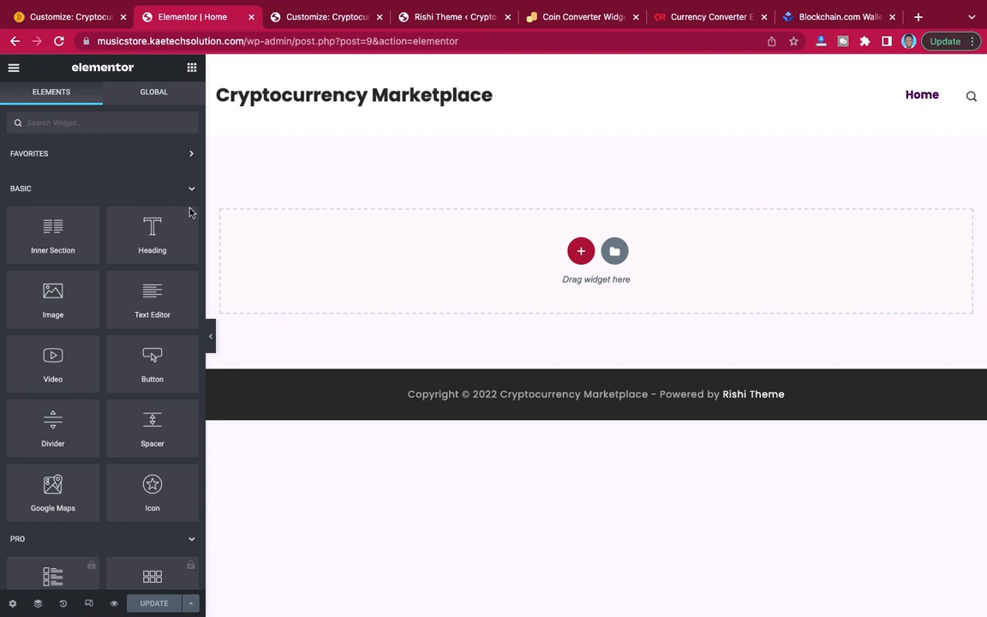
{"action": "left_click_drag", "start_coordinate": [86, 302], "coordinate": [372, 295]}
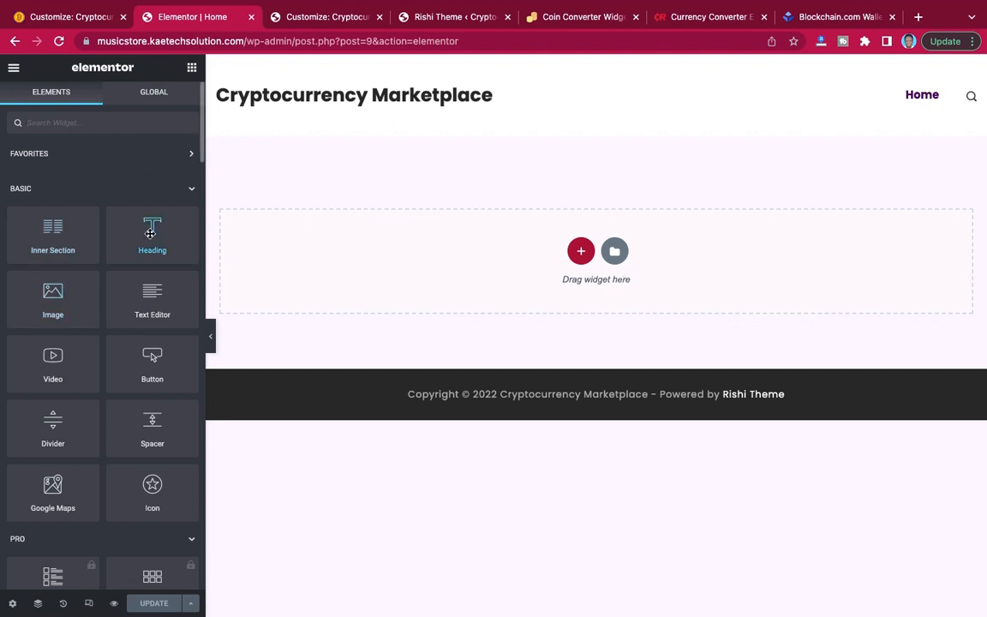
{"action": "left_click_drag", "start_coordinate": [166, 231], "coordinate": [532, 276]}
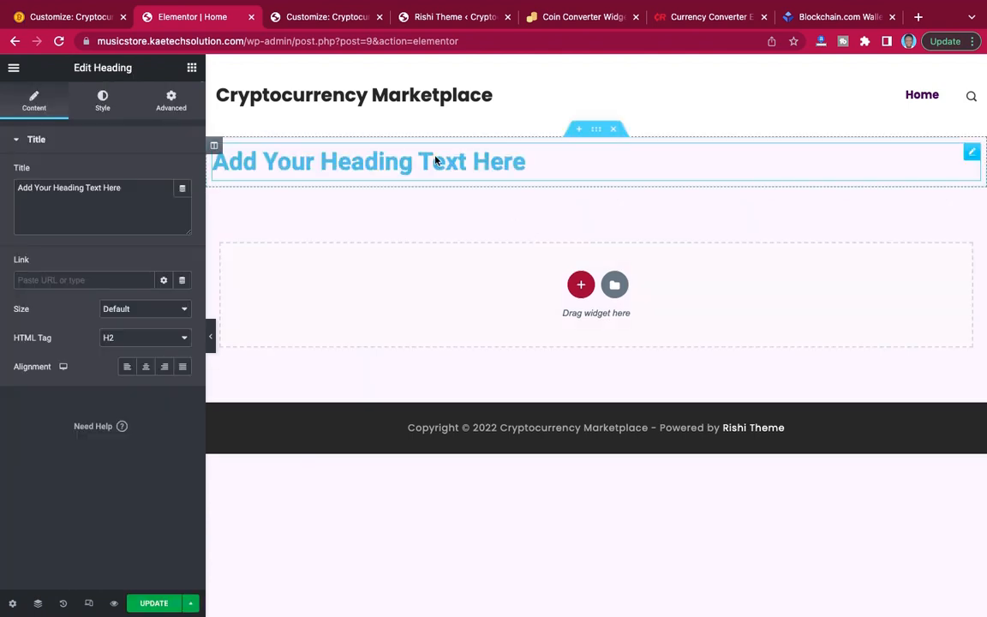
Replace the placeholder heading title with CRYPTOCURRENCY.
{"action": "left_click", "coordinate": [129, 195]}
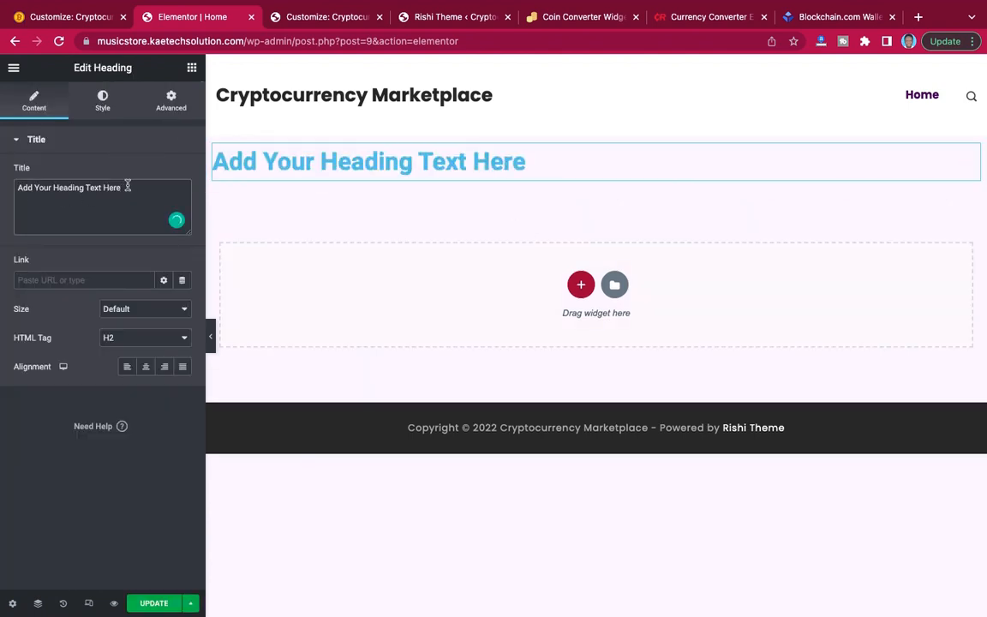
{"action": "left_click_drag", "start_coordinate": [128, 186], "coordinate": [7, 185]}
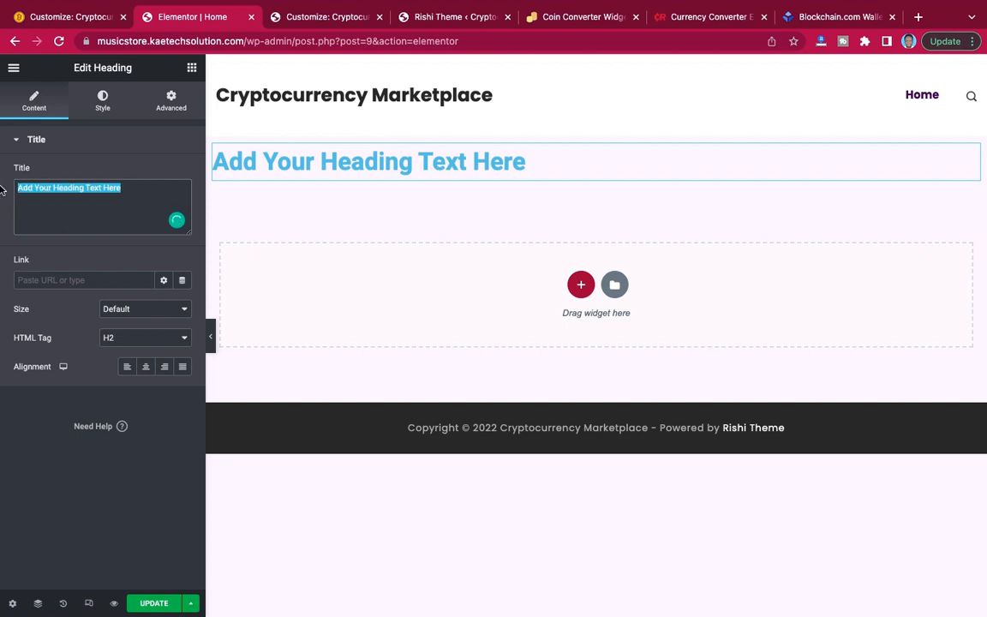
{"action": "type", "text": "CRYP"}
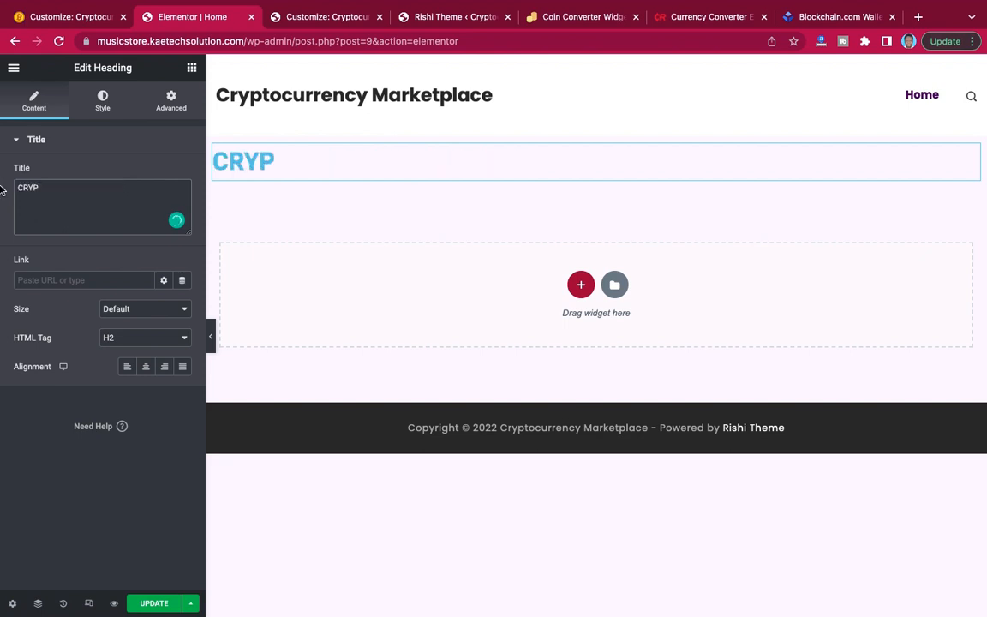
{"action": "type", "text": "TOCURRENCY"}
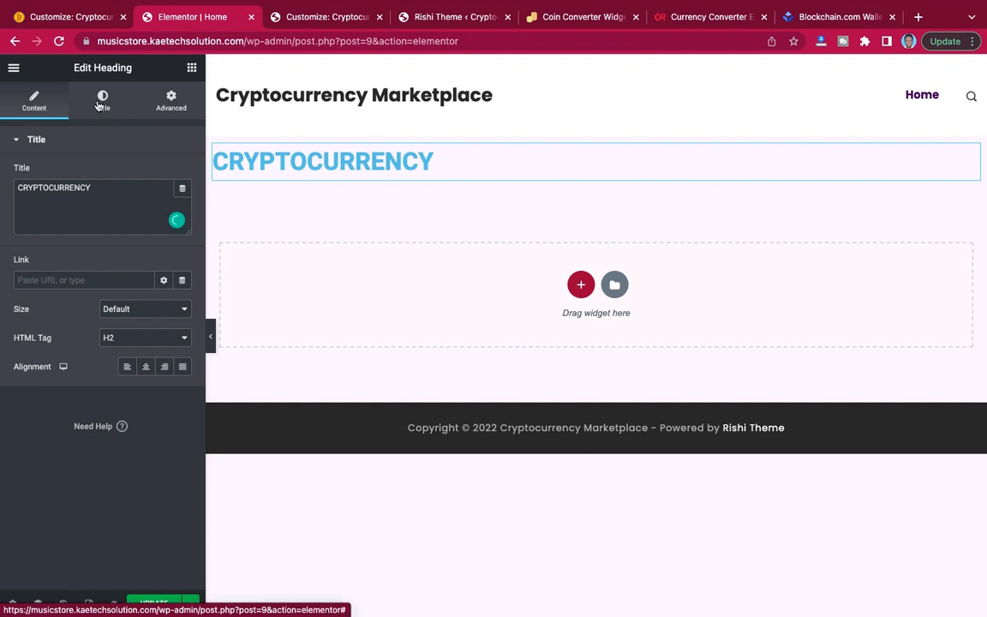
Set the heading's text color to black (#000000) and close the color picker.
{"action": "left_click", "coordinate": [101, 102]}
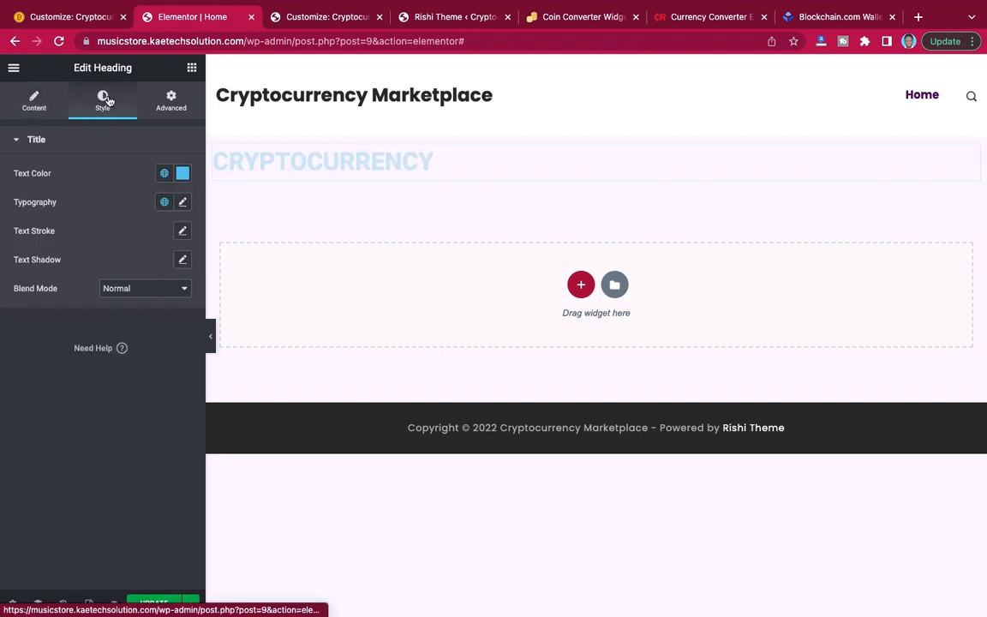
{"action": "left_click", "coordinate": [182, 175]}
{"action": "left_click_drag", "start_coordinate": [95, 242], "coordinate": [3, 358]}
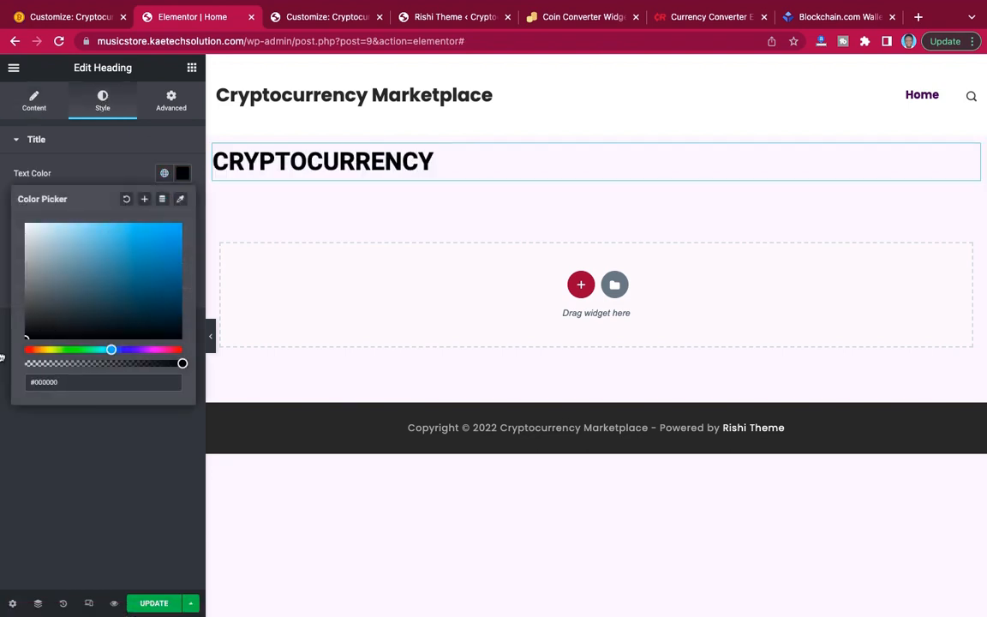
{"action": "left_click", "coordinate": [85, 157]}
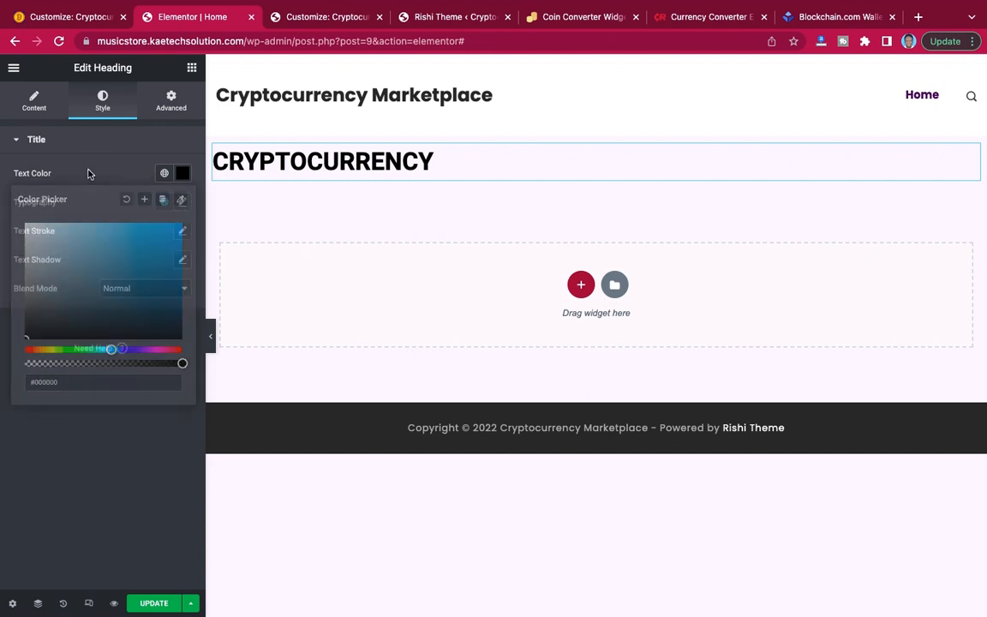
Set the CRYPTOCURRENCY heading's font family to Spartan and close the typography settings.
{"action": "left_click", "coordinate": [182, 203]}
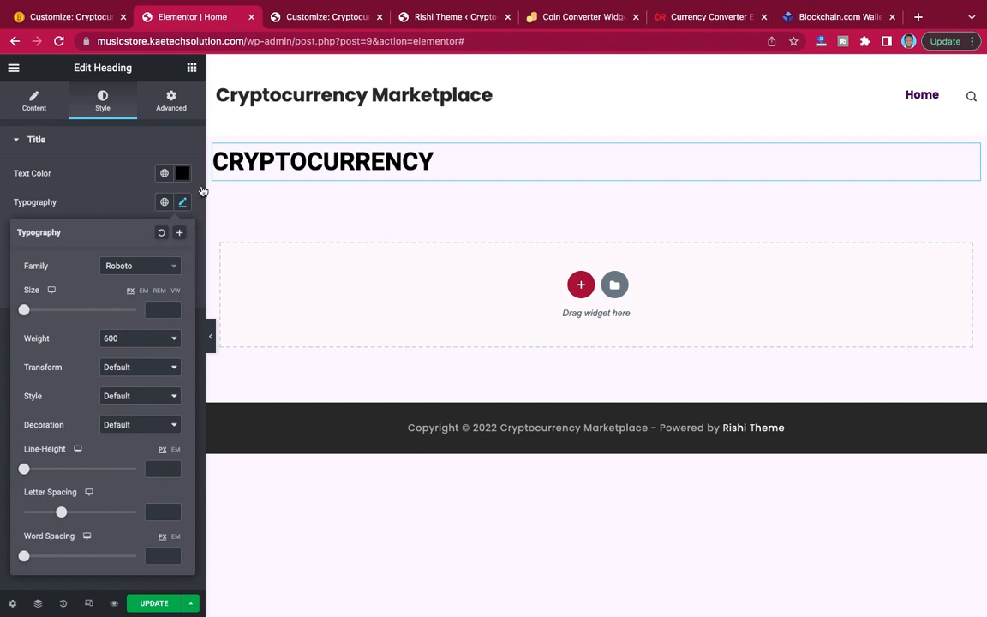
{"action": "left_click", "coordinate": [163, 269]}
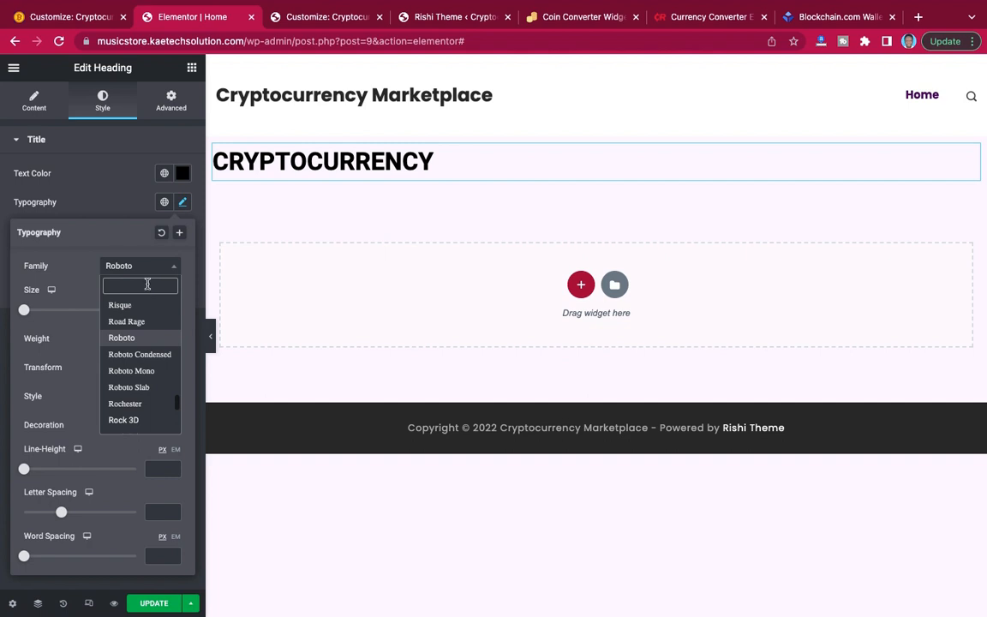
{"action": "type", "text": "SPART"}
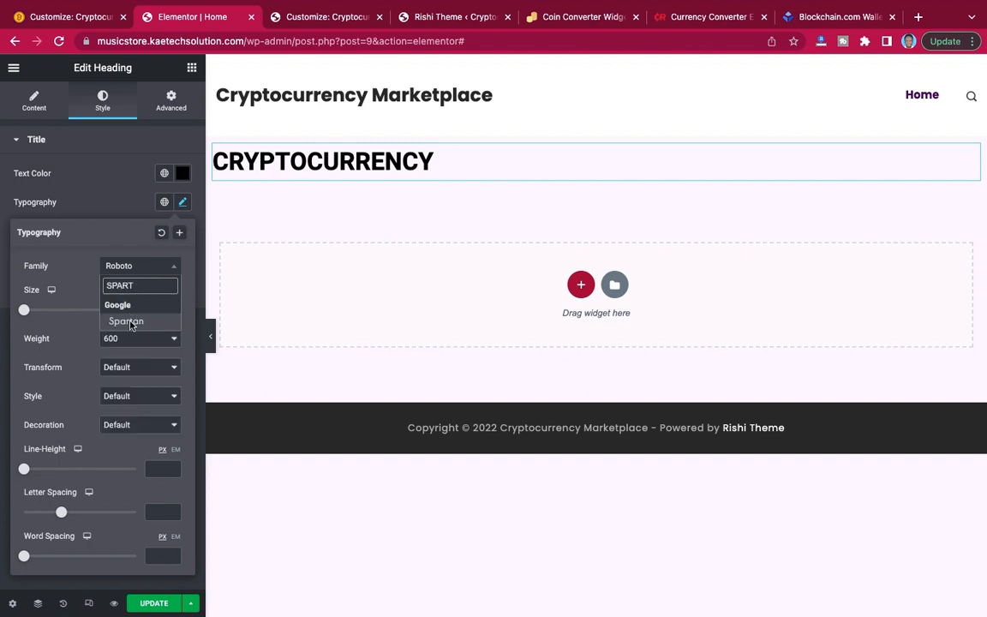
{"action": "left_click", "coordinate": [135, 322]}
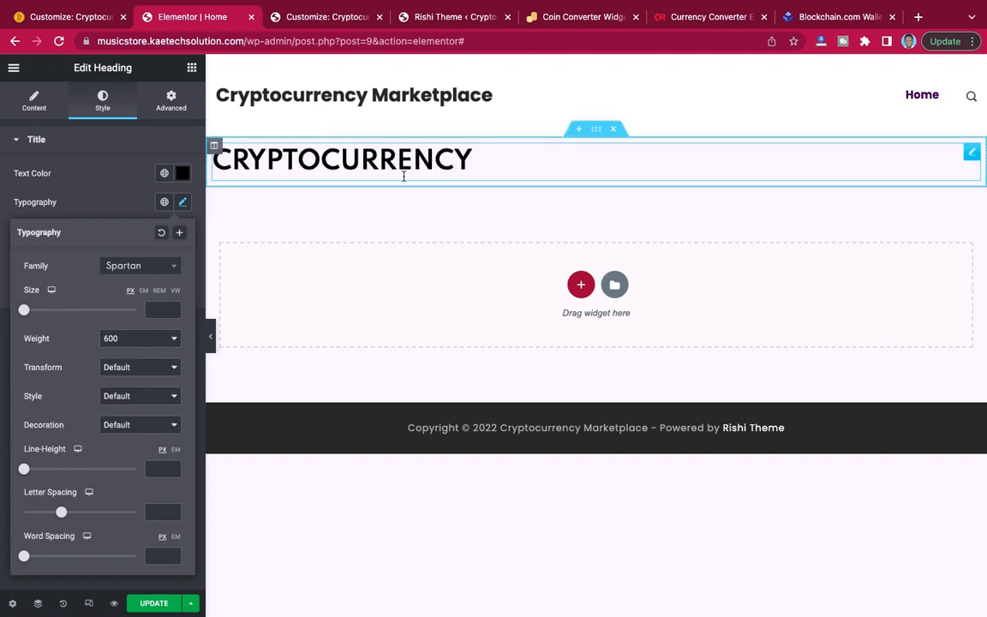
{"action": "left_click", "coordinate": [107, 204]}
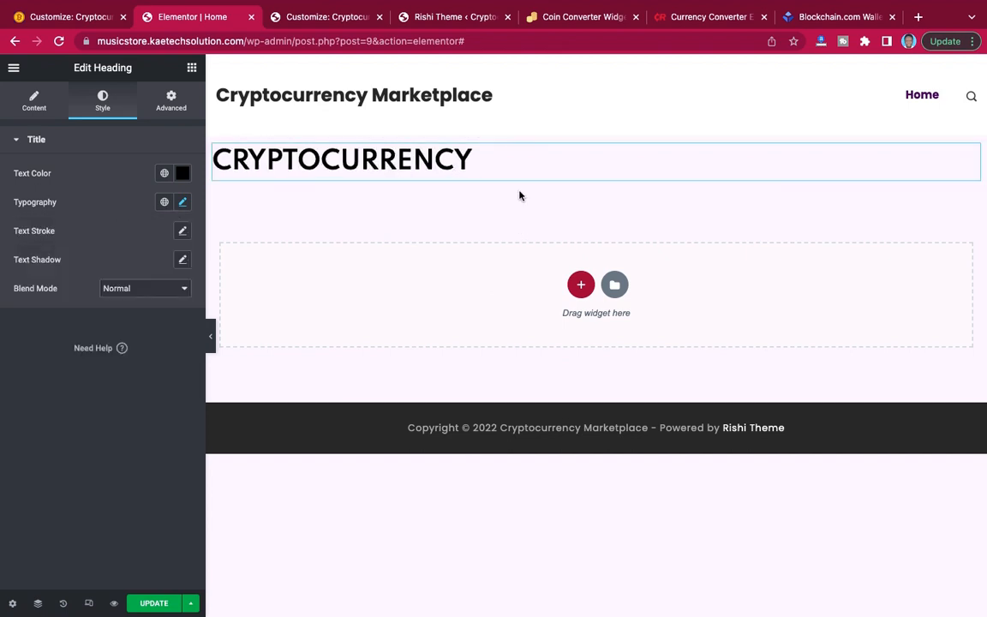
Add an Image widget to the empty area below the CRYPTOCURRENCY heading.
{"action": "left_click", "coordinate": [192, 69]}
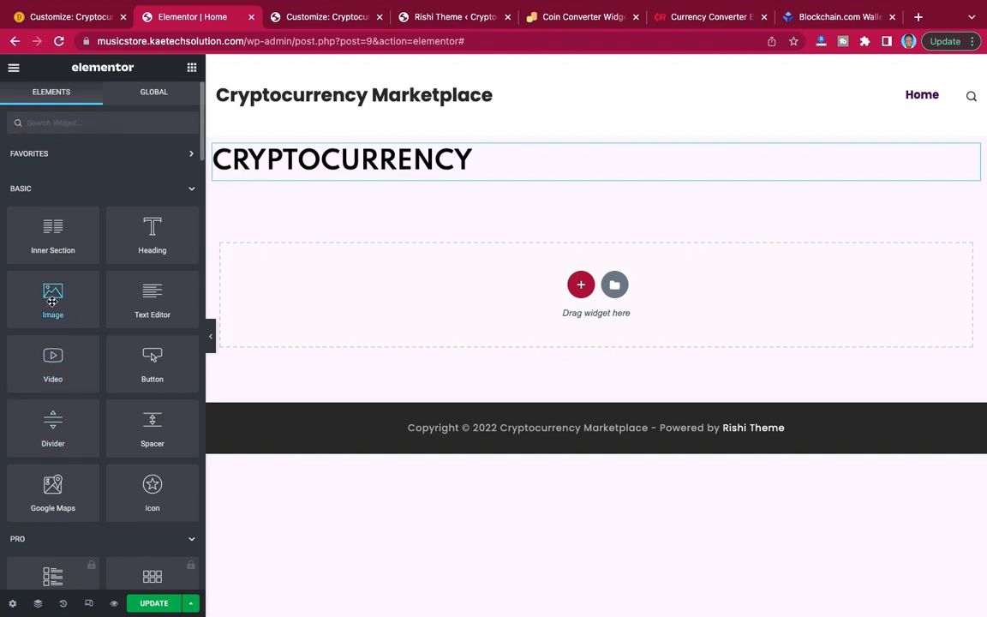
{"action": "left_click_drag", "start_coordinate": [52, 301], "coordinate": [461, 296]}
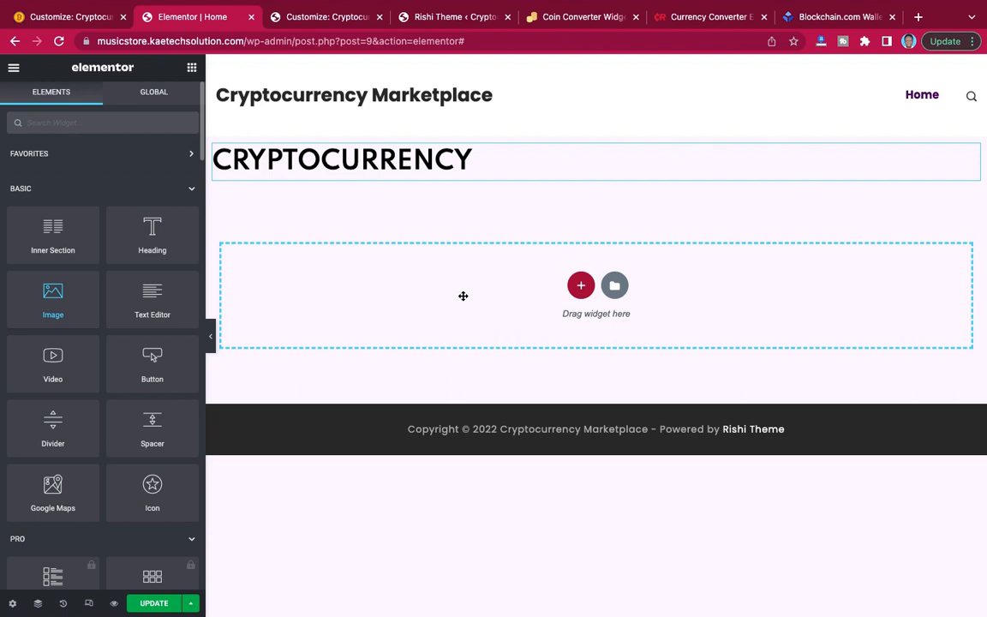
{"action": "left_click_drag", "start_coordinate": [460, 297], "coordinate": [460, 297]}
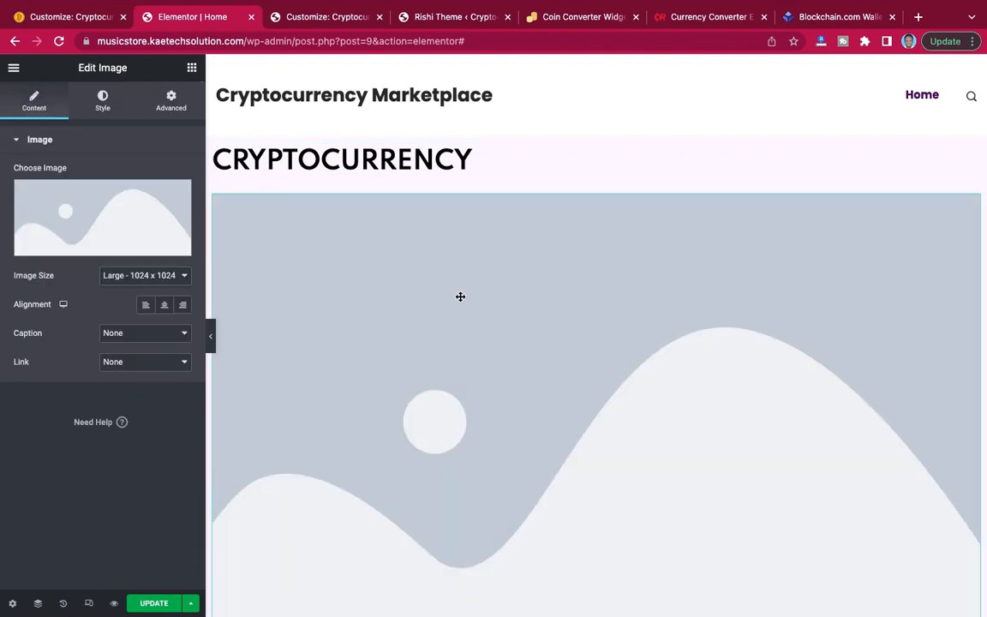
Start a media upload for the image widget and browse from Desktop through CRYPTO and Cryptocurrency Demo to the inner images folder.
{"action": "left_click", "coordinate": [128, 205]}
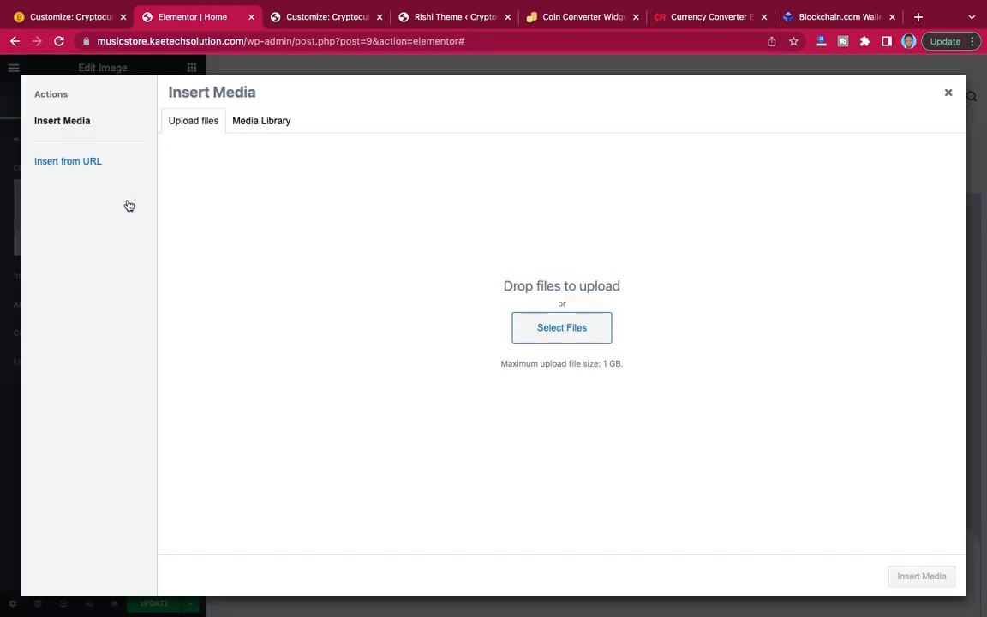
{"action": "left_click", "coordinate": [264, 121]}
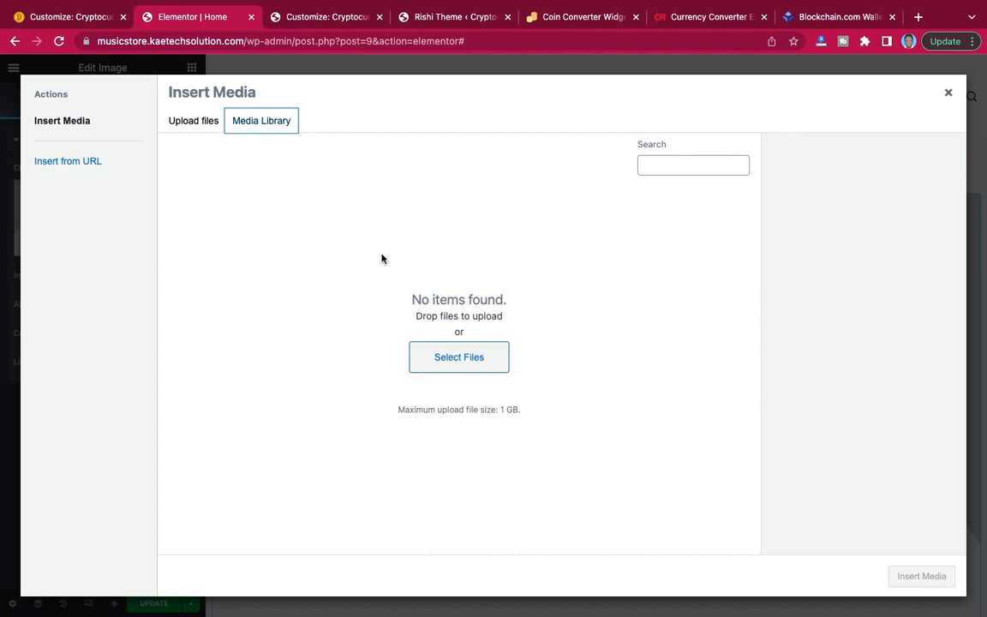
{"action": "left_click", "coordinate": [454, 361]}
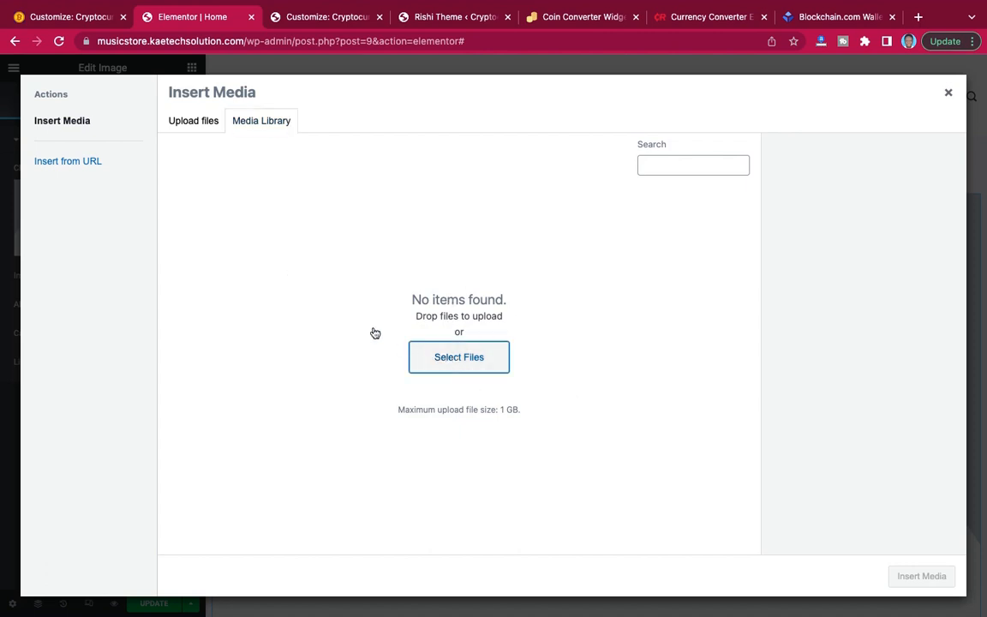
{"action": "left_click", "coordinate": [414, 349]}
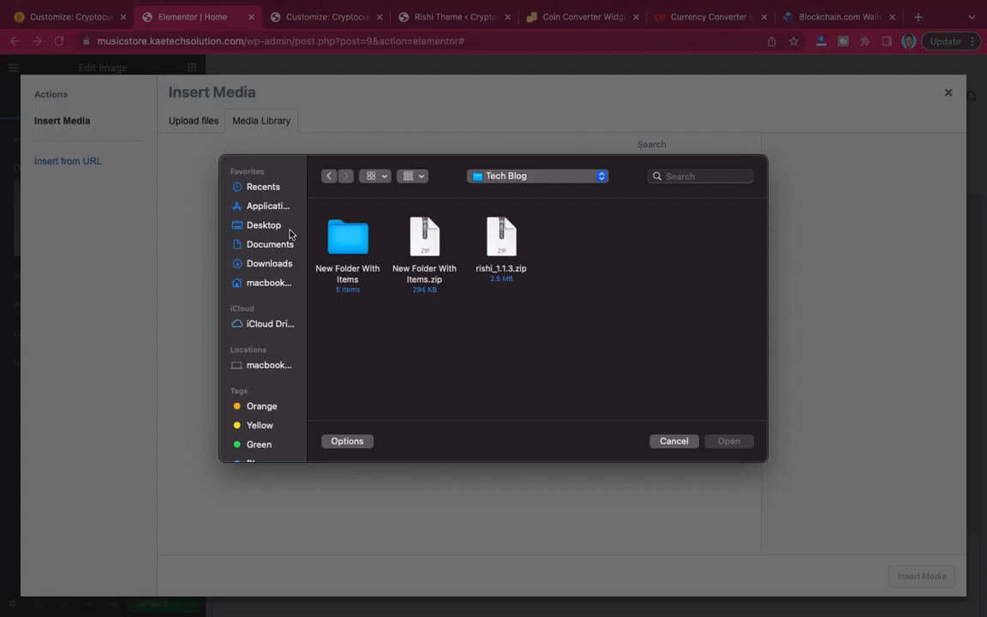
{"action": "left_click", "coordinate": [263, 226]}
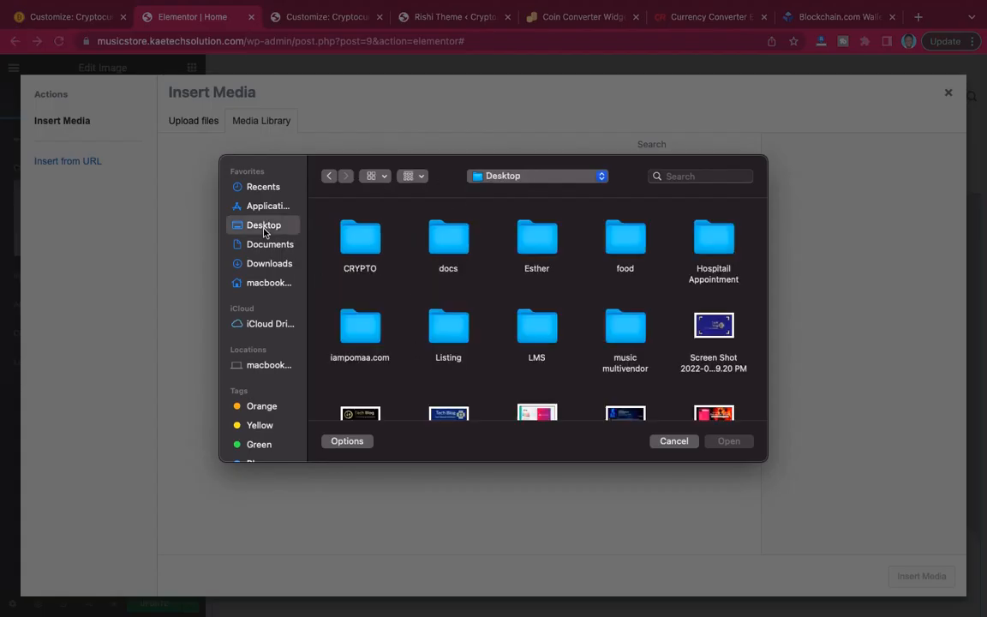
{"action": "left_click", "coordinate": [377, 247]}
{"action": "double_click", "coordinate": [377, 247]}
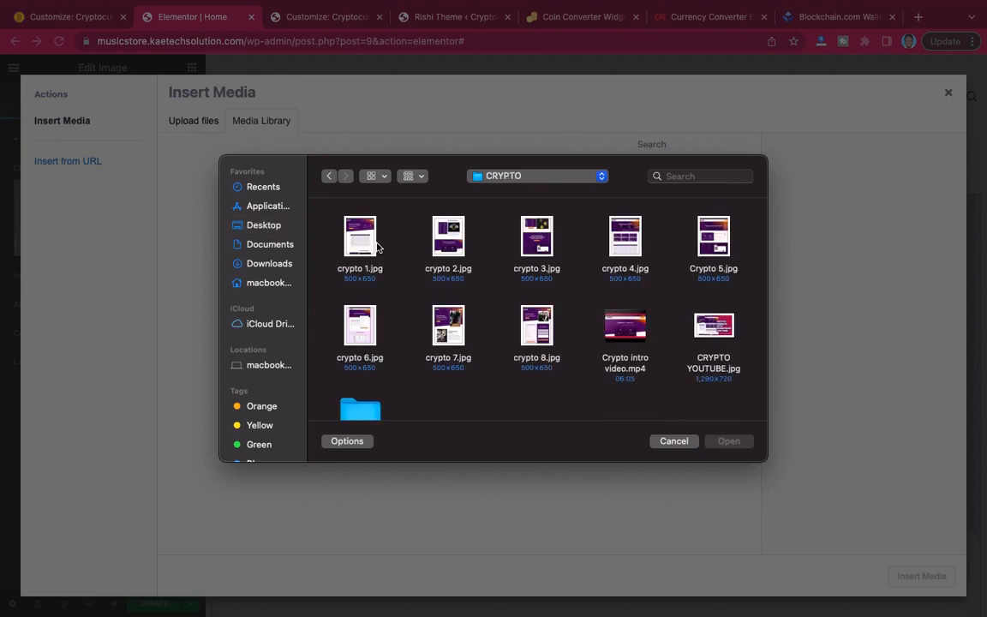
{"action": "double_click", "coordinate": [362, 414]}
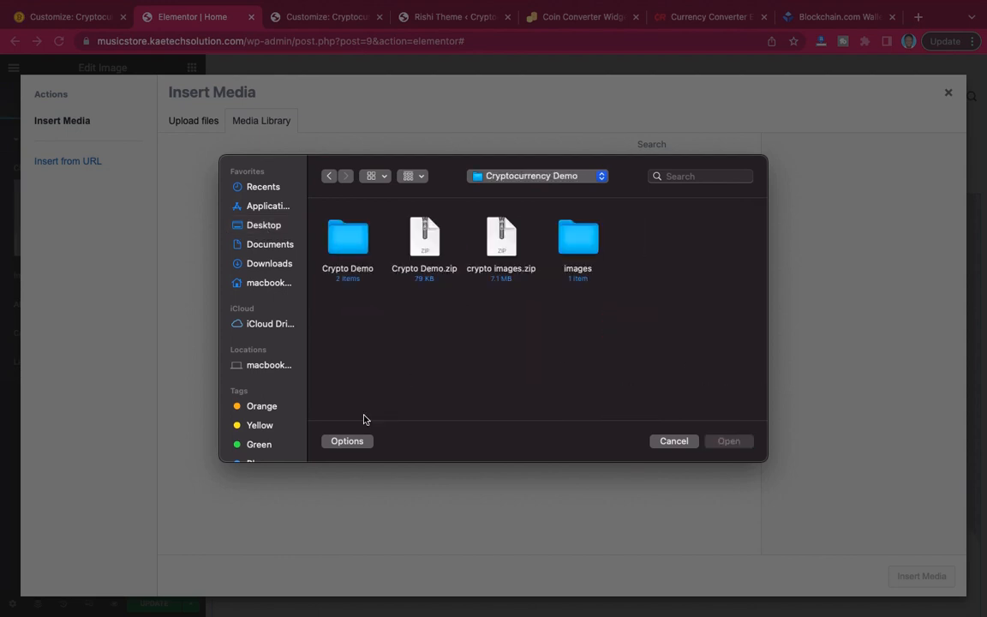
{"action": "double_click", "coordinate": [574, 238]}
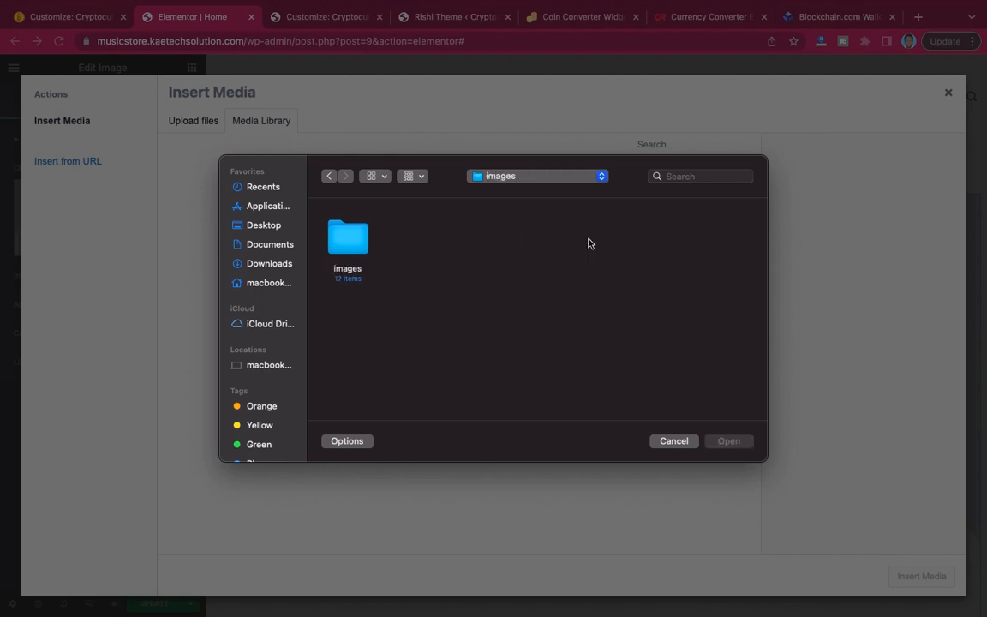
{"action": "double_click", "coordinate": [354, 245]}
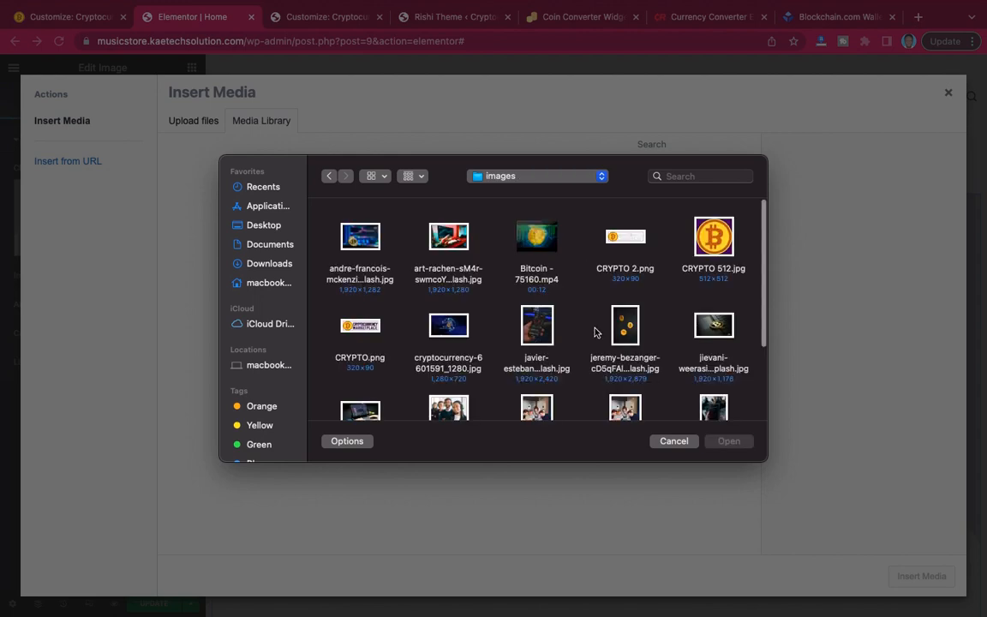
Select all files in the images folder and upload them to the media library.
{"action": "scroll", "coordinate": [595, 331], "scroll_direction": "down", "scroll_amount": 5}
{"action": "scroll", "coordinate": [595, 331], "scroll_direction": "up", "scroll_amount": 5}
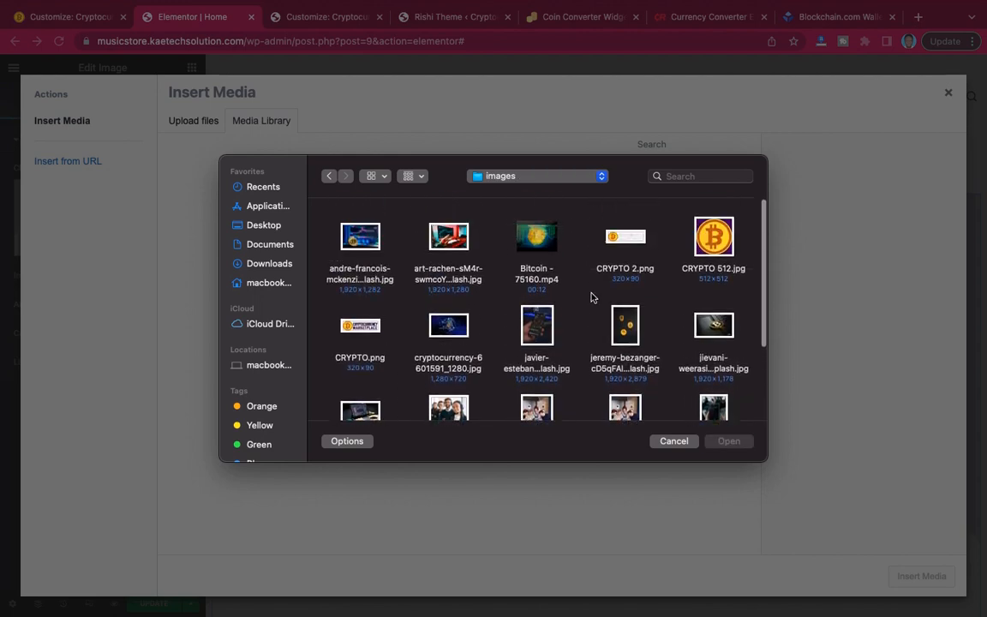
{"action": "left_click", "coordinate": [358, 244]}
{"action": "key", "text": "super+a"}
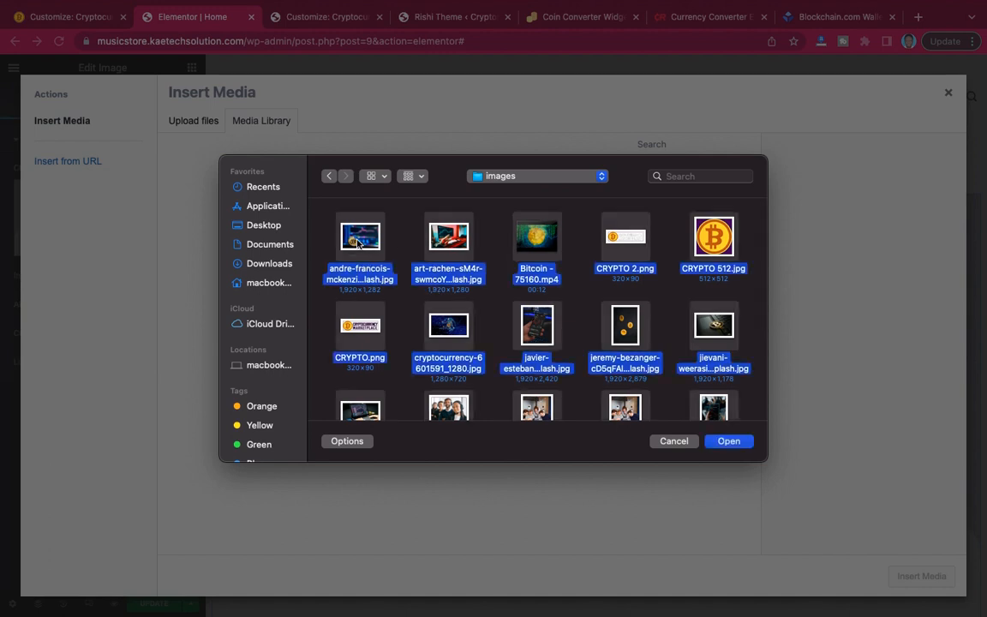
{"action": "scroll", "coordinate": [615, 297], "scroll_direction": "down", "scroll_amount": 5}
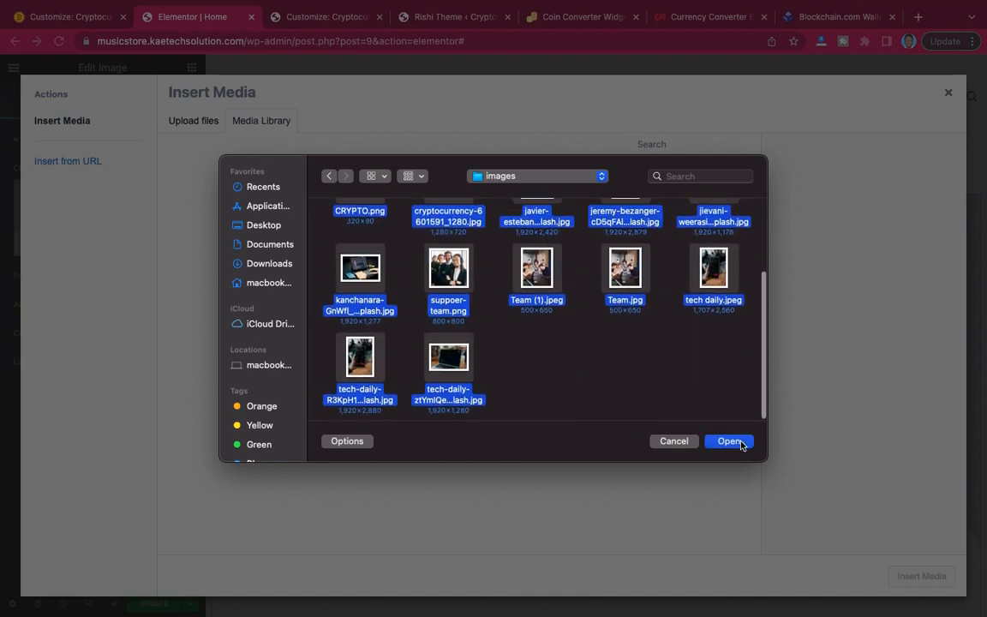
{"action": "scroll", "coordinate": [603, 307], "scroll_direction": "up", "scroll_amount": 5}
{"action": "scroll", "coordinate": [603, 307], "scroll_direction": "down", "scroll_amount": 2}
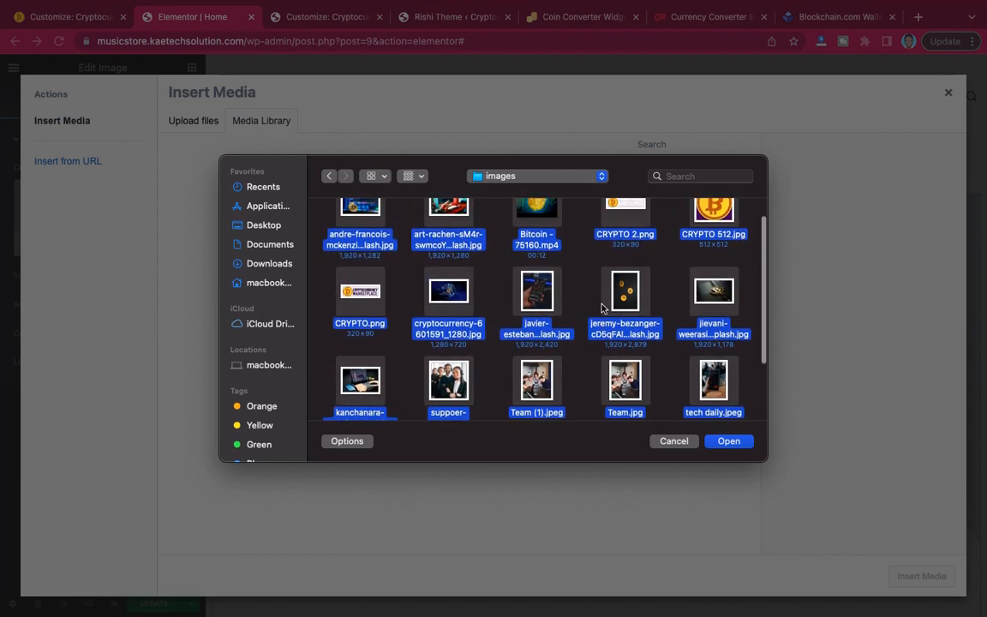
{"action": "scroll", "coordinate": [603, 308], "scroll_direction": "down", "scroll_amount": 3}
{"action": "left_click", "coordinate": [729, 441]}
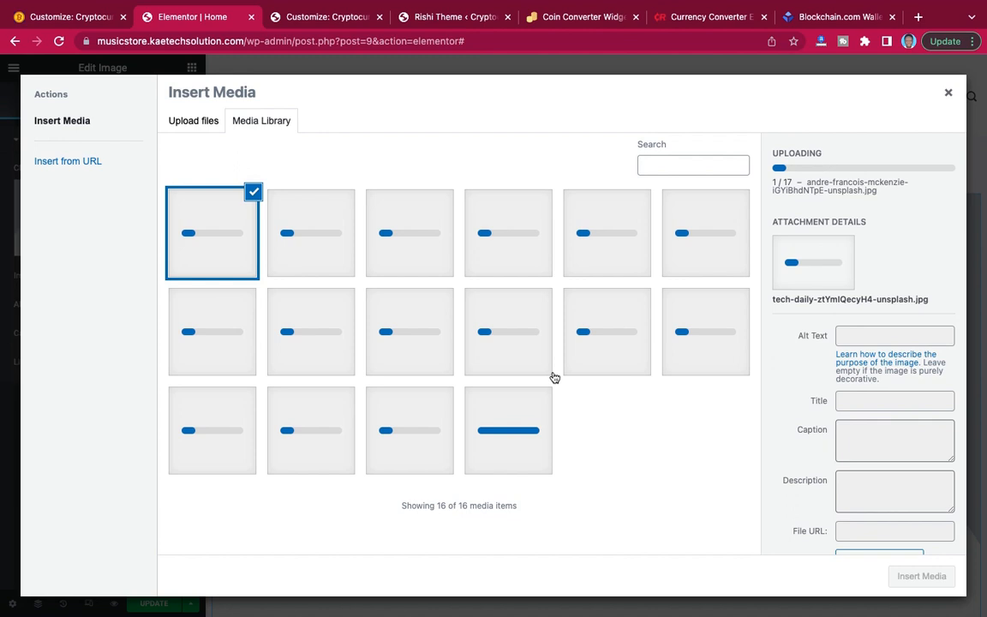
{"action": "mouse_move", "coordinate": [697, 1]}
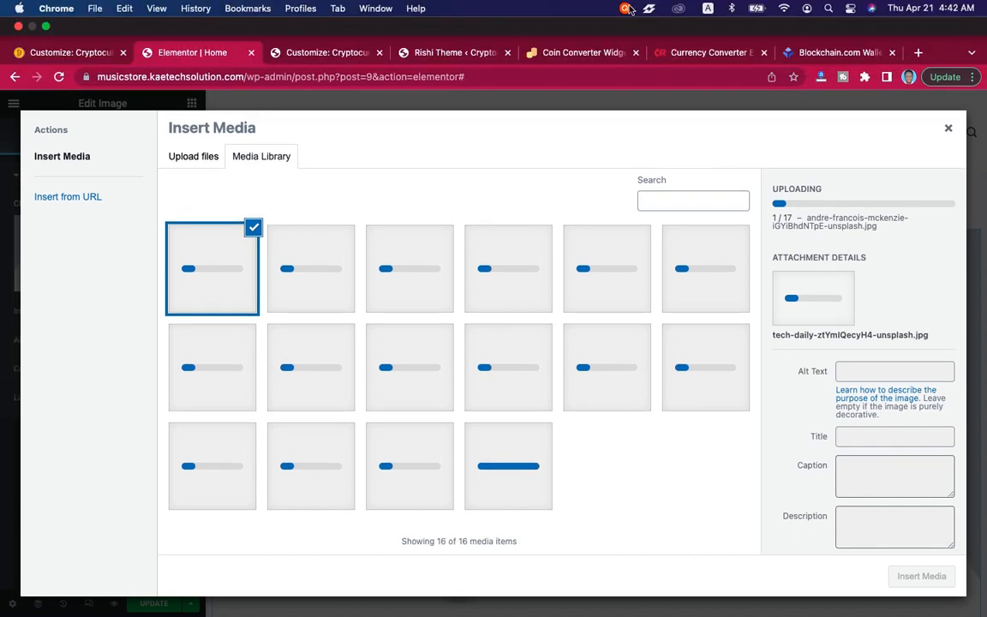
{"action": "left_click", "coordinate": [629, 6]}
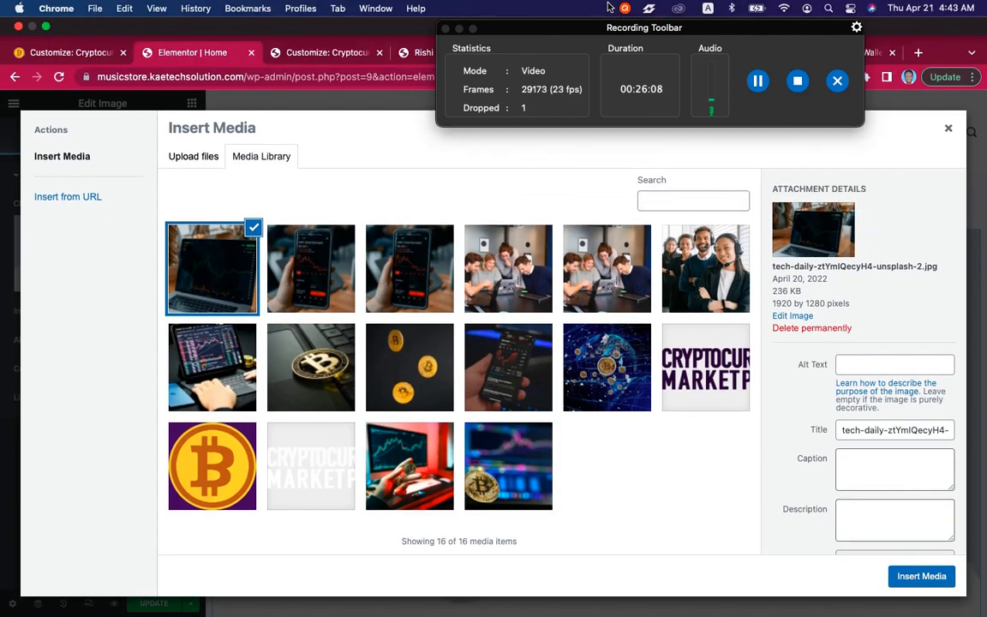
{"action": "left_click", "coordinate": [626, 7]}
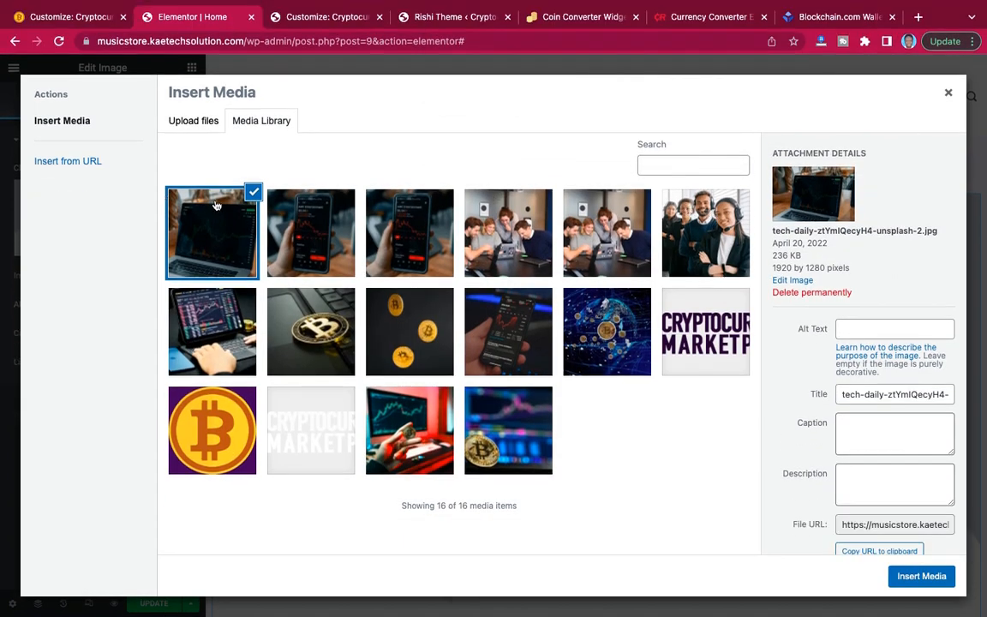
Insert the selected laptop trading-chart photo, tech-daily-ztYmlQecyH4-unsplash-2.jpg, into the image widget.
{"action": "left_click", "coordinate": [933, 580]}
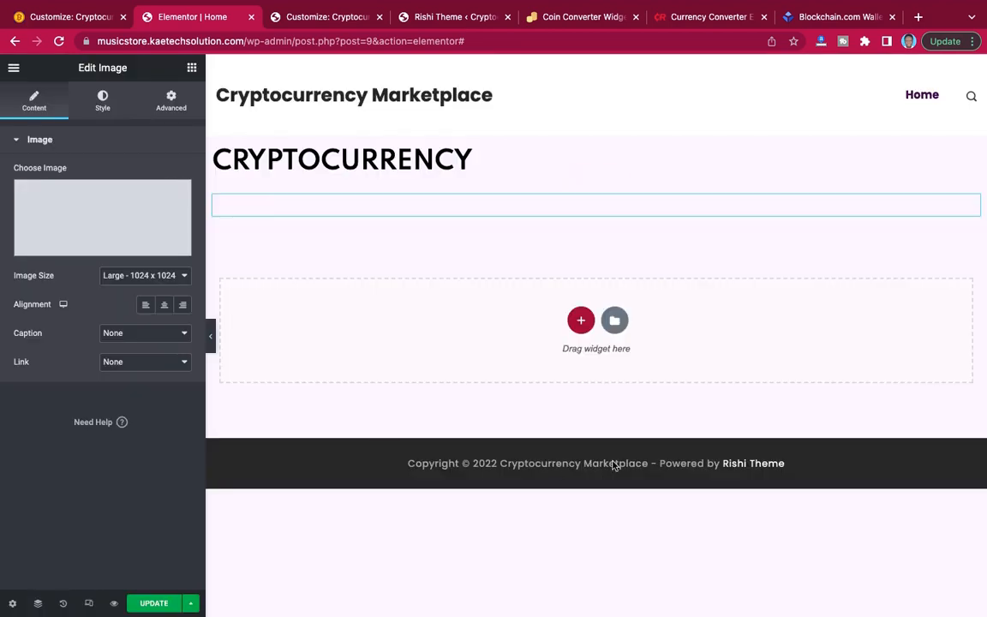
{"action": "scroll", "coordinate": [733, 450], "scroll_direction": "down", "scroll_amount": 4}
{"action": "scroll", "coordinate": [733, 450], "scroll_direction": "up", "scroll_amount": 4}
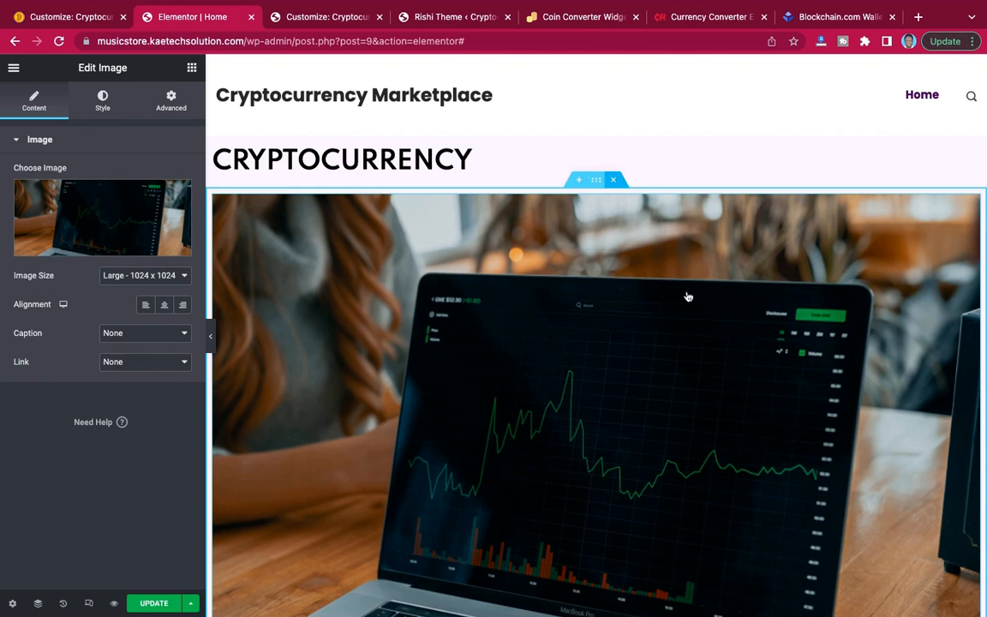
Delete the image and the section with the CRYPTOCURRENCY heading from the Home page.
{"action": "key", "text": "Delete"}
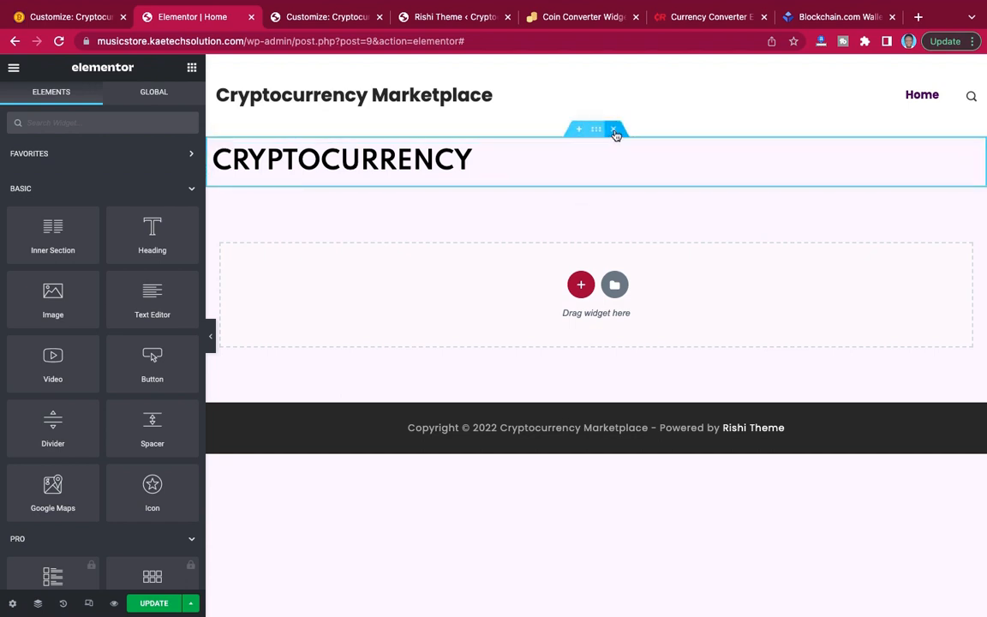
{"action": "left_click", "coordinate": [614, 131]}
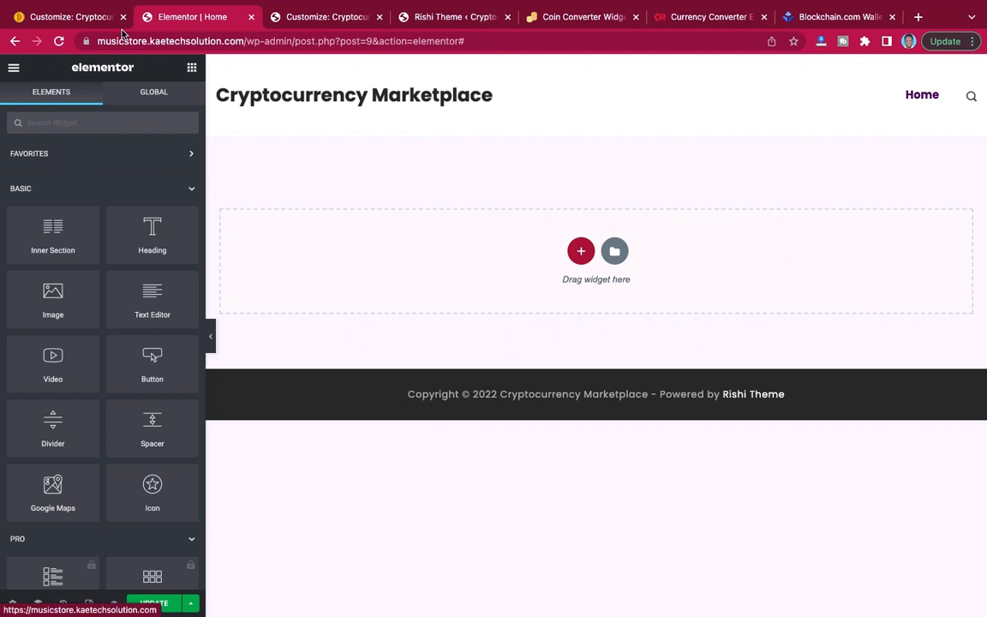
Switch to the demo site's Customizer tab and close the Customizer.
{"action": "left_click", "coordinate": [75, 17]}
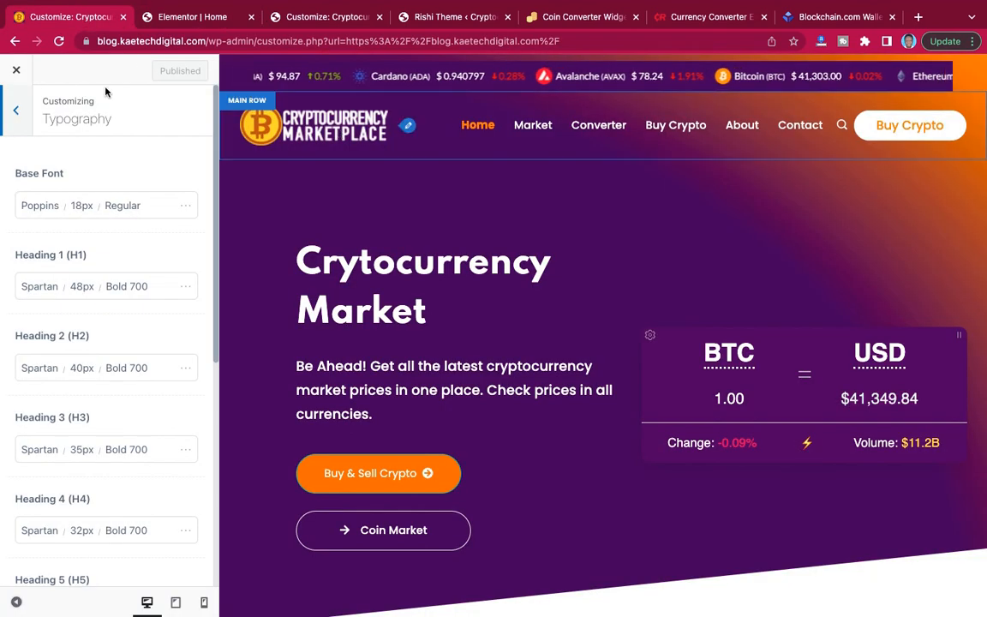
{"action": "left_click", "coordinate": [16, 71]}
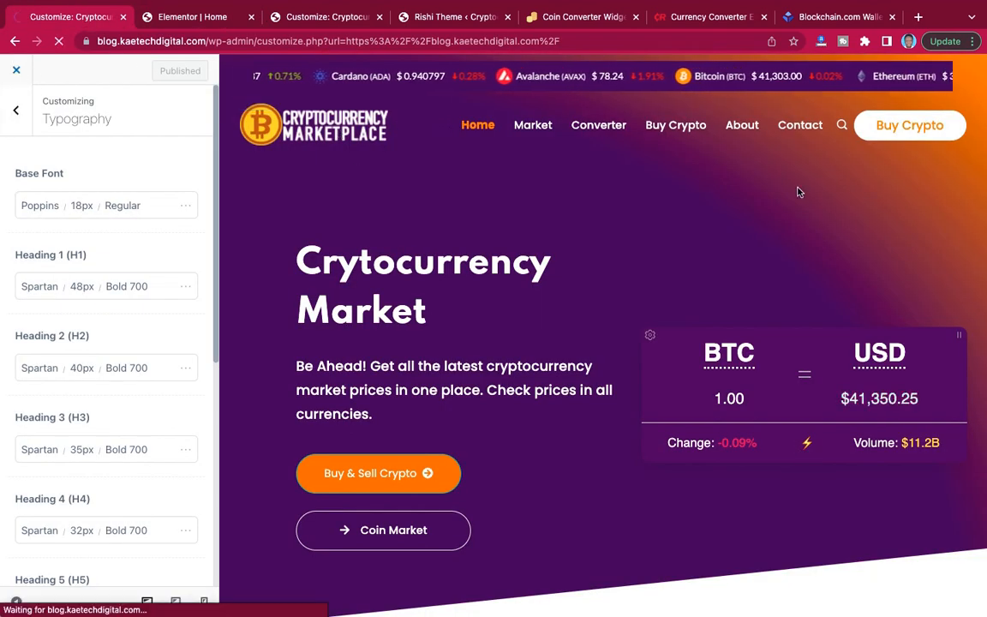
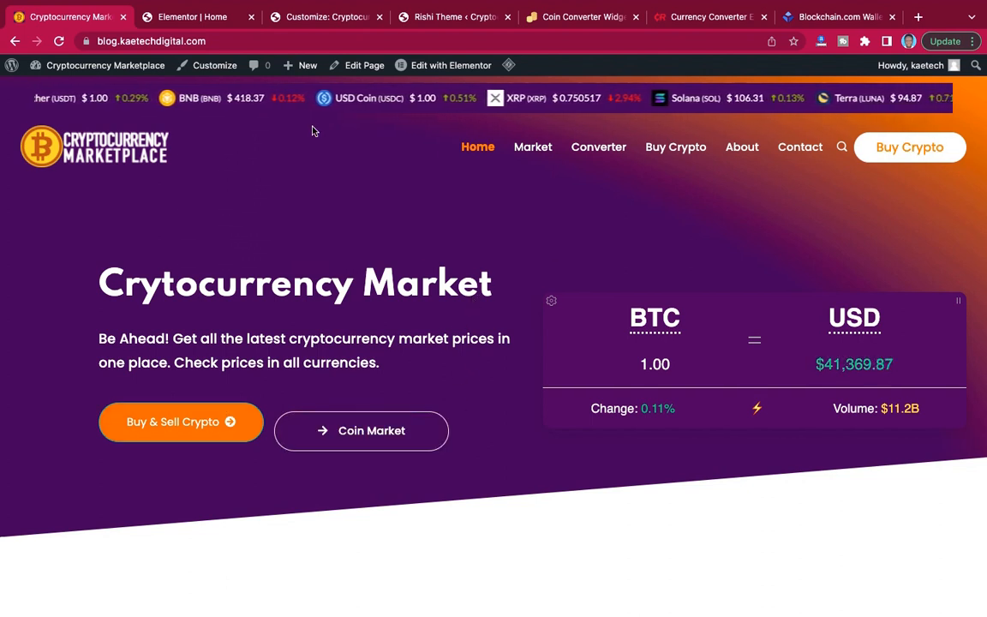
Check the hero section on the demo home page and return to the Elementor editor for the Home page.
{"action": "left_click", "coordinate": [182, 21]}
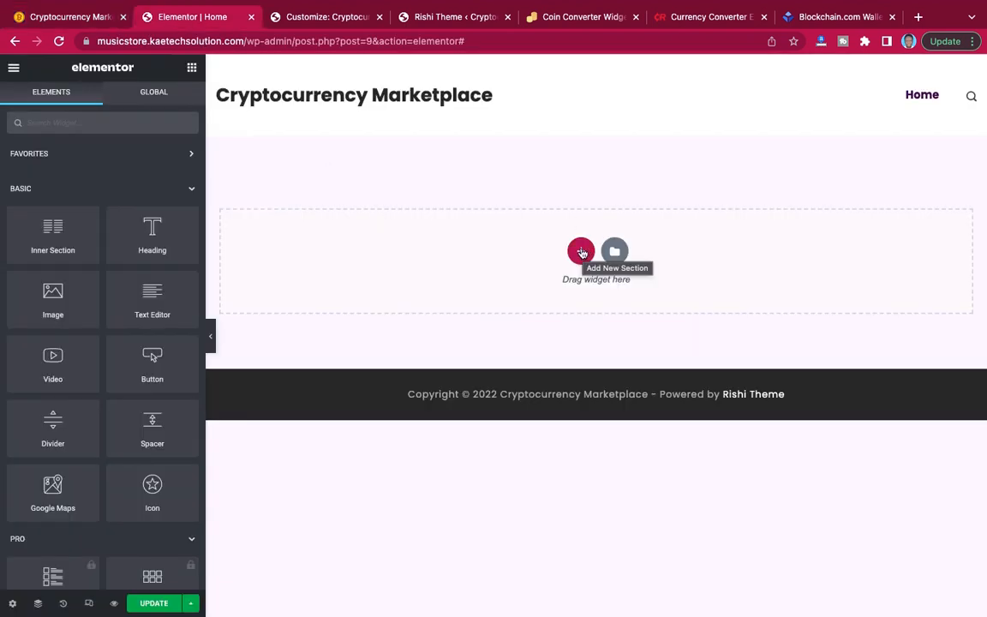
{"action": "left_click", "coordinate": [74, 17]}
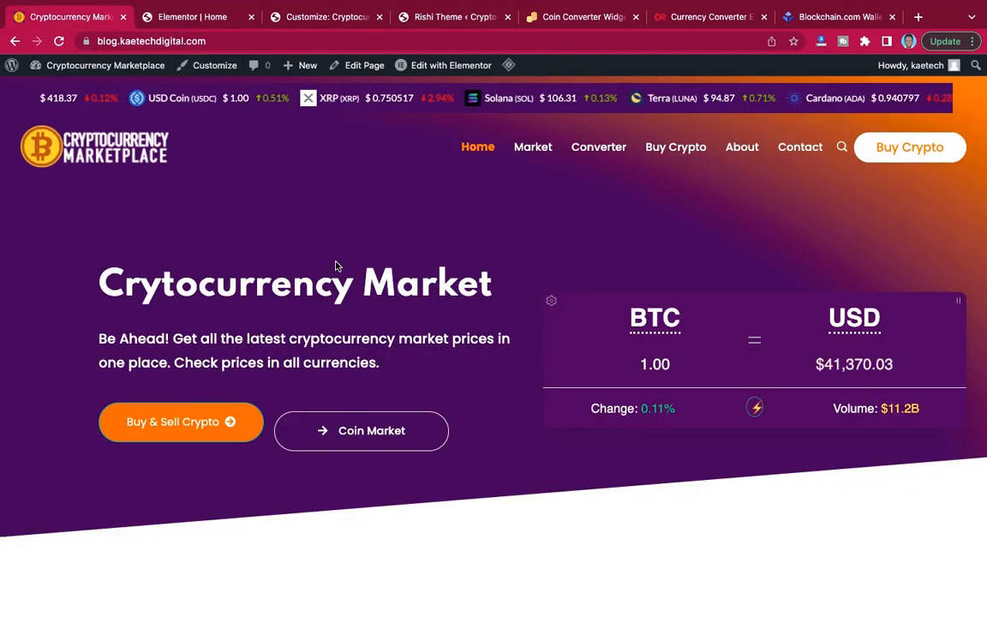
{"action": "left_click", "coordinate": [198, 17]}
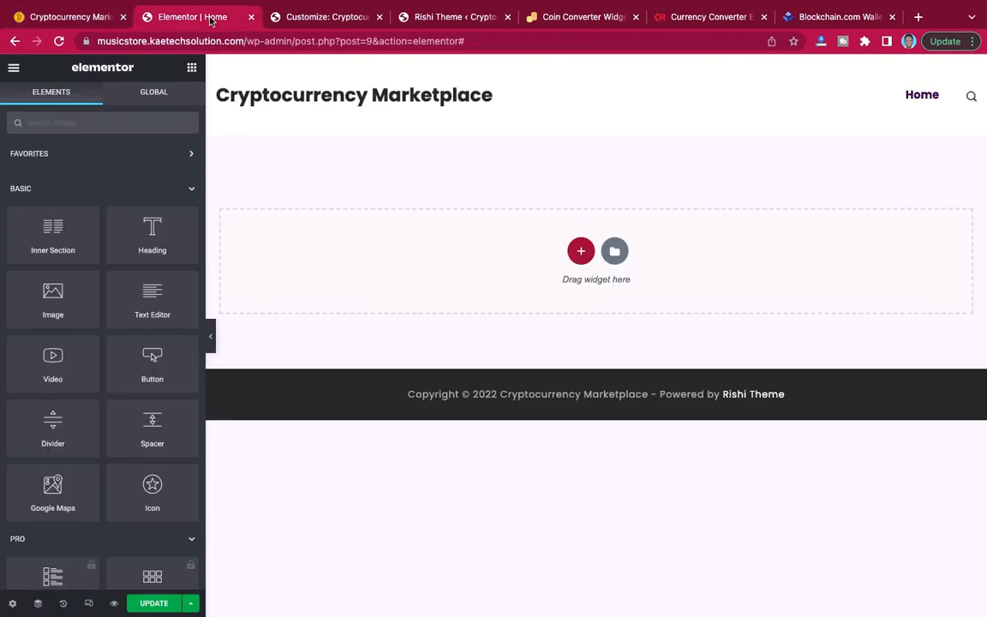
{"action": "left_click", "coordinate": [581, 251]}
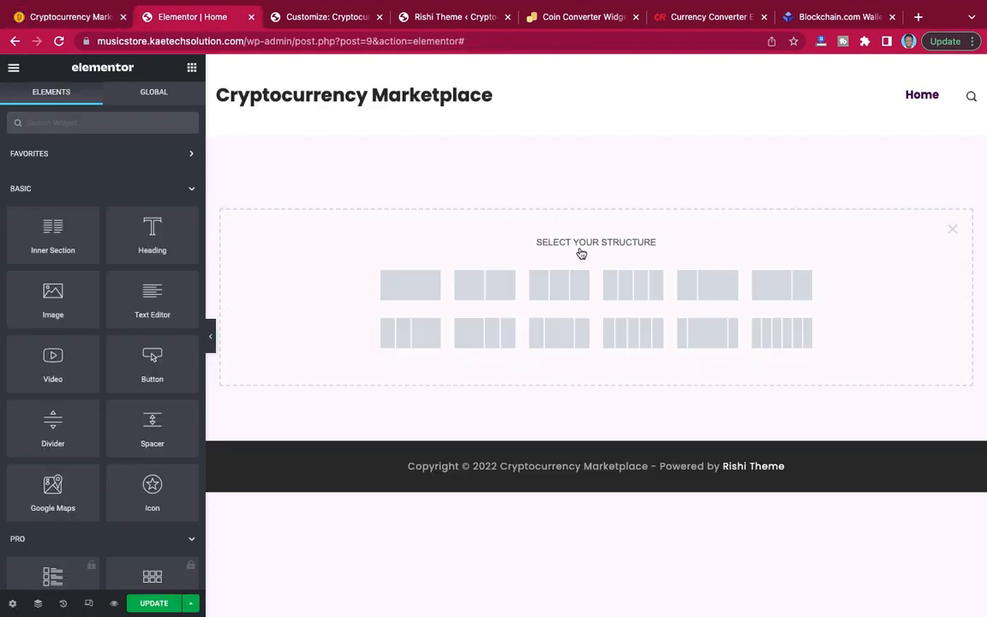
{"action": "left_click", "coordinate": [484, 288]}
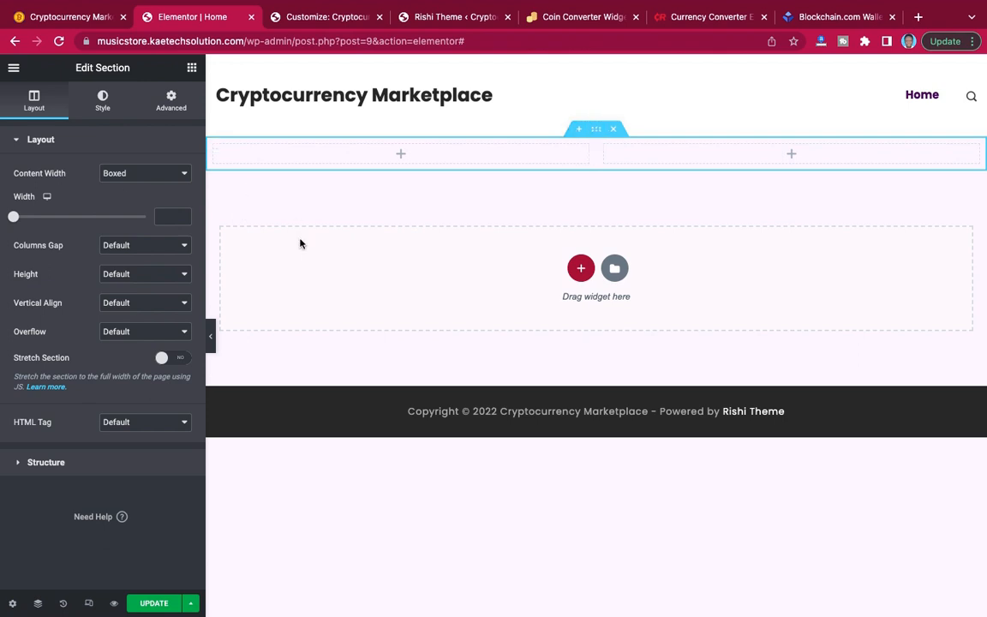
{"action": "left_click", "coordinate": [140, 175]}
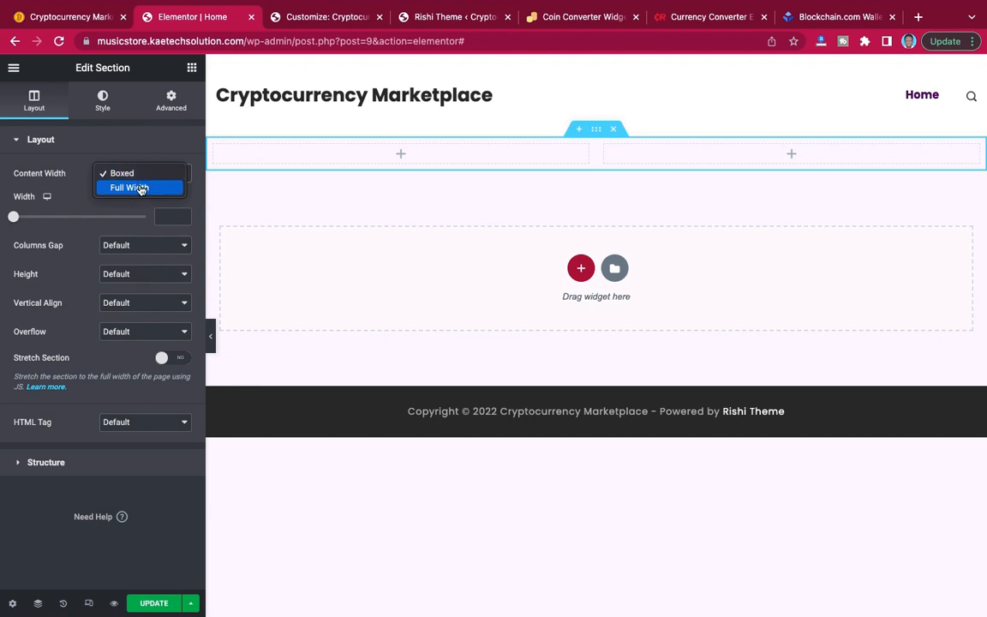
{"action": "left_click", "coordinate": [73, 24]}
{"action": "left_click", "coordinate": [78, 14]}
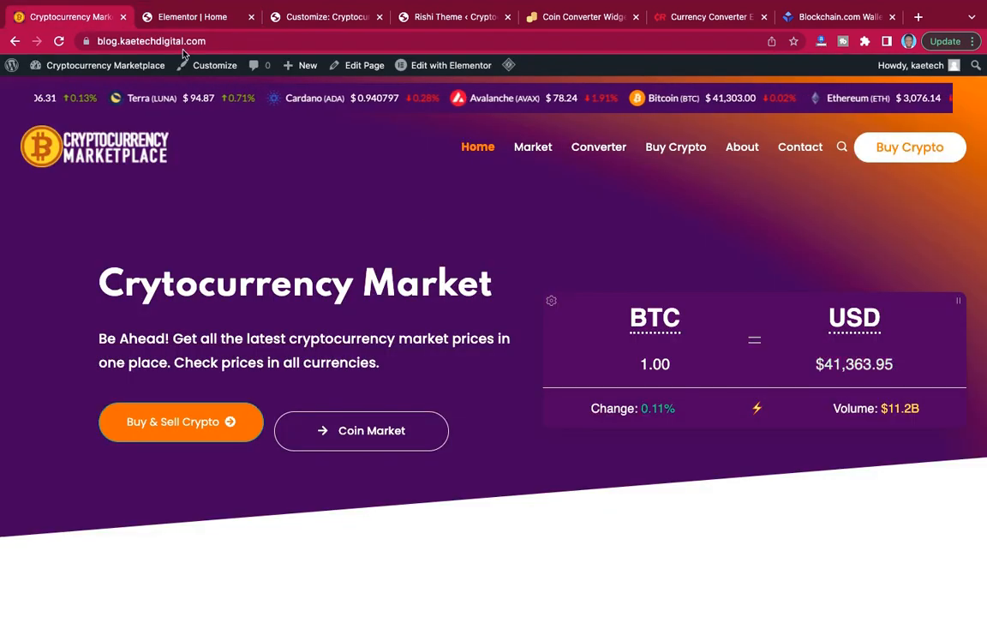
{"action": "left_click", "coordinate": [192, 16]}
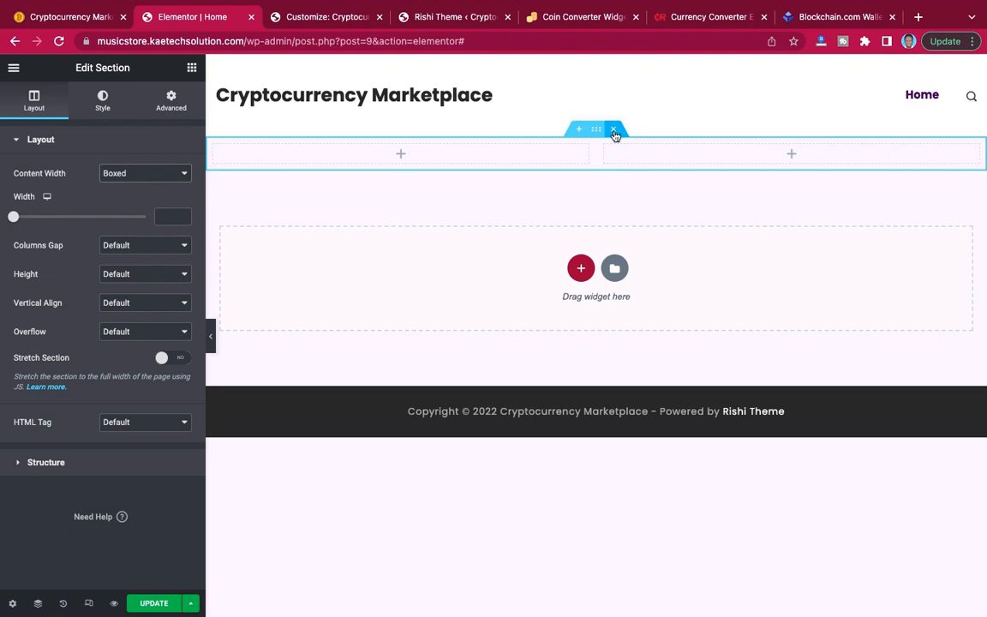
Add a three-equal-column section to the Home page with Full Width content and No Gap between columns.
{"action": "left_click", "coordinate": [589, 277]}
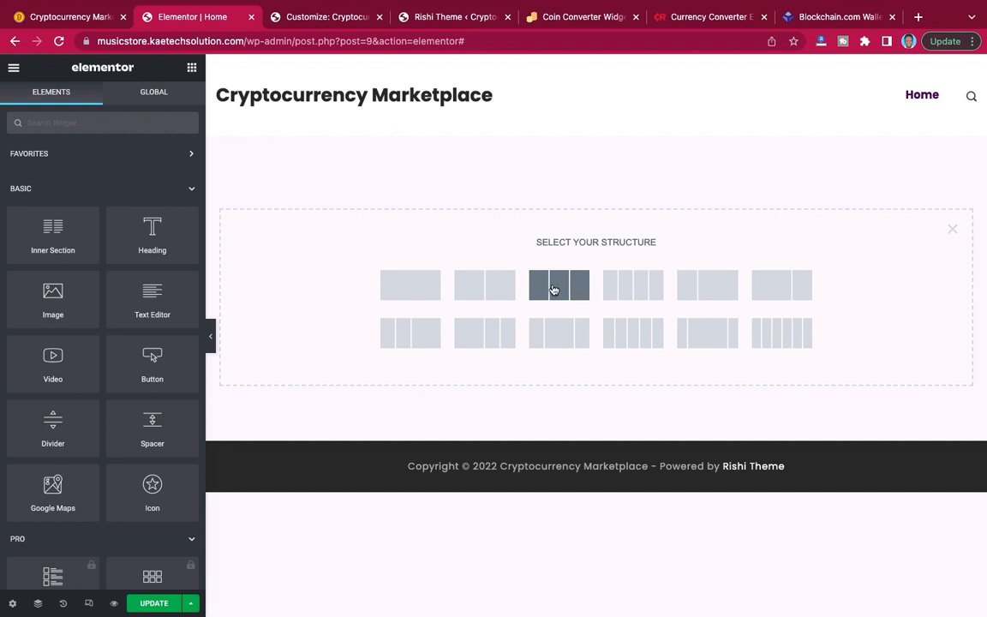
{"action": "left_click", "coordinate": [554, 290]}
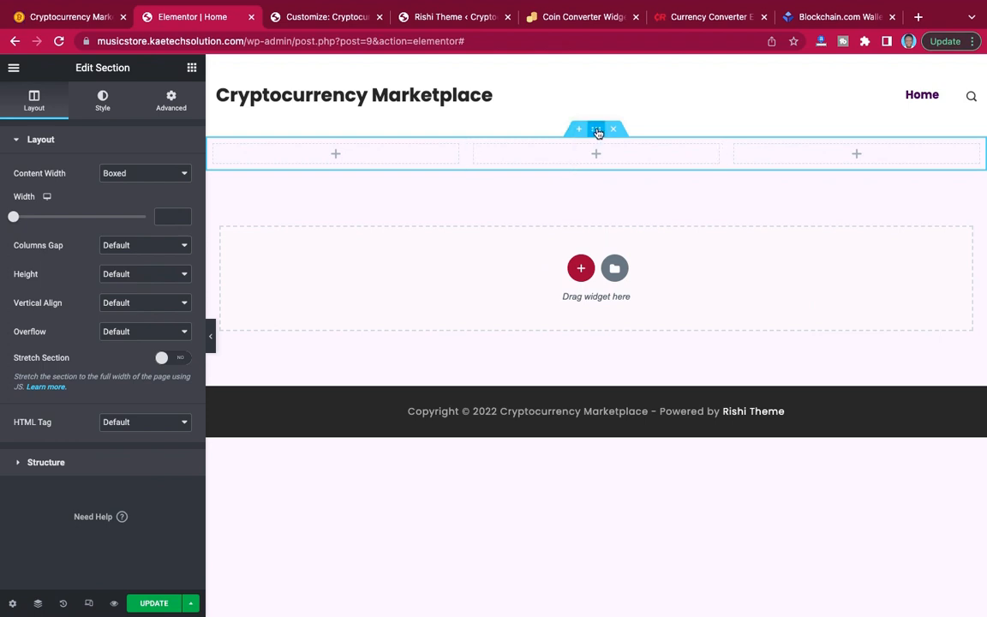
{"action": "left_click", "coordinate": [141, 174]}
{"action": "left_click", "coordinate": [137, 187]}
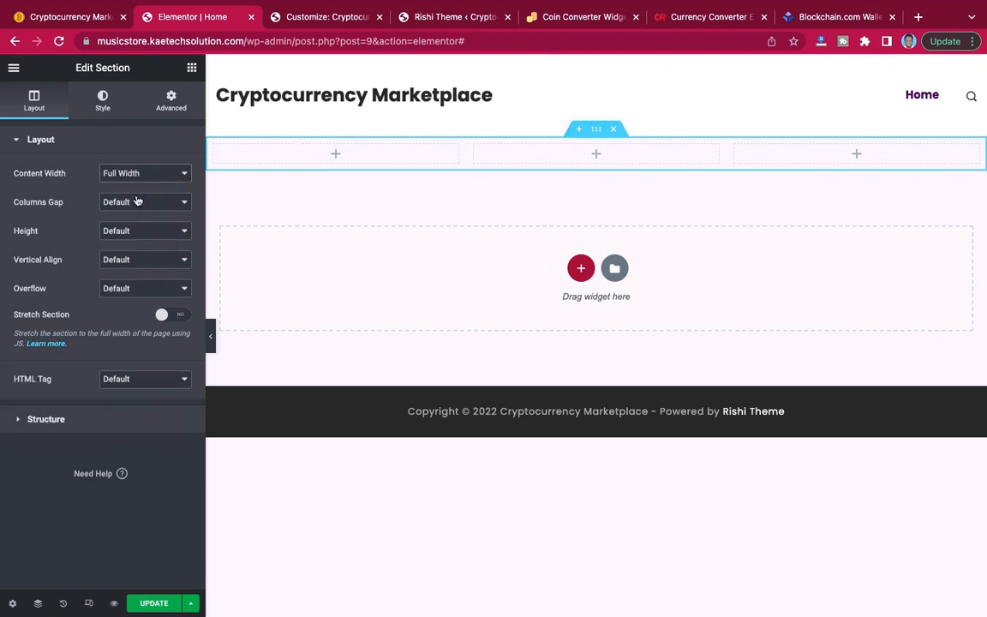
{"action": "left_click", "coordinate": [127, 203]}
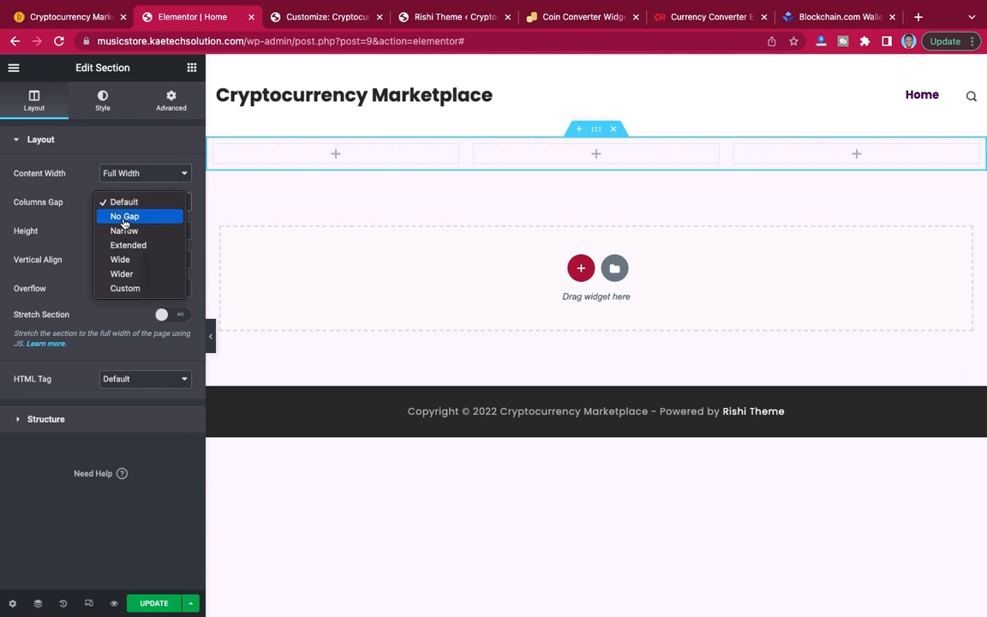
{"action": "left_click", "coordinate": [134, 221]}
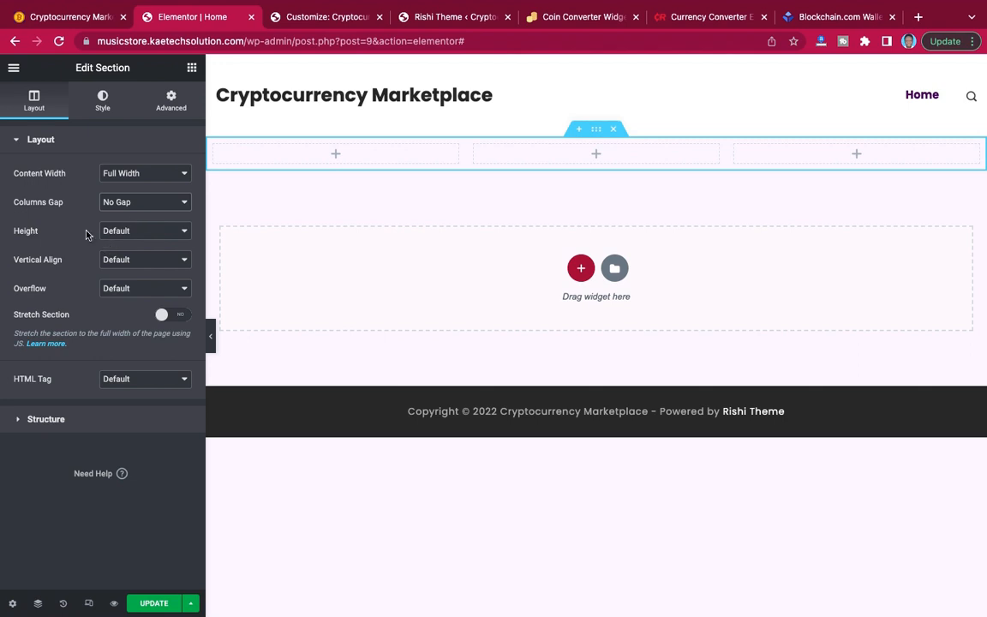
Give the three-column section a Min Height of 600 px.
{"action": "left_click", "coordinate": [131, 233]}
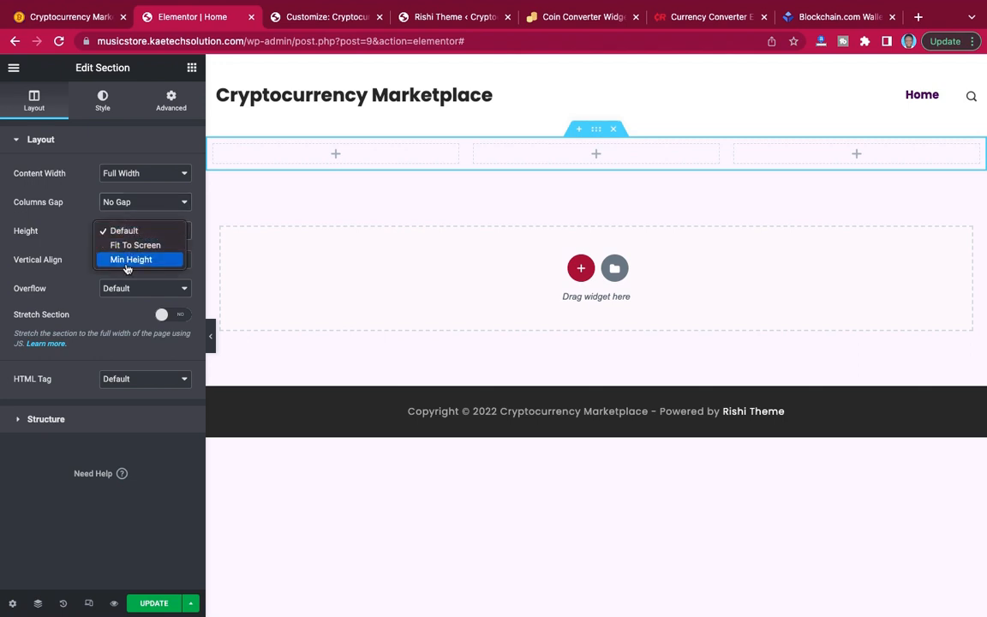
{"action": "left_click", "coordinate": [129, 259]}
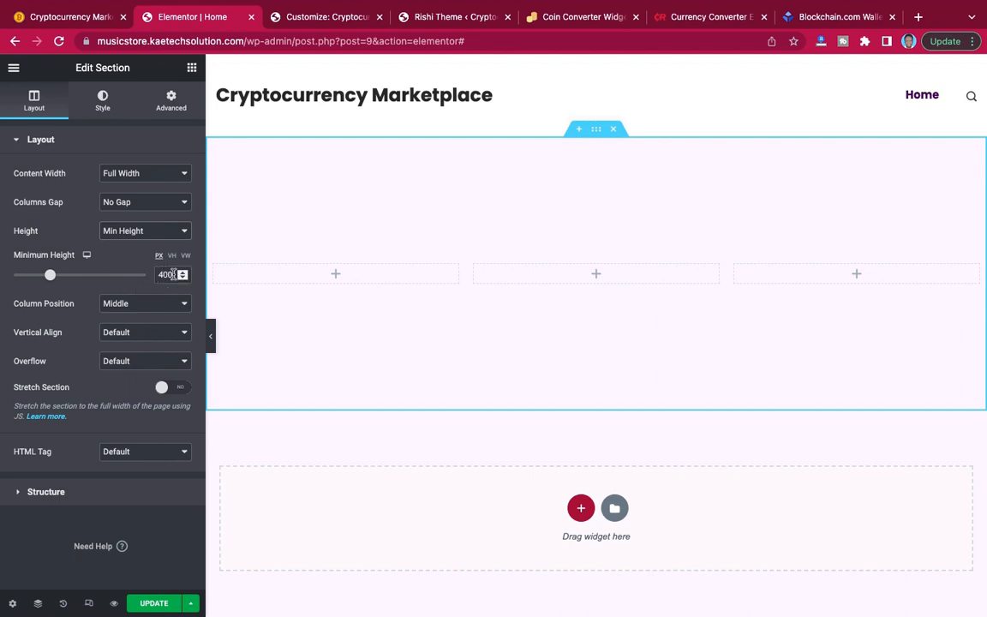
{"action": "left_click_drag", "start_coordinate": [173, 275], "coordinate": [143, 276]}
{"action": "type", "text": "700"}
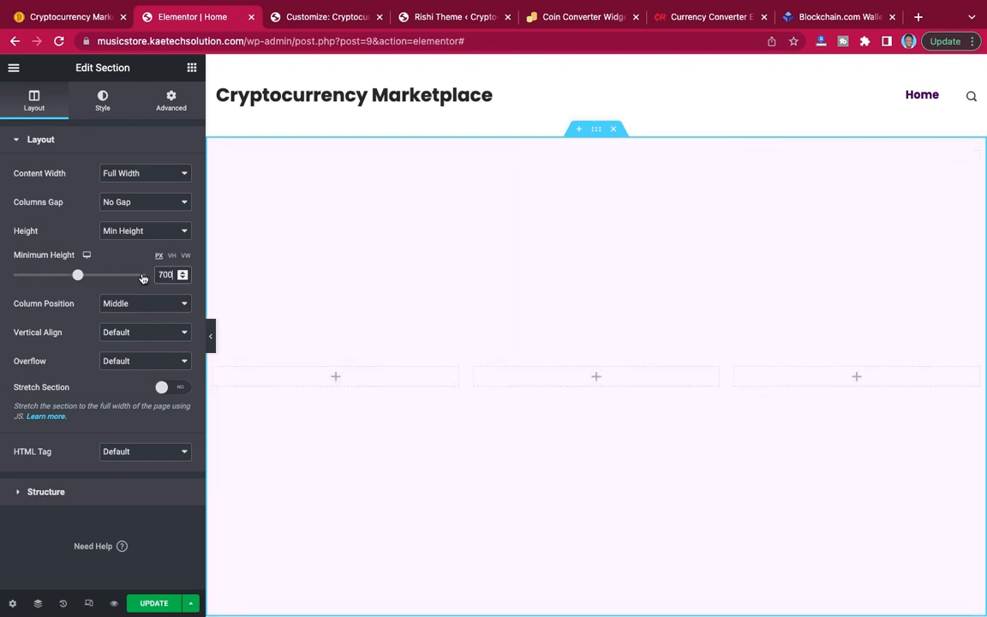
{"action": "key", "text": "BackSpace"}
{"action": "key", "text": "BackSpace"}
{"action": "key", "text": "BackSpace"}
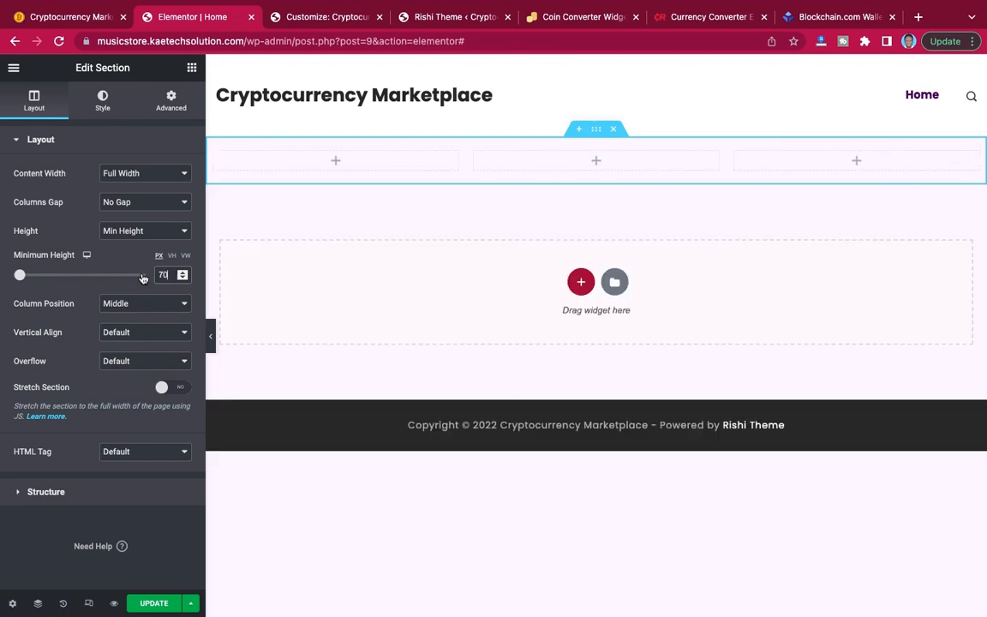
{"action": "type", "text": "600"}
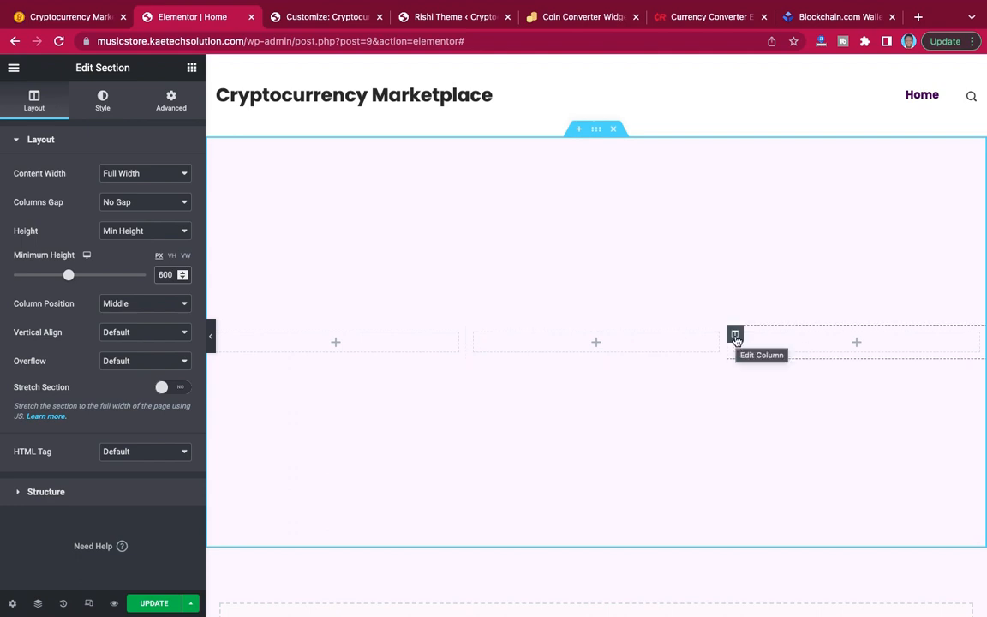
Set the section's column widths to 10% for the first, 45% for the second and 45% for the third.
{"action": "left_click", "coordinate": [218, 337]}
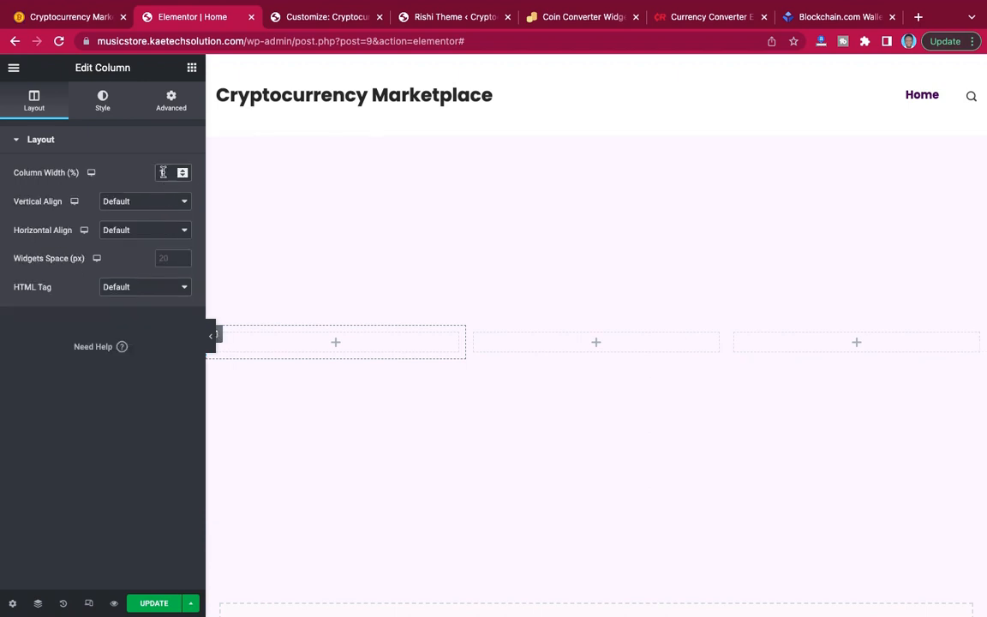
{"action": "left_click", "coordinate": [162, 173]}
{"action": "type", "text": "10"}
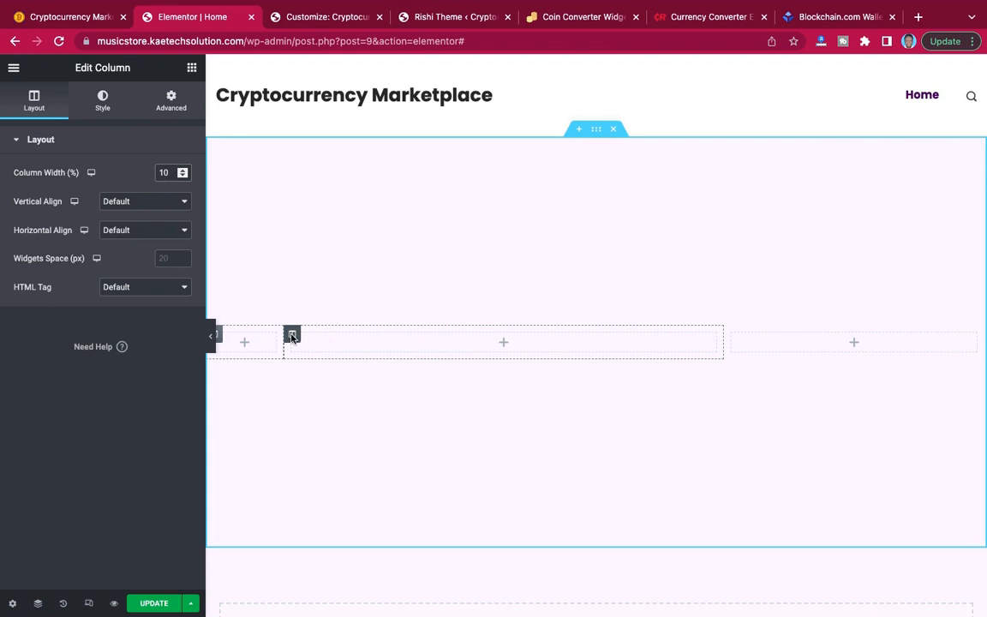
{"action": "left_click", "coordinate": [291, 336]}
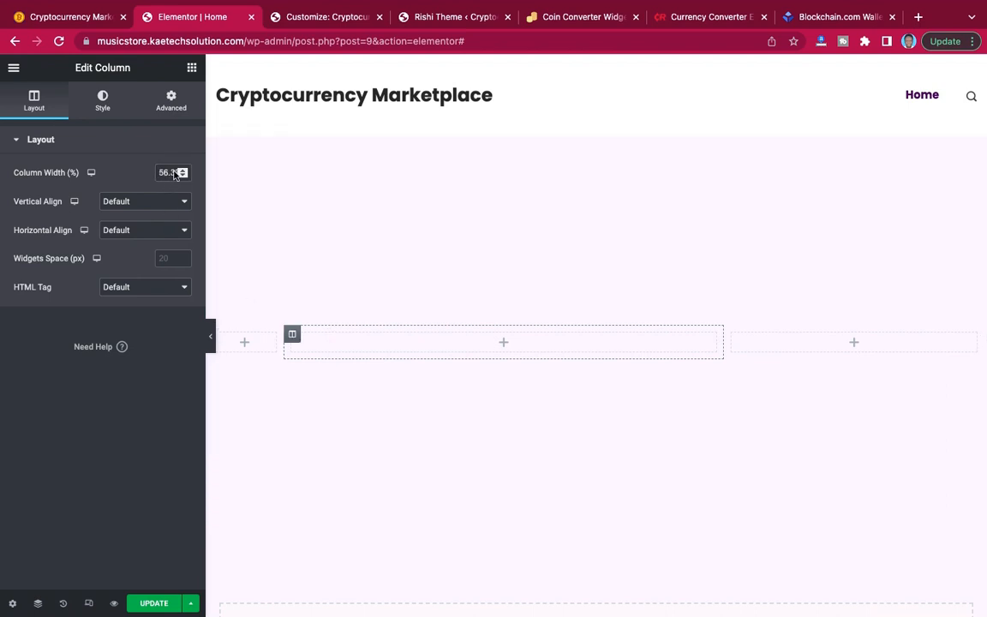
{"action": "double_click", "coordinate": [174, 171]}
{"action": "type", "text": "5"}
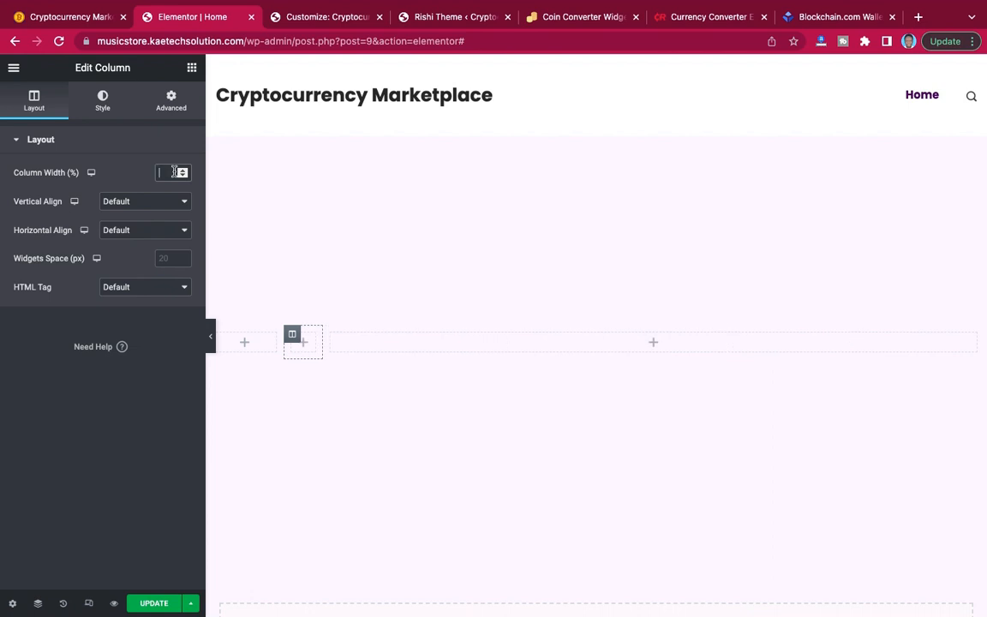
{"action": "type", "text": "45"}
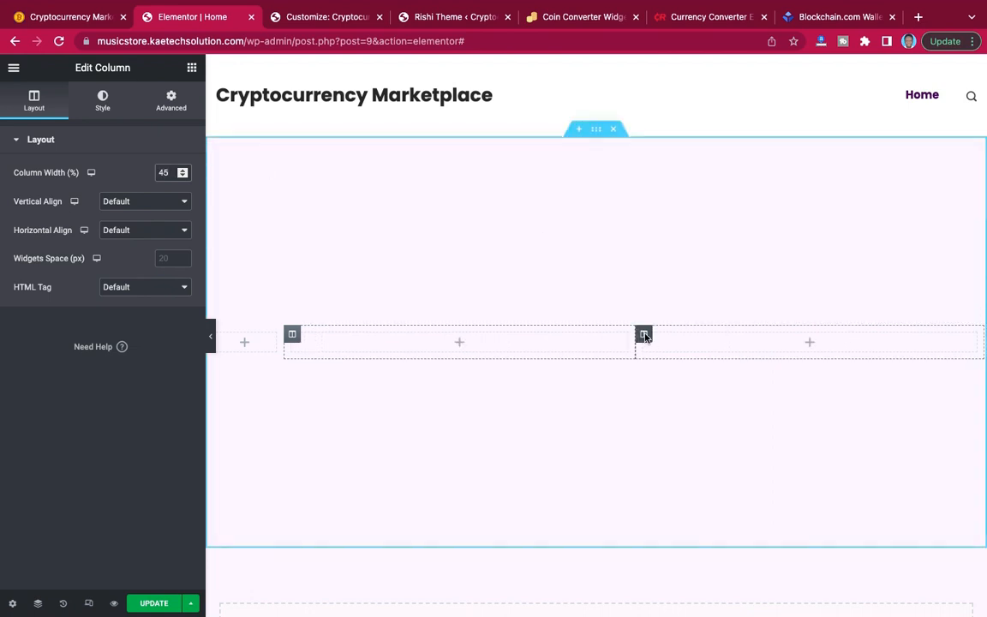
{"action": "left_click", "coordinate": [646, 336]}
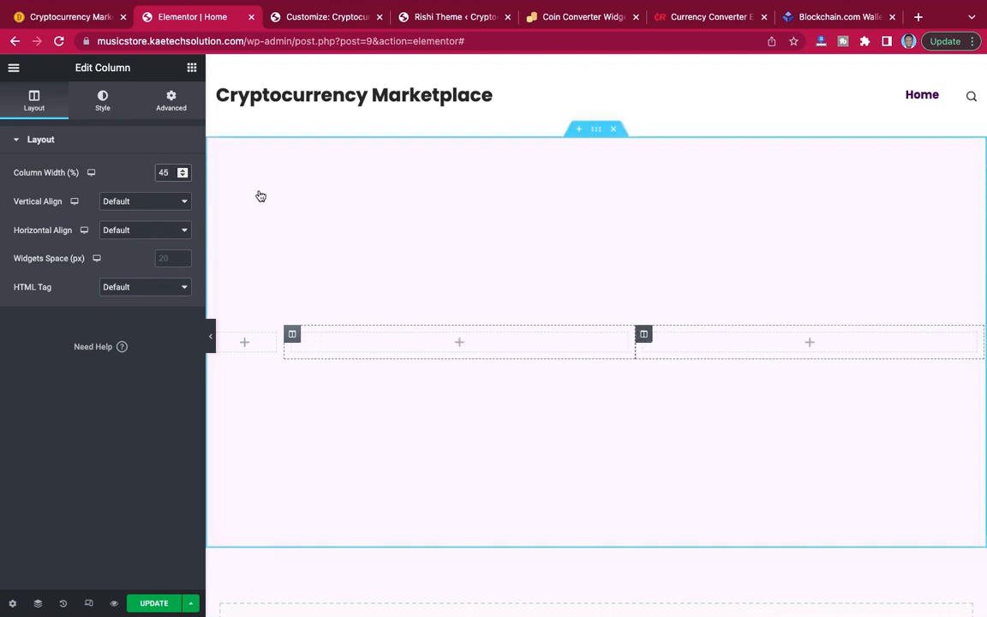
{"action": "double_click", "coordinate": [172, 172]}
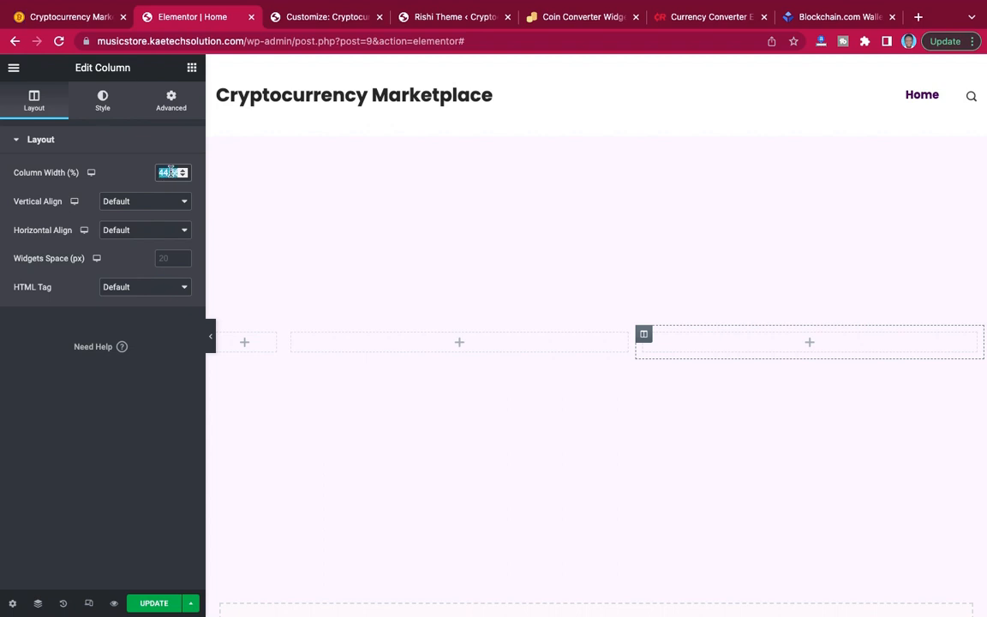
{"action": "type", "text": "45"}
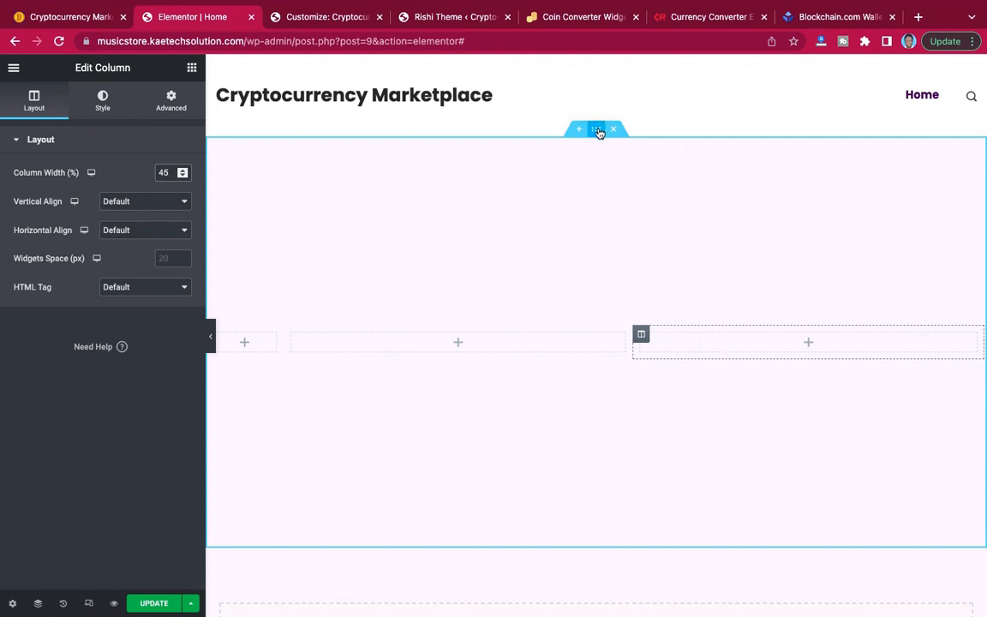
Set the three-column section's background type to Gradient.
{"action": "left_click", "coordinate": [604, 284]}
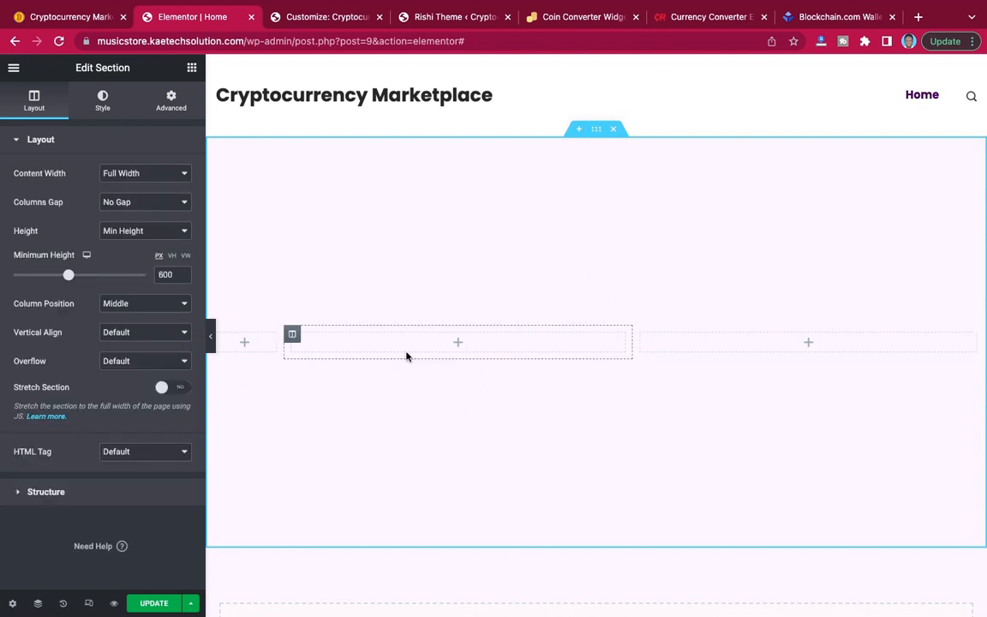
{"action": "left_click", "coordinate": [103, 102]}
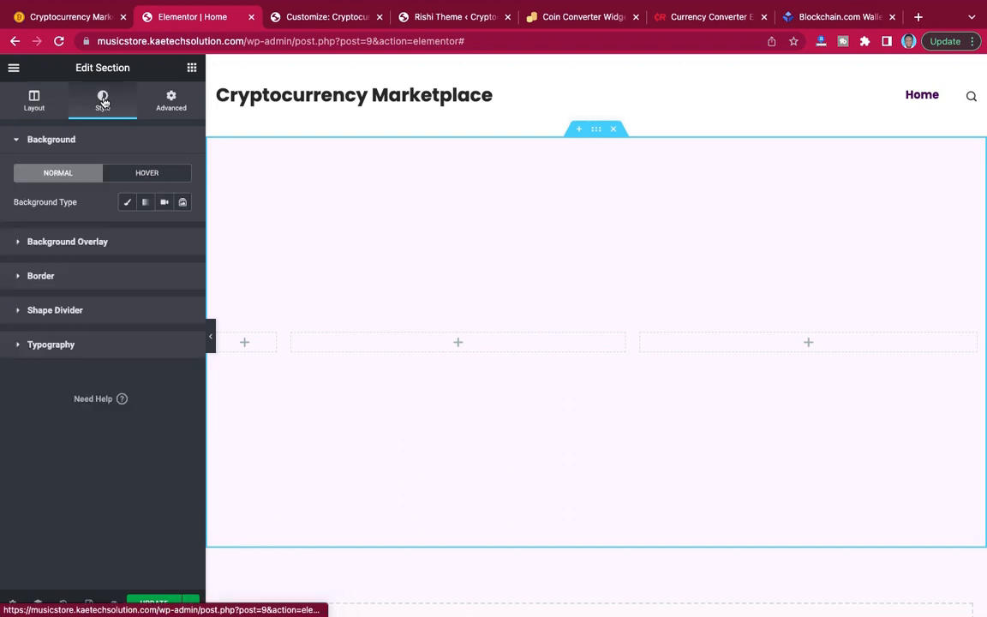
{"action": "left_click", "coordinate": [146, 203]}
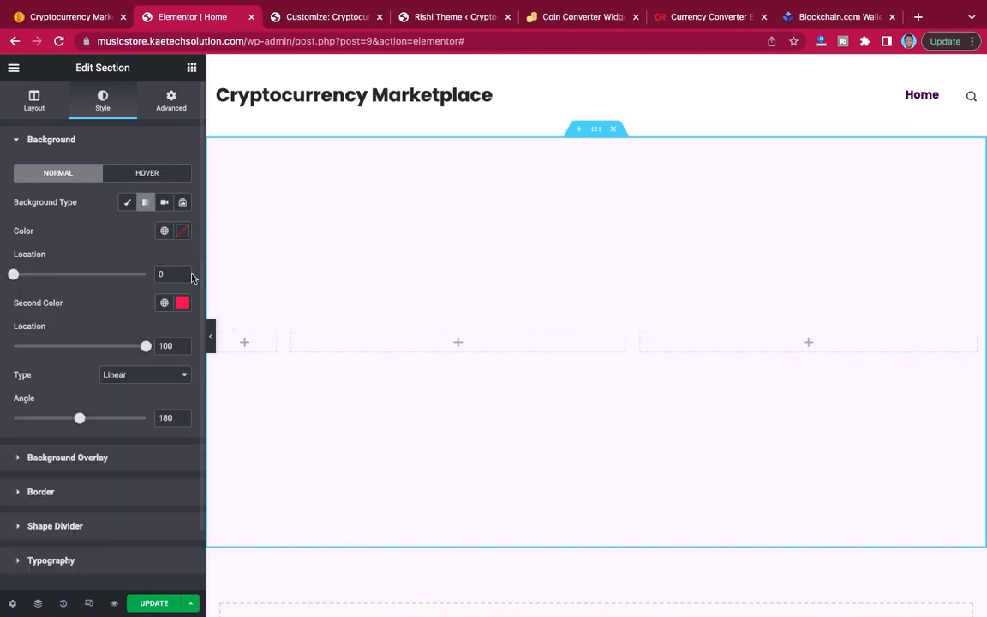
Copy Color 1, #3c0e59, from the Crypto website note in Notes and apply it as the gradient's first color.
{"action": "left_click", "coordinate": [183, 231]}
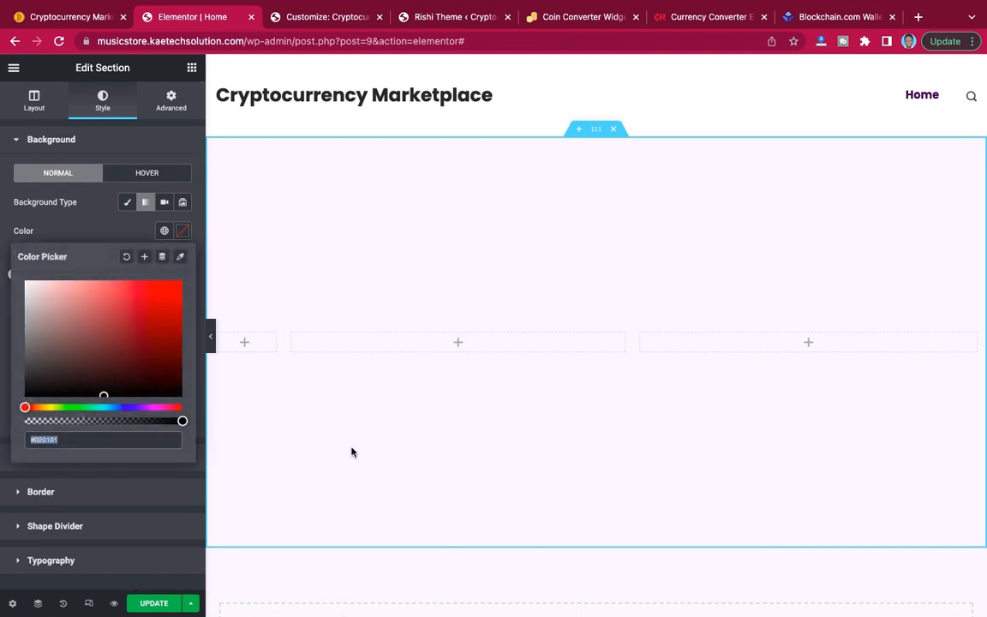
{"action": "type", "text": "#ecd6f9"}
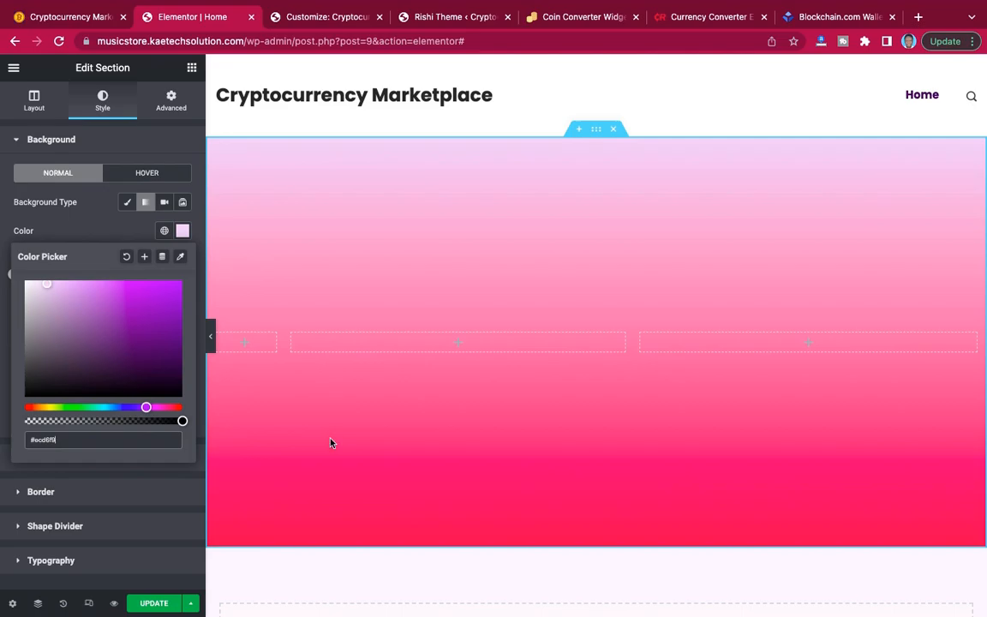
{"action": "key", "text": "ctrl+Left"}
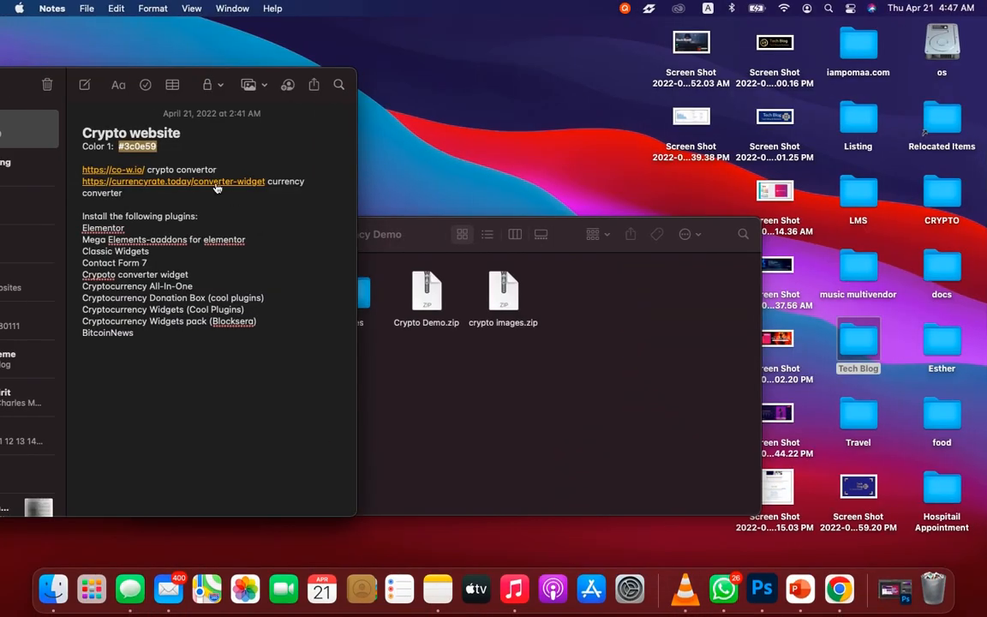
{"action": "key", "text": "ctrl+Right"}
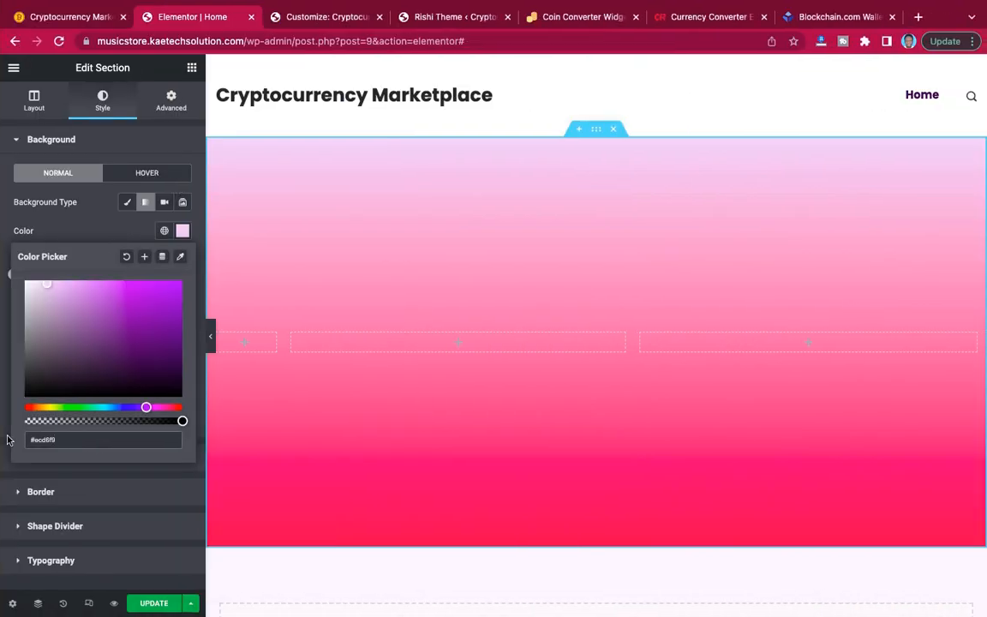
{"action": "left_click_drag", "start_coordinate": [55, 440], "coordinate": [13, 442]}
{"action": "type", "text": "#3c0e59"}
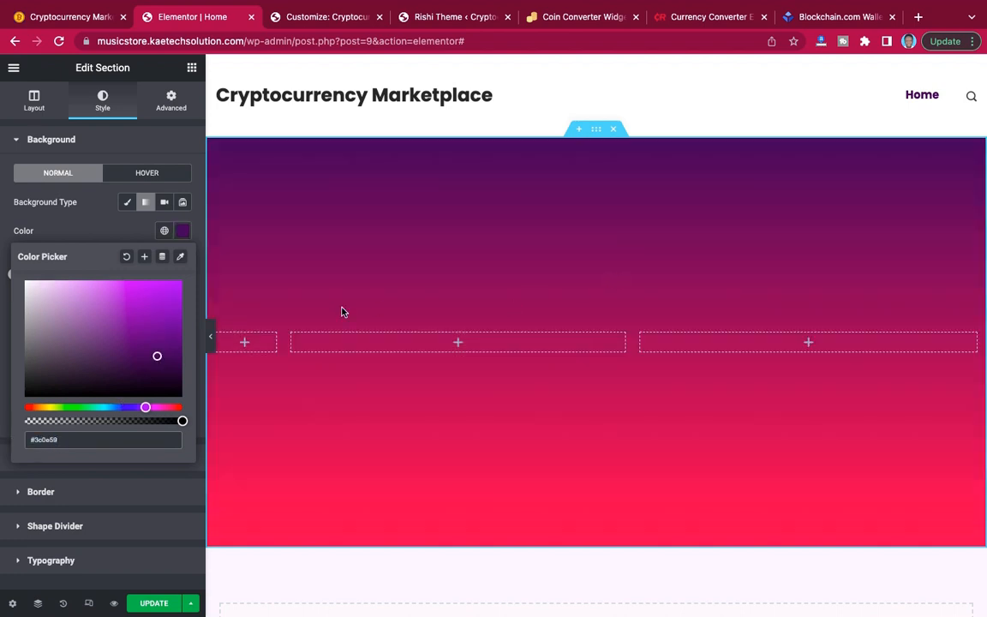
{"action": "left_click", "coordinate": [96, 230]}
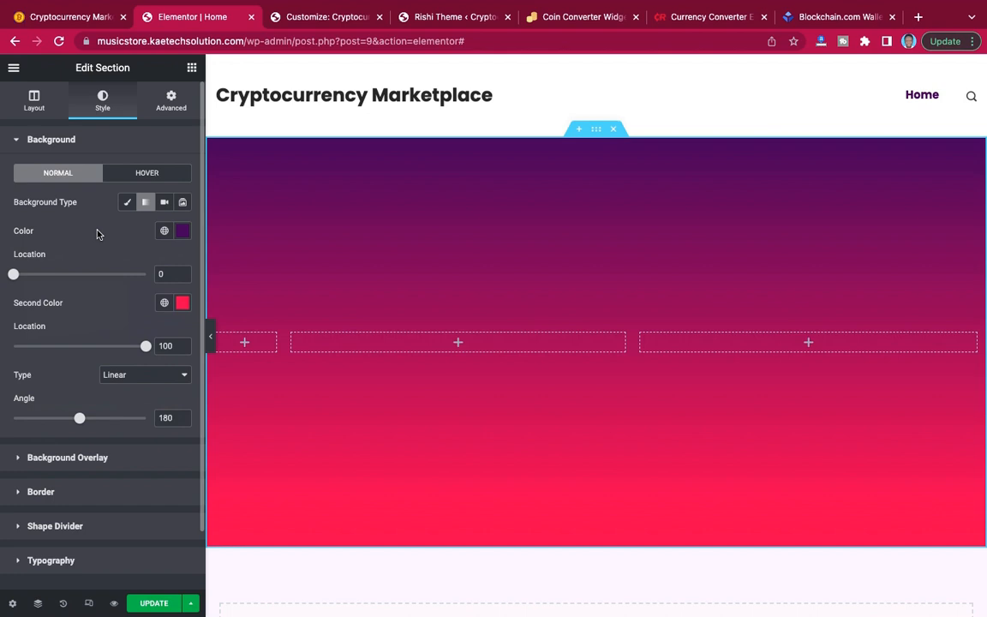
Set the section gradient's second color to orange, #FF7E00.
{"action": "left_click", "coordinate": [183, 303]}
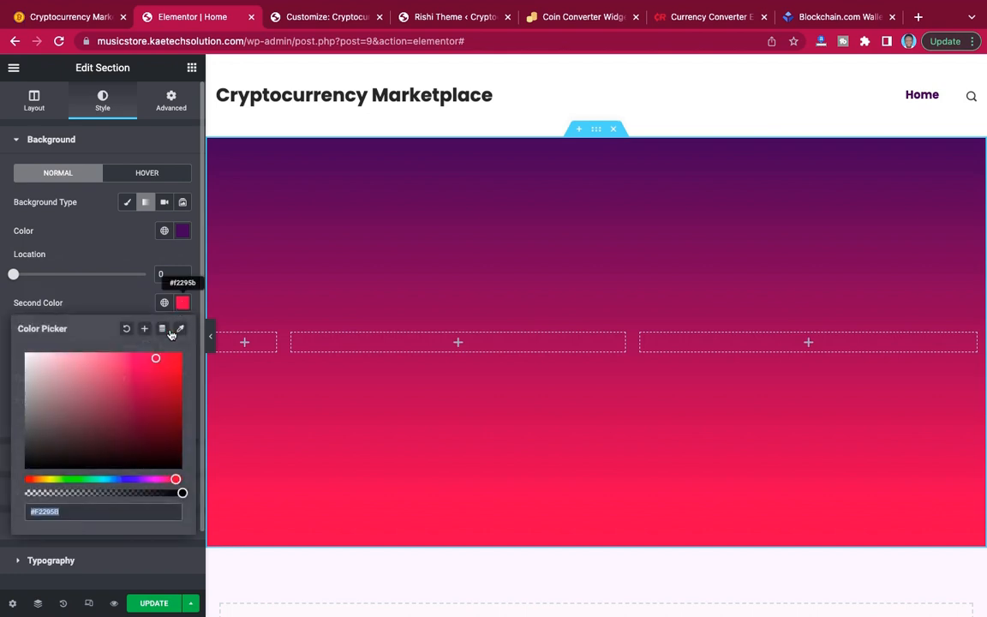
{"action": "left_click_drag", "start_coordinate": [175, 479], "coordinate": [139, 480]}
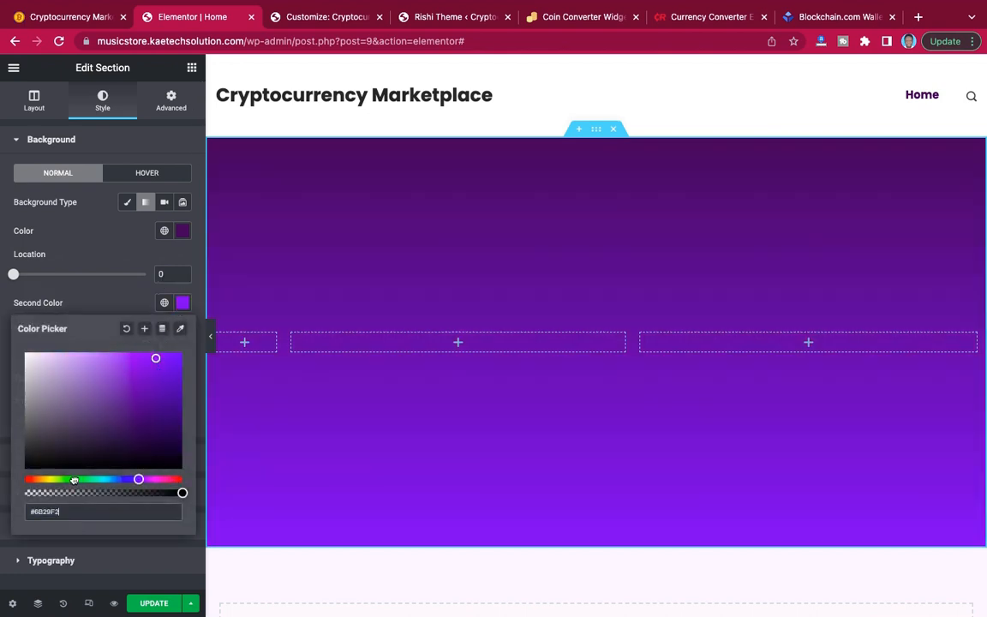
{"action": "left_click_drag", "start_coordinate": [74, 480], "coordinate": [39, 479]}
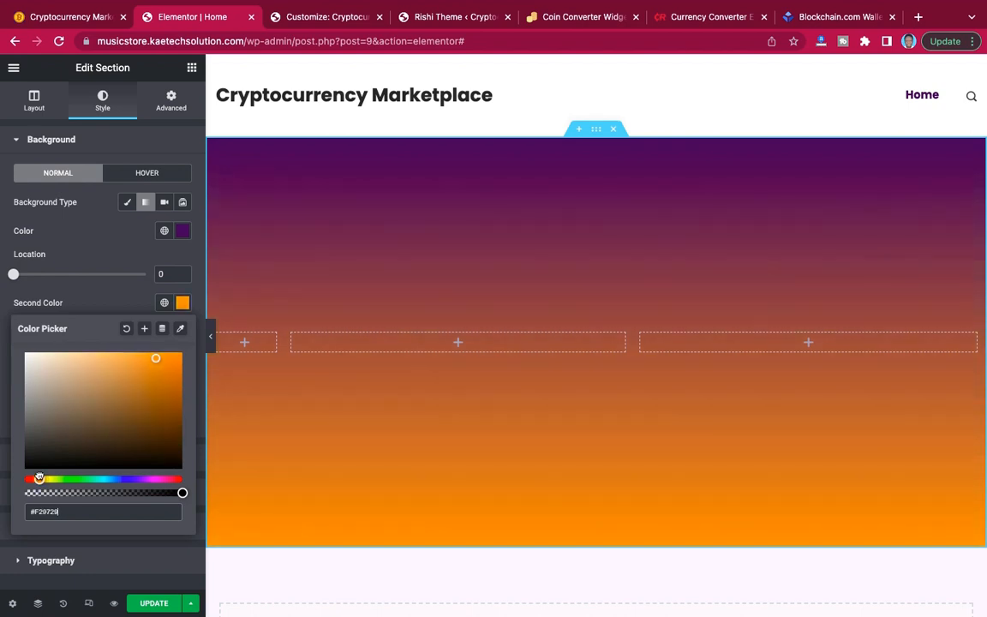
{"action": "left_click", "coordinate": [157, 360]}
{"action": "left_click_drag", "start_coordinate": [174, 355], "coordinate": [184, 349]}
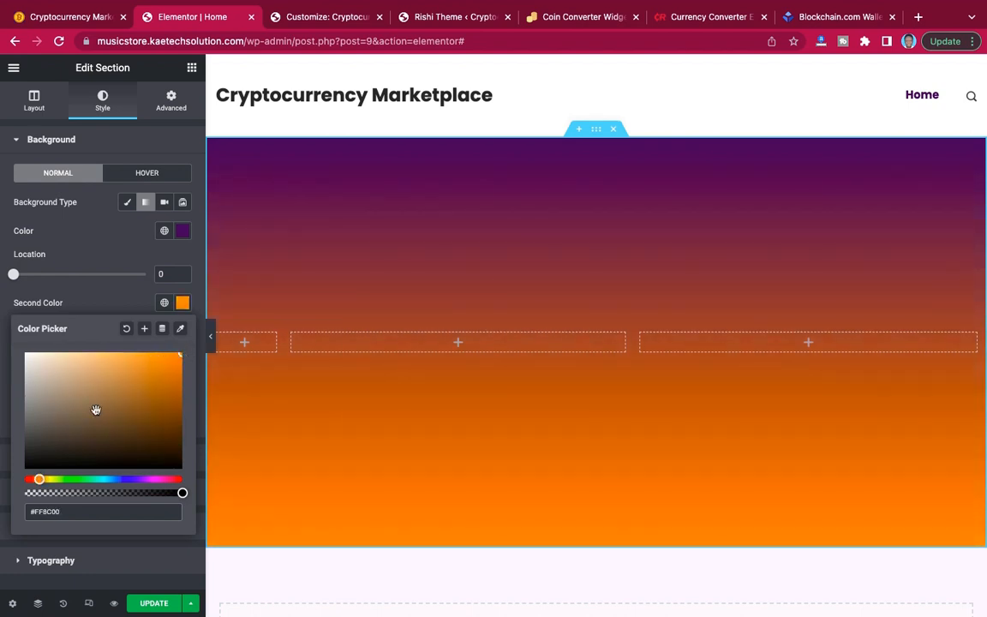
{"action": "left_click_drag", "start_coordinate": [40, 480], "coordinate": [36, 478]}
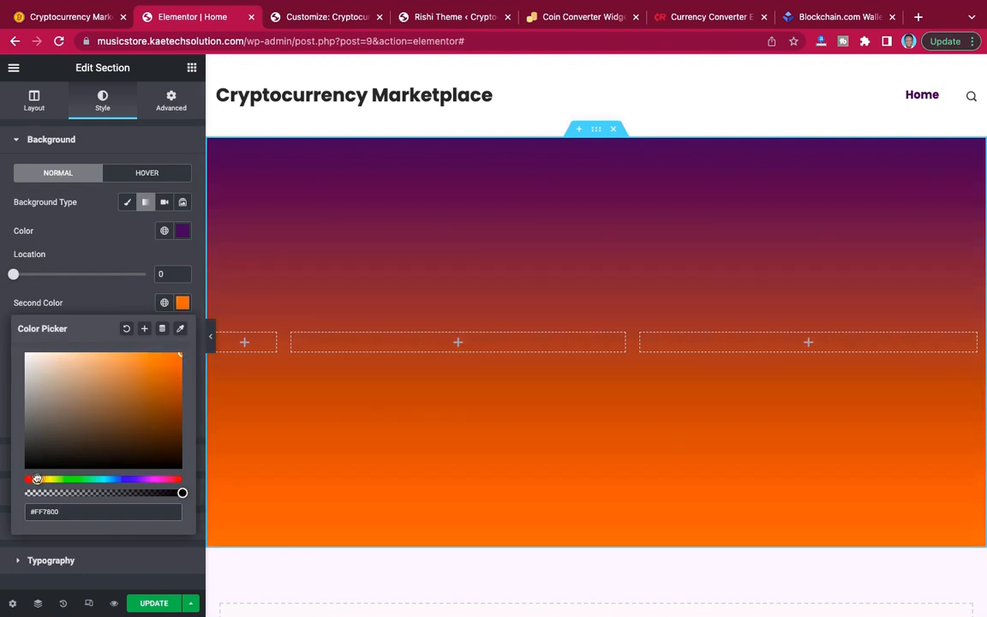
{"action": "left_click_drag", "start_coordinate": [40, 479], "coordinate": [38, 480]}
{"action": "left_click", "coordinate": [101, 296]}
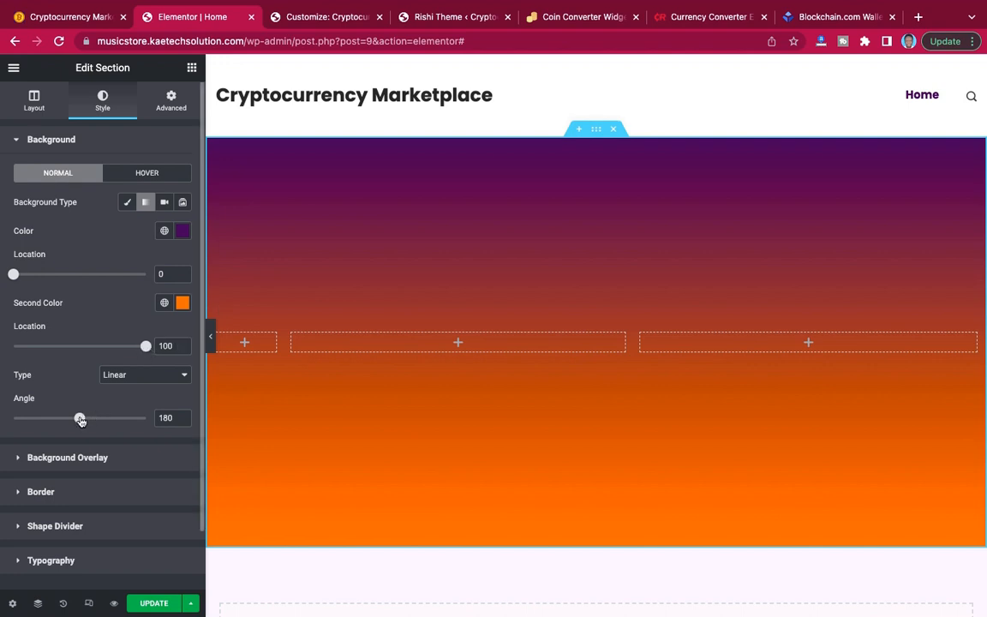
Set the section gradient's angle to 210 and apply the copied #3c0e59 as its second color.
{"action": "mouse_move", "coordinate": [80, 418]}
{"action": "left_mouse_down"}
{"action": "mouse_move", "coordinate": [103, 418]}
{"action": "mouse_move", "coordinate": [51, 420]}
{"action": "mouse_move", "coordinate": [127, 416]}
{"action": "mouse_move", "coordinate": [58, 414]}
{"action": "mouse_move", "coordinate": [110, 410]}
{"action": "mouse_move", "coordinate": [94, 409]}
{"action": "left_mouse_up"}
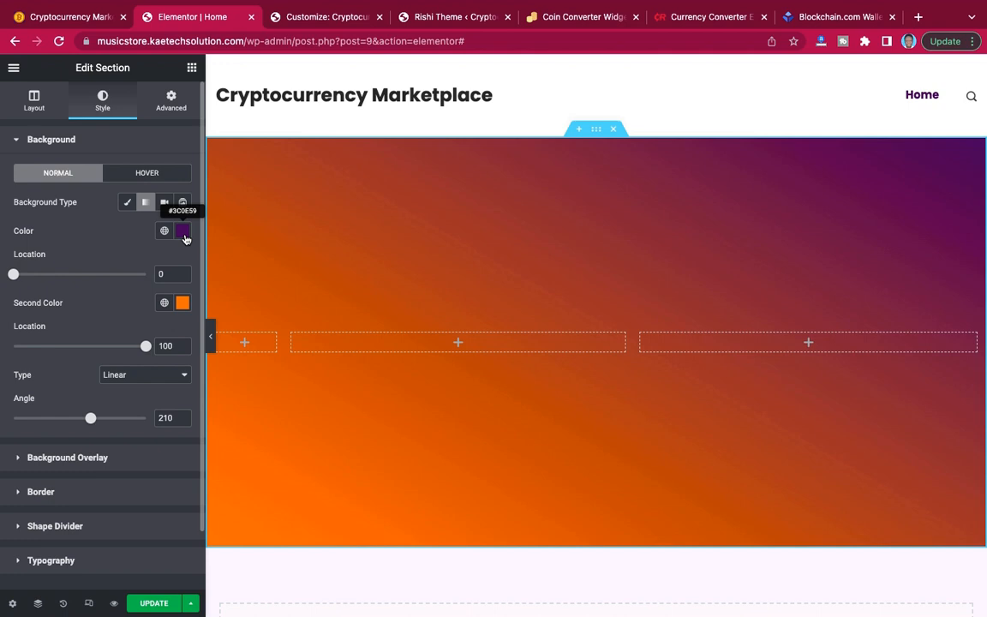
{"action": "left_click", "coordinate": [183, 302]}
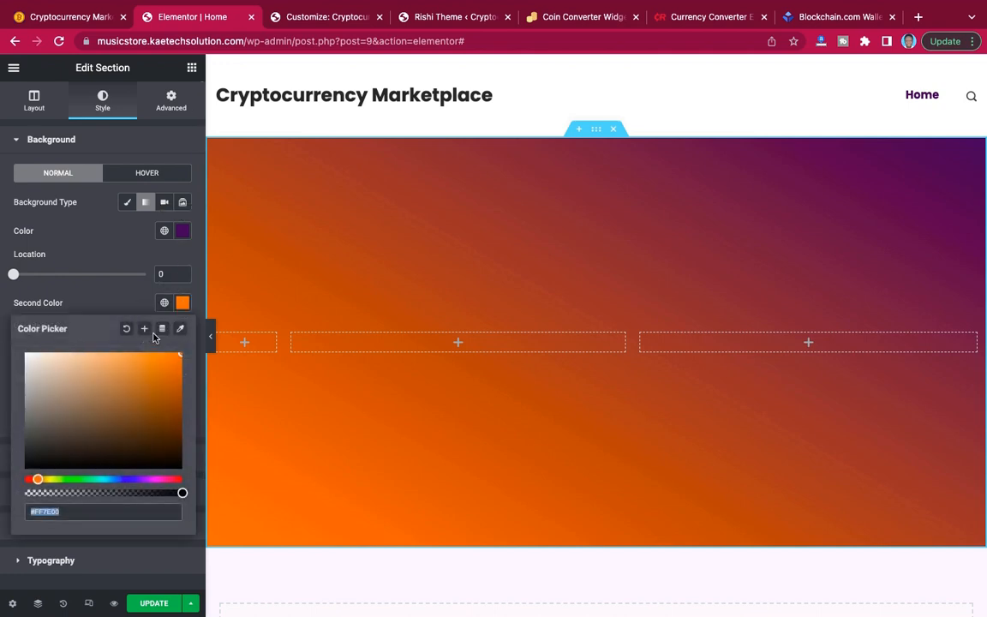
{"action": "type", "text": "#3C0E59"}
{"action": "left_click", "coordinate": [99, 300]}
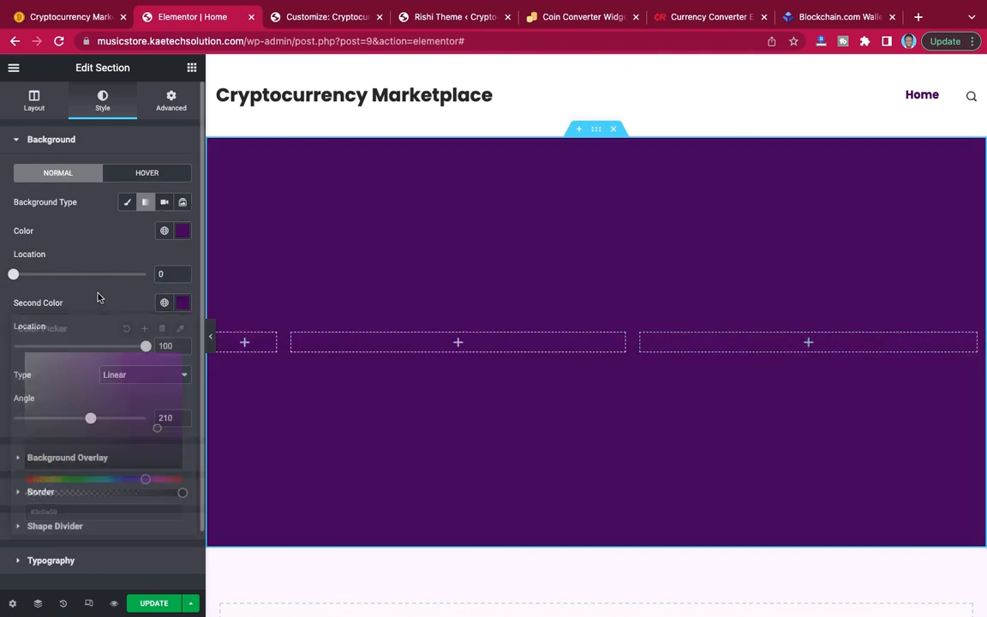
Change the section gradient's first color to the yellow-orange #FFAD00.
{"action": "left_click", "coordinate": [181, 232]}
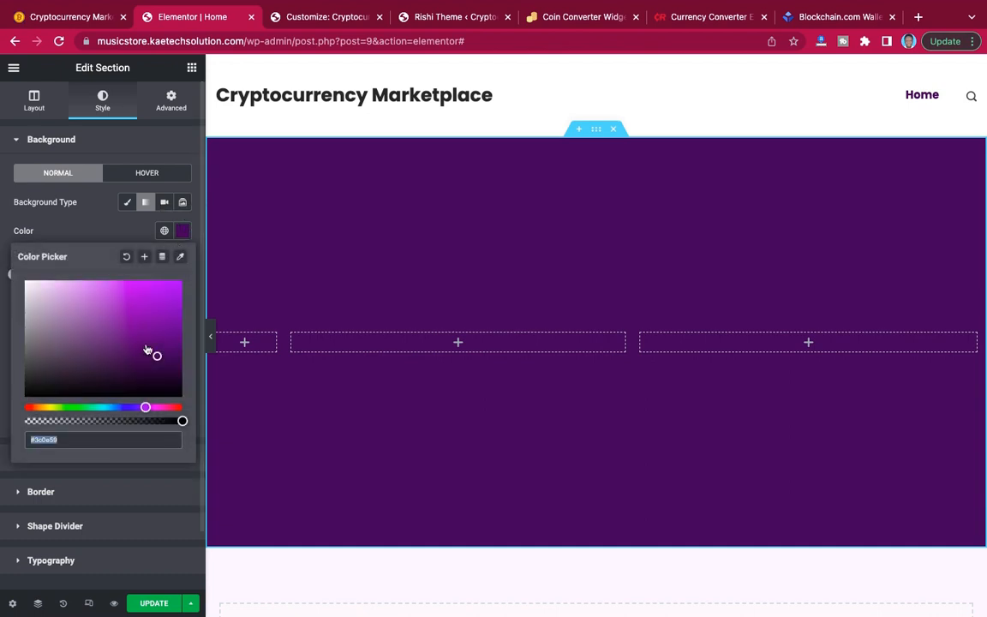
{"action": "left_click_drag", "start_coordinate": [146, 406], "coordinate": [43, 410]}
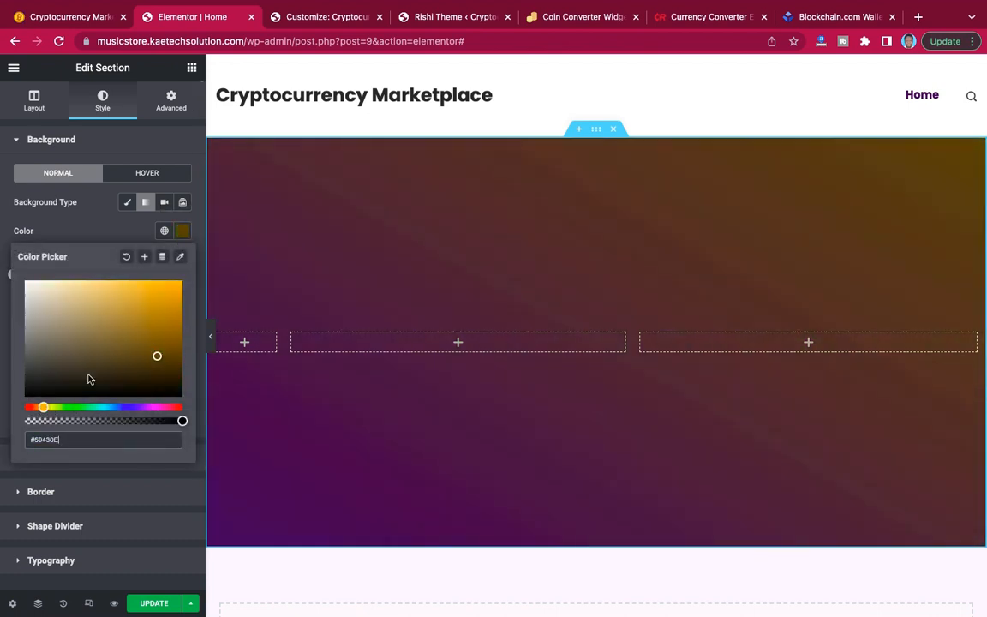
{"action": "left_click", "coordinate": [176, 289]}
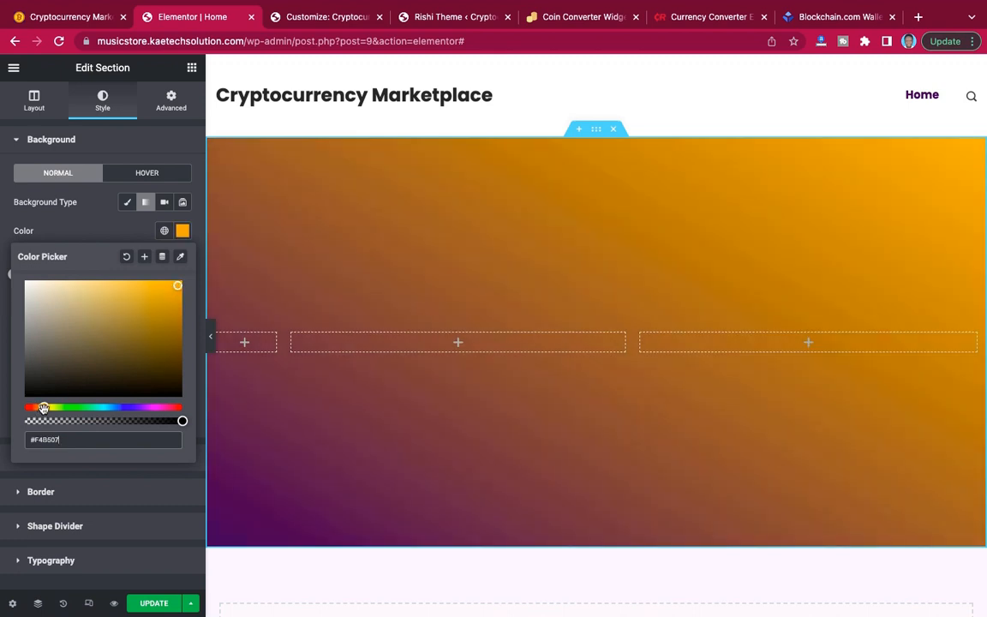
{"action": "left_click_drag", "start_coordinate": [43, 408], "coordinate": [42, 408]}
{"action": "left_click", "coordinate": [180, 285]}
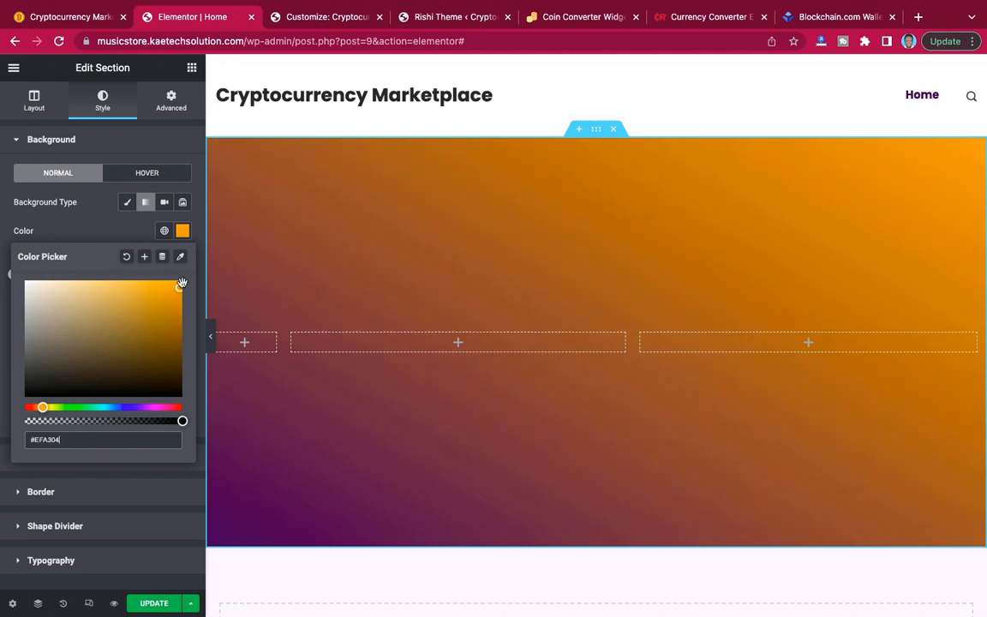
{"action": "left_click_drag", "start_coordinate": [182, 284], "coordinate": [182, 284]}
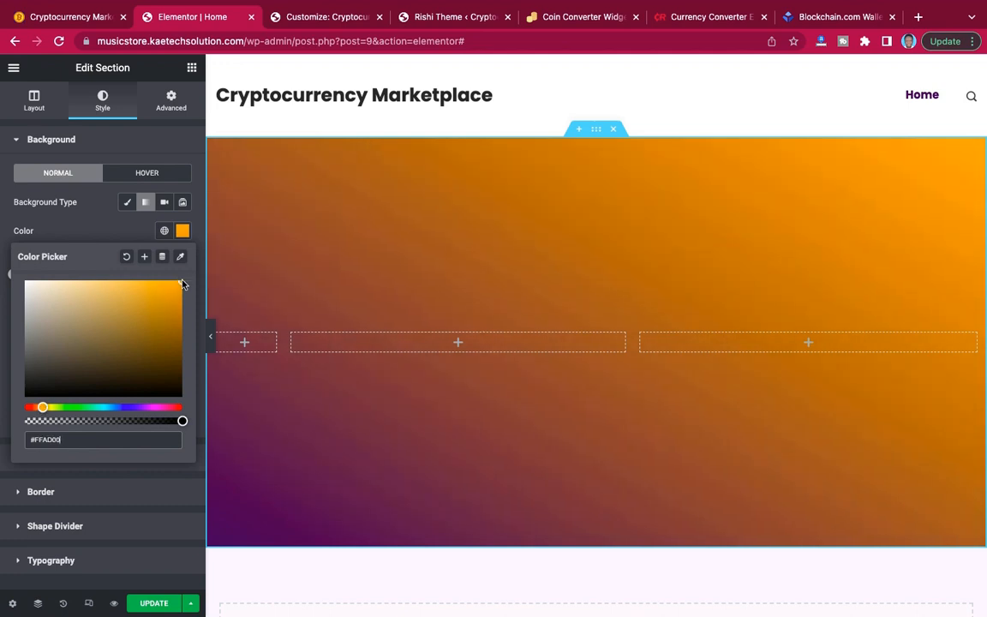
{"action": "left_click", "coordinate": [90, 226]}
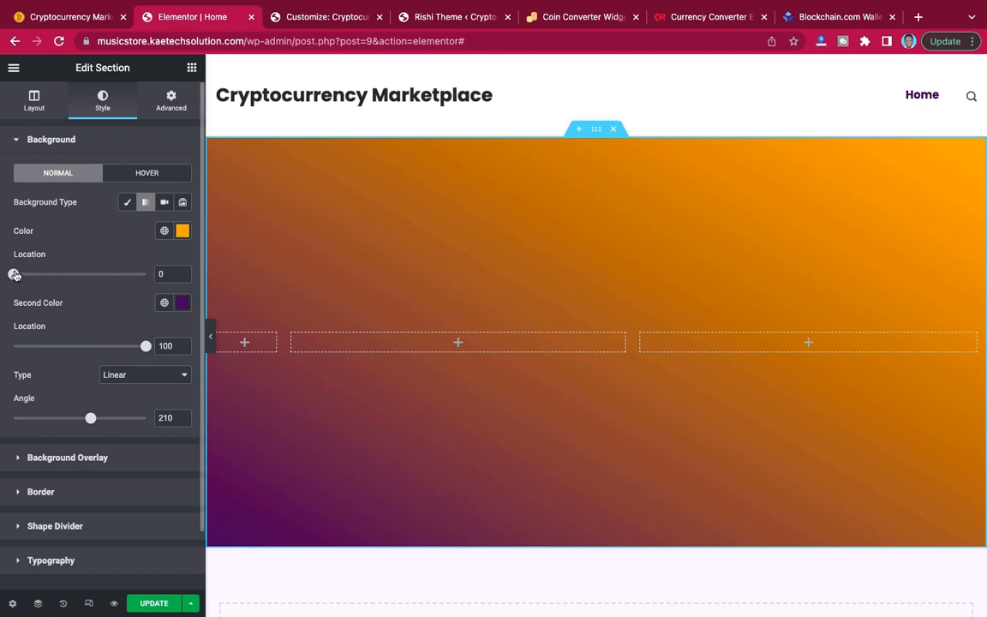
Set the gradient's first color location to 3 and second color location to 31, and compare it with the demo homepage's hero.
{"action": "mouse_move", "coordinate": [14, 275]}
{"action": "left_mouse_down"}
{"action": "mouse_move", "coordinate": [45, 275]}
{"action": "mouse_move", "coordinate": [4, 275]}
{"action": "left_mouse_up"}
{"action": "left_click_drag", "start_coordinate": [145, 346], "coordinate": [54, 346]}
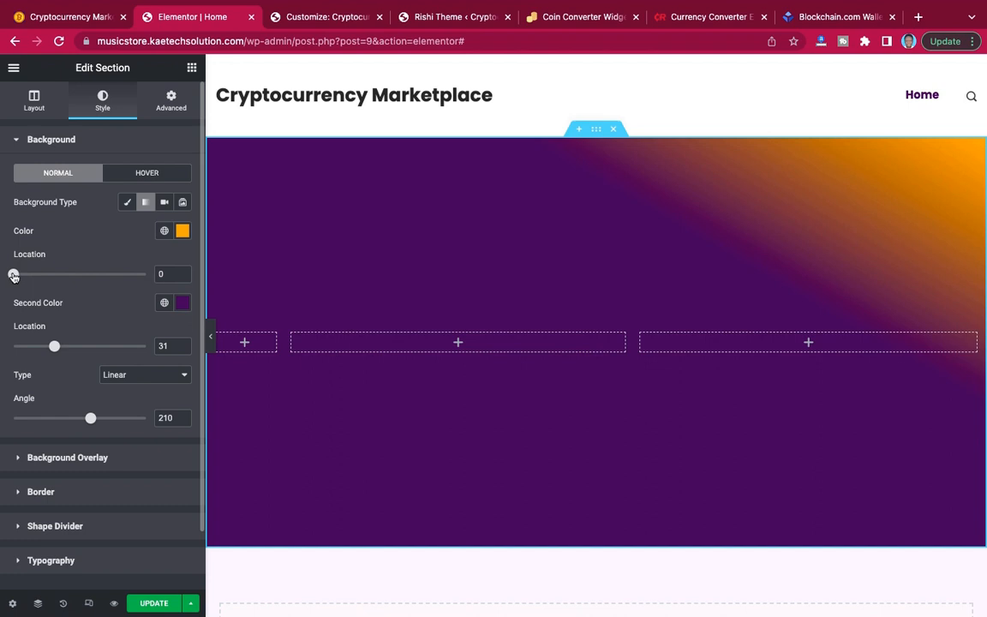
{"action": "mouse_move", "coordinate": [14, 275]}
{"action": "left_mouse_down"}
{"action": "mouse_move", "coordinate": [27, 275]}
{"action": "mouse_move", "coordinate": [18, 274]}
{"action": "left_mouse_up"}
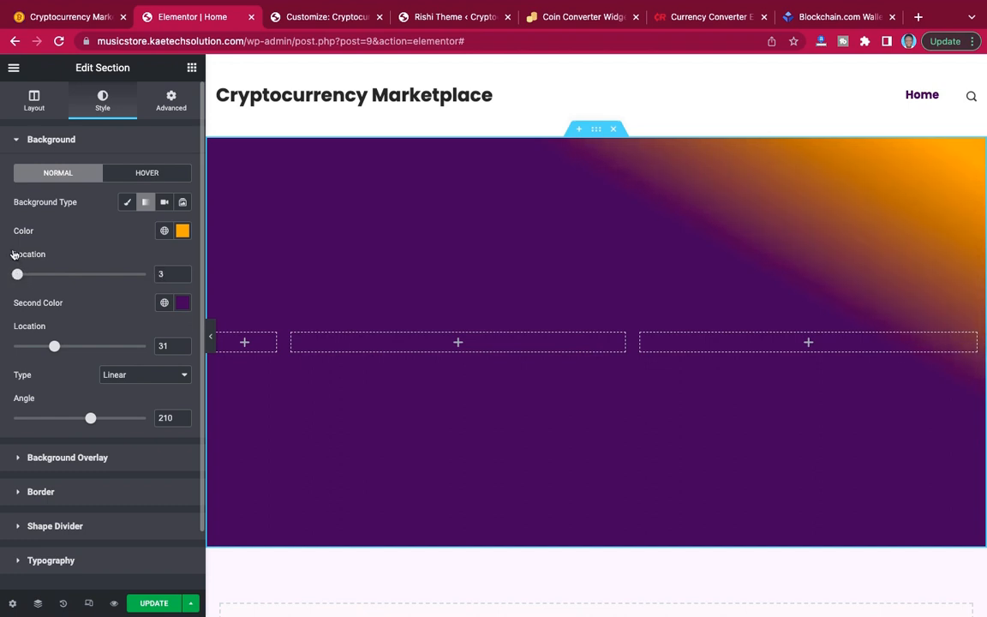
{"action": "left_click", "coordinate": [59, 19]}
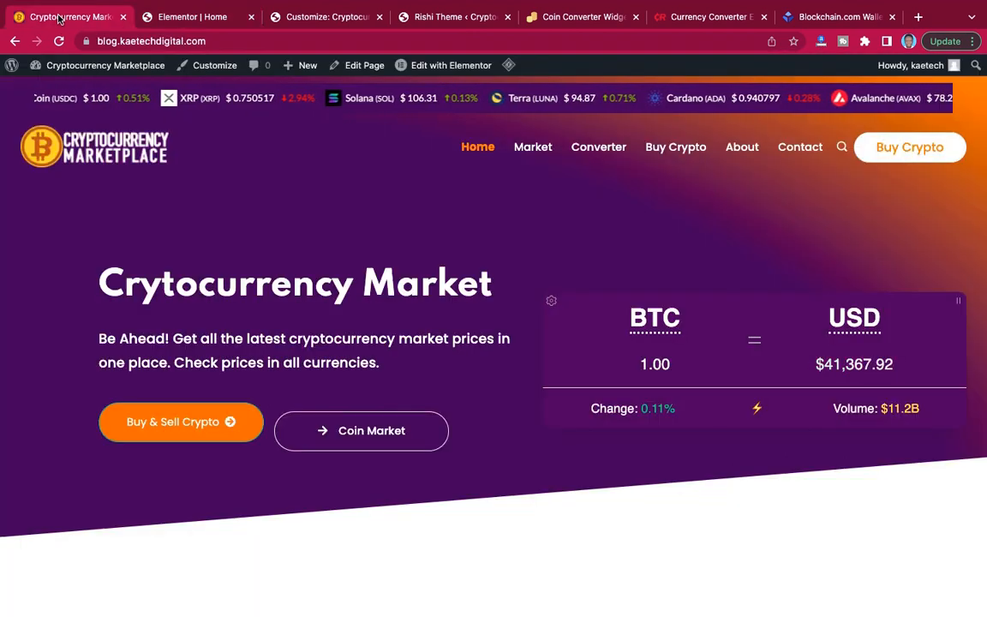
{"action": "left_click", "coordinate": [193, 16]}
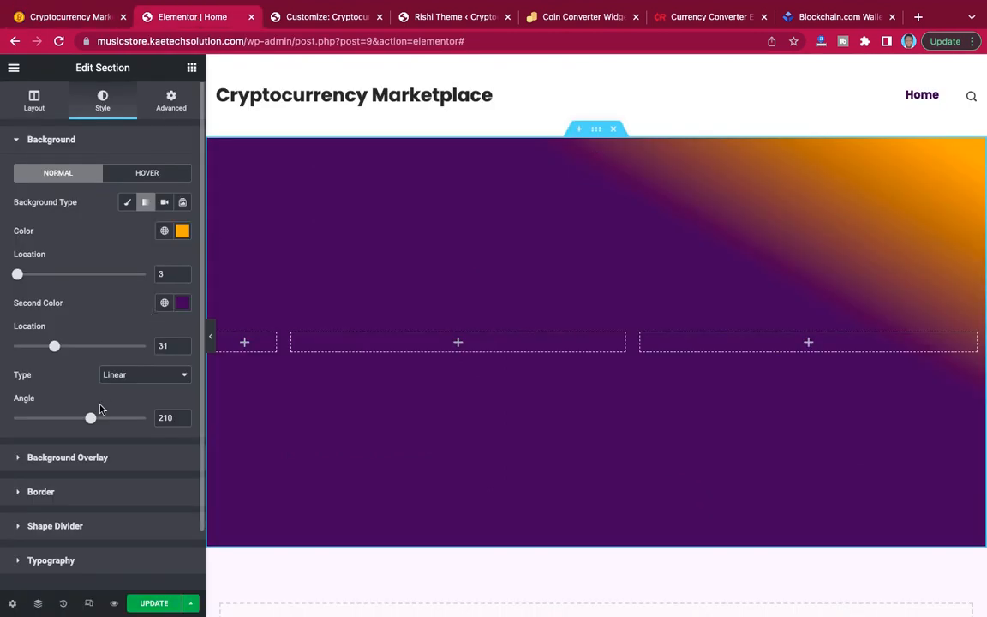
Adjust the section gradient to a first color location of 7, a second color location of 30 and an angle of 200.
{"action": "left_click_drag", "start_coordinate": [92, 422], "coordinate": [88, 421]}
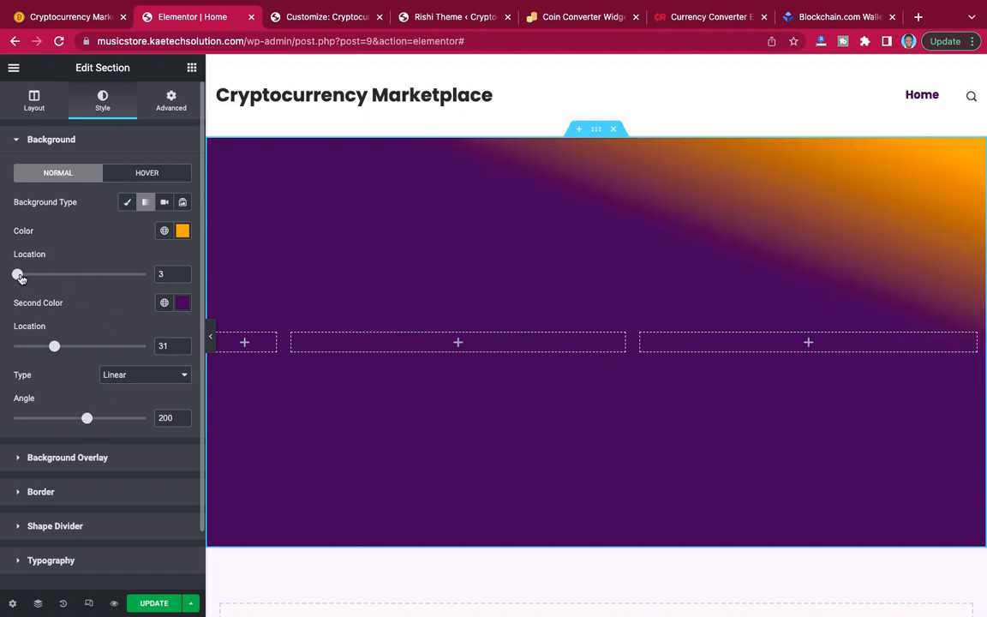
{"action": "mouse_move", "coordinate": [19, 277]}
{"action": "left_mouse_down"}
{"action": "mouse_move", "coordinate": [59, 275]}
{"action": "mouse_move", "coordinate": [24, 274]}
{"action": "left_mouse_up"}
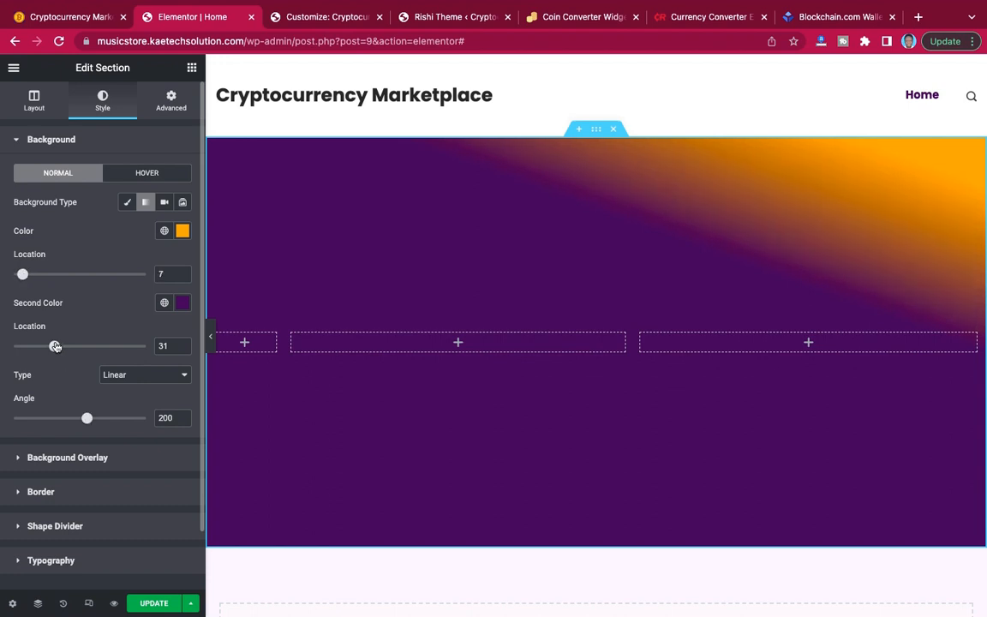
{"action": "left_click_drag", "start_coordinate": [55, 346], "coordinate": [54, 346]}
{"action": "left_click_drag", "start_coordinate": [86, 418], "coordinate": [91, 419]}
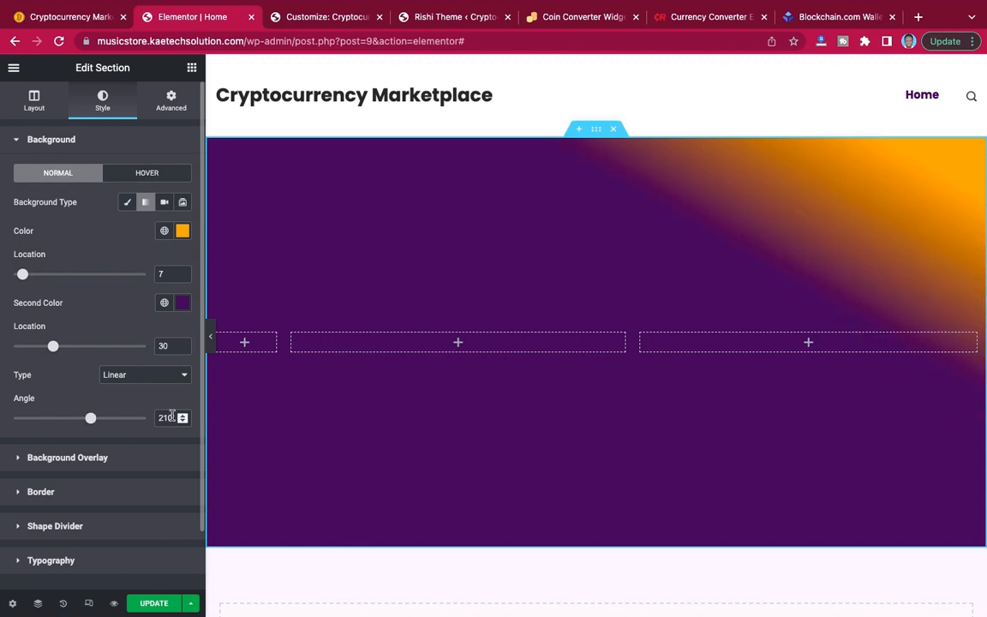
{"action": "left_click_drag", "start_coordinate": [172, 416], "coordinate": [149, 418]}
{"action": "type", "text": "200"}
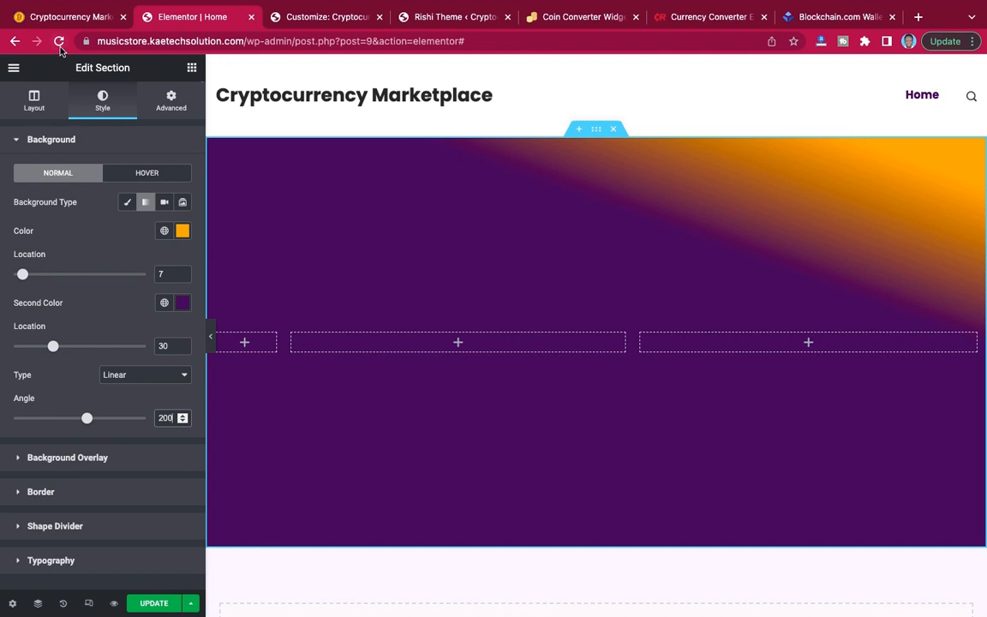
Compare the gradient with the demo homepage's hero and set its first color location to 0 and its angle to 210.
{"action": "left_click", "coordinate": [66, 17]}
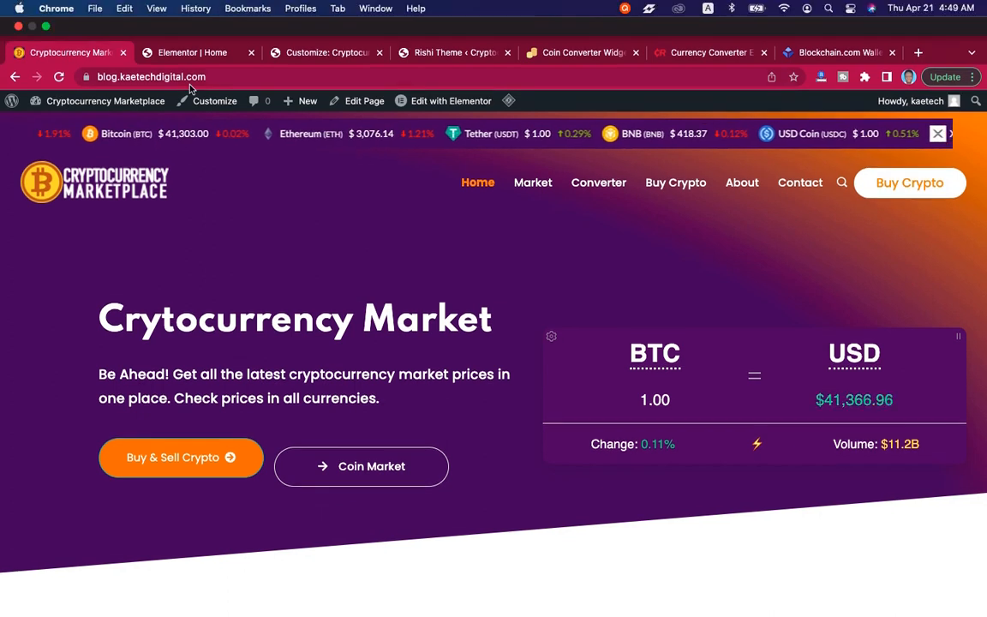
{"action": "left_click", "coordinate": [192, 16]}
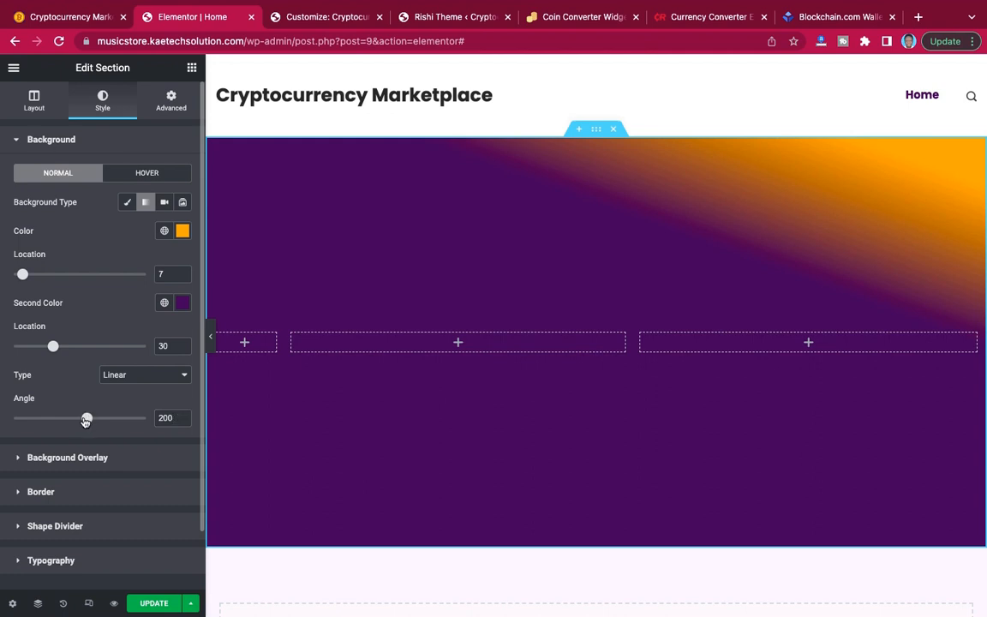
{"action": "left_click_drag", "start_coordinate": [87, 419], "coordinate": [94, 420]}
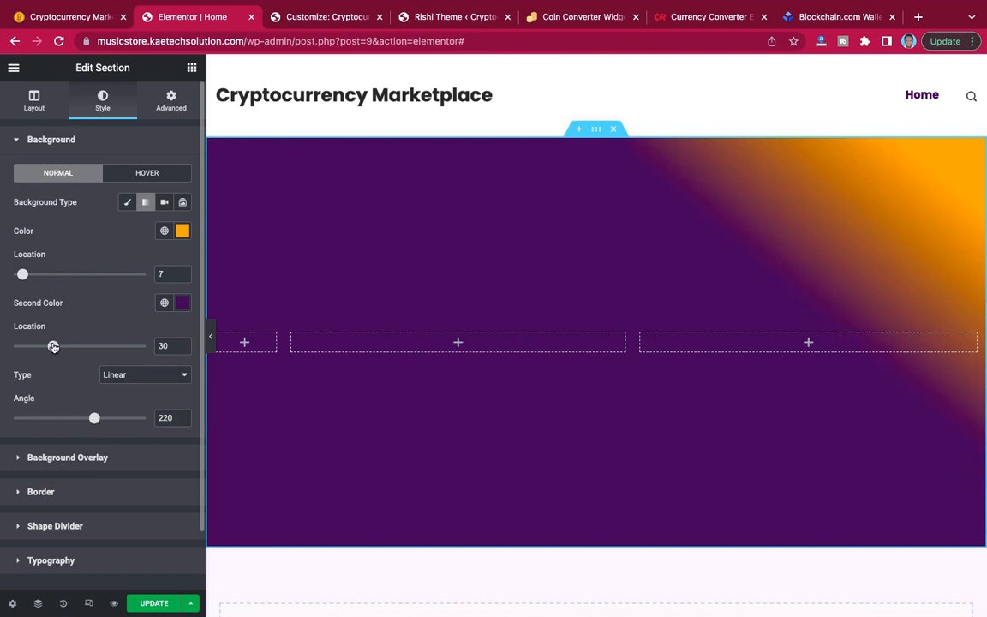
{"action": "left_click_drag", "start_coordinate": [53, 346], "coordinate": [55, 346]}
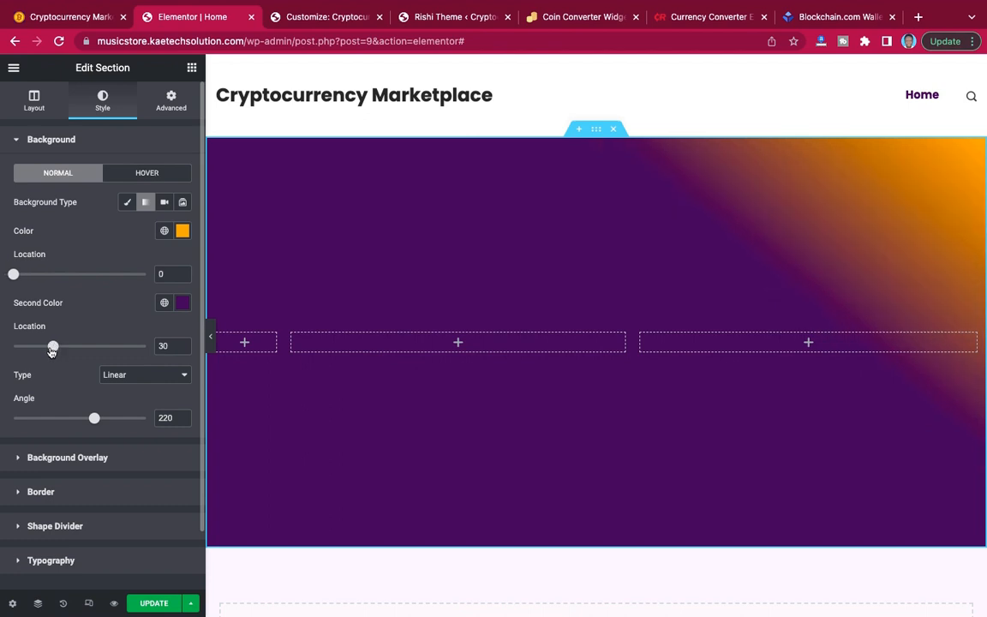
{"action": "left_click_drag", "start_coordinate": [95, 422], "coordinate": [91, 421]}
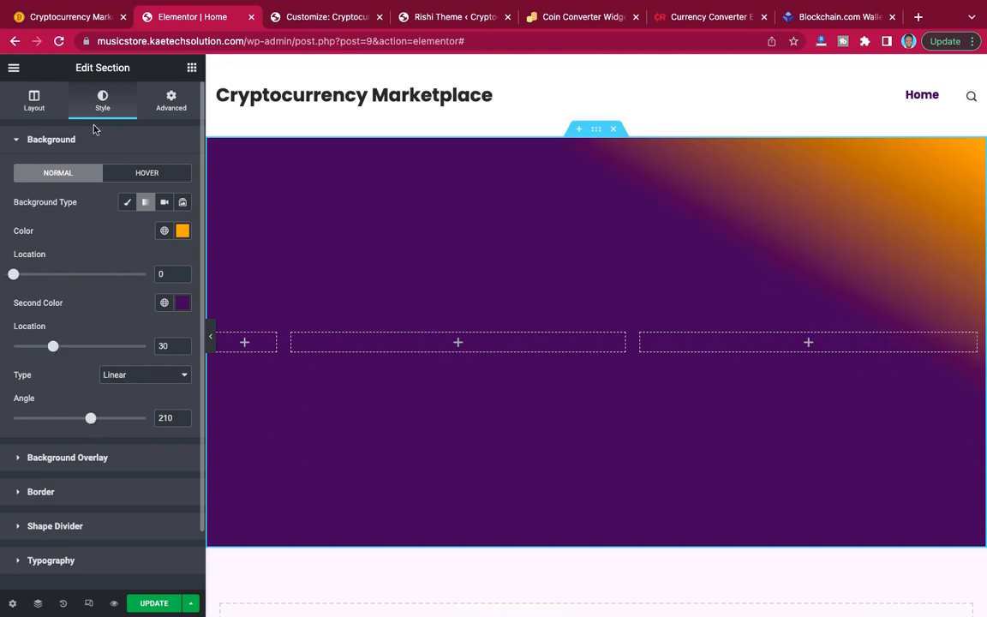
Recheck the demo homepage's hero and shift the section gradient's first color to the deeper orange #FFA000.
{"action": "left_click", "coordinate": [75, 14]}
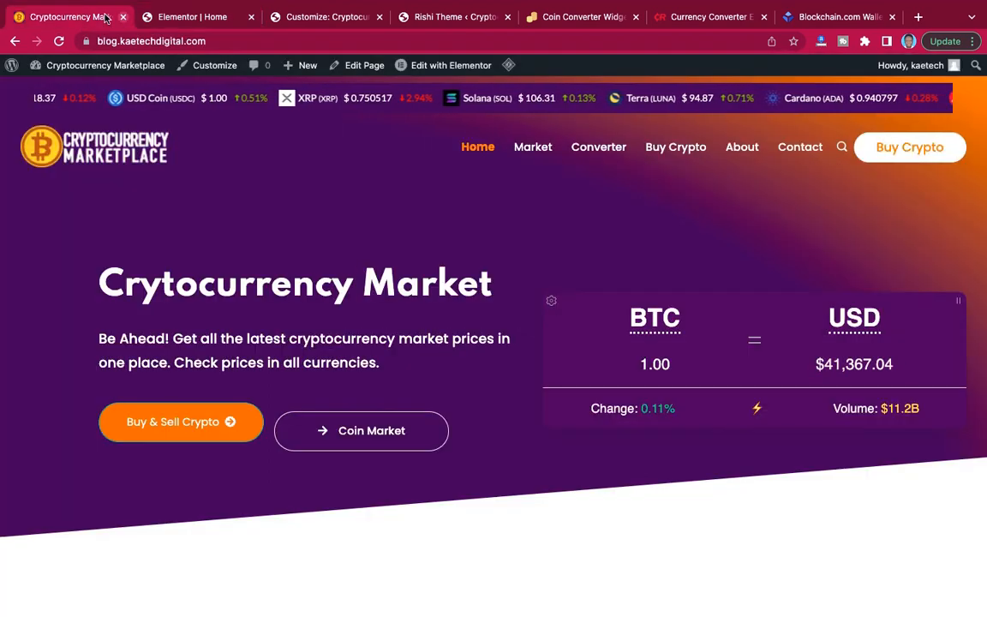
{"action": "left_click", "coordinate": [174, 19]}
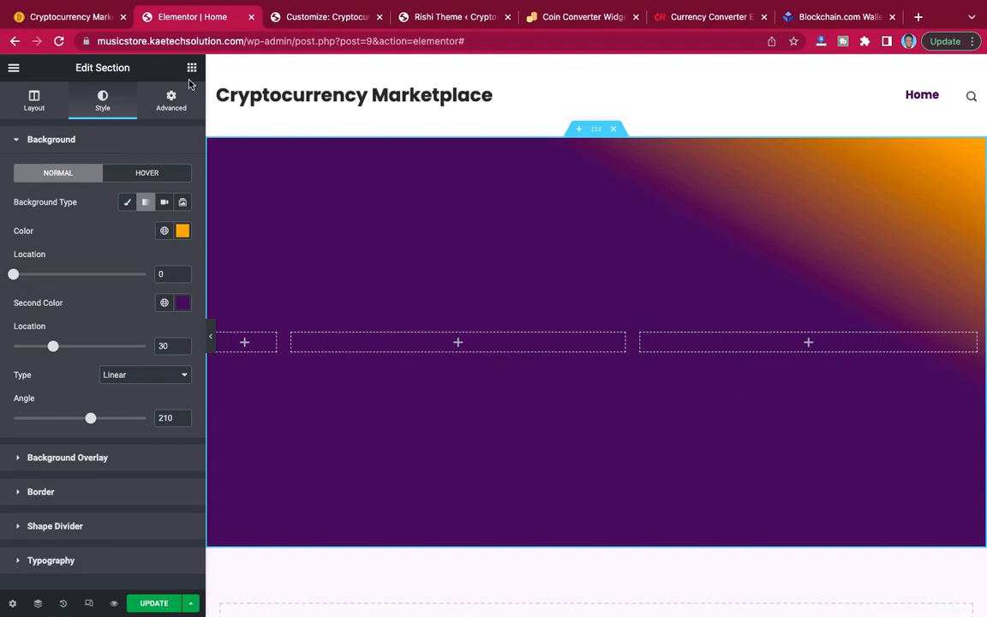
{"action": "left_click", "coordinate": [68, 16]}
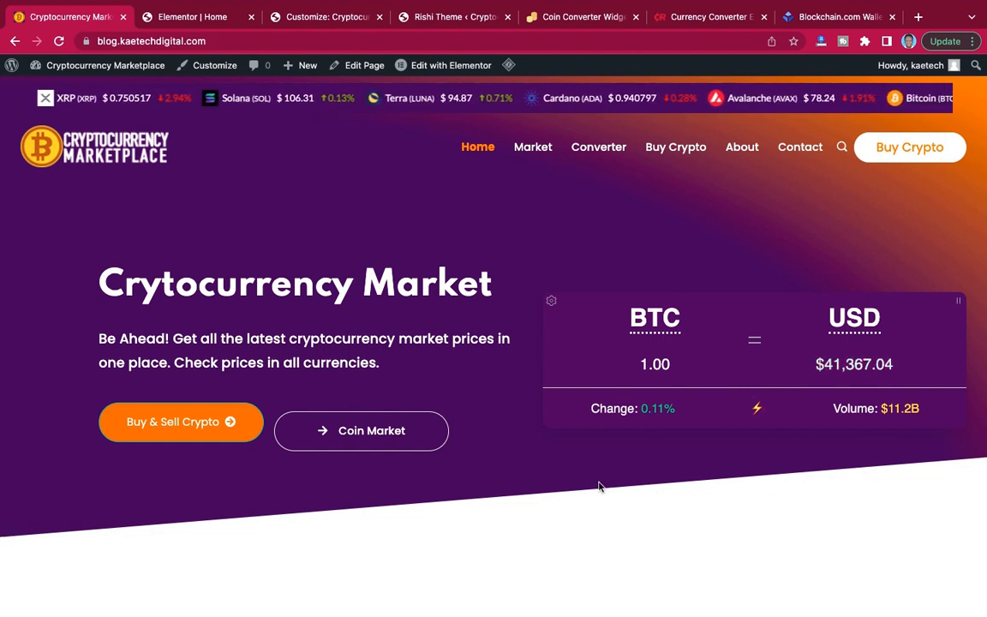
{"action": "left_click", "coordinate": [180, 12]}
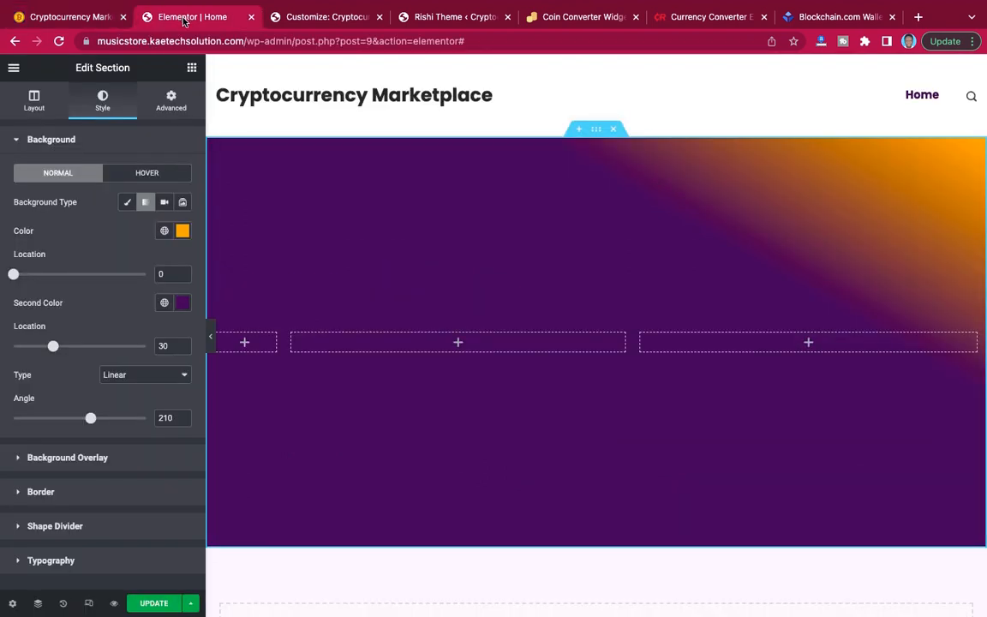
{"action": "left_click", "coordinate": [183, 230]}
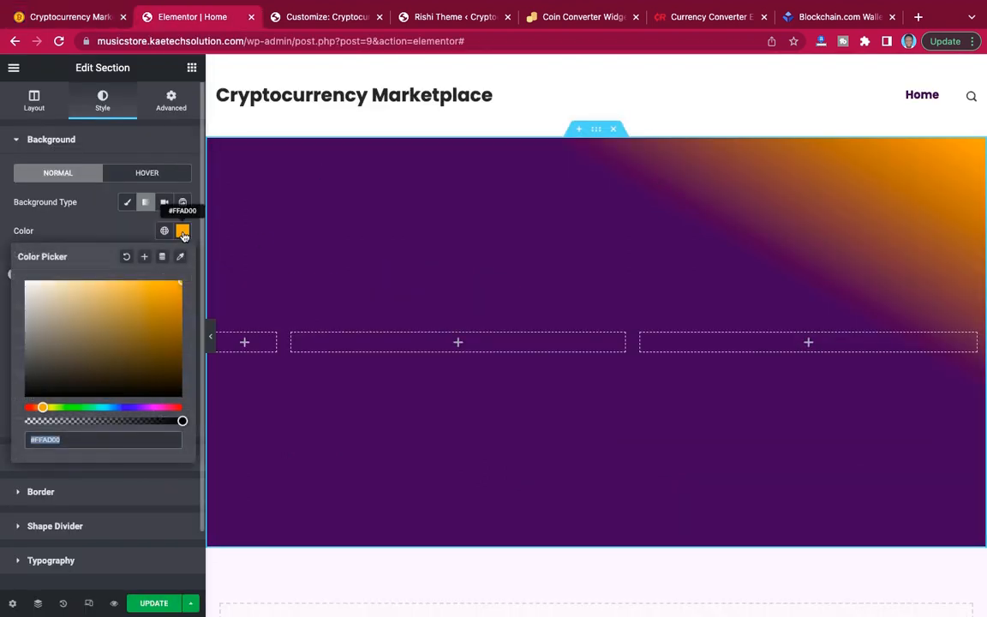
{"action": "left_click", "coordinate": [41, 408]}
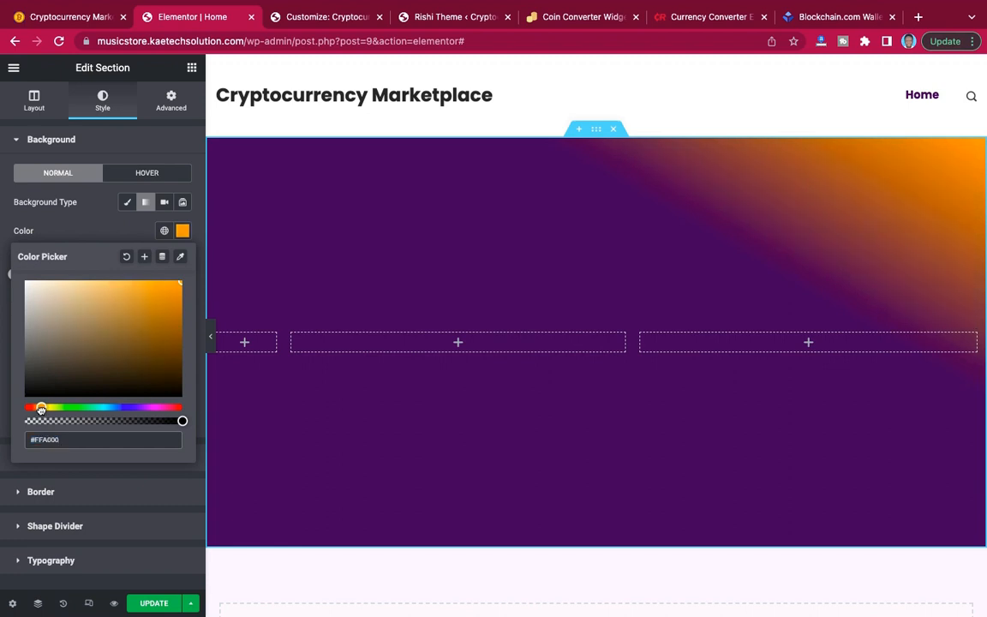
{"action": "left_click", "coordinate": [93, 231]}
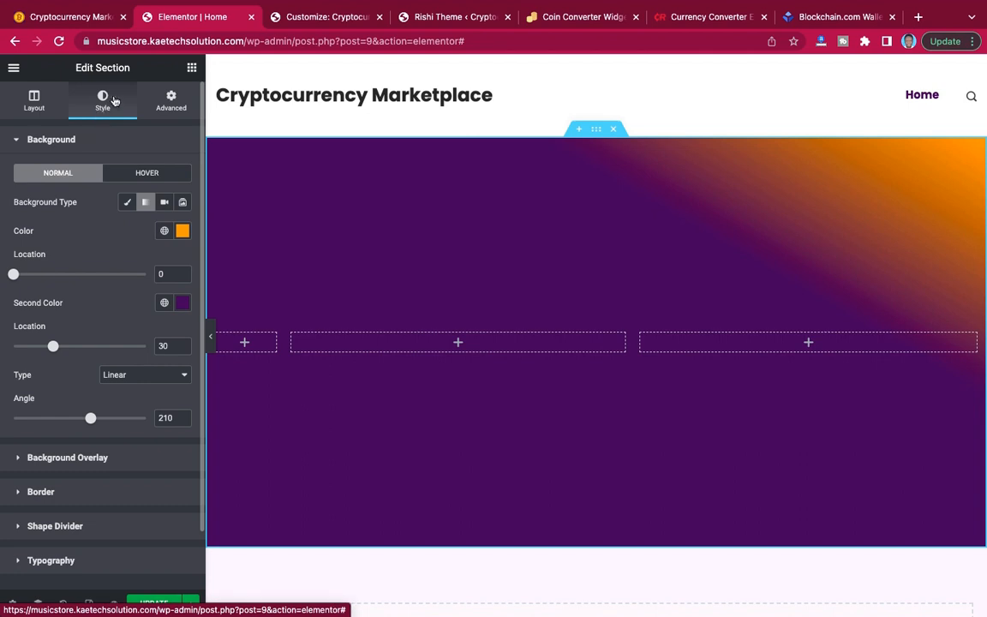
{"action": "scroll", "coordinate": [126, 198], "scroll_direction": "down", "scroll_amount": 1}
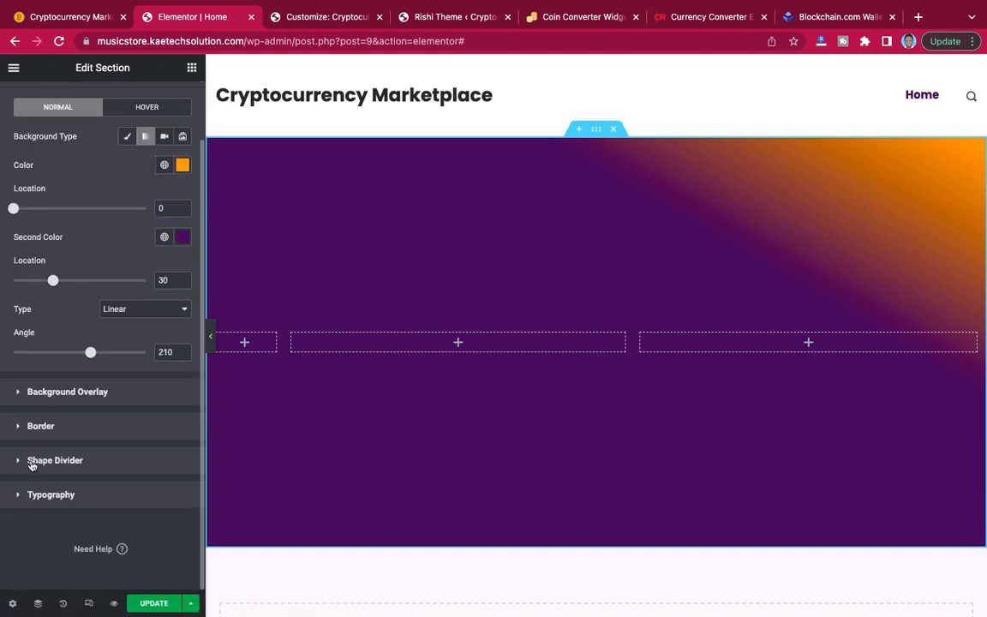
Add a Tilt shape divider to the bottom edge of the hero section.
{"action": "left_click", "coordinate": [84, 464]}
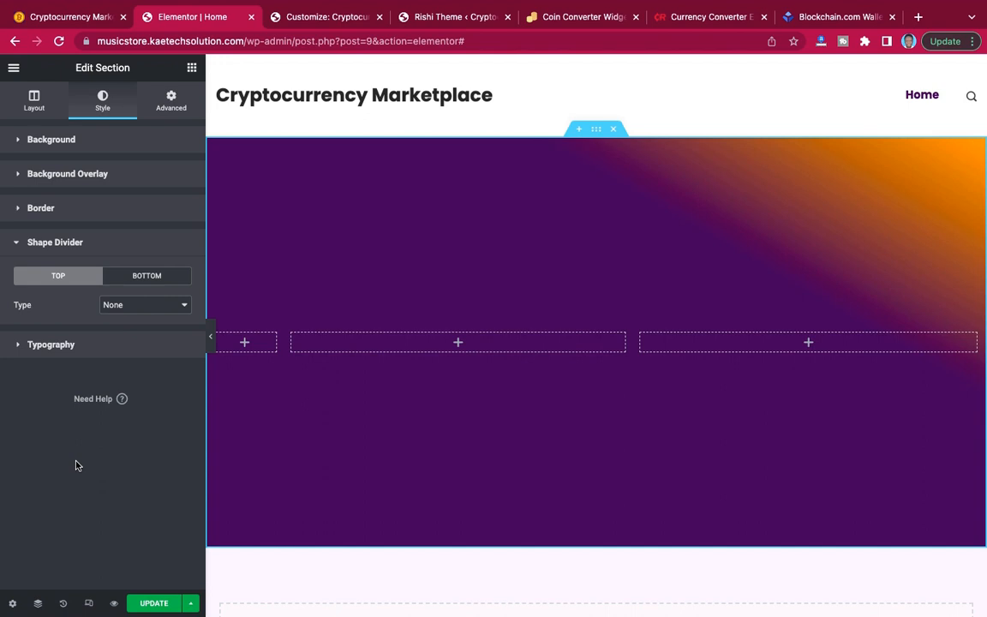
{"action": "triple_click", "coordinate": [76, 465]}
{"action": "left_click", "coordinate": [133, 279]}
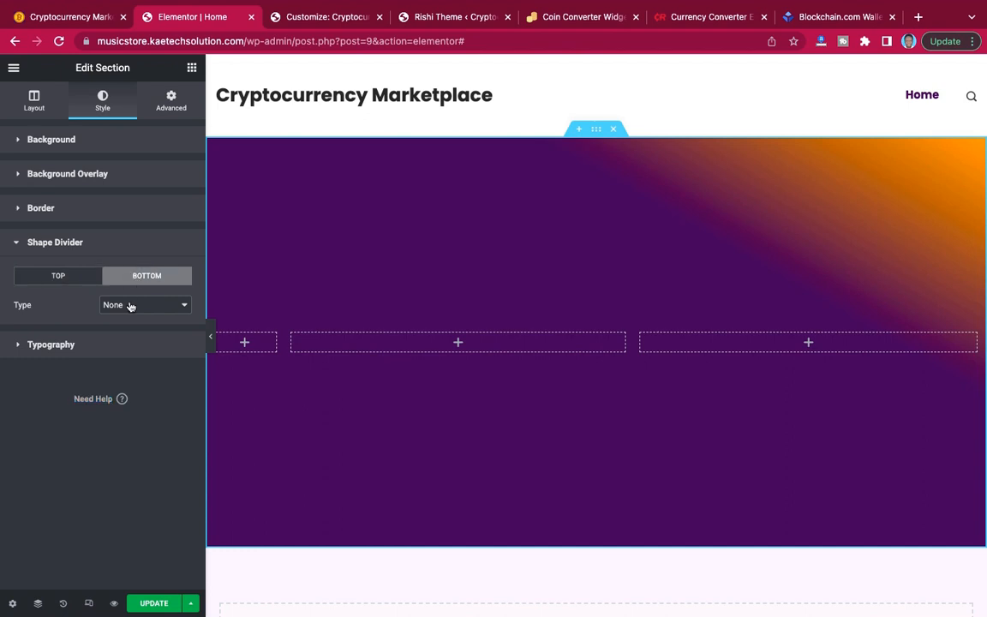
{"action": "left_click", "coordinate": [130, 305]}
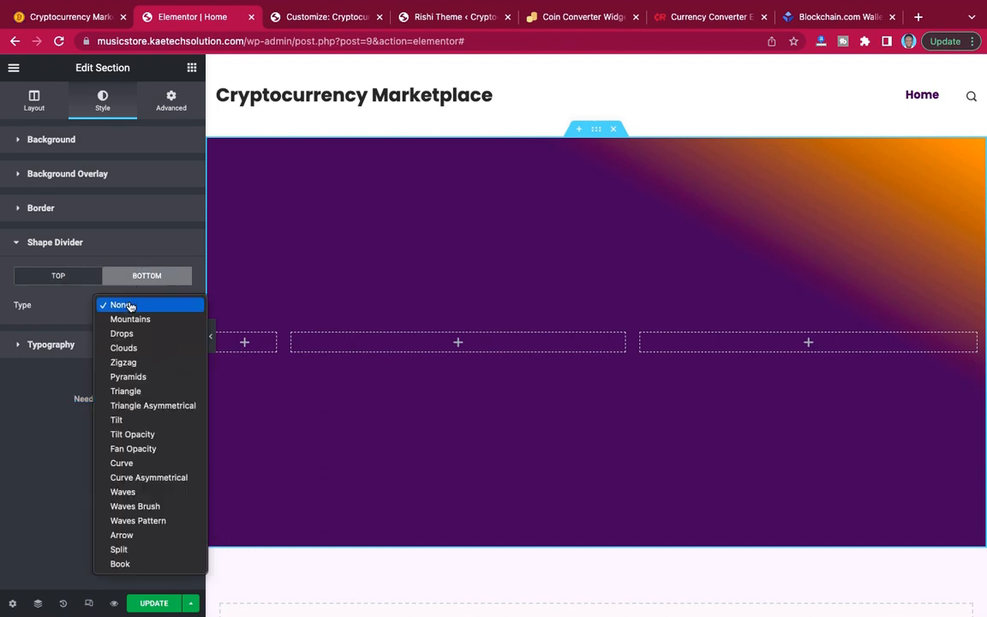
{"action": "left_click", "coordinate": [129, 420]}
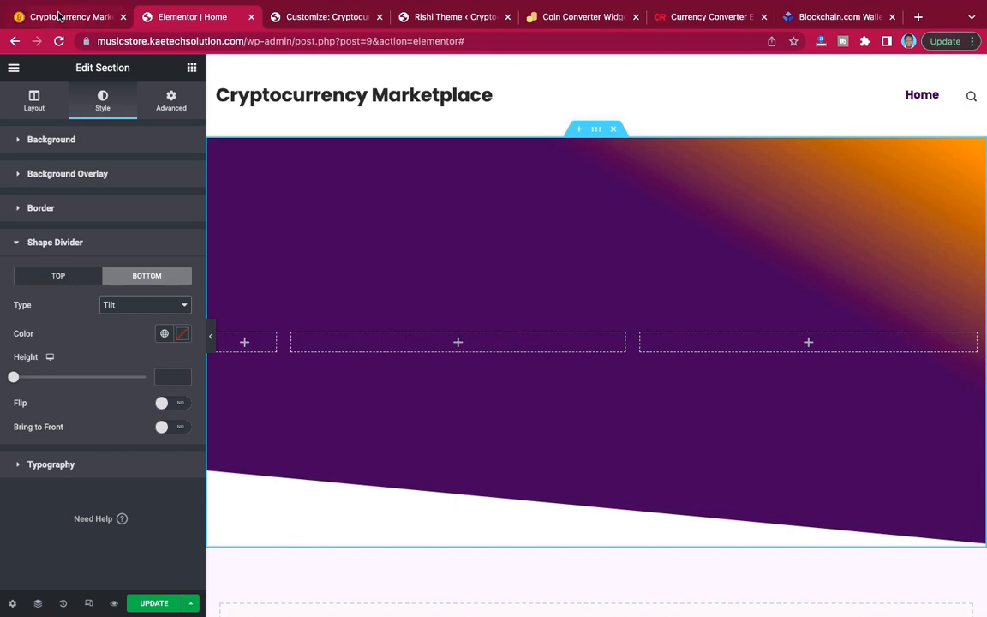
Compare the bottom shape divider with the demo homepage's hero and flip it to match the slope direction.
{"action": "left_click", "coordinate": [55, 15]}
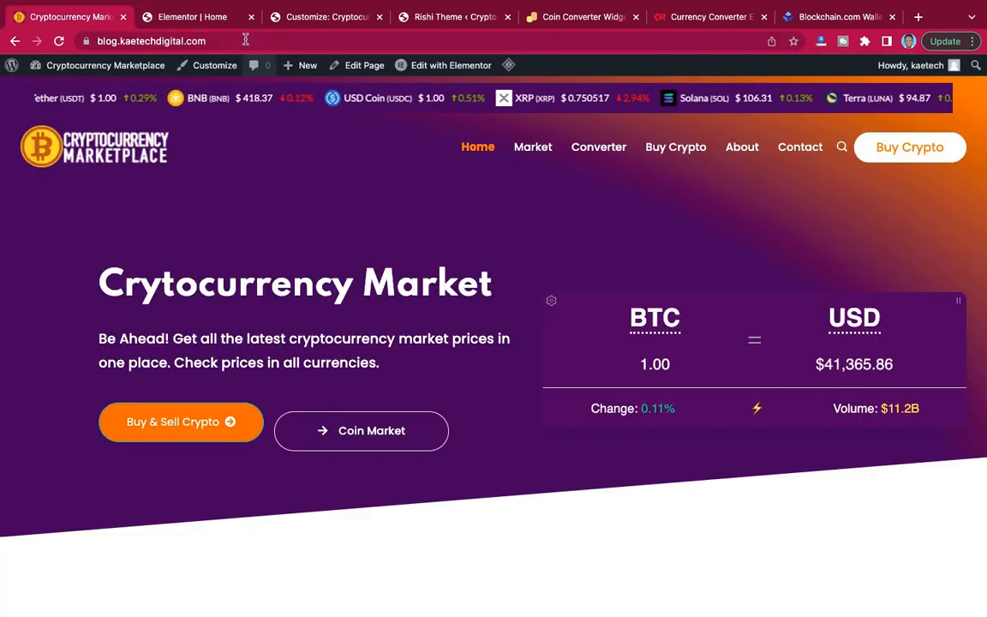
{"action": "left_click", "coordinate": [193, 17]}
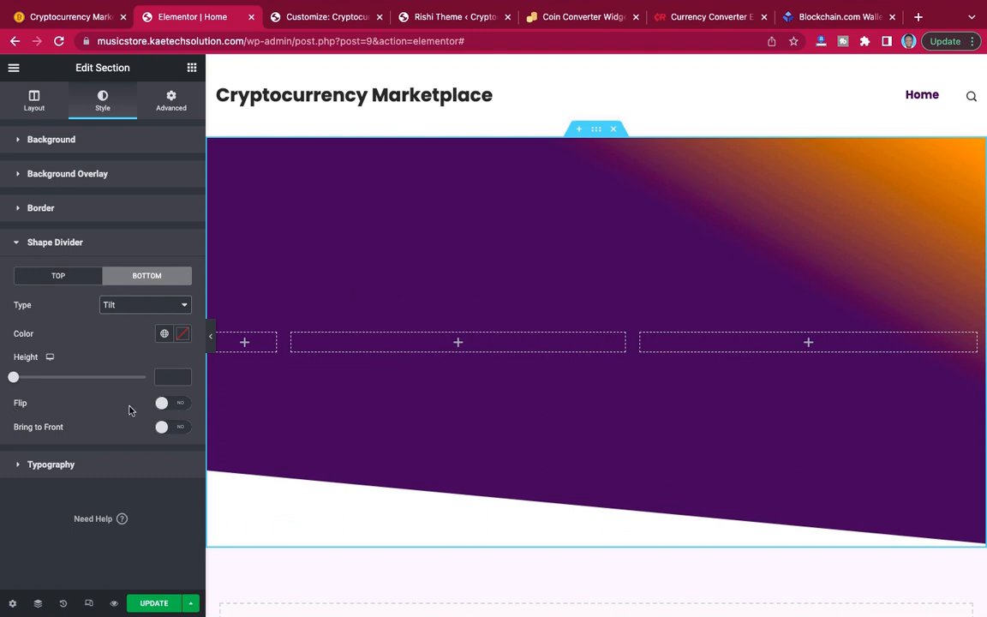
{"action": "left_click", "coordinate": [174, 405]}
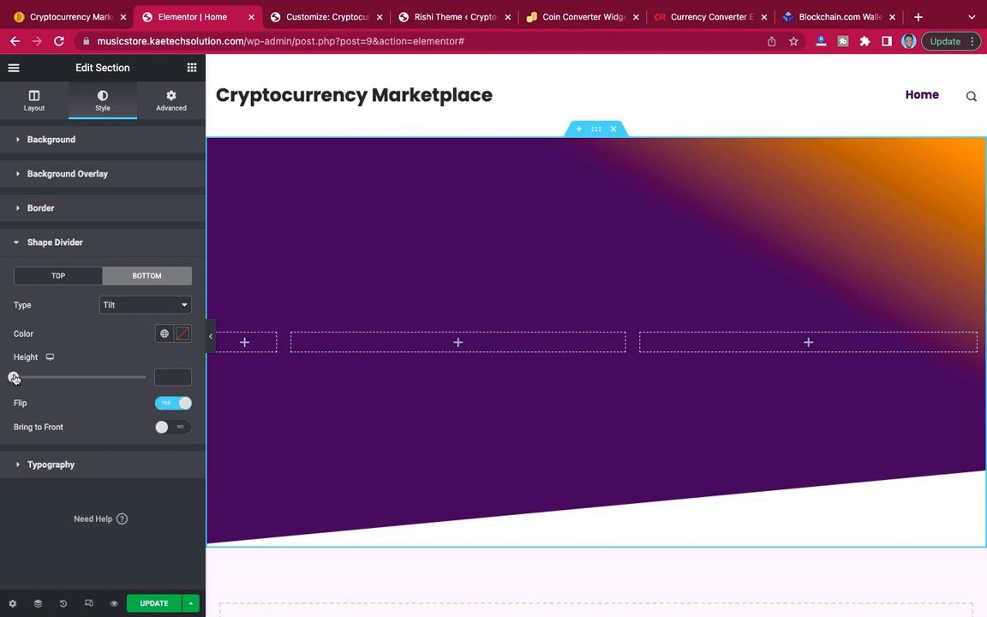
Set the bottom shape divider's height to 132, checking its slope against the demo homepage's hero.
{"action": "left_click_drag", "start_coordinate": [13, 378], "coordinate": [8, 378]}
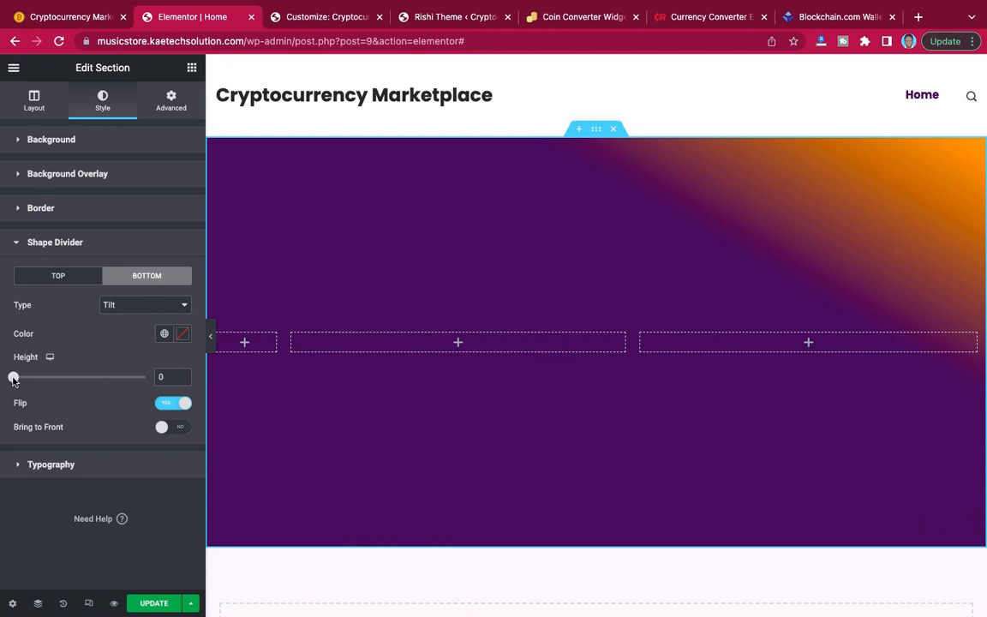
{"action": "left_click_drag", "start_coordinate": [14, 378], "coordinate": [55, 382]}
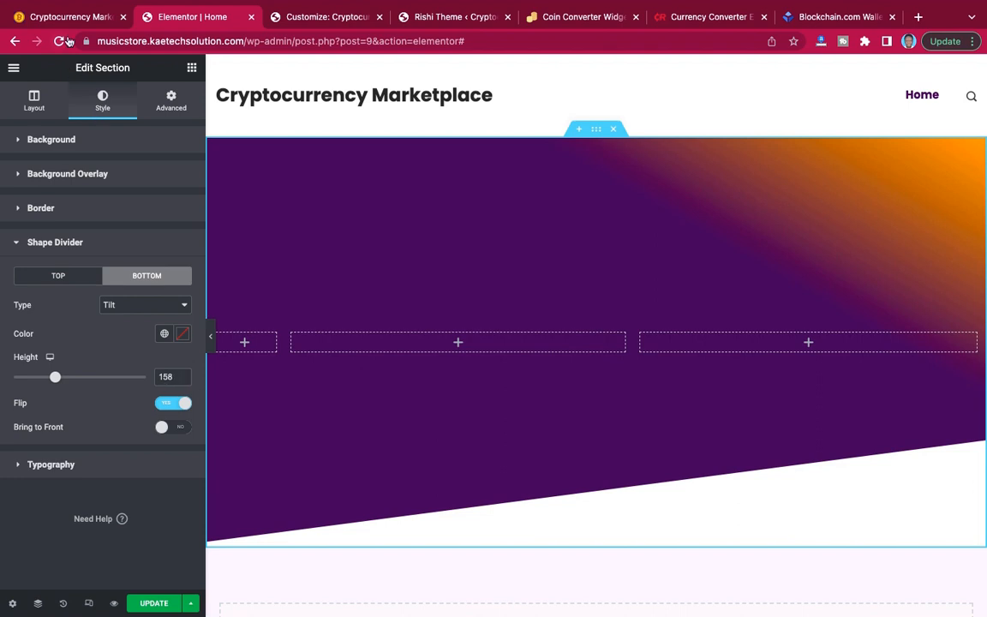
{"action": "left_click", "coordinate": [68, 17]}
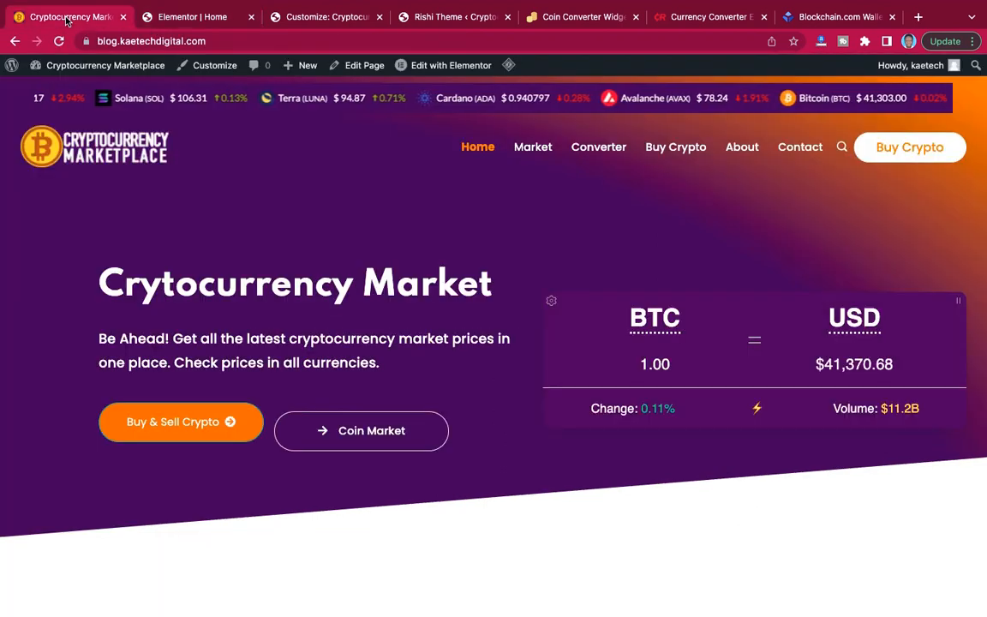
{"action": "left_click", "coordinate": [168, 16]}
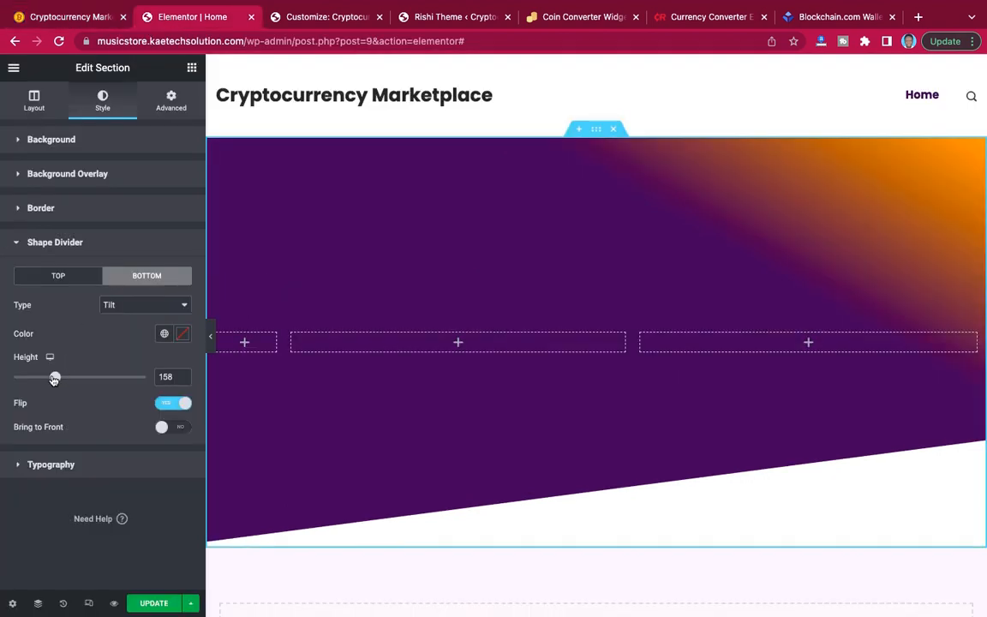
{"action": "left_click_drag", "start_coordinate": [54, 378], "coordinate": [48, 379]}
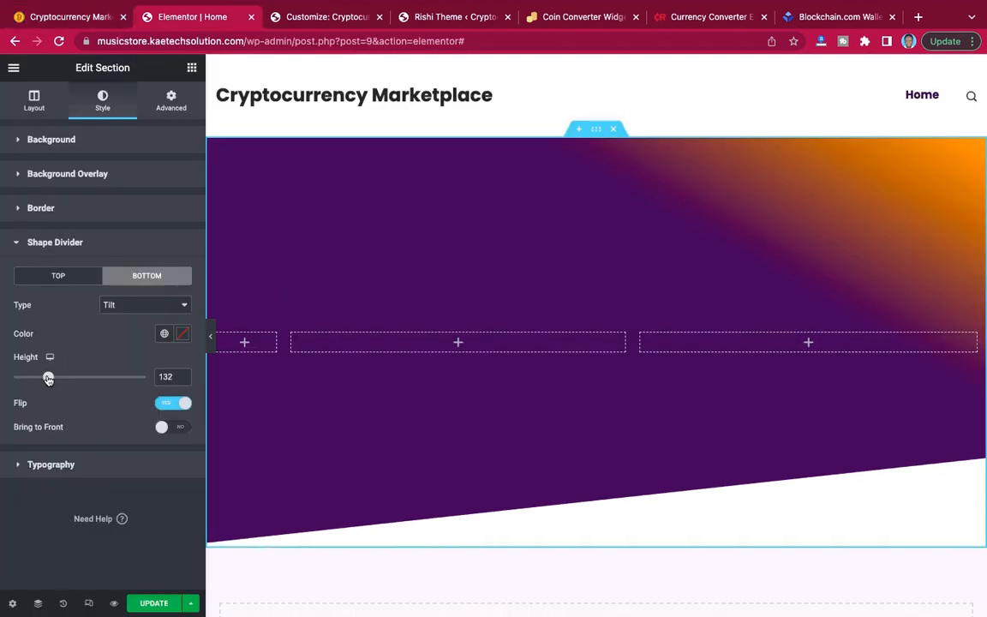
{"action": "left_click", "coordinate": [72, 16]}
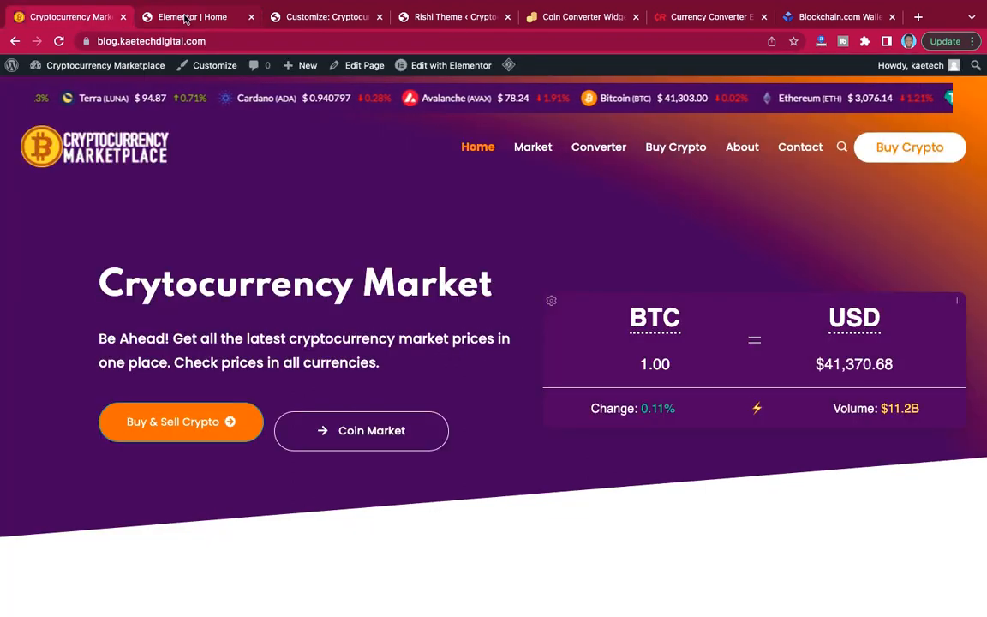
{"action": "left_click", "coordinate": [186, 19]}
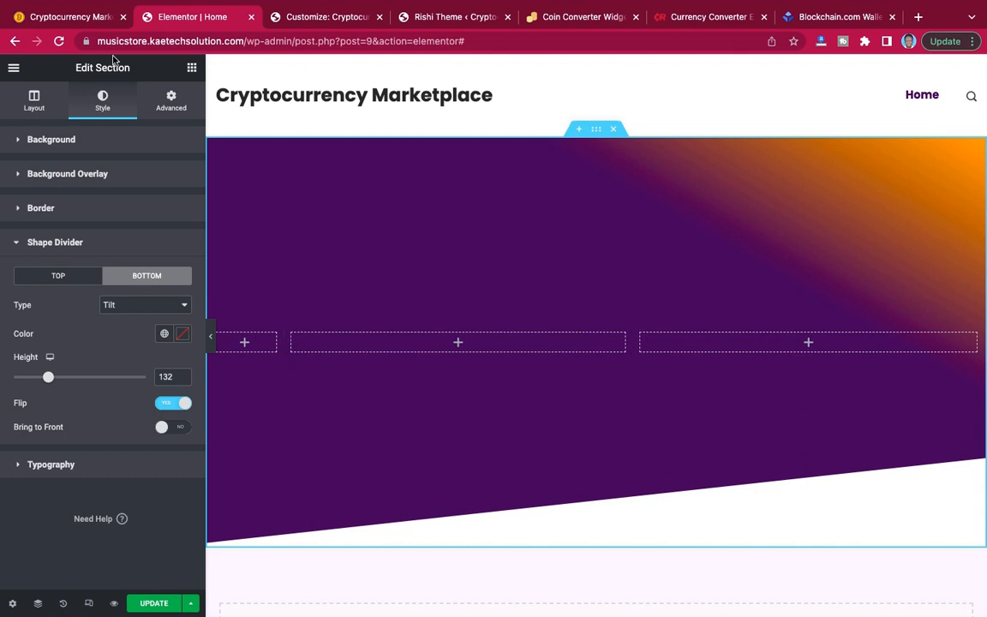
Copy the demo hero's heading text and add a heading titled "Crytocurrency Market" in the hero section's middle column.
{"action": "left_click", "coordinate": [72, 16]}
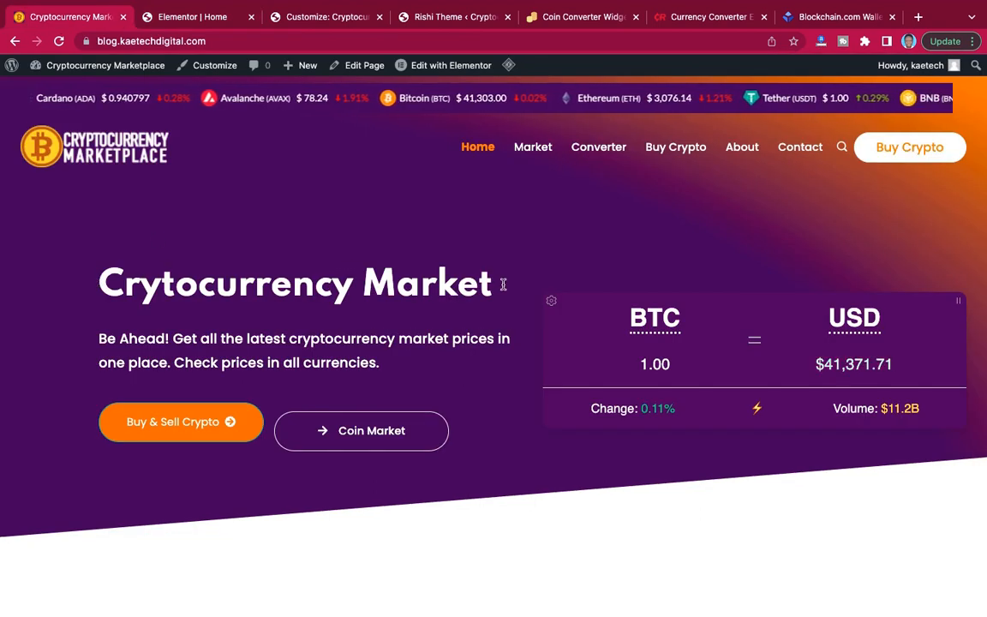
{"action": "left_click_drag", "start_coordinate": [490, 282], "coordinate": [106, 278]}
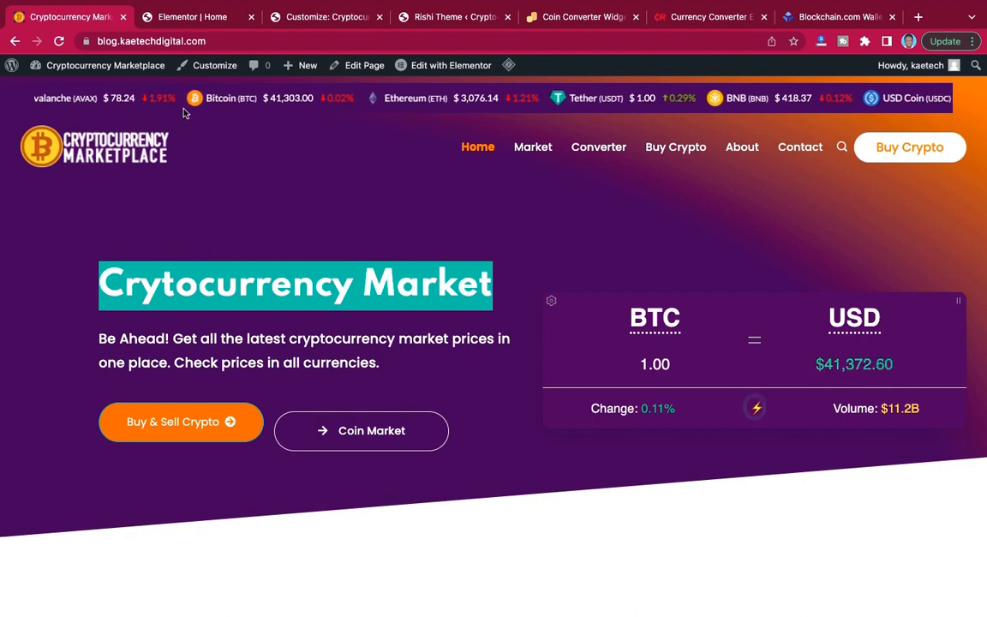
{"action": "left_click", "coordinate": [186, 19]}
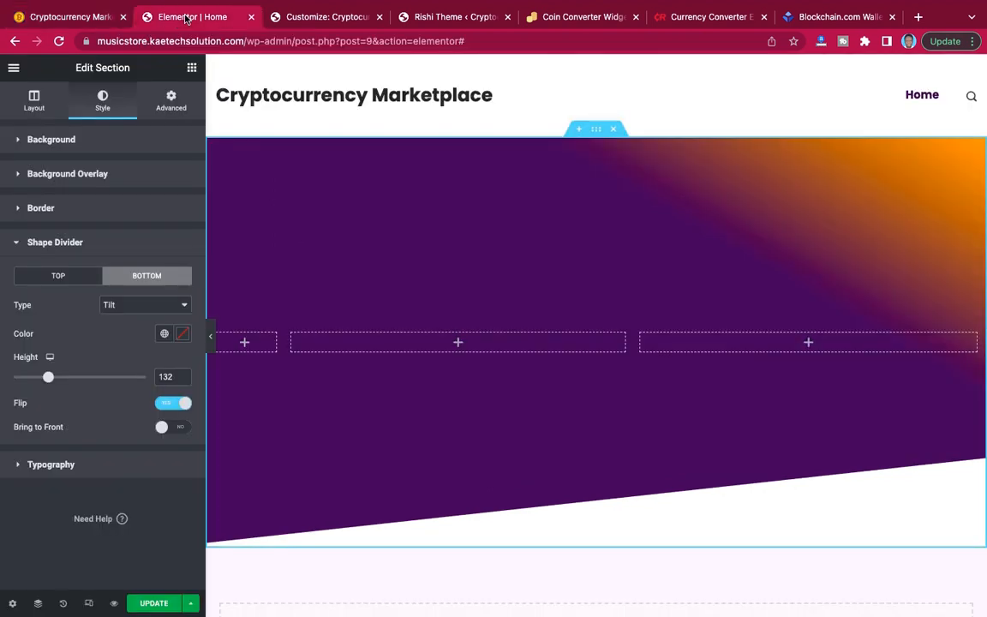
{"action": "left_click", "coordinate": [191, 71]}
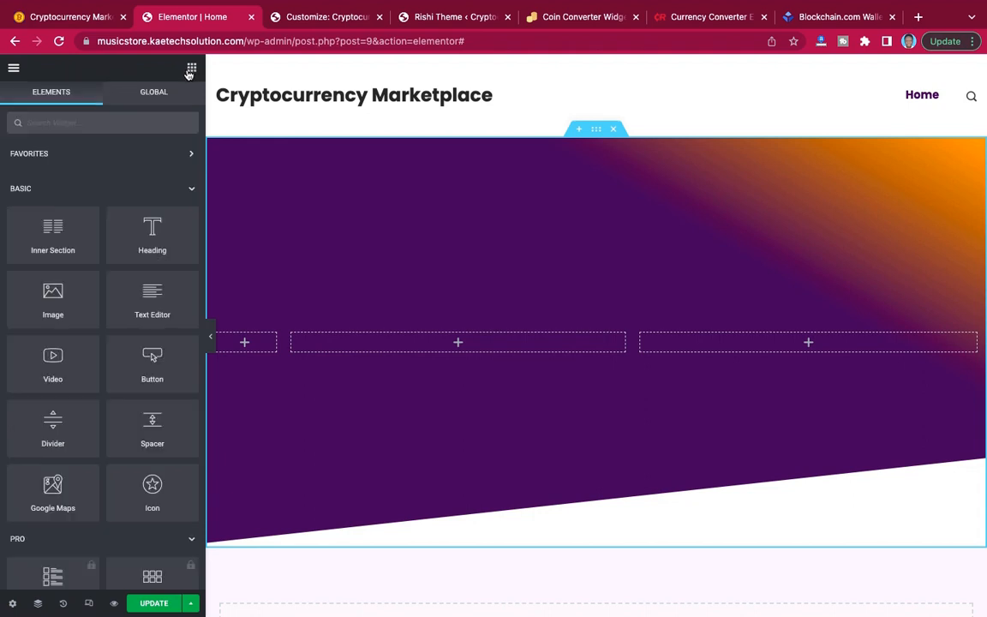
{"action": "left_click_drag", "start_coordinate": [150, 228], "coordinate": [417, 331]}
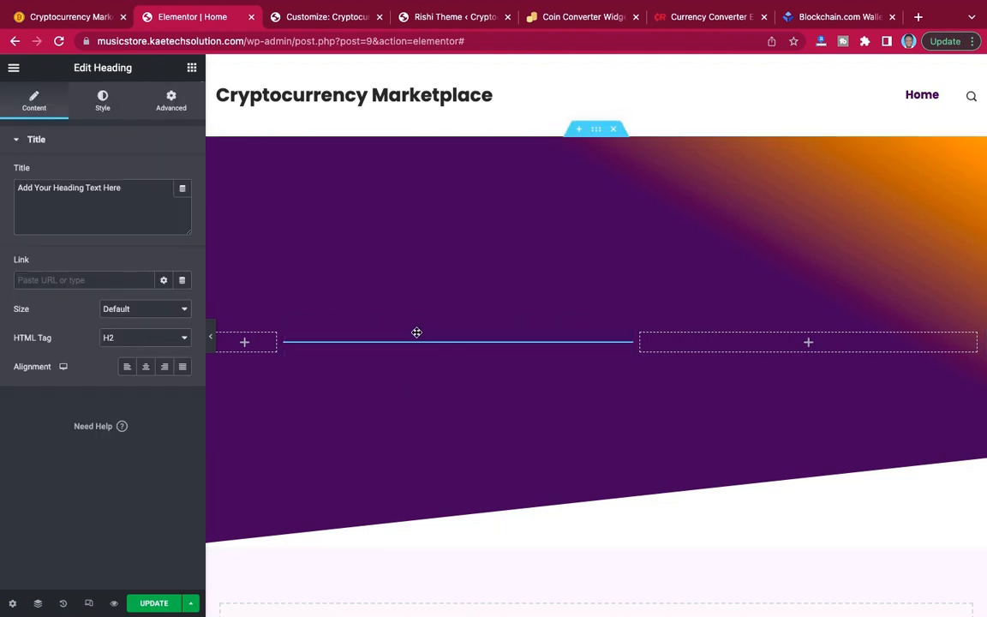
{"action": "left_click", "coordinate": [137, 191]}
{"action": "triple_click", "coordinate": [137, 191]}
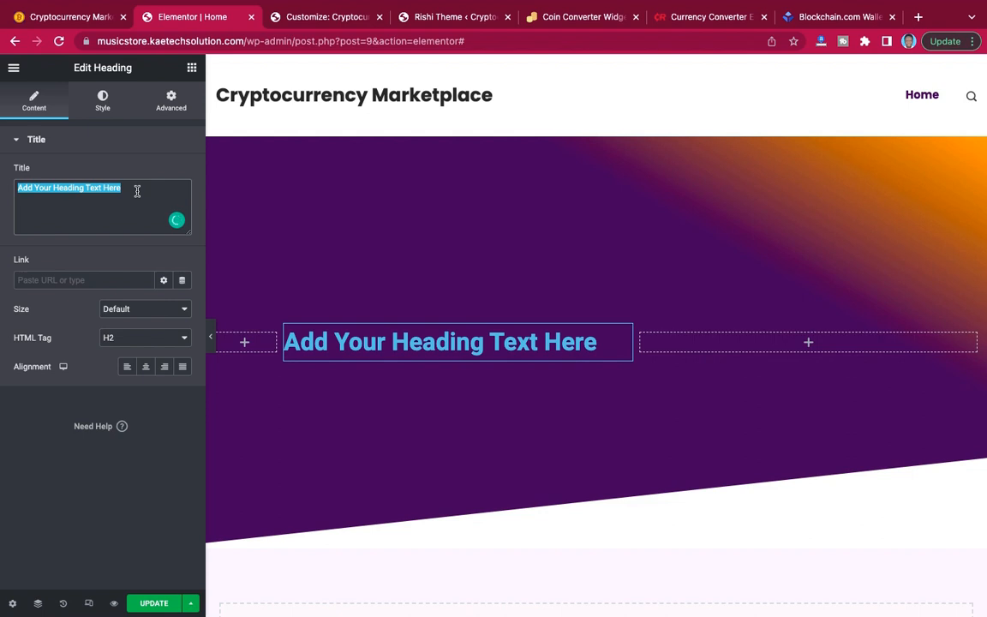
{"action": "type", "text": "Crytocurrency Market"}
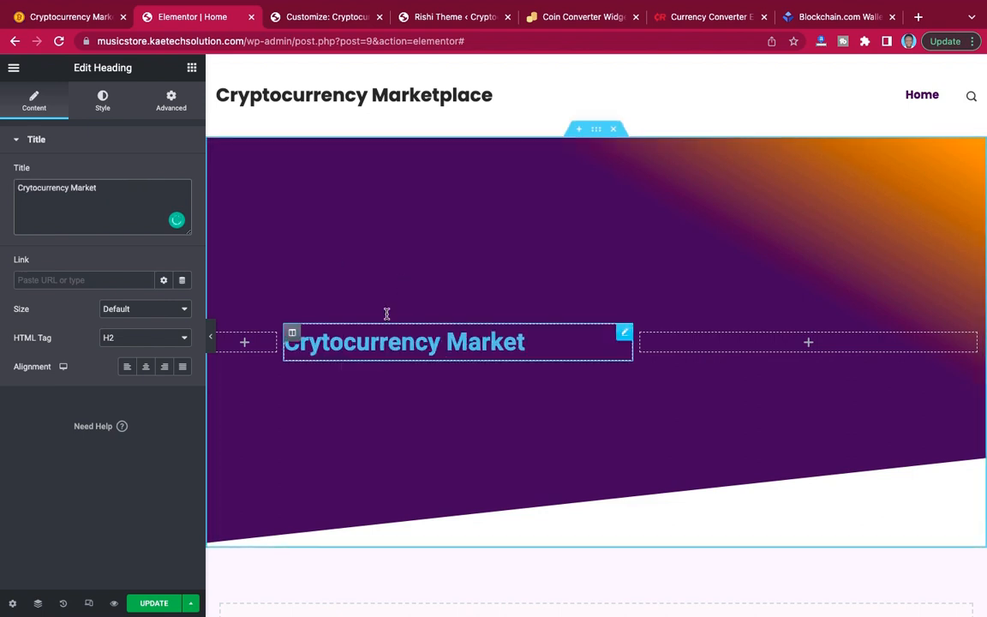
Set the hero heading's text color to white (#FFFFFF).
{"action": "left_click", "coordinate": [103, 101]}
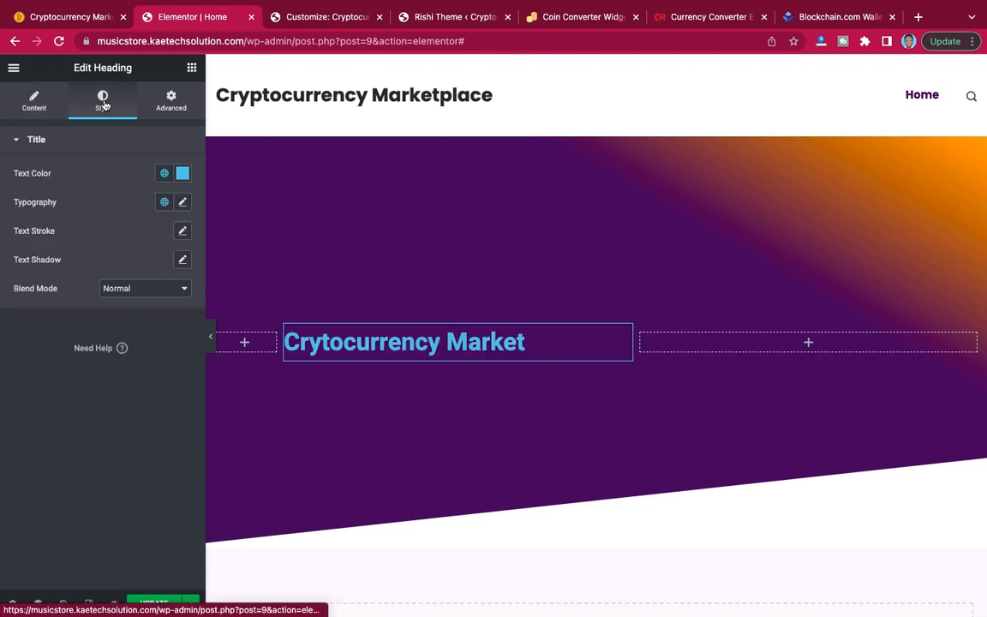
{"action": "left_click", "coordinate": [182, 173]}
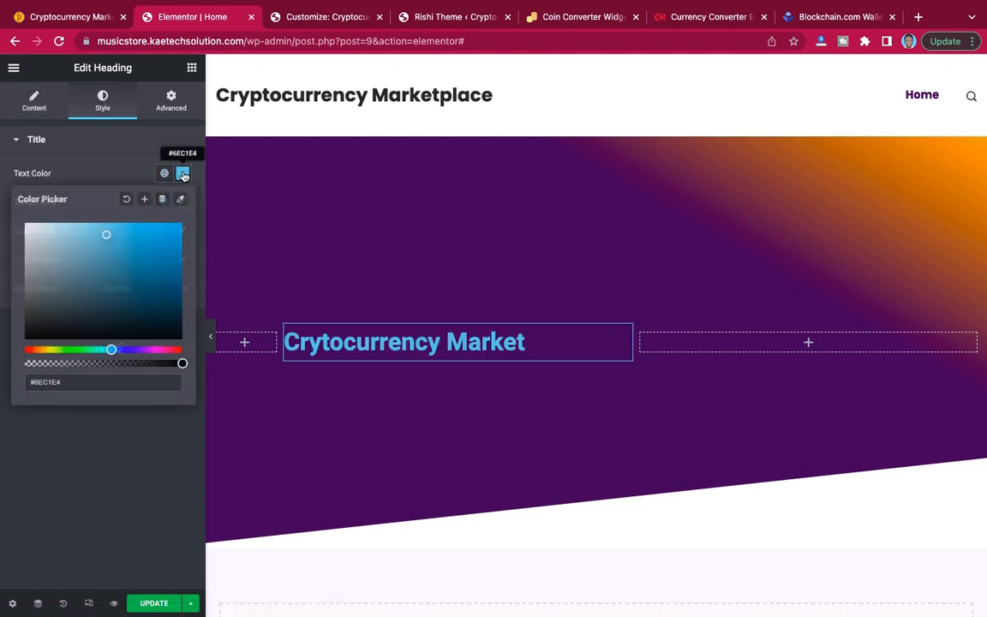
{"action": "left_click_drag", "start_coordinate": [103, 237], "coordinate": [5, 200]}
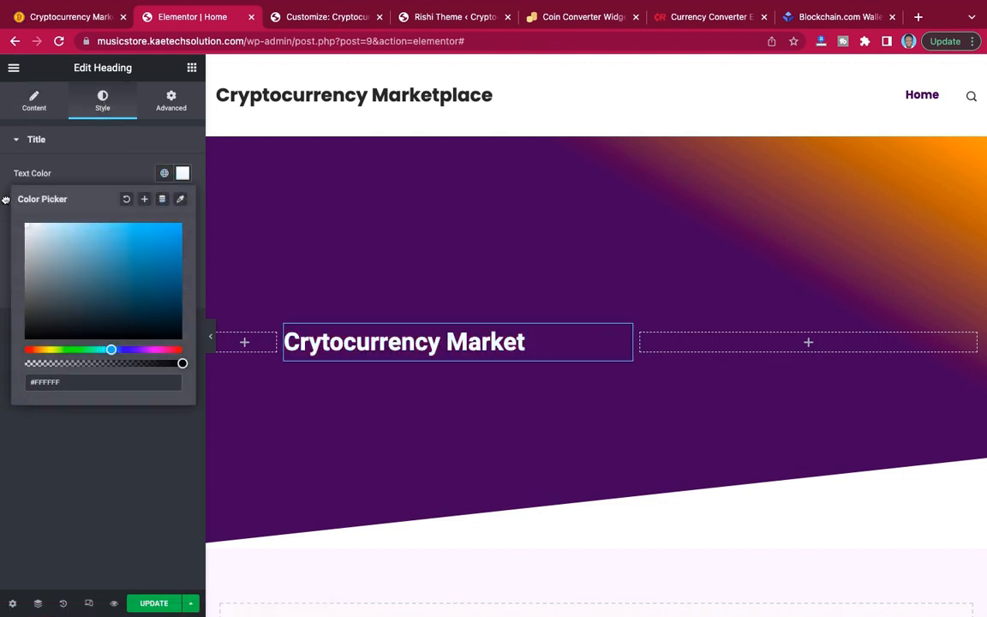
{"action": "left_click", "coordinate": [84, 166]}
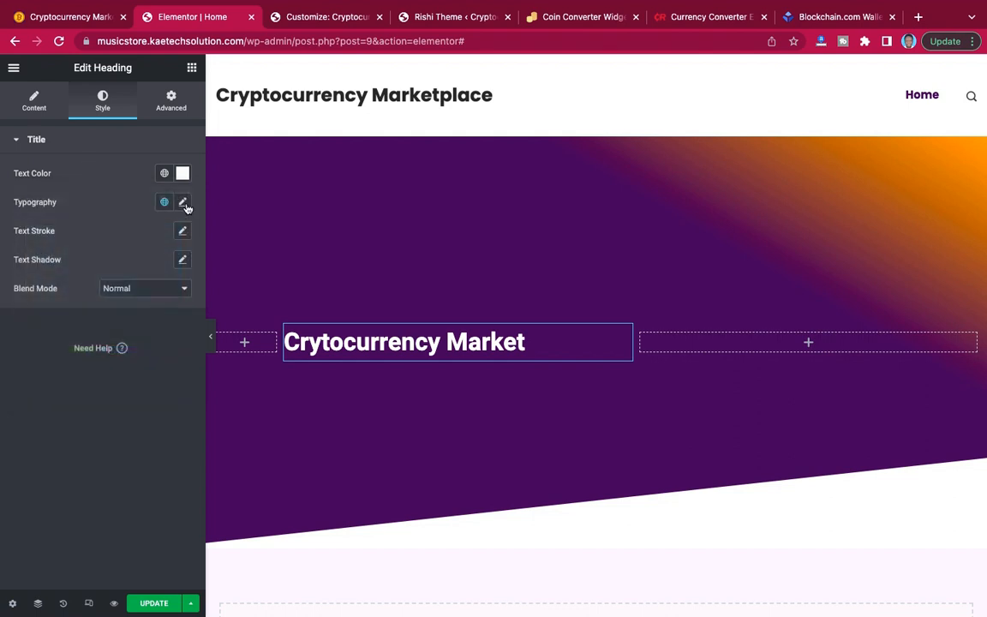
Set the hero heading's typography to the Spartan font family at a size of 48 px.
{"action": "left_click", "coordinate": [183, 202]}
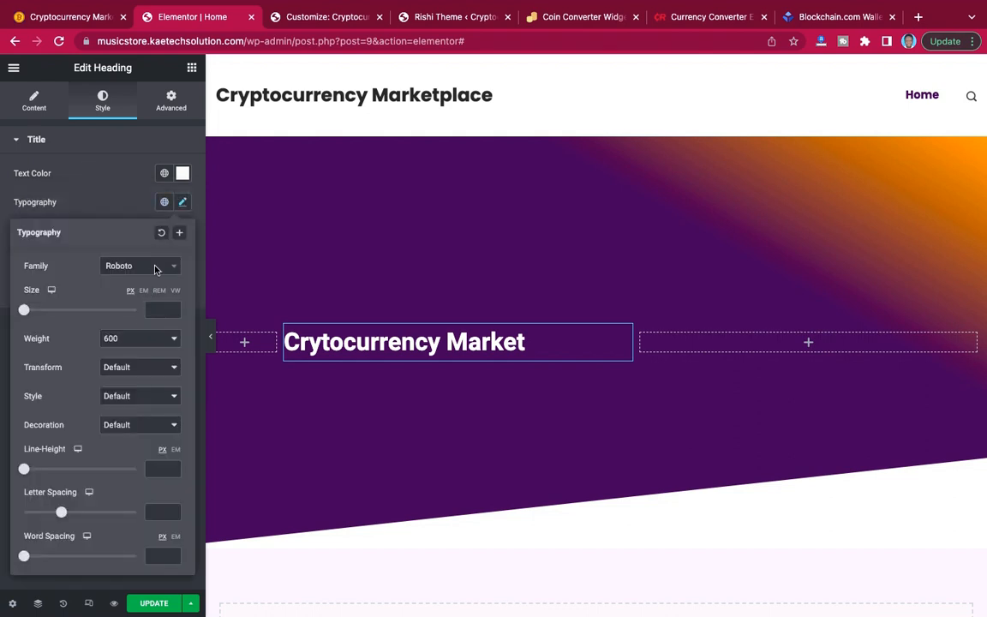
{"action": "left_click", "coordinate": [156, 267]}
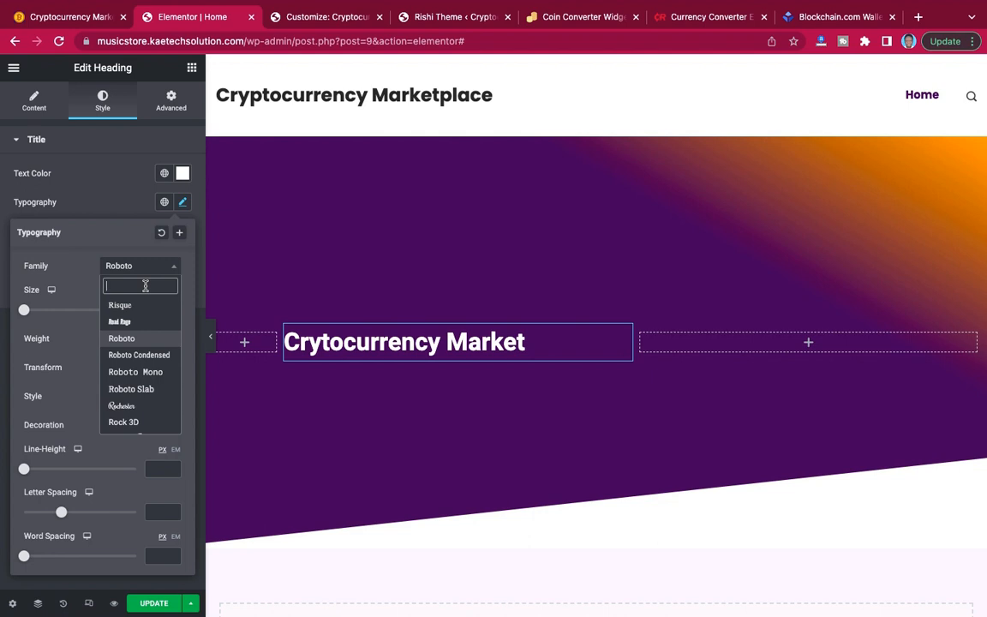
{"action": "type", "text": "SPARTAN"}
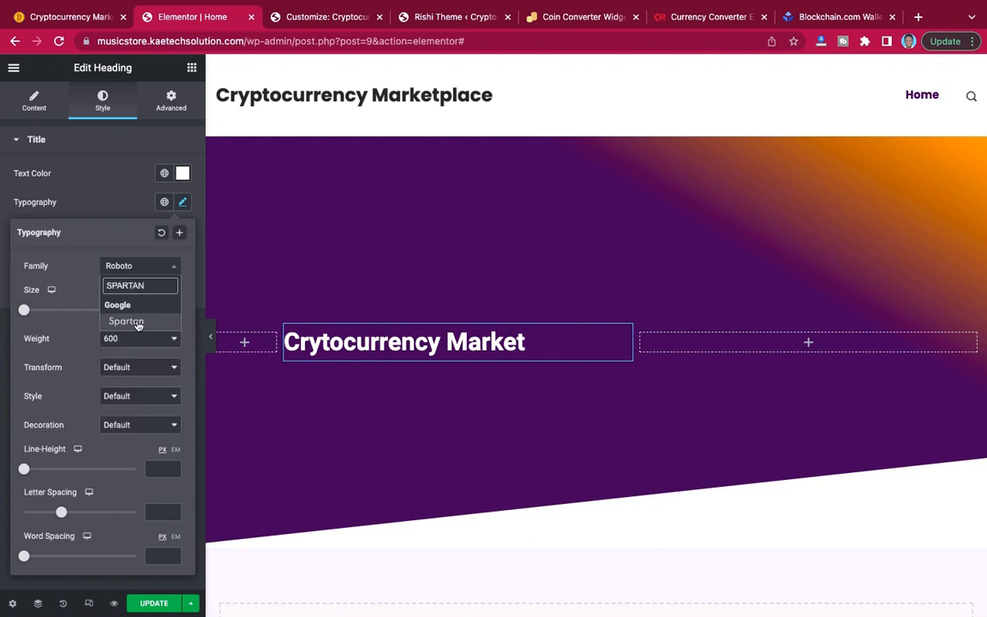
{"action": "left_click", "coordinate": [134, 323]}
{"action": "left_click", "coordinate": [159, 310]}
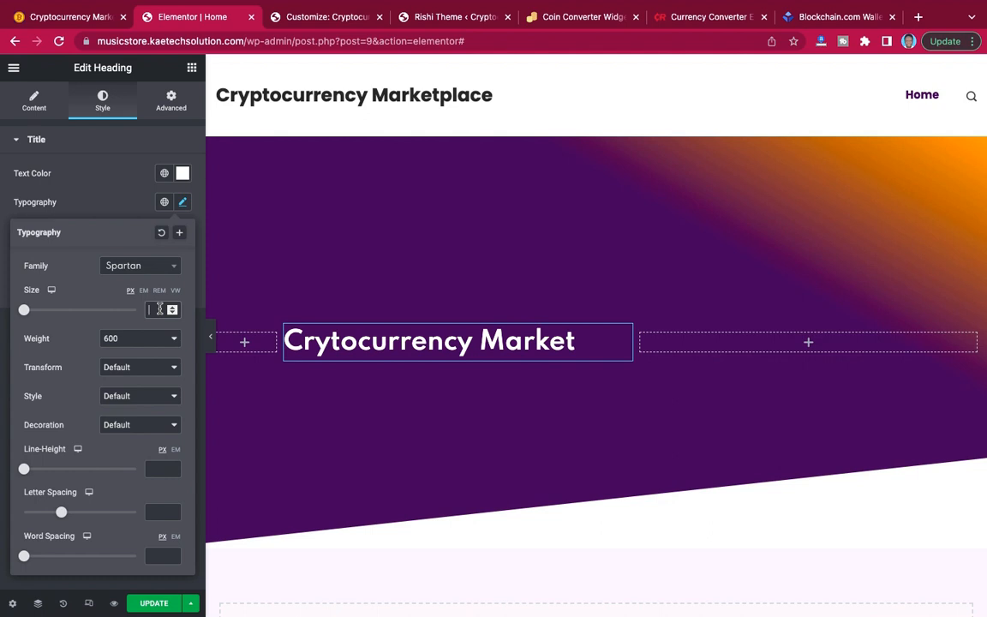
{"action": "type", "text": "48"}
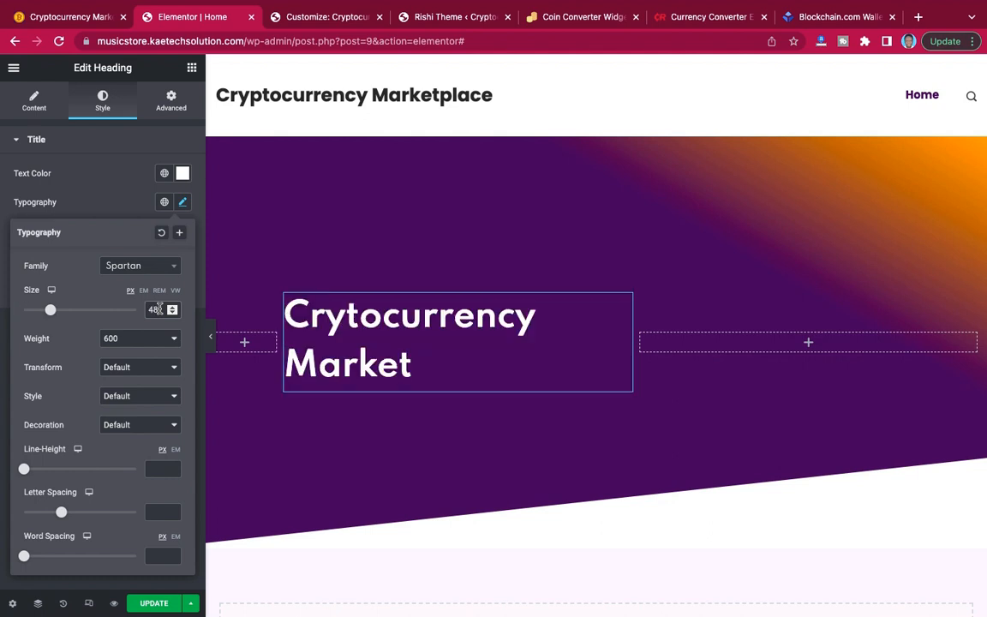
Preview the heading at full page width, review its typography settings and compare it with the demo homepage's hero.
{"action": "left_click", "coordinate": [211, 342]}
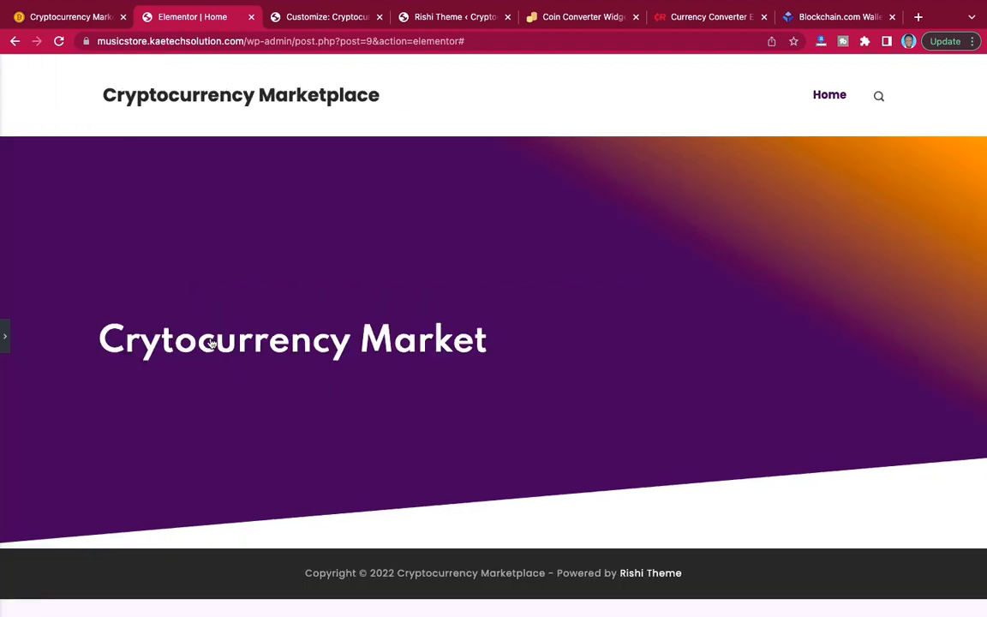
{"action": "left_click", "coordinate": [5, 336]}
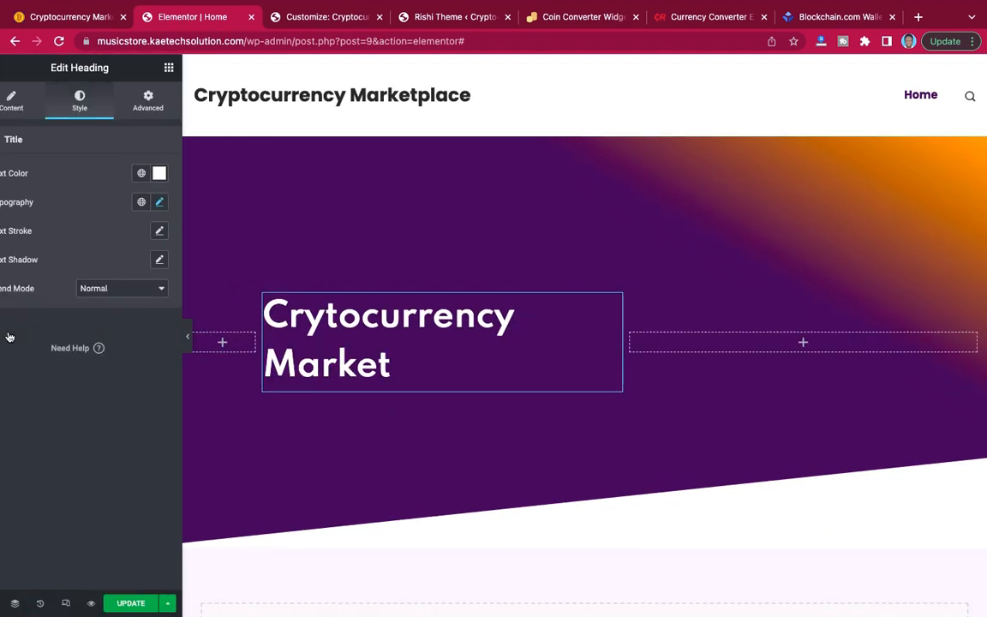
{"action": "left_click", "coordinate": [182, 203]}
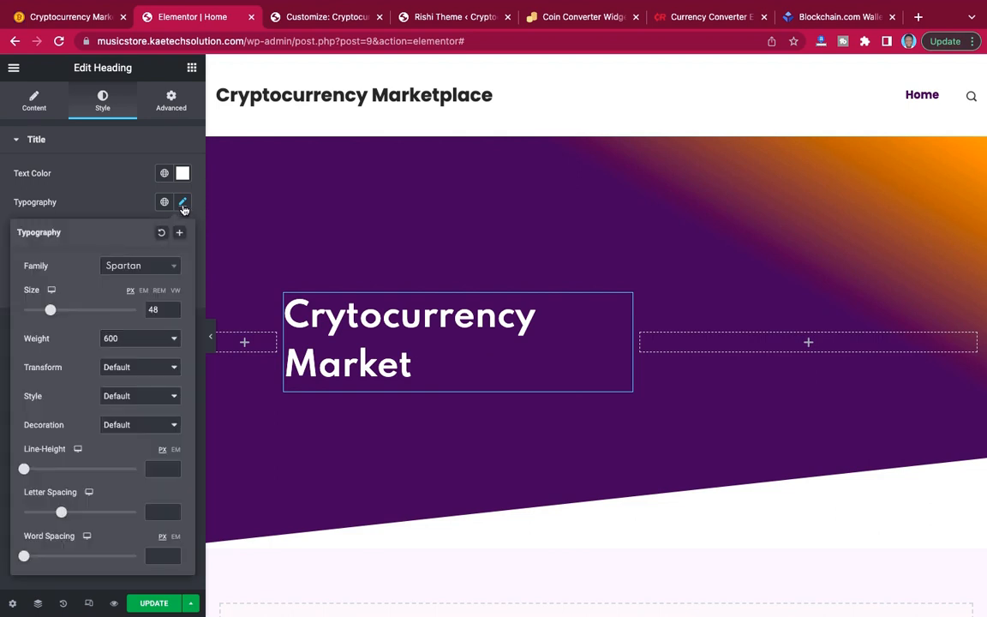
{"action": "left_click", "coordinate": [183, 203]}
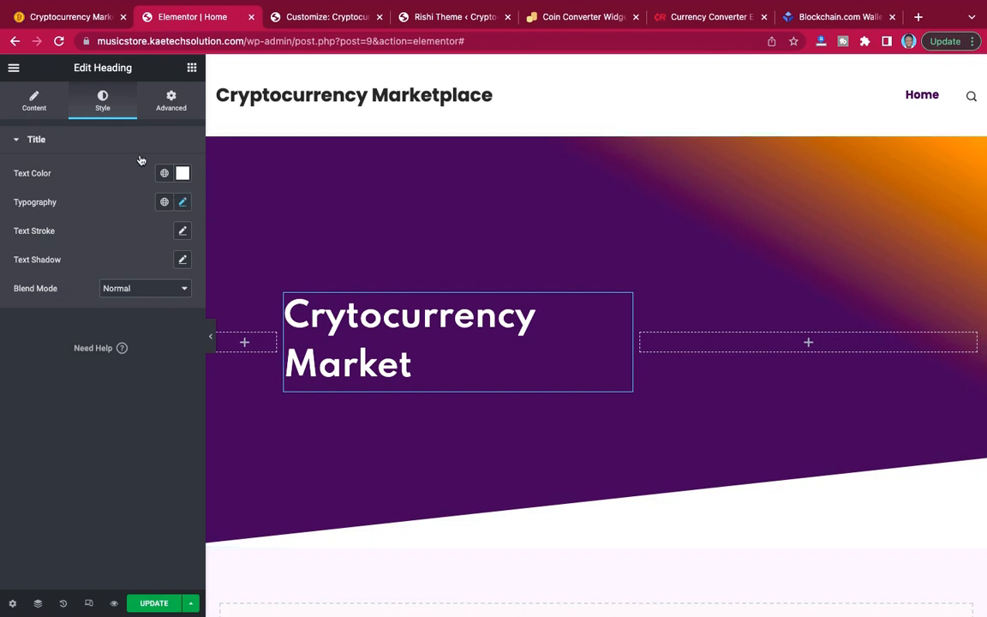
{"action": "left_click", "coordinate": [81, 16]}
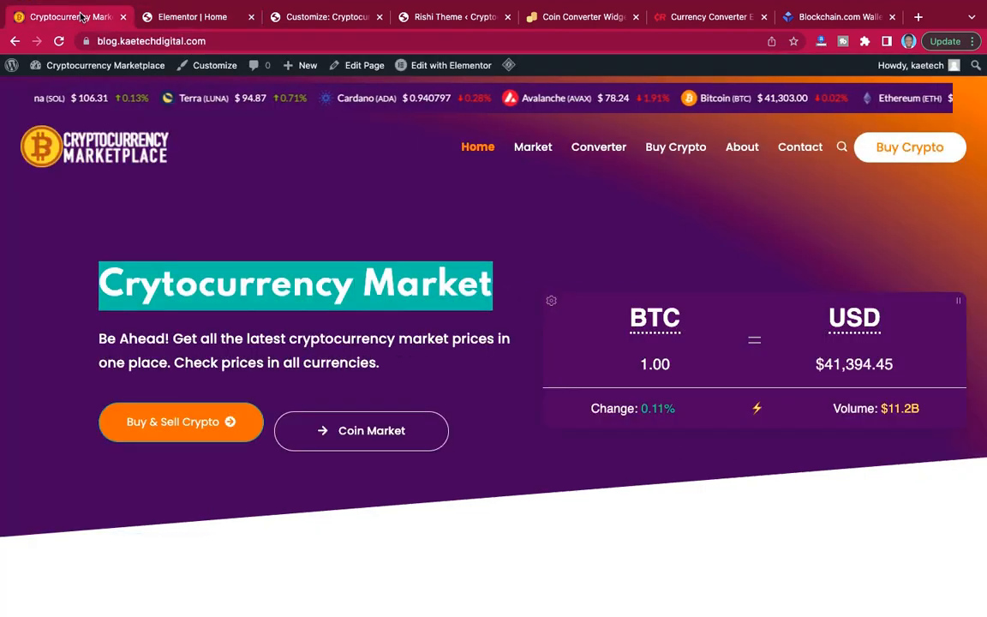
Set the hero heading's font weight to 700 in its typography settings.
{"action": "left_click", "coordinate": [175, 17]}
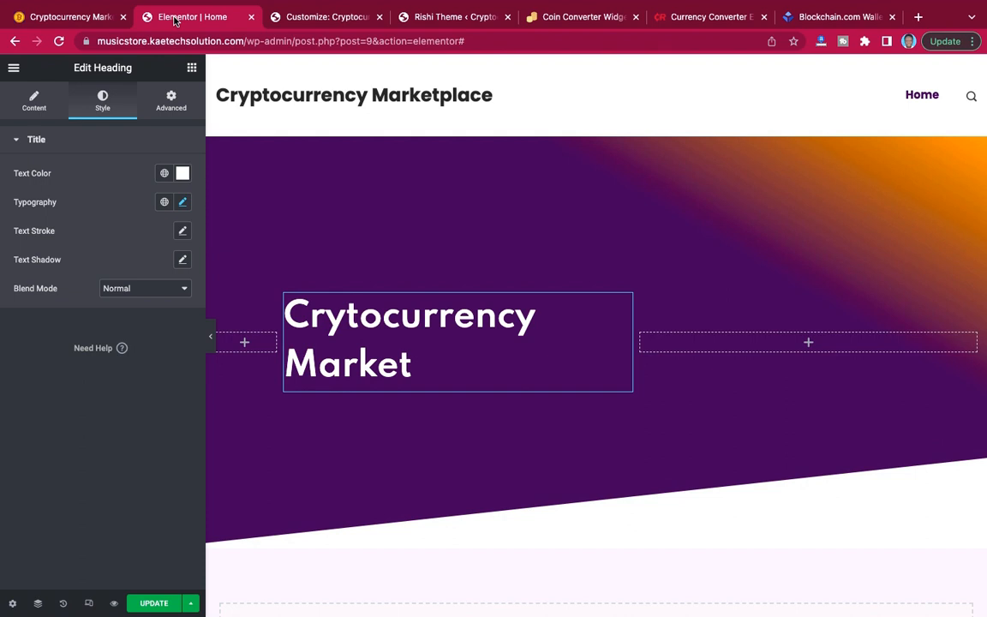
{"action": "left_click", "coordinate": [182, 201]}
{"action": "left_click", "coordinate": [162, 342]}
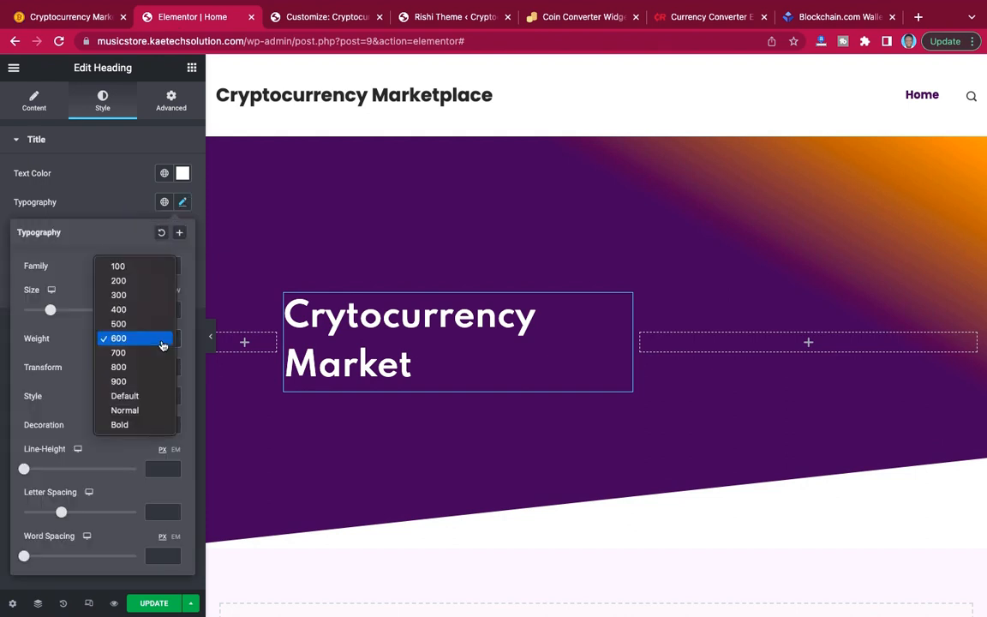
{"action": "left_click", "coordinate": [157, 354]}
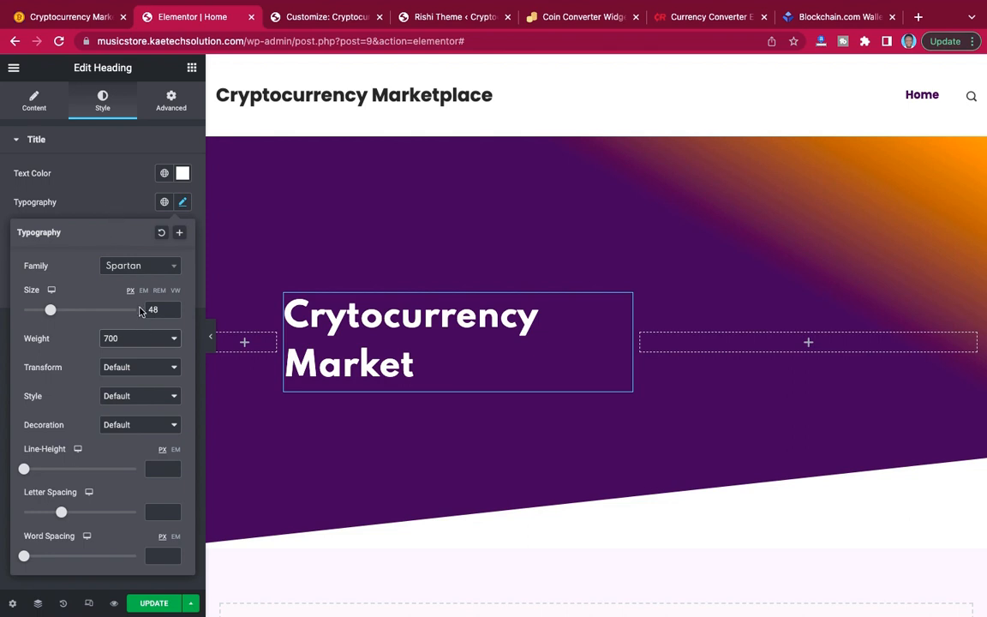
{"action": "left_click", "coordinate": [122, 202]}
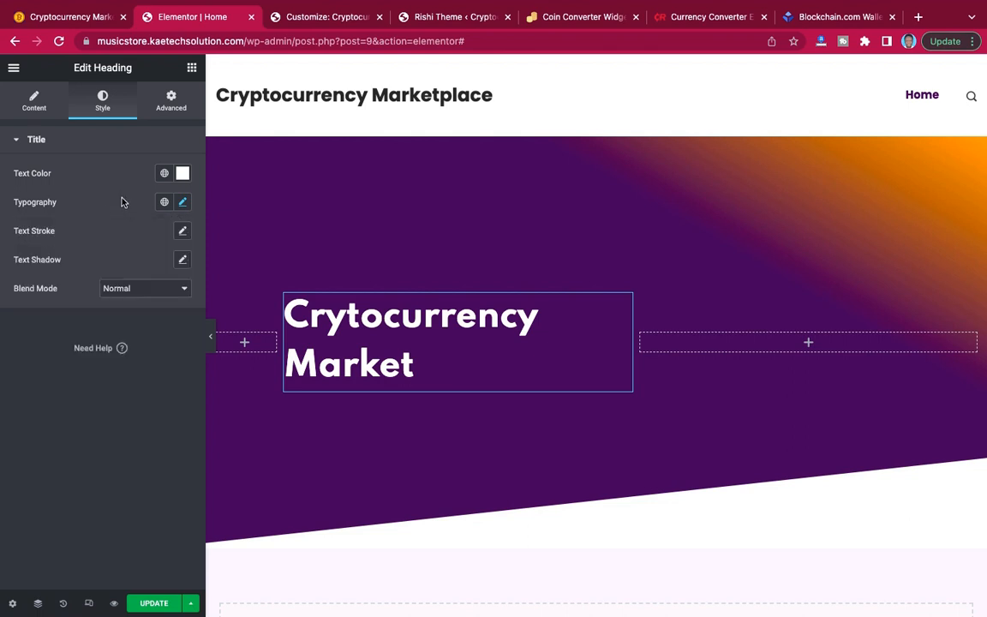
Copy the two-line description text beneath the heading in the demo homepage's hero and return to the Home page editor.
{"action": "left_click", "coordinate": [73, 17]}
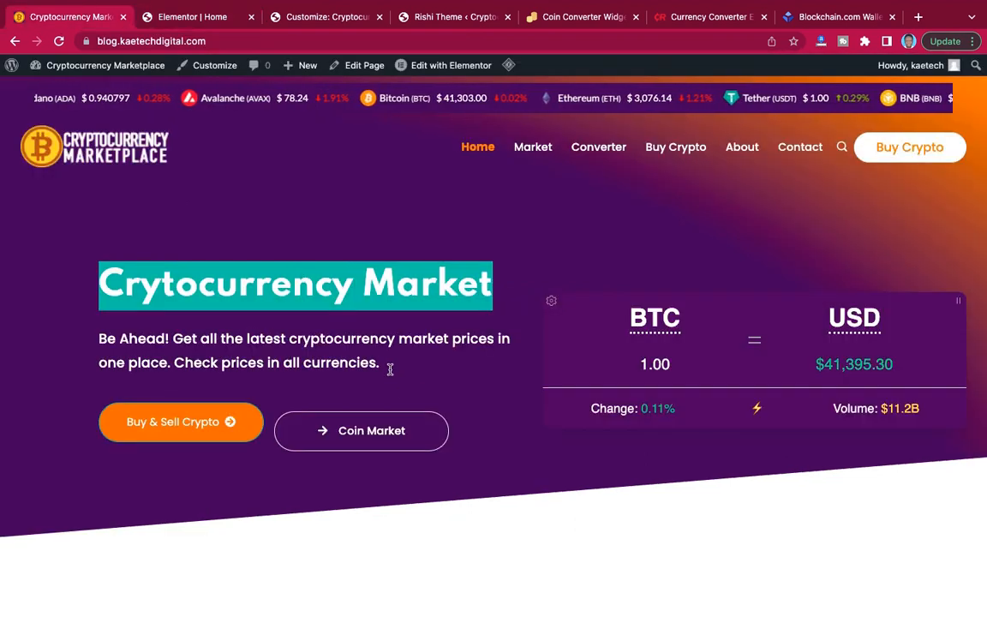
{"action": "left_click_drag", "start_coordinate": [390, 368], "coordinate": [99, 337]}
{"action": "key", "text": "ctrl+c"}
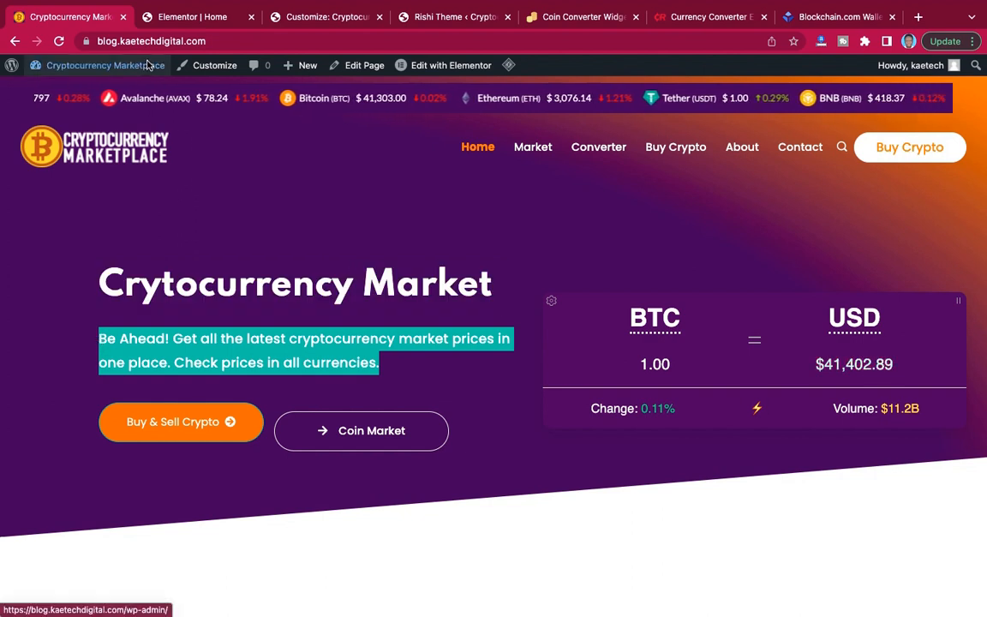
{"action": "left_click", "coordinate": [186, 18]}
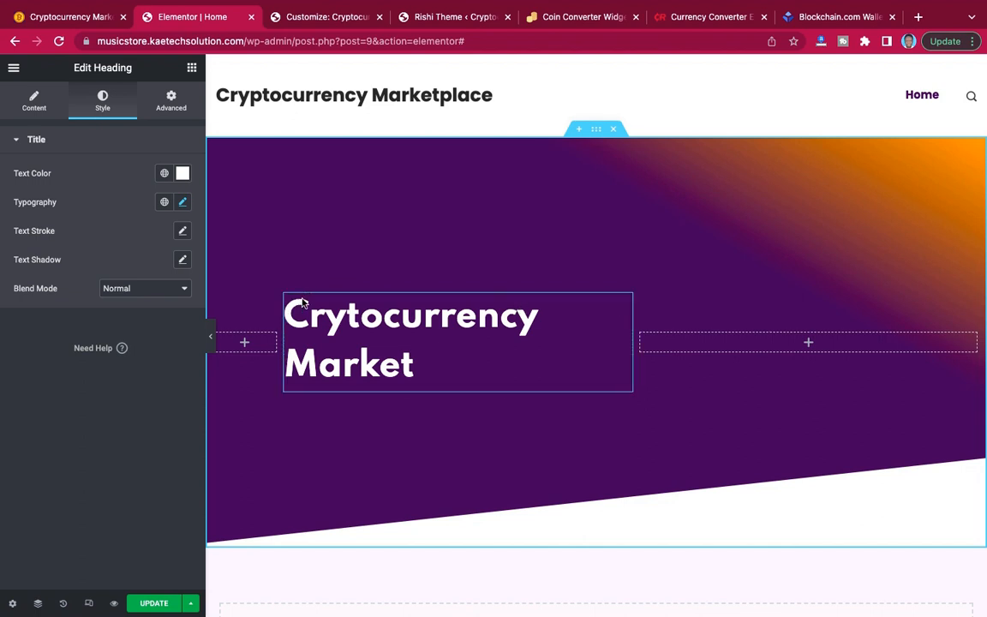
Correct the spelling of the hero heading's title to "Cryptocurrency Market".
{"action": "left_click", "coordinate": [35, 102]}
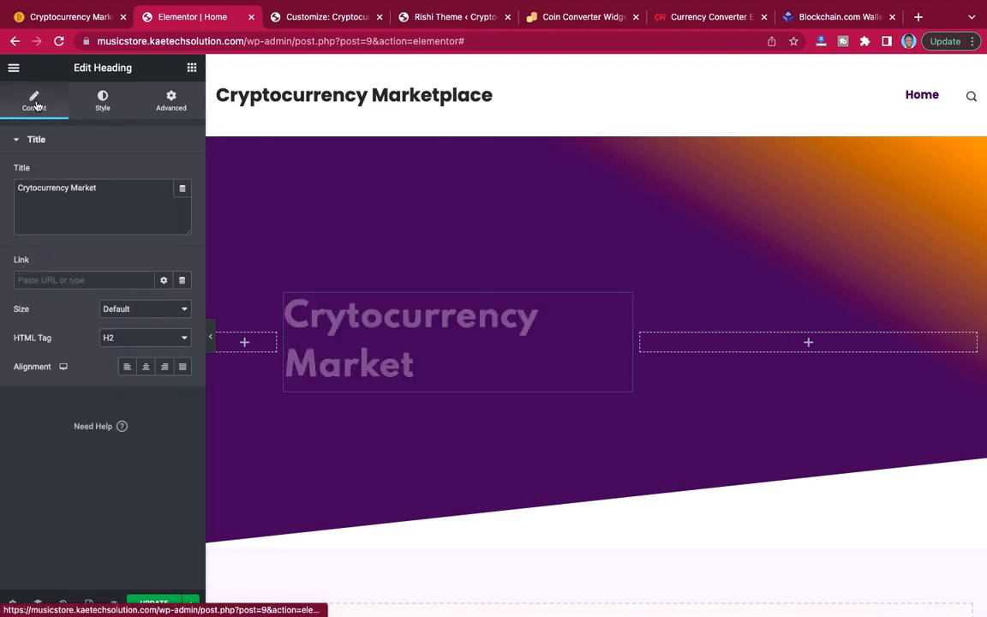
{"action": "left_click", "coordinate": [29, 187]}
{"action": "type", "text": "P"}
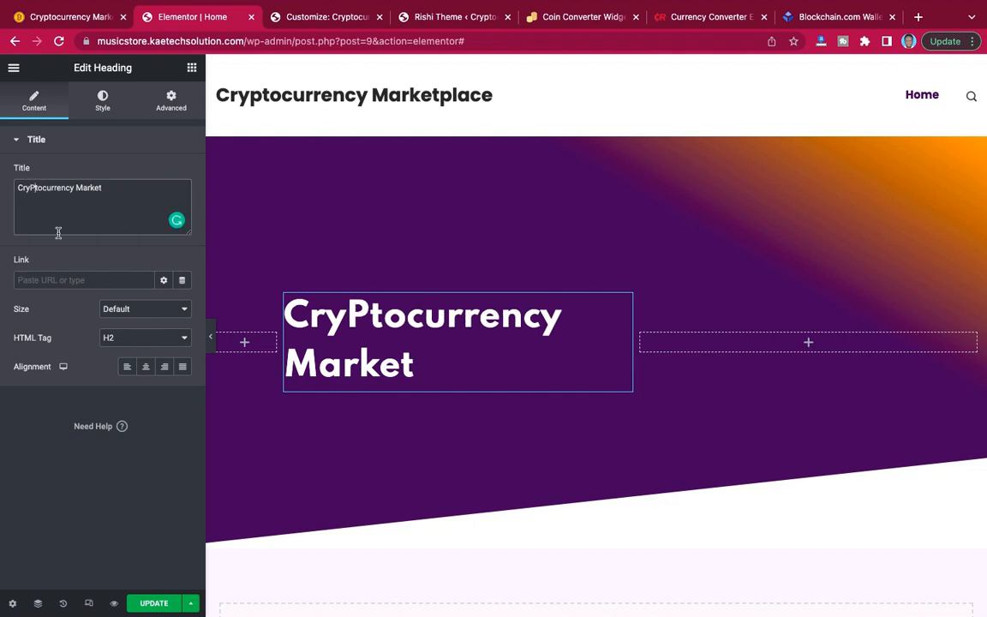
{"action": "key", "text": "BackSpace"}
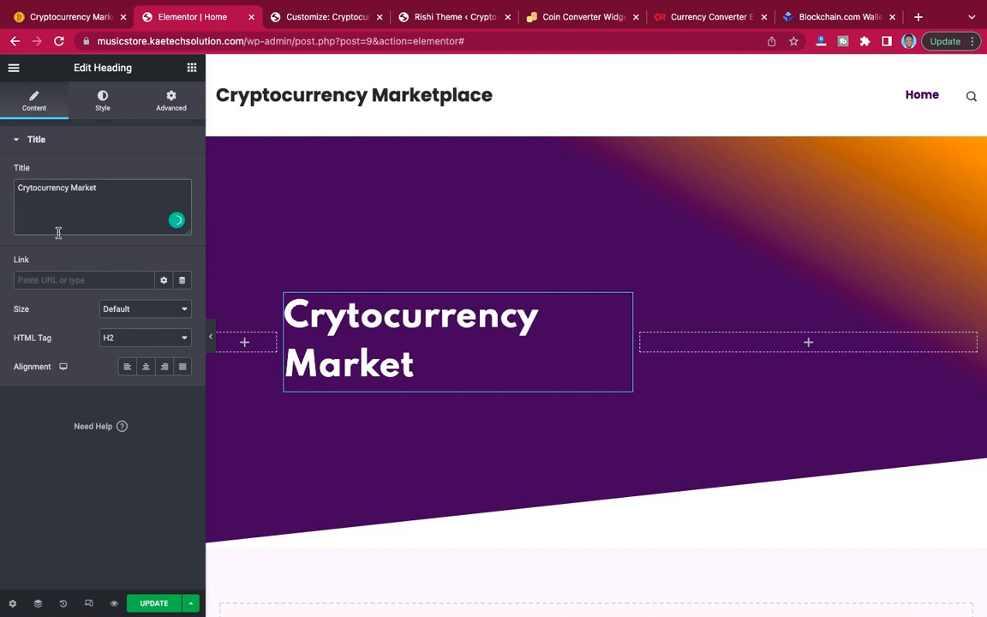
{"action": "type", "text": "p"}
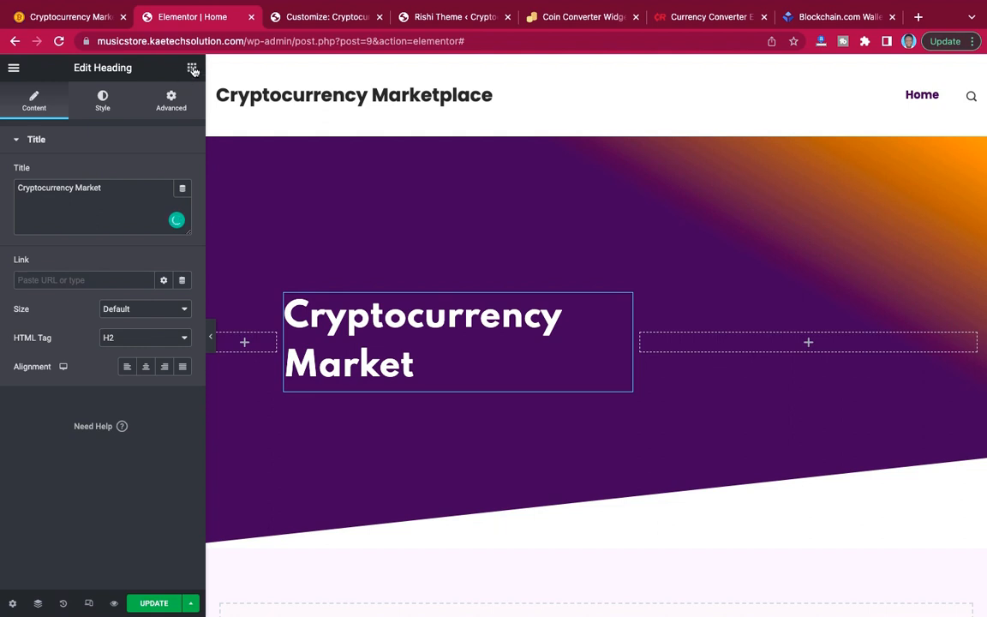
Add a text editor widget below the hero heading and replace its placeholder with the copied "Be Ahead! Get all the latest cryptocurrency market prices" text.
{"action": "left_click", "coordinate": [191, 68]}
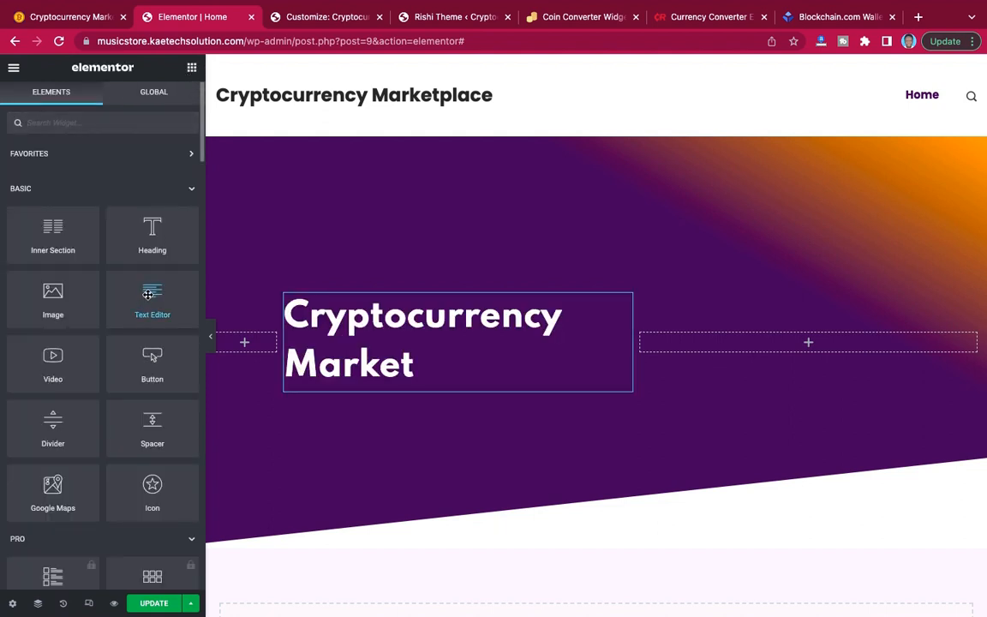
{"action": "left_click_drag", "start_coordinate": [148, 294], "coordinate": [401, 370]}
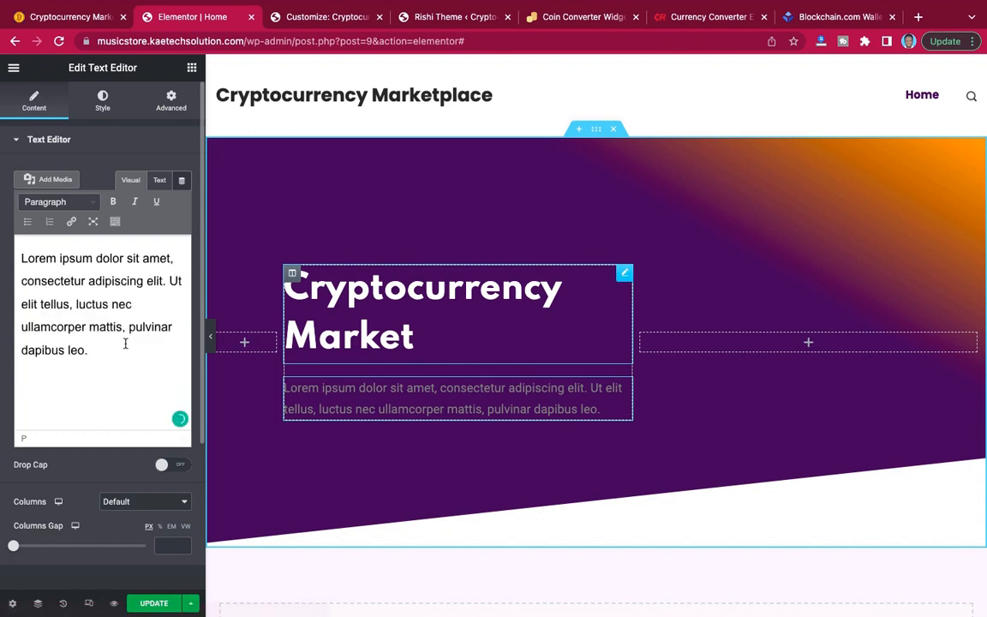
{"action": "key", "text": "ctrl+a"}
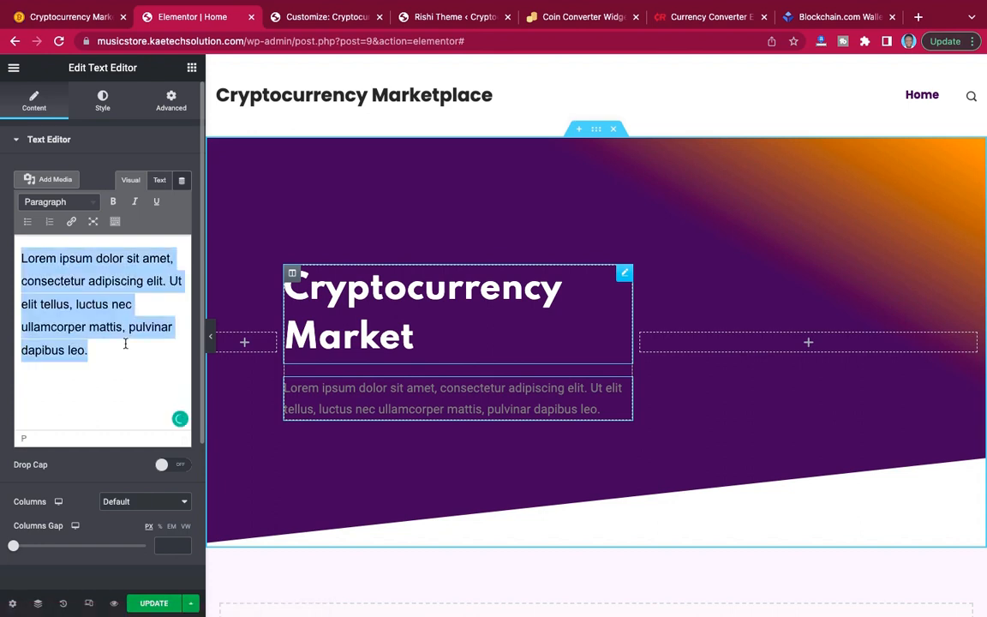
{"action": "key", "text": "ctrl+v"}
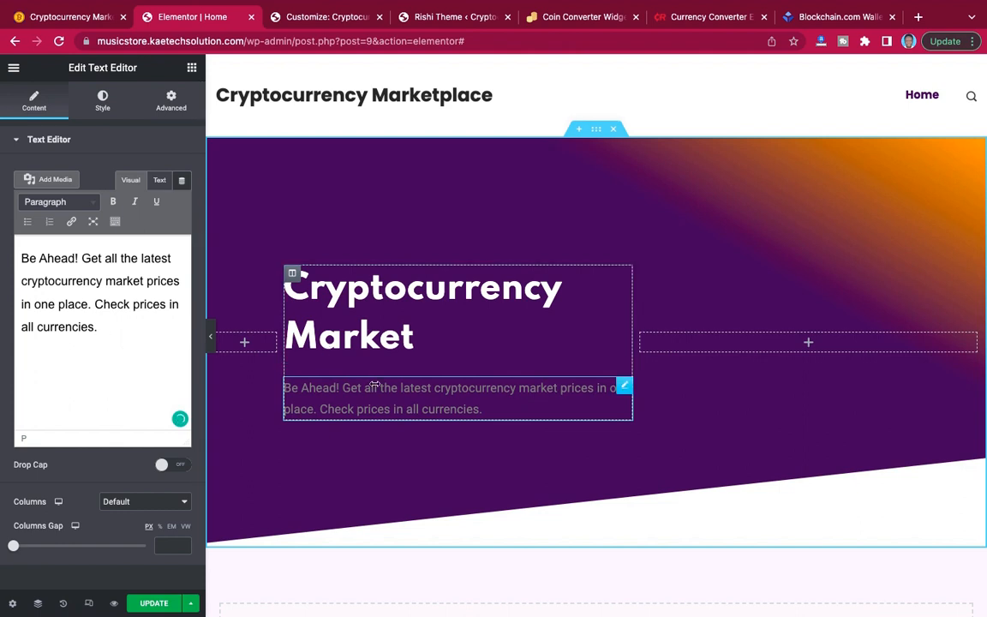
Set the hero description's text color to white (#FFFFFF).
{"action": "left_click", "coordinate": [103, 97]}
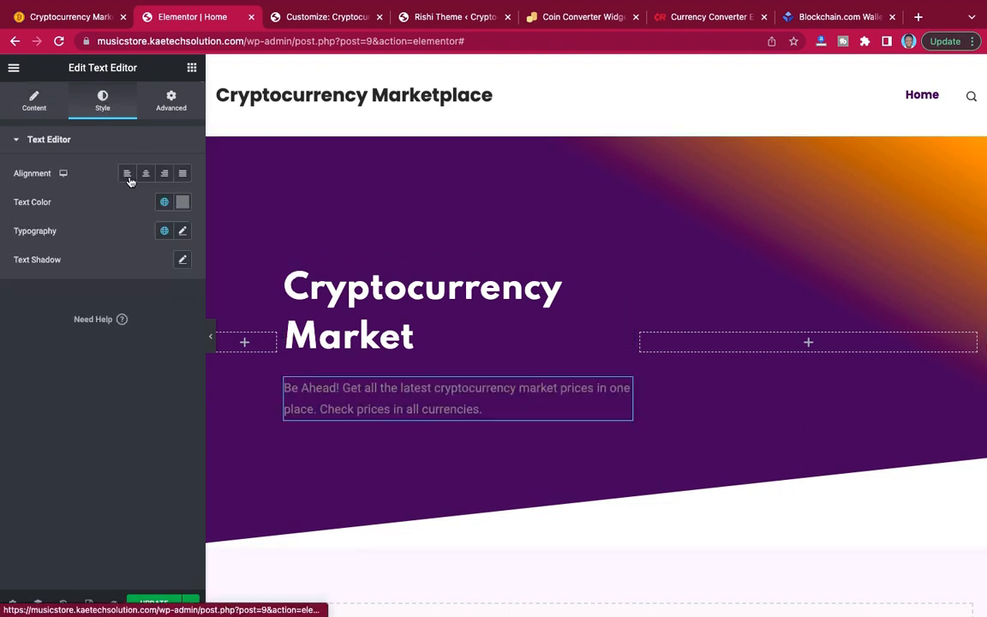
{"action": "left_click", "coordinate": [182, 202]}
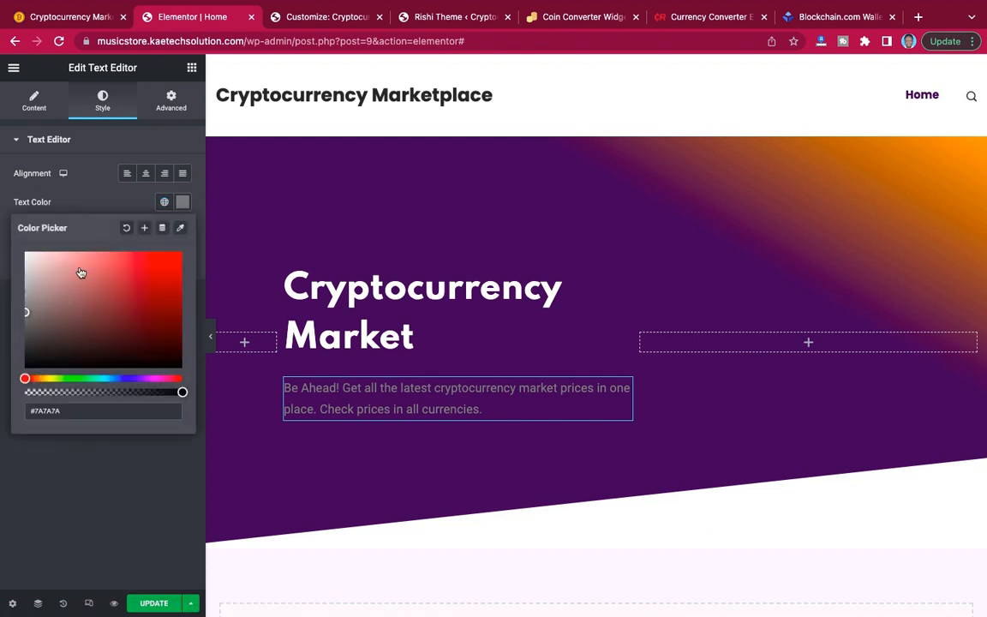
{"action": "left_click_drag", "start_coordinate": [29, 252], "coordinate": [11, 241]}
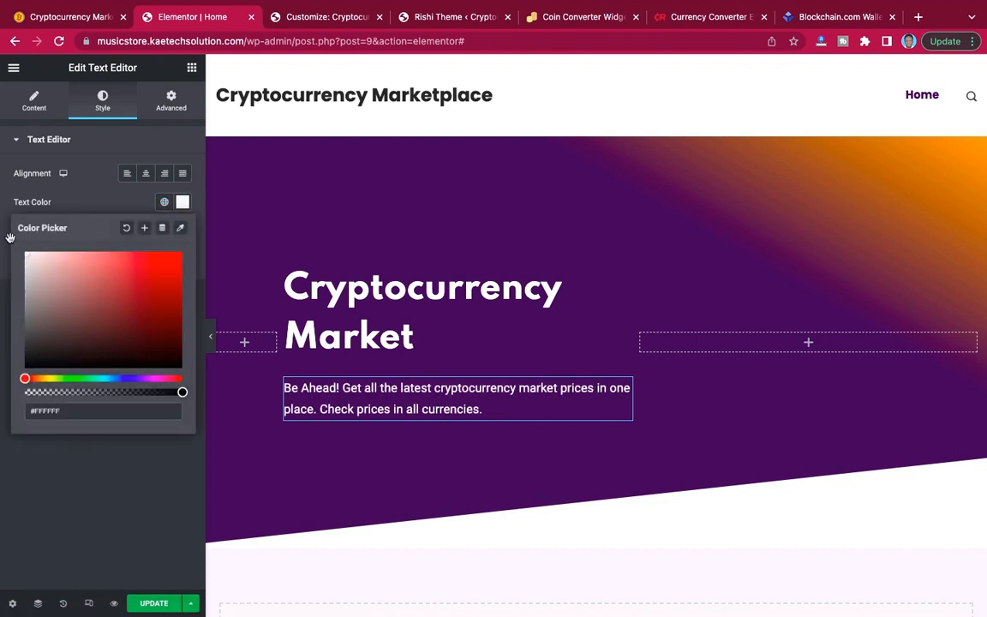
{"action": "left_click", "coordinate": [82, 206]}
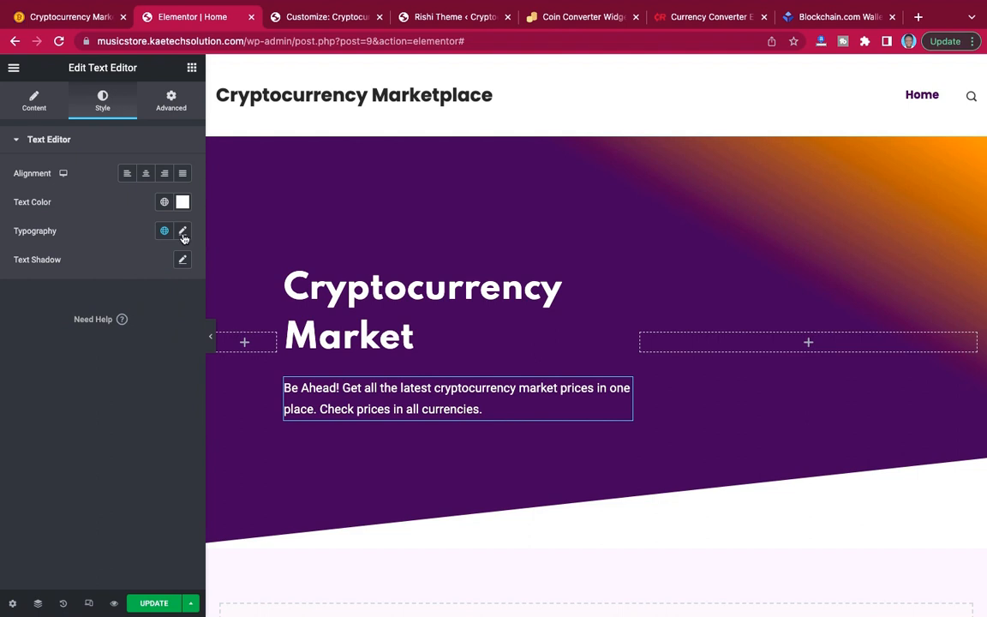
Change the hero description's font family to Poppins.
{"action": "left_click", "coordinate": [182, 232]}
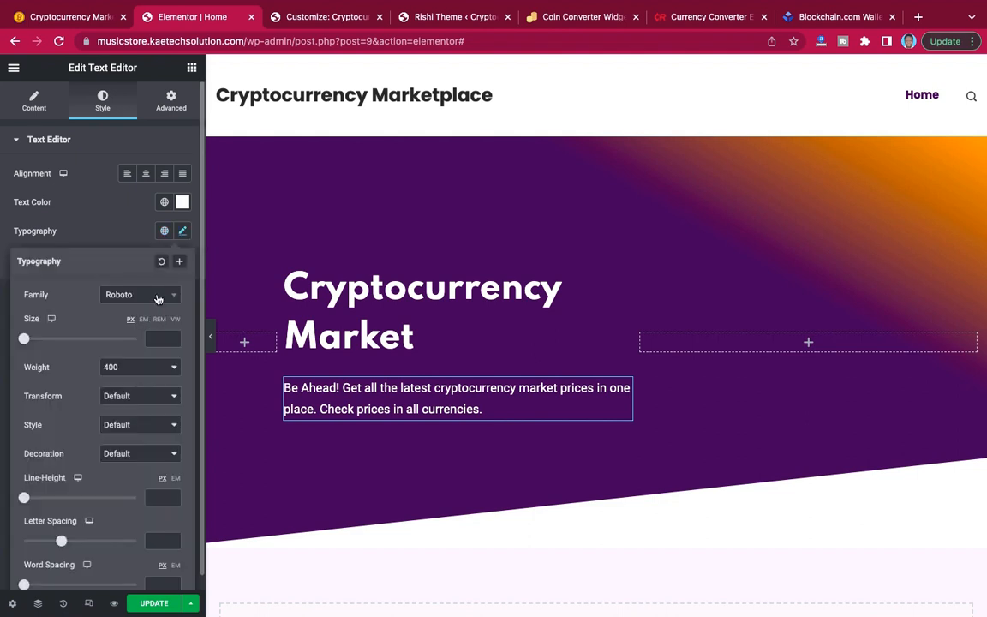
{"action": "left_click", "coordinate": [158, 299]}
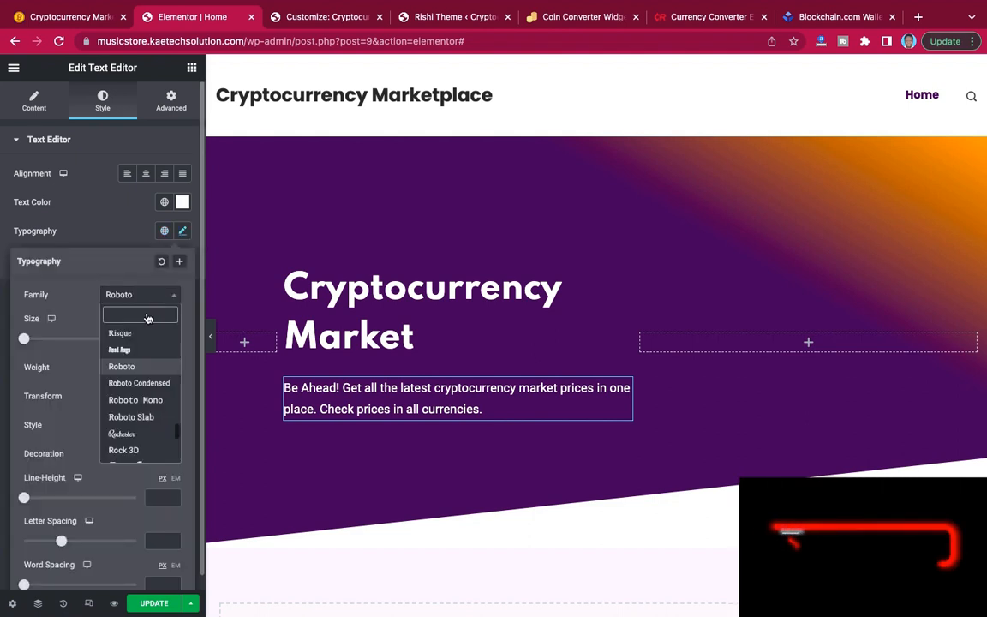
{"action": "type", "text": "pop"}
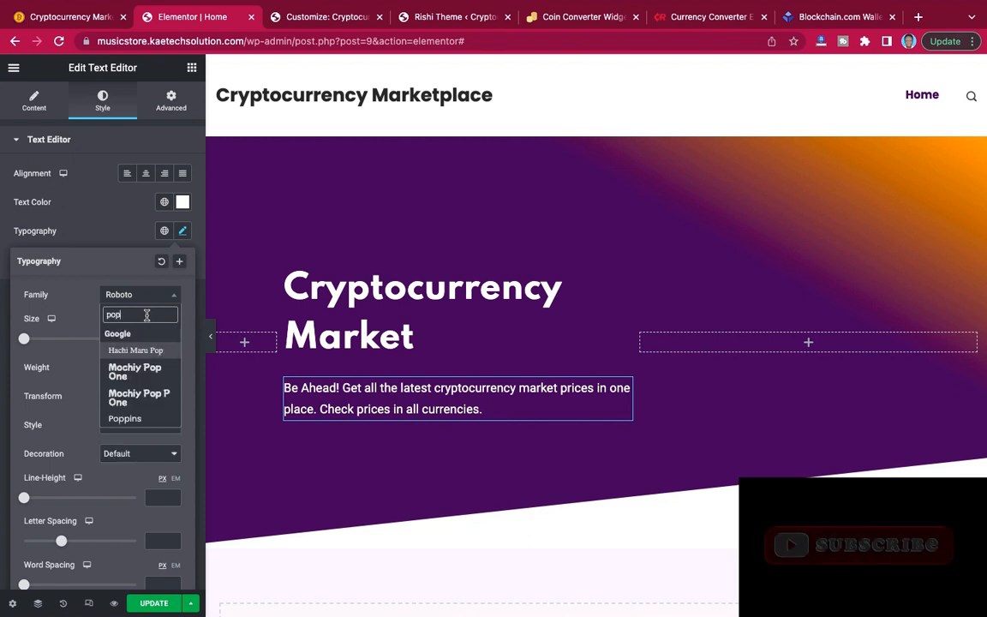
{"action": "type", "text": "p"}
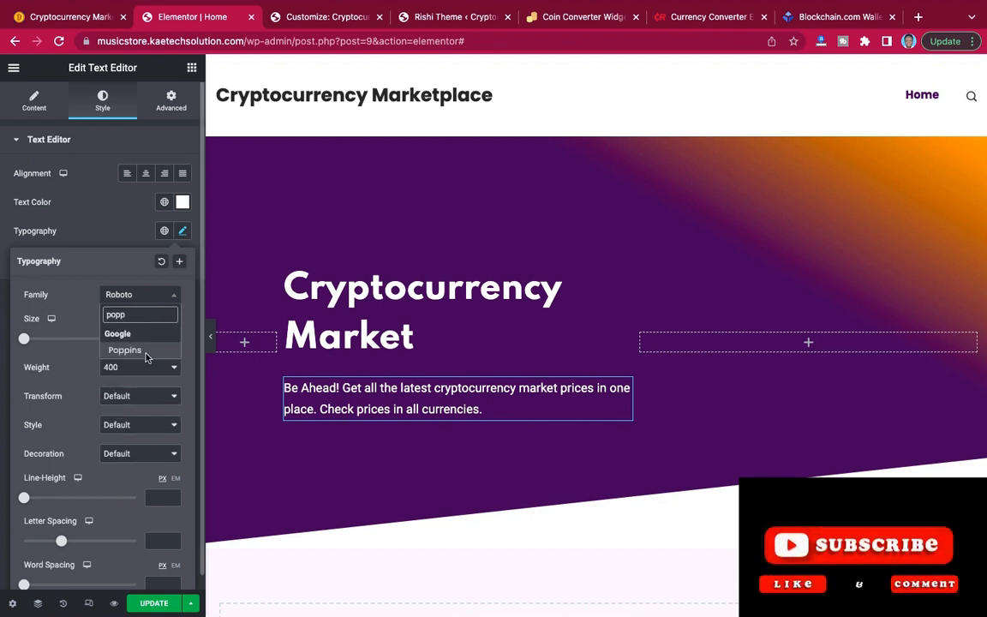
{"action": "left_click", "coordinate": [126, 351]}
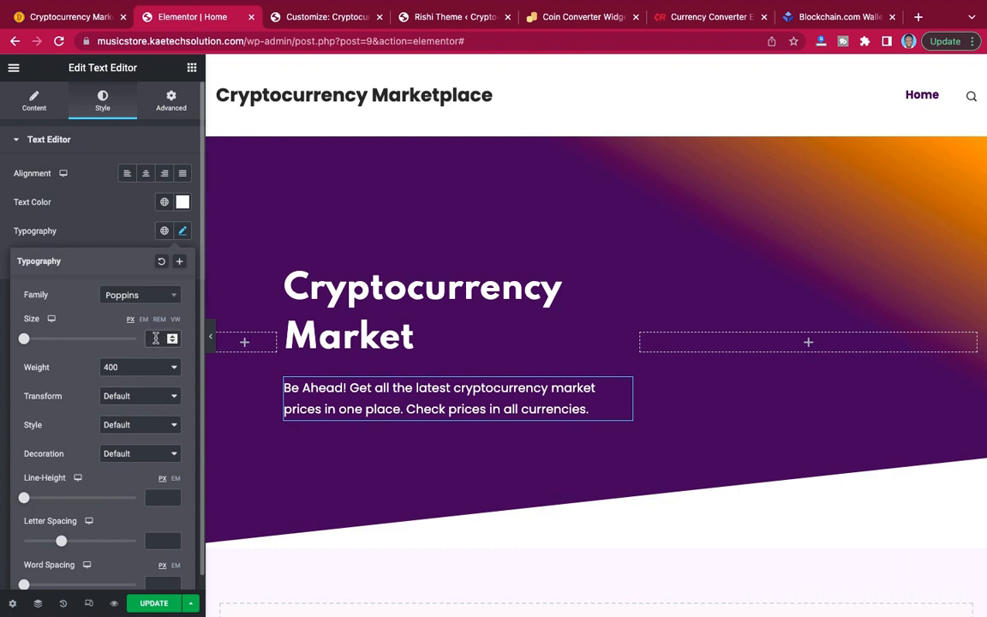
Set the hero description's font size to 20 px, compare it with the demo and preview it at full page width.
{"action": "left_click", "coordinate": [155, 339]}
{"action": "type", "text": "18"}
{"action": "key", "text": "BackSpace"}
{"action": "key", "text": "BackSpace"}
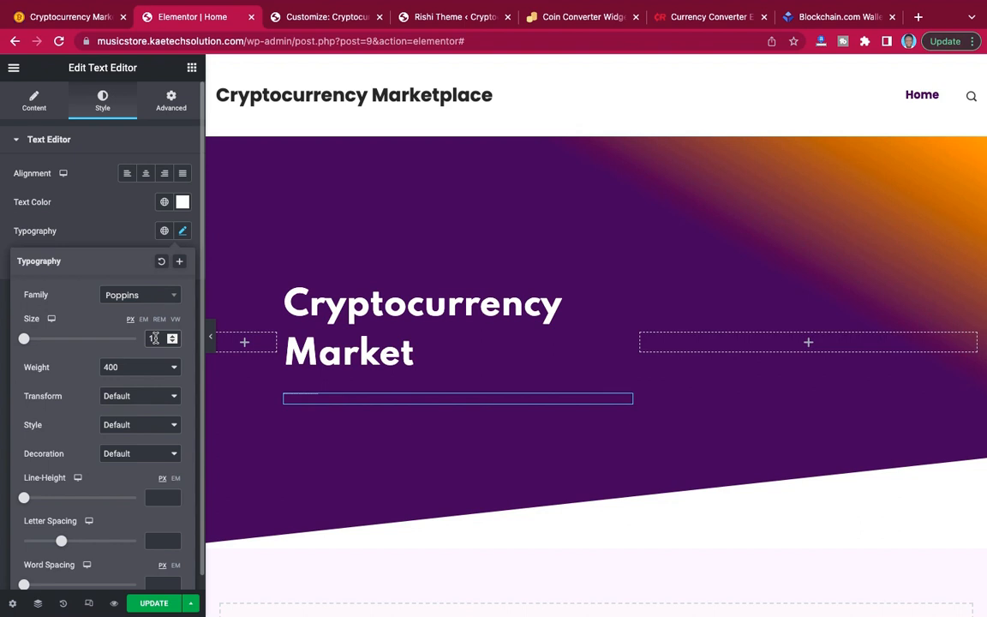
{"action": "key", "text": "BackSpace"}
{"action": "type", "text": "28"}
{"action": "key", "text": "BackSpace"}
{"action": "type", "text": "0"}
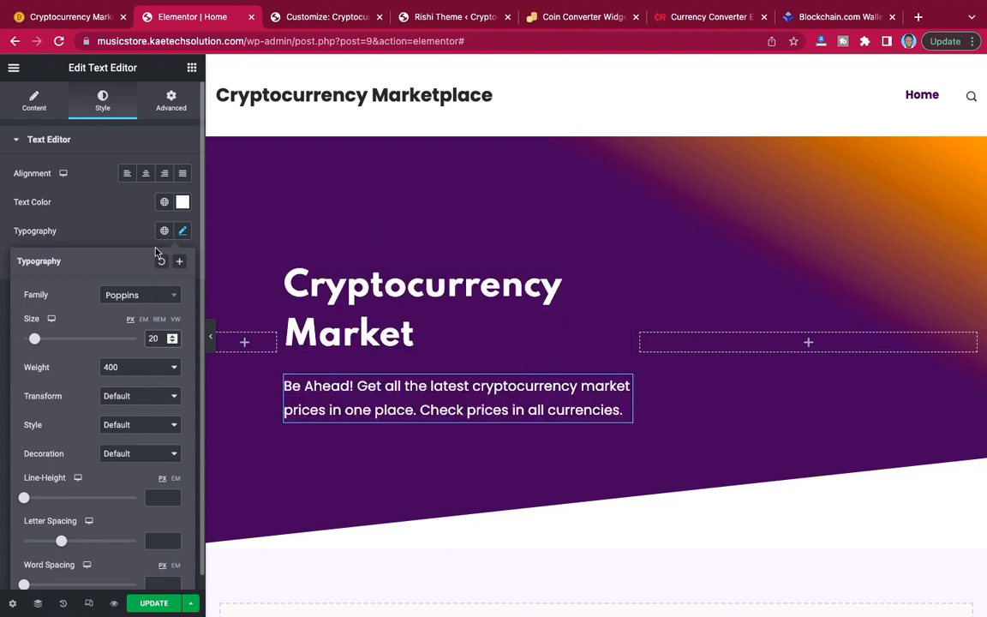
{"action": "left_click", "coordinate": [71, 16]}
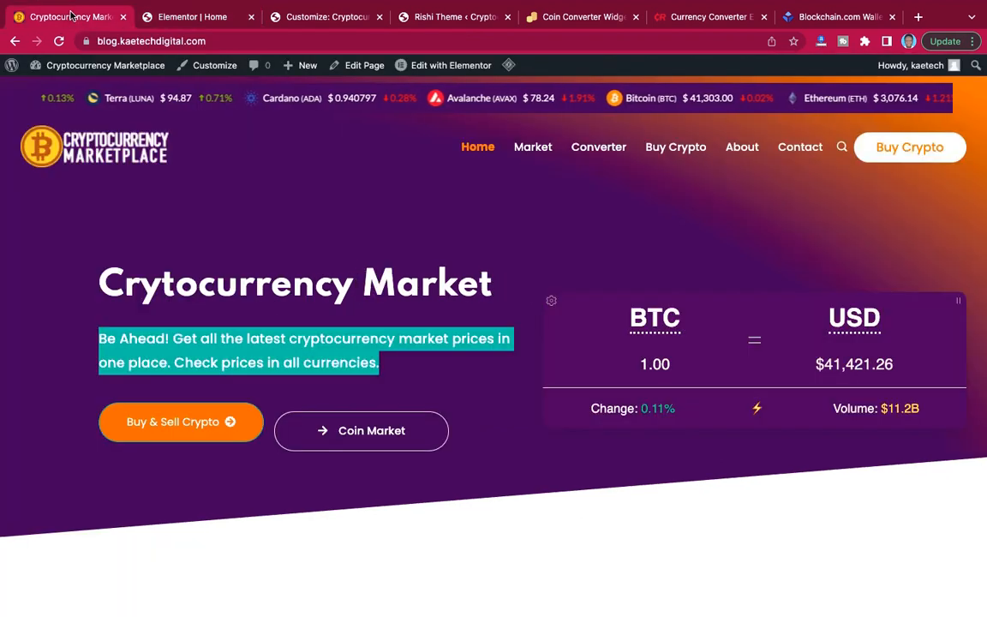
{"action": "left_click", "coordinate": [178, 19]}
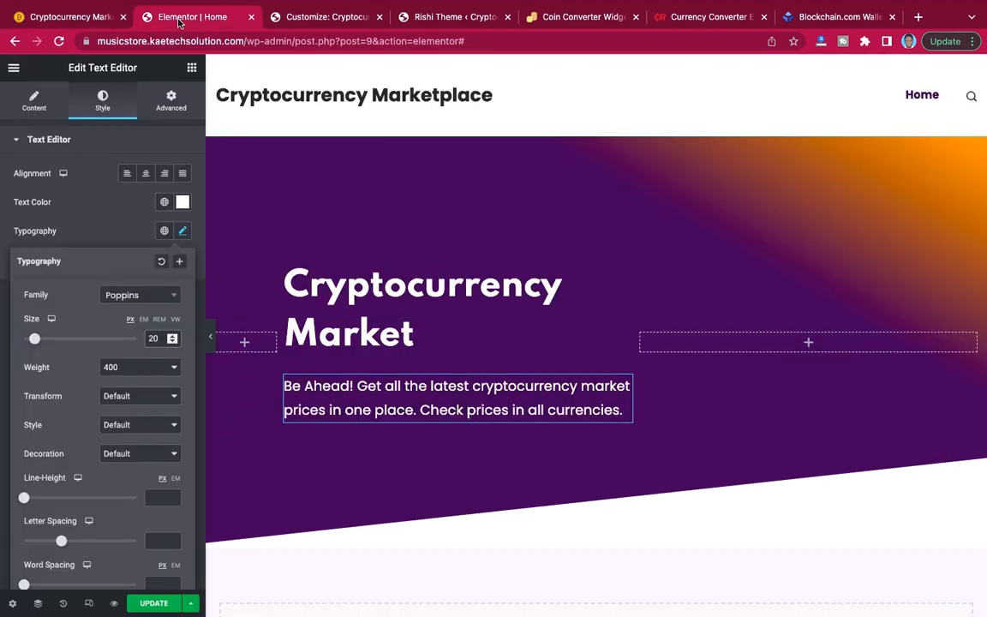
{"action": "left_click", "coordinate": [213, 338]}
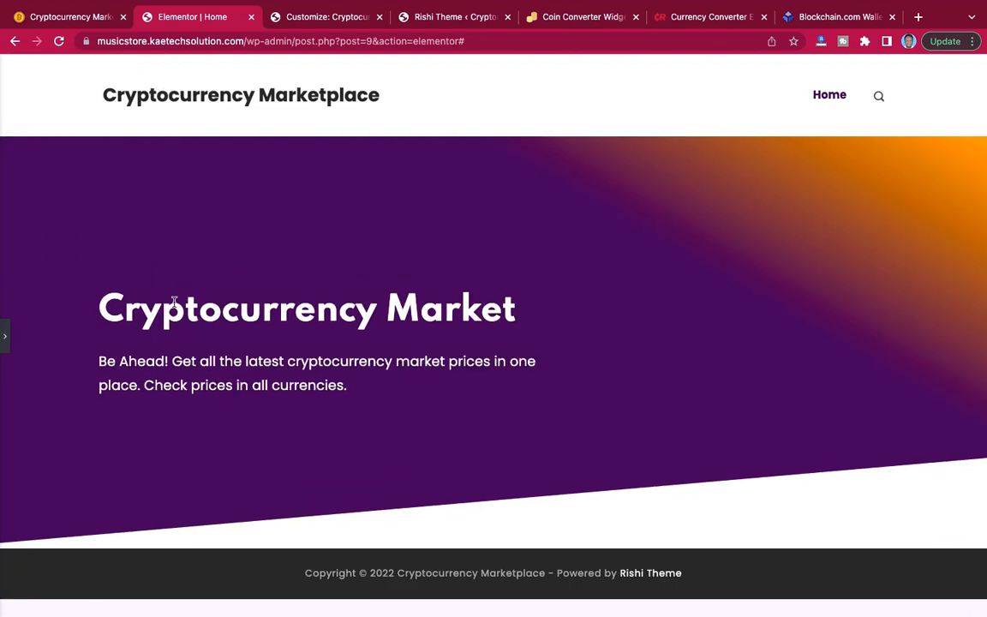
{"action": "left_click", "coordinate": [4, 336]}
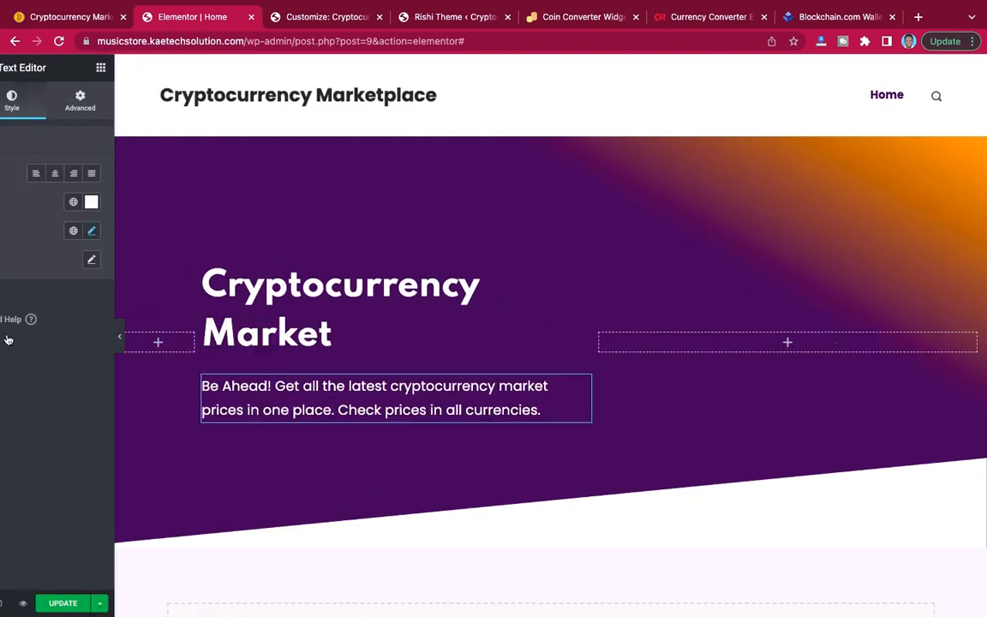
Add a basic button widget below the hero description and check the demo hero's buttons for reference.
{"action": "scroll", "coordinate": [568, 313], "scroll_direction": "down", "scroll_amount": 3}
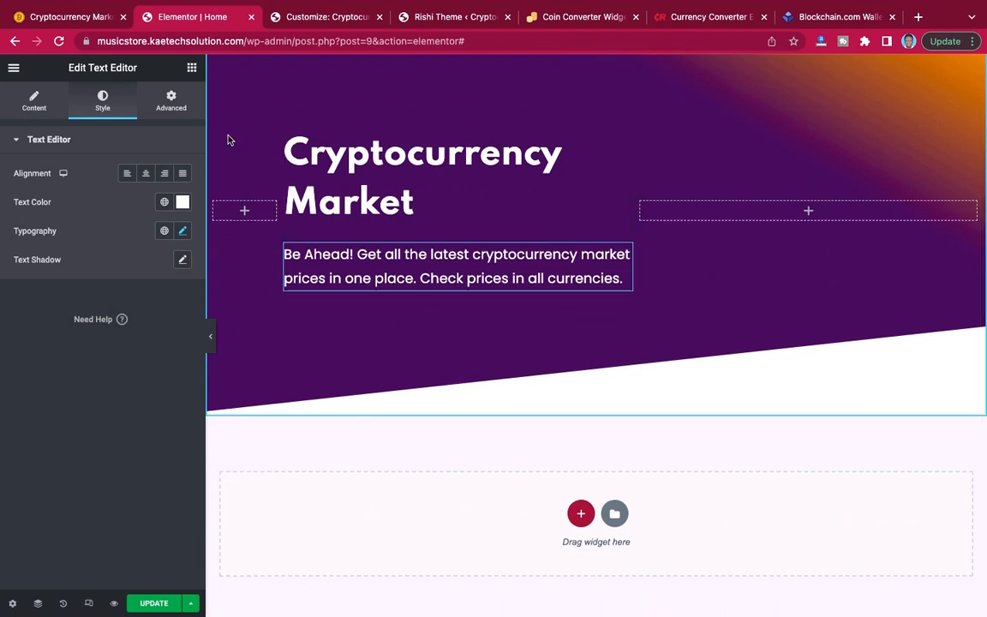
{"action": "left_click", "coordinate": [192, 69]}
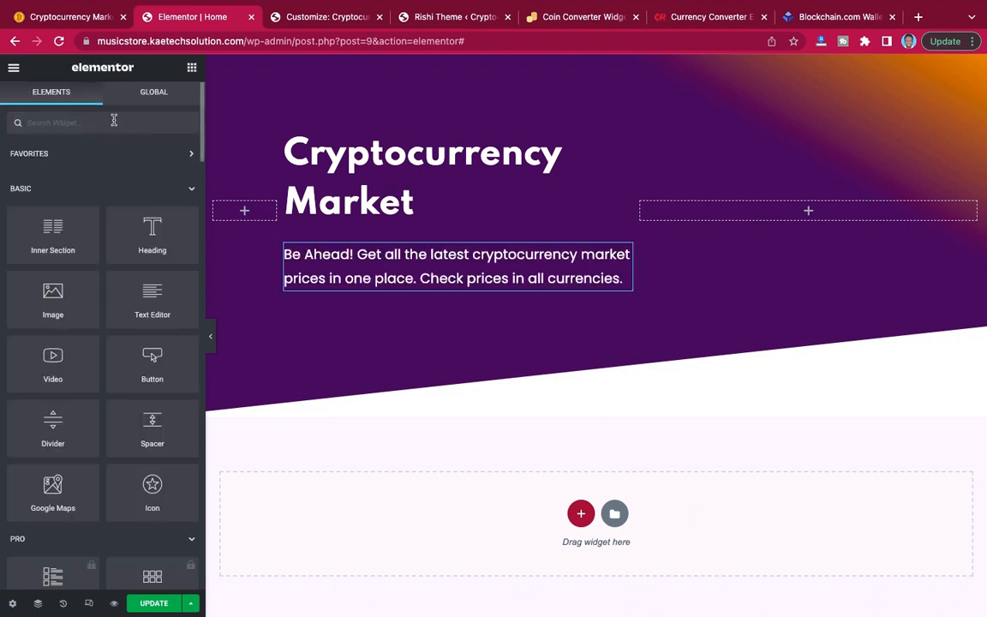
{"action": "type", "text": "butt"}
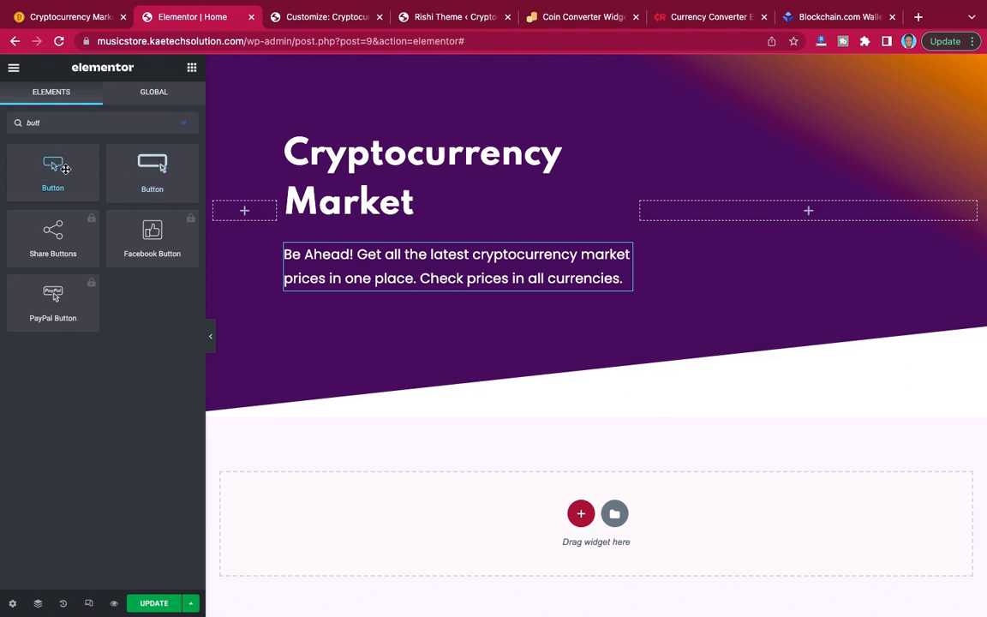
{"action": "left_click_drag", "start_coordinate": [53, 170], "coordinate": [374, 283]}
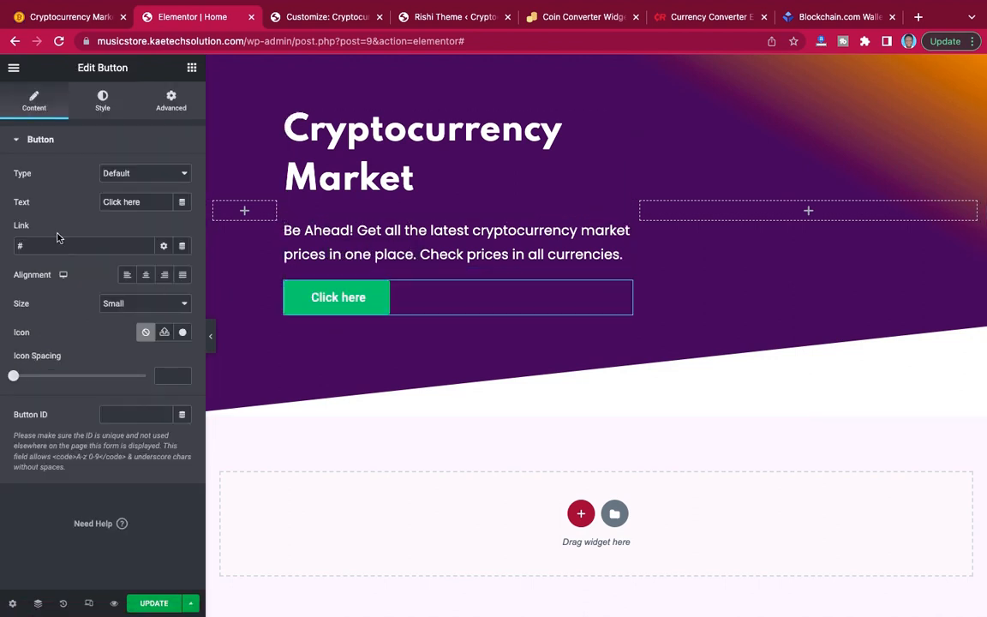
{"action": "left_click", "coordinate": [74, 17]}
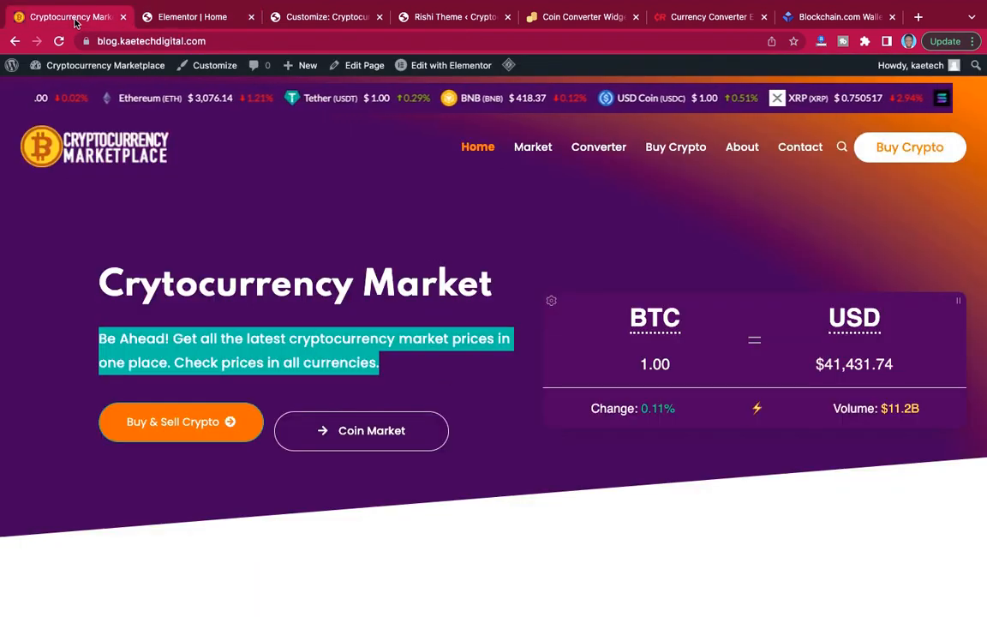
{"action": "left_click", "coordinate": [178, 19]}
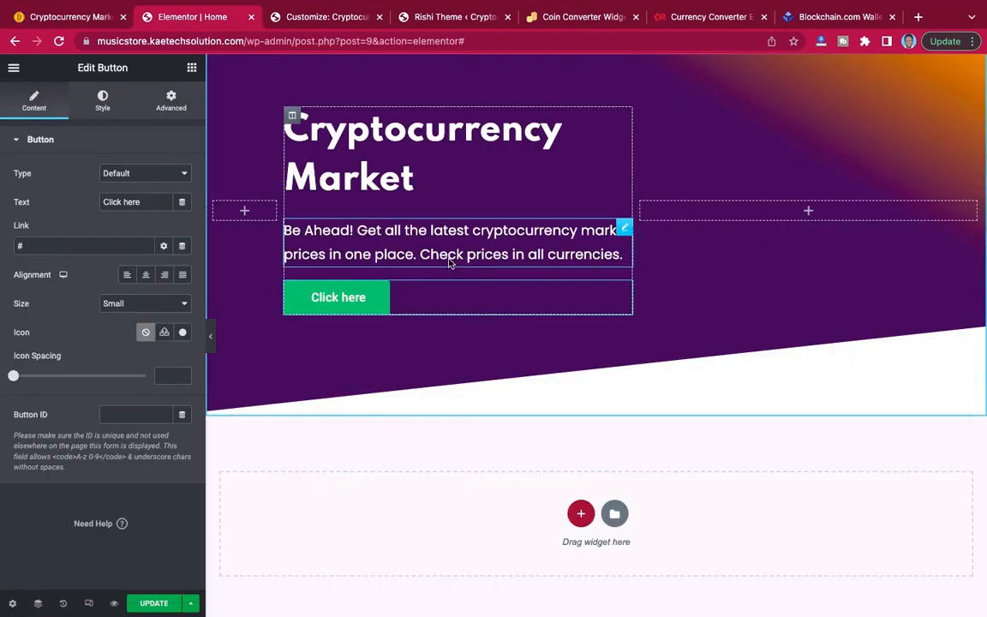
Change the hero button's text to "Buy & Sell Crypto".
{"action": "triple_click", "coordinate": [144, 198]}
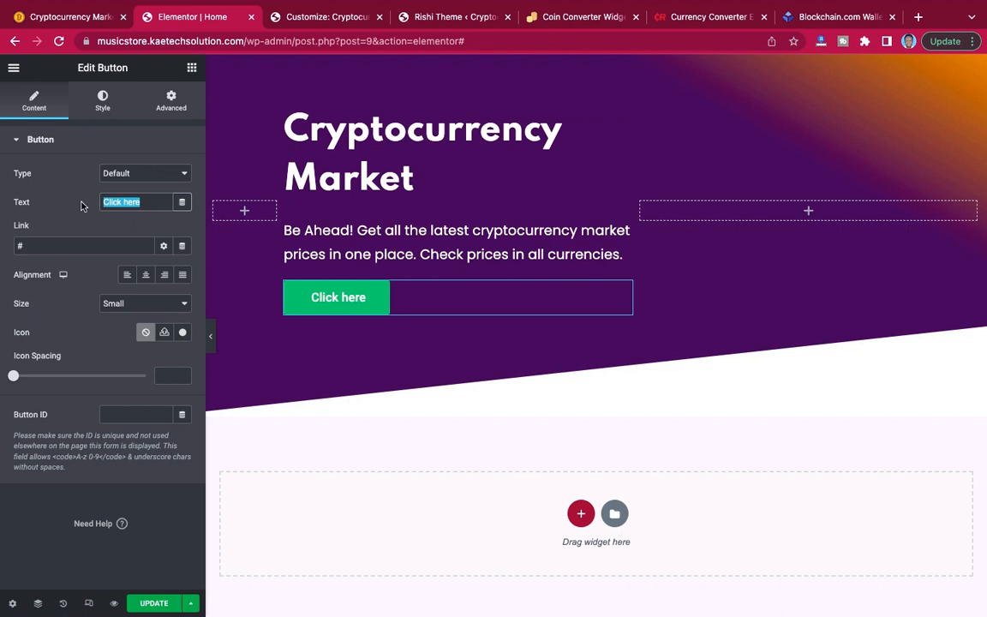
{"action": "type", "text": "By"}
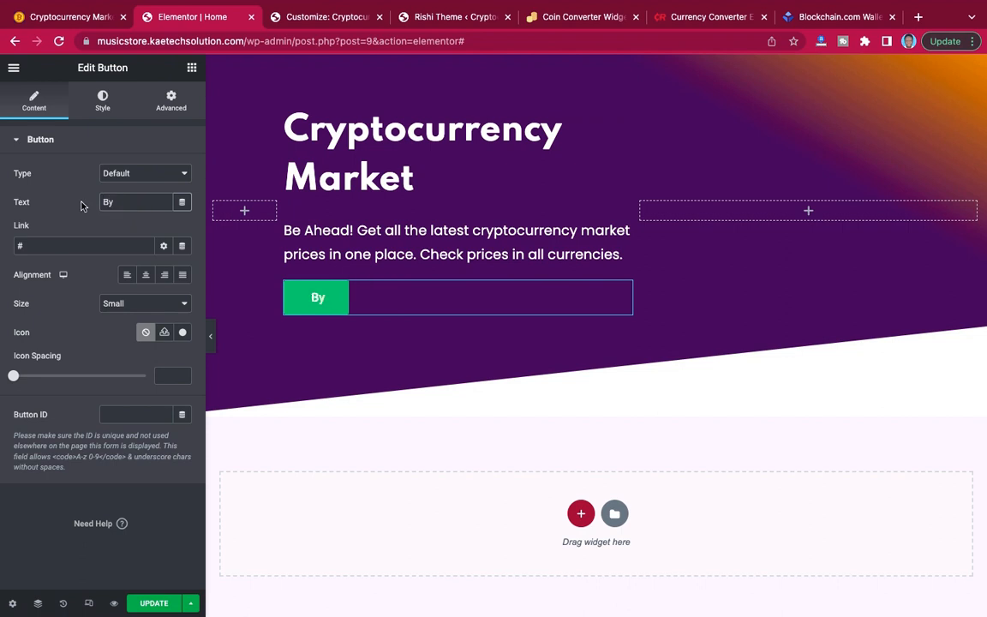
{"action": "key", "text": "BackSpace"}
{"action": "type", "text": "uy & Sell "}
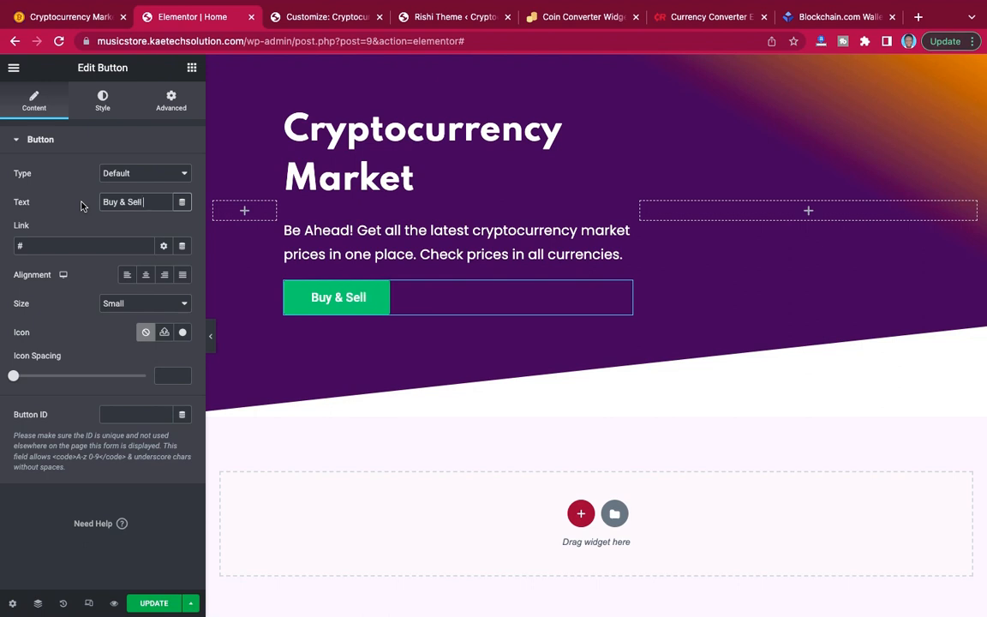
{"action": "type", "text": "Cryp"}
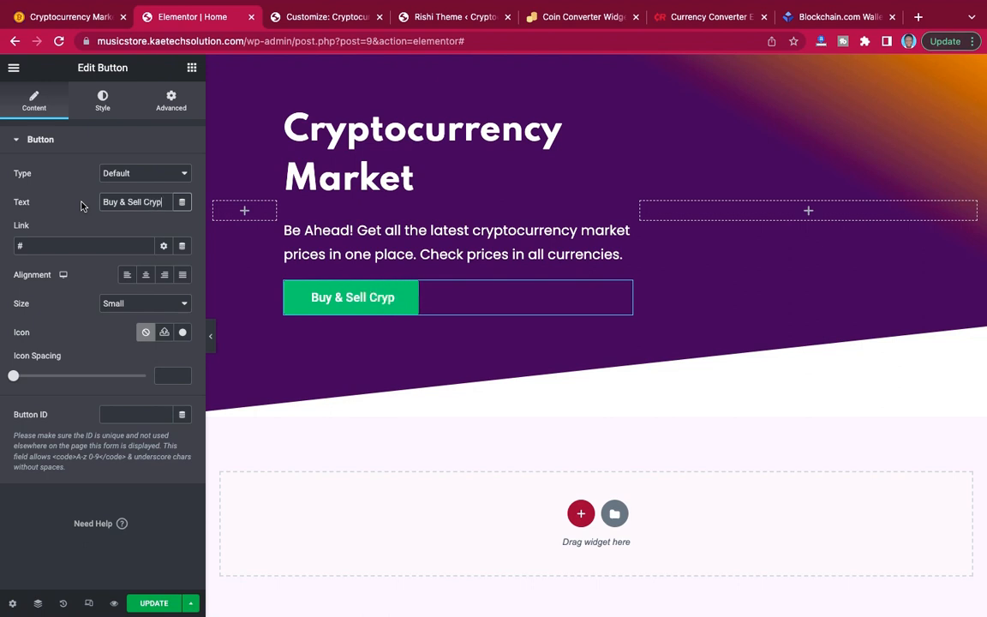
{"action": "type", "text": "to"}
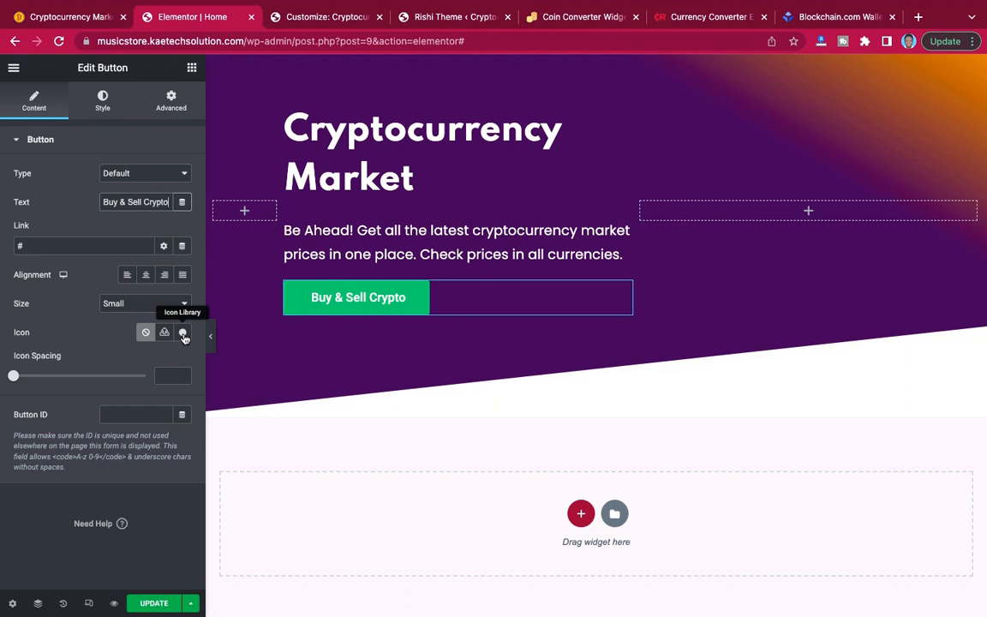
Check the demo's hero button and add a solid circled right-arrow icon to the Buy & Sell Crypto button.
{"action": "left_click", "coordinate": [54, 19]}
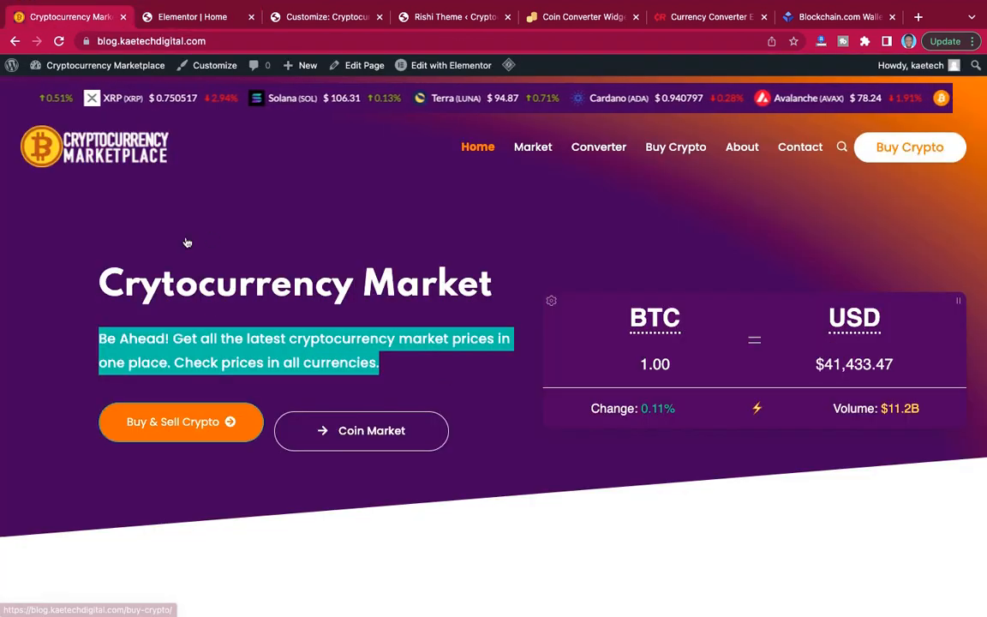
{"action": "left_click", "coordinate": [167, 17]}
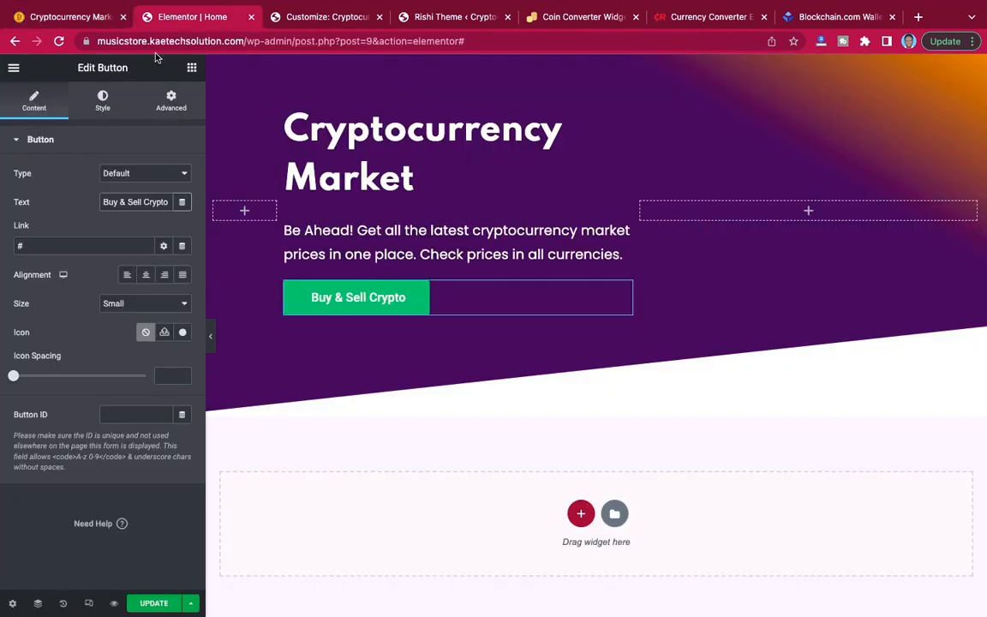
{"action": "left_click", "coordinate": [183, 333]}
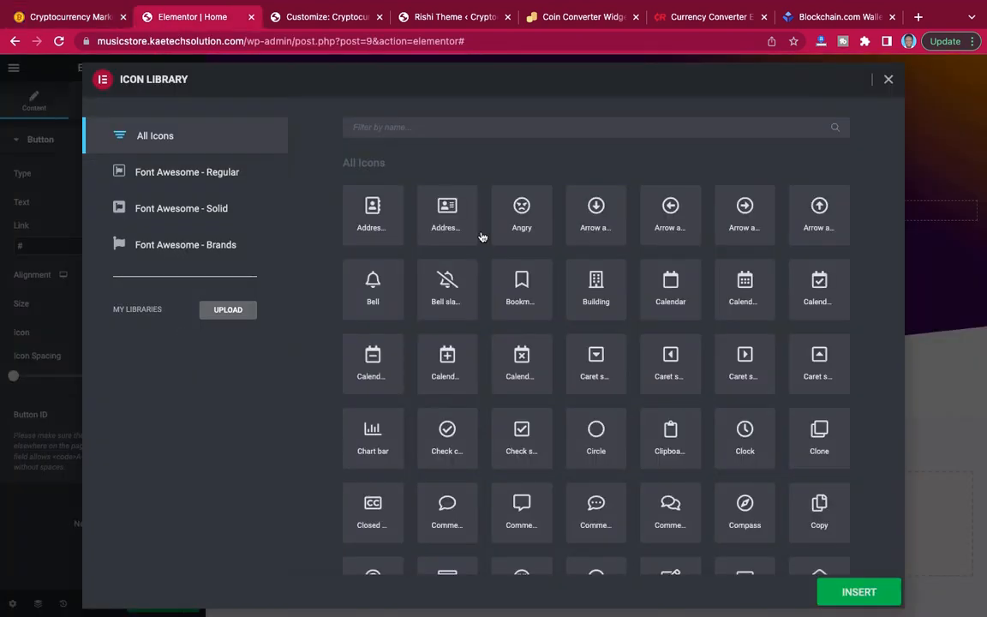
{"action": "left_click", "coordinate": [485, 132]}
{"action": "type", "text": "arr"}
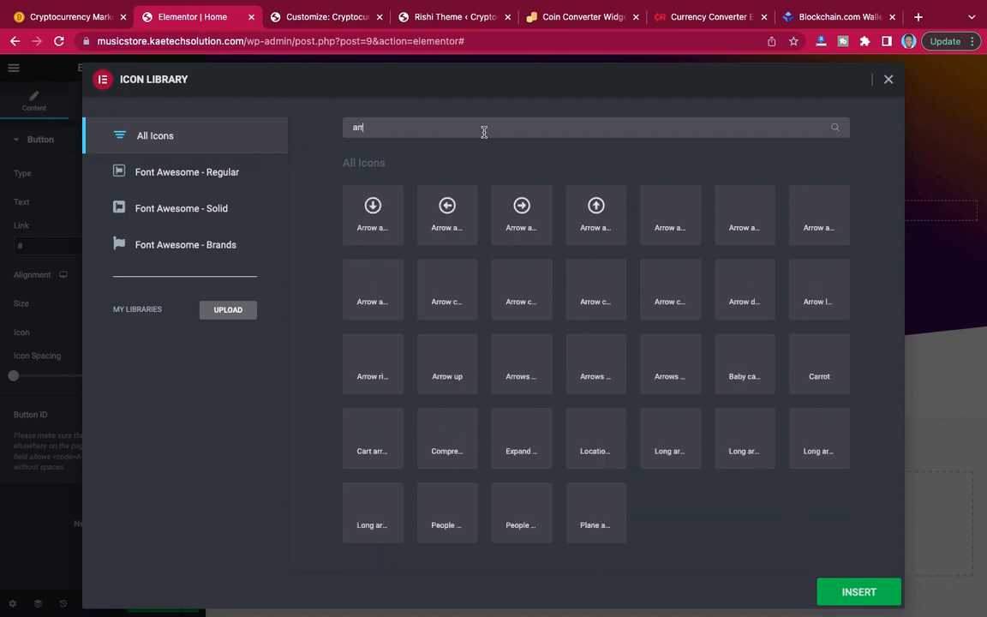
{"action": "type", "text": "ow"}
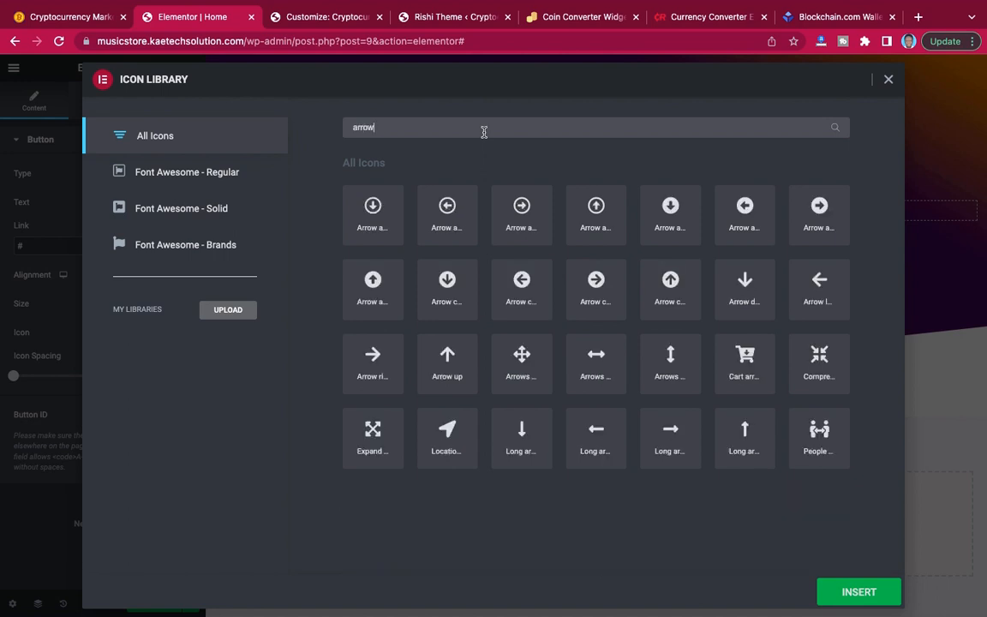
{"action": "left_click", "coordinate": [599, 286]}
{"action": "left_click", "coordinate": [858, 592]}
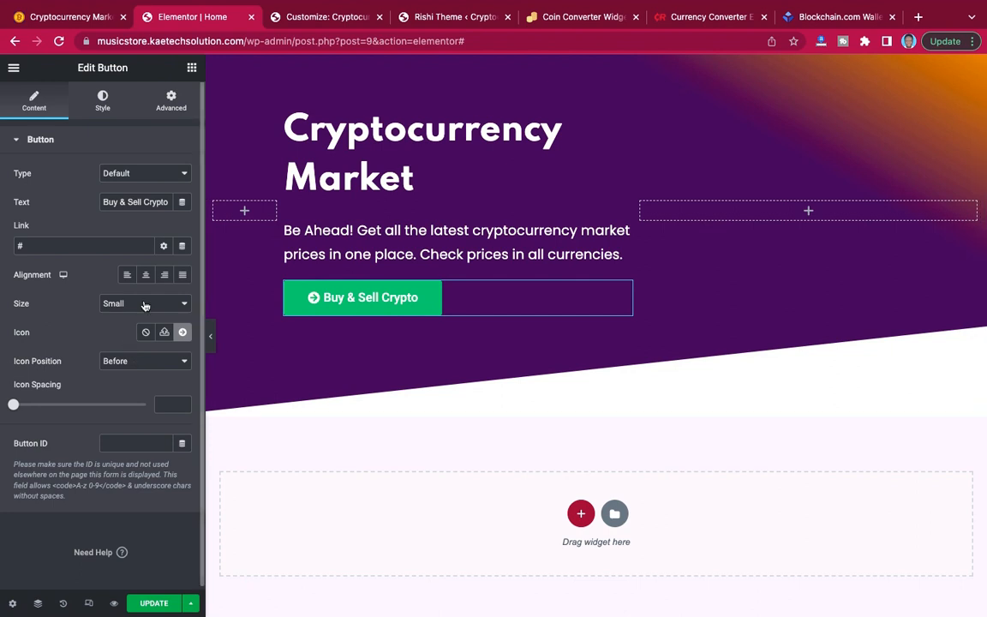
Place the button's icon after the text with an icon spacing of 8.
{"action": "left_click", "coordinate": [121, 363]}
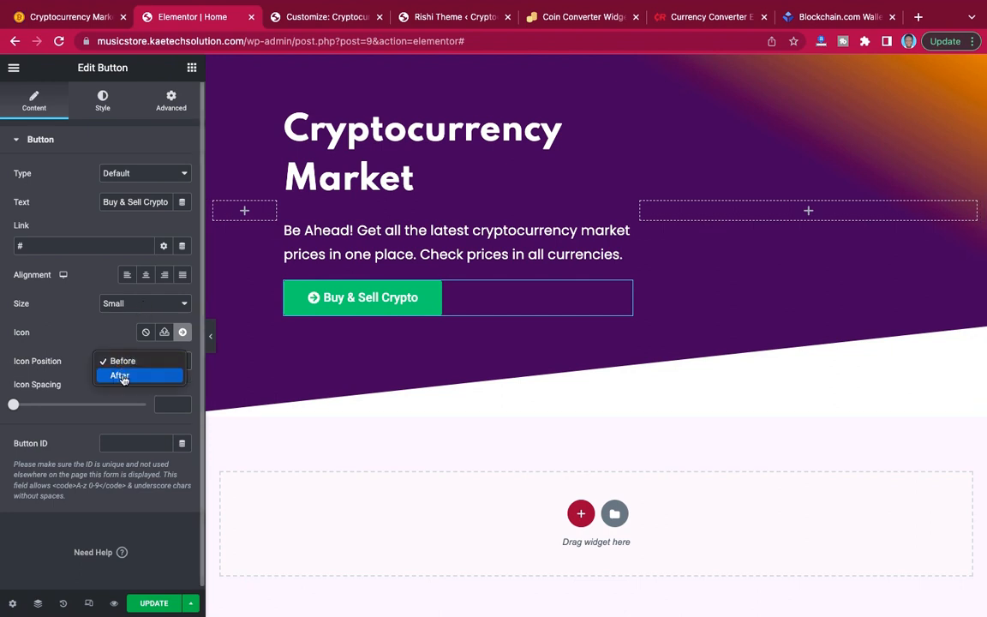
{"action": "left_click", "coordinate": [116, 374]}
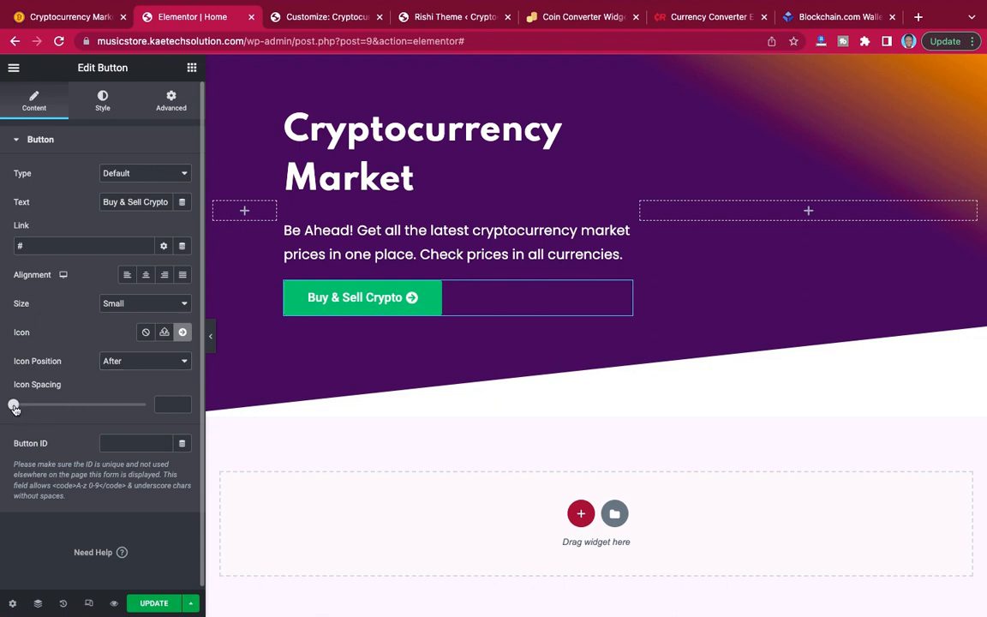
{"action": "left_click_drag", "start_coordinate": [14, 408], "coordinate": [35, 408]}
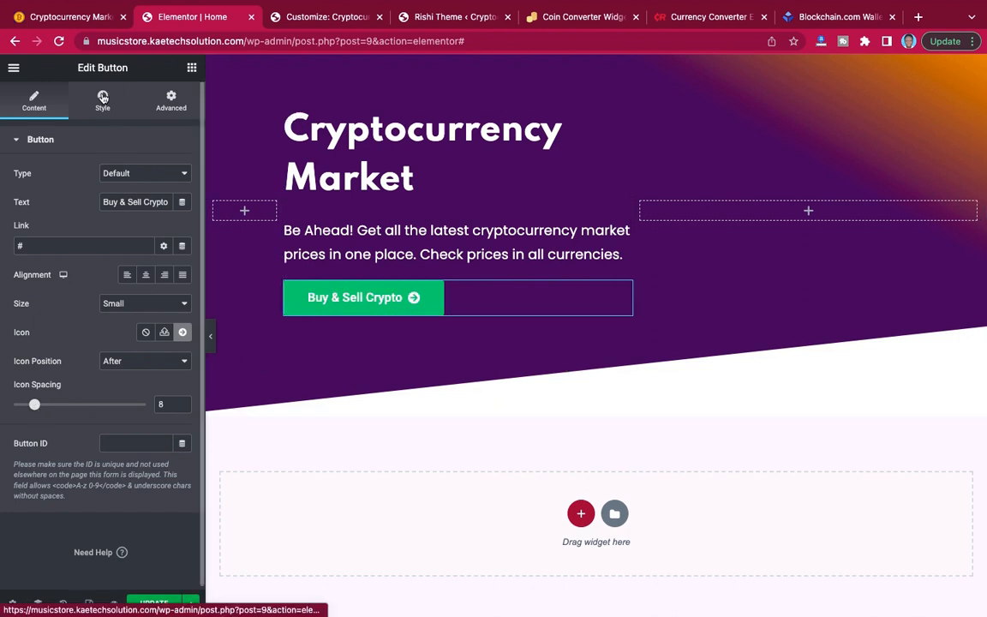
Compare with the demo's button and set the Buy & Sell Crypto button's background color to orange (#FF8500).
{"action": "left_click", "coordinate": [86, 18]}
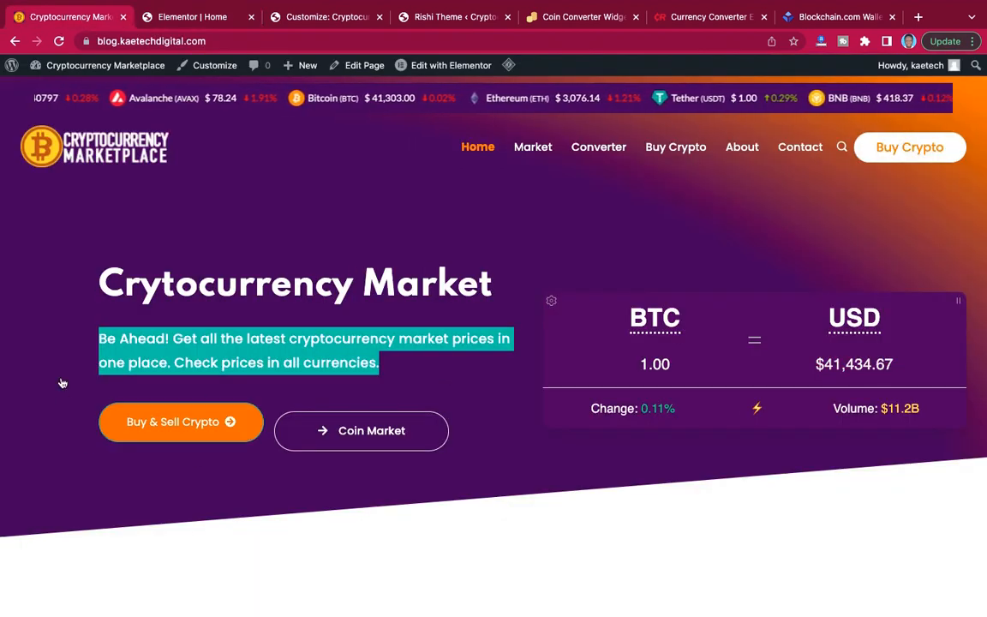
{"action": "left_click", "coordinate": [162, 17]}
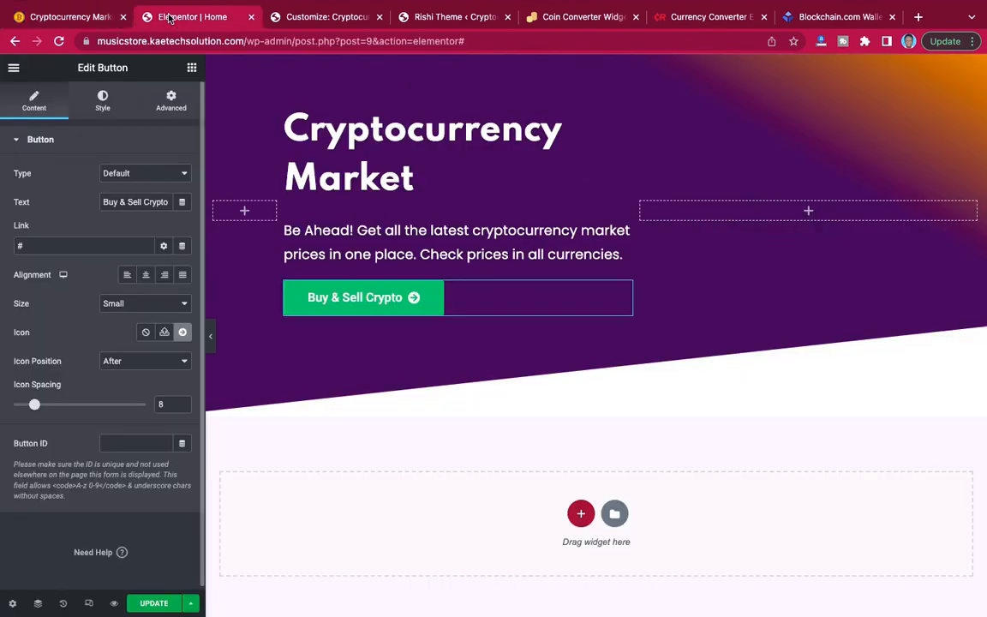
{"action": "left_click", "coordinate": [105, 101]}
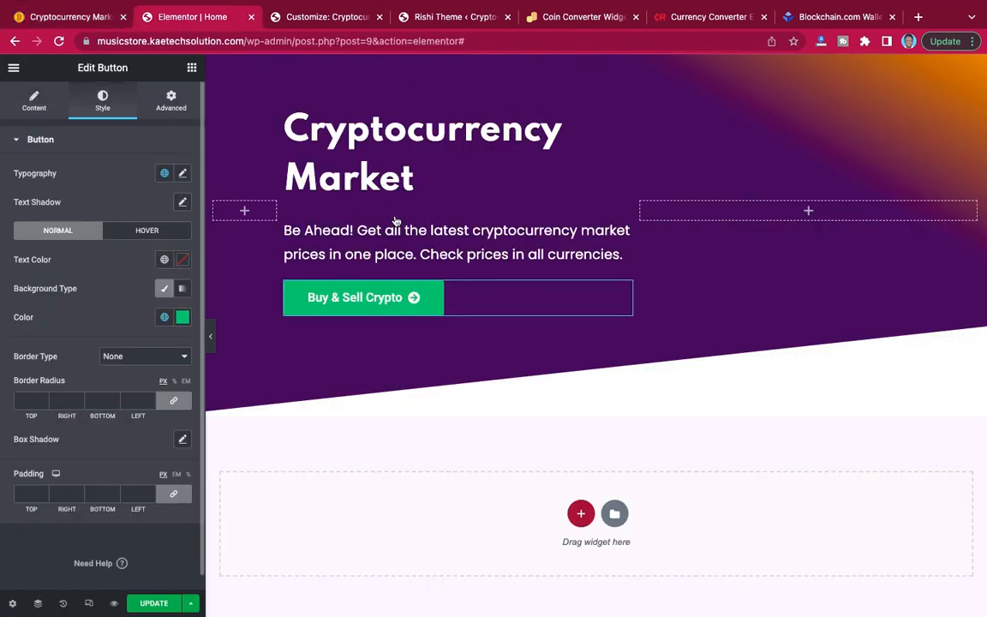
{"action": "left_click", "coordinate": [181, 319]}
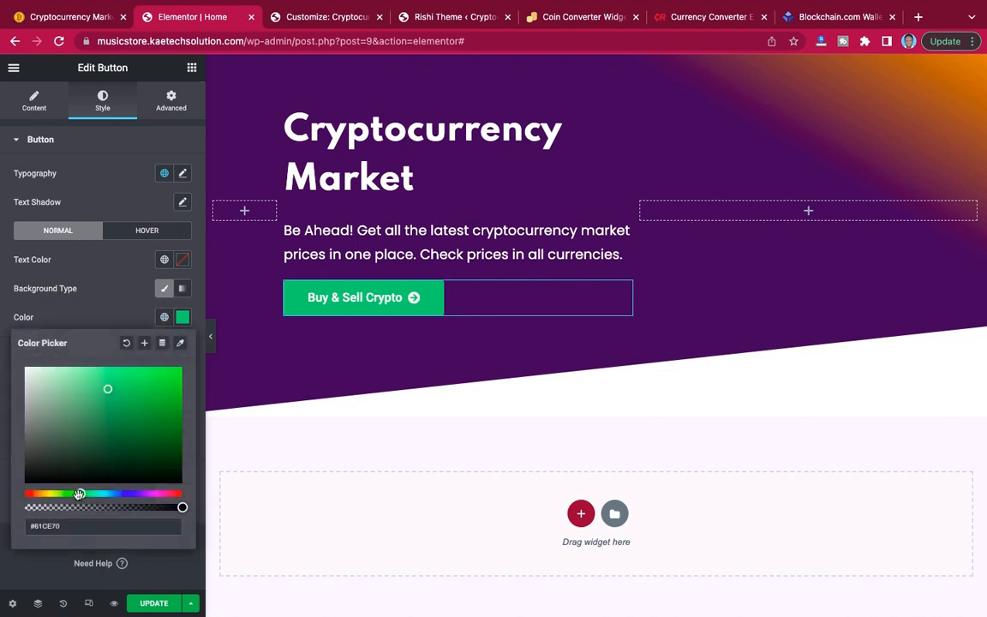
{"action": "left_click_drag", "start_coordinate": [78, 496], "coordinate": [38, 495]}
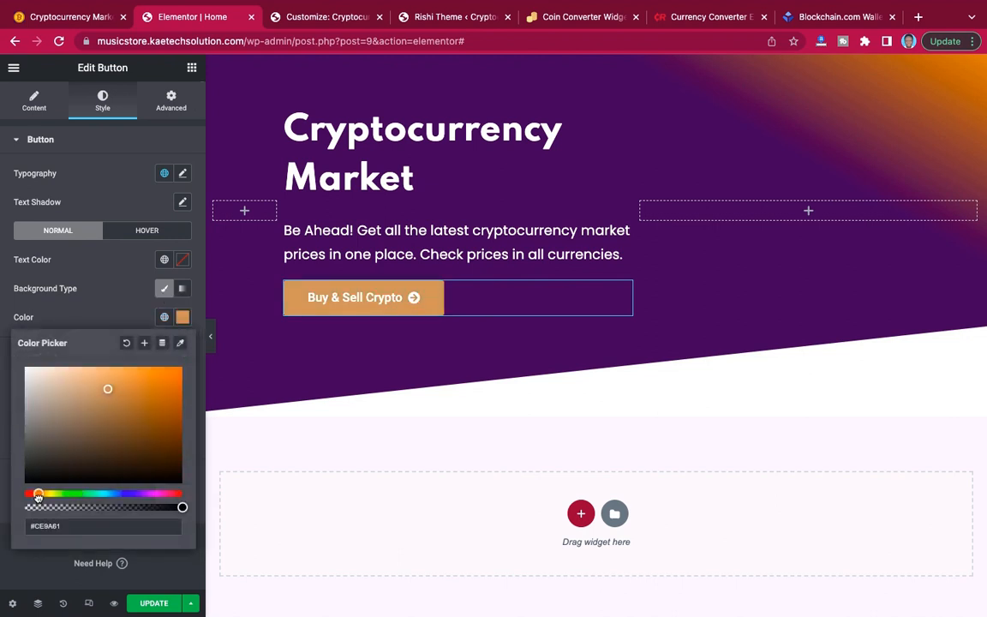
{"action": "left_click", "coordinate": [179, 373]}
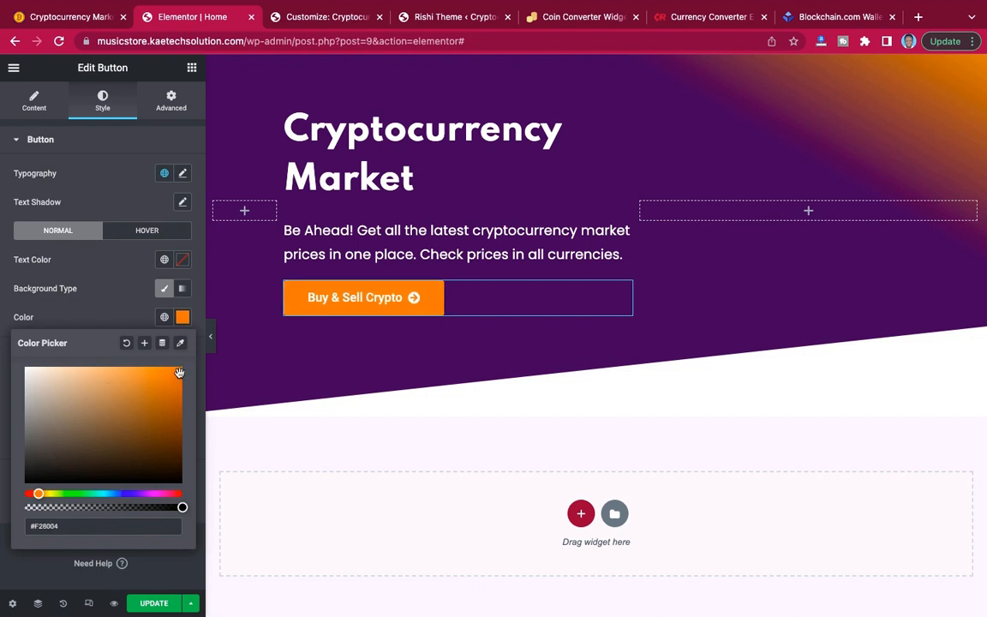
{"action": "left_click", "coordinate": [99, 317]}
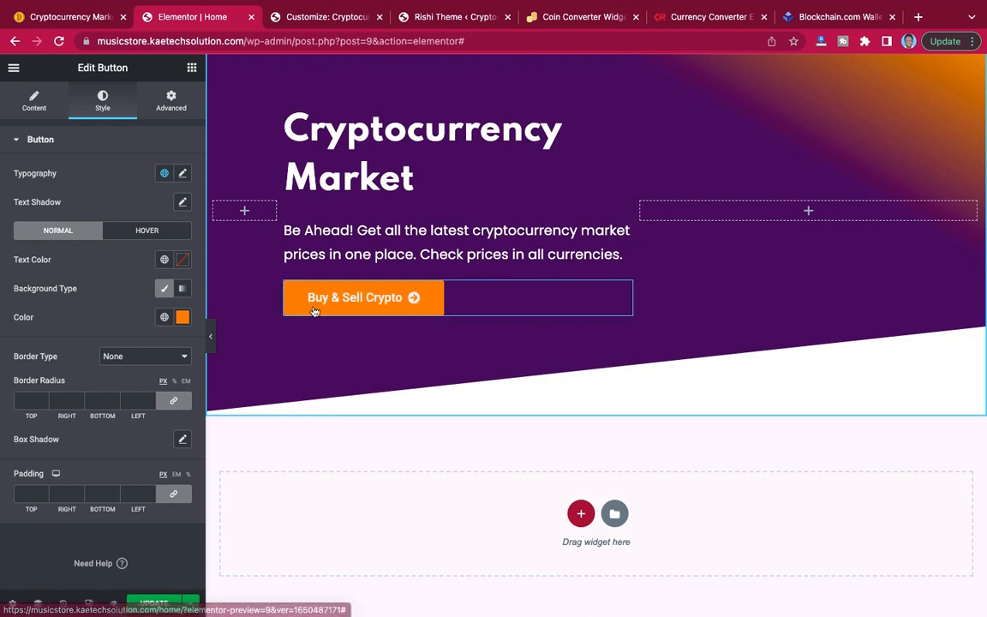
Check the demo's button outline and give the Buy & Sell Crypto button a solid border 1 px wide on all sides.
{"action": "left_click", "coordinate": [42, 18]}
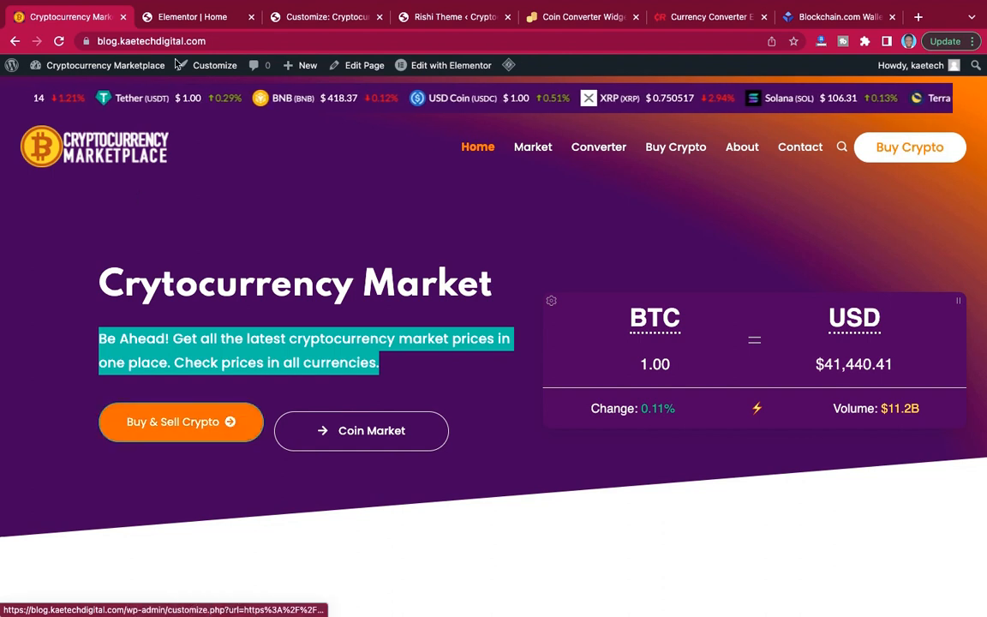
{"action": "left_click", "coordinate": [188, 21]}
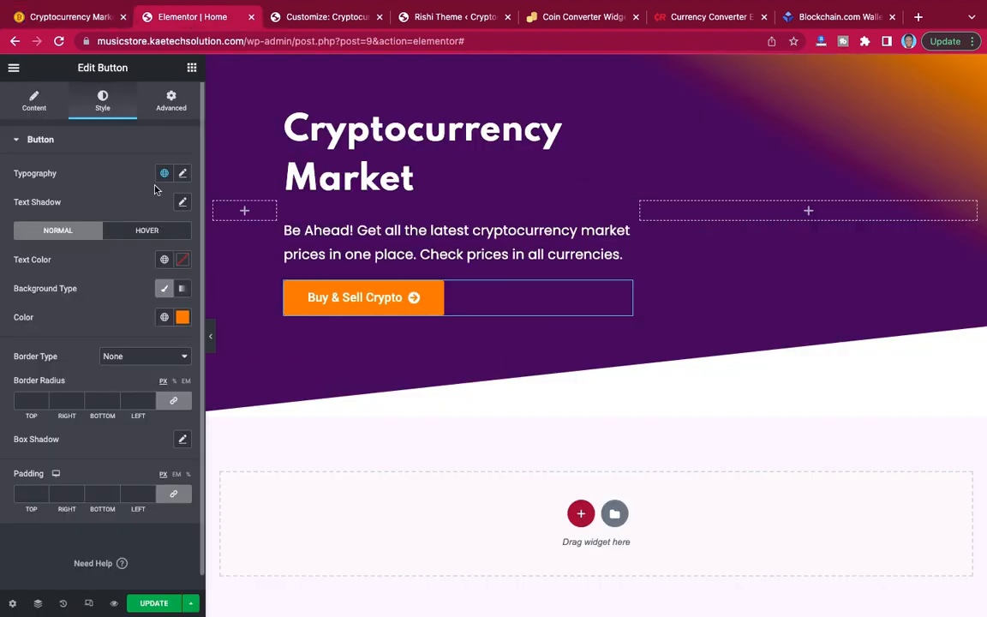
{"action": "left_click", "coordinate": [157, 359]}
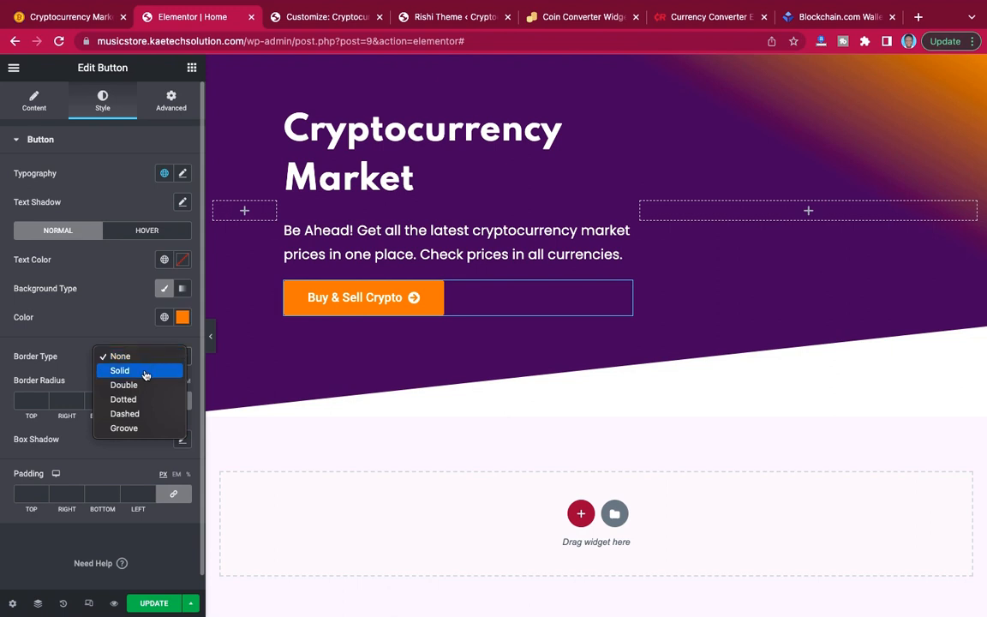
{"action": "left_click", "coordinate": [146, 372]}
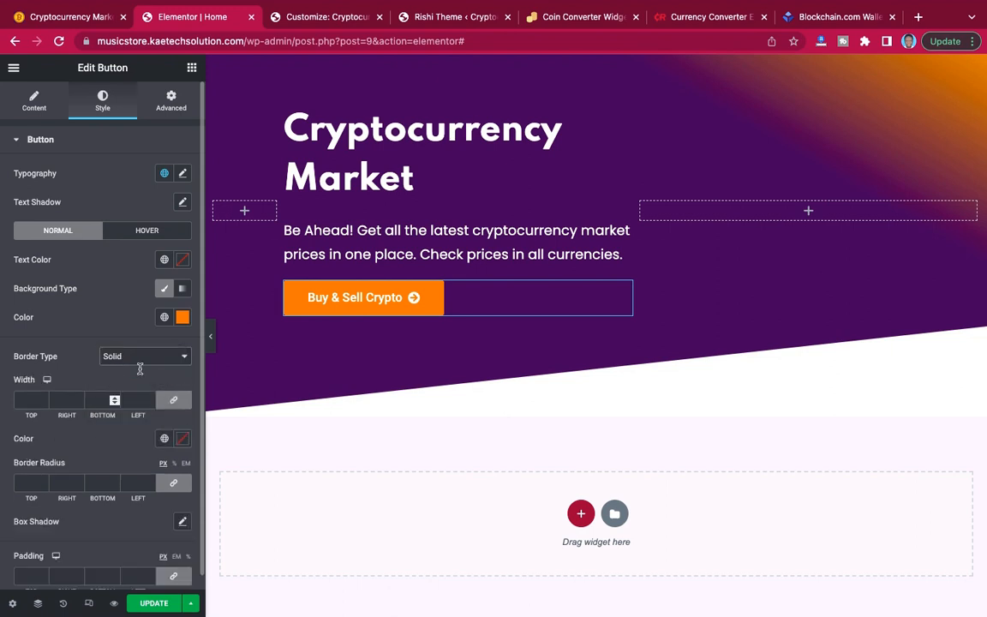
{"action": "left_click", "coordinate": [43, 398]}
Copy the button's background color #FF8500 and apply it as the border color.
{"action": "left_click", "coordinate": [180, 440]}
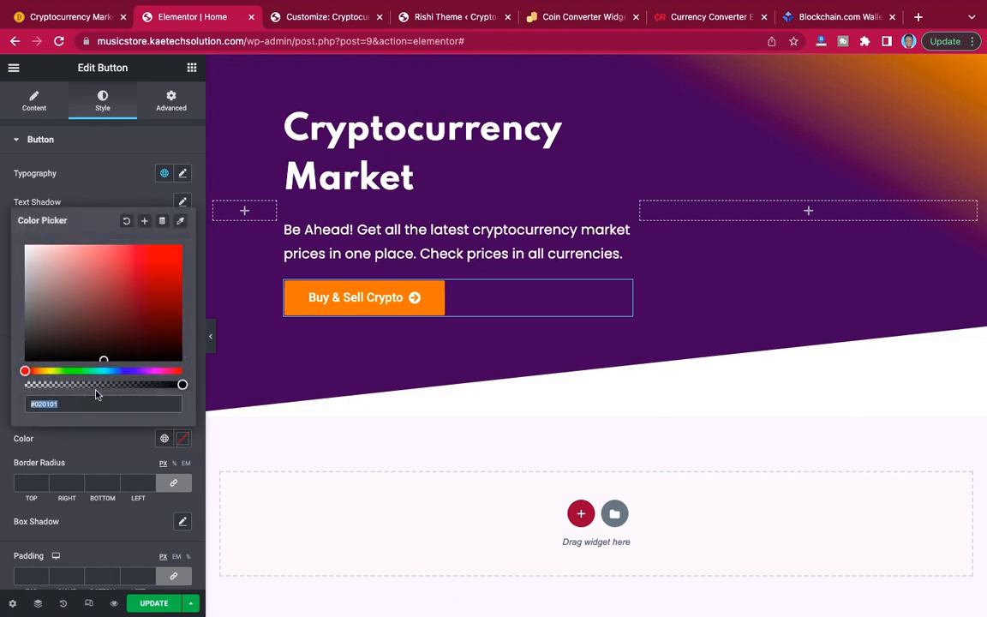
{"action": "left_click", "coordinate": [87, 433]}
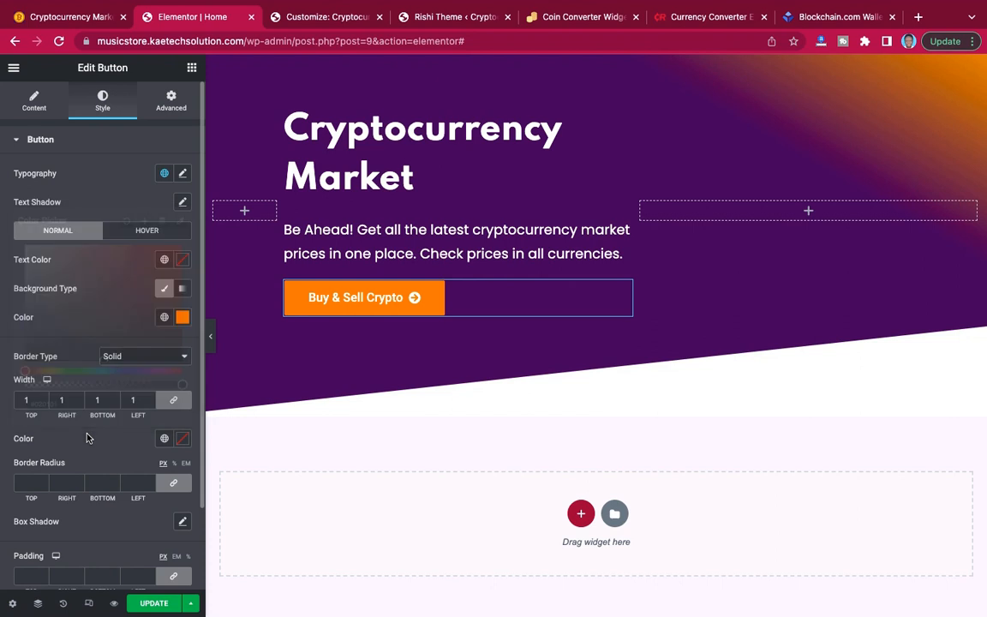
{"action": "left_click", "coordinate": [182, 319]}
{"action": "key", "text": "ctrl+c"}
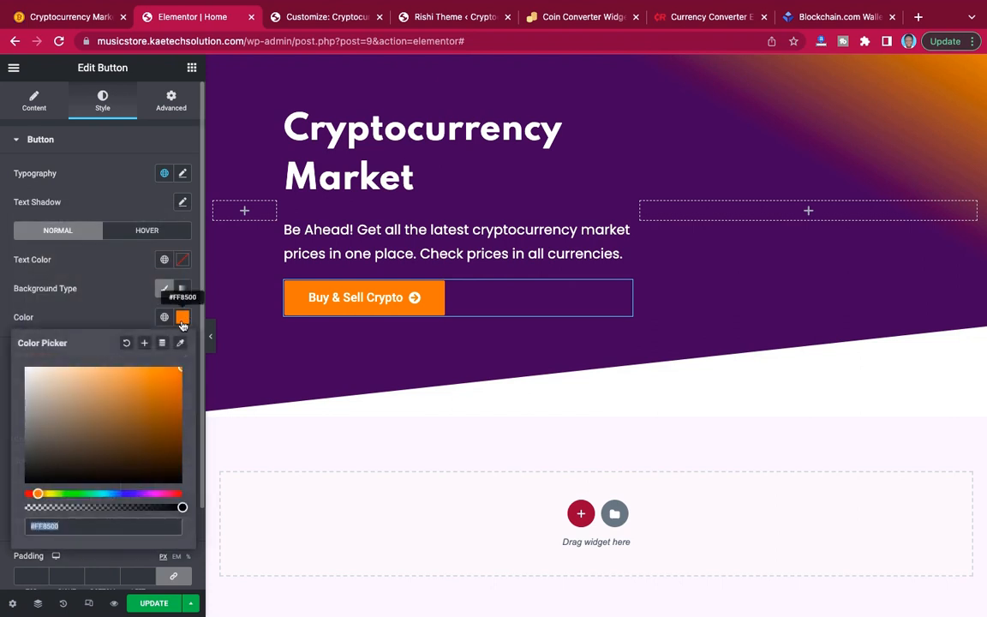
{"action": "left_click", "coordinate": [105, 325]}
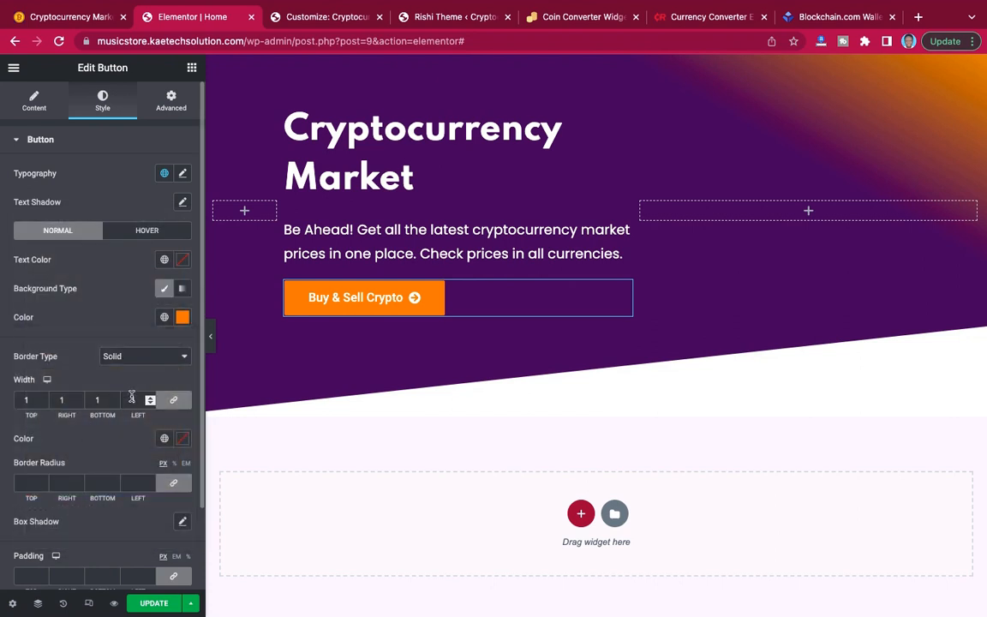
{"action": "left_click", "coordinate": [183, 438]}
{"action": "key", "text": "ctrl+v"}
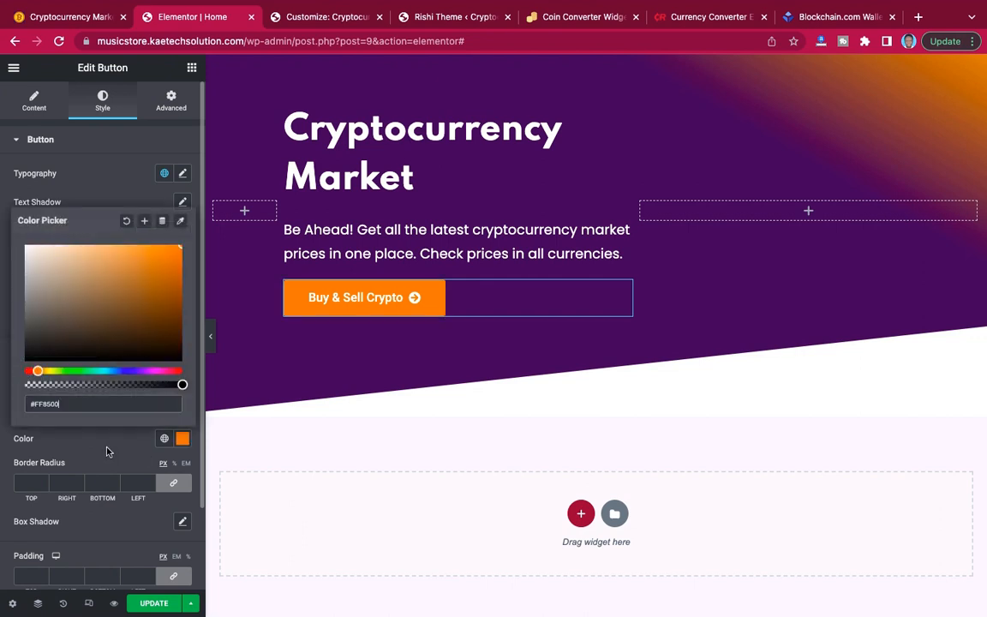
{"action": "left_click", "coordinate": [110, 451]}
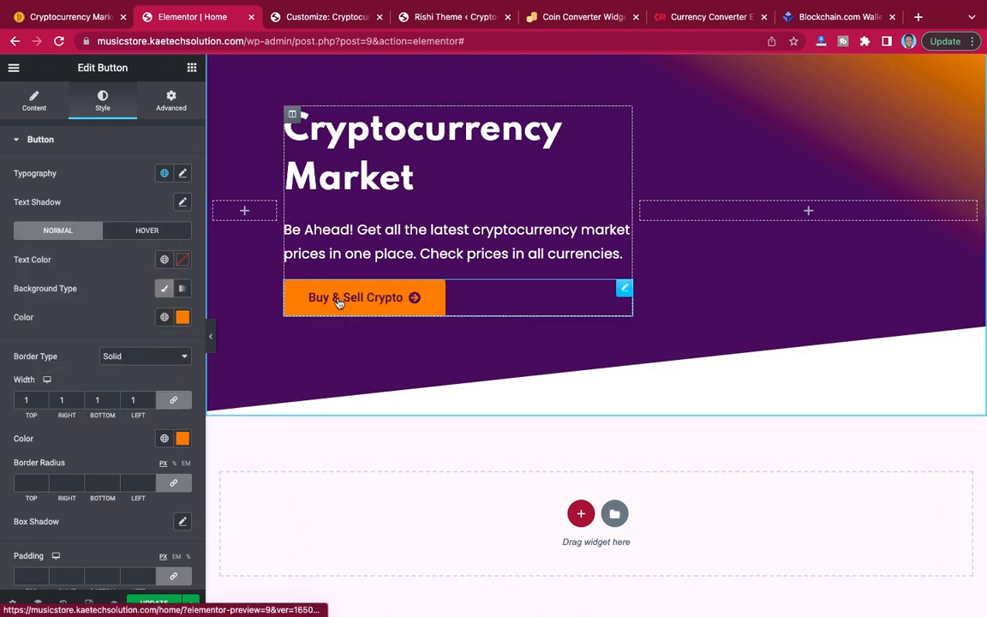
Set the Buy & Sell Crypto button's border radius to 50 px on all corners.
{"action": "left_click", "coordinate": [25, 477]}
{"action": "type", "text": "20"}
{"action": "key", "text": "BackSpace"}
{"action": "key", "text": "BackSpace"}
{"action": "type", "text": "50"}
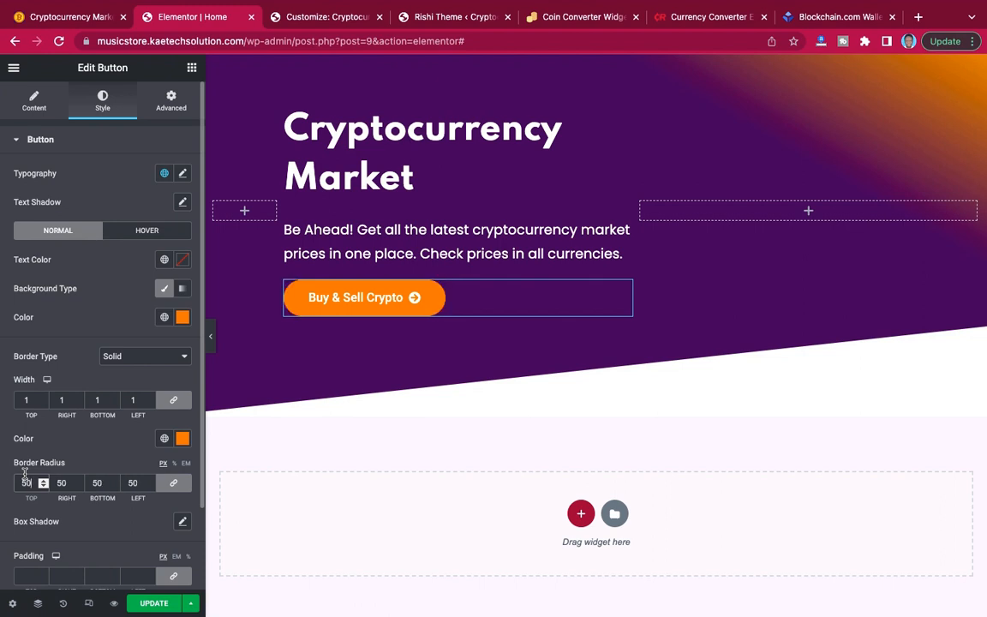
{"action": "left_click", "coordinate": [95, 338]}
Set the Buy & Sell Crypto button's hover text color to white.
{"action": "scroll", "coordinate": [73, 356], "scroll_direction": "down", "scroll_amount": 2}
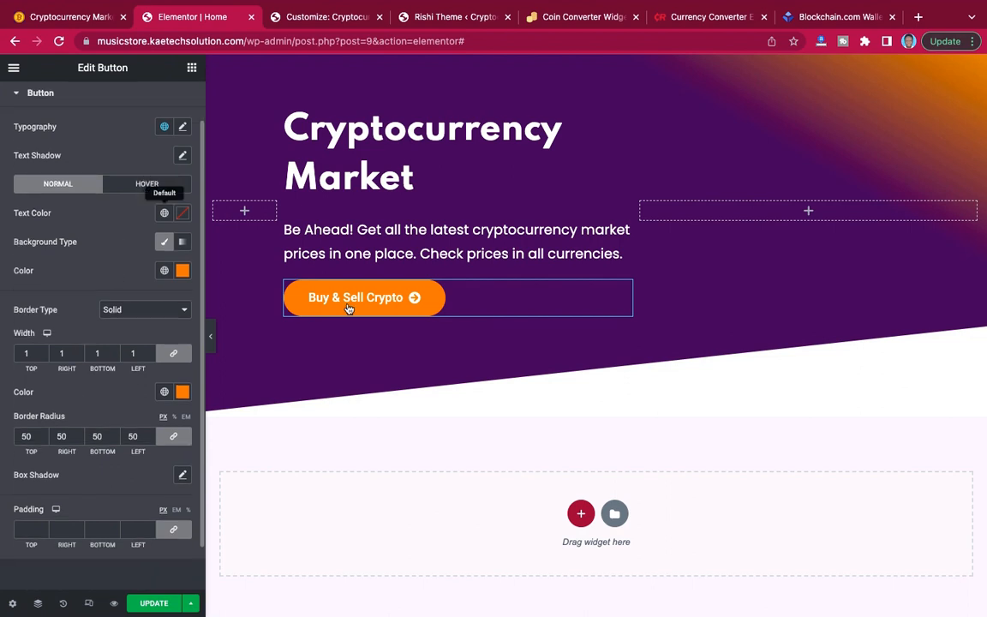
{"action": "left_click", "coordinate": [125, 187]}
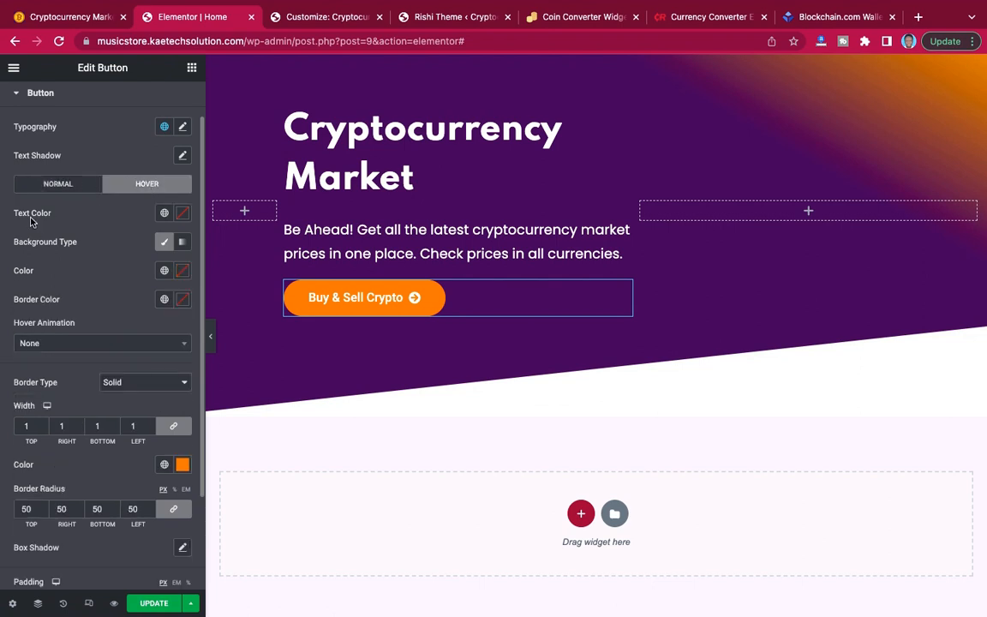
{"action": "left_click", "coordinate": [183, 217]}
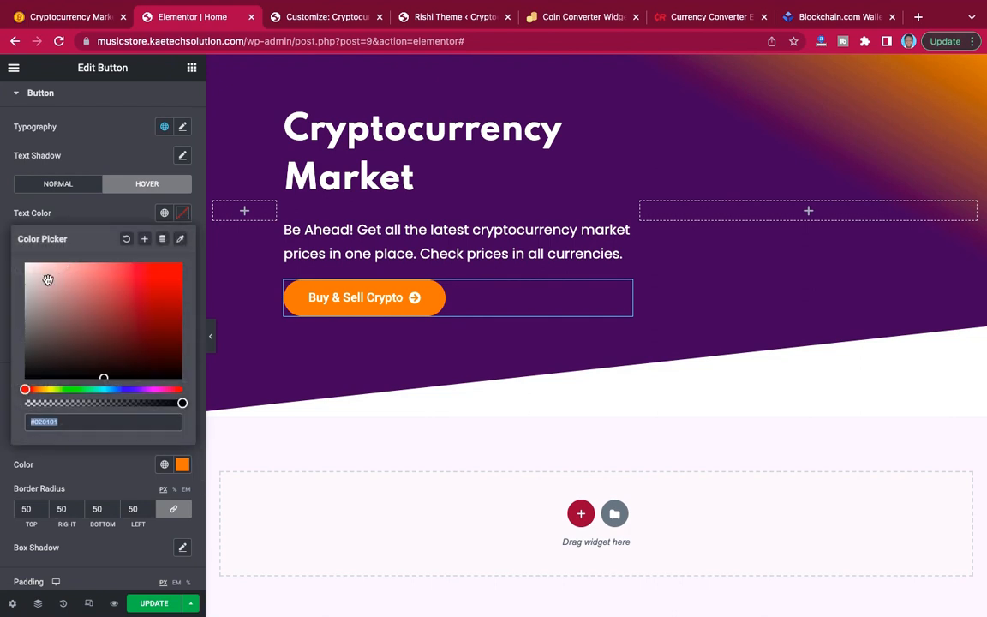
{"action": "left_click_drag", "start_coordinate": [48, 280], "coordinate": [2, 234]}
{"action": "left_click", "coordinate": [59, 220]}
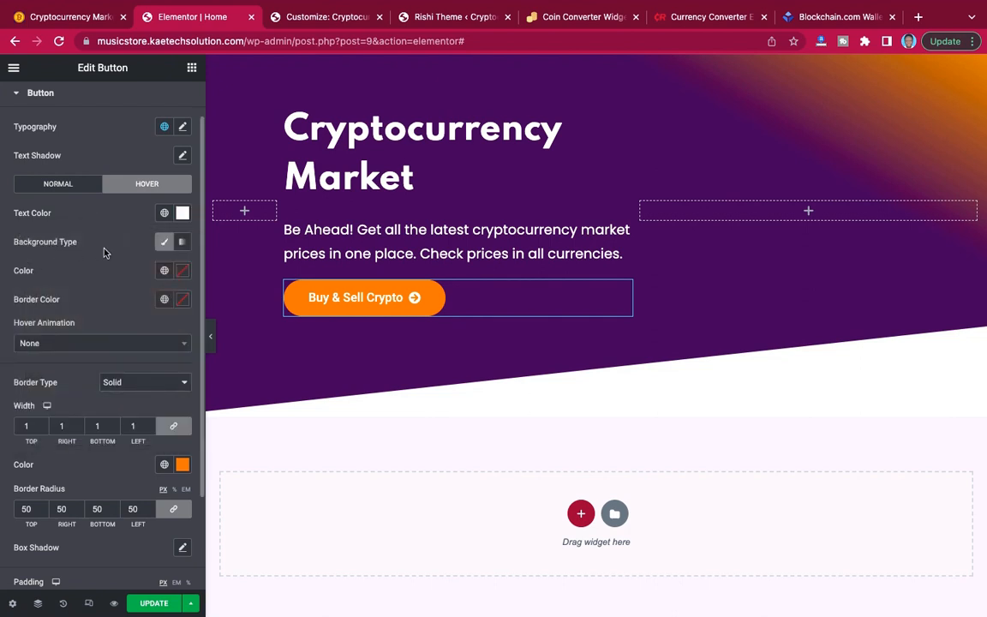
{"action": "left_click", "coordinate": [163, 244]}
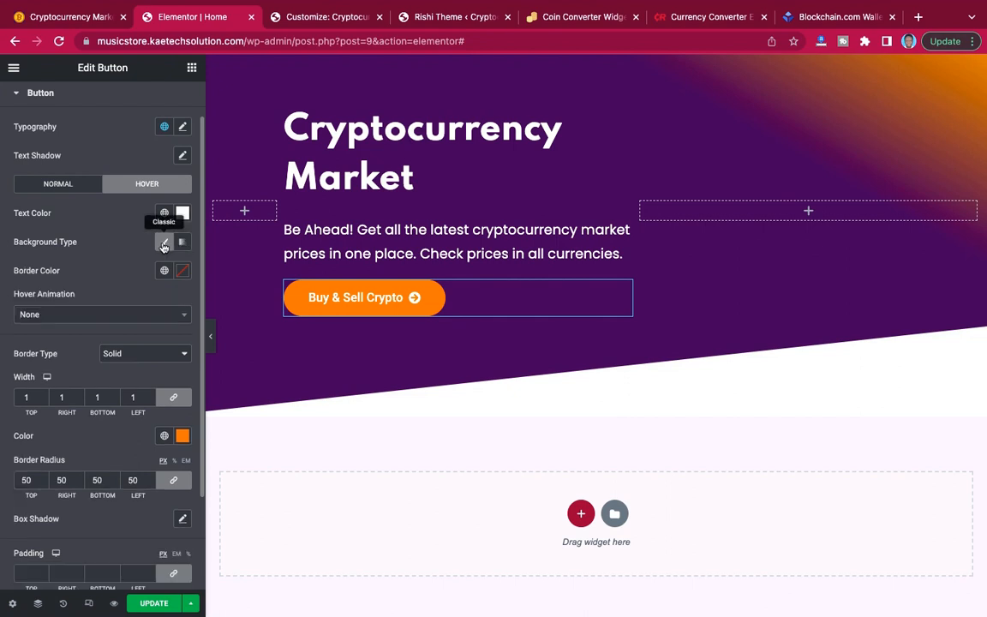
{"action": "left_click", "coordinate": [181, 271]}
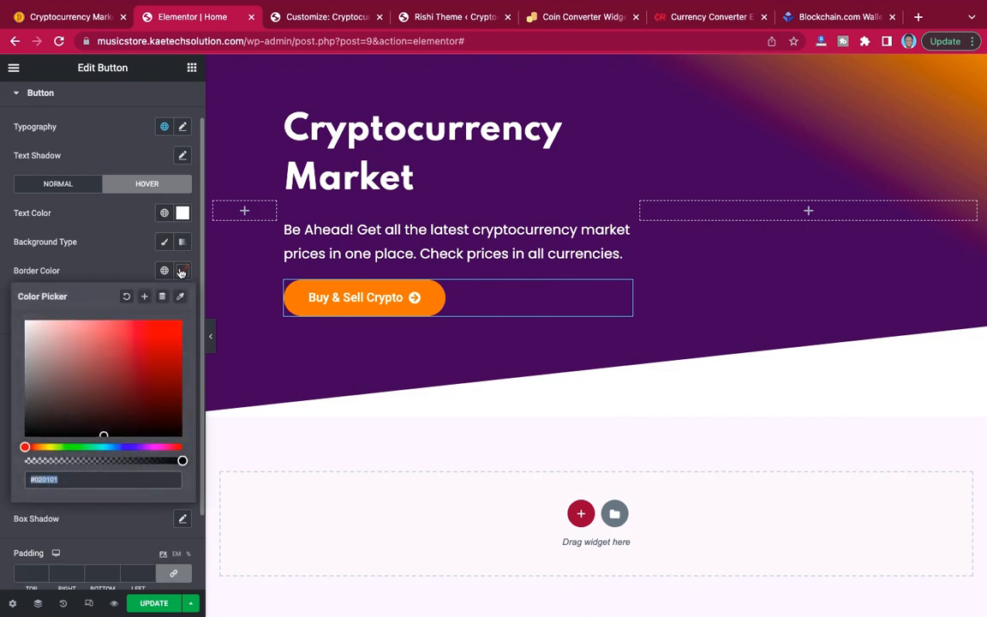
{"action": "left_click", "coordinate": [117, 258]}
{"action": "left_click", "coordinate": [164, 243]}
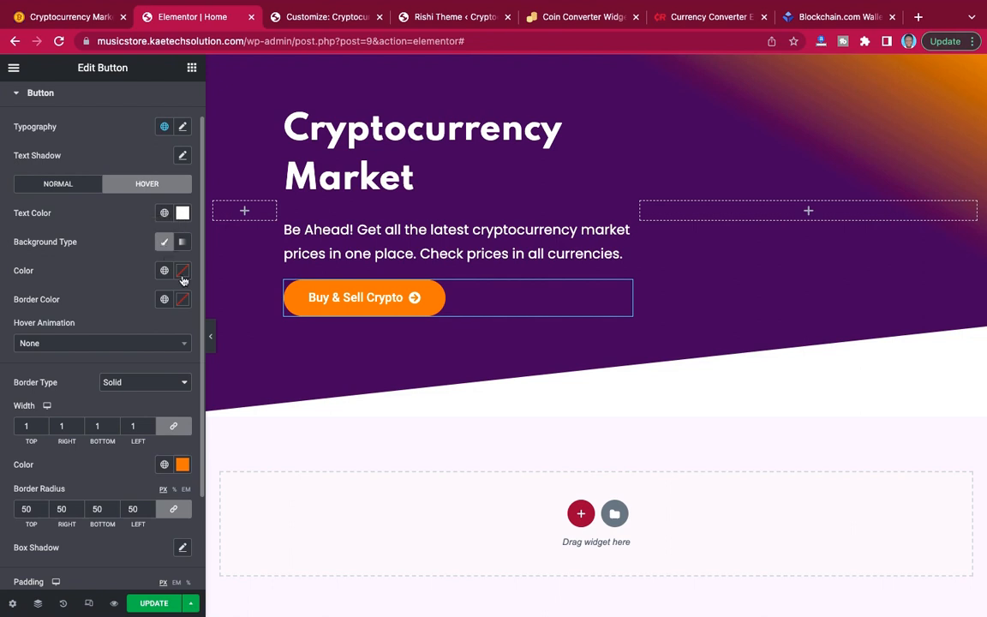
Make the button's hover background color fully transparent (#02010100).
{"action": "left_click", "coordinate": [182, 272]}
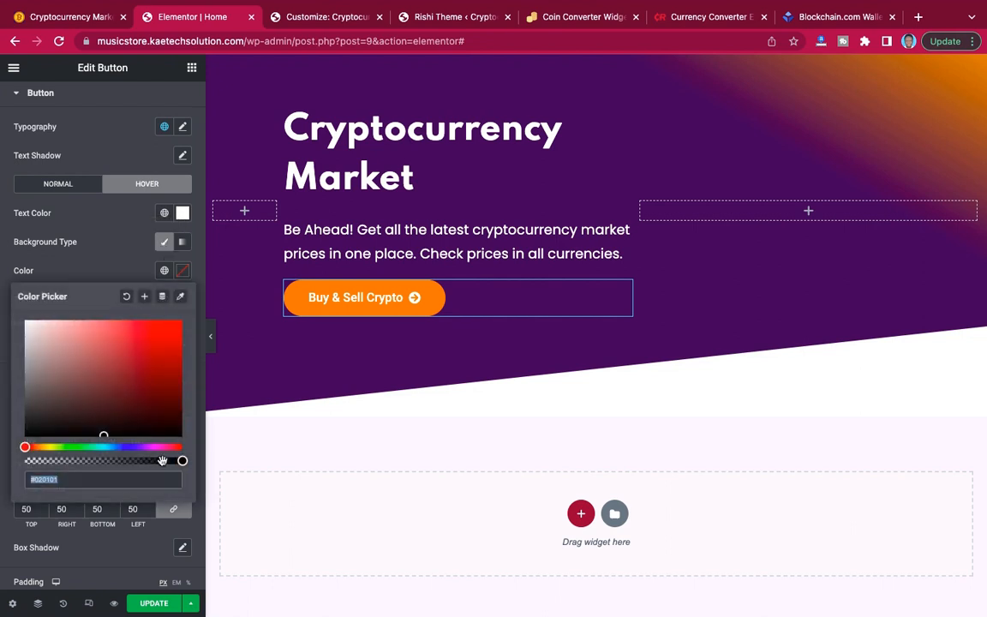
{"action": "left_click_drag", "start_coordinate": [182, 461], "coordinate": [2, 463]}
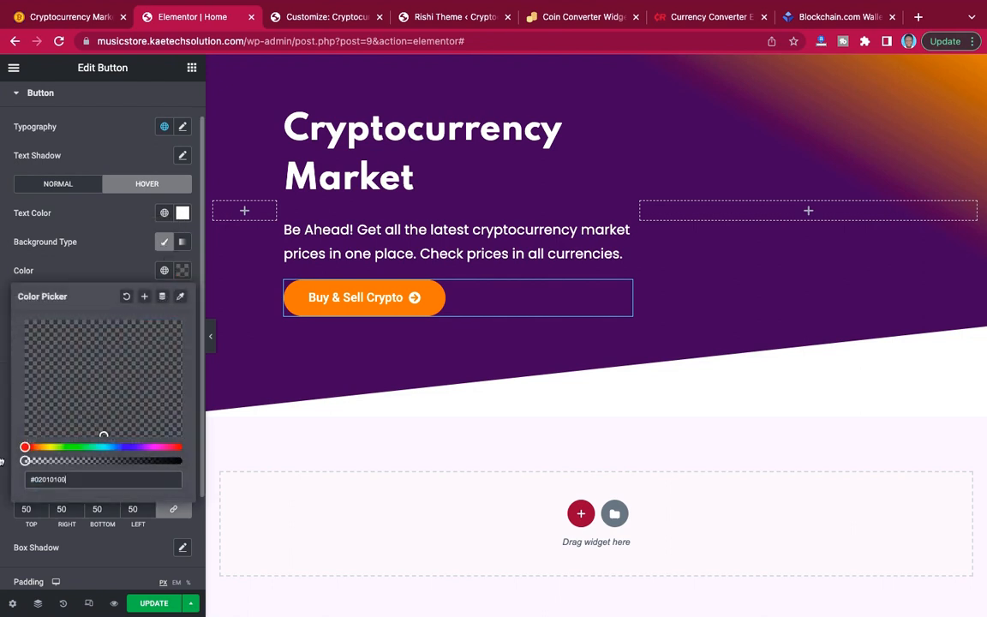
{"action": "left_click", "coordinate": [80, 269]}
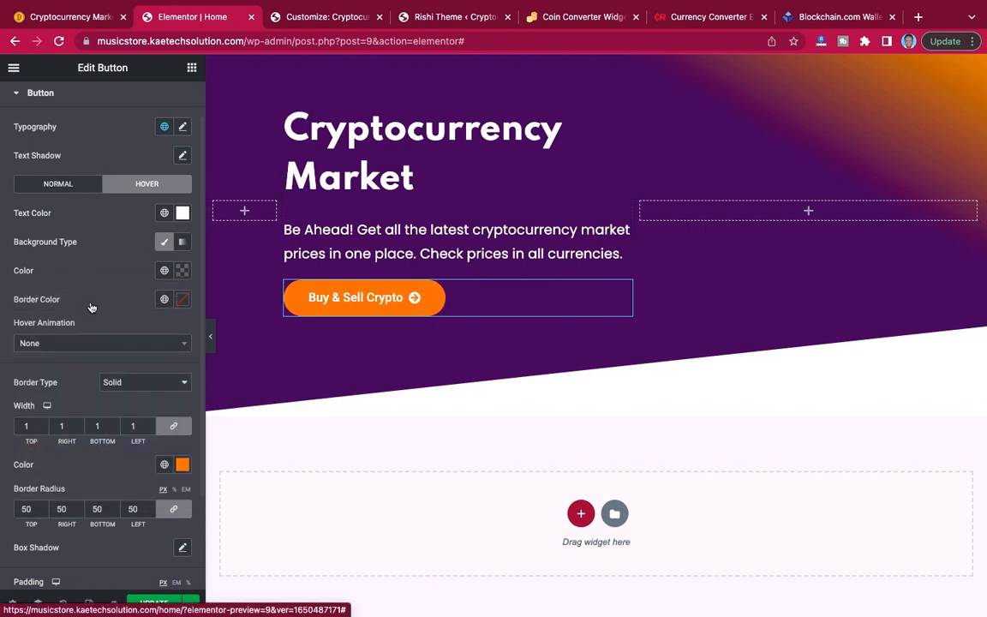
Set the button's hover border color to white.
{"action": "left_click", "coordinate": [182, 301]}
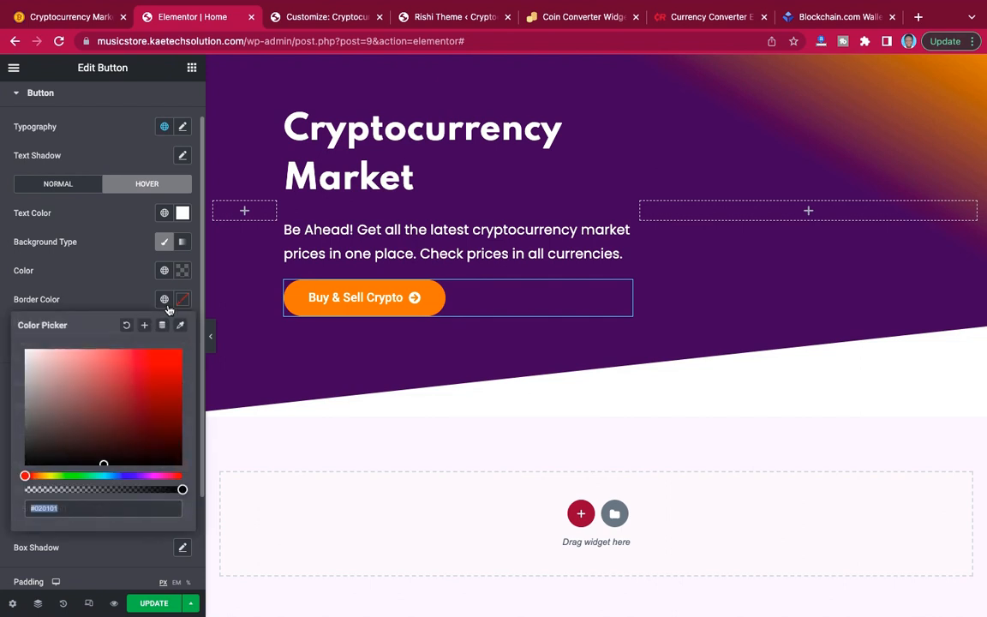
{"action": "left_click_drag", "start_coordinate": [46, 371], "coordinate": [3, 320]}
{"action": "left_click", "coordinate": [104, 292]}
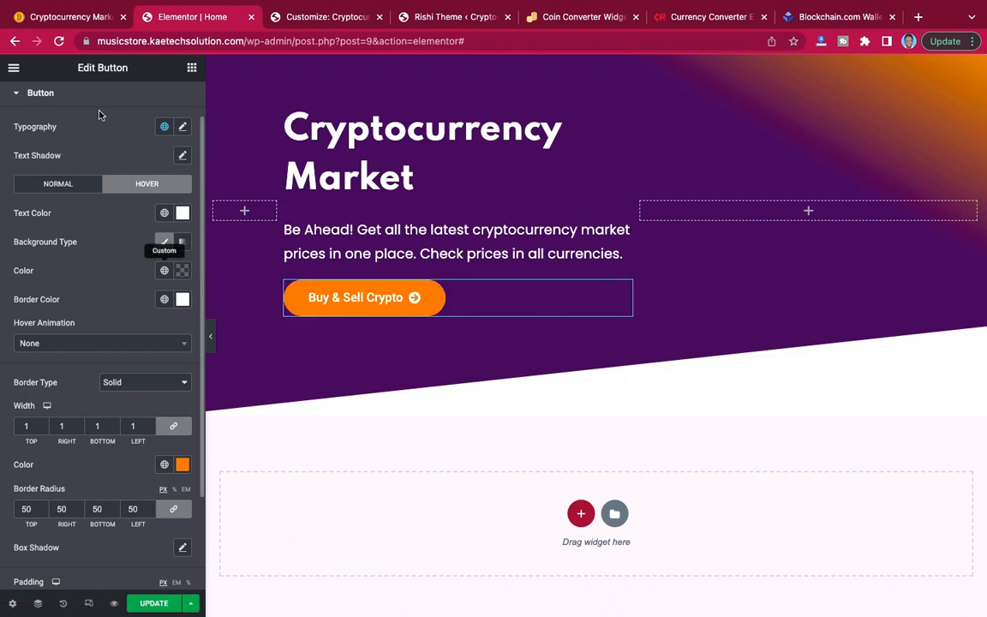
Check the two hero buttons on the demo site and duplicate the Buy & Sell Crypto button in Elementor.
{"action": "left_click", "coordinate": [73, 17]}
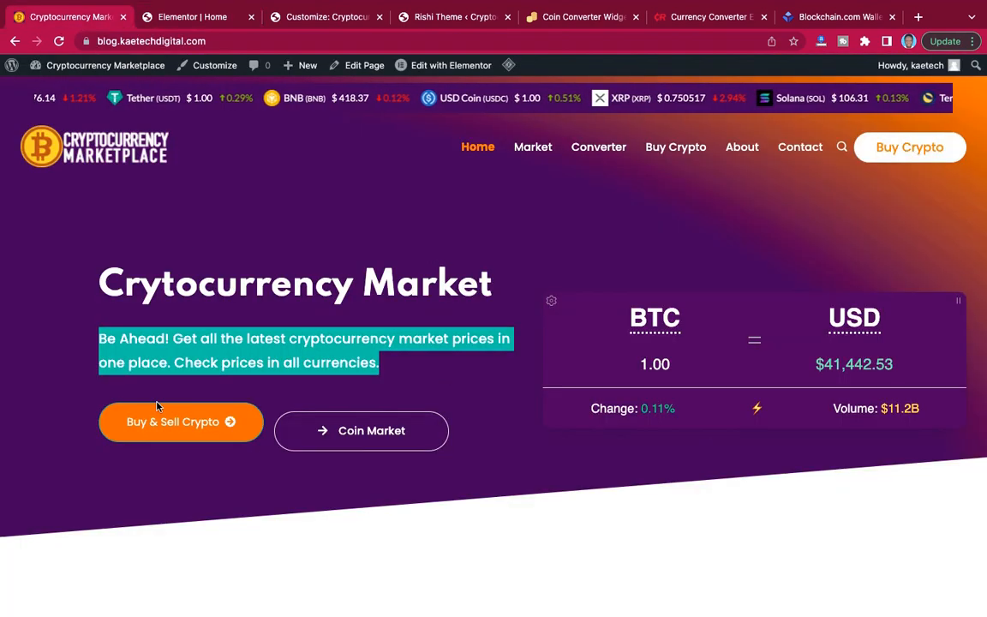
{"action": "left_click", "coordinate": [206, 17]}
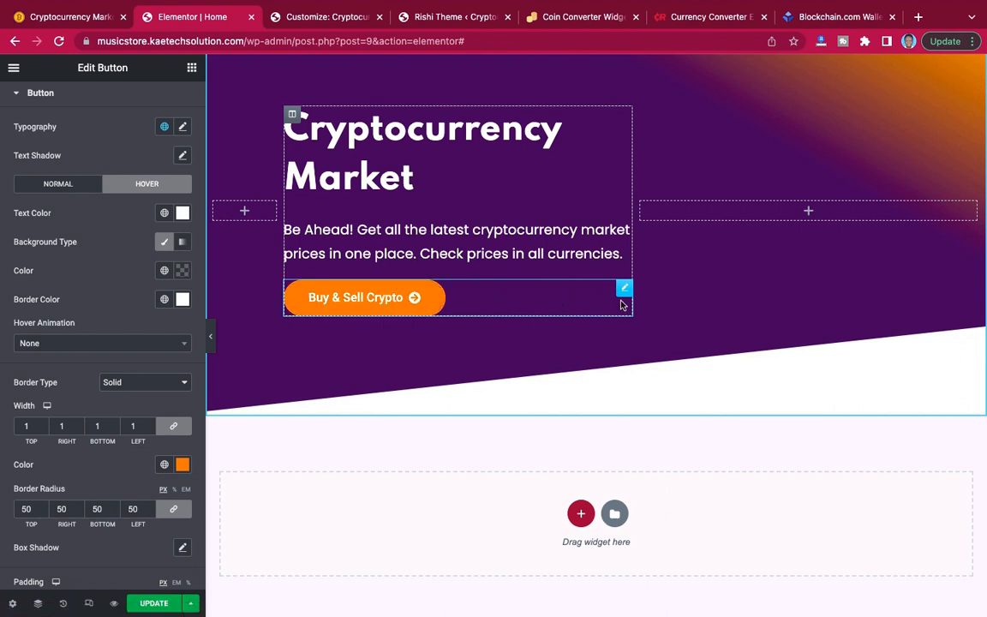
{"action": "left_click", "coordinate": [97, 21]}
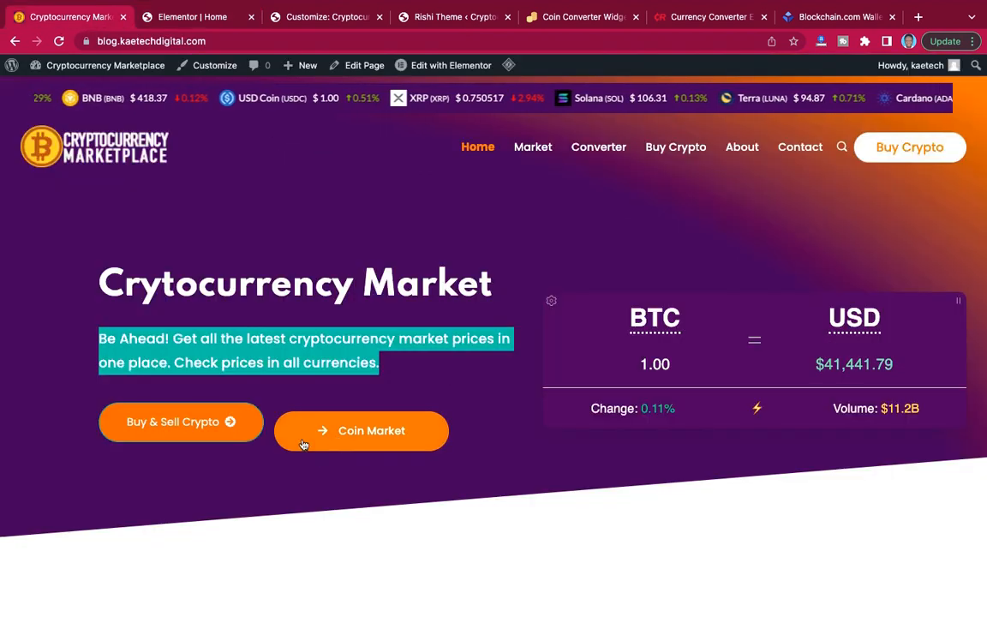
{"action": "left_click", "coordinate": [194, 19]}
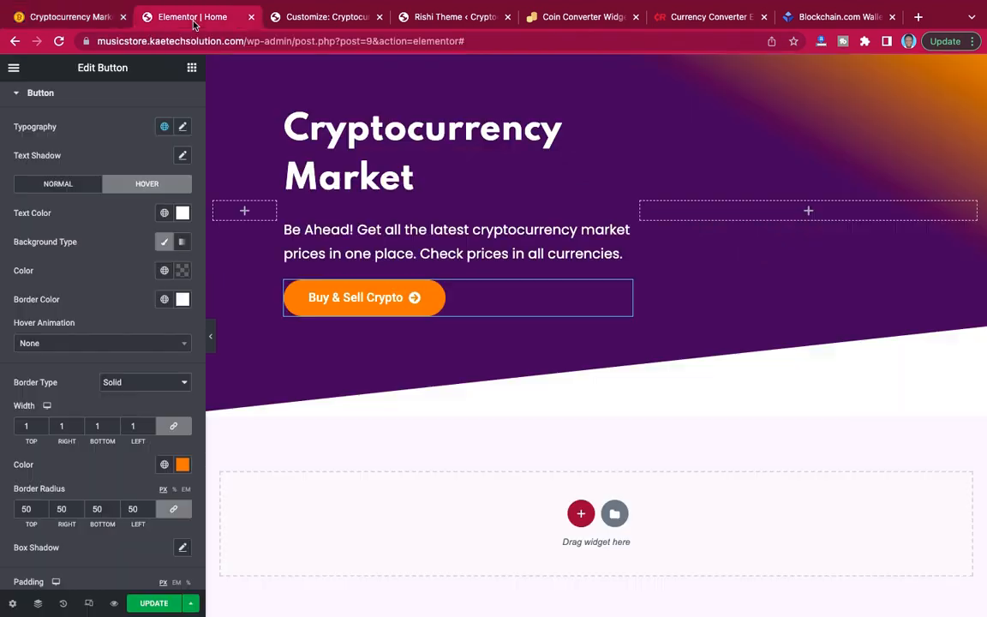
{"action": "right_click", "coordinate": [625, 291]}
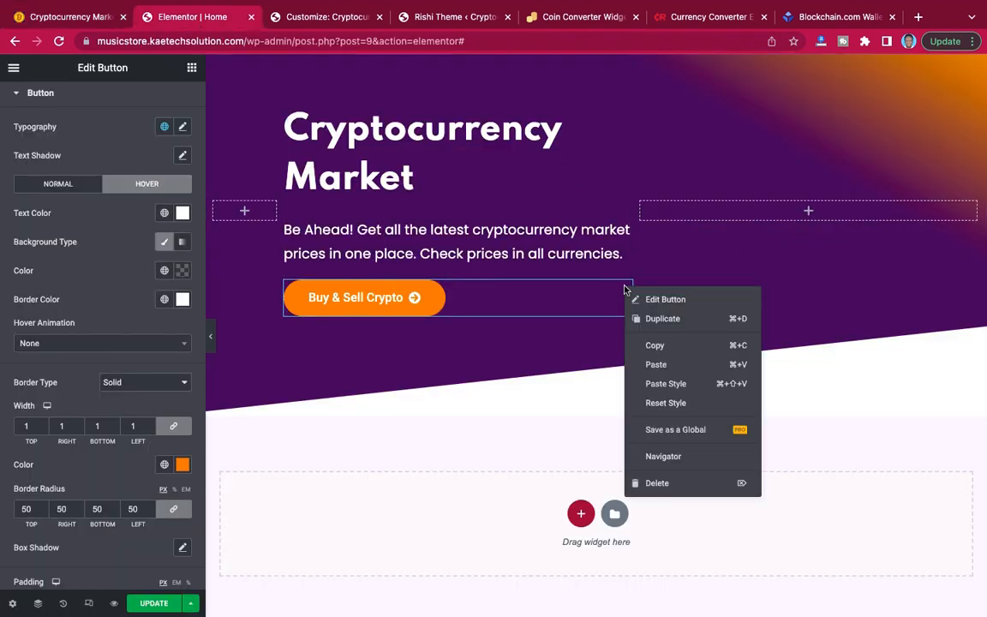
{"action": "left_click", "coordinate": [651, 320]}
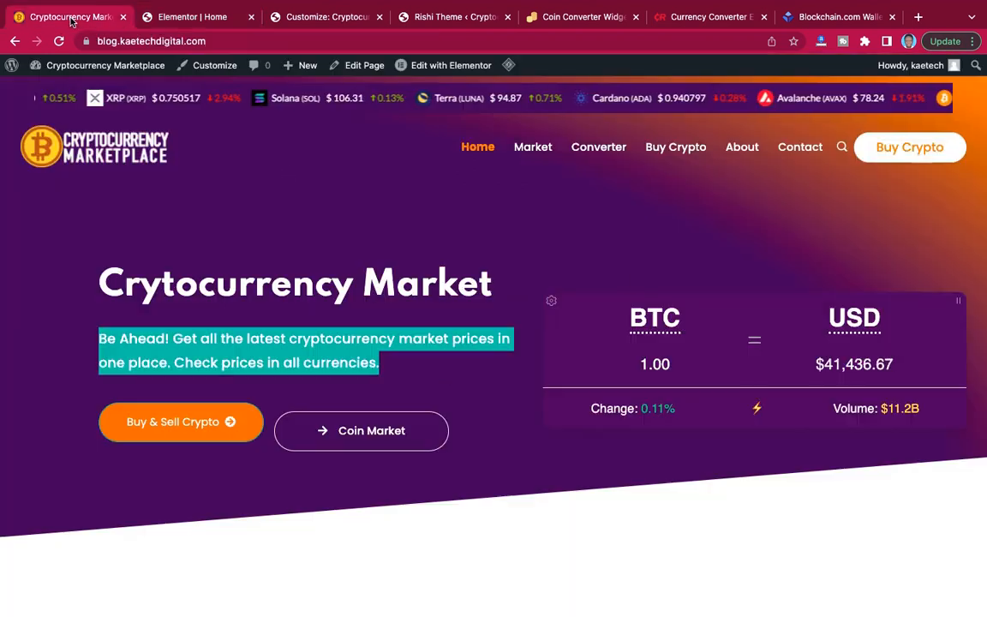
Check the second button's label on the demo and change the duplicated button's text to "Coin Market".
{"action": "left_click", "coordinate": [71, 19]}
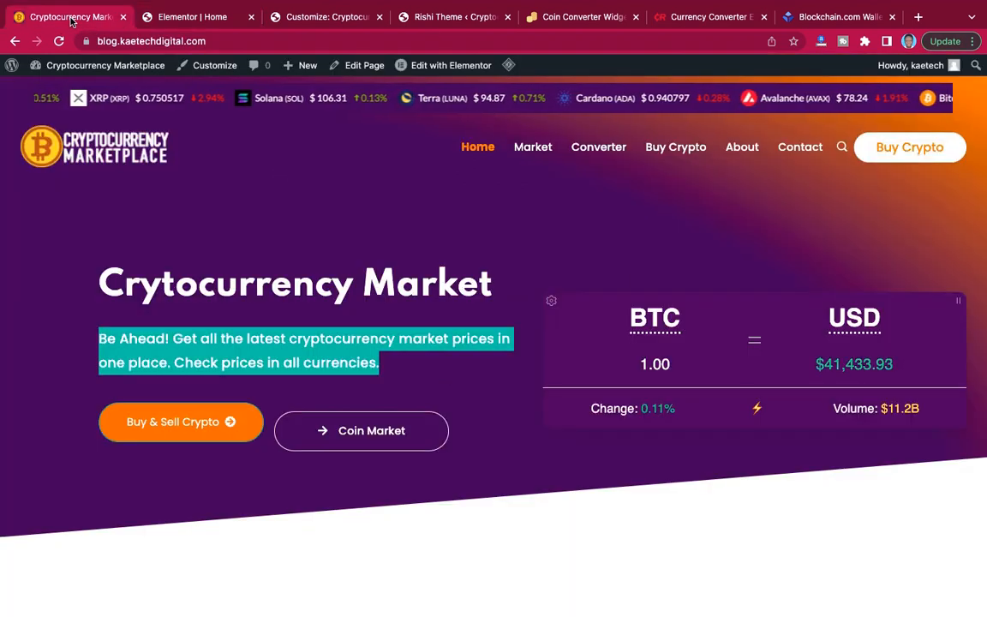
{"action": "left_click", "coordinate": [172, 17]}
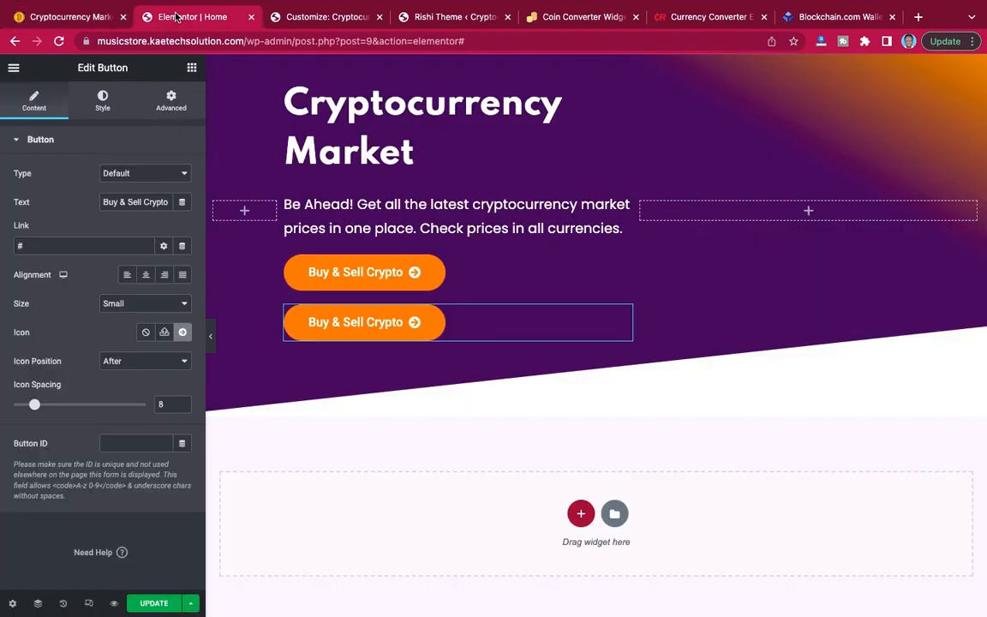
{"action": "triple_click", "coordinate": [145, 201]}
{"action": "type", "text": "C"}
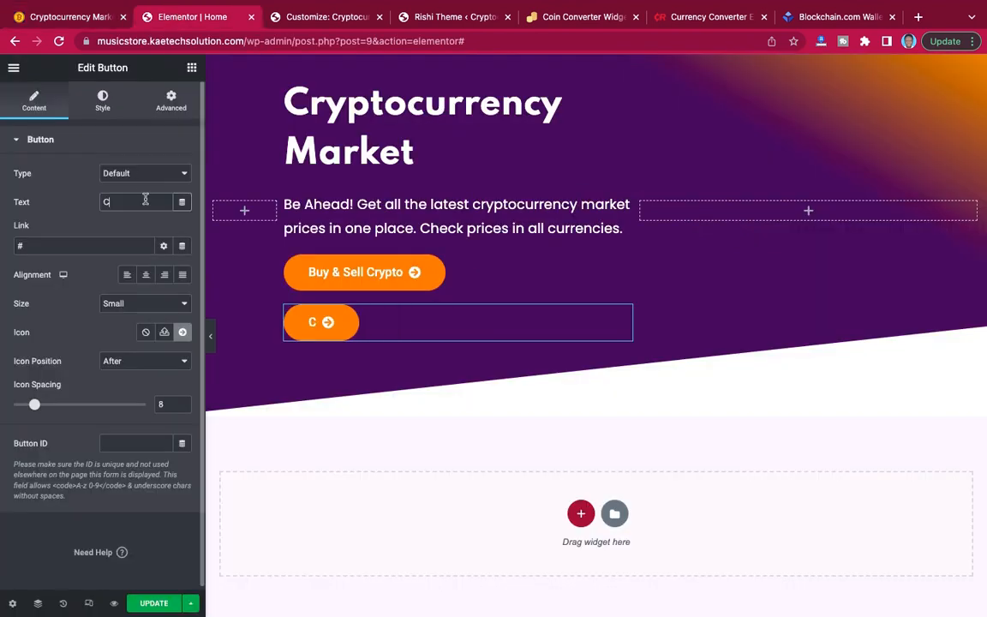
{"action": "type", "text": "oin Ma"}
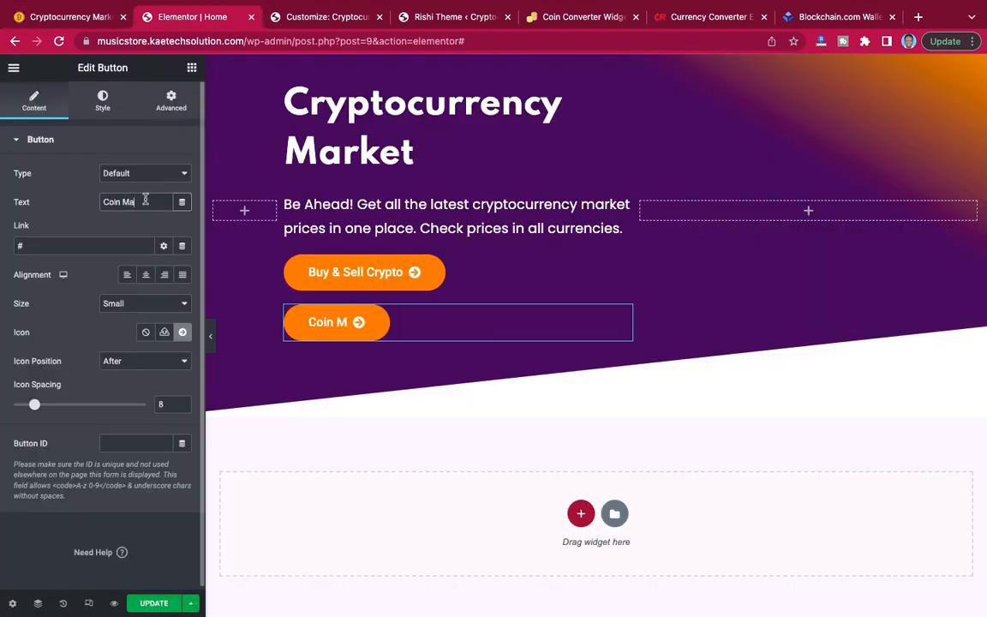
{"action": "type", "text": "rket"}
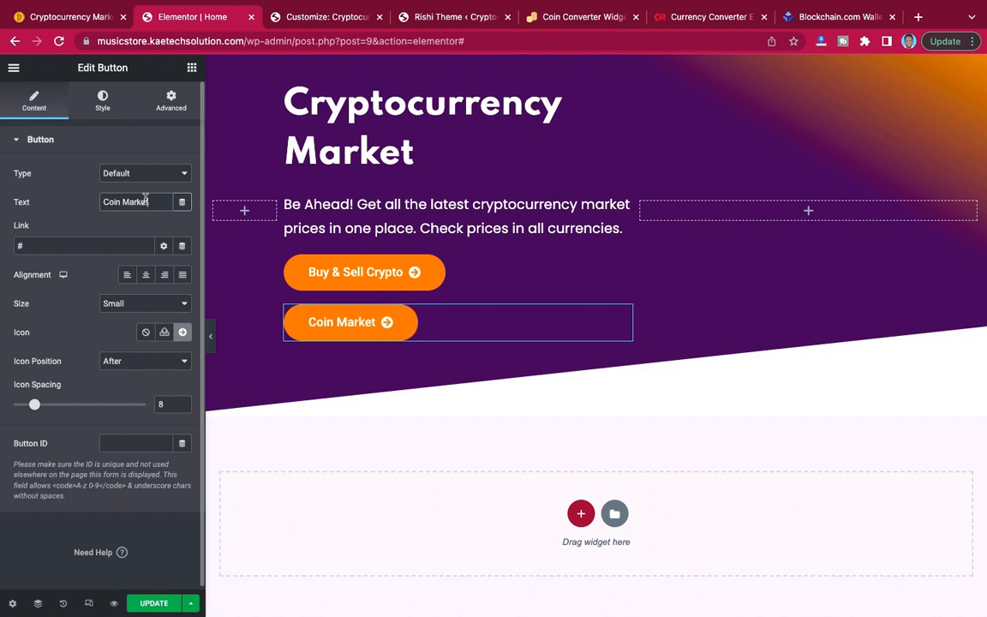
Check the demo's Coin Market icon, search the icon library for "arrow" and select the long right arrow for the new button.
{"action": "left_click", "coordinate": [76, 17]}
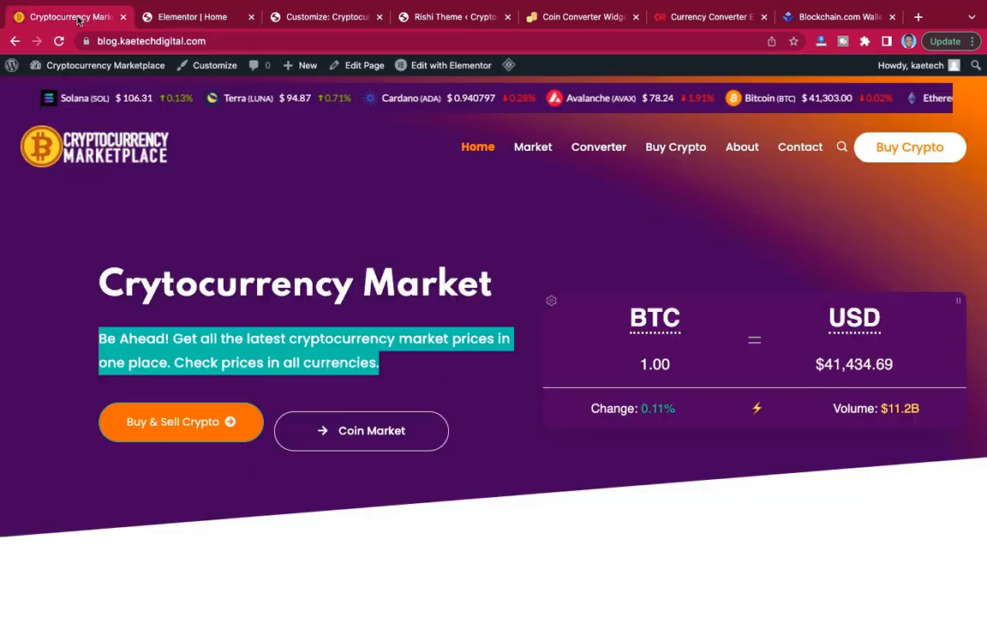
{"action": "left_click", "coordinate": [195, 18]}
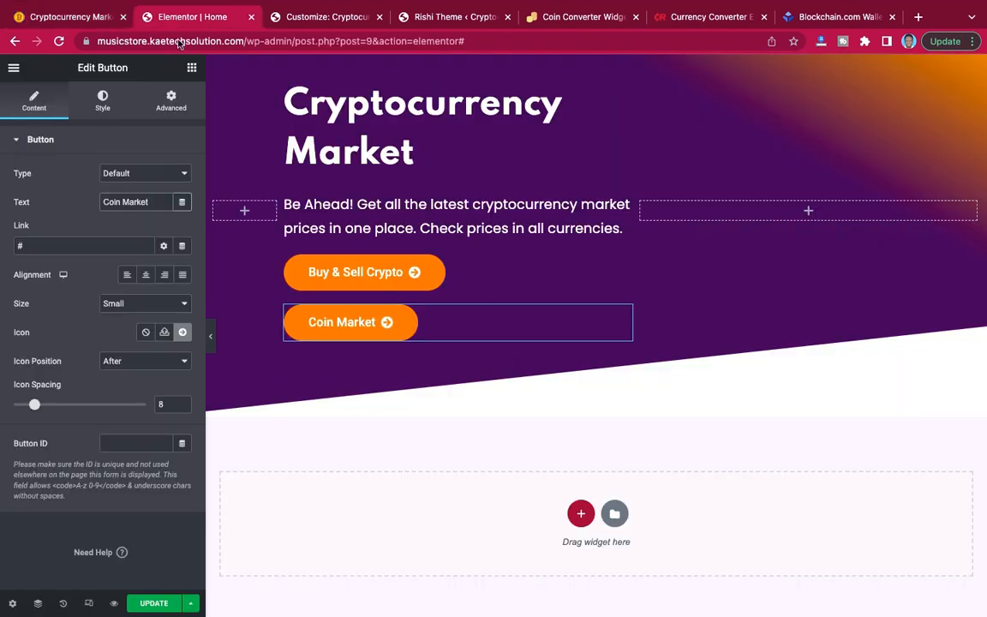
{"action": "left_click", "coordinate": [181, 333]}
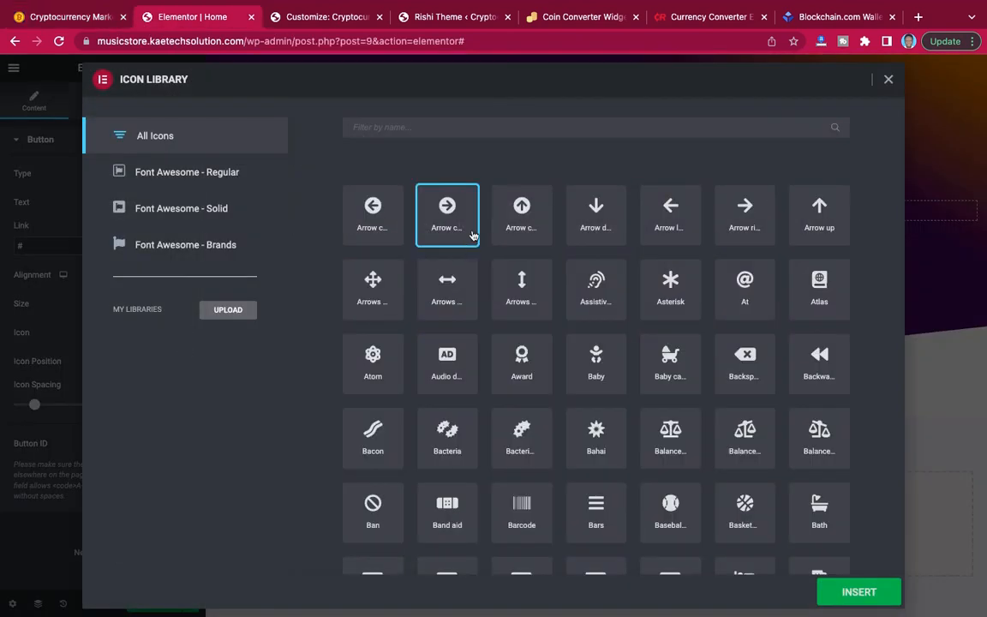
{"action": "left_click", "coordinate": [536, 129]}
{"action": "type", "text": "arrow"}
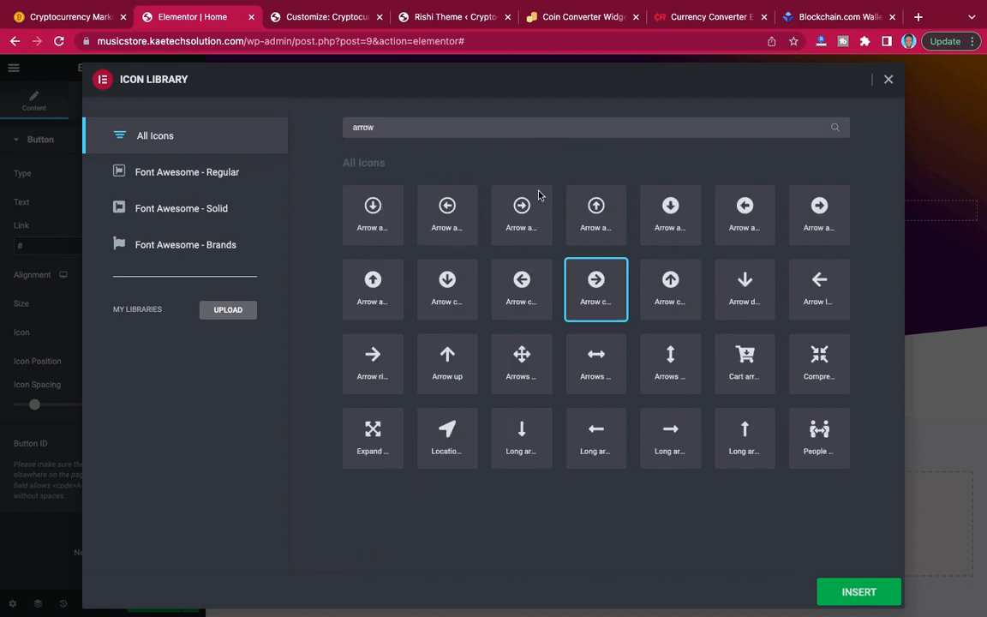
{"action": "left_click", "coordinate": [674, 434]}
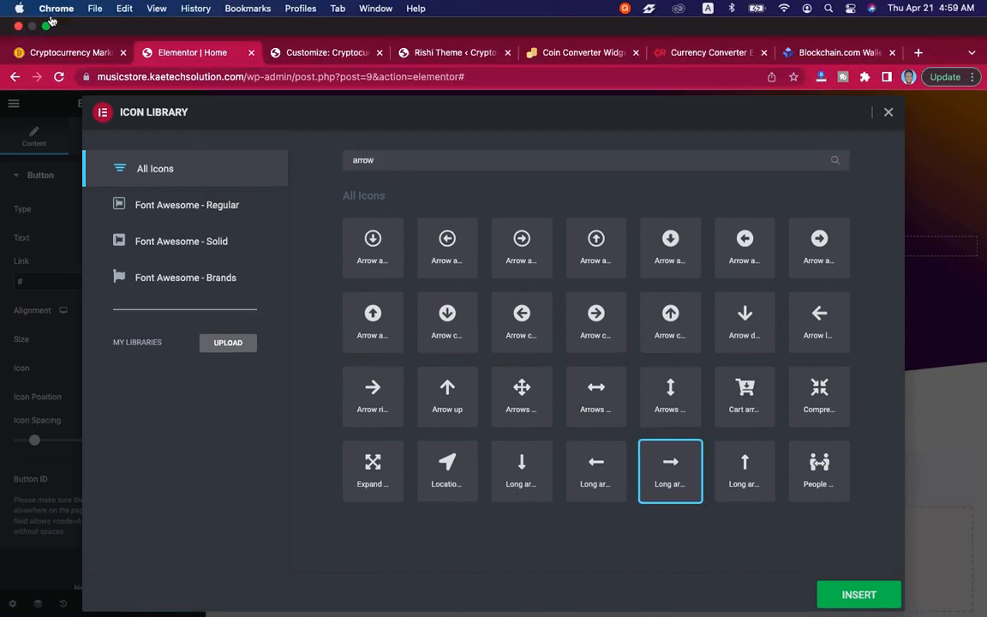
Compare with the demo's icon again and insert the regular right arrow as the Coin Market button's icon.
{"action": "left_click", "coordinate": [51, 9]}
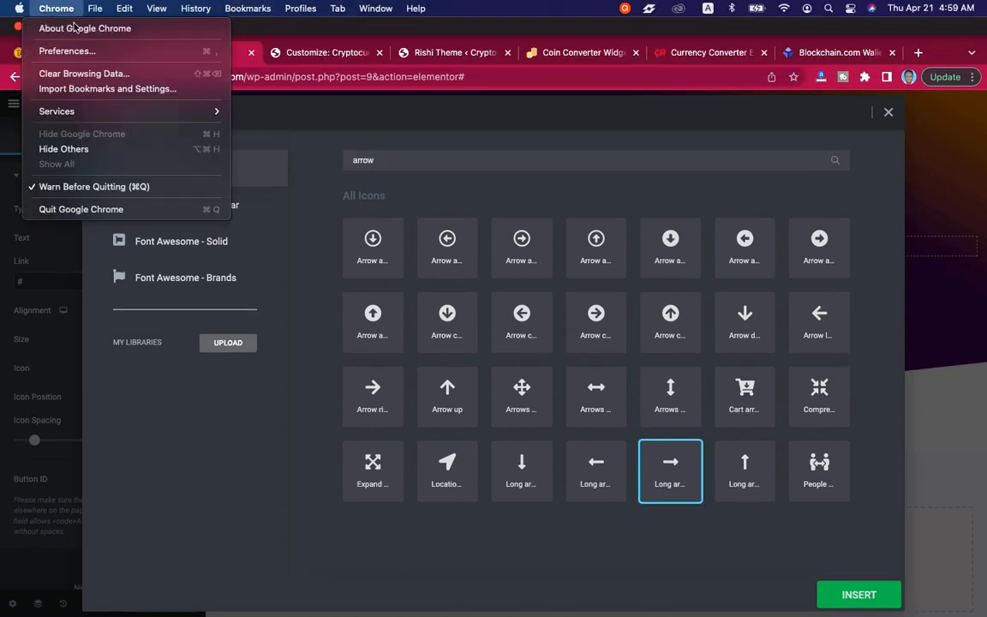
{"action": "left_click", "coordinate": [4, 57]}
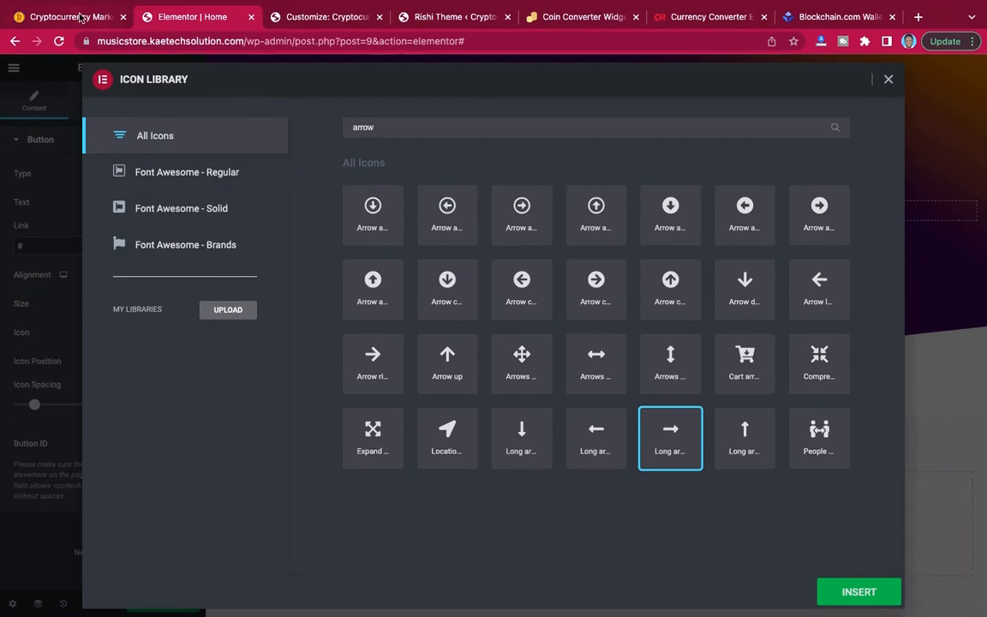
{"action": "left_click", "coordinate": [79, 17]}
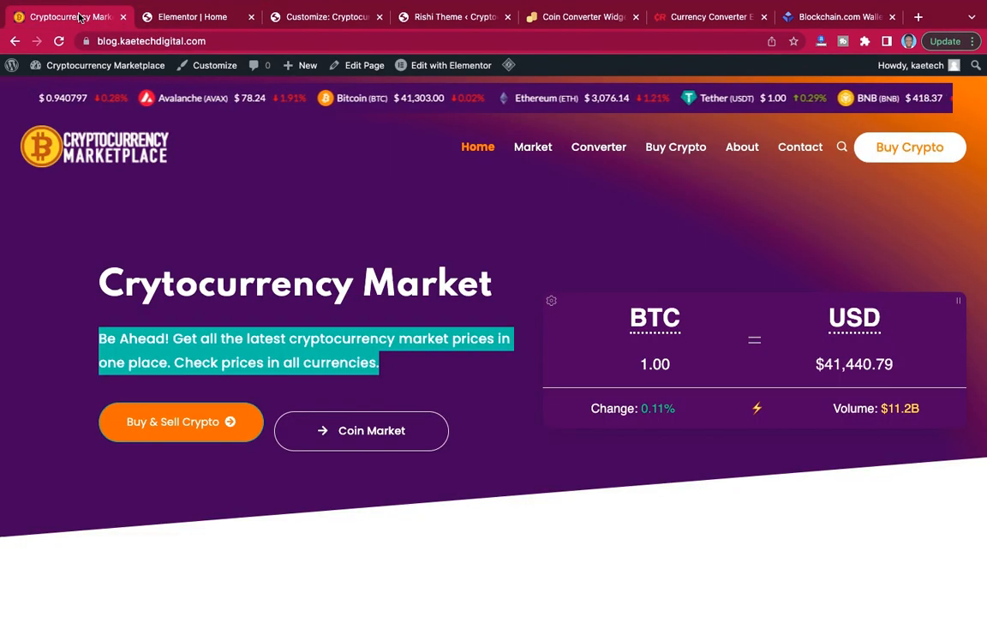
{"action": "left_click", "coordinate": [171, 17]}
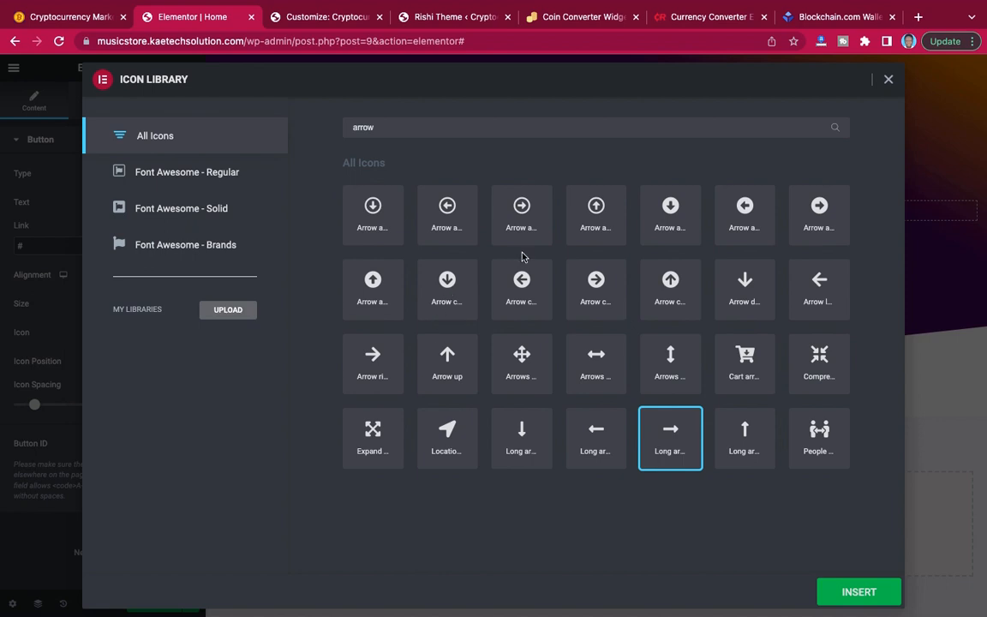
{"action": "left_click", "coordinate": [378, 129]}
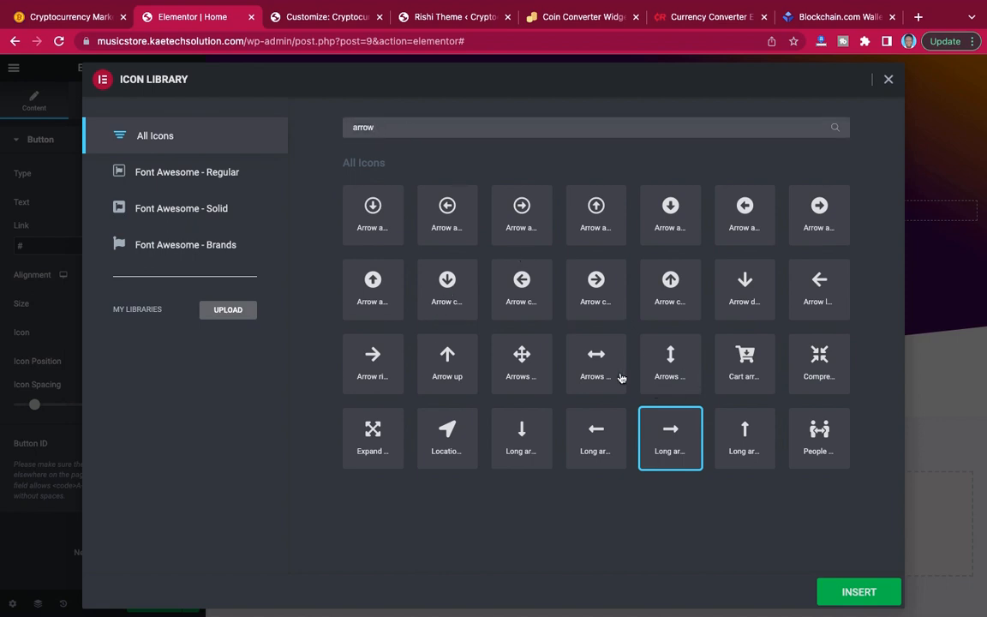
{"action": "left_click", "coordinate": [381, 362]}
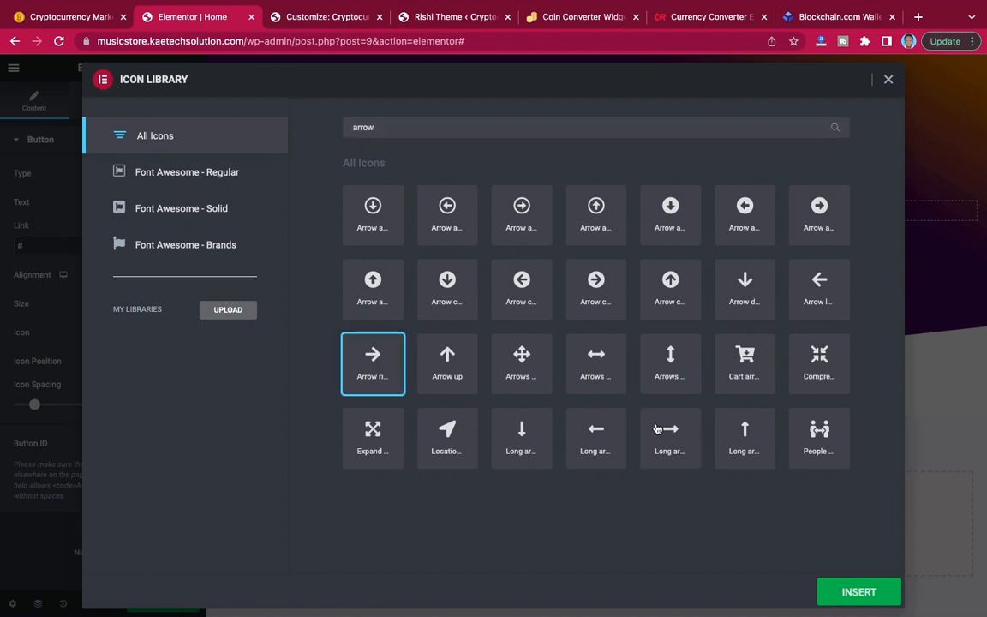
{"action": "left_click", "coordinate": [857, 592]}
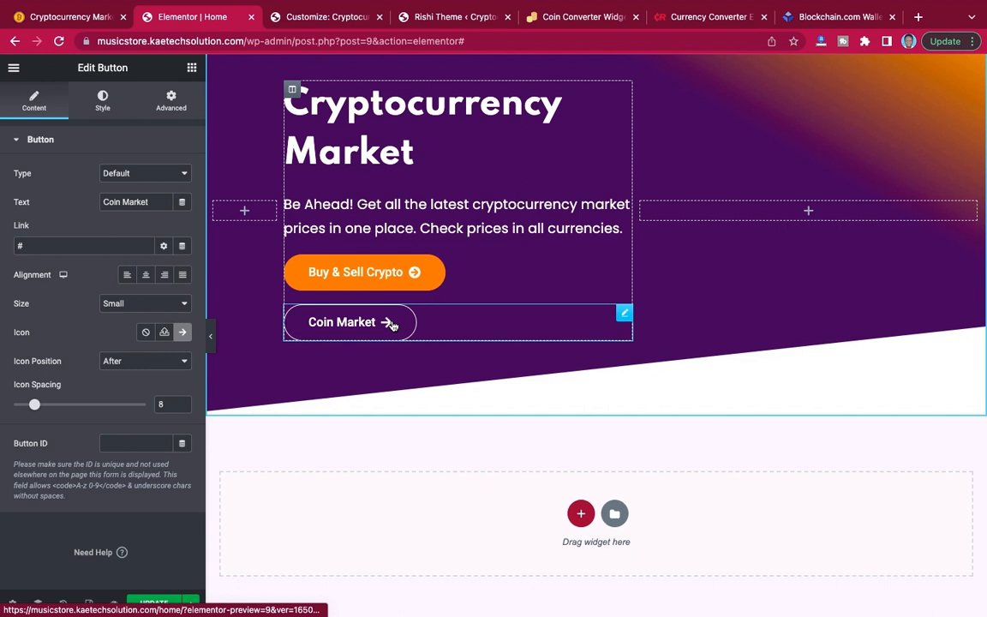
Place the Coin Market button's arrow icon before the text and set its icon spacing to 13.
{"action": "left_click", "coordinate": [139, 361]}
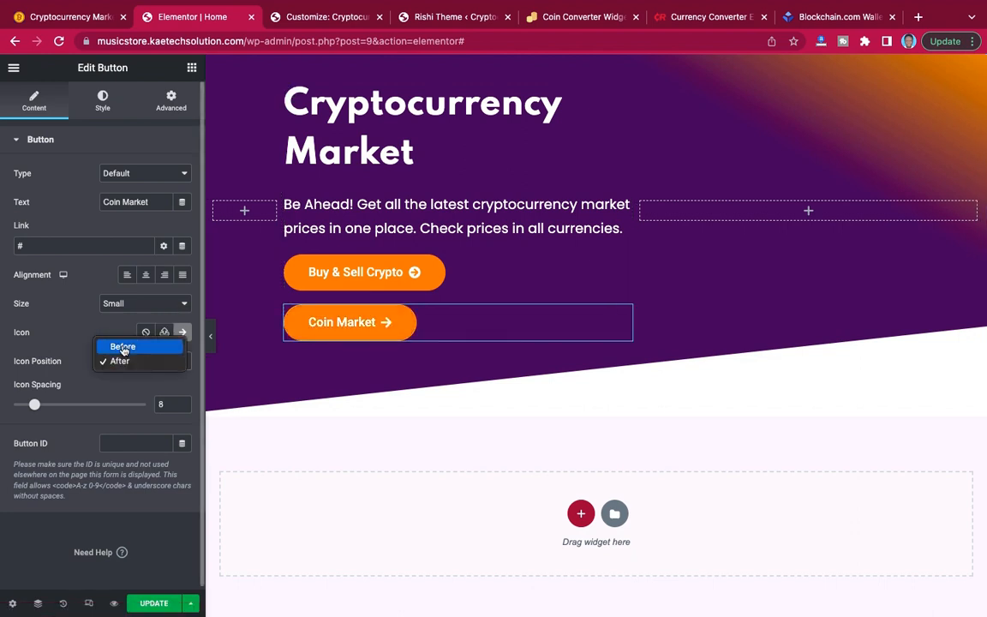
{"action": "left_click", "coordinate": [122, 347]}
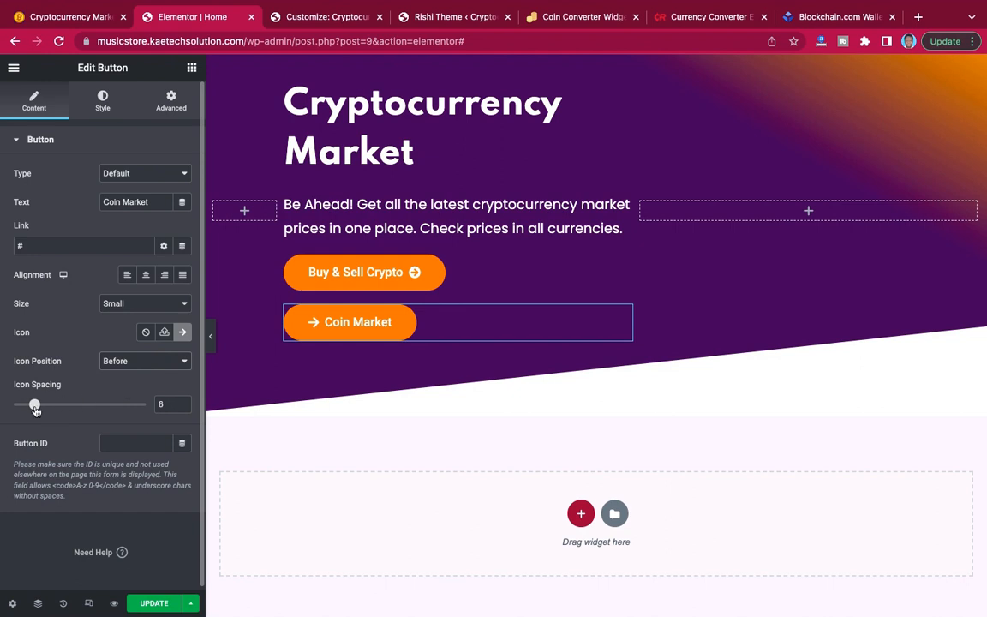
{"action": "left_click_drag", "start_coordinate": [35, 410], "coordinate": [48, 406]}
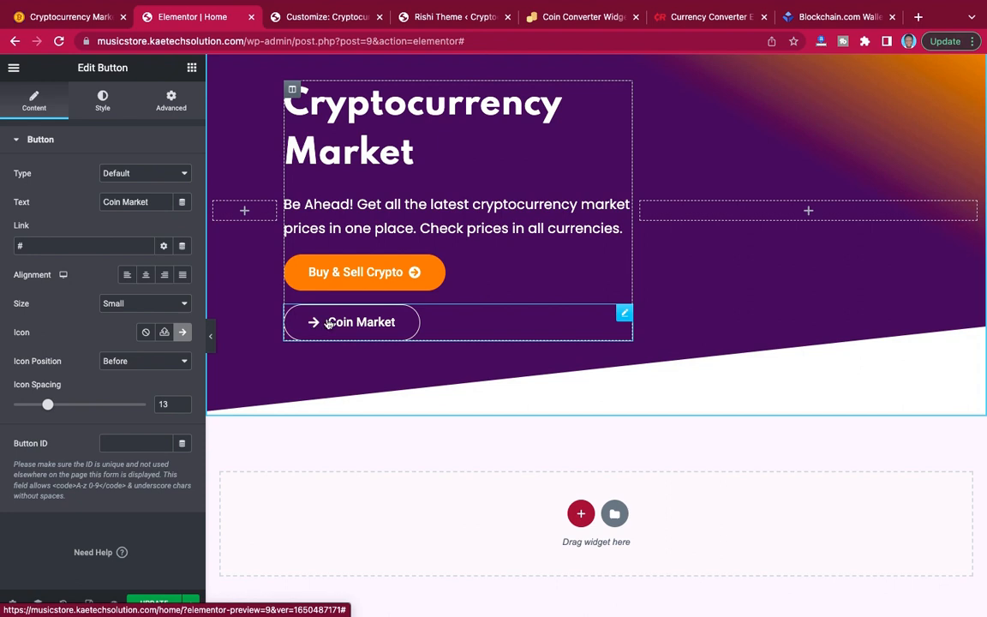
Make the Coin Market button's normal background fully transparent by reducing its colour opacity to zero (#FF850000).
{"action": "left_click", "coordinate": [103, 99]}
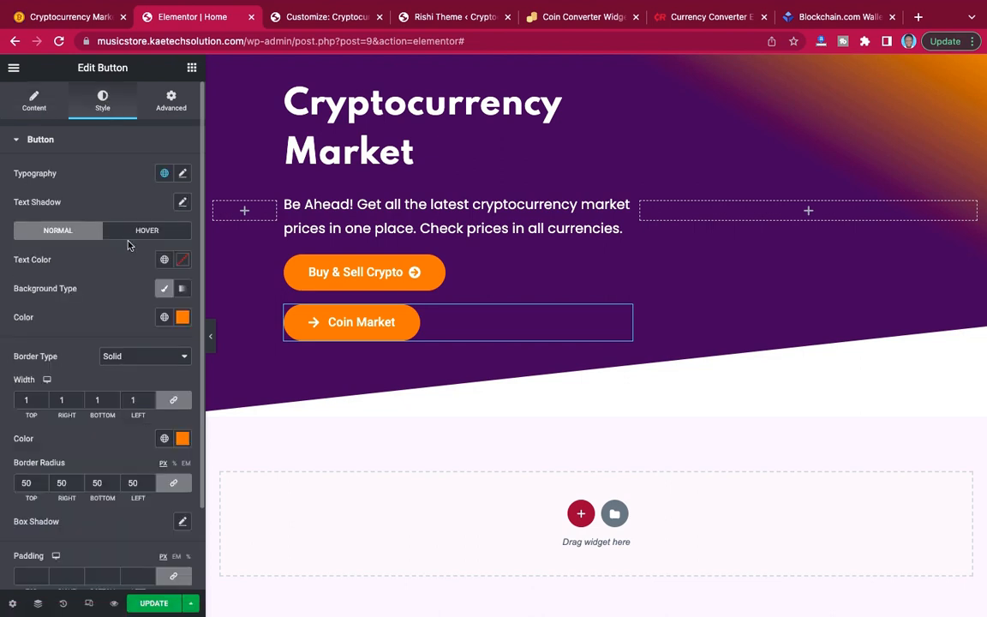
{"action": "left_click", "coordinate": [183, 317]}
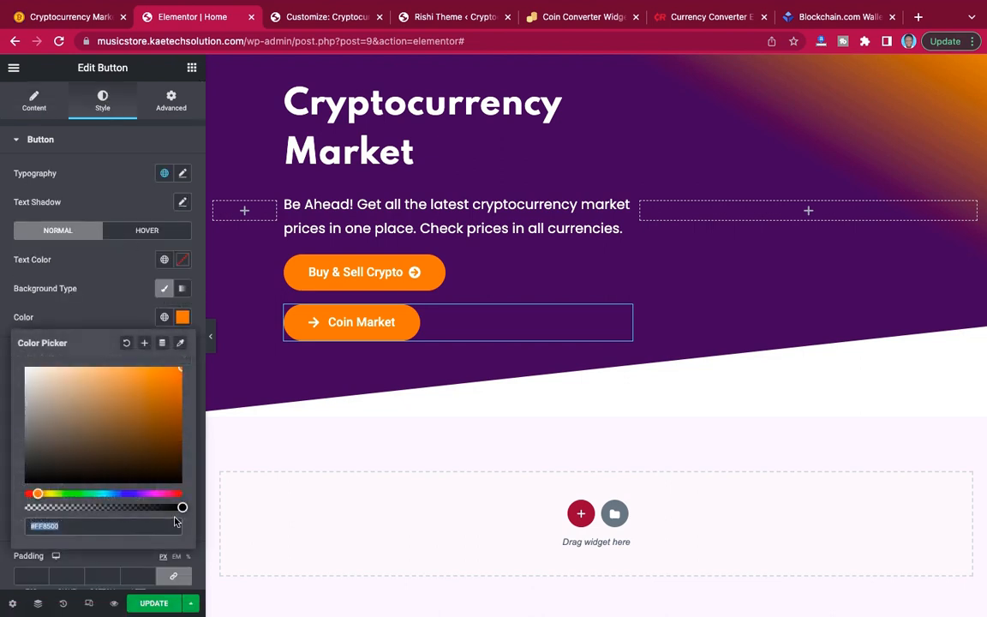
{"action": "mouse_move", "coordinate": [183, 507]}
{"action": "left_mouse_down"}
{"action": "mouse_move", "coordinate": [9, 509]}
{"action": "mouse_move", "coordinate": [192, 511]}
{"action": "left_mouse_up"}
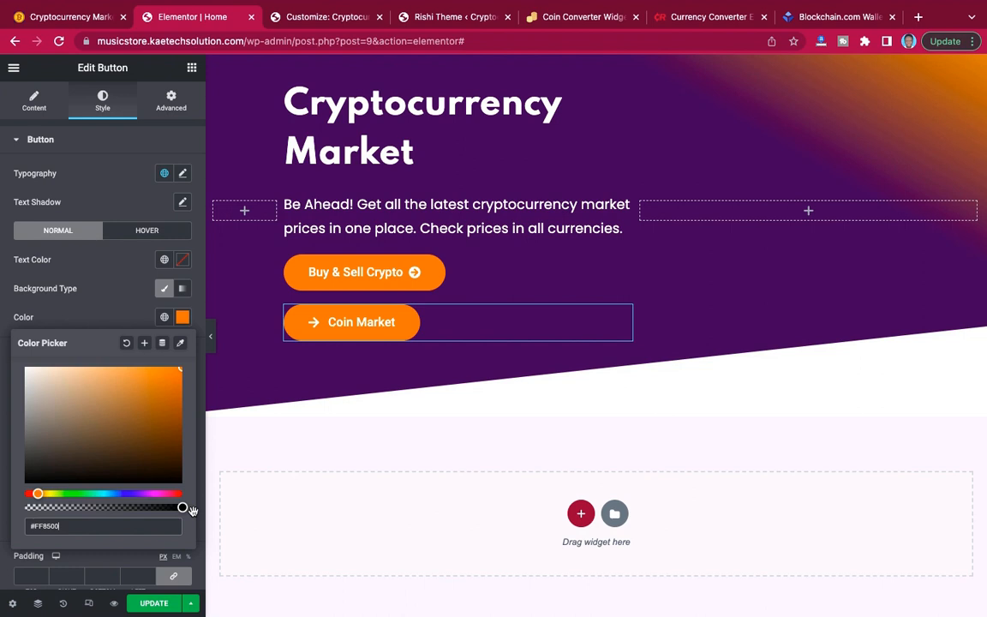
{"action": "triple_click", "coordinate": [75, 529]}
{"action": "key", "text": "ctrl+c"}
{"action": "left_click_drag", "start_coordinate": [182, 508], "coordinate": [2, 517]}
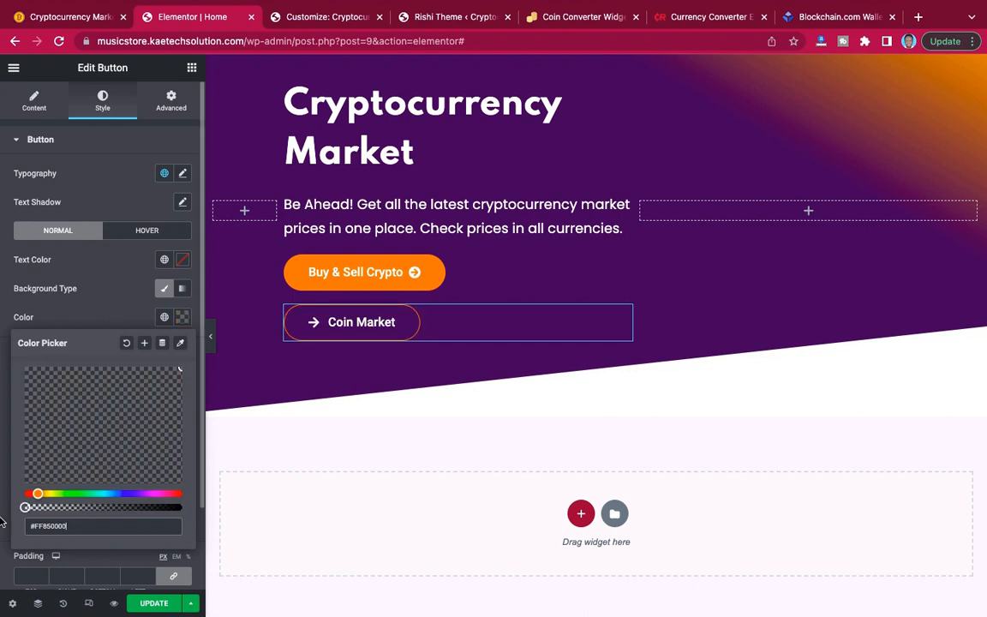
{"action": "left_click", "coordinate": [105, 286]}
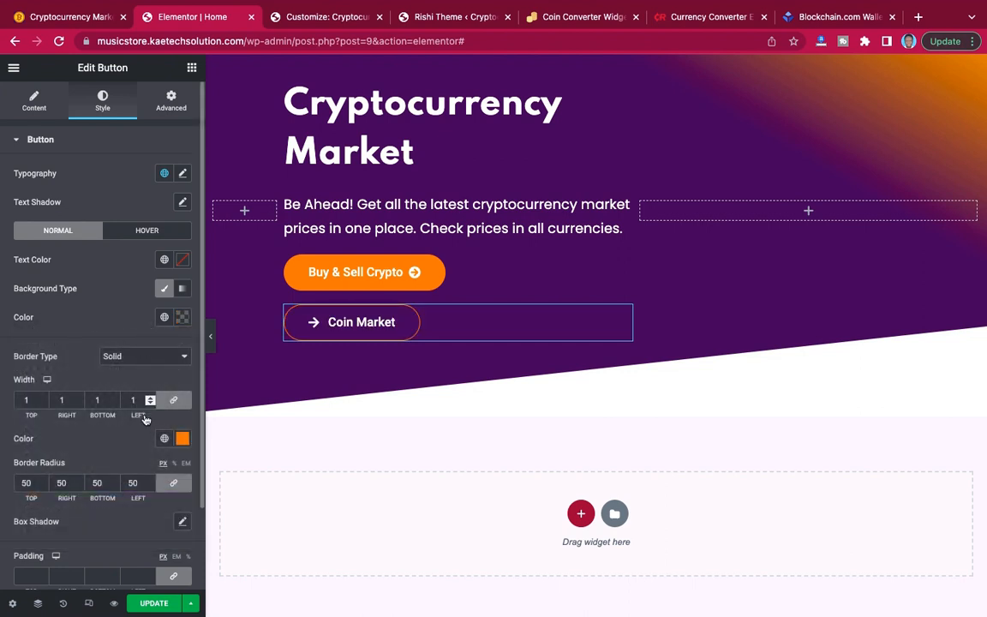
Set the Coin Market button's normal border colour to white (#FFFFFF).
{"action": "left_click", "coordinate": [183, 441]}
{"action": "left_click", "coordinate": [60, 272]}
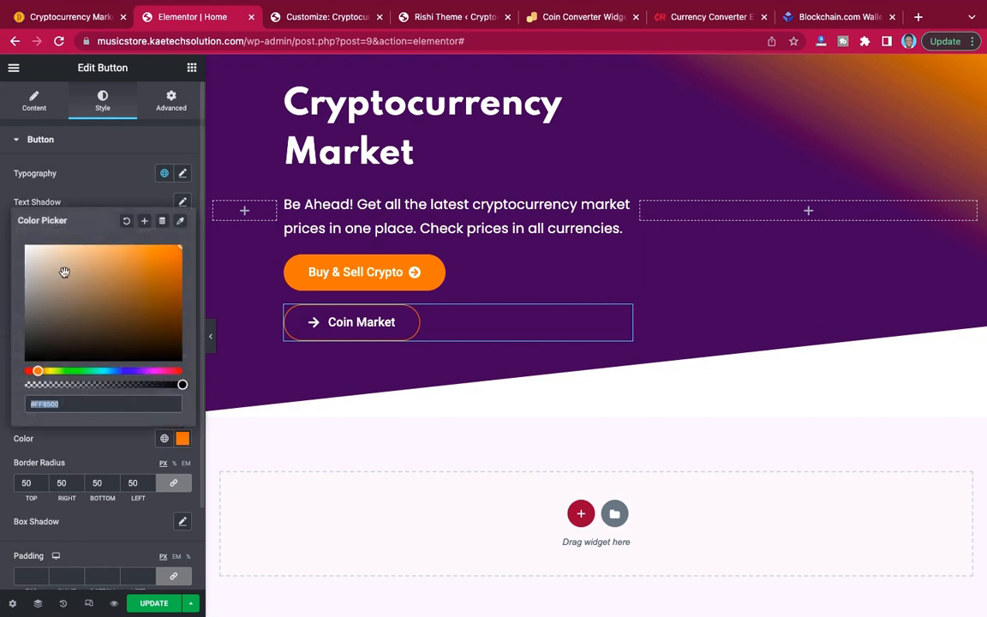
{"action": "left_click_drag", "start_coordinate": [2, 210], "coordinate": [3, 206]}
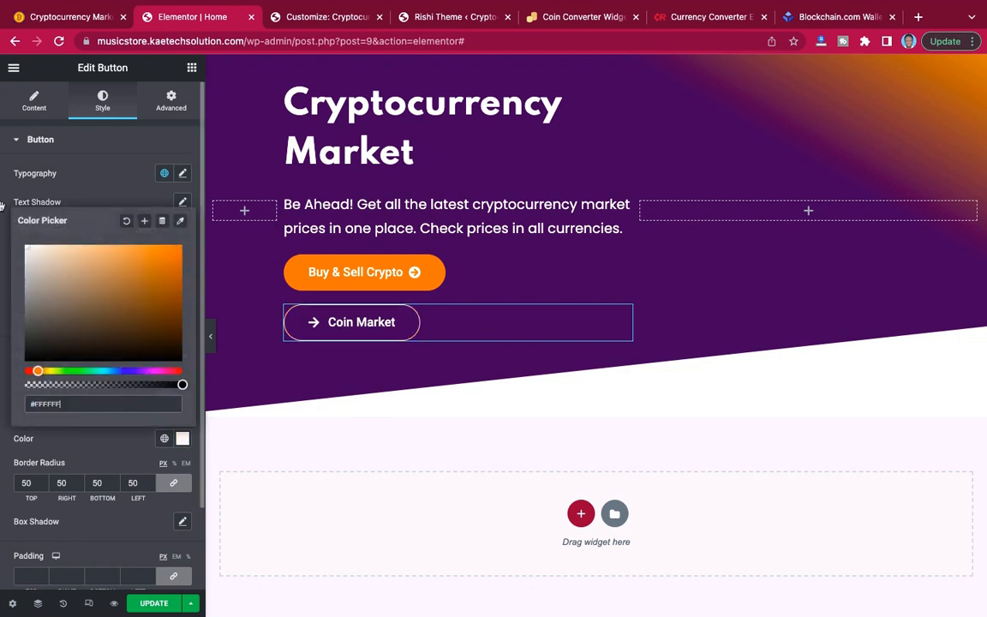
{"action": "left_click", "coordinate": [102, 202]}
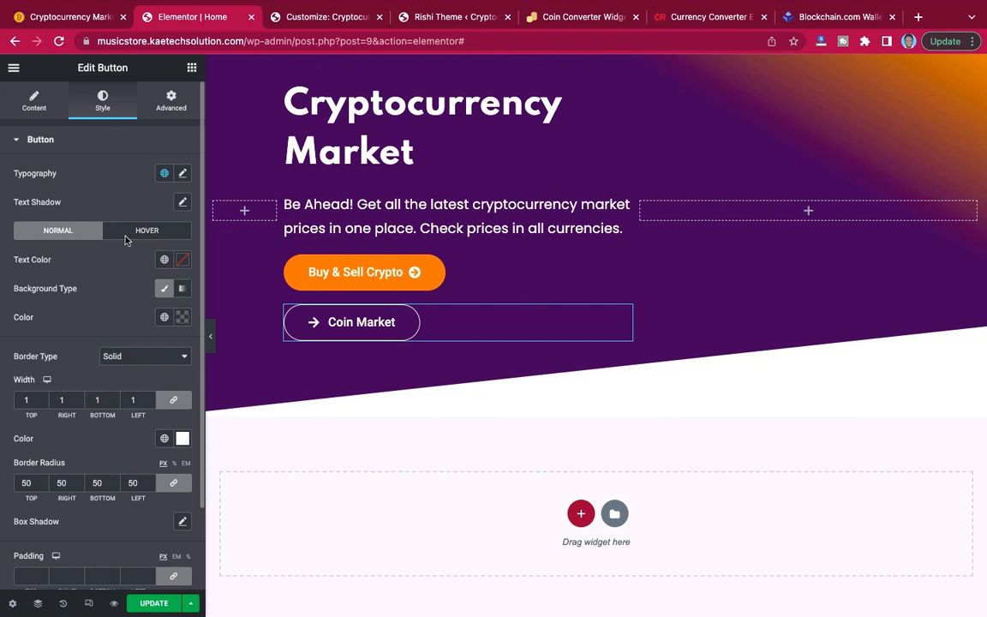
Set the Coin Market button's hover background colour and hover border colour to orange #FF8500.
{"action": "left_click", "coordinate": [128, 232]}
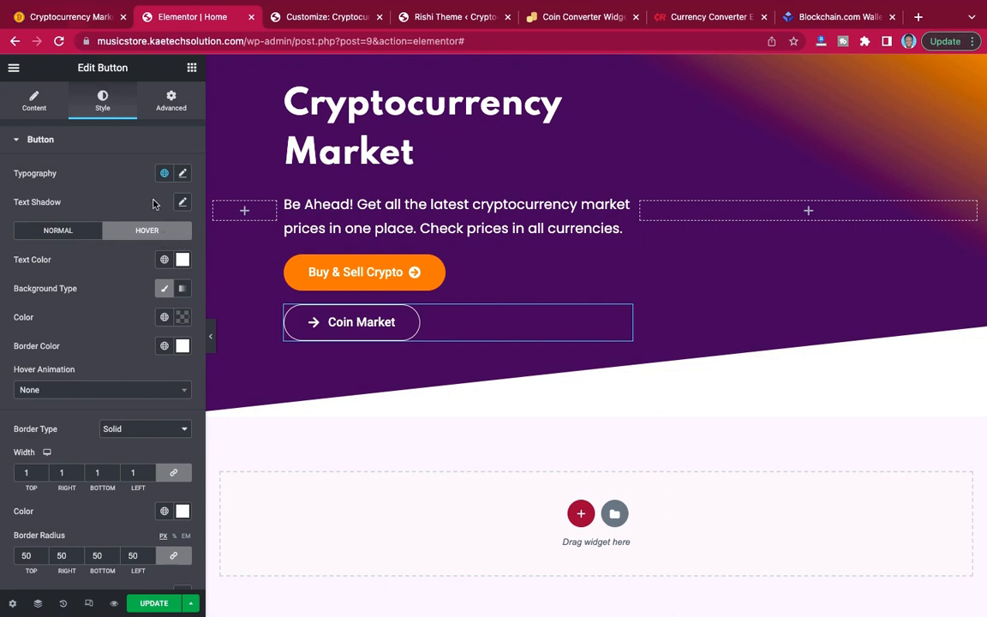
{"action": "left_click", "coordinate": [182, 318]}
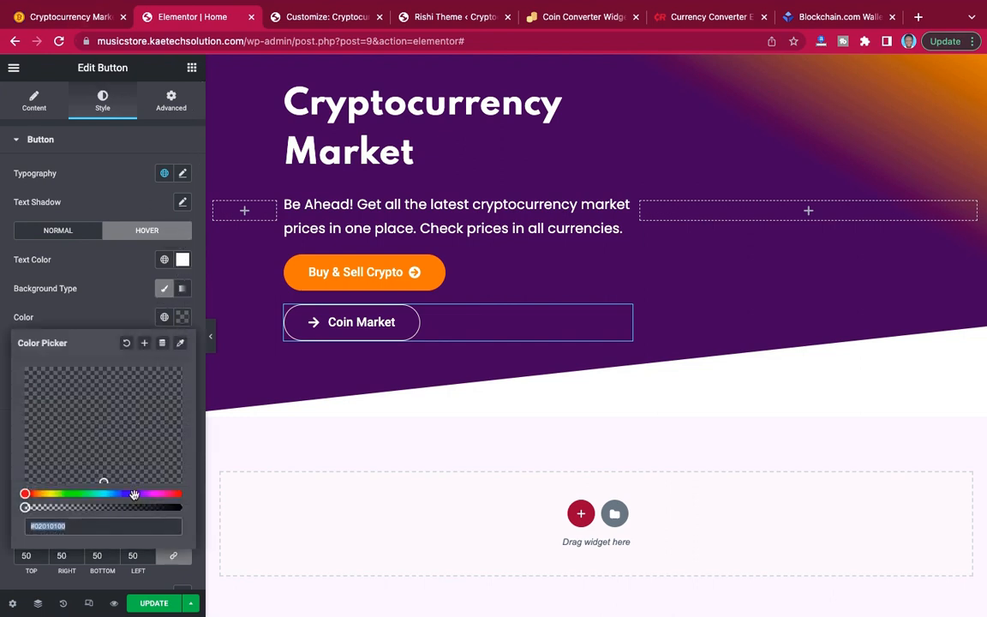
{"action": "key", "text": "ctrl+v"}
{"action": "left_click", "coordinate": [114, 312]}
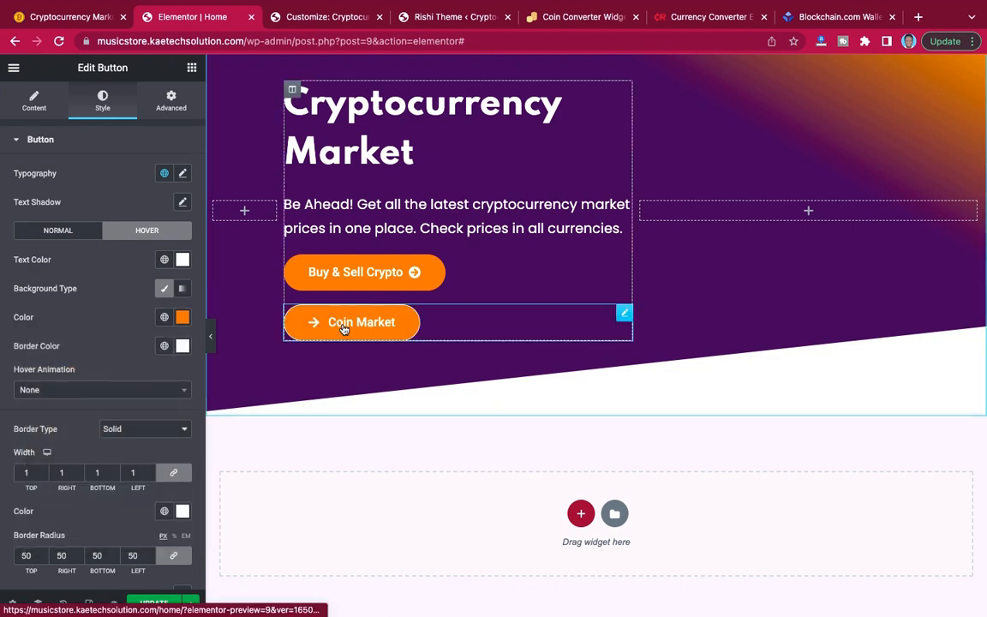
{"action": "left_click", "coordinate": [182, 347]}
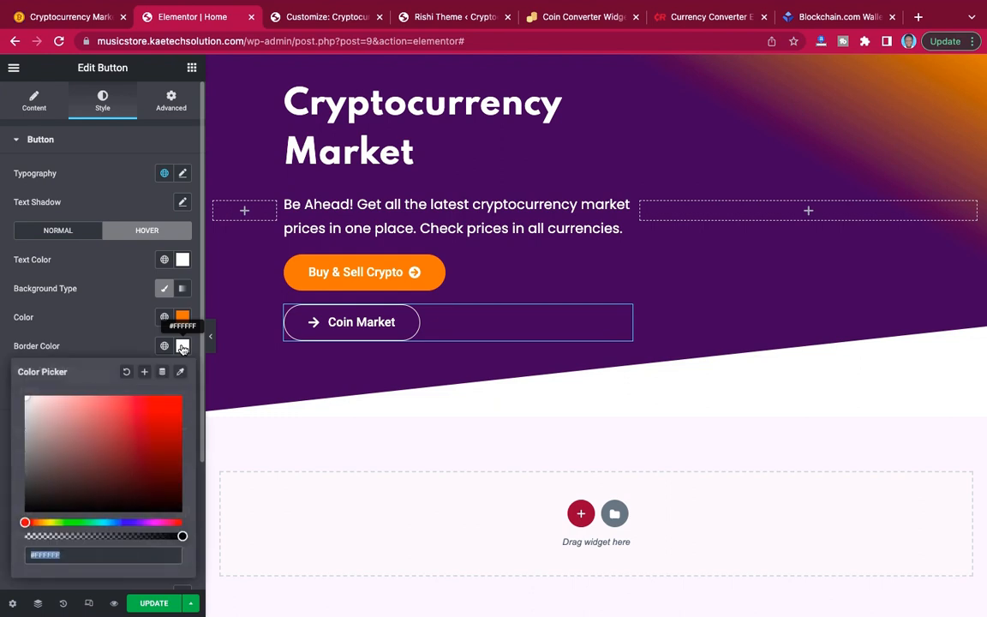
{"action": "double_click", "coordinate": [56, 551]}
{"action": "key", "text": "ctrl+v"}
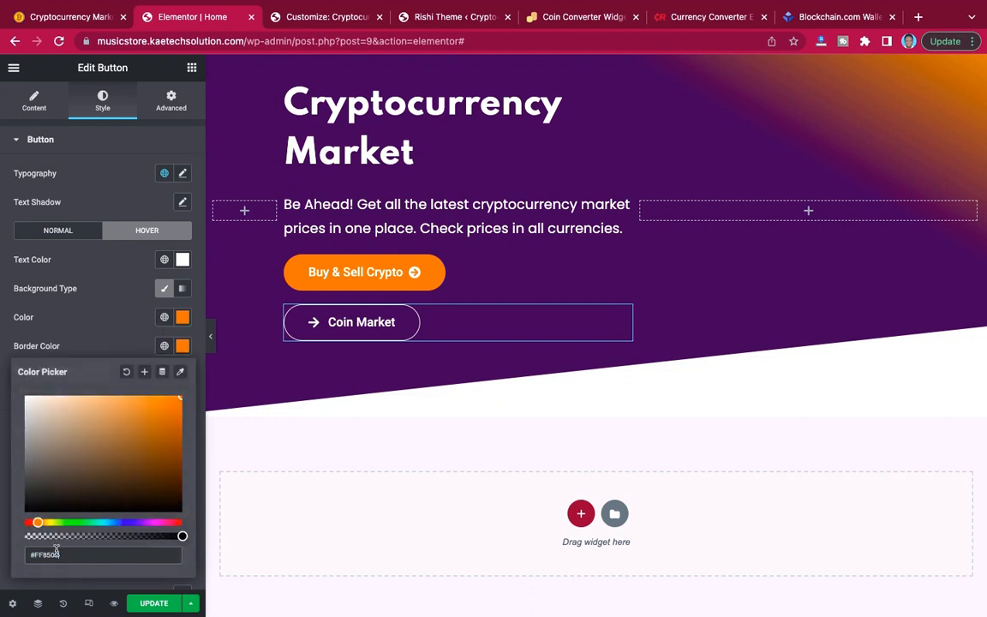
{"action": "left_click", "coordinate": [83, 358]}
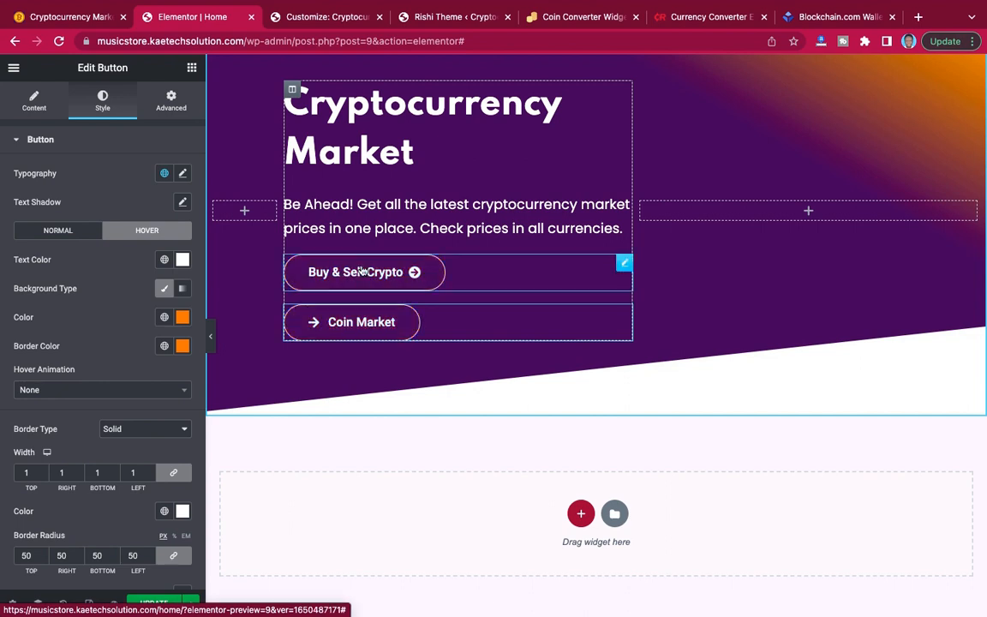
Check how the demo site arranges its hero buttons and set the Buy & Sell Crypto button's width to Inline (auto).
{"action": "left_click", "coordinate": [343, 323]}
{"action": "left_click", "coordinate": [65, 21]}
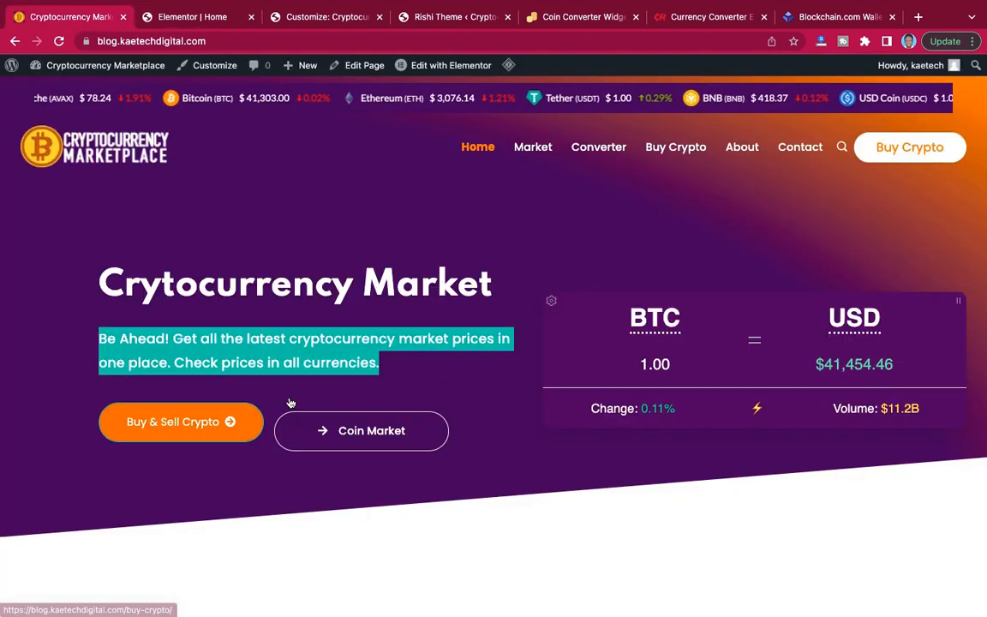
{"action": "left_click", "coordinate": [205, 17]}
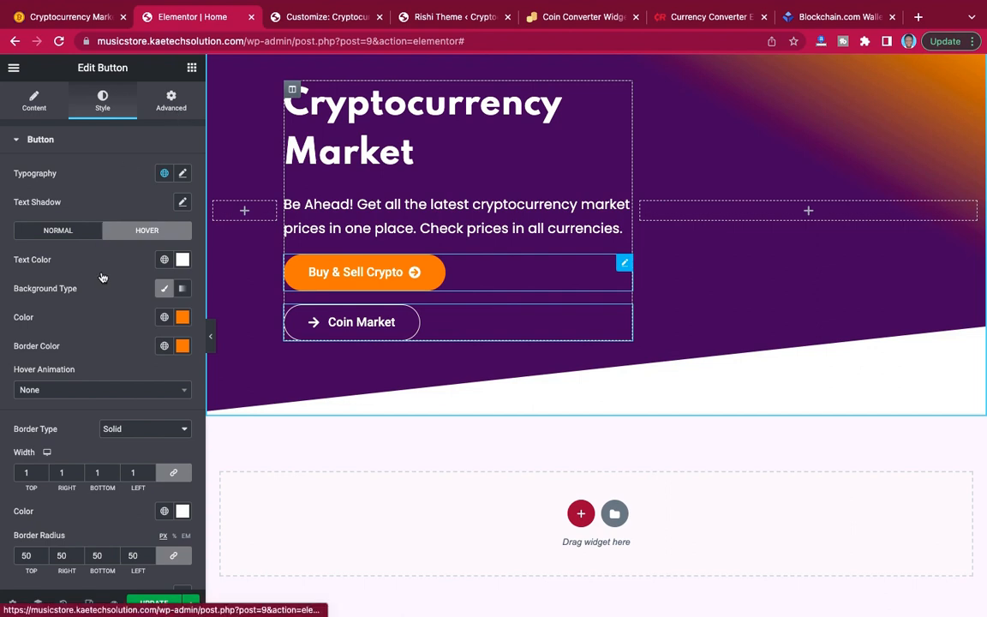
{"action": "left_click", "coordinate": [171, 100]}
{"action": "scroll", "coordinate": [60, 233], "scroll_direction": "down", "scroll_amount": 3}
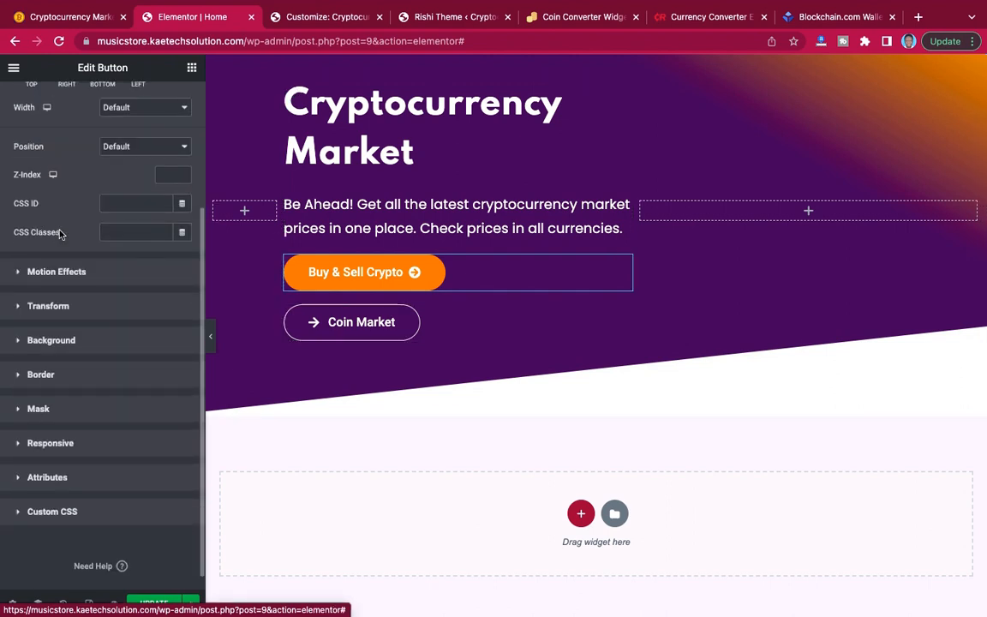
{"action": "scroll", "coordinate": [60, 233], "scroll_direction": "up", "scroll_amount": 3}
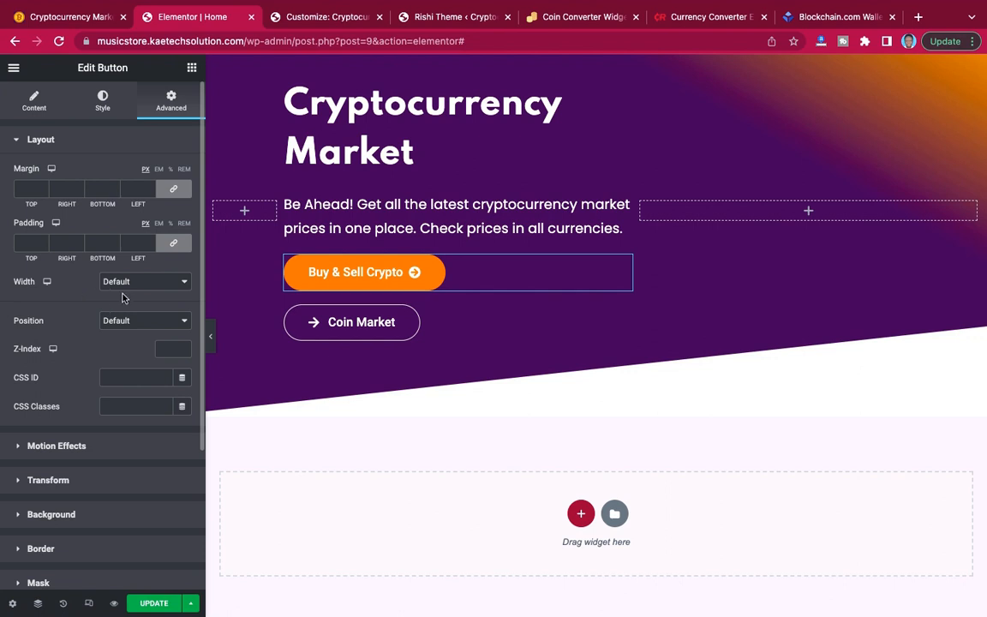
{"action": "left_click", "coordinate": [157, 290]}
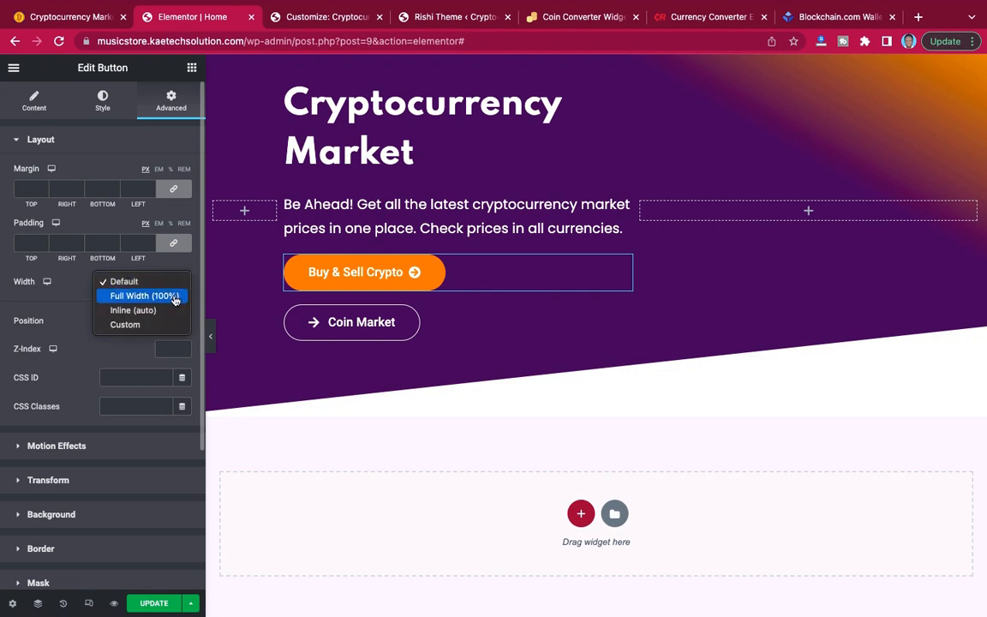
{"action": "left_click", "coordinate": [144, 314]}
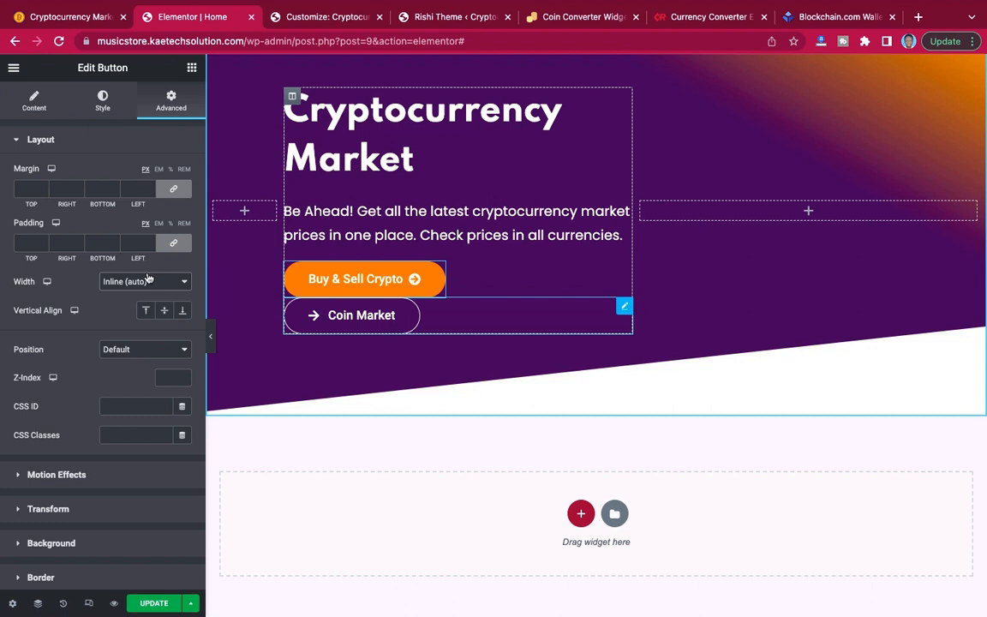
Set the Coin Market button's width to Inline (auto) and preview the hero section at full page width.
{"action": "left_click", "coordinate": [105, 101]}
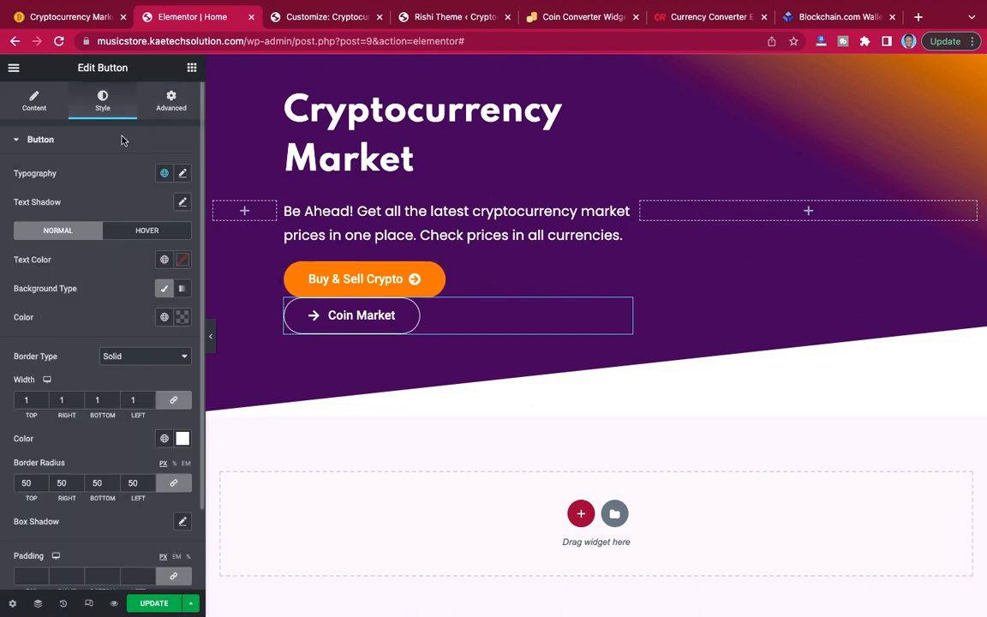
{"action": "left_click", "coordinate": [172, 103]}
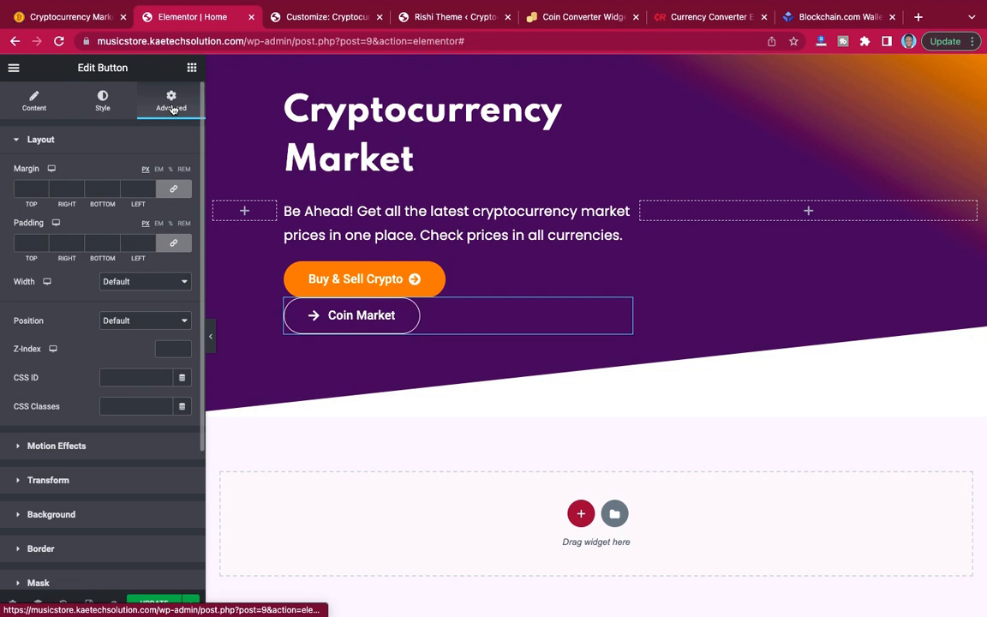
{"action": "left_click", "coordinate": [168, 283]}
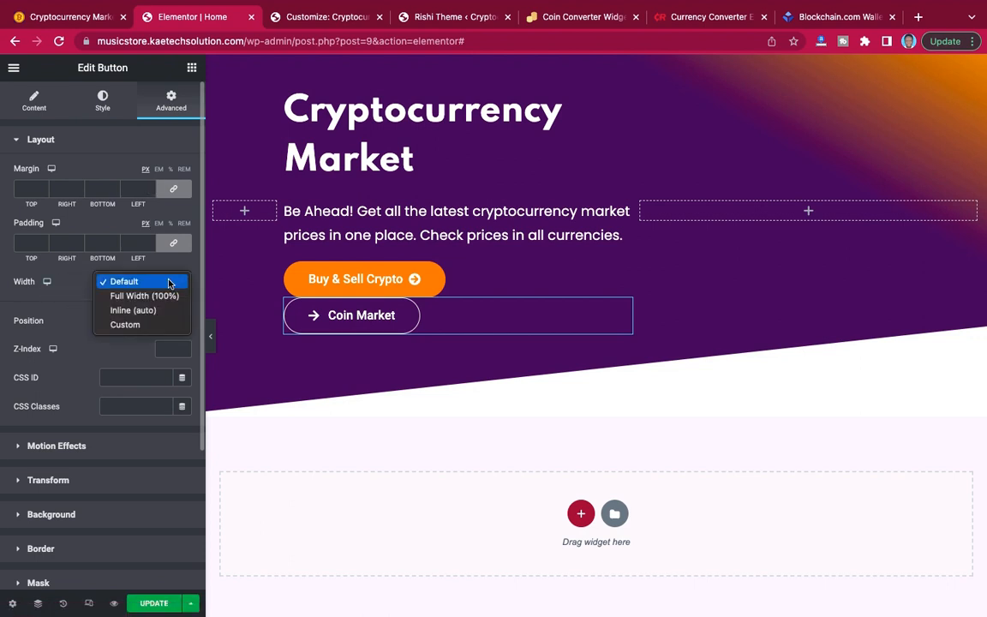
{"action": "left_click", "coordinate": [137, 311]}
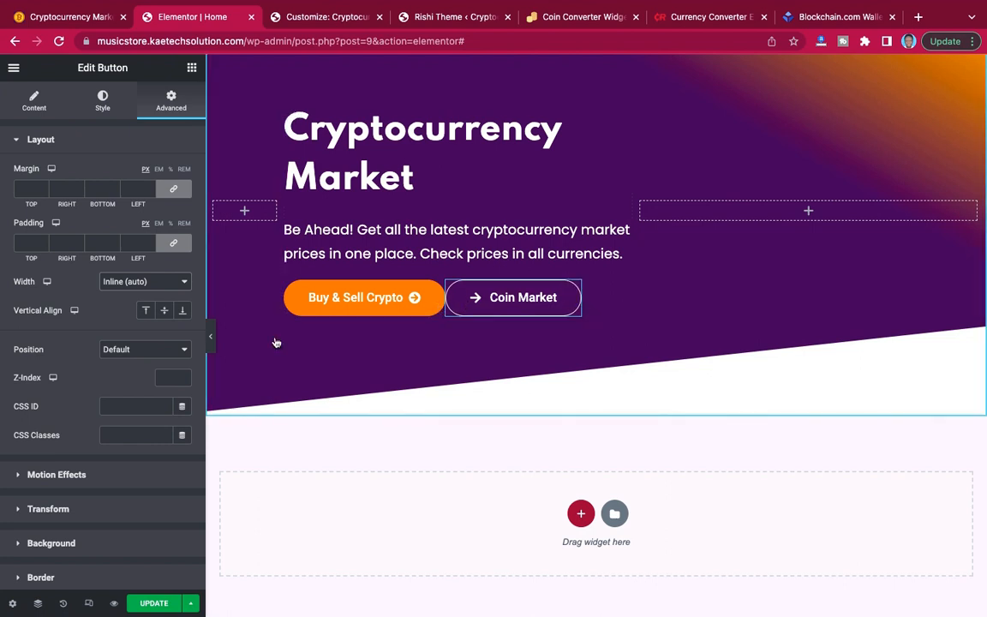
{"action": "left_click", "coordinate": [210, 336]}
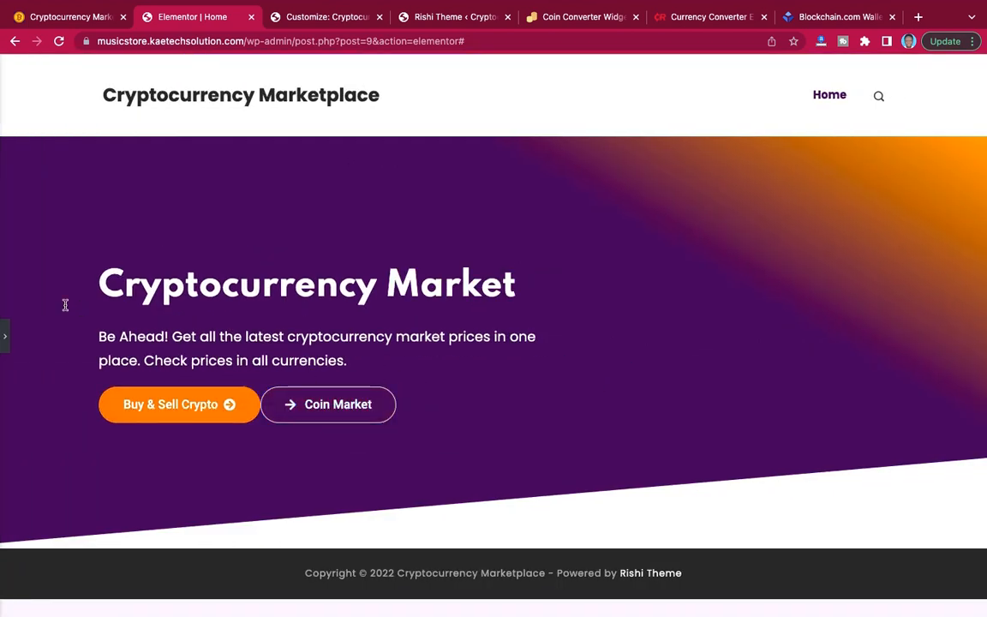
{"action": "left_click", "coordinate": [7, 338]}
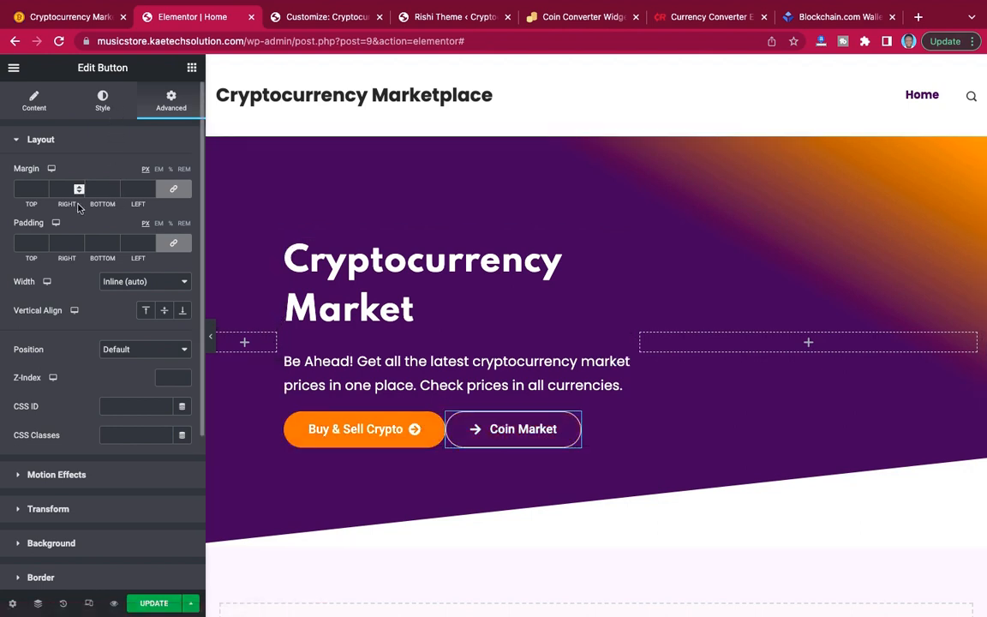
Unlink the Coin Market button's margins, set its left margin to 15 px and save the page.
{"action": "left_click", "coordinate": [176, 191]}
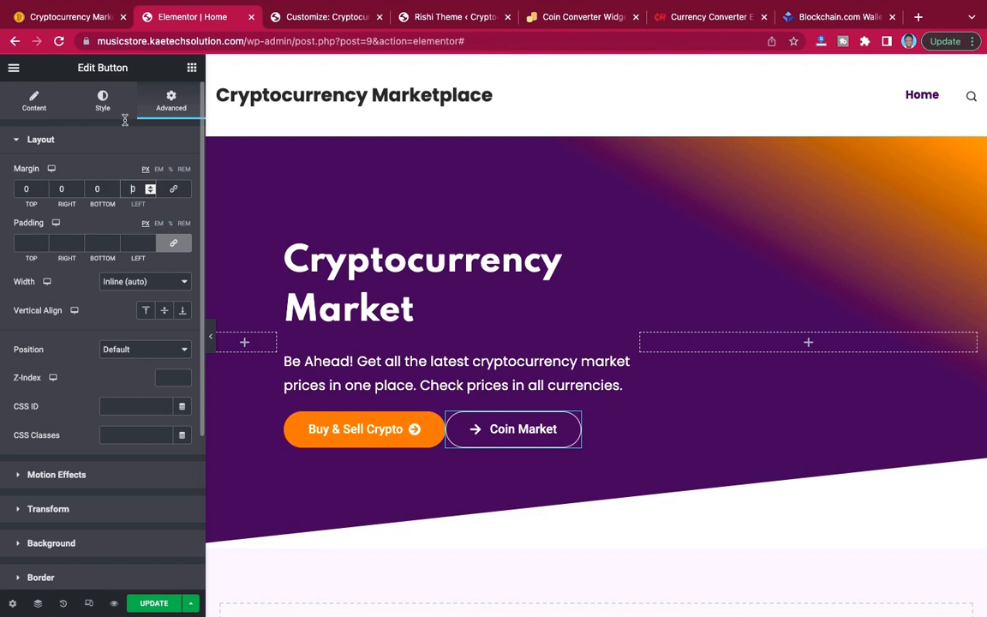
{"action": "type", "text": "1"}
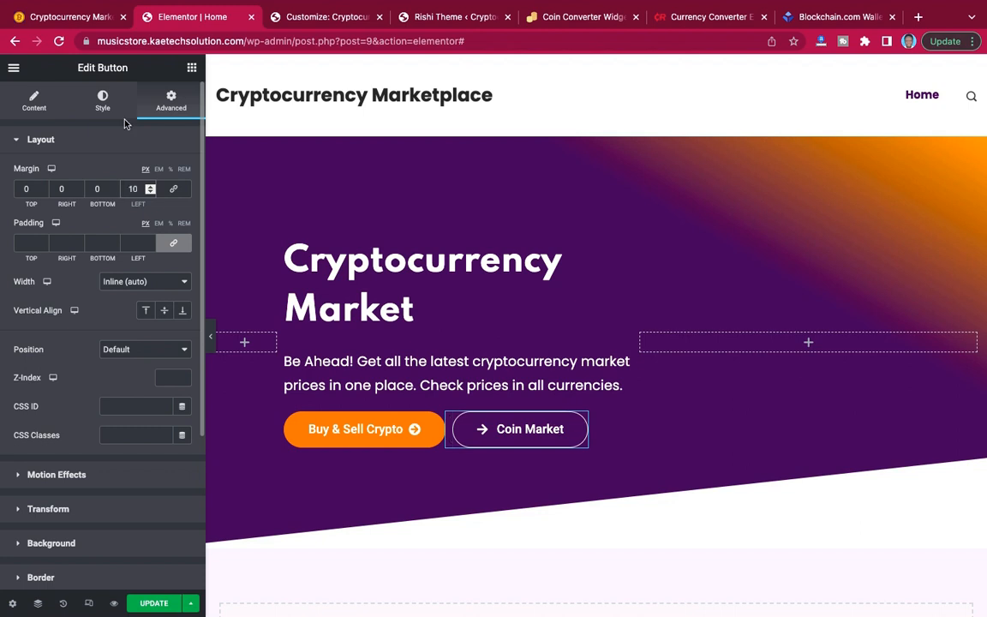
{"action": "key", "text": "BackSpace"}
{"action": "type", "text": "5"}
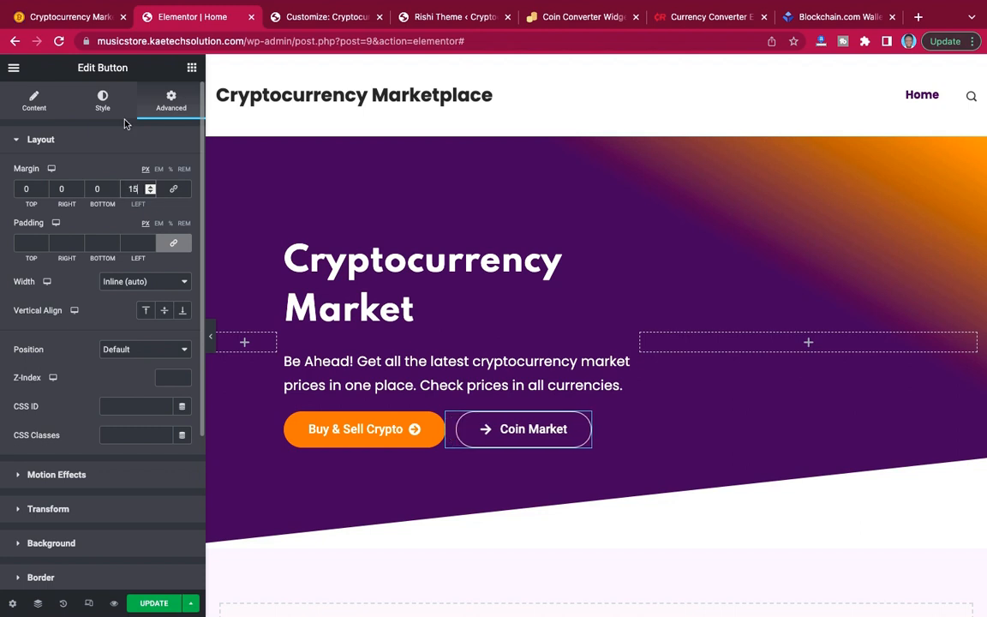
{"action": "left_click", "coordinate": [211, 341]}
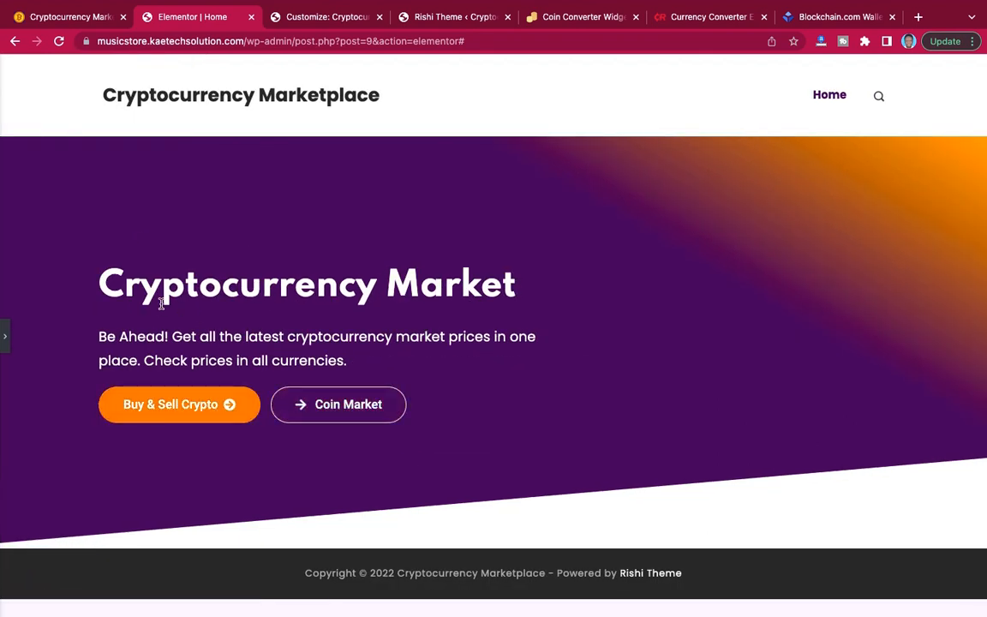
{"action": "left_click", "coordinate": [4, 336]}
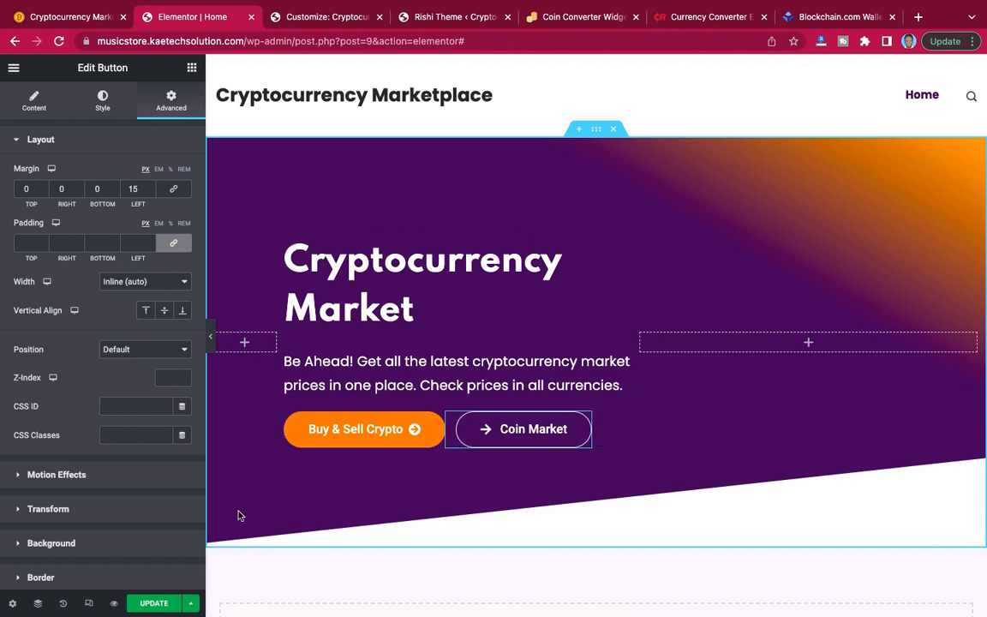
{"action": "left_click", "coordinate": [154, 603]}
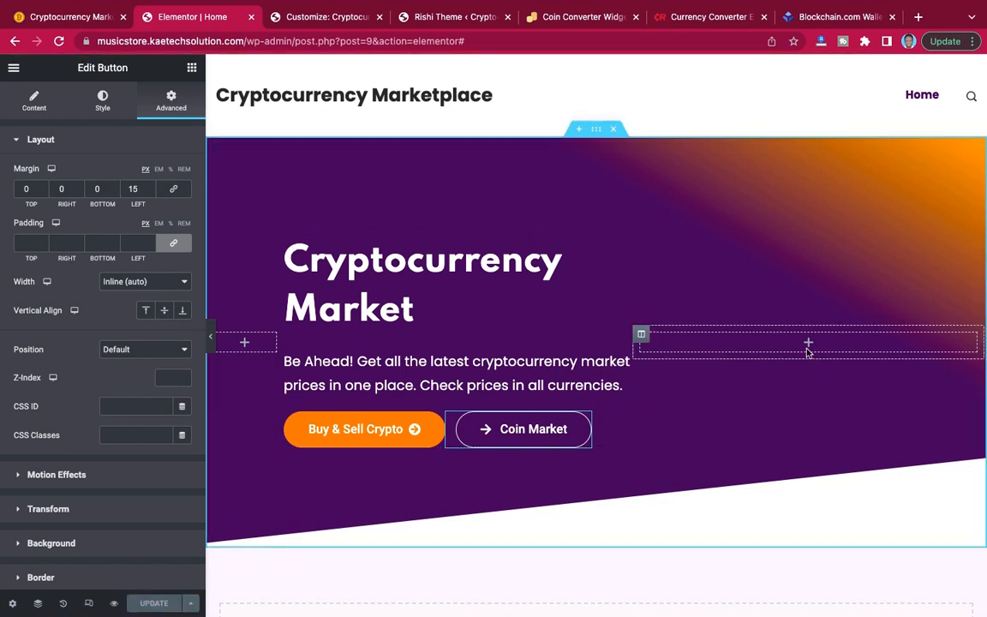
Preview the hero section at full page width and compare it with the demo site's hero.
{"action": "left_click", "coordinate": [212, 338]}
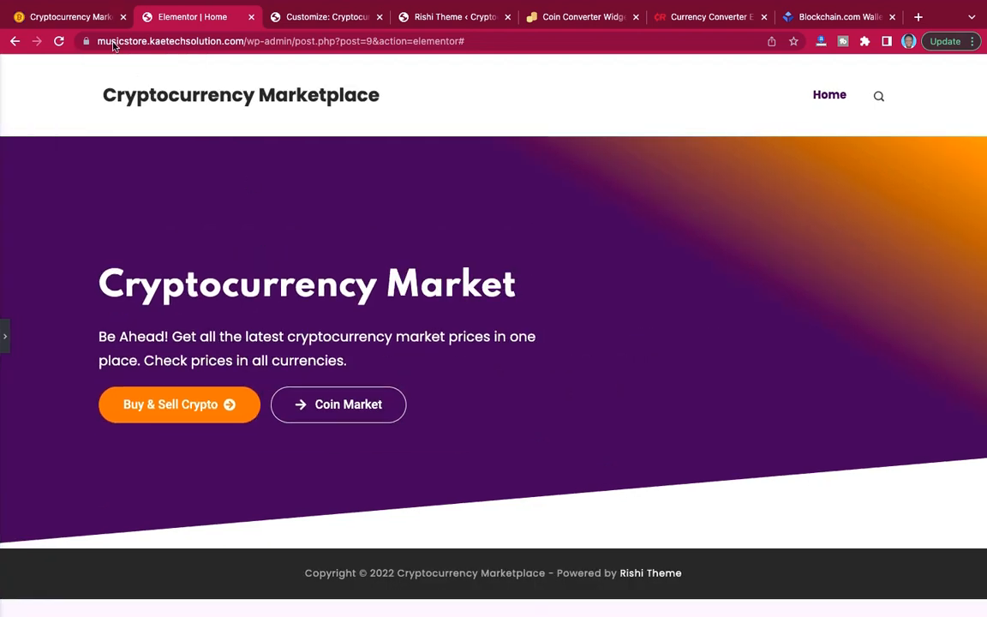
{"action": "left_click", "coordinate": [76, 11]}
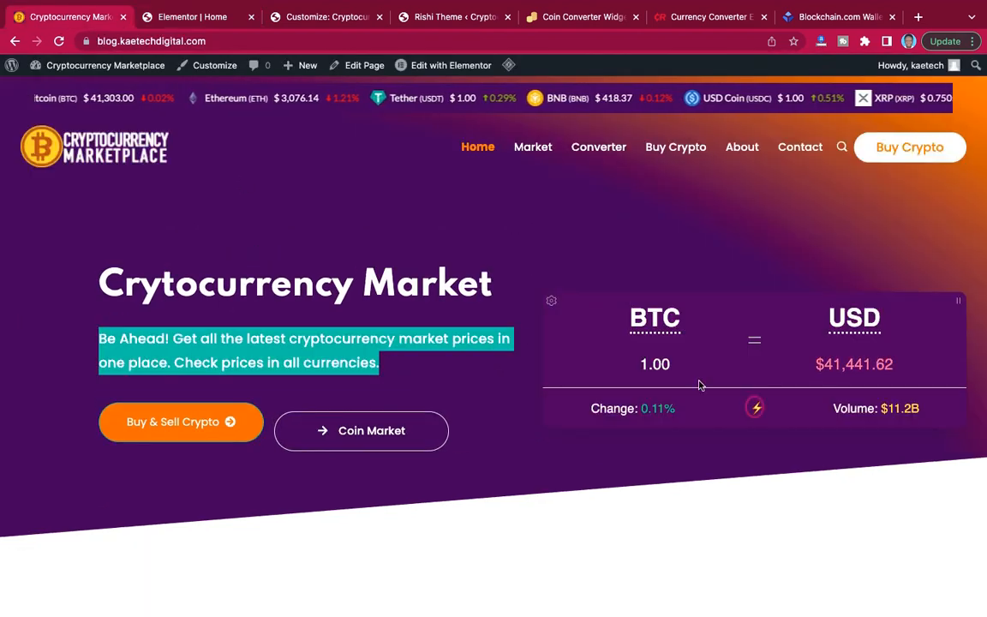
{"action": "left_click", "coordinate": [196, 17]}
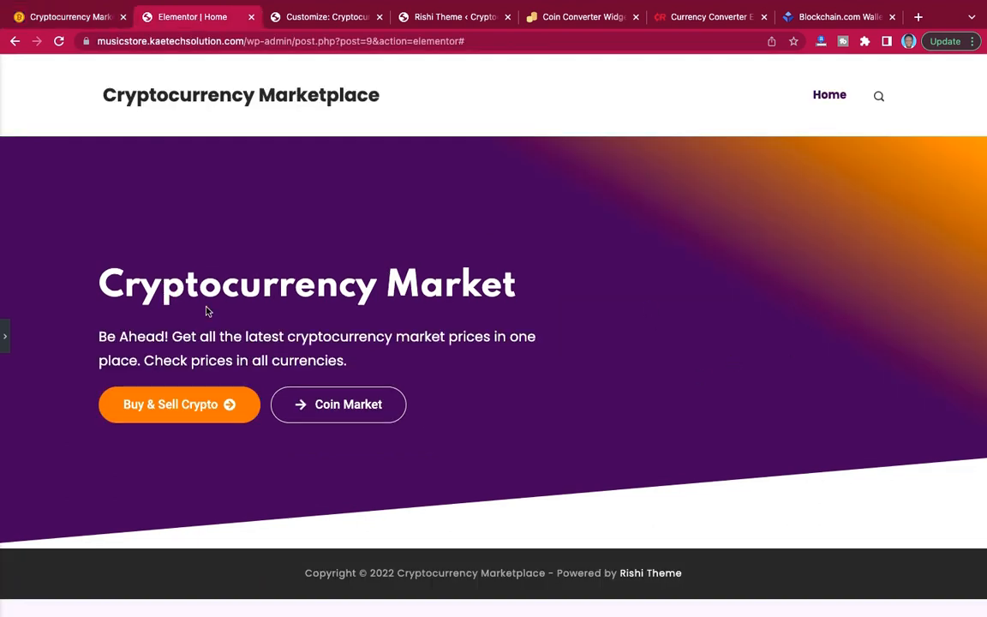
{"action": "left_click", "coordinate": [5, 336]}
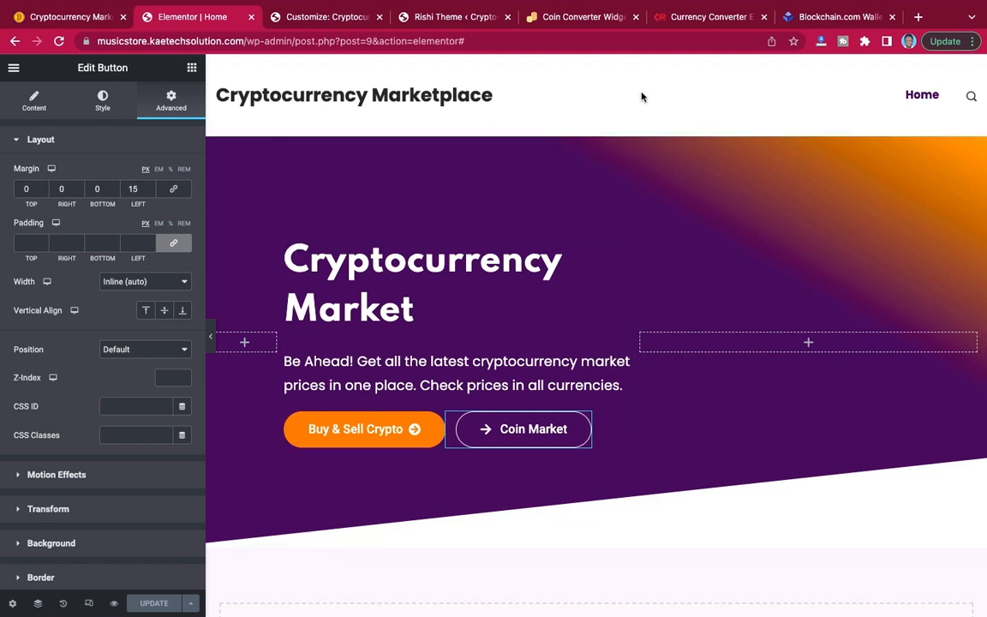
Review the Crypto Converter Widget page at co-w.io, including its address, preview, customization options and embed code.
{"action": "left_click", "coordinate": [580, 18]}
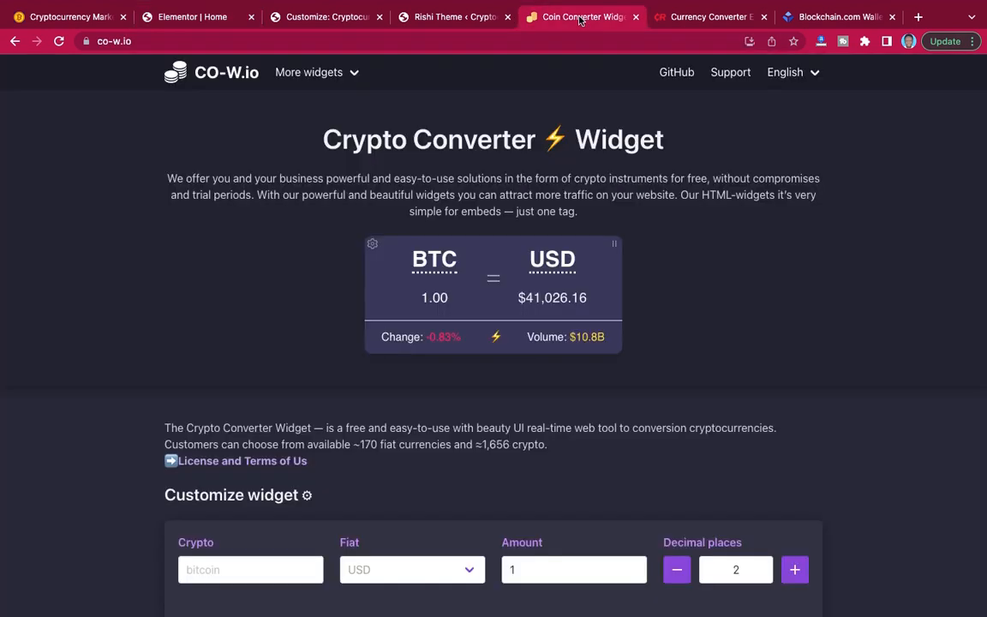
{"action": "left_click", "coordinate": [137, 41]}
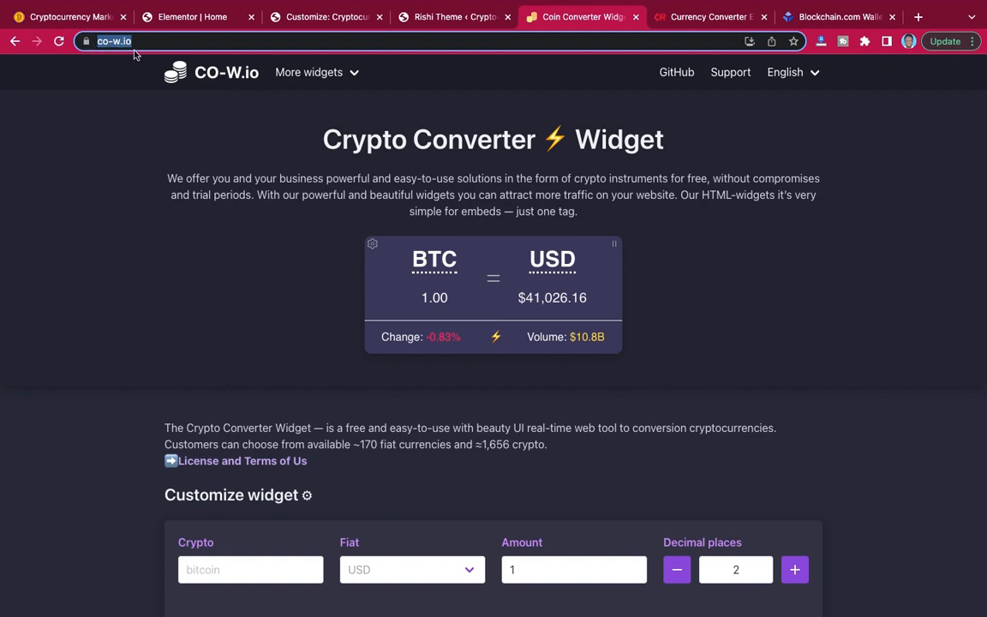
{"action": "left_click", "coordinate": [139, 46]}
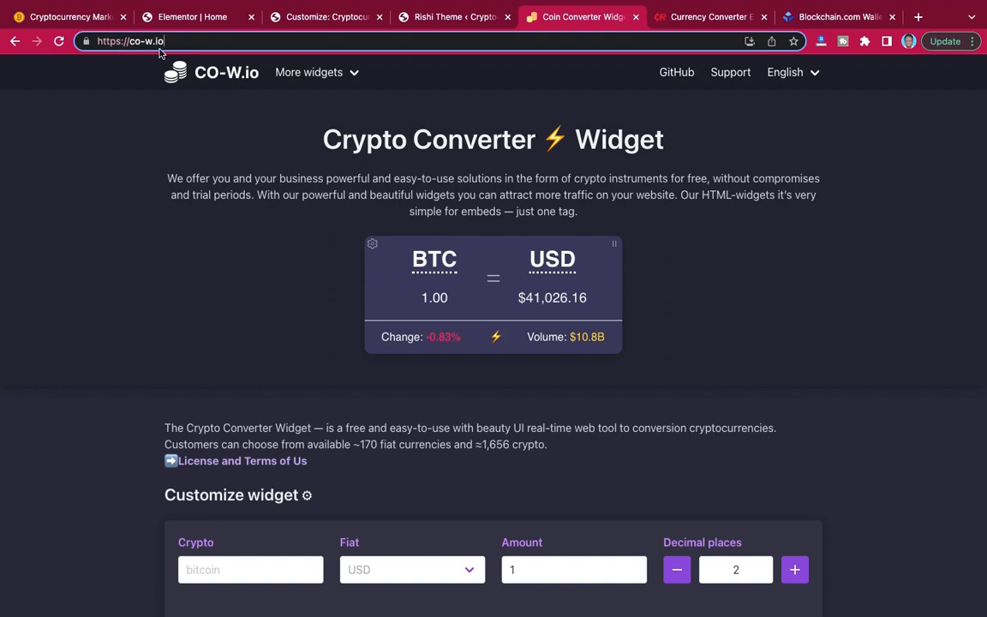
{"action": "left_click", "coordinate": [100, 115]}
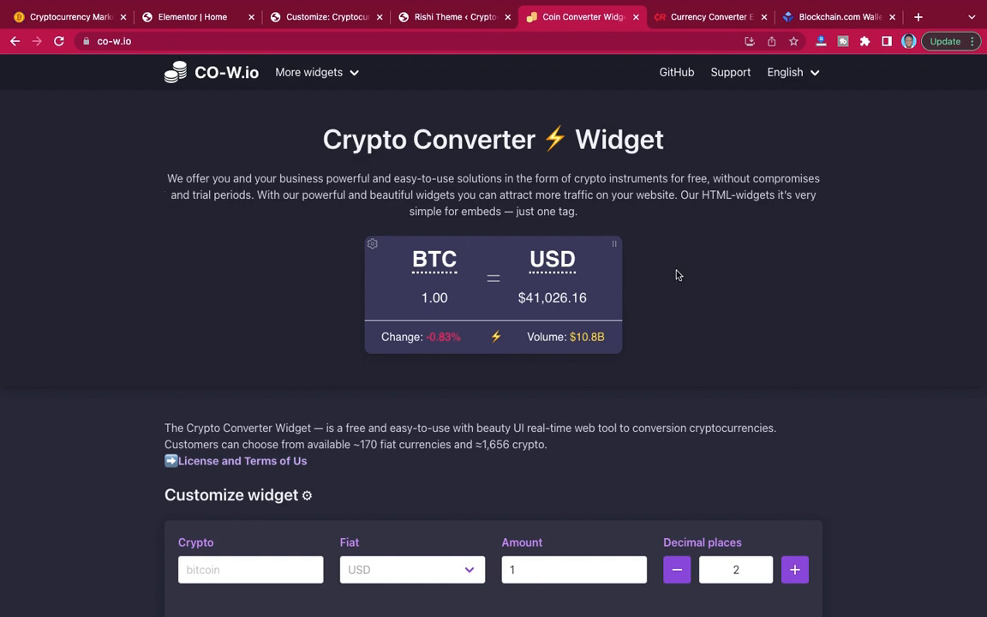
{"action": "scroll", "coordinate": [678, 275], "scroll_direction": "down", "scroll_amount": 5}
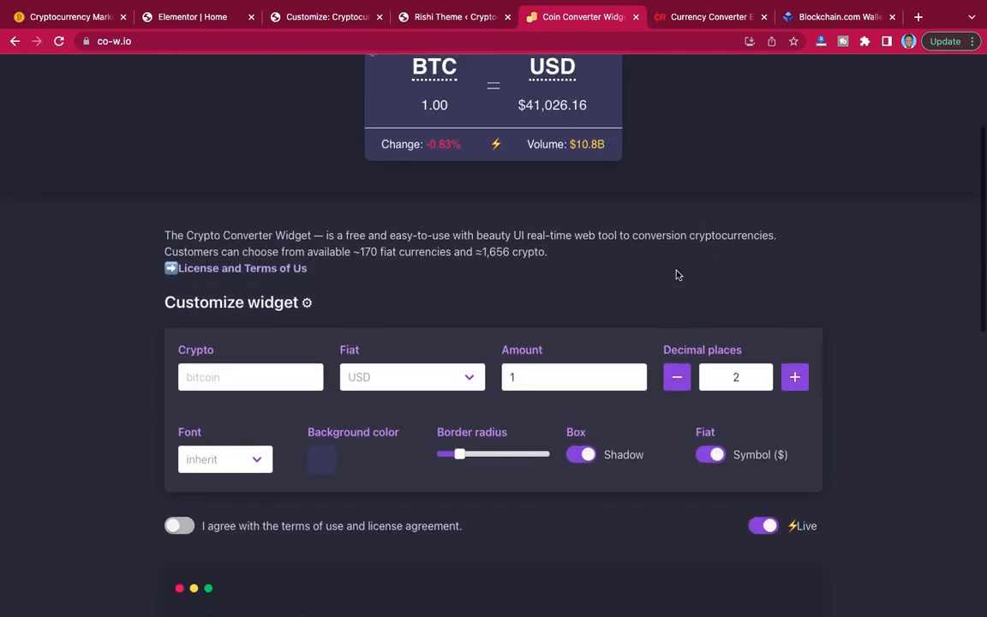
{"action": "scroll", "coordinate": [677, 275], "scroll_direction": "up", "scroll_amount": 3}
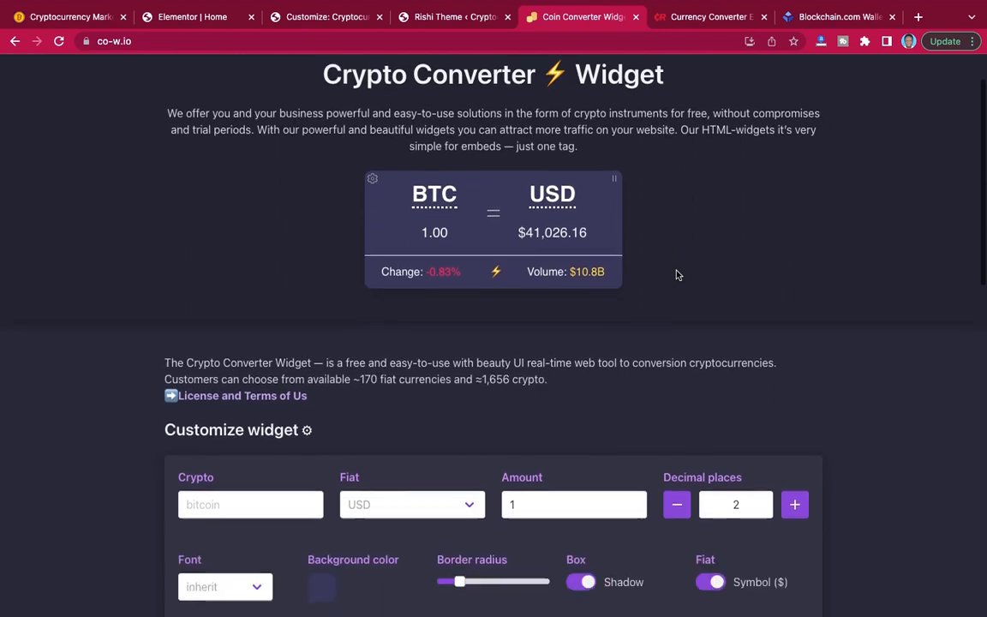
{"action": "scroll", "coordinate": [677, 276], "scroll_direction": "down", "scroll_amount": 3}
{"action": "scroll", "coordinate": [677, 275], "scroll_direction": "up", "scroll_amount": 5}
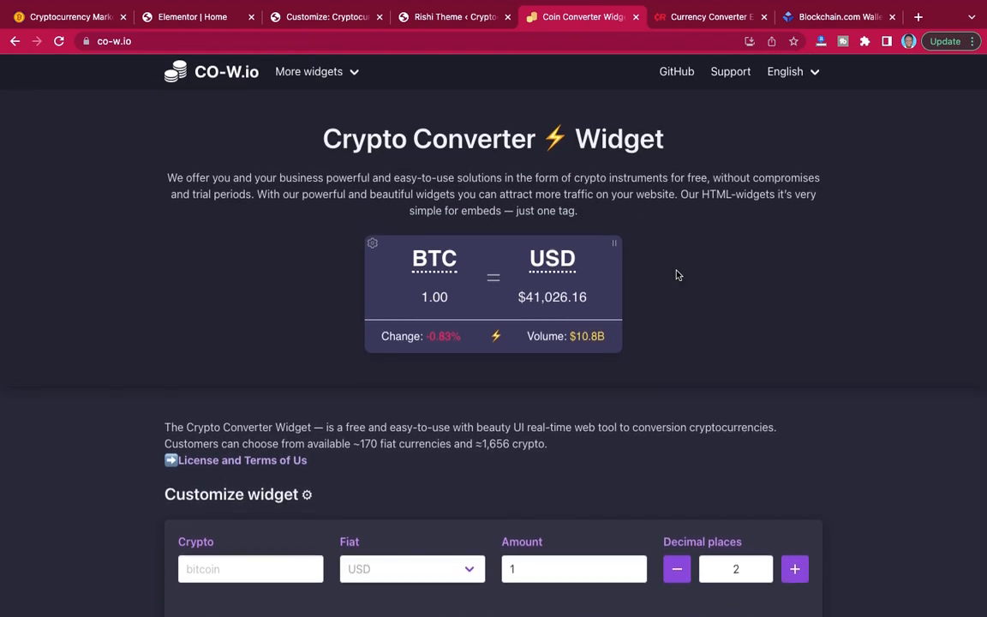
{"action": "scroll", "coordinate": [677, 275], "scroll_direction": "down", "scroll_amount": 5}
{"action": "scroll", "coordinate": [678, 275], "scroll_direction": "up", "scroll_amount": 3}
{"action": "scroll", "coordinate": [677, 275], "scroll_direction": "down", "scroll_amount": 4}
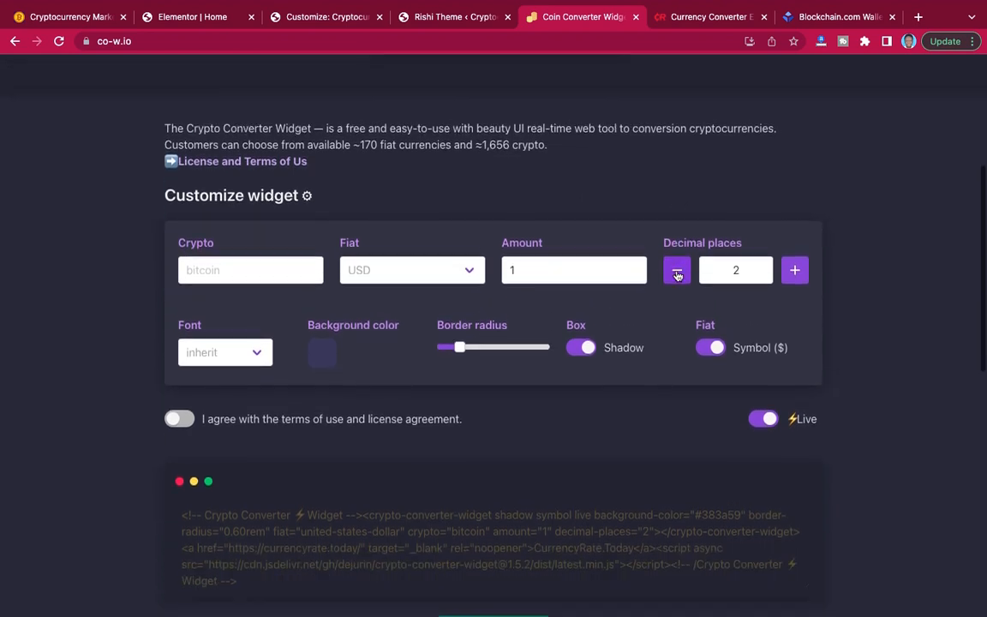
{"action": "scroll", "coordinate": [677, 275], "scroll_direction": "up", "scroll_amount": 3}
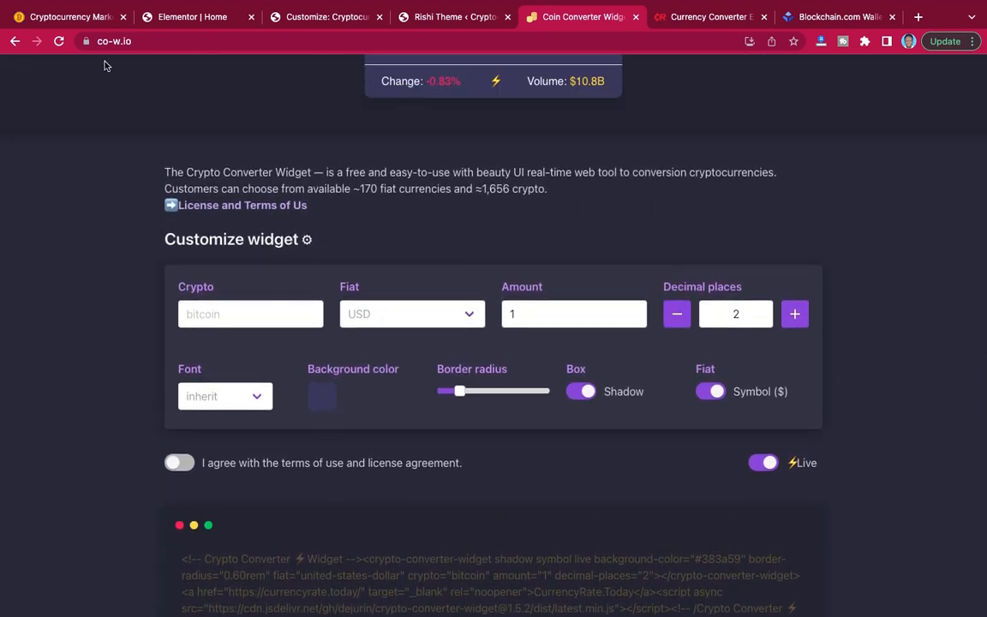
Compare the demo hero's BTC to USD converter and the Home hero with the co-w.io widget and its settings.
{"action": "left_click", "coordinate": [76, 17]}
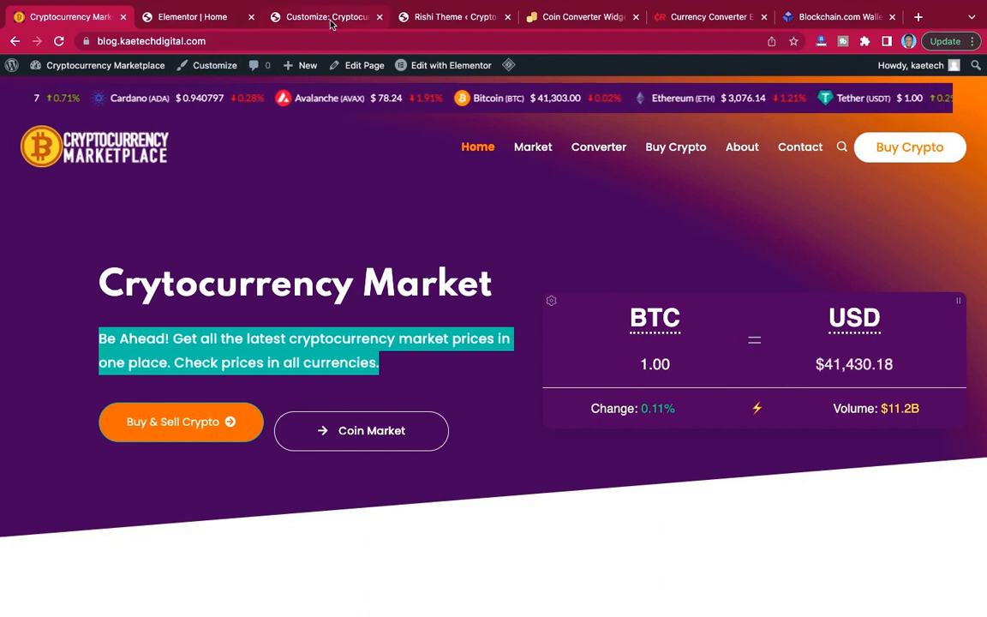
{"action": "left_click", "coordinate": [573, 17]}
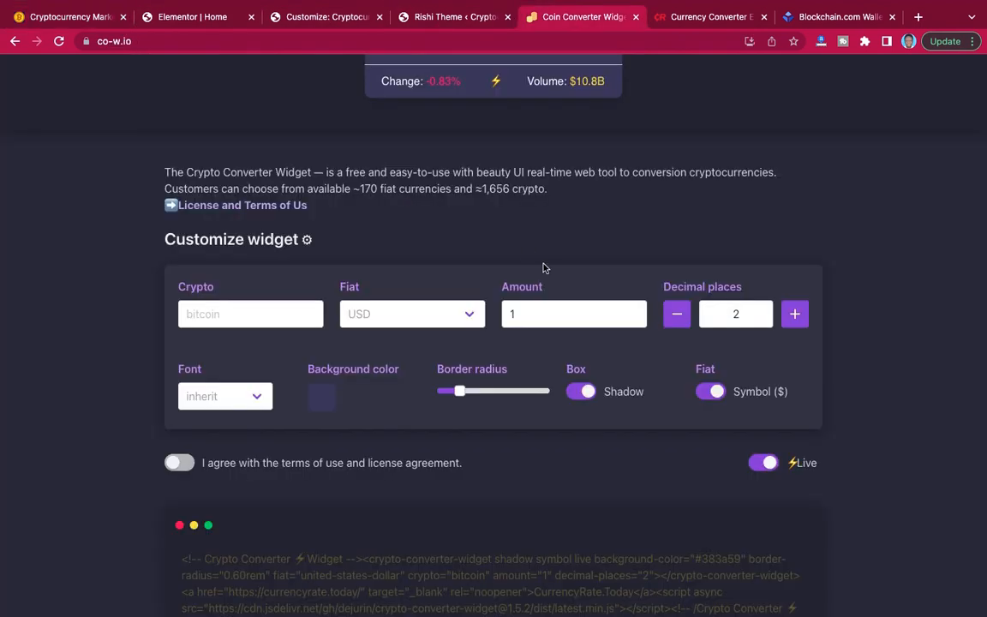
{"action": "scroll", "coordinate": [615, 348], "scroll_direction": "down", "scroll_amount": 3}
{"action": "scroll", "coordinate": [615, 286], "scroll_direction": "up", "scroll_amount": 2}
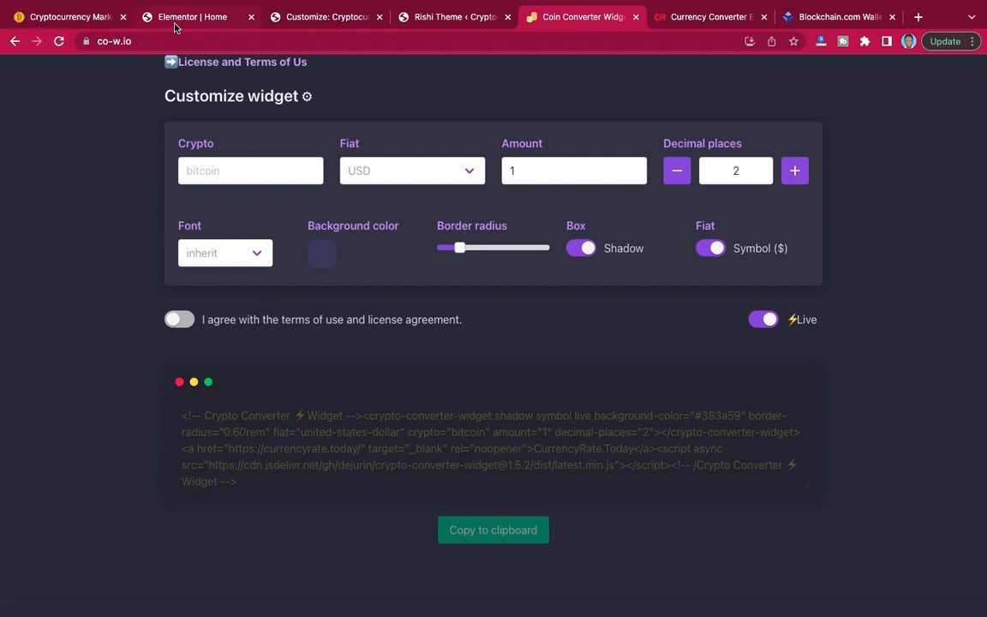
{"action": "left_click", "coordinate": [147, 19]}
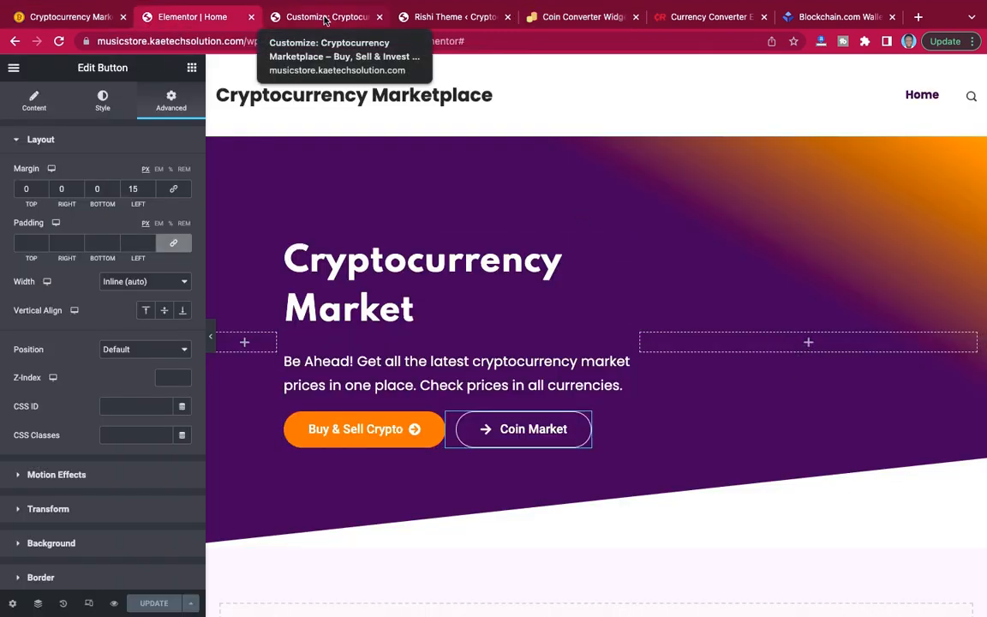
{"action": "left_click", "coordinate": [553, 18]}
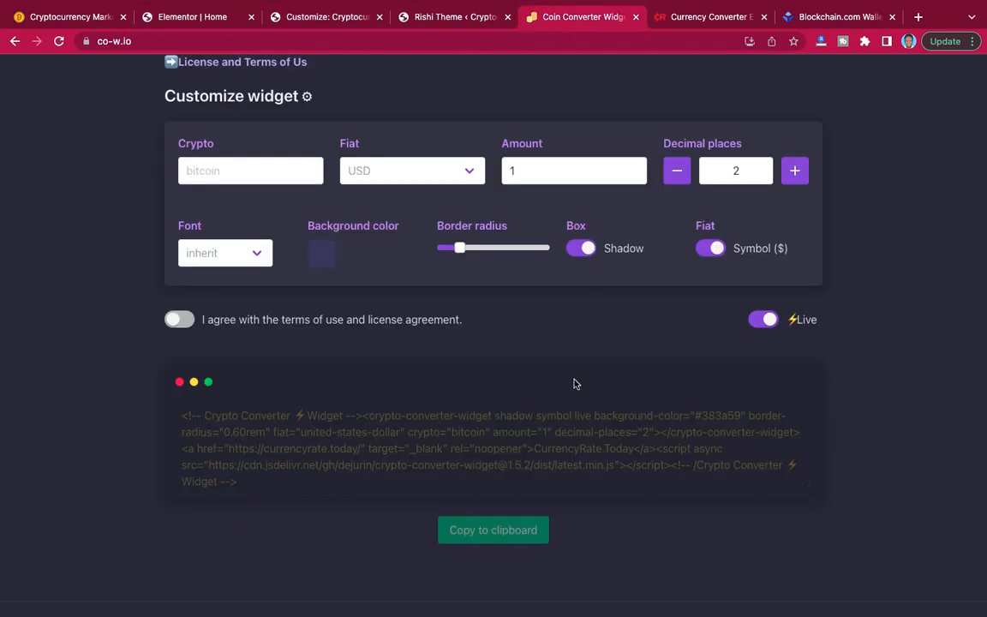
{"action": "scroll", "coordinate": [576, 381], "scroll_direction": "up", "scroll_amount": 5}
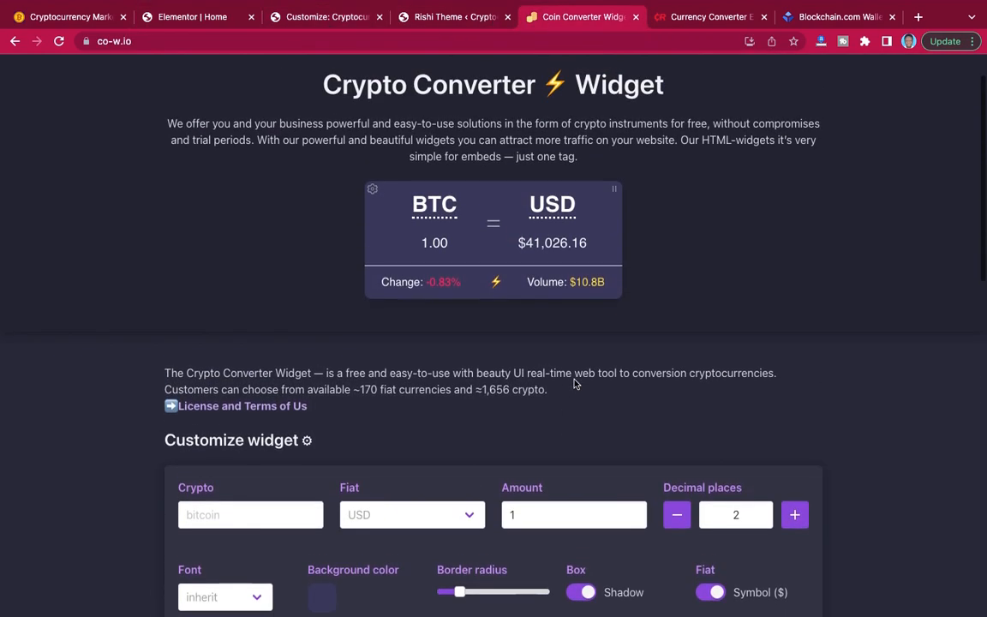
{"action": "scroll", "coordinate": [577, 382], "scroll_direction": "down", "scroll_amount": 4}
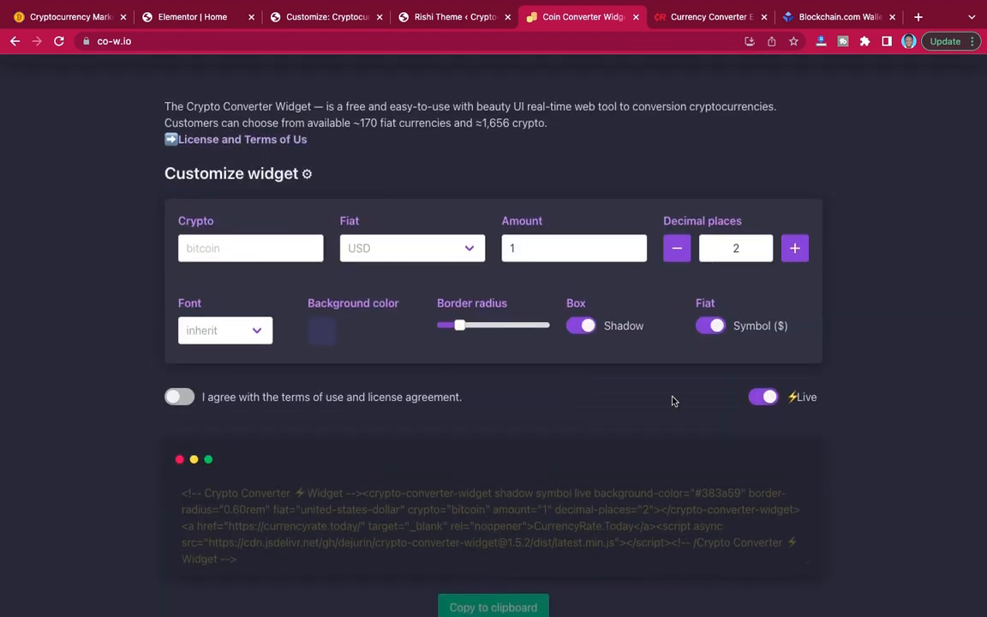
Check the converter widget's background colour choices and copy the Home hero section's second gradient colour code, #3C0E59.
{"action": "left_click", "coordinate": [323, 335]}
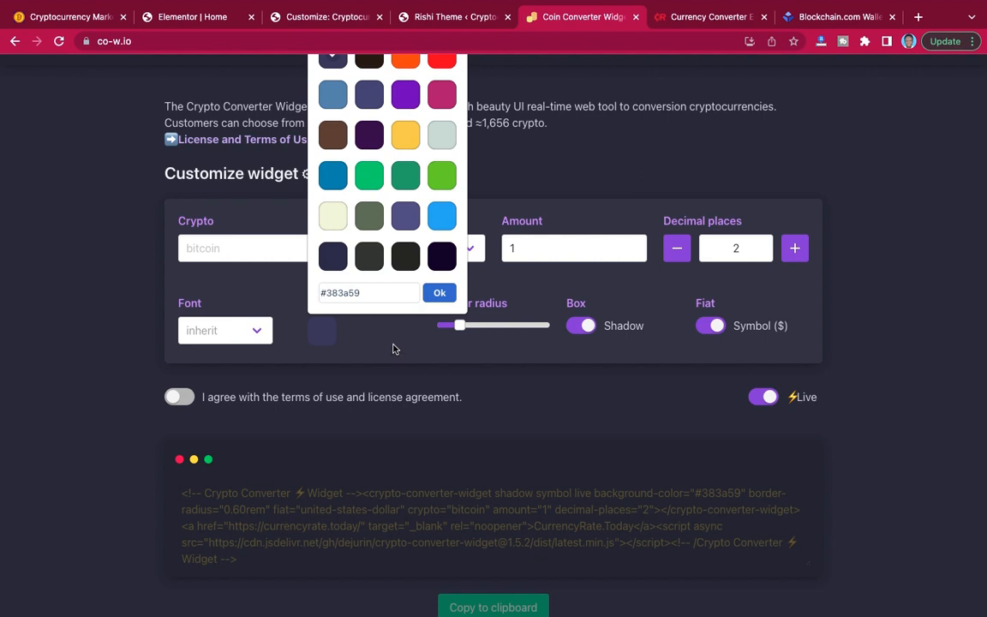
{"action": "scroll", "coordinate": [393, 349], "scroll_direction": "up", "scroll_amount": 1}
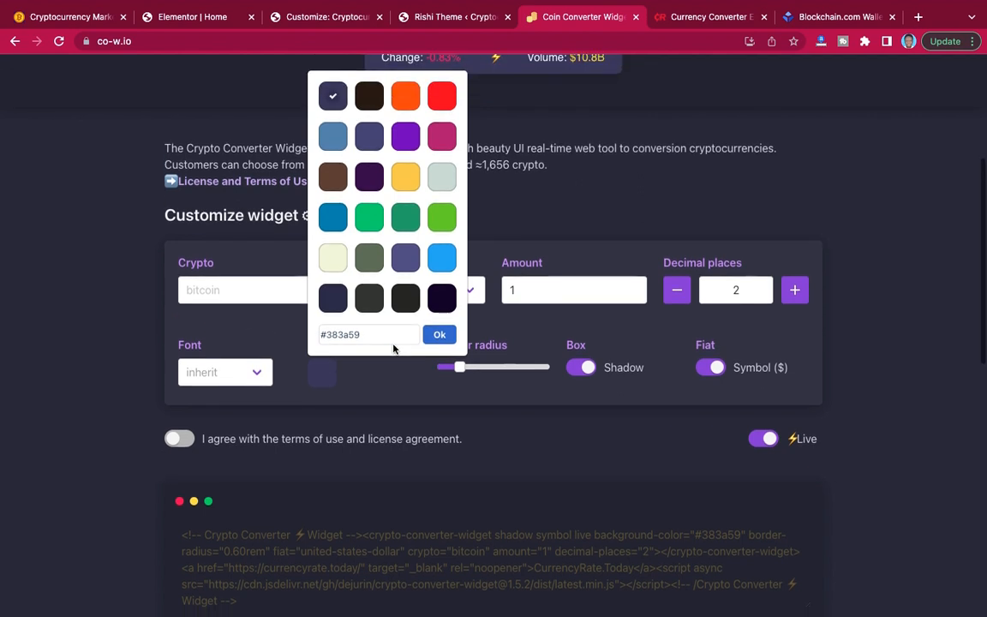
{"action": "left_click", "coordinate": [185, 19]}
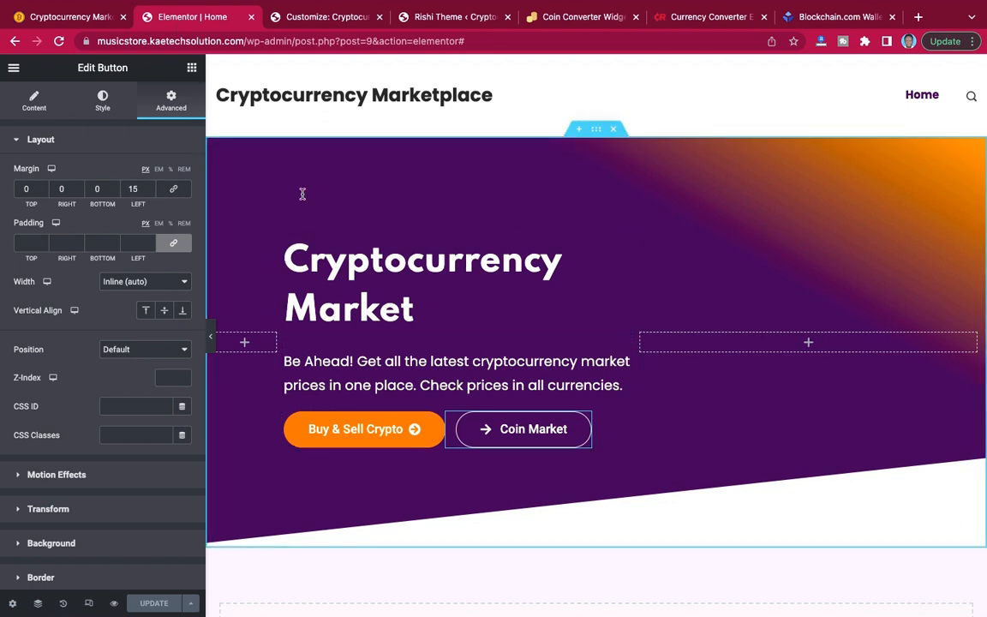
{"action": "scroll", "coordinate": [96, 371], "scroll_direction": "down", "scroll_amount": 5}
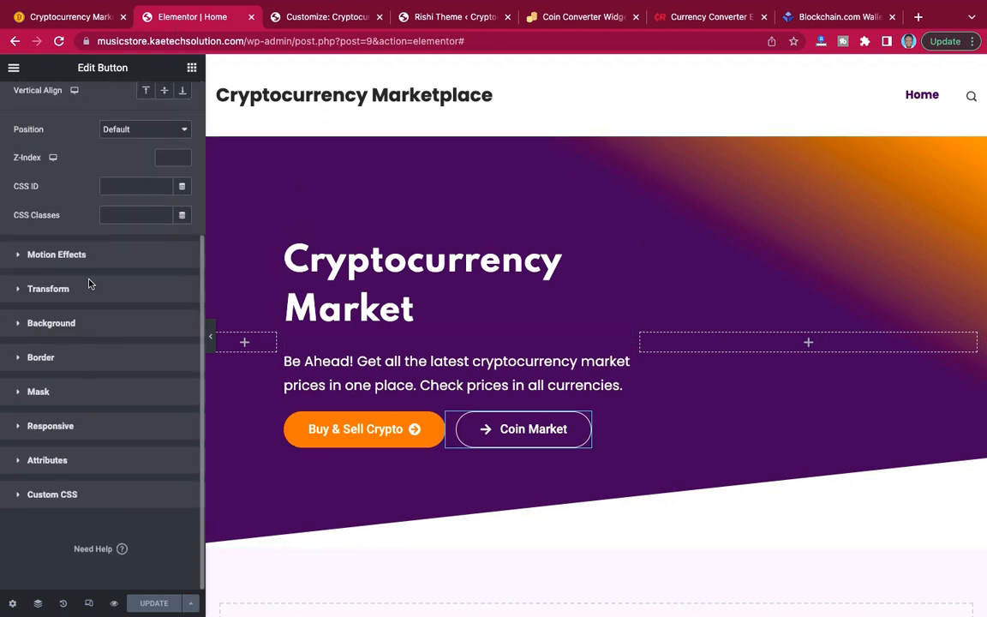
{"action": "scroll", "coordinate": [90, 269], "scroll_direction": "up", "scroll_amount": 5}
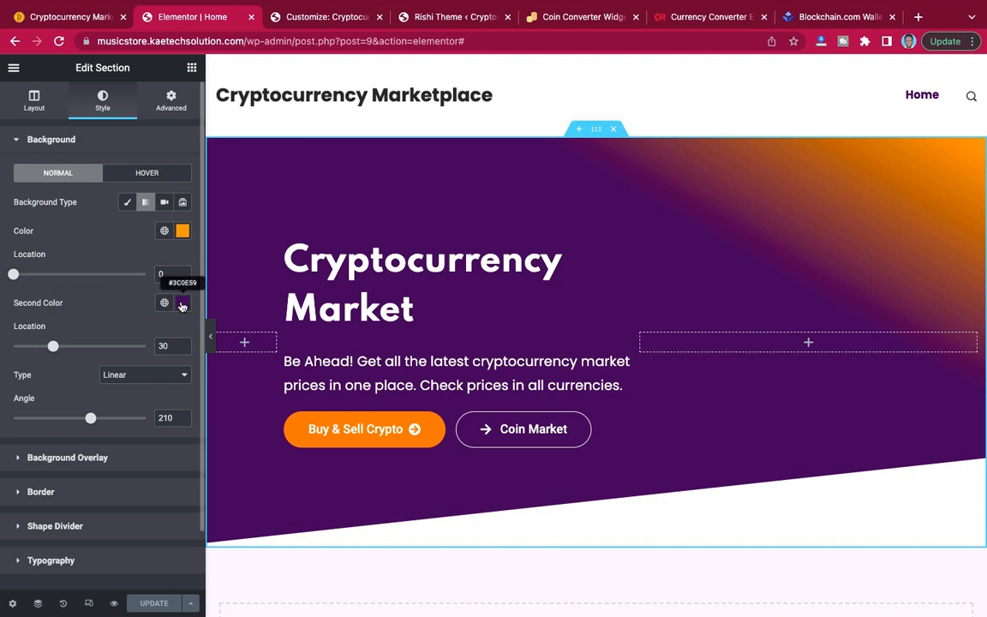
{"action": "left_click", "coordinate": [181, 303]}
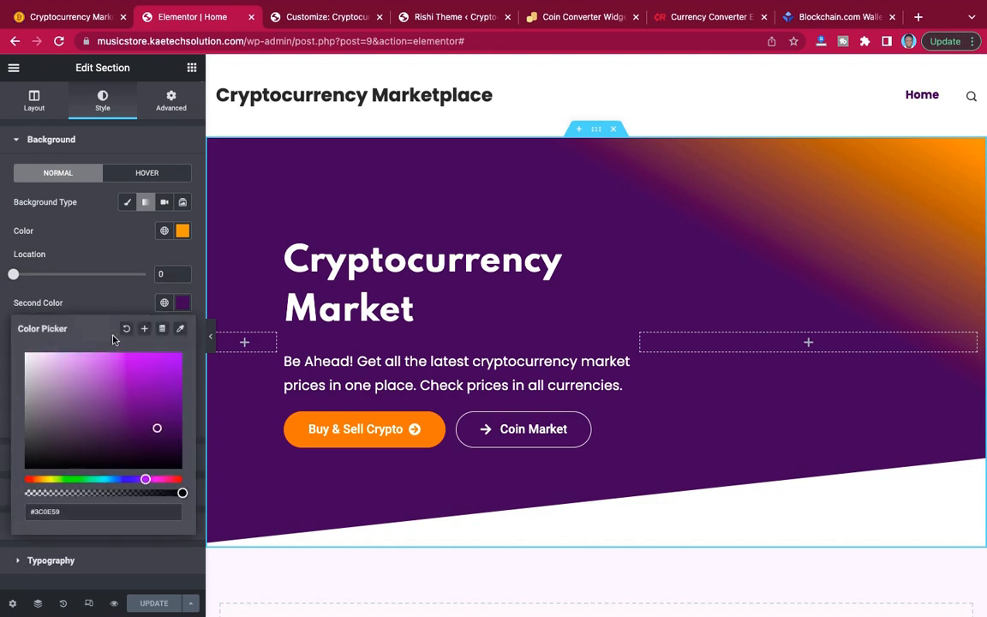
{"action": "left_click_drag", "start_coordinate": [73, 512], "coordinate": [30, 512]}
{"action": "key", "text": "super+c"}
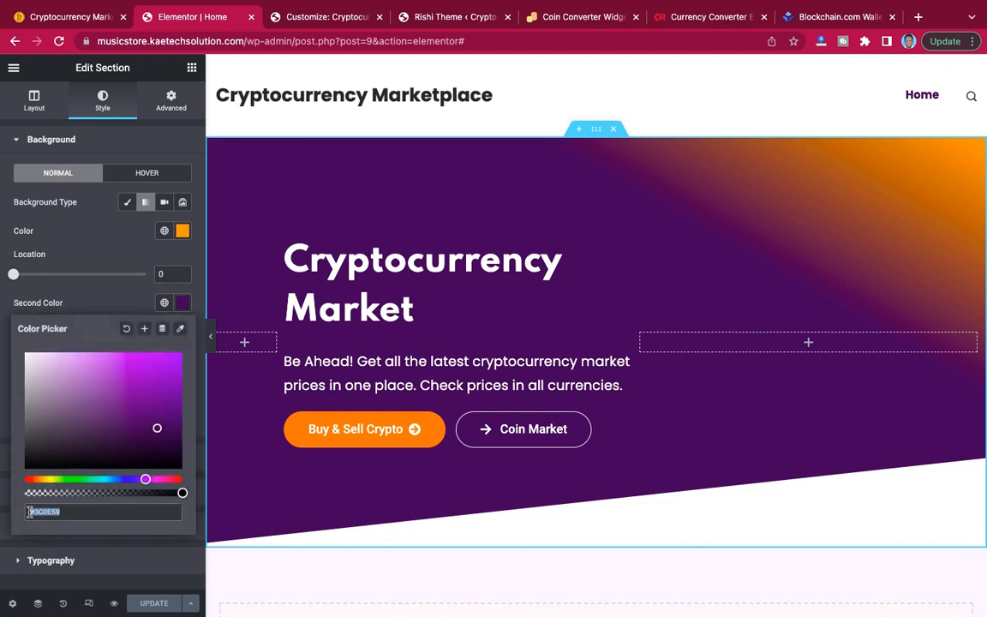
Set the co-w.io converter widget's background colour to the copied hero colour, #3C0E59.
{"action": "left_click", "coordinate": [572, 17]}
{"action": "left_click", "coordinate": [321, 375]}
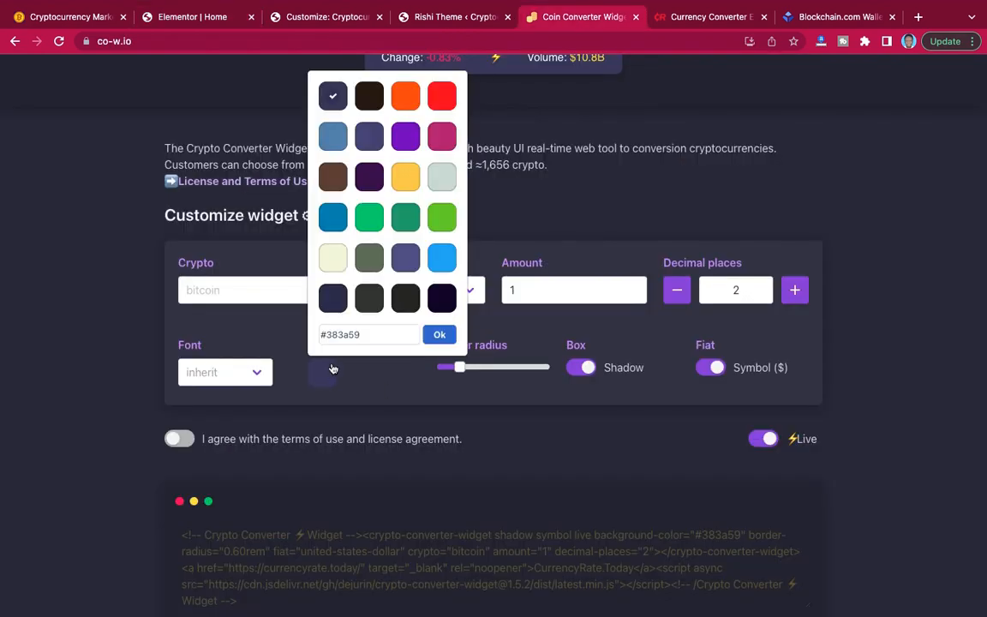
{"action": "left_click_drag", "start_coordinate": [377, 334], "coordinate": [316, 334]}
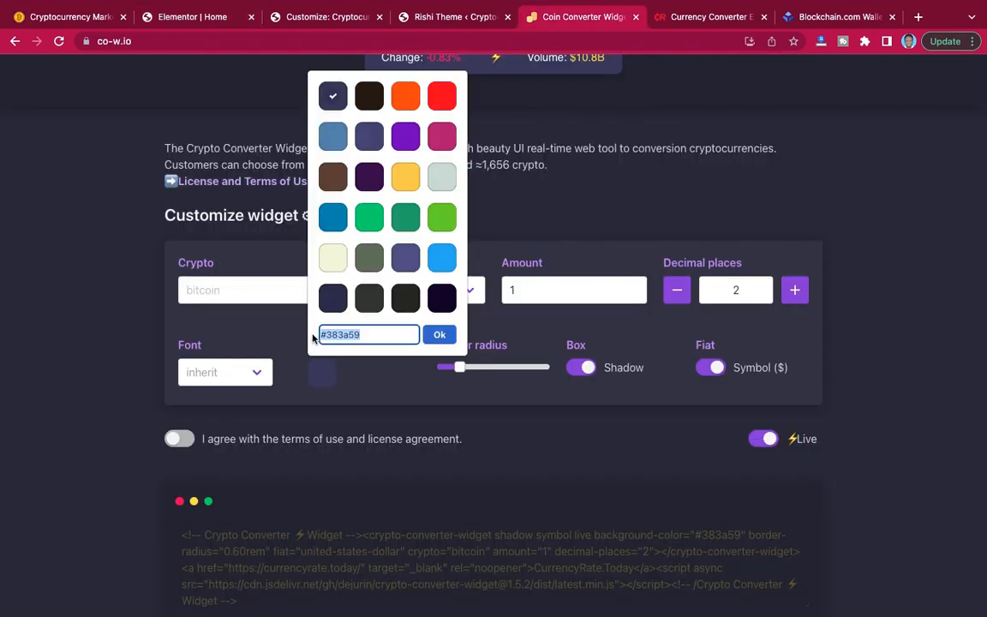
{"action": "key", "text": "super+v"}
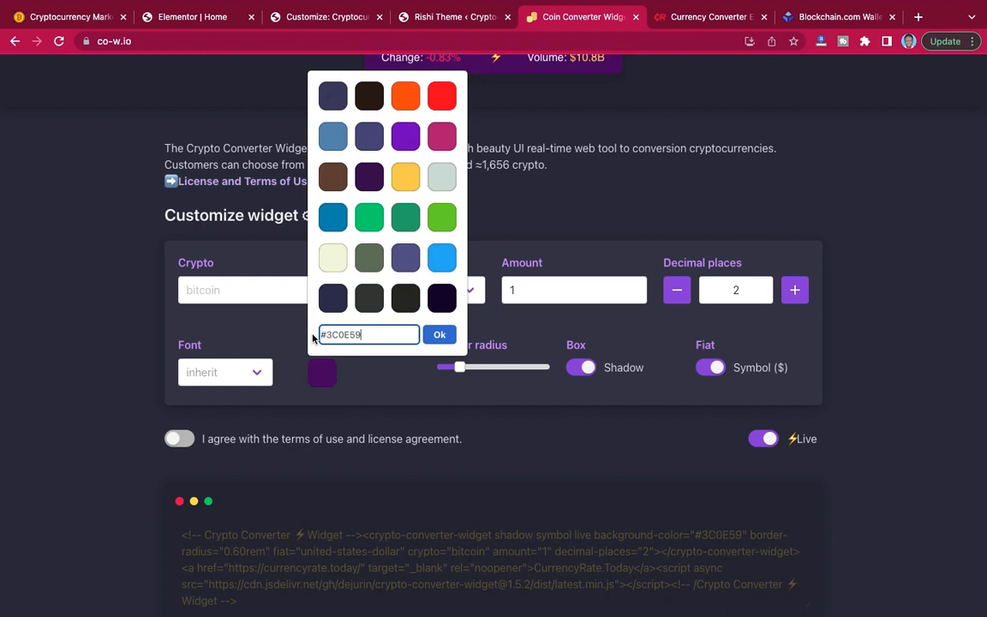
{"action": "left_click", "coordinate": [380, 376]}
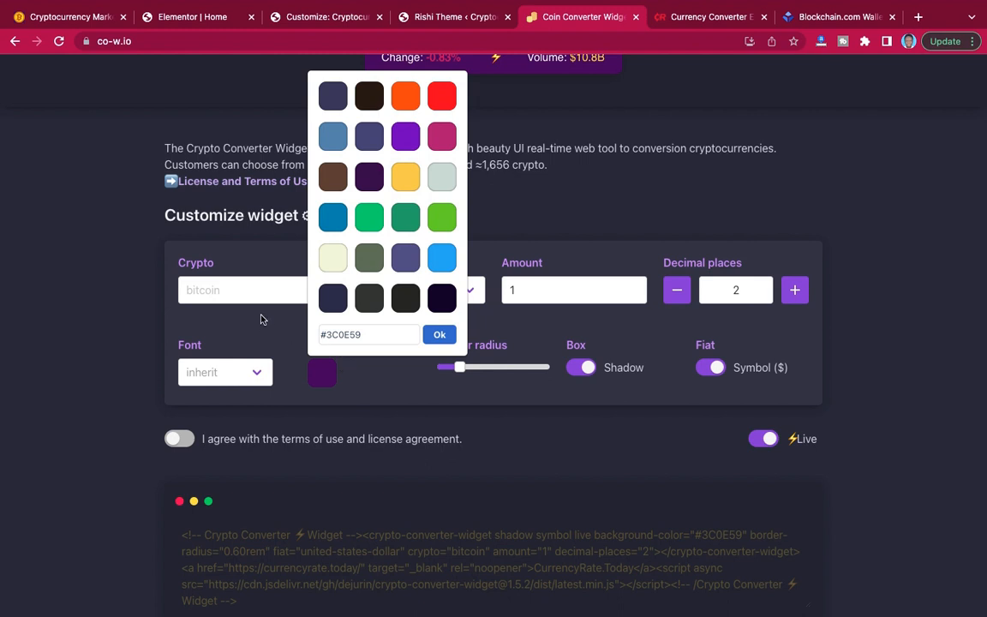
Compare the Home hero's background with the demo site's hero and its BTC to USD converter.
{"action": "left_click", "coordinate": [177, 19]}
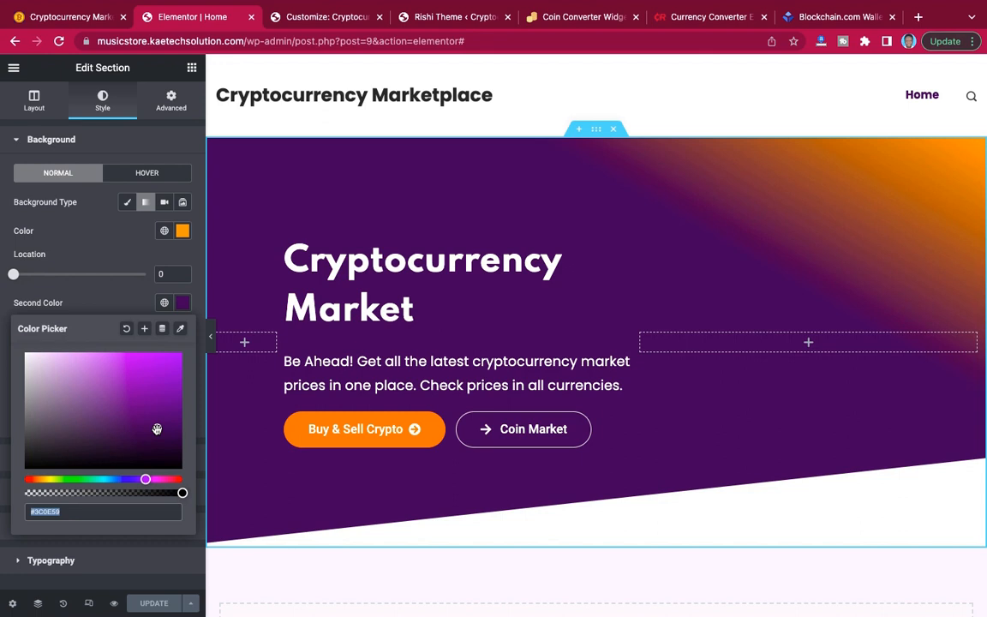
{"action": "left_click", "coordinate": [70, 17]}
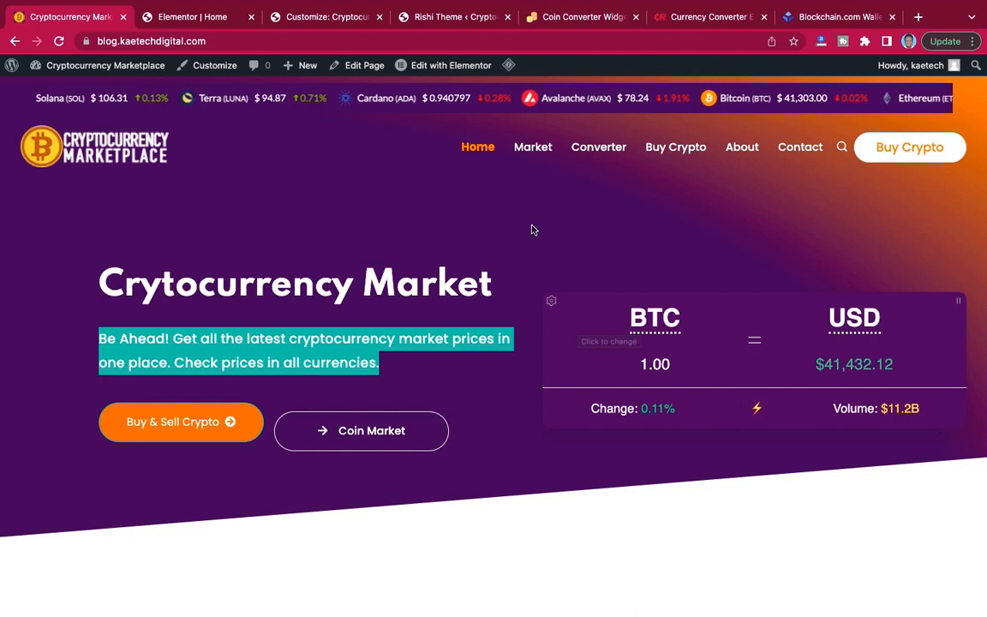
{"action": "left_click", "coordinate": [305, 17]}
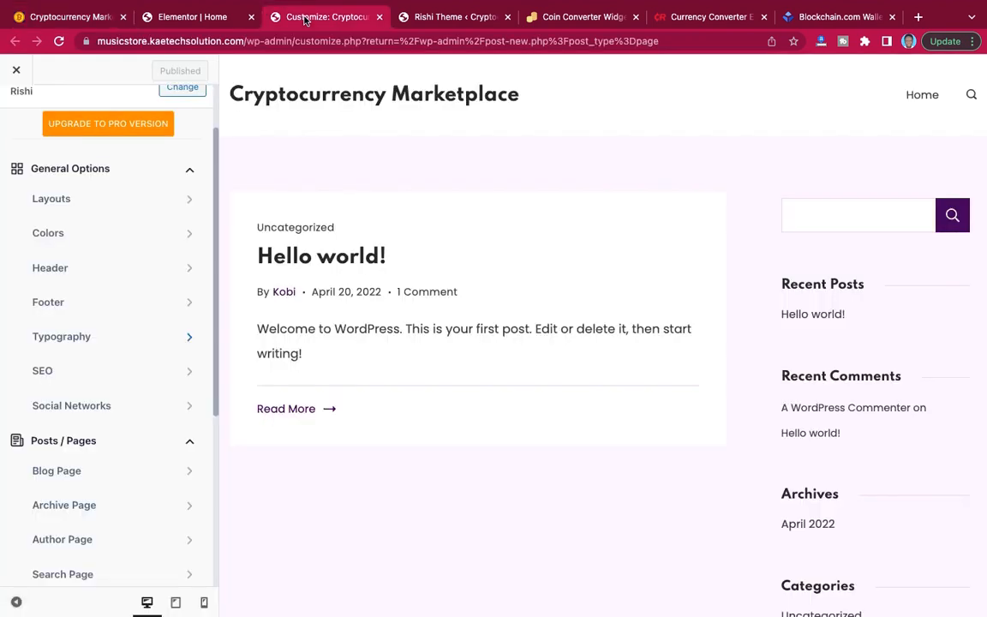
Darken the Home hero section's second gradient colour to #2D0A44 and copy its code.
{"action": "left_click", "coordinate": [185, 19]}
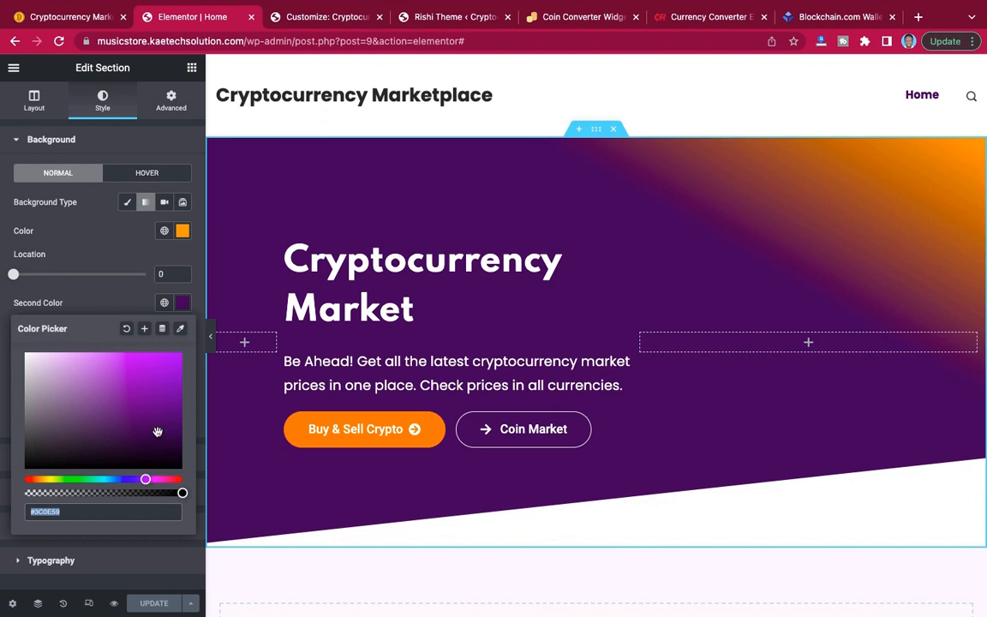
{"action": "left_click", "coordinate": [158, 435]}
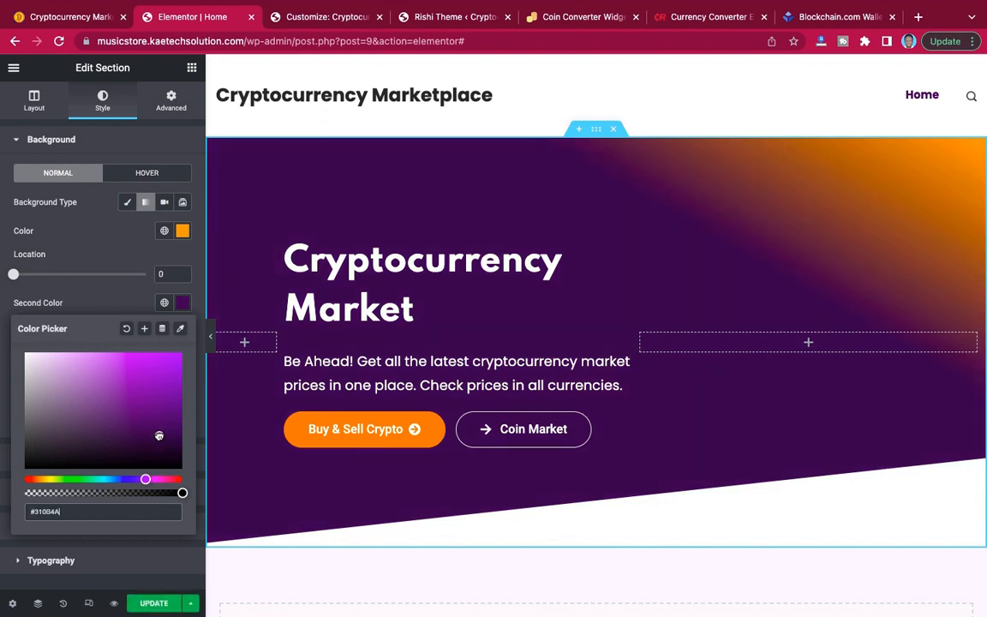
{"action": "left_click_drag", "start_coordinate": [158, 435], "coordinate": [160, 439]}
{"action": "left_click_drag", "start_coordinate": [64, 511], "coordinate": [30, 511]}
{"action": "key", "text": "super+c"}
Try #2D0A44 as the converter widget's background colour on co-w.io, then revert it to #3C0E59.
{"action": "left_click", "coordinate": [316, 17]}
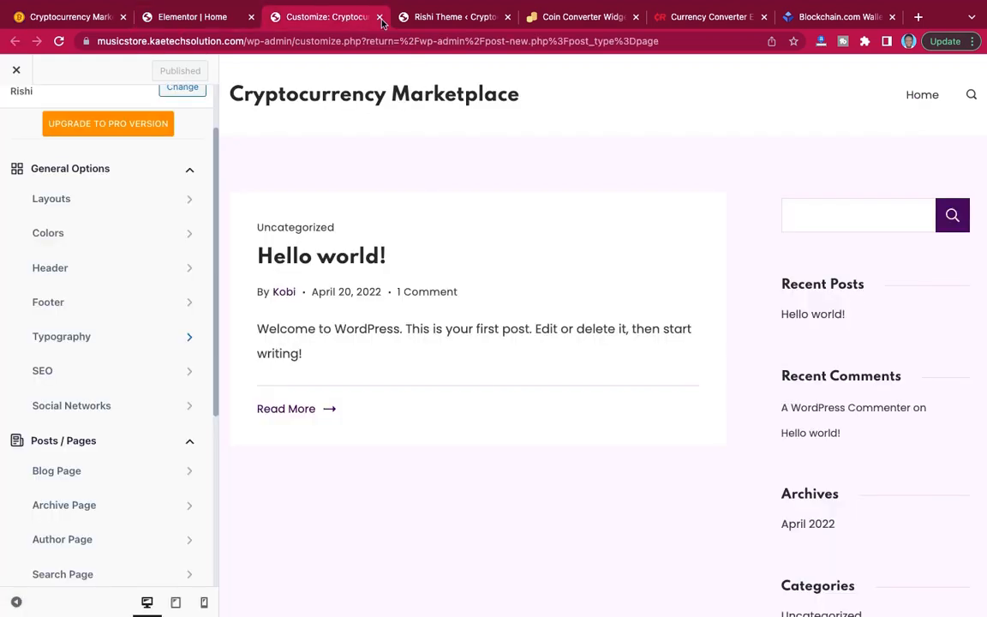
{"action": "left_click", "coordinate": [570, 16]}
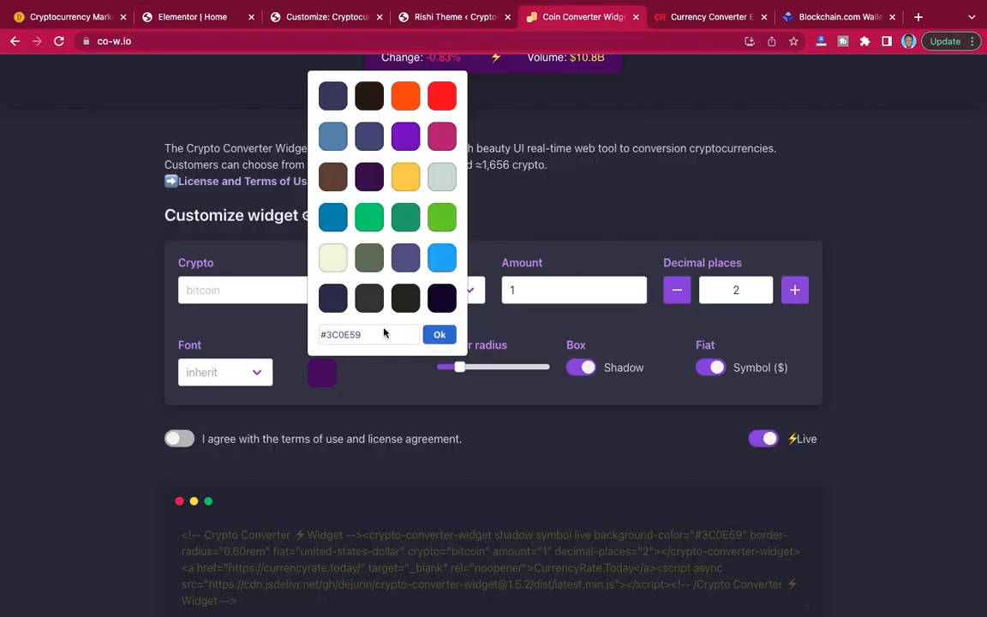
{"action": "left_click_drag", "start_coordinate": [384, 334], "coordinate": [317, 336]}
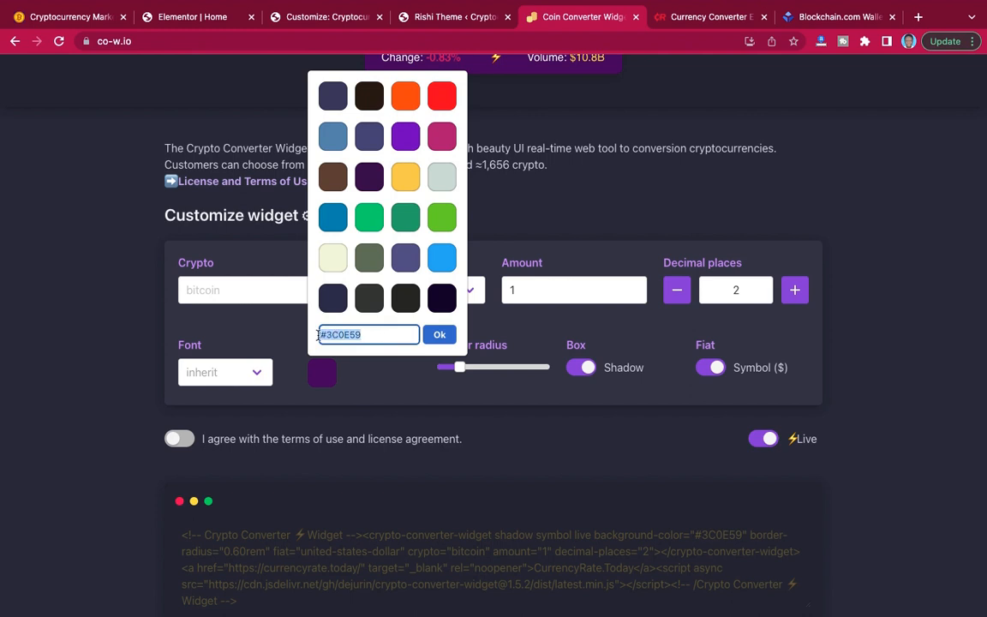
{"action": "key", "text": "super+v"}
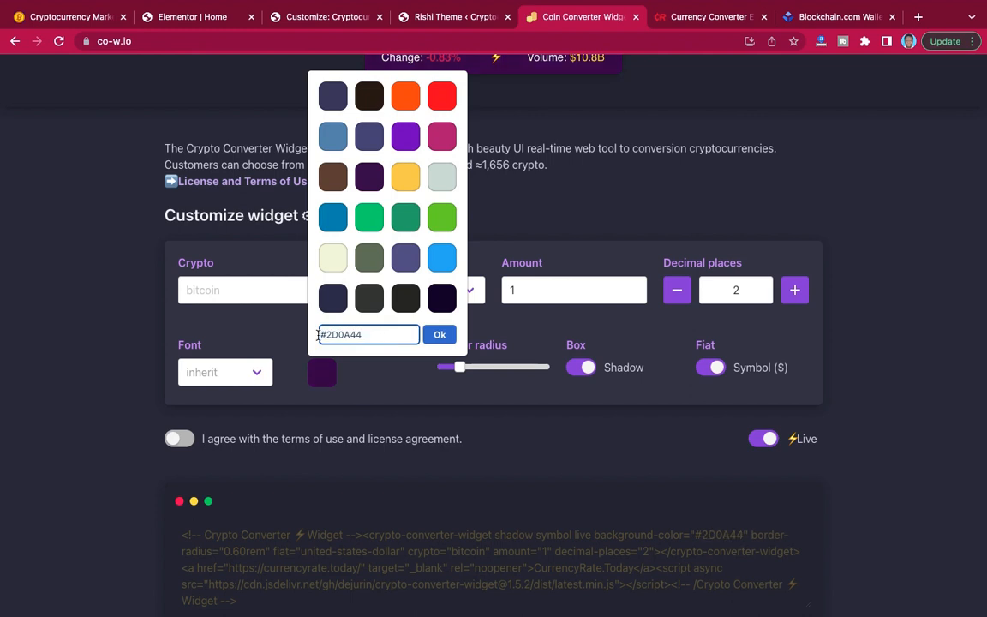
{"action": "key", "text": "super+z"}
{"action": "left_click", "coordinate": [391, 390]}
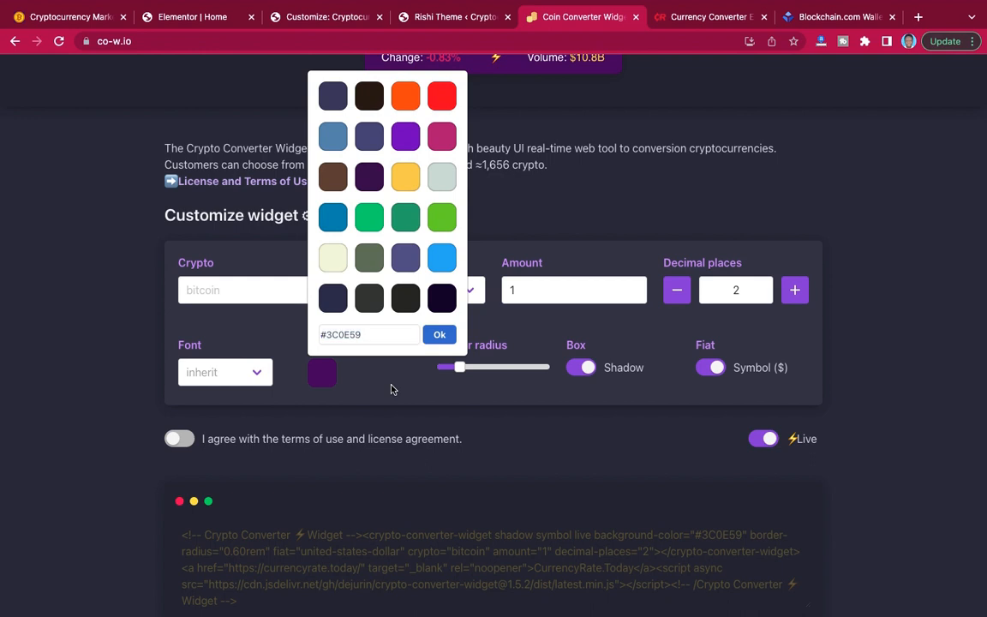
{"action": "left_click", "coordinate": [444, 334]}
Compare the converter widget preview's colour with the Home hero section's darker gradient.
{"action": "scroll", "coordinate": [432, 293], "scroll_direction": "up", "scroll_amount": 3}
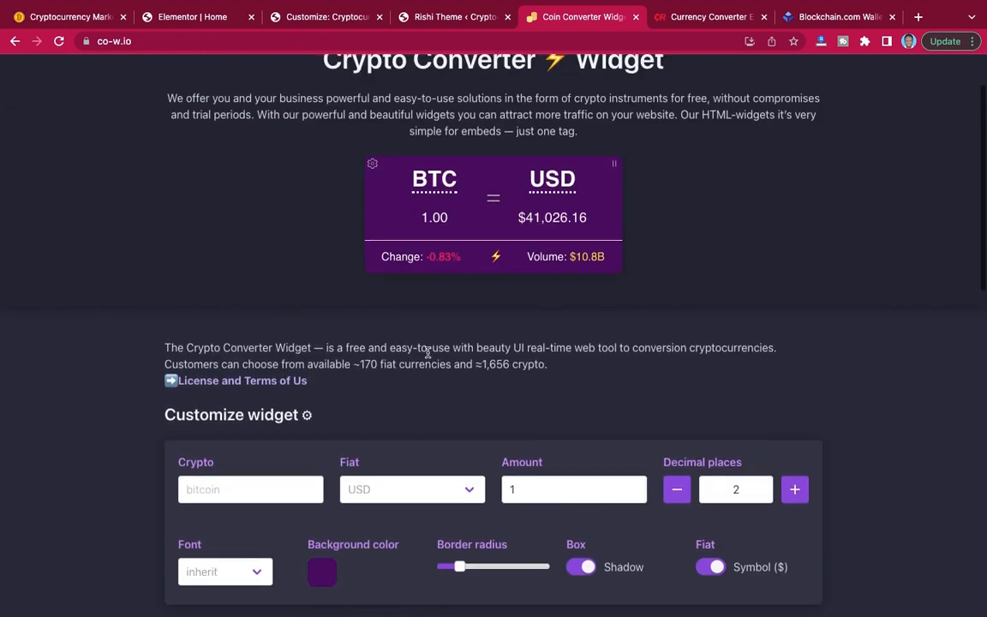
{"action": "left_click", "coordinate": [174, 18]}
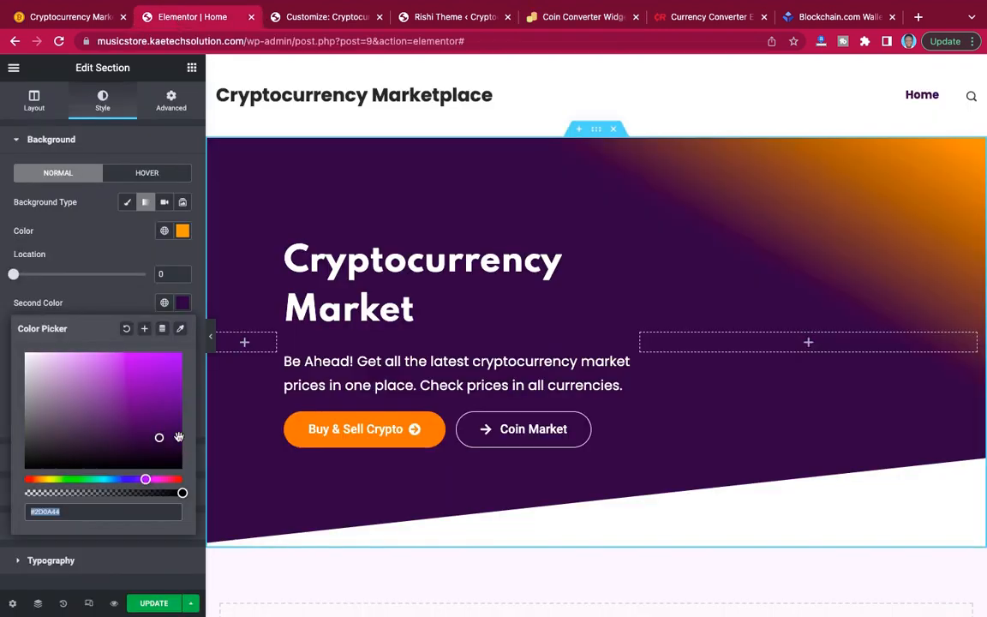
{"action": "left_click", "coordinate": [109, 295]}
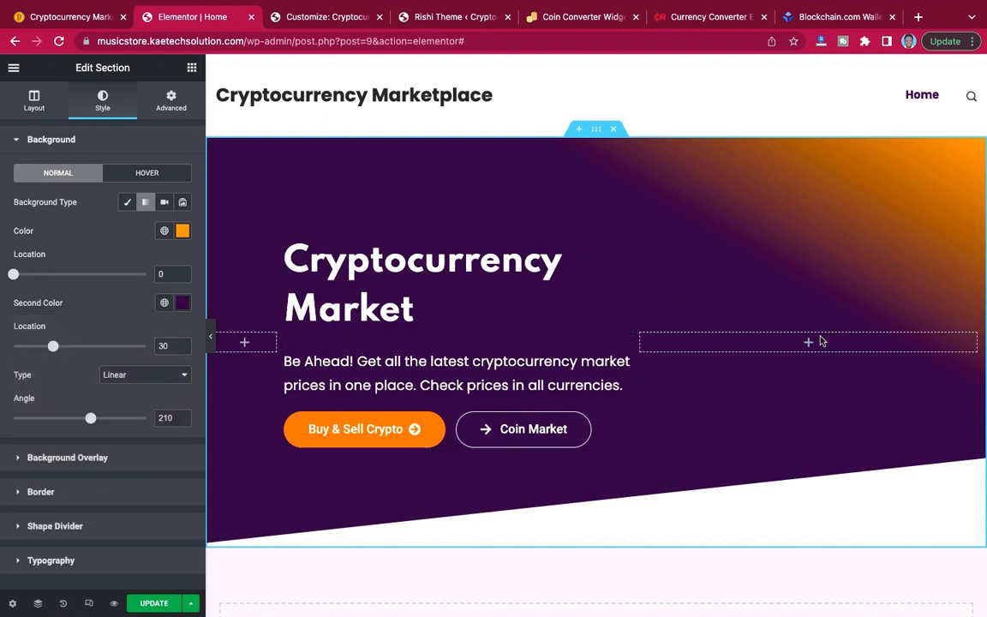
{"action": "left_click", "coordinate": [554, 21]}
Accept the converter widget's terms of use and license agreement and copy its embed code.
{"action": "scroll", "coordinate": [652, 273], "scroll_direction": "down", "scroll_amount": 1}
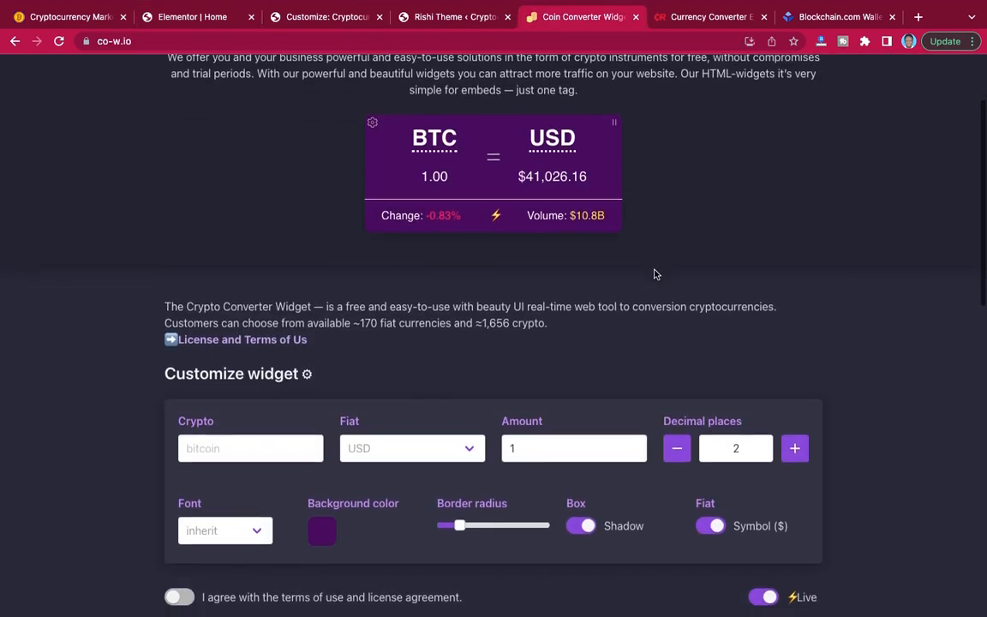
{"action": "scroll", "coordinate": [654, 275], "scroll_direction": "down", "scroll_amount": 3}
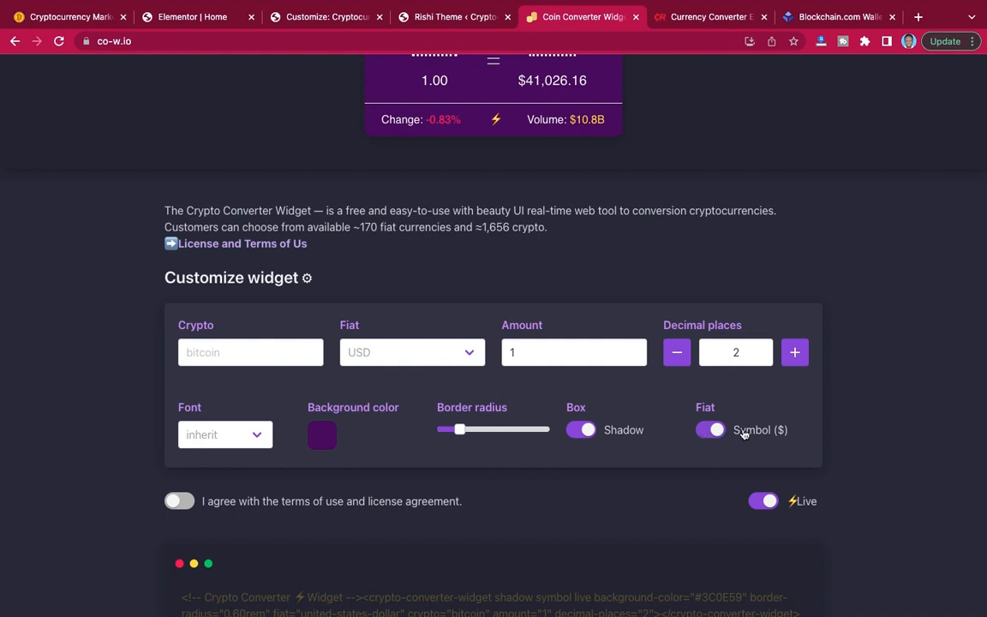
{"action": "scroll", "coordinate": [563, 143], "scroll_direction": "up", "scroll_amount": 2}
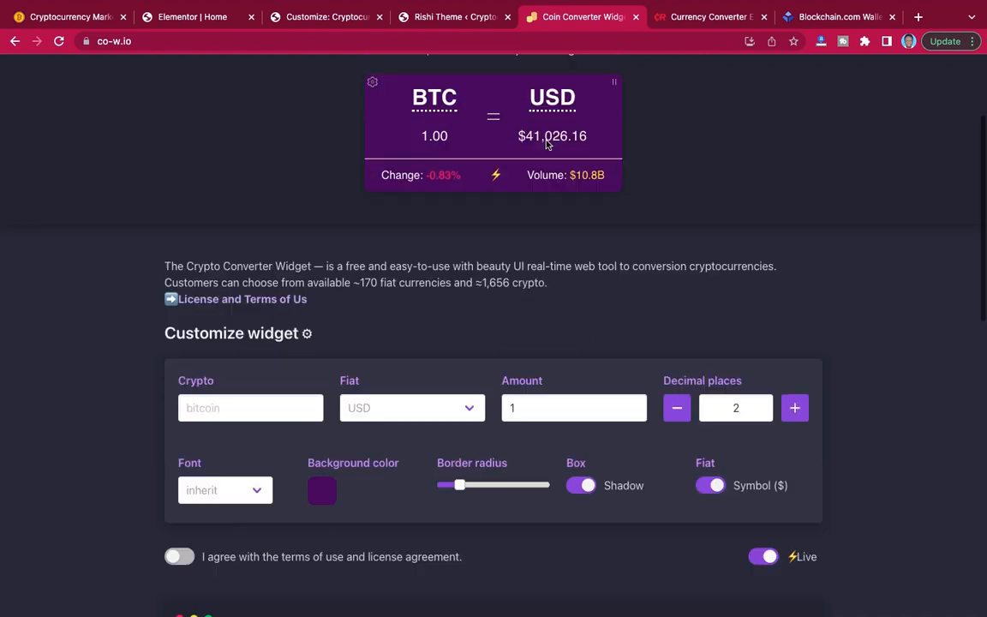
{"action": "scroll", "coordinate": [547, 144], "scroll_direction": "down", "scroll_amount": 3}
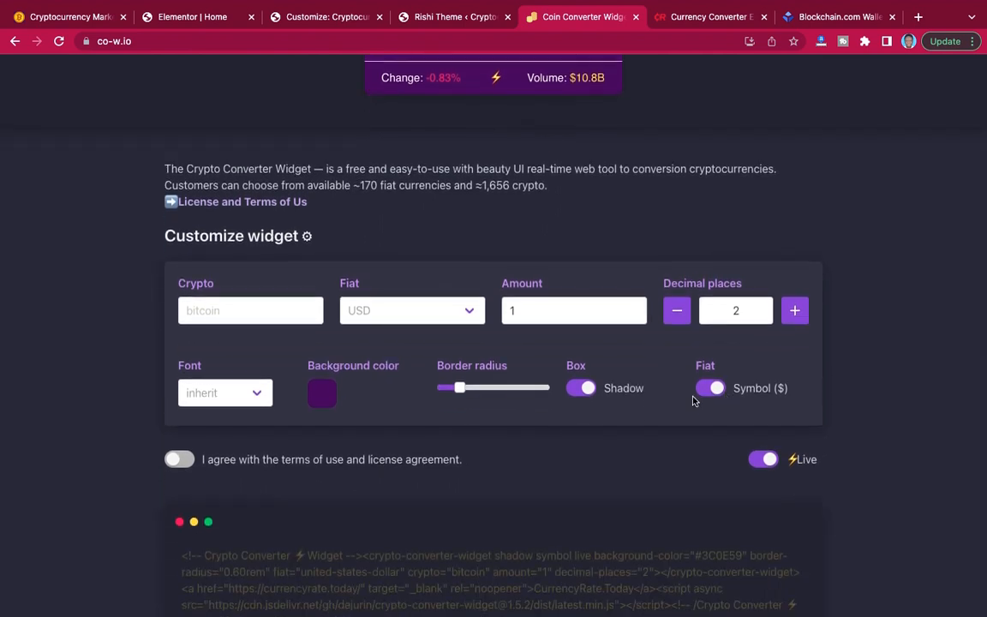
{"action": "scroll", "coordinate": [694, 400], "scroll_direction": "down", "scroll_amount": 2}
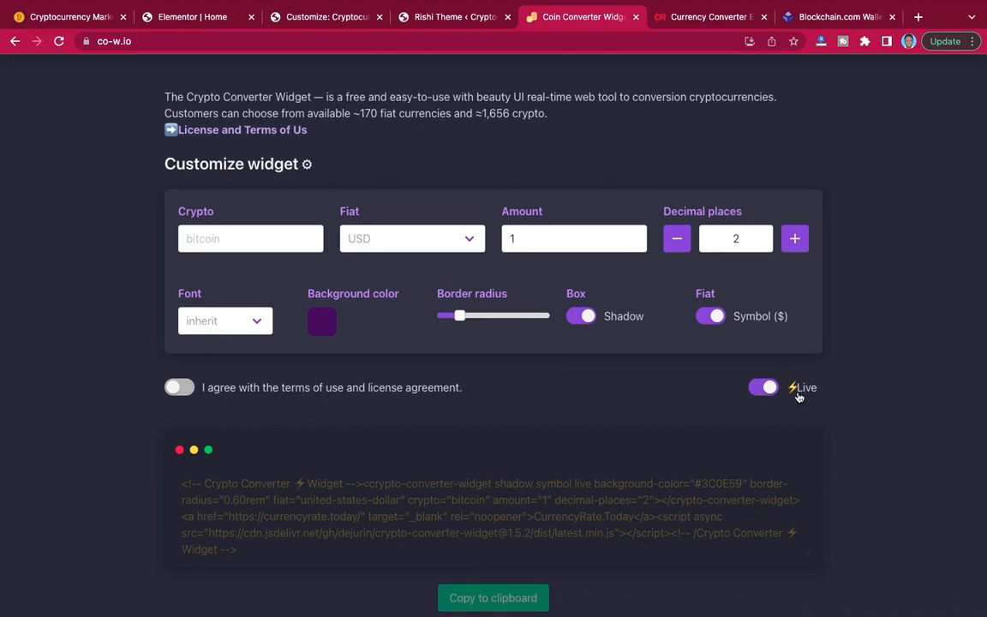
{"action": "scroll", "coordinate": [695, 399], "scroll_direction": "down", "scroll_amount": 2}
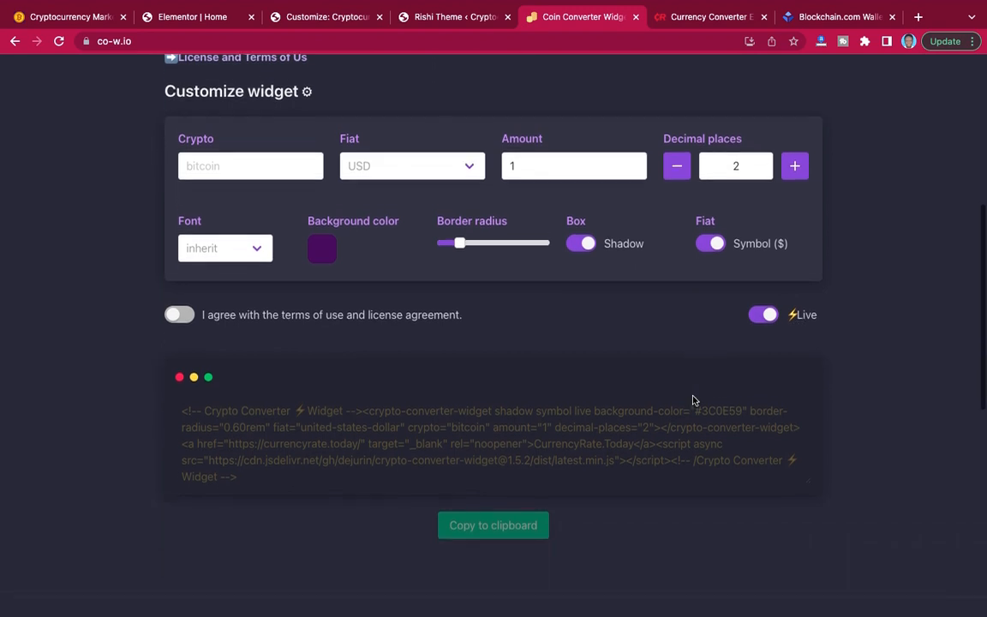
{"action": "left_click", "coordinate": [189, 314]}
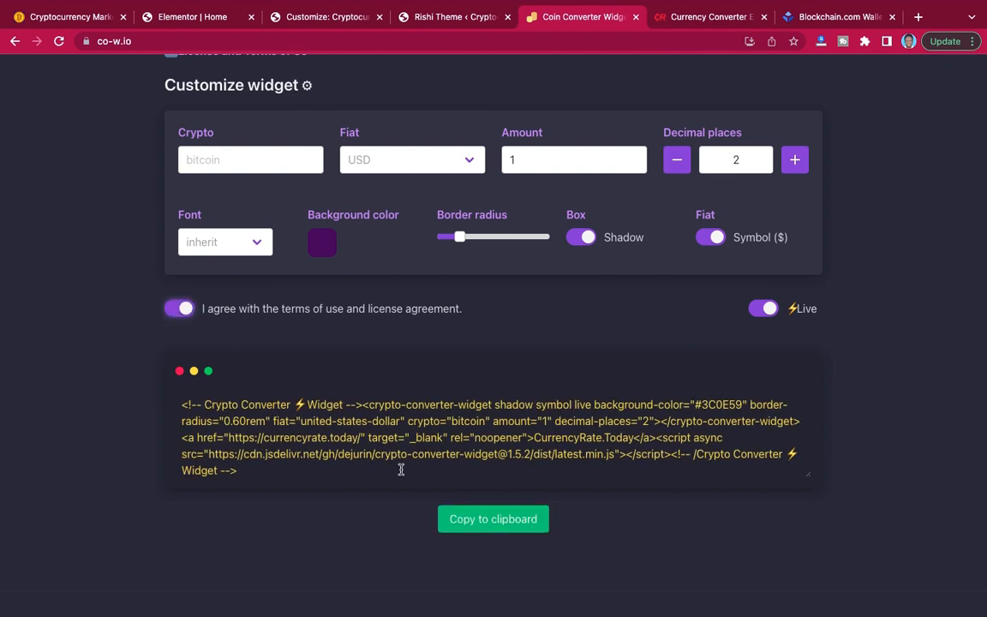
{"action": "left_click", "coordinate": [489, 521]}
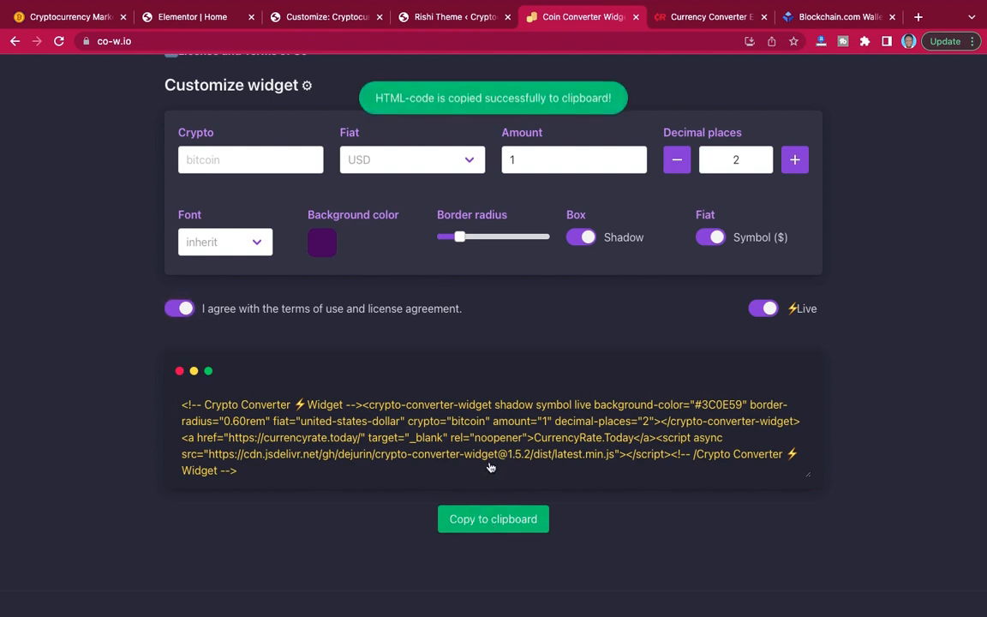
Add an HTML widget to the empty column beside the hero text and paste the converter embed code into it.
{"action": "left_click", "coordinate": [192, 19]}
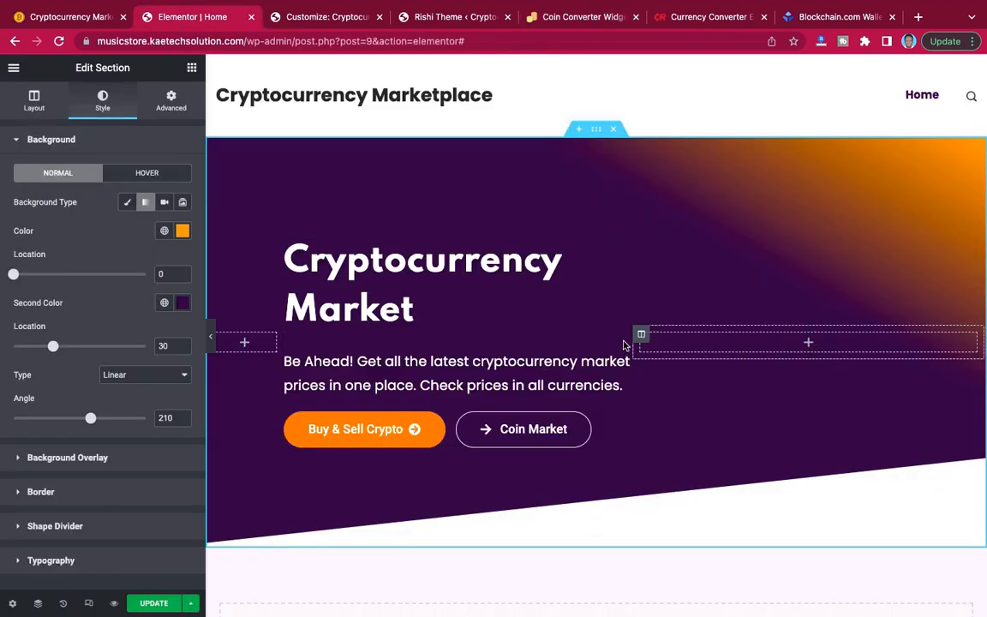
{"action": "left_click", "coordinate": [192, 69]}
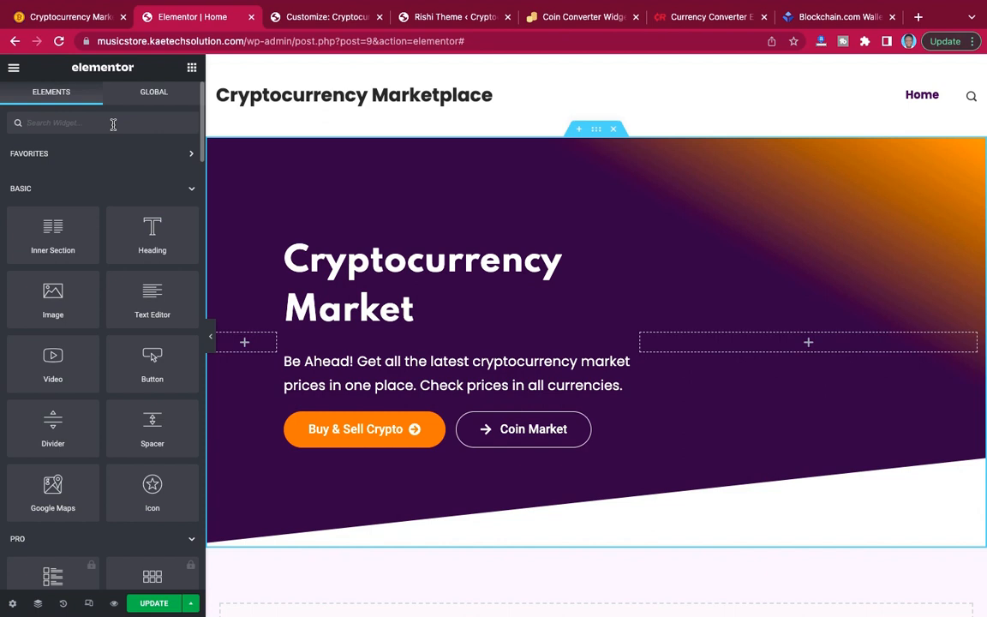
{"action": "type", "text": "html"}
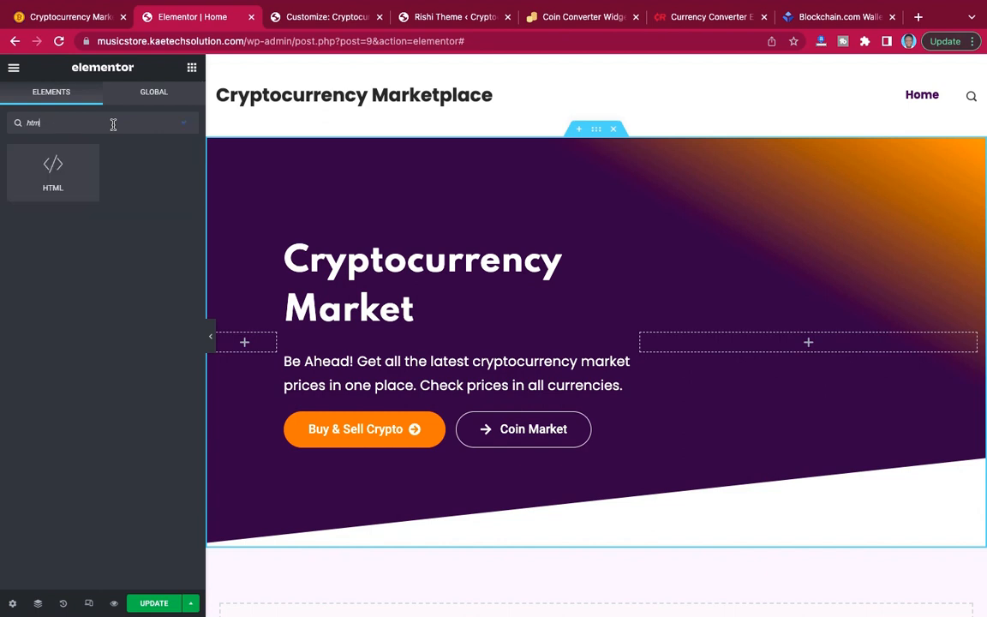
{"action": "left_click_drag", "start_coordinate": [48, 168], "coordinate": [817, 341]}
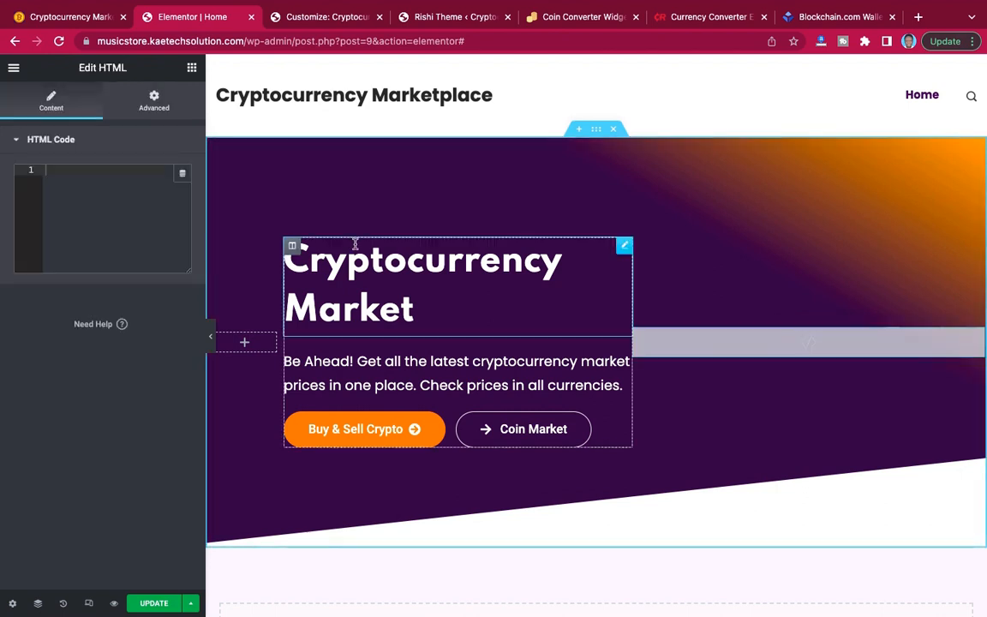
{"action": "left_click", "coordinate": [74, 175]}
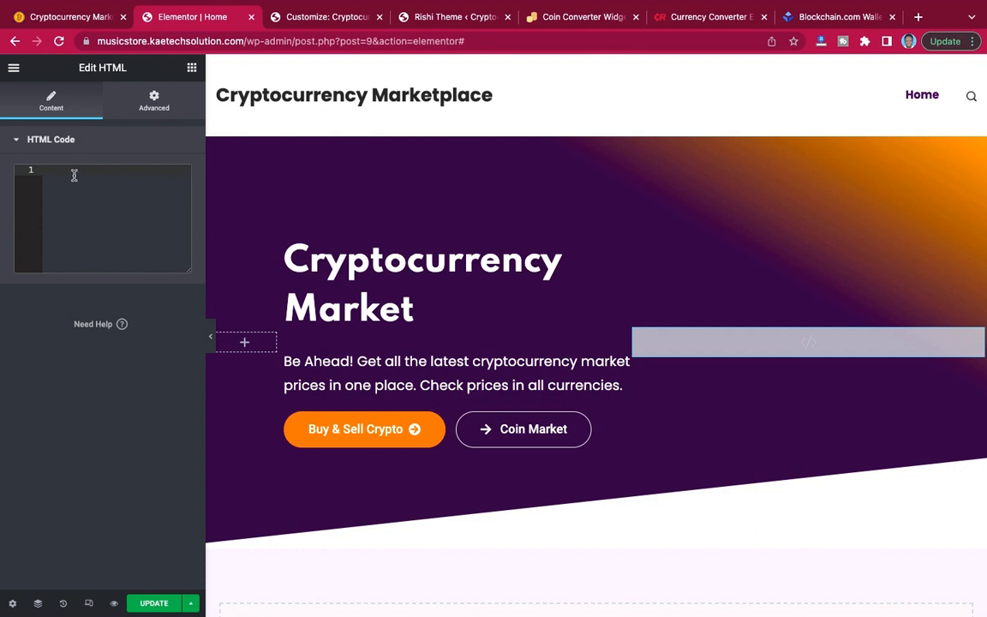
{"action": "key", "text": "ctrl+v"}
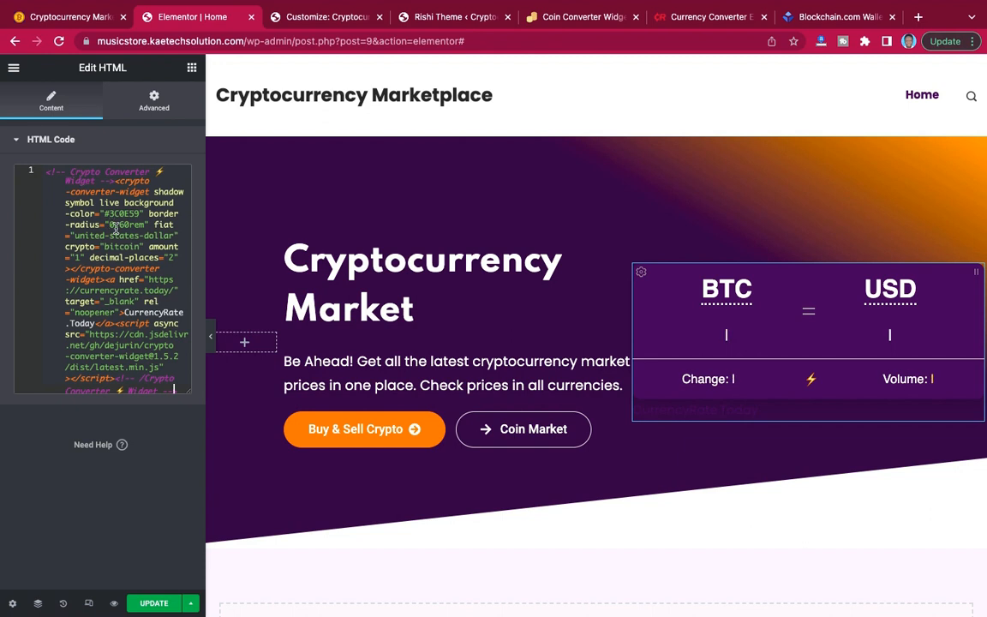
Try removing the CurrencyRate.Today credit link from the converter widget's HTML code, then restore it.
{"action": "left_click", "coordinate": [212, 339]}
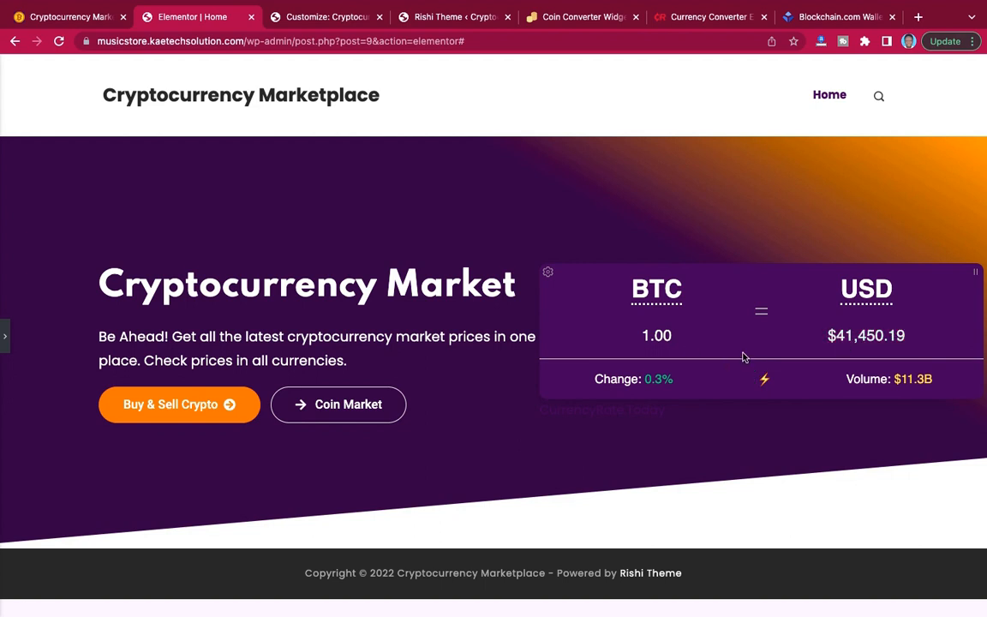
{"action": "left_click", "coordinate": [6, 337]}
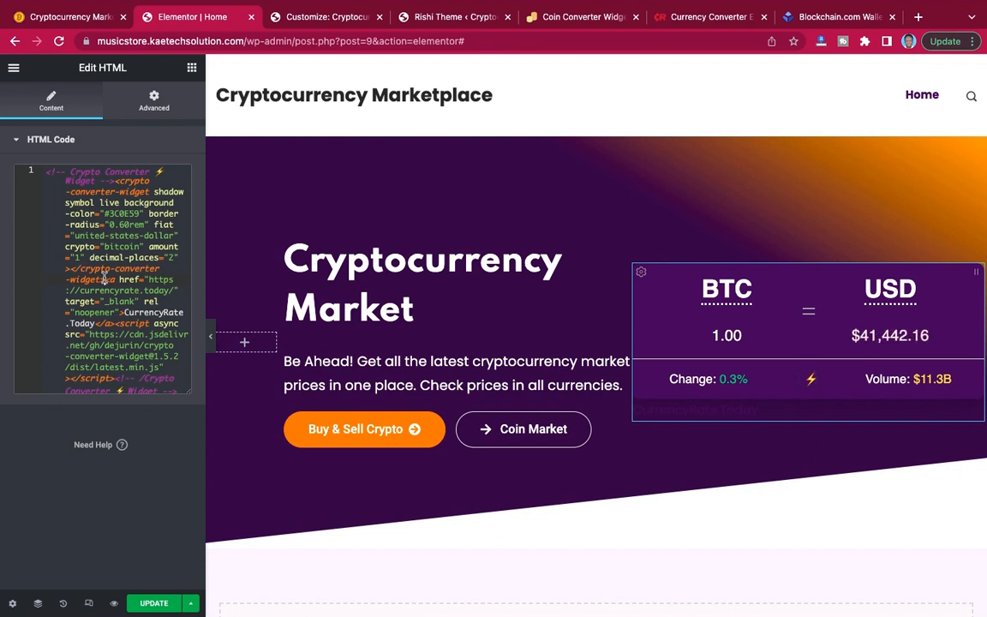
{"action": "left_click_drag", "start_coordinate": [103, 278], "coordinate": [109, 323]}
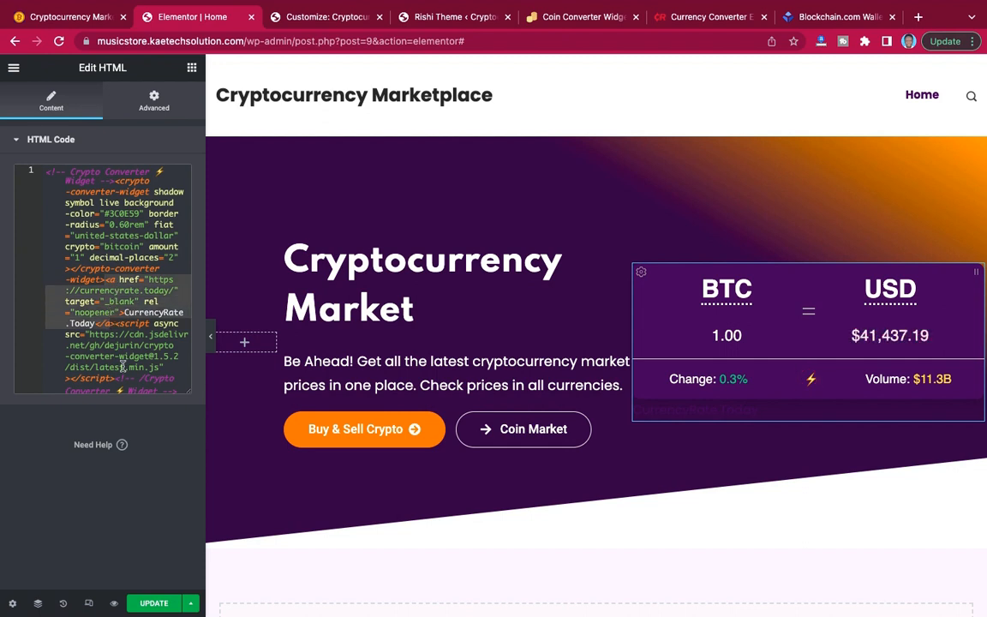
{"action": "left_click", "coordinate": [117, 323]}
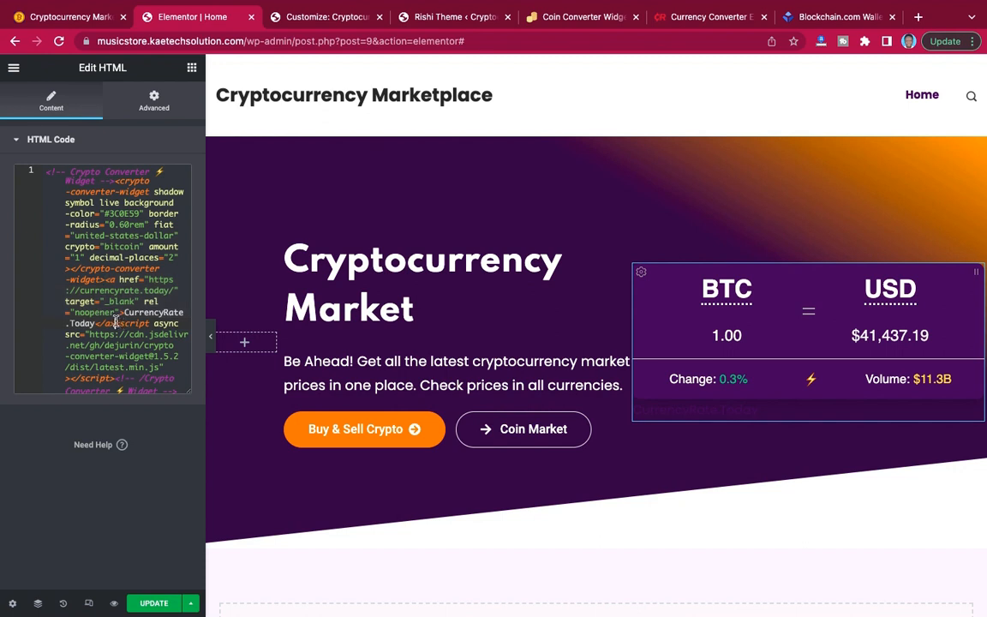
{"action": "left_click_drag", "start_coordinate": [116, 324], "coordinate": [105, 279]}
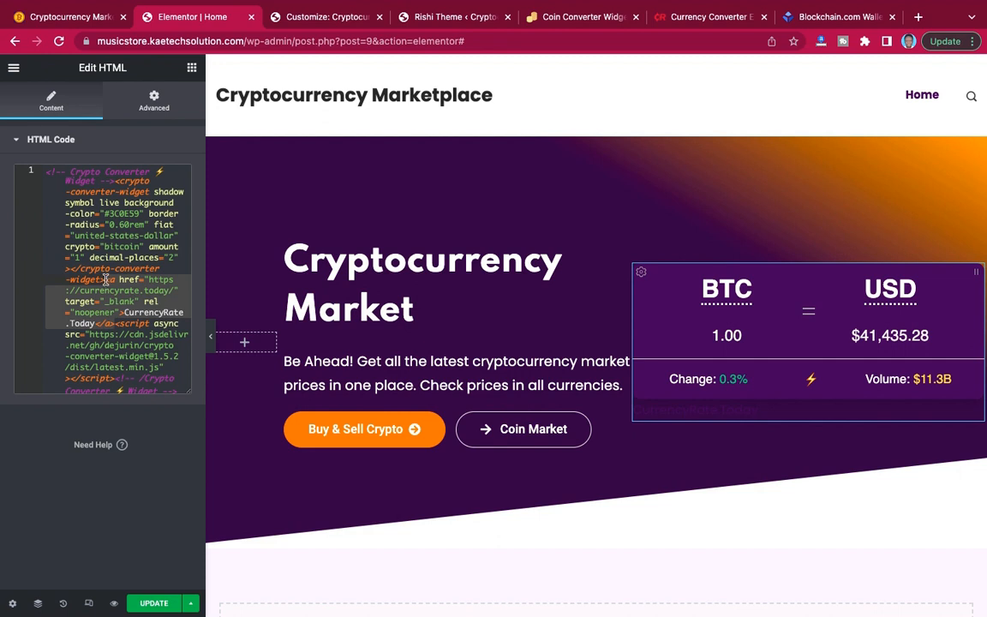
{"action": "key", "text": "BackSpace"}
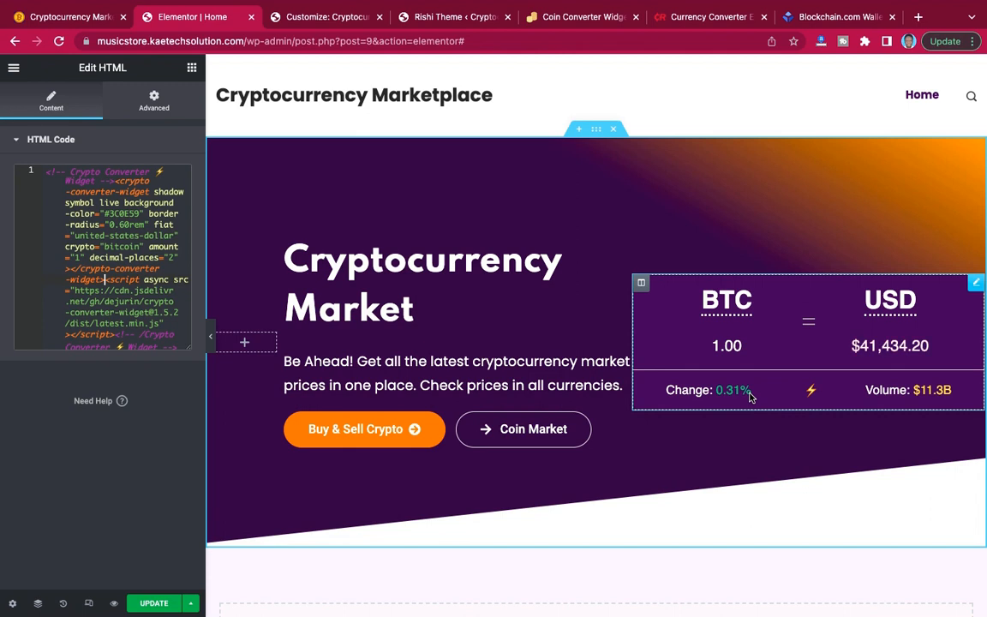
{"action": "key", "text": "super+v"}
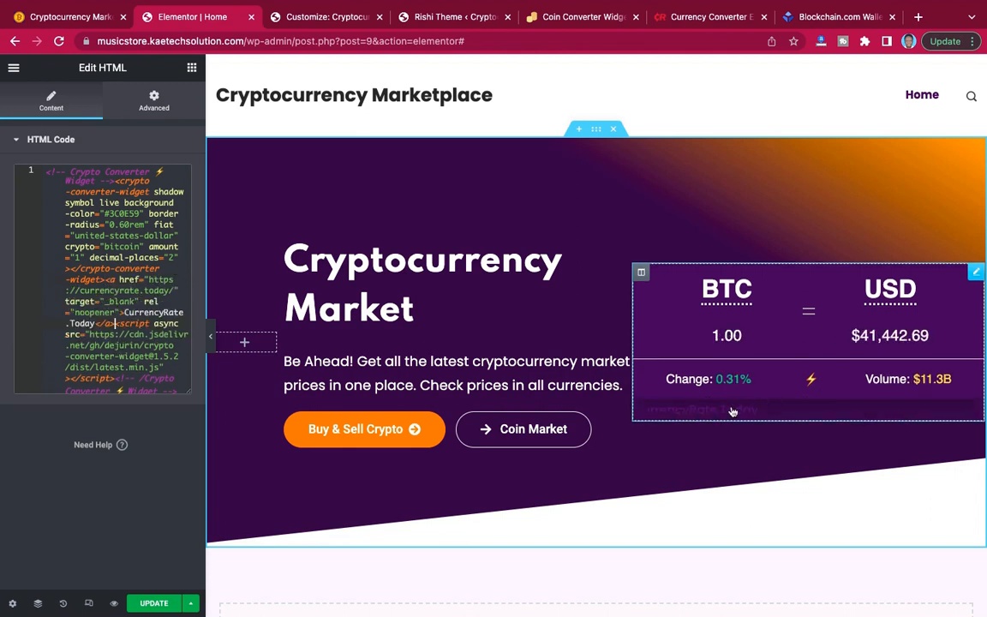
Unlink the converter column's margins and set its right and left margins to 40 px.
{"action": "left_click", "coordinate": [642, 274]}
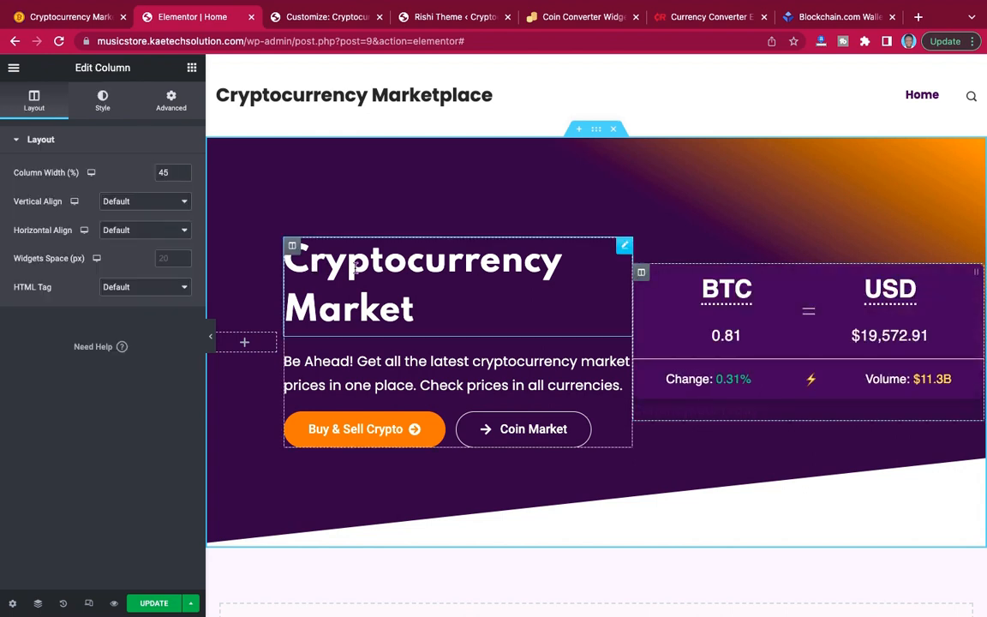
{"action": "left_click", "coordinate": [170, 100]}
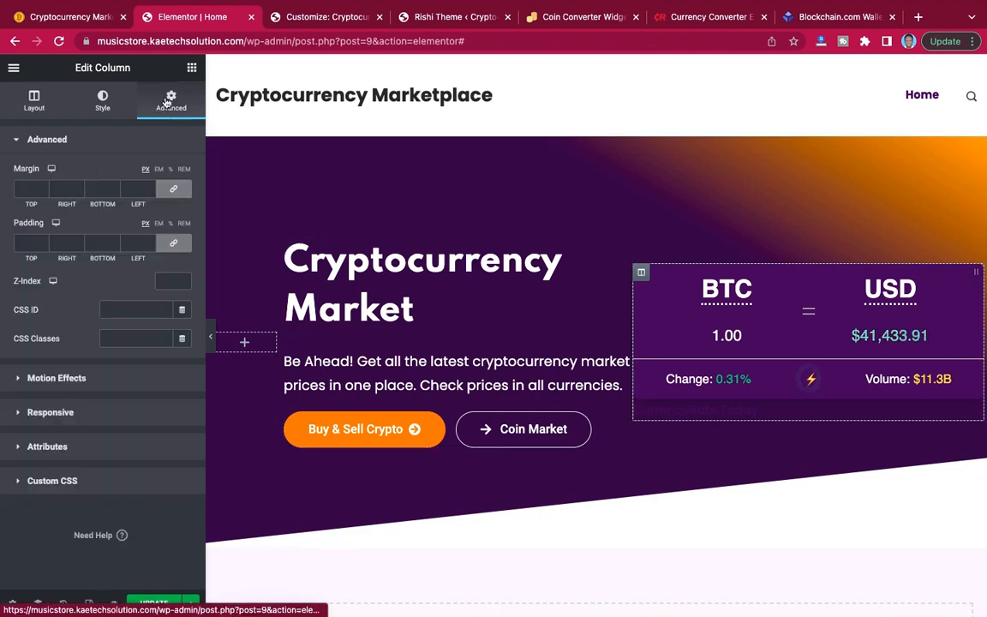
{"action": "left_click", "coordinate": [175, 192]}
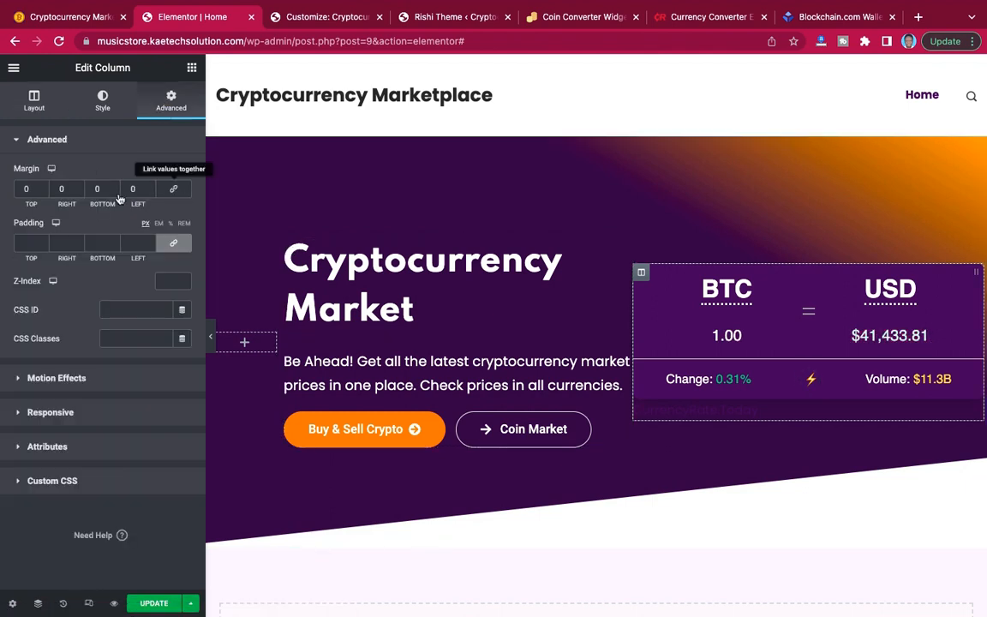
{"action": "left_click", "coordinate": [53, 188]}
{"action": "type", "text": "2"}
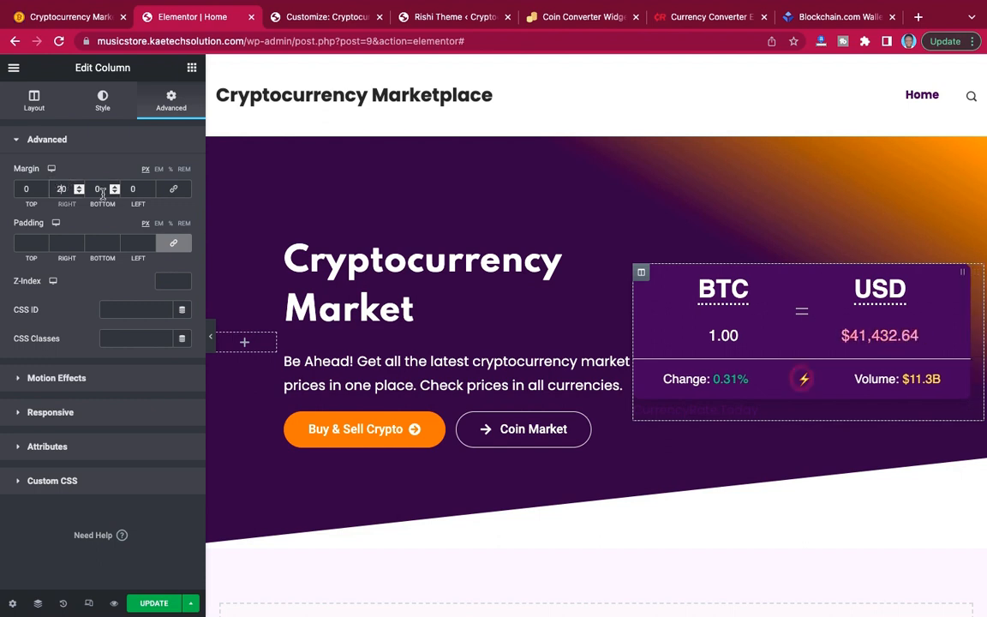
{"action": "left_click", "coordinate": [131, 189]}
{"action": "type", "text": "2"}
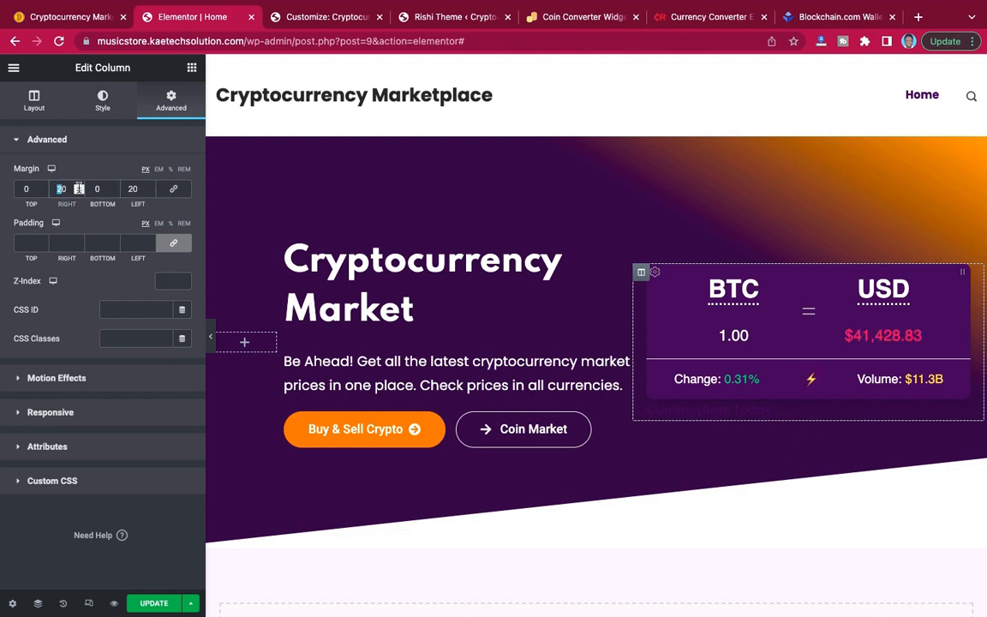
{"action": "type", "text": "4"}
{"action": "type", "text": "4"}
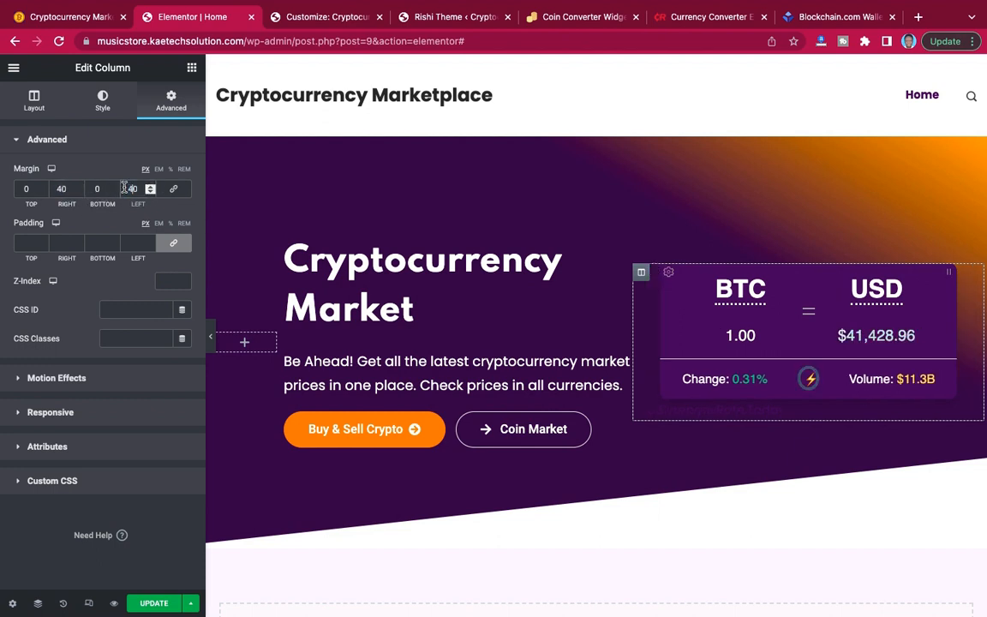
Preview the hero section at full width and compare its converter layout with the demo site's hero.
{"action": "left_click", "coordinate": [212, 337]}
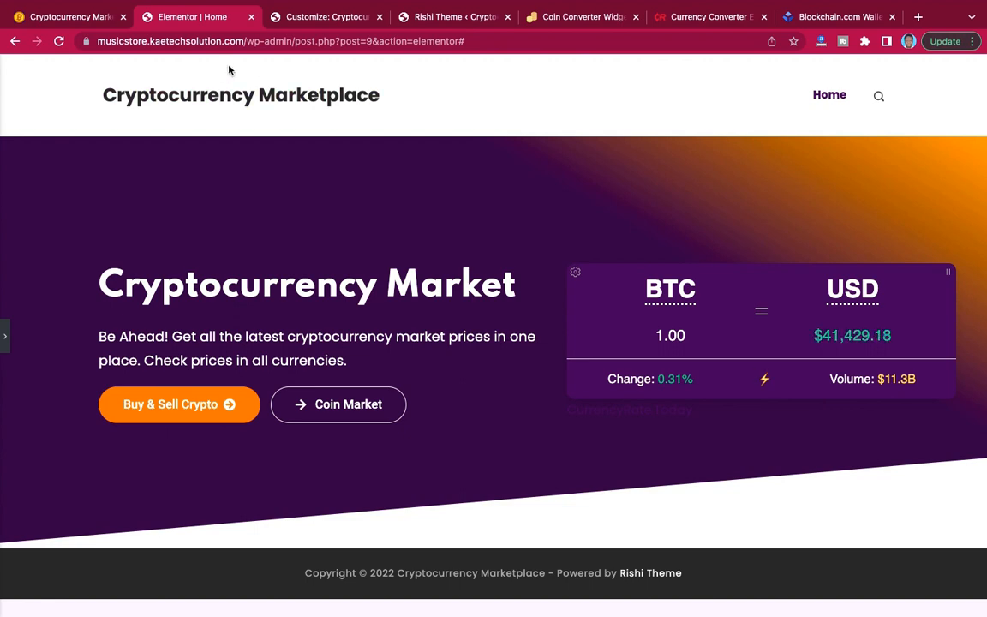
{"action": "left_click", "coordinate": [76, 16]}
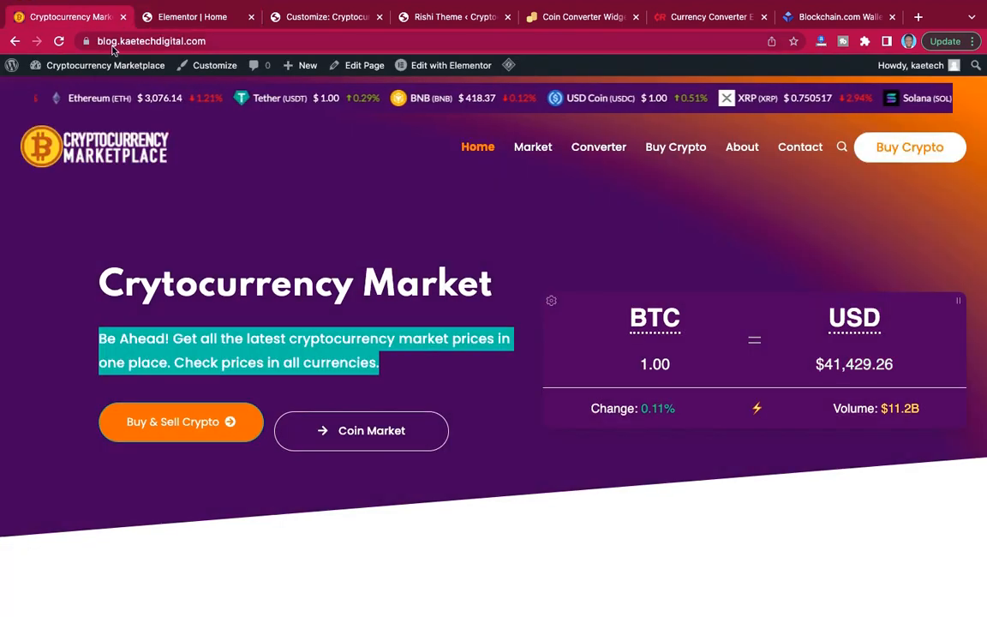
{"action": "left_click", "coordinate": [194, 19]}
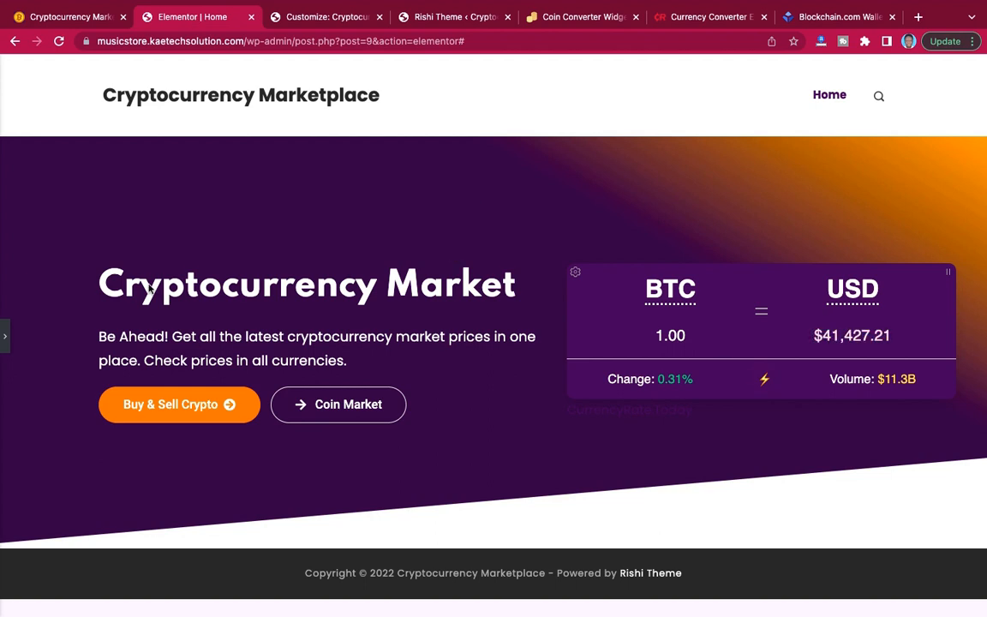
{"action": "left_click", "coordinate": [6, 339]}
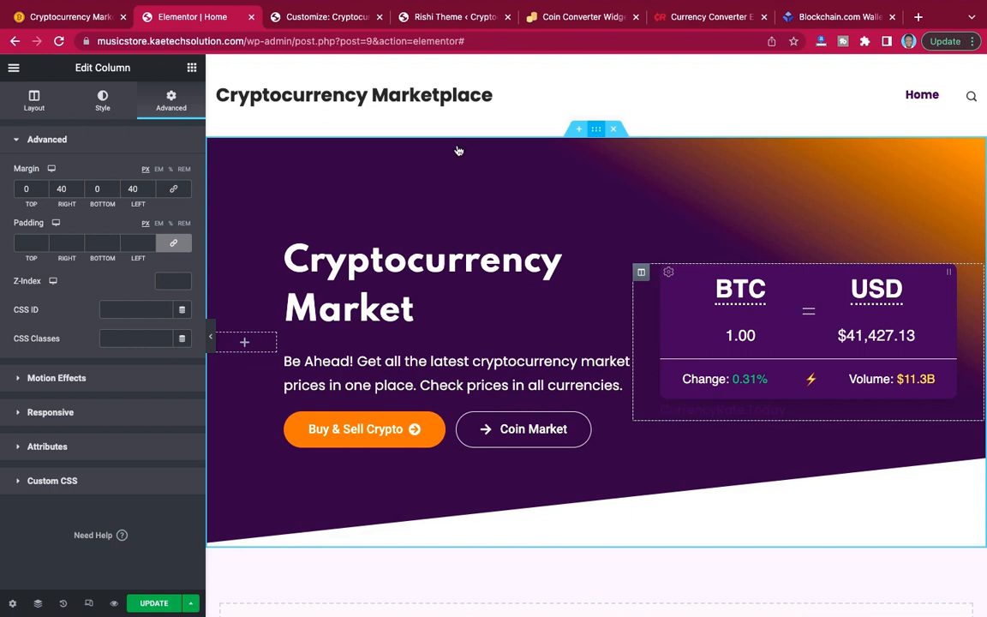
Try a 120 px top margin on the hero section, then restore it to 0.
{"action": "left_click", "coordinate": [595, 131]}
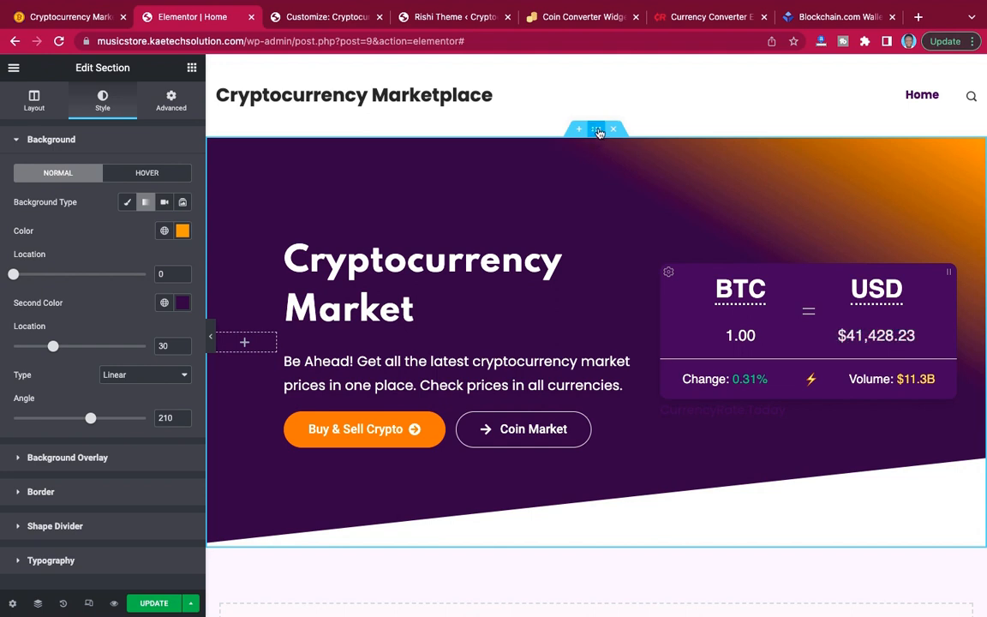
{"action": "left_click", "coordinate": [172, 100]}
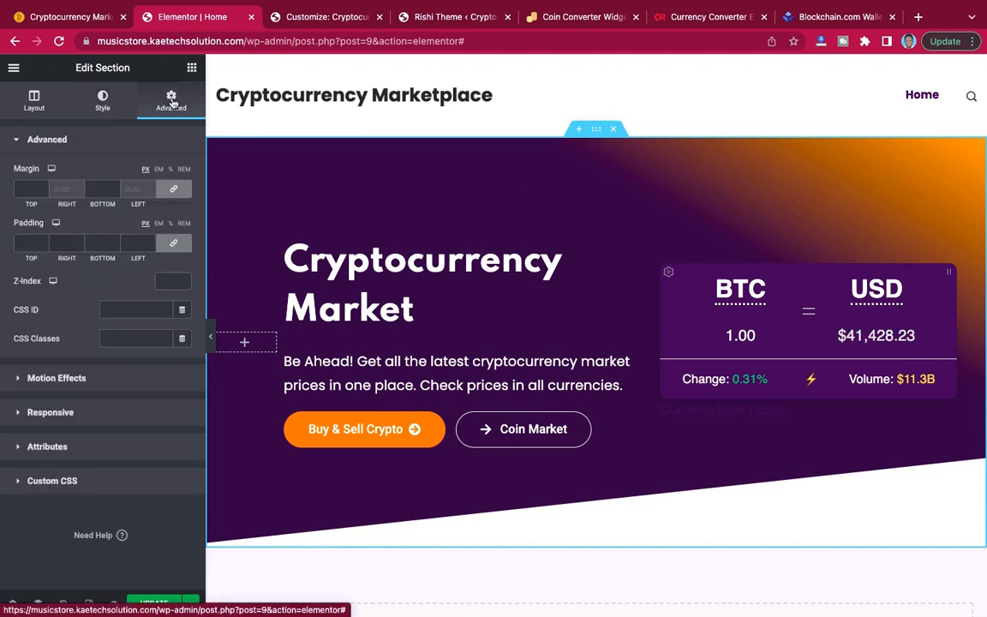
{"action": "left_click", "coordinate": [174, 187]}
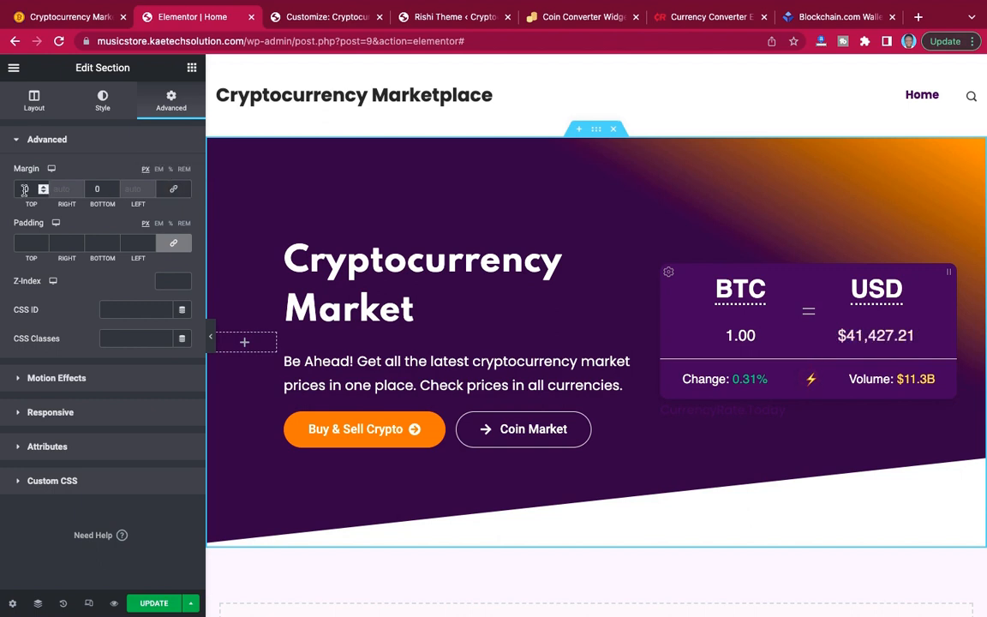
{"action": "type", "text": "20"}
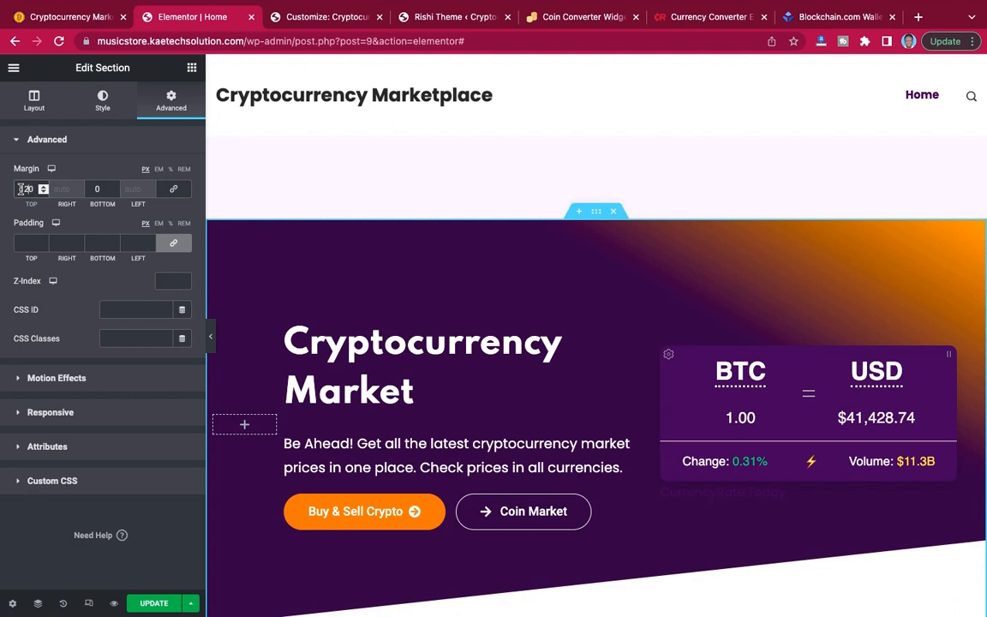
{"action": "key", "text": "BackSpace"}
{"action": "key", "text": "BackSpace"}
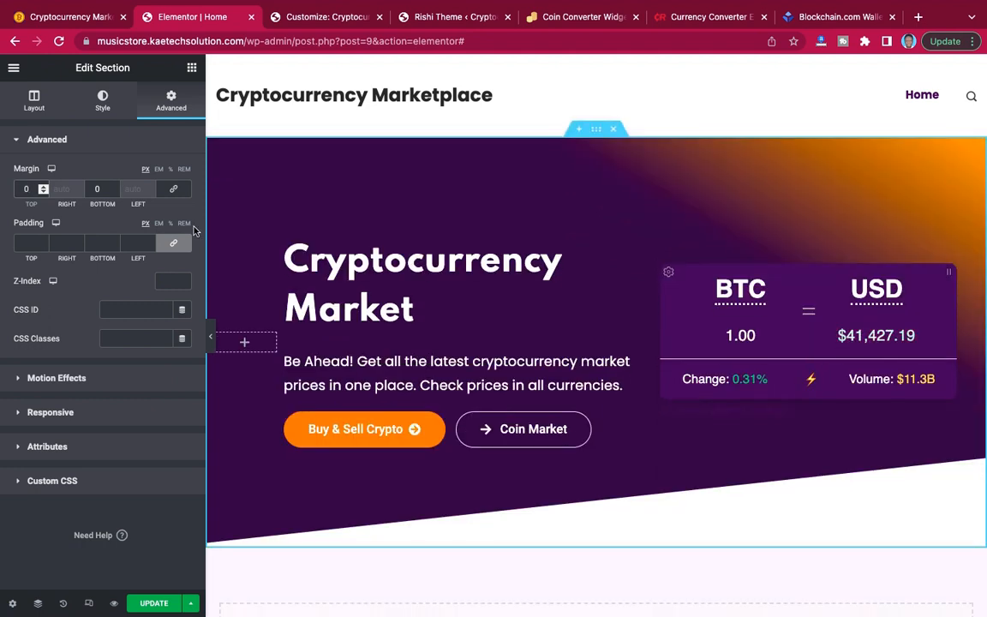
Unlink the hero section's padding values and set its top padding to 120 px.
{"action": "left_click", "coordinate": [174, 244]}
{"action": "left_click", "coordinate": [19, 246]}
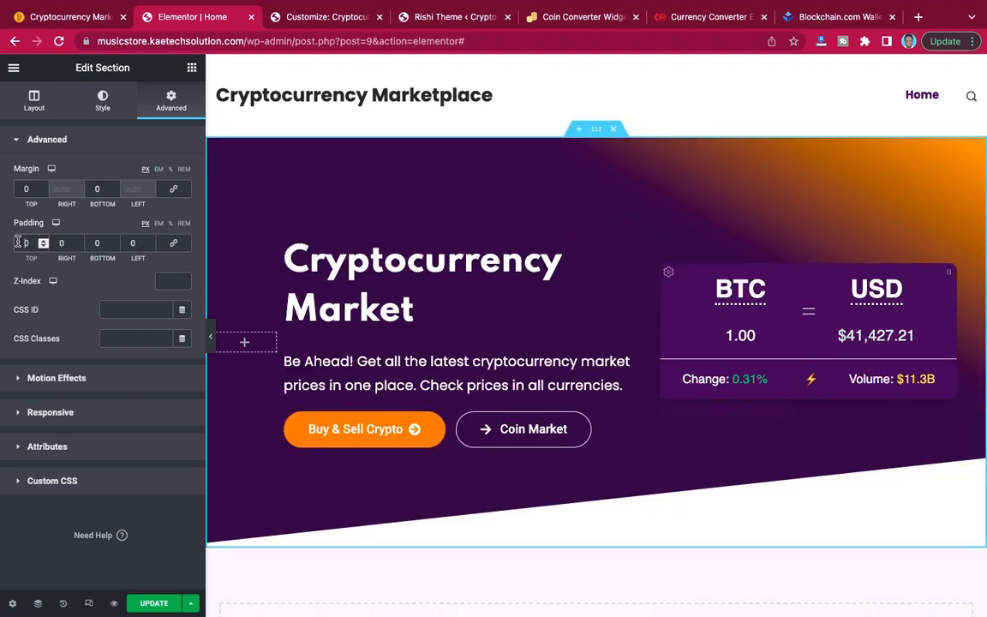
{"action": "type", "text": "1200"}
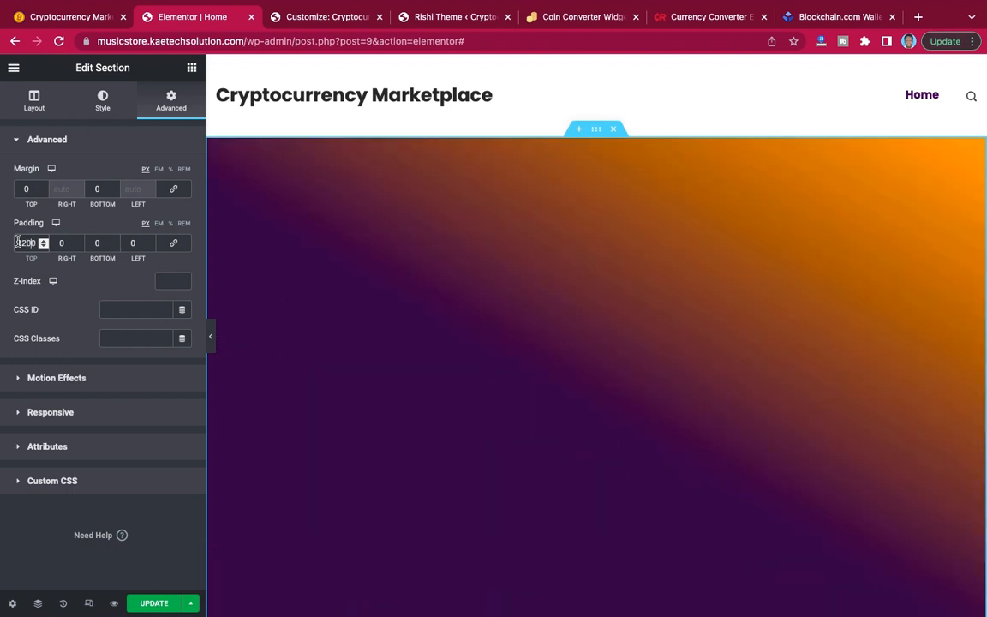
{"action": "key", "text": "Delete"}
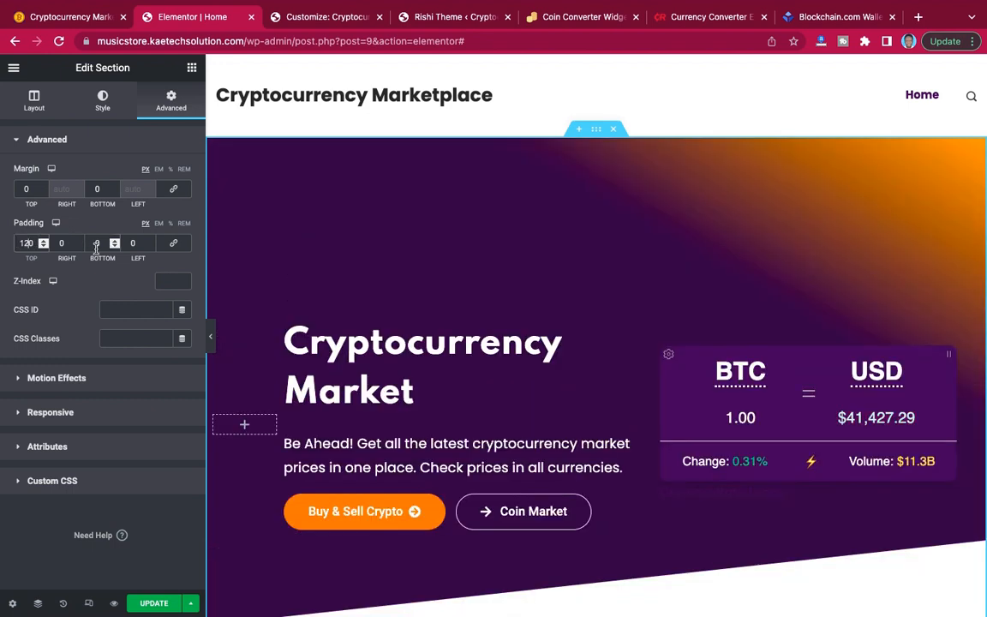
Preview the taller hero section at full width and compare its vertical spacing with the demo site's hero.
{"action": "left_click", "coordinate": [211, 337]}
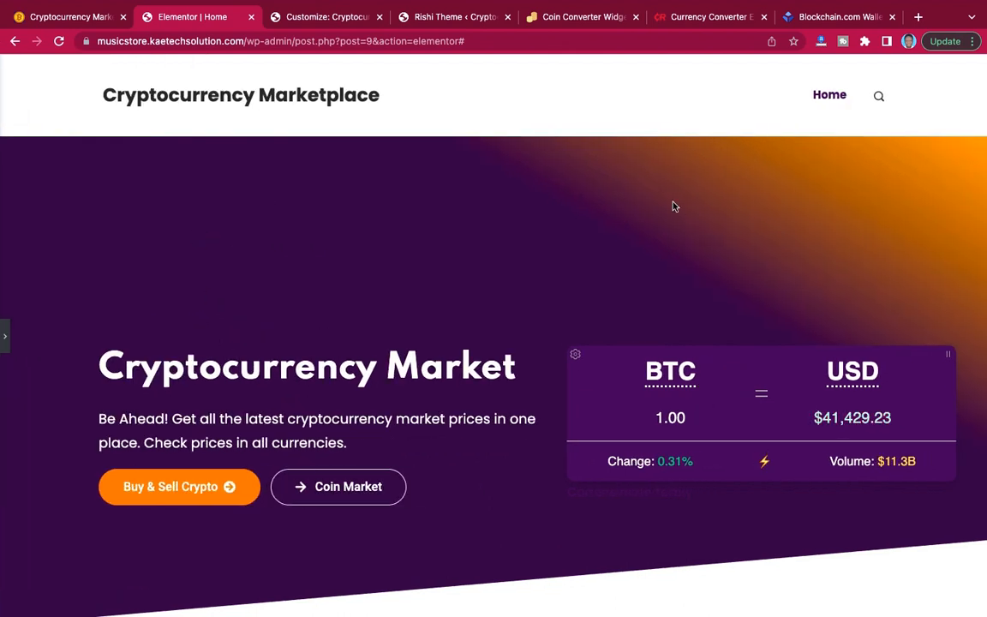
{"action": "scroll", "coordinate": [604, 235], "scroll_direction": "down", "scroll_amount": 2}
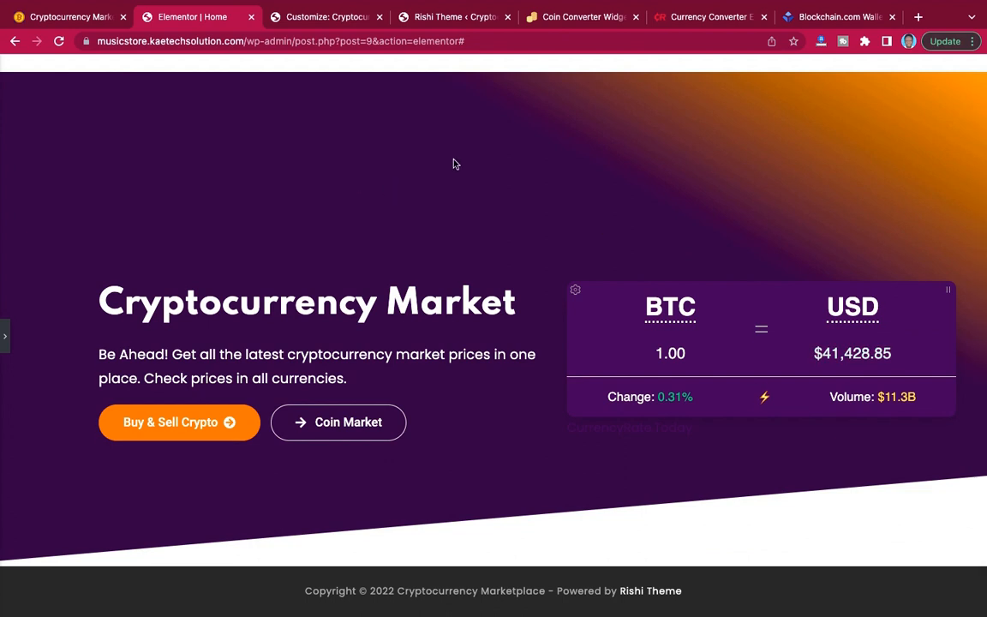
{"action": "left_click", "coordinate": [74, 17]}
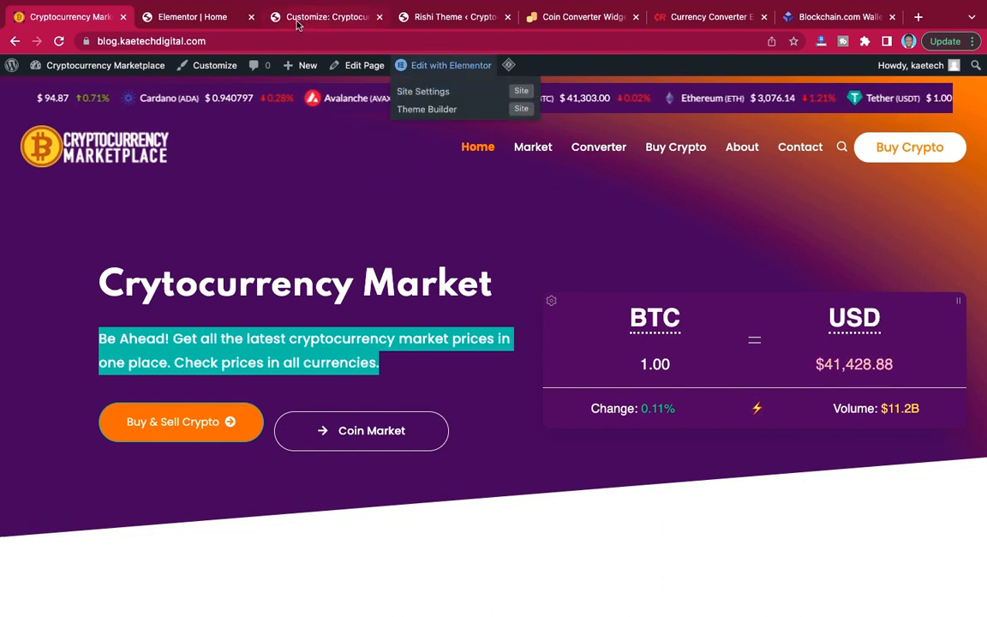
{"action": "left_click", "coordinate": [202, 19]}
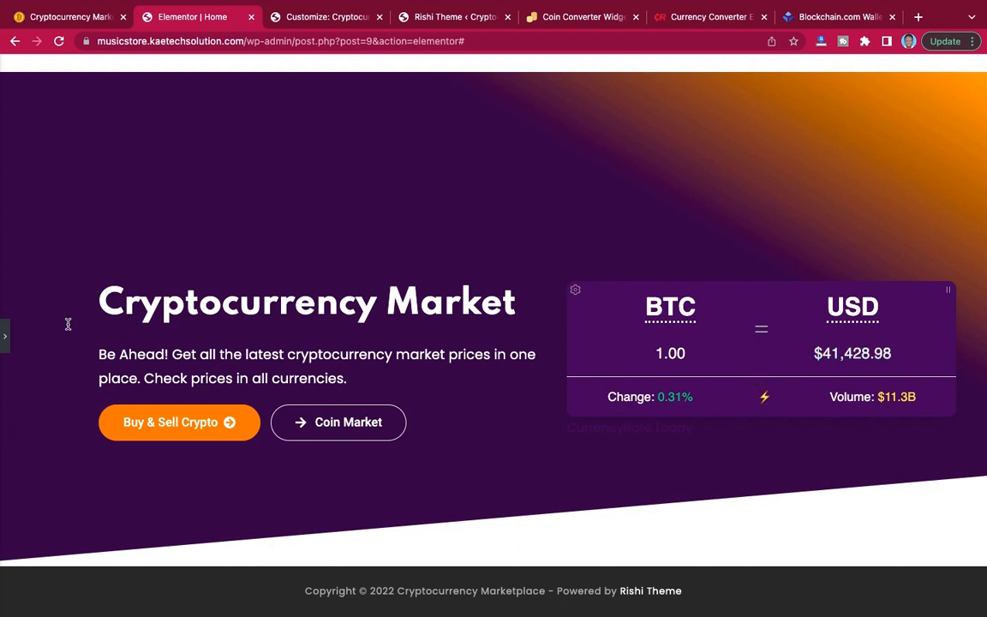
{"action": "left_click", "coordinate": [5, 343]}
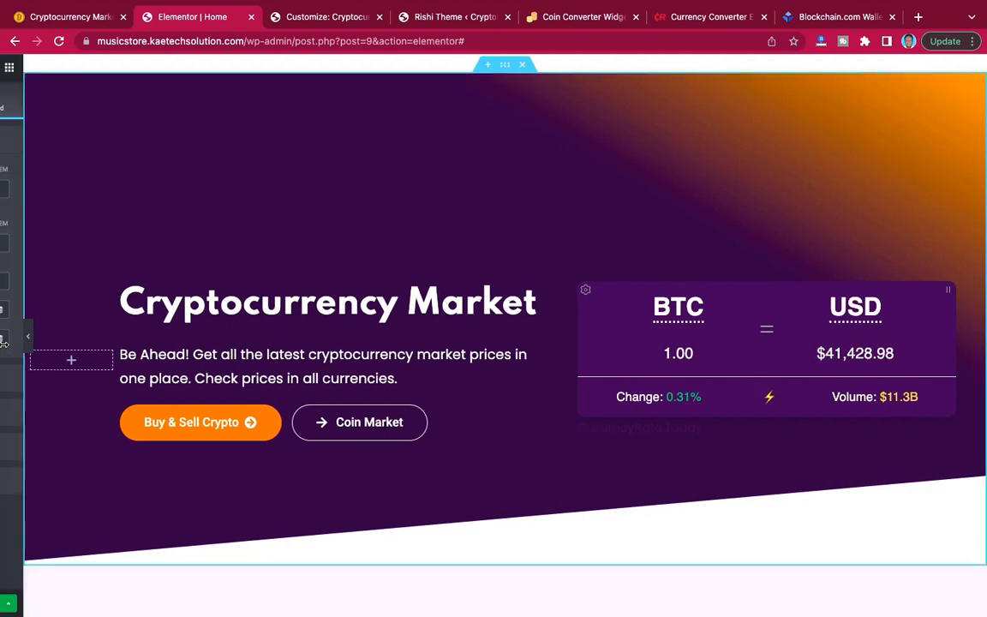
Examine the coin price table below the demo site's hero, then return to the Home page editor.
{"action": "scroll", "coordinate": [600, 369], "scroll_direction": "down", "scroll_amount": 5}
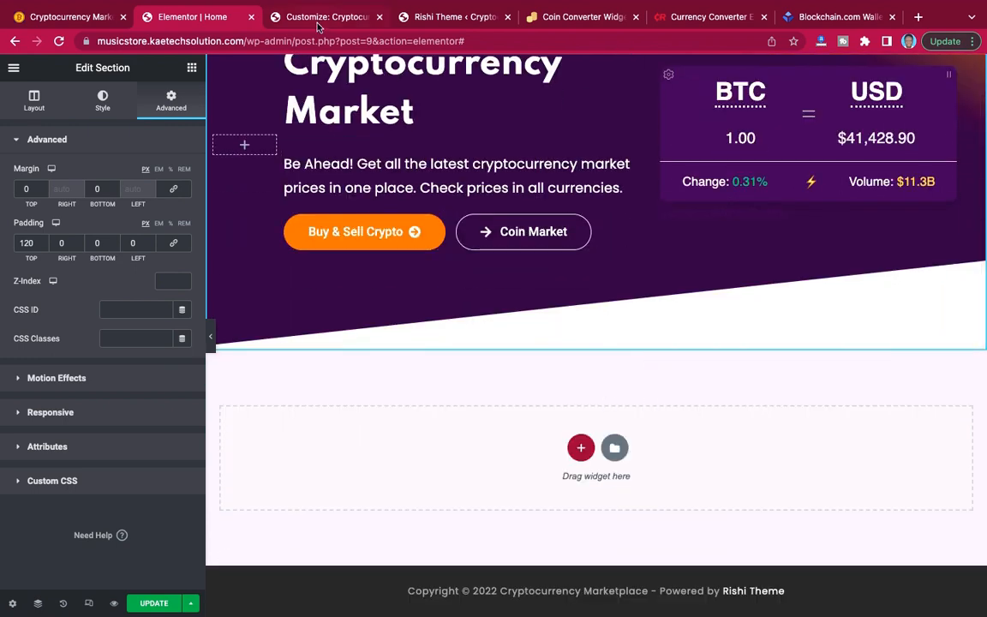
{"action": "left_click", "coordinate": [112, 17]}
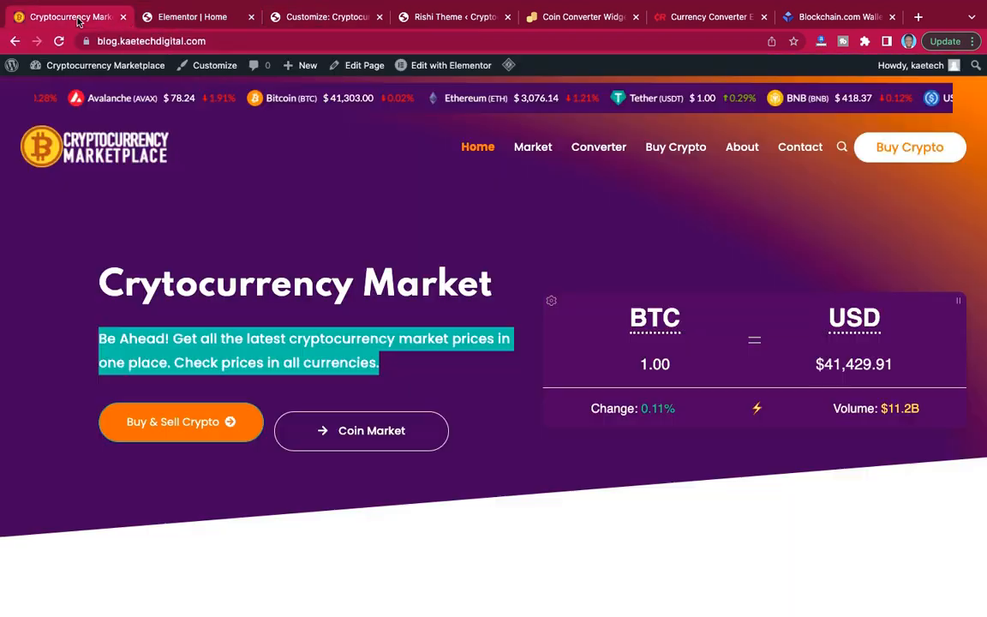
{"action": "scroll", "coordinate": [571, 269], "scroll_direction": "down", "scroll_amount": 5}
{"action": "scroll", "coordinate": [571, 269], "scroll_direction": "down", "scroll_amount": 2}
{"action": "scroll", "coordinate": [531, 254], "scroll_direction": "up", "scroll_amount": 1}
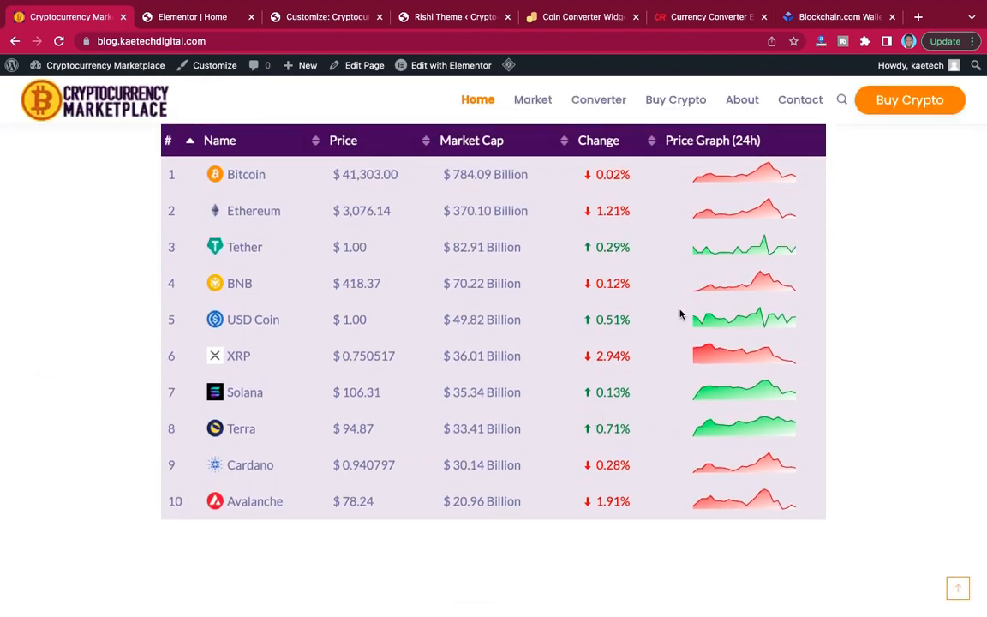
{"action": "scroll", "coordinate": [580, 375], "scroll_direction": "up", "scroll_amount": 1}
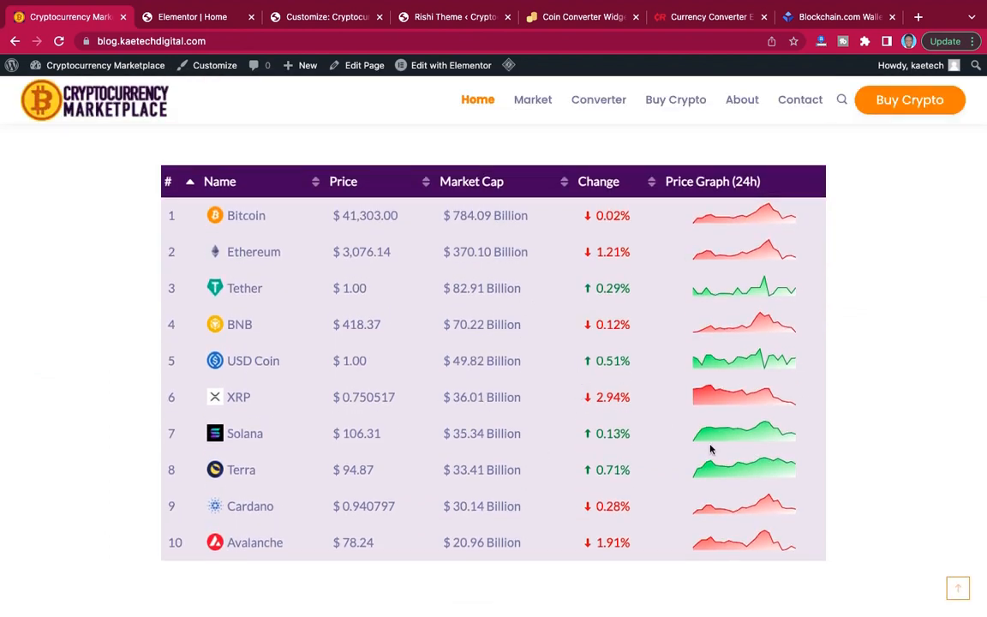
{"action": "left_click", "coordinate": [195, 17]}
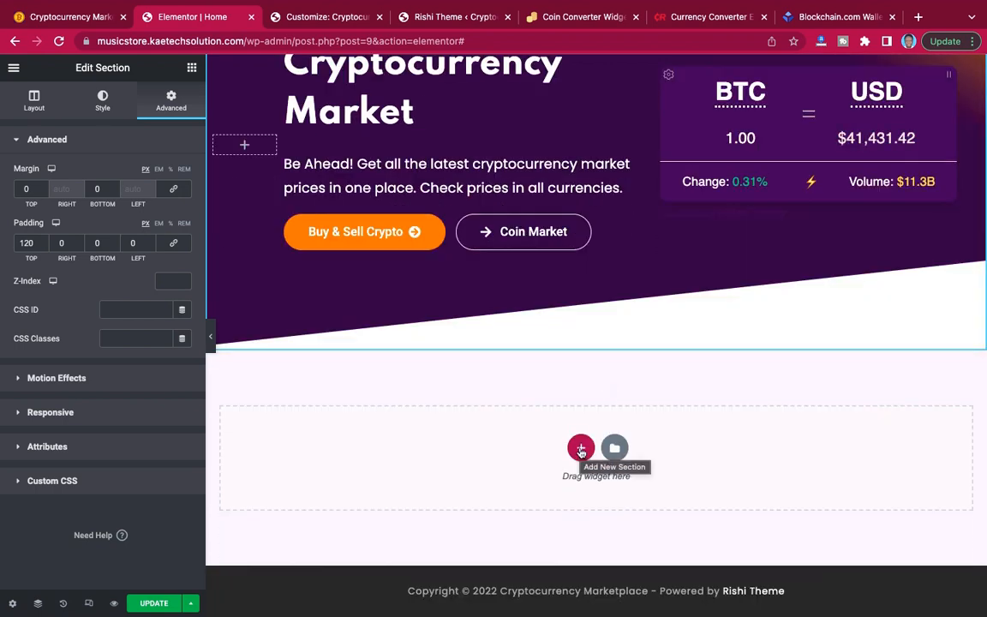
Add a new single-column section below the hero section.
{"action": "left_click", "coordinate": [581, 447]}
{"action": "scroll", "coordinate": [606, 463], "scroll_direction": "down", "scroll_amount": 1}
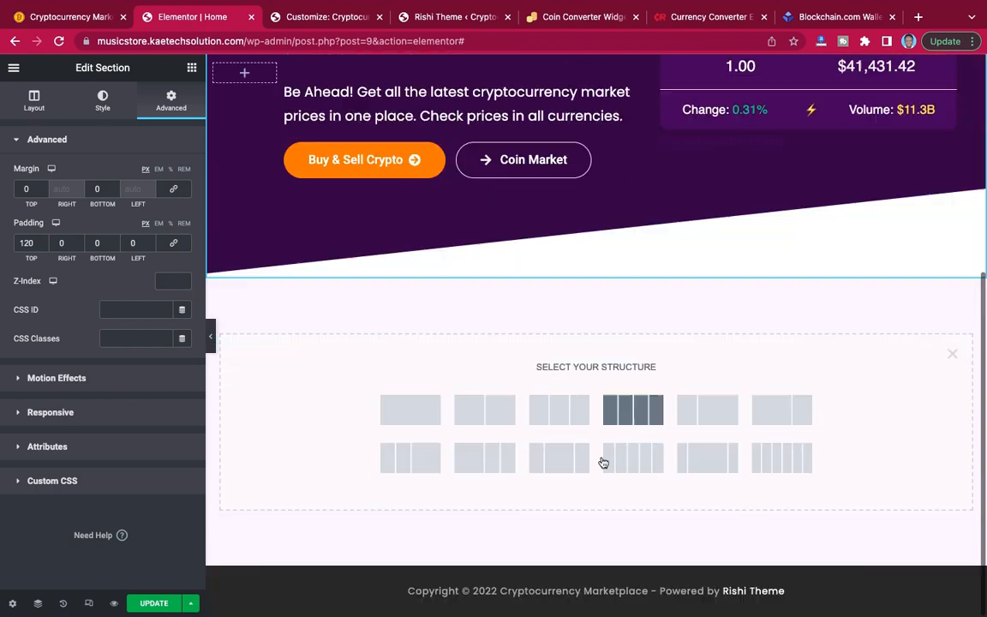
{"action": "left_click", "coordinate": [409, 411]}
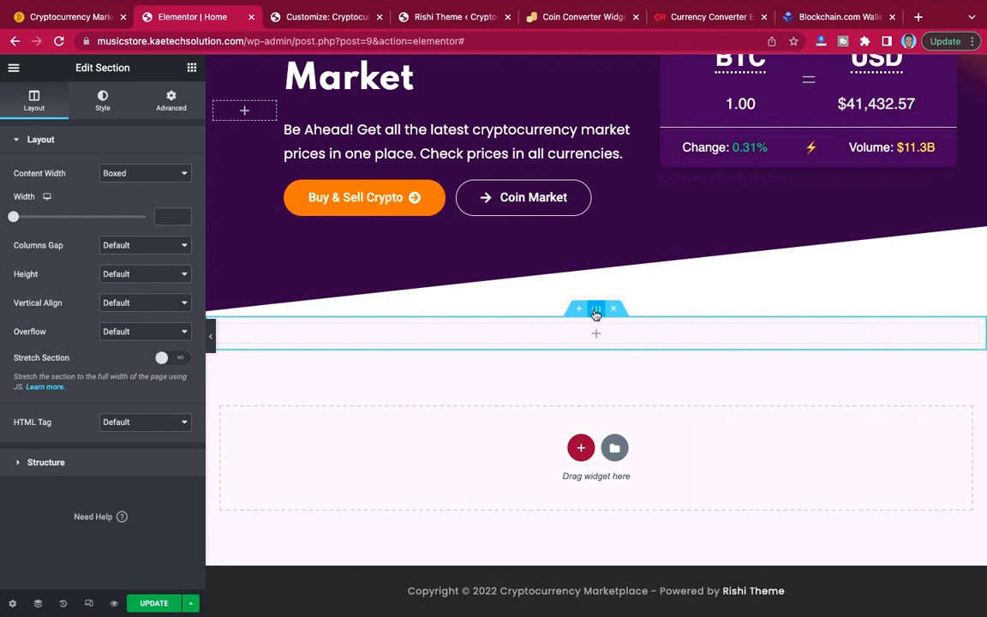
Try linked top and bottom margins of 90 px on the new section.
{"action": "left_click", "coordinate": [172, 103]}
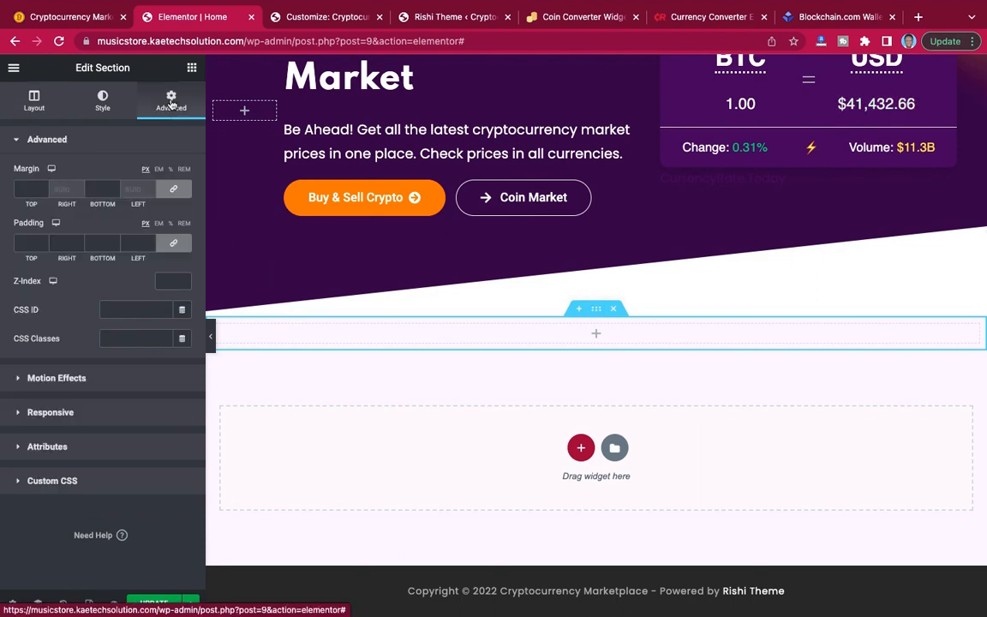
{"action": "left_click", "coordinate": [23, 190]}
{"action": "type", "text": "900"}
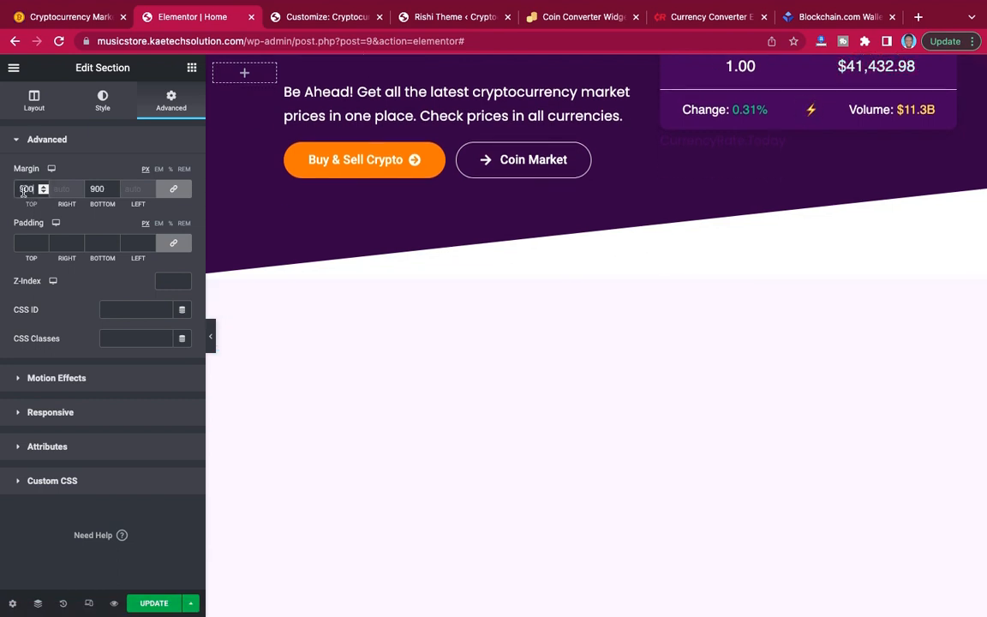
{"action": "key", "text": "BackSpace"}
{"action": "scroll", "coordinate": [677, 305], "scroll_direction": "down", "scroll_amount": 1}
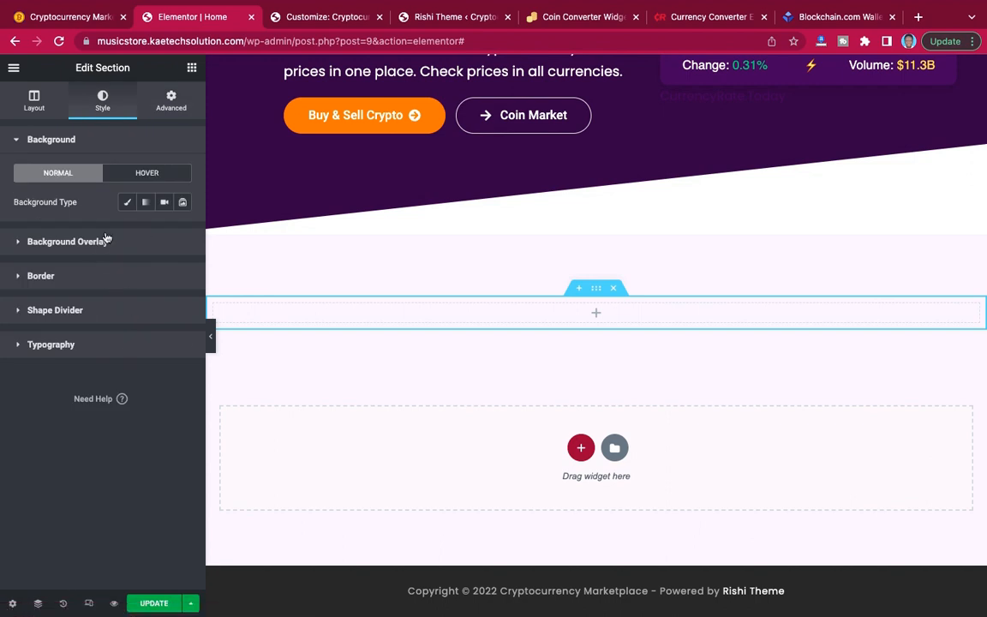
Try a white #FFFFFF classic background colour on the new section, then clear it.
{"action": "left_click", "coordinate": [127, 203]}
{"action": "left_click", "coordinate": [183, 231]}
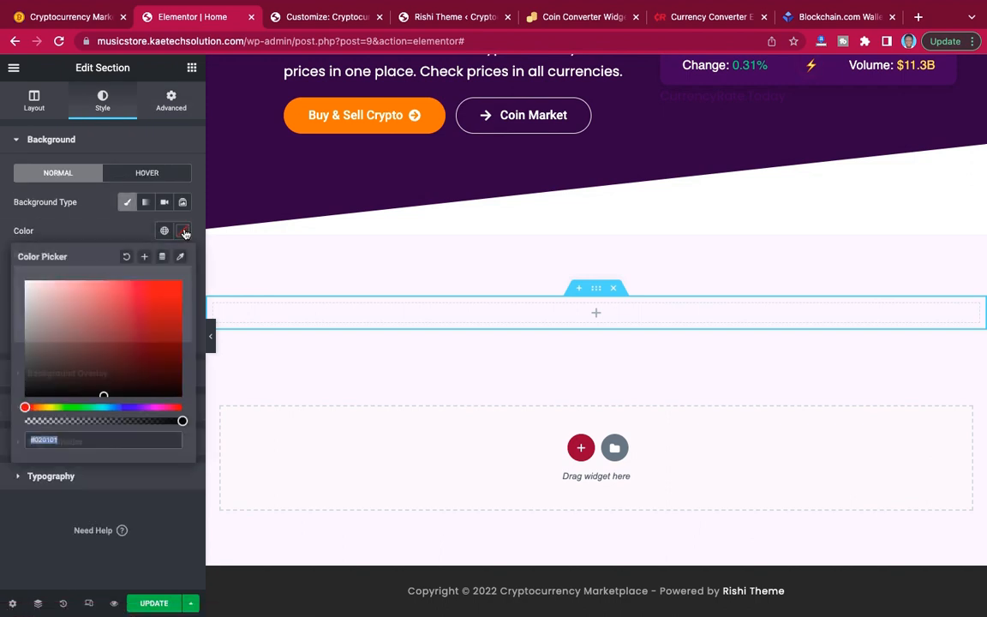
{"action": "left_click_drag", "start_coordinate": [36, 288], "coordinate": [7, 260]}
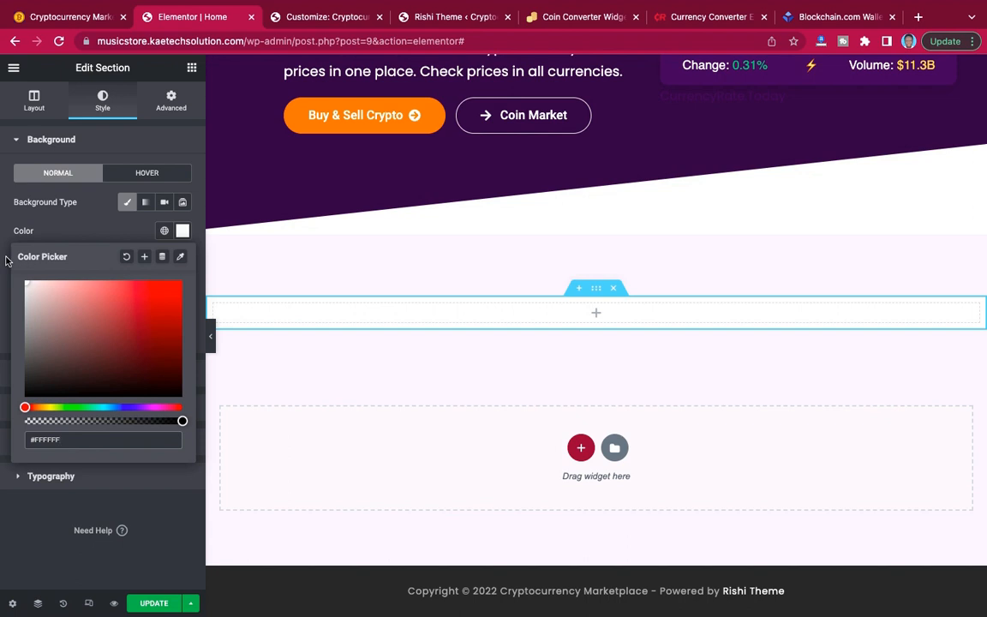
{"action": "left_click", "coordinate": [126, 256]}
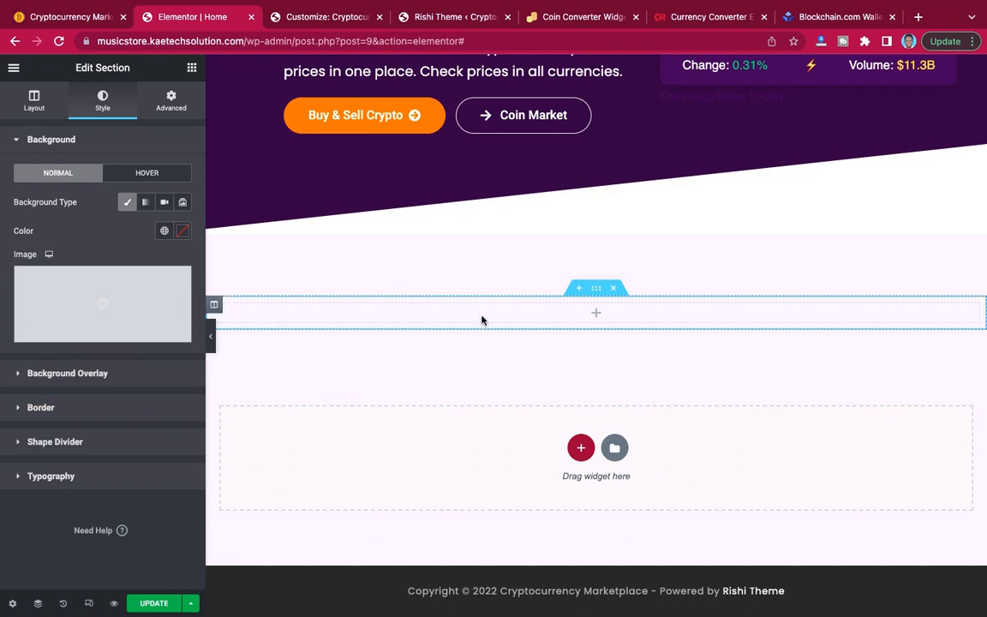
Preview the hero and the empty section beneath it at full width, then return to editing.
{"action": "left_click", "coordinate": [211, 337]}
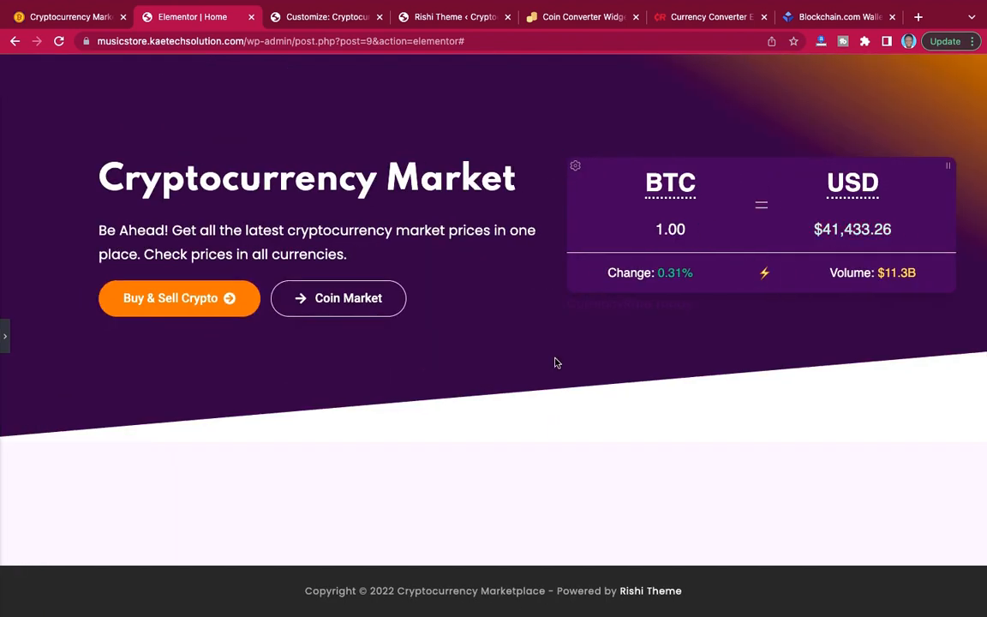
{"action": "scroll", "coordinate": [5, 335], "scroll_direction": "down", "scroll_amount": 3}
{"action": "left_click", "coordinate": [5, 336]}
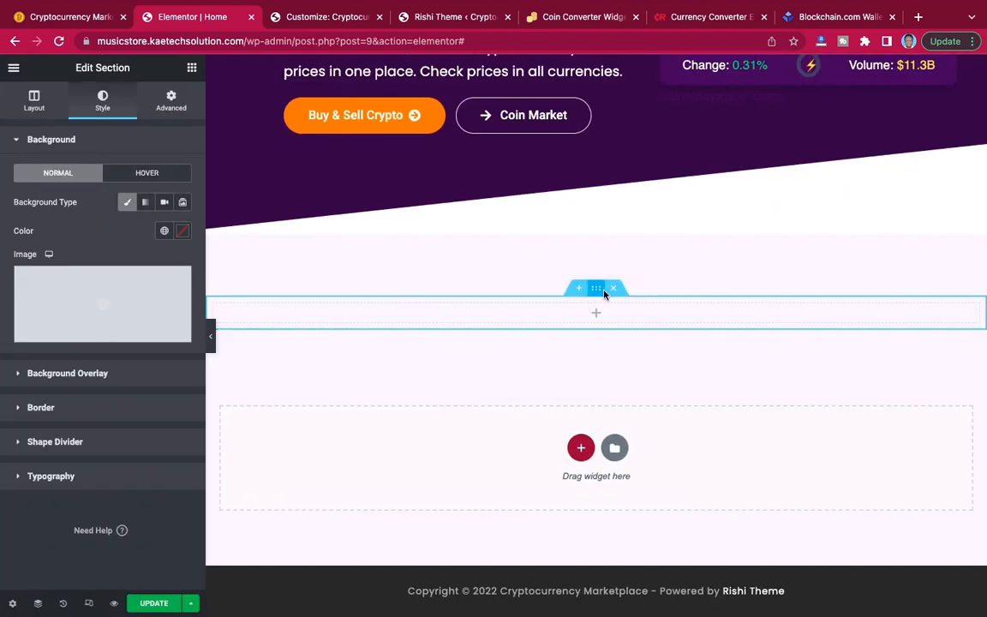
Clear the new section's top and bottom margins.
{"action": "left_click", "coordinate": [180, 102]}
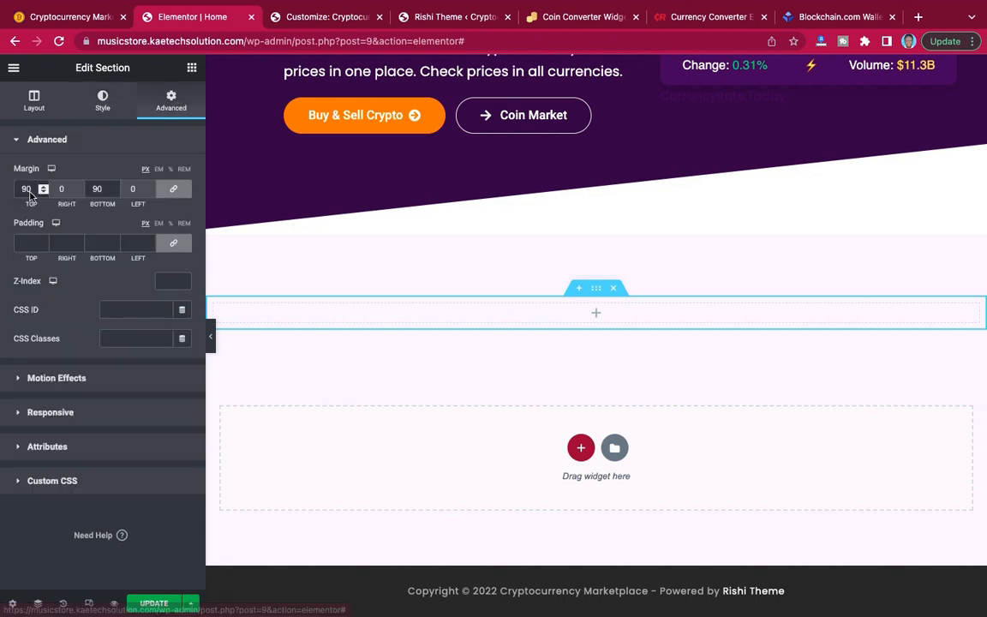
{"action": "left_click_drag", "start_coordinate": [30, 190], "coordinate": [14, 191]}
{"action": "key", "text": "BackSpace"}
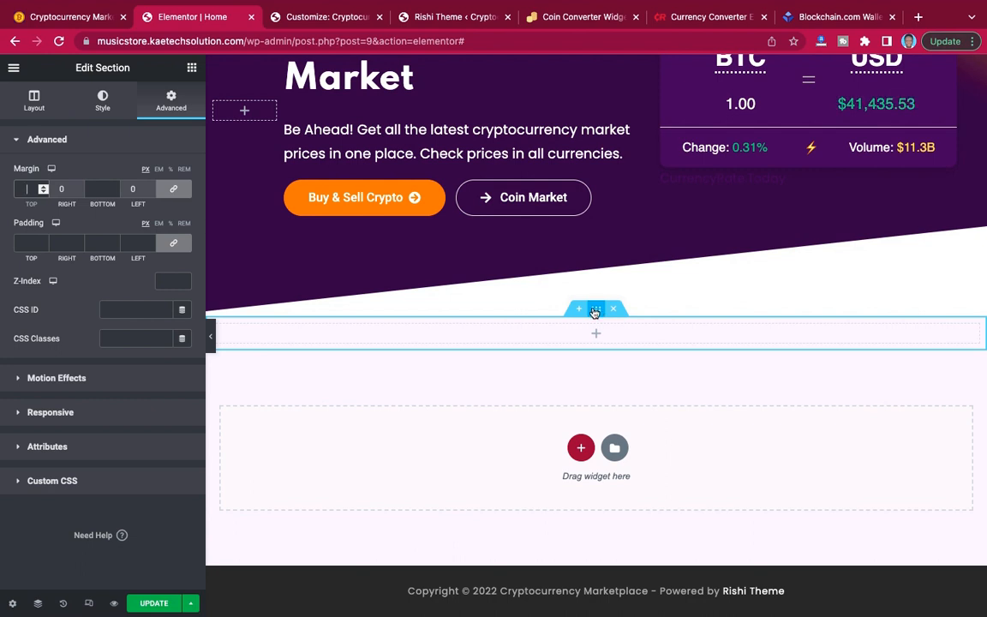
Keep the new section's content boxed, set its width to 800, and update the Home page.
{"action": "left_click", "coordinate": [34, 101]}
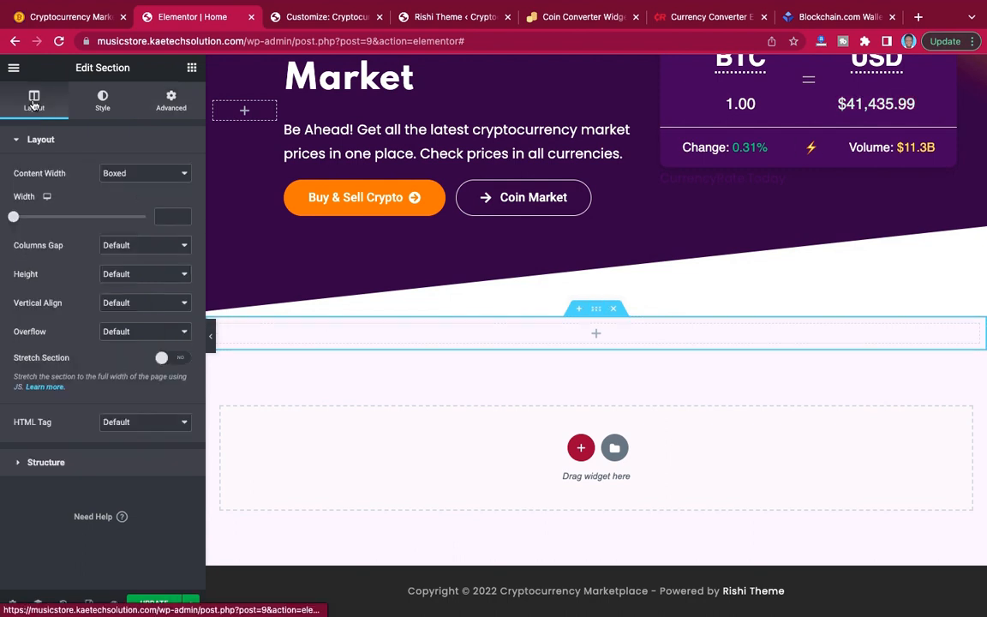
{"action": "left_click", "coordinate": [135, 174]}
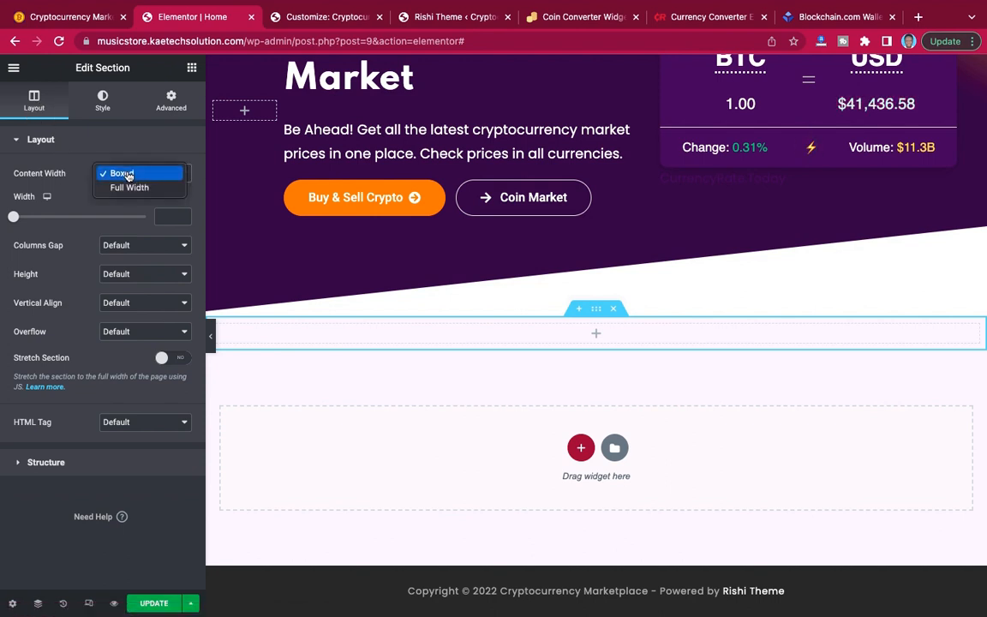
{"action": "left_click", "coordinate": [115, 171]}
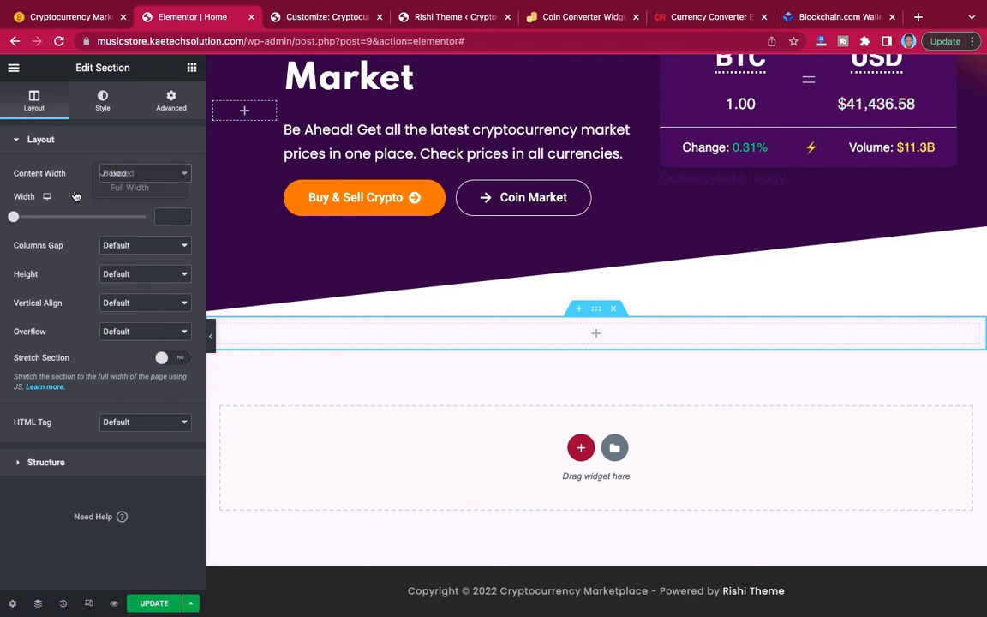
{"action": "left_click", "coordinate": [160, 213]}
{"action": "type", "text": "800"}
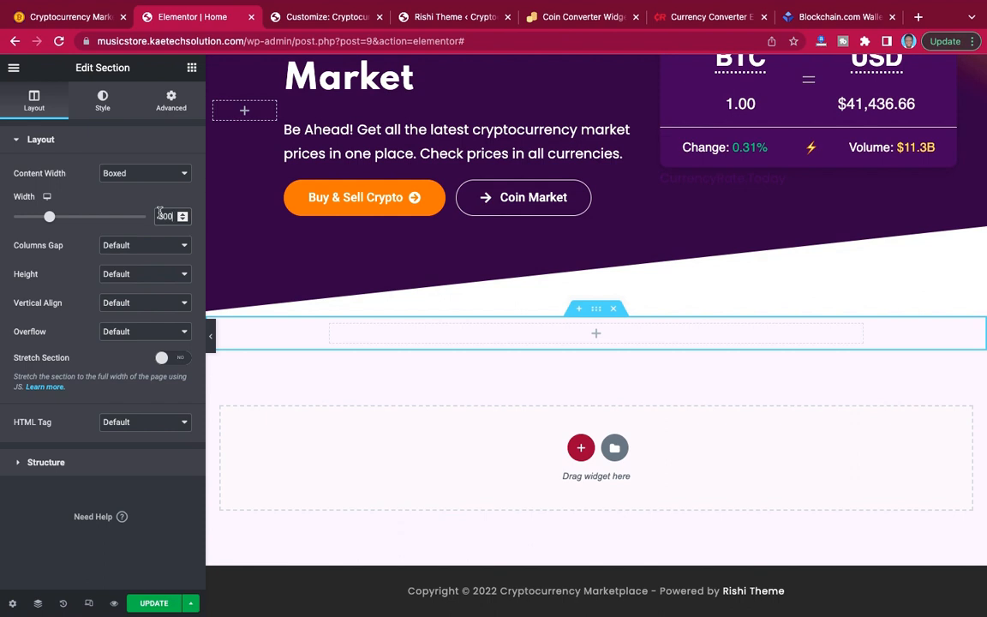
{"action": "left_click", "coordinate": [147, 603]}
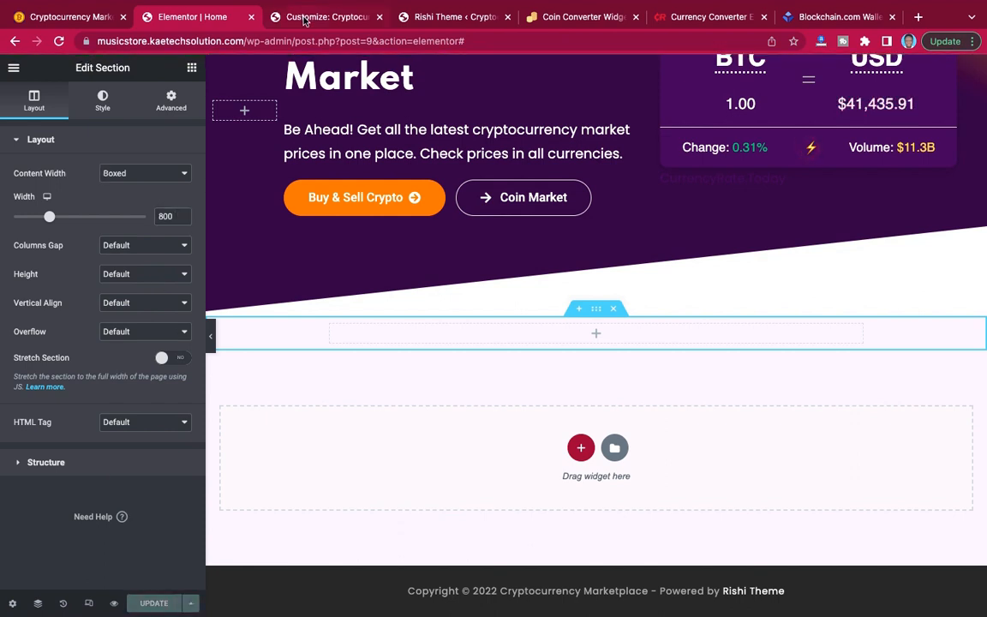
Close the theme Customizer and return to the WordPress admin.
{"action": "left_click", "coordinate": [304, 19]}
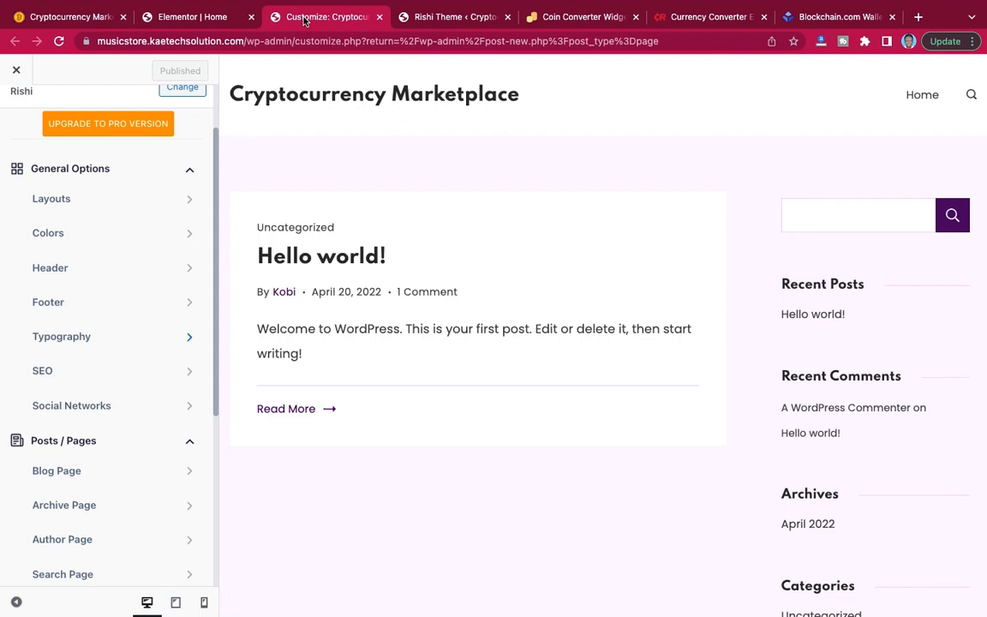
{"action": "left_click", "coordinate": [16, 72]}
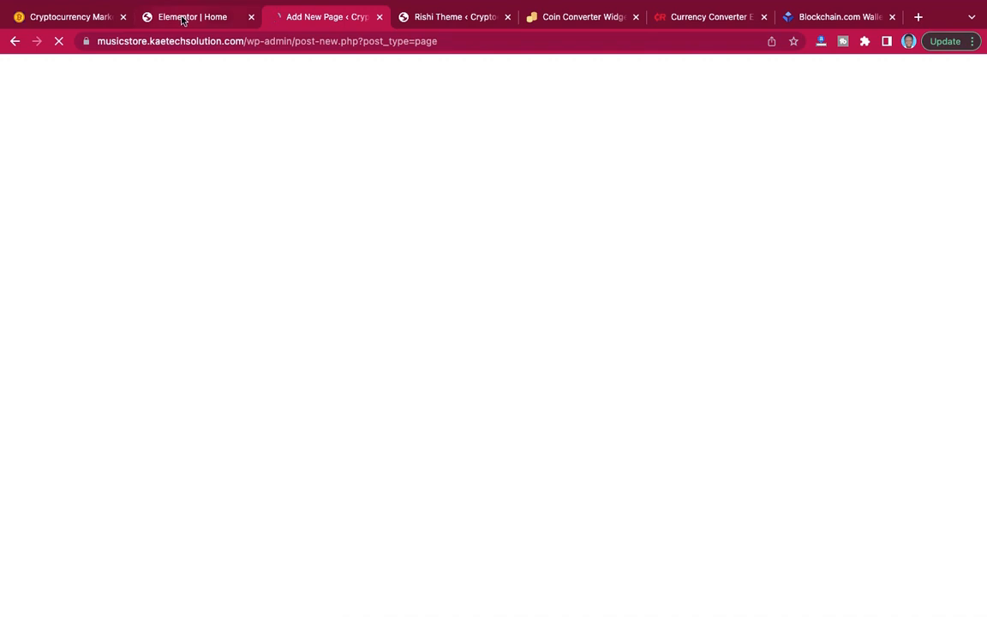
{"action": "left_click", "coordinate": [182, 19]}
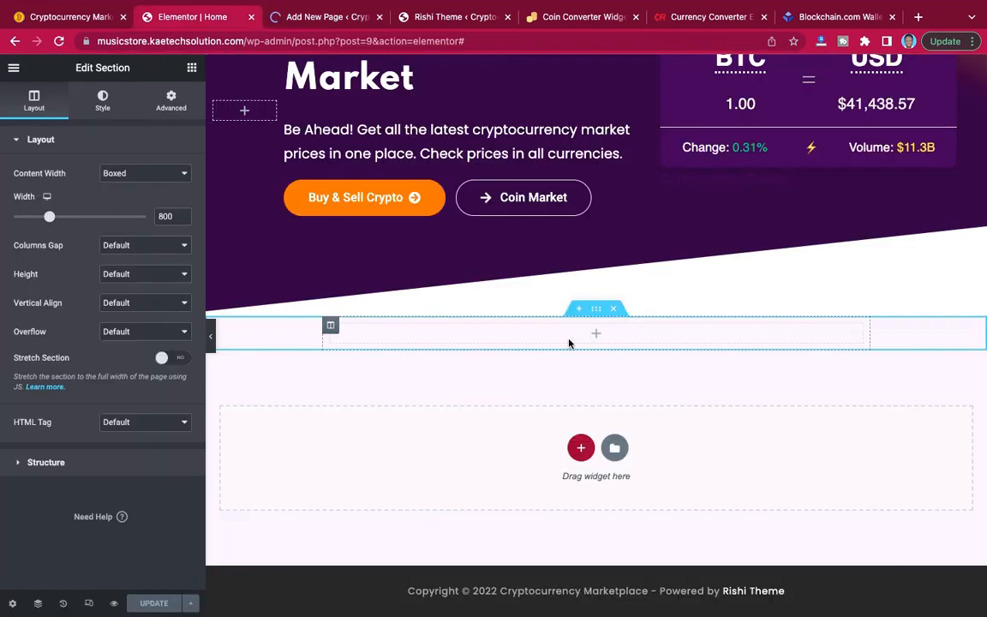
{"action": "left_click", "coordinate": [314, 18]}
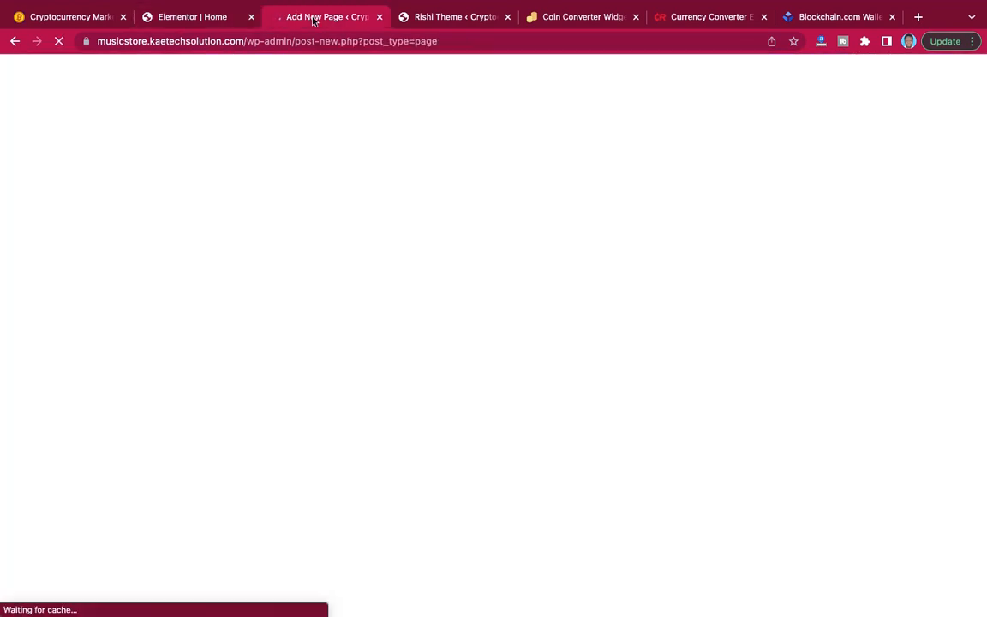
Examine the coin price table and its surrounding spacing on the demo site, then return to the Home page editor.
{"action": "left_click", "coordinate": [81, 17]}
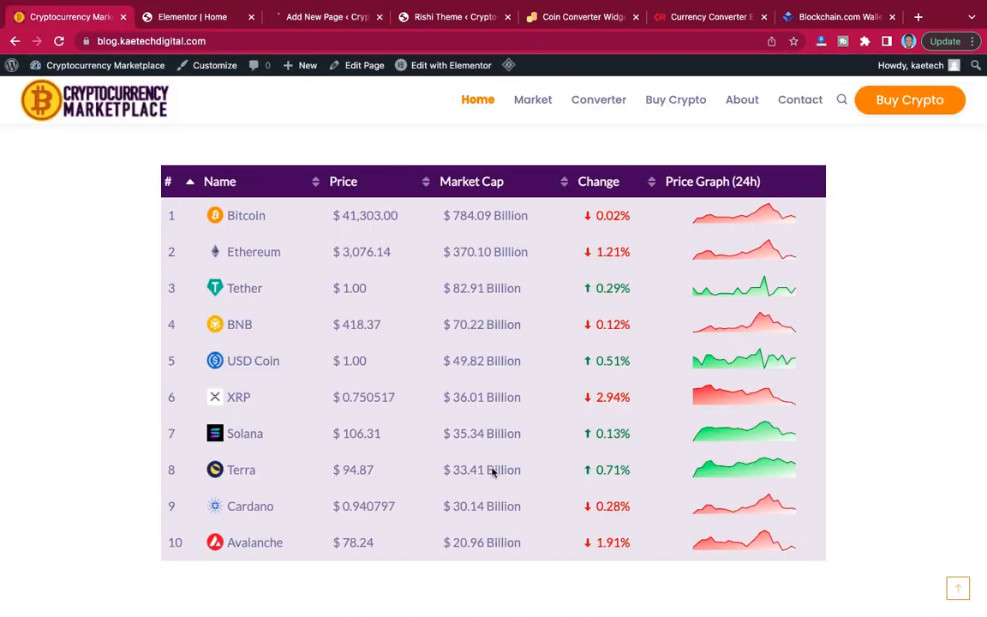
{"action": "scroll", "coordinate": [391, 386], "scroll_direction": "down", "scroll_amount": 4}
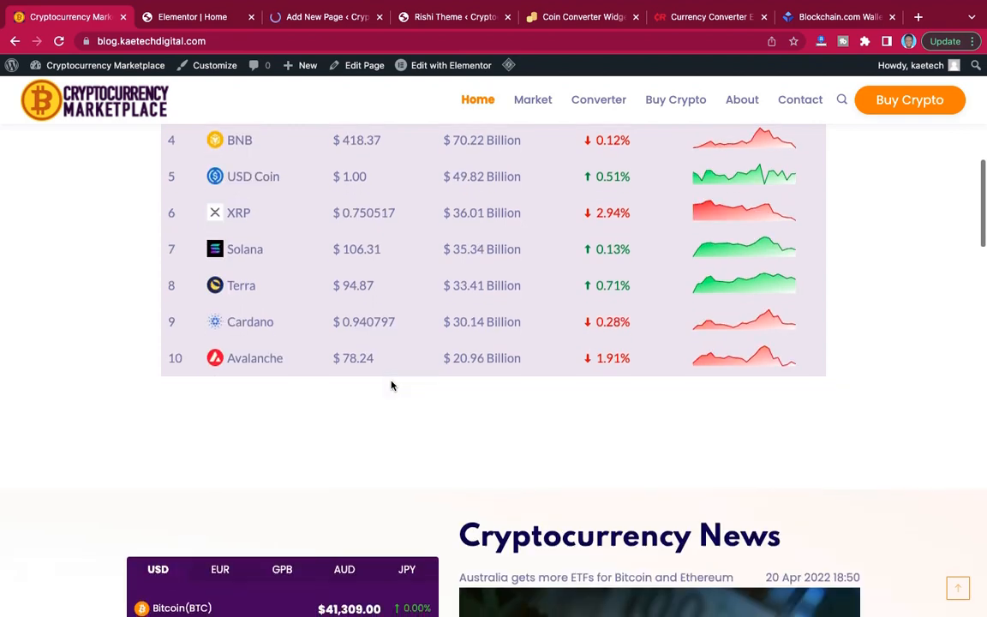
{"action": "scroll", "coordinate": [390, 385], "scroll_direction": "up", "scroll_amount": 4}
{"action": "scroll", "coordinate": [391, 386], "scroll_direction": "up", "scroll_amount": 1}
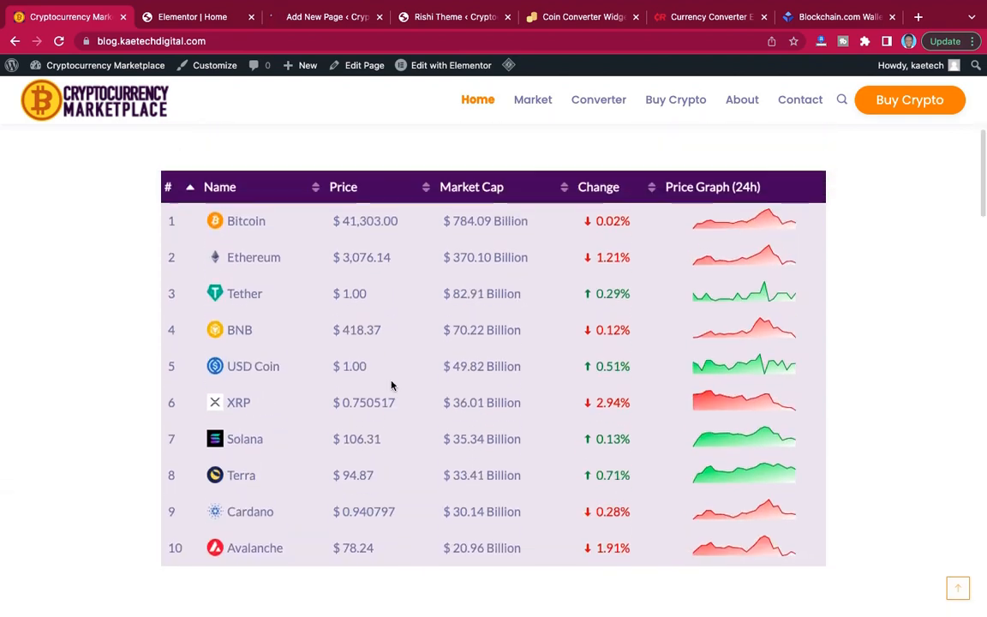
{"action": "left_click", "coordinate": [203, 18]}
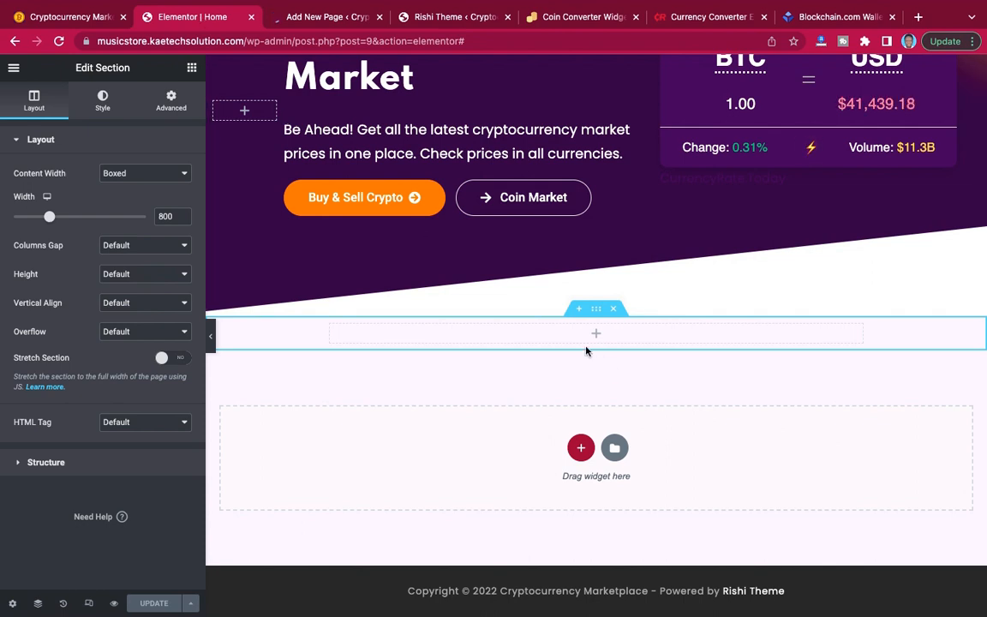
Start a new crypto widget in the WordPress admin.
{"action": "left_click", "coordinate": [340, 21]}
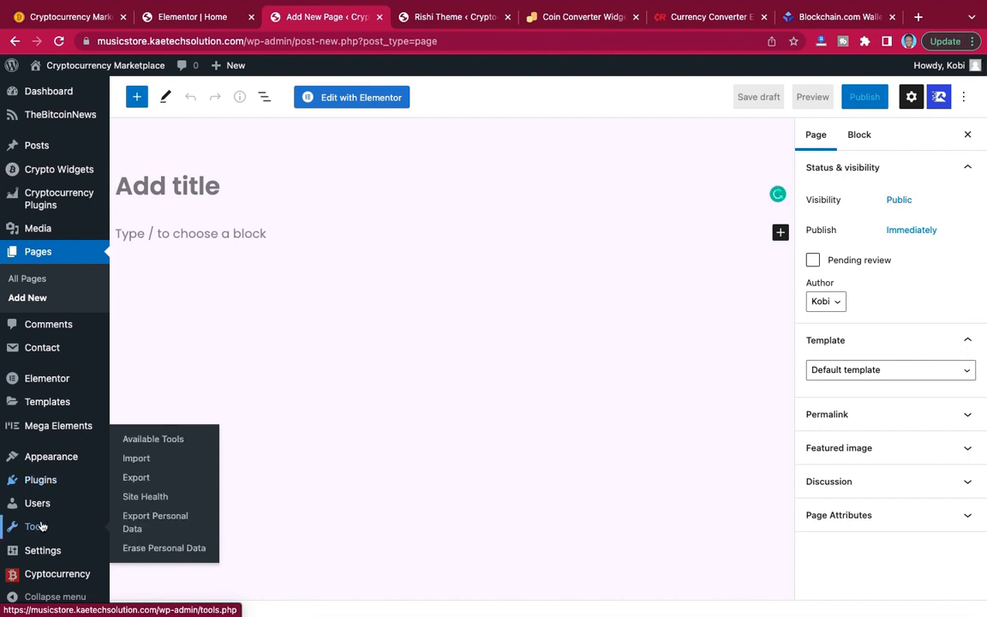
{"action": "mouse_move", "coordinate": [44, 461]}
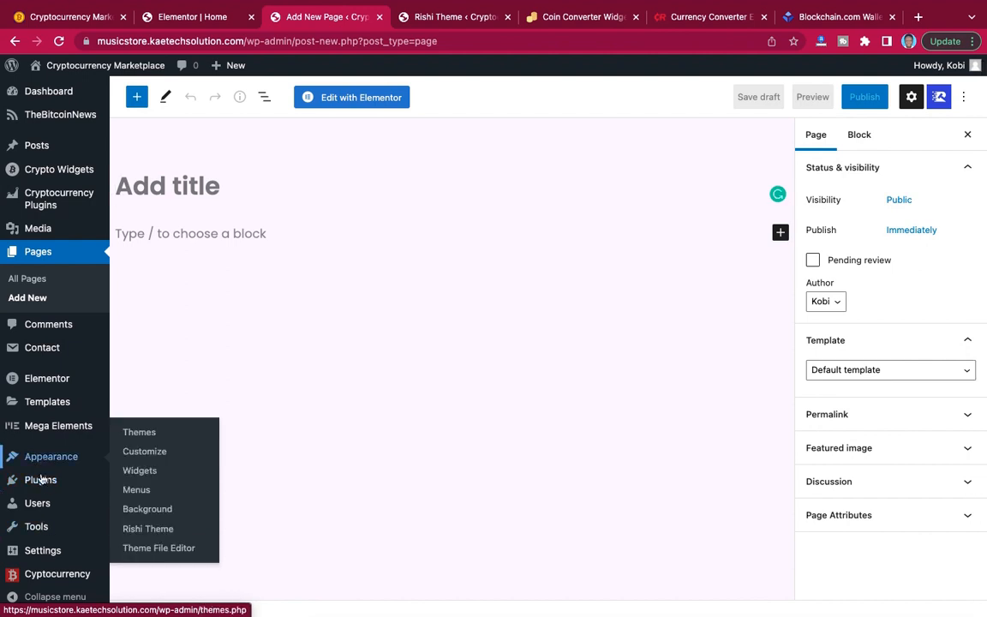
{"action": "mouse_move", "coordinate": [41, 516]}
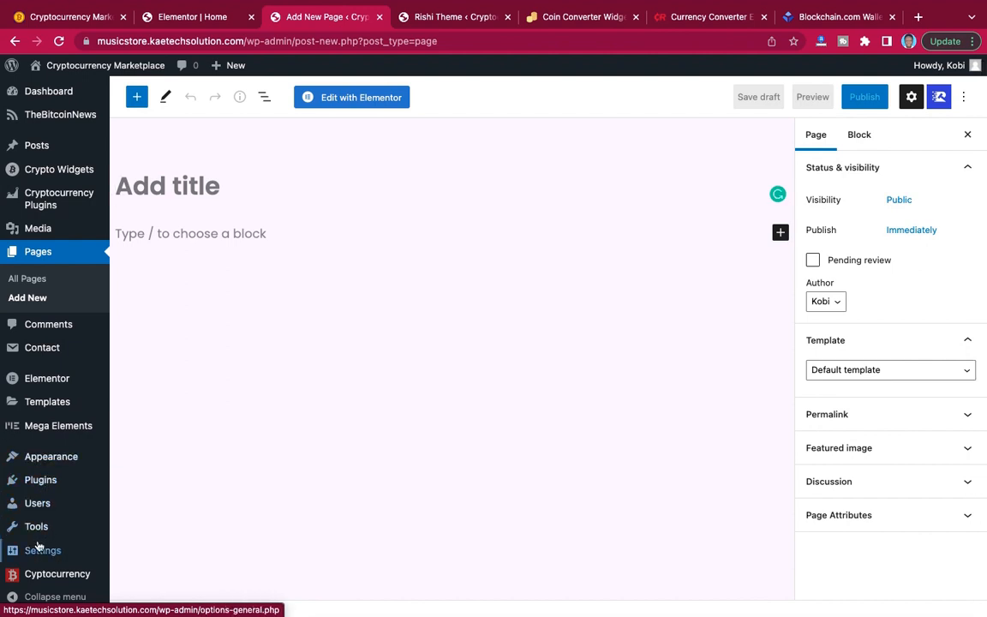
{"action": "mouse_move", "coordinate": [38, 553]}
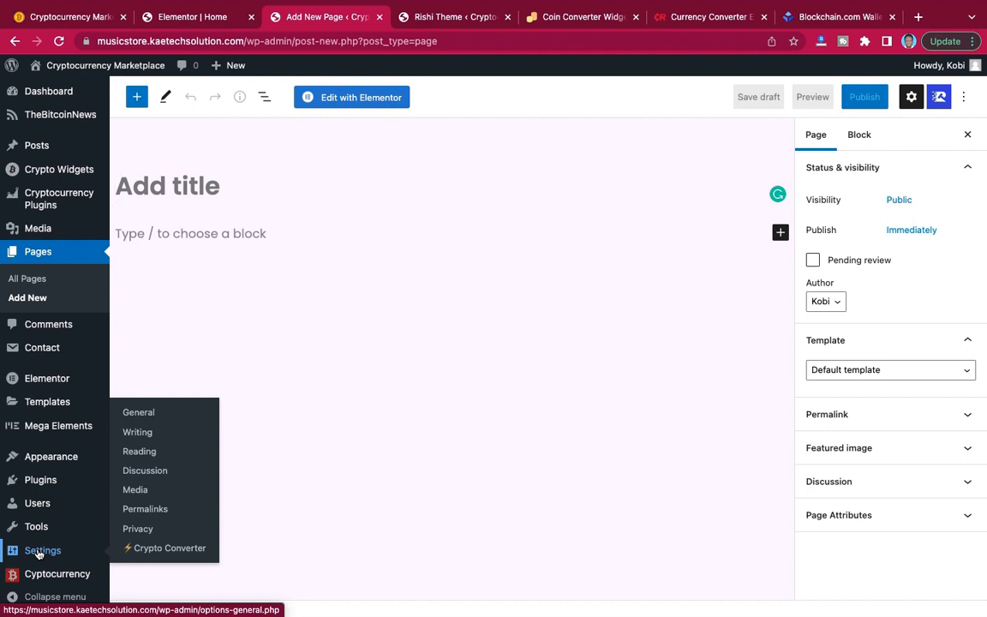
{"action": "mouse_move", "coordinate": [36, 580]}
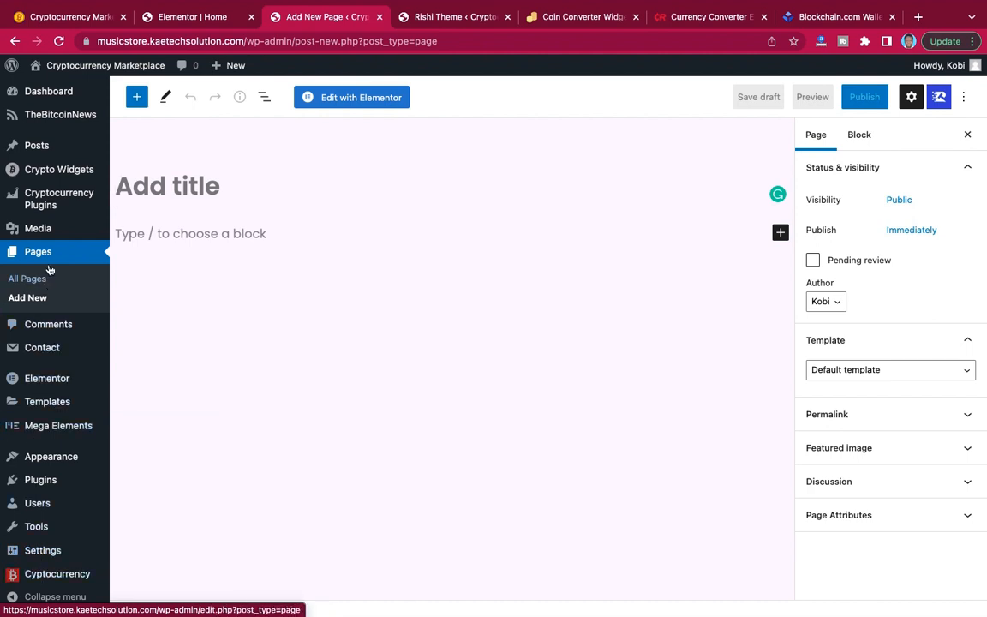
{"action": "mouse_move", "coordinate": [59, 174]}
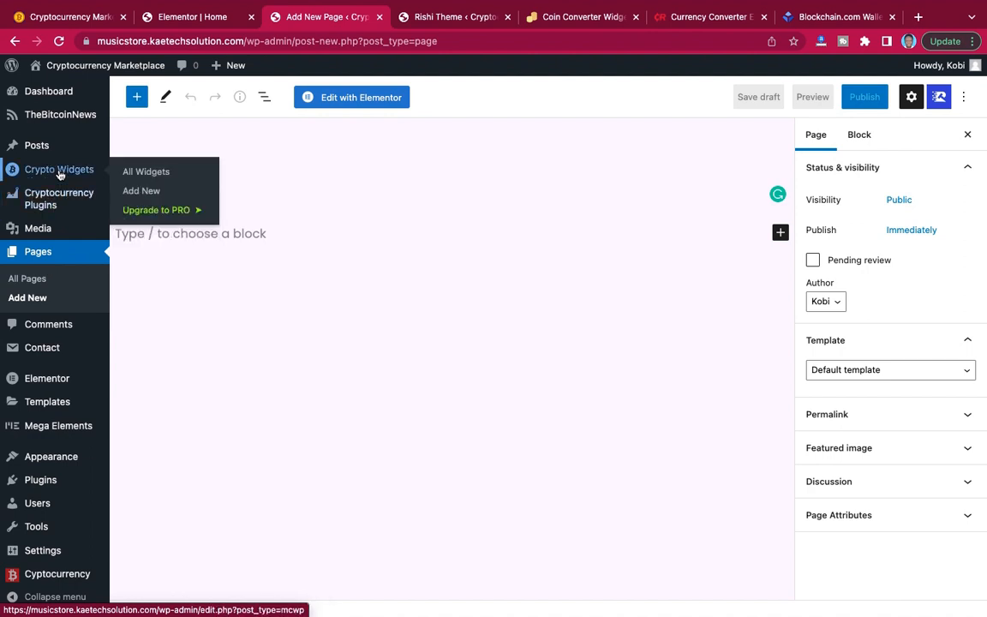
{"action": "left_click", "coordinate": [140, 192]}
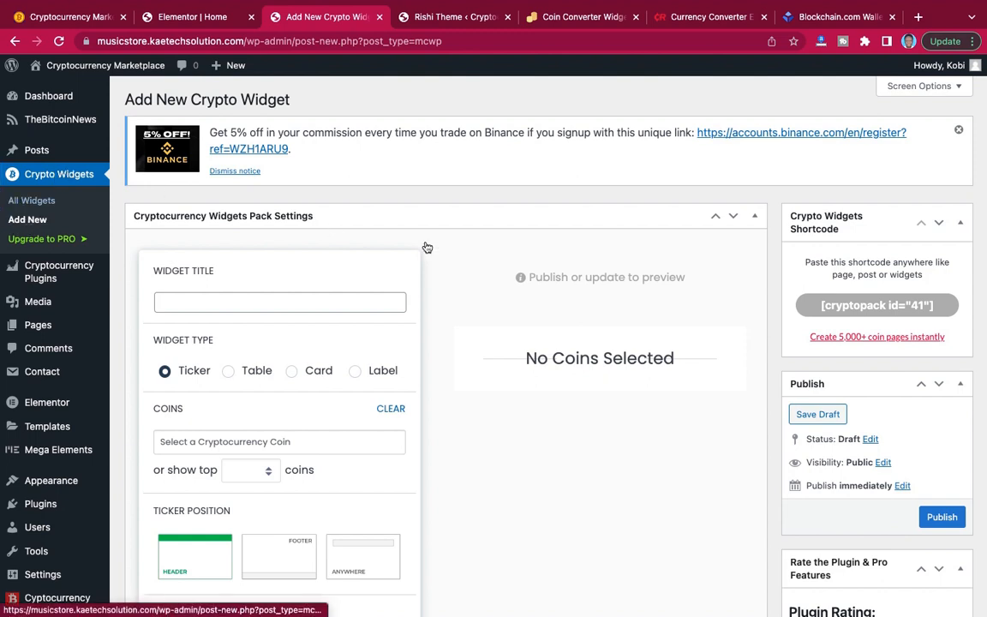
Look through the crypto widget's settings and enter "ticker" as the widget title.
{"action": "scroll", "coordinate": [449, 305], "scroll_direction": "down", "scroll_amount": 3}
{"action": "scroll", "coordinate": [449, 305], "scroll_direction": "down", "scroll_amount": 3}
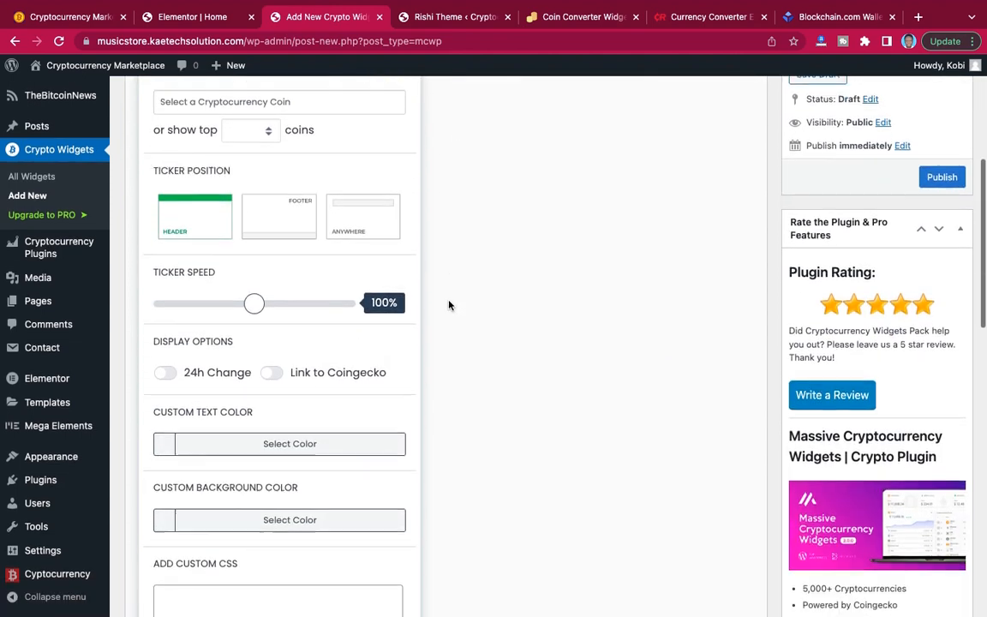
{"action": "scroll", "coordinate": [449, 305], "scroll_direction": "up", "scroll_amount": 3}
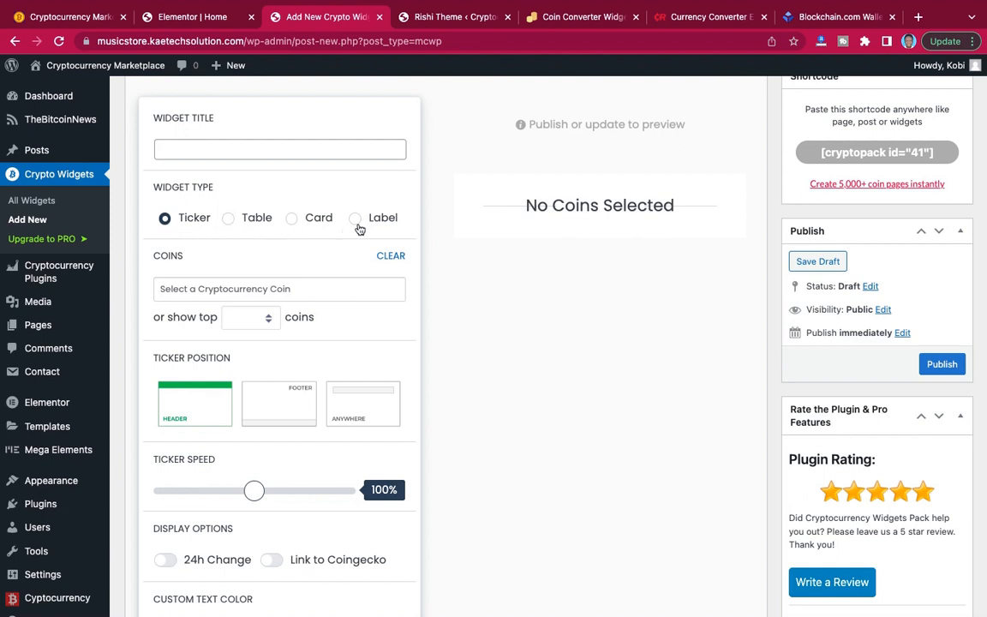
{"action": "left_click", "coordinate": [287, 150]}
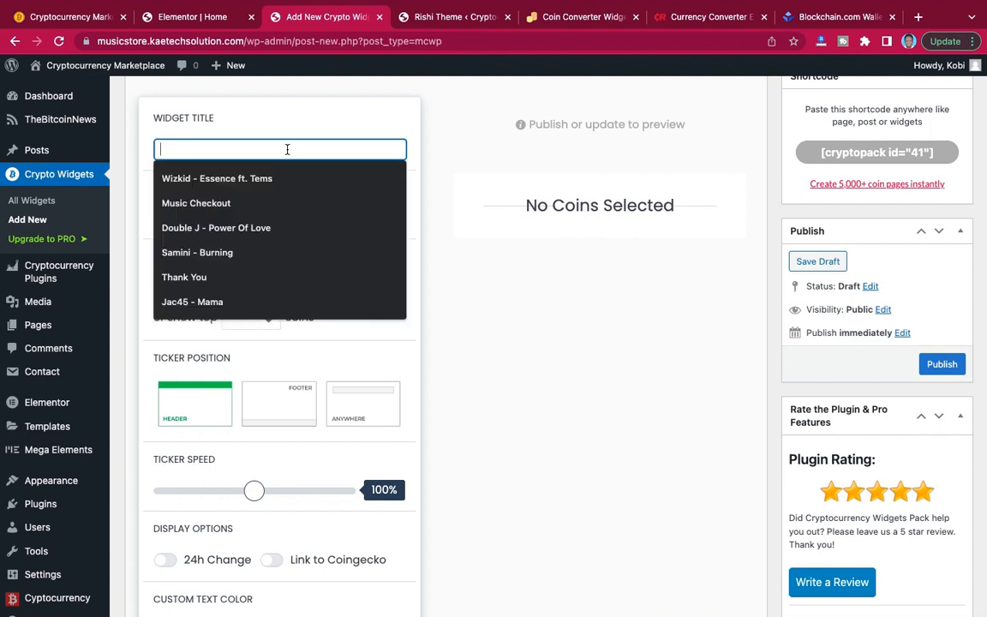
{"action": "type", "text": "ticker"}
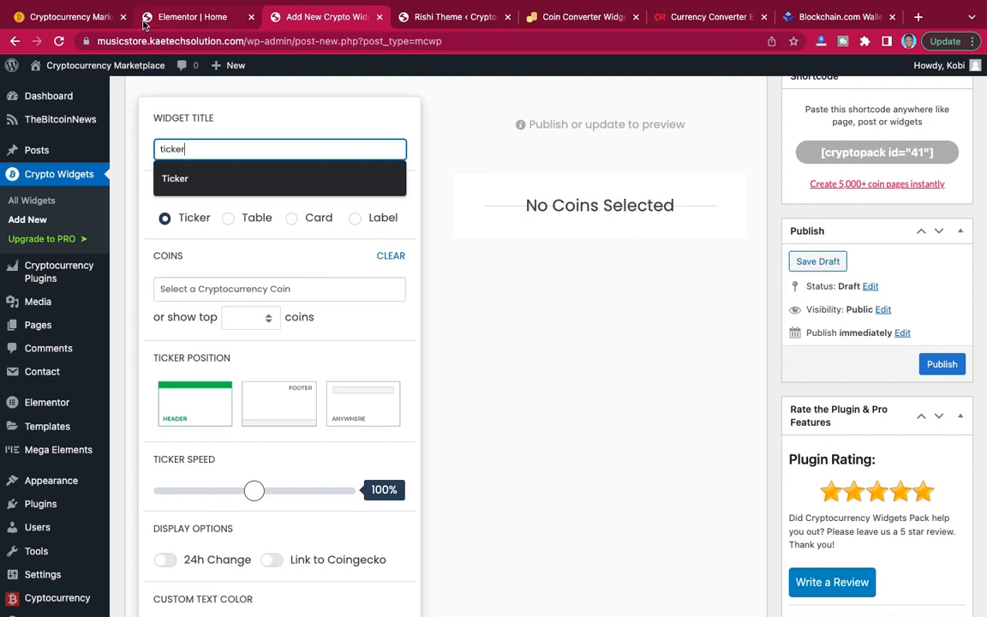
Compare the ticker on the demo site, then set the ticker widget to show the top 50 coins and postpone the plugin rating request.
{"action": "left_click", "coordinate": [76, 17]}
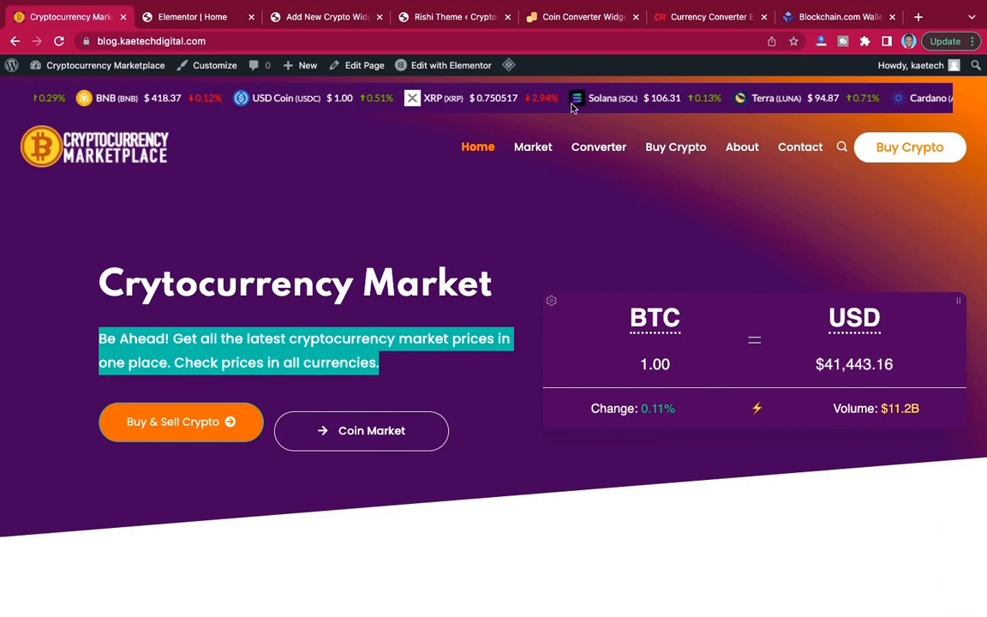
{"action": "left_click", "coordinate": [194, 17]}
{"action": "left_click", "coordinate": [324, 17]}
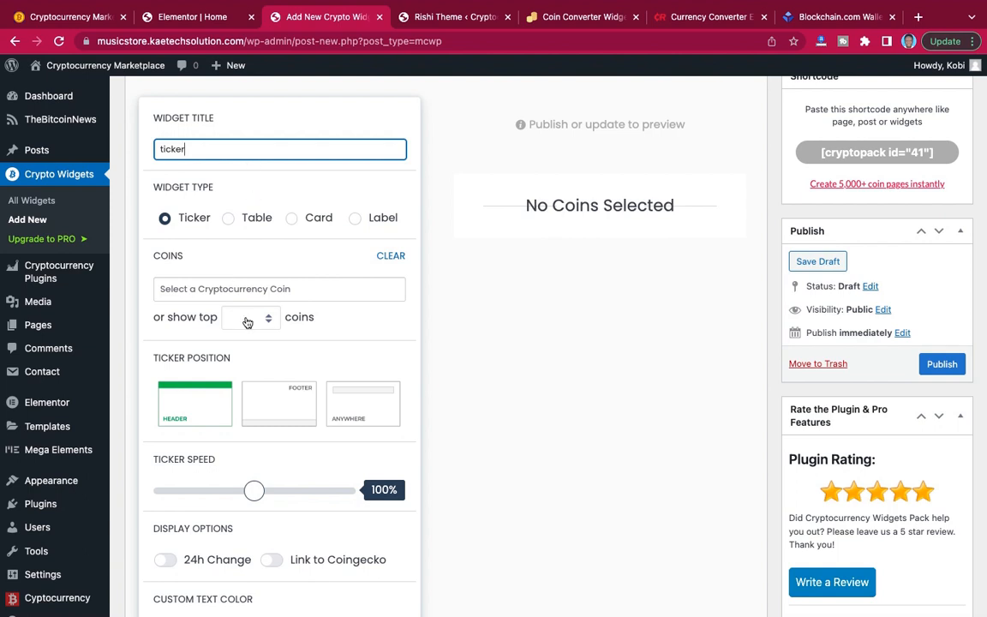
{"action": "scroll", "coordinate": [247, 324], "scroll_direction": "down", "scroll_amount": 1}
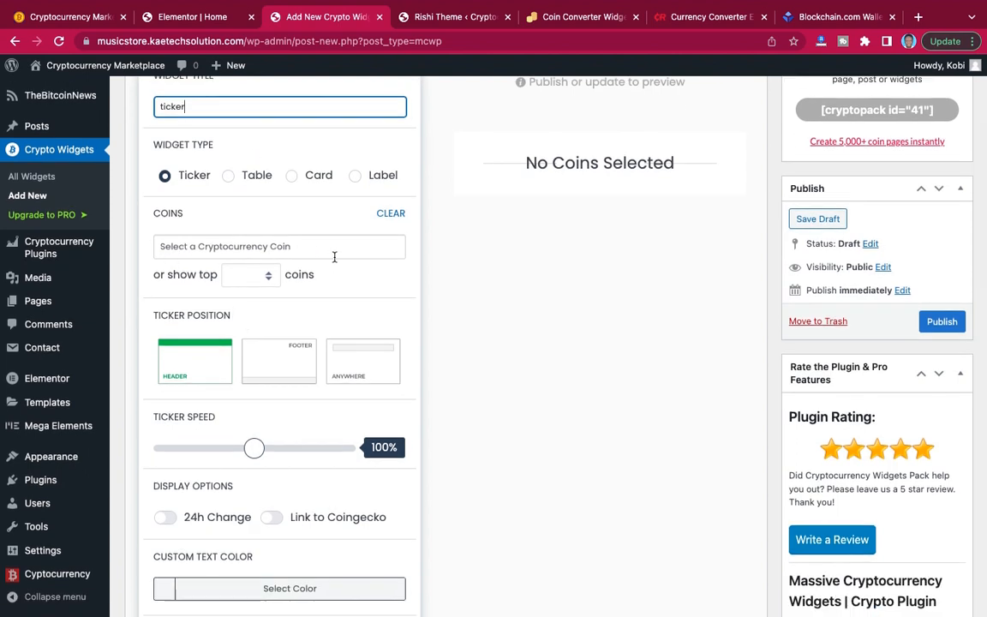
{"action": "left_click", "coordinate": [250, 280]}
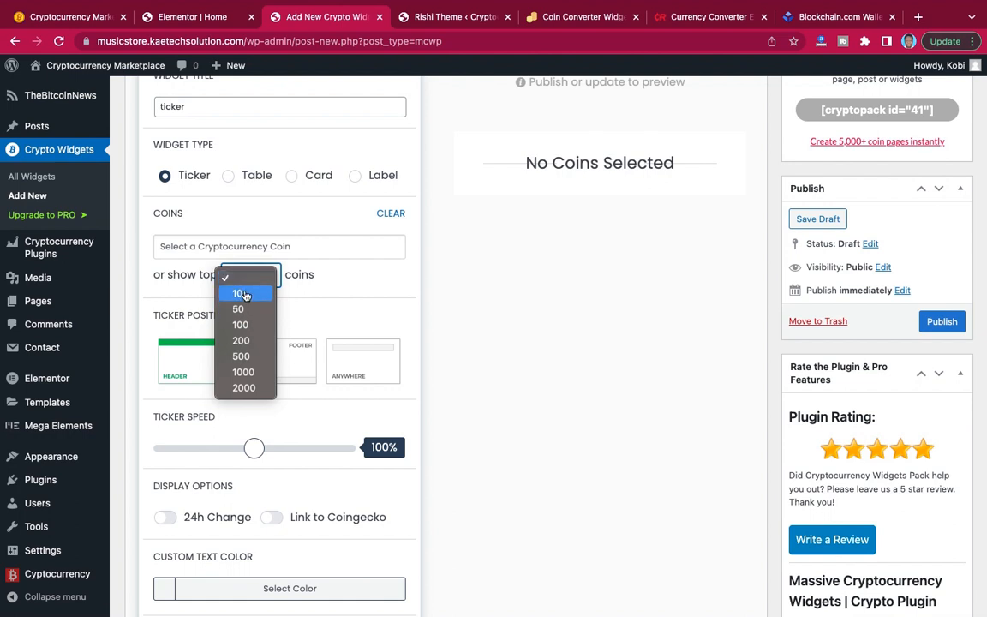
{"action": "left_click", "coordinate": [241, 308]}
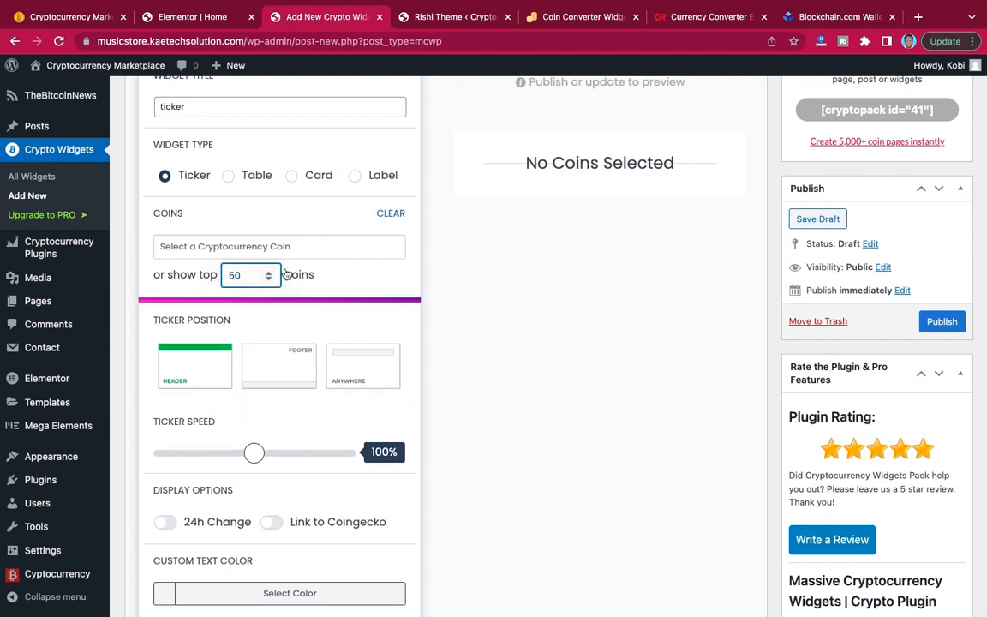
{"action": "scroll", "coordinate": [292, 330], "scroll_direction": "down", "scroll_amount": 2}
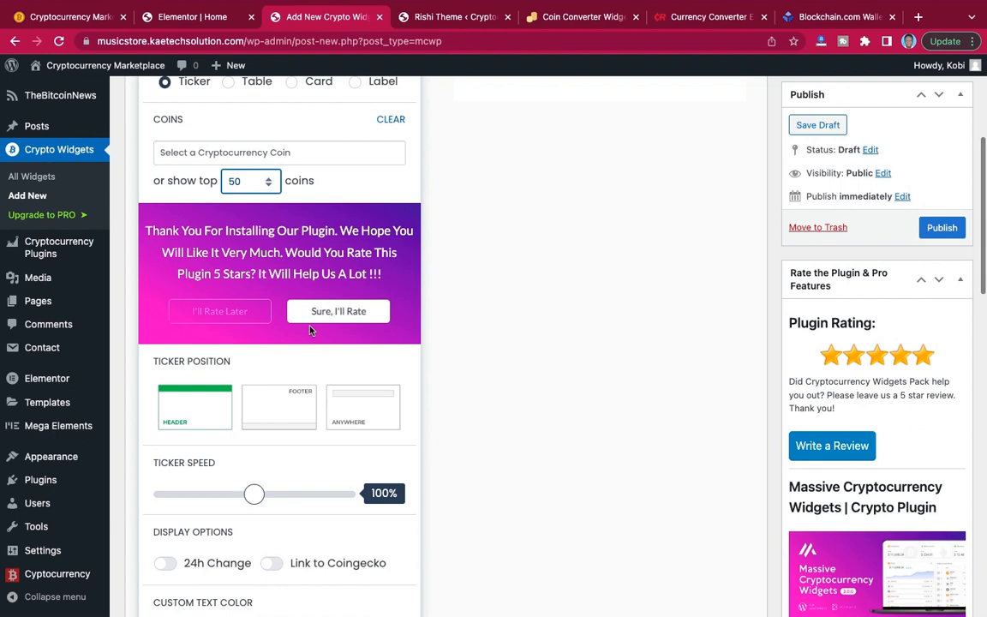
{"action": "left_click", "coordinate": [210, 310]}
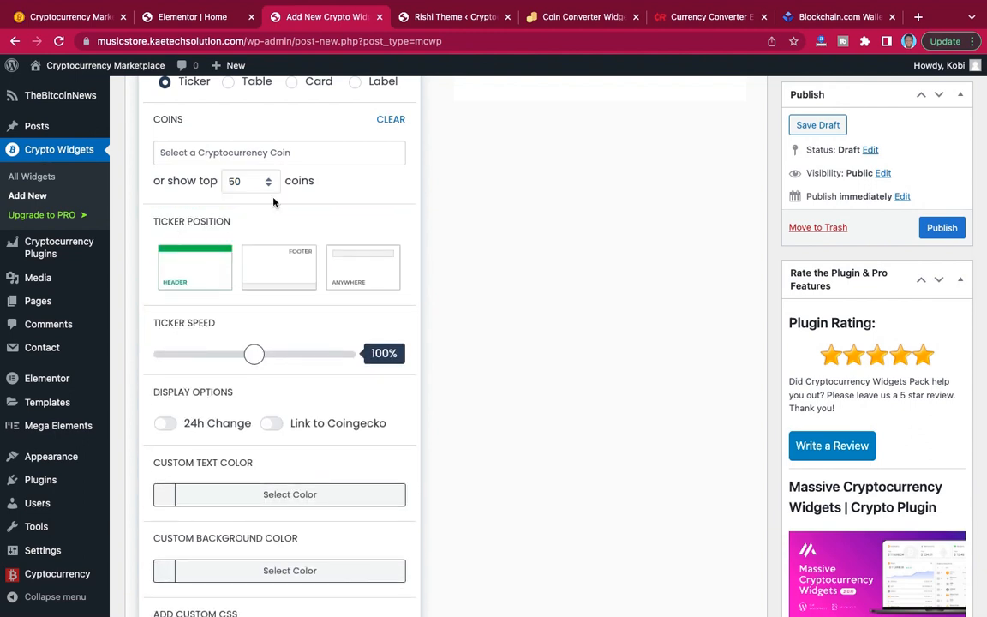
Set the ticker position to Anywhere, as on the demo site, and enable the 24h Change display option.
{"action": "scroll", "coordinate": [273, 200], "scroll_direction": "down", "scroll_amount": 1}
{"action": "scroll", "coordinate": [213, 167], "scroll_direction": "up", "scroll_amount": 1}
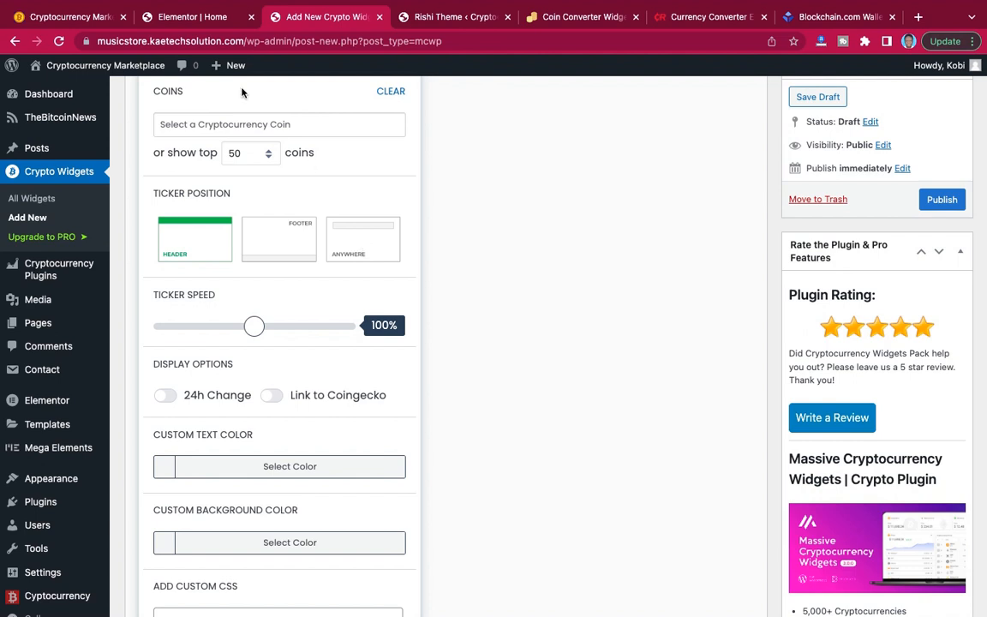
{"action": "left_click", "coordinate": [99, 17]}
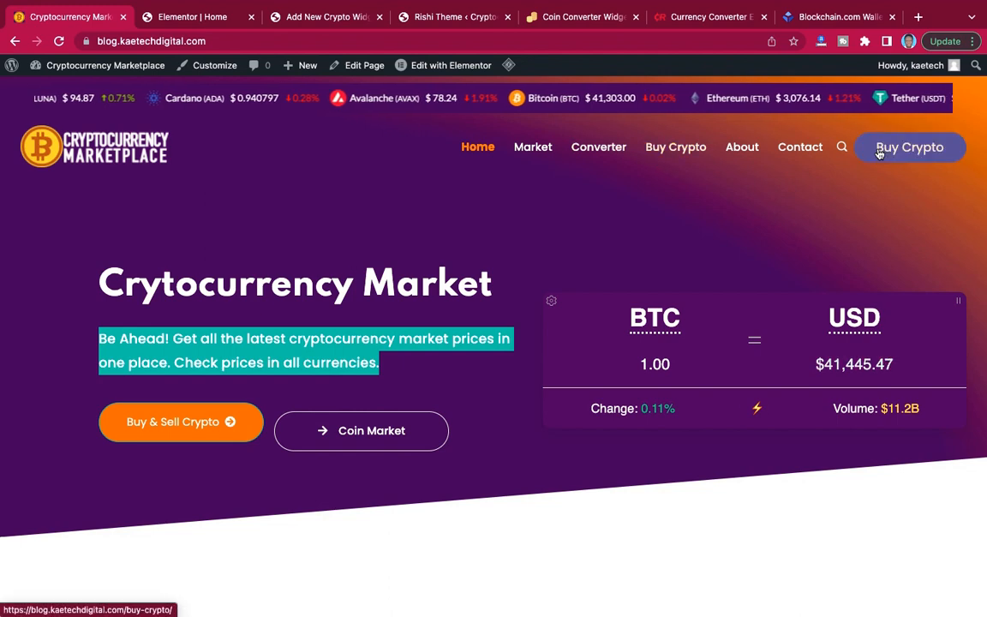
{"action": "left_click", "coordinate": [311, 20]}
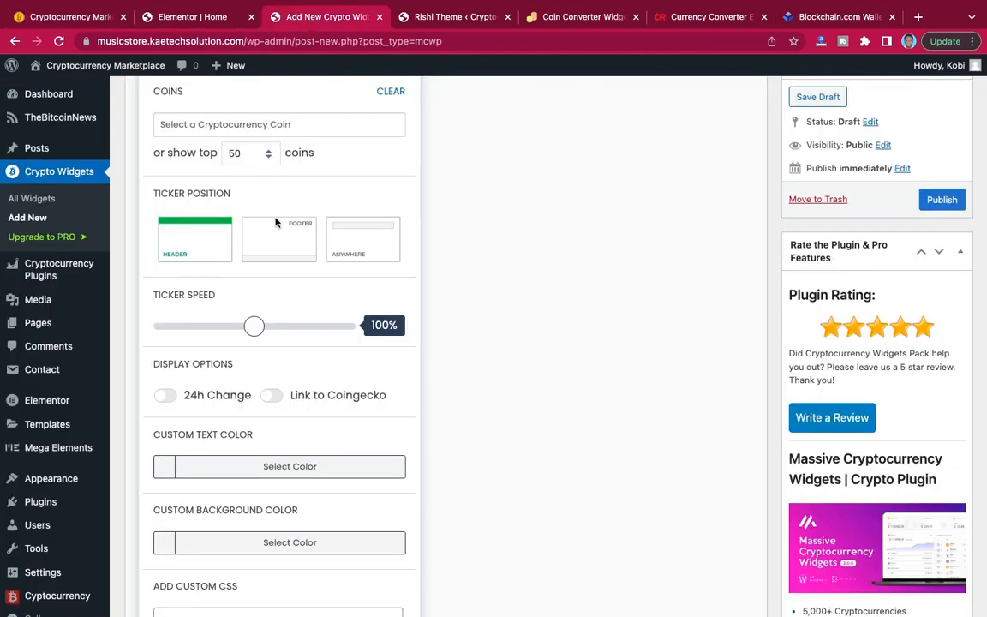
{"action": "left_click", "coordinate": [364, 244]}
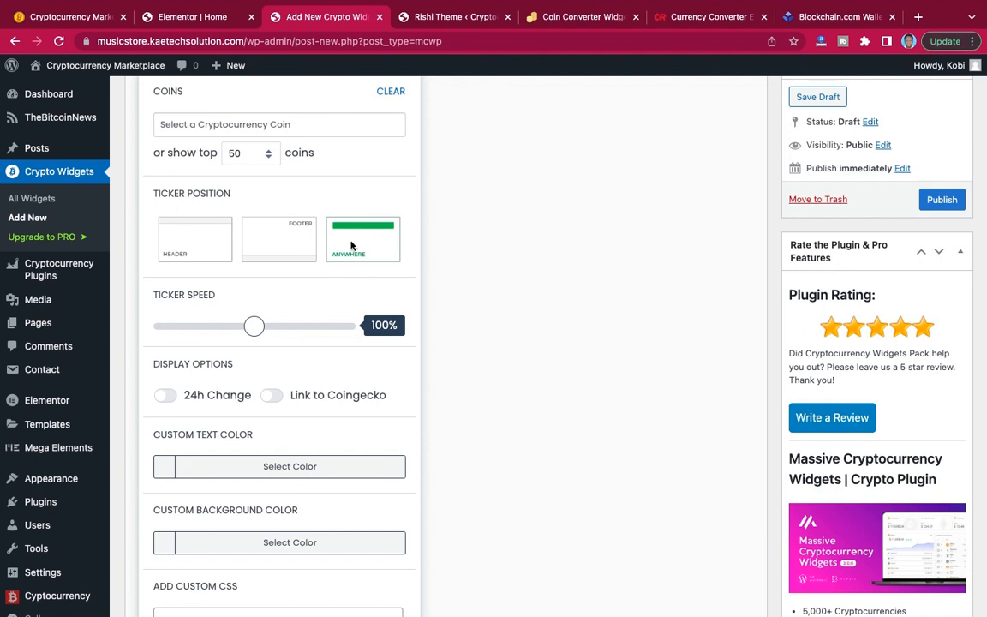
{"action": "scroll", "coordinate": [315, 373], "scroll_direction": "down", "scroll_amount": 2}
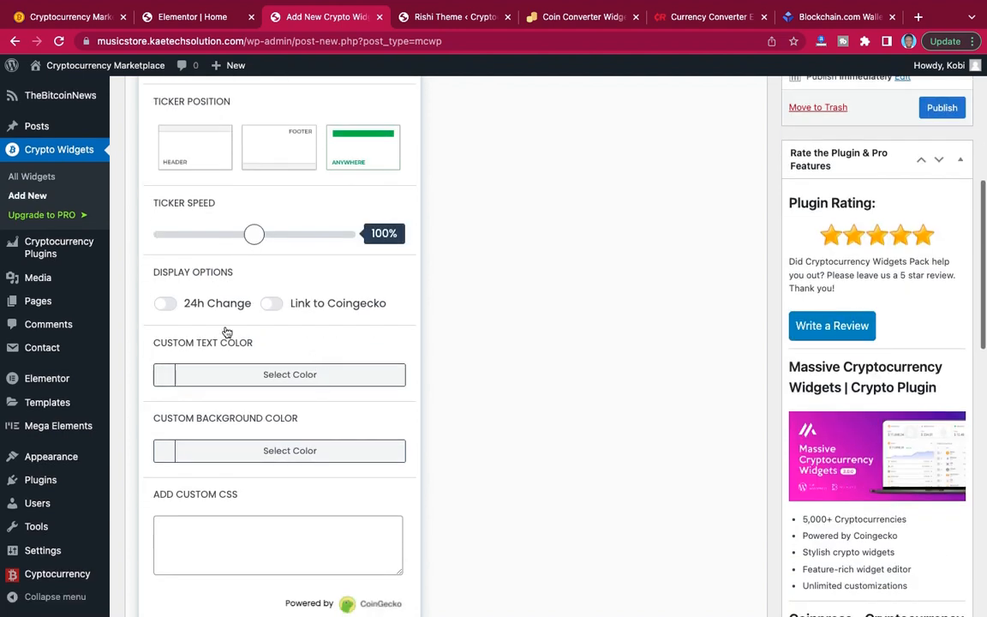
{"action": "left_click", "coordinate": [171, 305]}
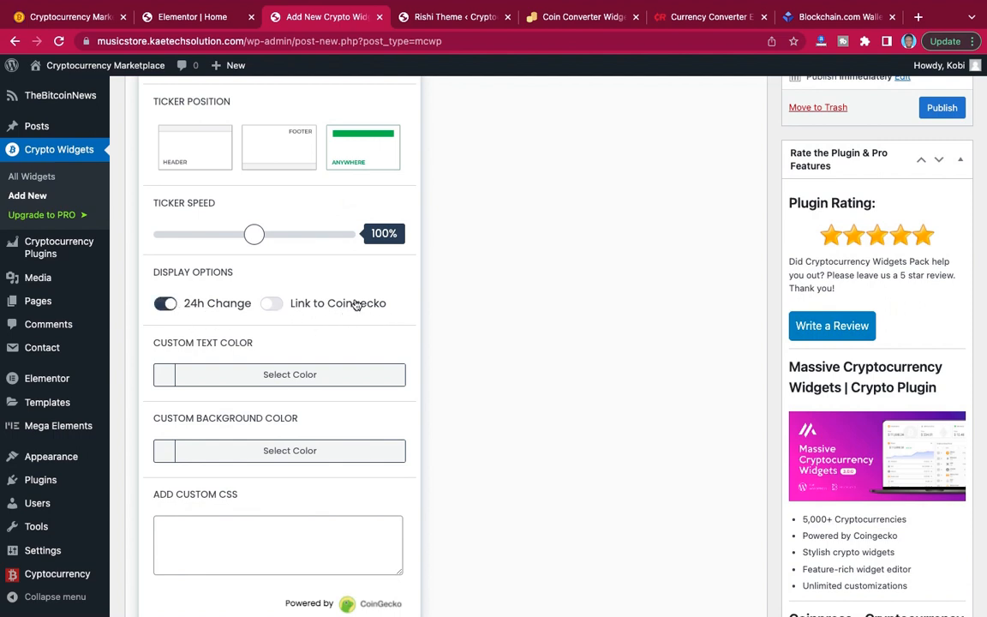
Set the ticker's custom text color to white (#ffffff), matching the demo site, and open the custom background color for editing.
{"action": "scroll", "coordinate": [382, 305], "scroll_direction": "down", "scroll_amount": 2}
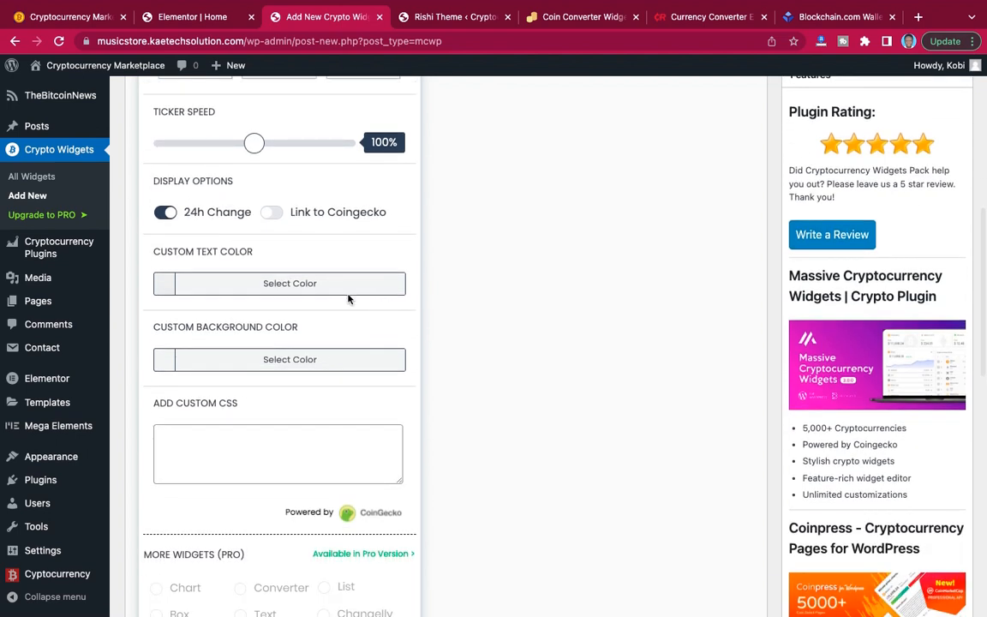
{"action": "left_click", "coordinate": [72, 19]}
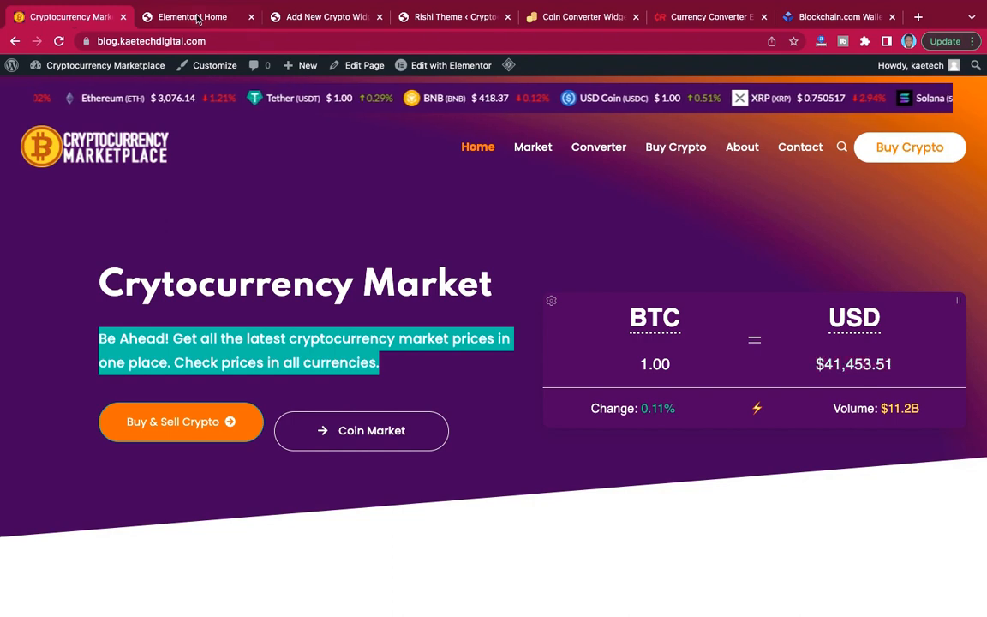
{"action": "left_click", "coordinate": [313, 19]}
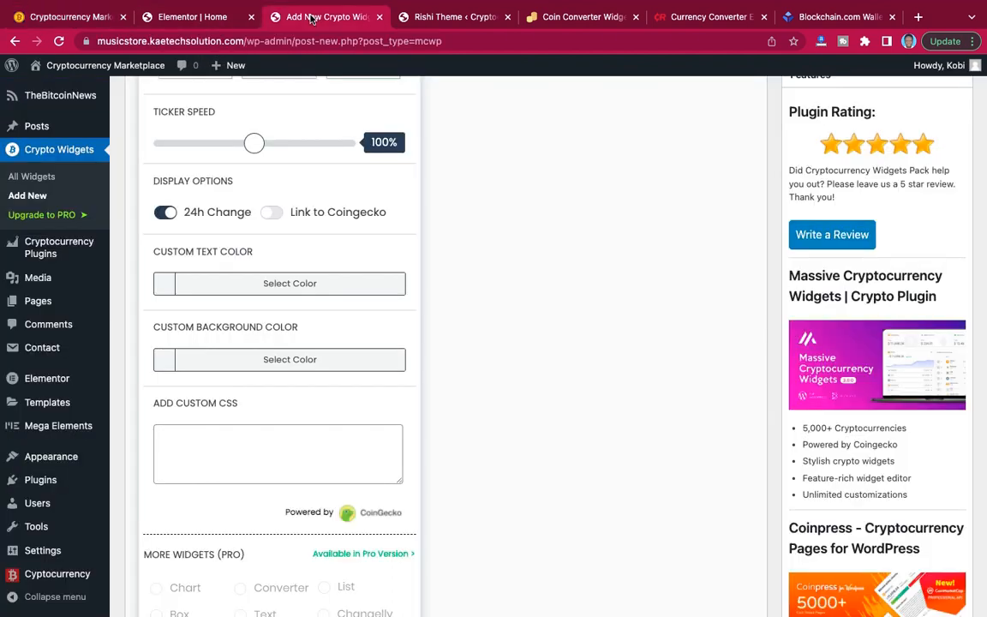
{"action": "left_click", "coordinate": [165, 291]}
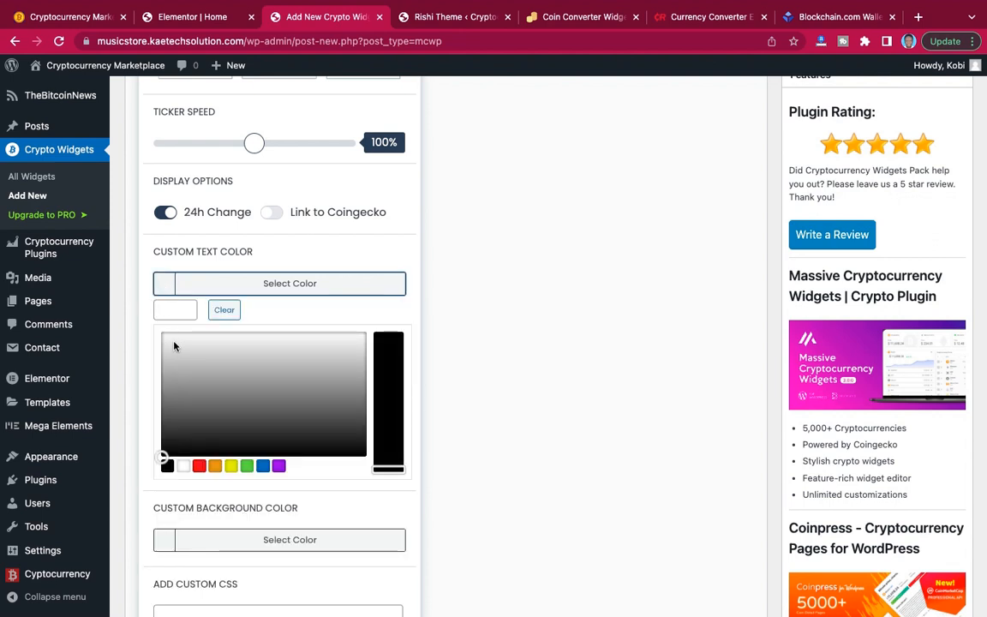
{"action": "left_click", "coordinate": [182, 466]}
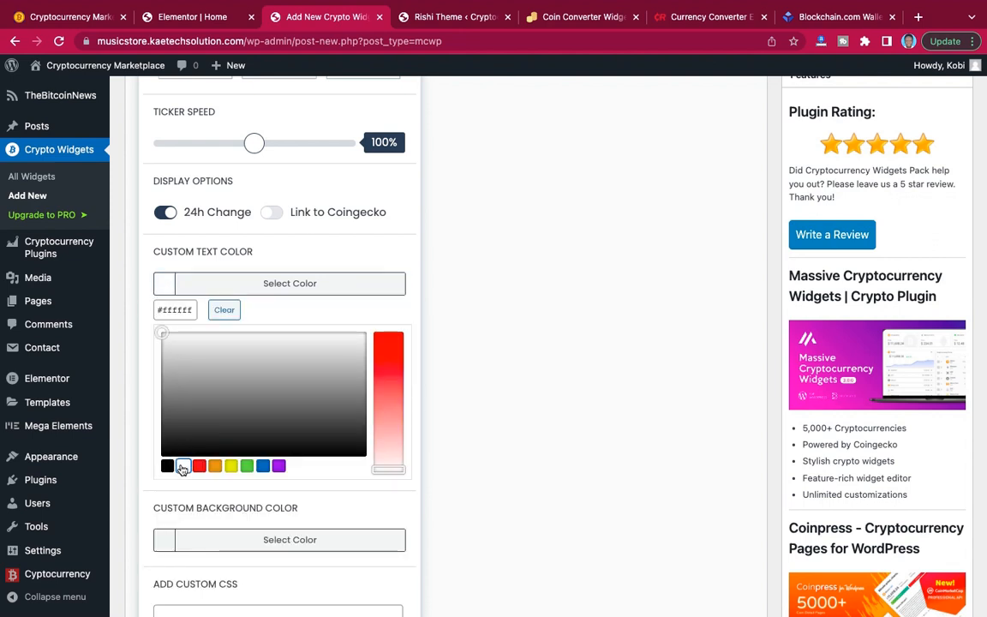
{"action": "left_click", "coordinate": [166, 283]}
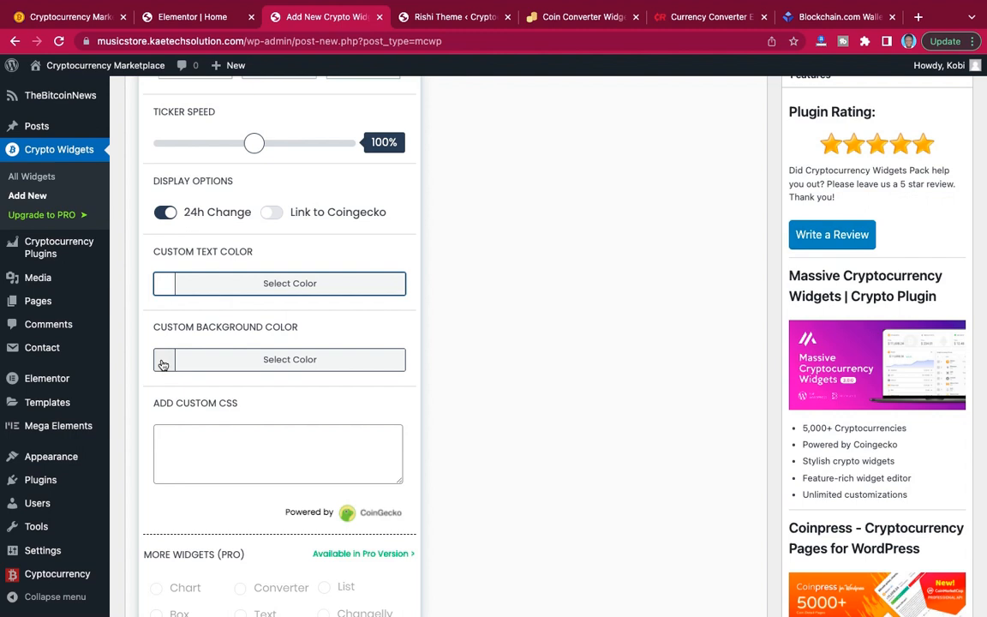
{"action": "scroll", "coordinate": [163, 365], "scroll_direction": "down", "scroll_amount": 3}
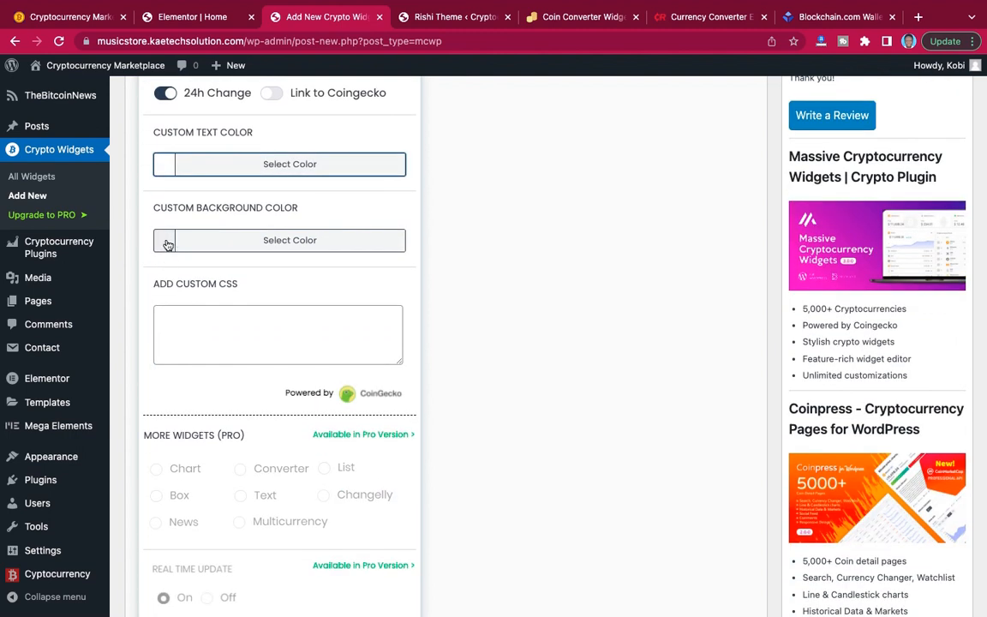
{"action": "left_click", "coordinate": [163, 244]}
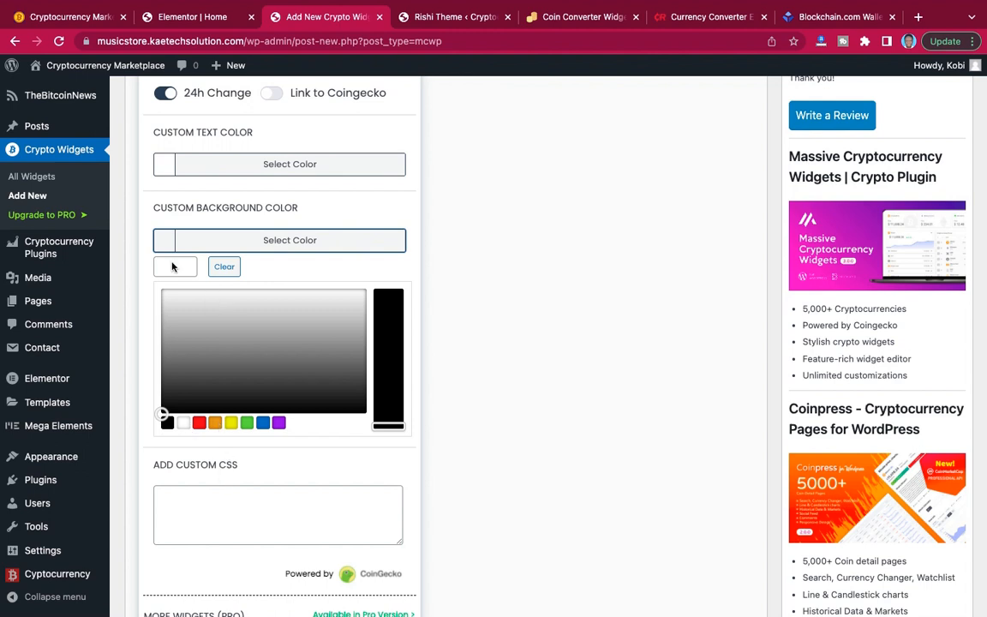
{"action": "left_click", "coordinate": [173, 267]}
{"action": "key", "text": "super+v"}
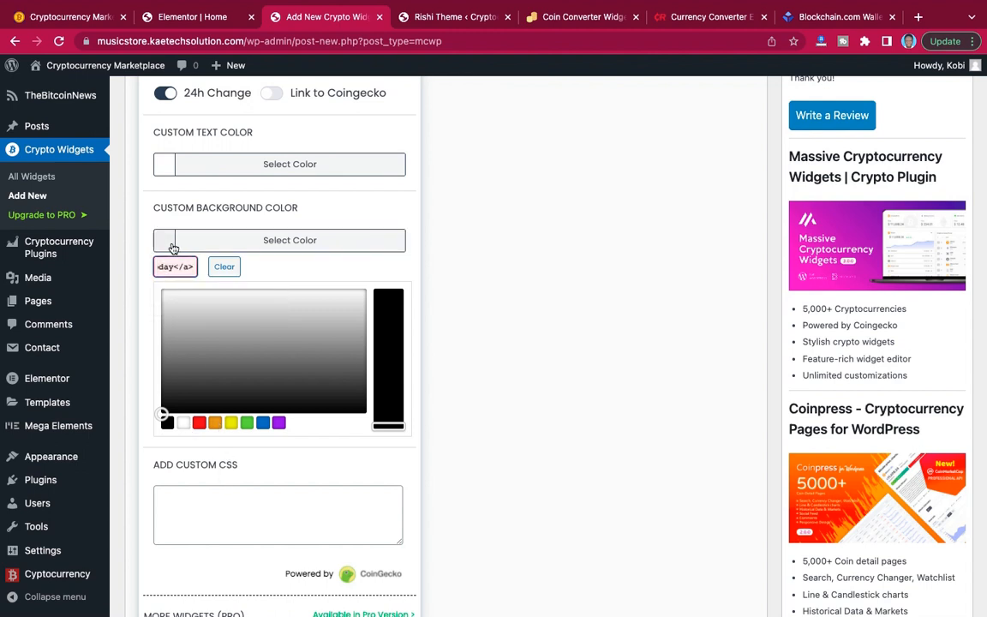
{"action": "key", "text": "super+z"}
Copy the color #3c0e59 from the "Crypto website" note in Notes and set it as the ticker's custom background color.
{"action": "key", "text": "ctrl+Left"}
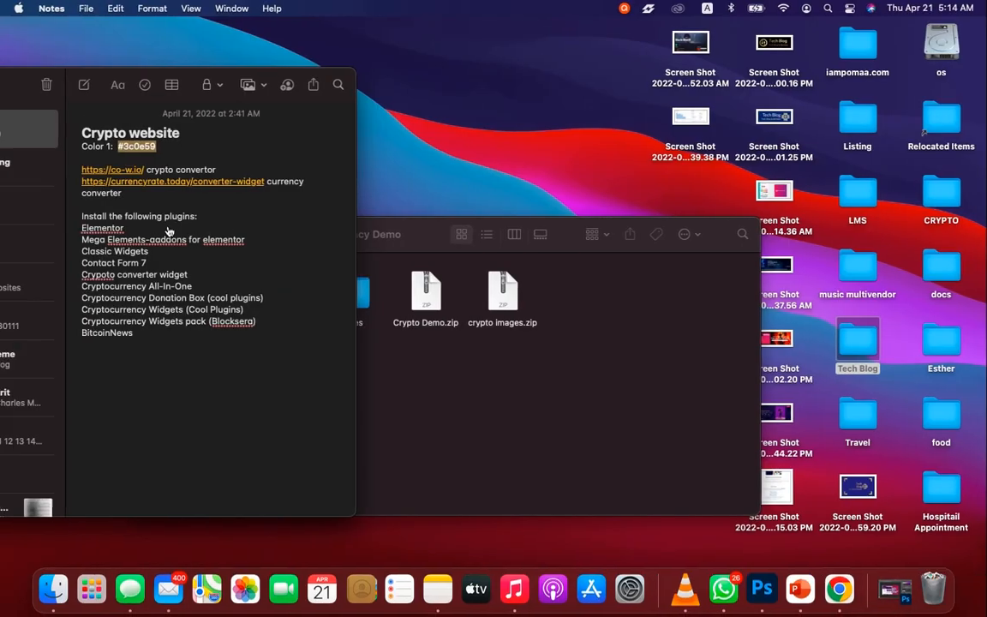
{"action": "key", "text": "super+c"}
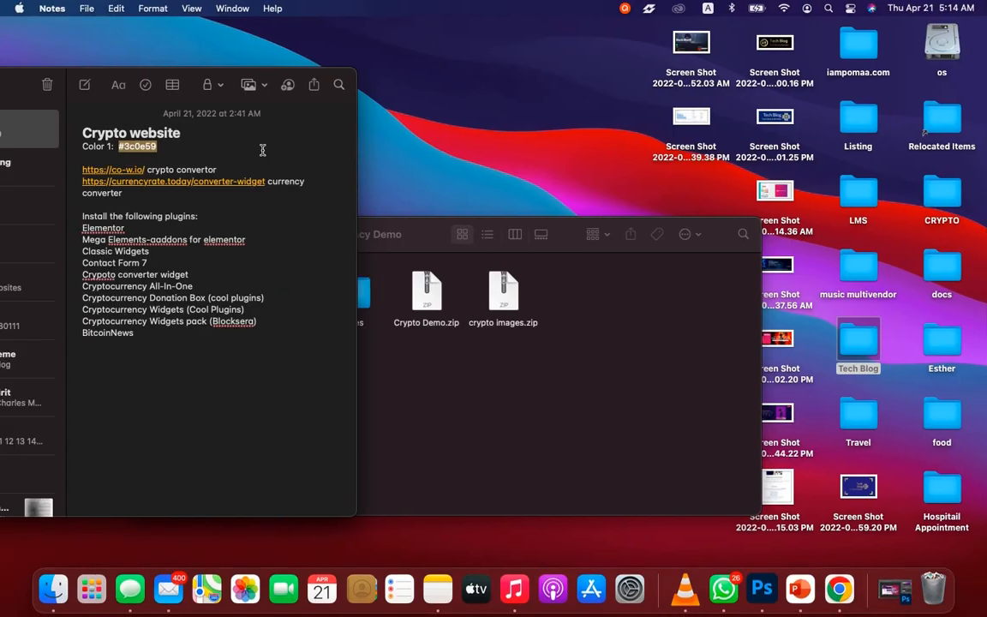
{"action": "key", "text": "ctrl+Right"}
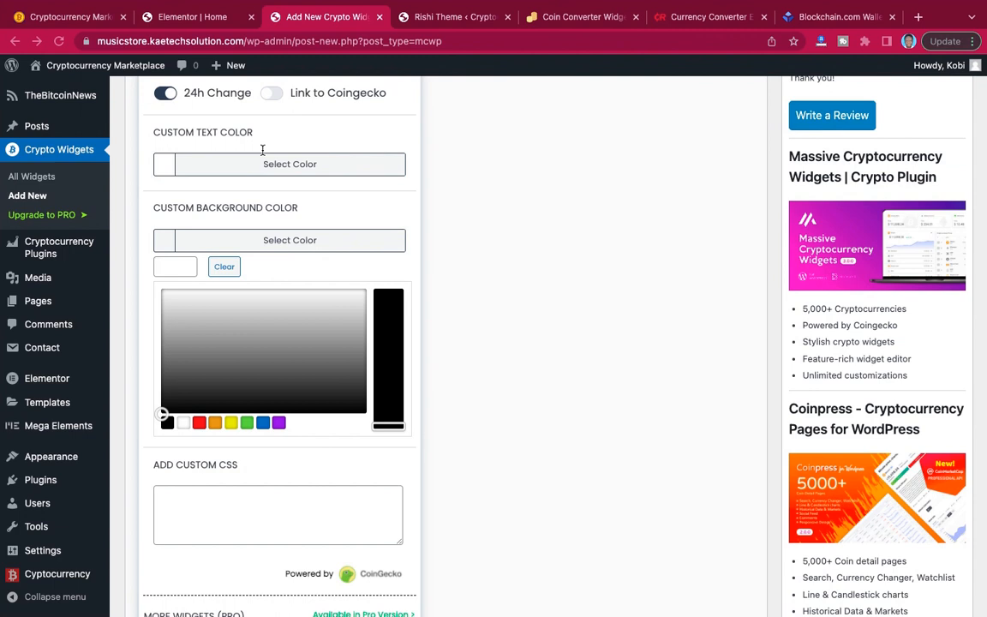
{"action": "left_click", "coordinate": [178, 273]}
{"action": "key", "text": "ctrl+v"}
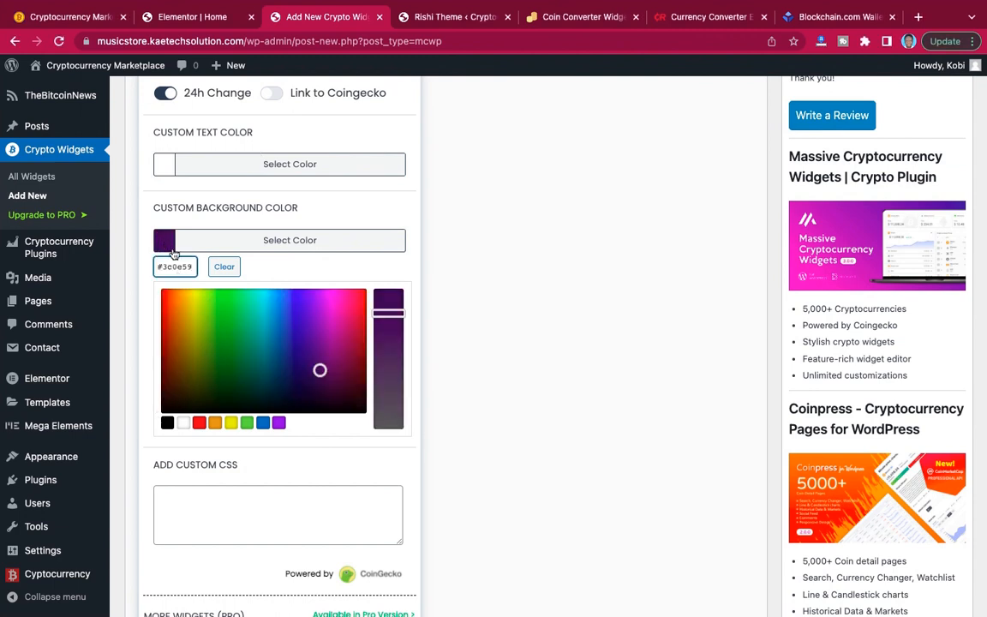
{"action": "left_click", "coordinate": [162, 244]}
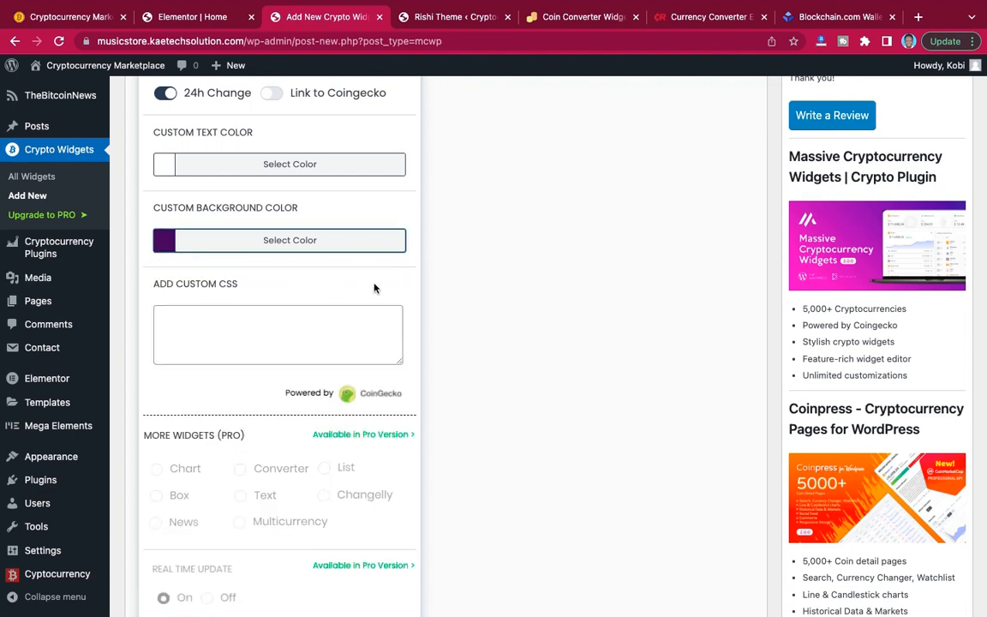
Review the remaining options of the ticker widget and publish it.
{"action": "scroll", "coordinate": [375, 288], "scroll_direction": "down", "scroll_amount": 10}
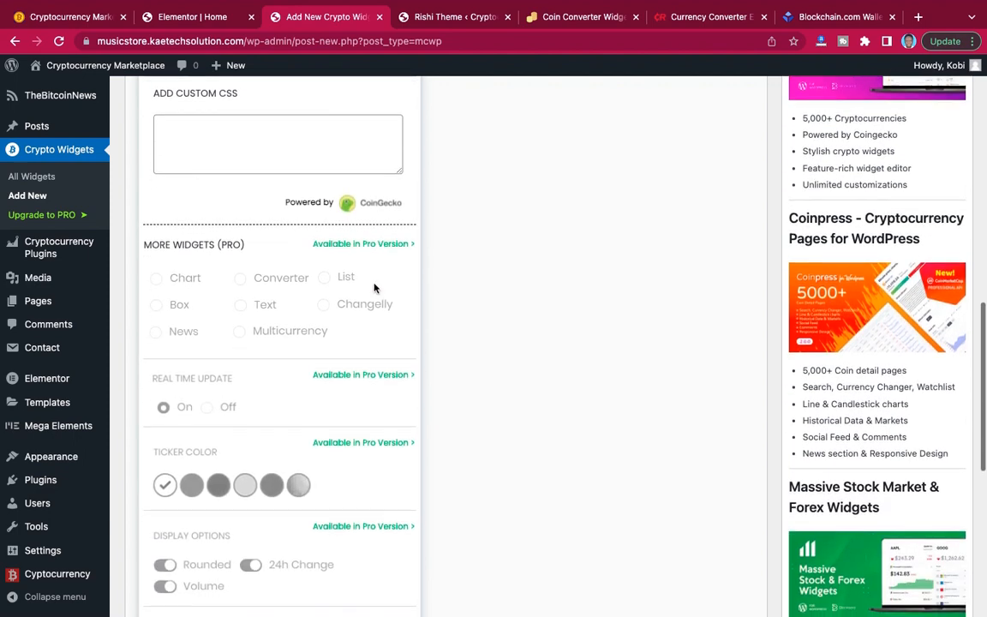
{"action": "scroll", "coordinate": [375, 288], "scroll_direction": "up", "scroll_amount": 15}
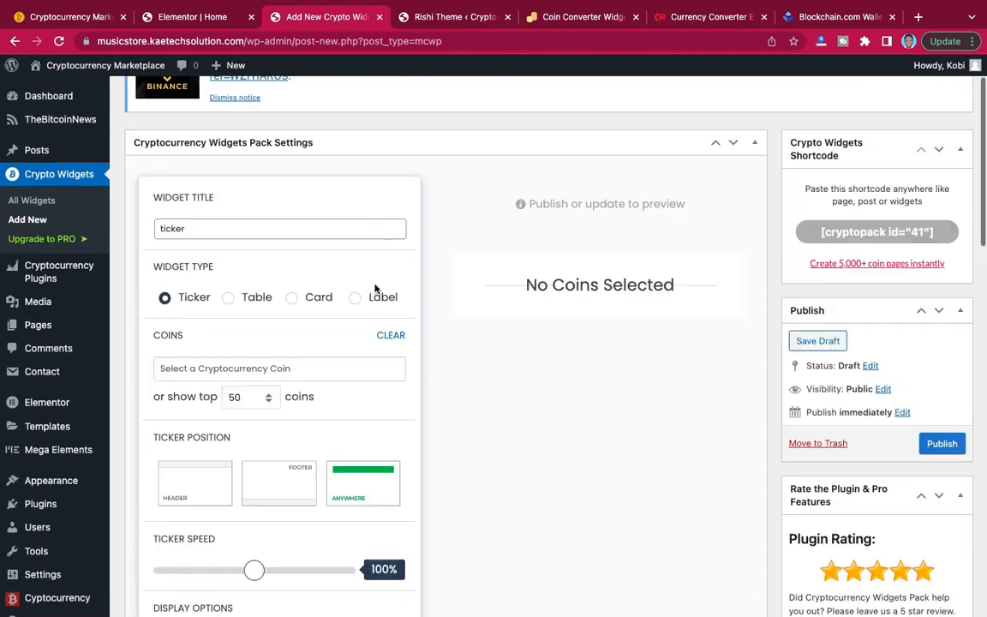
{"action": "scroll", "coordinate": [375, 288], "scroll_direction": "up", "scroll_amount": 5}
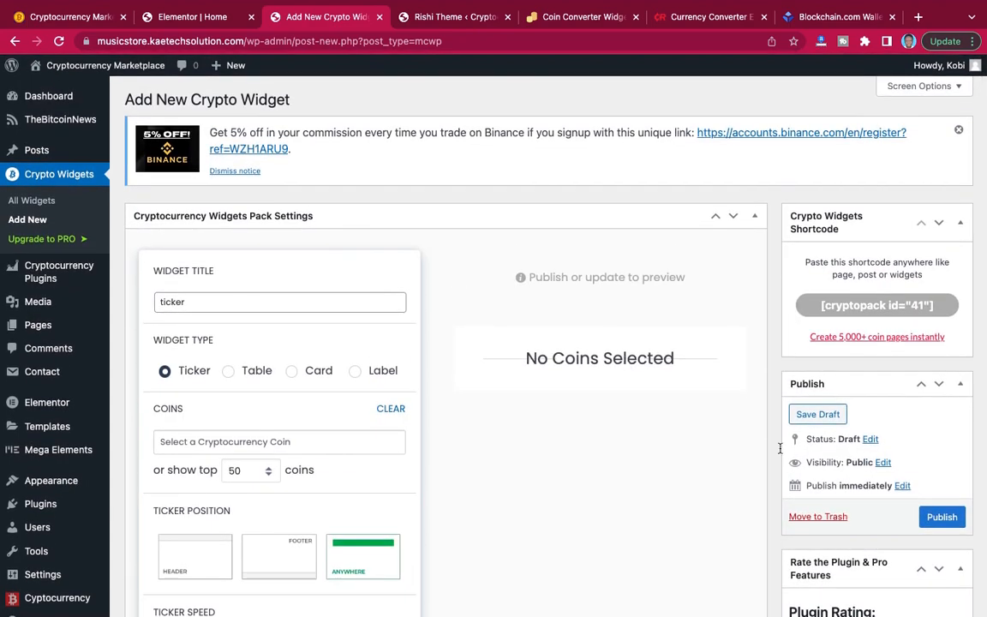
{"action": "left_click", "coordinate": [942, 518]}
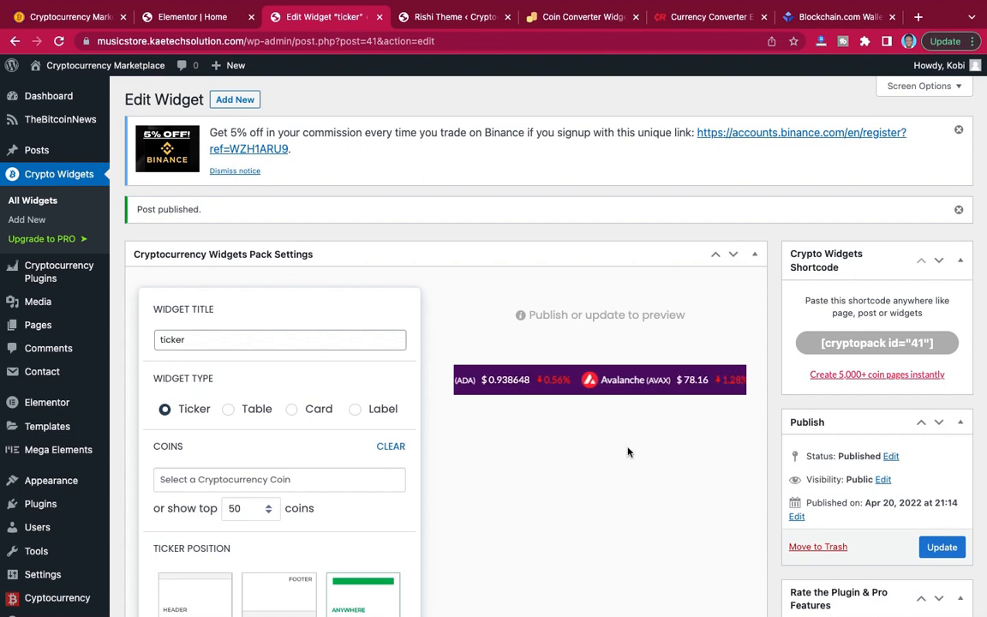
Start another new crypto widget in the WordPress admin, leaving its title blank.
{"action": "scroll", "coordinate": [617, 451], "scroll_direction": "down", "scroll_amount": 2}
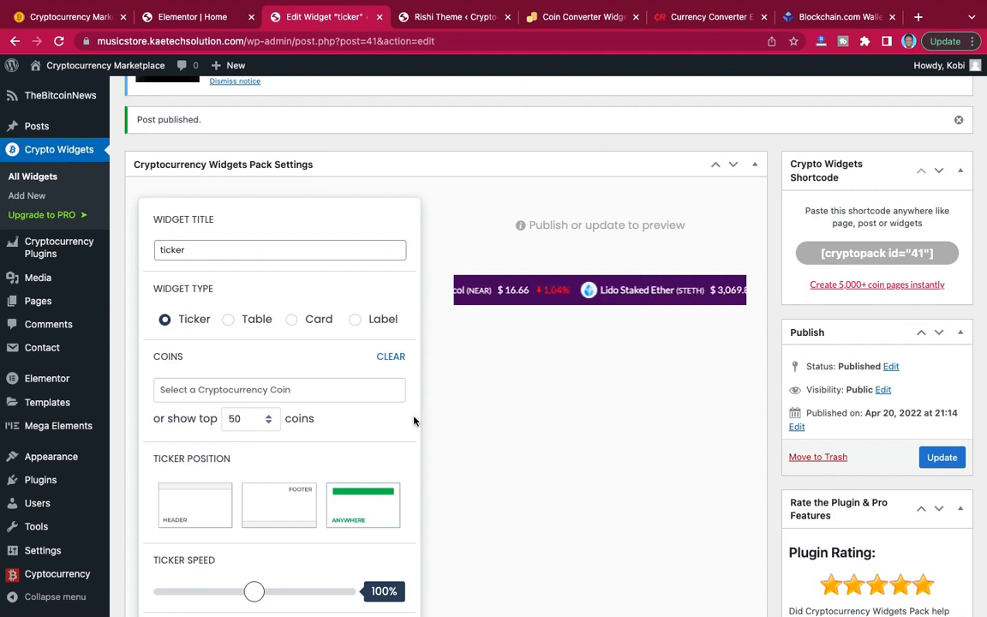
{"action": "left_click", "coordinate": [29, 196]}
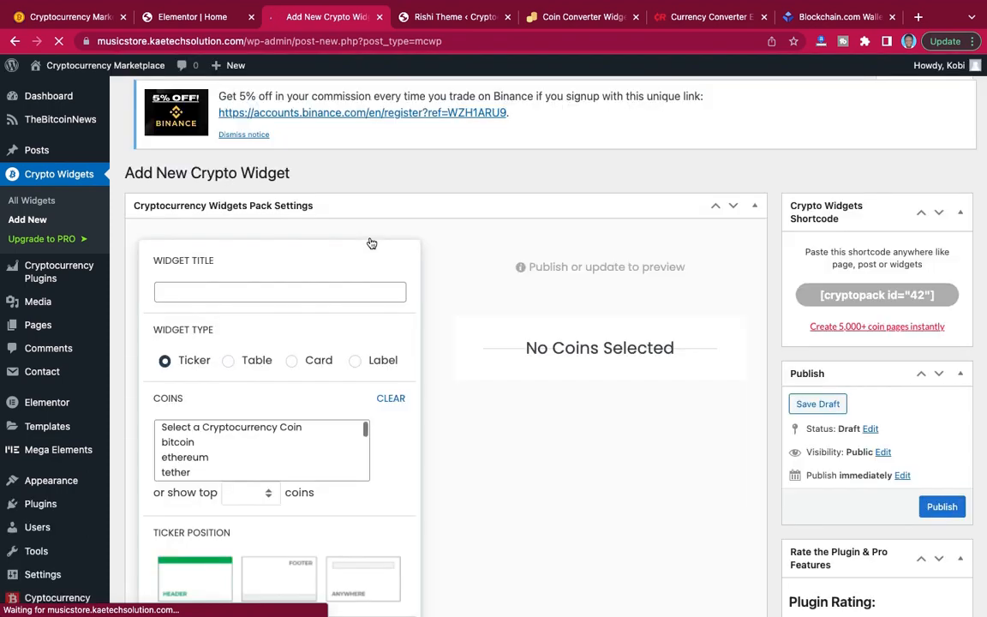
{"action": "left_click", "coordinate": [244, 292]}
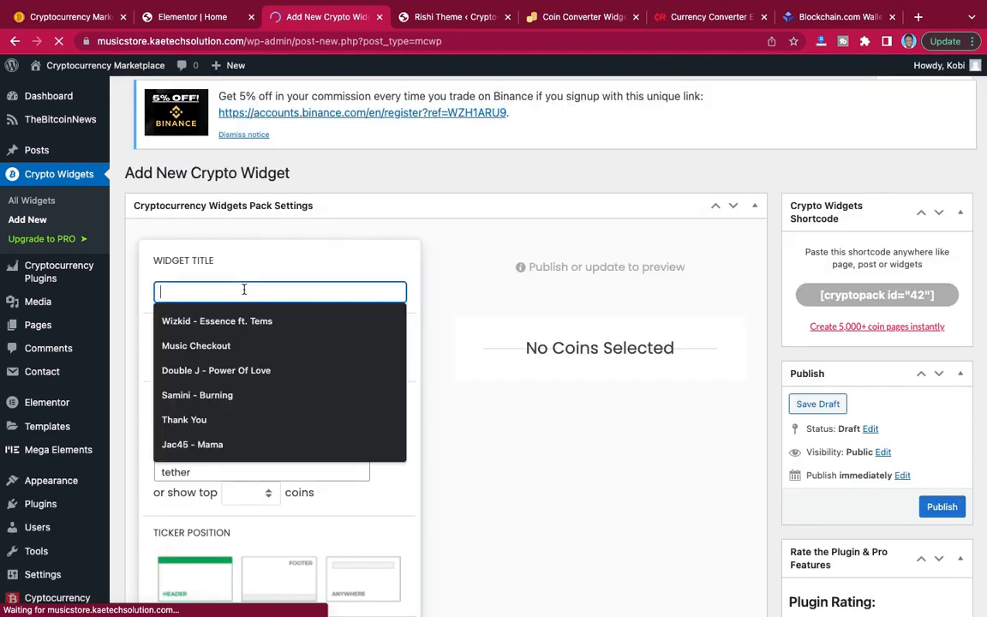
{"action": "left_click", "coordinate": [310, 260]}
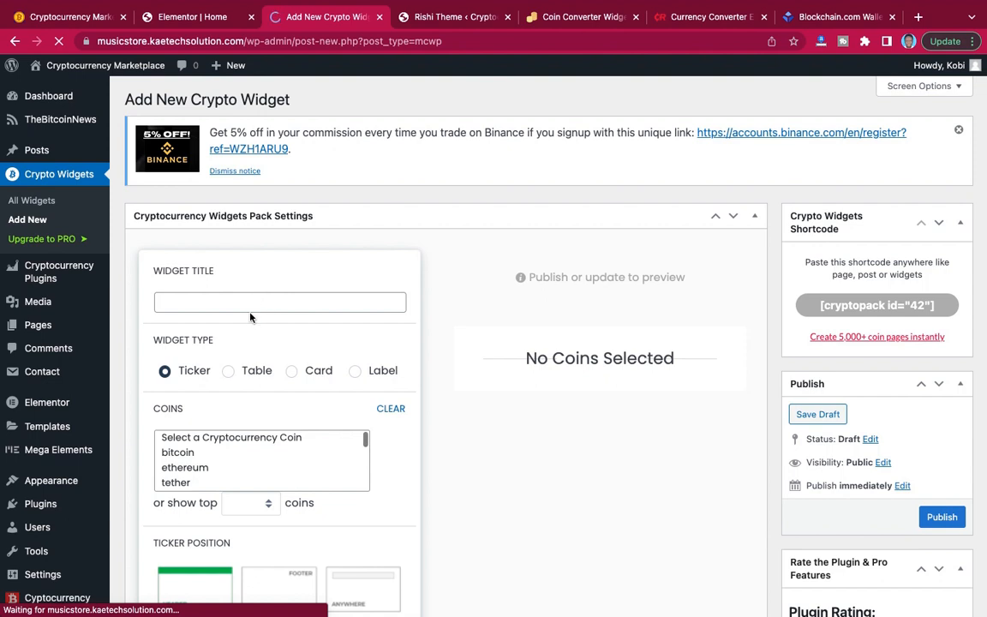
Title the new crypto widget "table 1" and set its widget type to Table.
{"action": "left_click", "coordinate": [249, 305]}
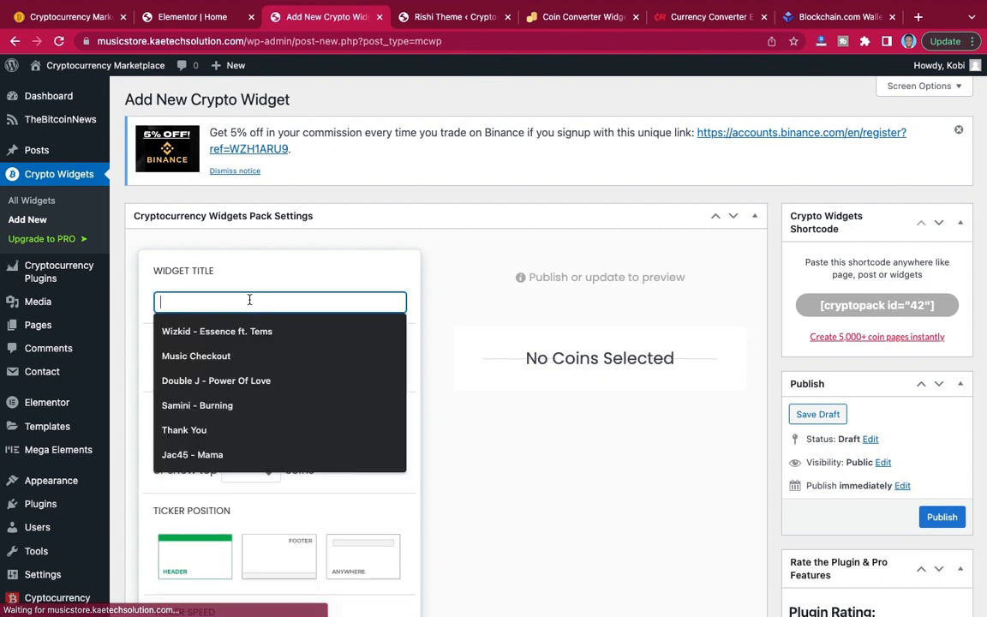
{"action": "type", "text": "Ta"}
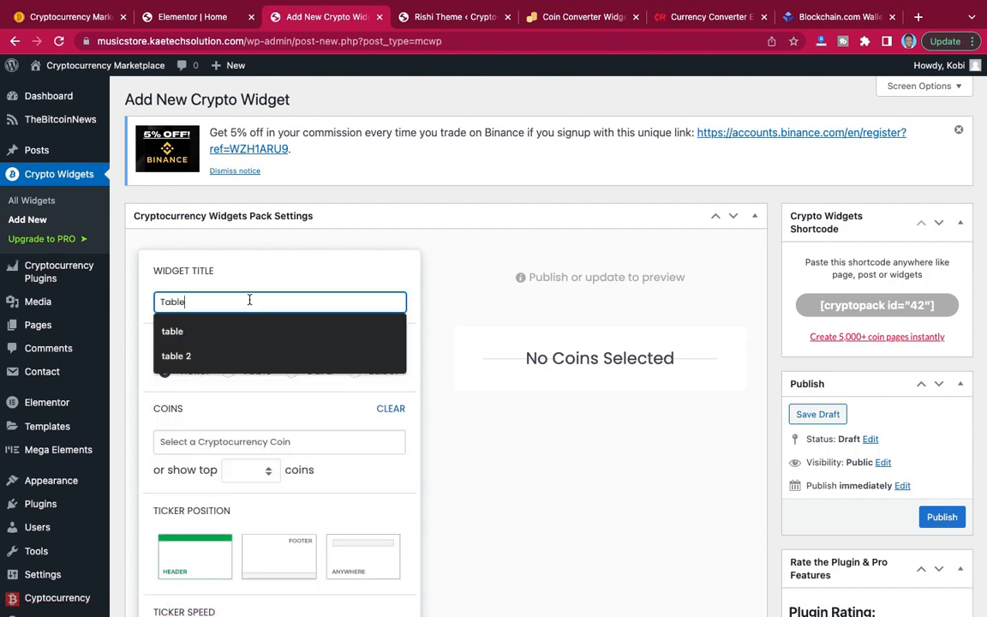
{"action": "type", "text": "ble"}
{"action": "left_click", "coordinate": [205, 334]}
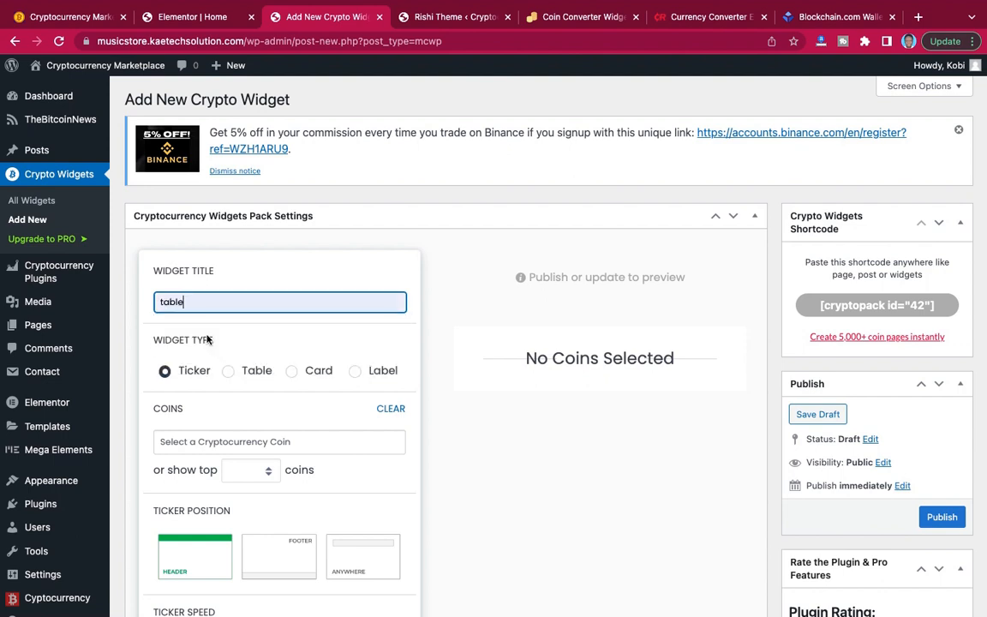
{"action": "type", "text": "1"}
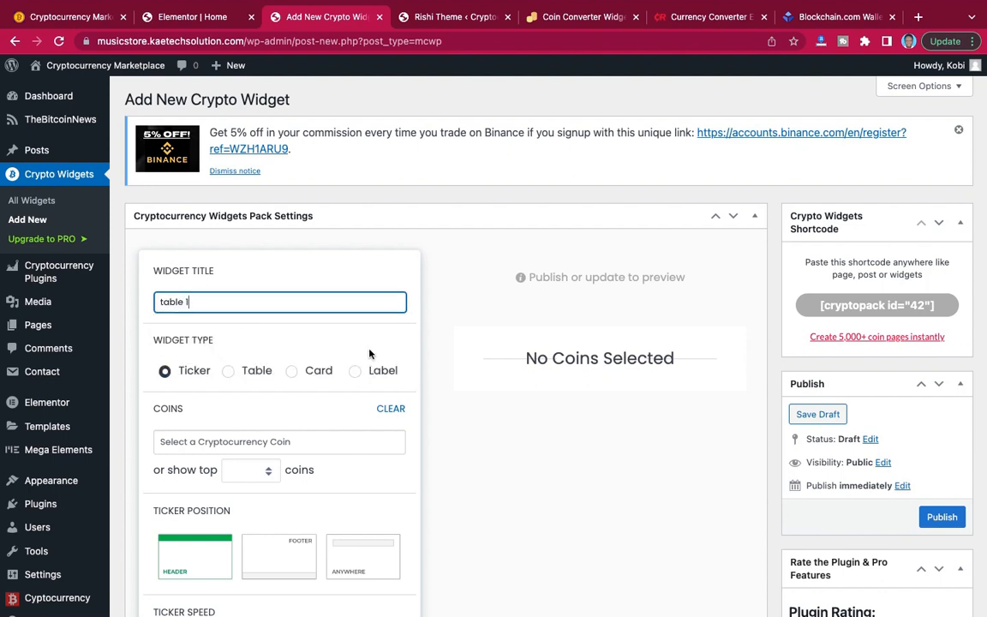
{"action": "scroll", "coordinate": [369, 353], "scroll_direction": "down", "scroll_amount": 3}
{"action": "left_click", "coordinate": [228, 189]}
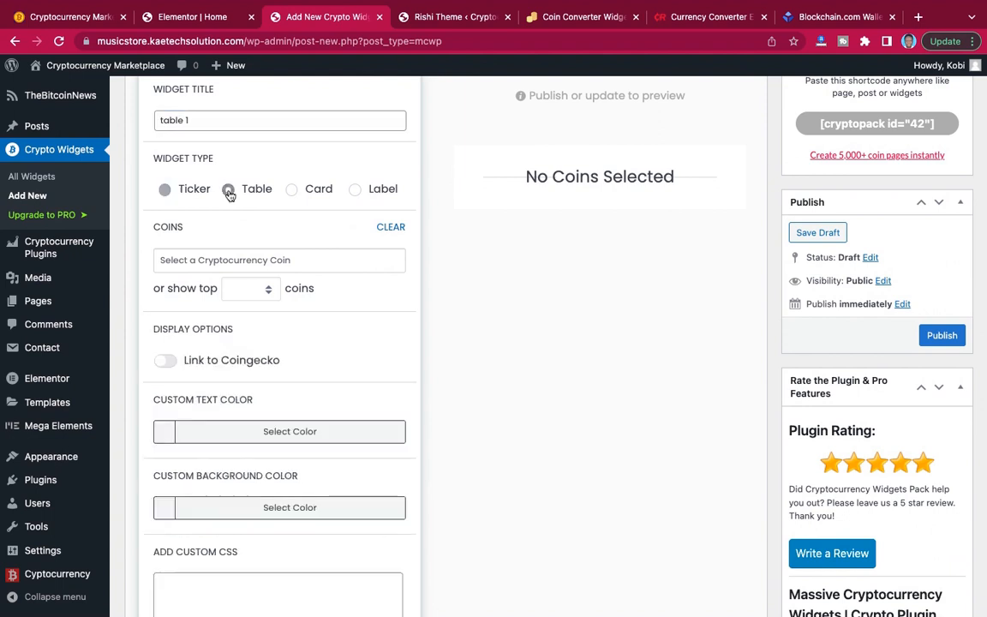
Check the coin table on the demo site and set the new table widget to show the top 10 coins.
{"action": "scroll", "coordinate": [322, 322], "scroll_direction": "down", "scroll_amount": 1}
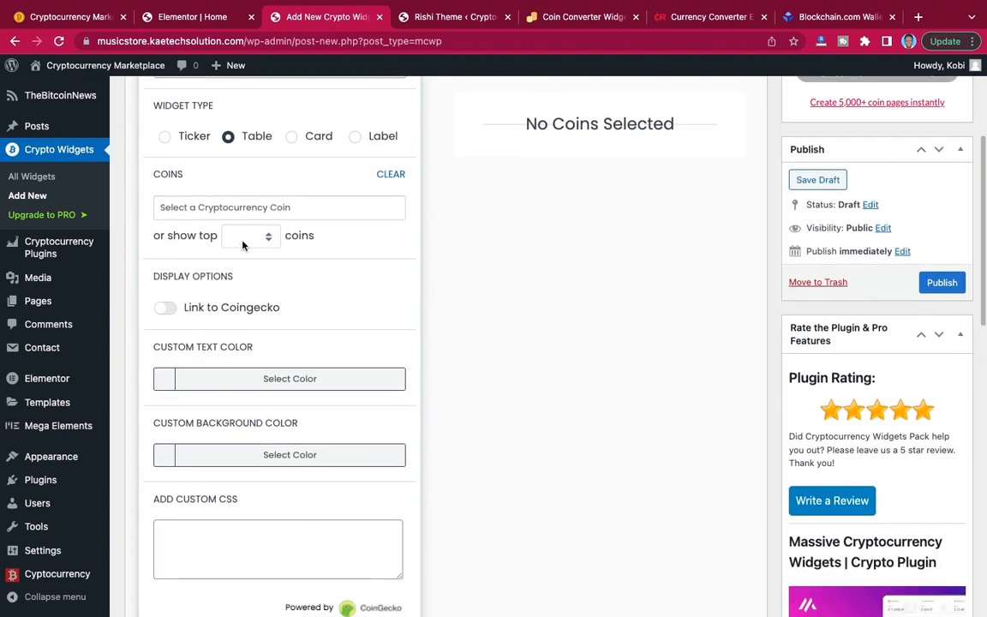
{"action": "left_click", "coordinate": [79, 18]}
{"action": "scroll", "coordinate": [412, 345], "scroll_direction": "down", "scroll_amount": 5}
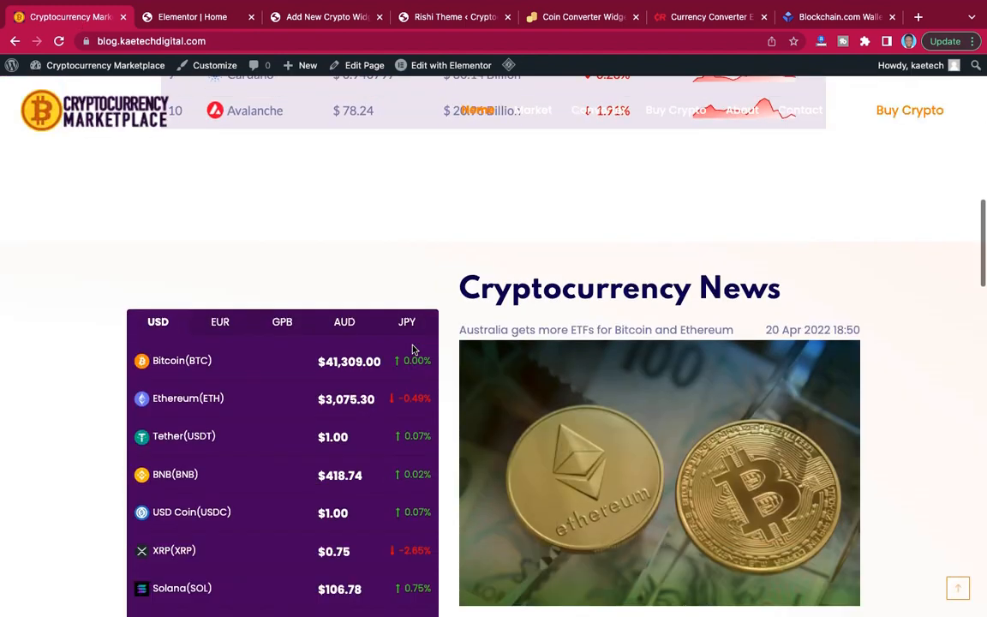
{"action": "scroll", "coordinate": [412, 346], "scroll_direction": "up", "scroll_amount": 2}
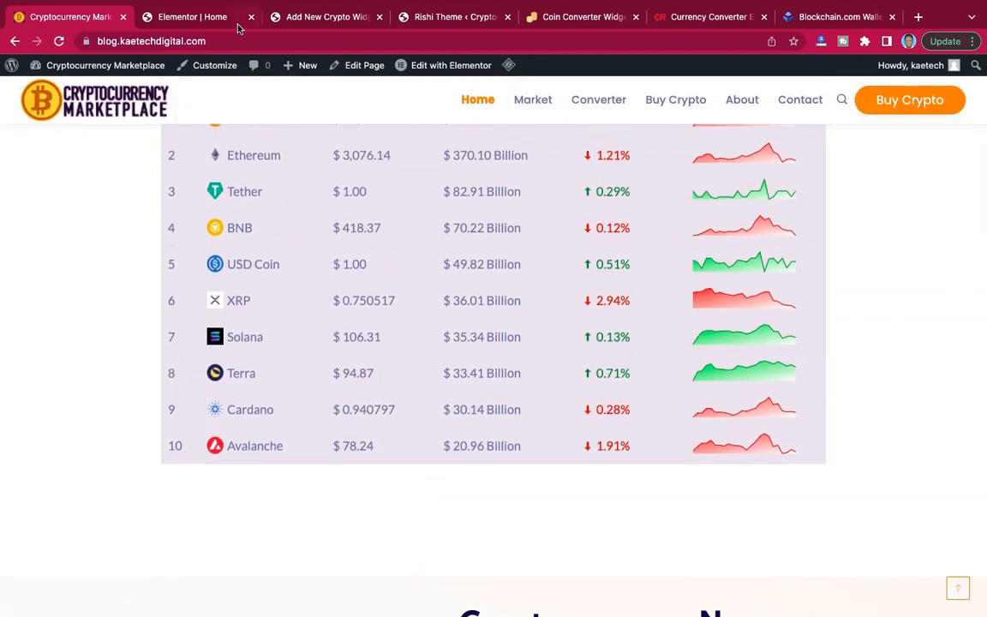
{"action": "left_click", "coordinate": [310, 17]}
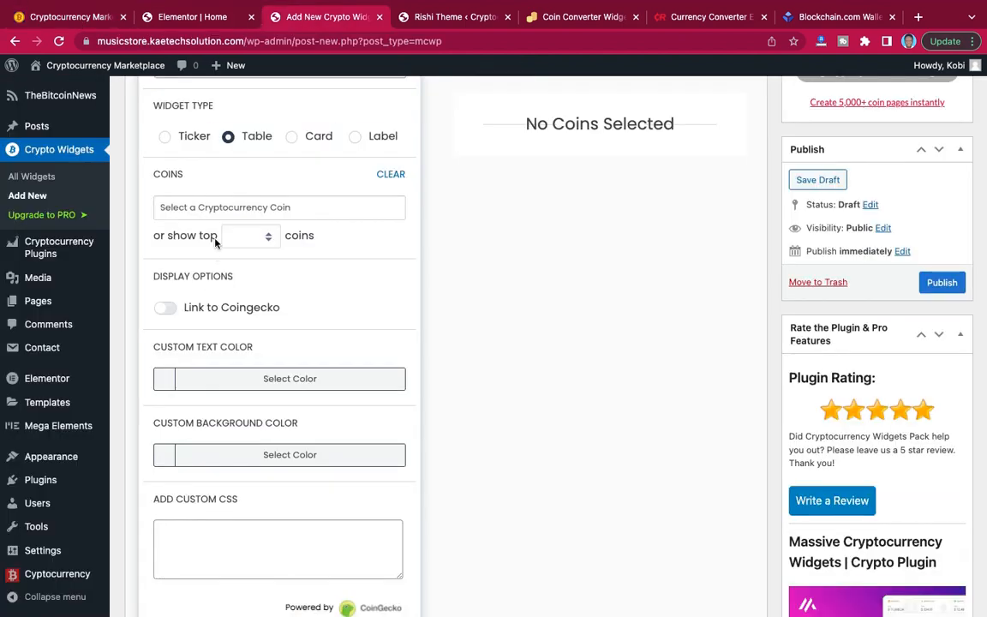
{"action": "left_click", "coordinate": [246, 240]}
{"action": "left_click", "coordinate": [244, 255]}
{"action": "scroll", "coordinate": [337, 288], "scroll_direction": "down", "scroll_amount": 1}
{"action": "scroll", "coordinate": [336, 290], "scroll_direction": "down", "scroll_amount": 2}
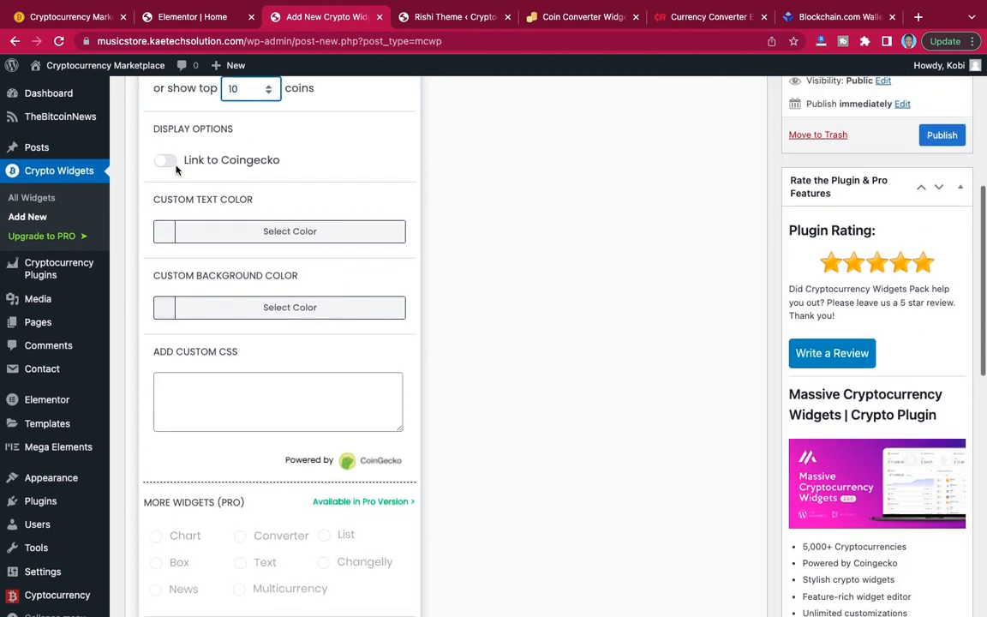
Compare the remaining table options with the demo site's coin table and publish the table widget.
{"action": "scroll", "coordinate": [225, 267], "scroll_direction": "down", "scroll_amount": 1}
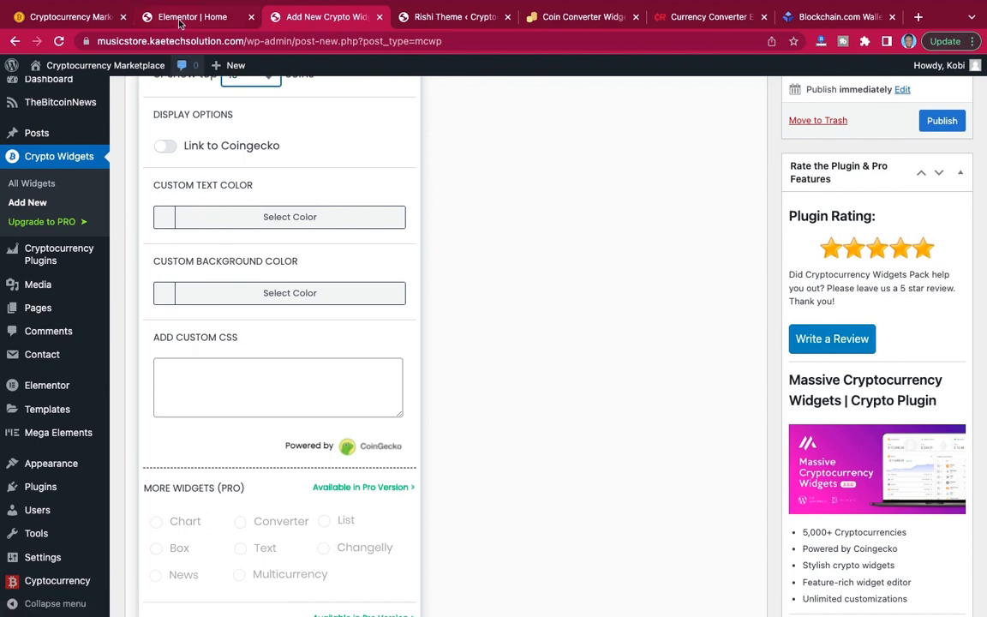
{"action": "left_click", "coordinate": [73, 16]}
{"action": "scroll", "coordinate": [341, 206], "scroll_direction": "up", "scroll_amount": 5}
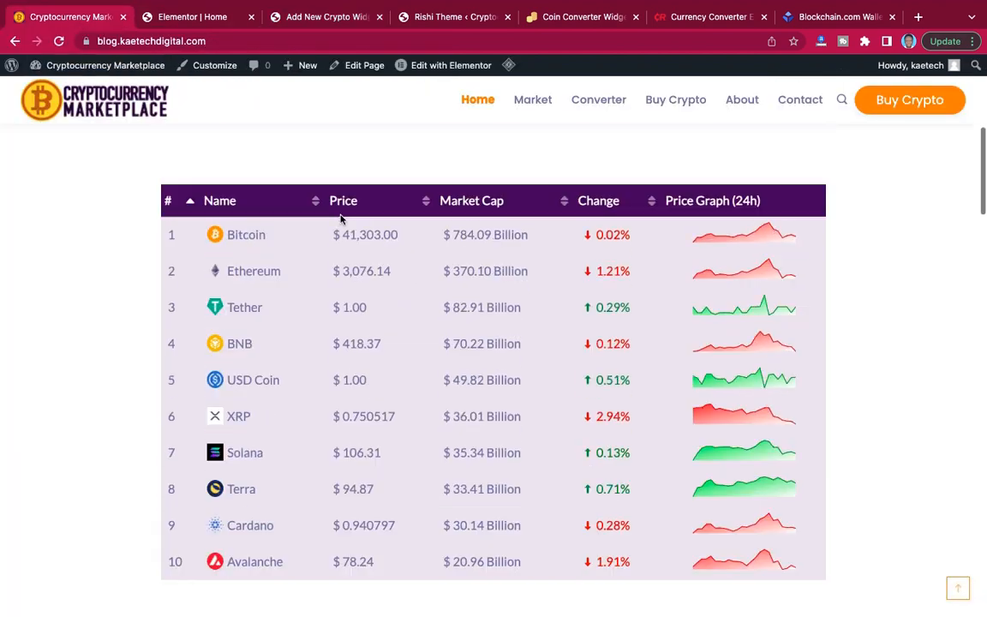
{"action": "scroll", "coordinate": [340, 220], "scroll_direction": "down", "scroll_amount": 1}
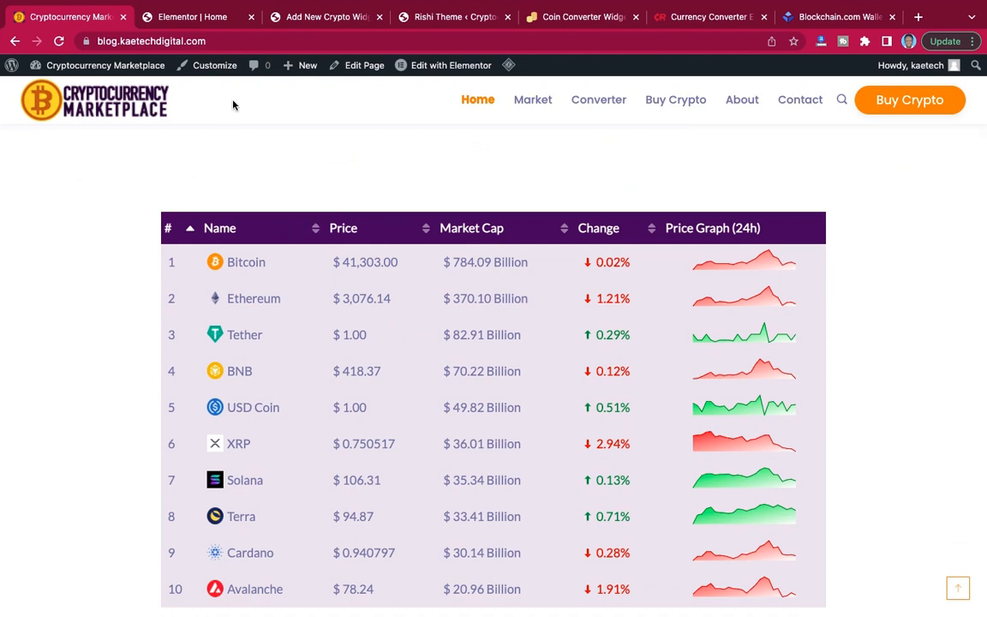
{"action": "left_click", "coordinate": [282, 17]}
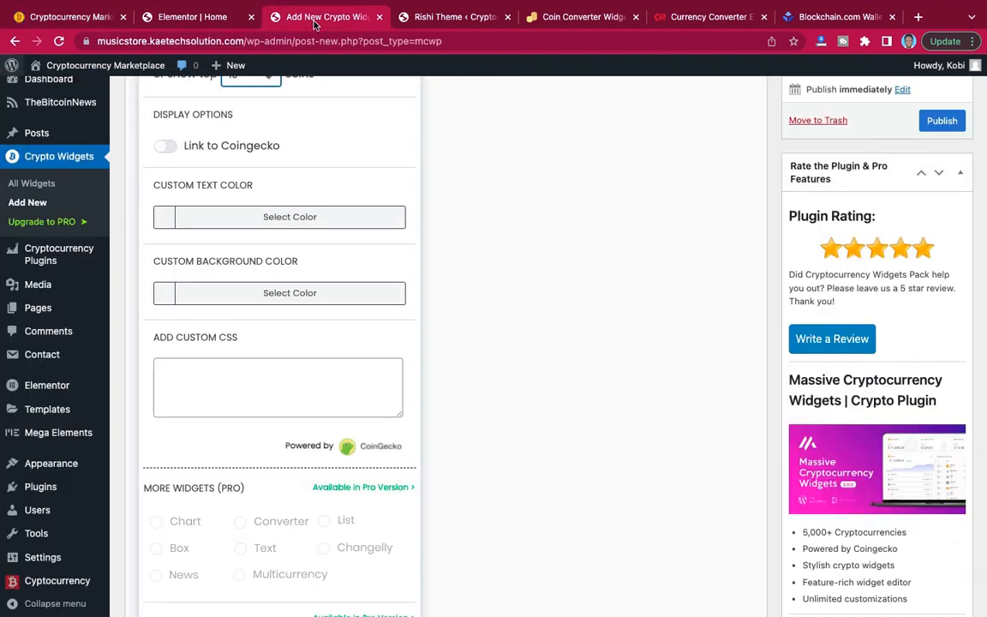
{"action": "scroll", "coordinate": [267, 200], "scroll_direction": "down", "scroll_amount": 1}
{"action": "scroll", "coordinate": [267, 200], "scroll_direction": "up", "scroll_amount": 1}
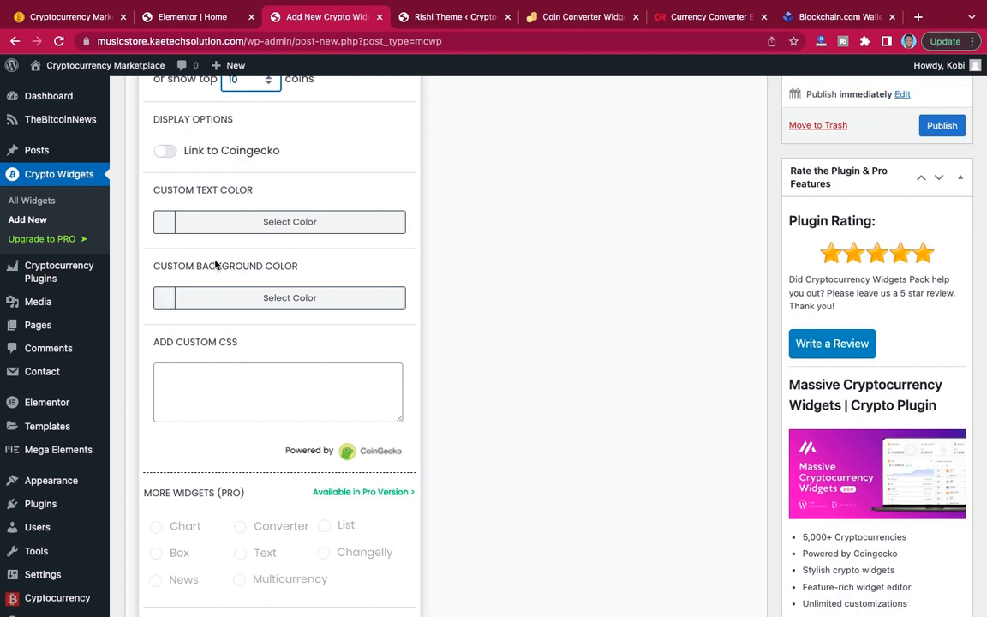
{"action": "scroll", "coordinate": [312, 247], "scroll_direction": "up", "scroll_amount": 4}
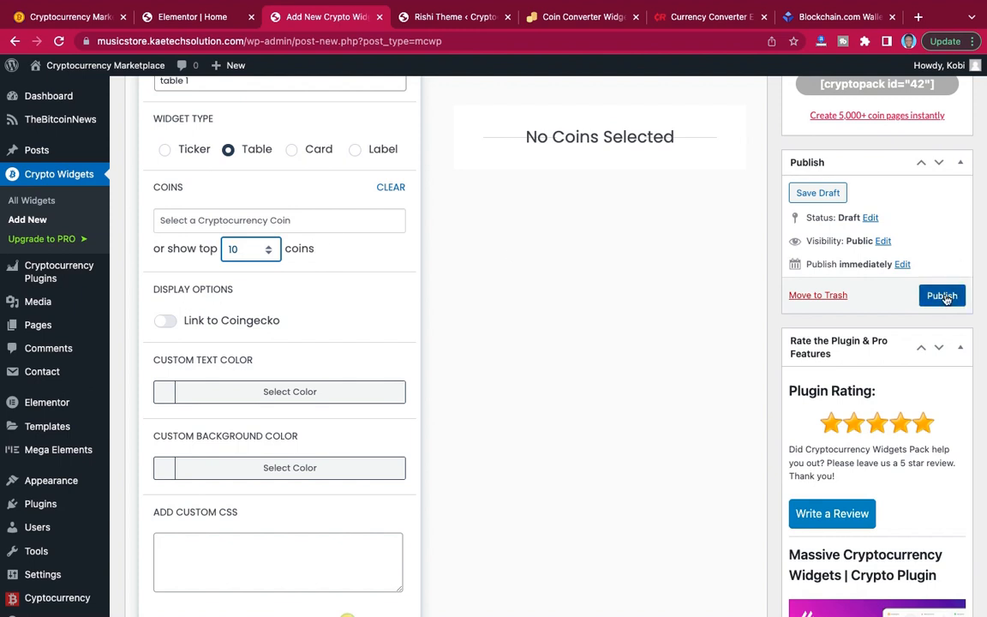
{"action": "left_click", "coordinate": [945, 297]}
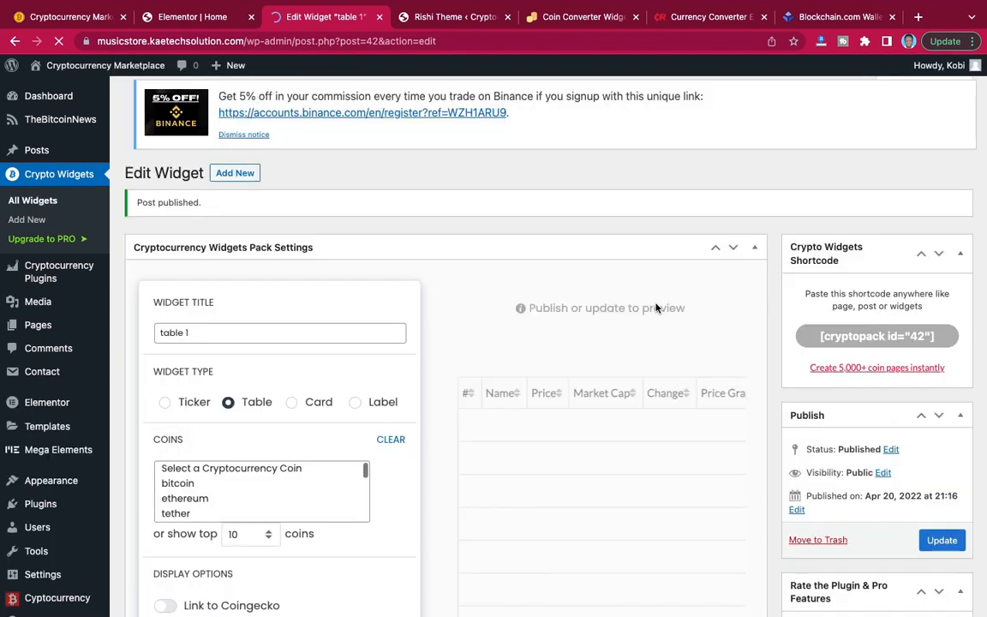
Expand and collapse the Bitcoin row's details in the published table's preview.
{"action": "scroll", "coordinate": [657, 307], "scroll_direction": "down", "scroll_amount": 5}
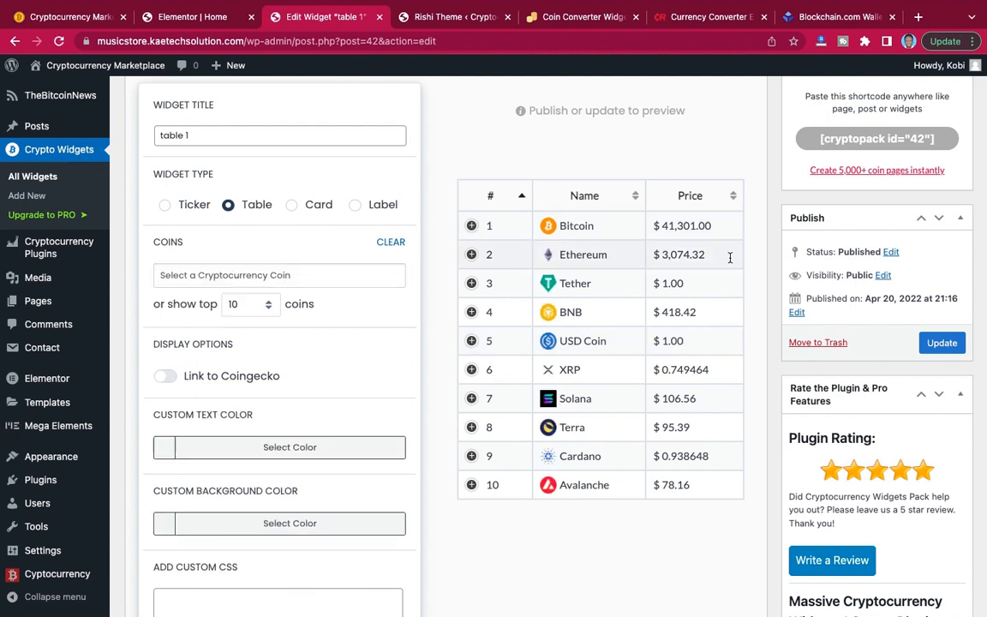
{"action": "left_click", "coordinate": [471, 227]}
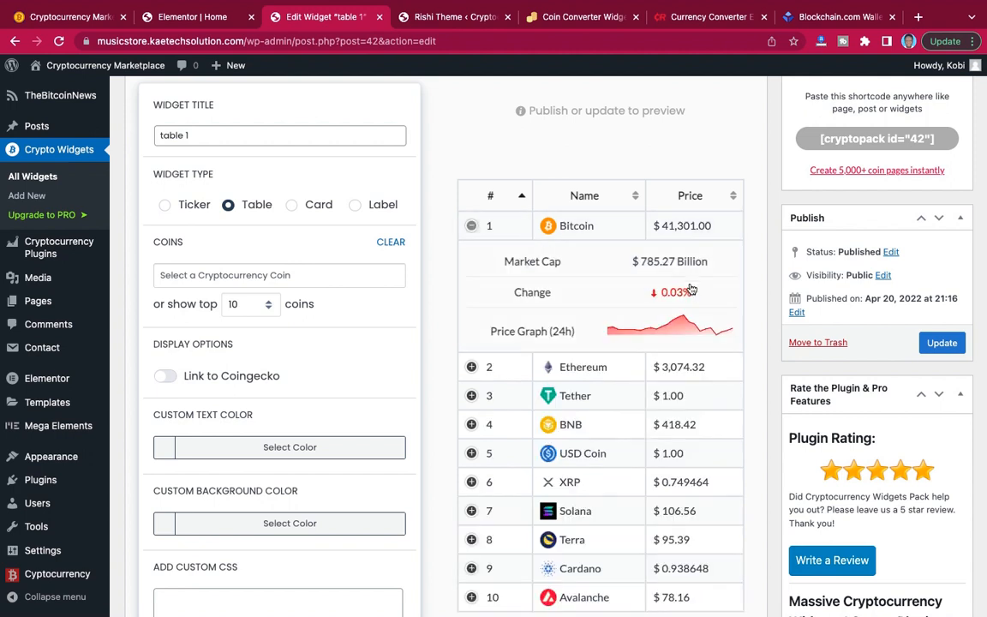
{"action": "left_click", "coordinate": [471, 227]}
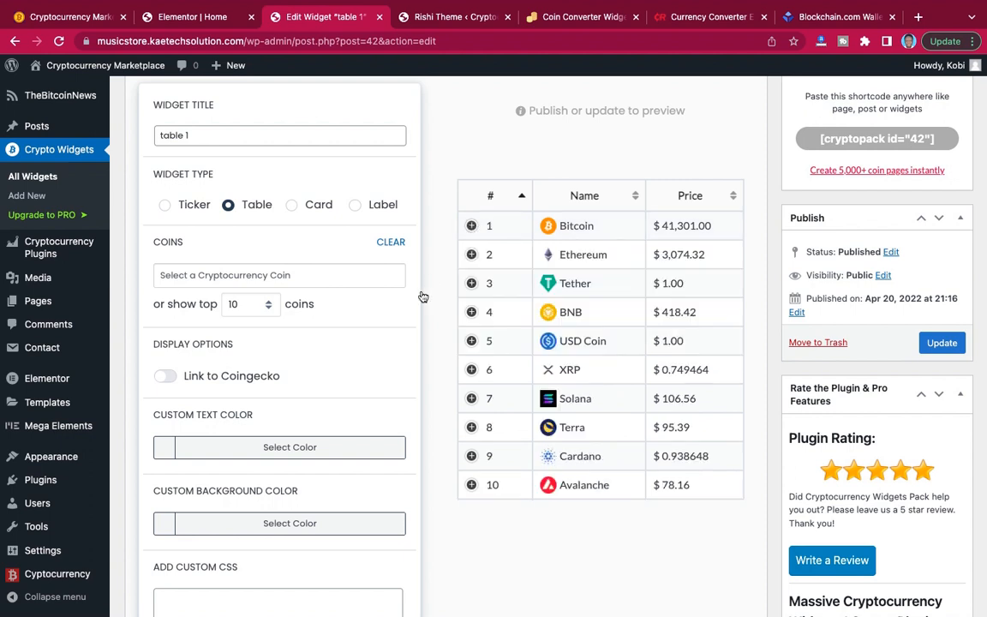
Set the table's custom background color to #3c0e59 and update the widget.
{"action": "scroll", "coordinate": [386, 350], "scroll_direction": "down", "scroll_amount": 2}
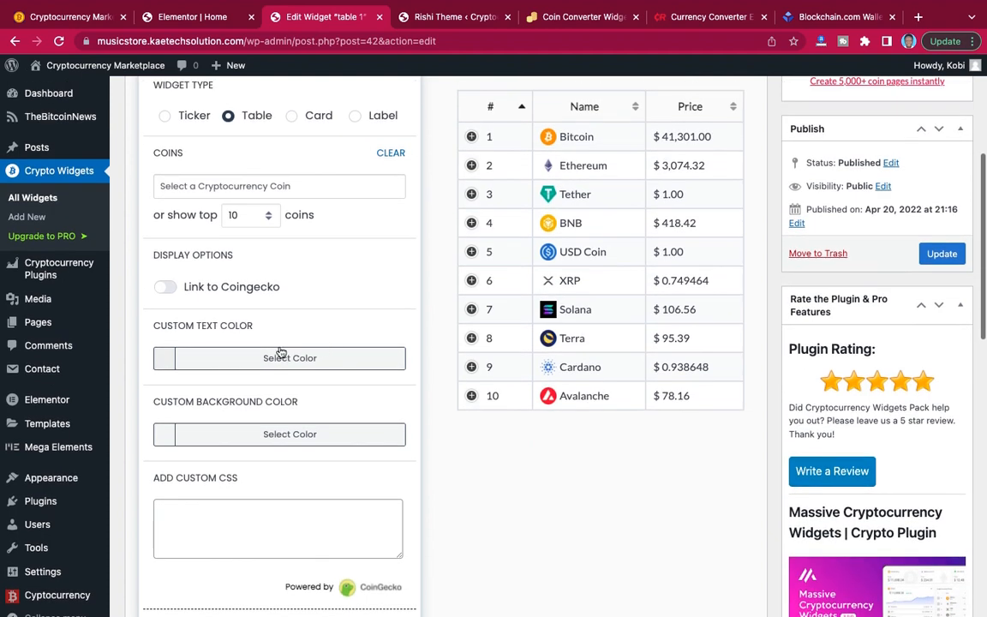
{"action": "scroll", "coordinate": [182, 367], "scroll_direction": "down", "scroll_amount": 1}
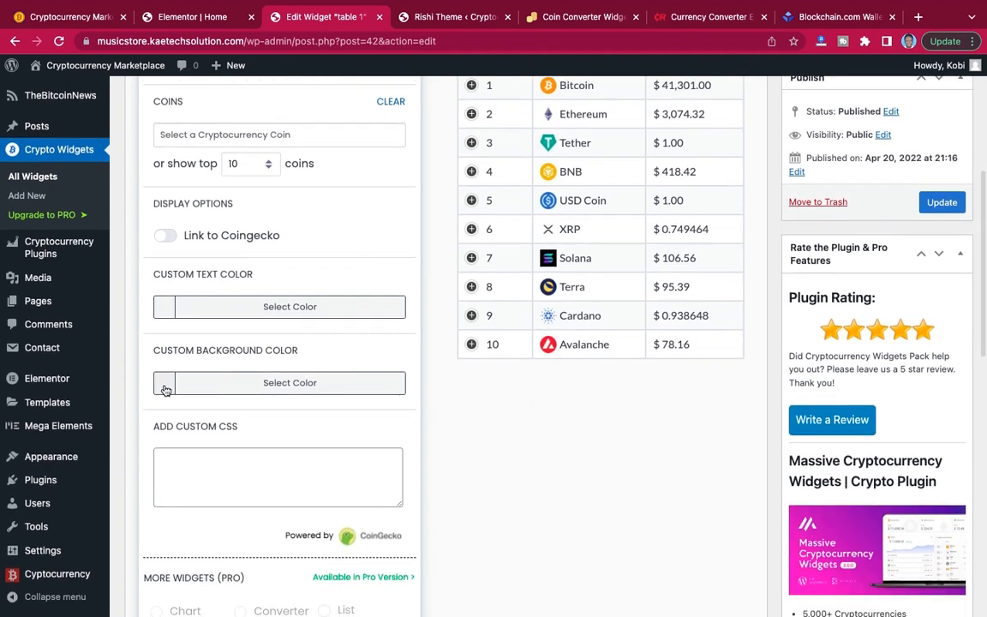
{"action": "left_click", "coordinate": [165, 387]}
{"action": "scroll", "coordinate": [178, 326], "scroll_direction": "down", "scroll_amount": 2}
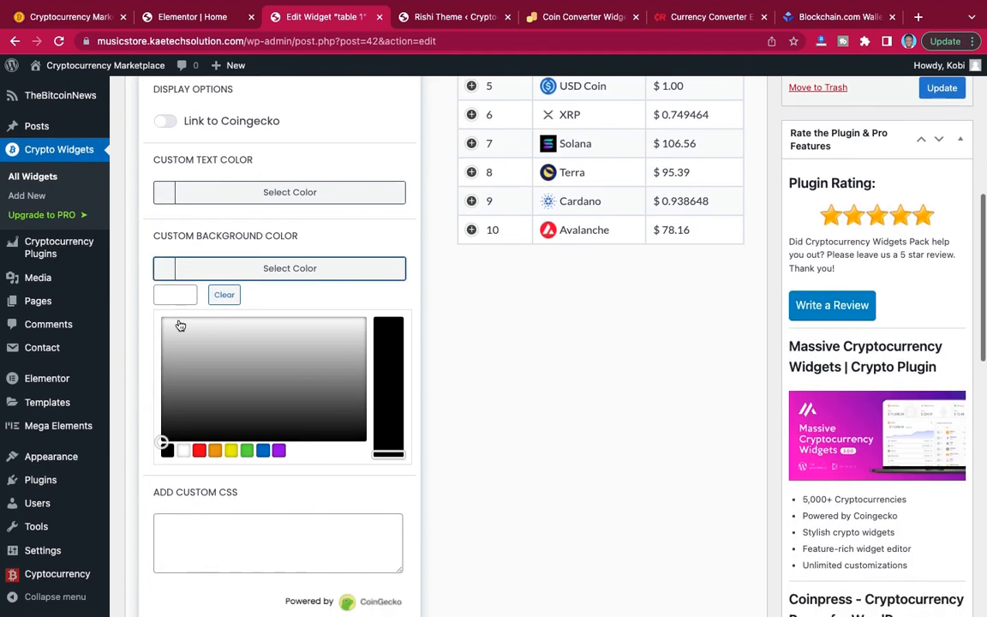
{"action": "left_click", "coordinate": [182, 295]}
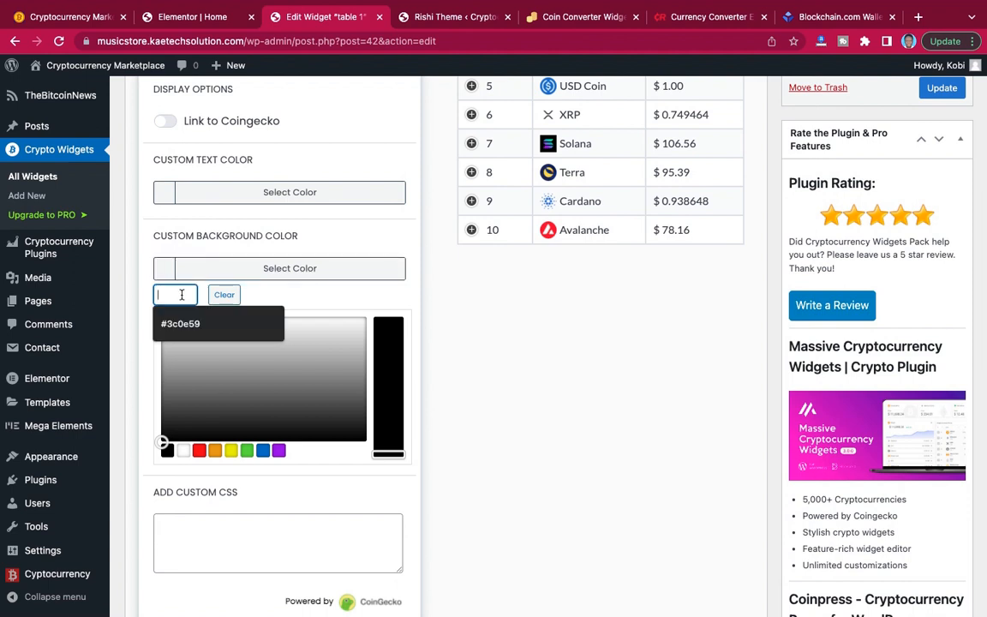
{"action": "left_click", "coordinate": [179, 319]}
{"action": "left_click", "coordinate": [168, 275]}
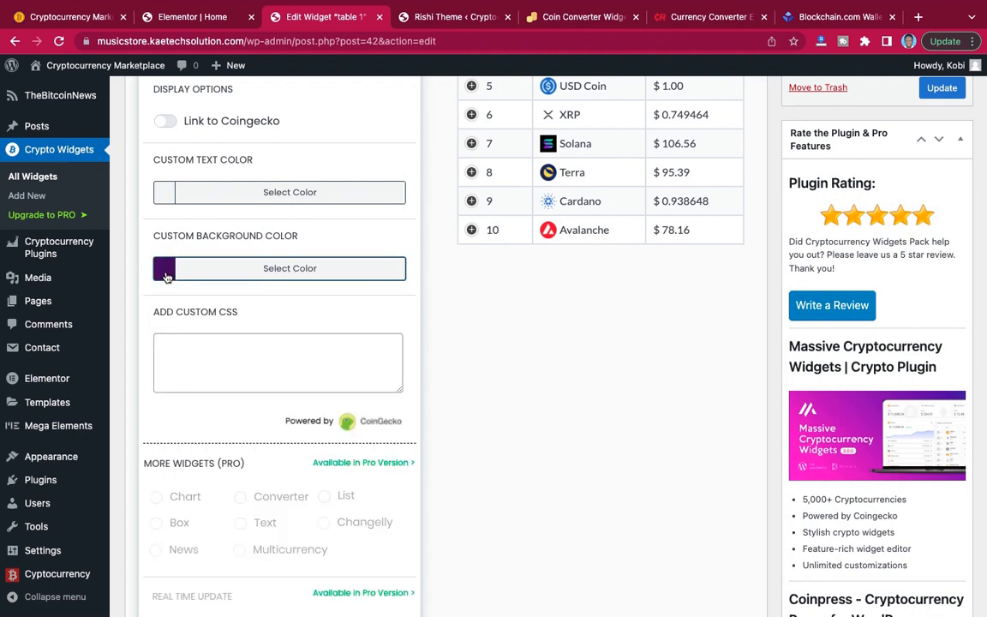
{"action": "scroll", "coordinate": [233, 229], "scroll_direction": "up", "scroll_amount": 3}
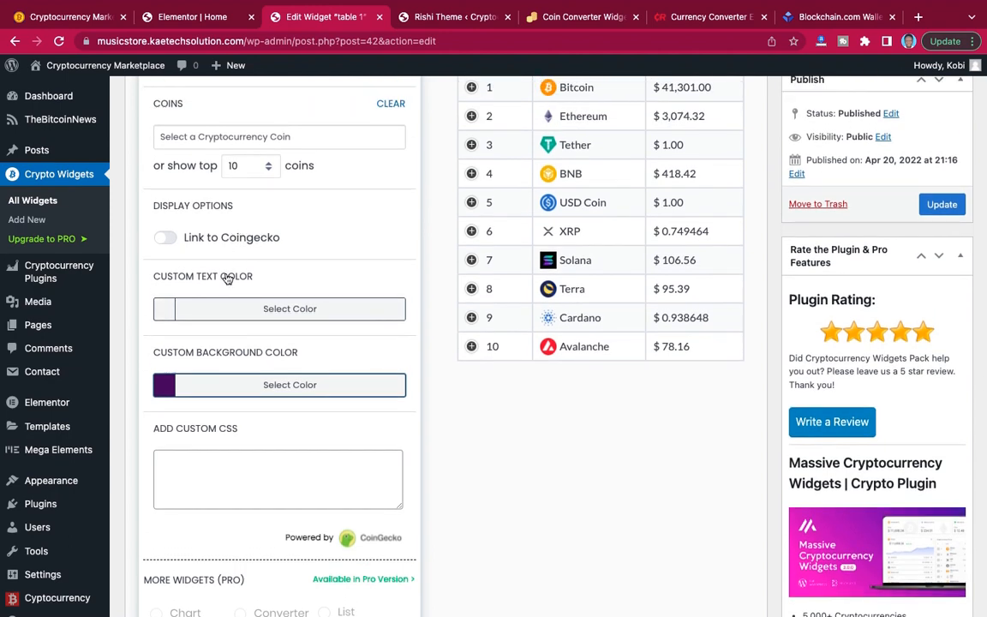
{"action": "left_click", "coordinate": [942, 203]}
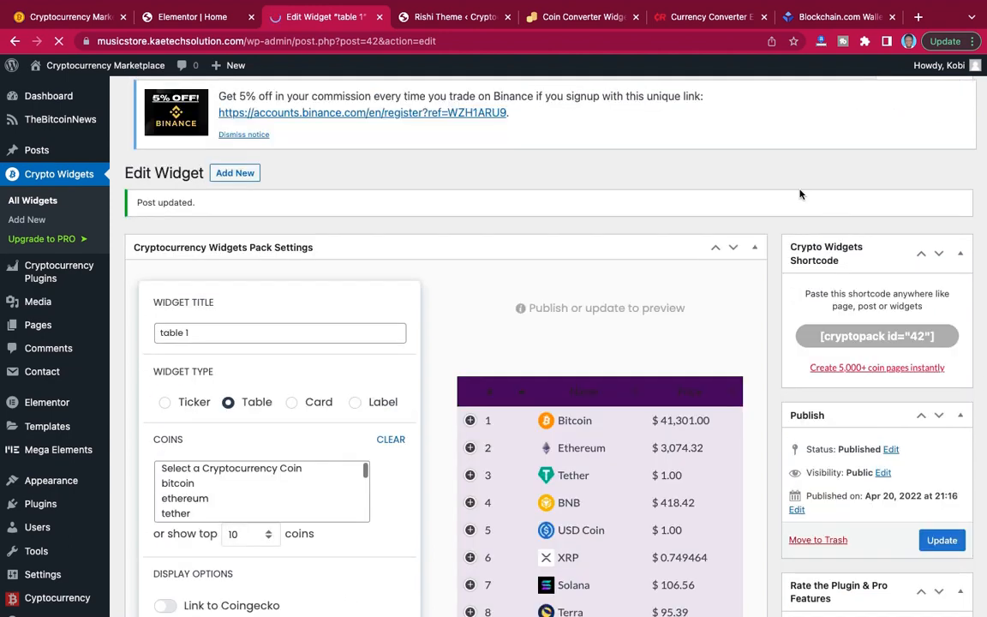
Set the table's custom text color to white and update the widget.
{"action": "scroll", "coordinate": [718, 301], "scroll_direction": "down", "scroll_amount": 5}
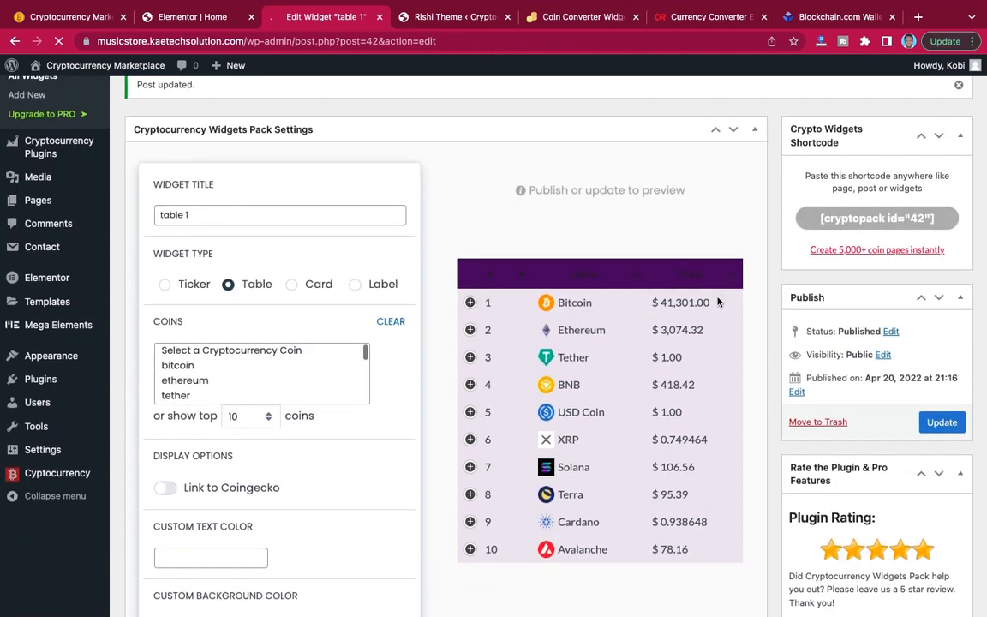
{"action": "scroll", "coordinate": [718, 302], "scroll_direction": "down", "scroll_amount": 3}
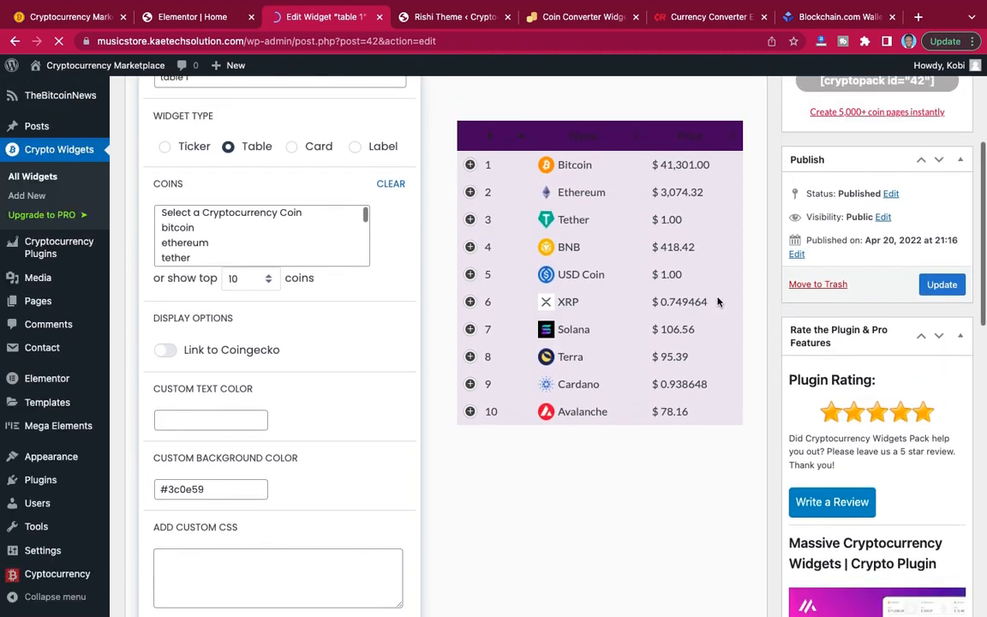
{"action": "scroll", "coordinate": [284, 350], "scroll_direction": "down", "scroll_amount": 2}
{"action": "scroll", "coordinate": [284, 350], "scroll_direction": "up", "scroll_amount": 3}
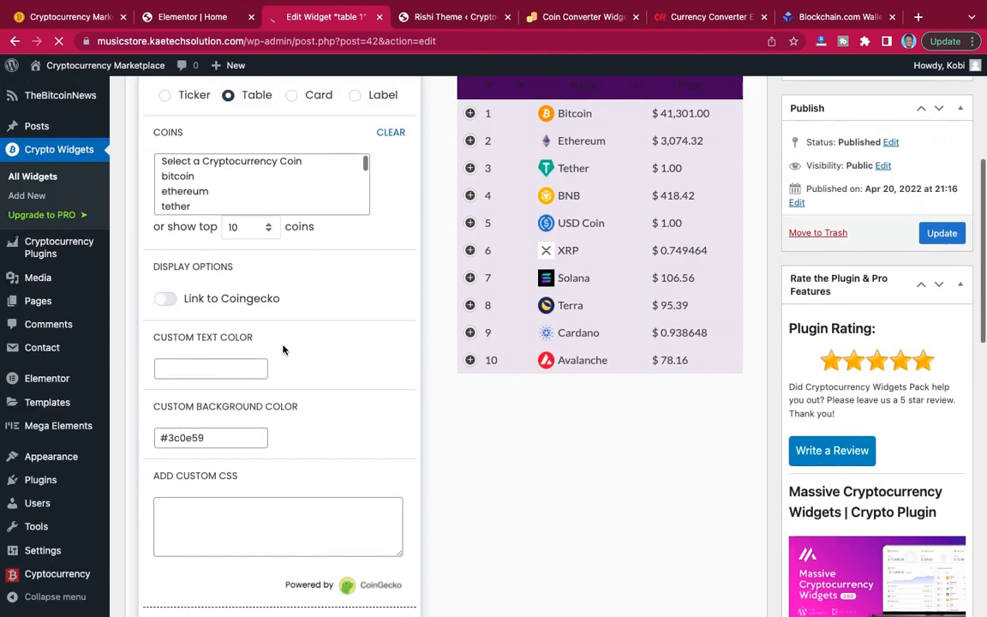
{"action": "scroll", "coordinate": [284, 350], "scroll_direction": "down", "scroll_amount": 2}
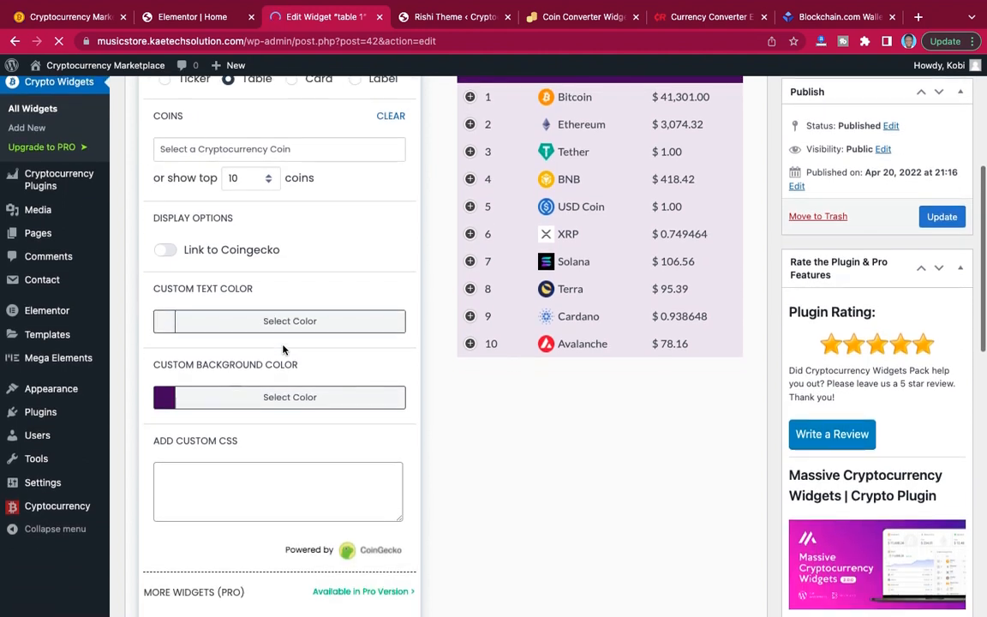
{"action": "left_click", "coordinate": [169, 324]}
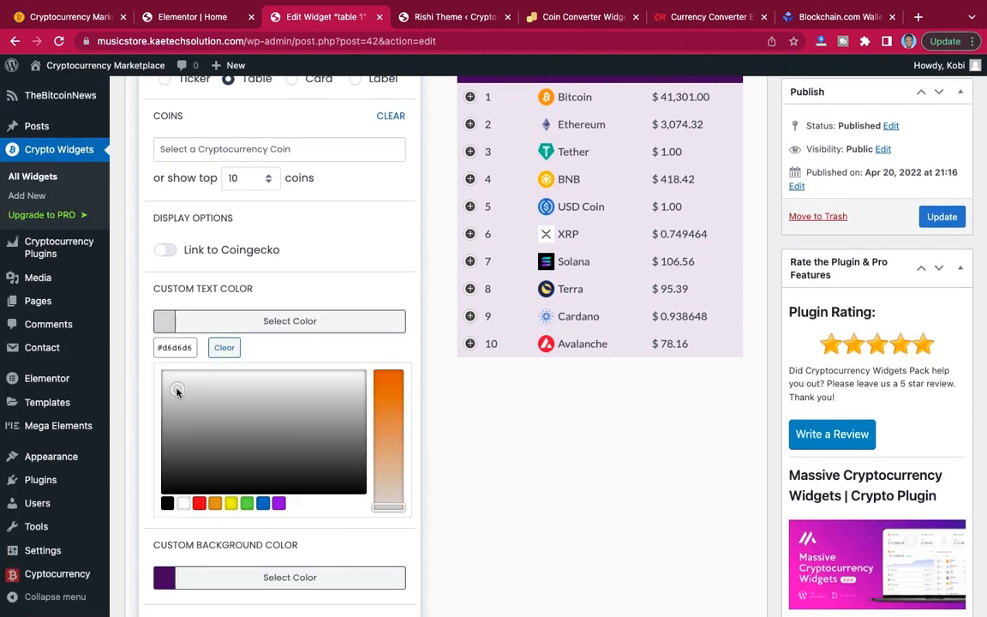
{"action": "left_click", "coordinate": [151, 357]}
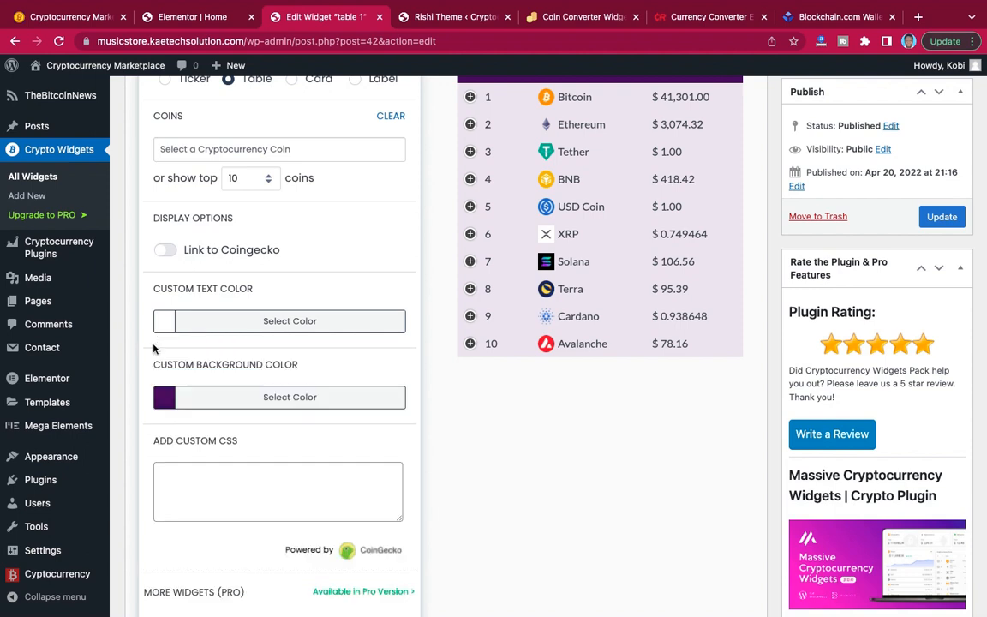
{"action": "scroll", "coordinate": [463, 335], "scroll_direction": "up", "scroll_amount": 3}
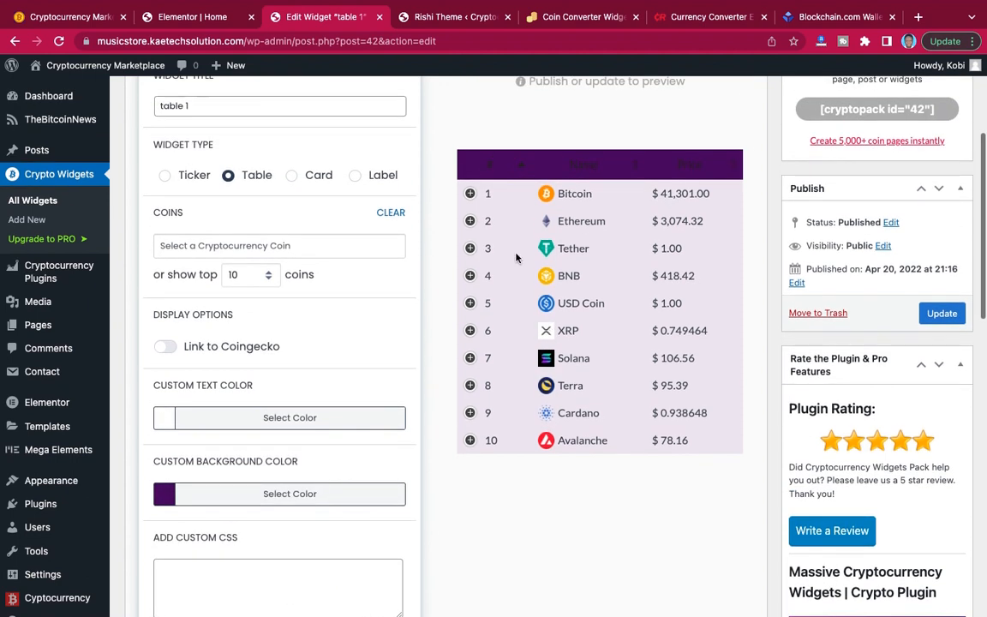
{"action": "left_click", "coordinate": [940, 313]}
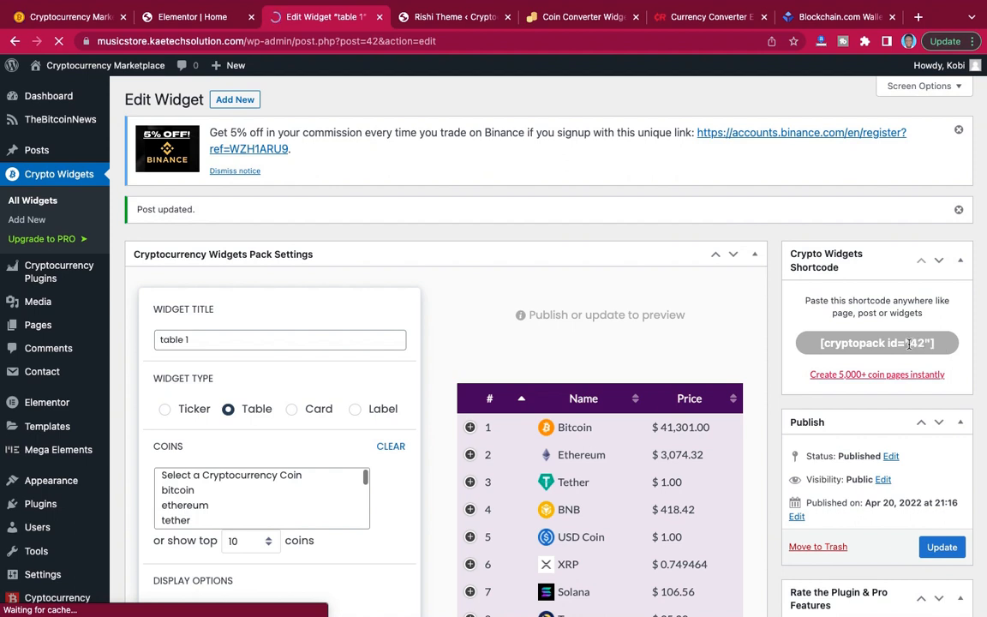
Copy the table widget's shortcode and add a Shortcode element to the empty section below the home page's hero in Elementor.
{"action": "left_click", "coordinate": [910, 344]}
{"action": "key", "text": "ctrl+c"}
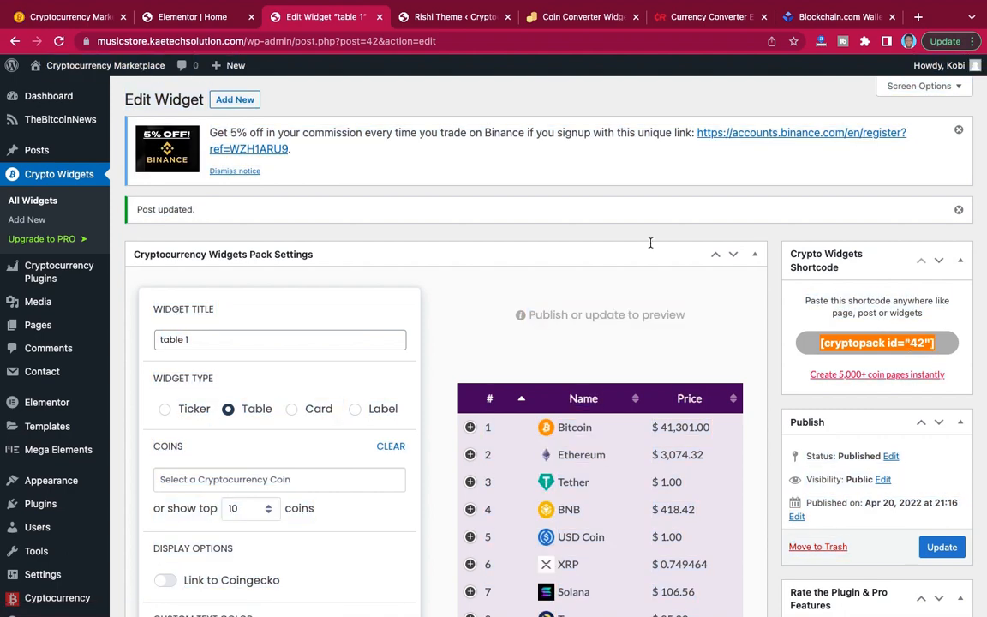
{"action": "left_click", "coordinate": [185, 19]}
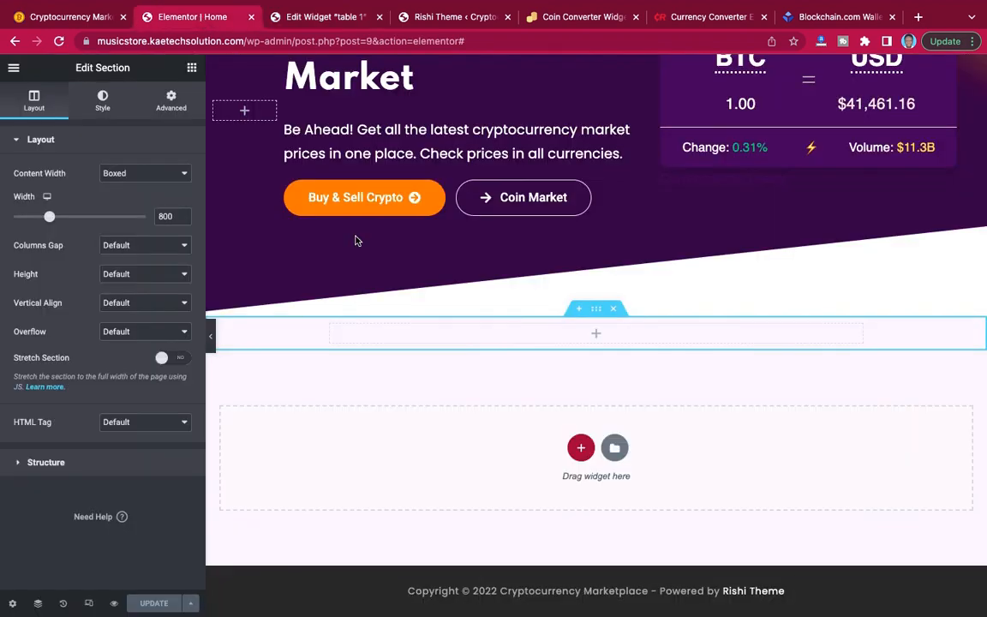
{"action": "left_click", "coordinate": [600, 335]}
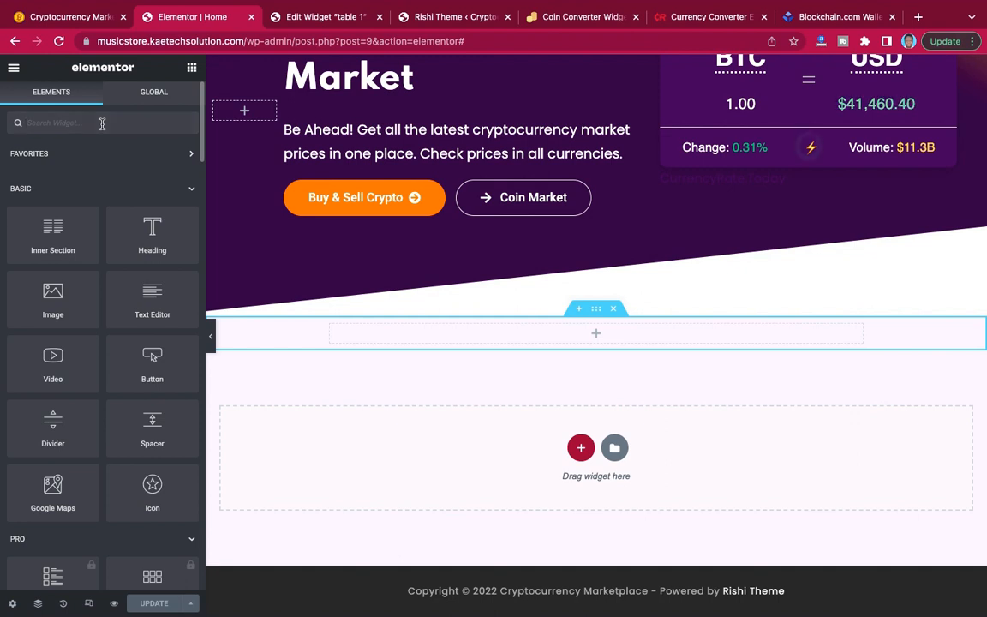
{"action": "type", "text": "short"}
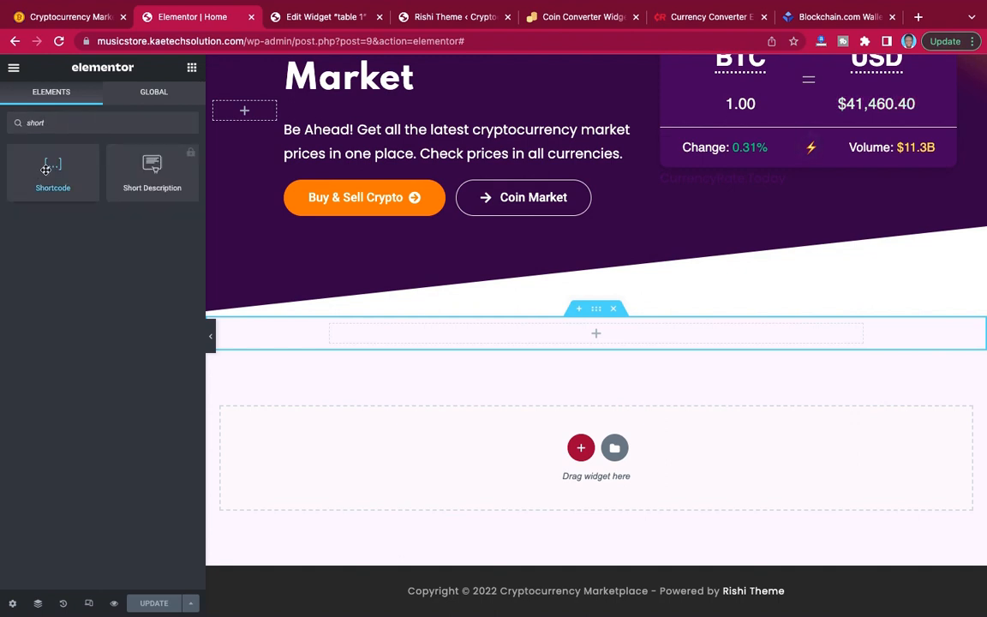
{"action": "left_click_drag", "start_coordinate": [48, 161], "coordinate": [599, 335]}
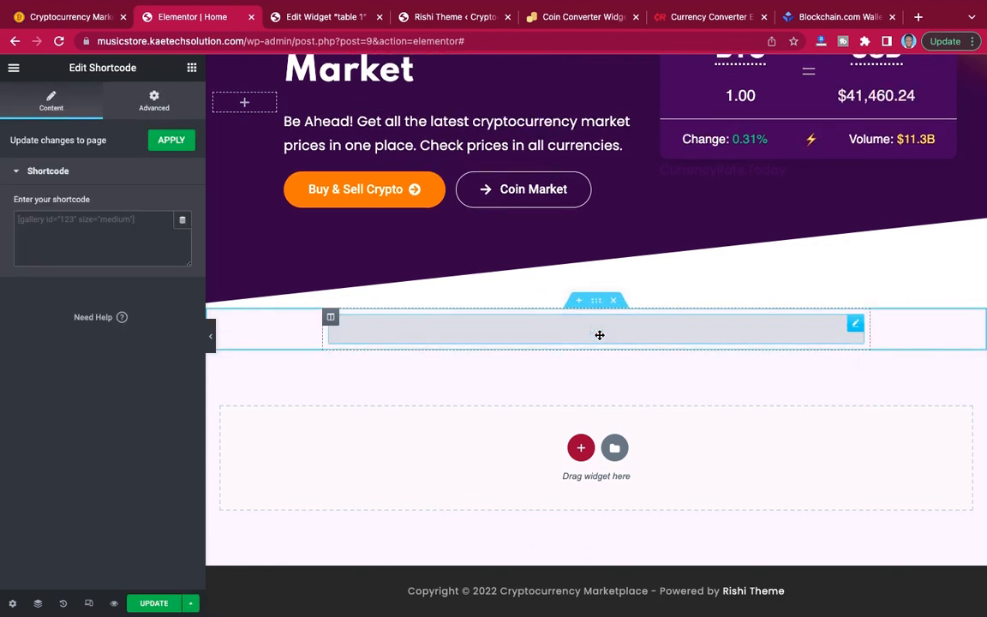
Insert [cryptopack id="42"] as the element's shortcode and update the home page.
{"action": "left_click", "coordinate": [100, 232]}
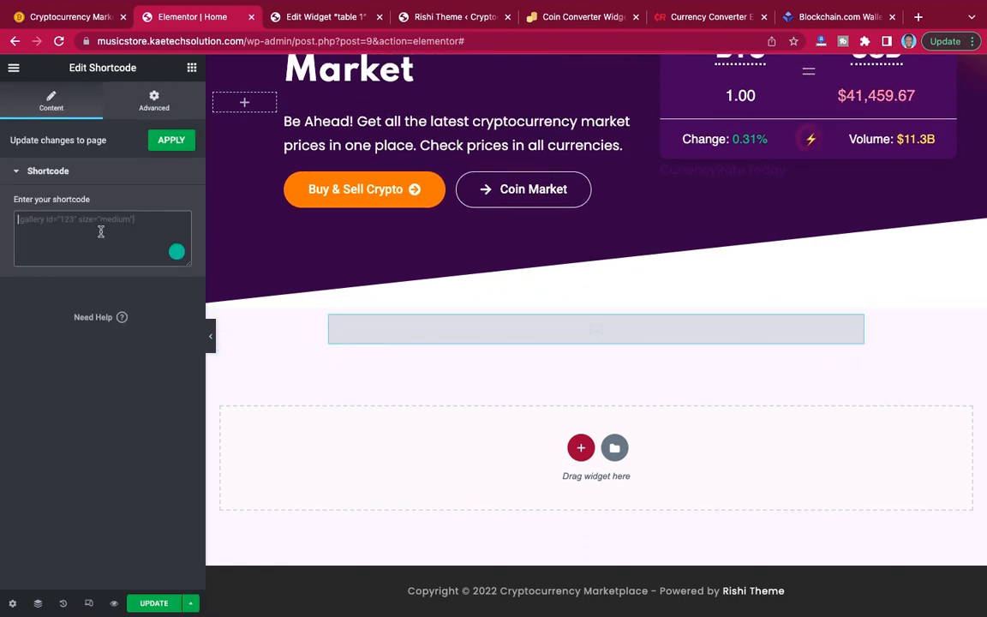
{"action": "key", "text": "ctrl+v"}
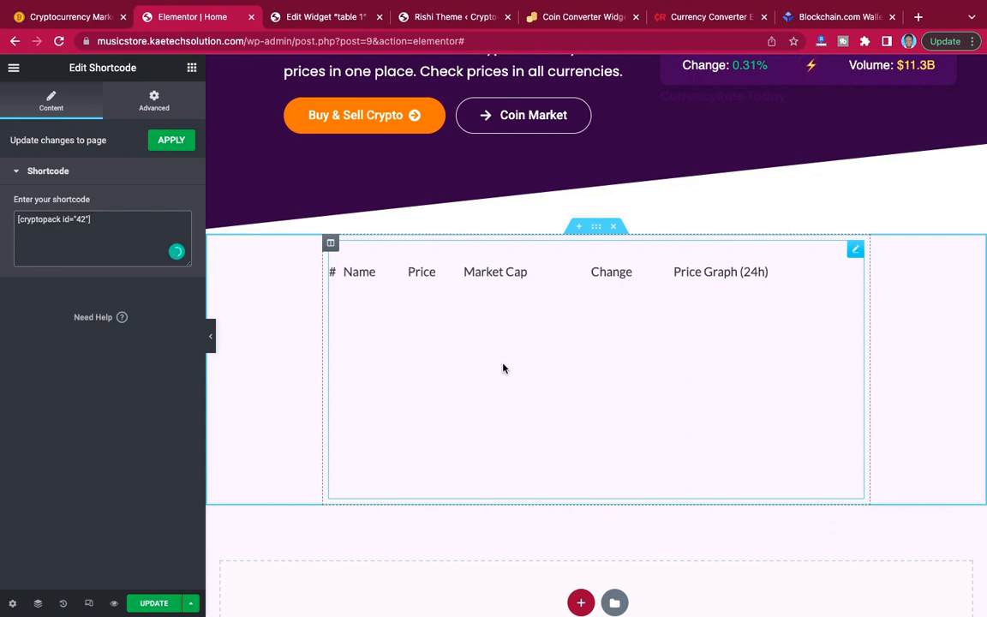
{"action": "left_click", "coordinate": [155, 604]}
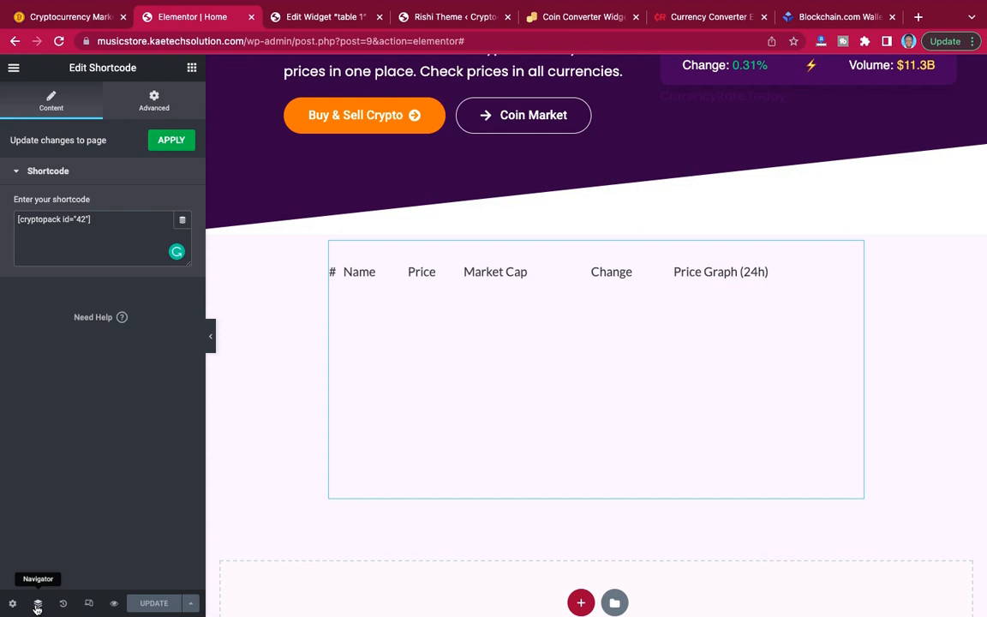
Preview the home page and examine the coin table below the hero section.
{"action": "left_click", "coordinate": [115, 605]}
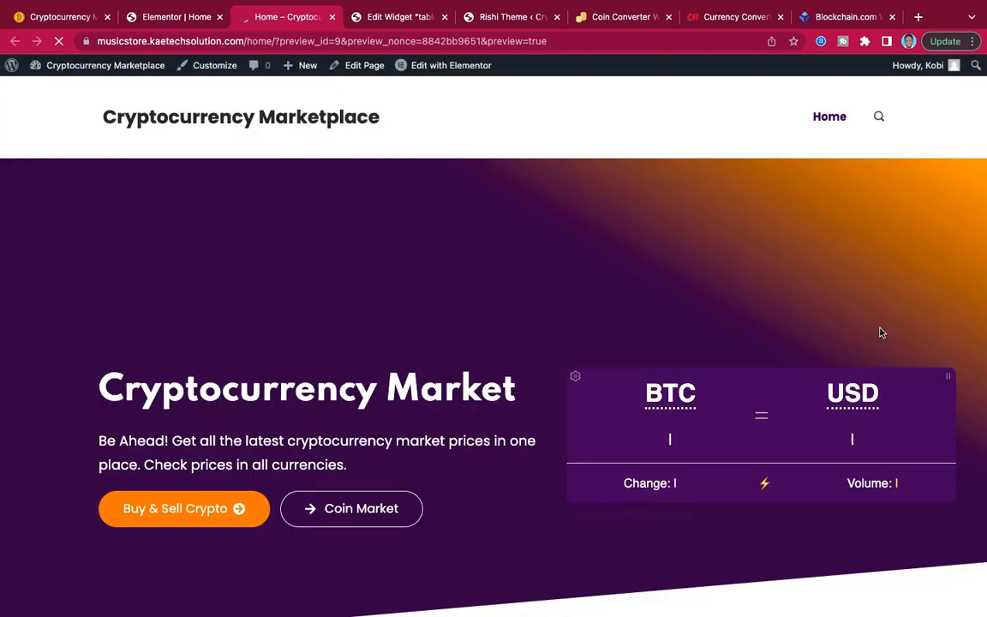
{"action": "scroll", "coordinate": [881, 332], "scroll_direction": "down", "scroll_amount": 5}
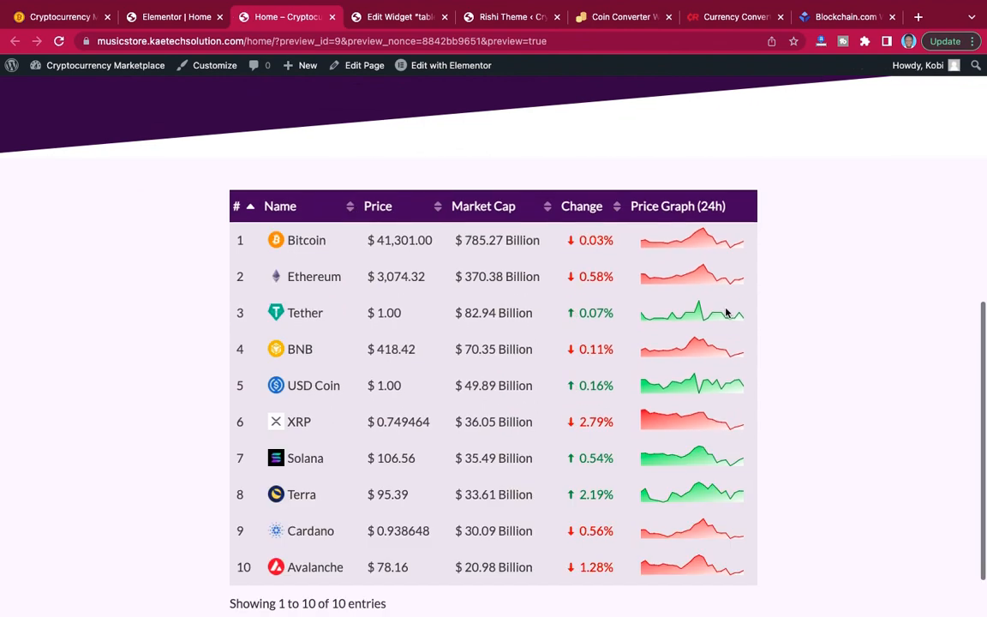
{"action": "scroll", "coordinate": [815, 386], "scroll_direction": "down", "scroll_amount": 2}
{"action": "scroll", "coordinate": [816, 386], "scroll_direction": "up", "scroll_amount": 3}
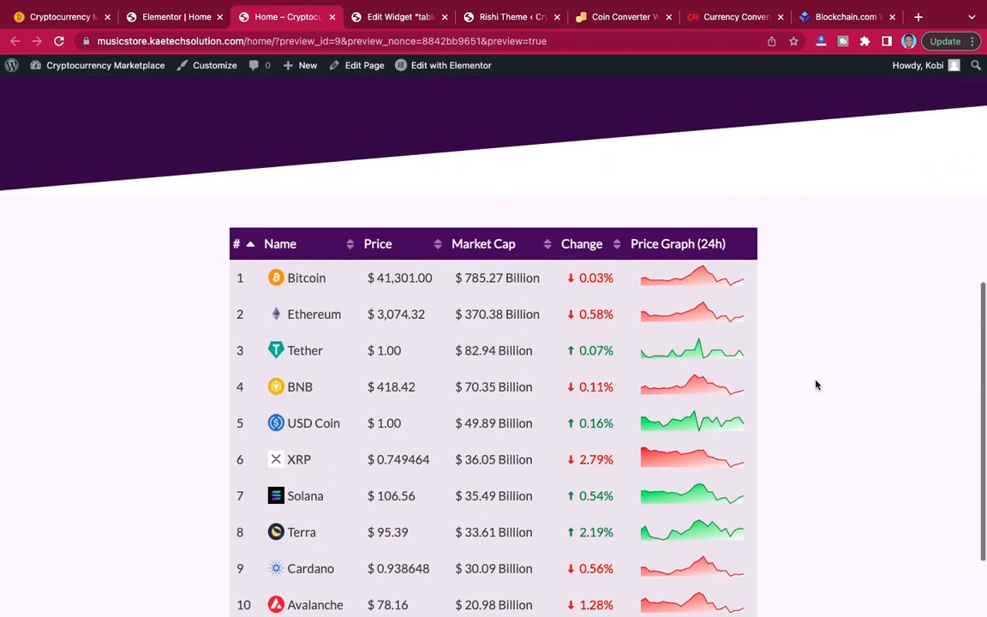
{"action": "scroll", "coordinate": [816, 385], "scroll_direction": "down", "scroll_amount": 1}
{"action": "scroll", "coordinate": [816, 385], "scroll_direction": "up", "scroll_amount": 3}
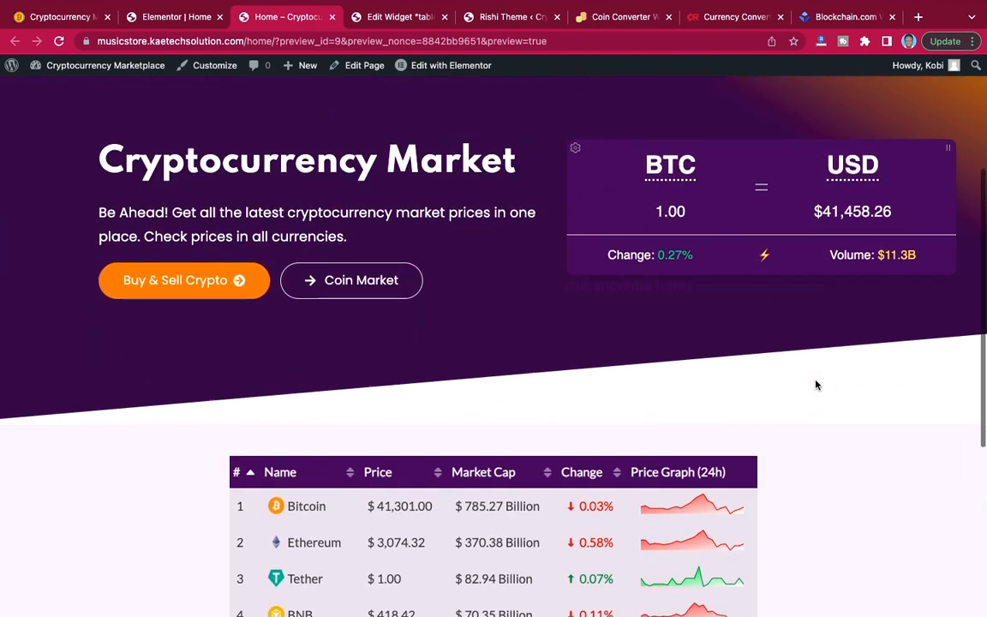
{"action": "scroll", "coordinate": [816, 385], "scroll_direction": "down", "scroll_amount": 1}
{"action": "scroll", "coordinate": [816, 384], "scroll_direction": "down", "scroll_amount": 3}
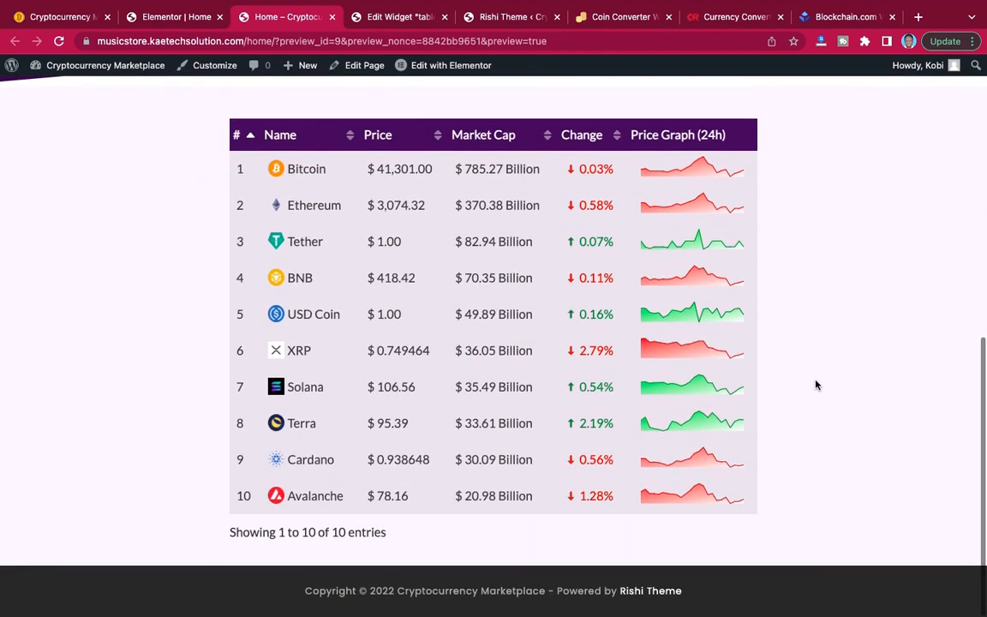
{"action": "scroll", "coordinate": [816, 385], "scroll_direction": "up", "scroll_amount": 1}
{"action": "scroll", "coordinate": [816, 385], "scroll_direction": "up", "scroll_amount": 1}
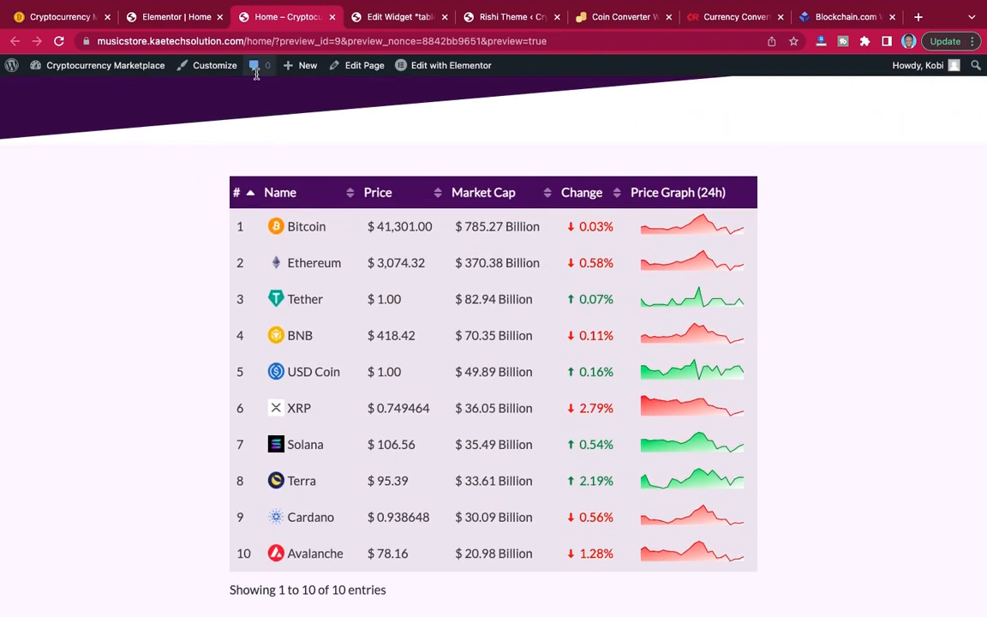
Examine the coin table and its surrounding sections on the demo site's home page.
{"action": "left_click", "coordinate": [86, 16]}
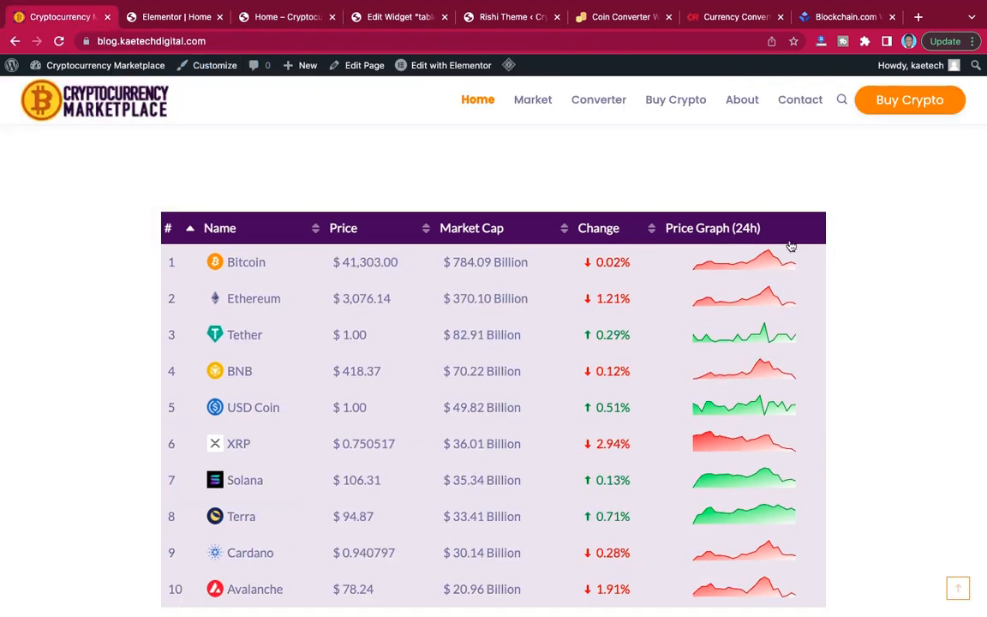
{"action": "scroll", "coordinate": [790, 245], "scroll_direction": "up", "scroll_amount": 4}
{"action": "scroll", "coordinate": [790, 245], "scroll_direction": "down", "scroll_amount": 2}
{"action": "scroll", "coordinate": [791, 245], "scroll_direction": "down", "scroll_amount": 6}
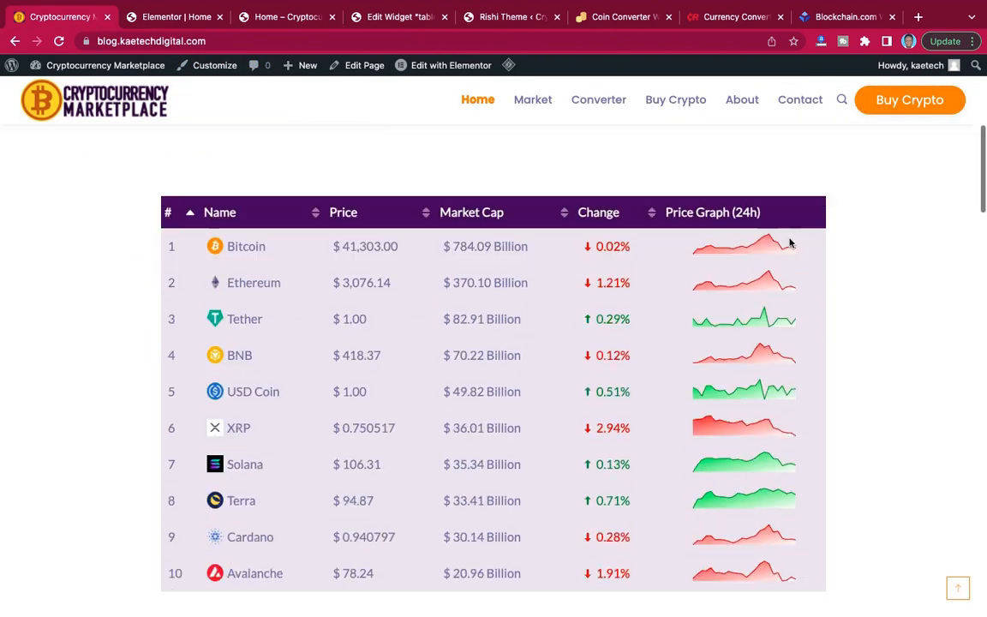
{"action": "scroll", "coordinate": [791, 243], "scroll_direction": "down", "scroll_amount": 3}
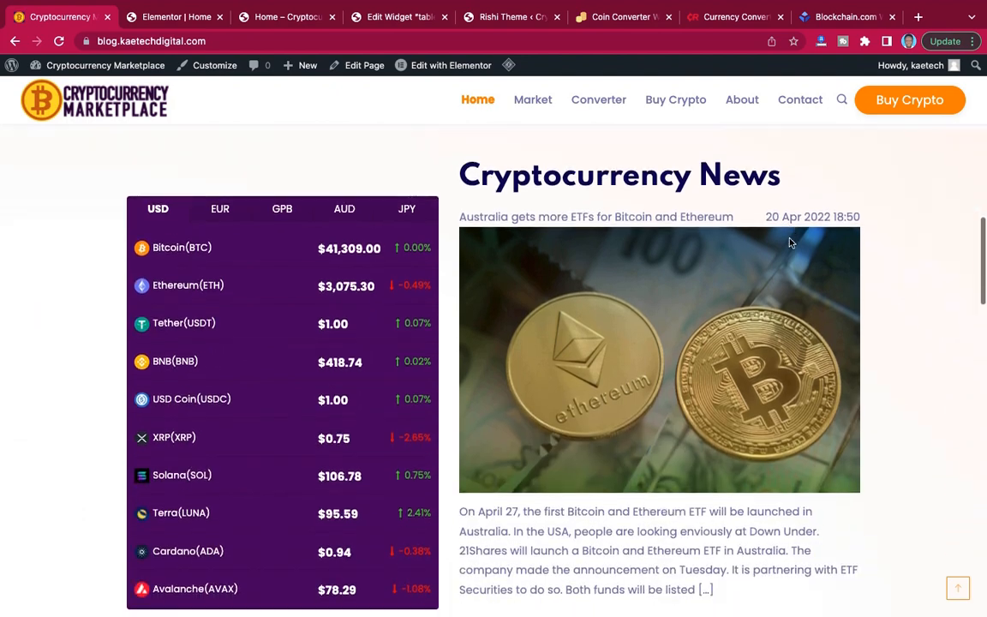
{"action": "scroll", "coordinate": [790, 244], "scroll_direction": "up", "scroll_amount": 8}
{"action": "scroll", "coordinate": [791, 244], "scroll_direction": "up", "scroll_amount": 5}
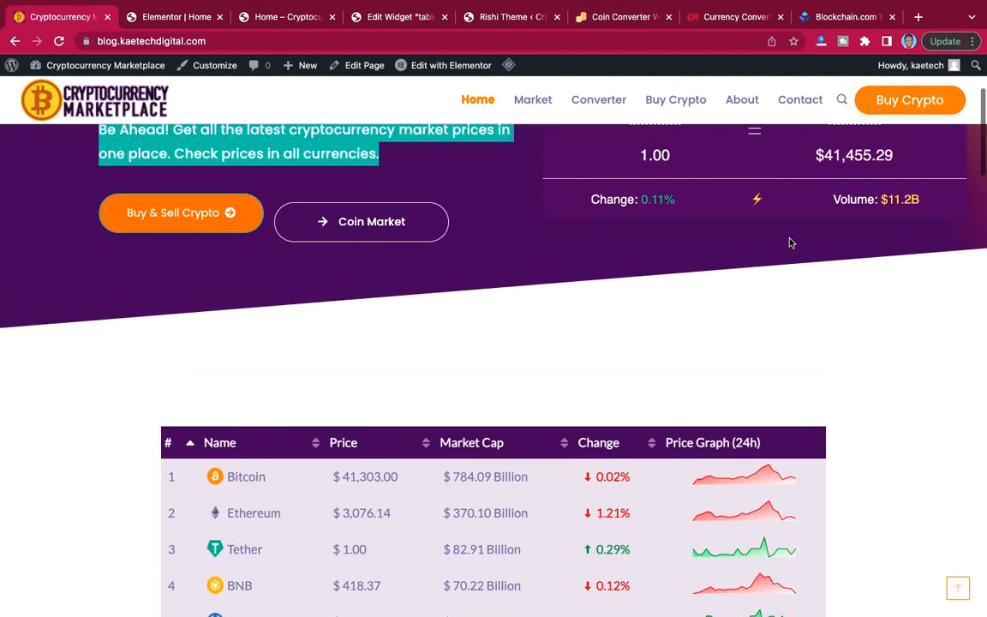
{"action": "scroll", "coordinate": [790, 244], "scroll_direction": "down", "scroll_amount": 2}
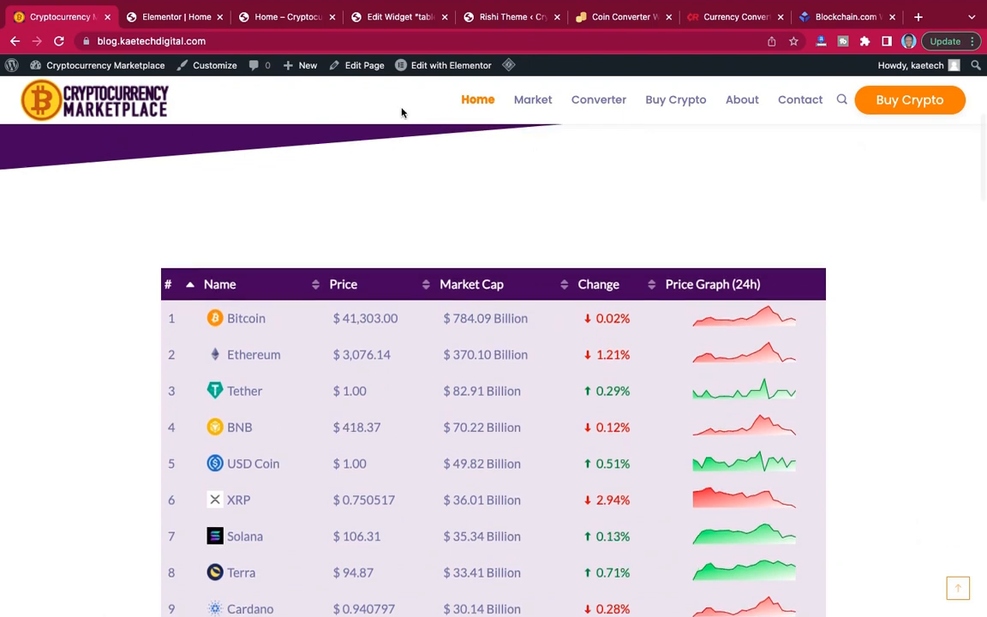
Compare the layout of the previewed home page's coin table with the Elementor editor and the demo site's table.
{"action": "left_click", "coordinate": [268, 18]}
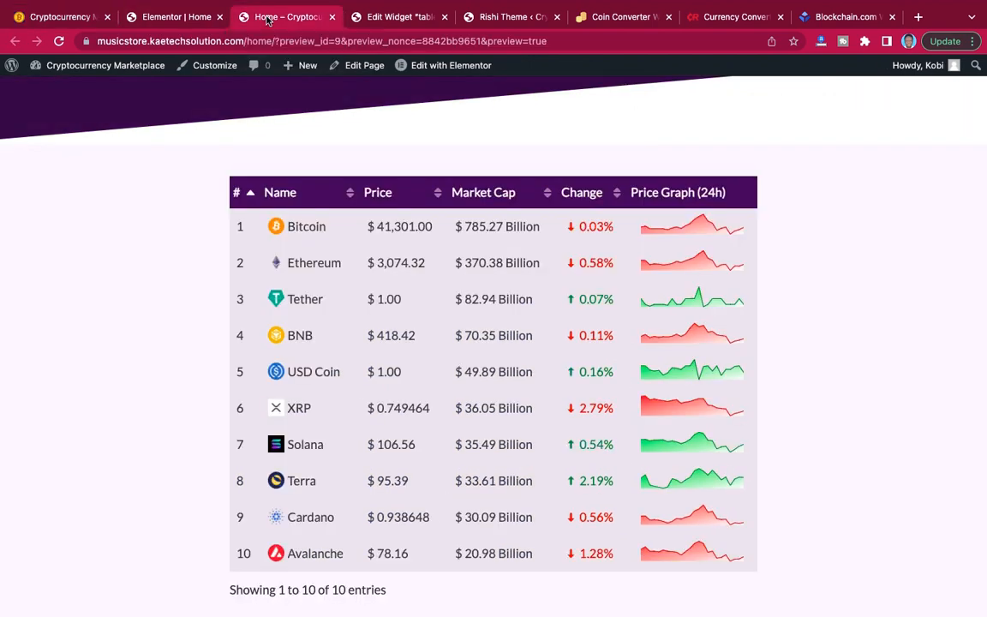
{"action": "scroll", "coordinate": [900, 260], "scroll_direction": "down", "scroll_amount": 1}
{"action": "scroll", "coordinate": [900, 258], "scroll_direction": "up", "scroll_amount": 3}
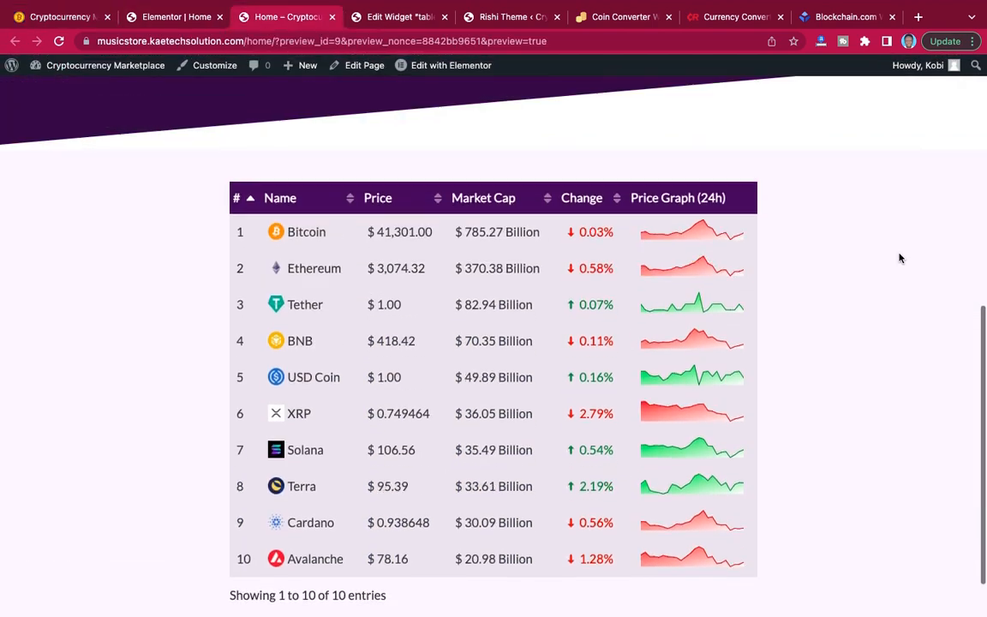
{"action": "left_click", "coordinate": [147, 17]}
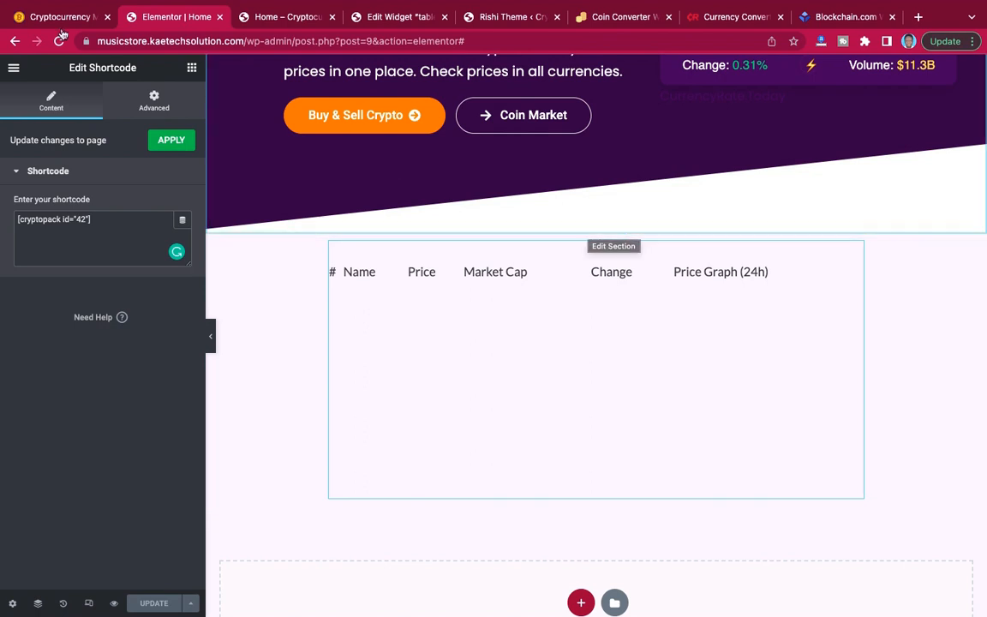
{"action": "left_click", "coordinate": [36, 18]}
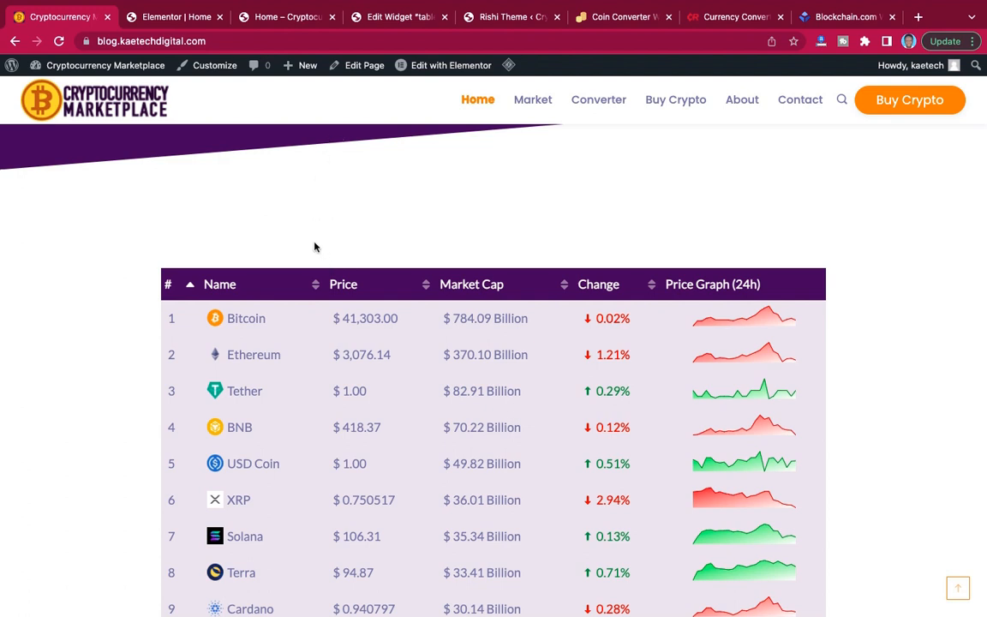
{"action": "left_click", "coordinate": [264, 18]}
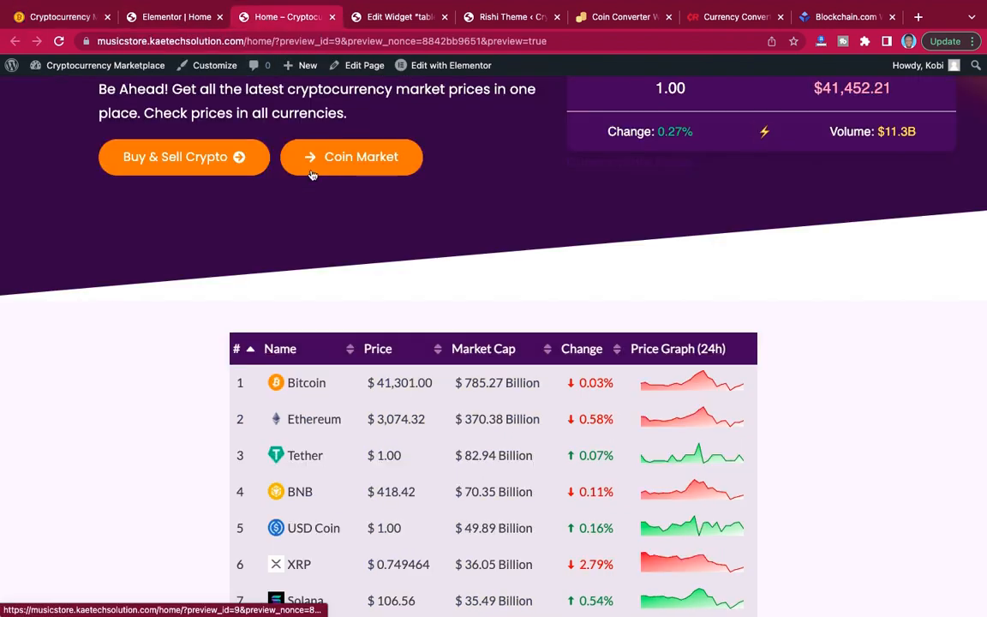
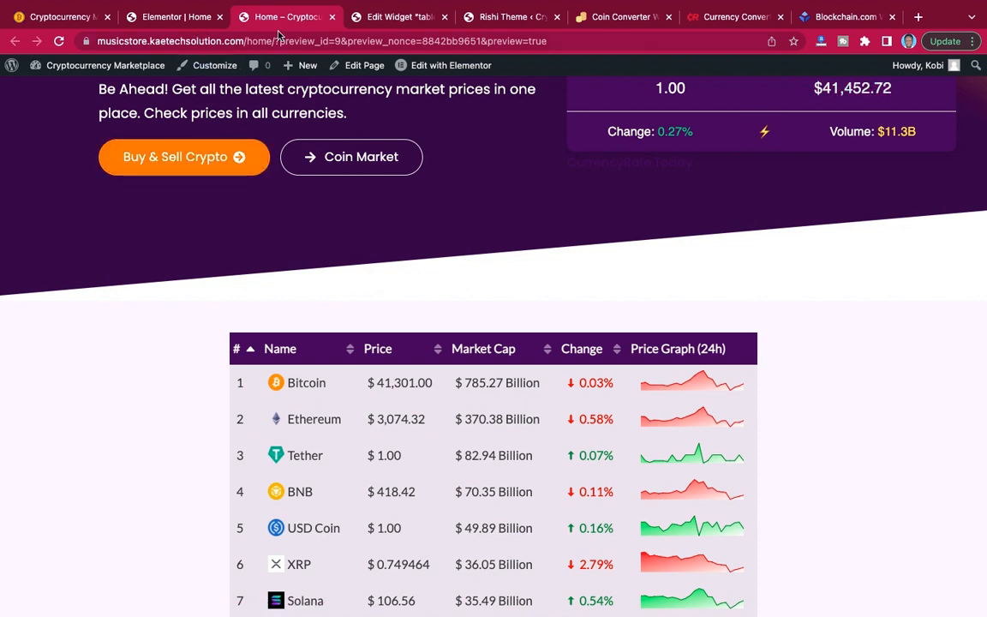
Open the Rishi theme's customizer and check the background around the crypto table on the home page preview.
{"action": "left_click", "coordinate": [502, 17]}
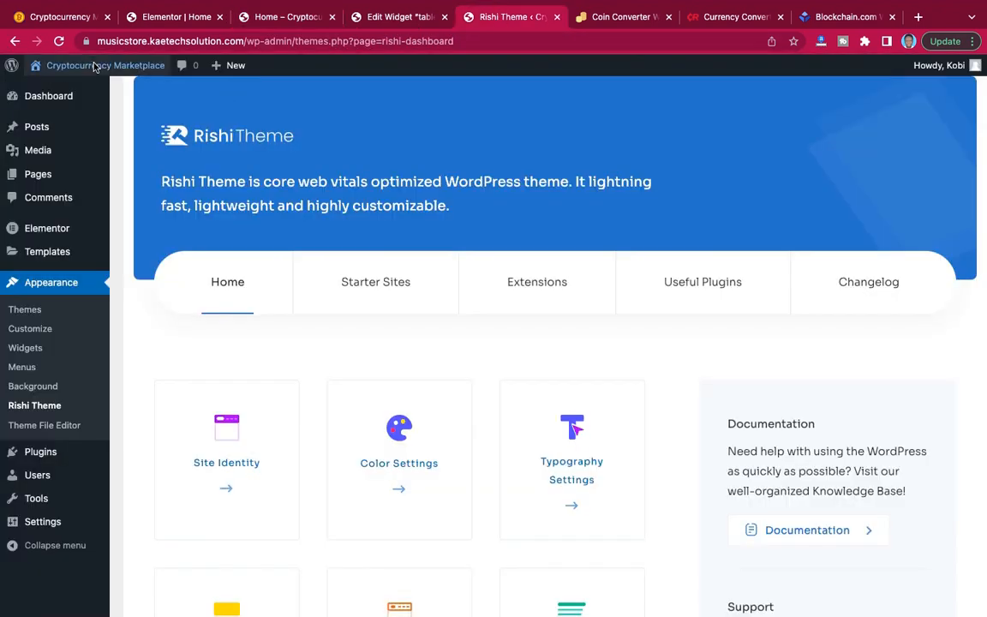
{"action": "left_click", "coordinate": [30, 331]}
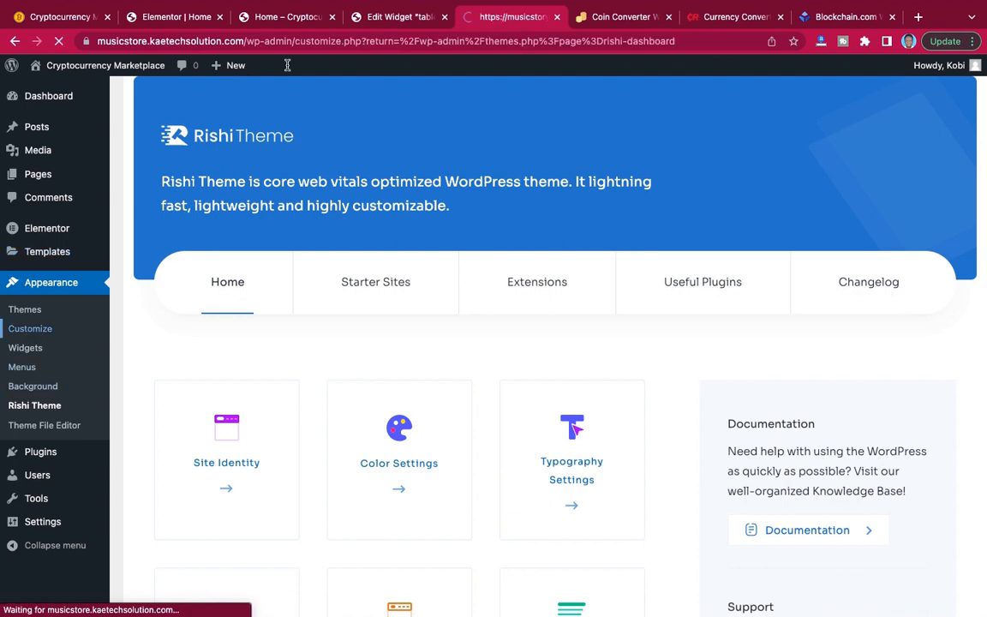
{"action": "left_click", "coordinate": [273, 24]}
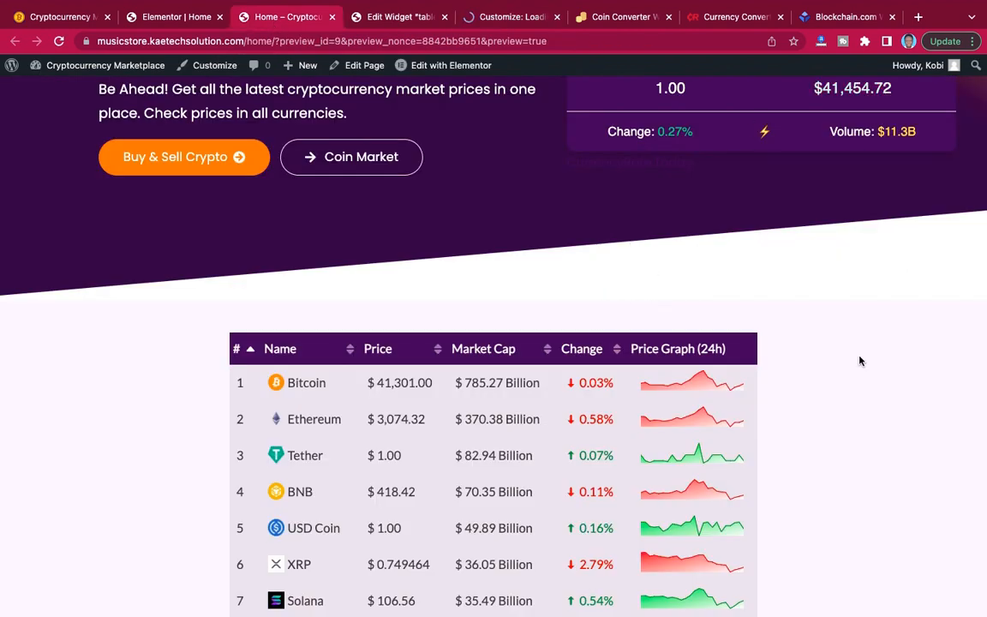
{"action": "scroll", "coordinate": [861, 361], "scroll_direction": "down", "scroll_amount": 5}
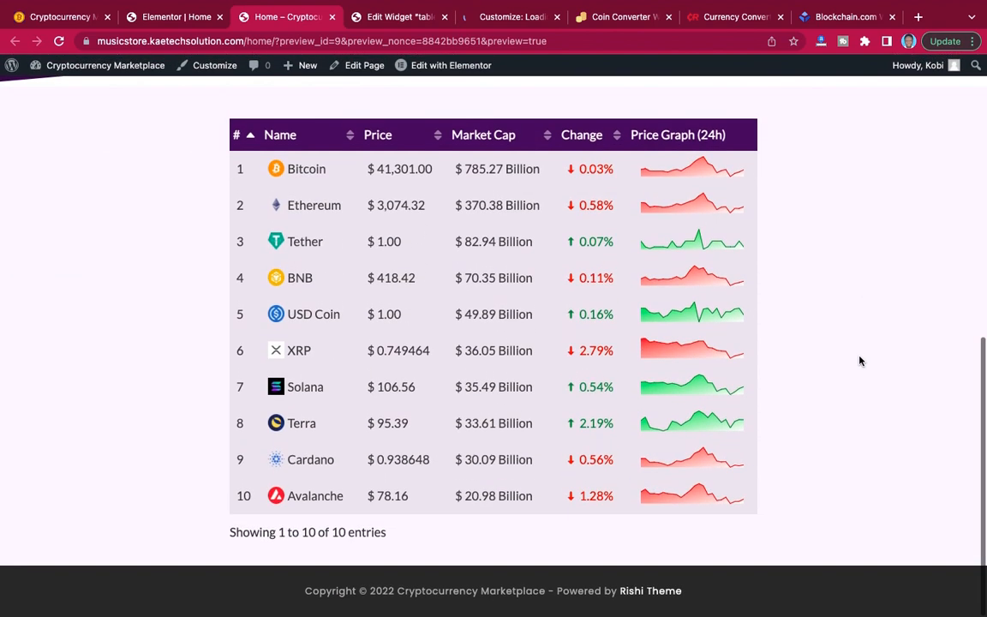
{"action": "scroll", "coordinate": [857, 356], "scroll_direction": "up", "scroll_amount": 3}
{"action": "scroll", "coordinate": [857, 356], "scroll_direction": "down", "scroll_amount": 3}
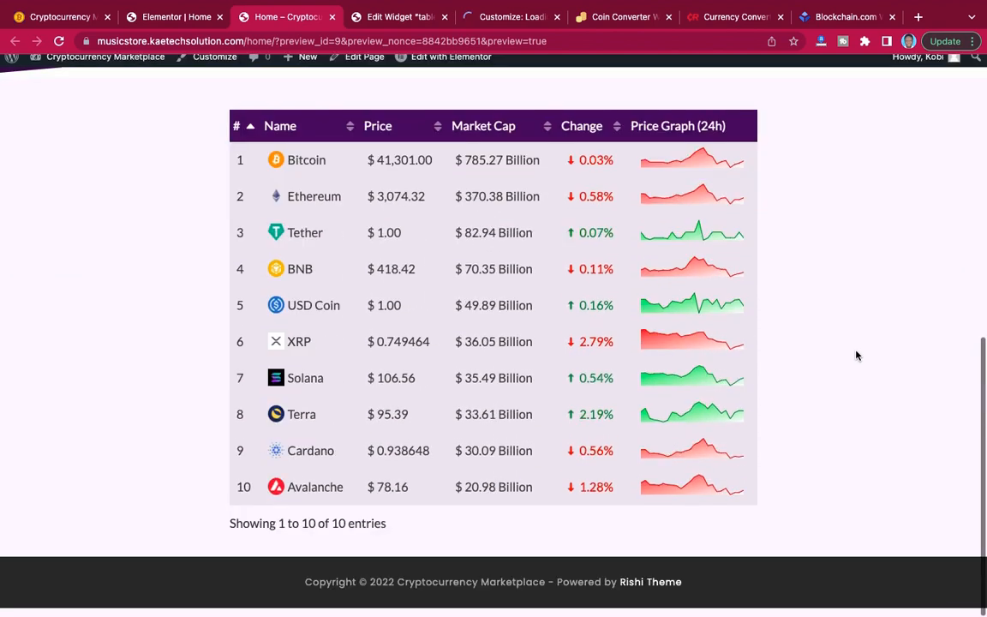
{"action": "scroll", "coordinate": [856, 355], "scroll_direction": "up", "scroll_amount": 4}
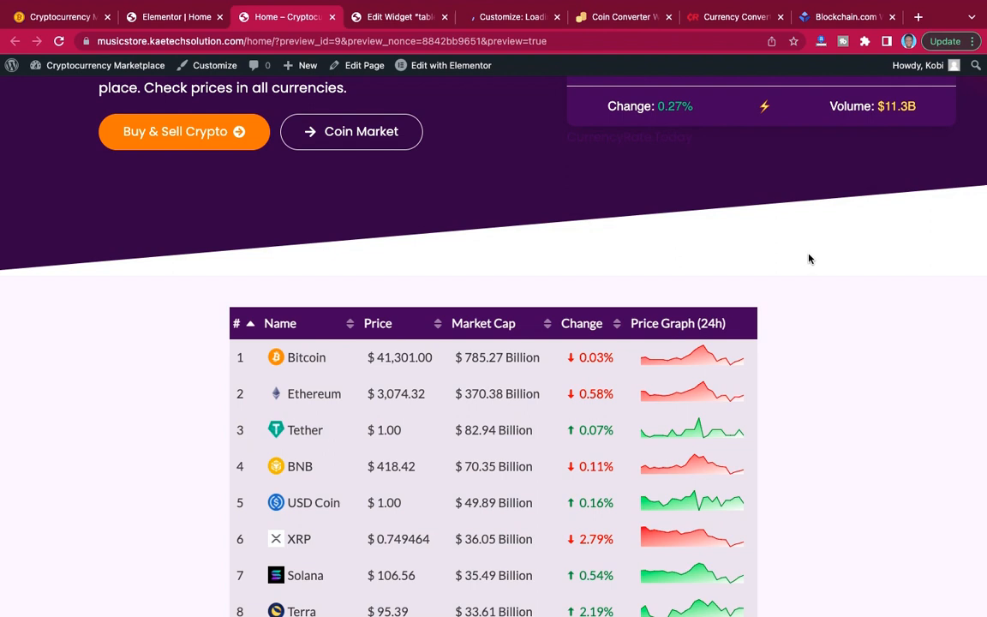
{"action": "left_click", "coordinate": [487, 20]}
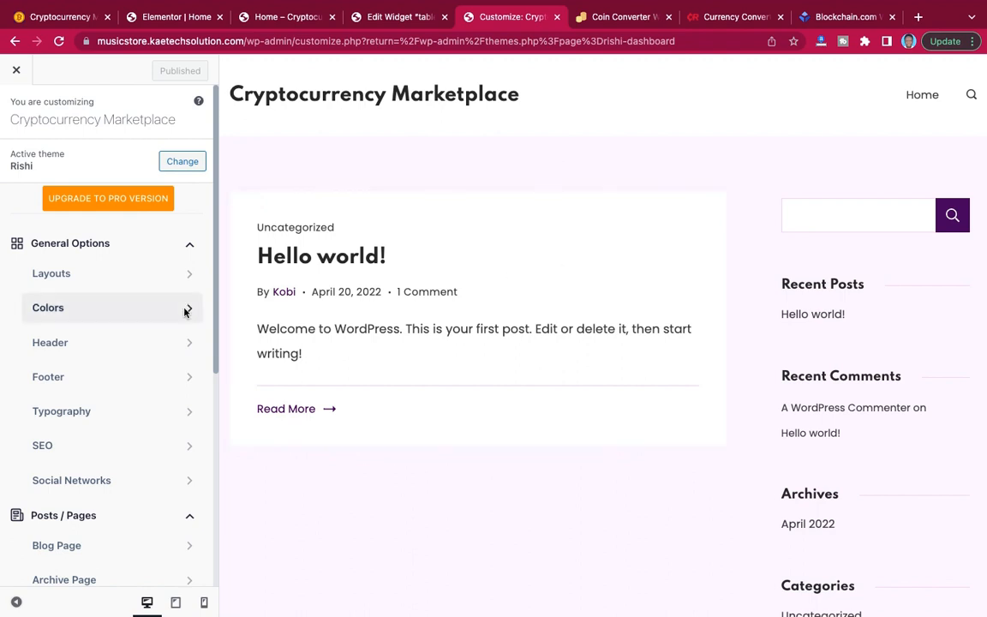
In the theme's color settings, slightly reduce the opacity of the lightest global palette color.
{"action": "left_click", "coordinate": [120, 317]}
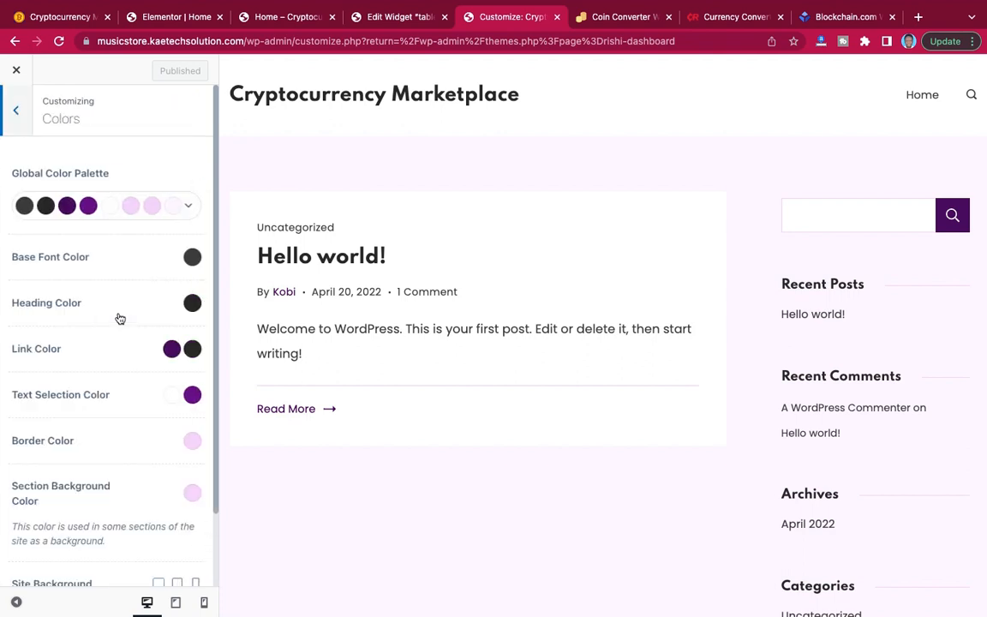
{"action": "left_click", "coordinate": [174, 209]}
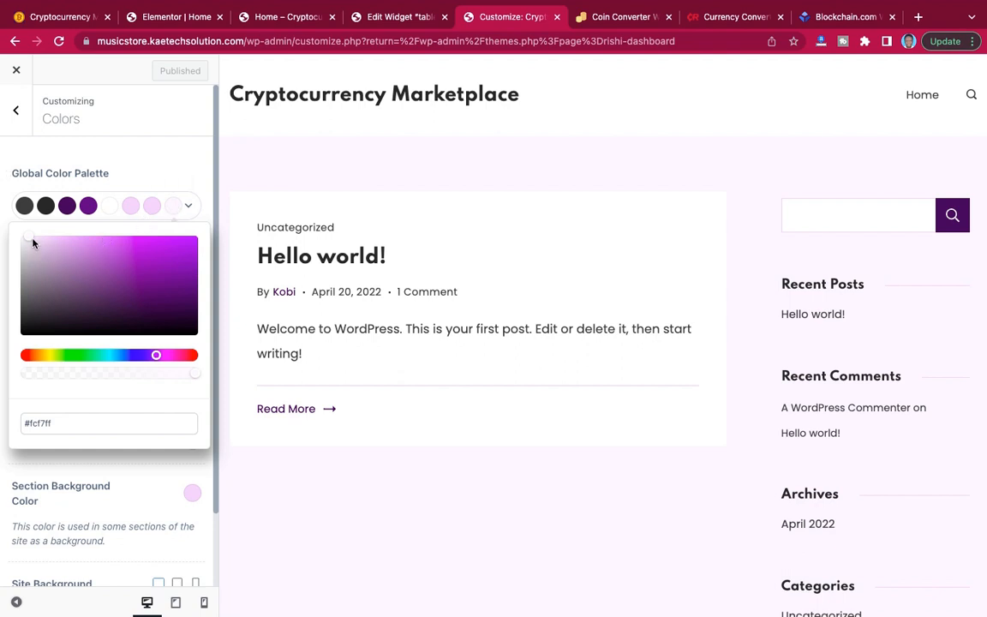
{"action": "left_click", "coordinate": [190, 379]}
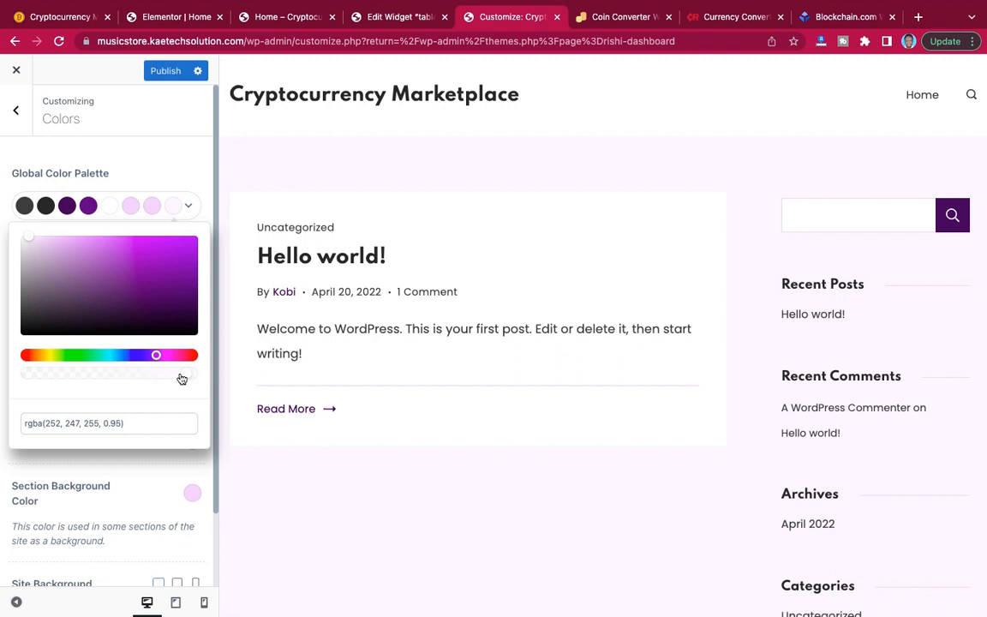
{"action": "left_click_drag", "start_coordinate": [177, 379], "coordinate": [171, 379]}
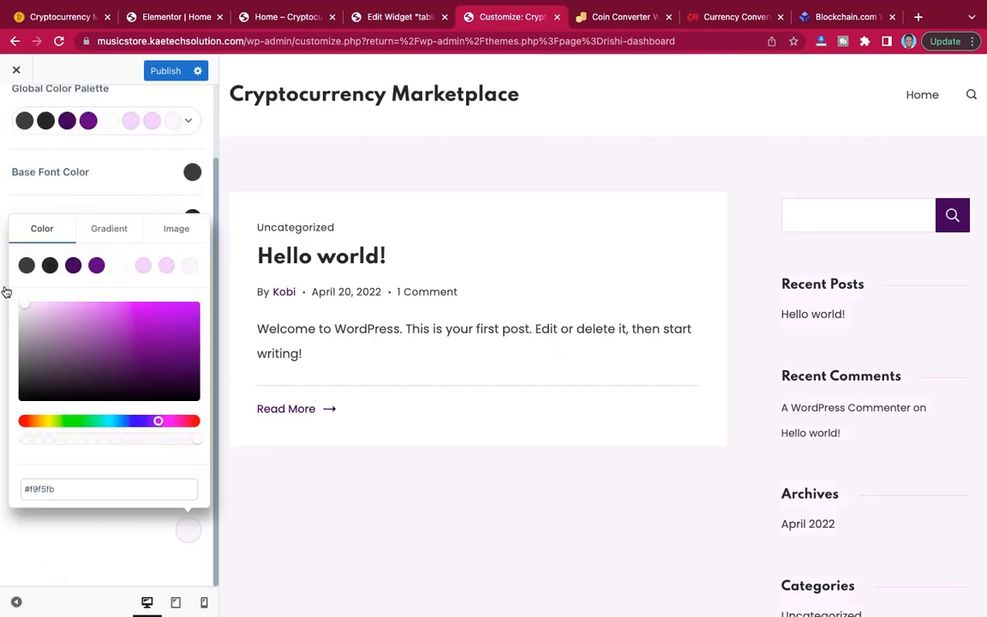
Set the site background color to white (#ffffff) and publish the customization.
{"action": "left_click_drag", "start_coordinate": [6, 293], "coordinate": [8, 303]}
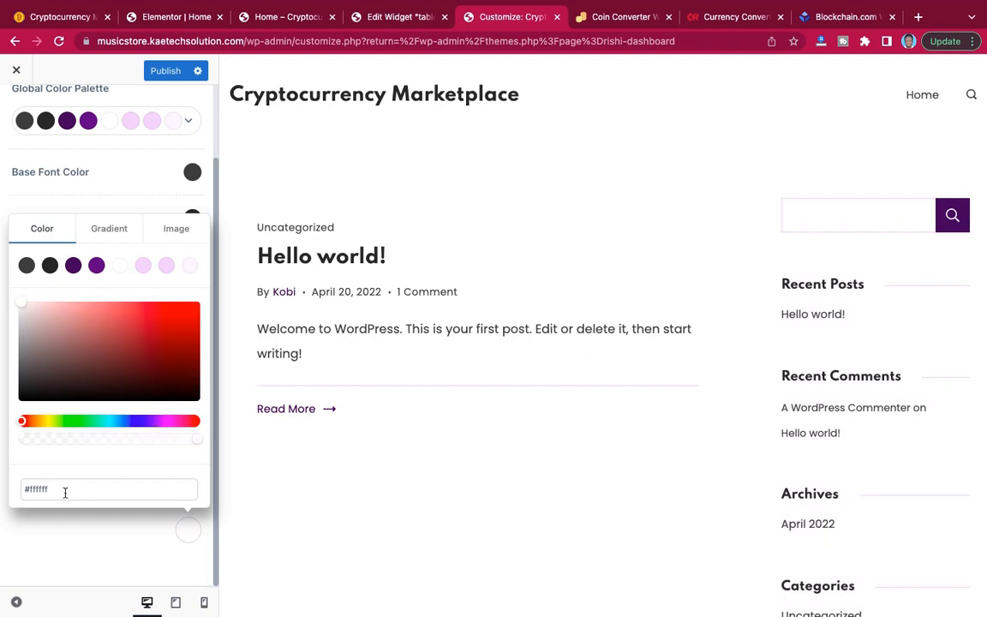
{"action": "left_click", "coordinate": [120, 534]}
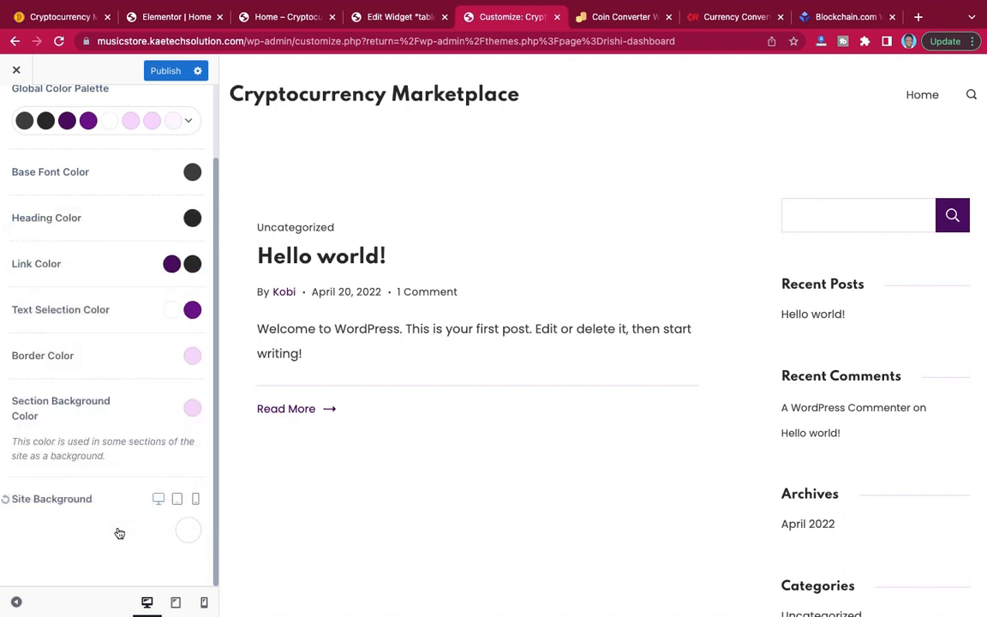
{"action": "left_click", "coordinate": [166, 73]}
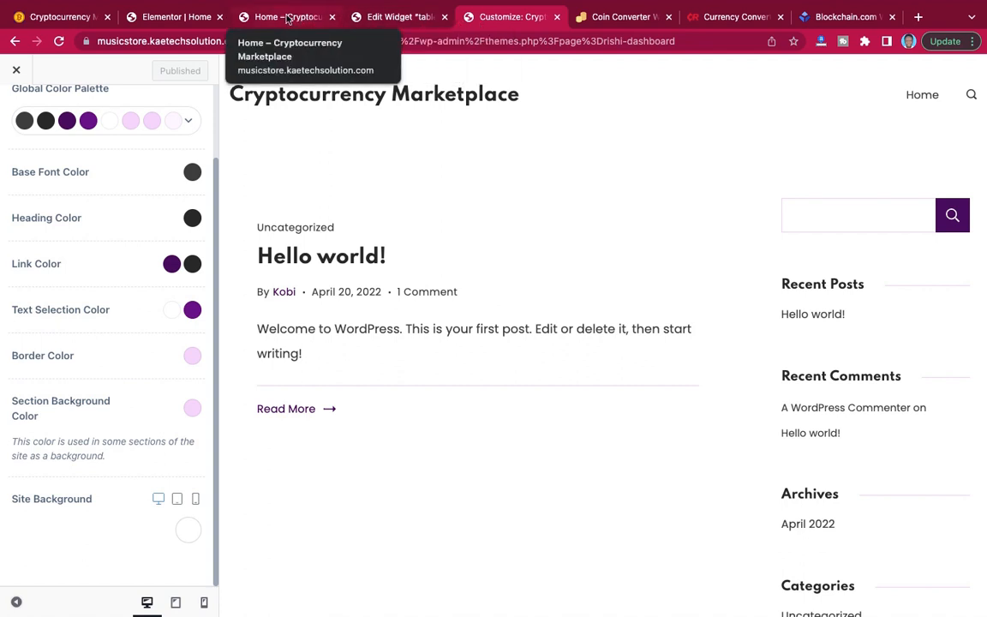
Reload the home page preview from the Elementor editor and examine the crypto table section against the new background.
{"action": "left_click", "coordinate": [288, 18]}
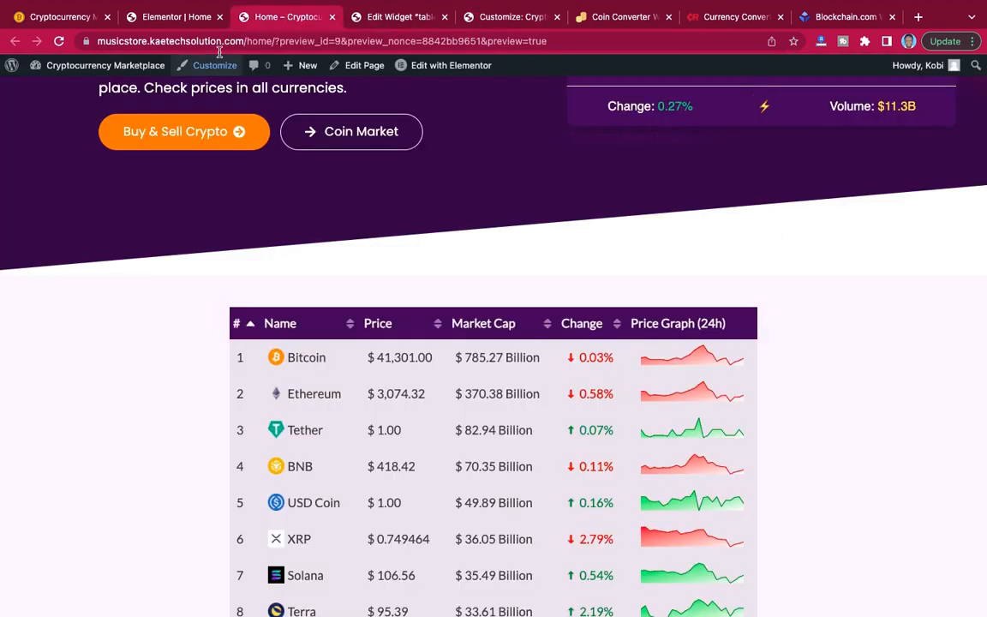
{"action": "left_click", "coordinate": [171, 18]}
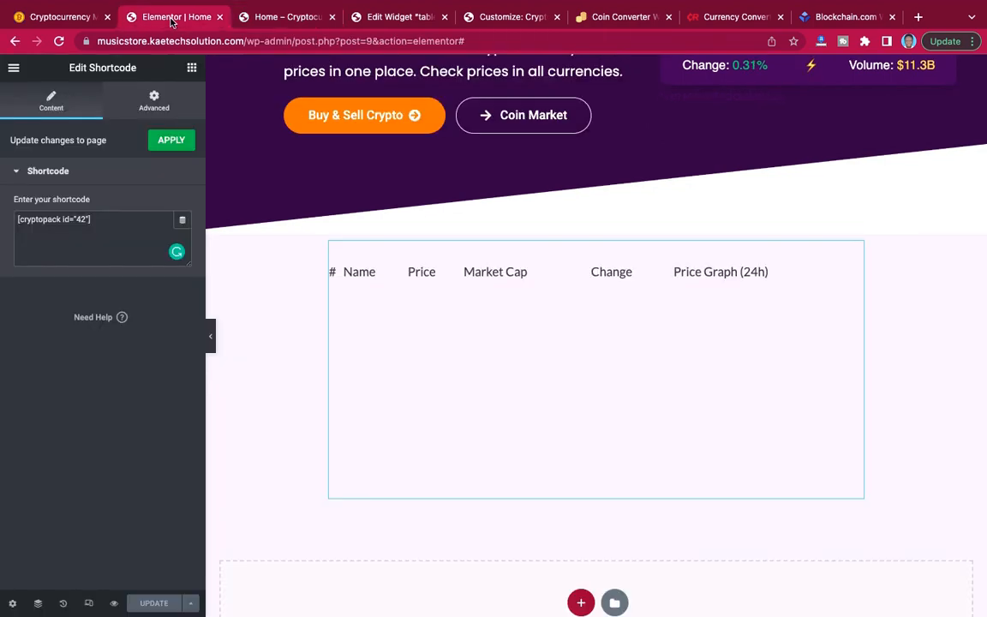
{"action": "left_click", "coordinate": [114, 604]}
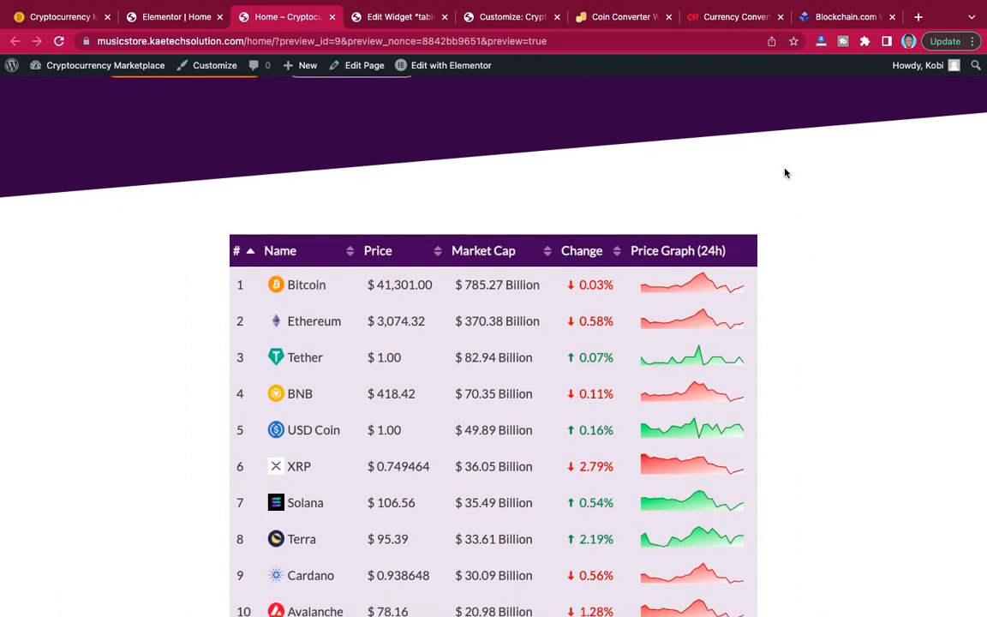
{"action": "scroll", "coordinate": [803, 297], "scroll_direction": "down", "scroll_amount": 3}
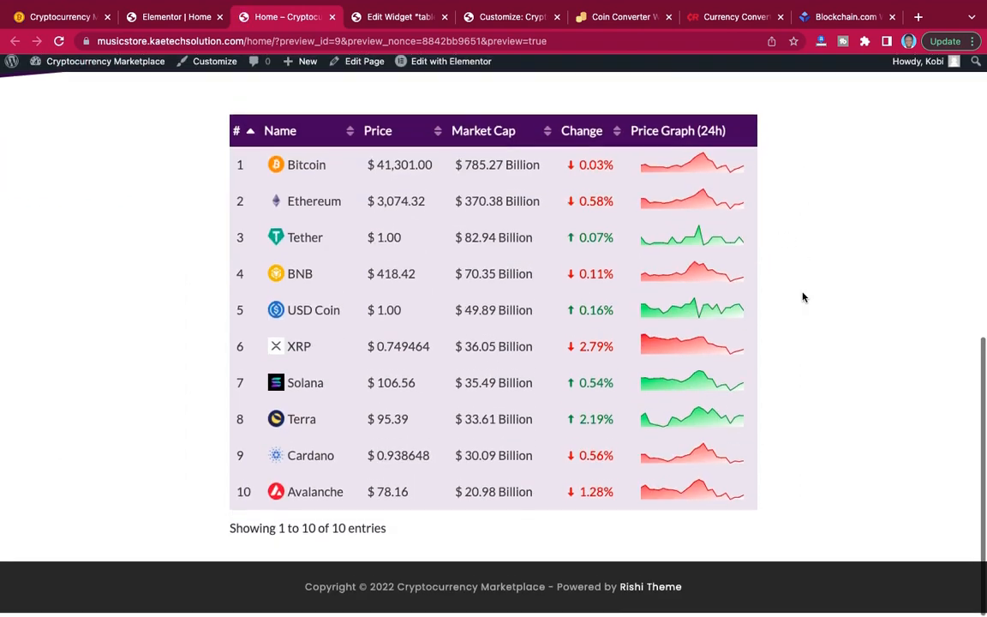
{"action": "scroll", "coordinate": [803, 298], "scroll_direction": "up", "scroll_amount": 5}
{"action": "scroll", "coordinate": [803, 298], "scroll_direction": "down", "scroll_amount": 5}
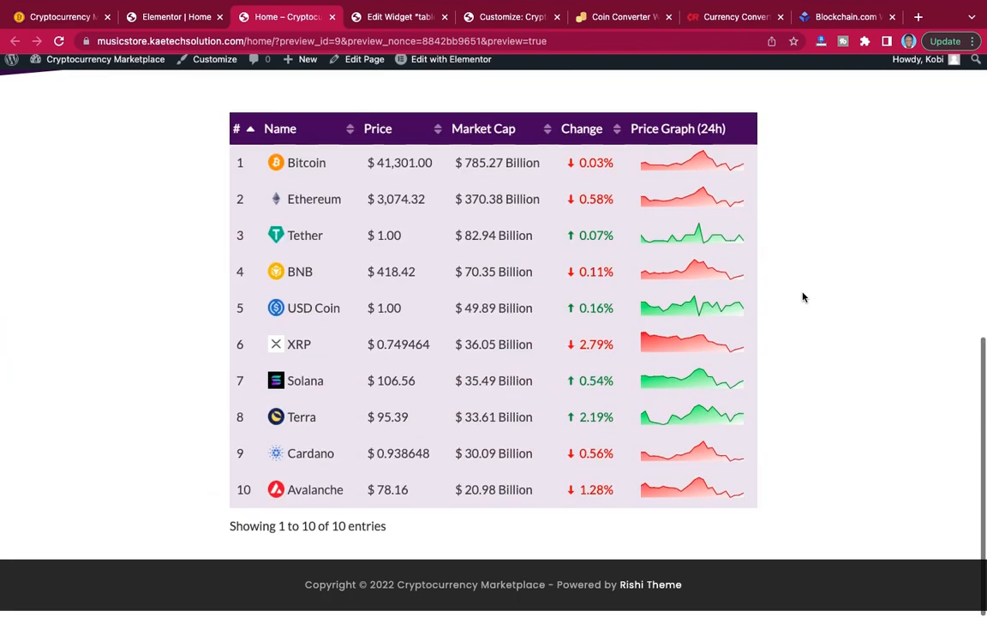
{"action": "scroll", "coordinate": [803, 298], "scroll_direction": "up", "scroll_amount": 8}
{"action": "scroll", "coordinate": [803, 297], "scroll_direction": "down", "scroll_amount": 5}
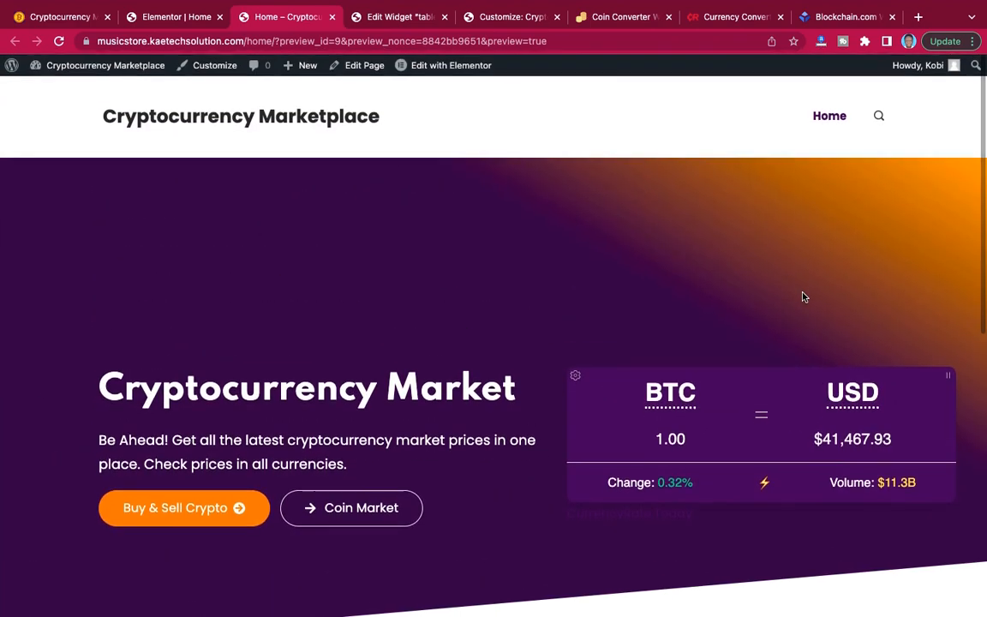
{"action": "scroll", "coordinate": [803, 297], "scroll_direction": "up", "scroll_amount": 1}
{"action": "scroll", "coordinate": [595, 214], "scroll_direction": "up", "scroll_amount": 6}
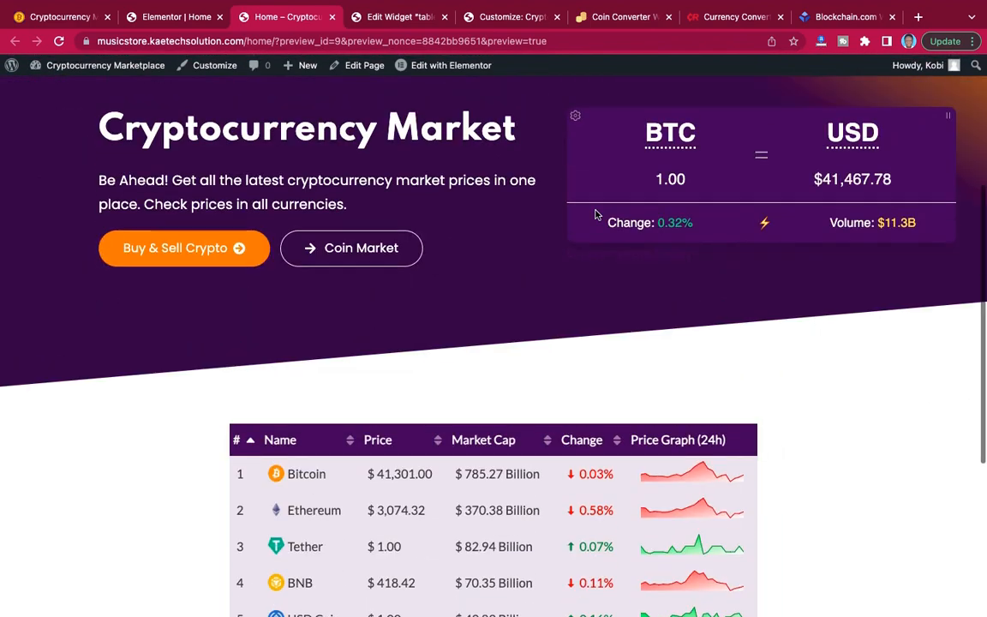
Compare the crypto table's spacing on the home page preview with the reference Cryptocurrency Marketplace site.
{"action": "left_click", "coordinate": [165, 17]}
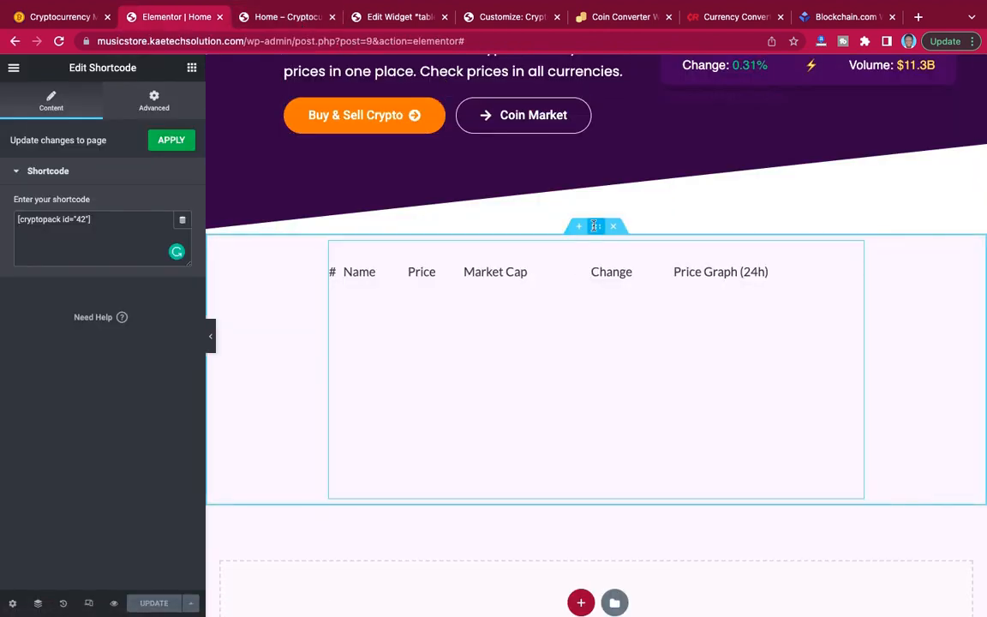
{"action": "left_click", "coordinate": [276, 19]}
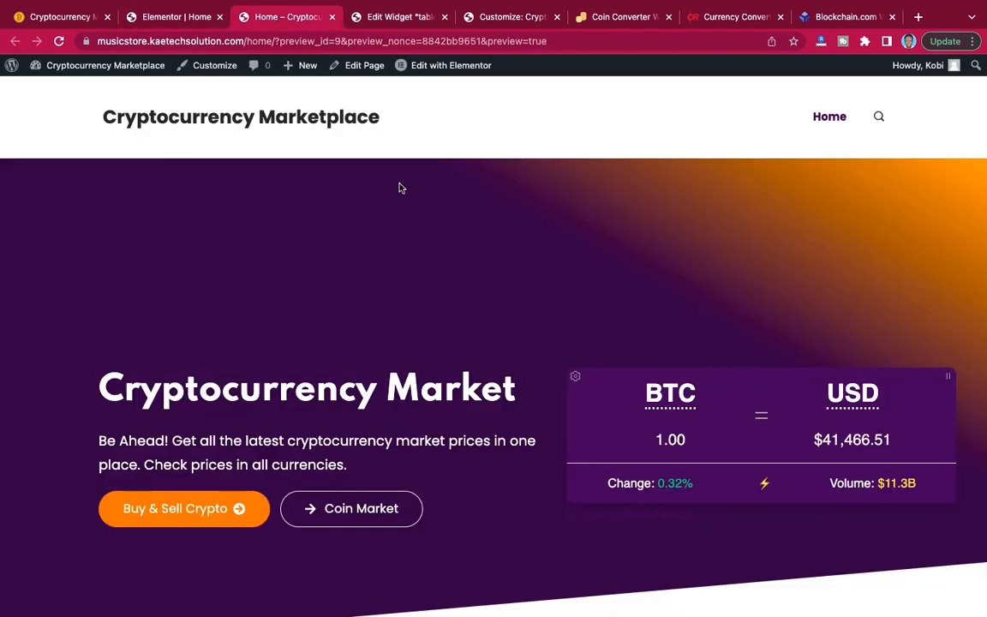
{"action": "scroll", "coordinate": [459, 268], "scroll_direction": "down", "scroll_amount": 5}
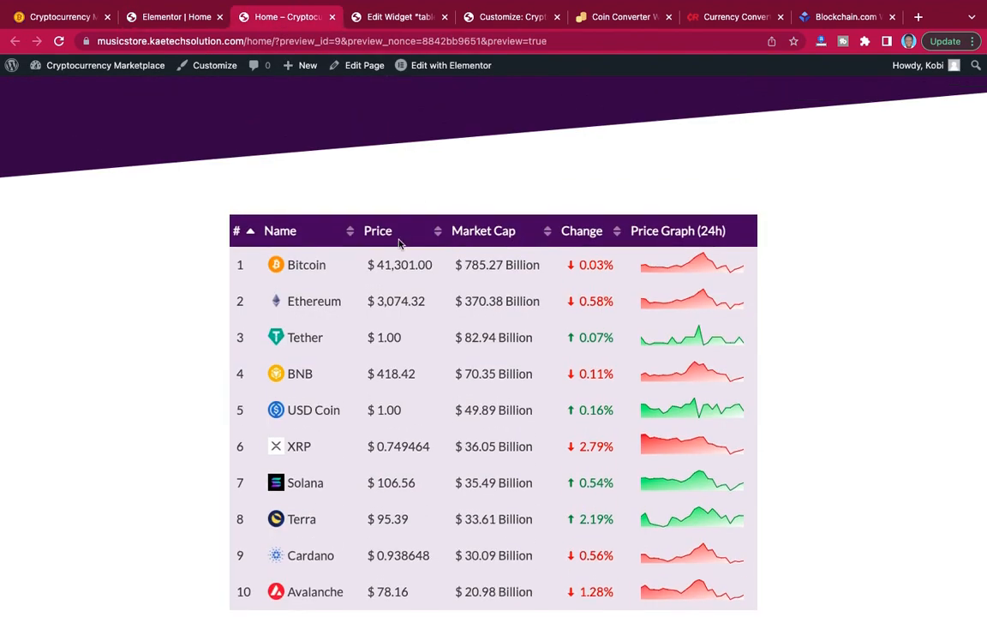
{"action": "mouse_move", "coordinate": [153, 5]}
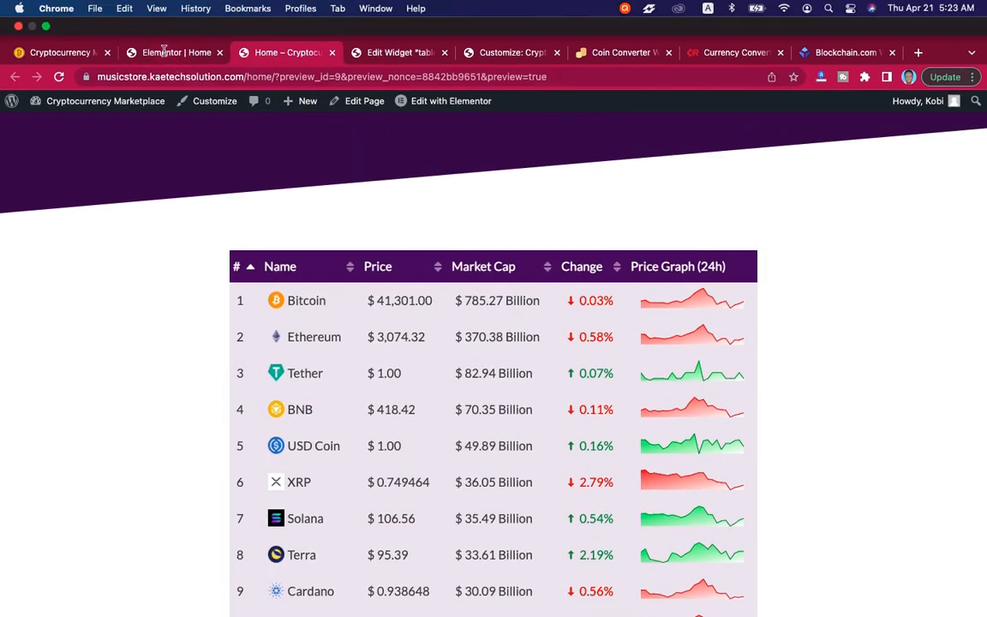
{"action": "left_click", "coordinate": [75, 53]}
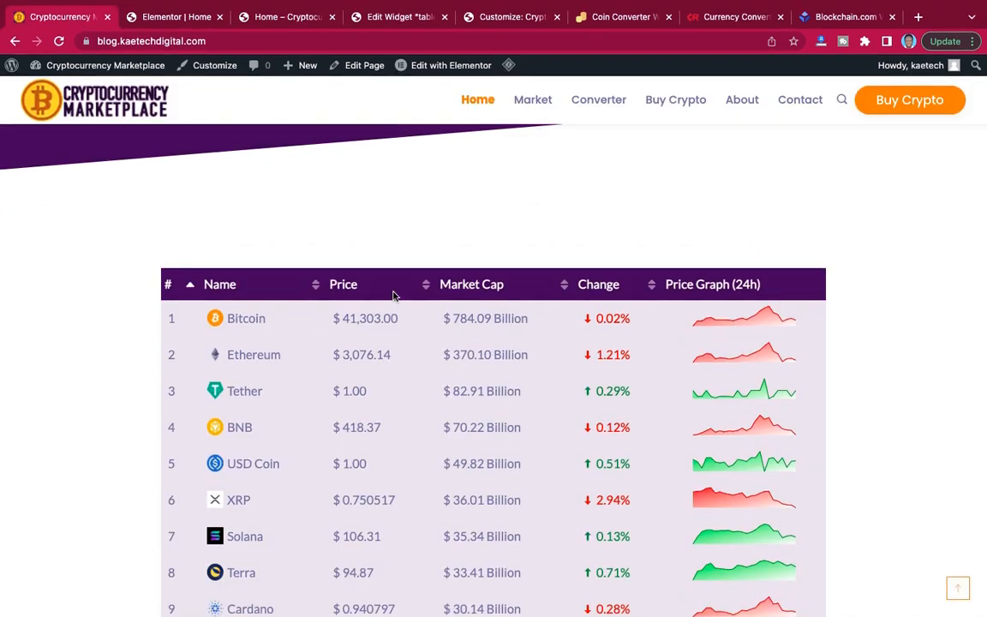
{"action": "left_click", "coordinate": [282, 17]}
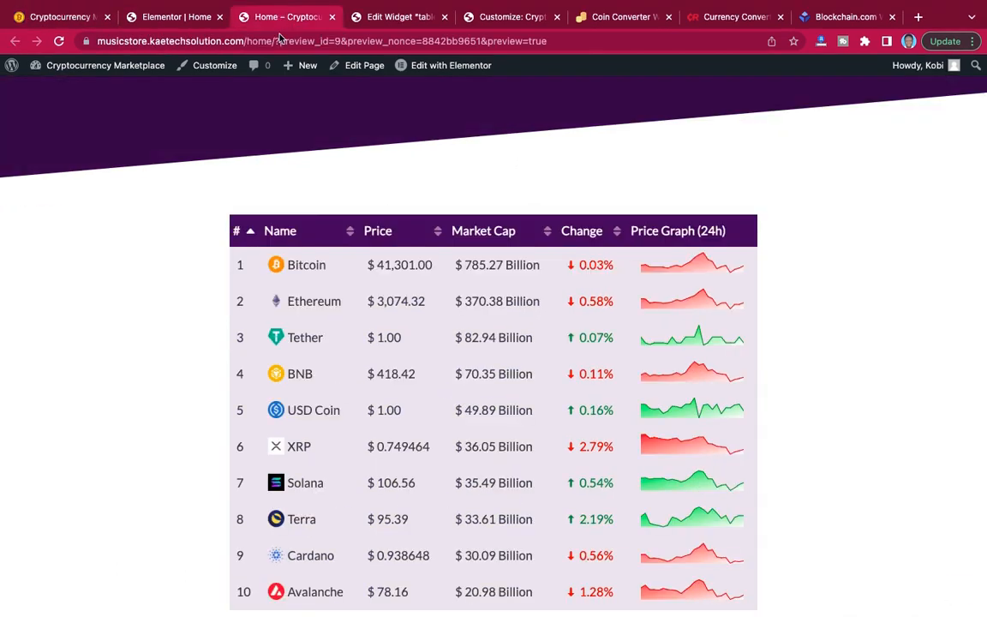
{"action": "scroll", "coordinate": [364, 206], "scroll_direction": "down", "scroll_amount": 2}
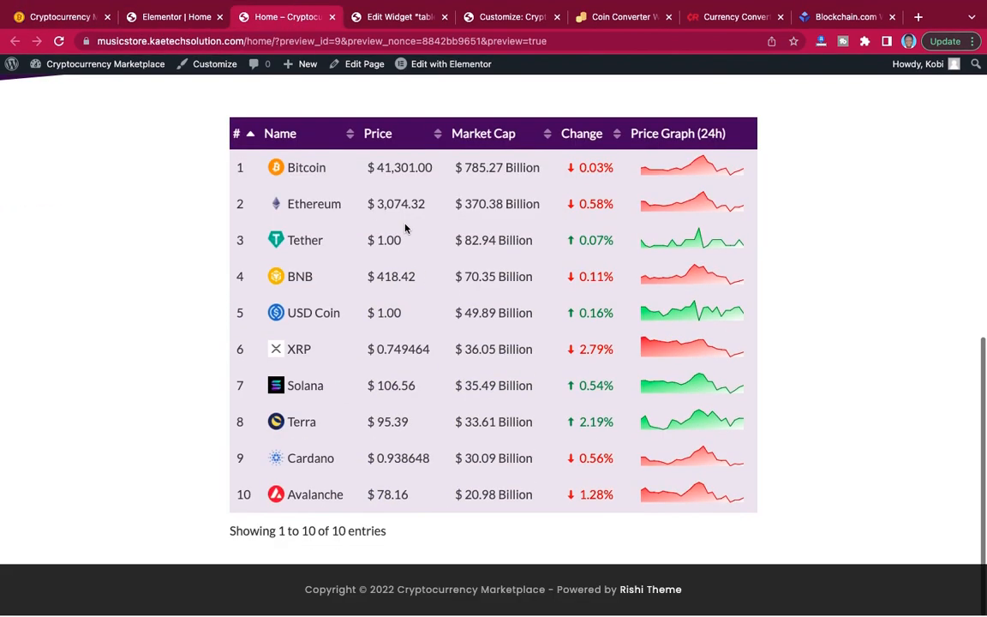
In the Elementor editor, try a 90 px top margin on the crypto table's shortcode widget and reset it to 0.
{"action": "left_click", "coordinate": [175, 17]}
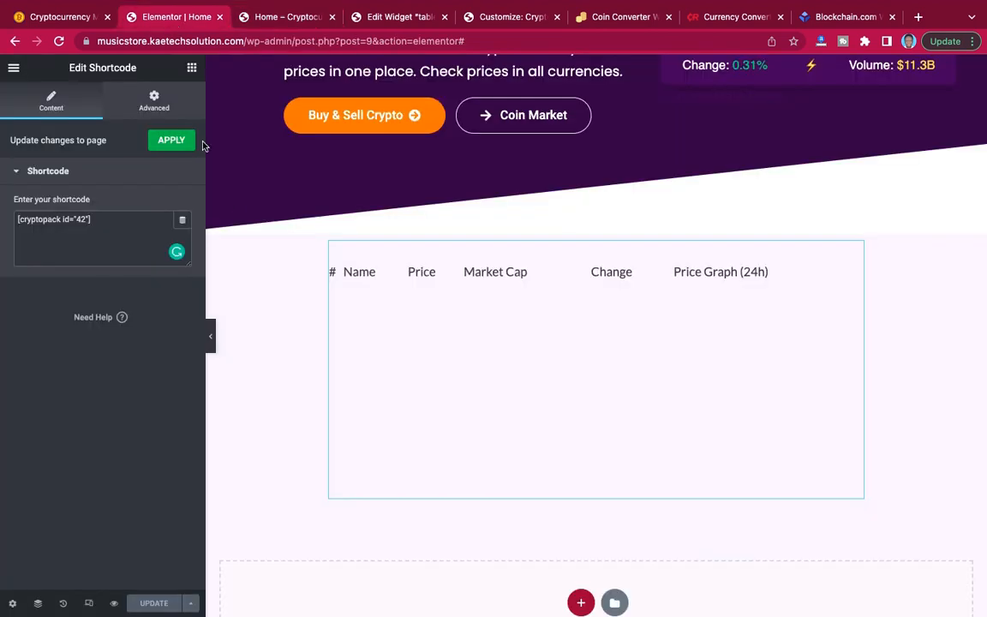
{"action": "left_click", "coordinate": [155, 96]}
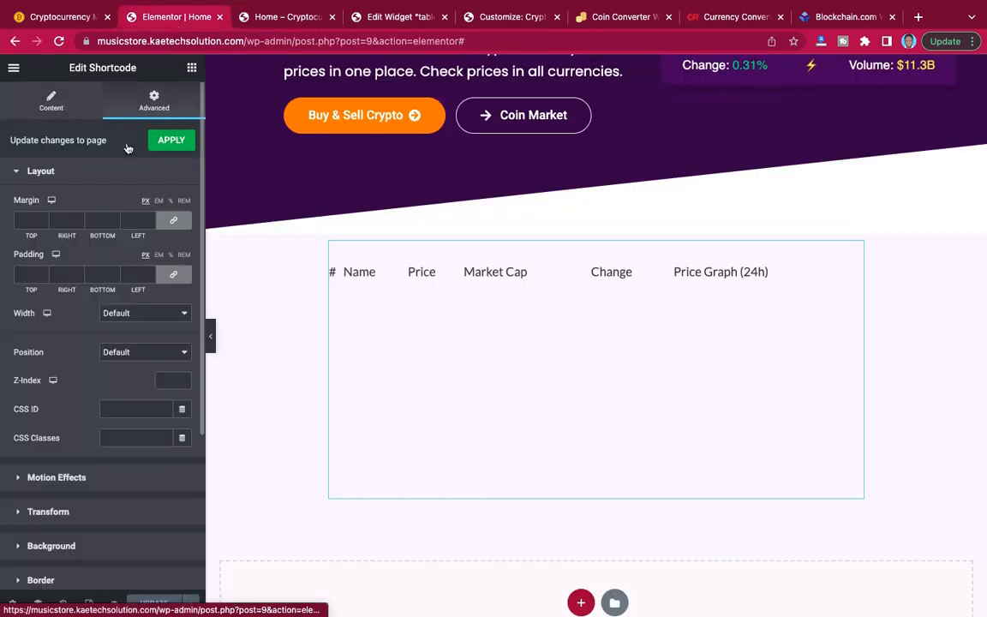
{"action": "left_click", "coordinate": [174, 222]}
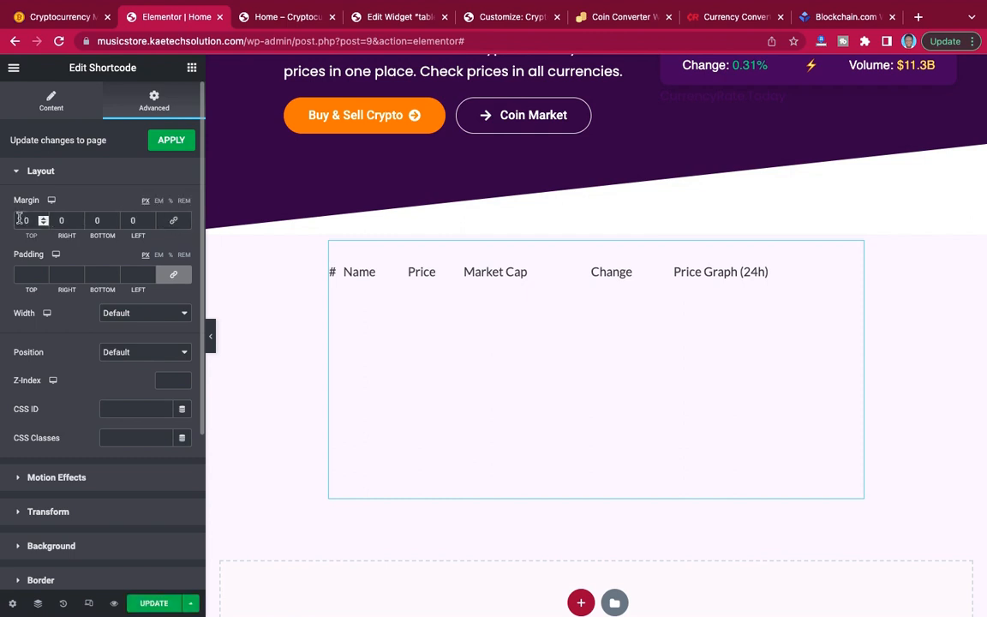
{"action": "type", "text": "9"}
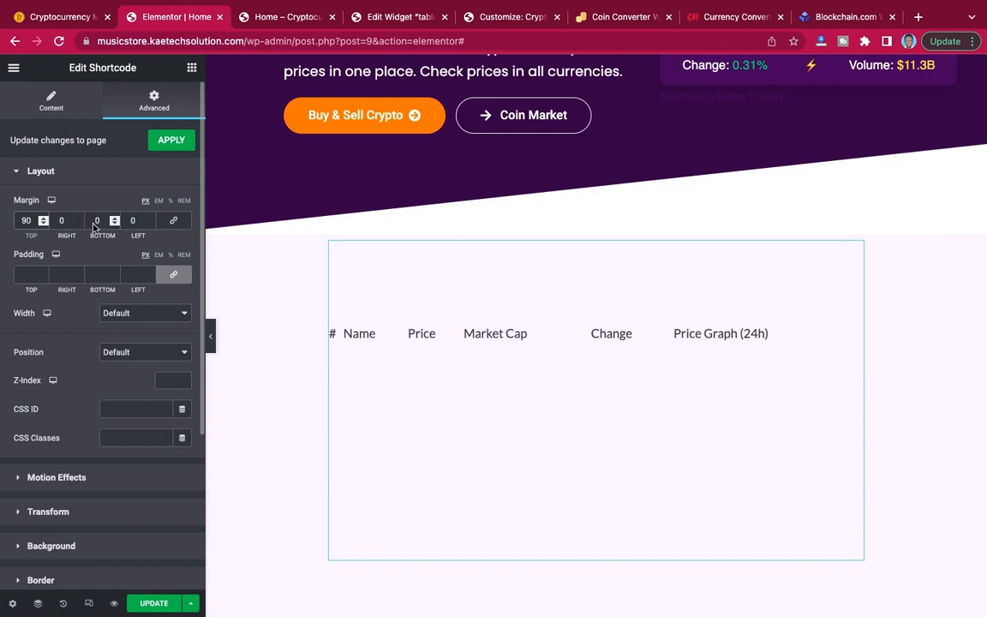
{"action": "key", "text": "BackSpace"}
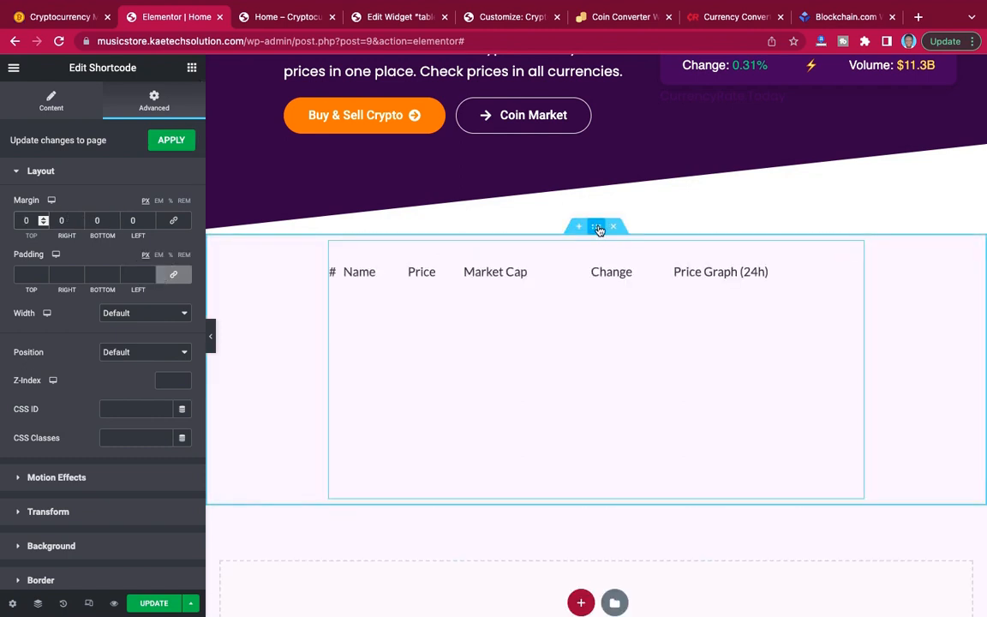
Set the crypto table section's top and bottom margins to 90 px and update the page.
{"action": "left_click", "coordinate": [598, 228]}
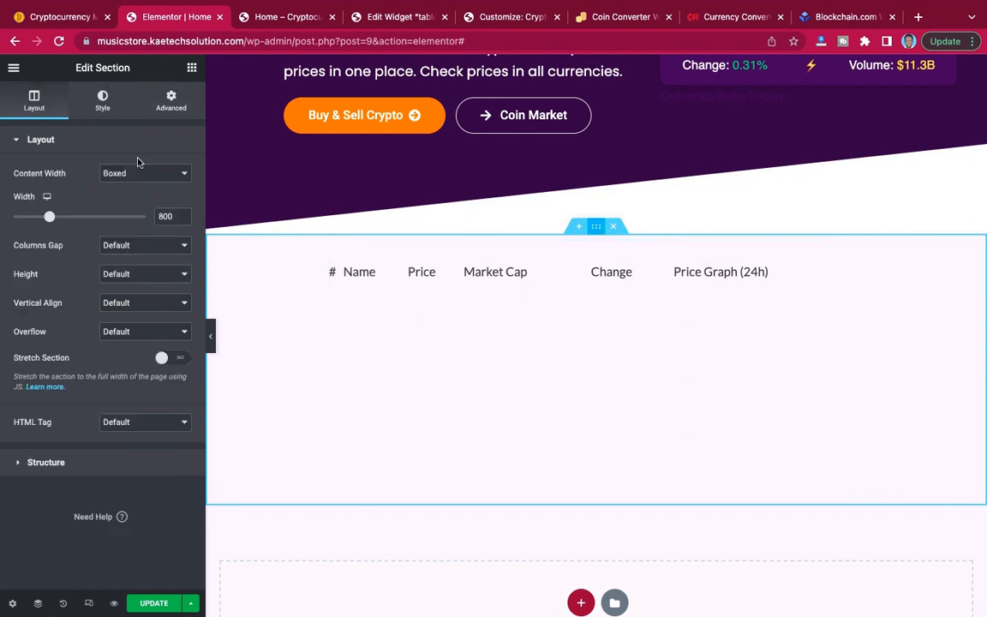
{"action": "left_click", "coordinate": [172, 99]}
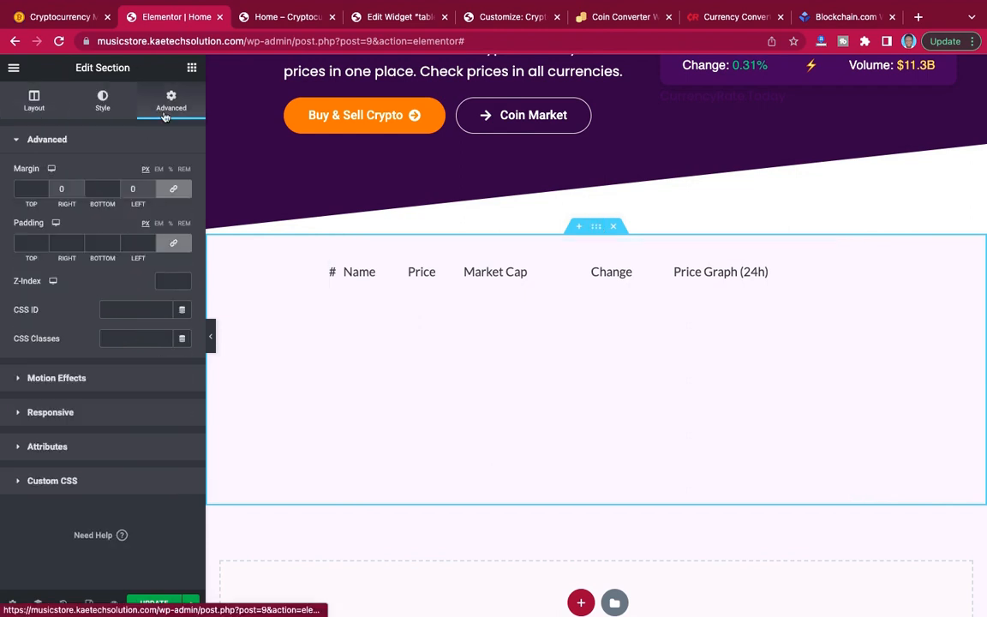
{"action": "left_click", "coordinate": [23, 190]}
{"action": "type", "text": "90"}
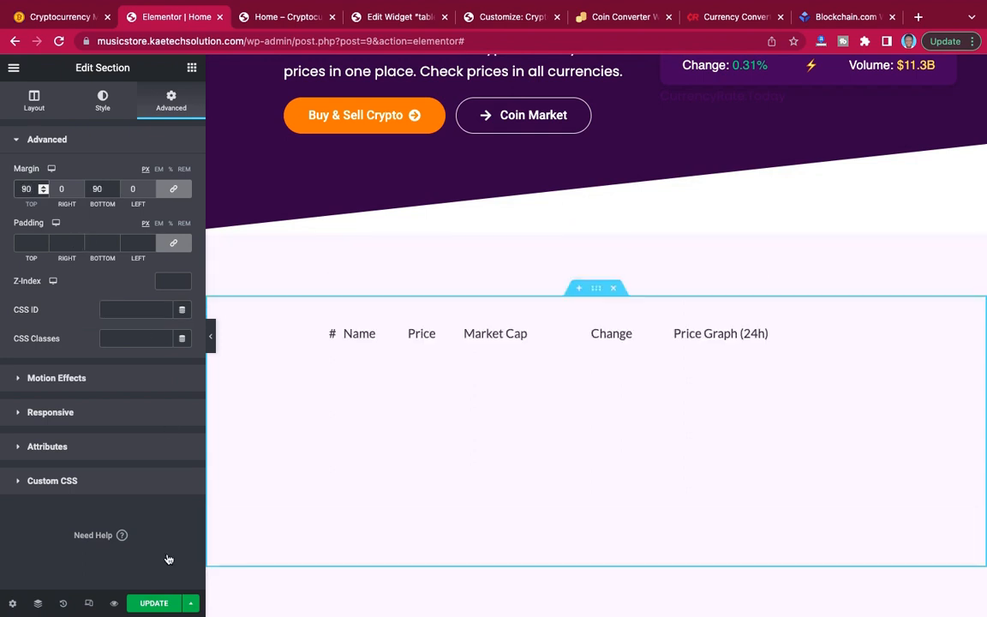
{"action": "left_click", "coordinate": [167, 605]}
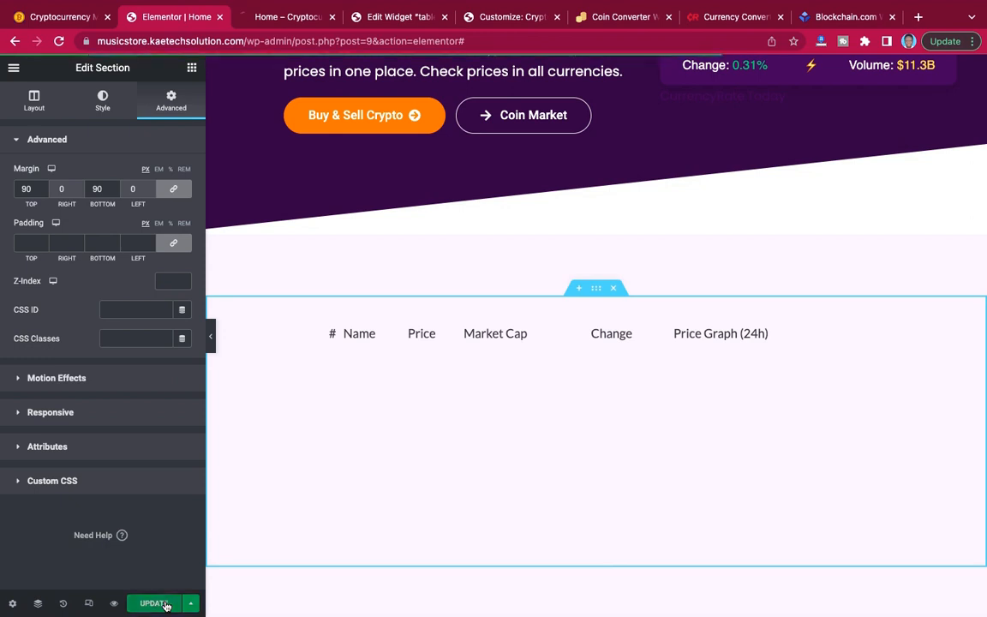
Examine the crypto table section's spacing below the hero and above the footer on the home page preview.
{"action": "left_click", "coordinate": [267, 17]}
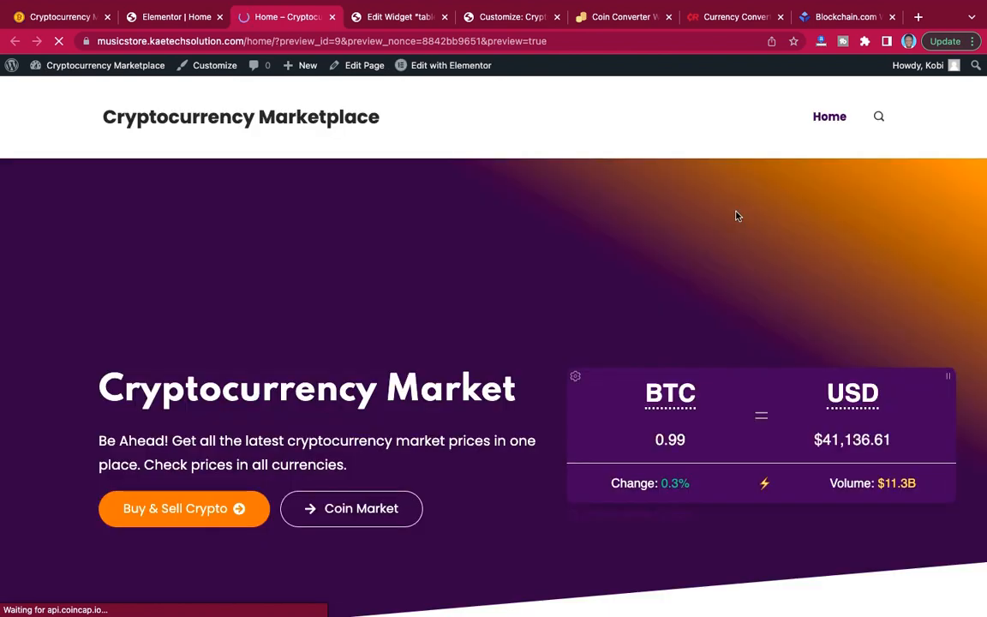
{"action": "scroll", "coordinate": [736, 216], "scroll_direction": "down", "scroll_amount": 5}
{"action": "scroll", "coordinate": [736, 216], "scroll_direction": "down", "scroll_amount": 5}
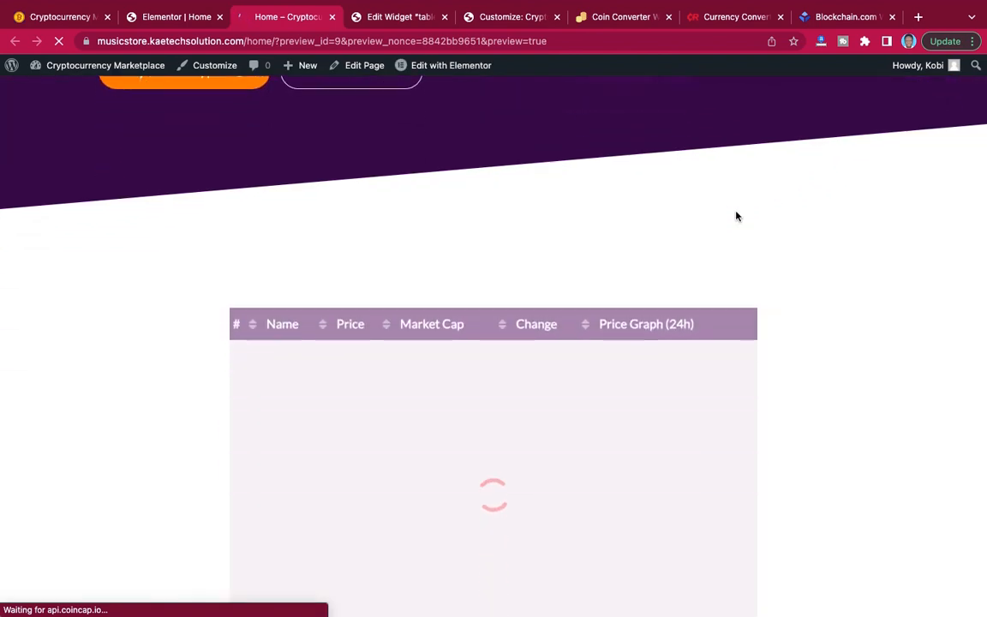
{"action": "scroll", "coordinate": [736, 216], "scroll_direction": "up", "scroll_amount": 5}
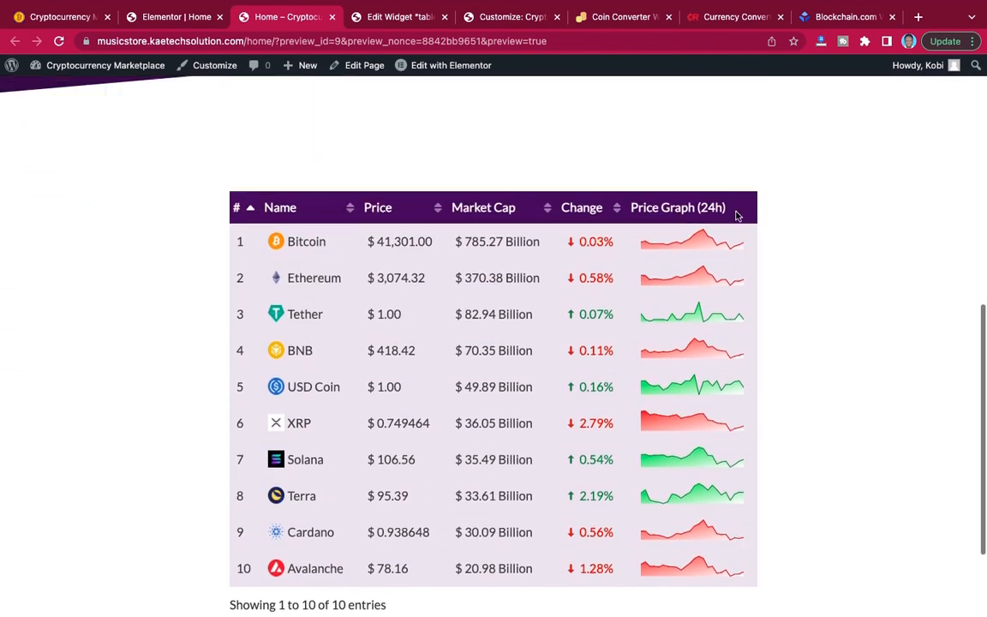
{"action": "scroll", "coordinate": [736, 216], "scroll_direction": "down", "scroll_amount": 3}
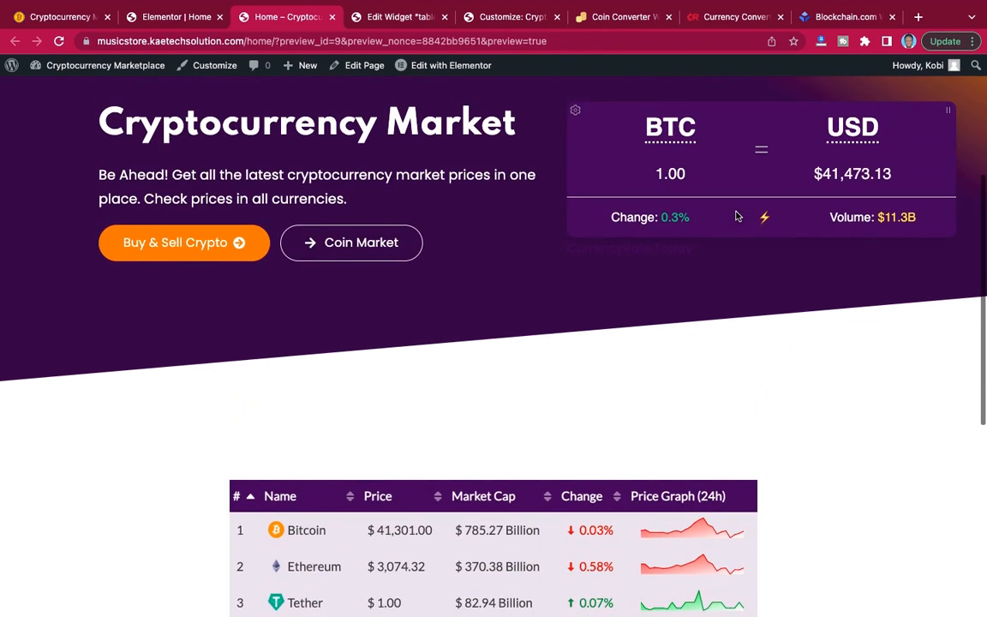
{"action": "scroll", "coordinate": [736, 216], "scroll_direction": "up", "scroll_amount": 1}
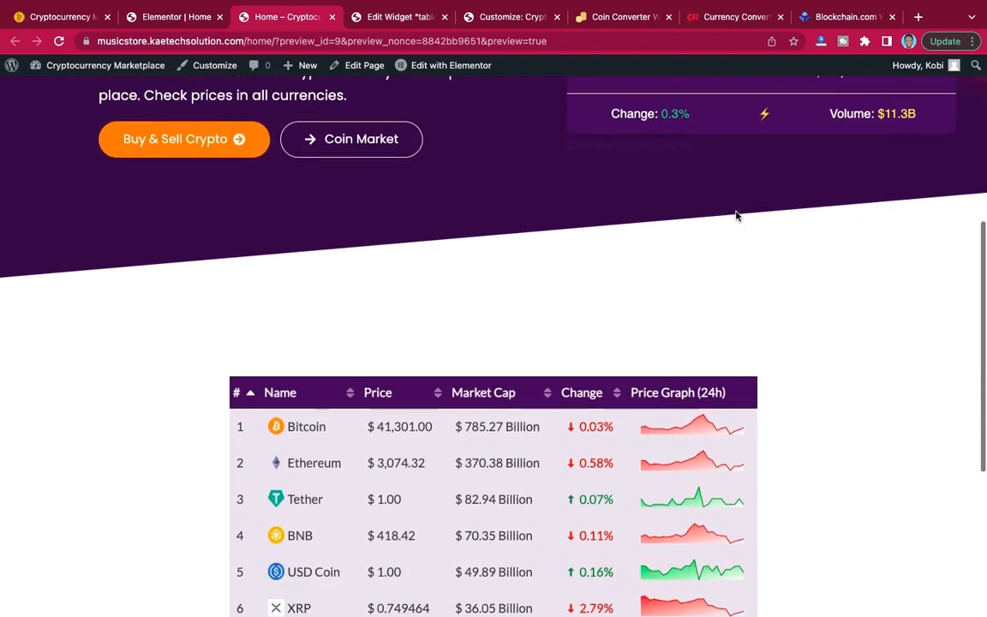
{"action": "scroll", "coordinate": [736, 217], "scroll_direction": "down", "scroll_amount": 4}
{"action": "scroll", "coordinate": [736, 216], "scroll_direction": "up", "scroll_amount": 5}
{"action": "scroll", "coordinate": [737, 216], "scroll_direction": "up", "scroll_amount": 3}
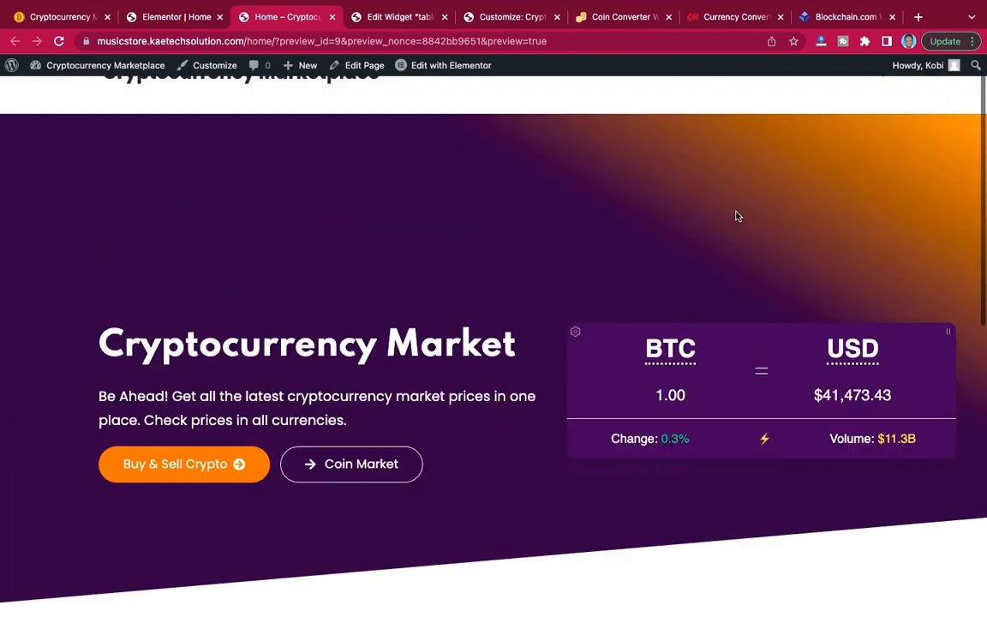
{"action": "scroll", "coordinate": [736, 216], "scroll_direction": "down", "scroll_amount": 8}
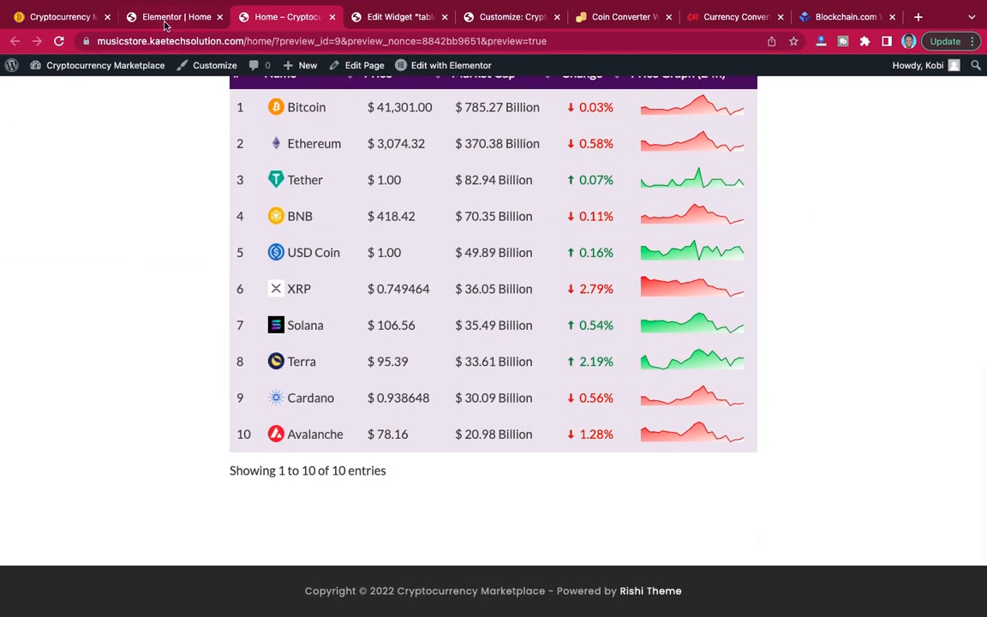
Check the reference site's Cryptocurrency News section, and add a two-column section below the crypto table in the Elementor editor.
{"action": "left_click", "coordinate": [162, 18]}
{"action": "left_click", "coordinate": [69, 17]}
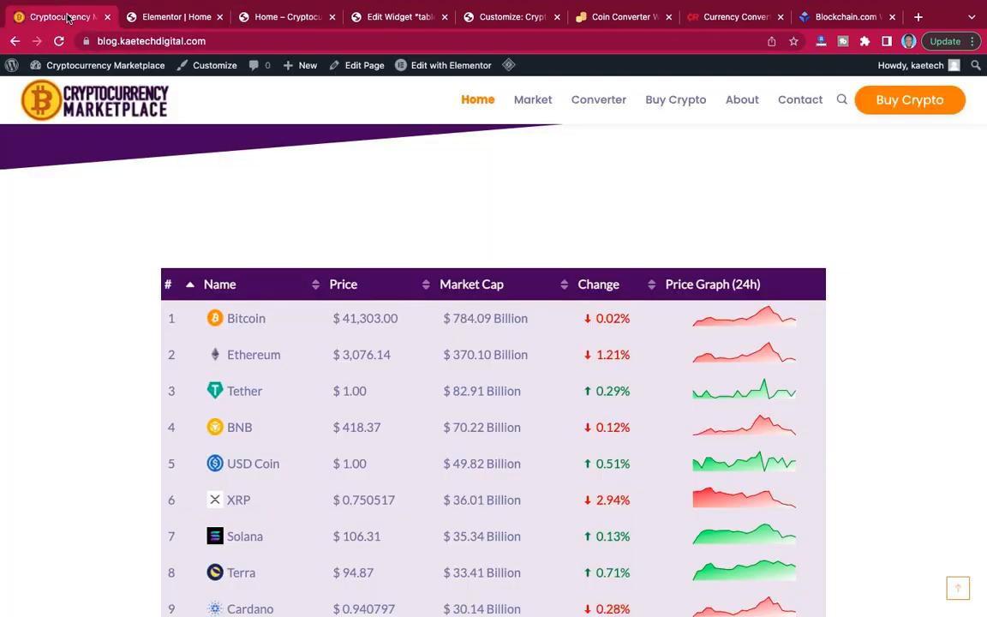
{"action": "scroll", "coordinate": [470, 228], "scroll_direction": "down", "scroll_amount": 8}
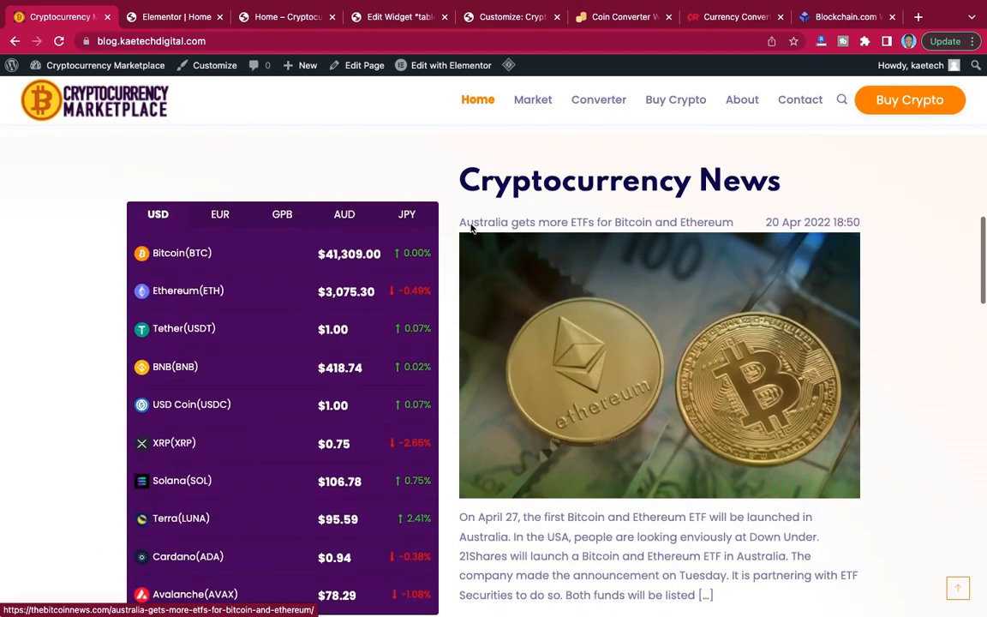
{"action": "scroll", "coordinate": [586, 192], "scroll_direction": "down", "scroll_amount": 3}
{"action": "scroll", "coordinate": [585, 192], "scroll_direction": "down", "scroll_amount": 2}
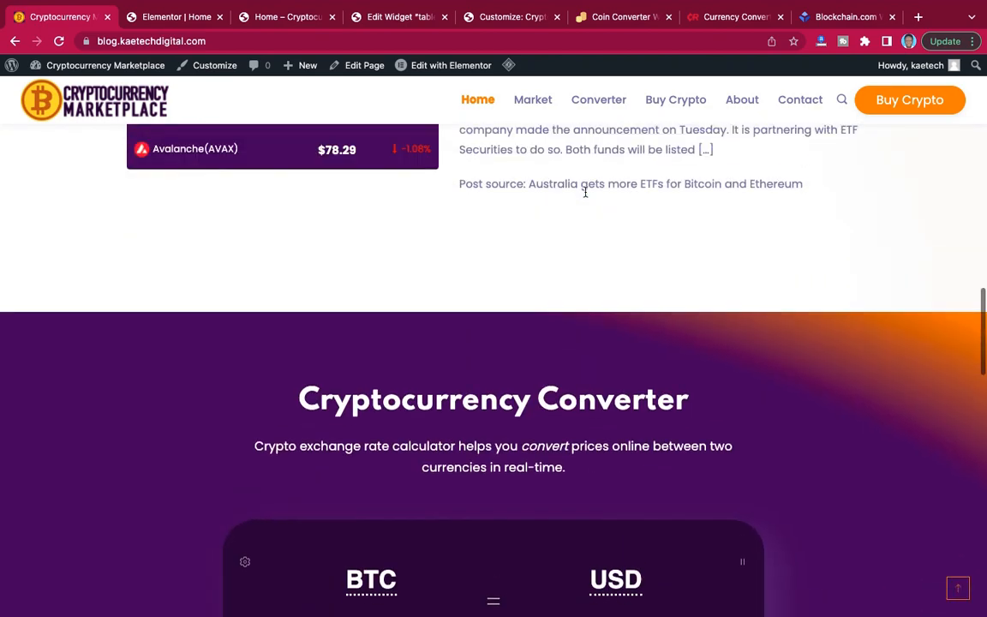
{"action": "scroll", "coordinate": [583, 194], "scroll_direction": "up", "scroll_amount": 6}
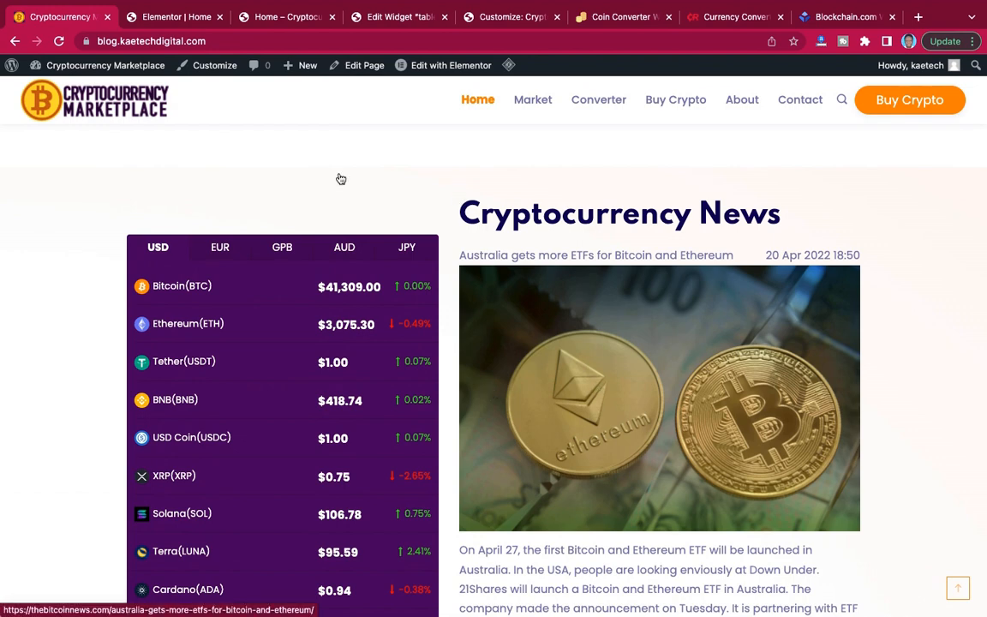
{"action": "left_click", "coordinate": [171, 16]}
{"action": "scroll", "coordinate": [583, 371], "scroll_direction": "down", "scroll_amount": 3}
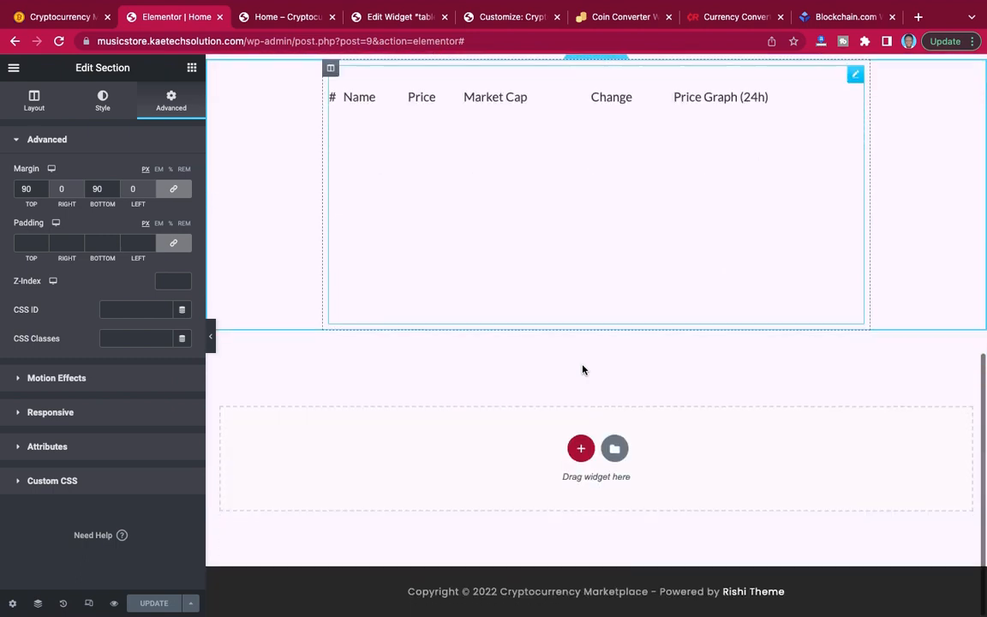
{"action": "left_click", "coordinate": [583, 450]}
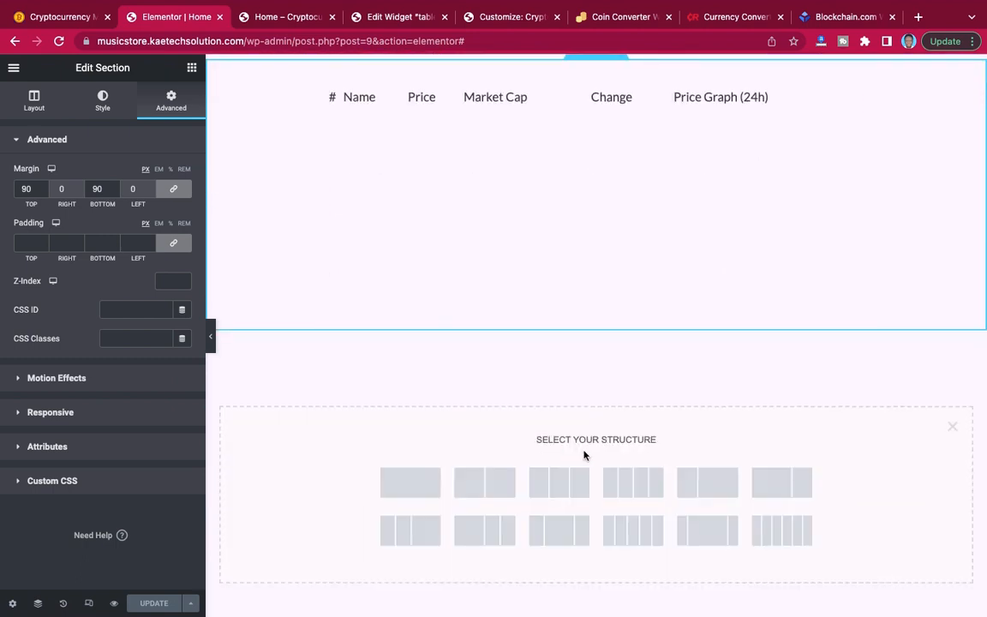
{"action": "left_click", "coordinate": [485, 491]}
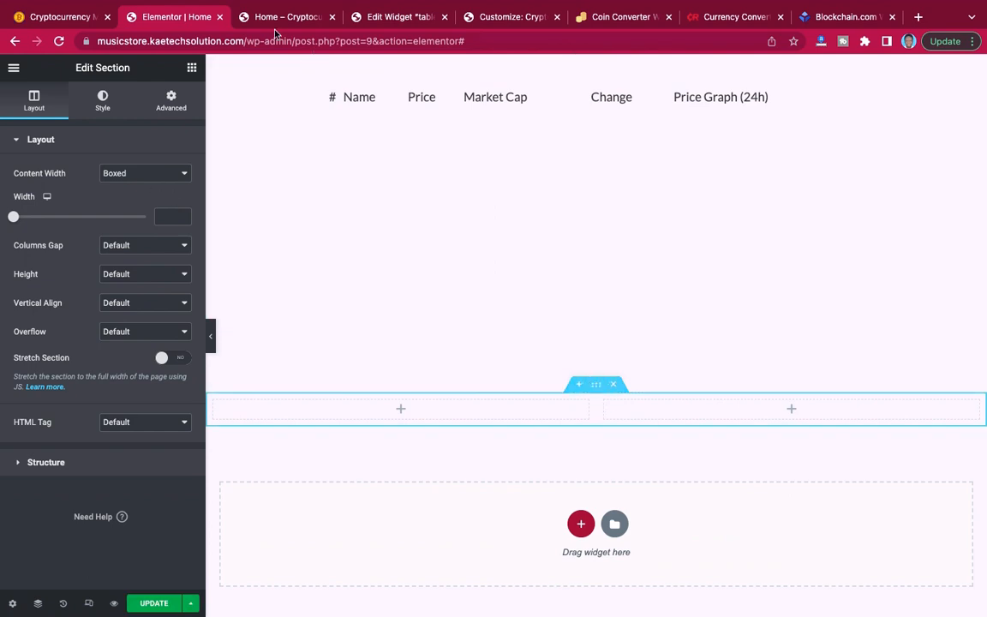
On the reference site, examine the two-column layout with the multi-currency price list beside the Cryptocurrency News post.
{"action": "left_click", "coordinate": [62, 17]}
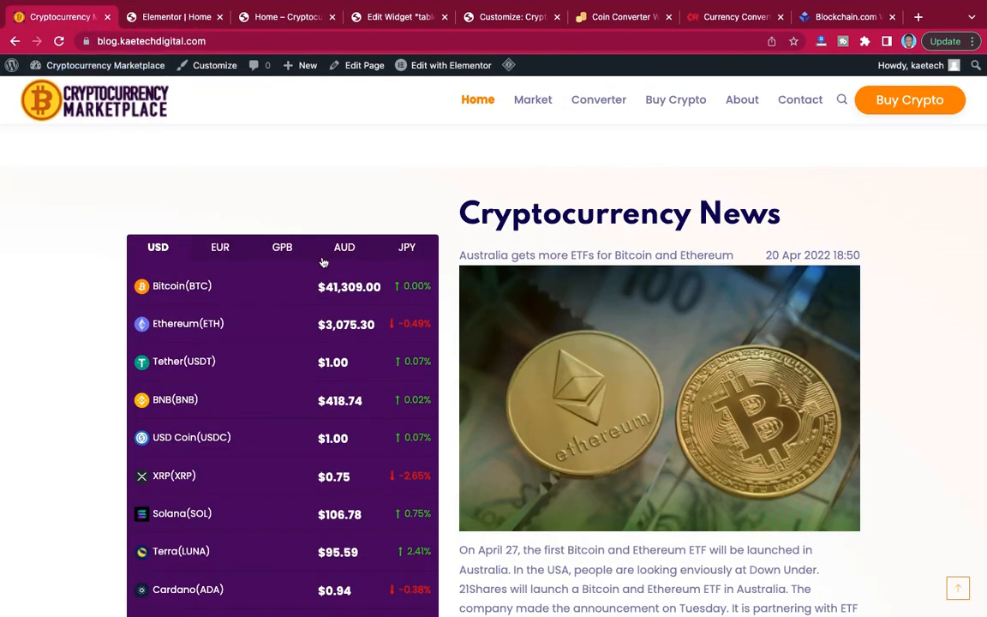
{"action": "scroll", "coordinate": [251, 189], "scroll_direction": "up", "scroll_amount": 4}
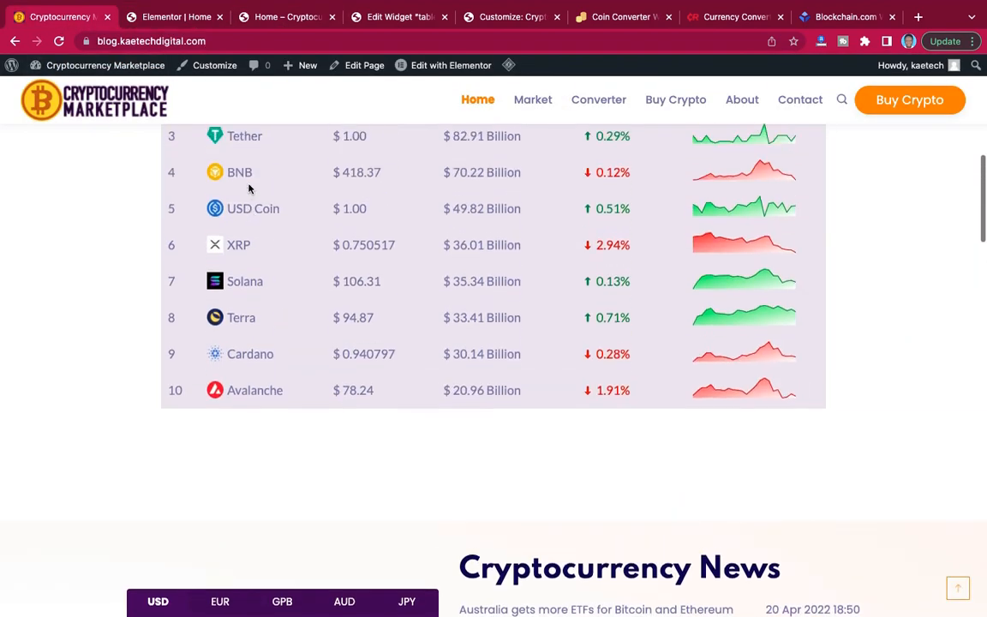
{"action": "scroll", "coordinate": [249, 188], "scroll_direction": "down", "scroll_amount": 5}
{"action": "scroll", "coordinate": [249, 188], "scroll_direction": "down", "scroll_amount": 1}
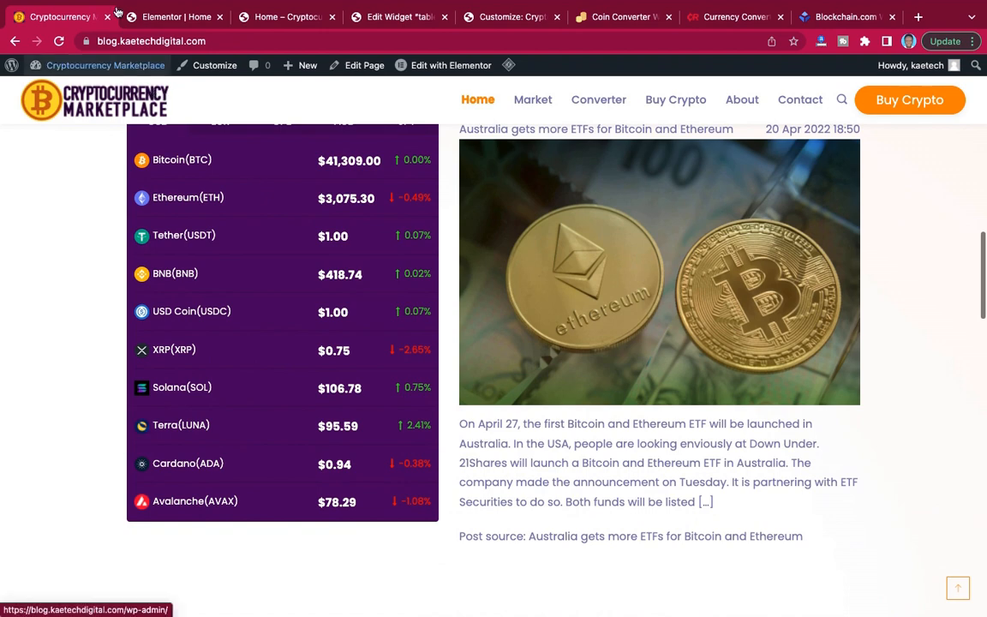
{"action": "scroll", "coordinate": [186, 190], "scroll_direction": "up", "scroll_amount": 3}
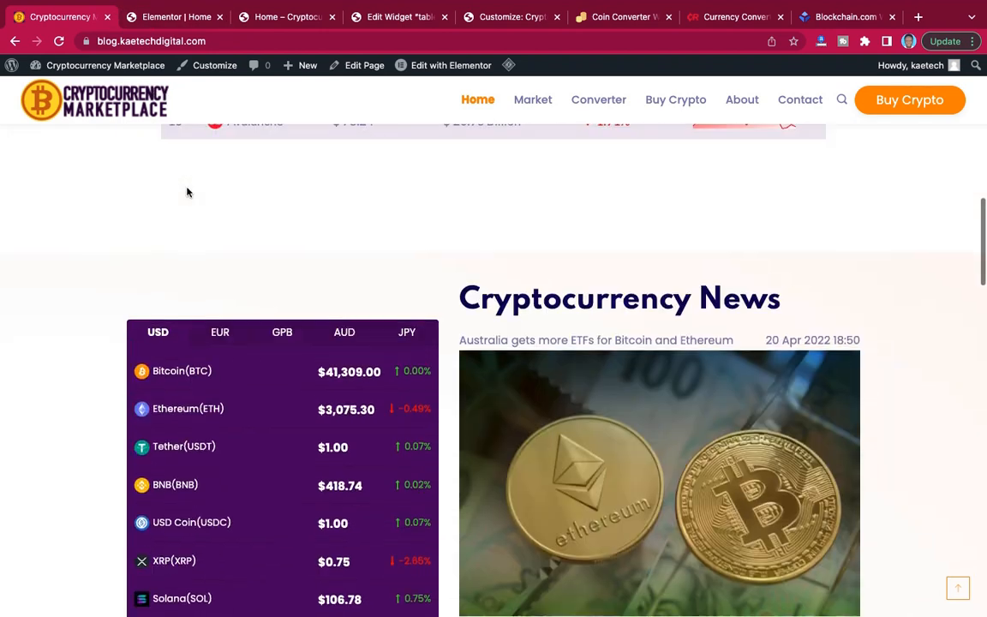
{"action": "scroll", "coordinate": [188, 192], "scroll_direction": "down", "scroll_amount": 3}
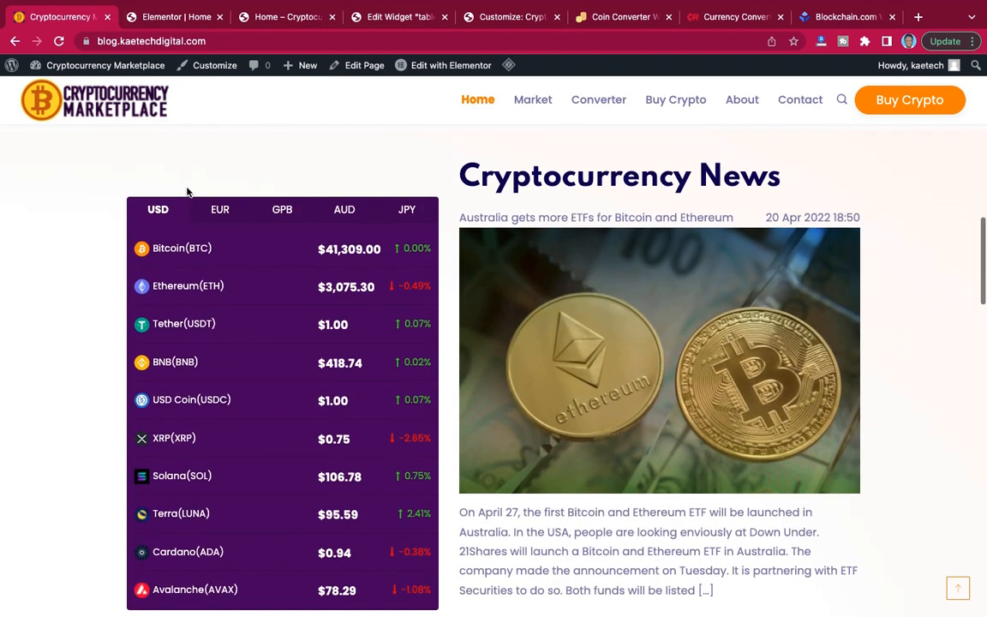
{"action": "scroll", "coordinate": [189, 159], "scroll_direction": "up", "scroll_amount": 1}
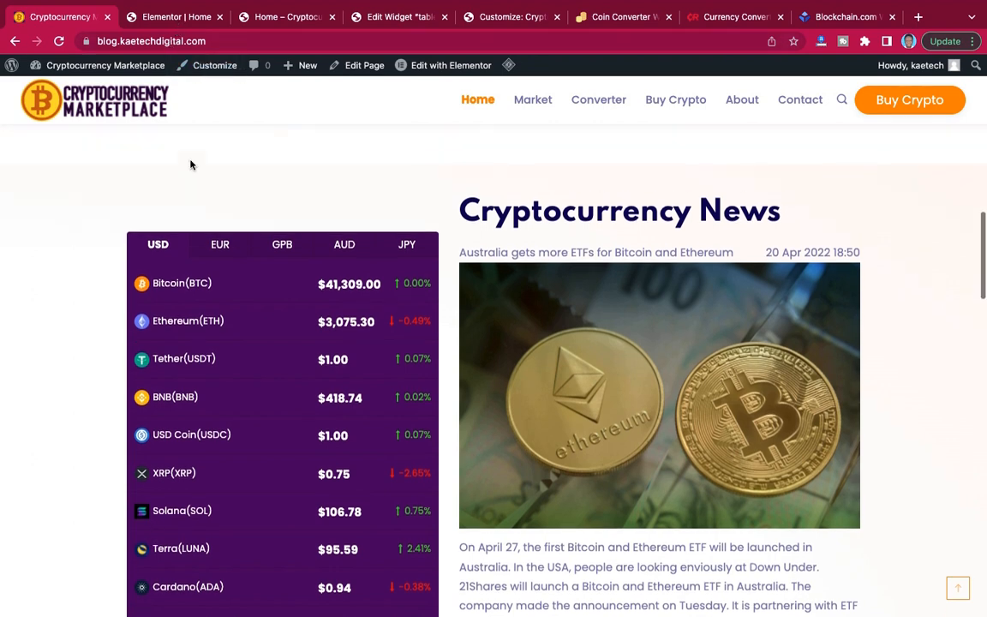
{"action": "scroll", "coordinate": [198, 172], "scroll_direction": "down", "scroll_amount": 3}
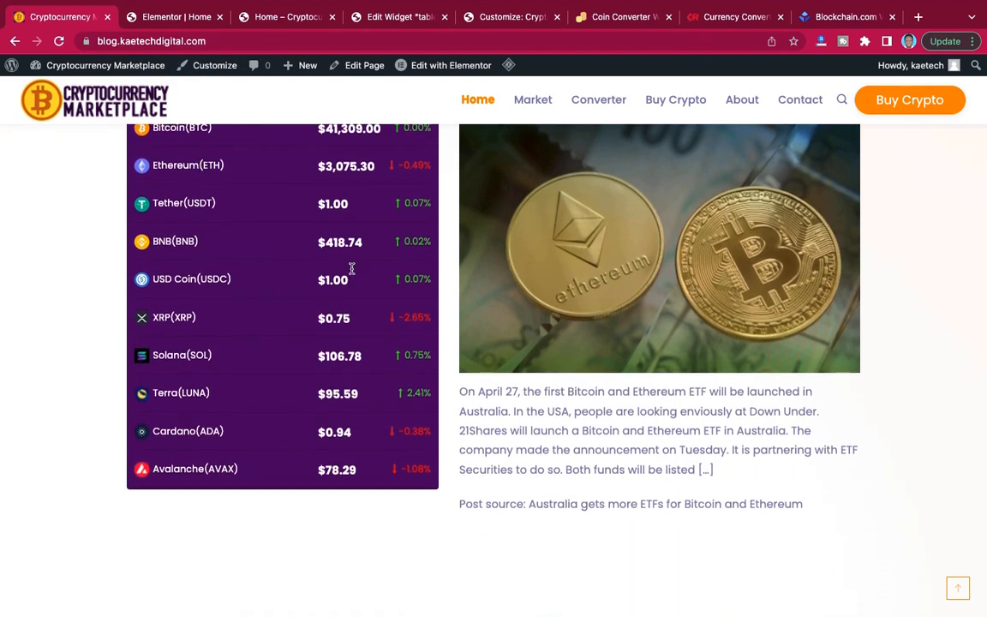
{"action": "scroll", "coordinate": [343, 274], "scroll_direction": "up", "scroll_amount": 2}
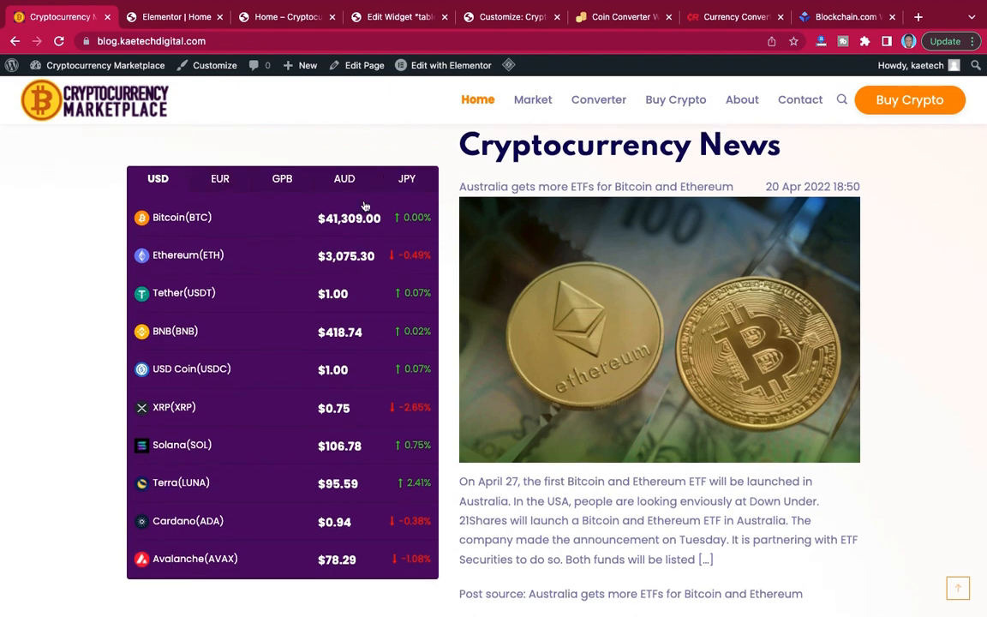
Switch to the WordPress dashboard and review the settings of the "table 1" crypto widget.
{"action": "left_click", "coordinate": [396, 17]}
{"action": "scroll", "coordinate": [384, 296], "scroll_direction": "down", "scroll_amount": 5}
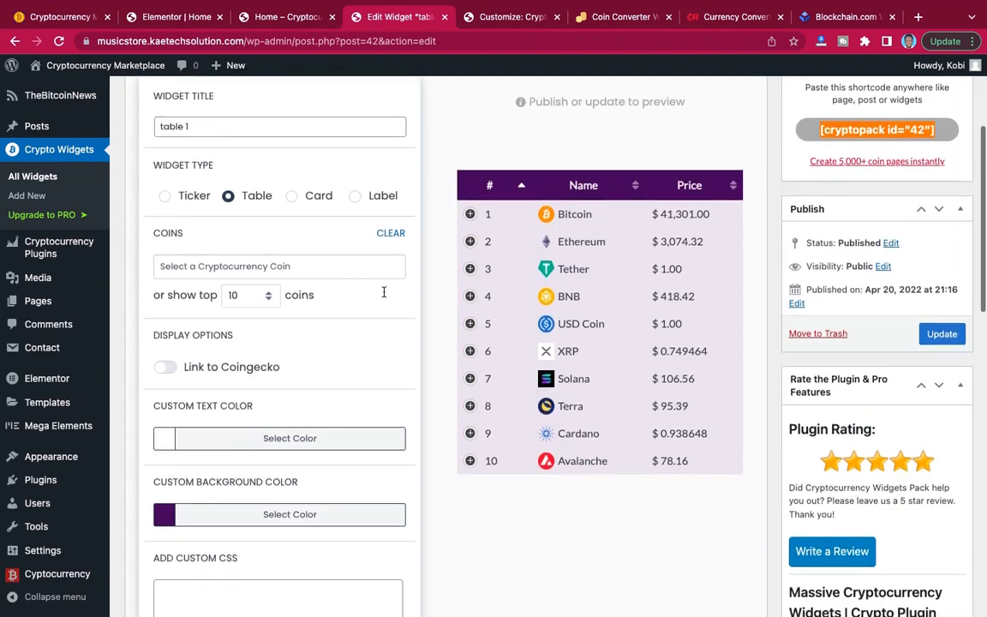
{"action": "scroll", "coordinate": [384, 296], "scroll_direction": "up", "scroll_amount": 3}
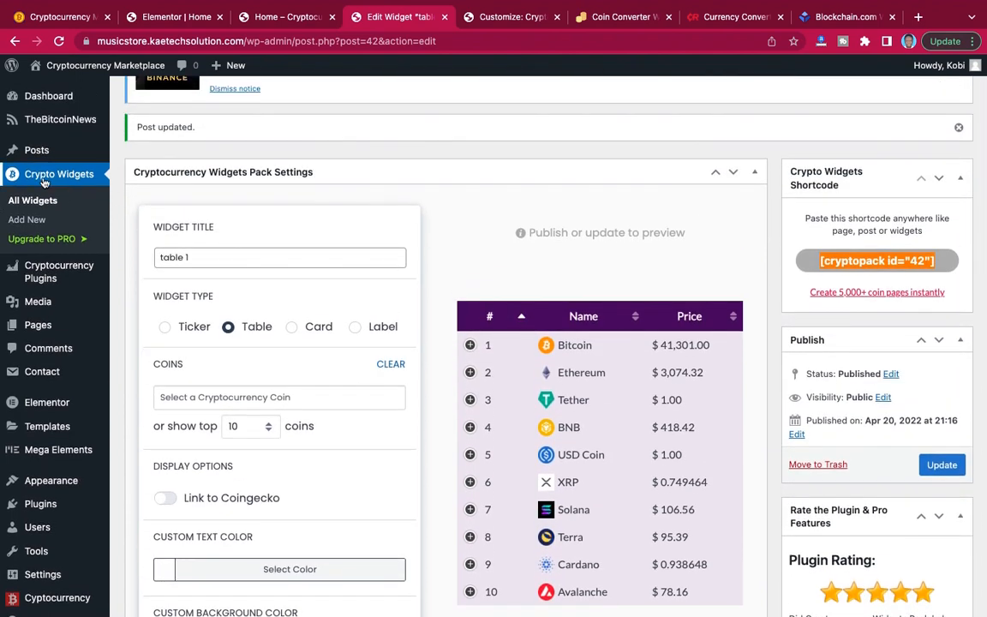
{"action": "scroll", "coordinate": [230, 286], "scroll_direction": "down", "scroll_amount": 3}
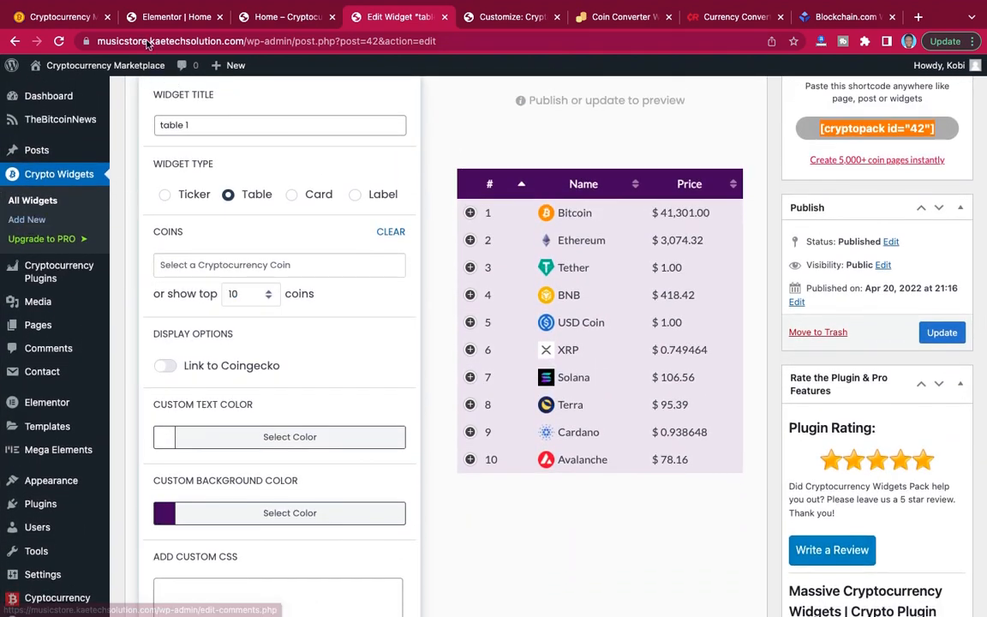
Look through the reference site's converter, coin list and crypto table sections to compare their widgets.
{"action": "left_click", "coordinate": [64, 17]}
{"action": "scroll", "coordinate": [443, 237], "scroll_direction": "down", "scroll_amount": 6}
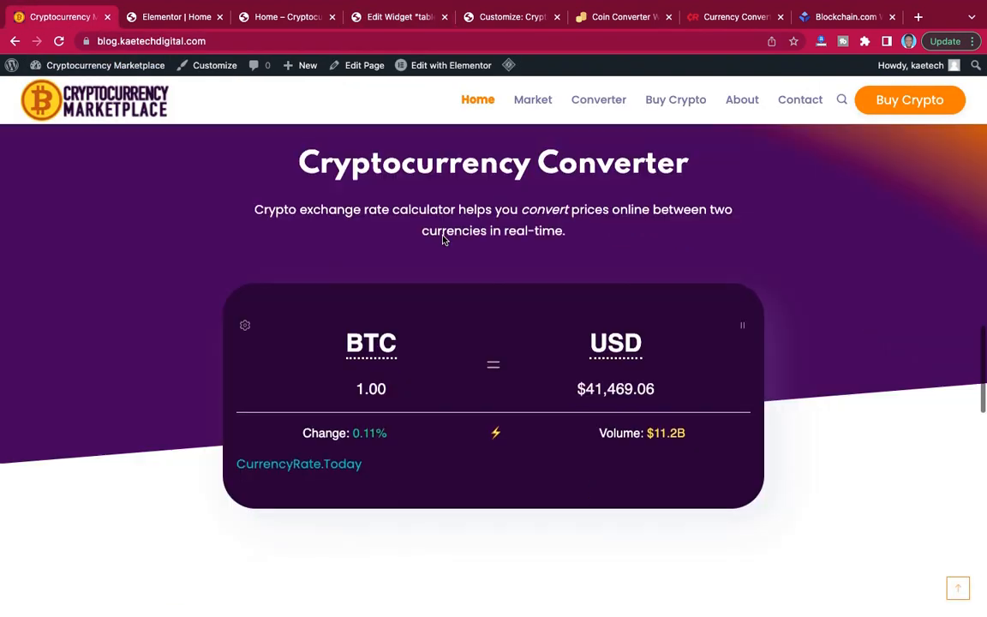
{"action": "scroll", "coordinate": [443, 238], "scroll_direction": "down", "scroll_amount": 10}
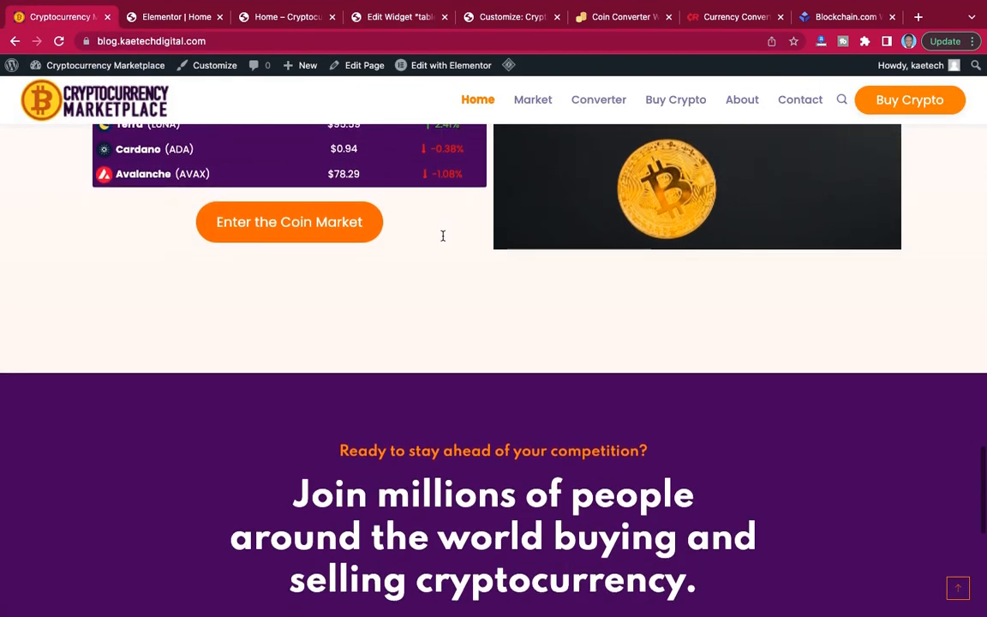
{"action": "scroll", "coordinate": [443, 240], "scroll_direction": "up", "scroll_amount": 20}
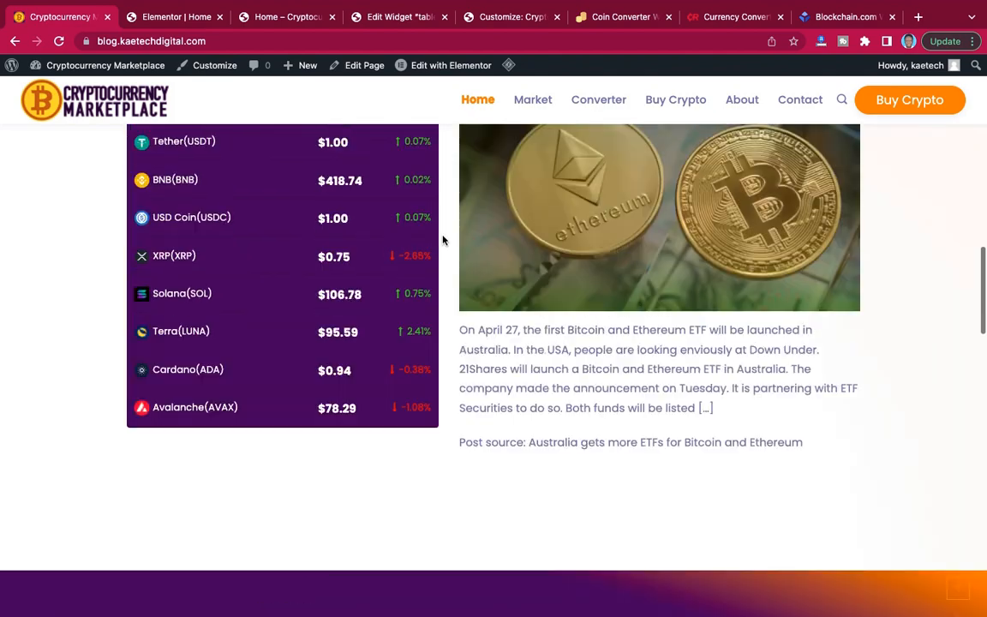
{"action": "scroll", "coordinate": [443, 240], "scroll_direction": "up", "scroll_amount": 6}
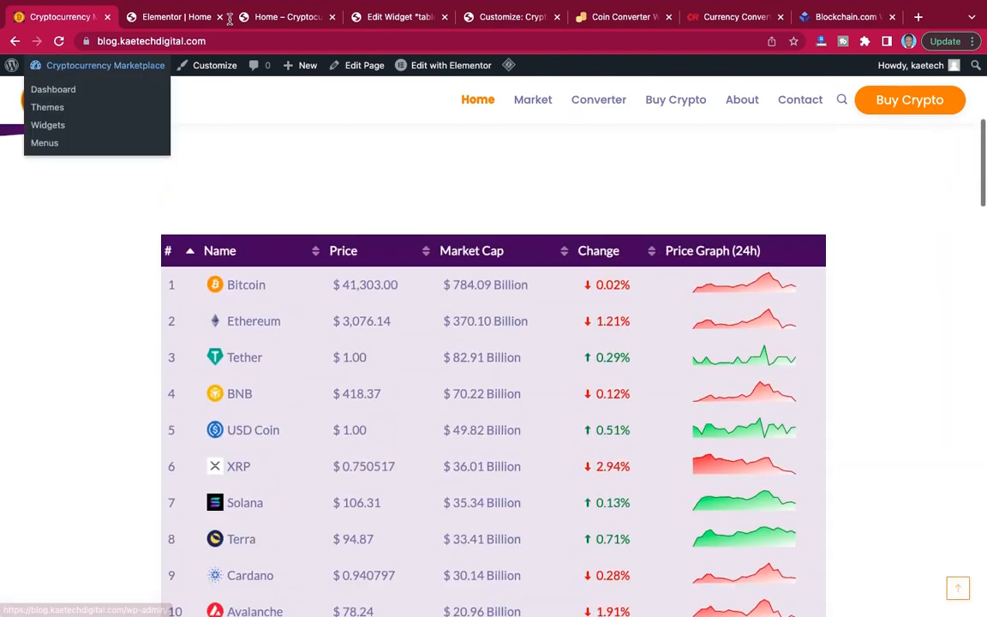
In the WordPress dashboard, start a new Cryptocurrency Plugins crypto widget and set its type to Multi Currency Tabs.
{"action": "left_click", "coordinate": [400, 18]}
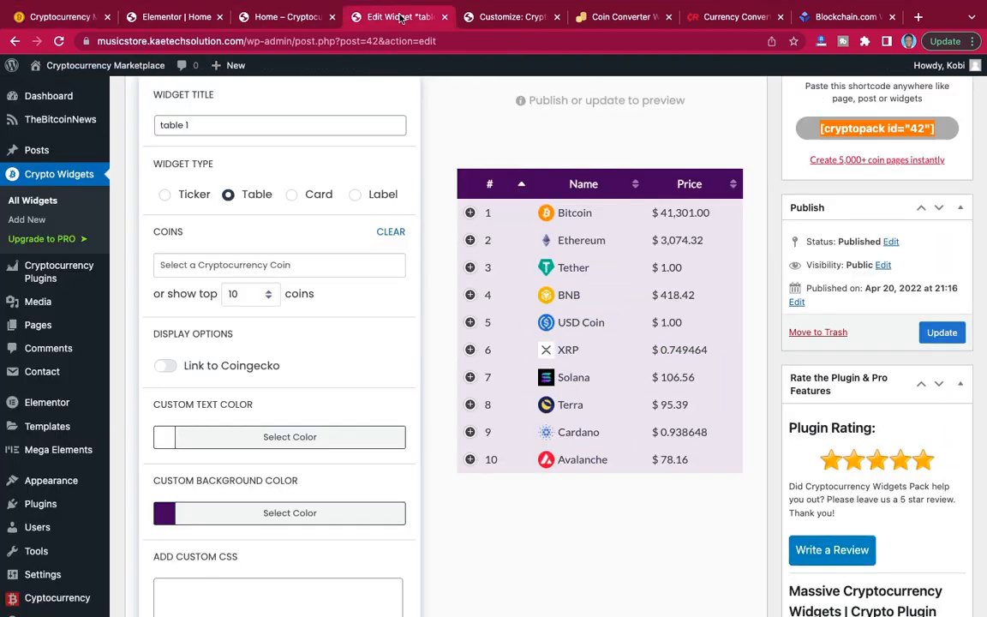
{"action": "mouse_move", "coordinate": [21, 274]}
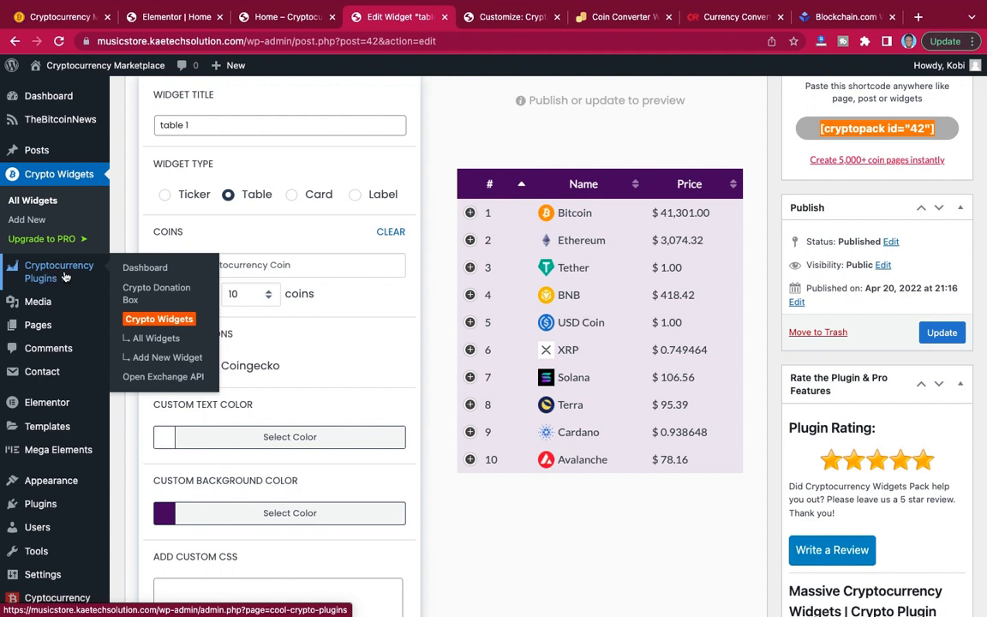
{"action": "left_click", "coordinate": [163, 360]}
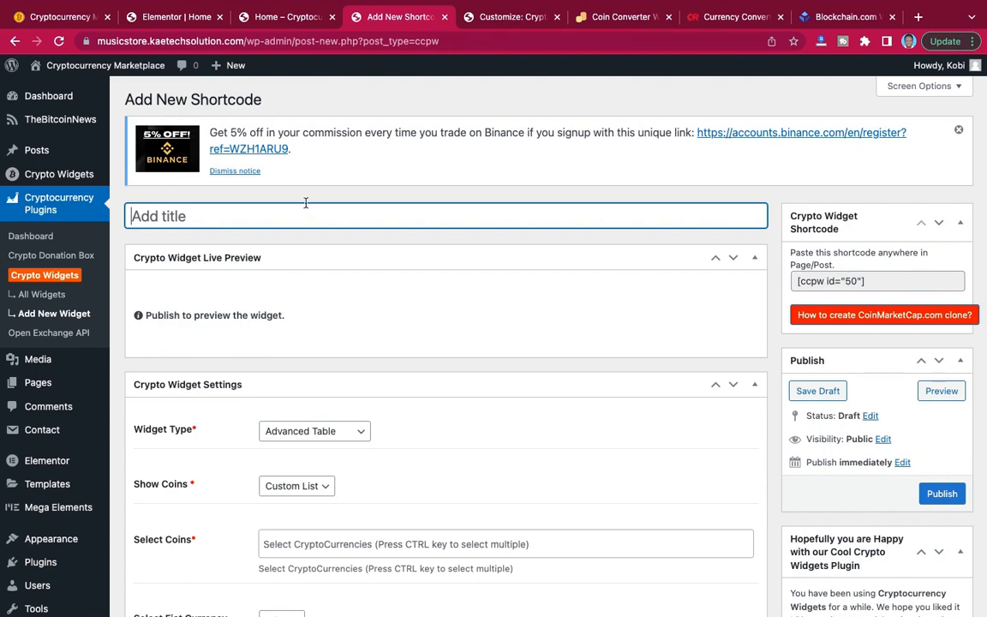
{"action": "scroll", "coordinate": [305, 203], "scroll_direction": "down", "scroll_amount": 4}
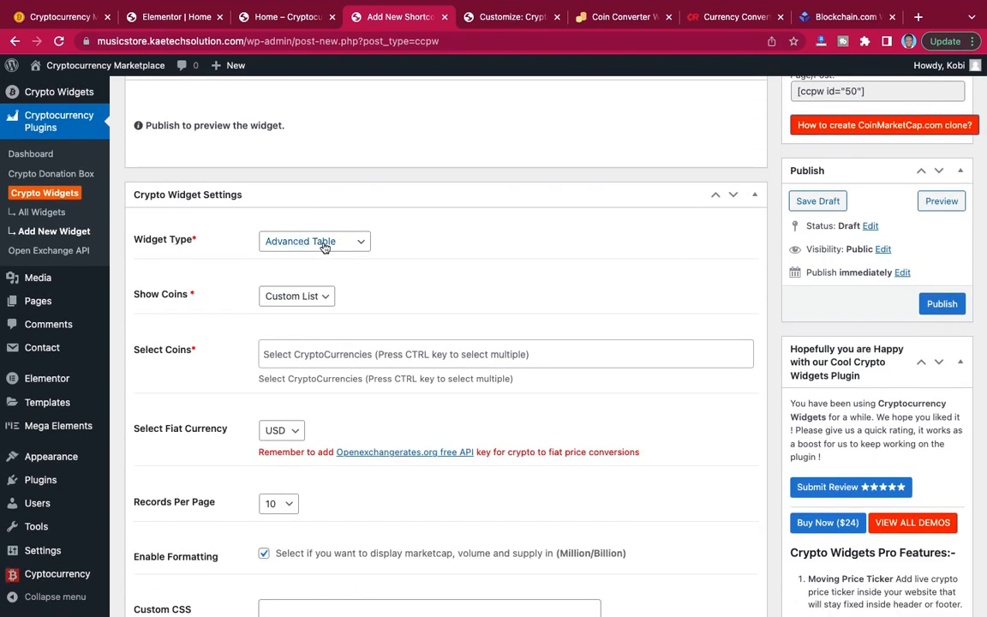
{"action": "left_click", "coordinate": [332, 248]}
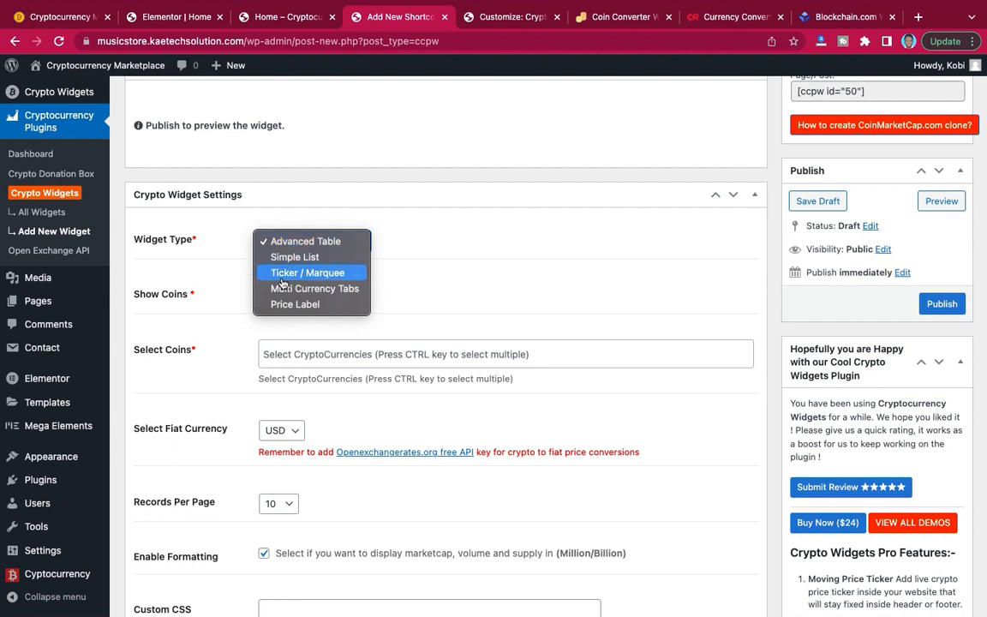
{"action": "left_click", "coordinate": [333, 293]}
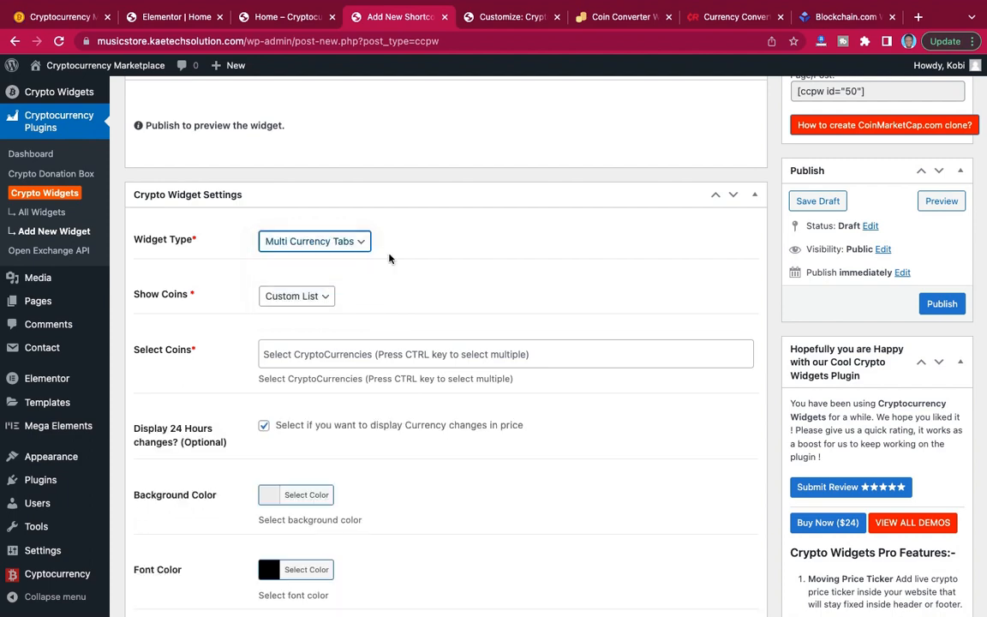
On the reference site, view the multi-currency price list in EUR, GPB, AUD, JPY and USD.
{"action": "left_click", "coordinate": [178, 17]}
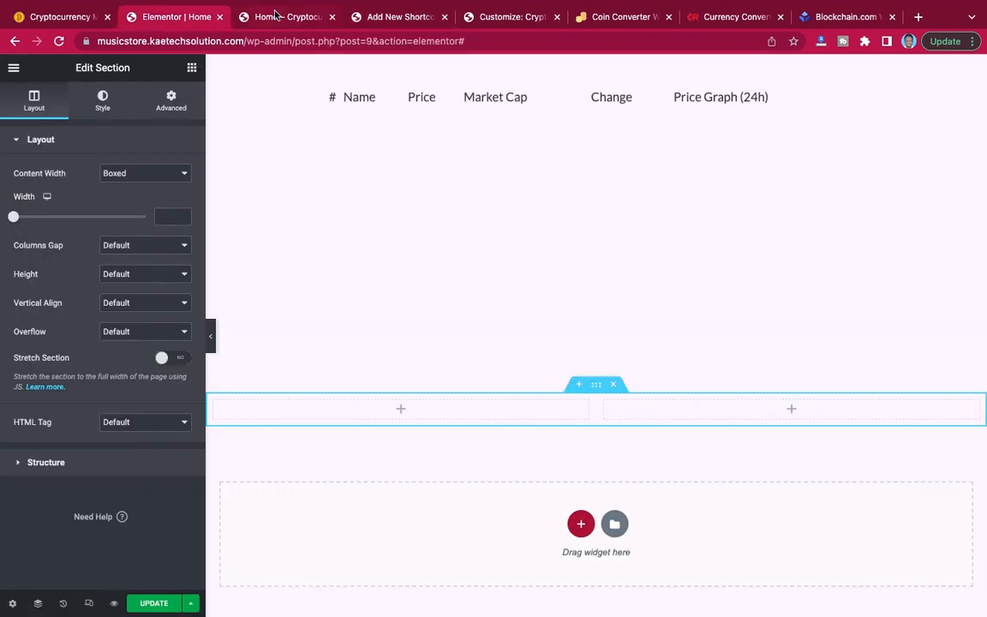
{"action": "left_click", "coordinate": [278, 16]}
{"action": "left_click", "coordinate": [66, 17]}
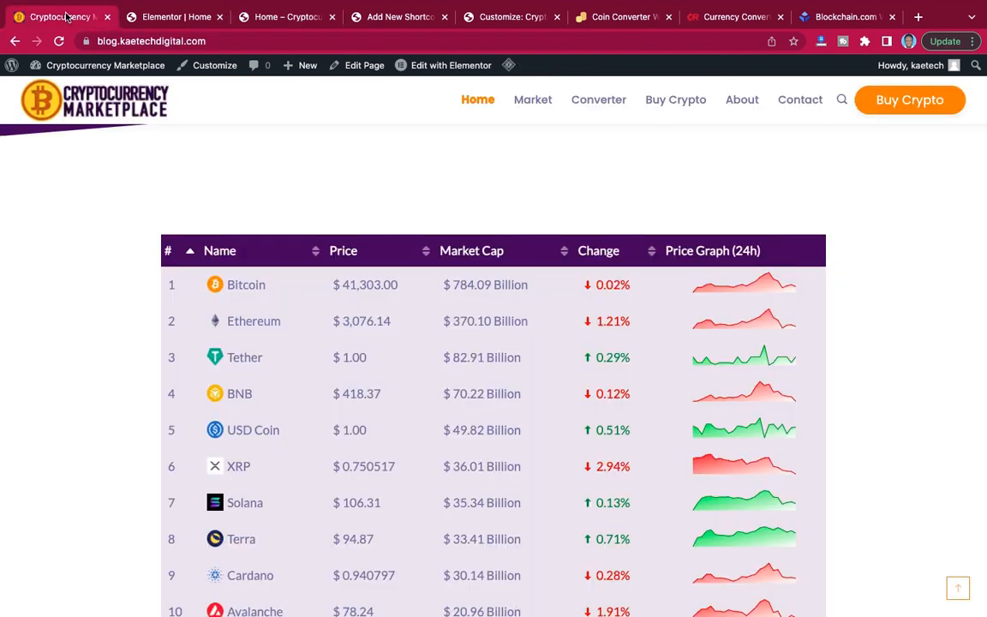
{"action": "scroll", "coordinate": [319, 427], "scroll_direction": "down", "scroll_amount": 3}
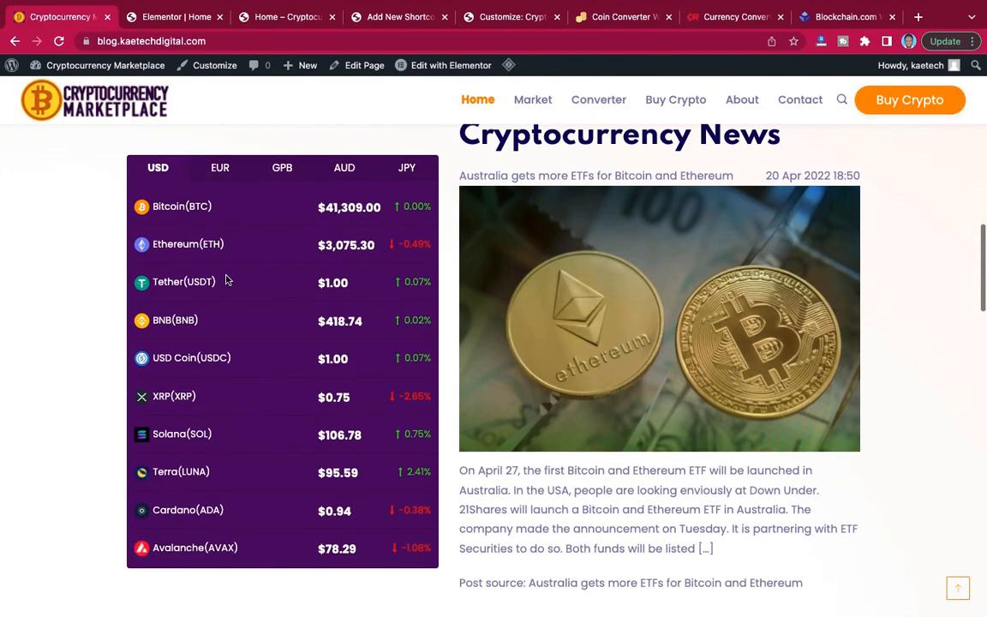
{"action": "left_click", "coordinate": [220, 169]}
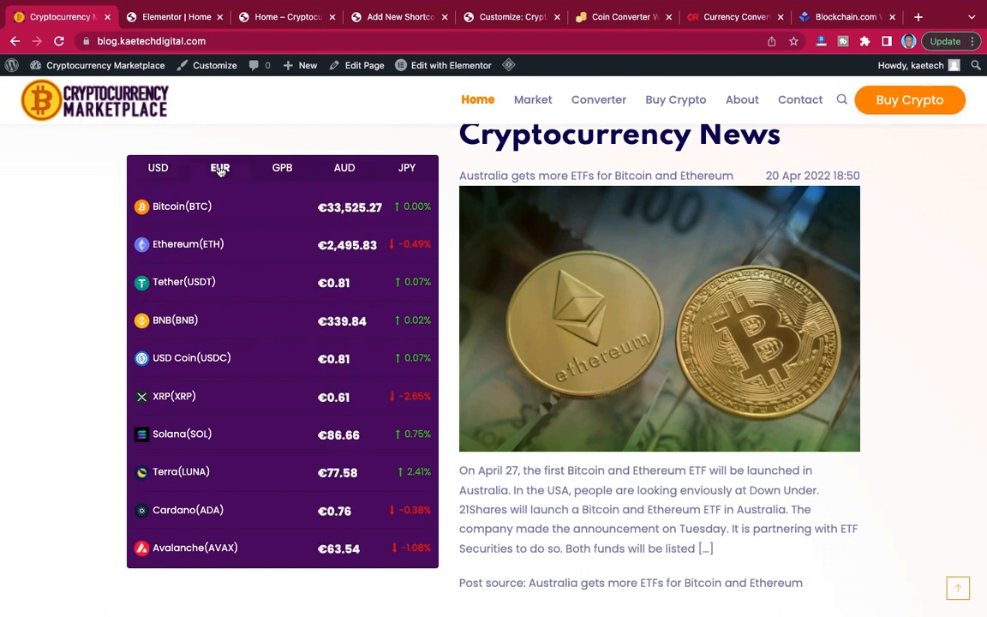
{"action": "left_click", "coordinate": [283, 168]}
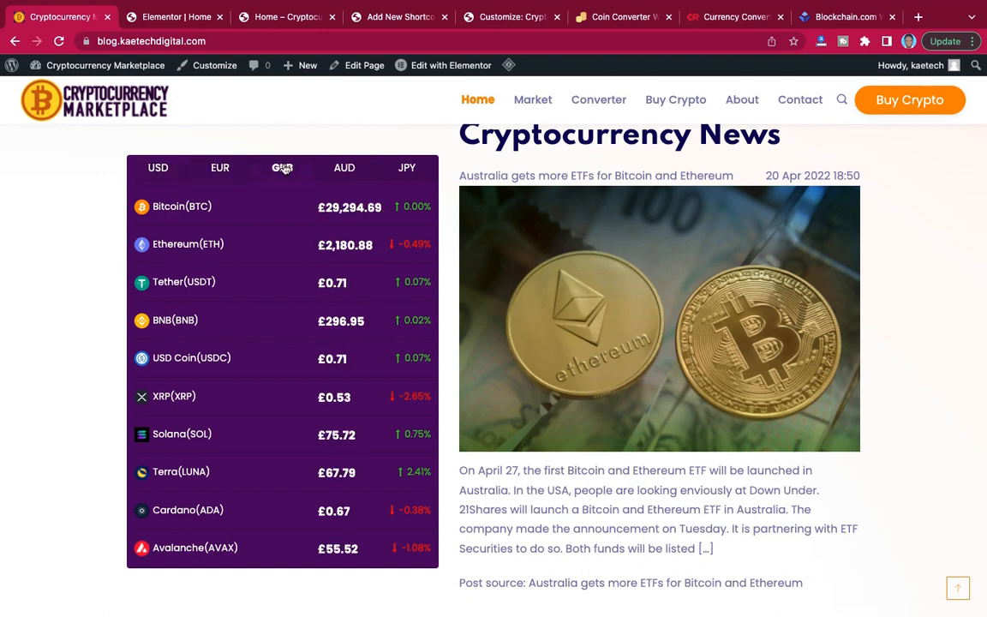
{"action": "left_click", "coordinate": [347, 169]}
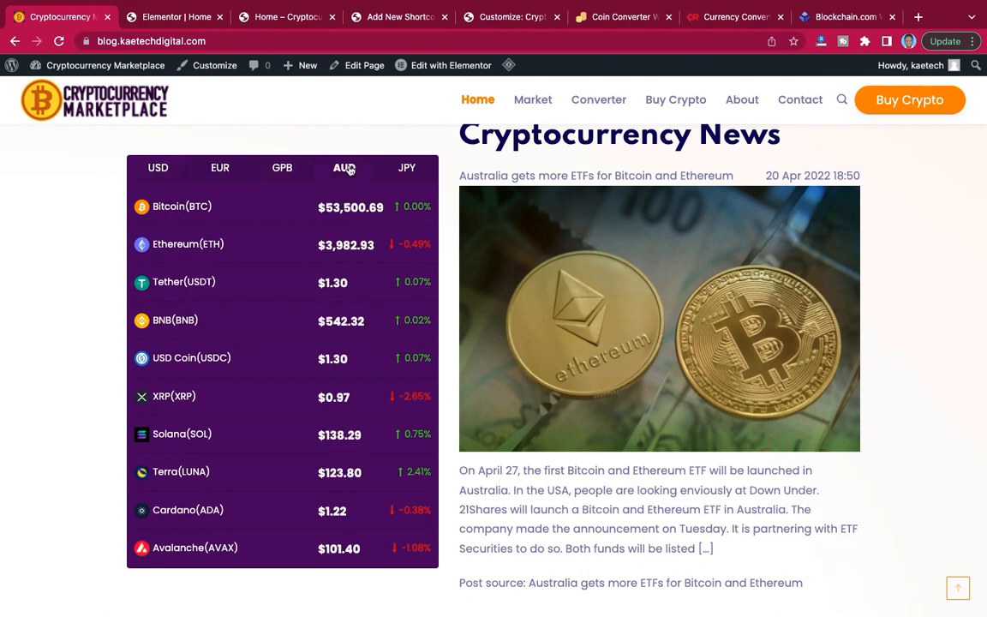
{"action": "left_click", "coordinate": [409, 170]}
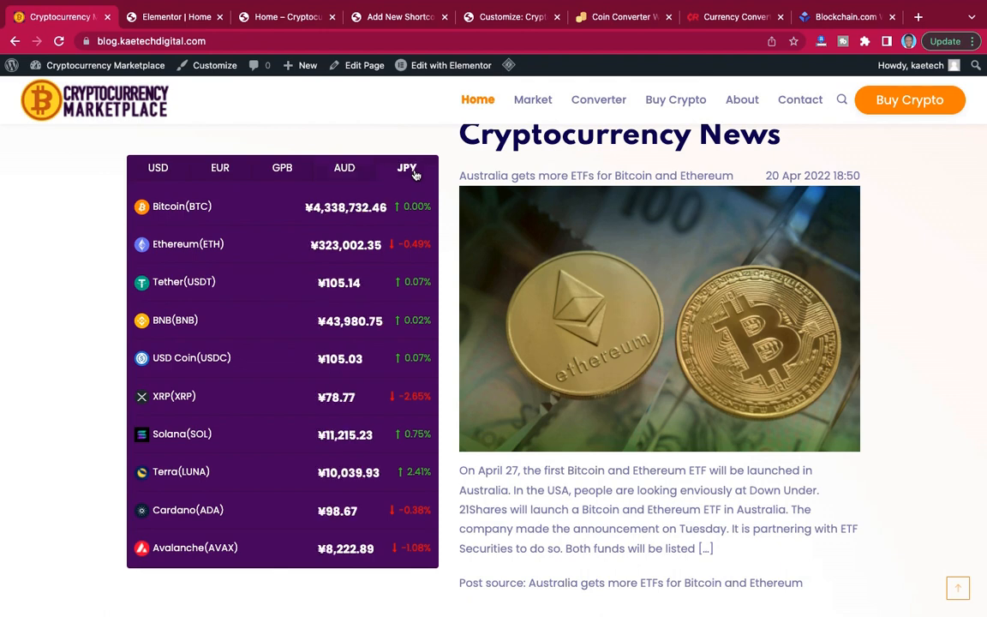
{"action": "left_click", "coordinate": [159, 169]}
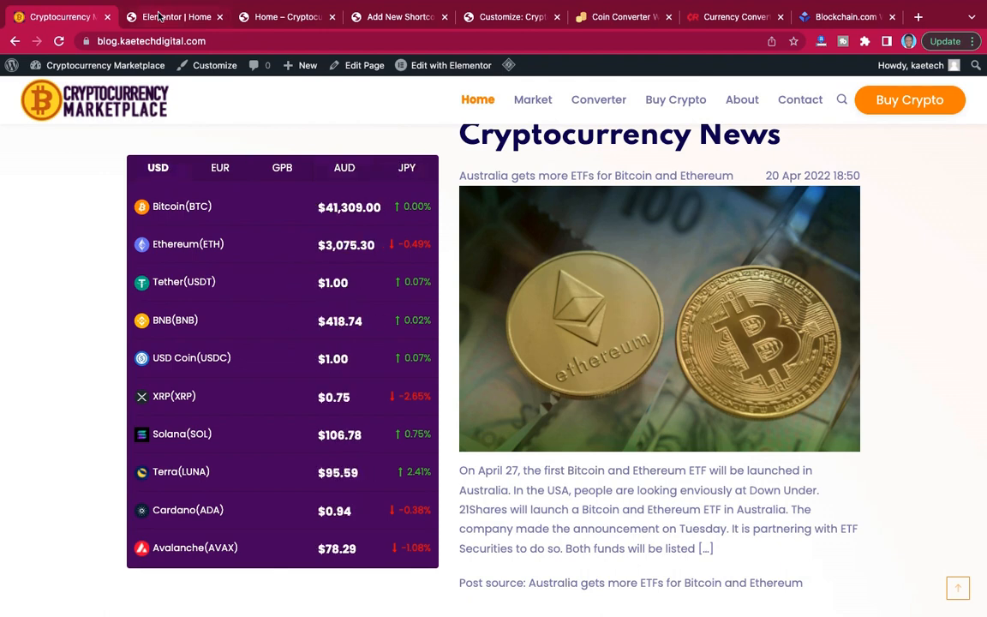
Return to the new crypto widget and title it "Multicurrency 1".
{"action": "left_click", "coordinate": [396, 17]}
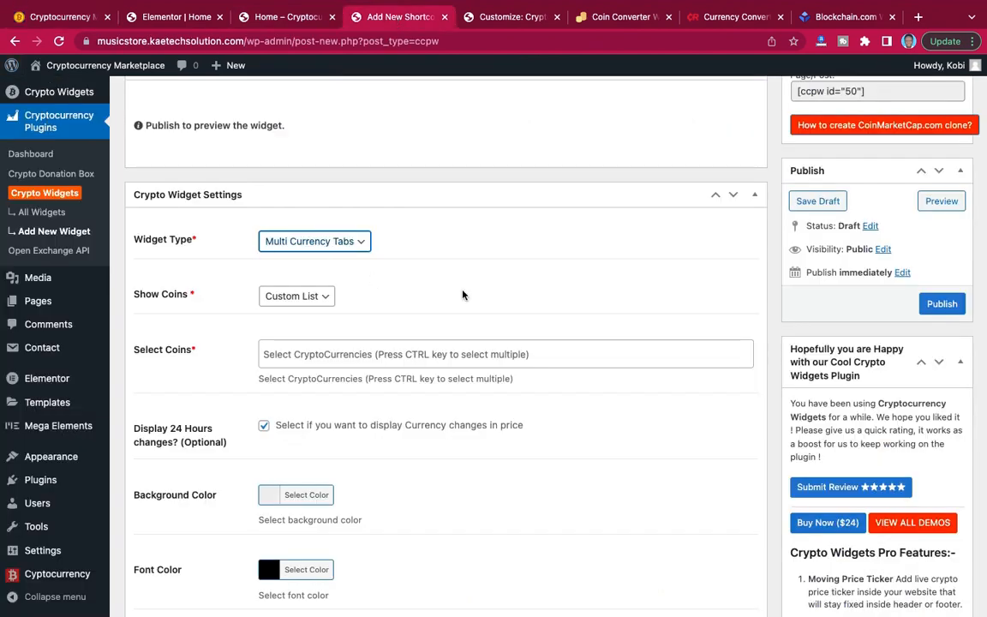
{"action": "scroll", "coordinate": [463, 293], "scroll_direction": "down", "scroll_amount": 3}
{"action": "scroll", "coordinate": [463, 292], "scroll_direction": "up", "scroll_amount": 7}
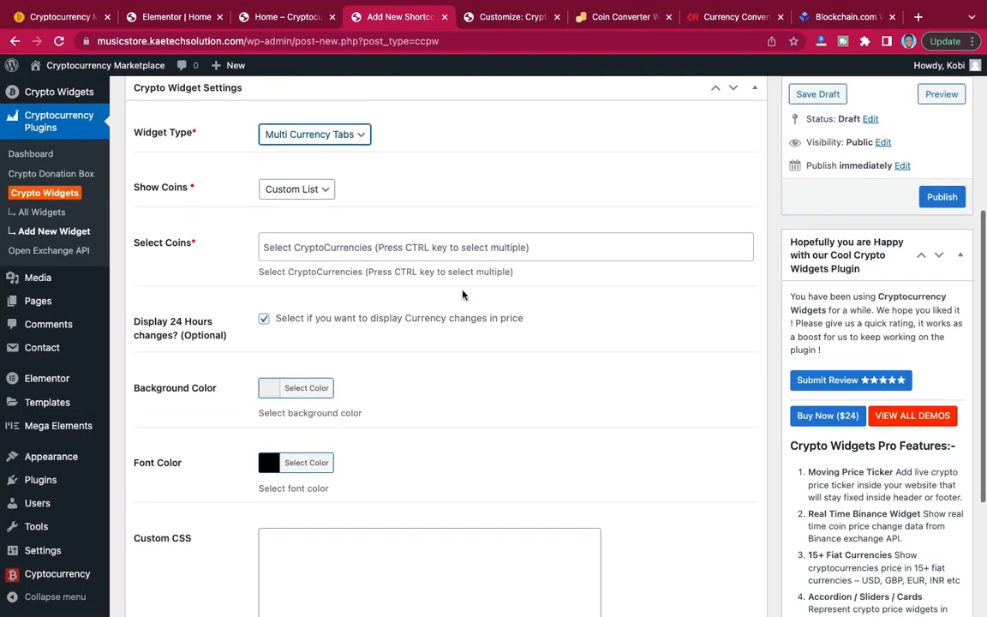
{"action": "left_click", "coordinate": [348, 188]}
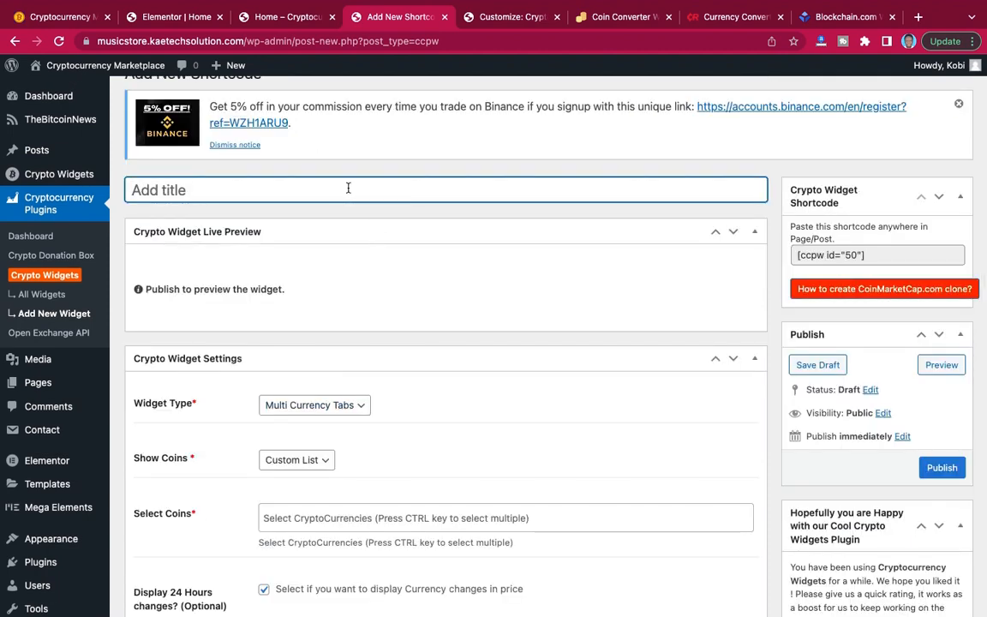
{"action": "type", "text": "Multicurrency"}
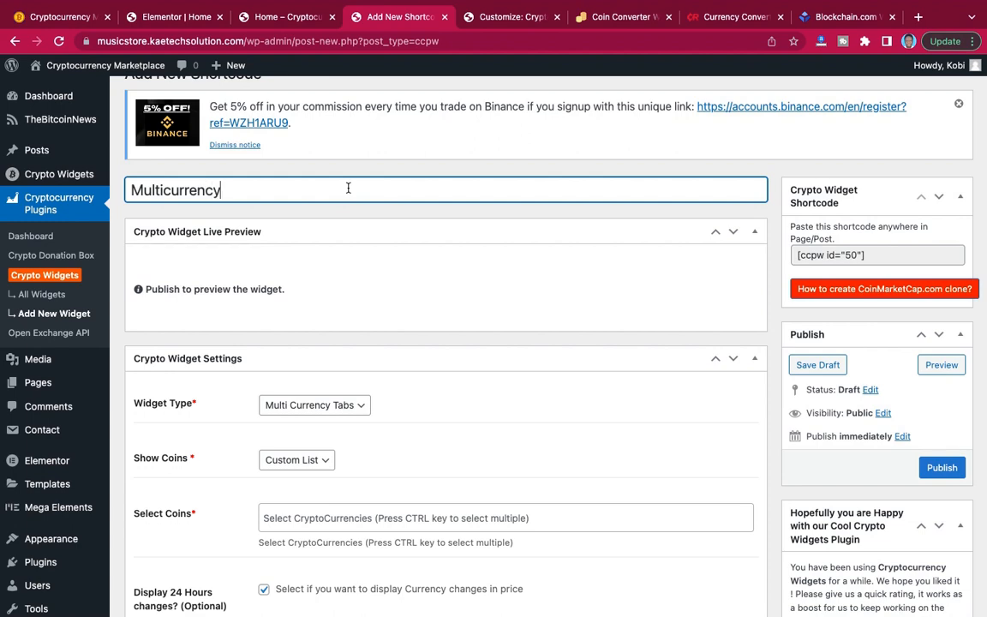
{"action": "type", "text": " 1"}
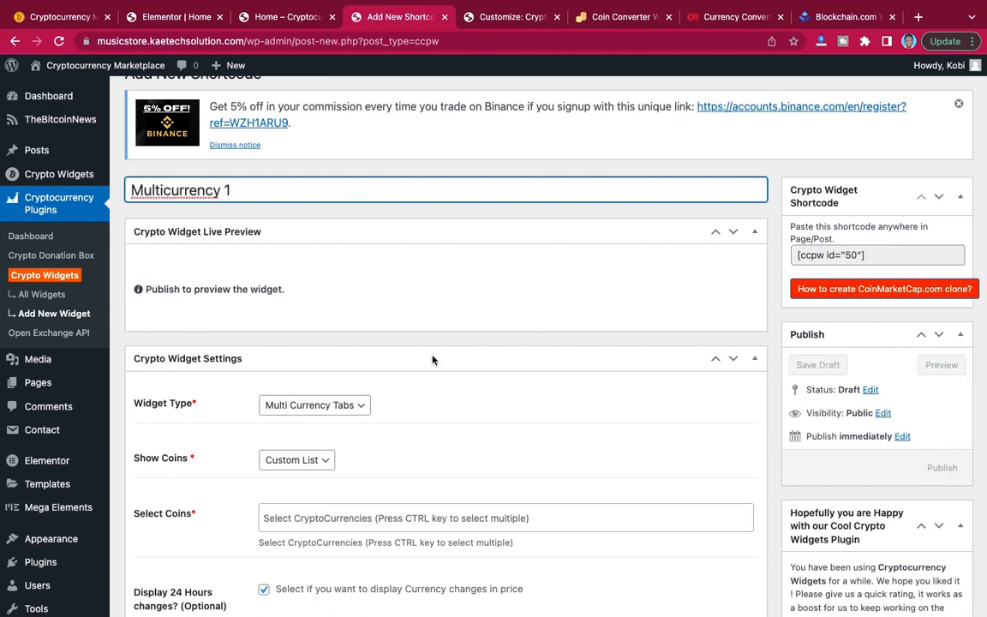
Set the widget to show the Top 10 coins and compare this with the reference site's price list.
{"action": "scroll", "coordinate": [429, 360], "scroll_direction": "down", "scroll_amount": 5}
{"action": "scroll", "coordinate": [422, 371], "scroll_direction": "down", "scroll_amount": 2}
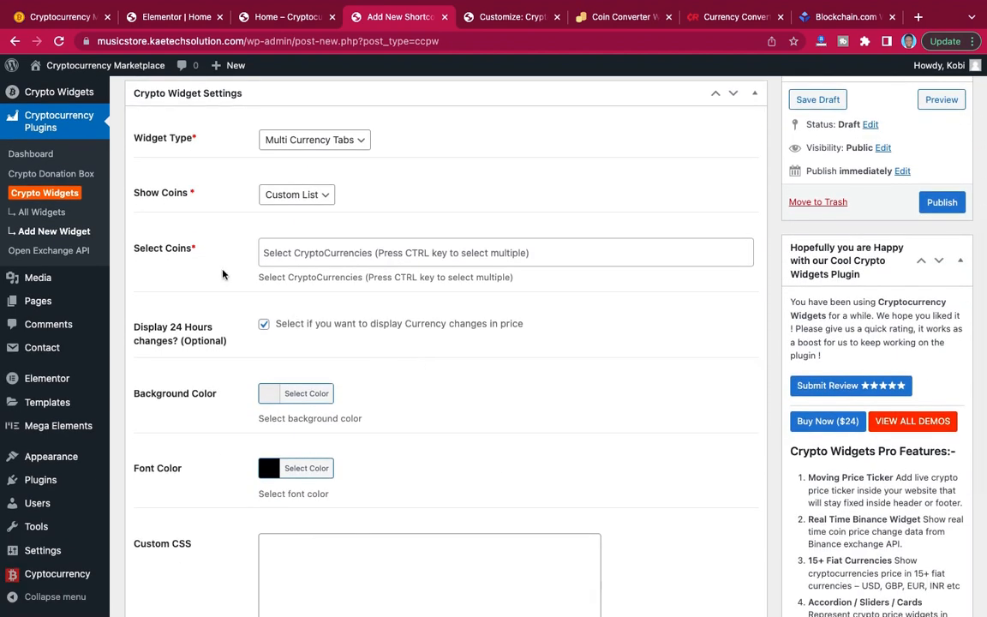
{"action": "left_click", "coordinate": [313, 197]}
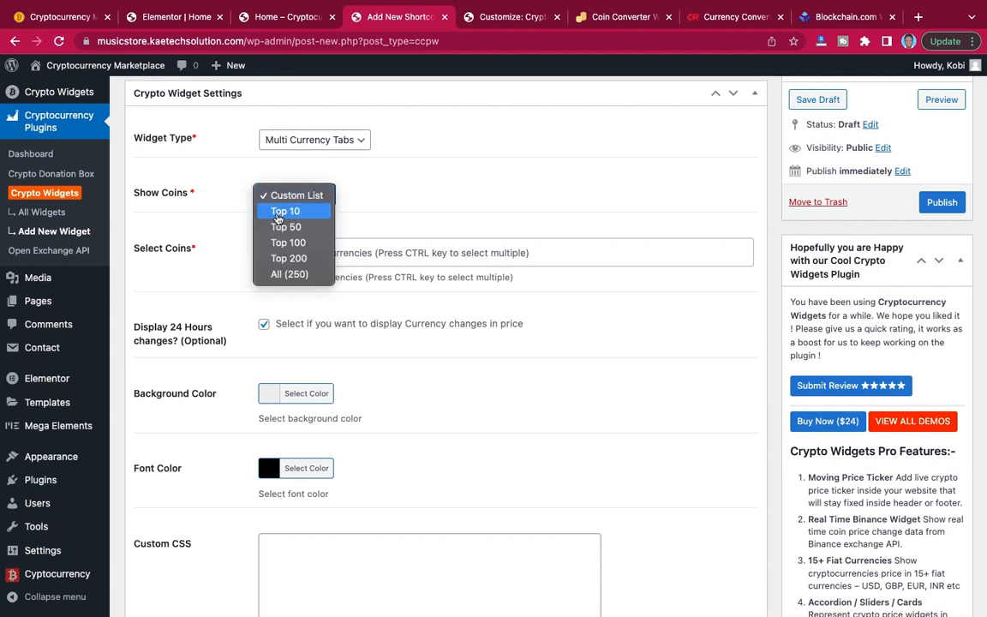
{"action": "left_click", "coordinate": [297, 213]}
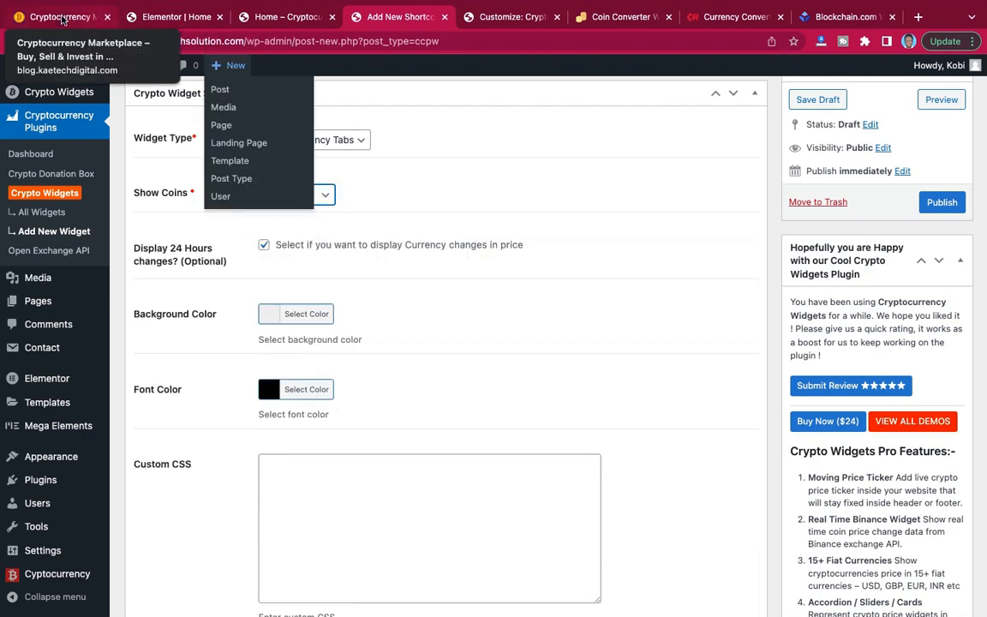
{"action": "left_click", "coordinate": [59, 17]}
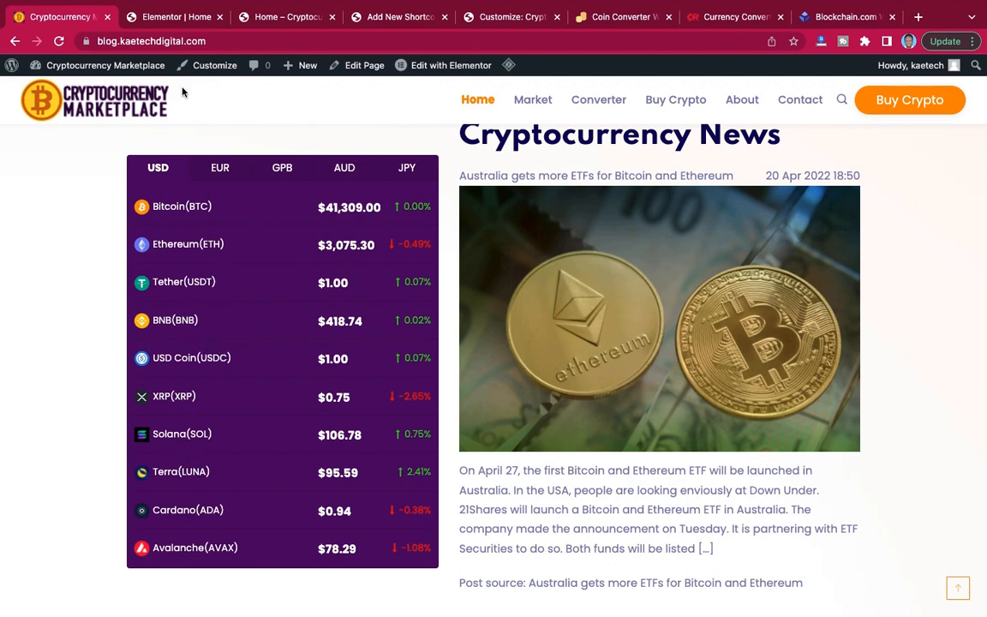
{"action": "left_click", "coordinate": [393, 19]}
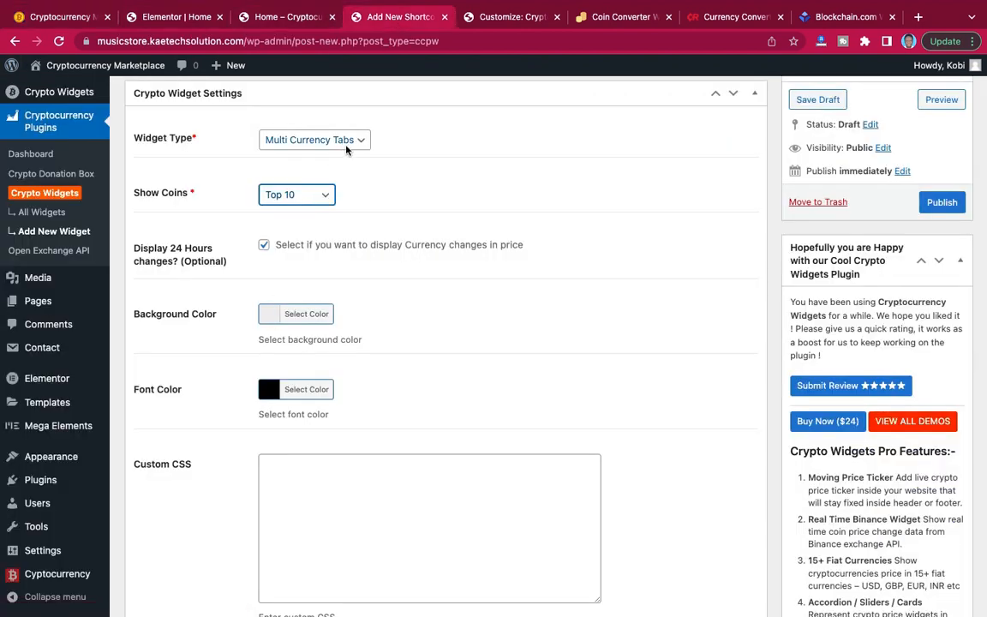
Try a Custom List of coins for the widget, containing Bitcoin, Ethereum and Tether.
{"action": "left_click", "coordinate": [319, 194]}
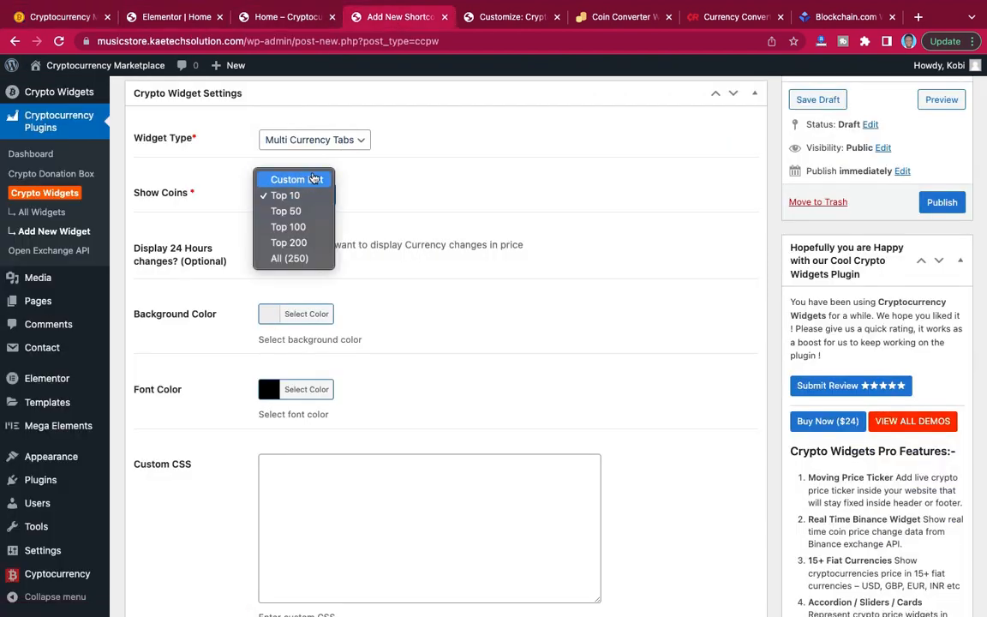
{"action": "left_click", "coordinate": [316, 182]}
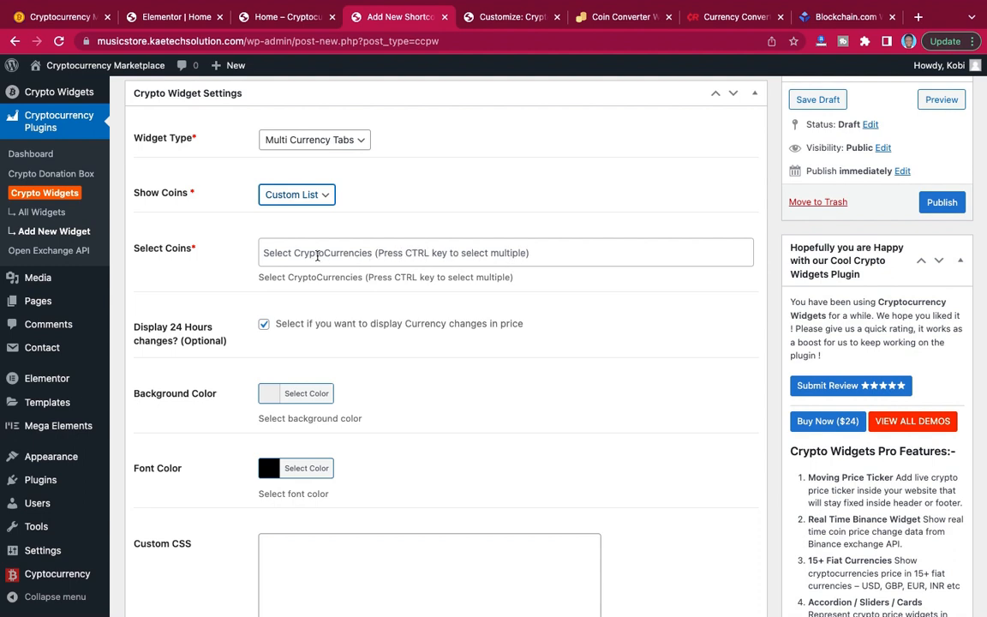
{"action": "left_click", "coordinate": [316, 252]}
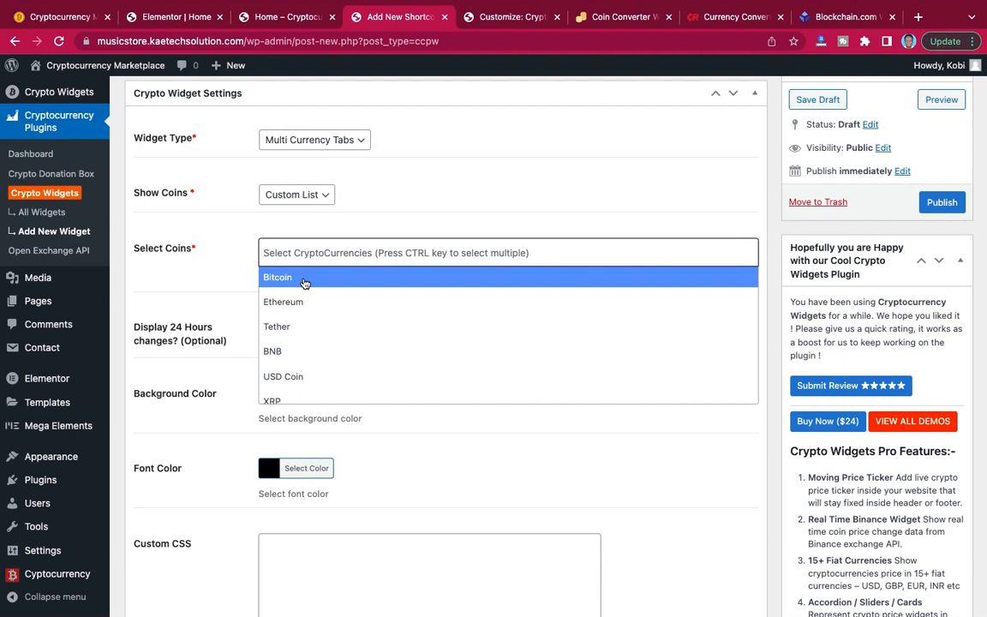
{"action": "right_click", "coordinate": [303, 280]}
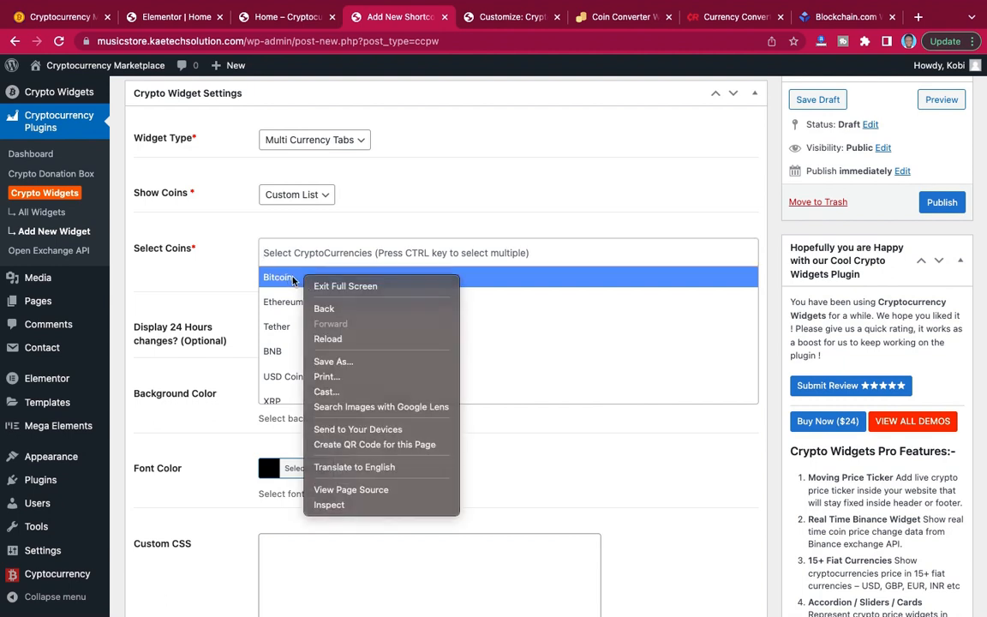
{"action": "left_click", "coordinate": [294, 279]}
{"action": "left_click", "coordinate": [293, 279]}
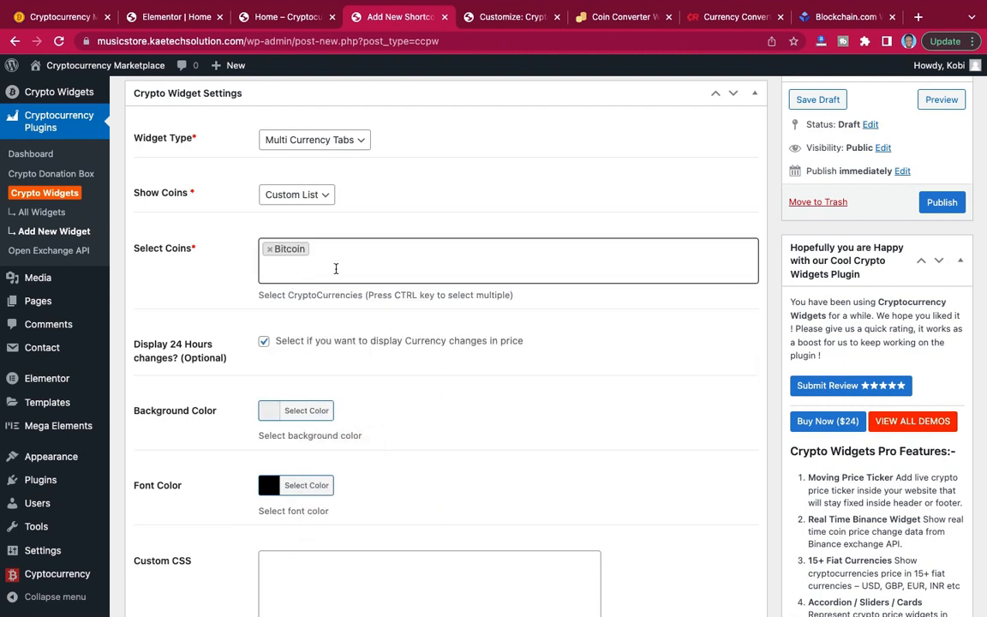
{"action": "left_click", "coordinate": [335, 269]}
{"action": "left_click", "coordinate": [309, 325]}
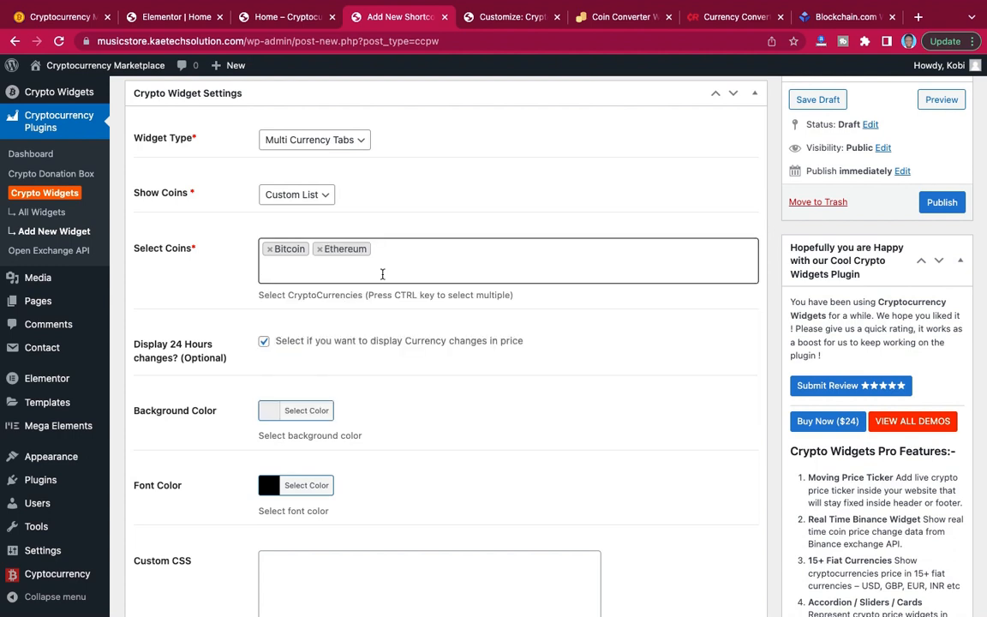
{"action": "left_click", "coordinate": [379, 276]}
{"action": "left_click", "coordinate": [342, 347]}
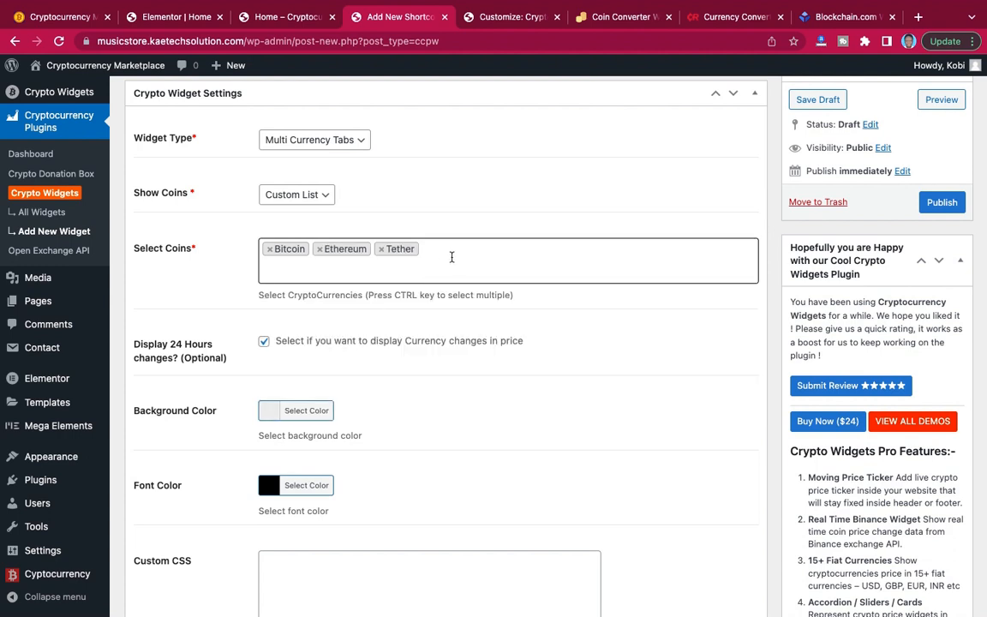
Remove Tether, Ethereum and Bitcoin from the custom list and set the widget to show the Top 10 coins.
{"action": "left_click", "coordinate": [381, 249]}
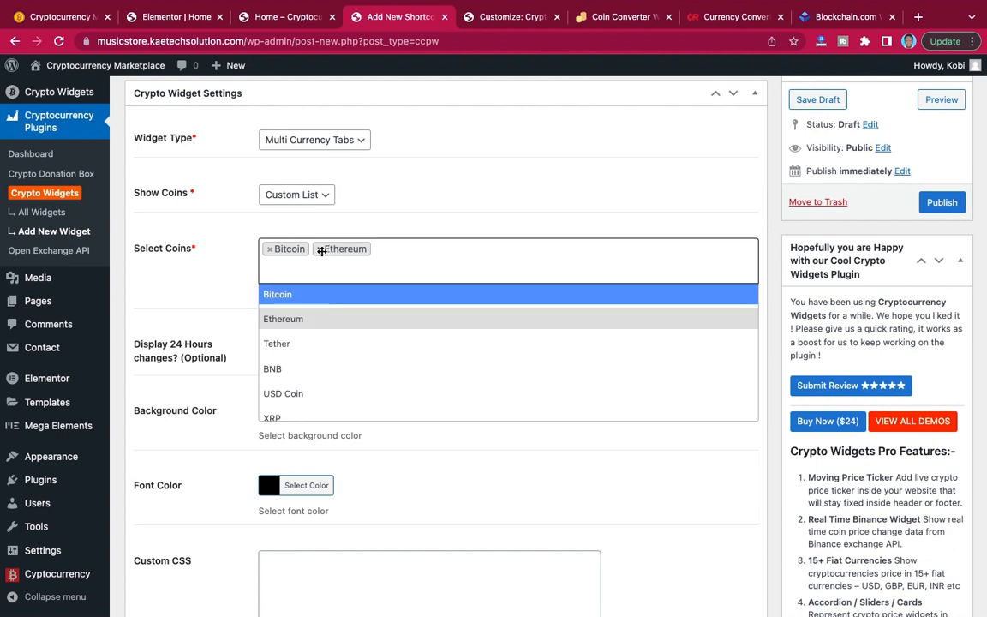
{"action": "left_click", "coordinate": [319, 248]}
{"action": "left_click", "coordinate": [268, 250]}
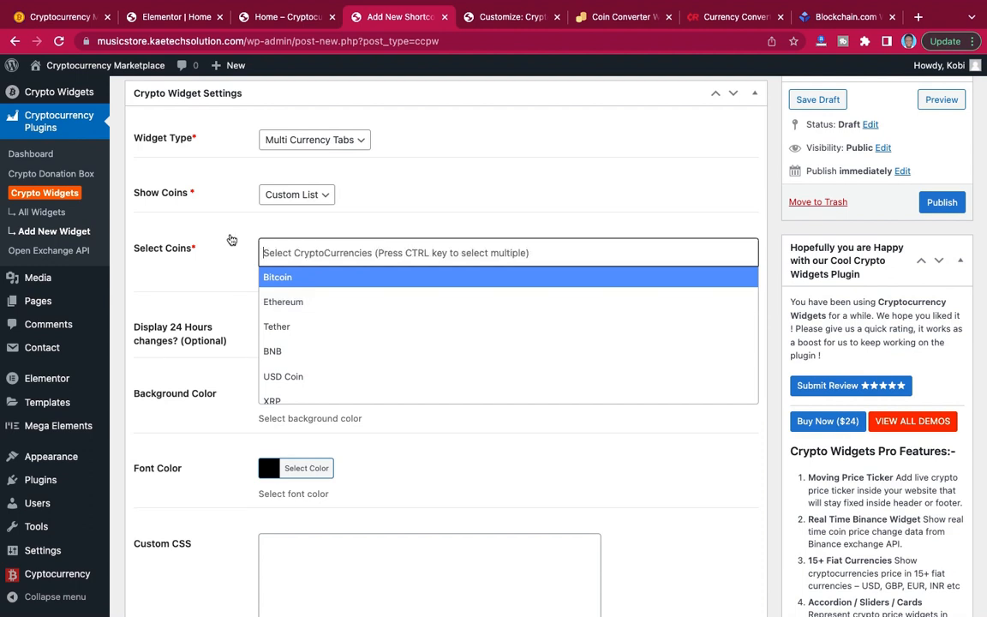
{"action": "left_click", "coordinate": [229, 237]}
{"action": "left_click", "coordinate": [293, 195]}
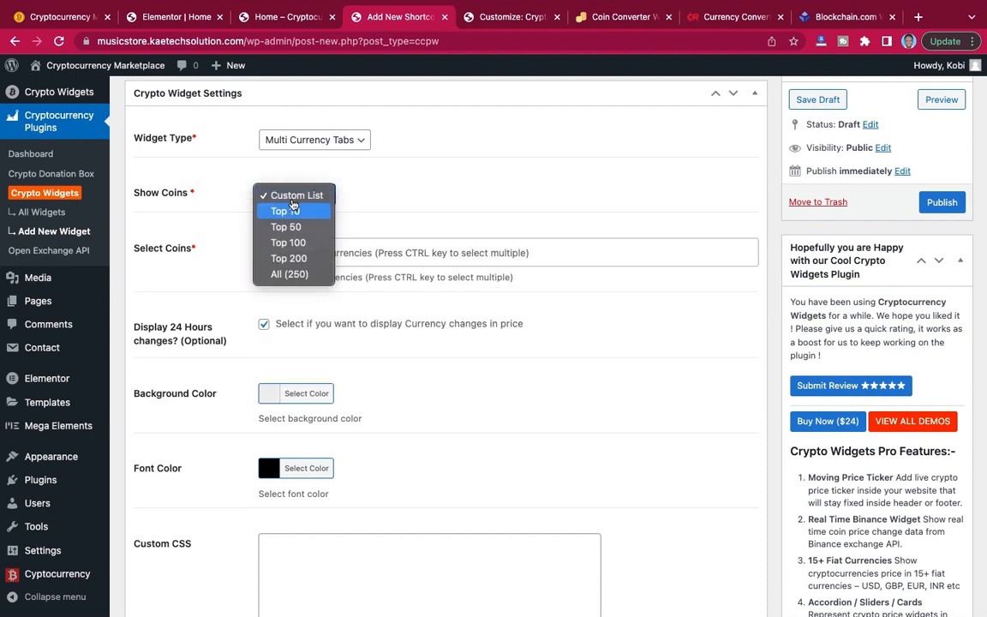
{"action": "left_click", "coordinate": [287, 209]}
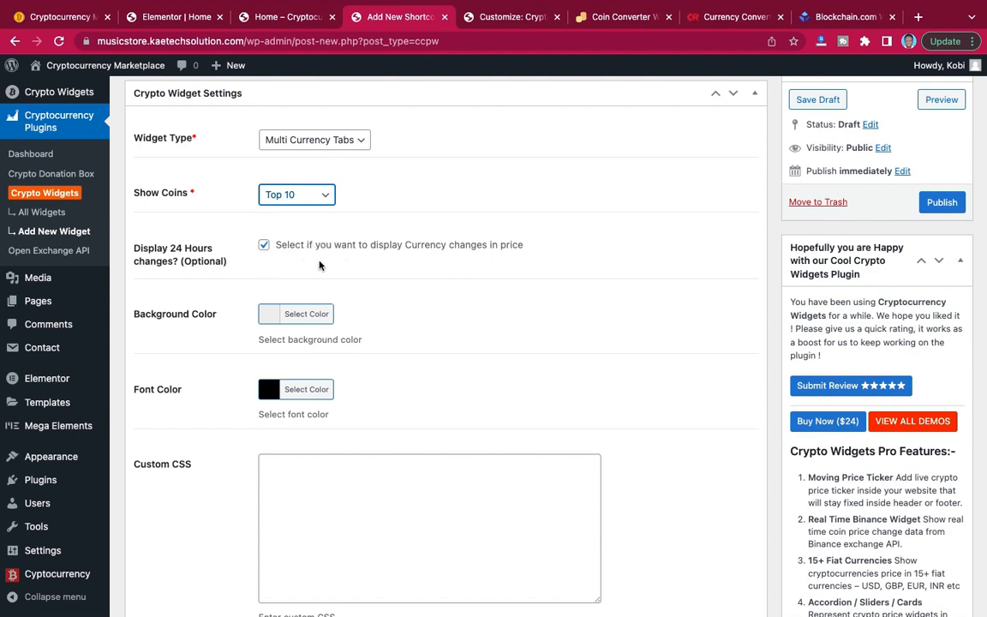
Set the Multicurrency 1 widget's background color to #3c0e59, checking the color code in the Crypto website note.
{"action": "scroll", "coordinate": [398, 342], "scroll_direction": "down", "scroll_amount": 2}
{"action": "scroll", "coordinate": [398, 341], "scroll_direction": "down", "scroll_amount": 2}
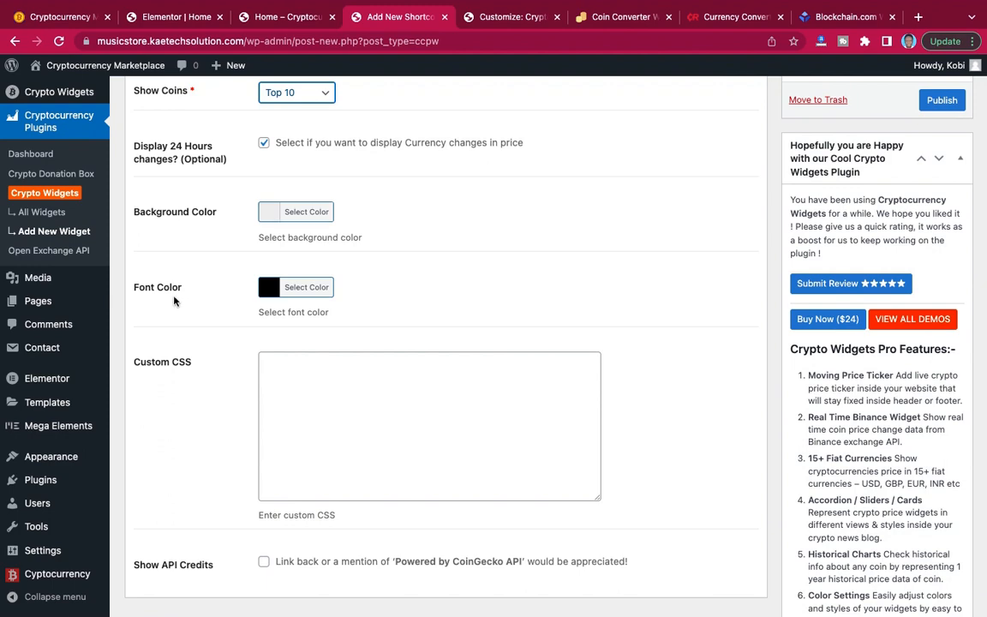
{"action": "left_click", "coordinate": [271, 215]}
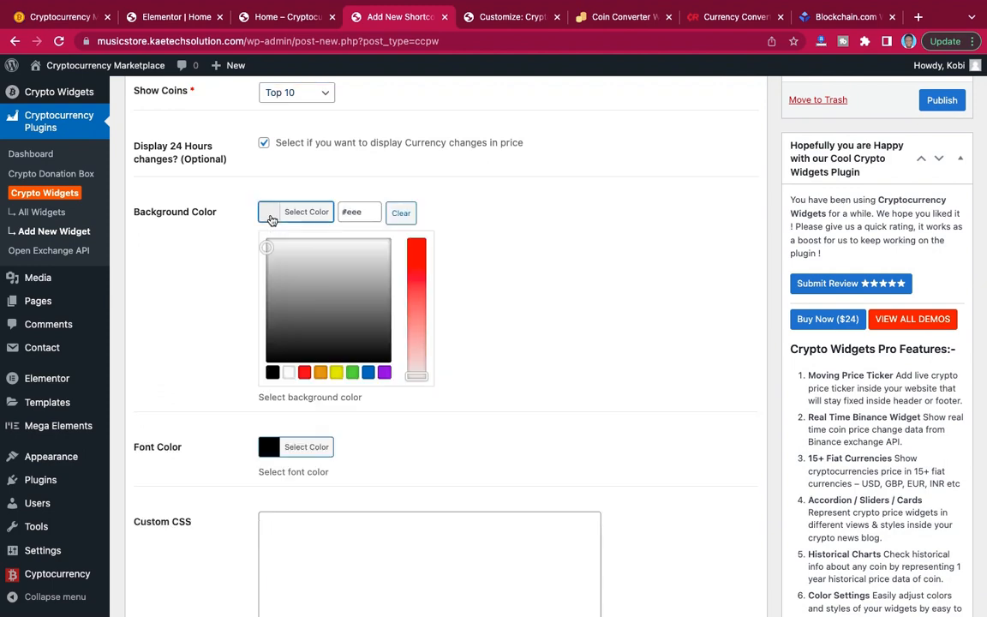
{"action": "key", "text": "ctrl+Left"}
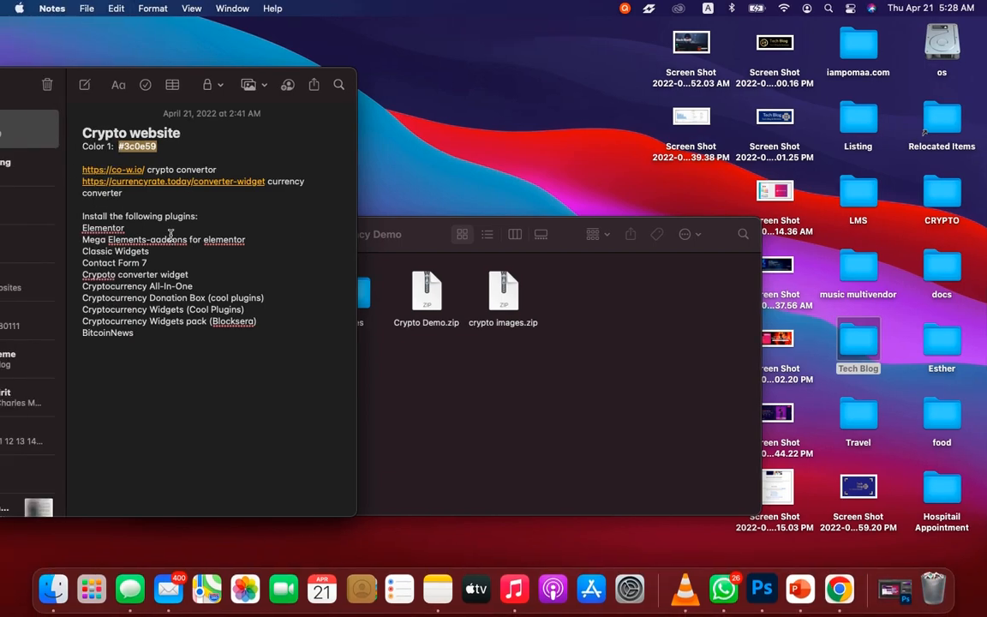
{"action": "key", "text": "ctrl+Right"}
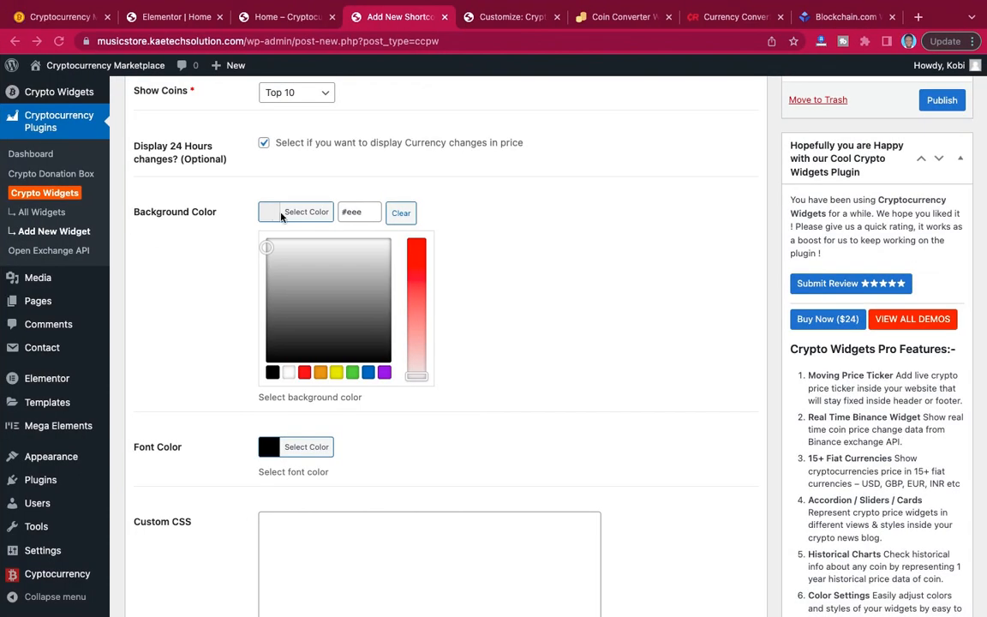
{"action": "left_click", "coordinate": [364, 212]}
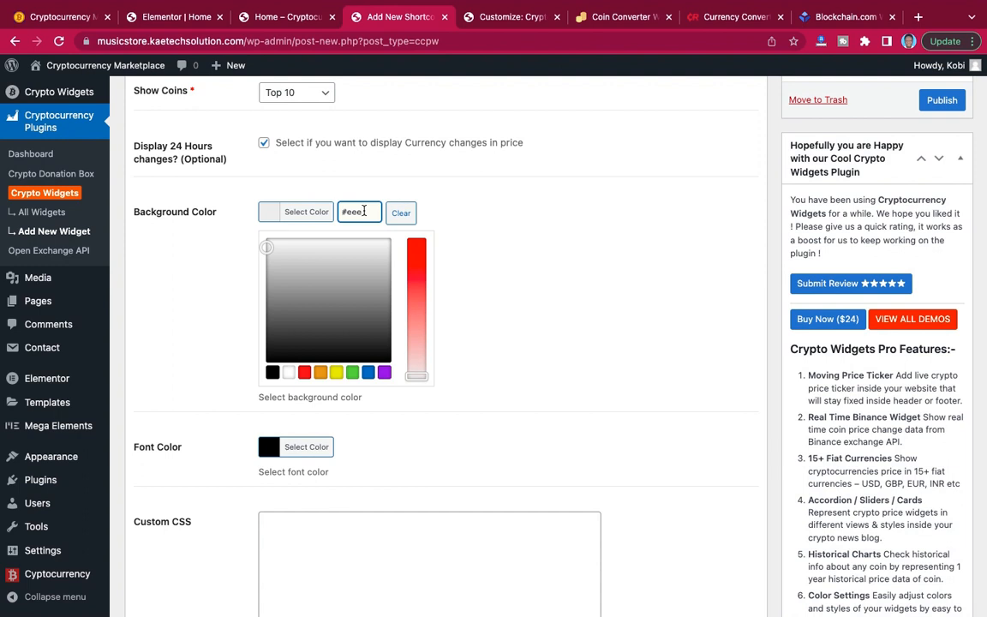
{"action": "key", "text": "super+a"}
{"action": "key", "text": "super+v"}
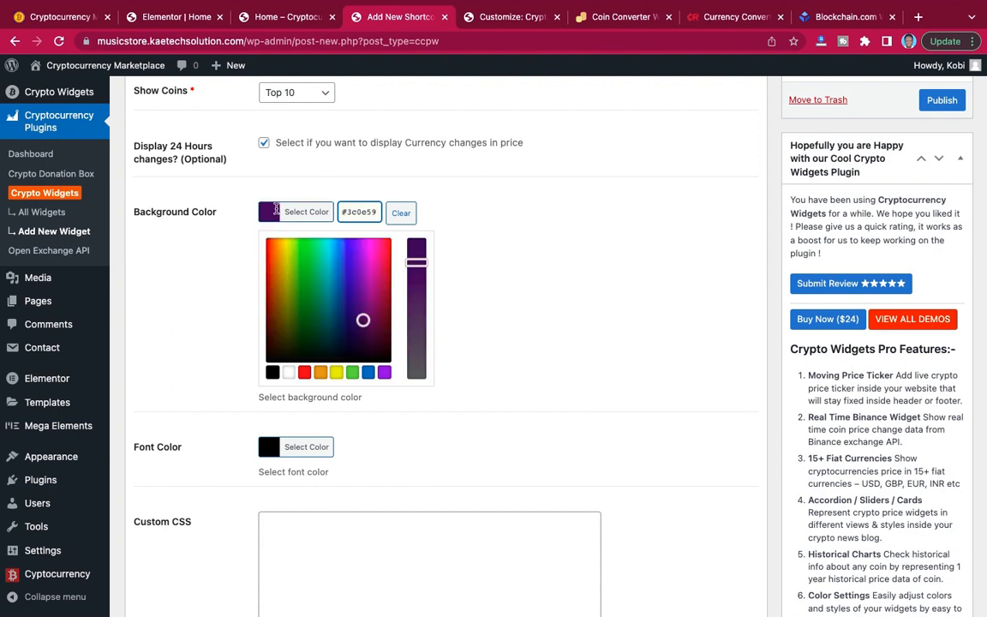
{"action": "left_click", "coordinate": [302, 212]}
Set the widget's font color to white and publish the widget.
{"action": "left_click", "coordinate": [273, 287]}
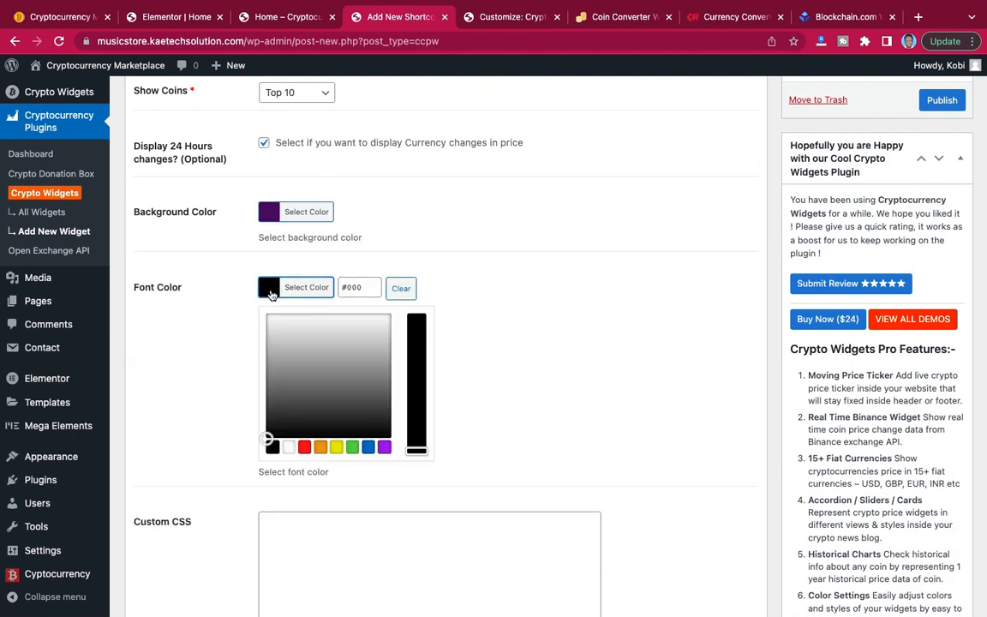
{"action": "left_click", "coordinate": [279, 331]}
{"action": "left_click", "coordinate": [247, 295]}
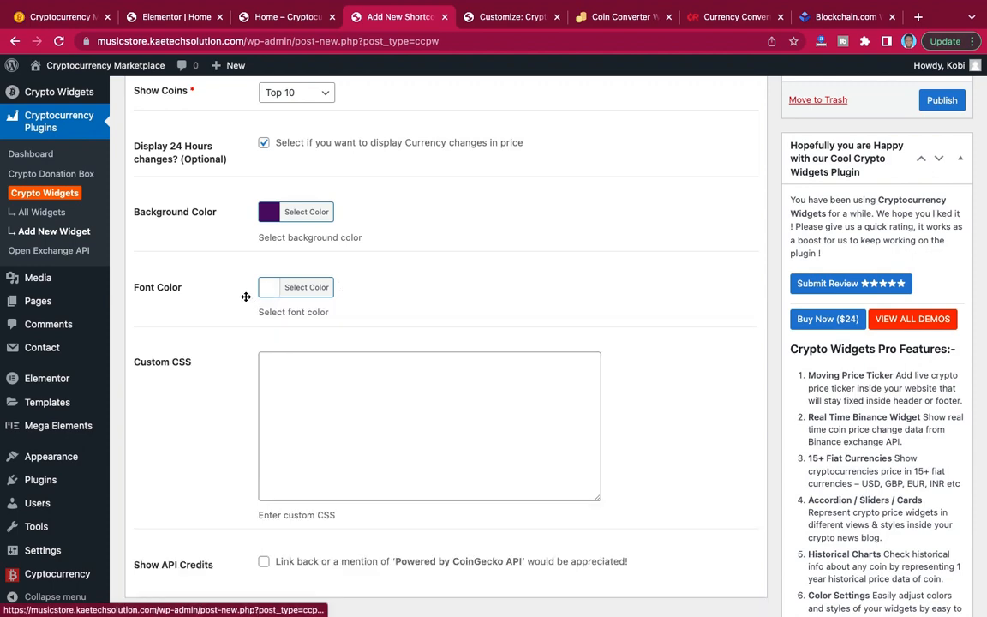
{"action": "scroll", "coordinate": [597, 313], "scroll_direction": "up", "scroll_amount": 5}
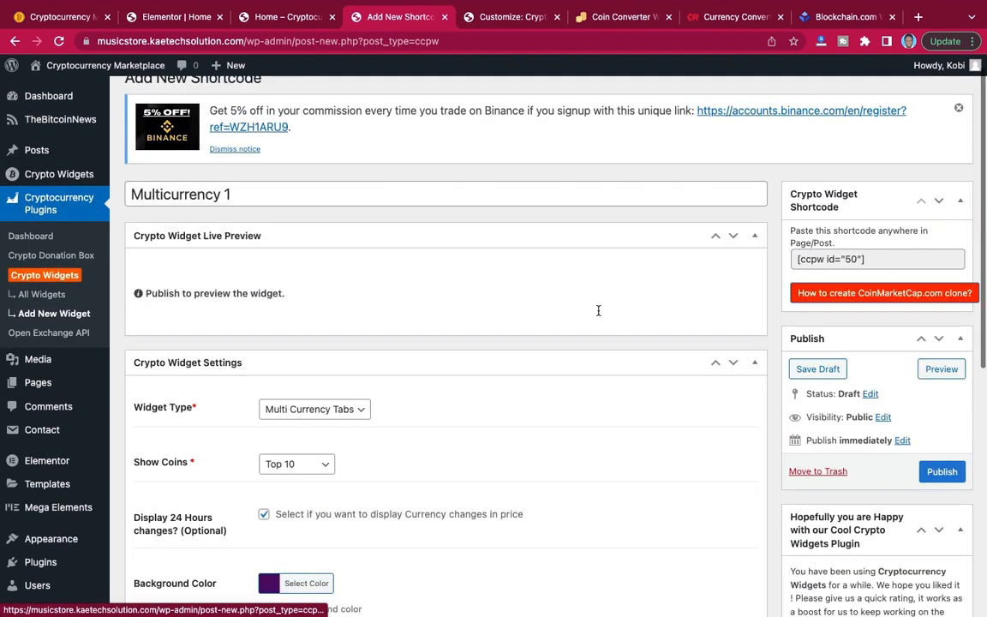
{"action": "scroll", "coordinate": [597, 315], "scroll_direction": "down", "scroll_amount": 1}
{"action": "left_click", "coordinate": [950, 413]}
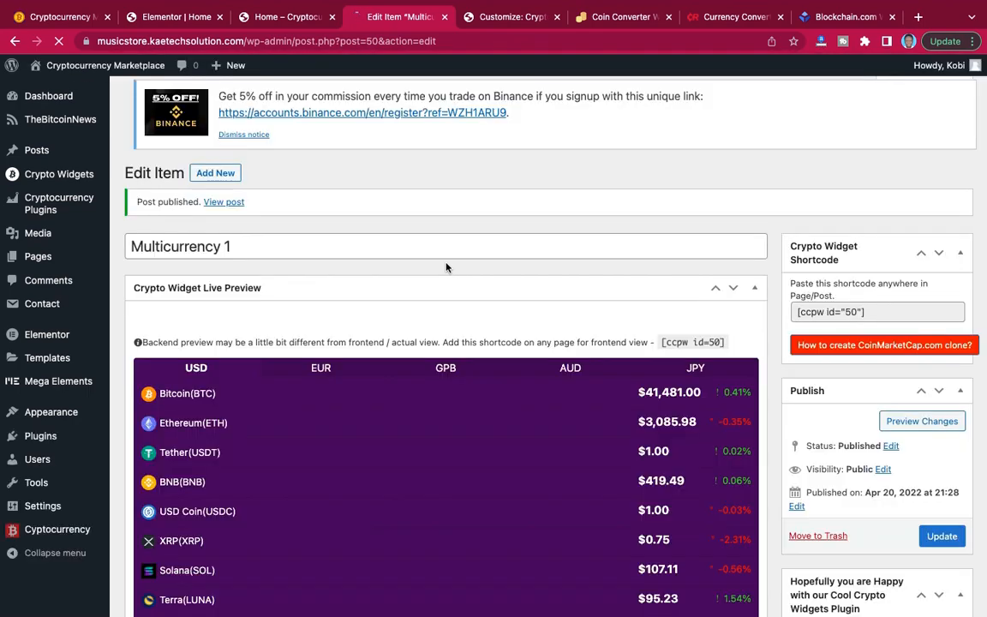
Examine the widget's live preview in EUR, GPB, AUD, JPY and USD.
{"action": "scroll", "coordinate": [445, 267], "scroll_direction": "down", "scroll_amount": 5}
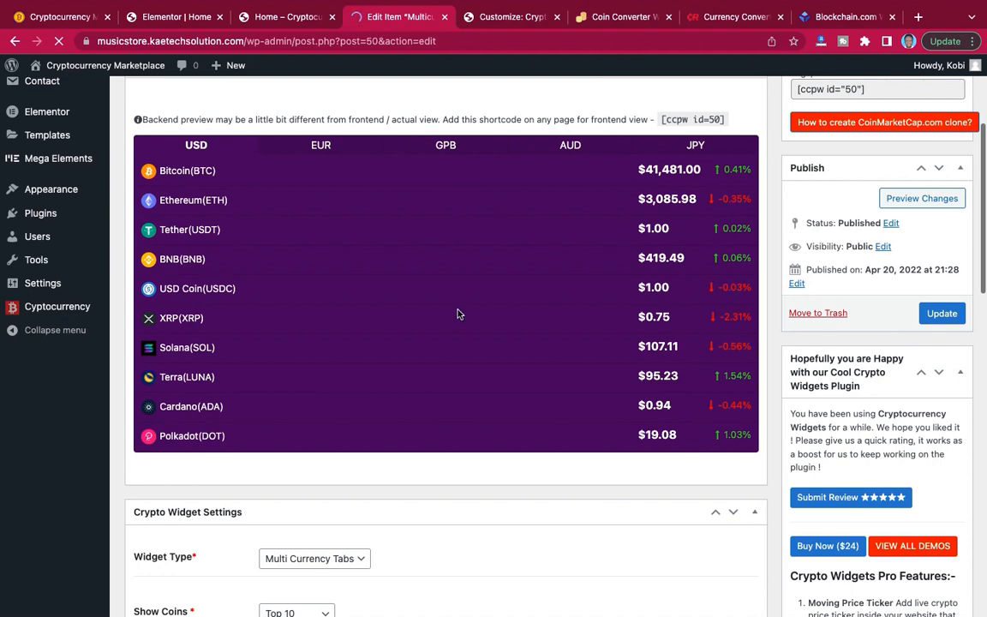
{"action": "scroll", "coordinate": [471, 351], "scroll_direction": "up", "scroll_amount": 2}
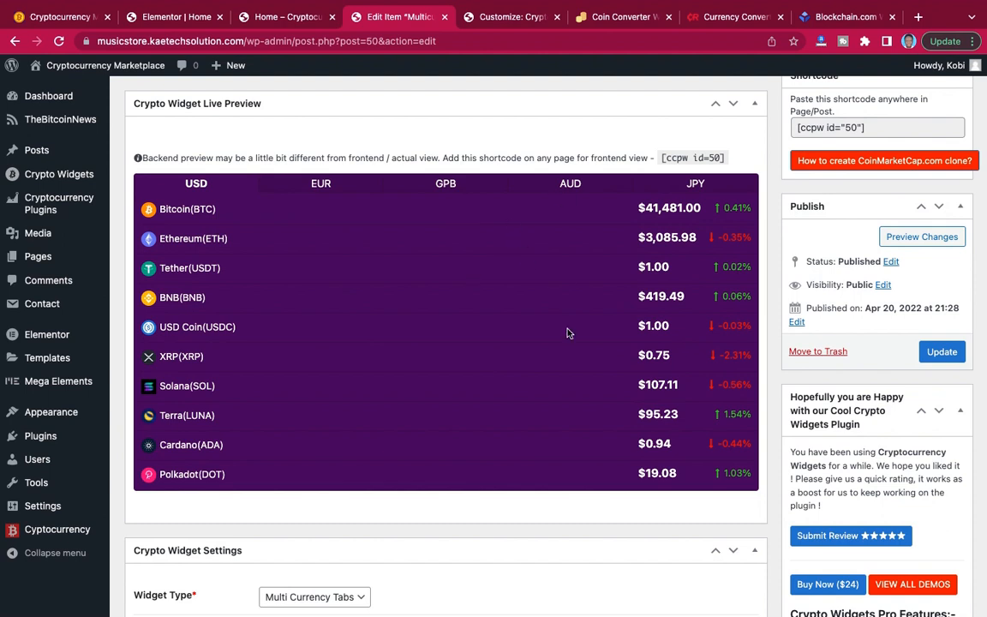
{"action": "left_click", "coordinate": [323, 185]}
{"action": "left_click", "coordinate": [417, 185]}
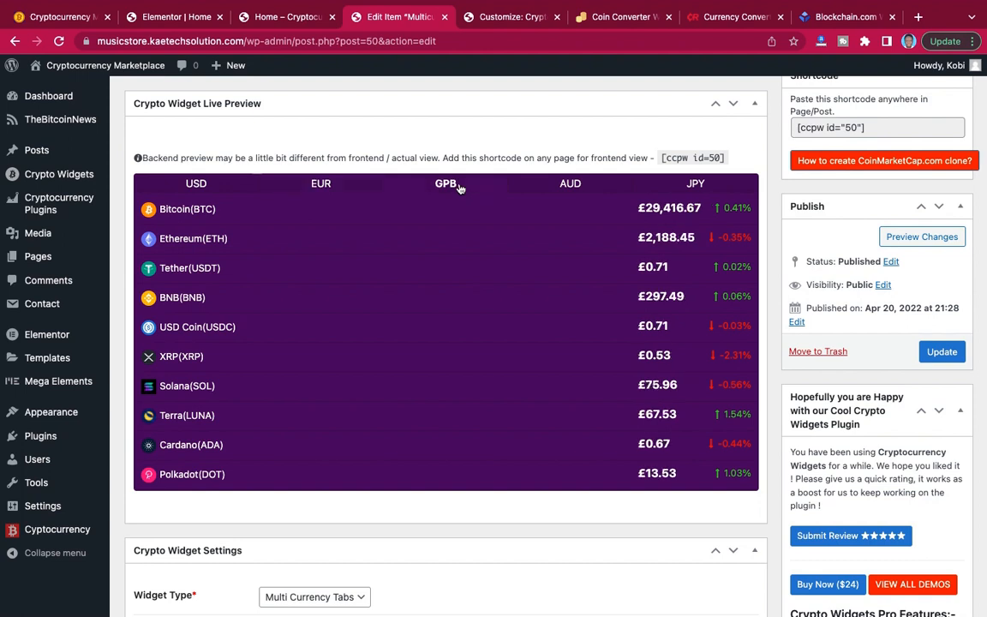
{"action": "left_click", "coordinate": [573, 189]}
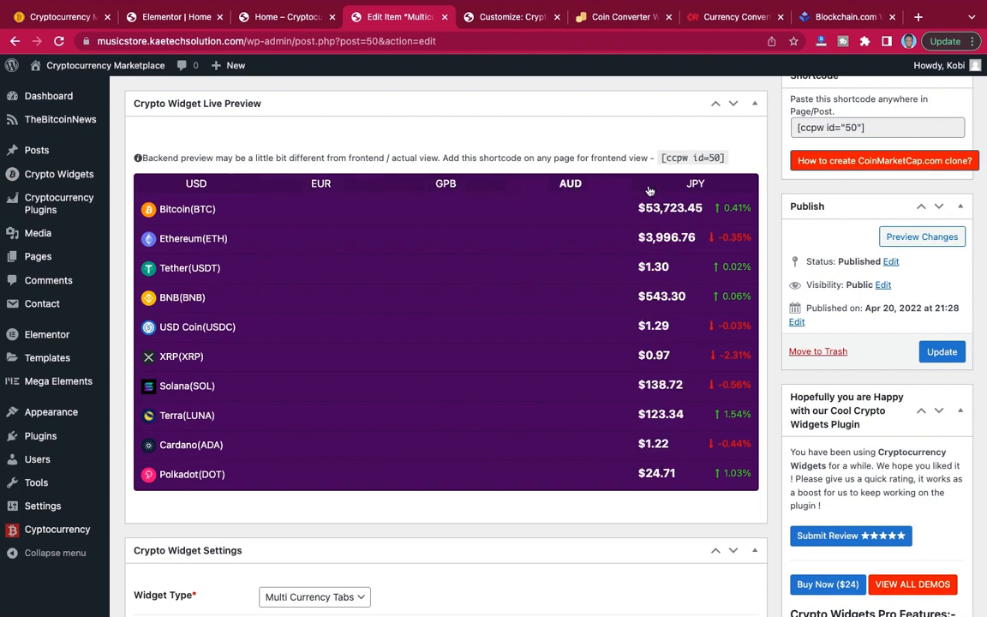
{"action": "left_click", "coordinate": [697, 187]}
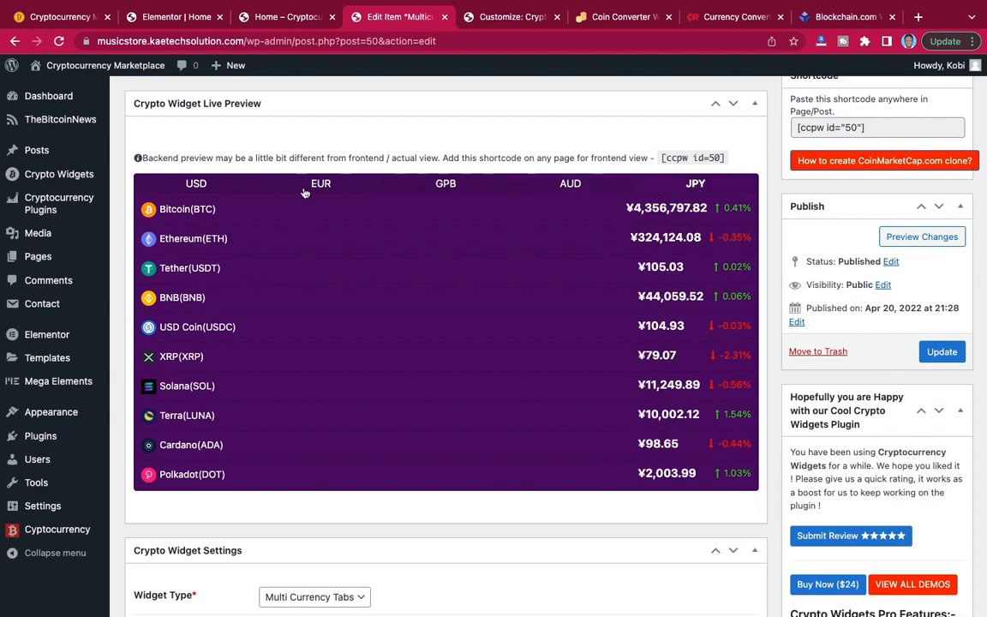
{"action": "left_click", "coordinate": [216, 184]}
Copy the widget's shortcode [ccpw id="50"] into a new Shortcode element in the left column of the home page's two-column section.
{"action": "scroll", "coordinate": [417, 239], "scroll_direction": "up", "scroll_amount": 2}
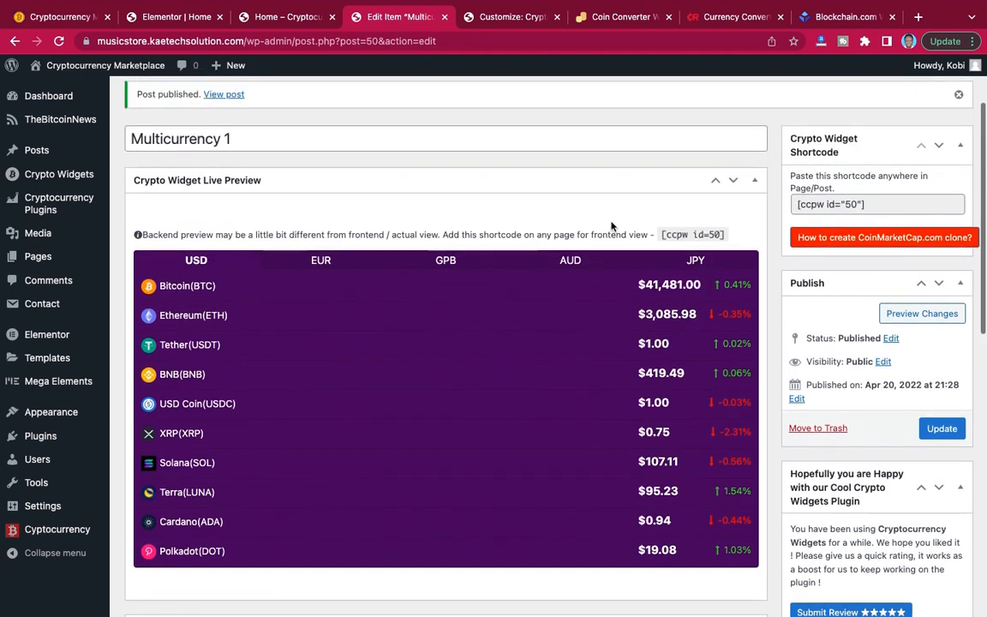
{"action": "left_click", "coordinate": [866, 211]}
{"action": "key", "text": "ctrl+c"}
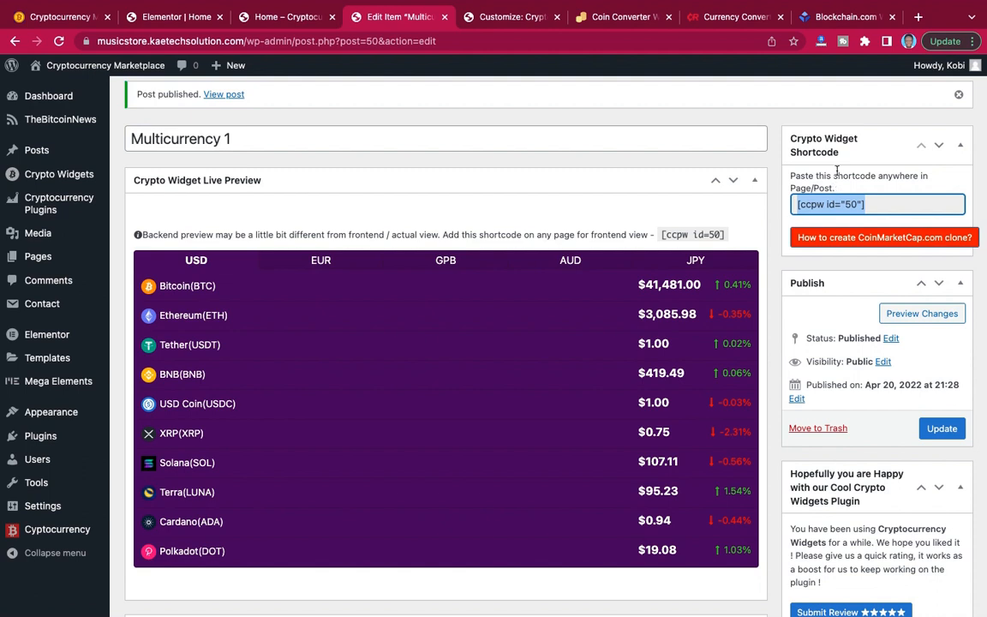
{"action": "left_click", "coordinate": [175, 17]}
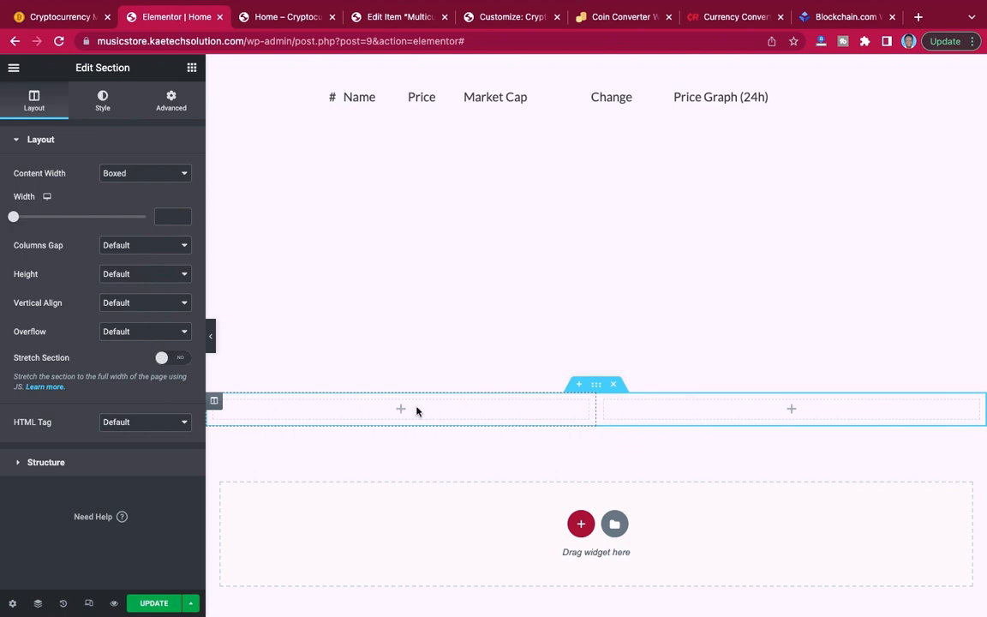
{"action": "scroll", "coordinate": [417, 409], "scroll_direction": "down", "scroll_amount": 2}
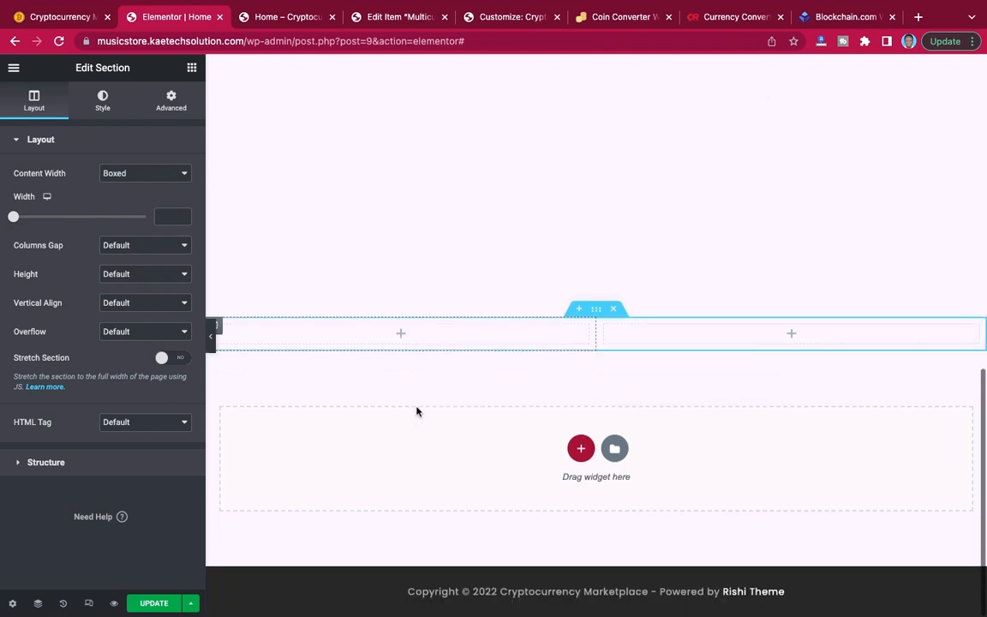
{"action": "left_click", "coordinate": [401, 335]}
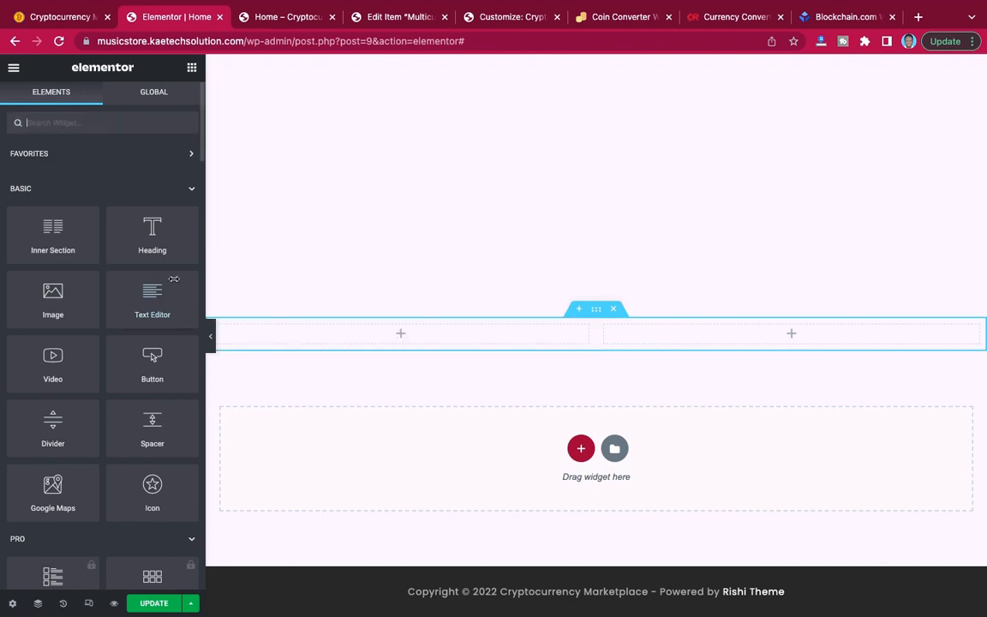
{"action": "type", "text": "shor"}
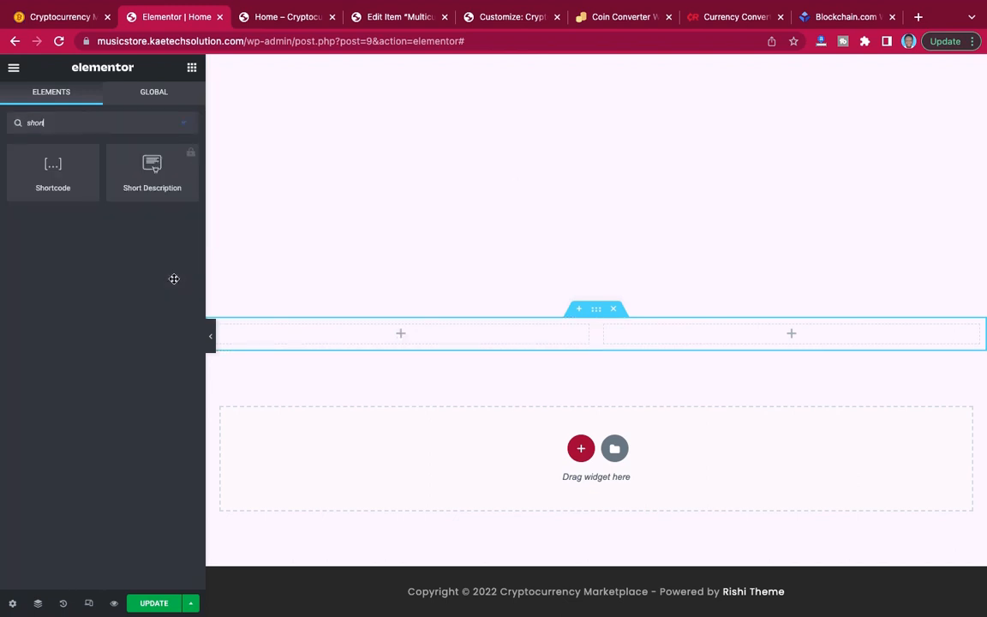
{"action": "left_click_drag", "start_coordinate": [52, 168], "coordinate": [386, 333]}
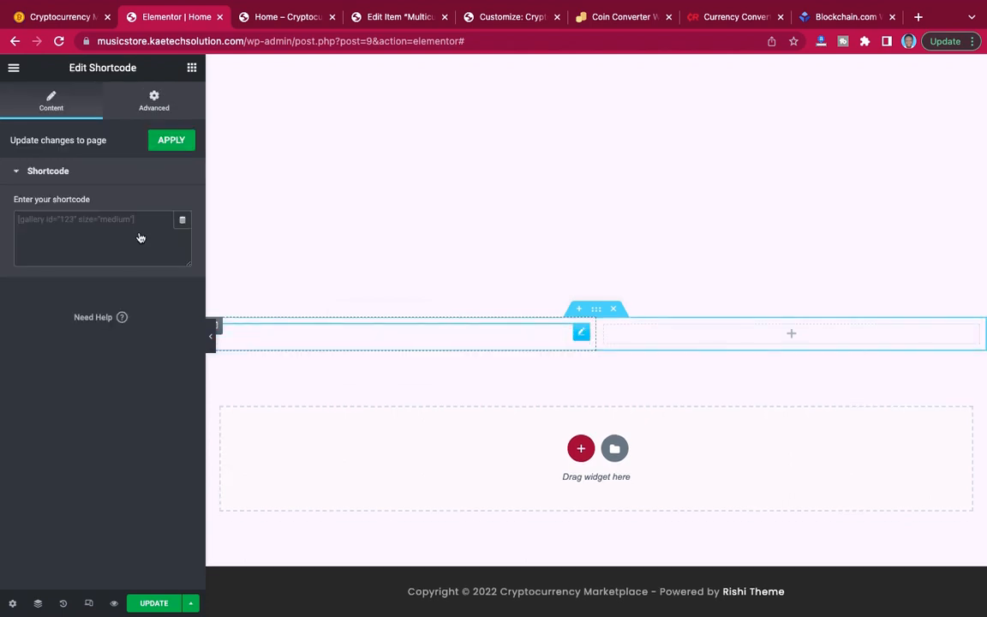
{"action": "left_click", "coordinate": [114, 217]}
{"action": "key", "text": "ctrl+v"}
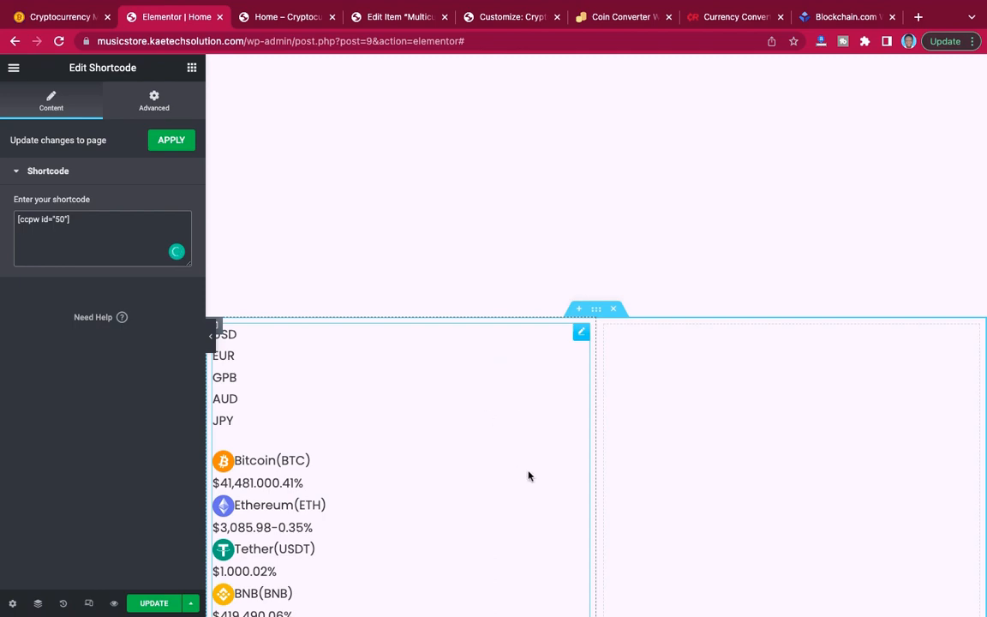
Look over the embedded price list in the page editor and update the home page.
{"action": "scroll", "coordinate": [529, 475], "scroll_direction": "down", "scroll_amount": 6}
{"action": "scroll", "coordinate": [529, 476], "scroll_direction": "up", "scroll_amount": 6}
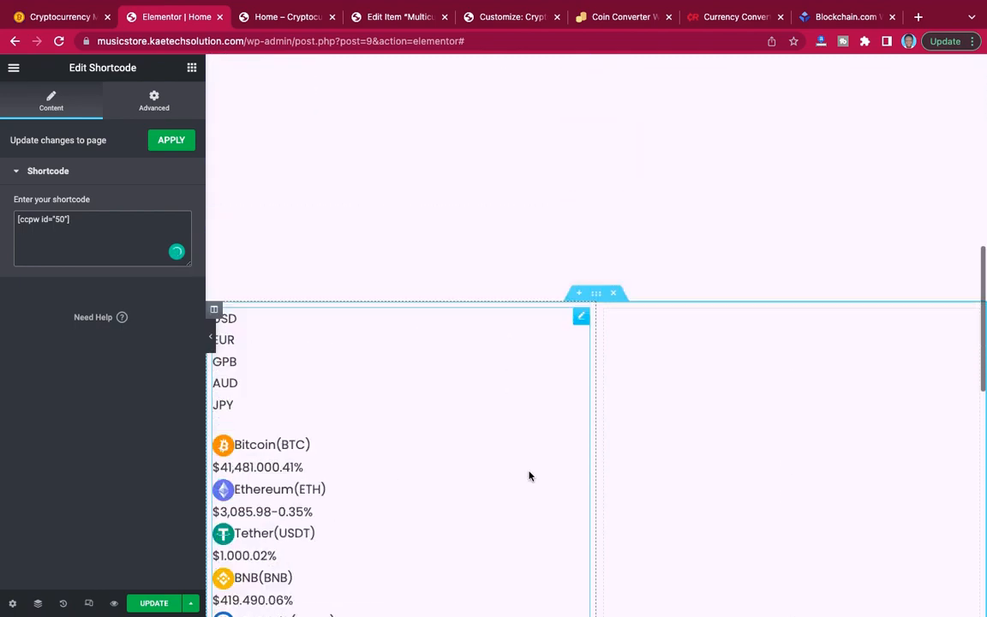
{"action": "scroll", "coordinate": [529, 475], "scroll_direction": "up", "scroll_amount": 1}
{"action": "scroll", "coordinate": [529, 476], "scroll_direction": "down", "scroll_amount": 2}
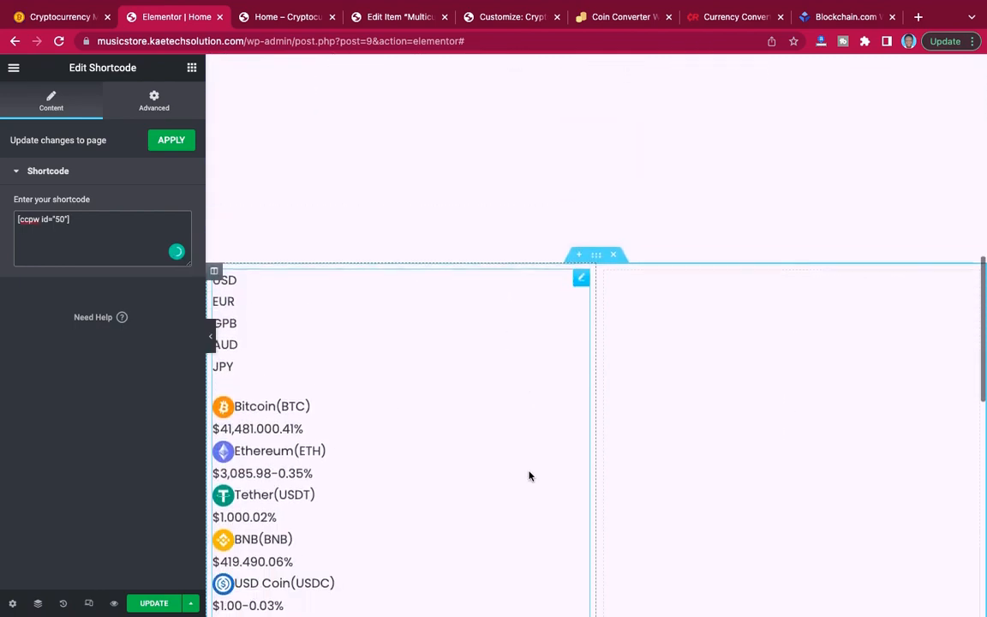
{"action": "left_click", "coordinate": [146, 607]}
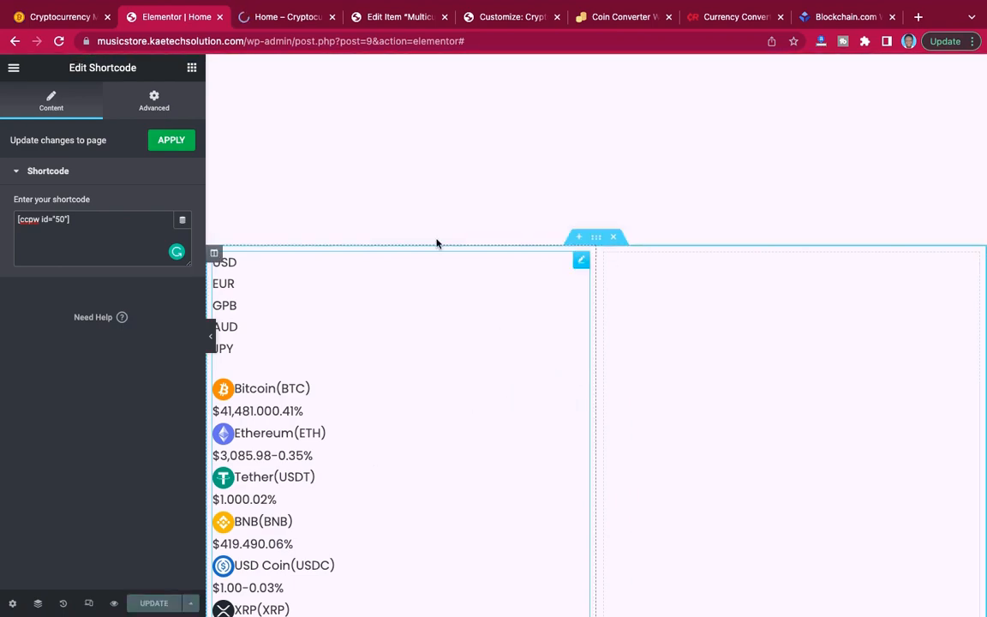
Check the news section on the reference site and select its "Cryptocurrency News" heading.
{"action": "left_click", "coordinate": [69, 16]}
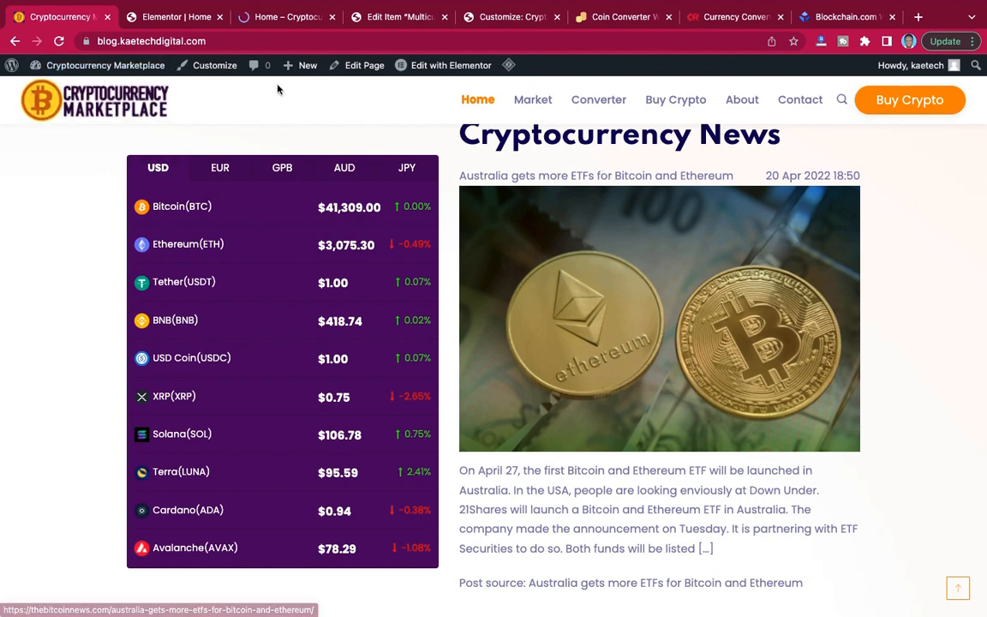
{"action": "scroll", "coordinate": [551, 160], "scroll_direction": "up", "scroll_amount": 2}
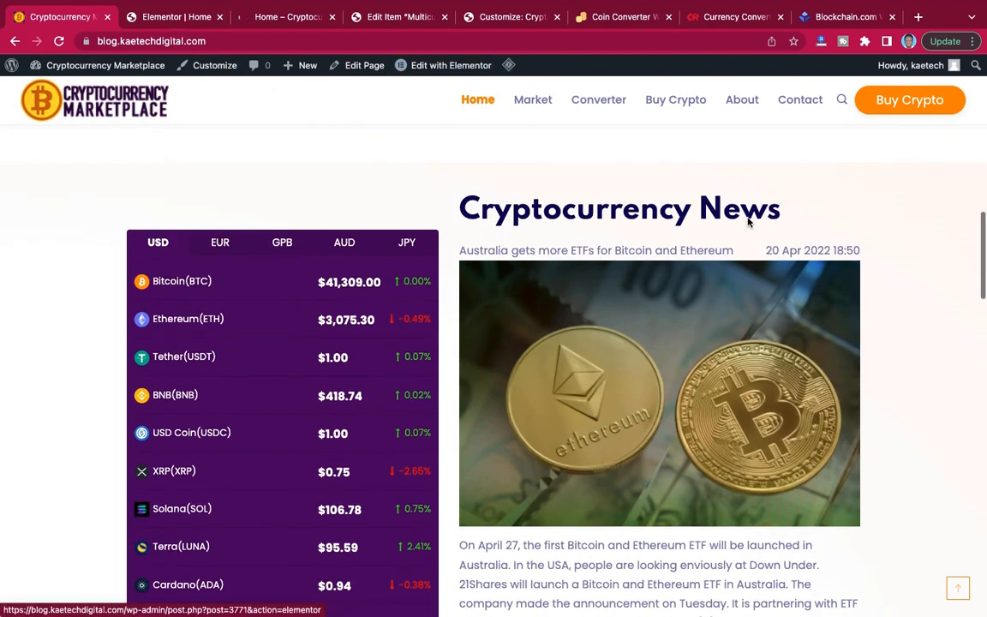
{"action": "left_click_drag", "start_coordinate": [784, 212], "coordinate": [462, 202]}
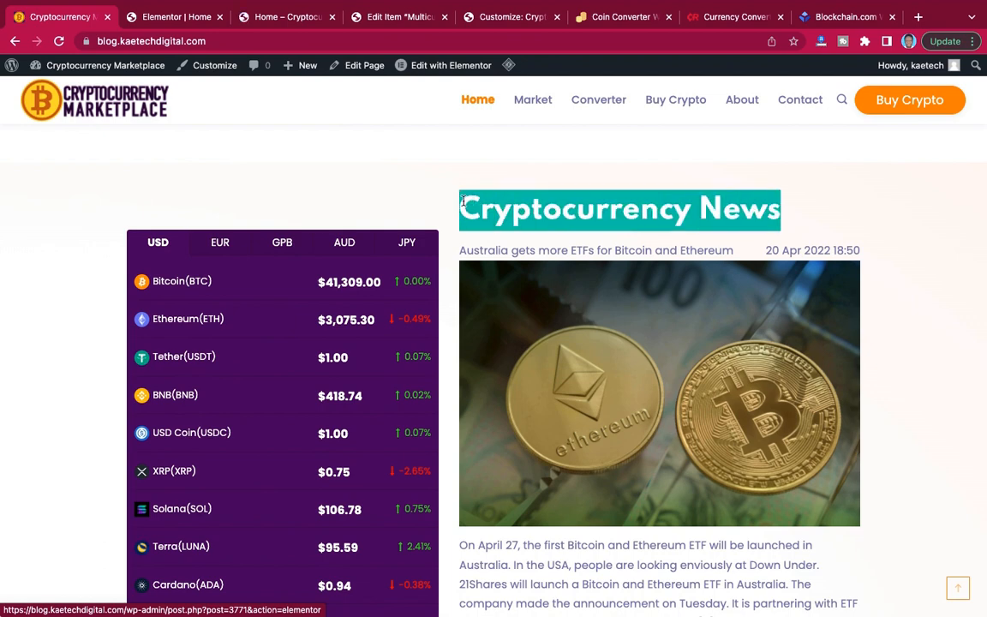
Open TheBitcoinNews plugin's shortcode generator in the site admin and set the feed title to "Cryptocurrency News".
{"action": "left_click", "coordinate": [415, 17]}
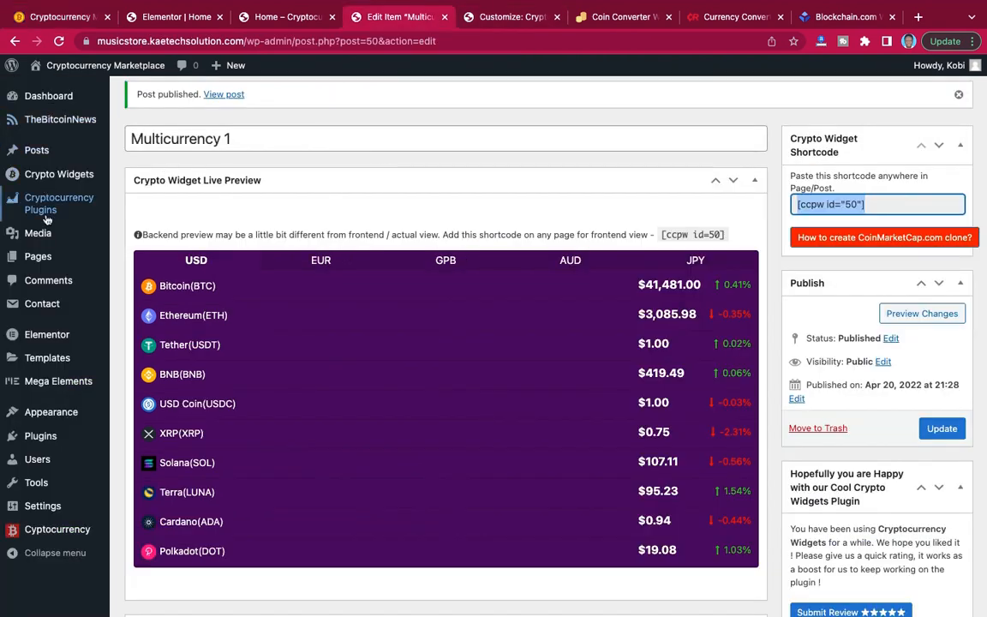
{"action": "mouse_move", "coordinate": [48, 232]}
{"action": "scroll", "coordinate": [48, 231], "scroll_direction": "down", "scroll_amount": 2}
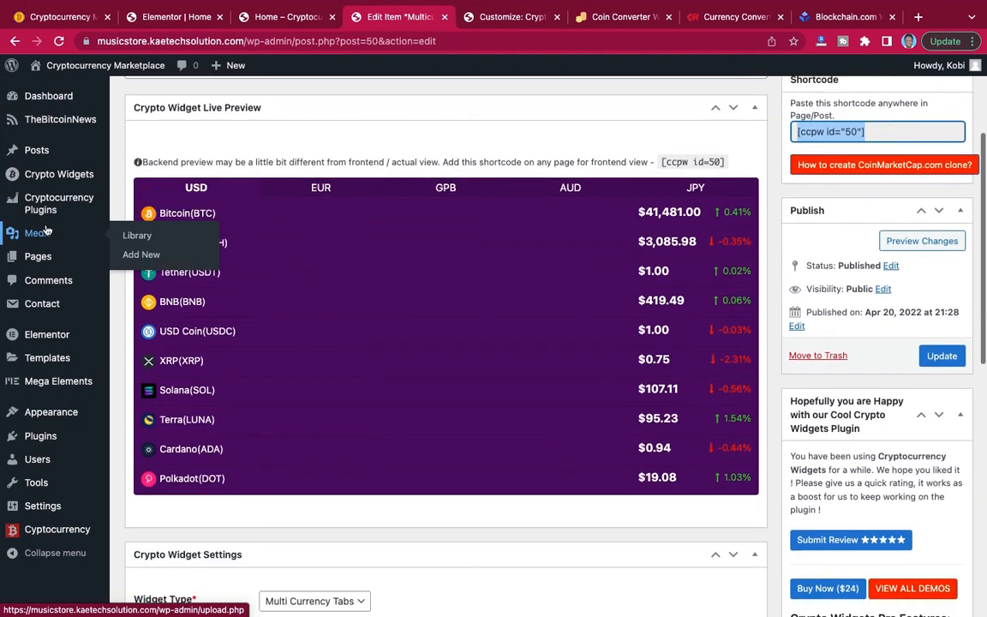
{"action": "left_click", "coordinate": [77, 120]}
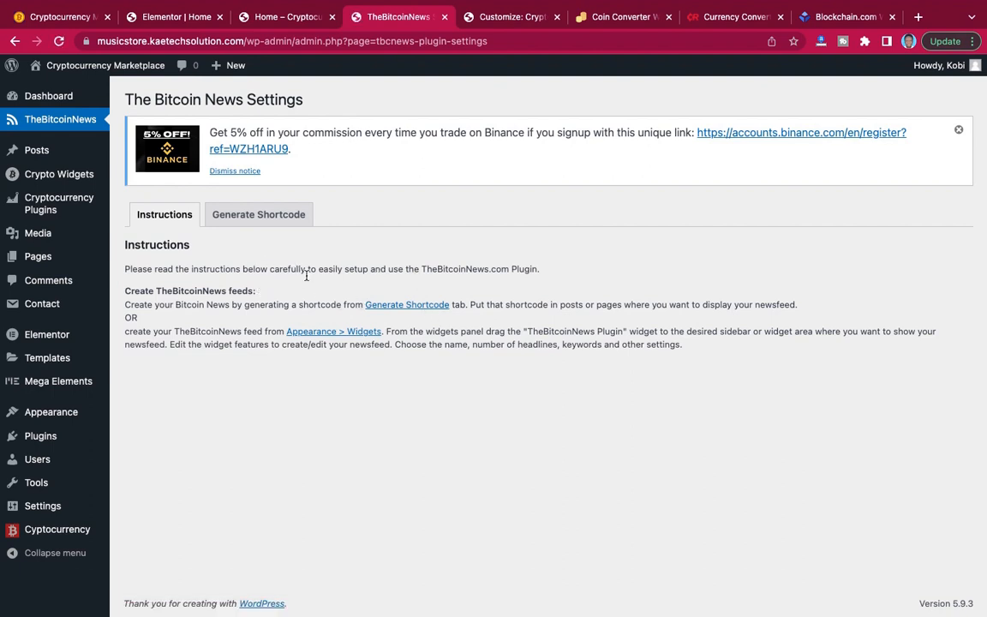
{"action": "left_click", "coordinate": [259, 215]}
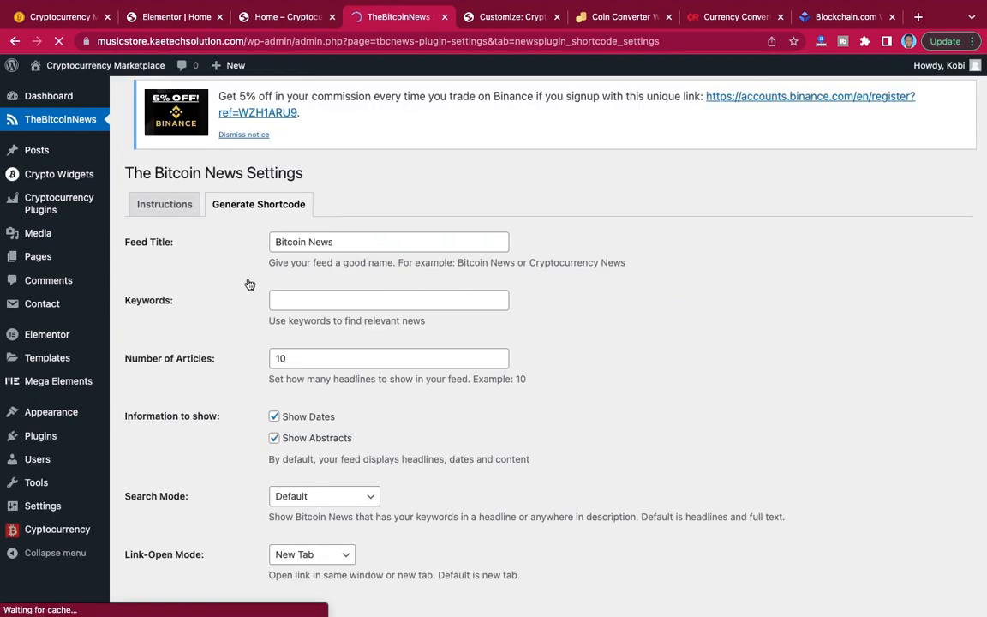
{"action": "left_click_drag", "start_coordinate": [339, 252], "coordinate": [267, 252]}
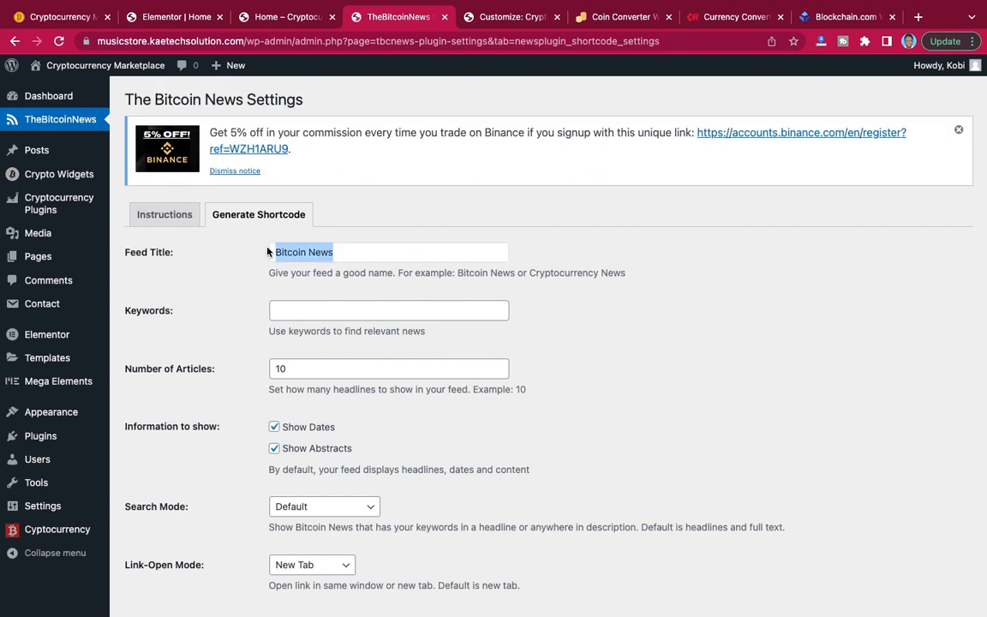
{"action": "type", "text": "Cryptocurrency News"}
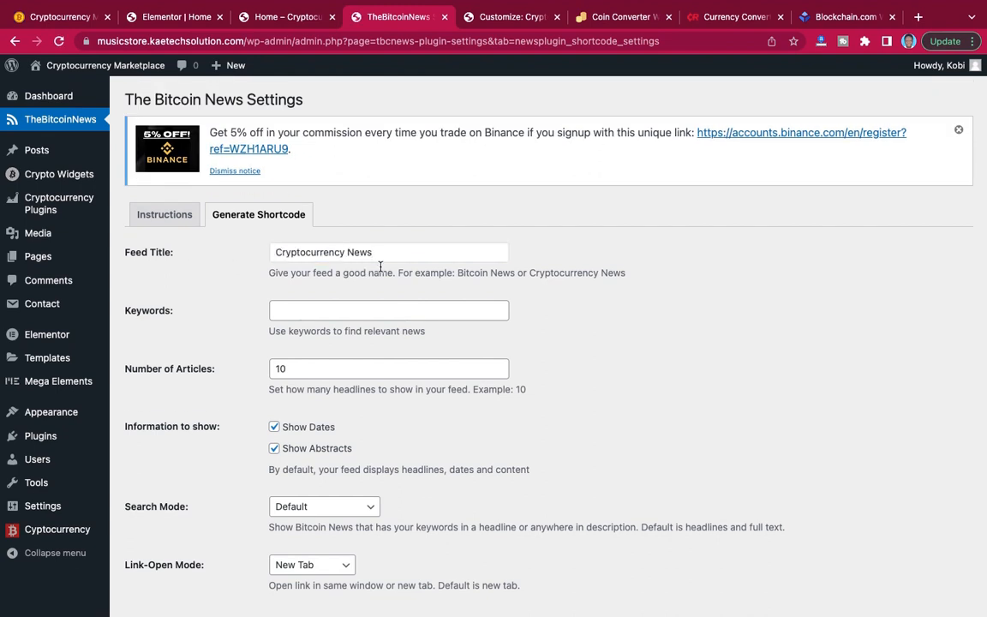
Set the news feed's keywords to "bitcoin | cryptocurrency" and the number of articles to 1.
{"action": "scroll", "coordinate": [381, 266], "scroll_direction": "down", "scroll_amount": 2}
{"action": "scroll", "coordinate": [380, 266], "scroll_direction": "down", "scroll_amount": 1}
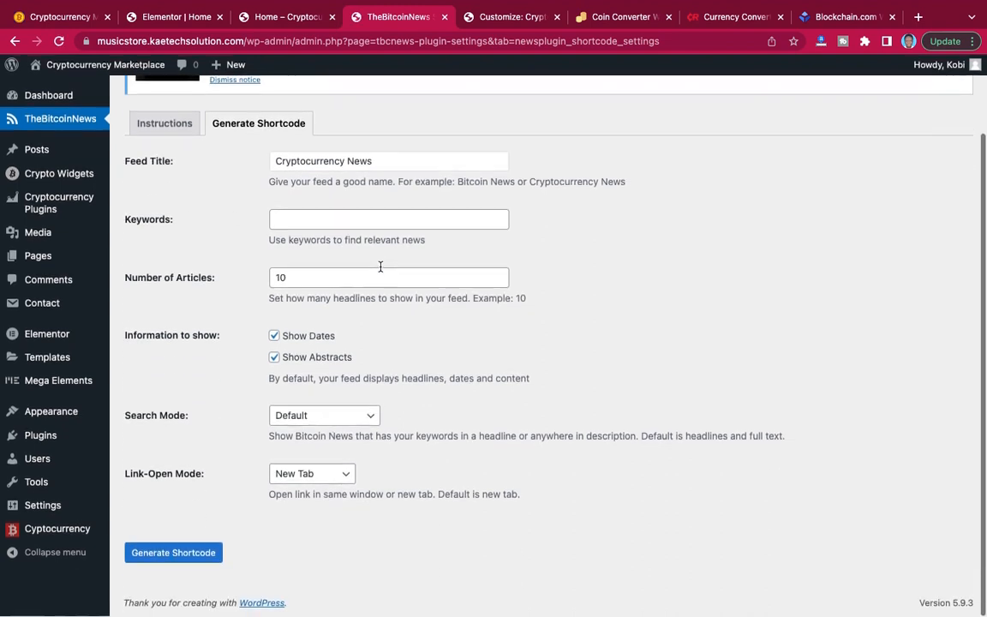
{"action": "left_click", "coordinate": [314, 221]}
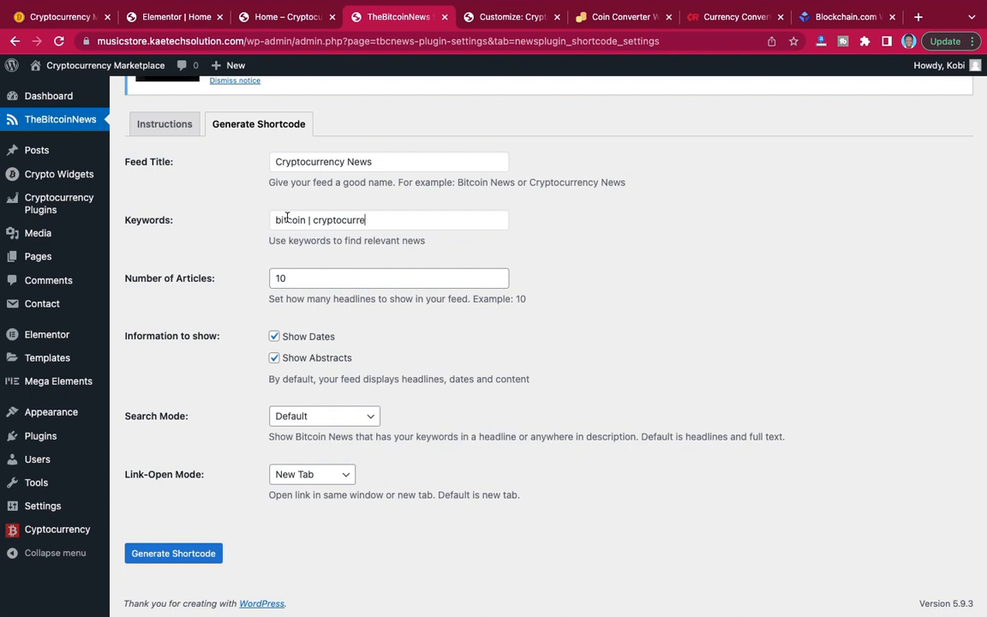
{"action": "type", "text": "y"}
{"action": "double_click", "coordinate": [282, 276]}
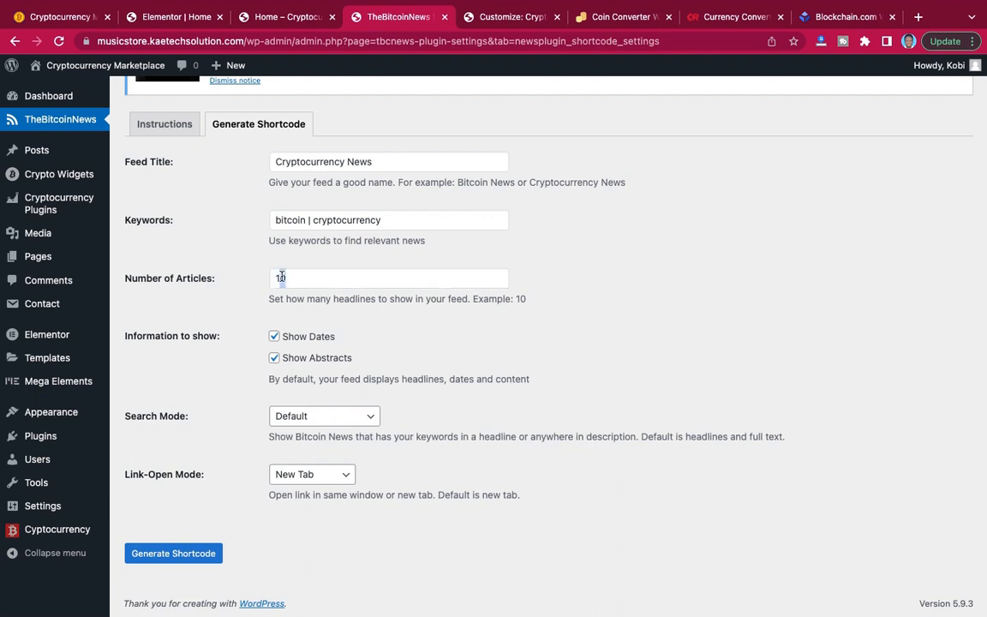
{"action": "type", "text": "1"}
Keep the Default search mode and the New Tab link-open mode, and generate and copy the news feed's shortcode.
{"action": "left_click", "coordinate": [320, 420]}
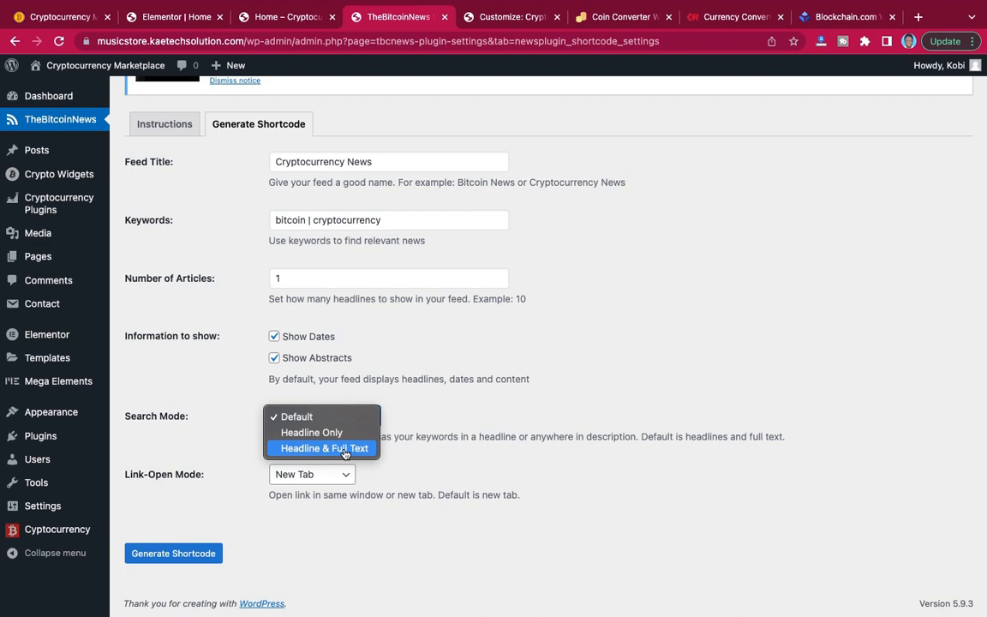
{"action": "left_click", "coordinate": [438, 458]}
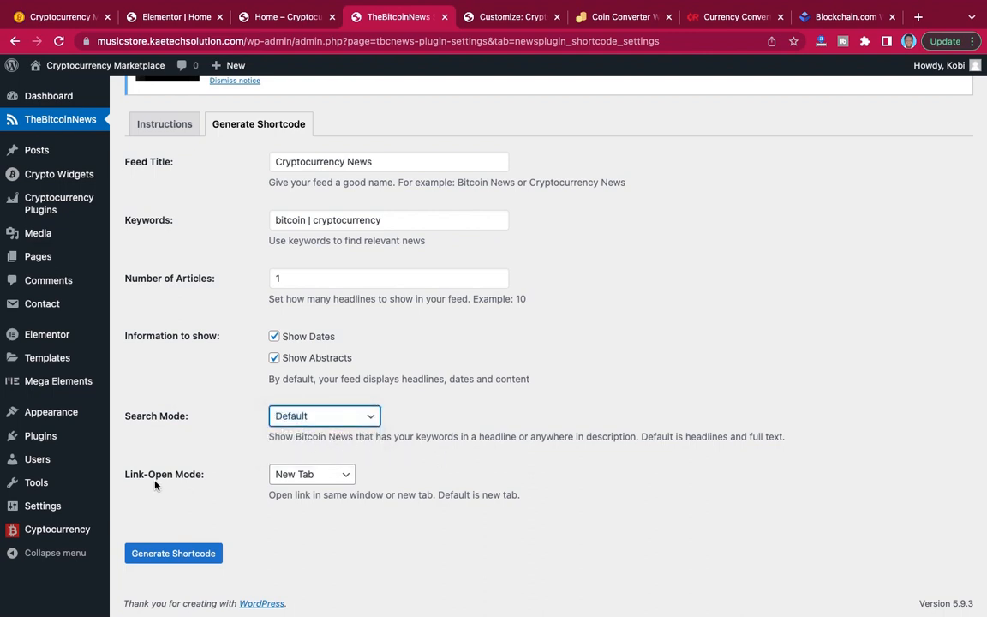
{"action": "left_click", "coordinate": [314, 480]}
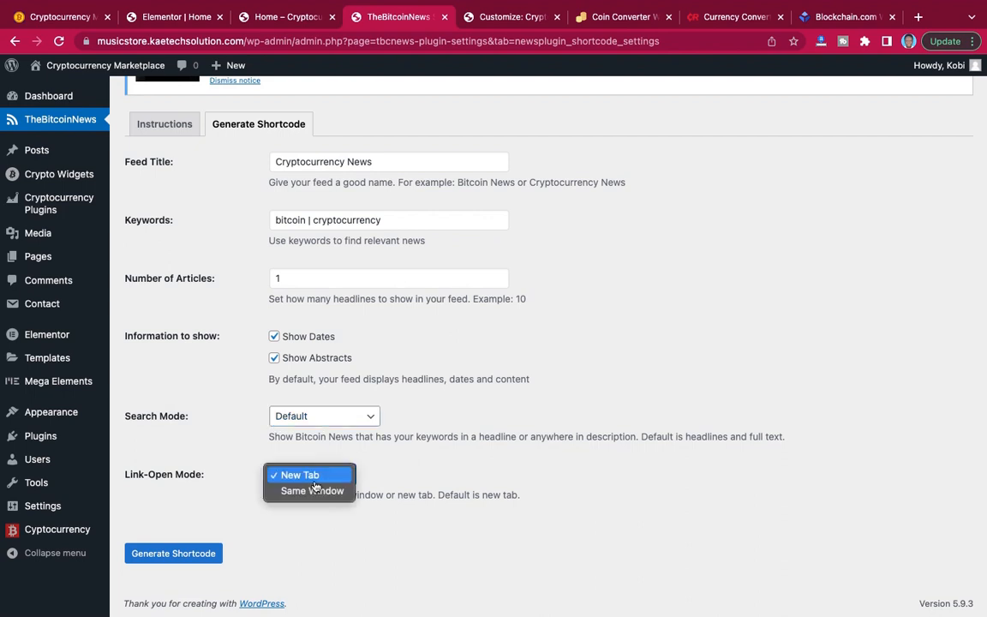
{"action": "left_click", "coordinate": [412, 486]}
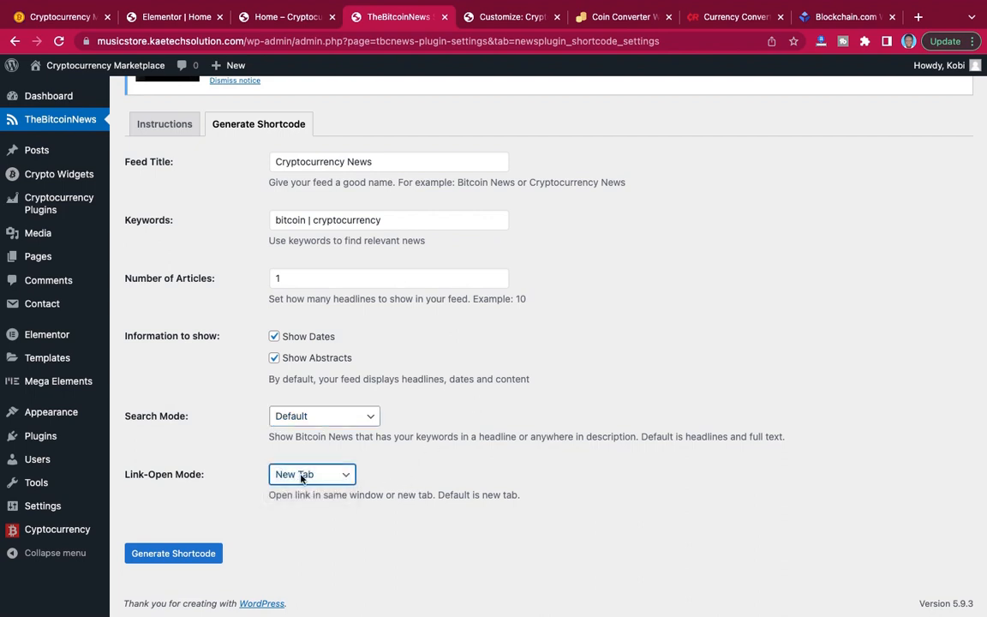
{"action": "left_click", "coordinate": [177, 559]}
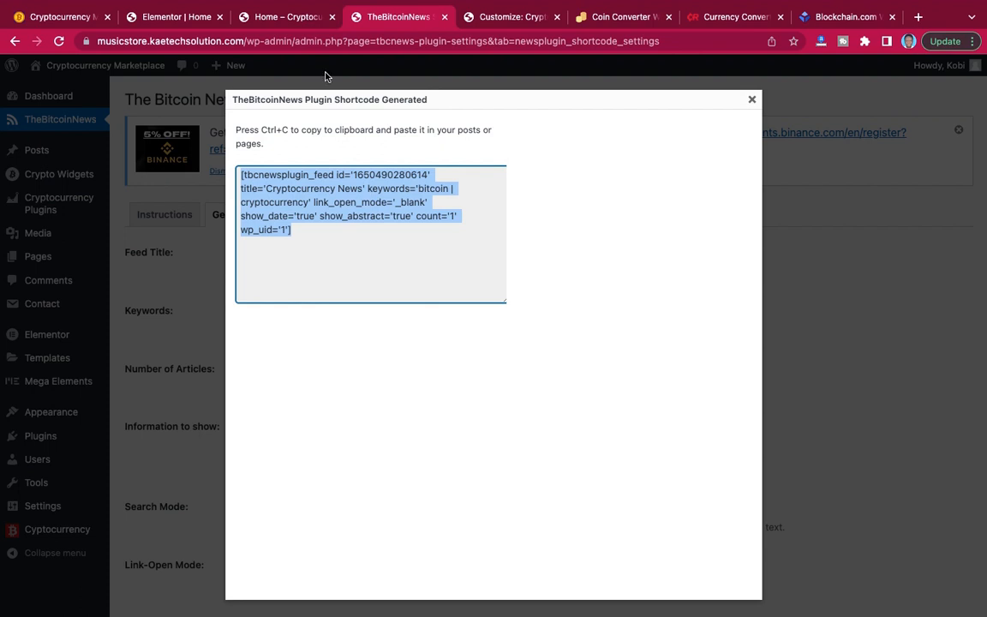
Add a new Shortcode element to the empty right column of the home page's two-column section in the Elementor editor.
{"action": "left_click", "coordinate": [179, 21]}
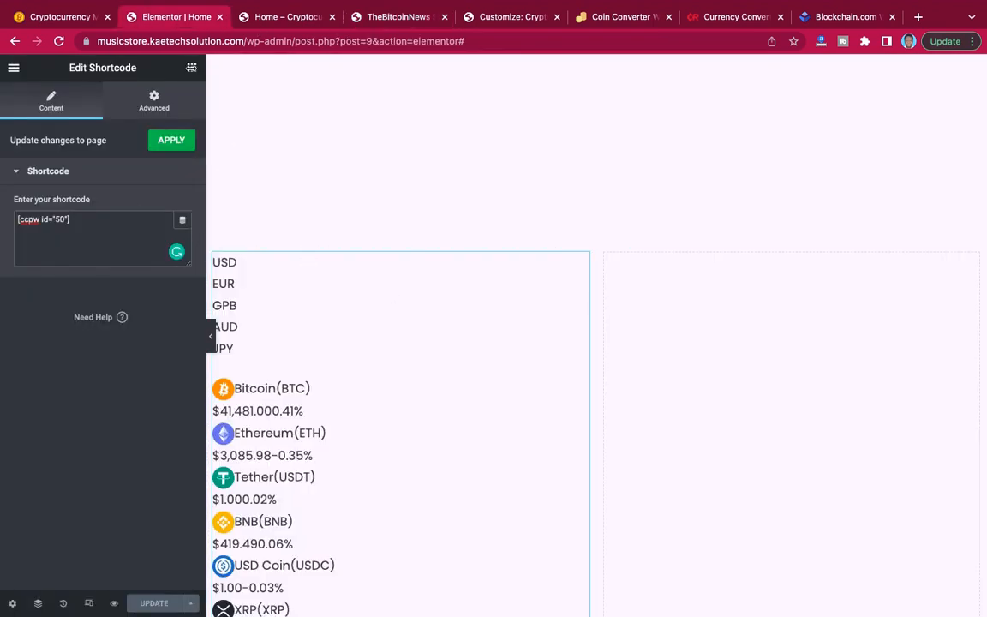
{"action": "left_click", "coordinate": [192, 68]}
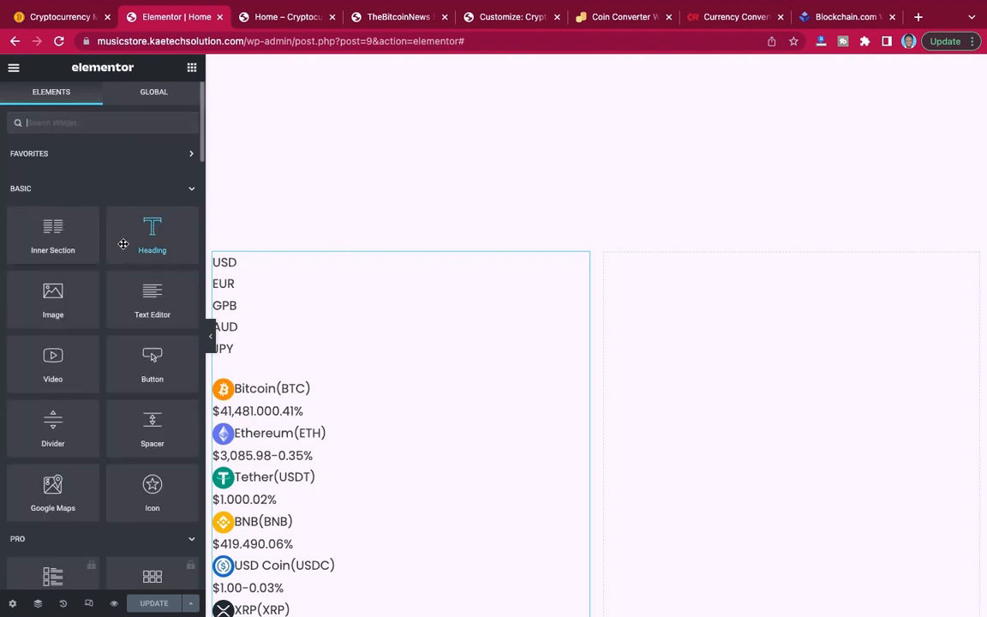
{"action": "type", "text": "short"}
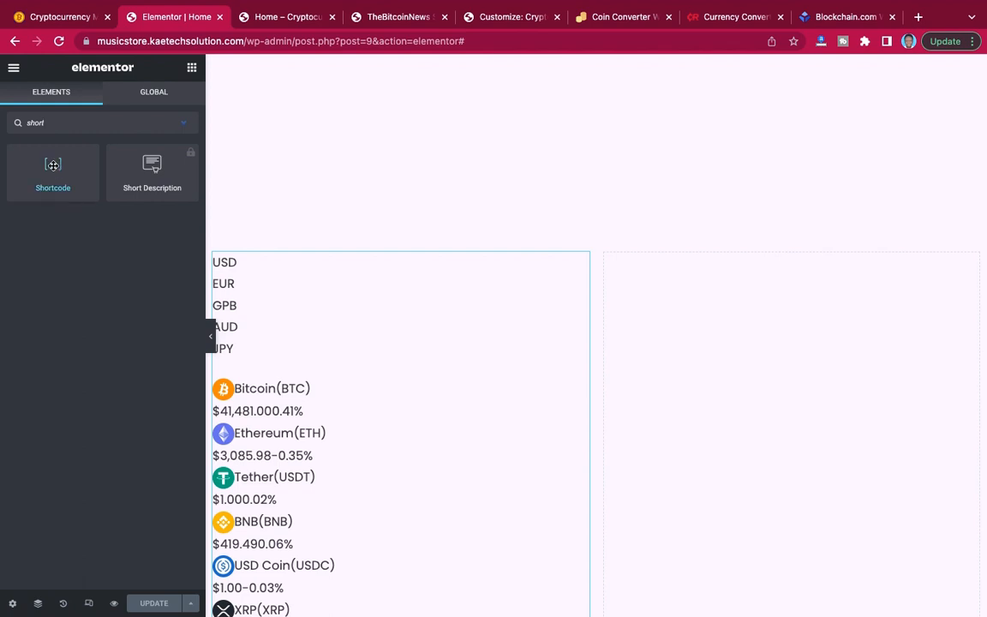
{"action": "left_click_drag", "start_coordinate": [54, 171], "coordinate": [803, 560]}
{"action": "scroll", "coordinate": [827, 434], "scroll_direction": "down", "scroll_amount": 3}
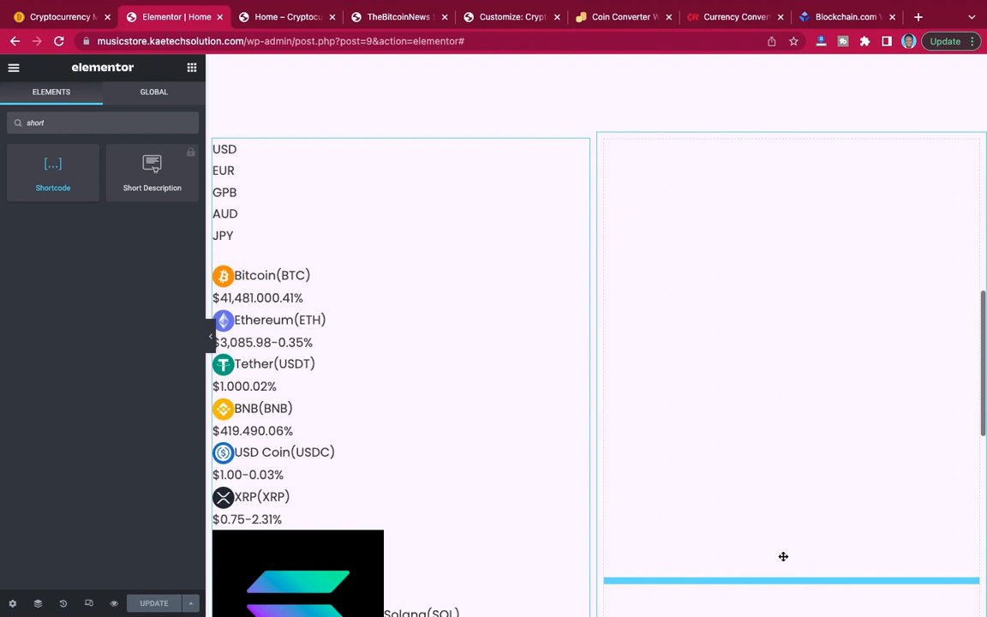
{"action": "scroll", "coordinate": [807, 538], "scroll_direction": "down", "scroll_amount": 1}
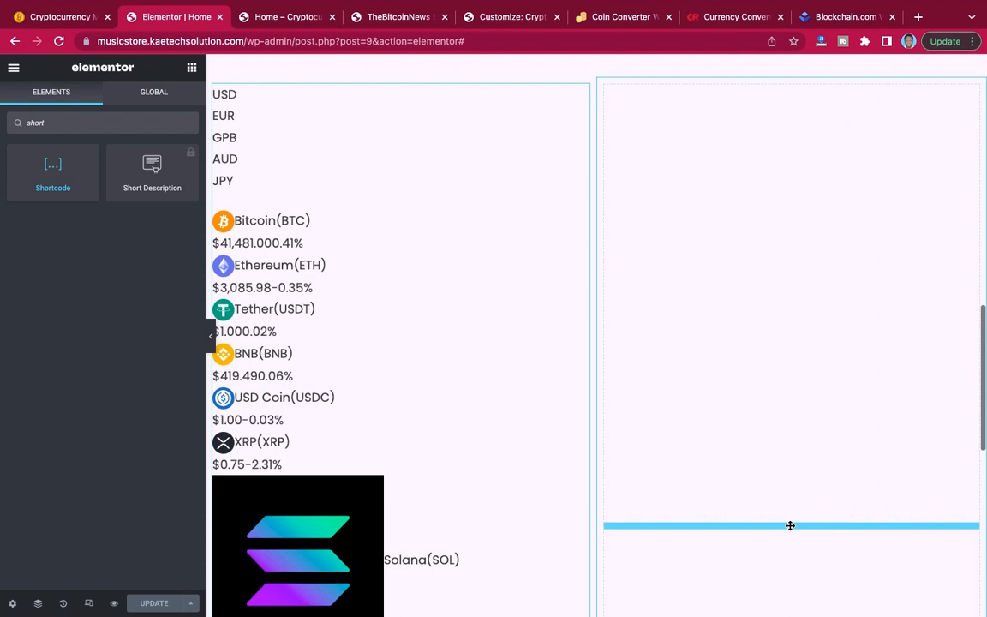
{"action": "left_click_drag", "start_coordinate": [791, 525], "coordinate": [790, 524]}
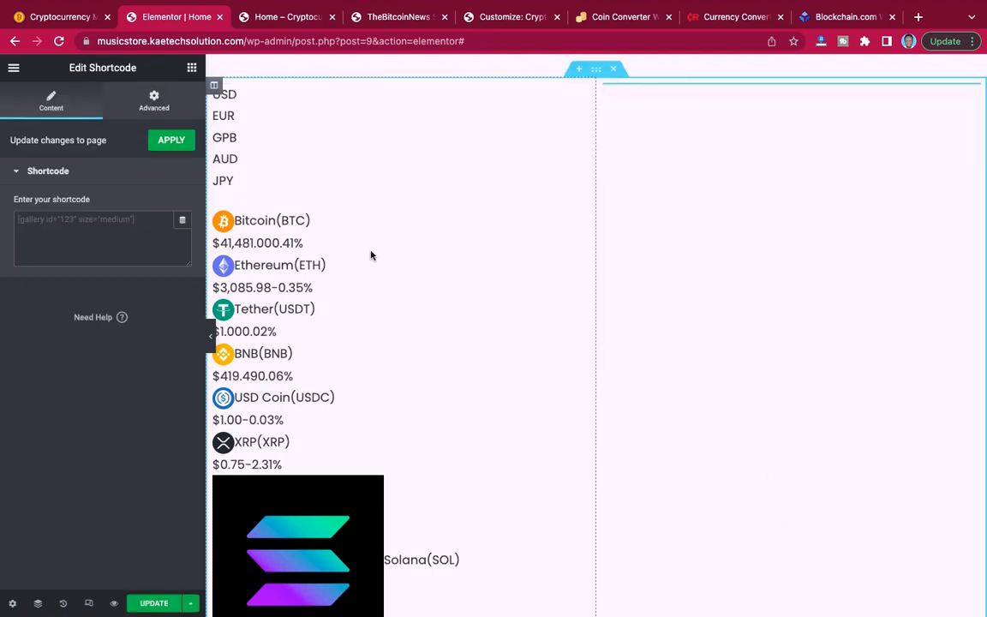
Paste the generated tbcnewsplugin_feed shortcode into the new element and update the home page.
{"action": "left_click", "coordinate": [108, 238]}
{"action": "key", "text": "super+v"}
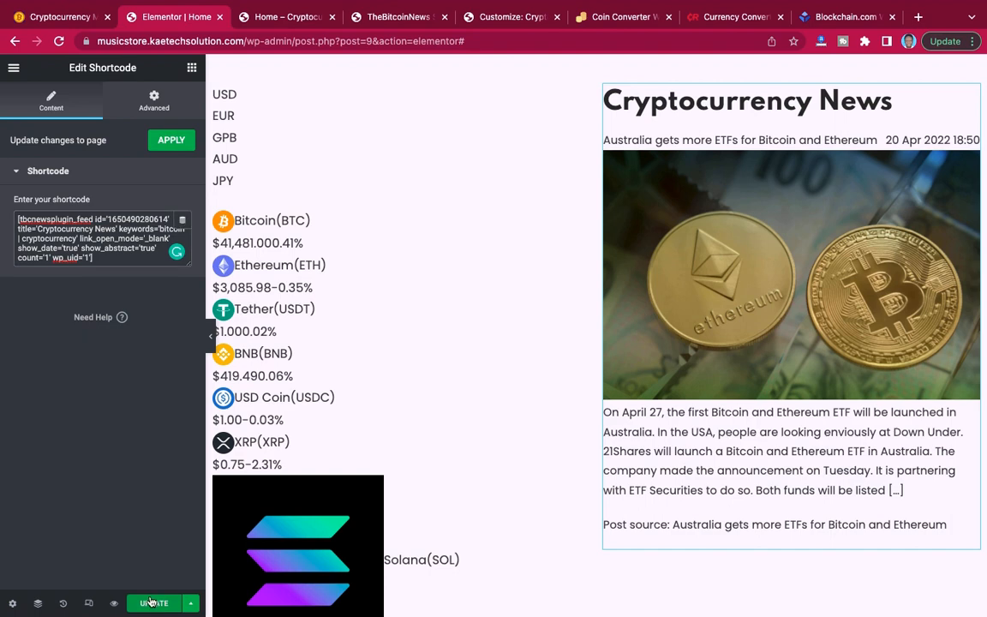
{"action": "left_click", "coordinate": [152, 603]}
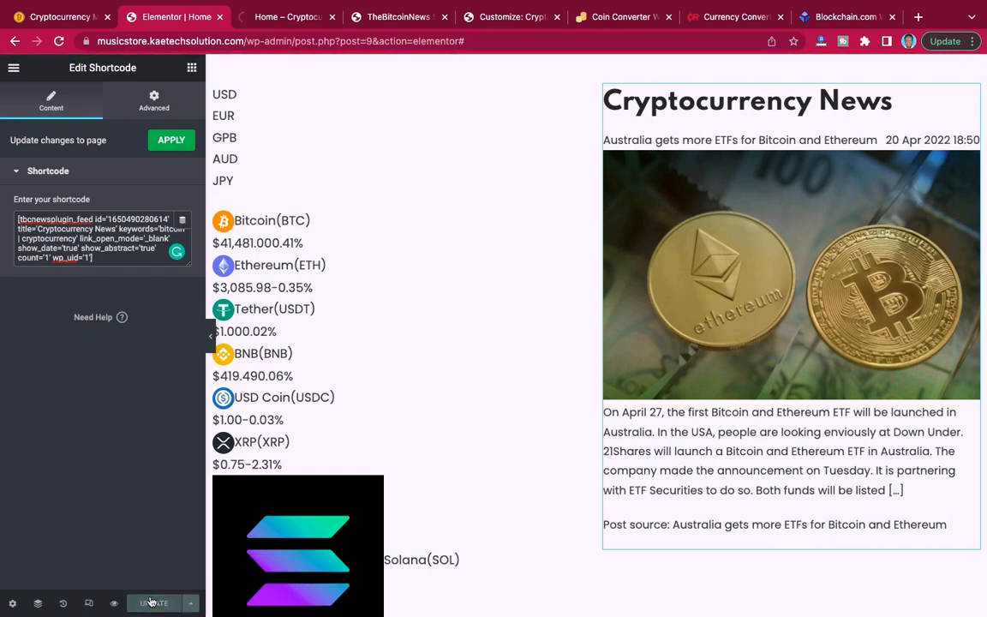
Compare the price list and Cryptocurrency News section on the home page preview with the same section on the reference site.
{"action": "left_click", "coordinate": [283, 17]}
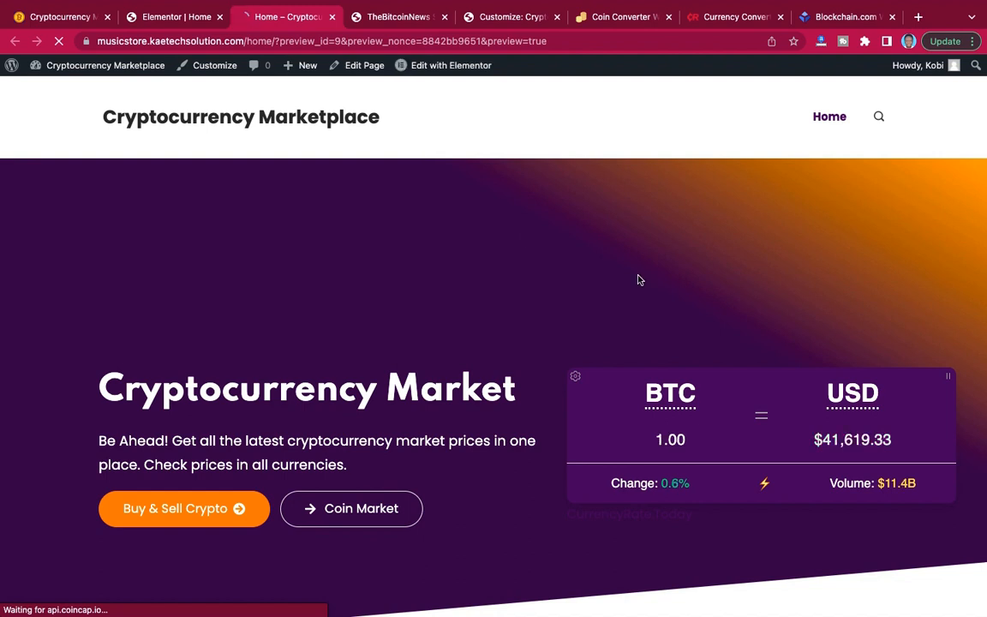
{"action": "scroll", "coordinate": [637, 279], "scroll_direction": "down", "scroll_amount": 10}
{"action": "scroll", "coordinate": [637, 279], "scroll_direction": "down", "scroll_amount": 10}
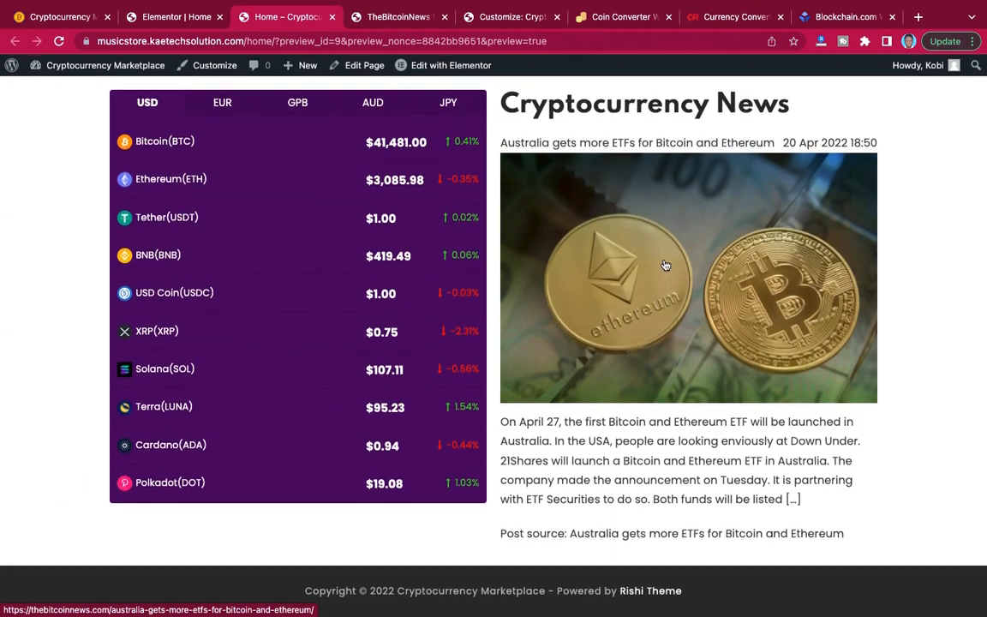
{"action": "scroll", "coordinate": [666, 257], "scroll_direction": "up", "scroll_amount": 1}
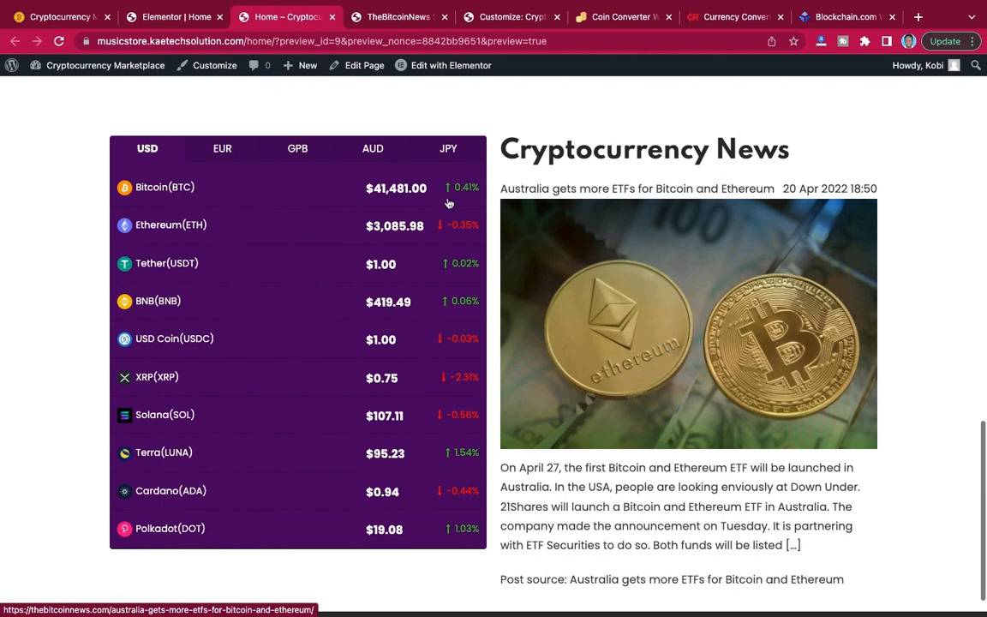
{"action": "left_click", "coordinate": [65, 25]}
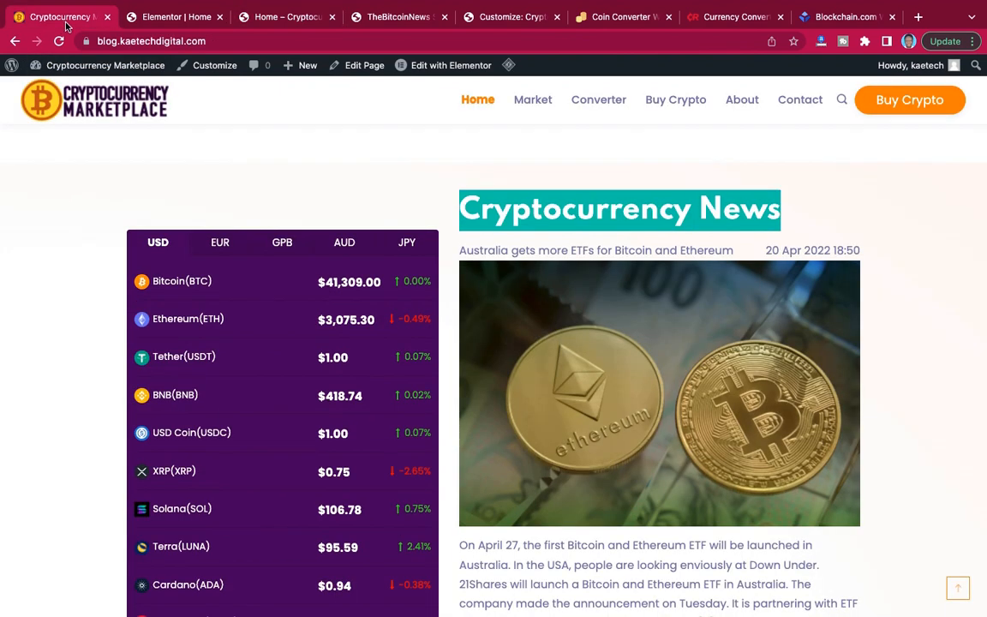
{"action": "scroll", "coordinate": [507, 260], "scroll_direction": "down", "scroll_amount": 3}
{"action": "scroll", "coordinate": [506, 260], "scroll_direction": "up", "scroll_amount": 2}
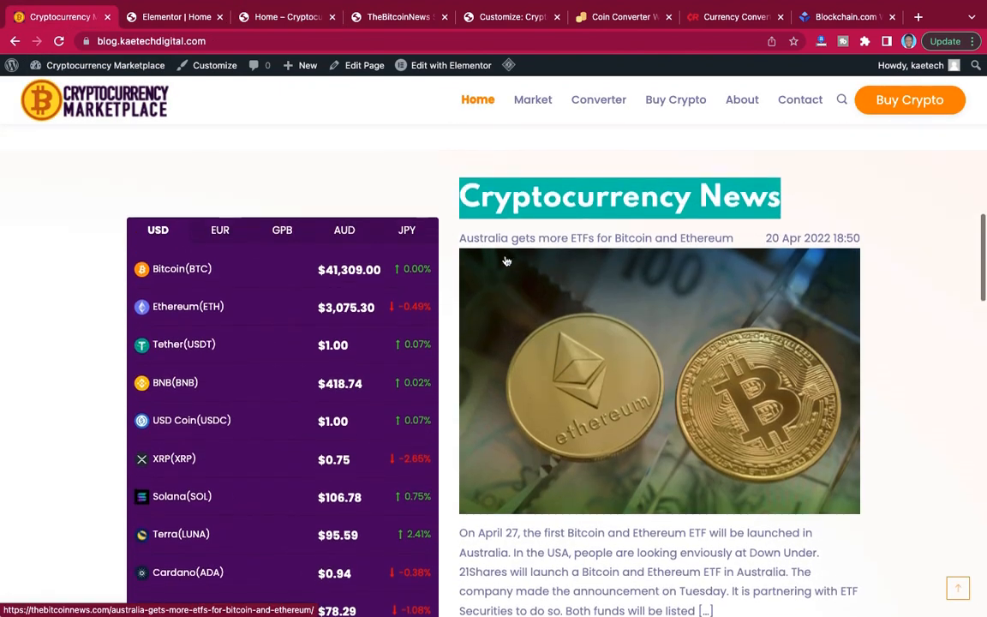
{"action": "left_click", "coordinate": [292, 22]}
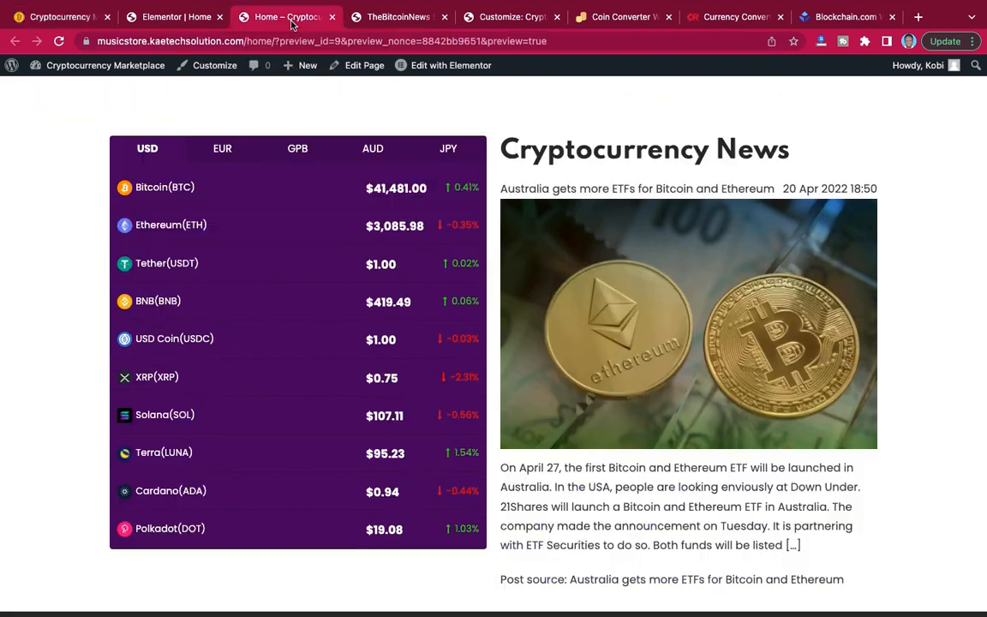
{"action": "scroll", "coordinate": [557, 223], "scroll_direction": "down", "scroll_amount": 2}
{"action": "scroll", "coordinate": [583, 236], "scroll_direction": "up", "scroll_amount": 2}
{"action": "scroll", "coordinate": [602, 244], "scroll_direction": "down", "scroll_amount": 2}
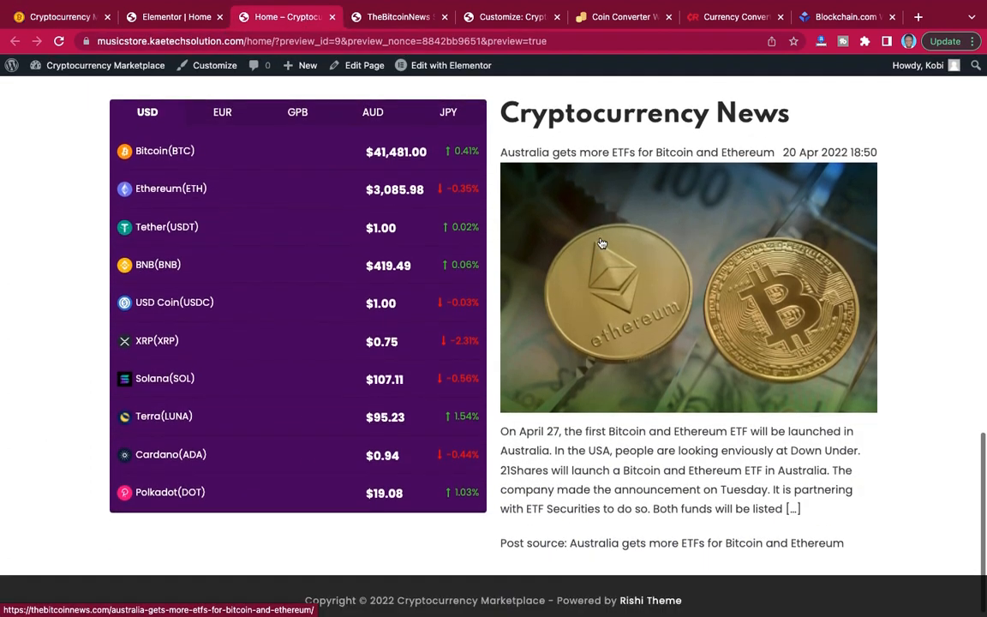
{"action": "scroll", "coordinate": [603, 244], "scroll_direction": "up", "scroll_amount": 2}
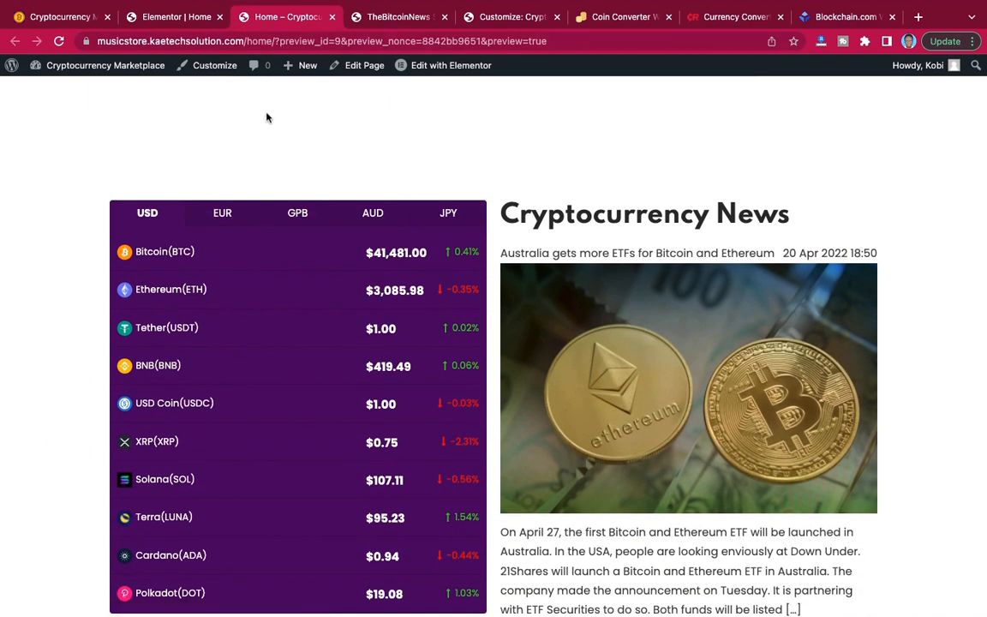
Unlink the two-column section's margins, set them to 0 px top and 90 px bottom, and update the page.
{"action": "left_click", "coordinate": [150, 16]}
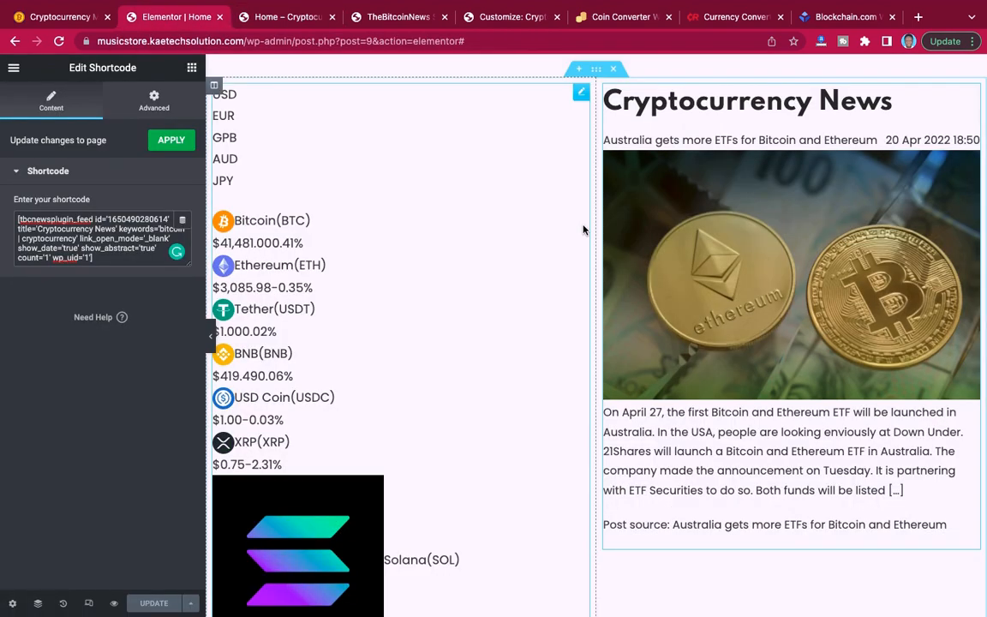
{"action": "scroll", "coordinate": [583, 230], "scroll_direction": "down", "scroll_amount": 7}
{"action": "scroll", "coordinate": [583, 228], "scroll_direction": "up", "scroll_amount": 1}
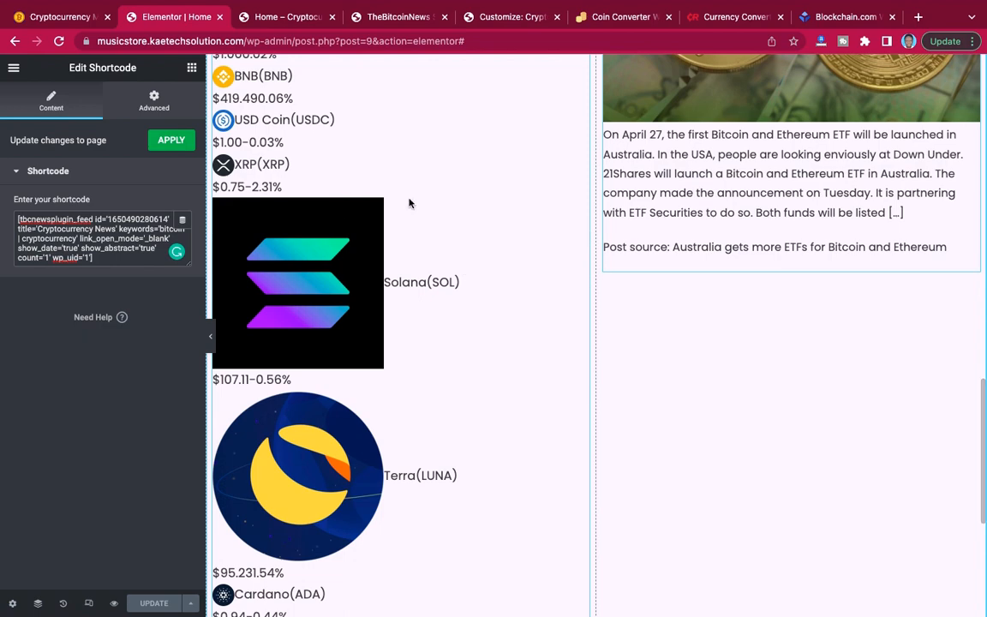
{"action": "scroll", "coordinate": [558, 263], "scroll_direction": "up", "scroll_amount": 6}
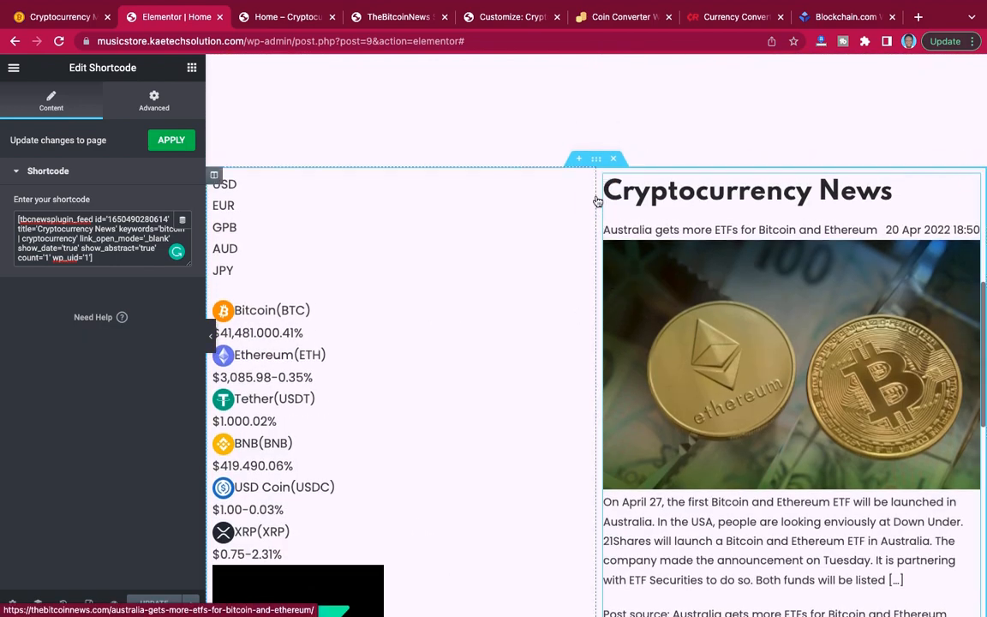
{"action": "left_click", "coordinate": [597, 162]}
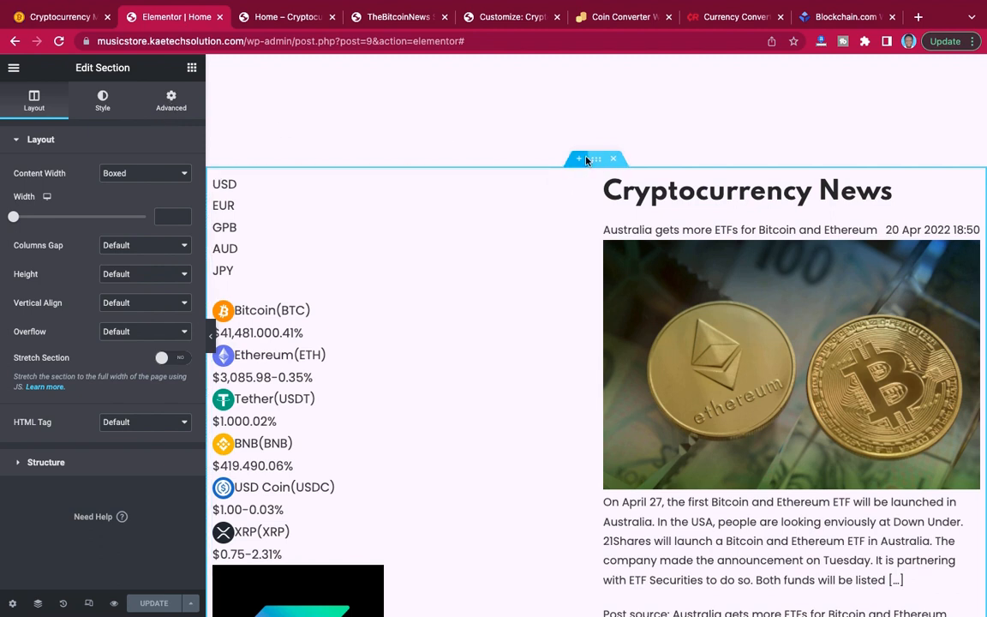
{"action": "left_click", "coordinate": [165, 105]}
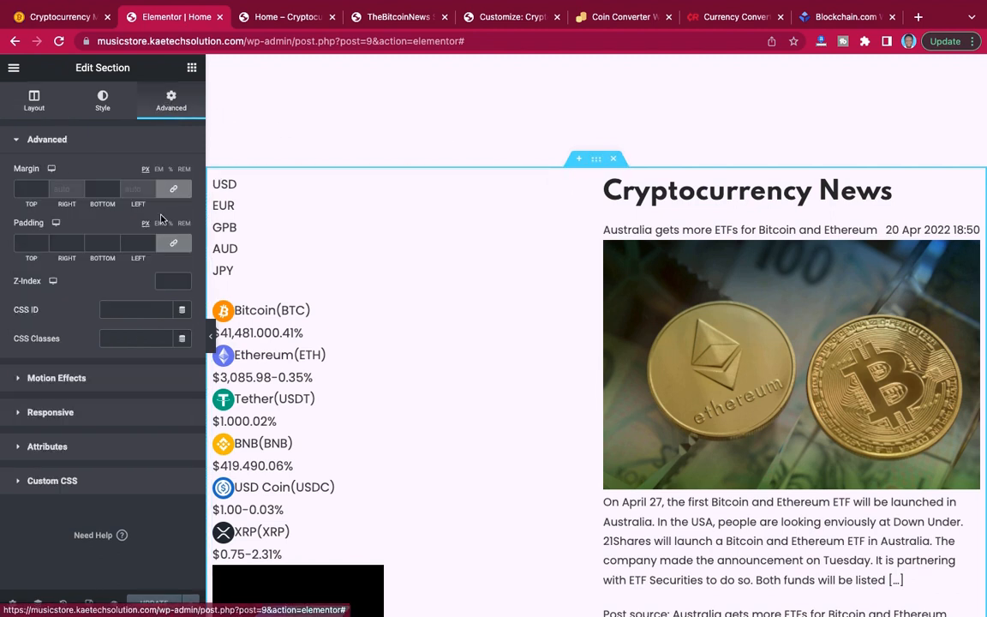
{"action": "left_click", "coordinate": [173, 190]}
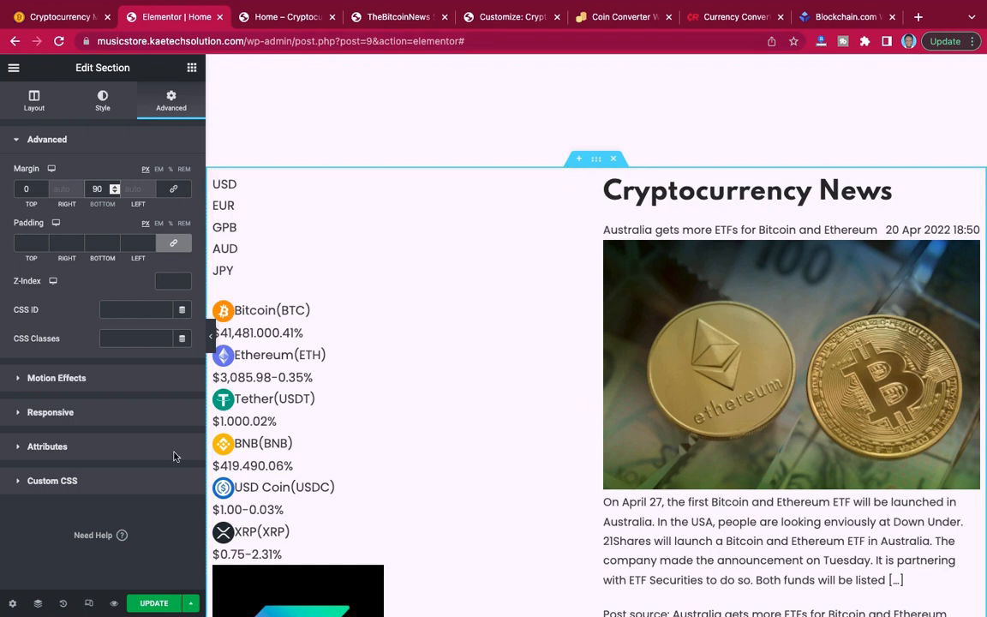
{"action": "left_click", "coordinate": [154, 603]}
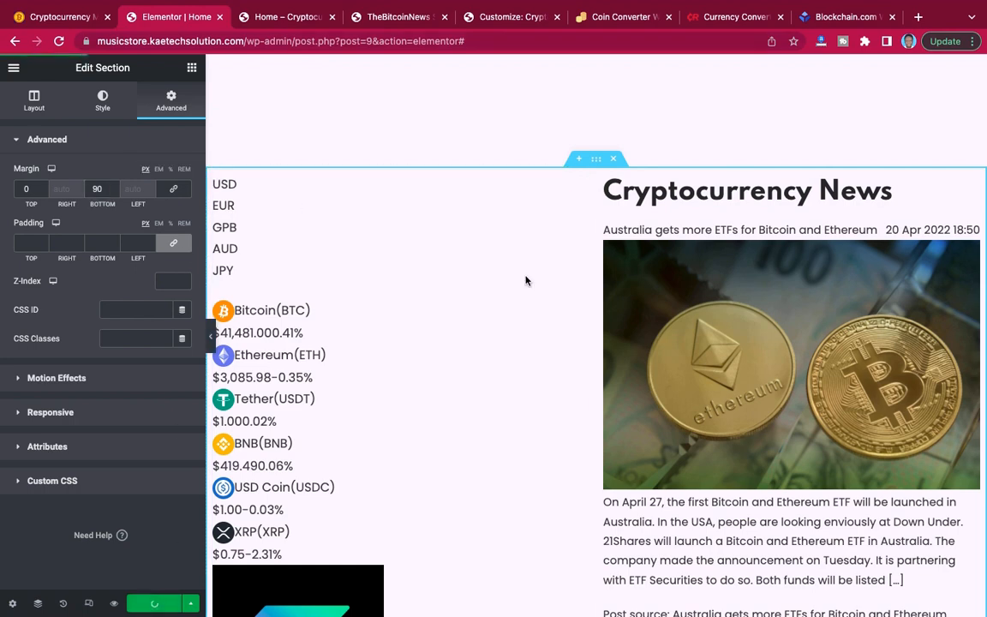
Examine the Cryptocurrency Converter section on the reference site, then return to the home page editor.
{"action": "scroll", "coordinate": [527, 281], "scroll_direction": "down", "scroll_amount": 7}
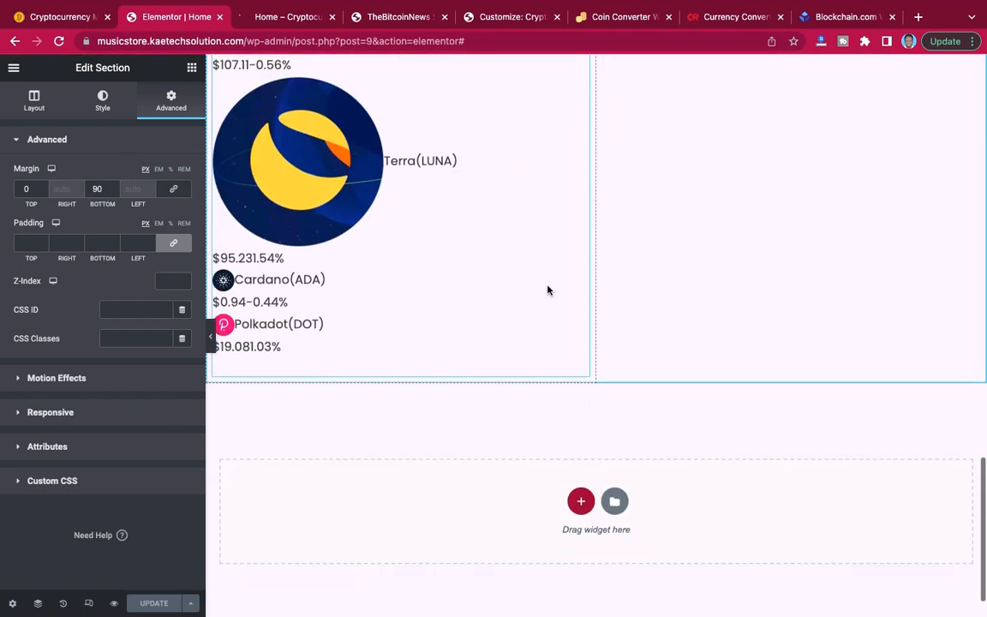
{"action": "scroll", "coordinate": [549, 290], "scroll_direction": "down", "scroll_amount": 2}
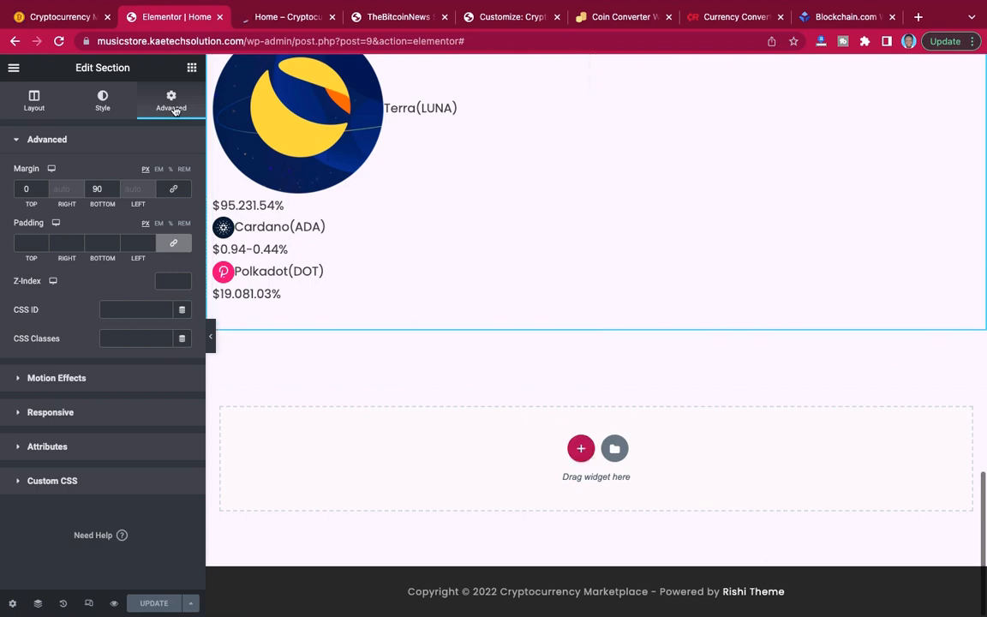
{"action": "left_click", "coordinate": [60, 55]}
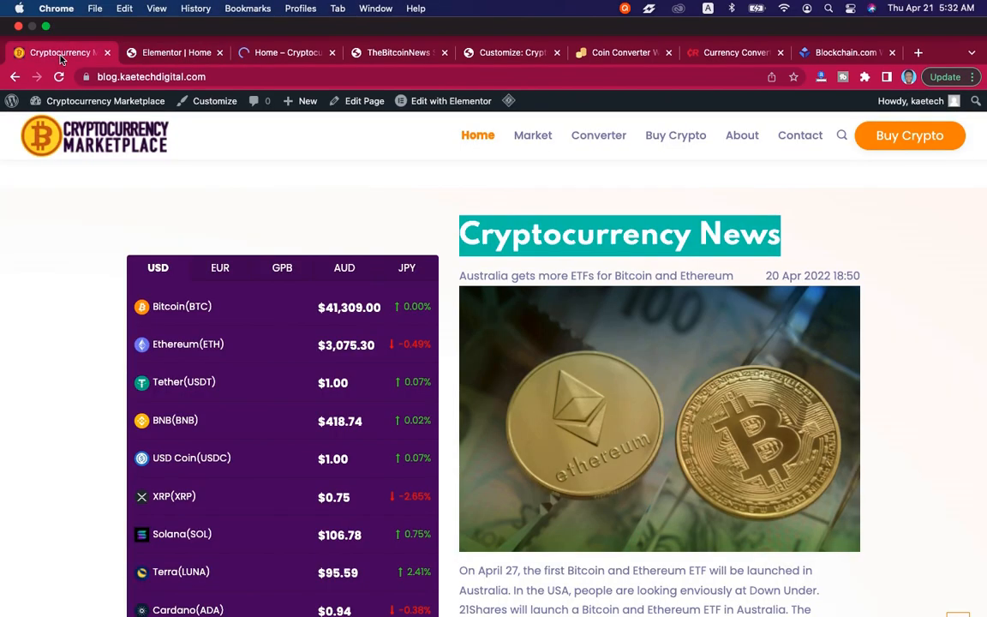
{"action": "scroll", "coordinate": [485, 295], "scroll_direction": "down", "scroll_amount": 10}
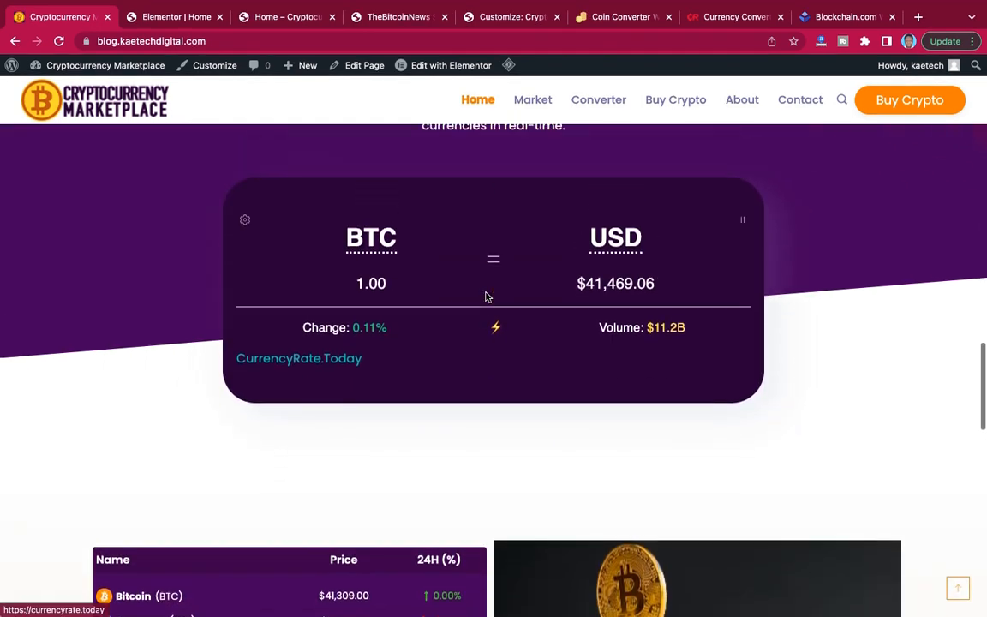
{"action": "scroll", "coordinate": [485, 295], "scroll_direction": "up", "scroll_amount": 5}
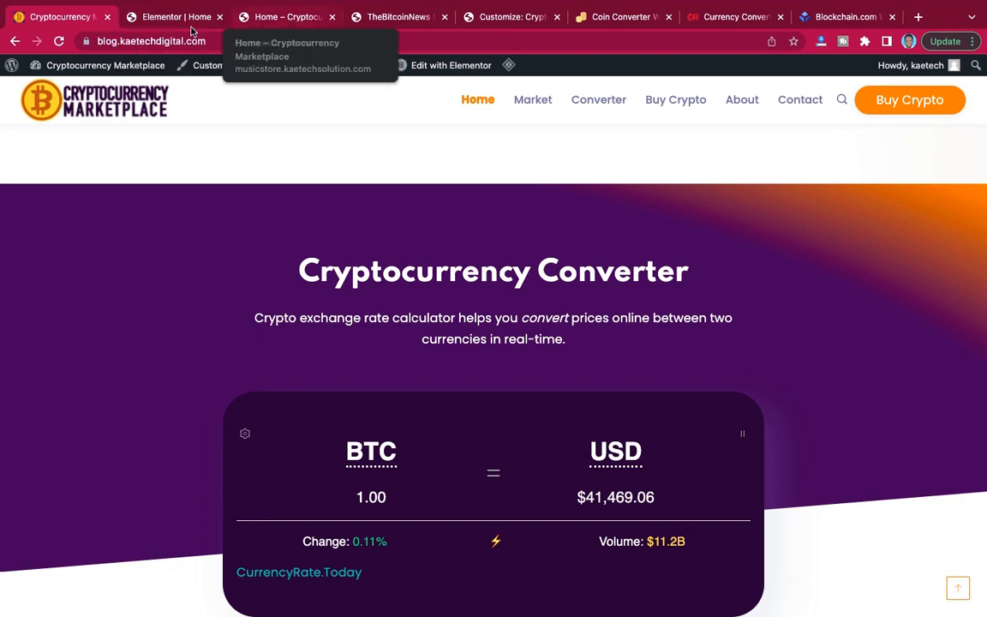
{"action": "left_click", "coordinate": [161, 19]}
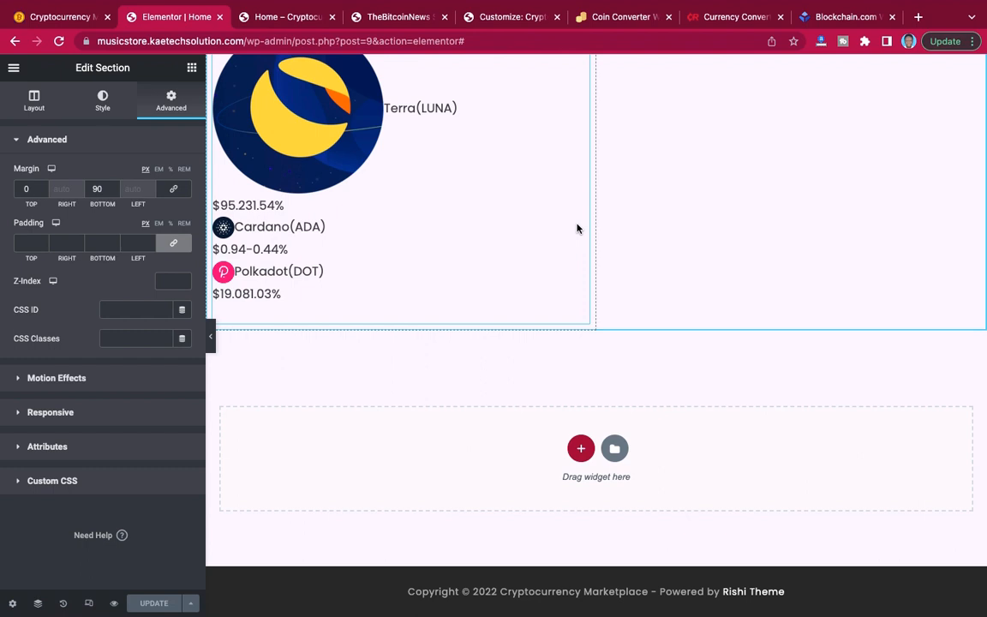
{"action": "left_click", "coordinate": [581, 449]}
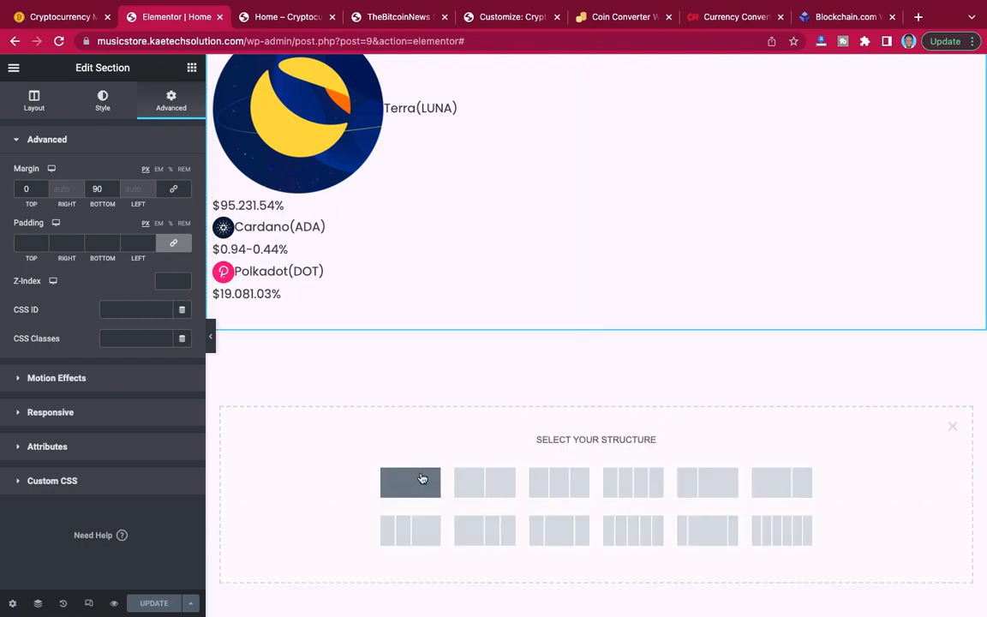
{"action": "left_click", "coordinate": [559, 537]}
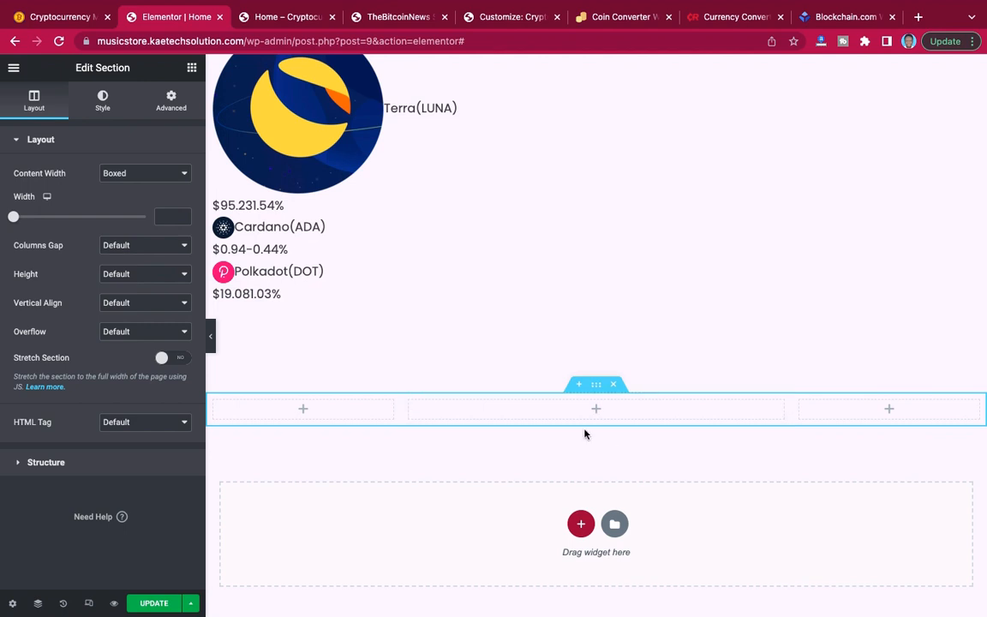
{"action": "left_click", "coordinate": [615, 386]}
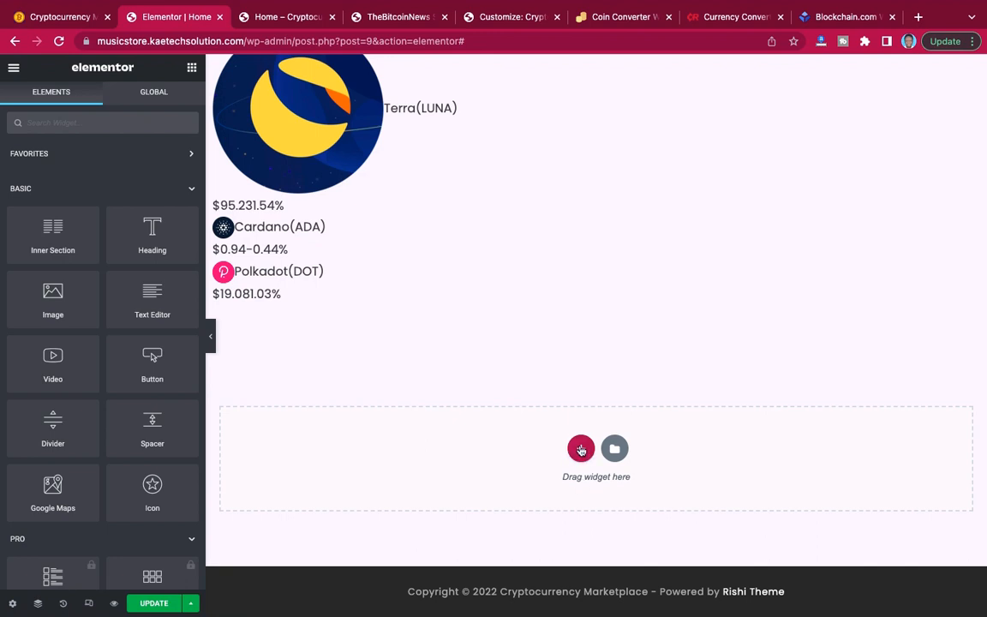
Add a one-column section below the price list section and set its boxed content width to 800.
{"action": "left_click", "coordinate": [582, 450]}
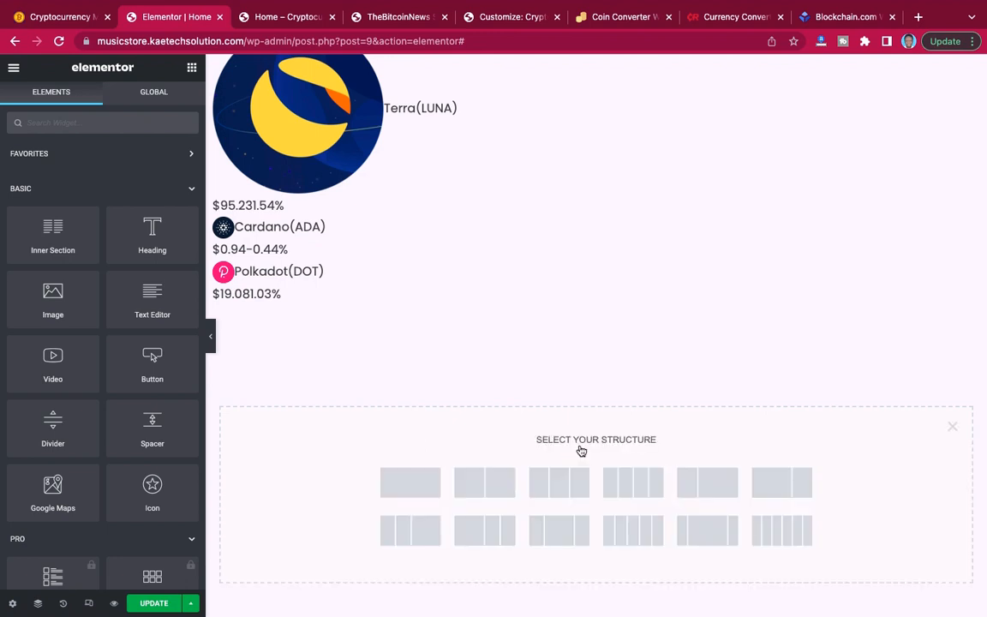
{"action": "left_click", "coordinate": [422, 482]}
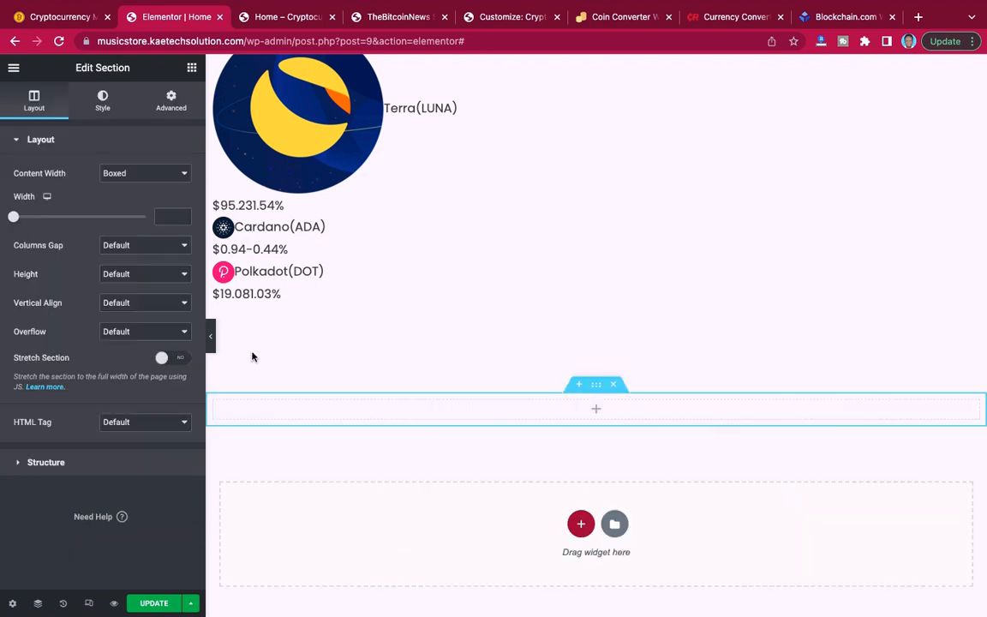
{"action": "left_click", "coordinate": [165, 218]}
{"action": "type", "text": "800"}
{"action": "left_click", "coordinate": [68, 16]}
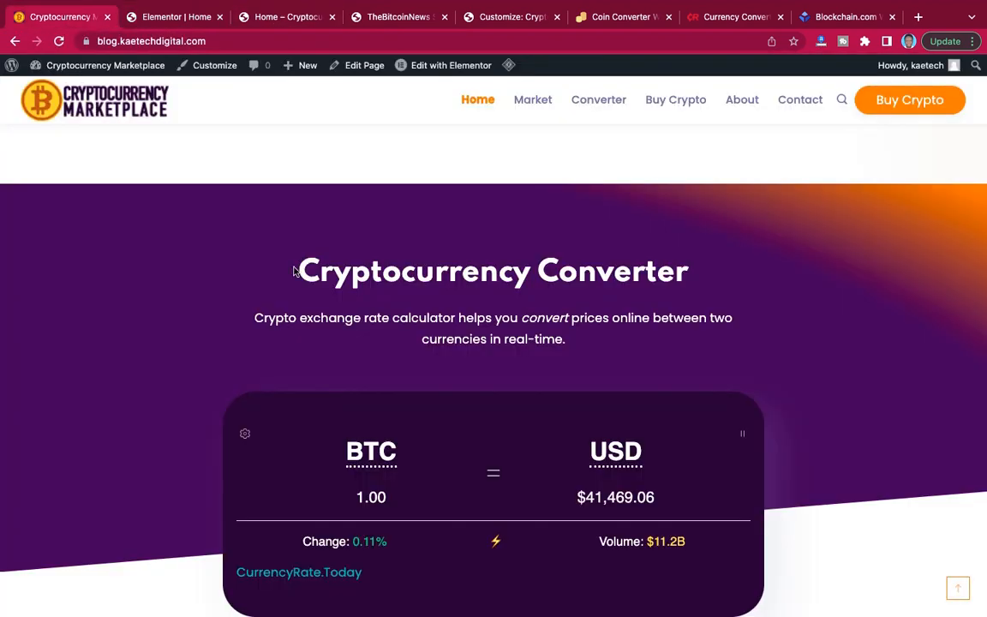
{"action": "left_click", "coordinate": [181, 18]}
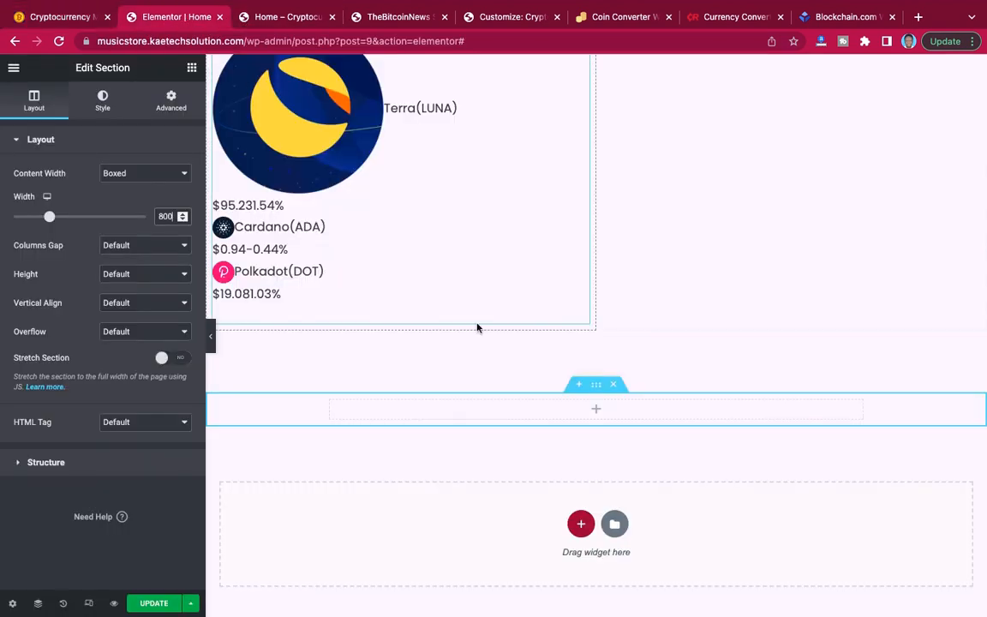
{"action": "left_click", "coordinate": [211, 336]}
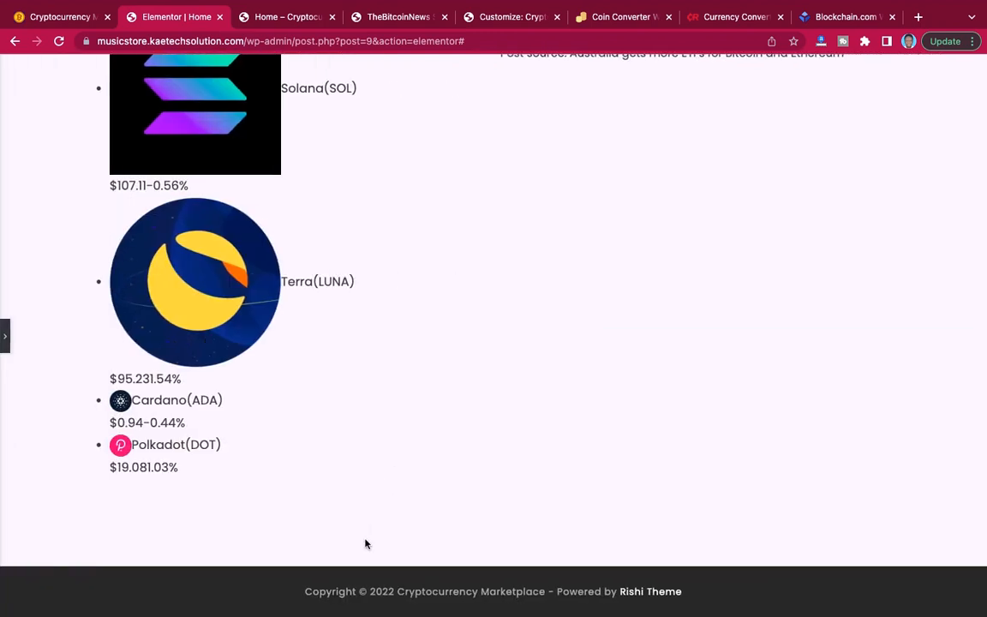
{"action": "left_click", "coordinate": [5, 334]}
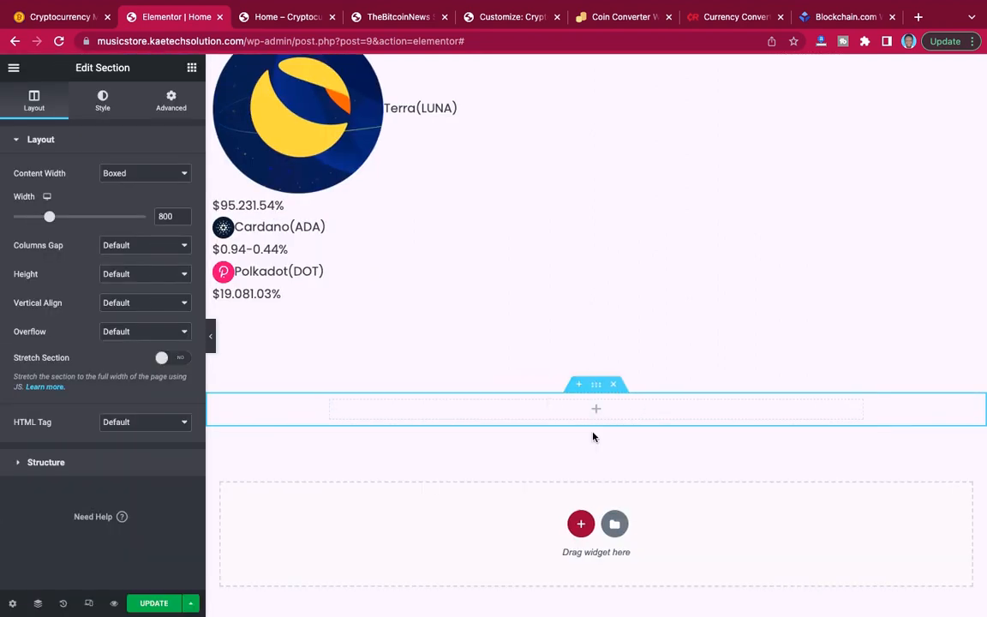
{"action": "scroll", "coordinate": [593, 437], "scroll_direction": "down", "scroll_amount": 2}
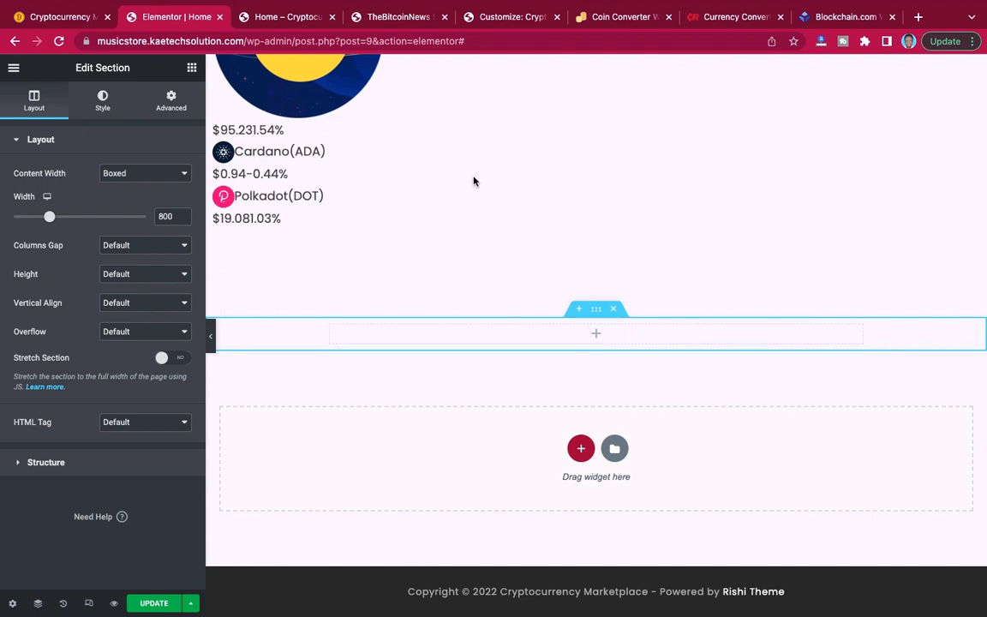
Copy the "Cryptocurrency Converter" heading text from the reference site and return to the home page editor.
{"action": "left_click", "coordinate": [57, 15]}
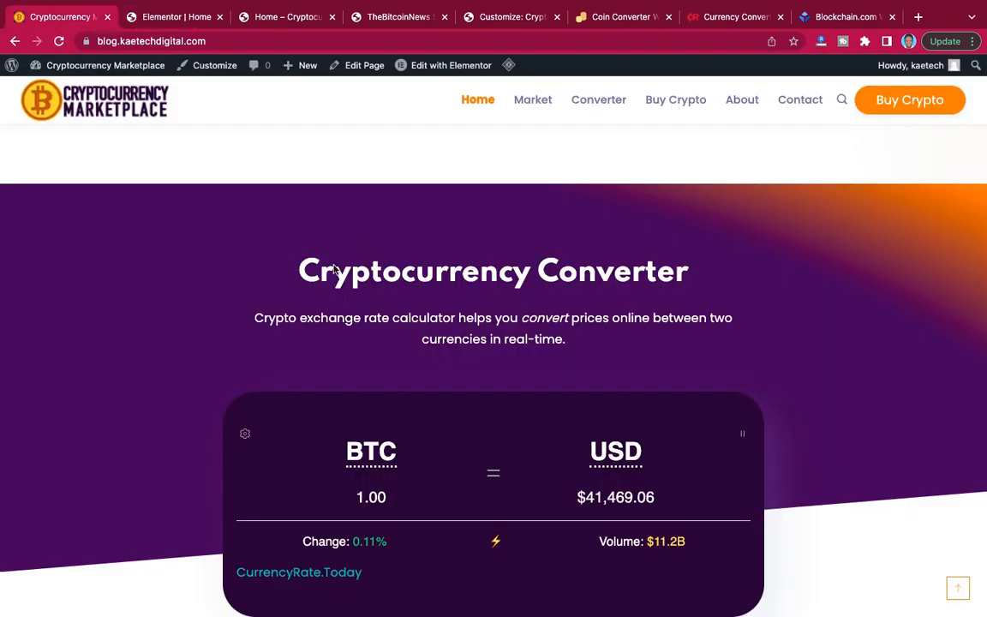
{"action": "left_click_drag", "start_coordinate": [300, 269], "coordinate": [686, 275]}
{"action": "key", "text": "super+c"}
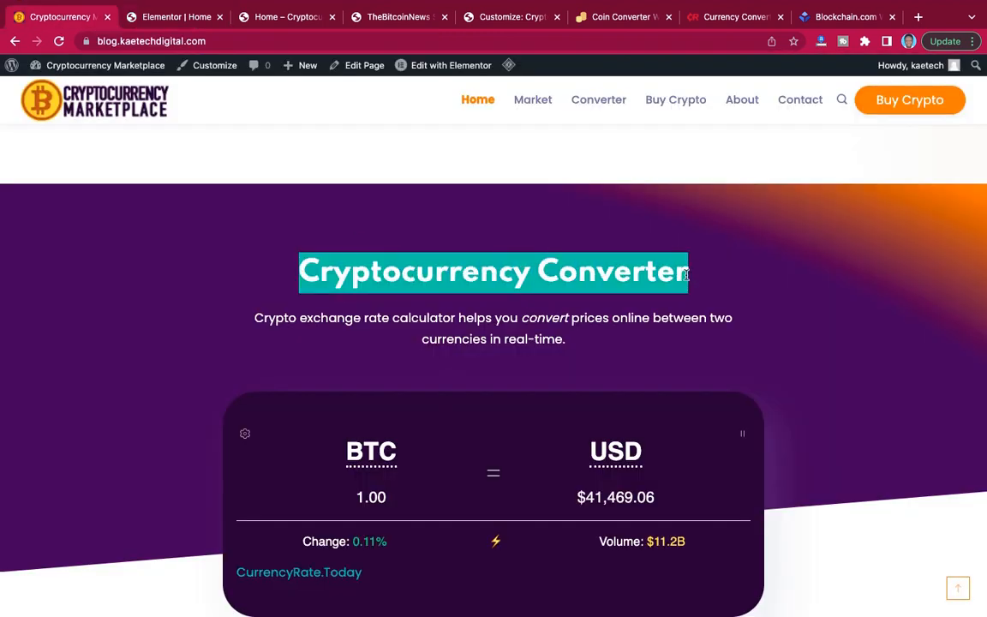
{"action": "left_click", "coordinate": [177, 17]}
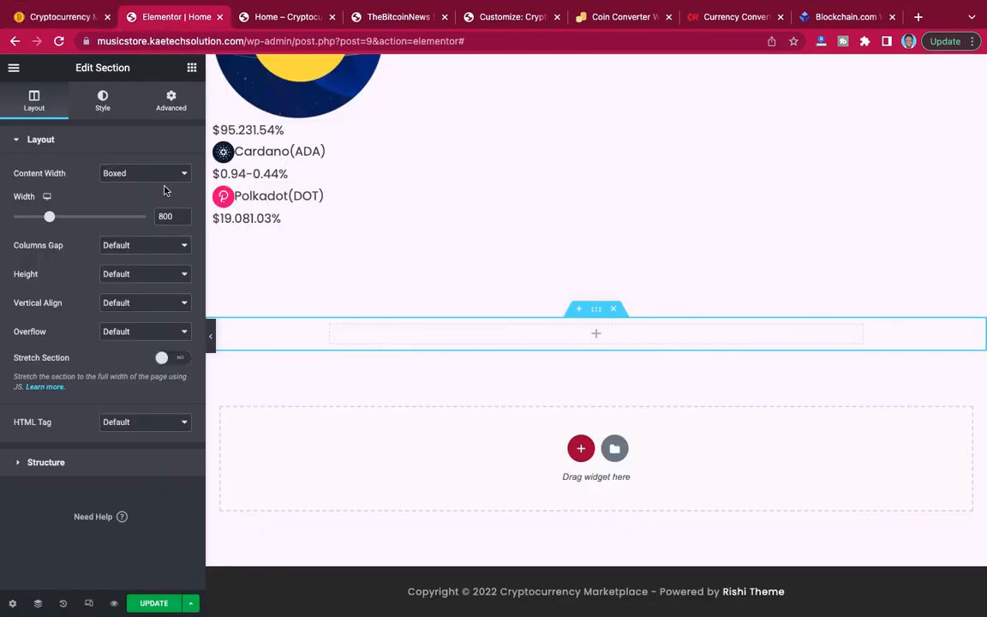
Add an Inner Section to the new one-column section and delete its second column.
{"action": "left_click", "coordinate": [193, 67]}
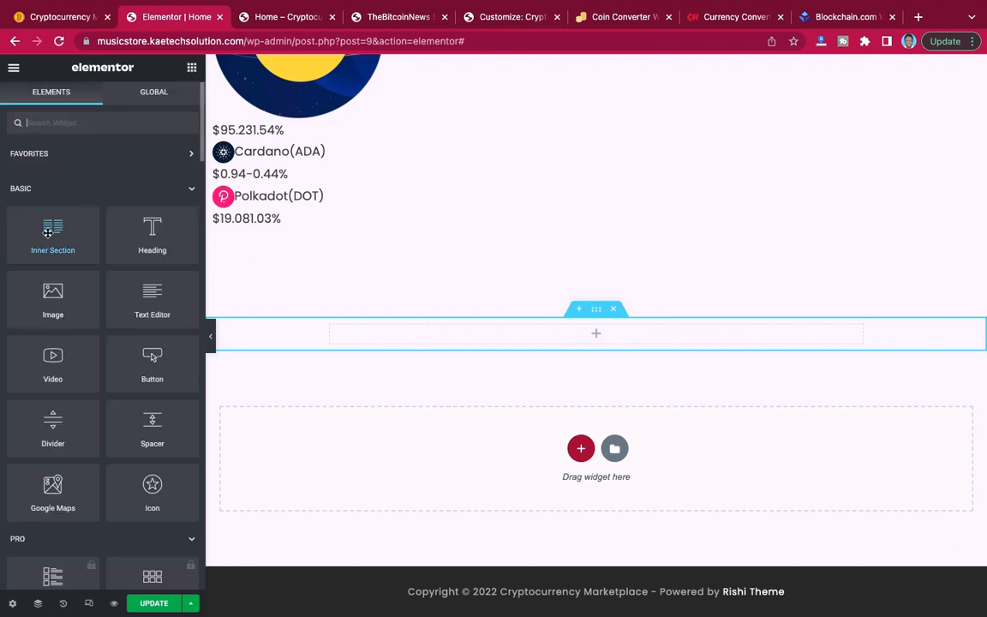
{"action": "left_click_drag", "start_coordinate": [48, 233], "coordinate": [584, 337]}
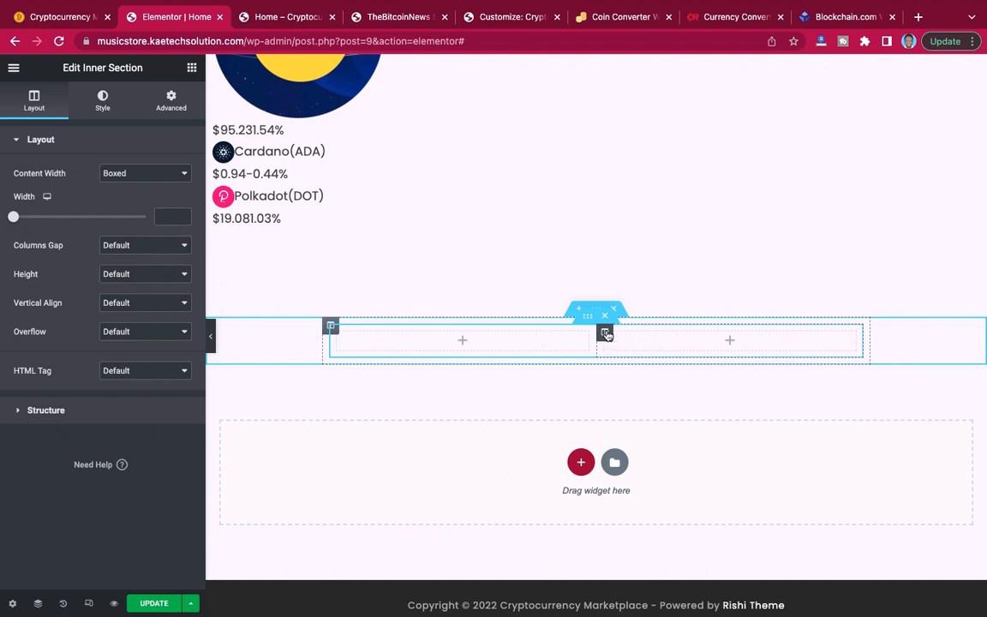
{"action": "right_click", "coordinate": [605, 334]}
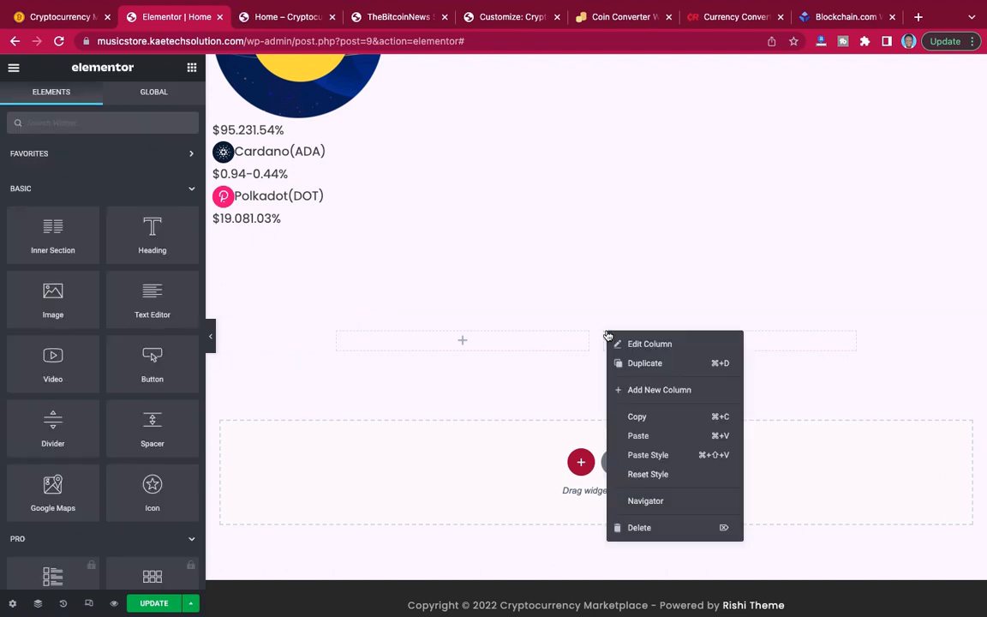
{"action": "left_click", "coordinate": [639, 528]}
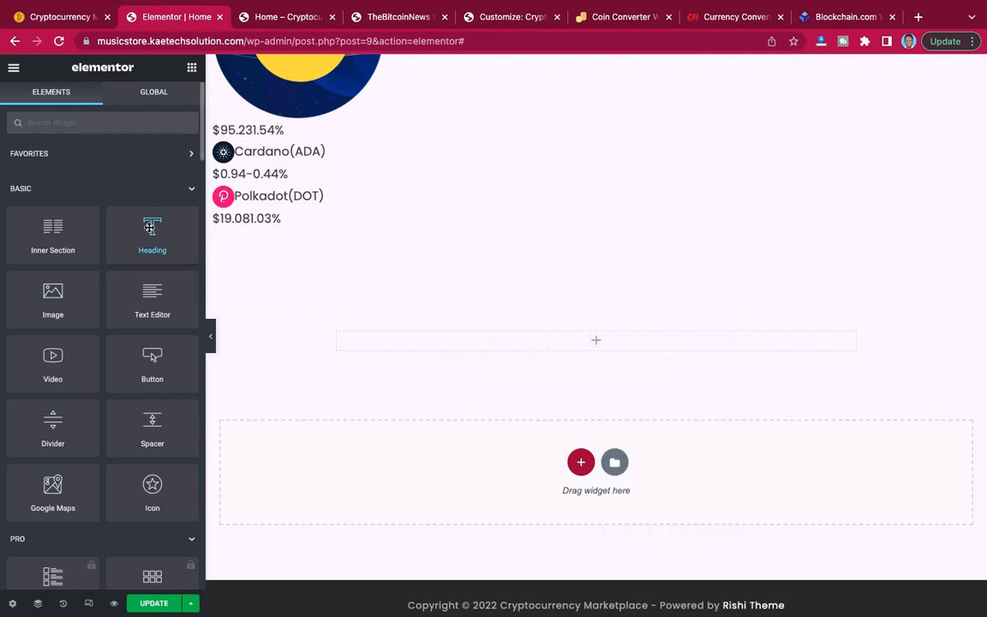
Add a Heading above the inner section, paste "Cryptocurrency Converter" as its title and center it.
{"action": "left_click_drag", "start_coordinate": [152, 231], "coordinate": [575, 328]}
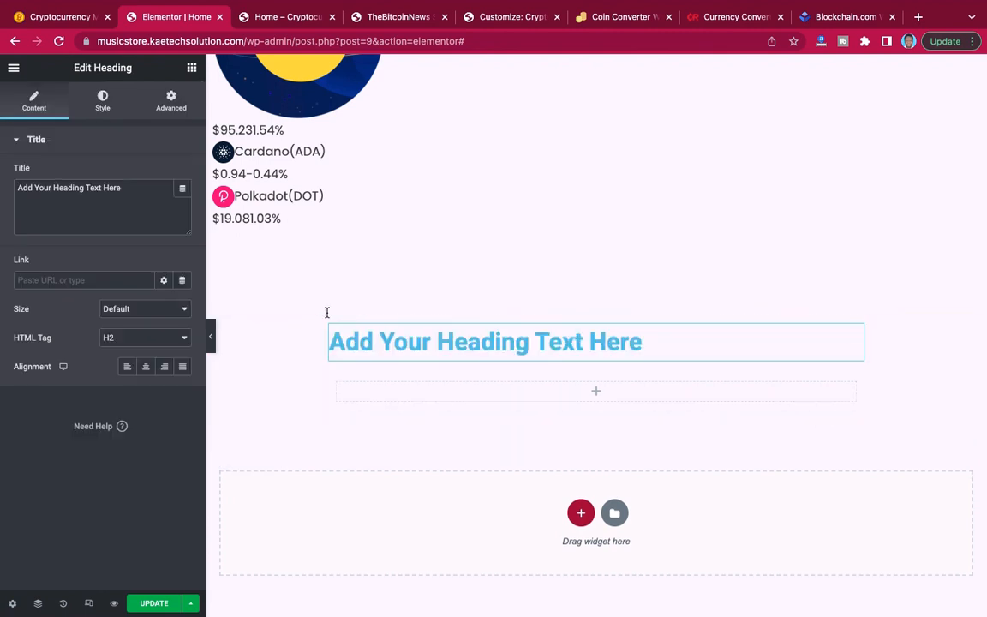
{"action": "key", "text": "super+a"}
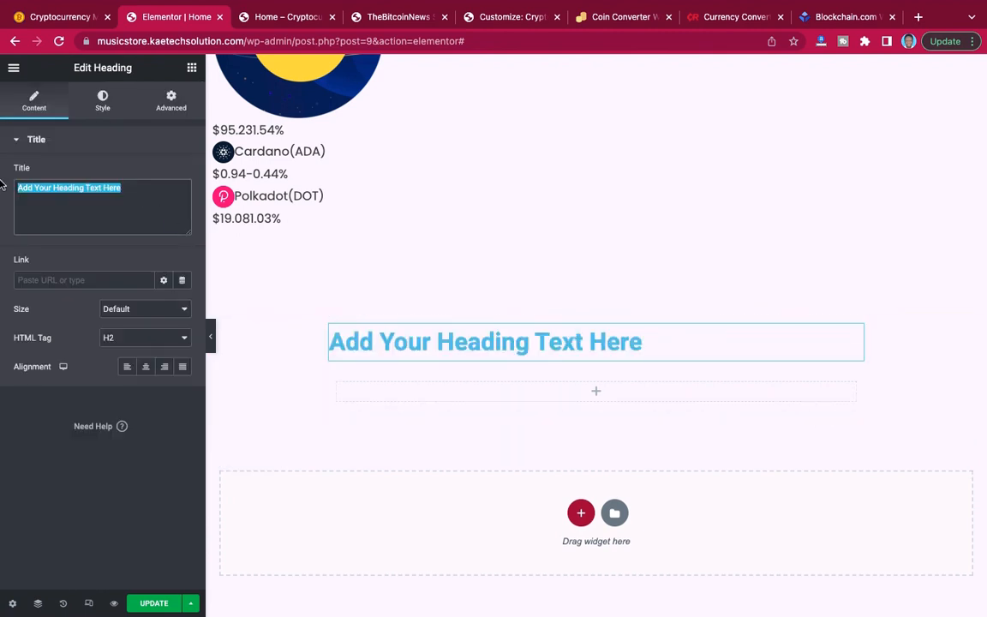
{"action": "key", "text": "super+v"}
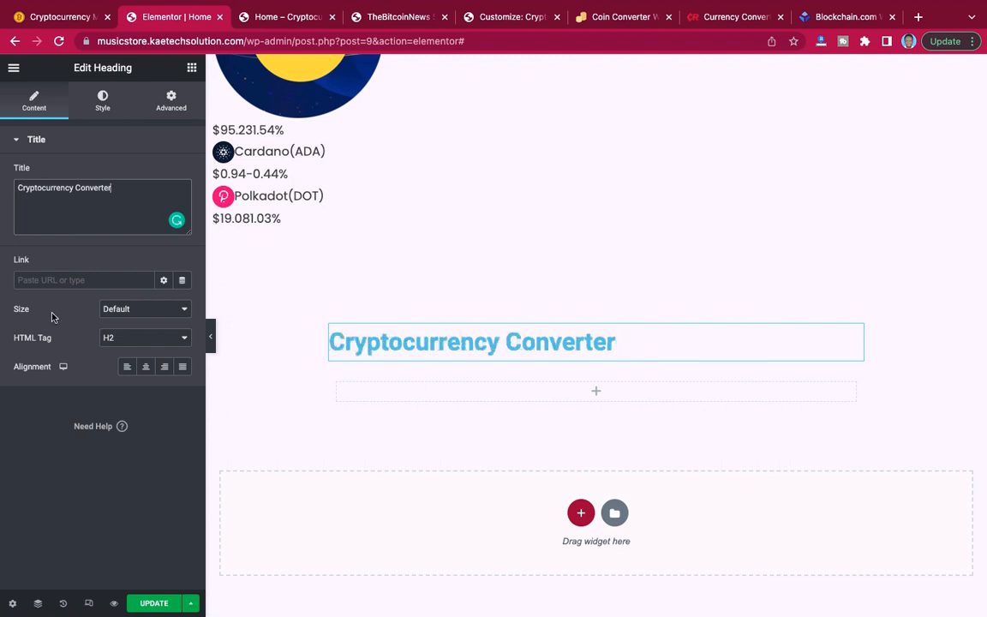
{"action": "left_click", "coordinate": [146, 368]}
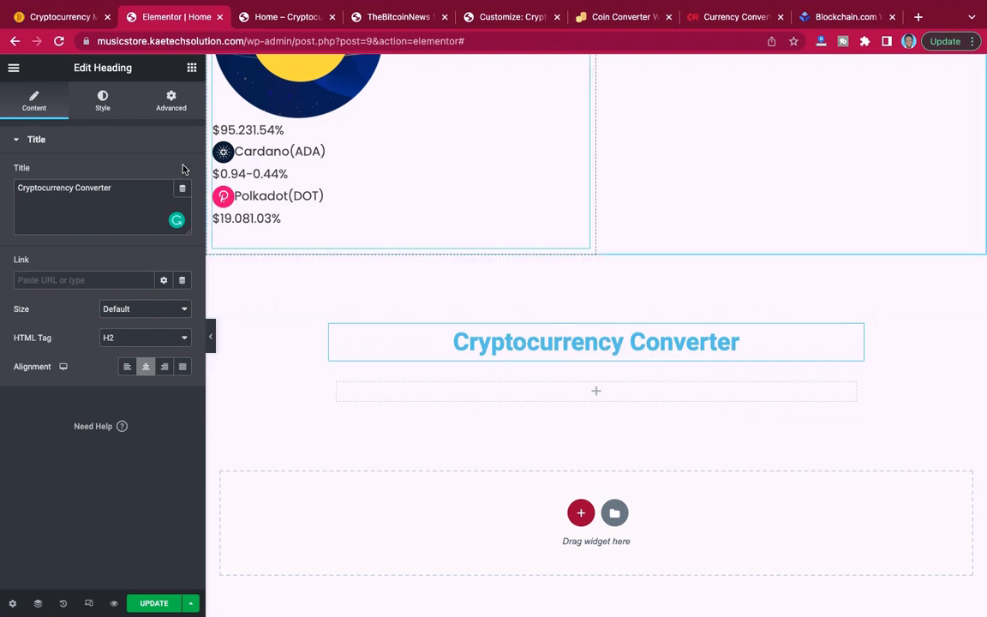
{"action": "left_click", "coordinate": [103, 102]}
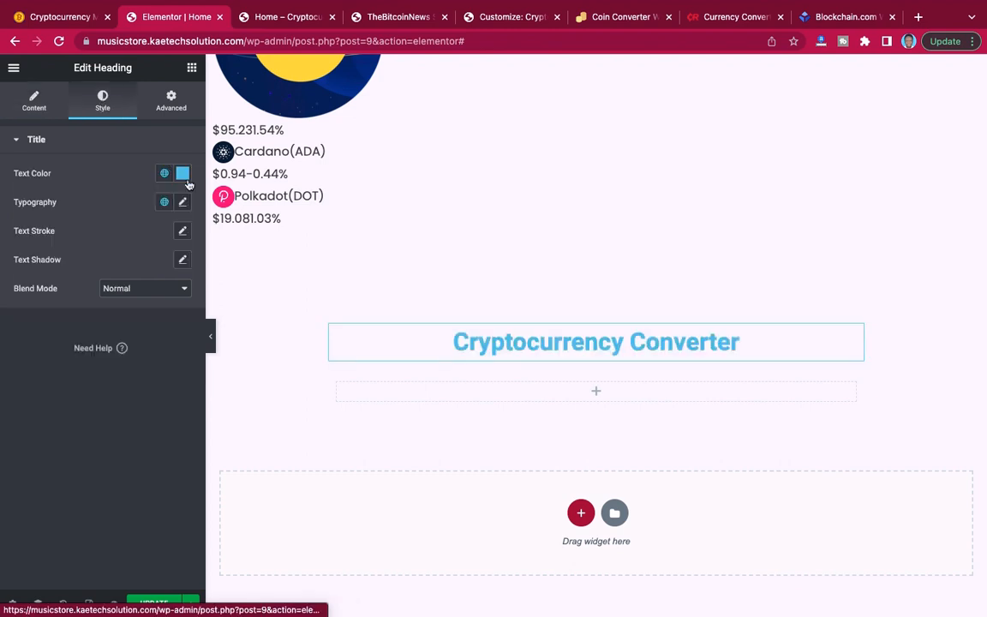
{"action": "left_click", "coordinate": [182, 174]}
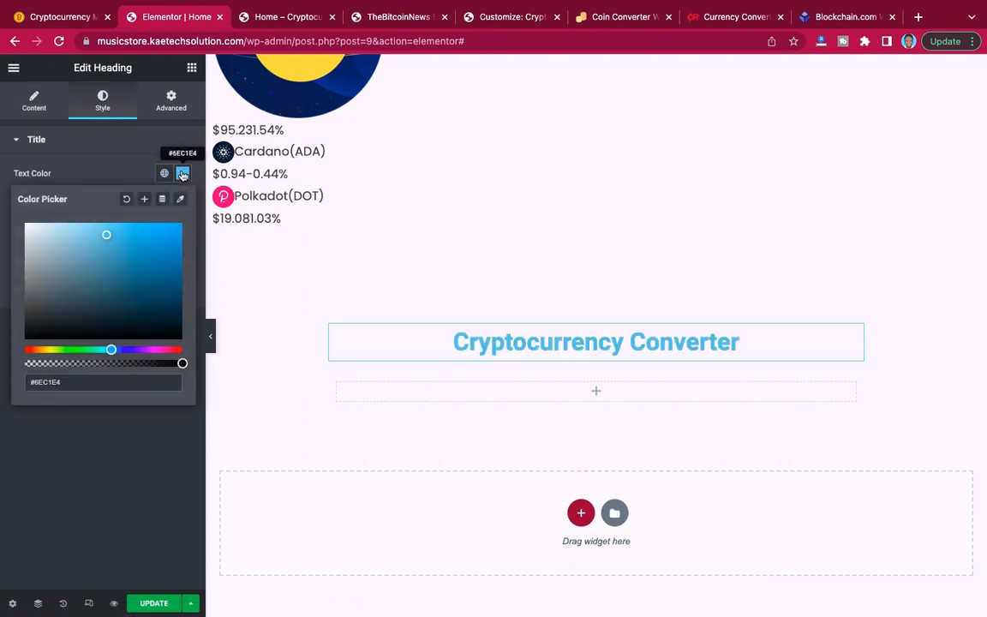
{"action": "left_click", "coordinate": [99, 168]}
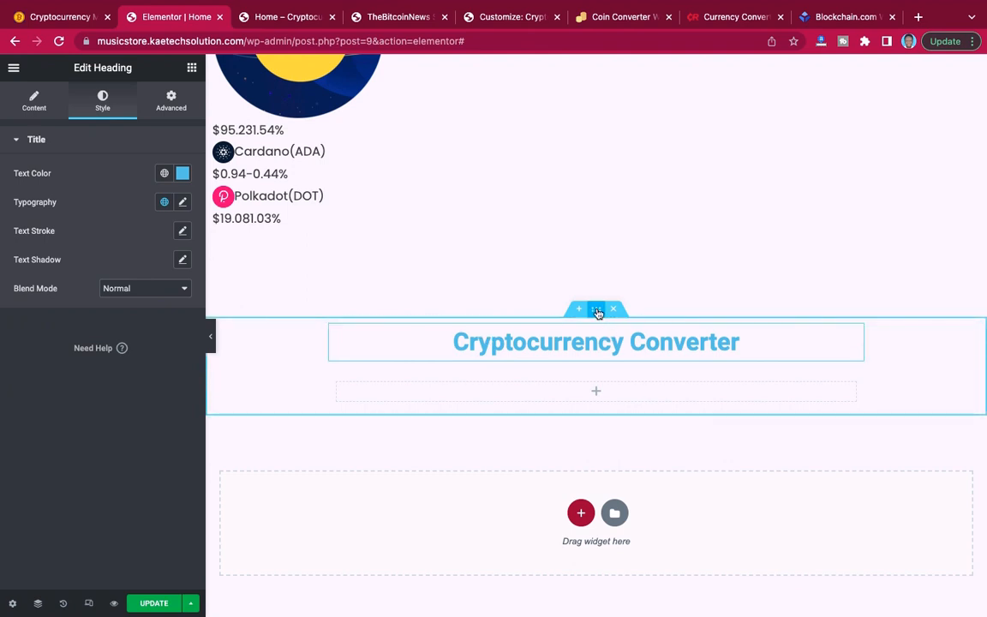
{"action": "left_click", "coordinate": [598, 310]}
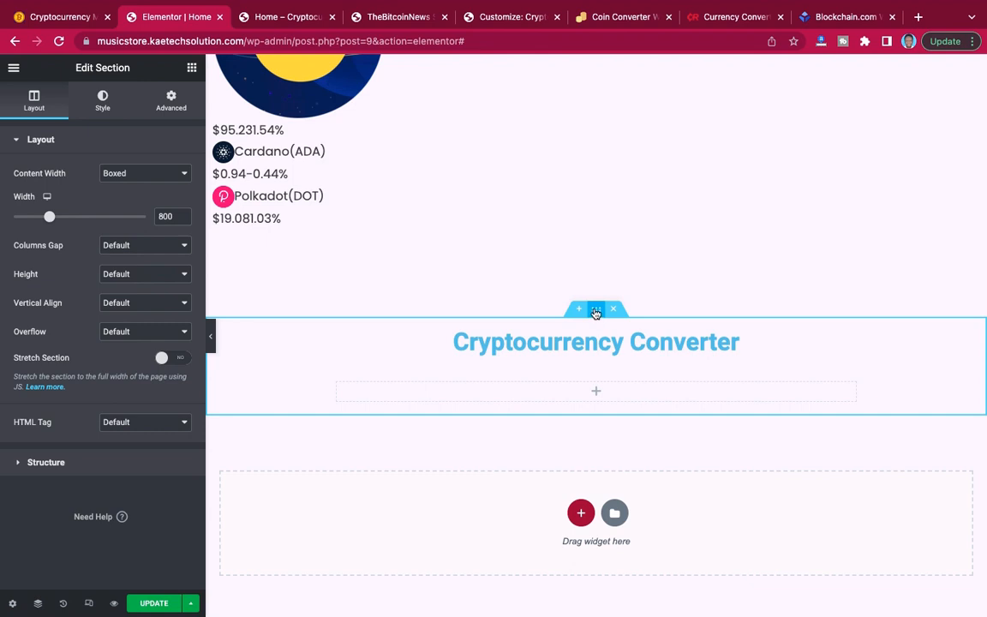
{"action": "left_click", "coordinate": [144, 173]}
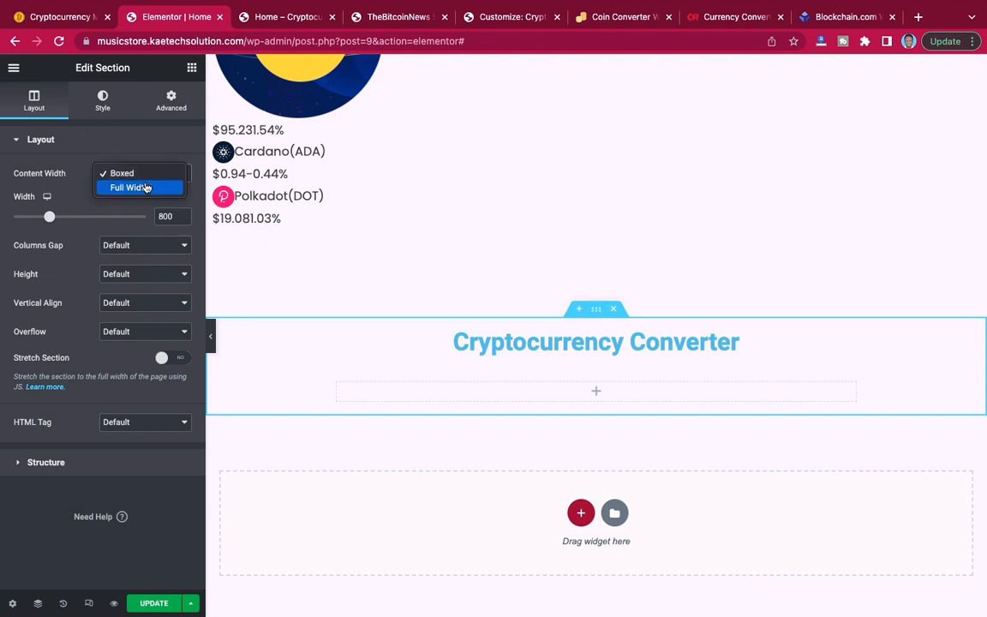
{"action": "left_click", "coordinate": [145, 187]}
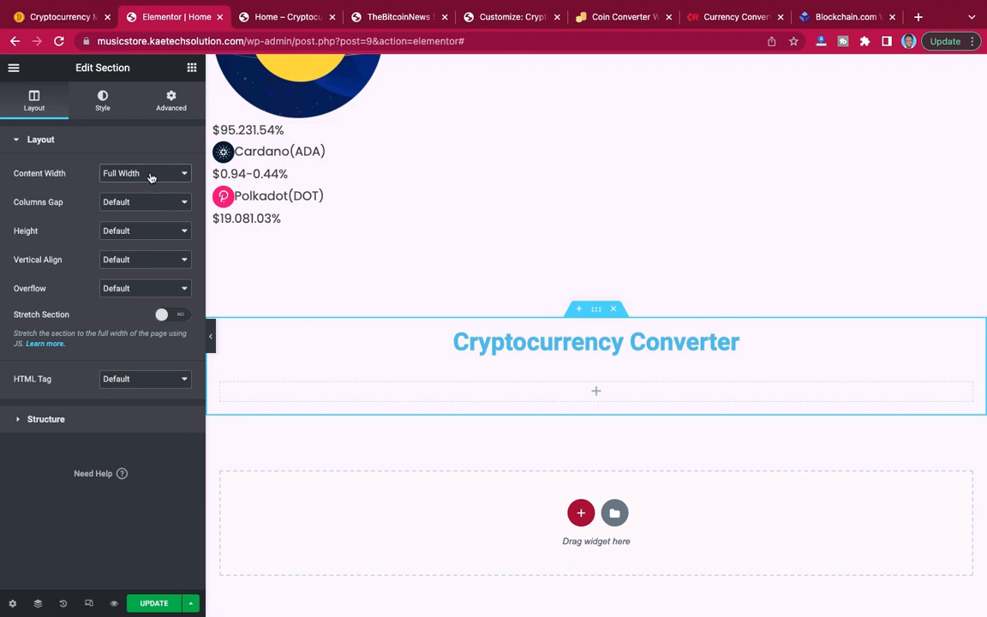
{"action": "left_click", "coordinate": [148, 173]}
{"action": "left_click", "coordinate": [150, 164]}
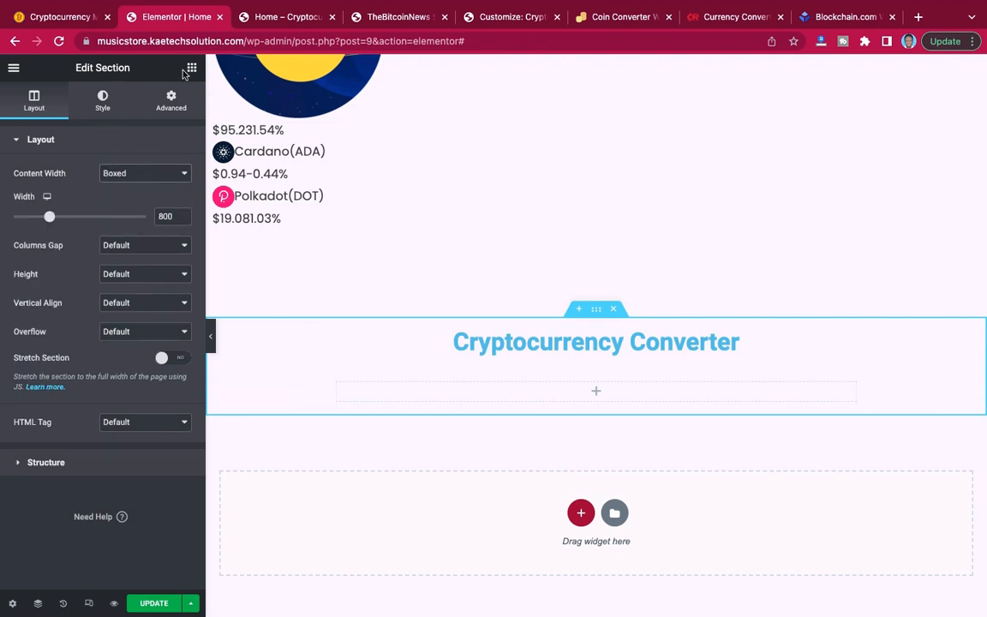
Set the Cryptocurrency Converter section's background type to Classic and open its background color for editing.
{"action": "left_click", "coordinate": [103, 98]}
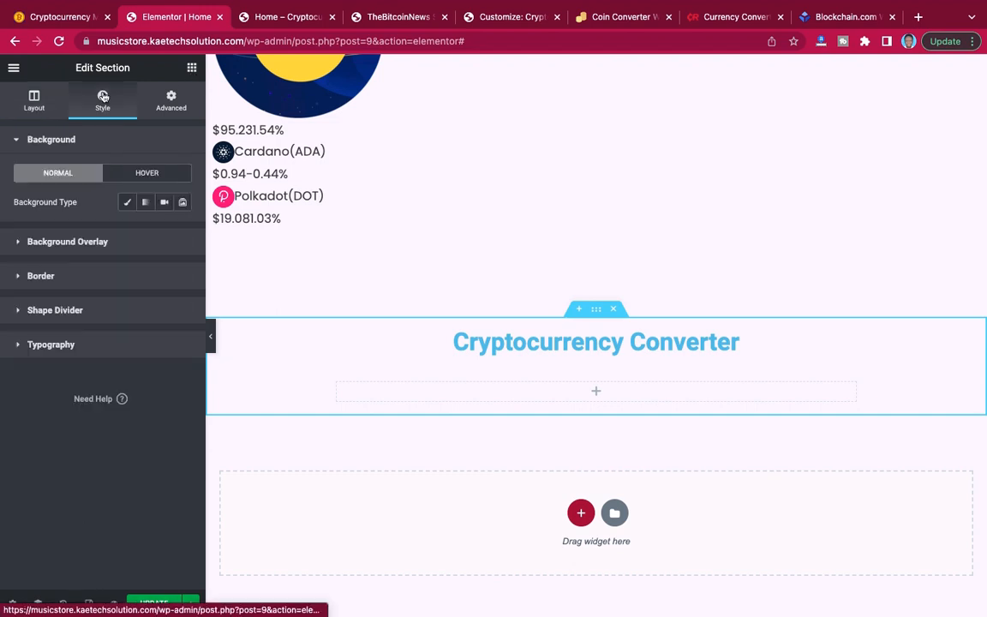
{"action": "left_click", "coordinate": [129, 202]}
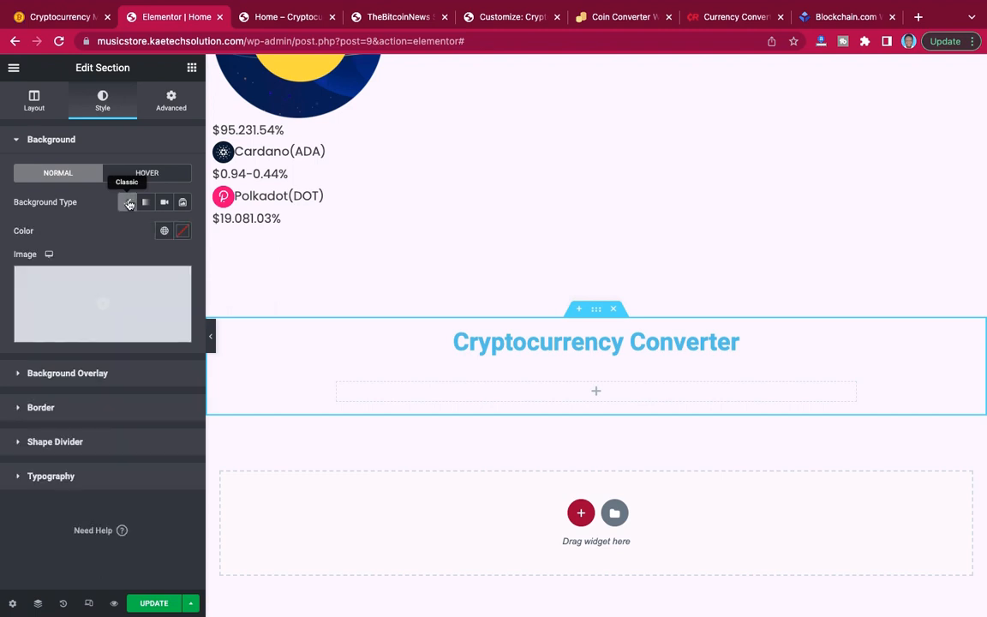
{"action": "left_click", "coordinate": [182, 231]}
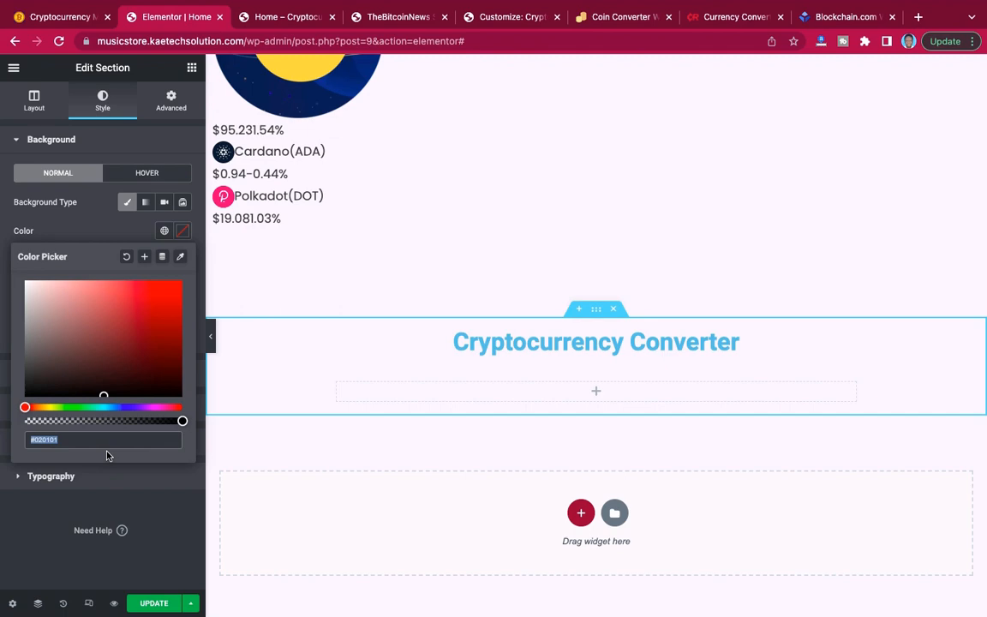
Copy the second gradient color code, #2D0A44, from the hero section's background.
{"action": "scroll", "coordinate": [467, 304], "scroll_direction": "up", "scroll_amount": 10}
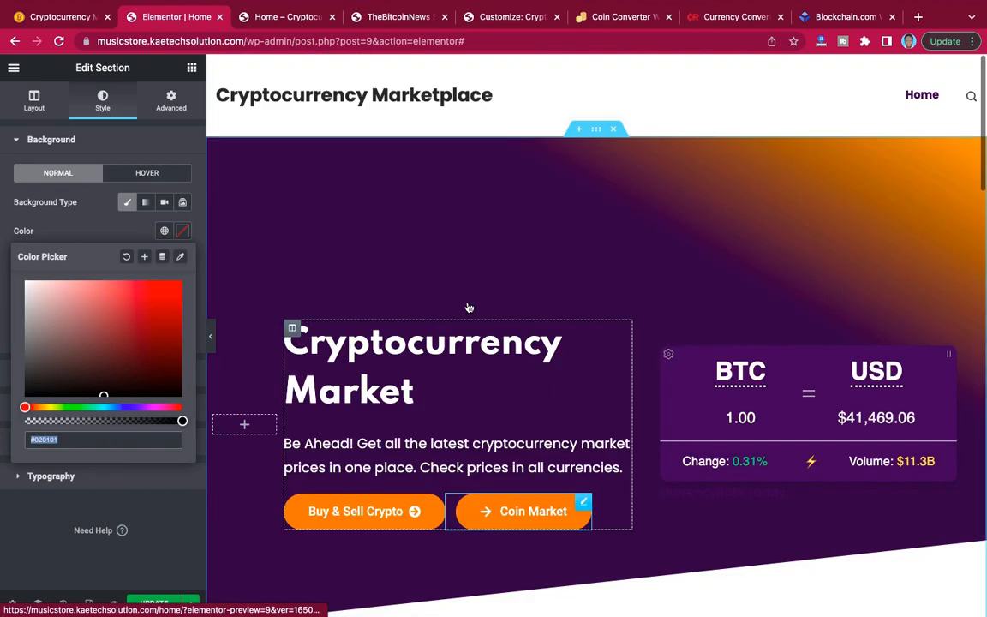
{"action": "scroll", "coordinate": [469, 307], "scroll_direction": "down", "scroll_amount": 5}
{"action": "scroll", "coordinate": [435, 155], "scroll_direction": "up", "scroll_amount": 3}
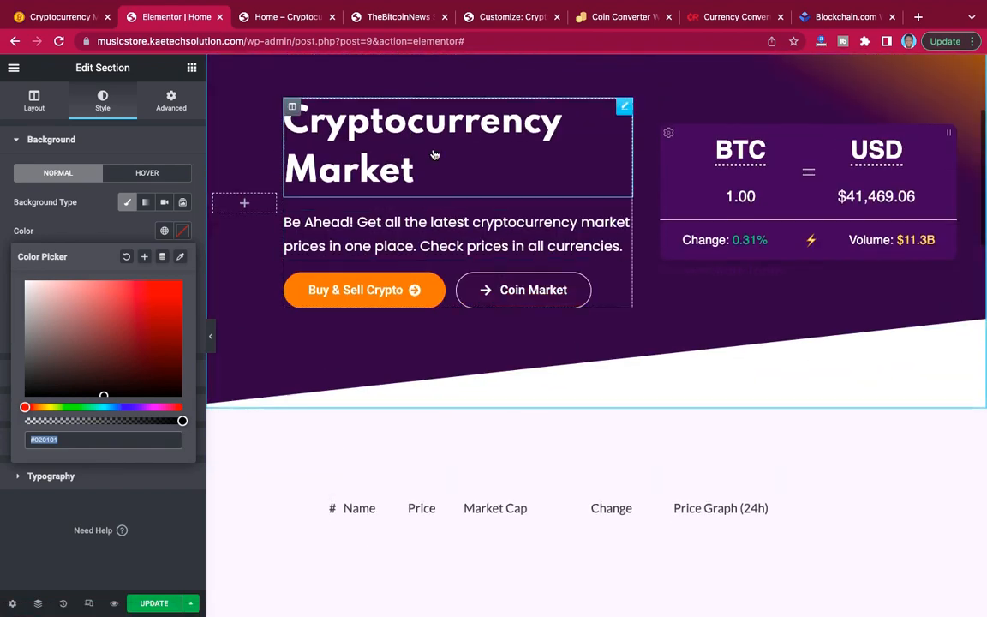
{"action": "scroll", "coordinate": [435, 152], "scroll_direction": "up", "scroll_amount": 3}
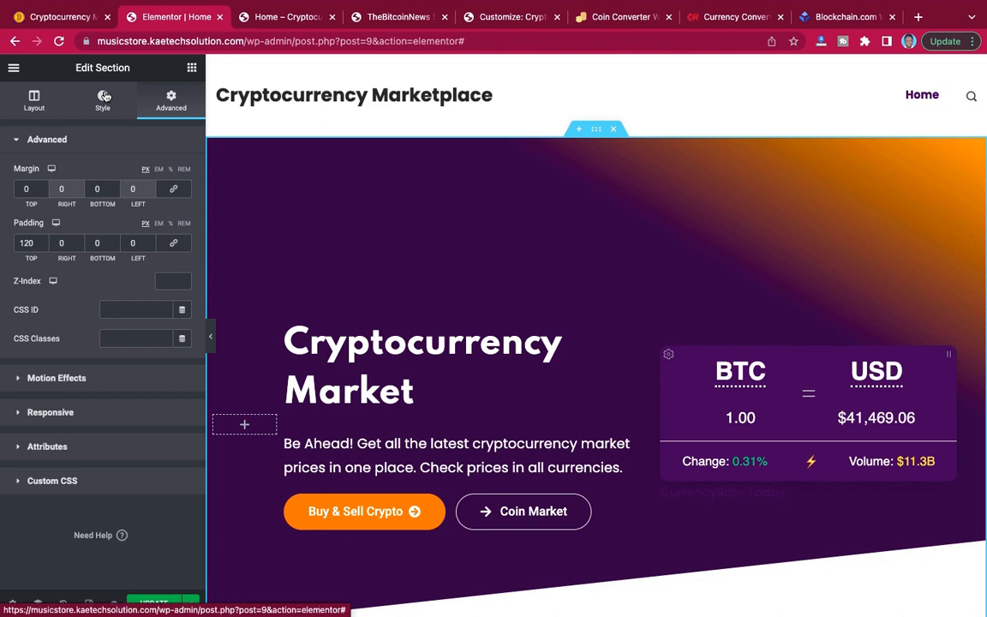
{"action": "left_click", "coordinate": [104, 96]}
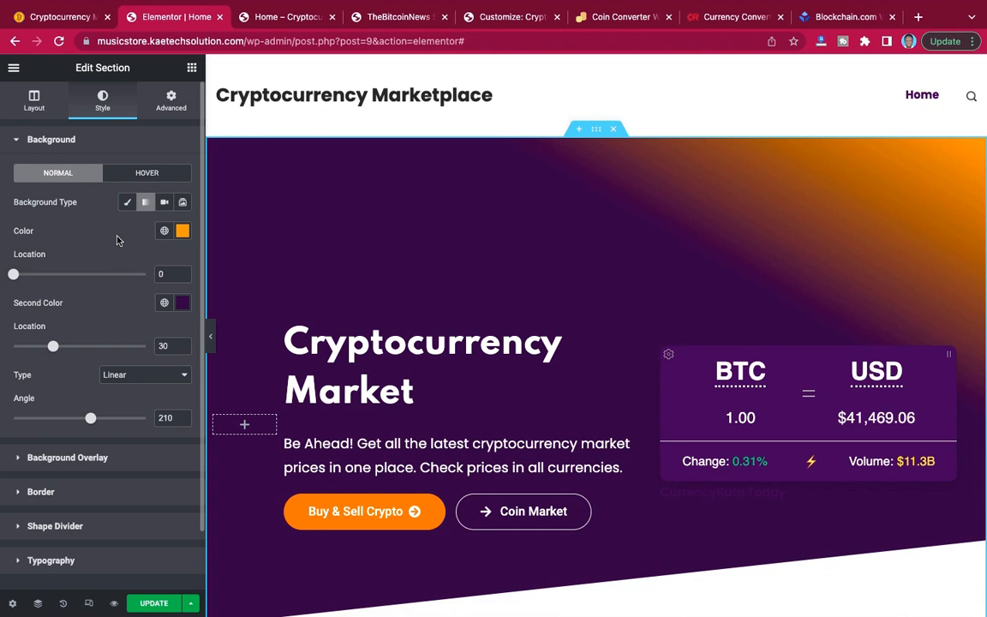
{"action": "left_click", "coordinate": [183, 303]}
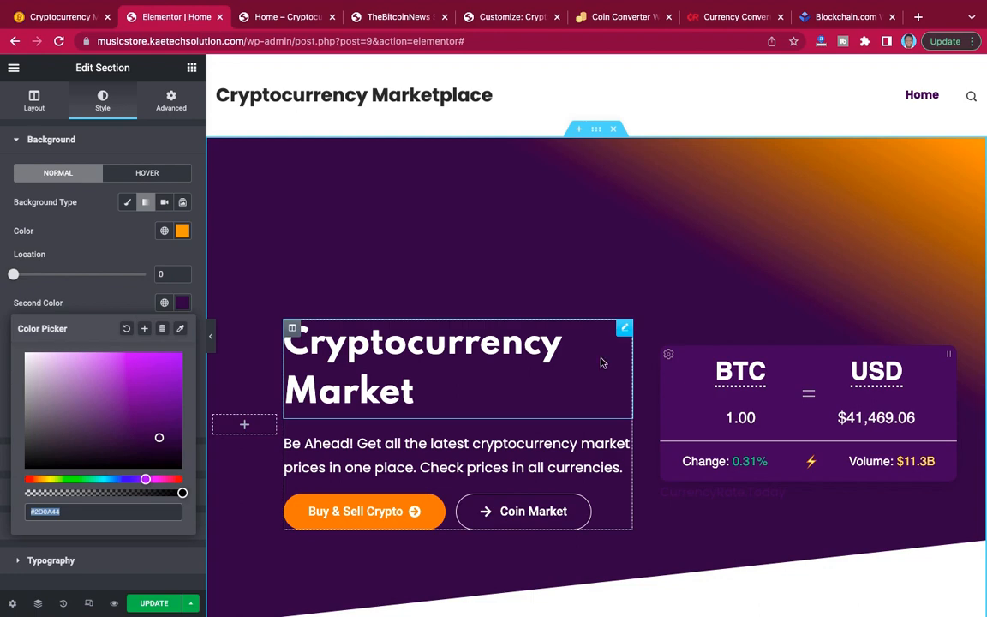
Set the Cryptocurrency Converter section's background color to #2D0A44.
{"action": "scroll", "coordinate": [266, 443], "scroll_direction": "down", "scroll_amount": 15}
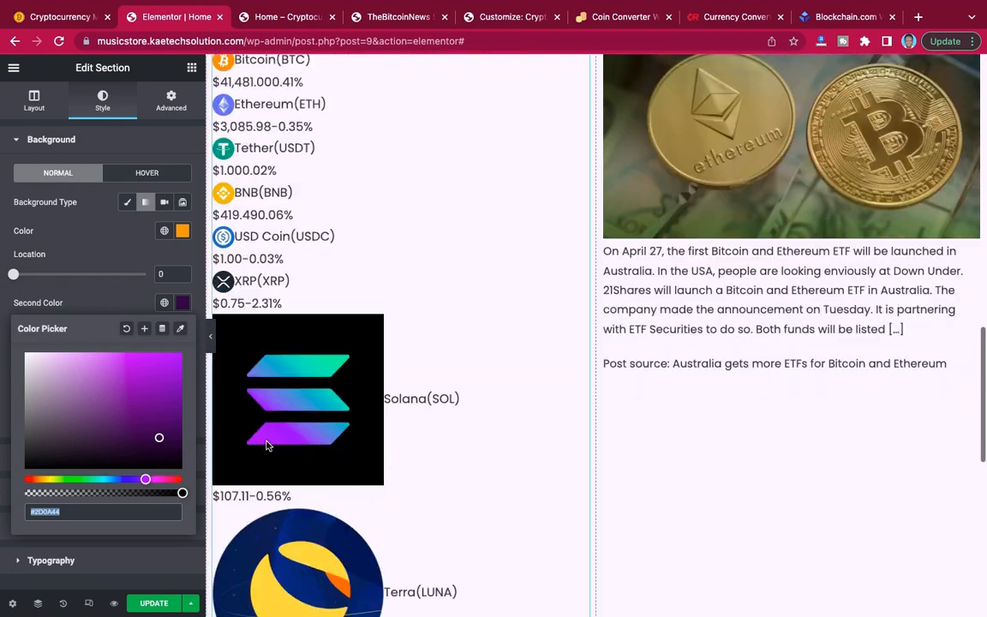
{"action": "scroll", "coordinate": [267, 445], "scroll_direction": "down", "scroll_amount": 10}
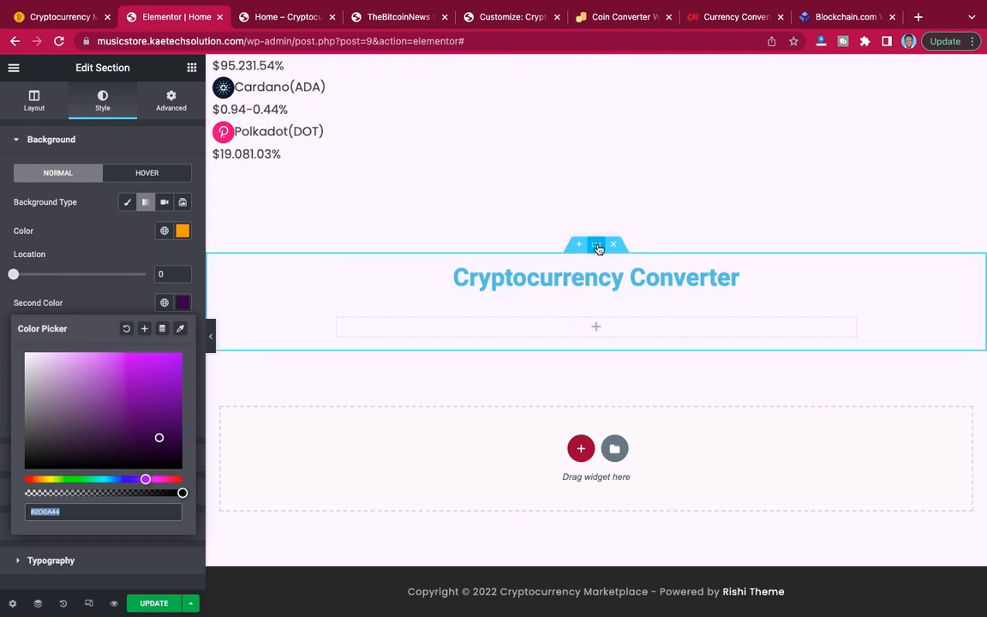
{"action": "left_click", "coordinate": [597, 247]}
{"action": "left_click", "coordinate": [182, 232]}
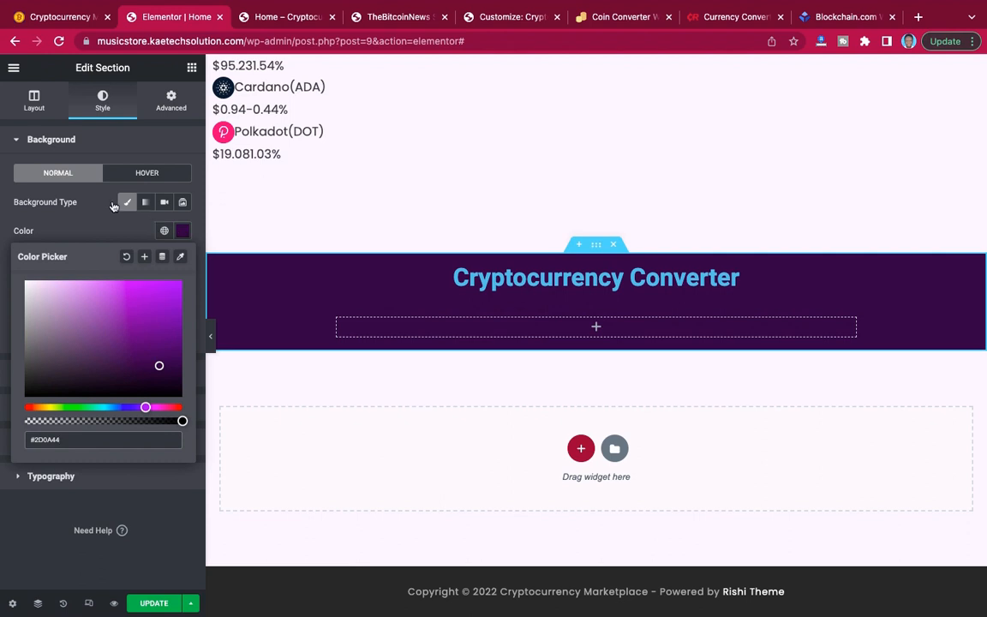
{"action": "left_click", "coordinate": [93, 232]}
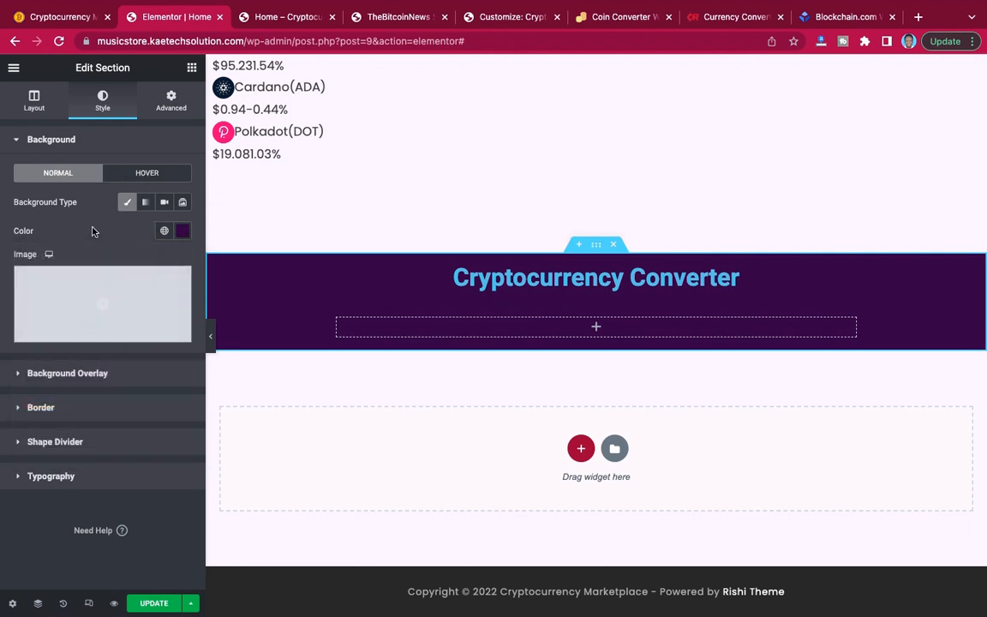
Set the Cryptocurrency Converter section's height to Min Height with a minimum of 400 px.
{"action": "left_click", "coordinate": [39, 107]}
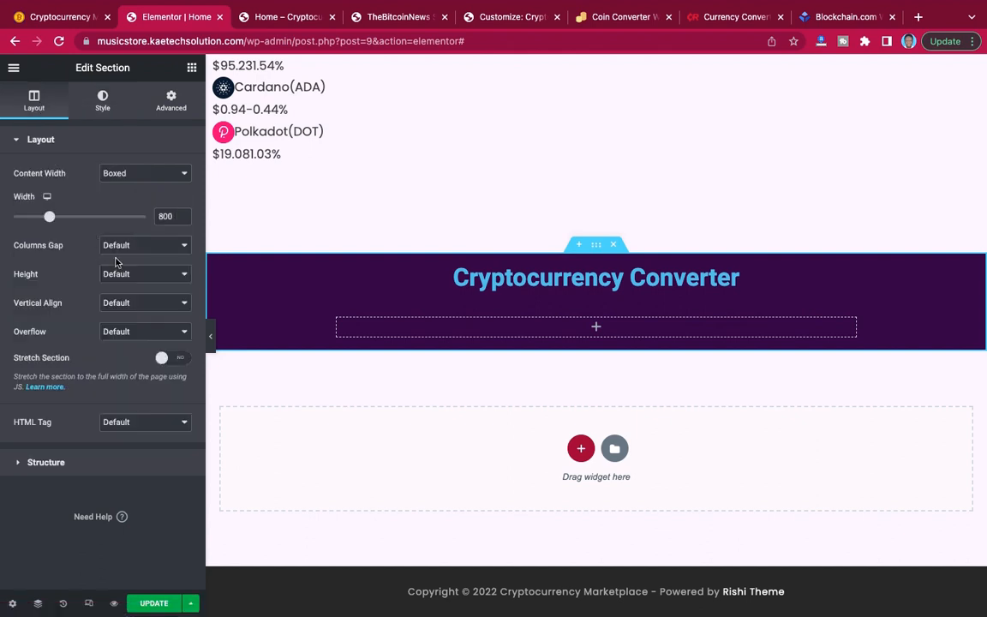
{"action": "left_click", "coordinate": [132, 275]}
{"action": "left_click", "coordinate": [143, 305]}
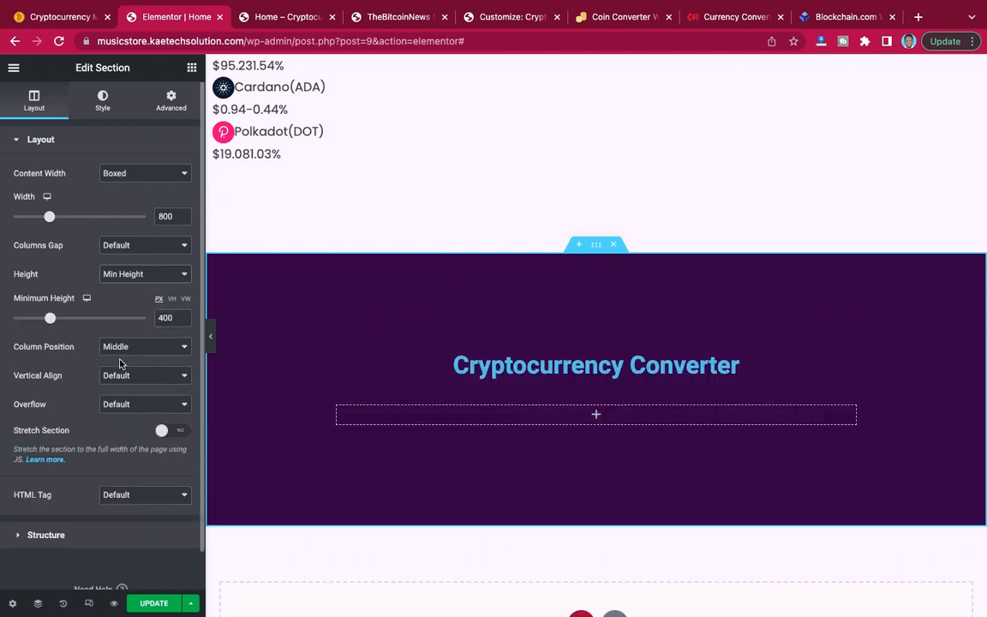
{"action": "double_click", "coordinate": [159, 318]}
{"action": "left_click", "coordinate": [144, 307]}
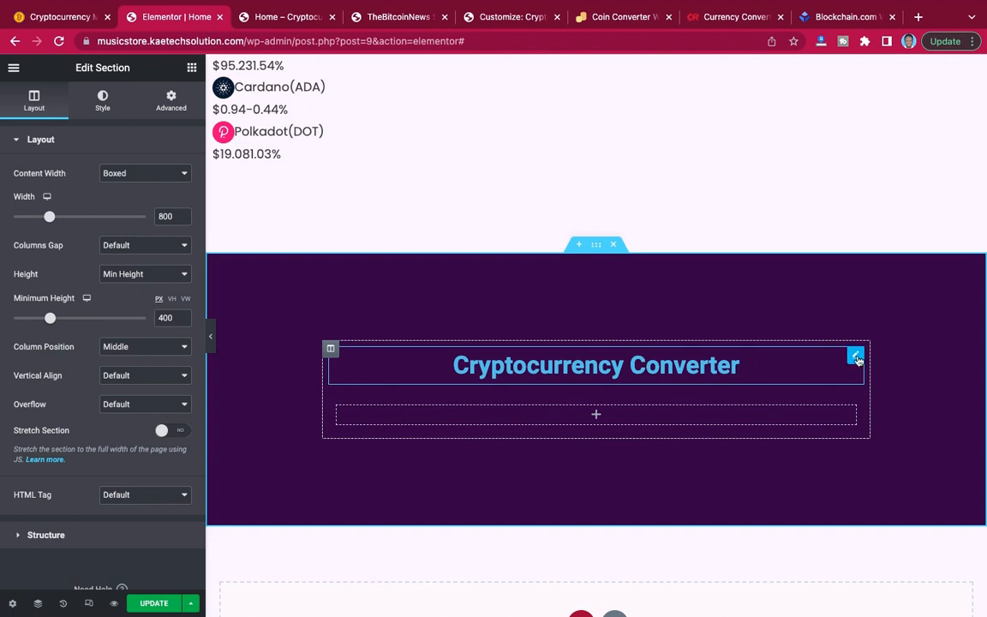
Change the text color of the "Cryptocurrency Converter" heading to #FFFFFF.
{"action": "left_click", "coordinate": [856, 357]}
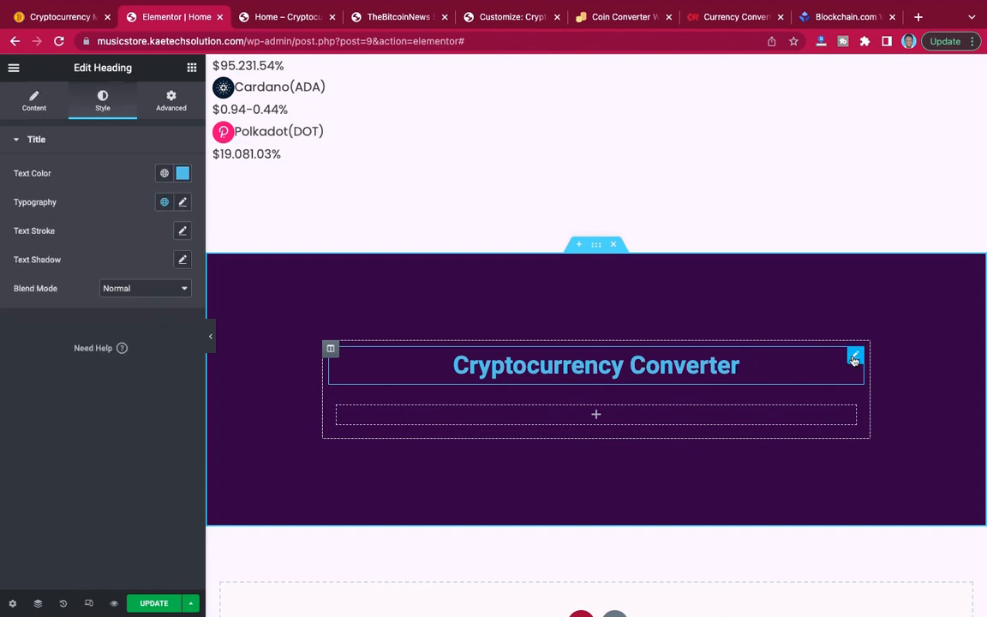
{"action": "left_click", "coordinate": [183, 173]}
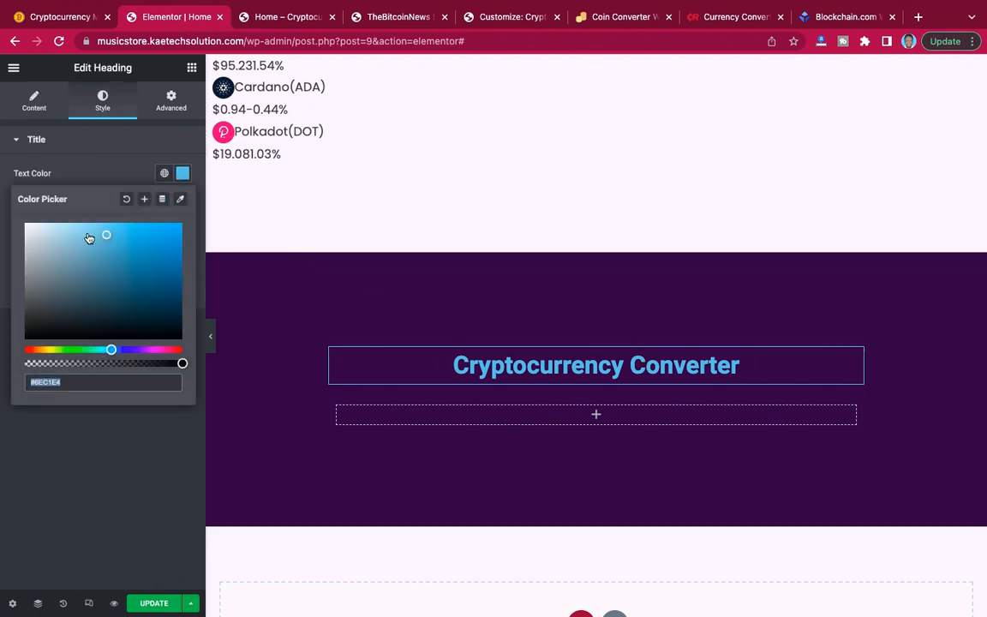
{"action": "type", "text": "#FFFFFF"}
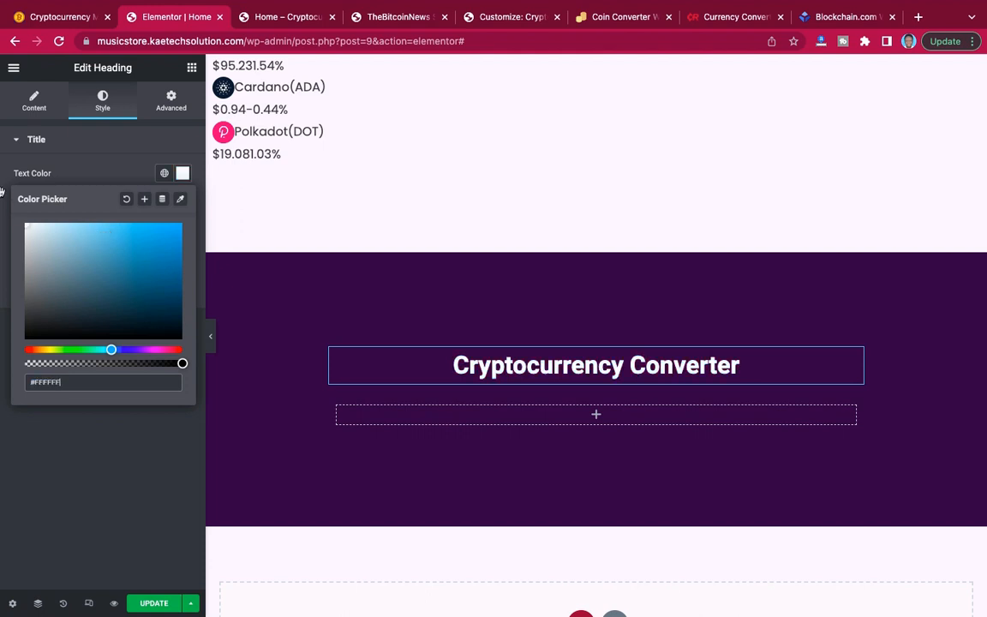
{"action": "left_click", "coordinate": [103, 161]}
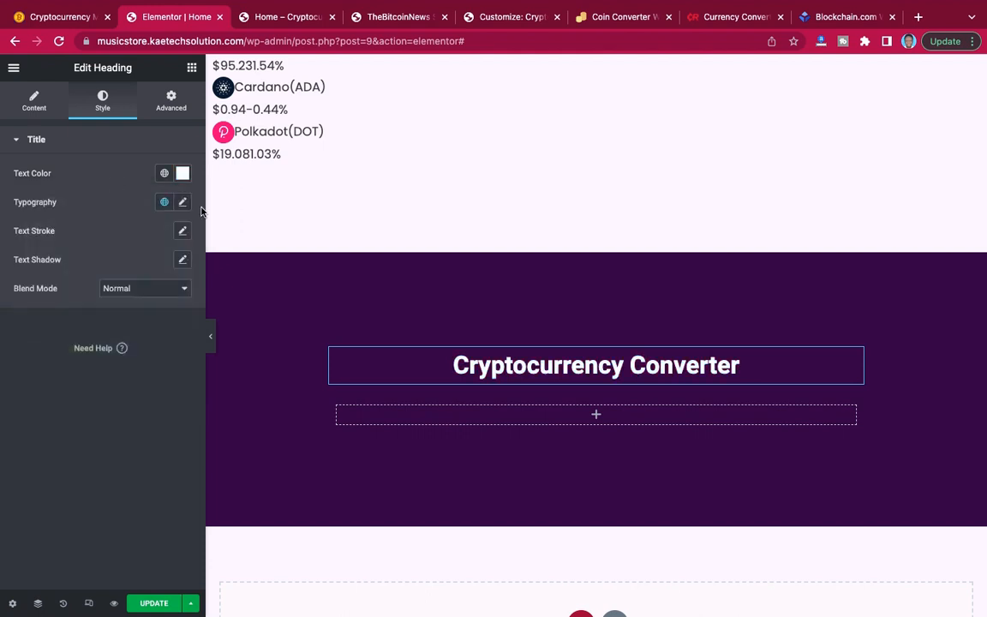
Set the "Cryptocurrency Converter" heading's typography to the Spartan family, weight 700 and size 48 px.
{"action": "left_click", "coordinate": [182, 203]}
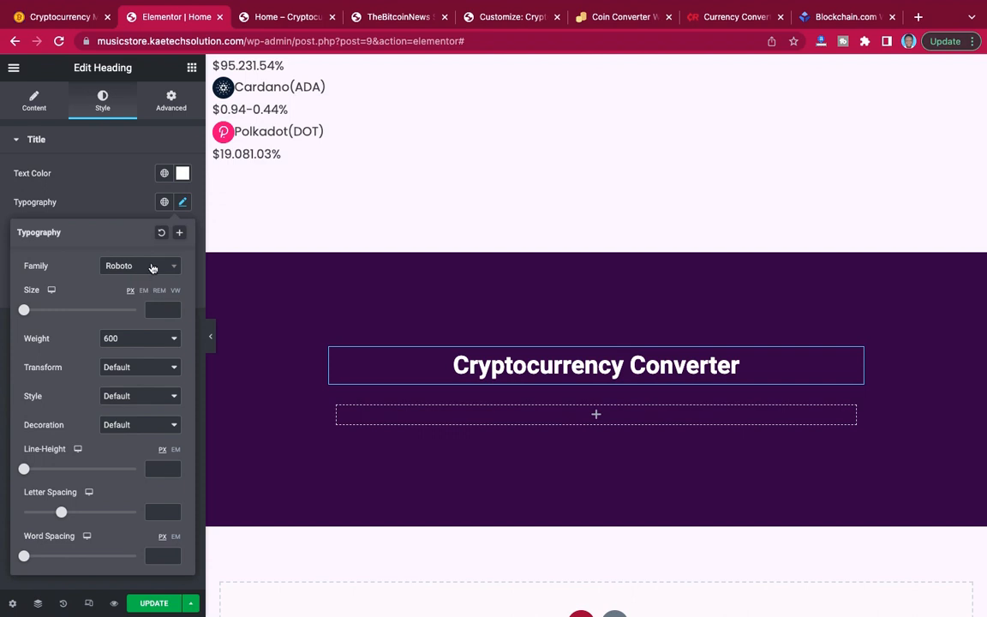
{"action": "left_click", "coordinate": [153, 268]}
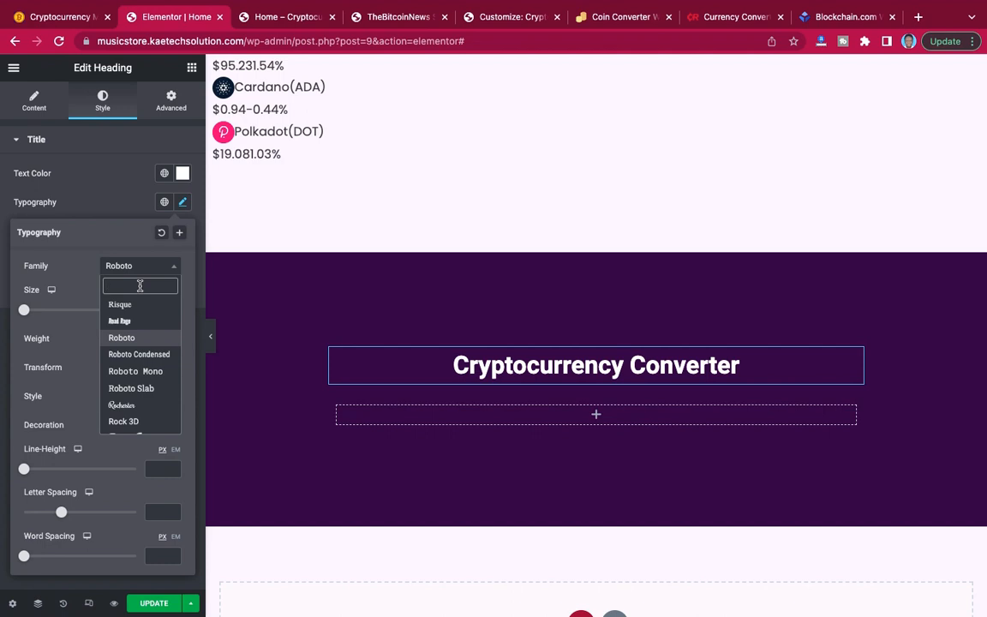
{"action": "type", "text": "spartan"}
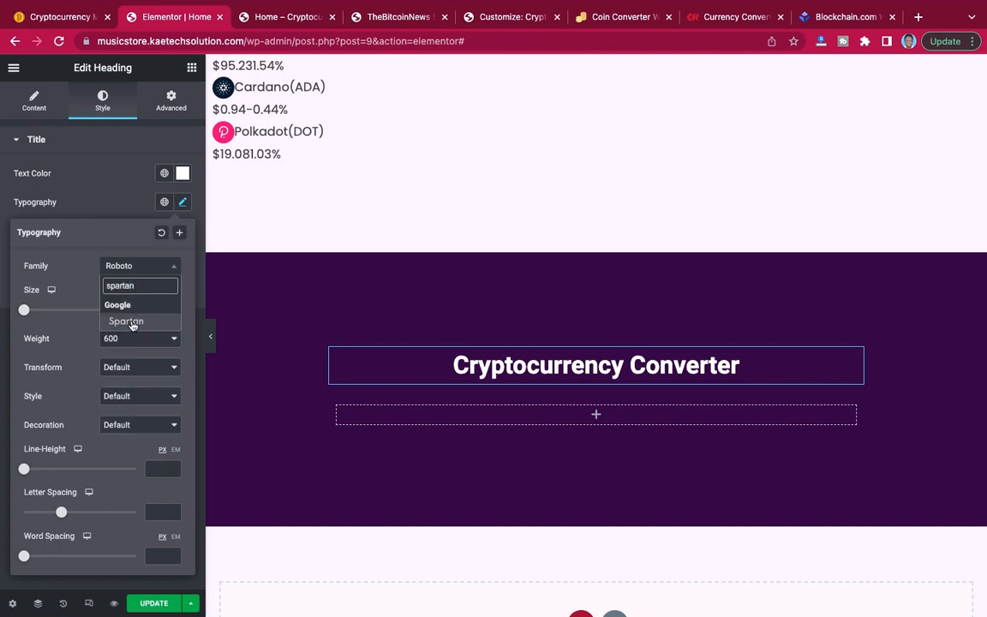
{"action": "left_click", "coordinate": [133, 323]}
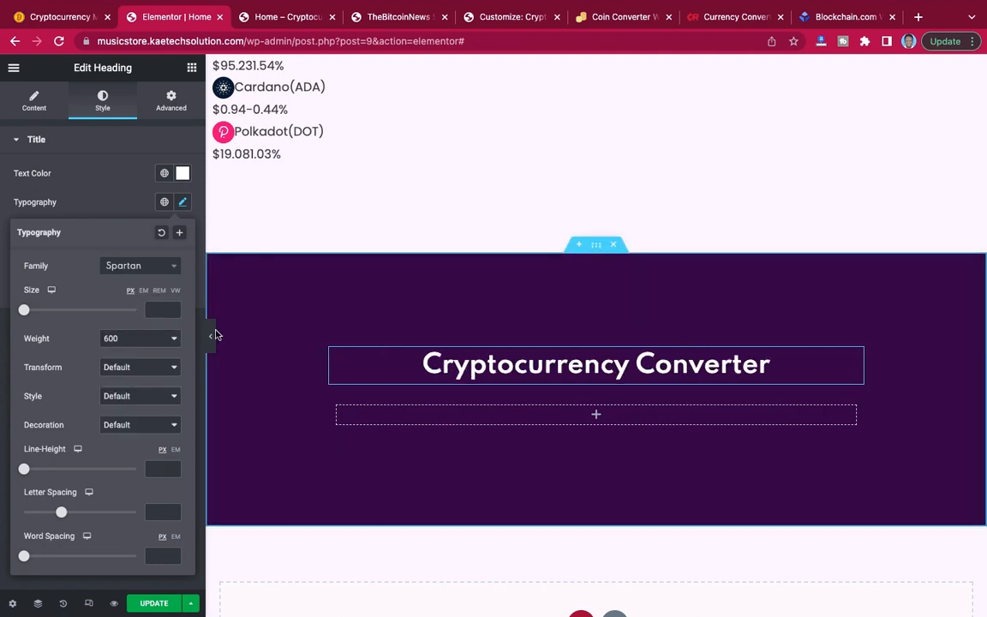
{"action": "left_click", "coordinate": [135, 346]}
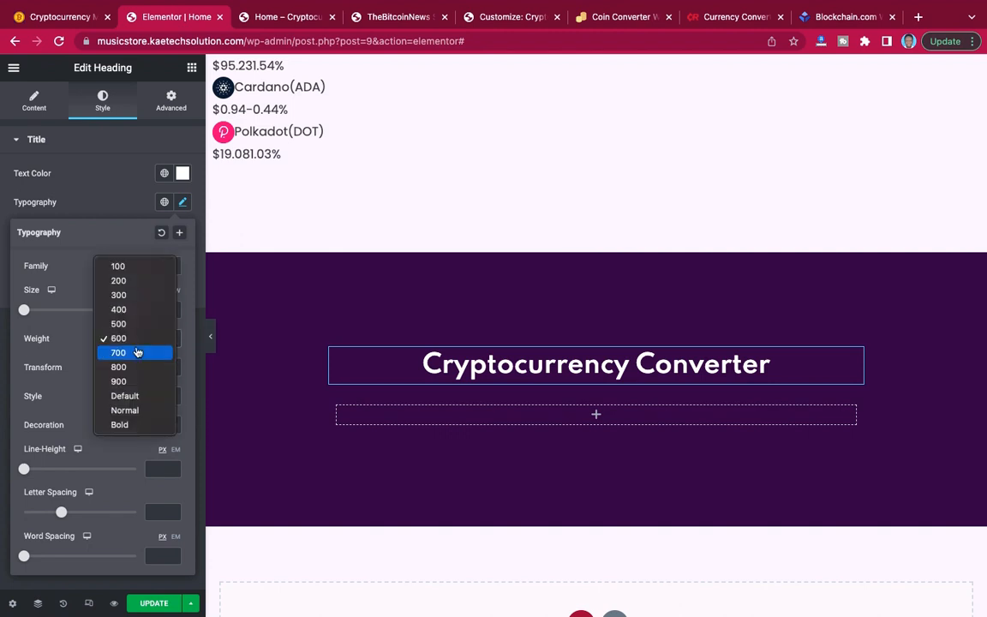
{"action": "left_click", "coordinate": [138, 351]}
{"action": "left_click", "coordinate": [166, 310]}
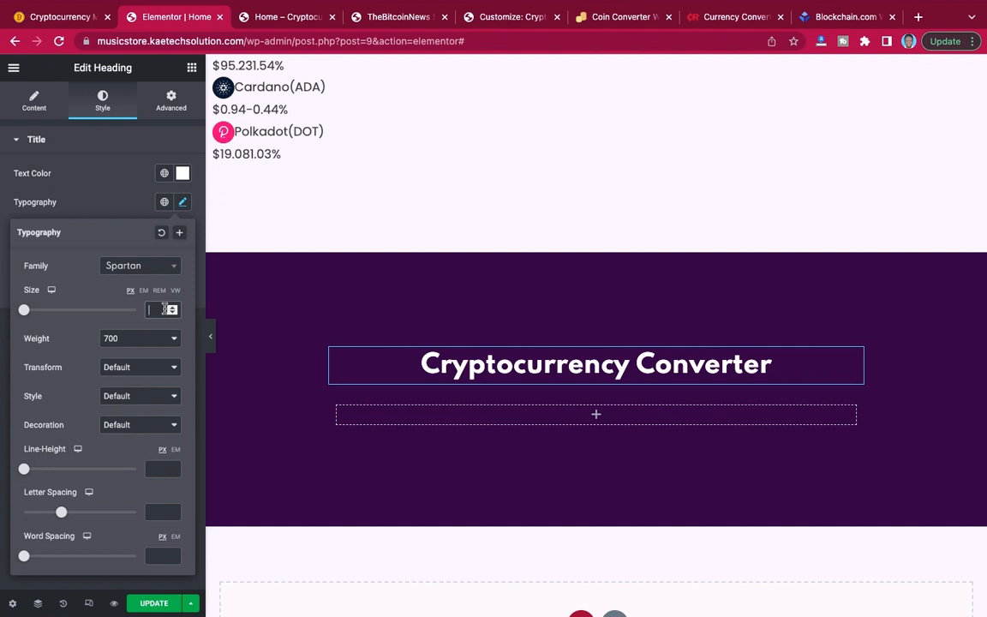
{"action": "type", "text": "48"}
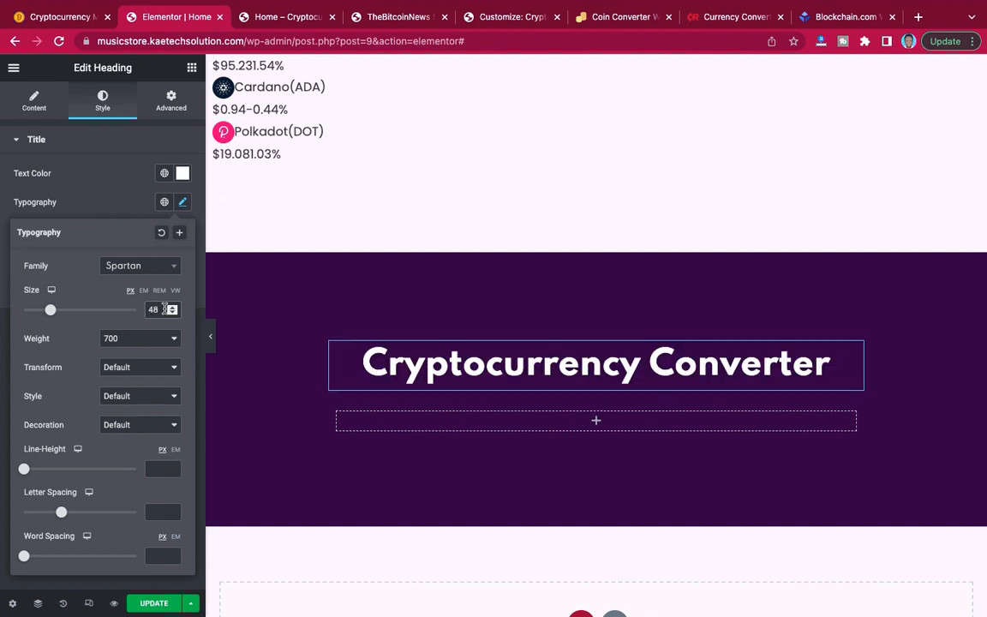
{"action": "left_click", "coordinate": [108, 207]}
Copy the description beneath the Cryptocurrency Converter heading on the reference site and return to the home page editor.
{"action": "left_click", "coordinate": [79, 18]}
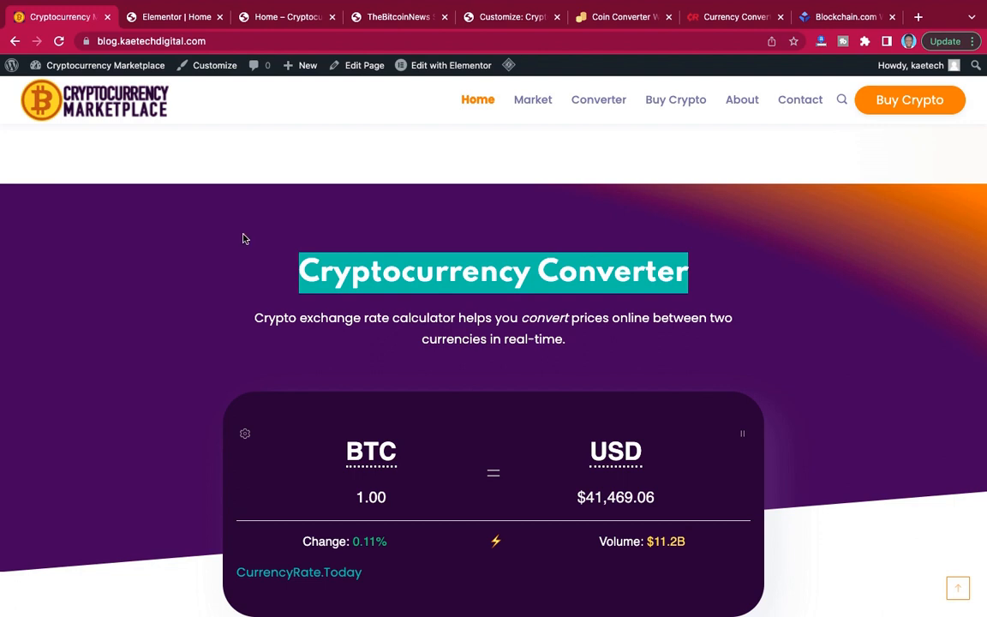
{"action": "left_click", "coordinate": [256, 291]}
{"action": "left_click_drag", "start_coordinate": [256, 320], "coordinate": [567, 342]}
{"action": "key", "text": "super+c"}
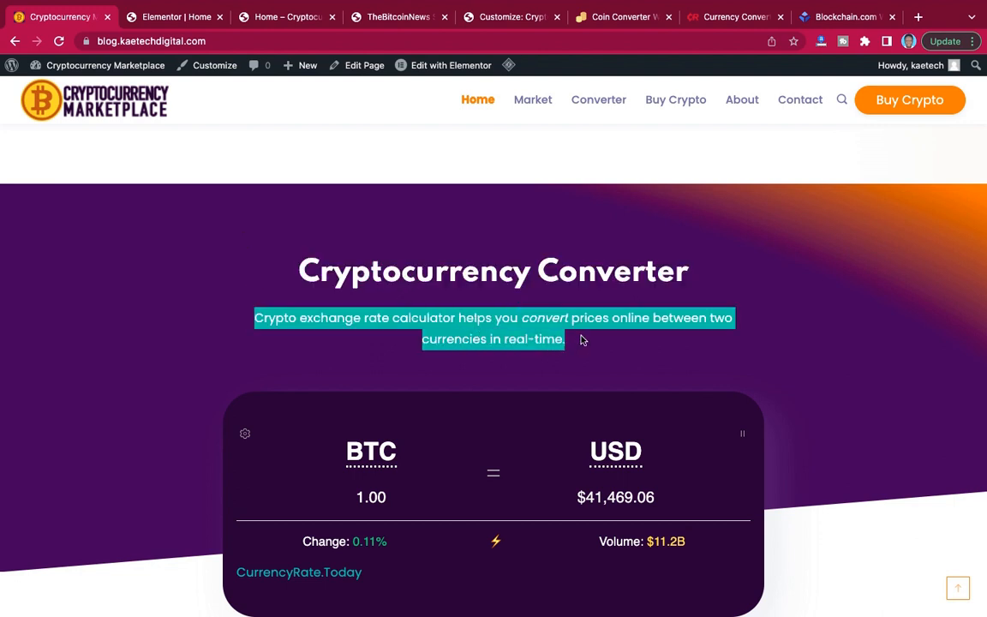
{"action": "left_click", "coordinate": [182, 13]}
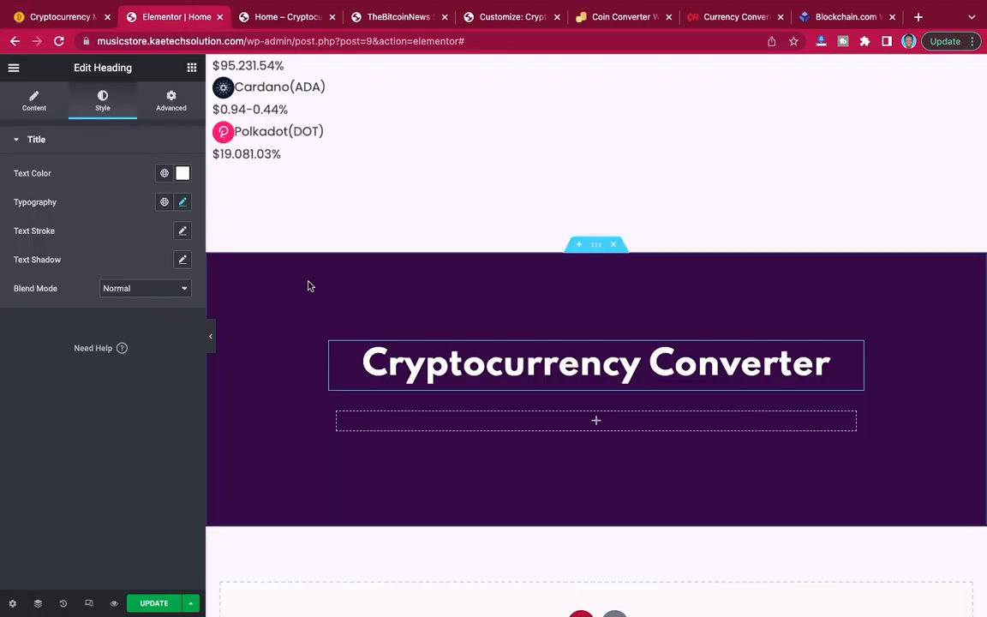
Add a Text Editor widget between the heading and the inner section and replace its placeholder with the copied converter description.
{"action": "left_click", "coordinate": [192, 69]}
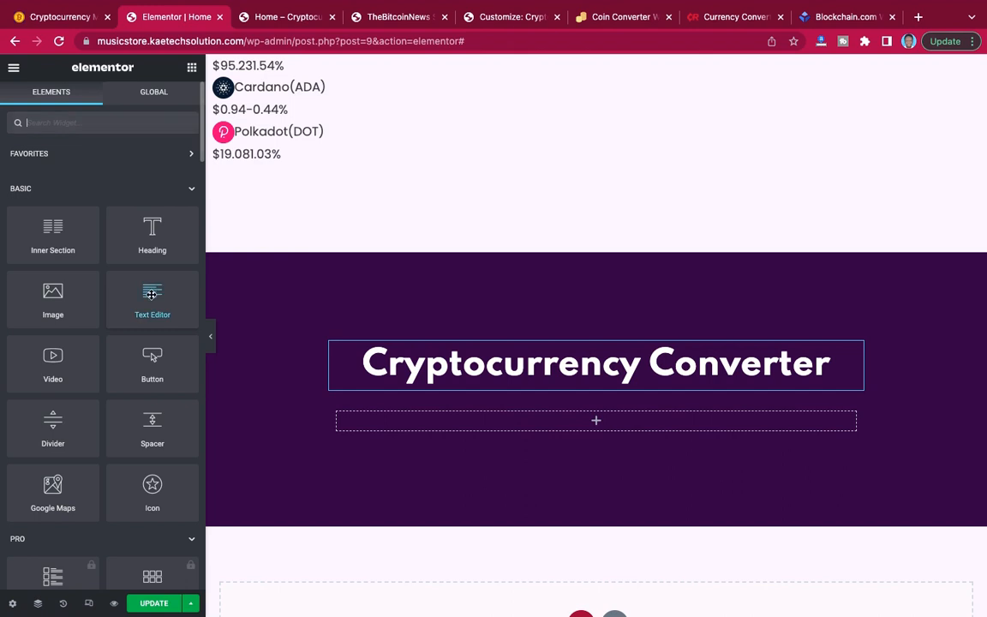
{"action": "left_click_drag", "start_coordinate": [180, 297], "coordinate": [536, 371]}
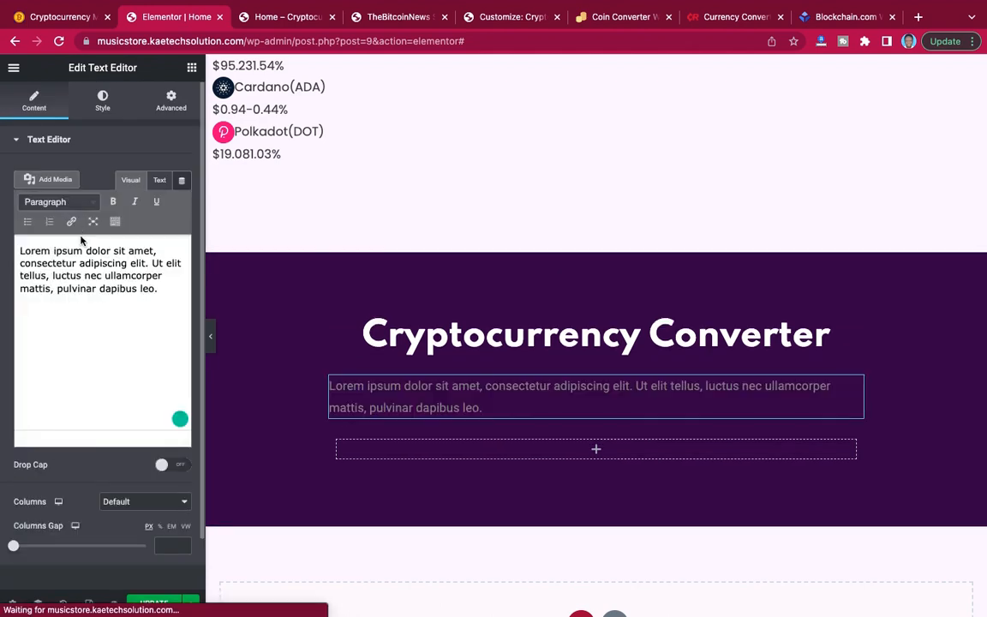
{"action": "triple_click", "coordinate": [83, 262]}
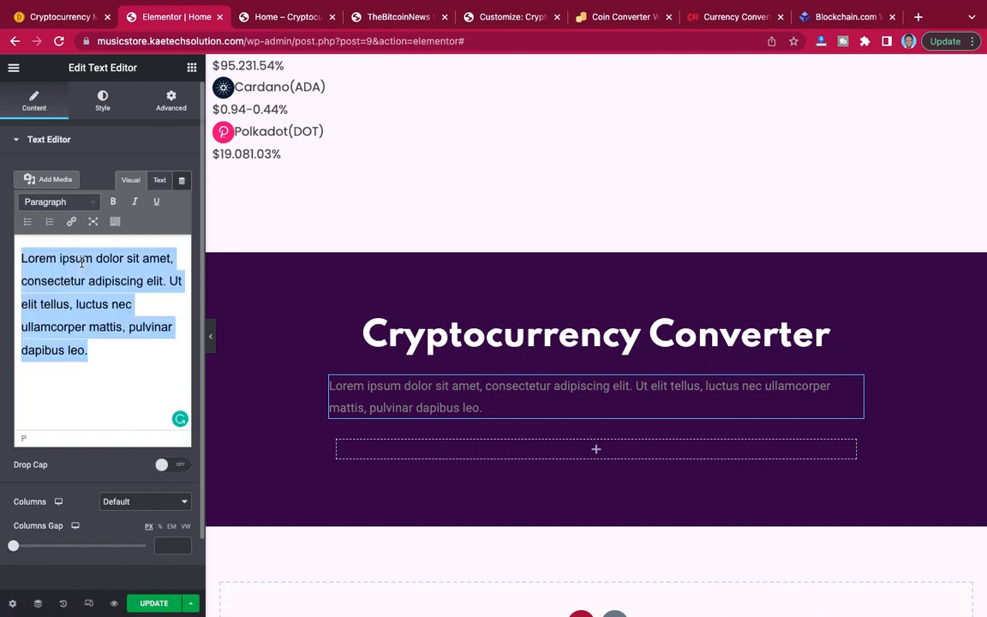
{"action": "key", "text": "super+v"}
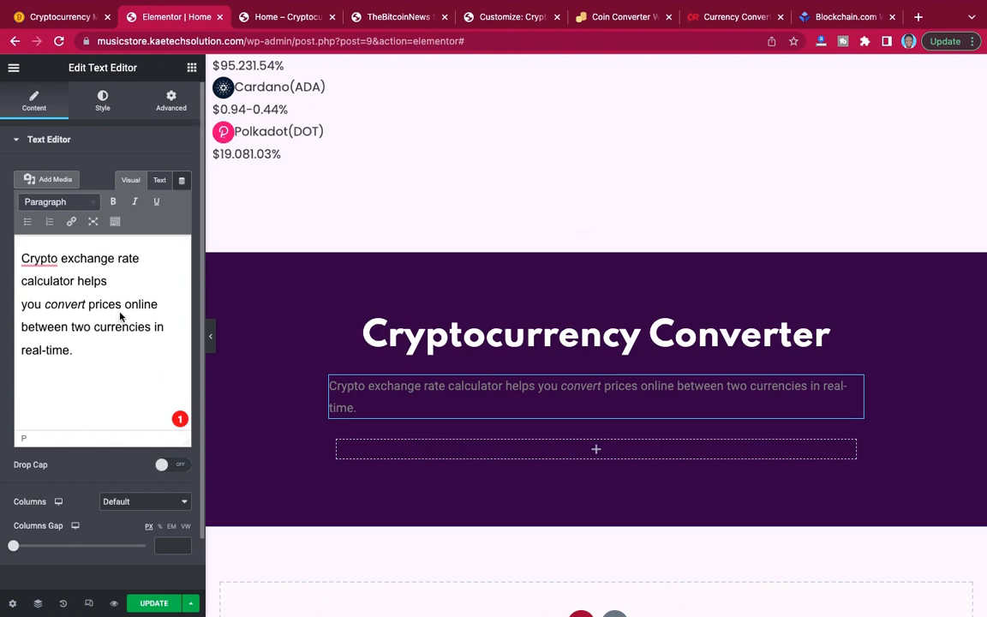
Center the converter description beneath the "Cryptocurrency Converter" heading and set its text color to #FFFFFF.
{"action": "left_click", "coordinate": [103, 100]}
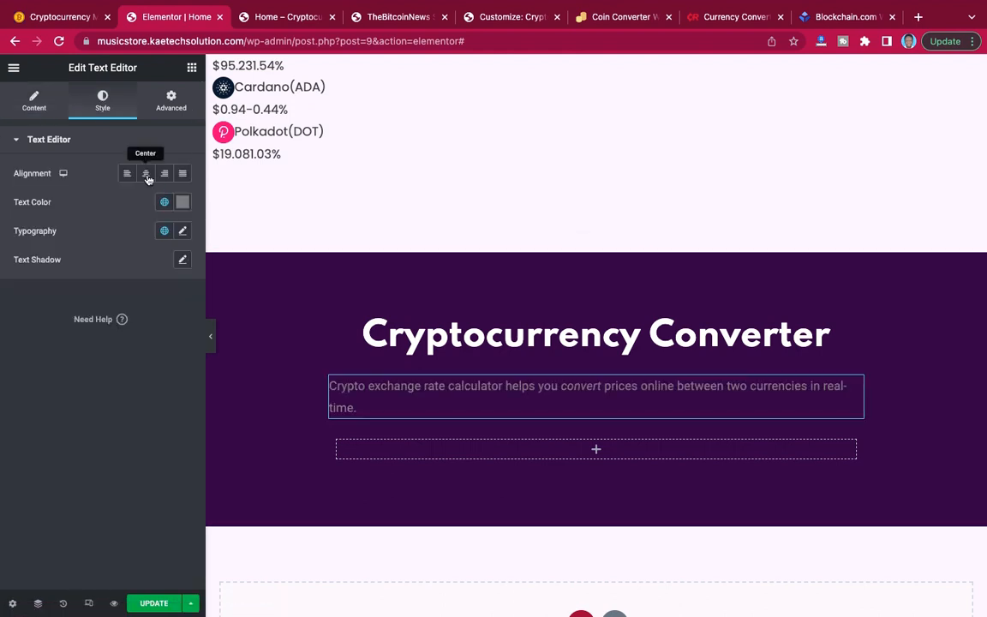
{"action": "left_click", "coordinate": [146, 176]}
{"action": "left_click", "coordinate": [184, 204]}
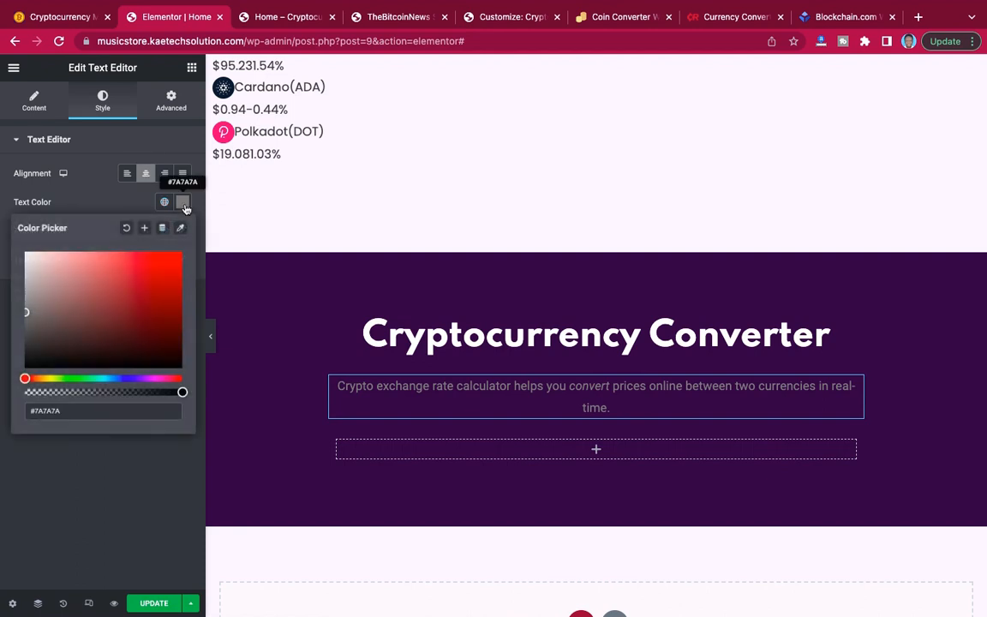
{"action": "left_click_drag", "start_coordinate": [27, 312], "coordinate": [20, 249]}
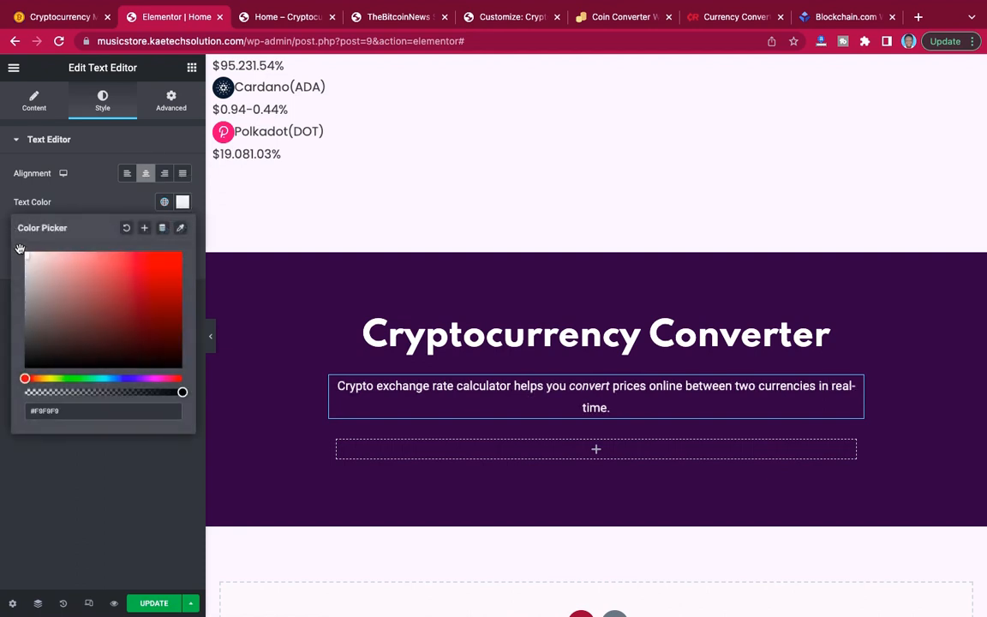
{"action": "left_click", "coordinate": [83, 167]}
Set the converter description's typography to the Poppins family at a size of 20 px.
{"action": "left_click", "coordinate": [183, 232]}
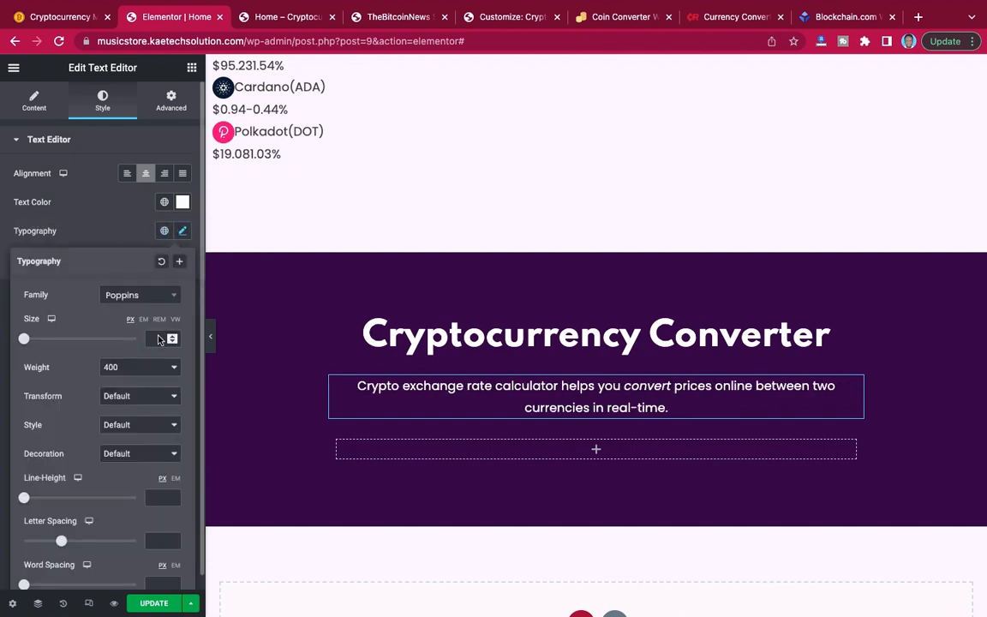
{"action": "left_click", "coordinate": [158, 338]}
{"action": "type", "text": "20"}
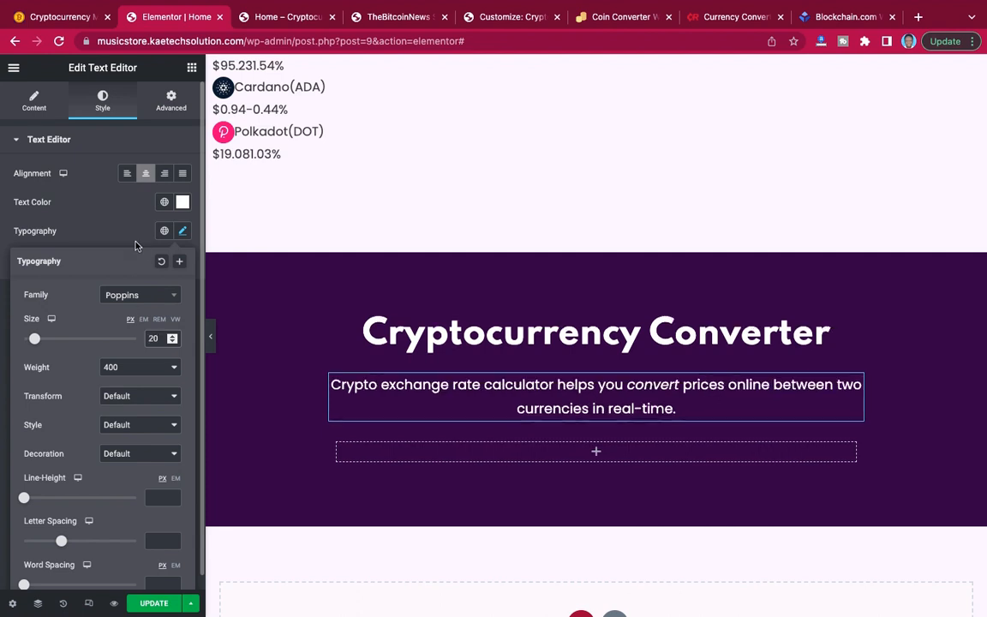
{"action": "left_click", "coordinate": [127, 225]}
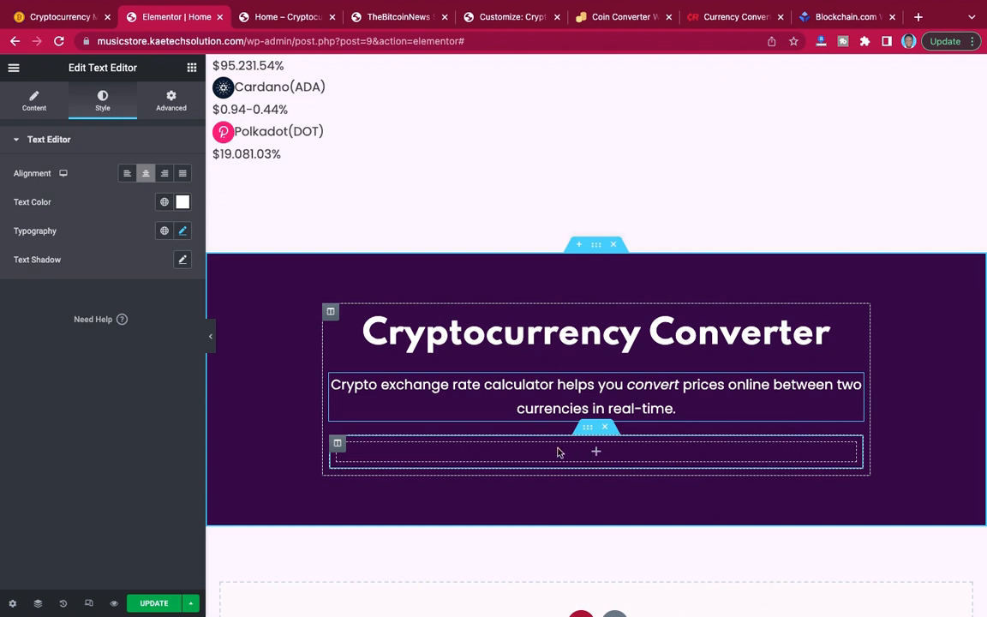
{"action": "scroll", "coordinate": [669, 466], "scroll_direction": "down", "scroll_amount": 1}
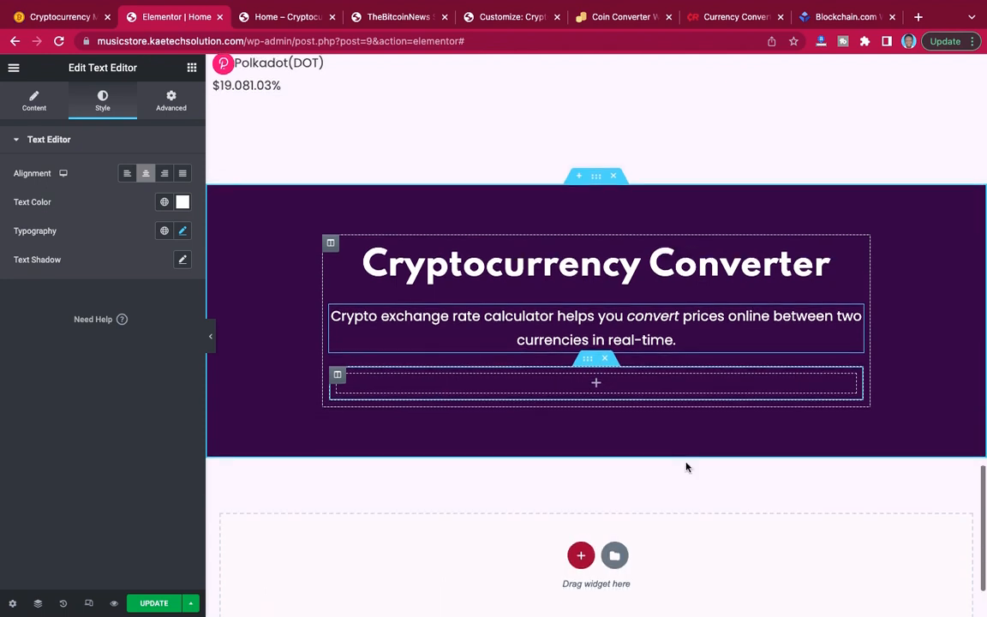
{"action": "scroll", "coordinate": [685, 468], "scroll_direction": "down", "scroll_amount": 1}
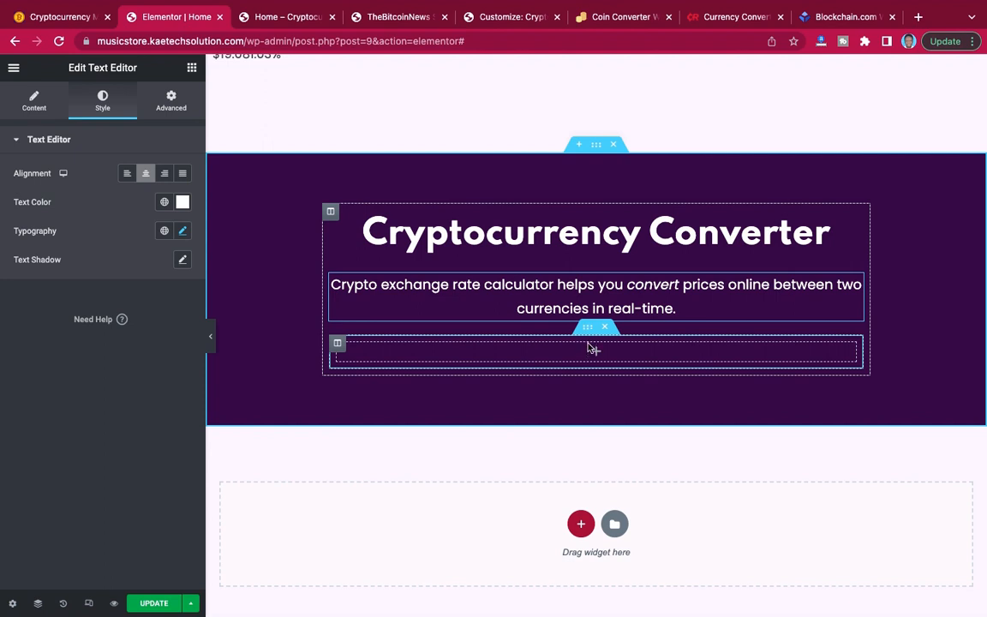
Check the Cryptocurrency Converter section's background on the reference site and return to the home page editor.
{"action": "left_click", "coordinate": [338, 345]}
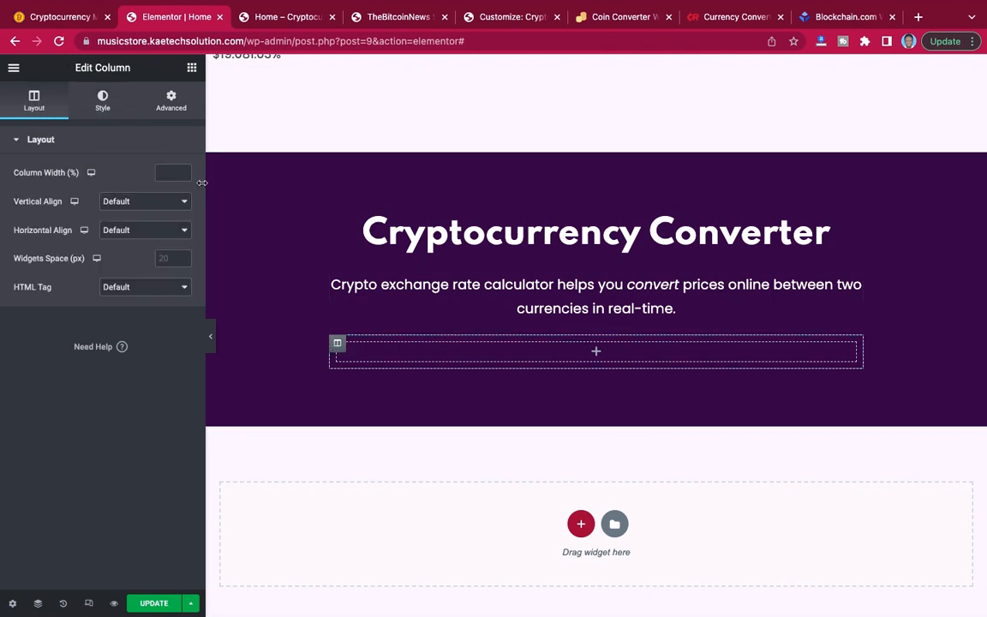
{"action": "left_click", "coordinate": [103, 100]}
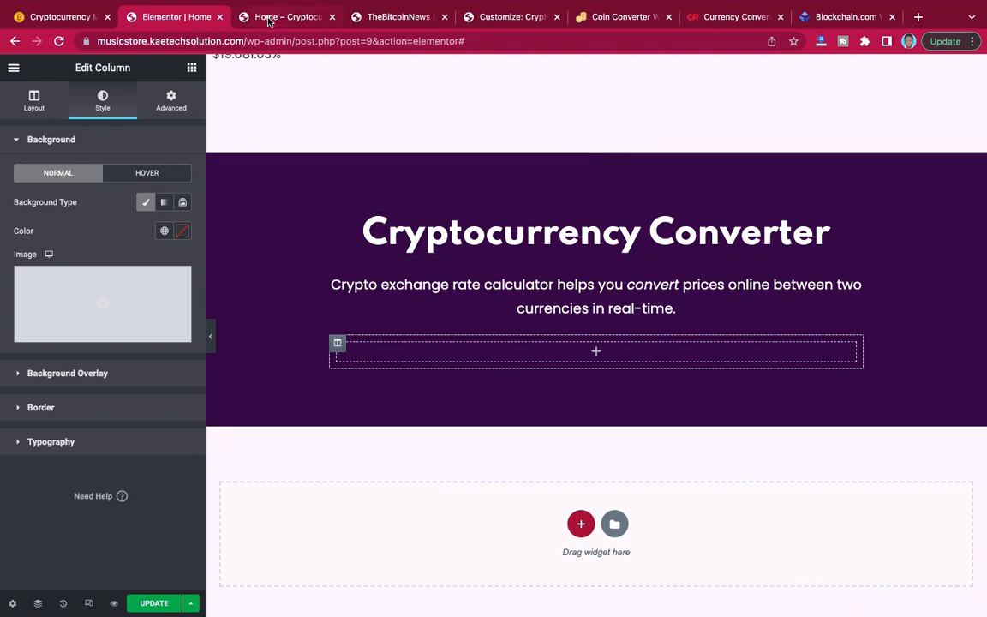
{"action": "left_click", "coordinate": [54, 18]}
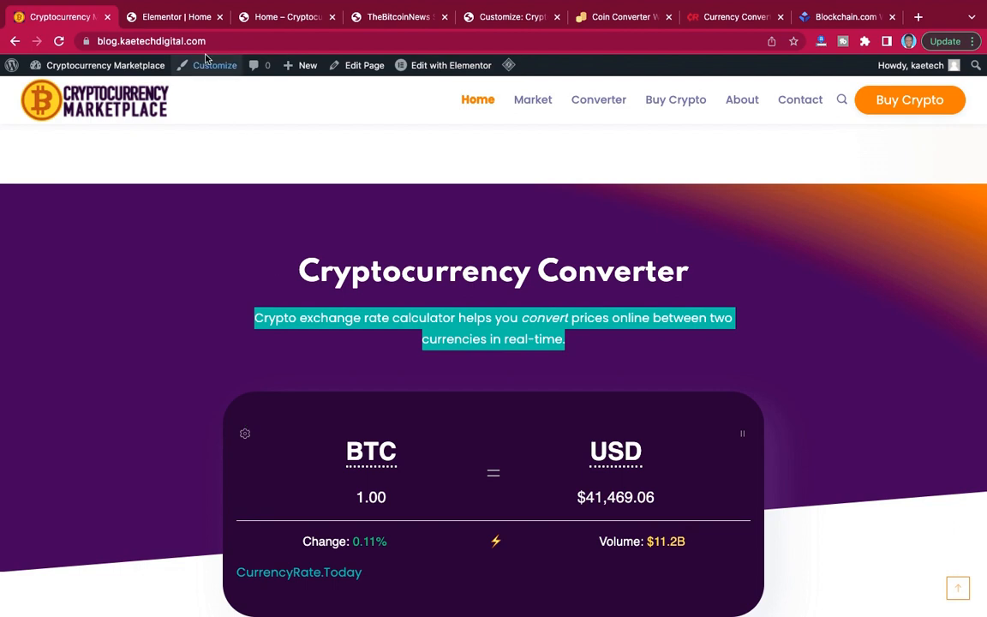
{"action": "left_click", "coordinate": [185, 18]}
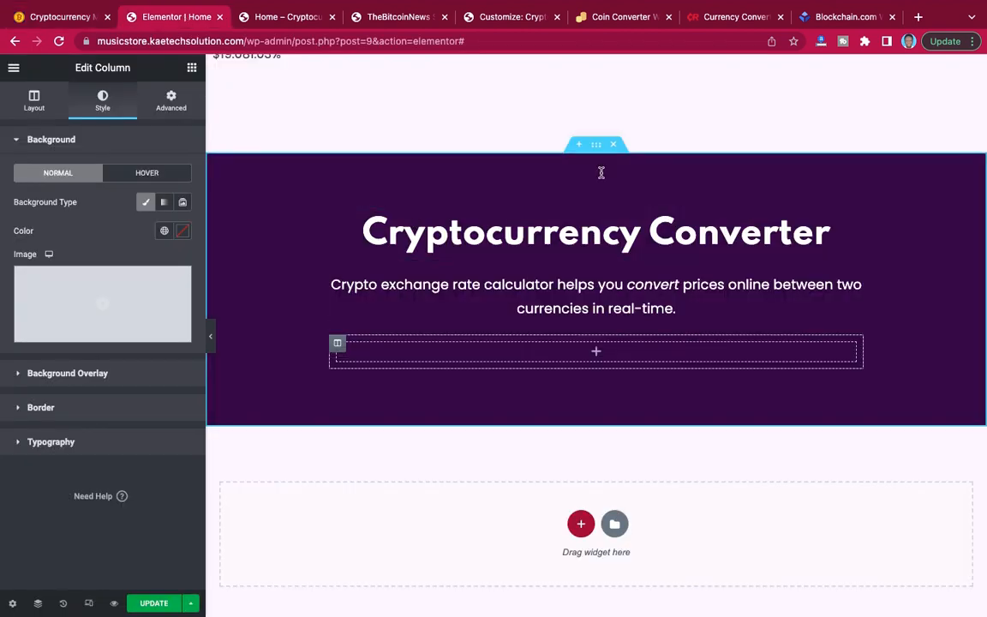
Copy the converter section's background color #2D0A44 and switch its background type to gradient.
{"action": "left_click", "coordinate": [598, 148]}
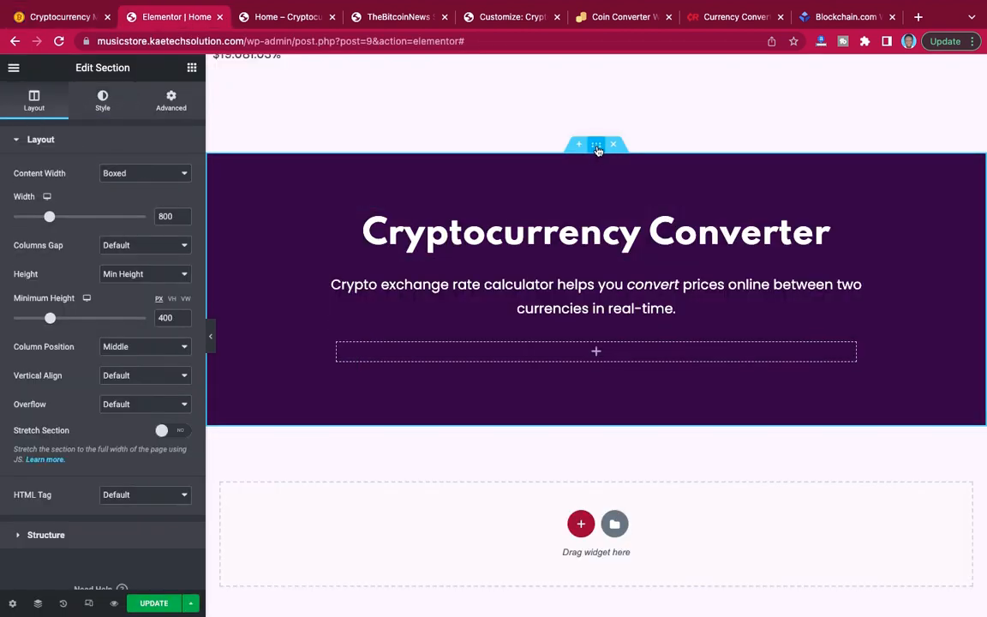
{"action": "left_click", "coordinate": [100, 101]}
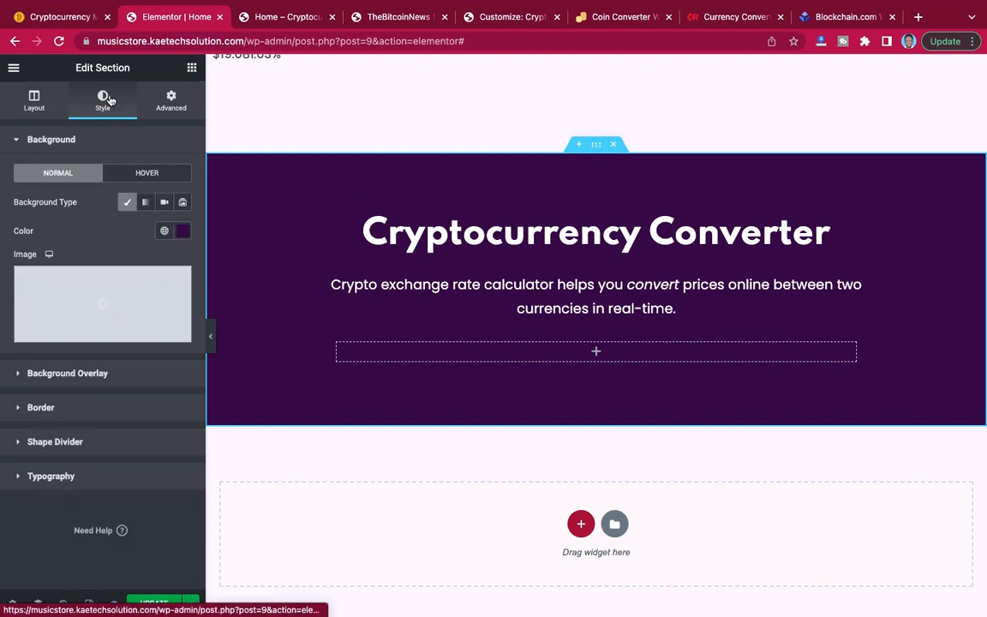
{"action": "left_click", "coordinate": [185, 232]}
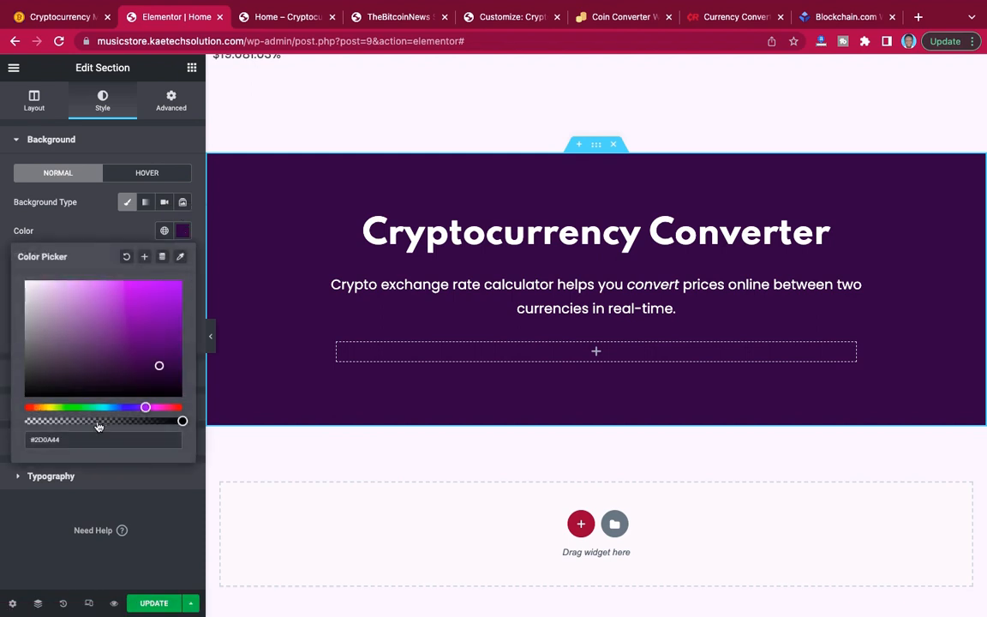
{"action": "left_click_drag", "start_coordinate": [75, 442], "coordinate": [12, 440]}
{"action": "key", "text": "super+c"}
{"action": "left_click", "coordinate": [145, 202]}
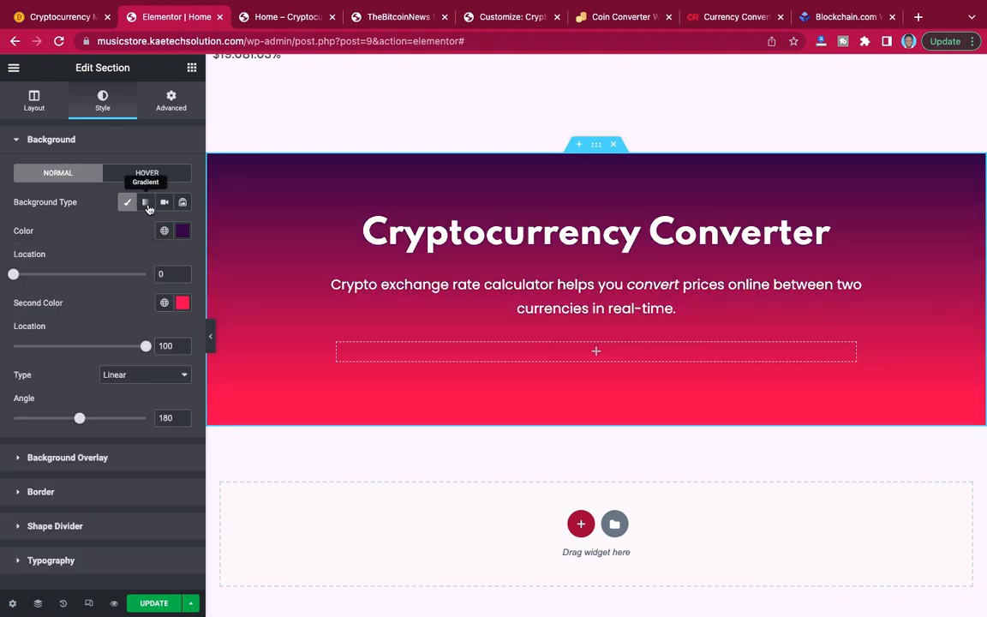
Set the second color of the converter section's gradient to orange #FFA000.
{"action": "left_click", "coordinate": [182, 304]}
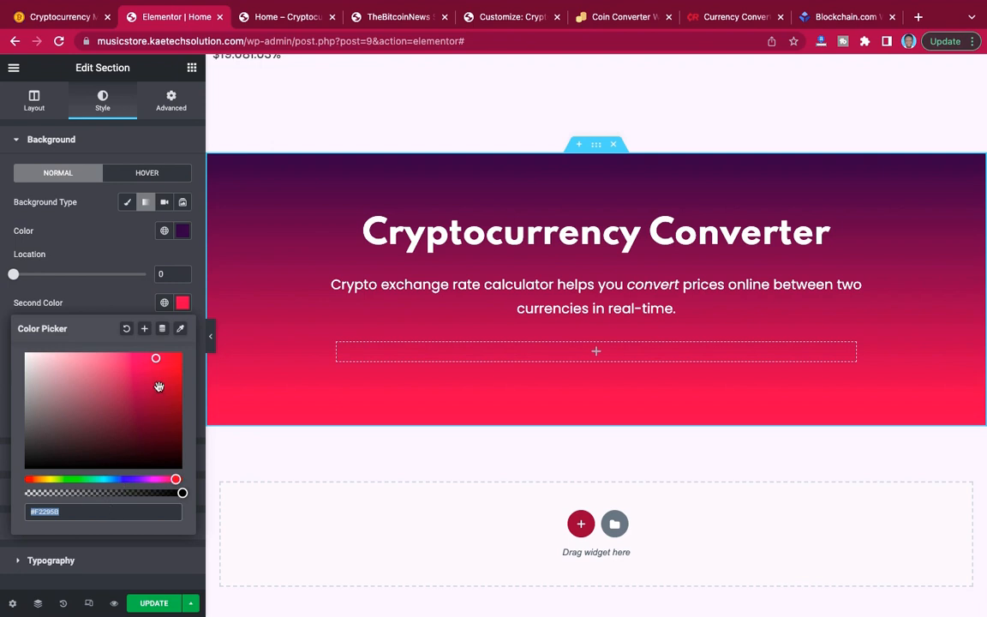
{"action": "left_click", "coordinate": [41, 480]}
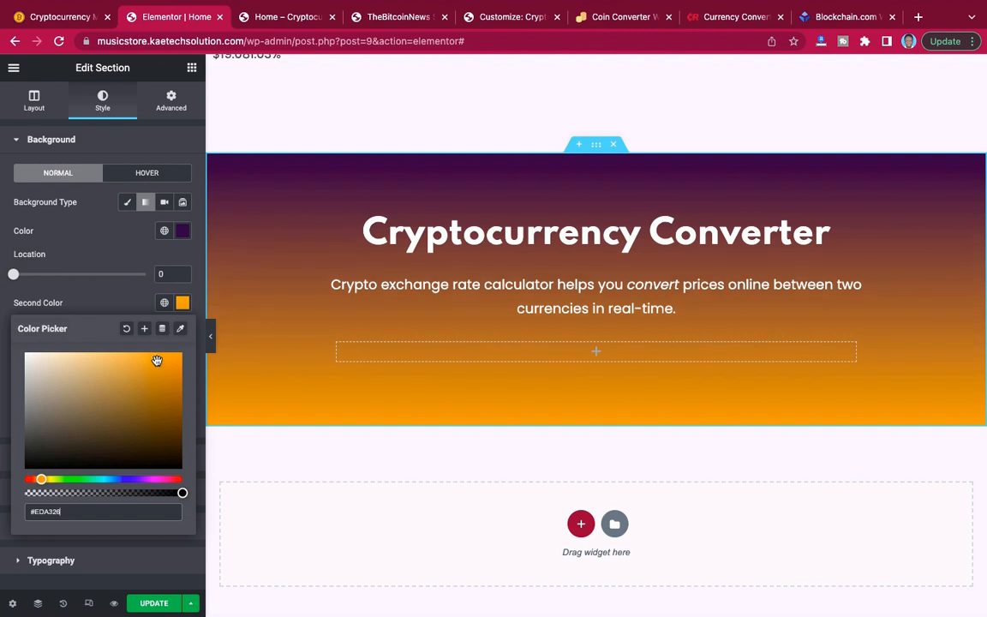
{"action": "left_click_drag", "start_coordinate": [176, 358], "coordinate": [190, 347]}
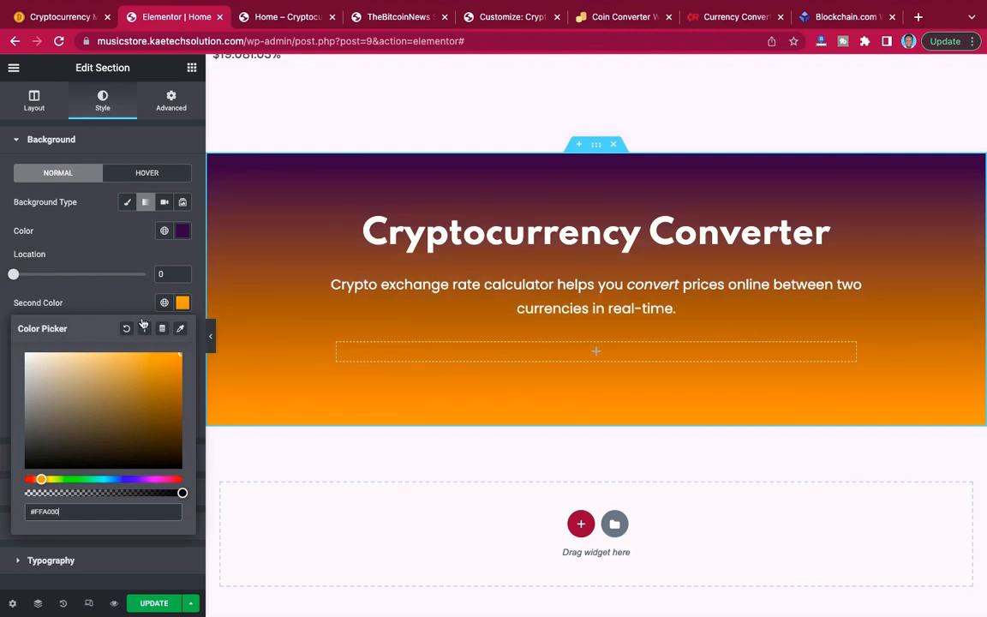
{"action": "left_click", "coordinate": [103, 305]}
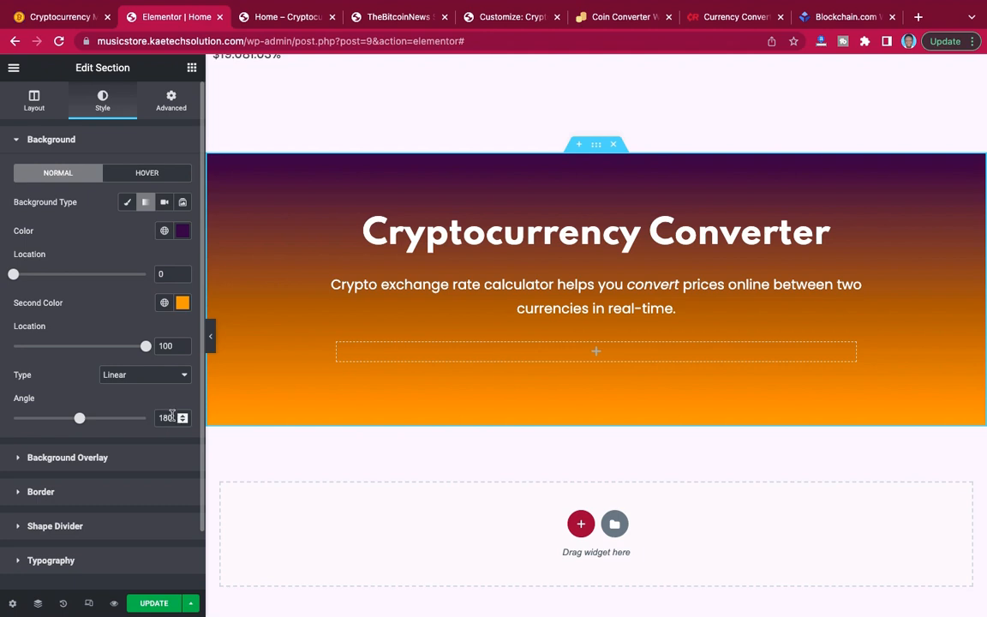
Set the gradient angle to 210 and the first color's location to 19.
{"action": "left_click_drag", "start_coordinate": [172, 416], "coordinate": [156, 416]}
{"action": "type", "text": "21"}
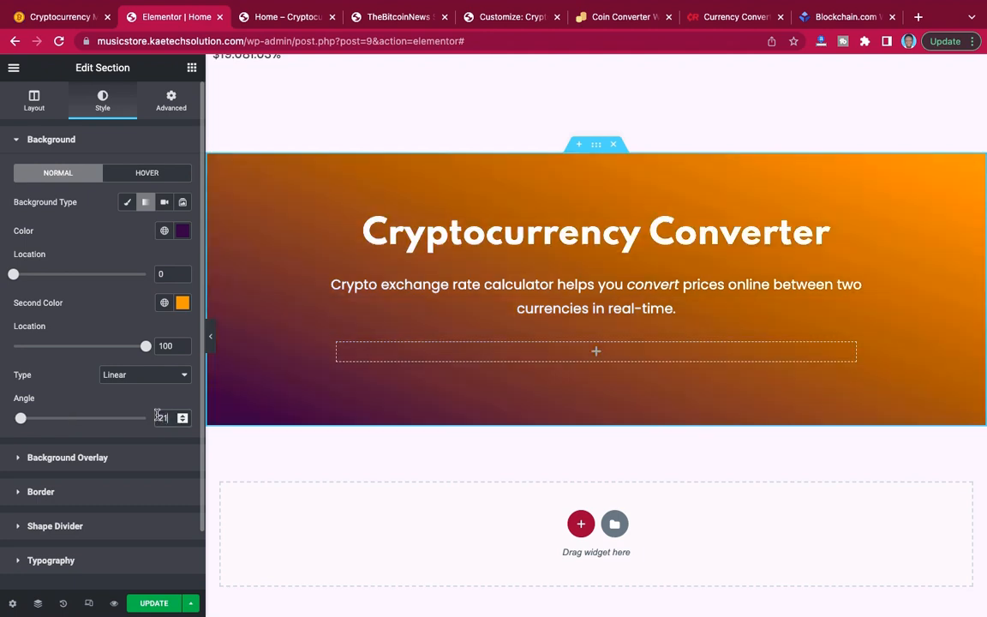
{"action": "type", "text": "0"}
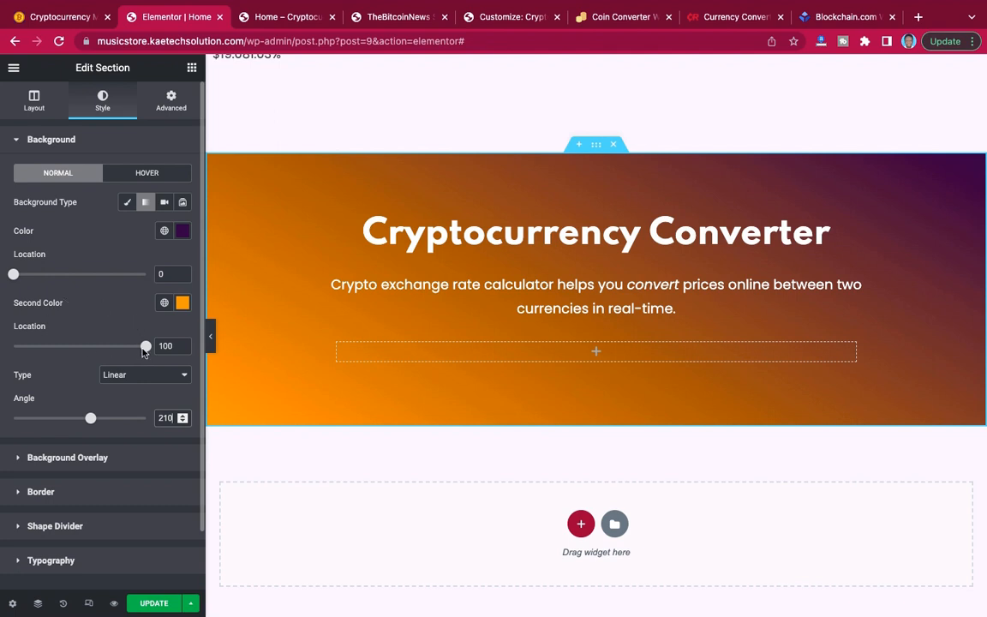
{"action": "mouse_move", "coordinate": [146, 350]}
{"action": "left_mouse_down"}
{"action": "mouse_move", "coordinate": [94, 346]}
{"action": "mouse_move", "coordinate": [162, 354]}
{"action": "left_mouse_up"}
{"action": "left_click_drag", "start_coordinate": [13, 274], "coordinate": [39, 274]}
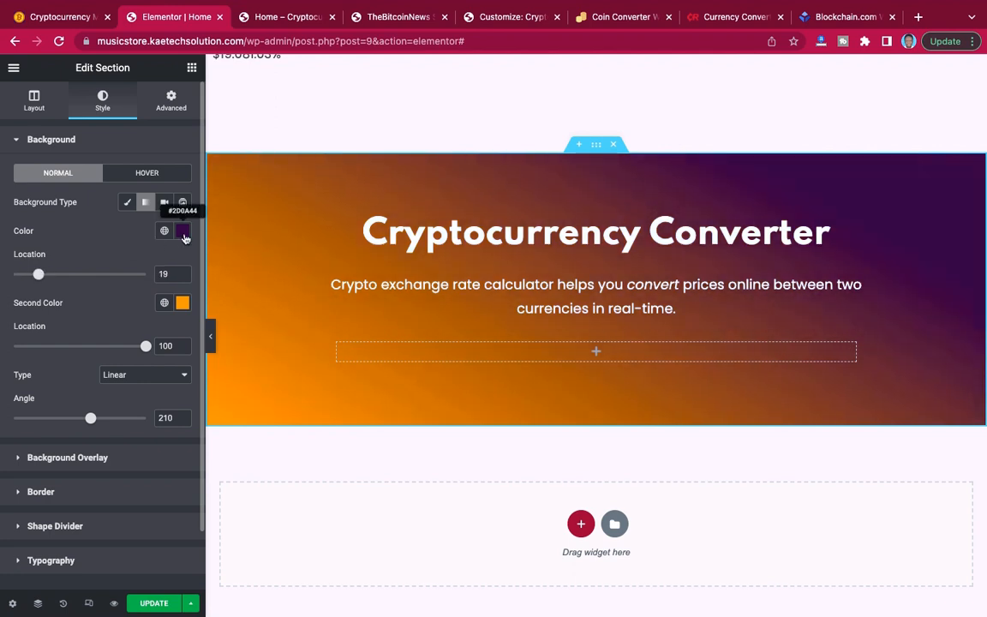
Set the gradient's second color to the copied #2D0A44 and its first color to orange #FCAD07.
{"action": "left_click", "coordinate": [182, 303]}
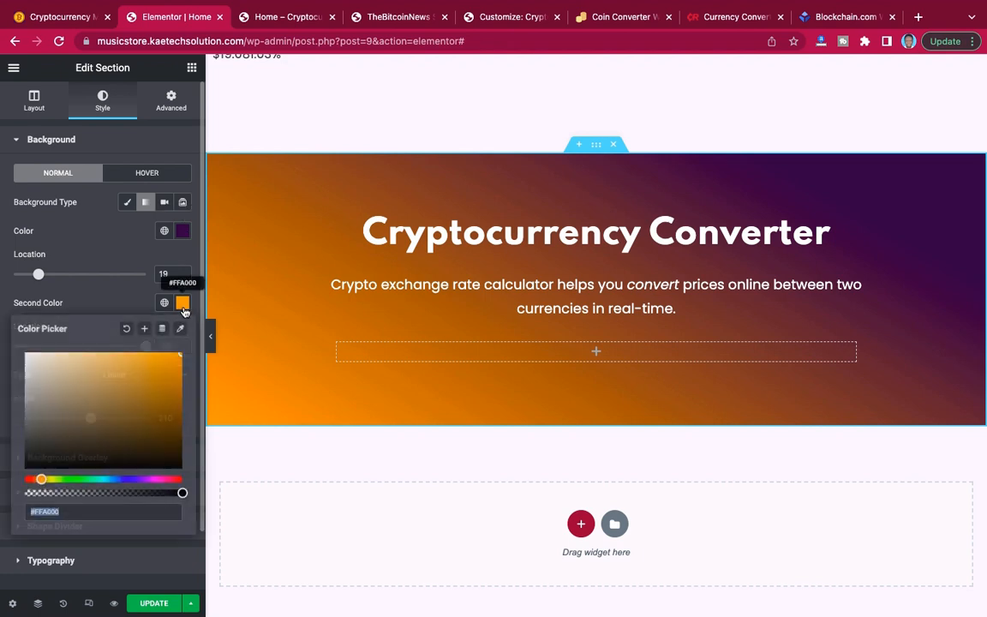
{"action": "key", "text": "super+v"}
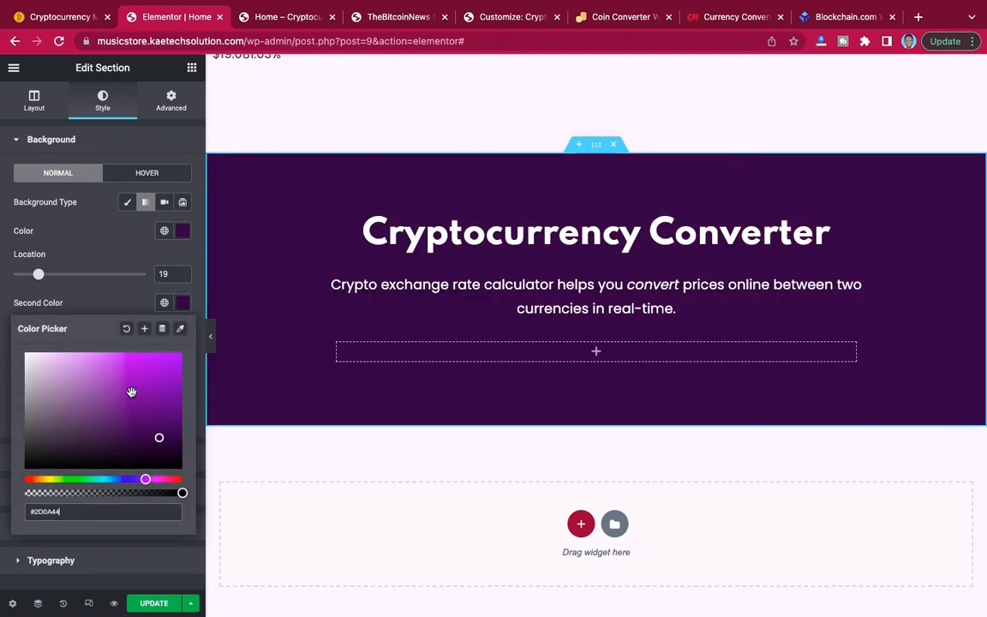
{"action": "left_click", "coordinate": [182, 236]}
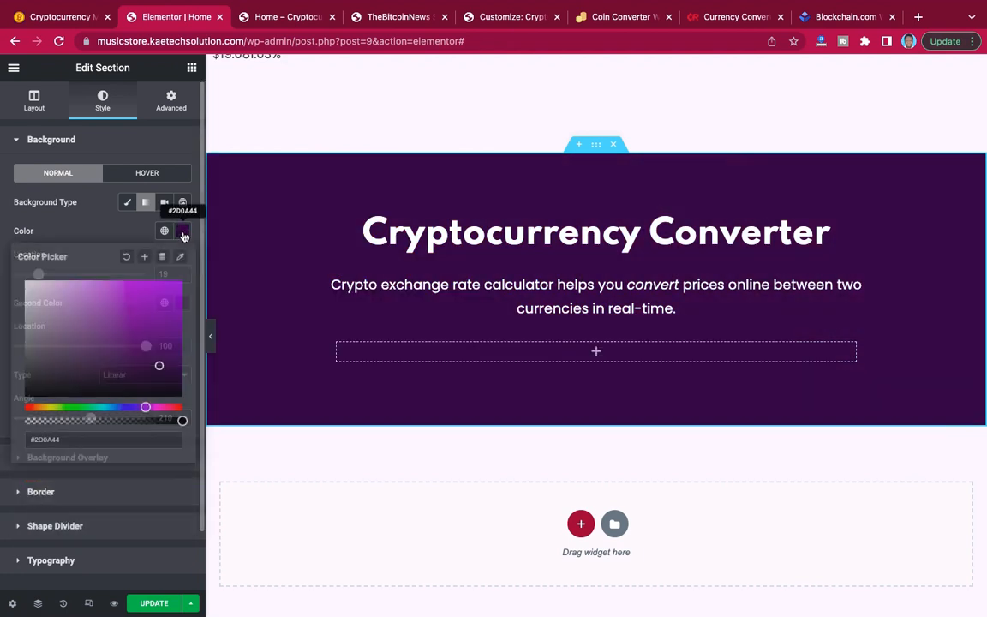
{"action": "left_click", "coordinate": [42, 408]}
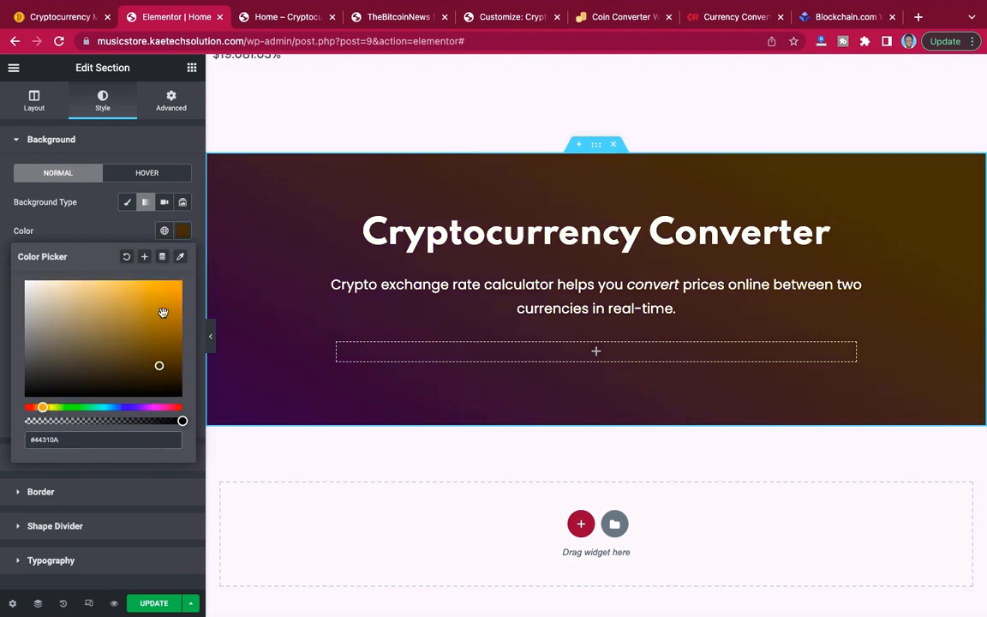
{"action": "left_click", "coordinate": [179, 282]}
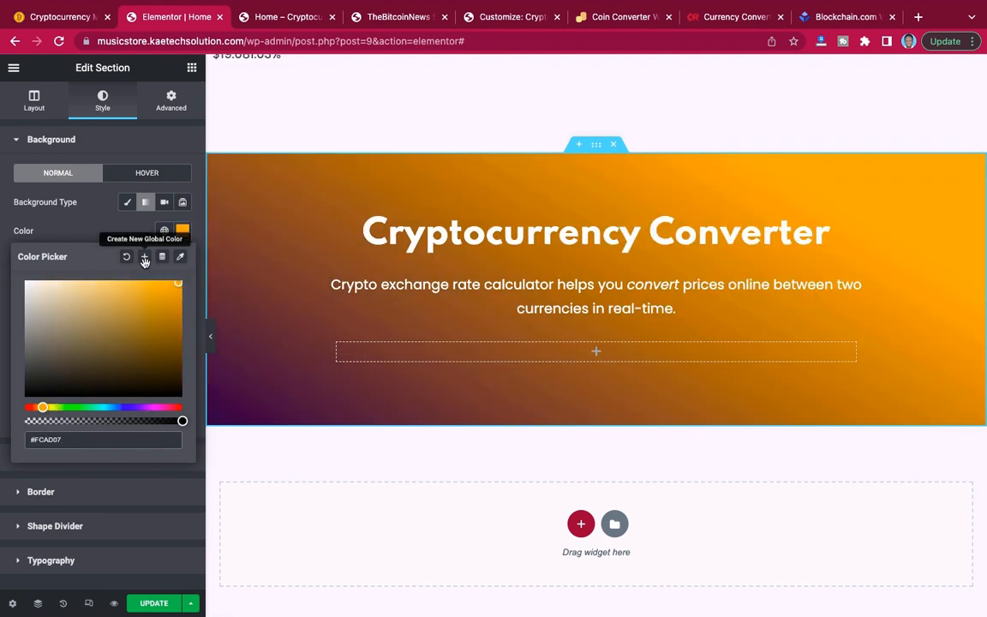
{"action": "left_click", "coordinate": [107, 232]}
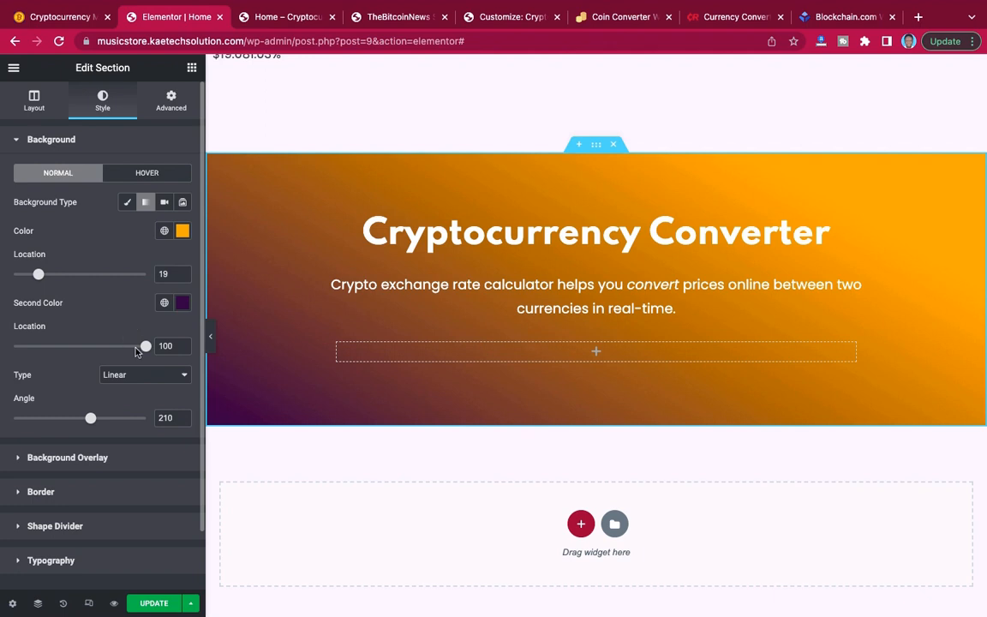
Set the gradient's first color location to 8 and second to 29, and the section's minimum height to 500 px.
{"action": "left_click_drag", "start_coordinate": [38, 276], "coordinate": [24, 276]}
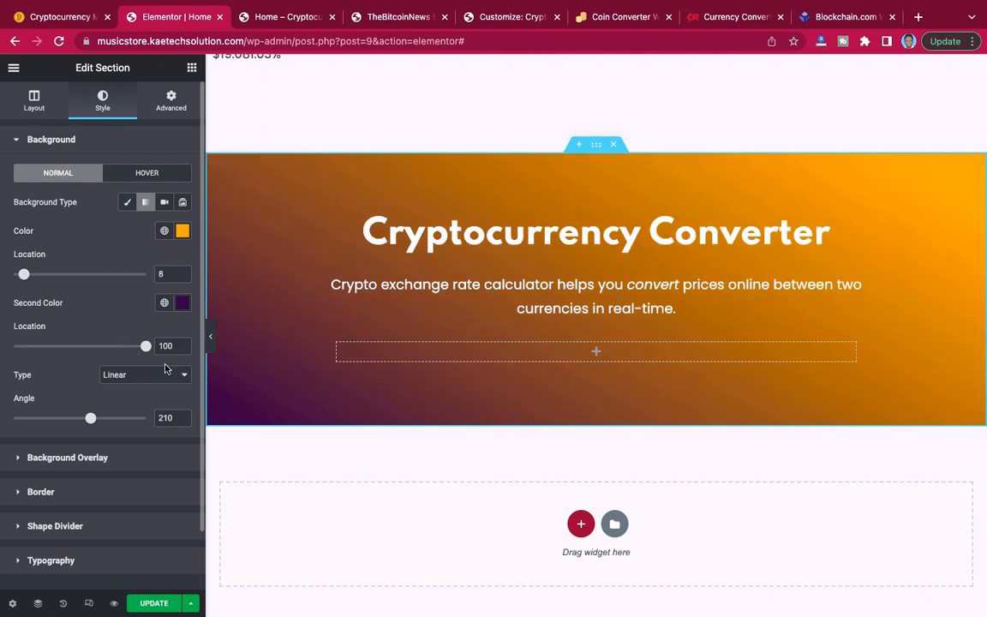
{"action": "left_click_drag", "start_coordinate": [146, 347], "coordinate": [52, 346]}
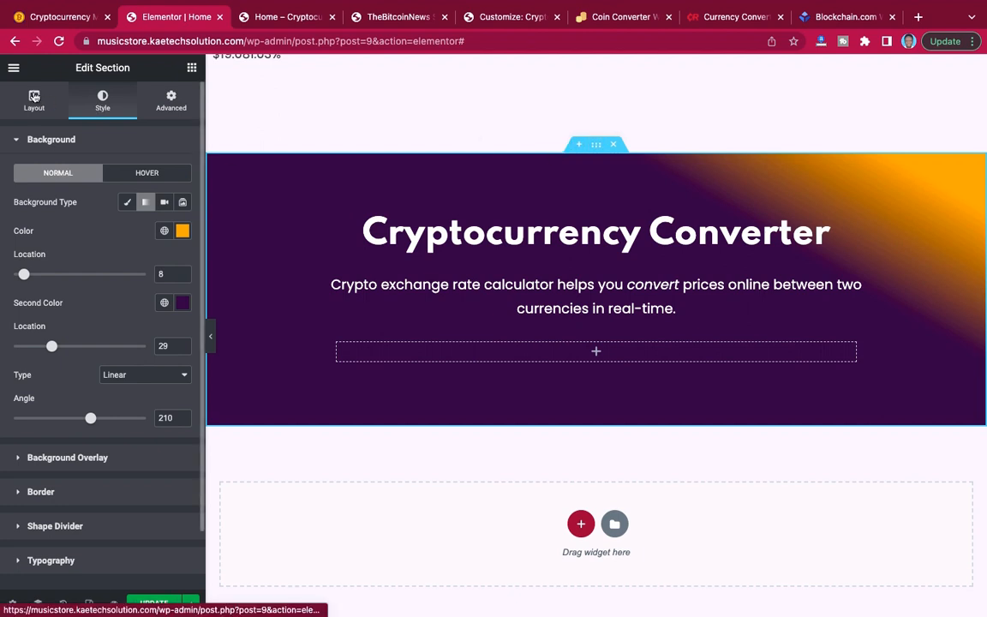
{"action": "left_click", "coordinate": [33, 97]}
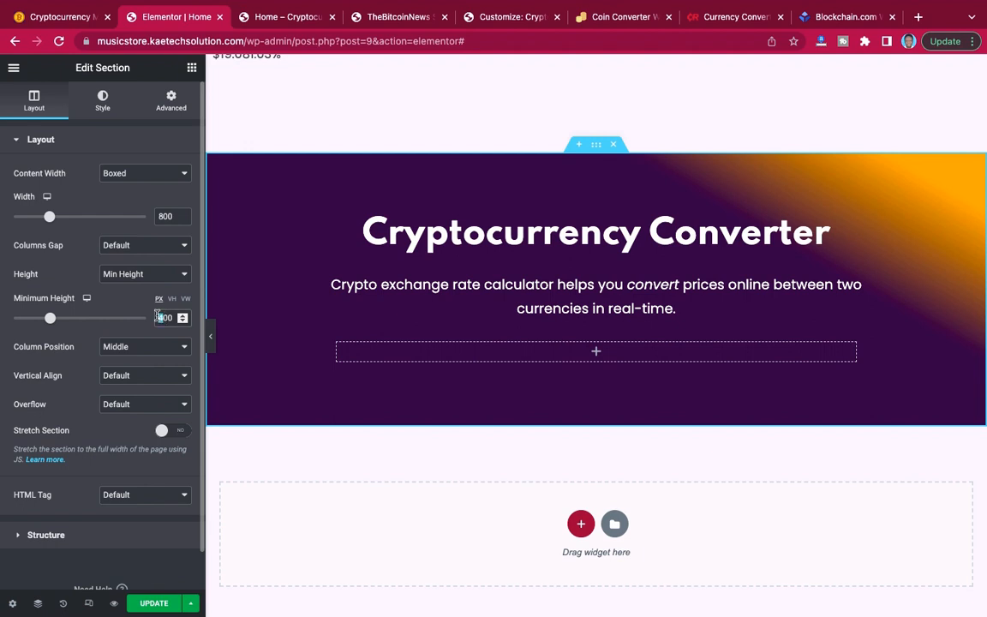
{"action": "type", "text": "5"}
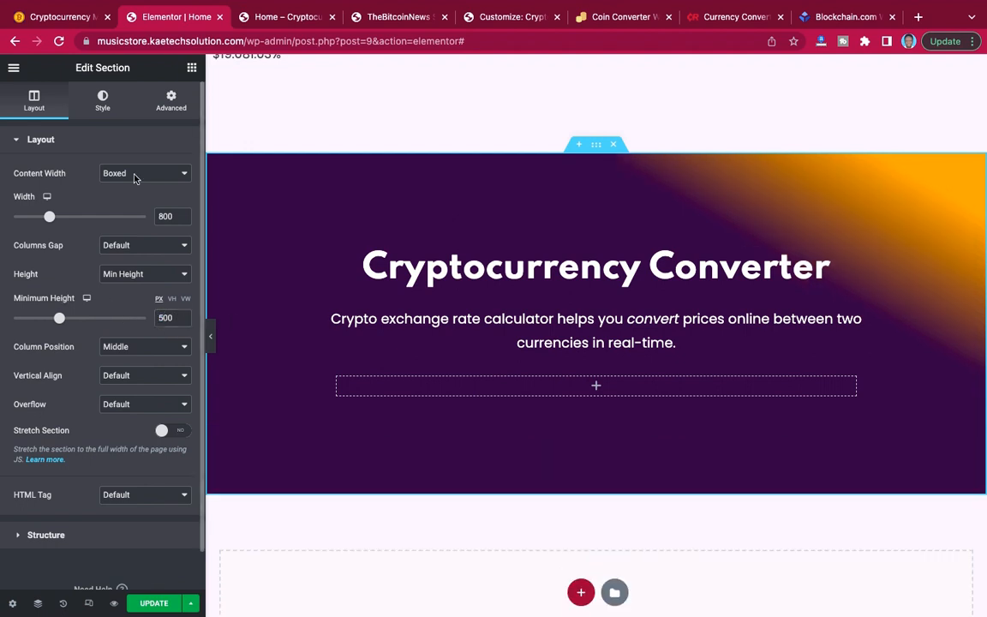
Add a Tilt shape divider to the bottom of the converter section and flip it to match the reference site.
{"action": "left_click", "coordinate": [102, 106]}
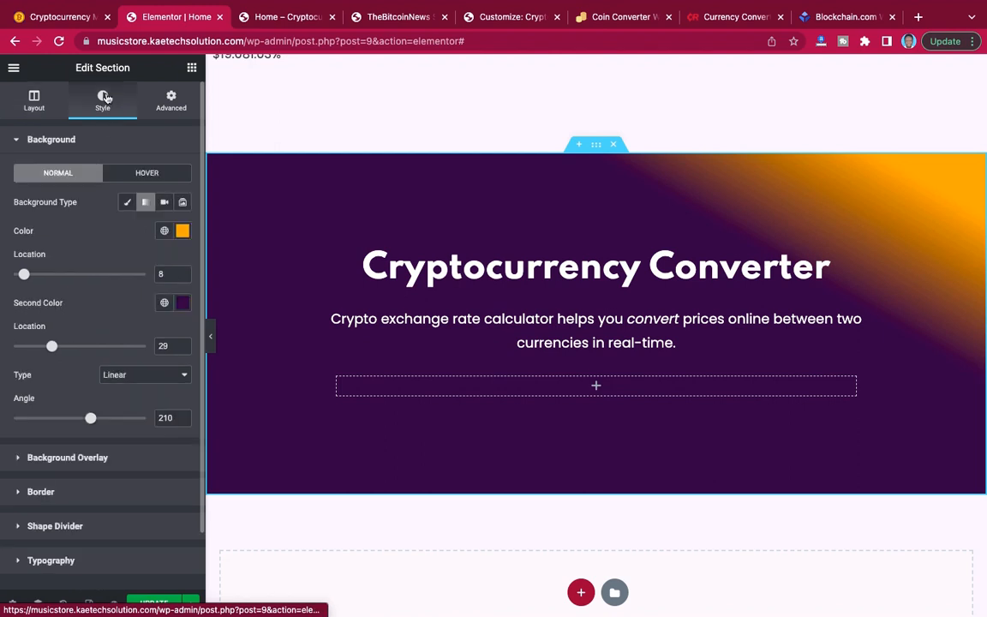
{"action": "scroll", "coordinate": [68, 336], "scroll_direction": "down", "scroll_amount": 2}
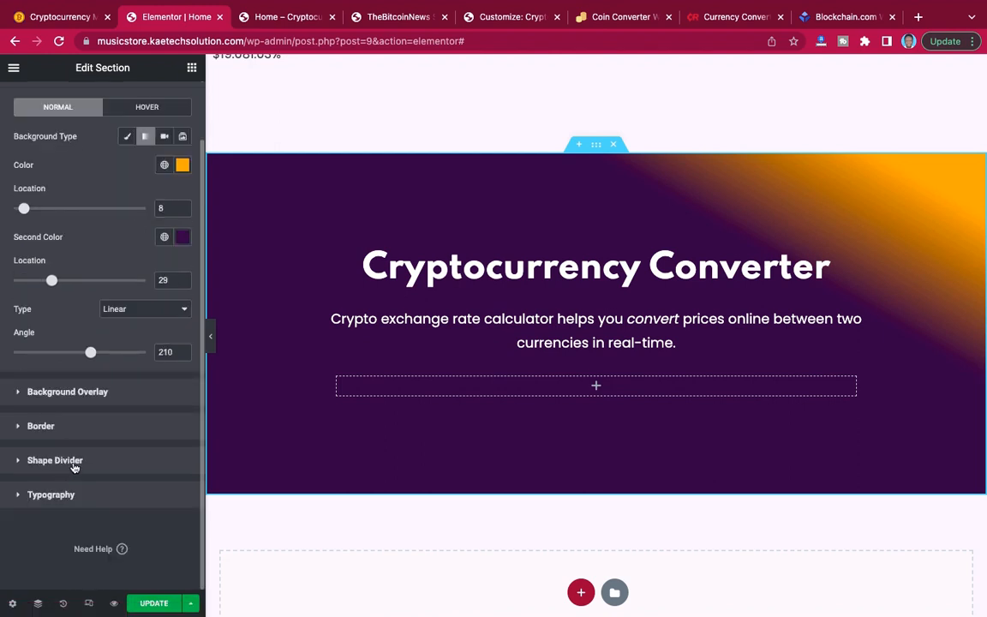
{"action": "left_click", "coordinate": [74, 463]}
{"action": "left_click", "coordinate": [147, 276]}
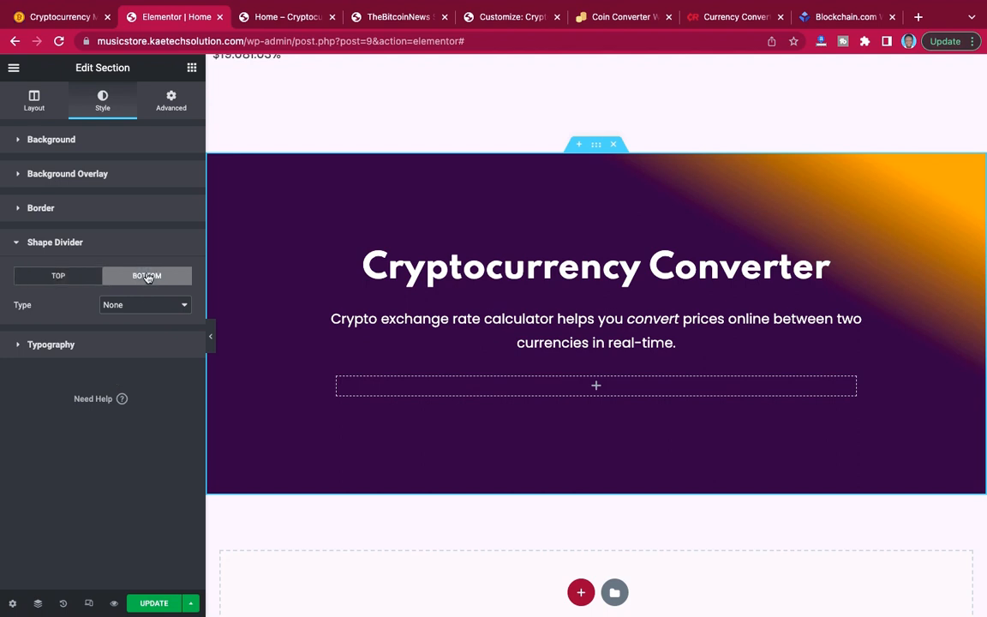
{"action": "left_click", "coordinate": [134, 307]}
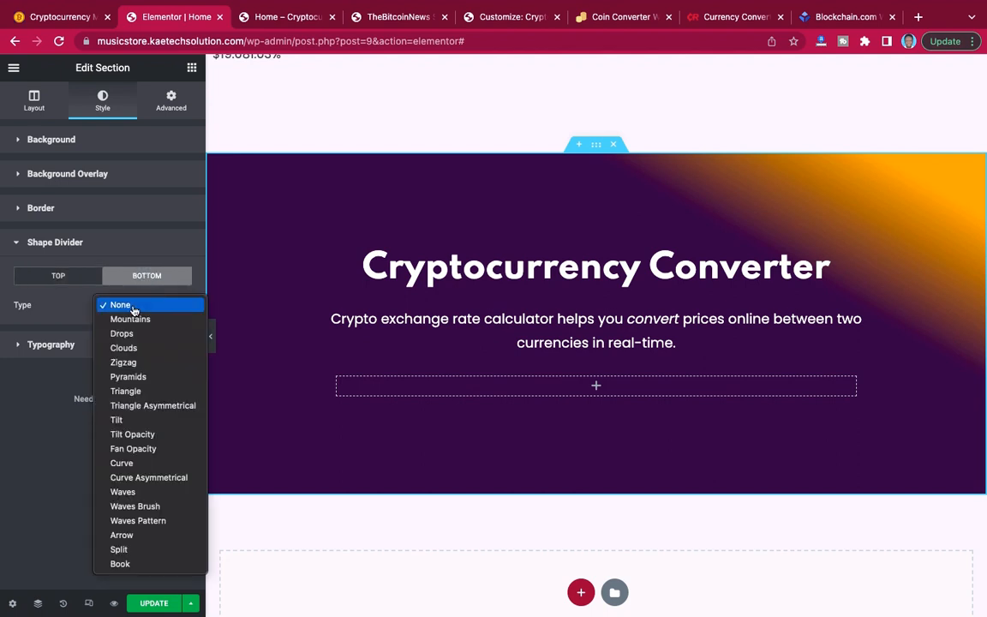
{"action": "left_click", "coordinate": [121, 420]}
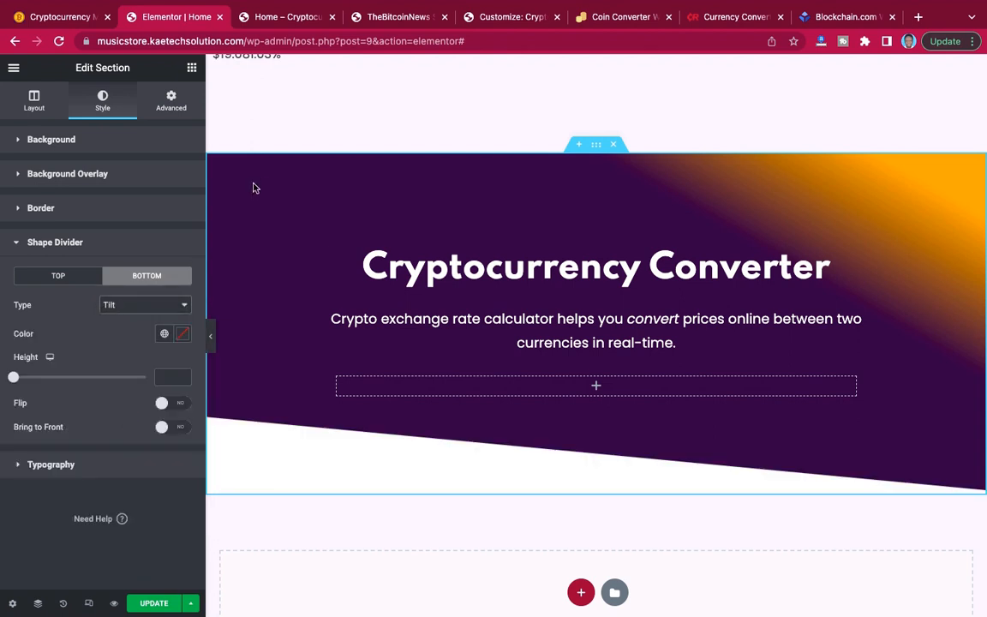
{"action": "left_click", "coordinate": [50, 17]}
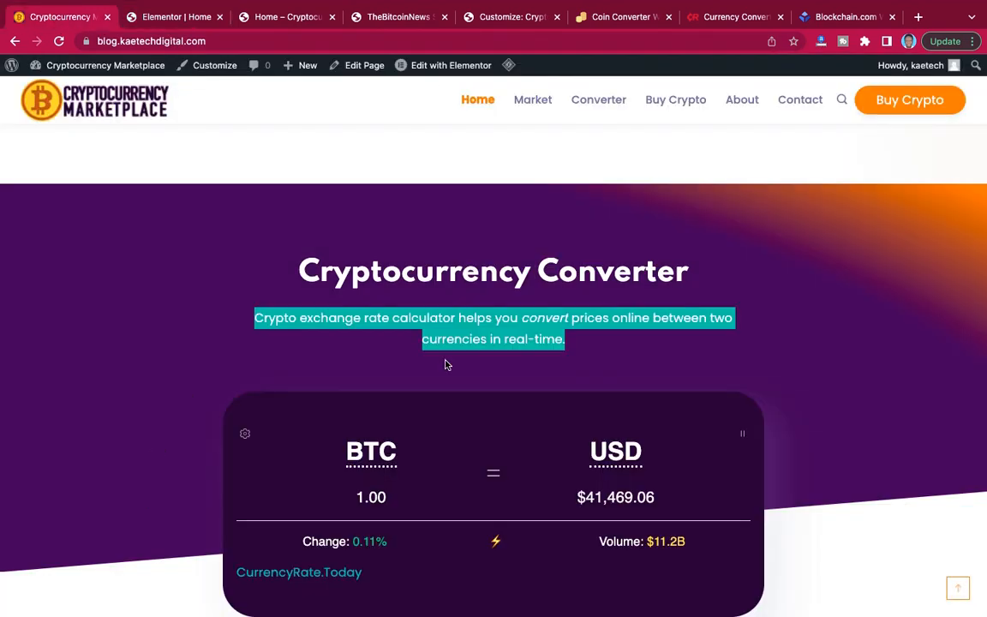
{"action": "left_click", "coordinate": [197, 23]}
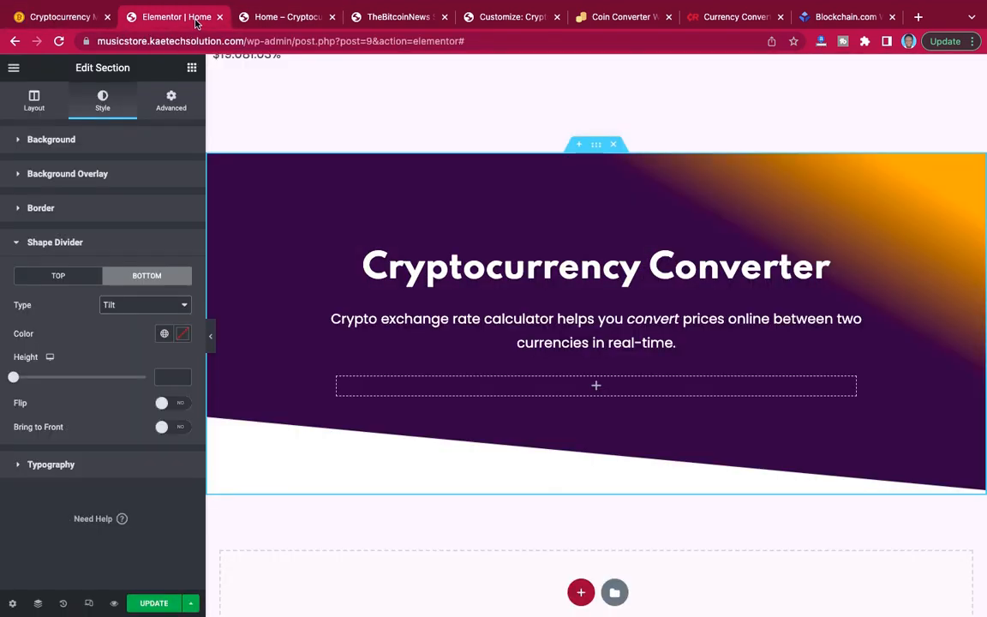
{"action": "left_click", "coordinate": [176, 405]}
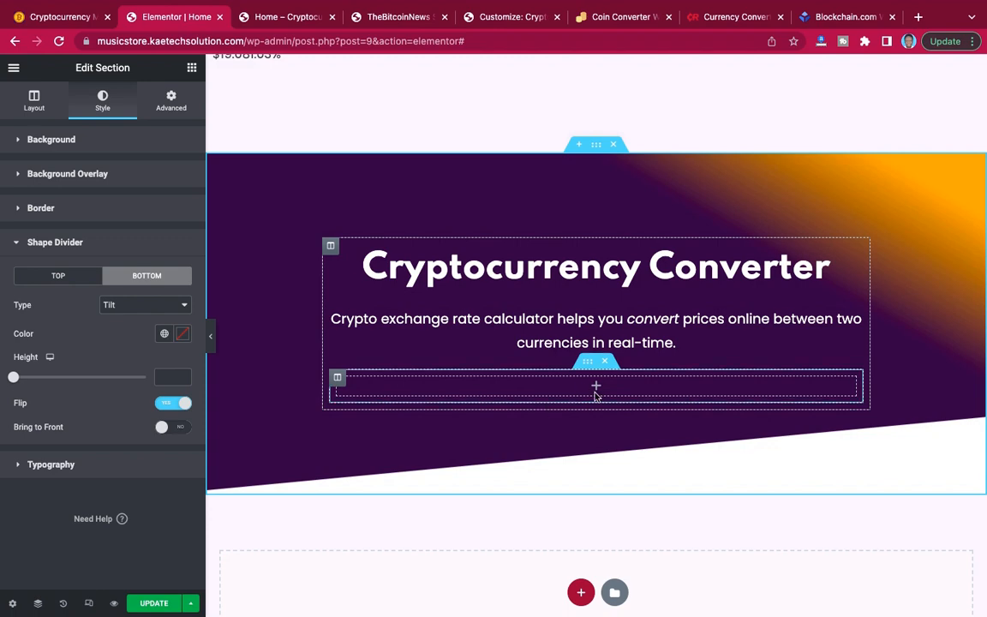
Copy the HTML code of the hero section's BTC to USD converter widget and return to the empty inner section.
{"action": "scroll", "coordinate": [575, 253], "scroll_direction": "up", "scroll_amount": 15}
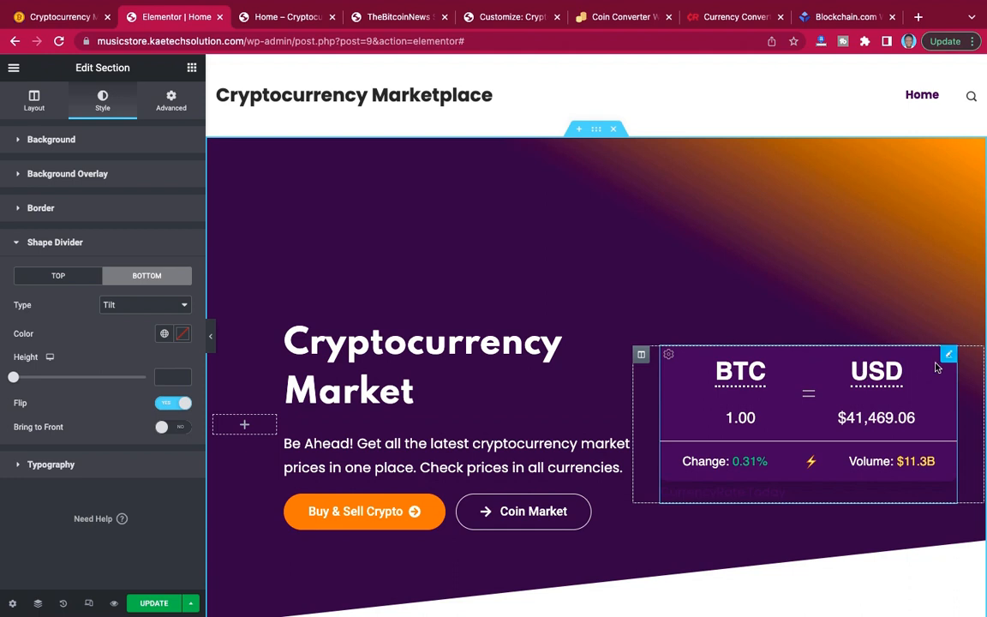
{"action": "left_click", "coordinate": [950, 356]}
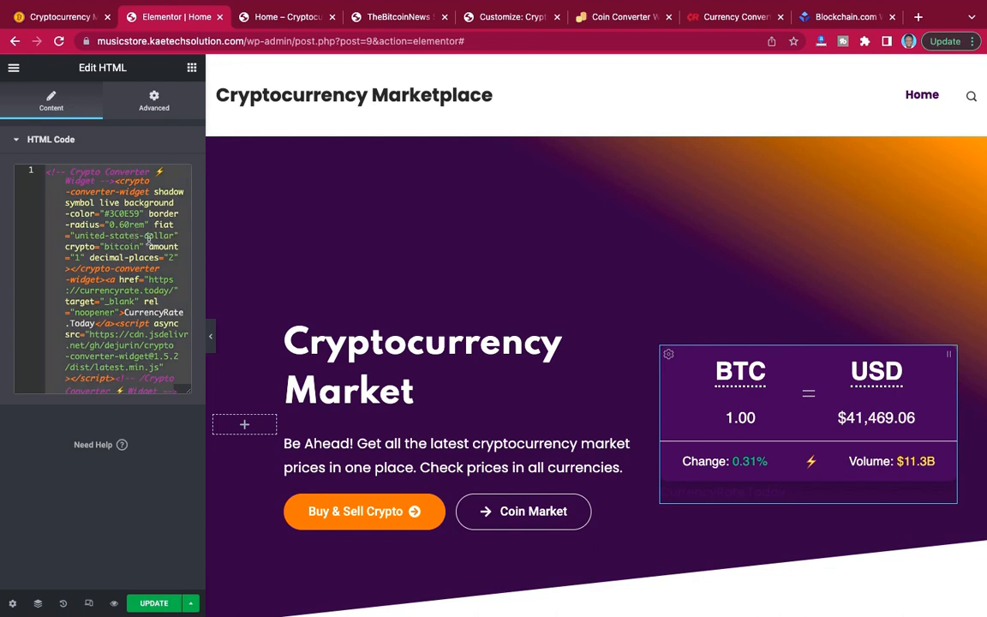
{"action": "scroll", "coordinate": [590, 294], "scroll_direction": "down", "scroll_amount": 10}
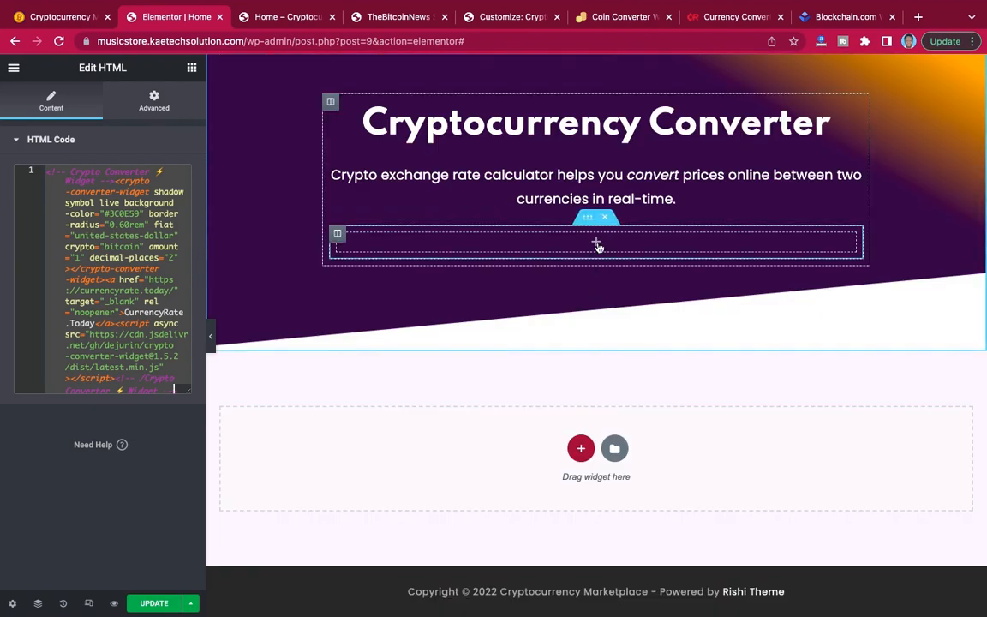
Copy the hero section's BTC to USD converter widget and paste it into the empty inner section under the Cryptocurrency Converter text.
{"action": "scroll", "coordinate": [597, 246], "scroll_direction": "up", "scroll_amount": 10}
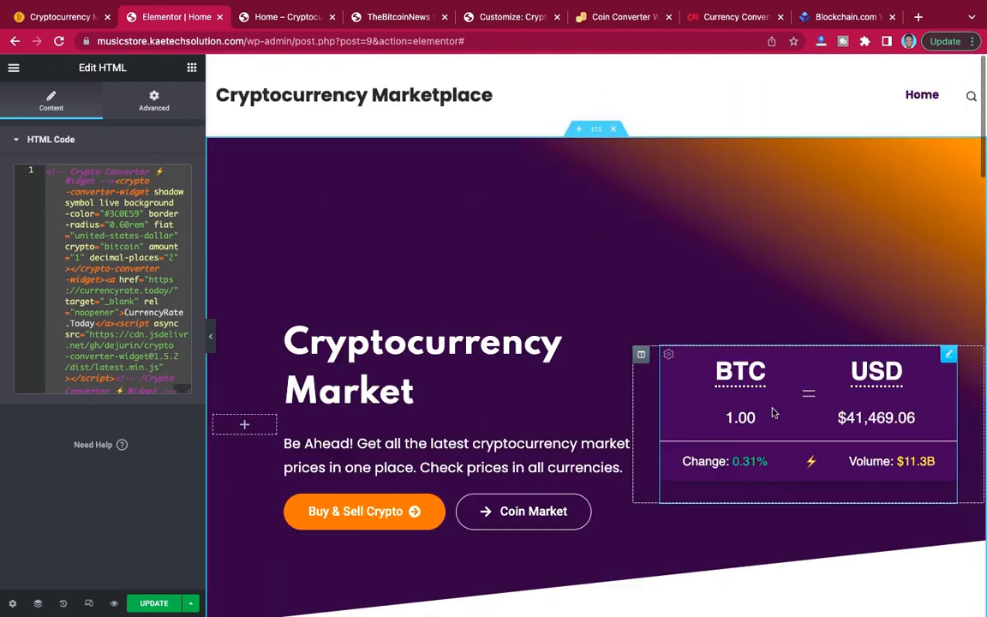
{"action": "right_click", "coordinate": [949, 357]}
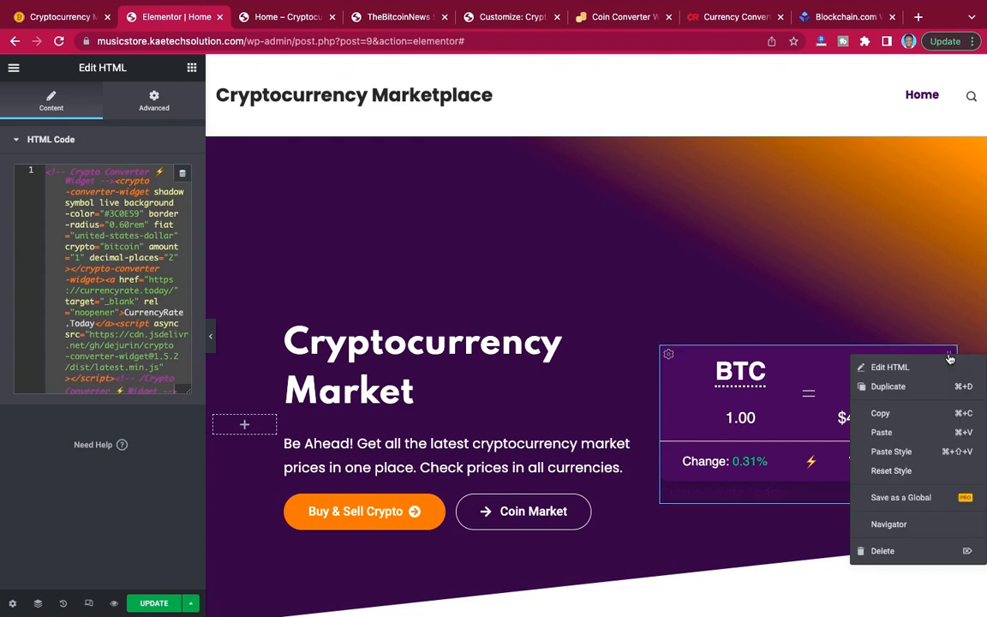
{"action": "left_click", "coordinate": [898, 412]}
{"action": "scroll", "coordinate": [899, 419], "scroll_direction": "down", "scroll_amount": 15}
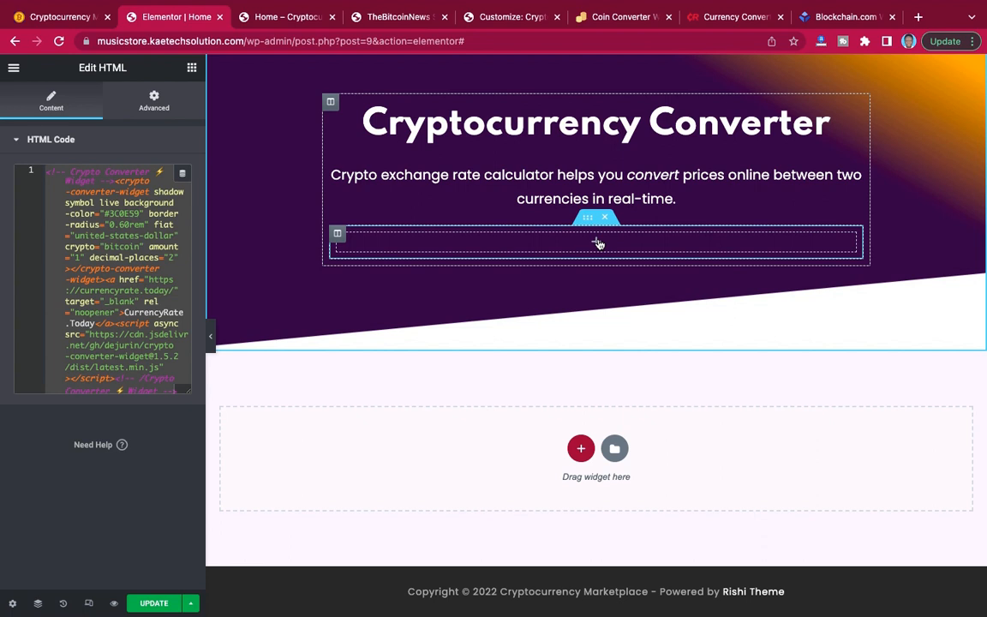
{"action": "right_click", "coordinate": [598, 244]}
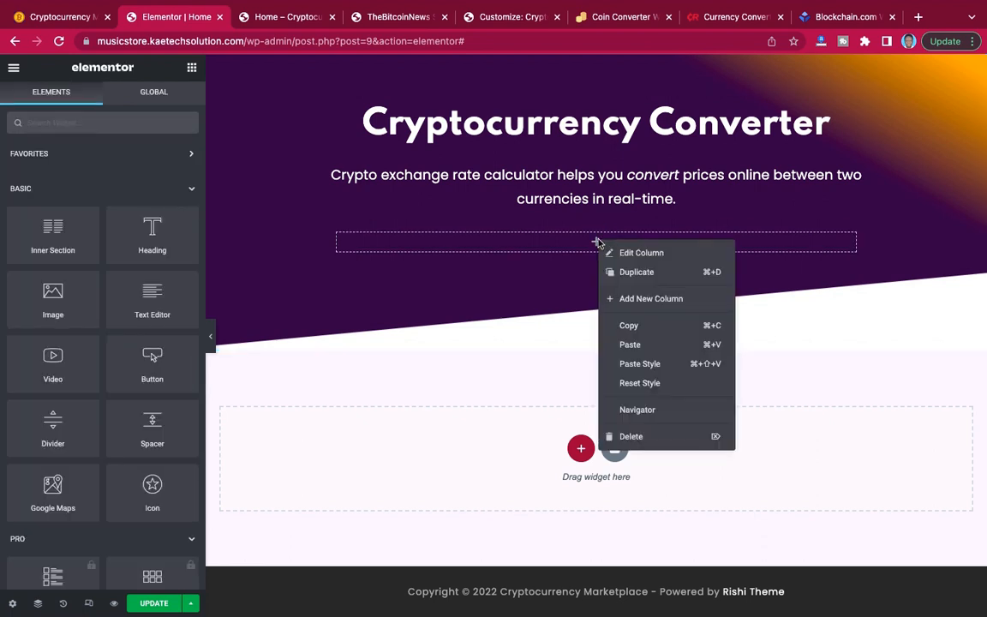
{"action": "left_click", "coordinate": [631, 346]}
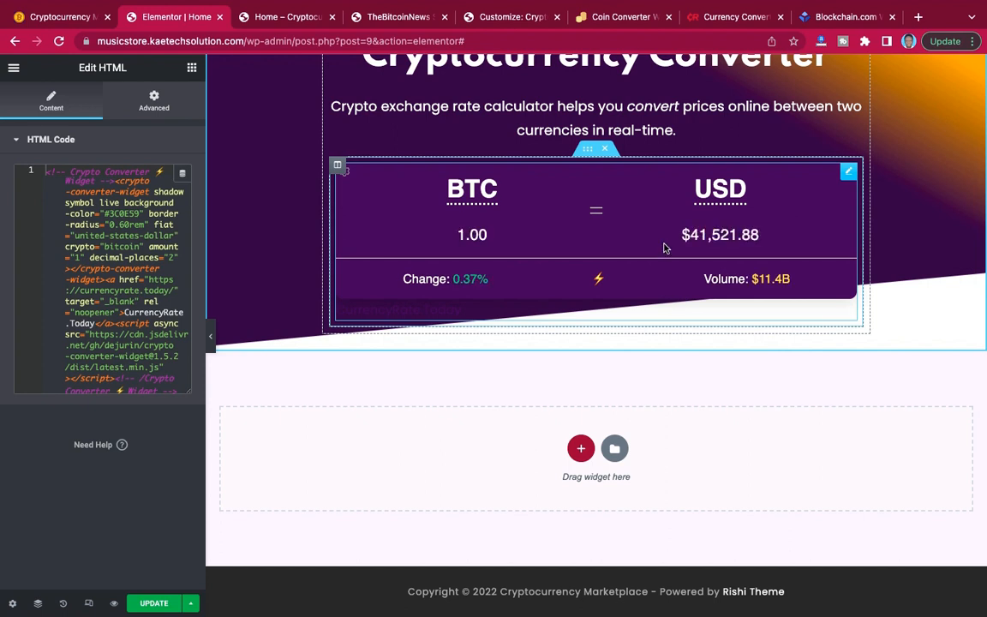
Set the inner section's padding to 50 px on all sides.
{"action": "left_click", "coordinate": [590, 153]}
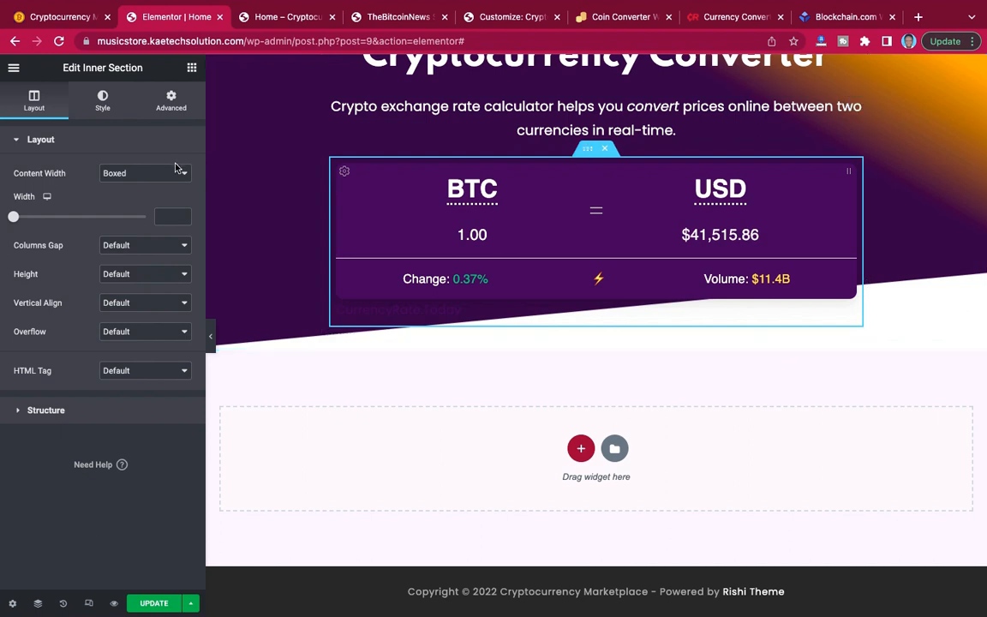
{"action": "left_click", "coordinate": [173, 101]}
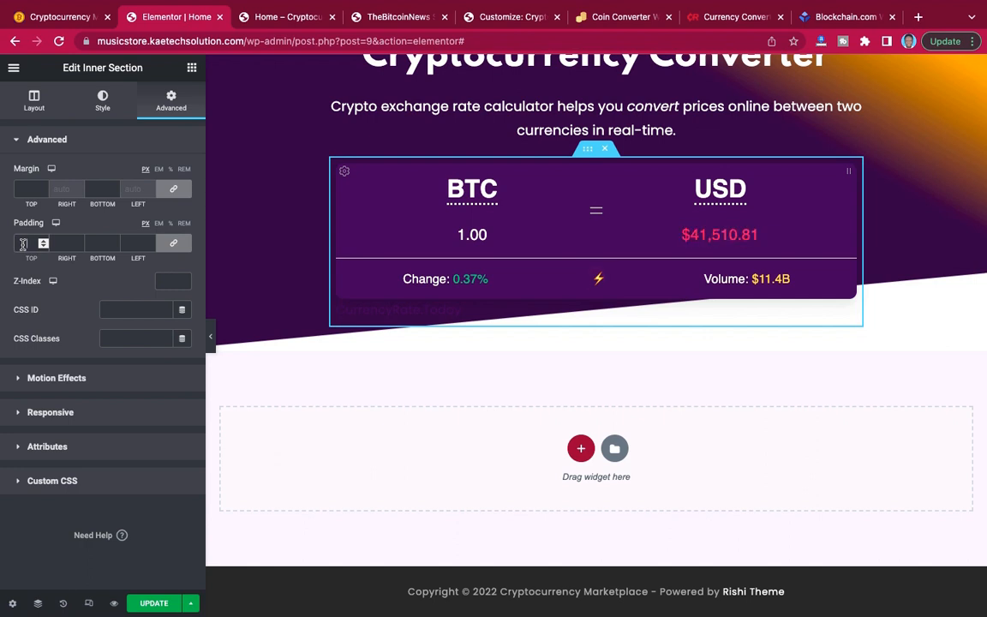
{"action": "left_click", "coordinate": [24, 244]}
{"action": "type", "text": "50"}
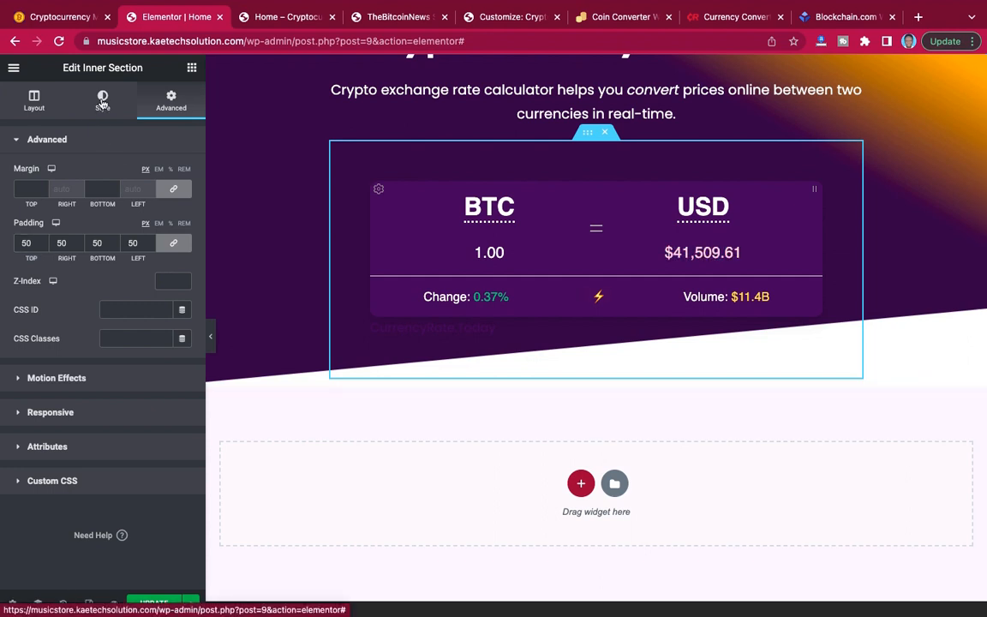
Examine the converter card's background, rounded corners and spacing on the reference site and compare it with the inner section.
{"action": "scroll", "coordinate": [603, 204], "scroll_direction": "up", "scroll_amount": 2}
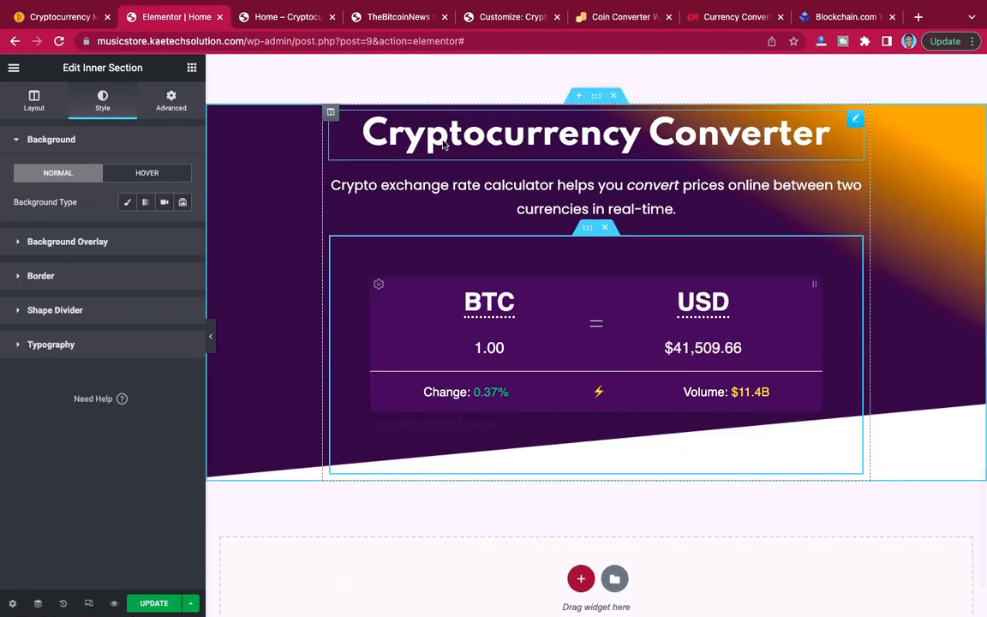
{"action": "left_click", "coordinate": [69, 19]}
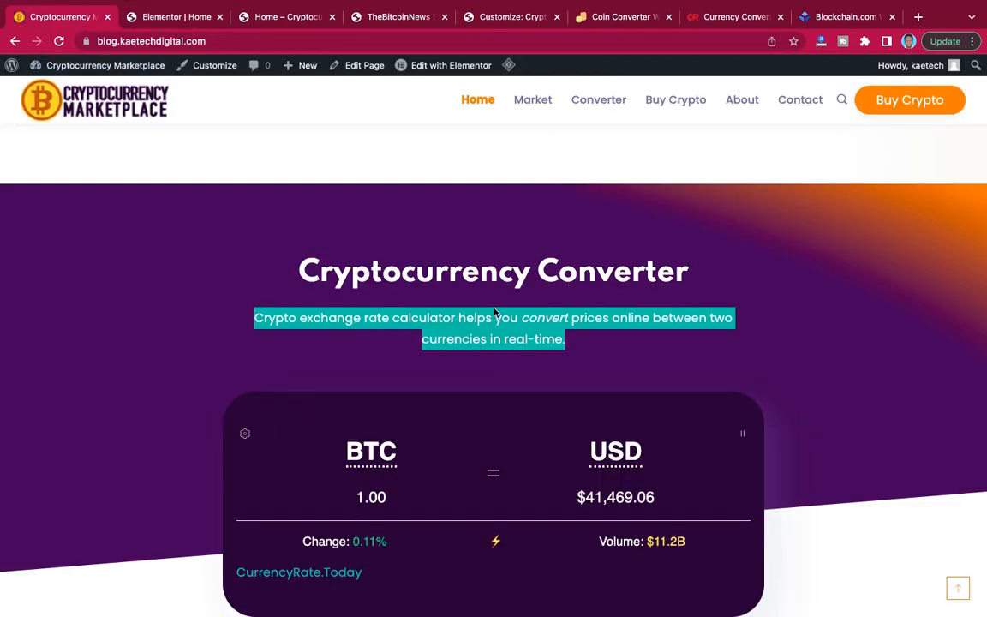
{"action": "left_click", "coordinate": [196, 21]}
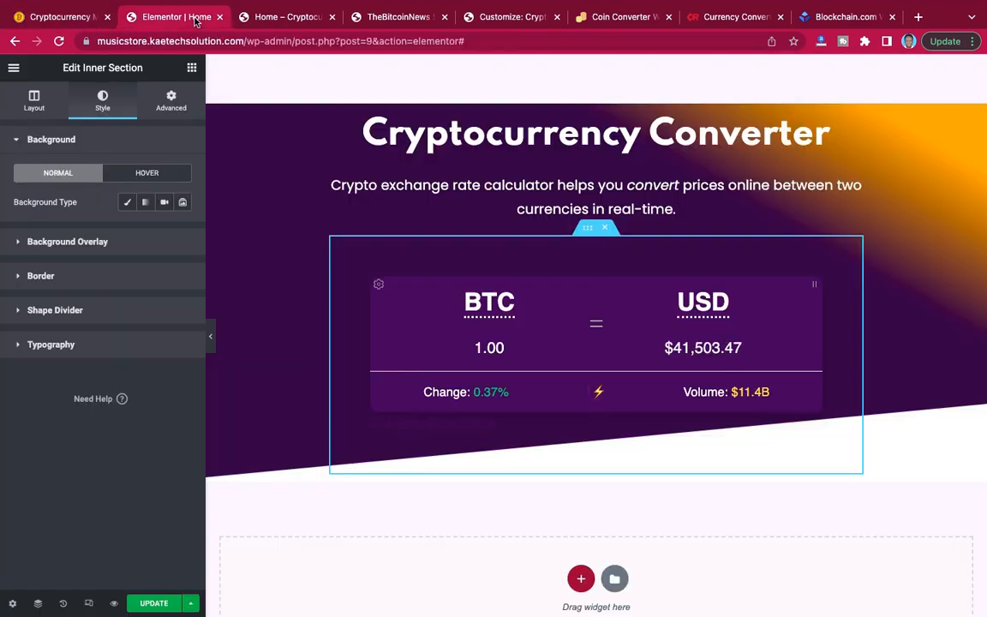
{"action": "left_click", "coordinate": [56, 8]}
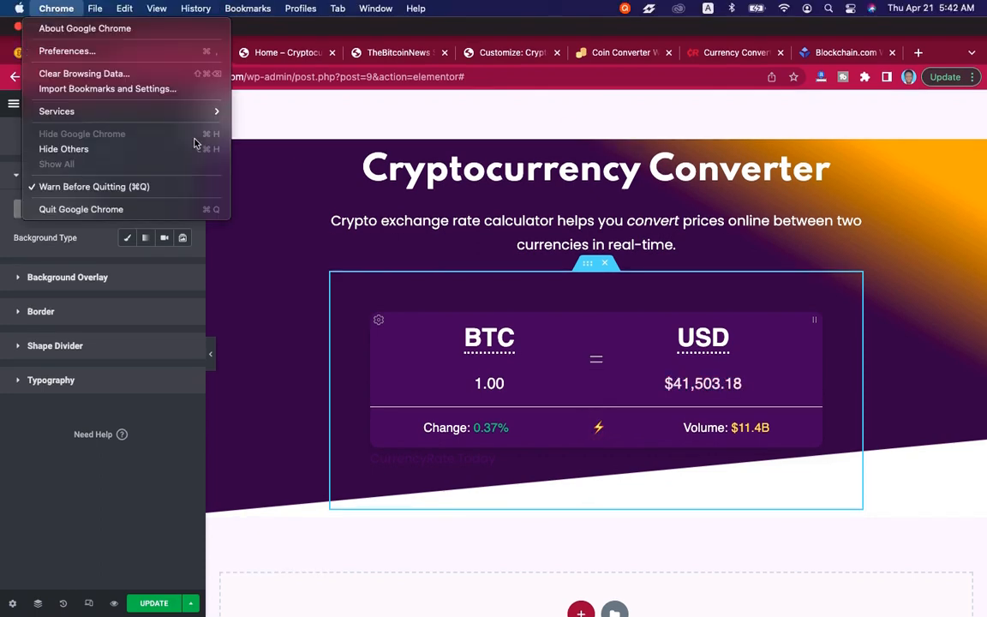
{"action": "left_click", "coordinate": [339, 173]}
{"action": "left_click", "coordinate": [54, 21]}
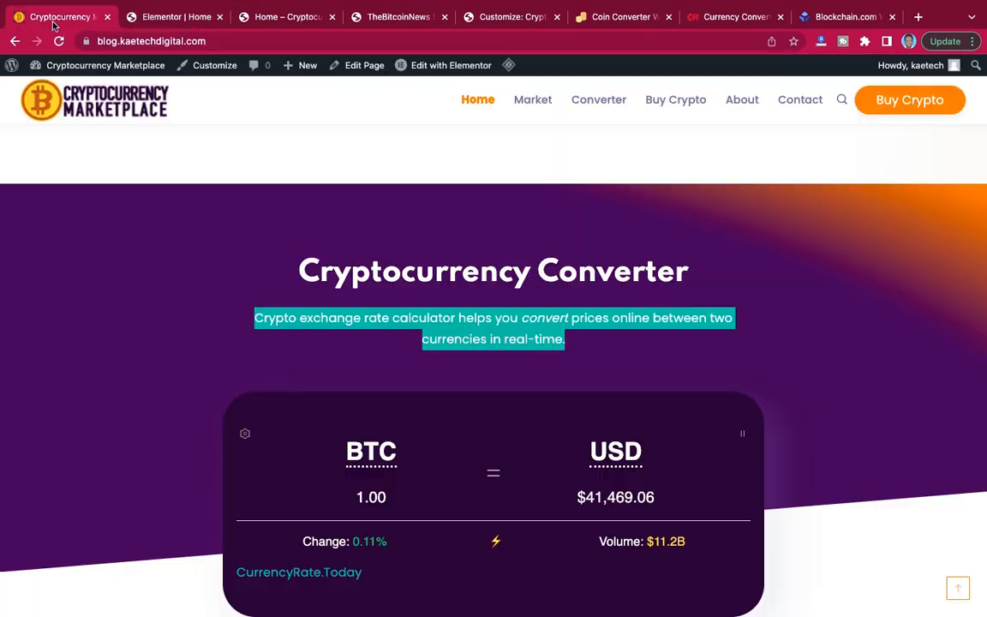
{"action": "scroll", "coordinate": [347, 486], "scroll_direction": "down", "scroll_amount": 3}
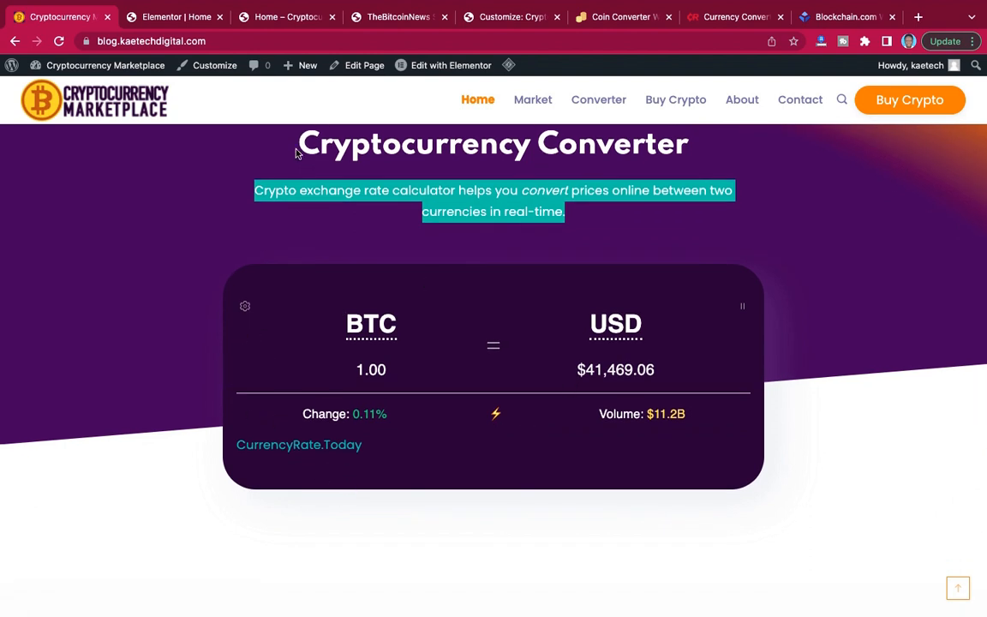
{"action": "left_click", "coordinate": [183, 19]}
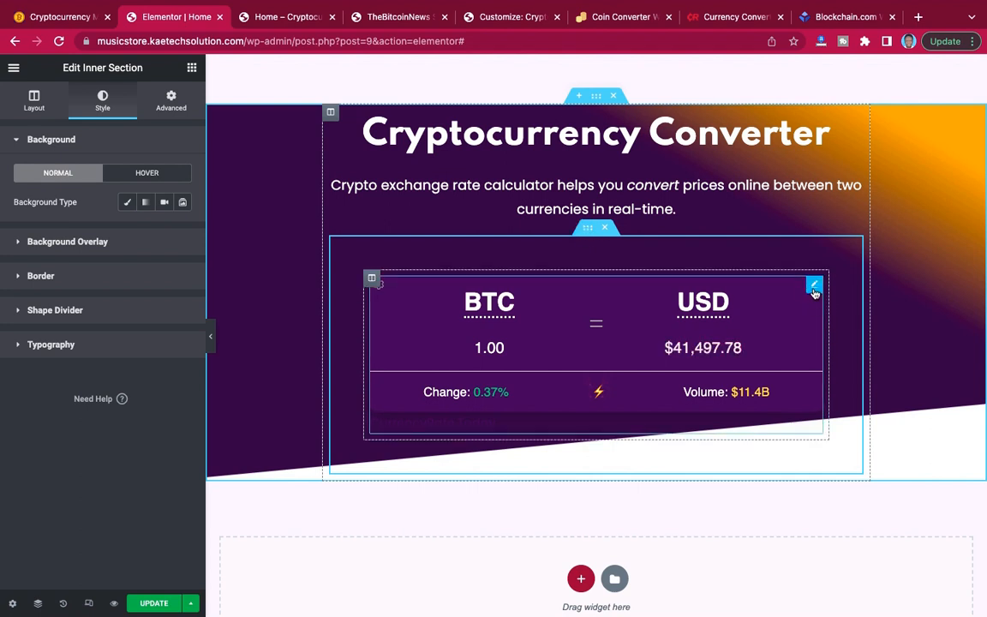
Copy the background color #3C0E59 from the converter widget's HTML code and apply it as the inner section's classic background color.
{"action": "left_click", "coordinate": [814, 286]}
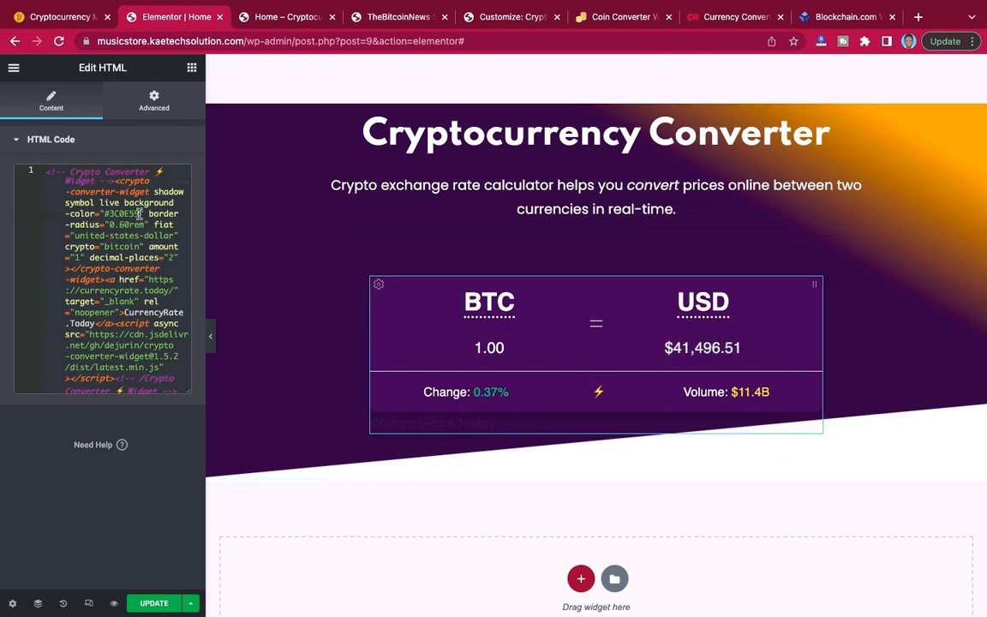
{"action": "left_click_drag", "start_coordinate": [139, 214], "coordinate": [103, 214]}
{"action": "key", "text": "super+c"}
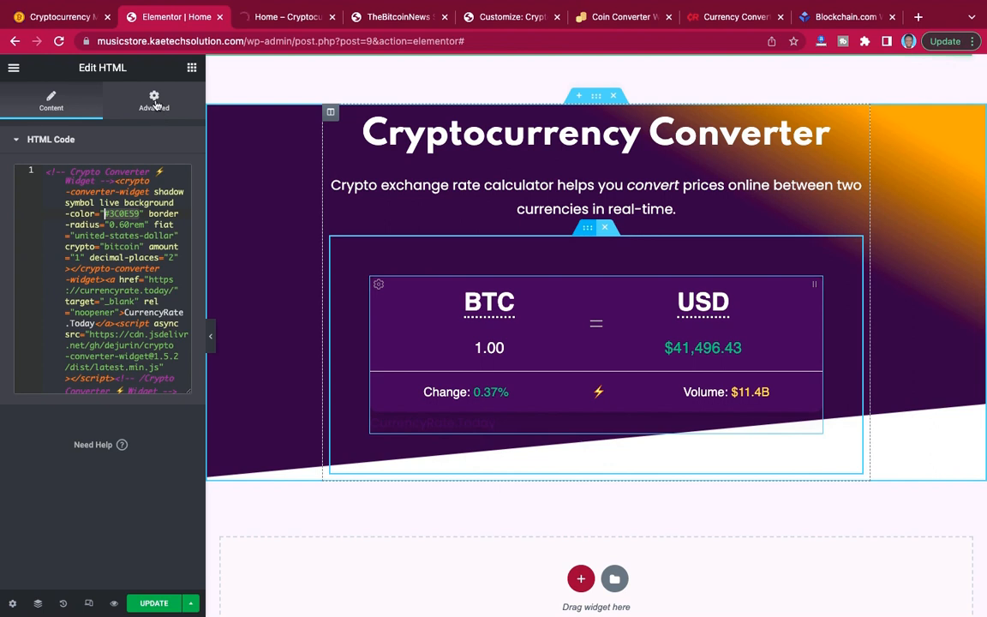
{"action": "left_click", "coordinate": [238, 191]}
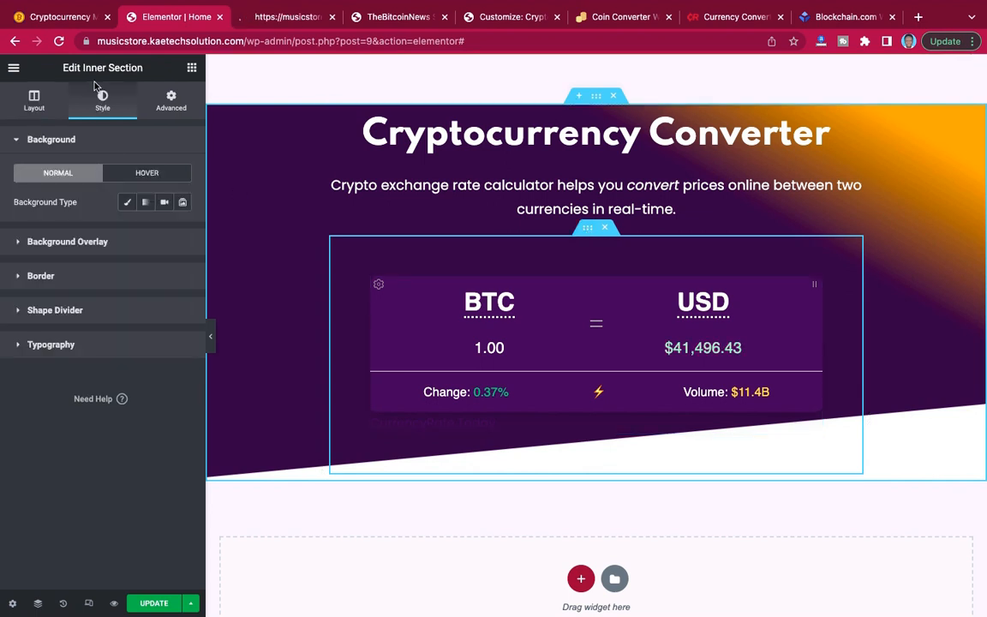
{"action": "left_click", "coordinate": [127, 204]}
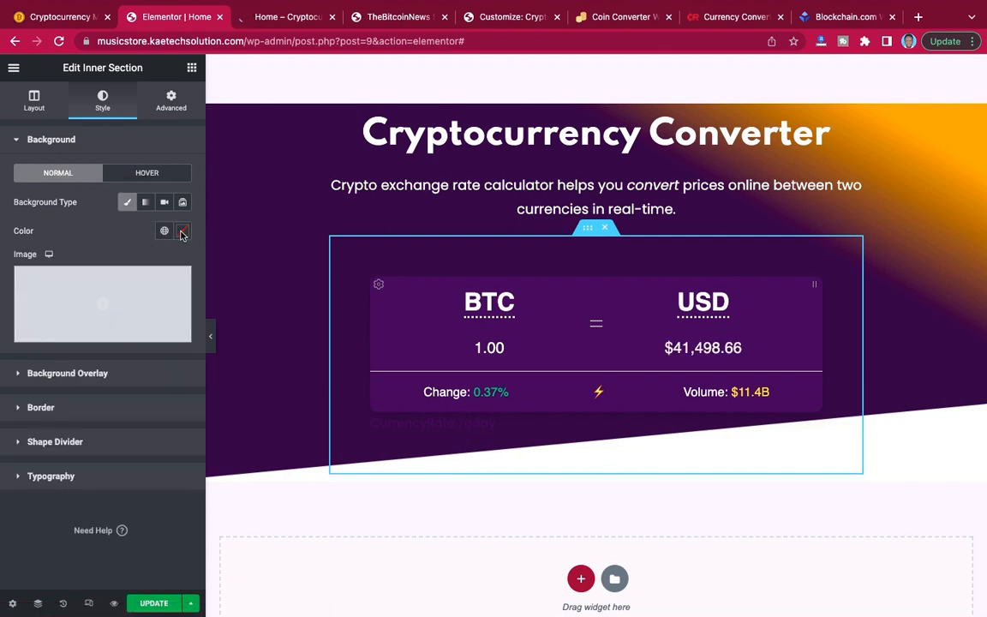
{"action": "left_click", "coordinate": [182, 233]}
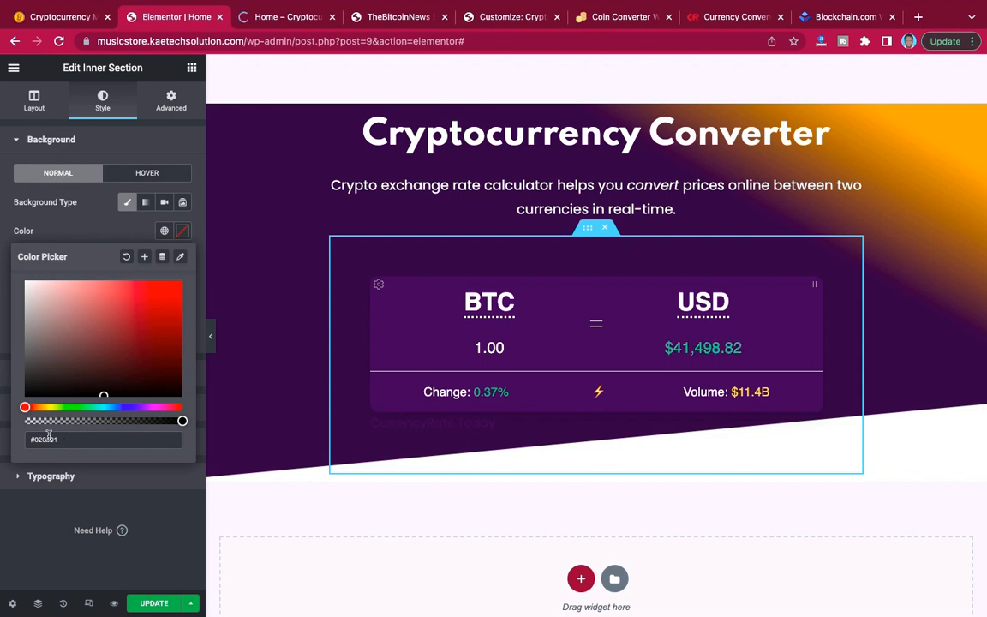
{"action": "triple_click", "coordinate": [13, 439]}
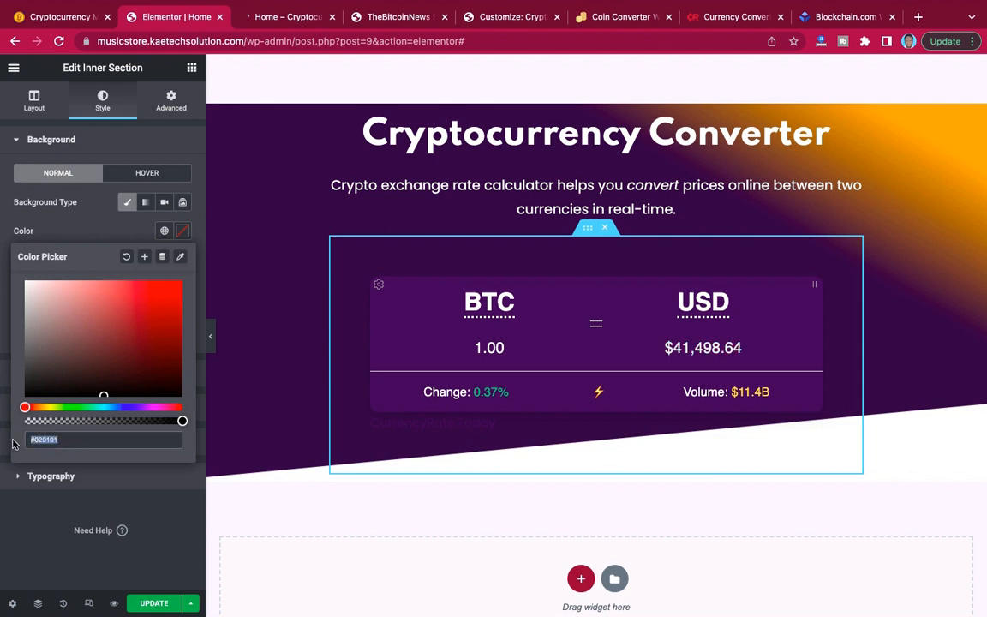
{"action": "key", "text": "super+v"}
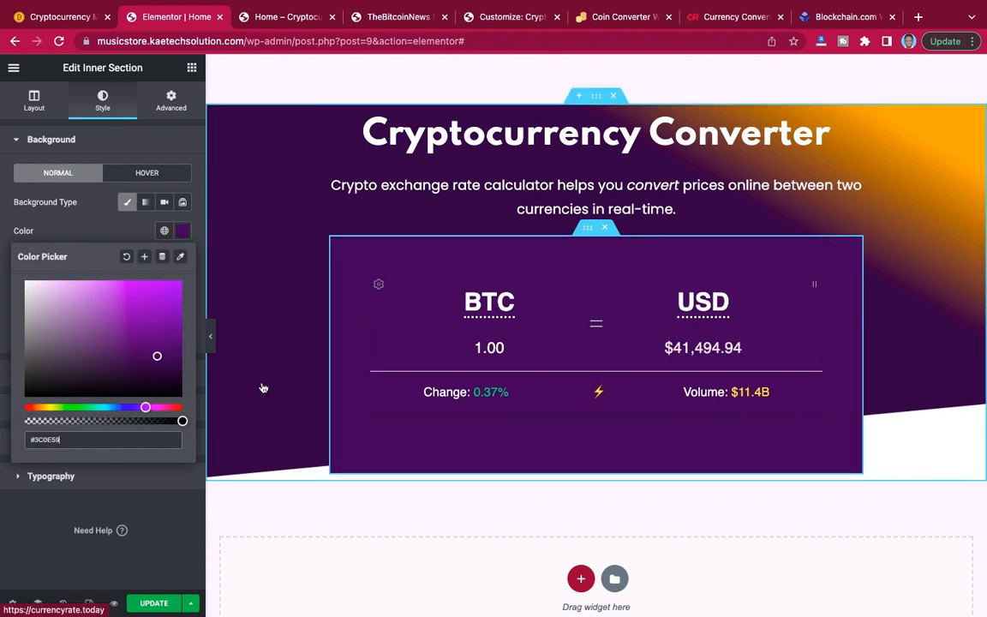
{"action": "left_click", "coordinate": [97, 228]}
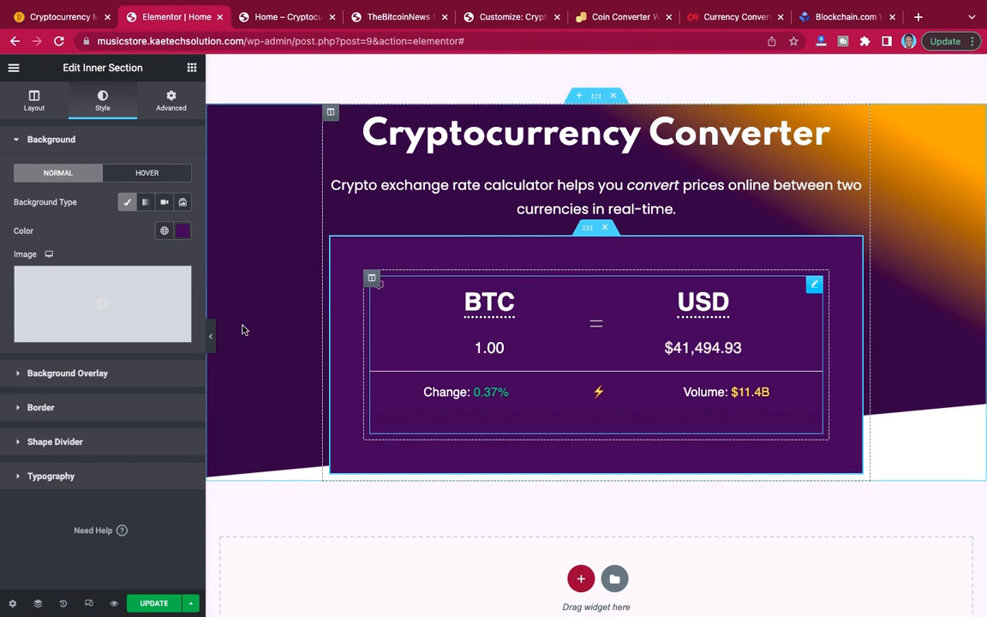
Set the inner section's border radius to 50 px on all corners and preview the converter section at full width.
{"action": "left_click", "coordinate": [95, 408]}
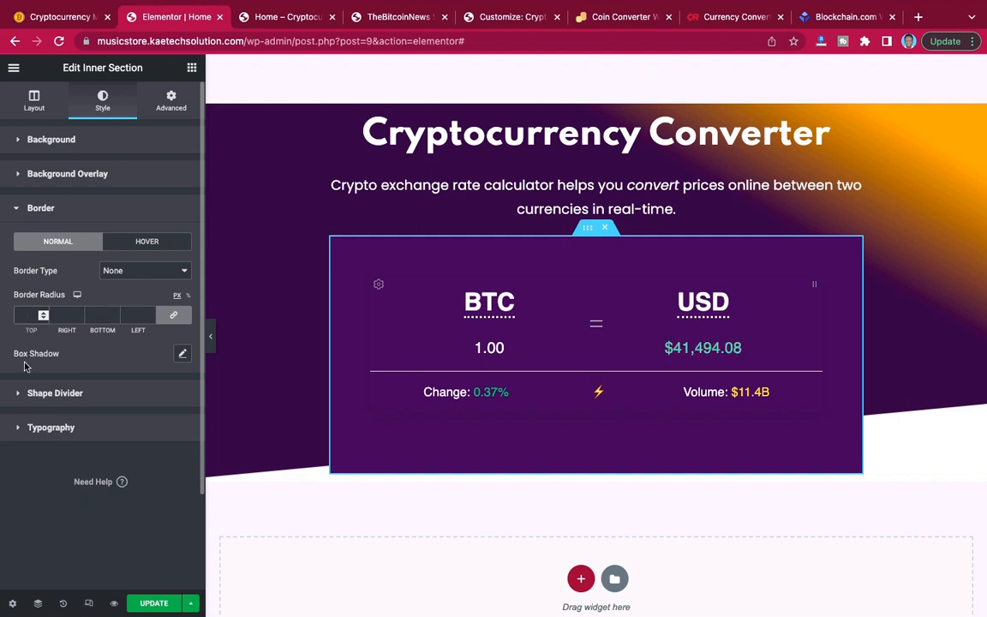
{"action": "type", "text": "20"}
{"action": "key", "text": "BackSpace"}
{"action": "key", "text": "BackSpace"}
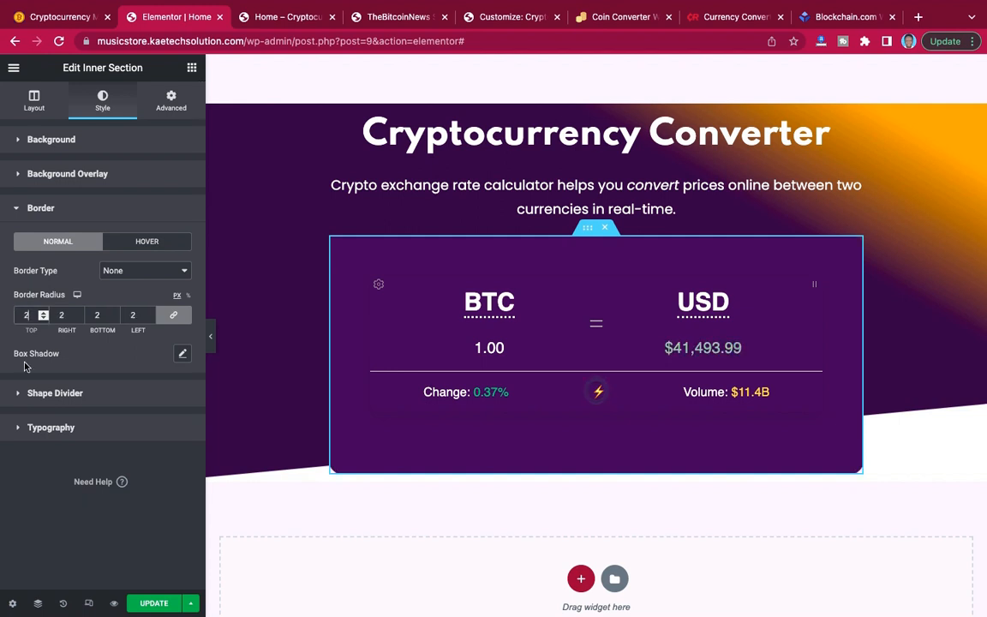
{"action": "type", "text": "50"}
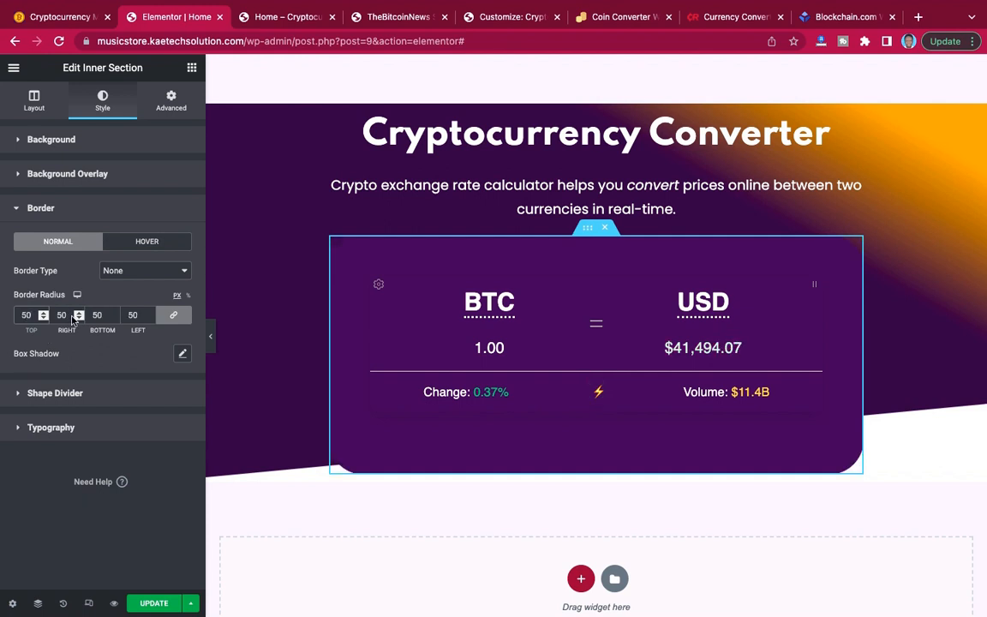
{"action": "left_click", "coordinate": [213, 340]}
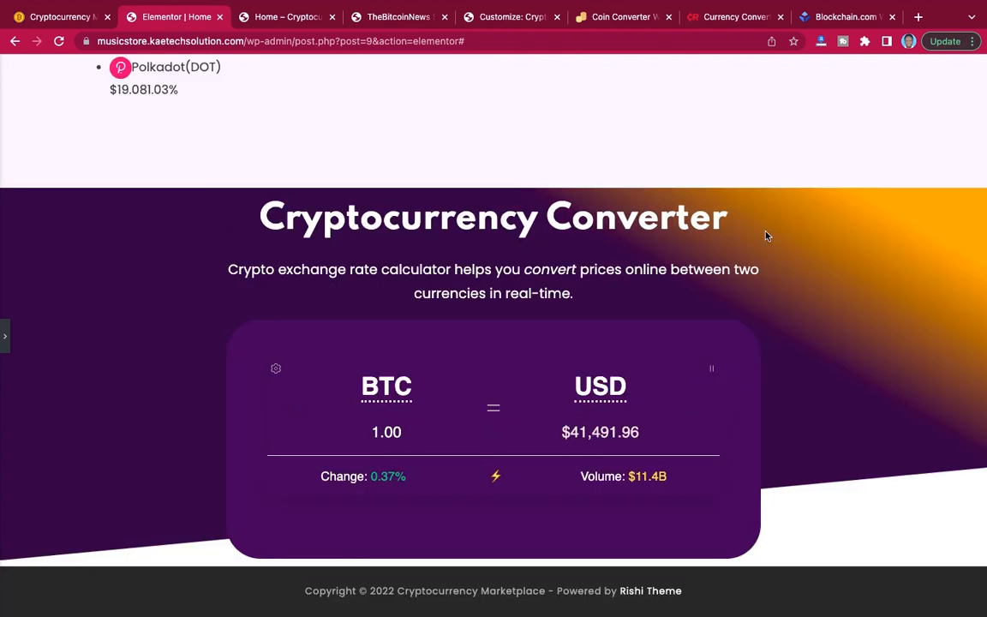
{"action": "scroll", "coordinate": [767, 236], "scroll_direction": "up", "scroll_amount": 5}
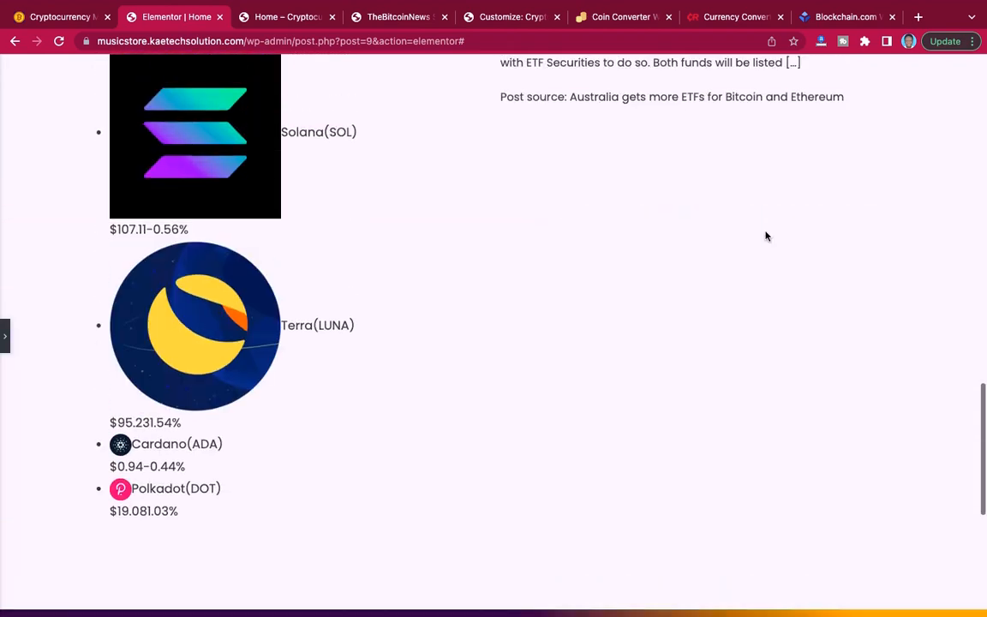
{"action": "scroll", "coordinate": [766, 236], "scroll_direction": "down", "scroll_amount": 5}
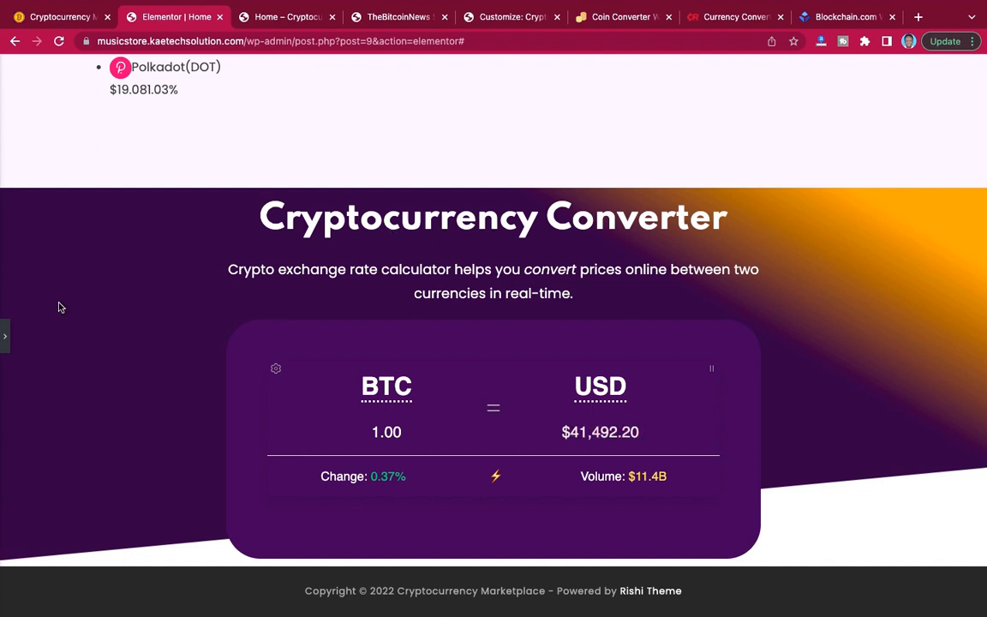
{"action": "left_click", "coordinate": [6, 338]}
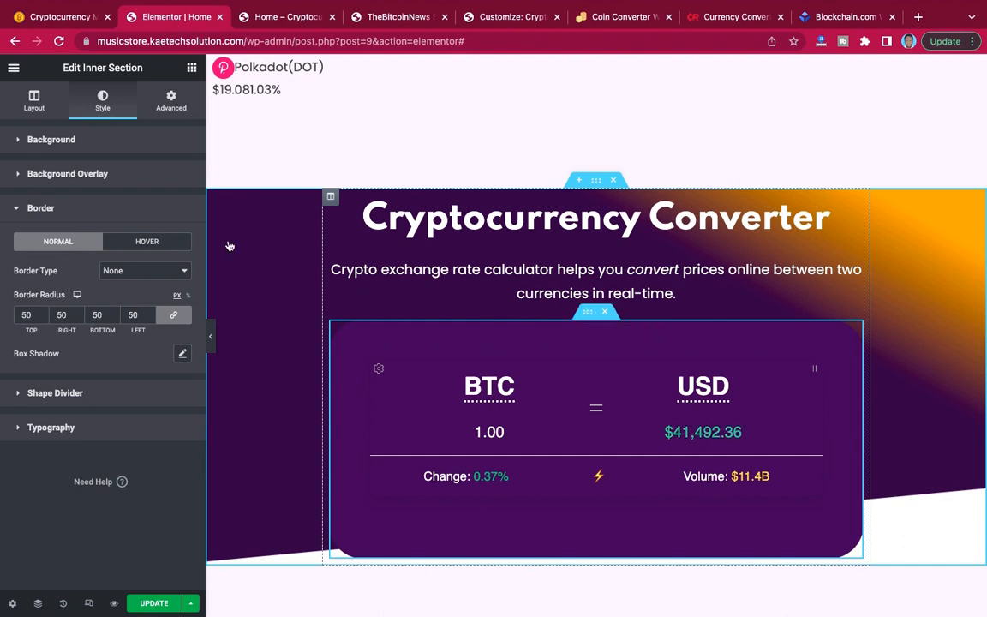
Unlink the inner section's margin values and set the top margin to 40 px.
{"action": "left_click", "coordinate": [172, 102]}
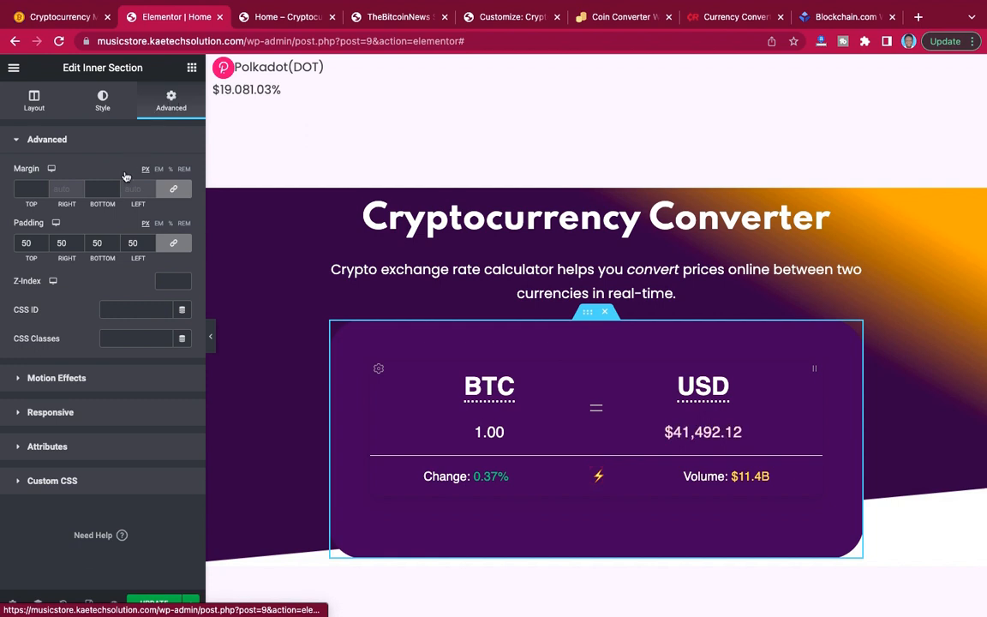
{"action": "left_click", "coordinate": [172, 192]}
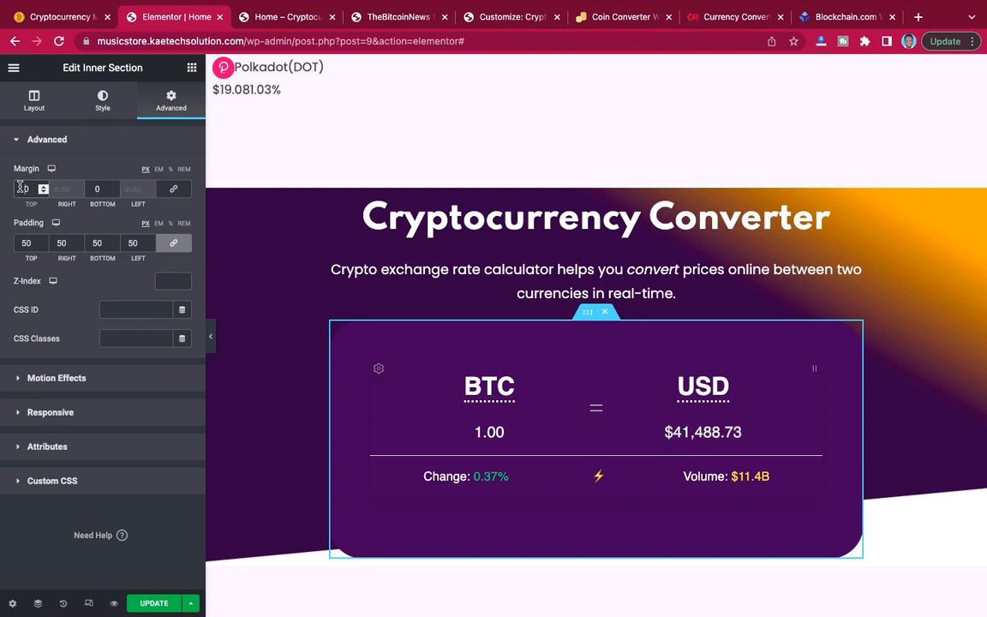
{"action": "type", "text": "3"}
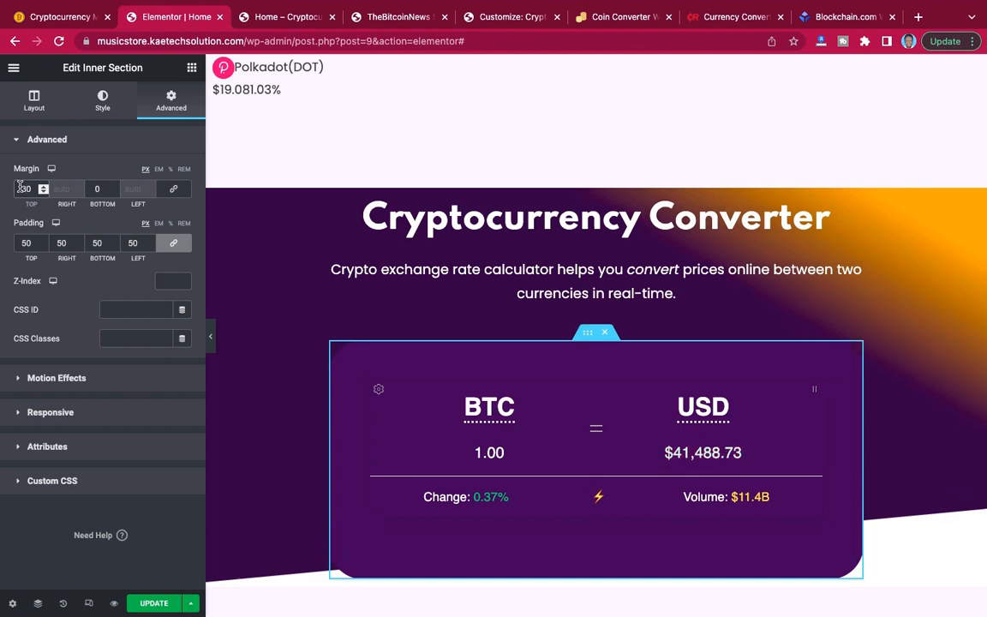
{"action": "key", "text": "BackSpace"}
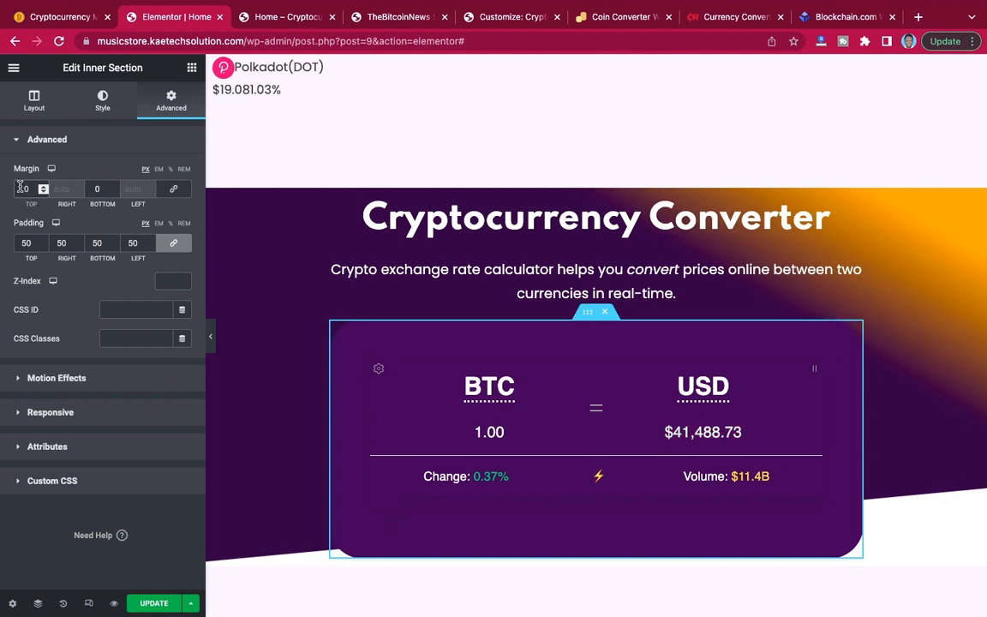
{"action": "type", "text": "4"}
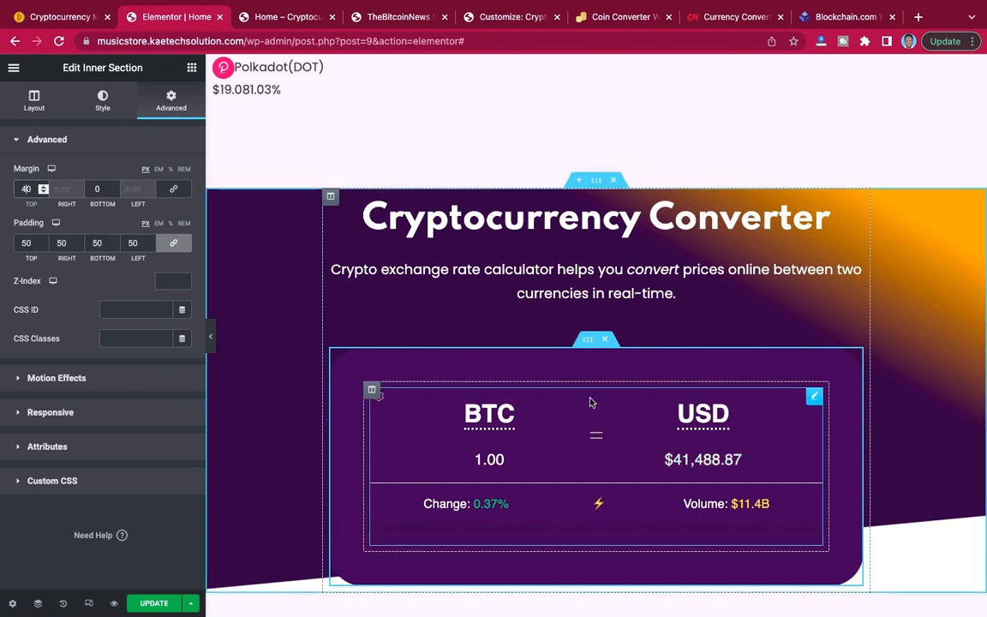
Unlink the outer Cryptocurrency Converter section's margin values and set its top margin to 0 px.
{"action": "scroll", "coordinate": [591, 401], "scroll_direction": "down", "scroll_amount": 3}
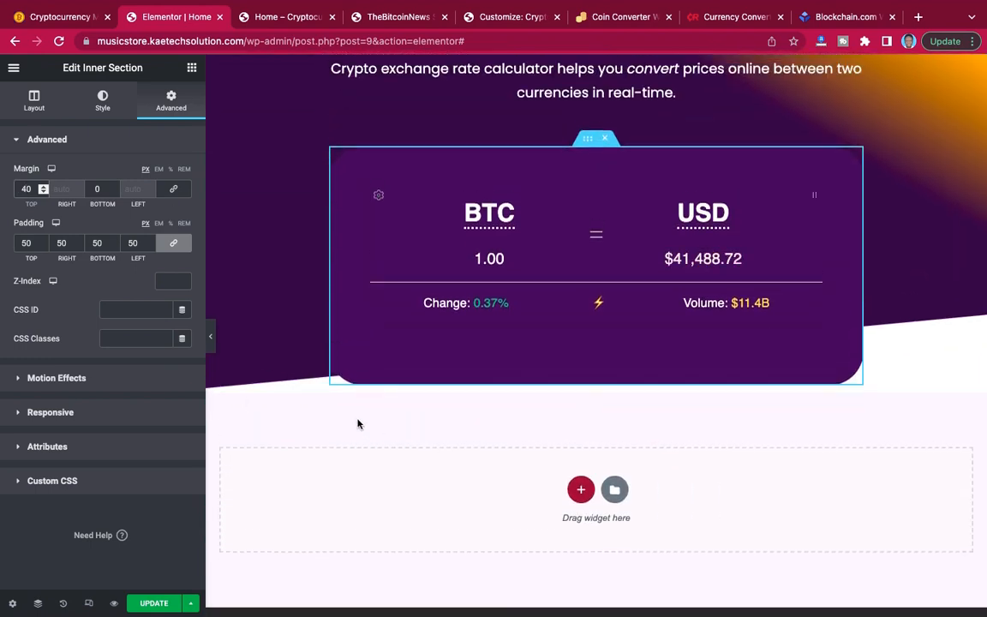
{"action": "scroll", "coordinate": [211, 347], "scroll_direction": "up", "scroll_amount": 3}
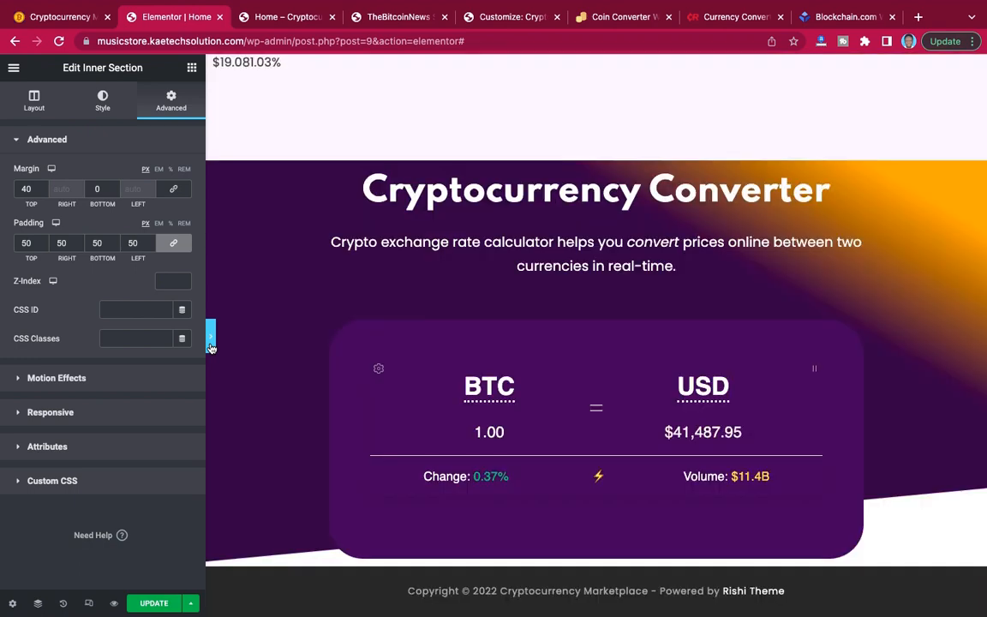
{"action": "left_click", "coordinate": [211, 346]}
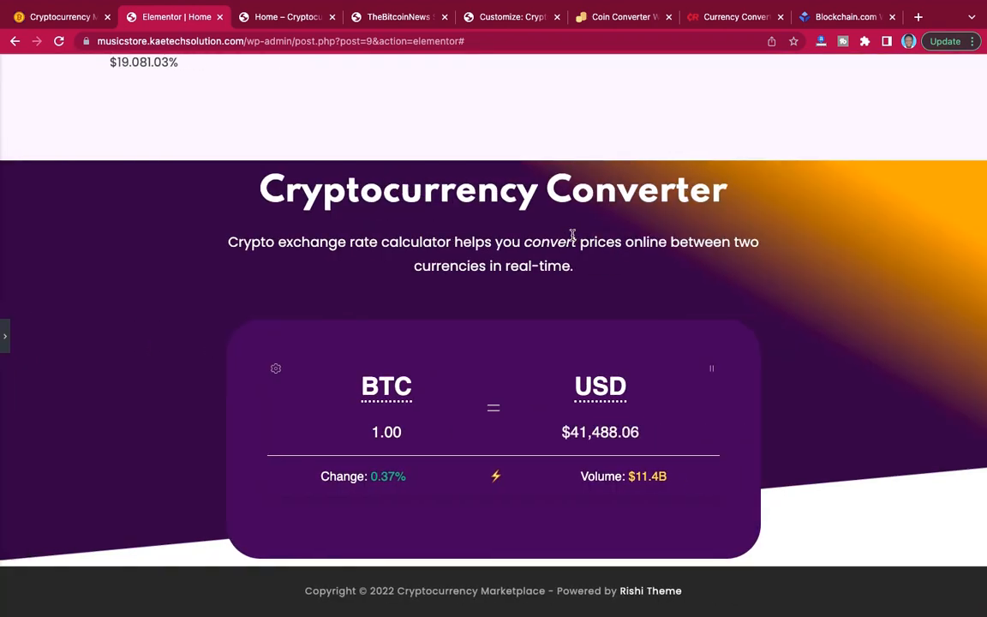
{"action": "left_click", "coordinate": [6, 344]}
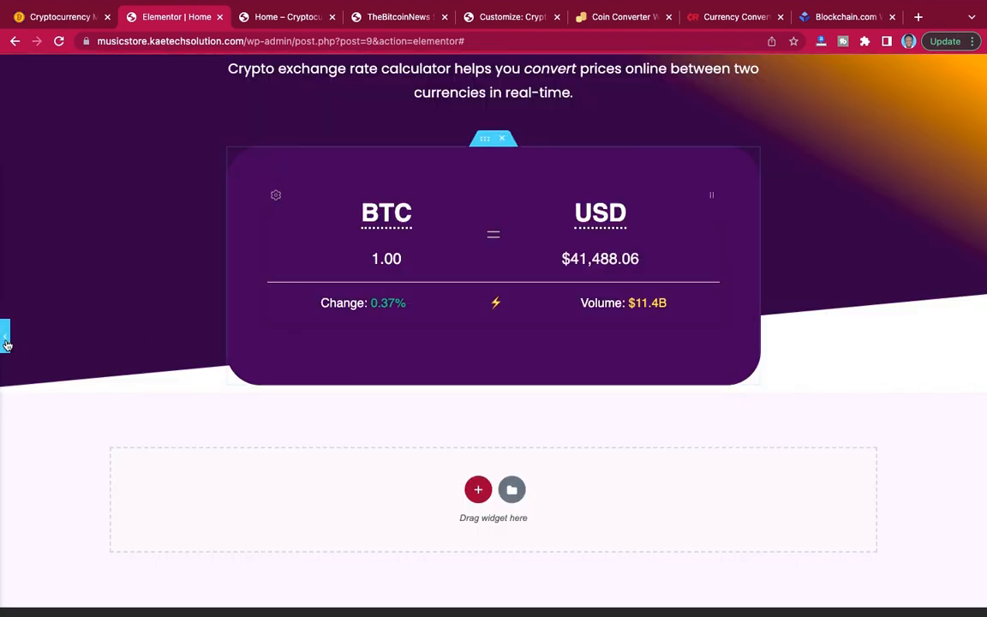
{"action": "scroll", "coordinate": [398, 279], "scroll_direction": "up", "scroll_amount": 2}
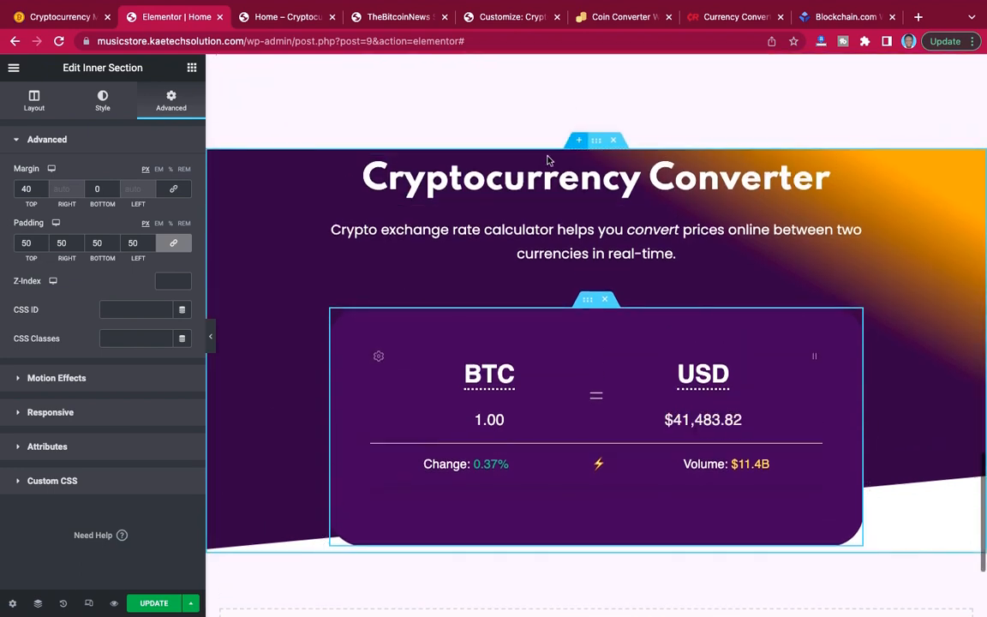
{"action": "left_click", "coordinate": [597, 141]}
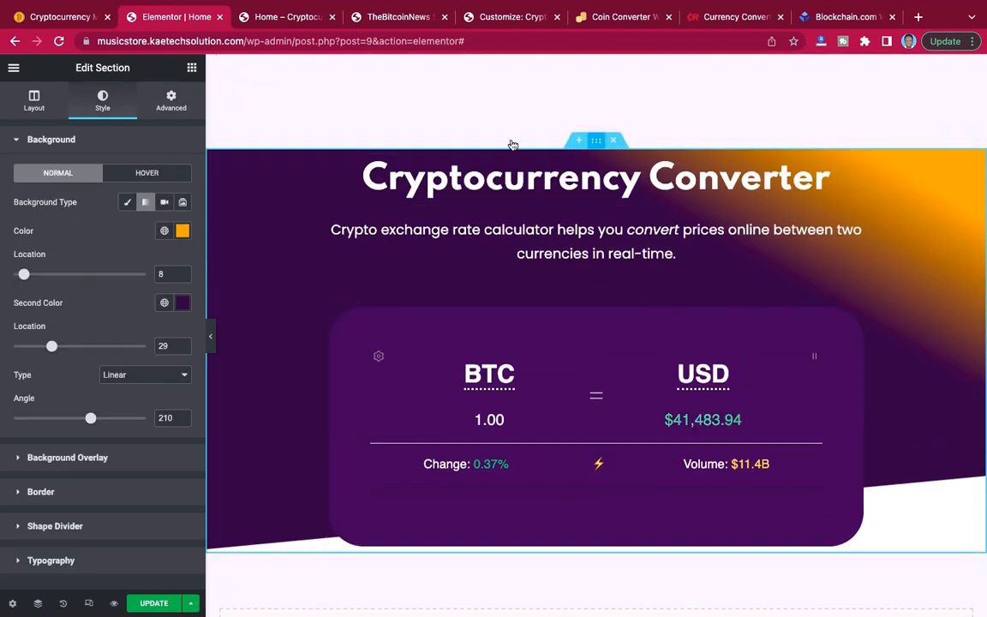
{"action": "left_click", "coordinate": [172, 101]}
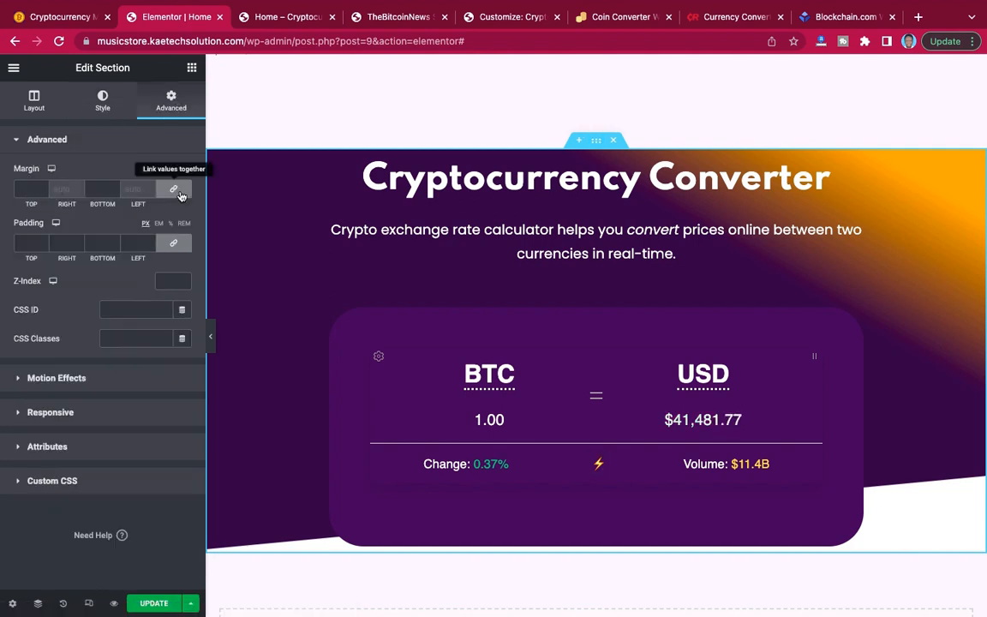
{"action": "left_click", "coordinate": [35, 190]}
{"action": "type", "text": "0"}
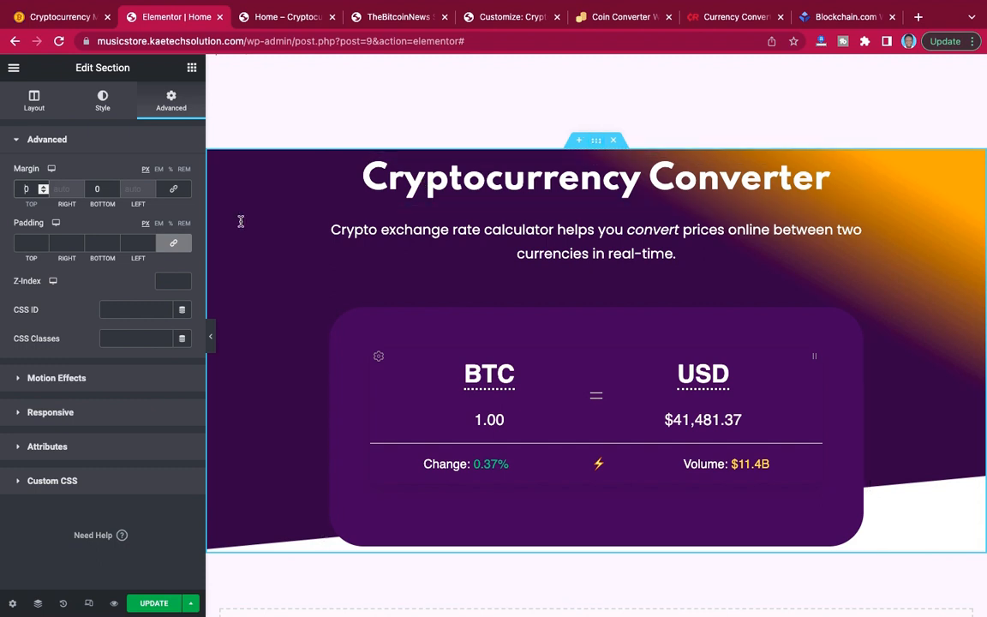
Unlink the converter section's padding values, set the top padding to 40 px and preview the section at full width.
{"action": "left_click", "coordinate": [173, 246]}
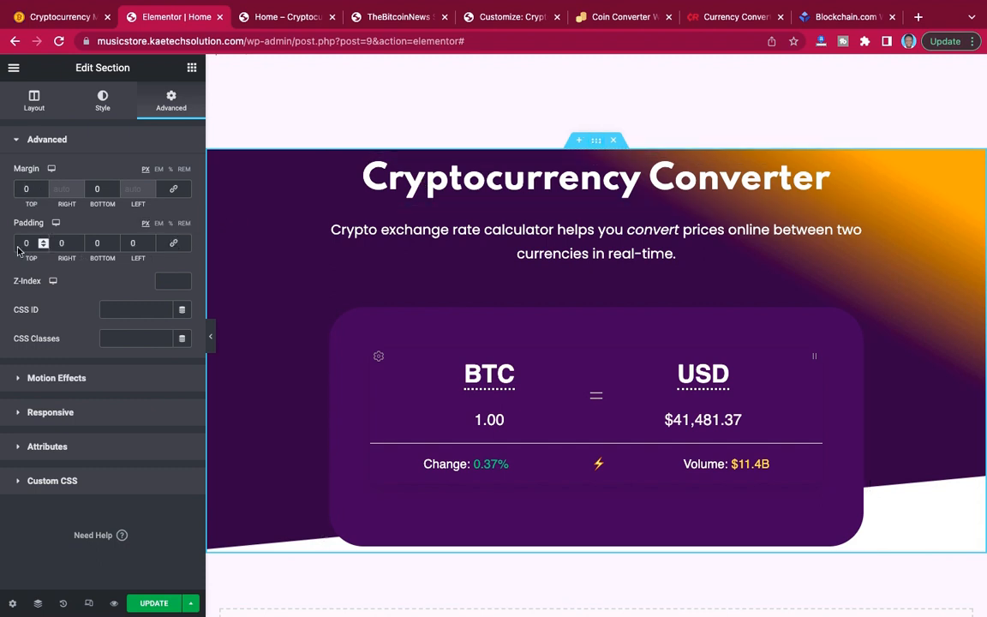
{"action": "type", "text": "4"}
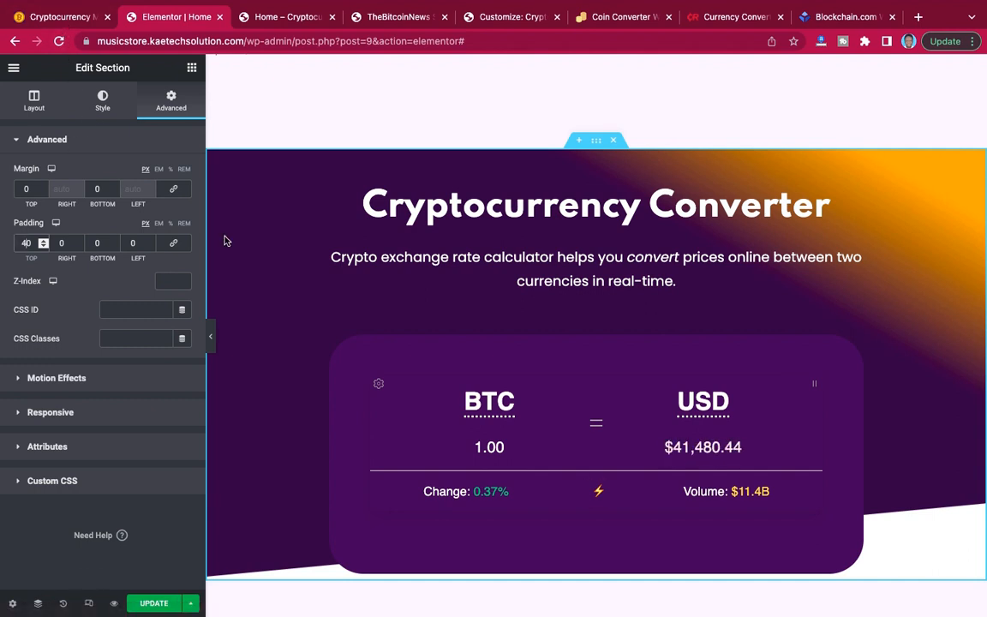
{"action": "left_click", "coordinate": [211, 338]}
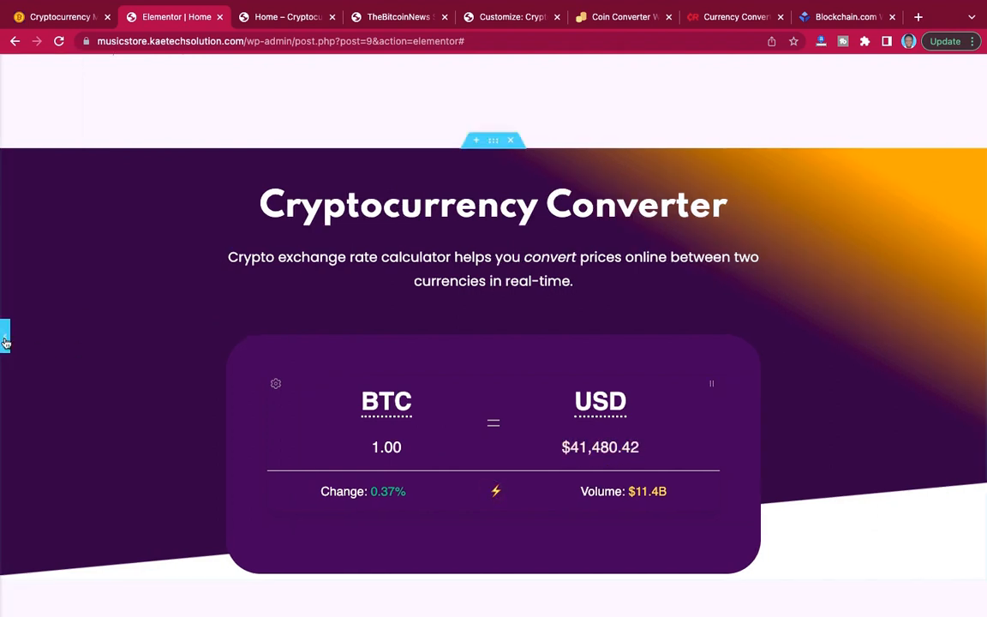
{"action": "left_click", "coordinate": [5, 342]}
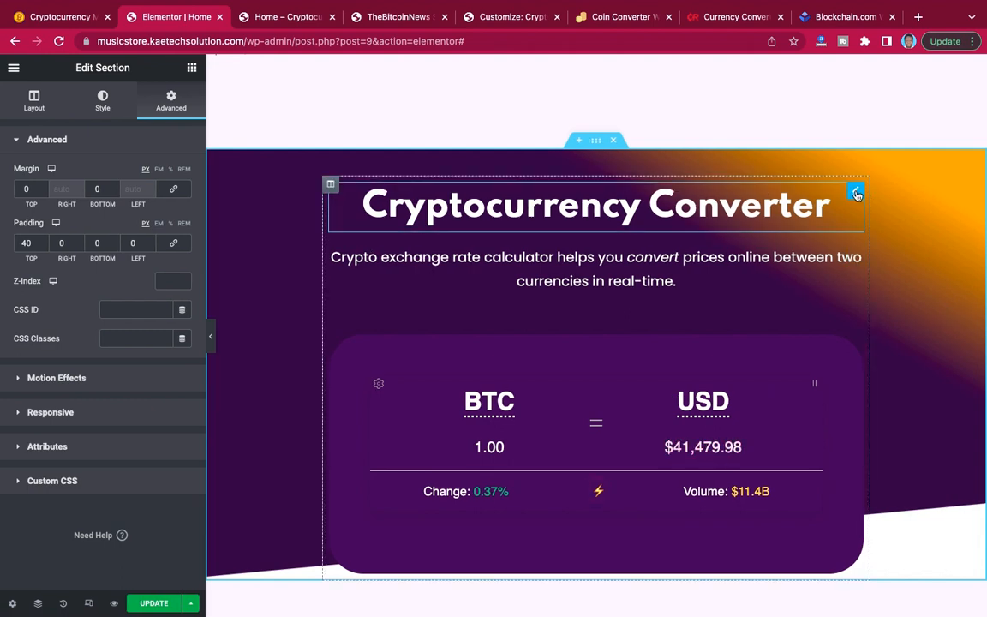
Set the Cryptocurrency Converter heading's font size to 40 px and the description text's font size to 18 px.
{"action": "left_click", "coordinate": [857, 193]}
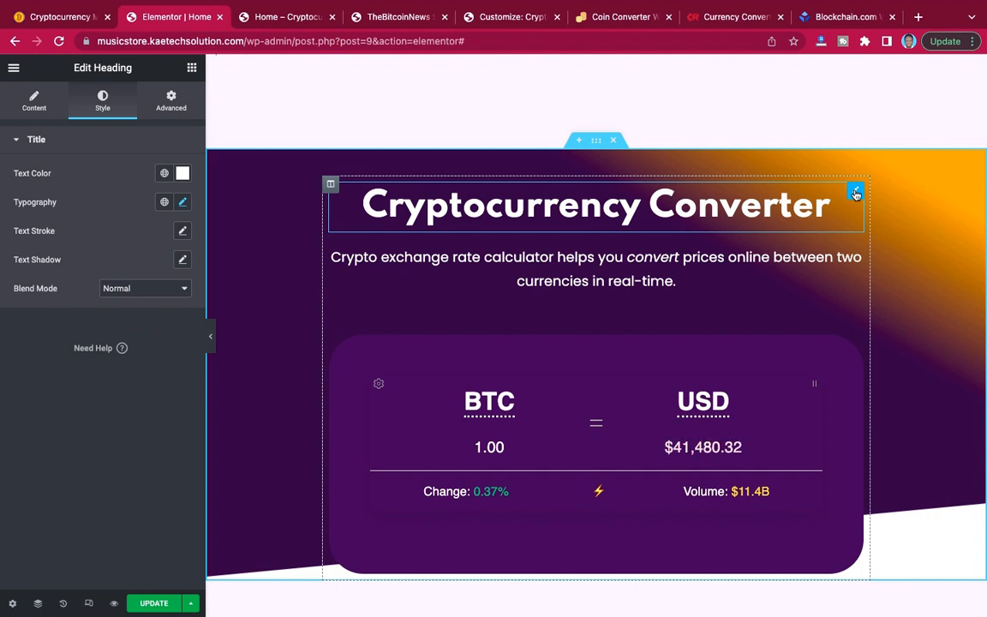
{"action": "left_click", "coordinate": [182, 203]}
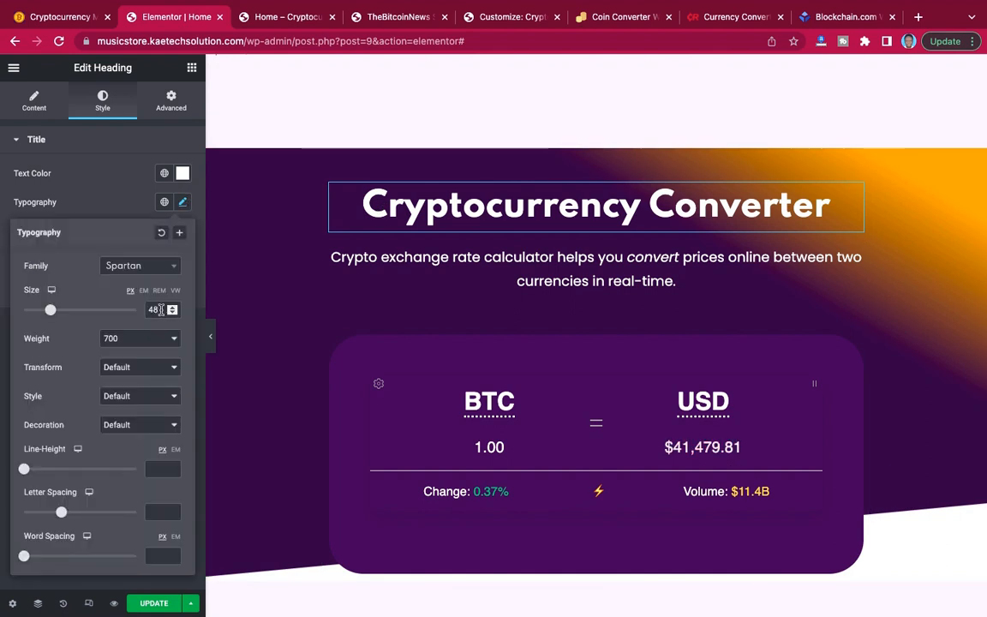
{"action": "left_click_drag", "start_coordinate": [160, 310], "coordinate": [139, 311]}
{"action": "type", "text": "40"}
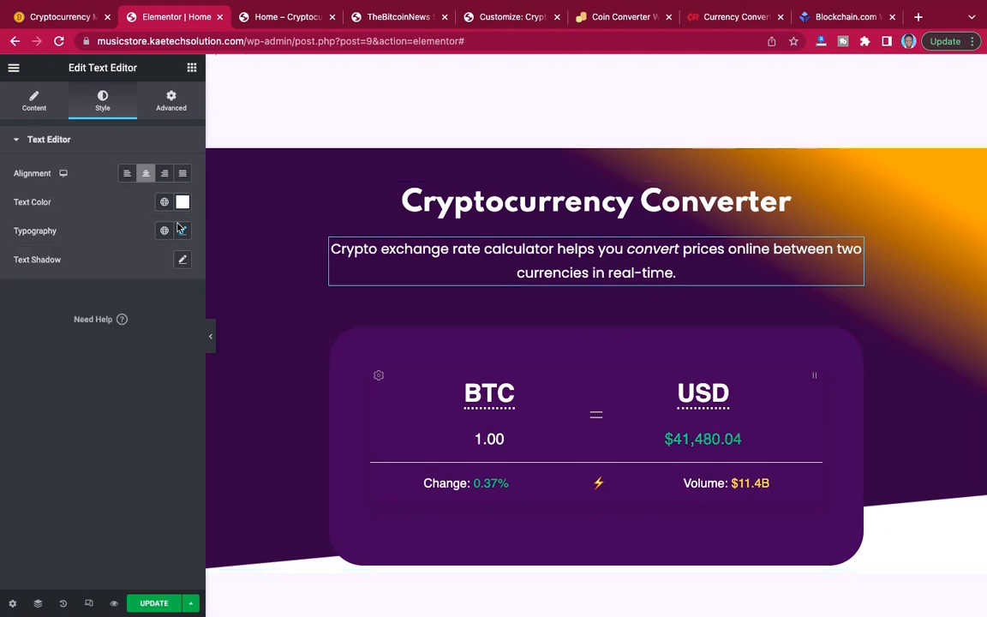
{"action": "left_click", "coordinate": [182, 232]}
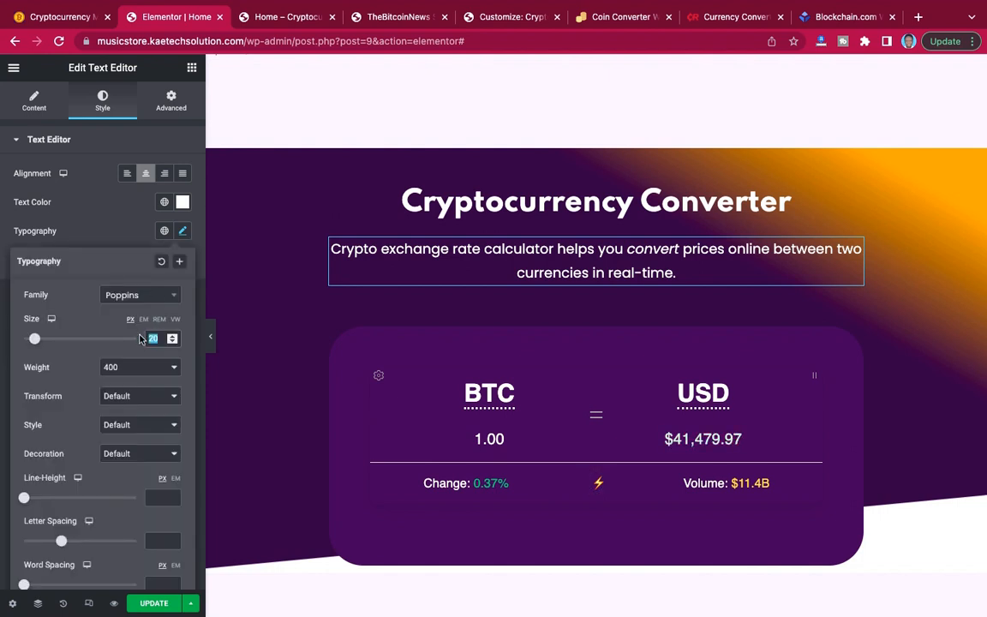
{"action": "type", "text": "18"}
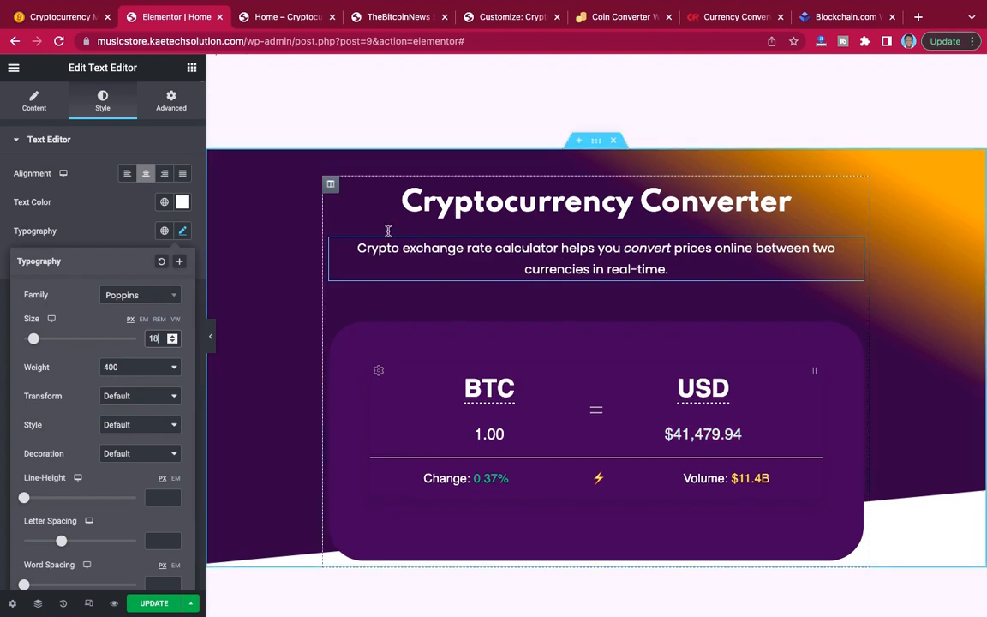
Set the padding of the converter section's main column to 20 px on all sides.
{"action": "left_click", "coordinate": [332, 187]}
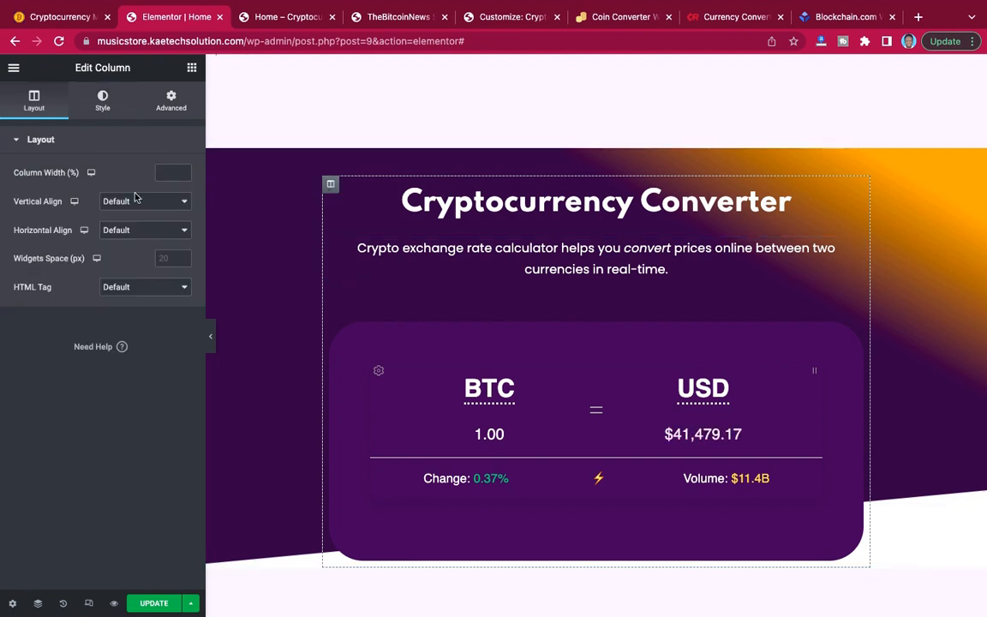
{"action": "left_click", "coordinate": [172, 101]}
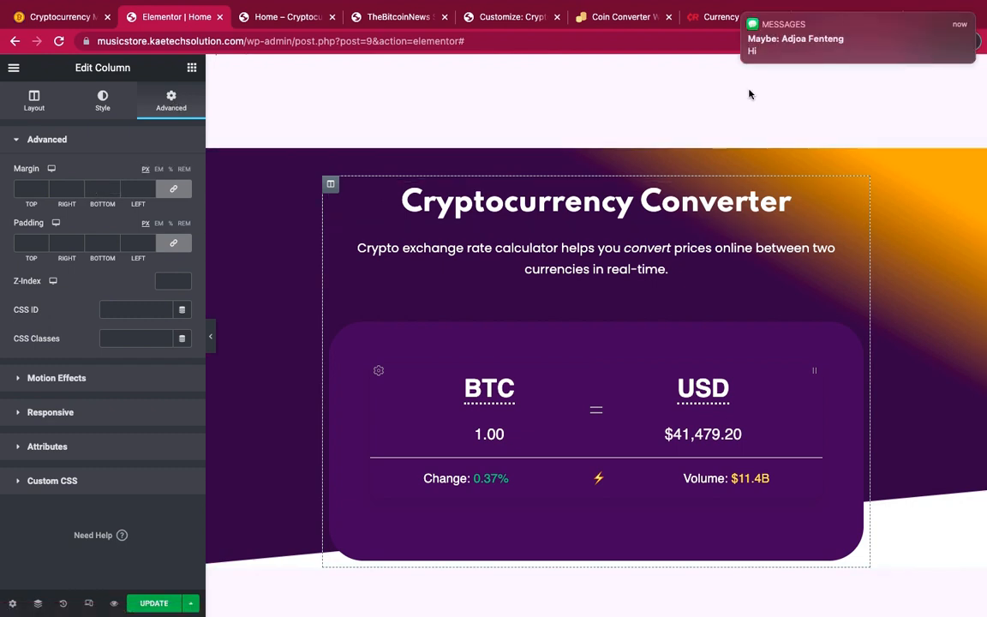
{"action": "mouse_move", "coordinate": [767, 27]}
{"action": "left_click", "coordinate": [744, 14]}
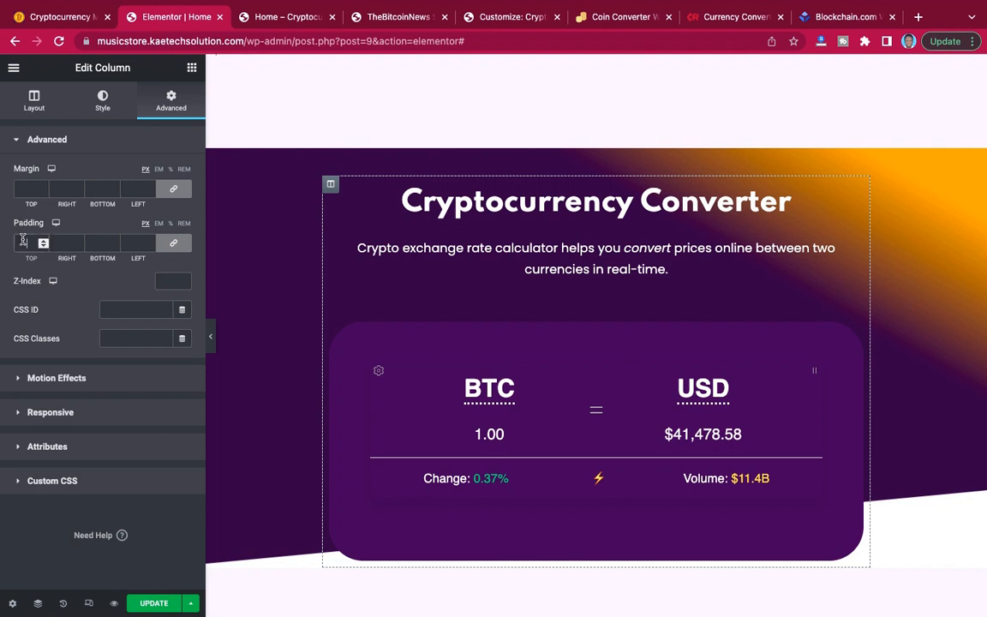
{"action": "left_click", "coordinate": [26, 242]}
{"action": "type", "text": "20"}
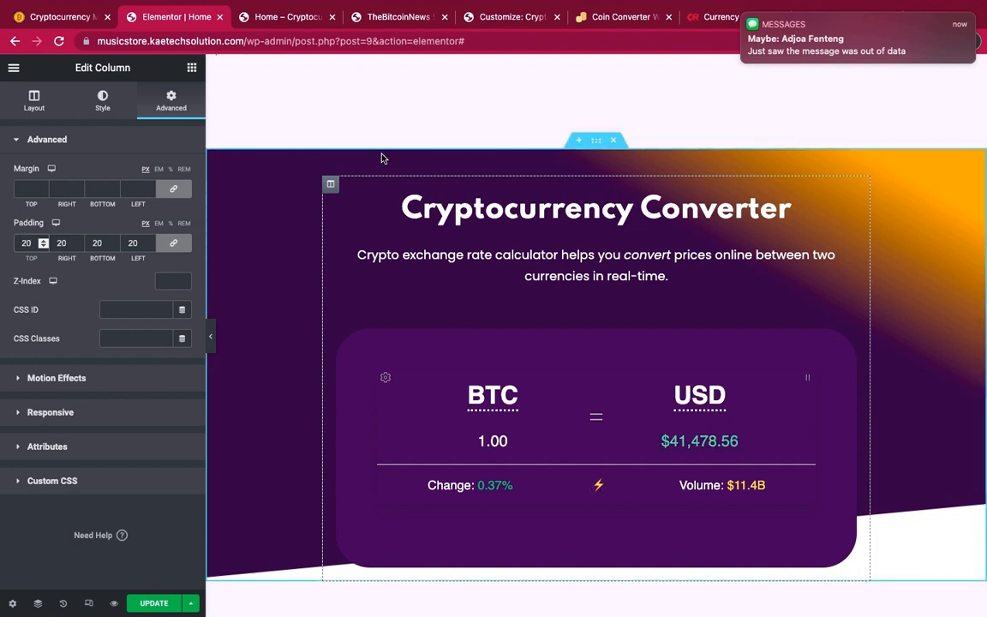
{"action": "mouse_move", "coordinate": [751, 25]}
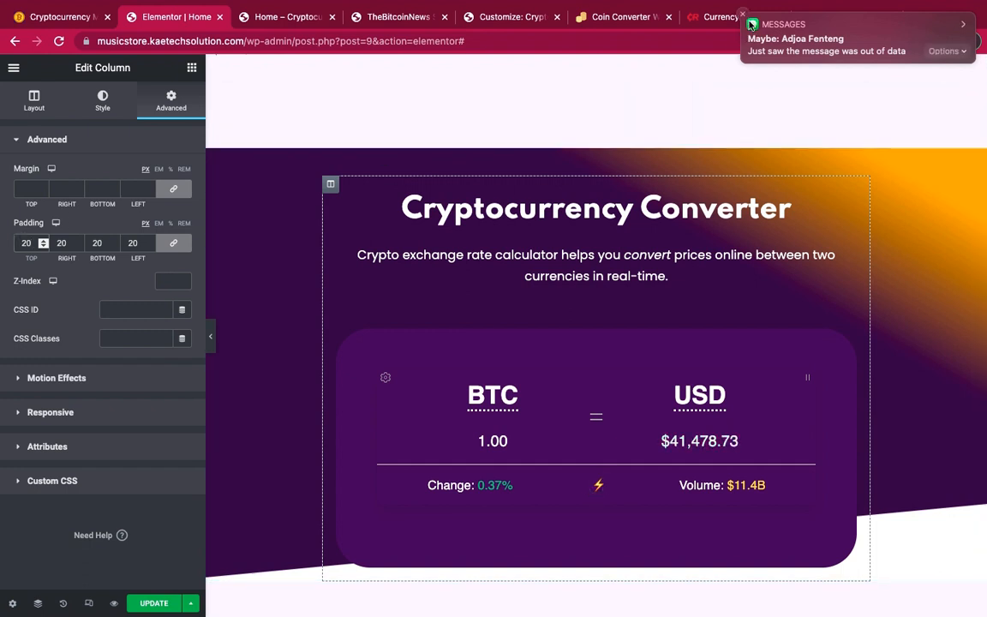
{"action": "left_click", "coordinate": [744, 14]}
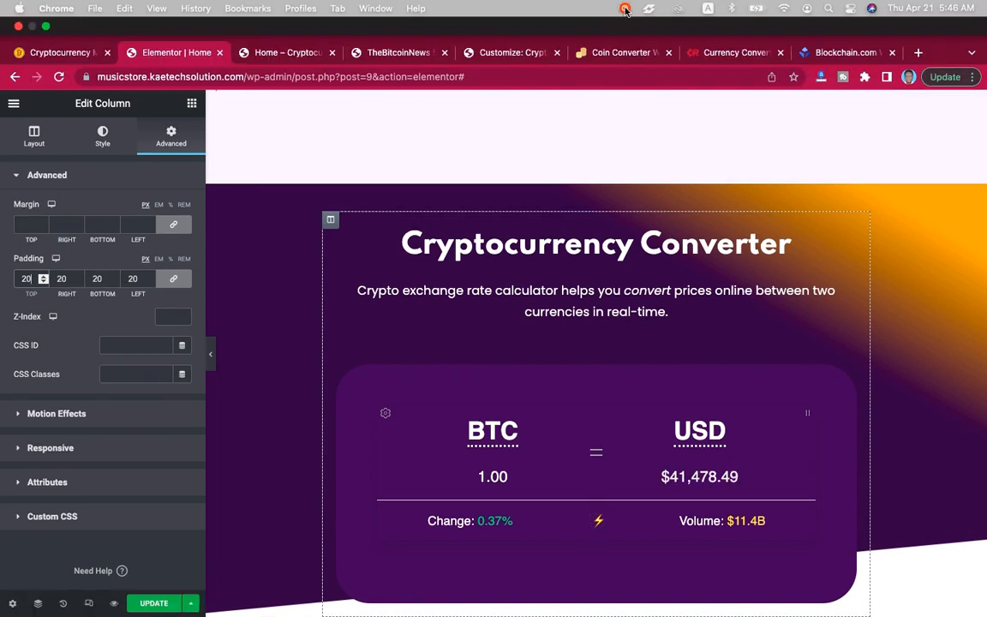
{"action": "left_click", "coordinate": [624, 9]}
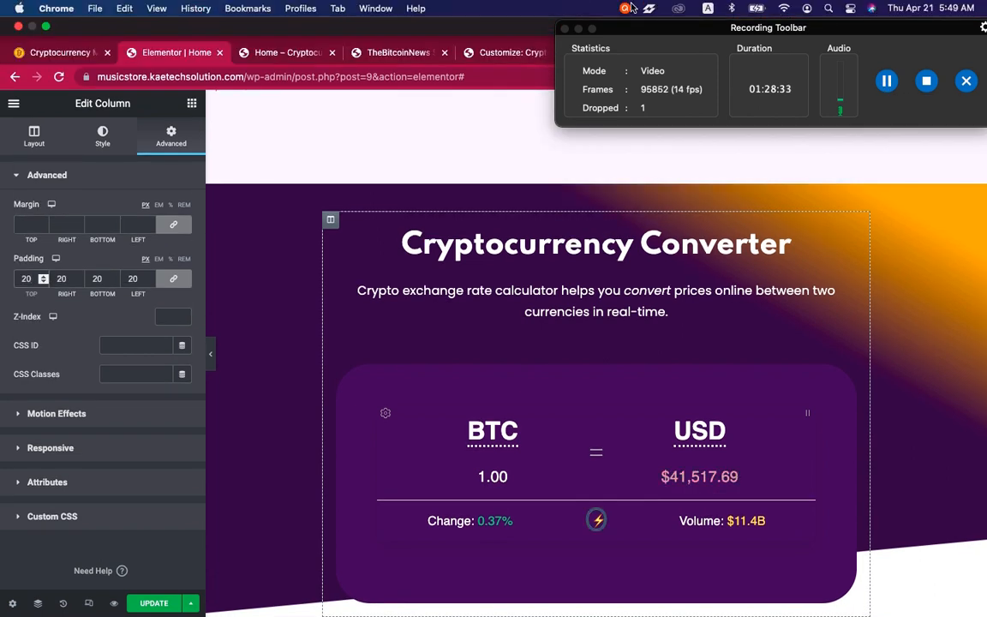
{"action": "left_click", "coordinate": [627, 9]}
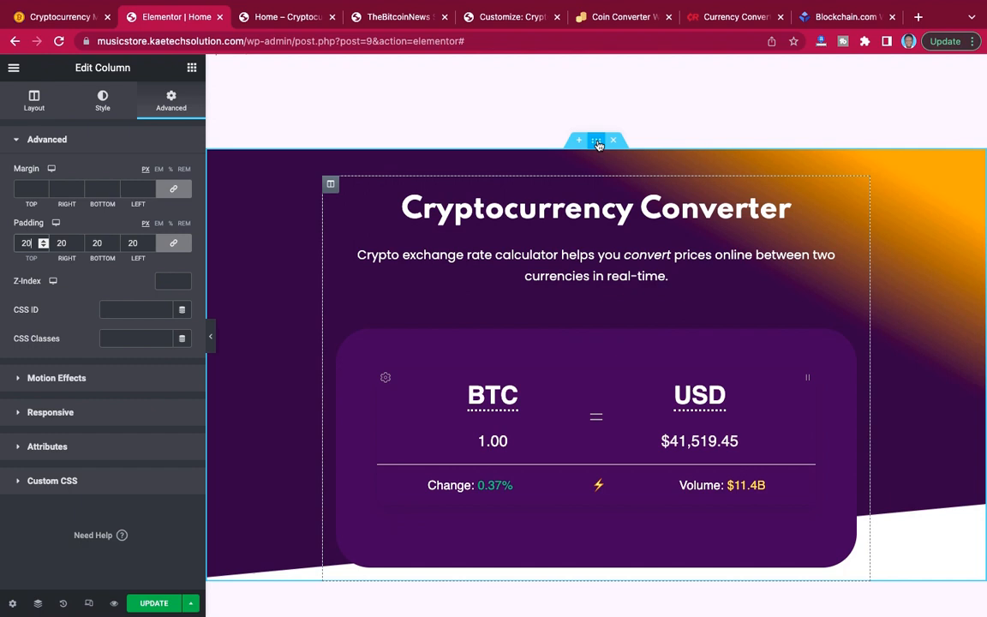
Adjust the converter section's background gradient to color locations 7 and 21 and an angle of 200.
{"action": "left_click", "coordinate": [880, 179]}
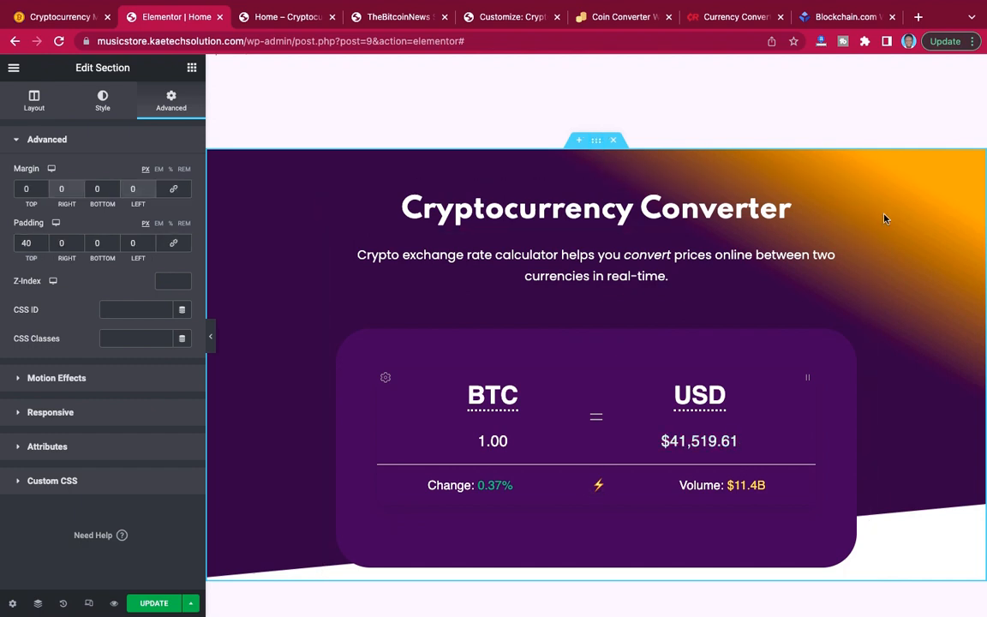
{"action": "left_click", "coordinate": [103, 107]}
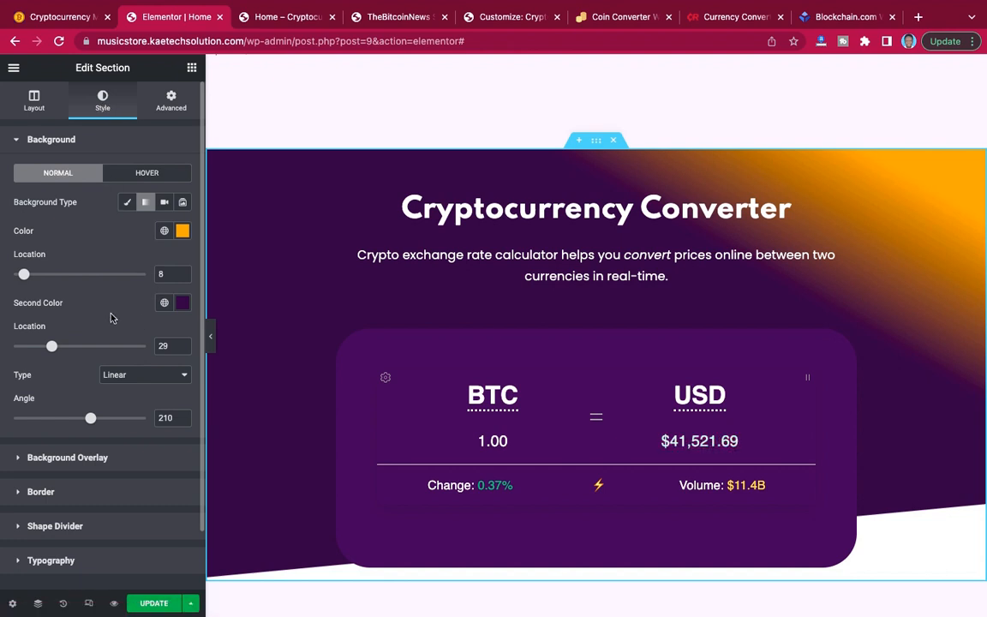
{"action": "mouse_move", "coordinate": [24, 276]}
{"action": "left_mouse_down"}
{"action": "mouse_move", "coordinate": [36, 277]}
{"action": "mouse_move", "coordinate": [25, 279]}
{"action": "left_mouse_up"}
{"action": "left_click_drag", "start_coordinate": [52, 345], "coordinate": [41, 346]}
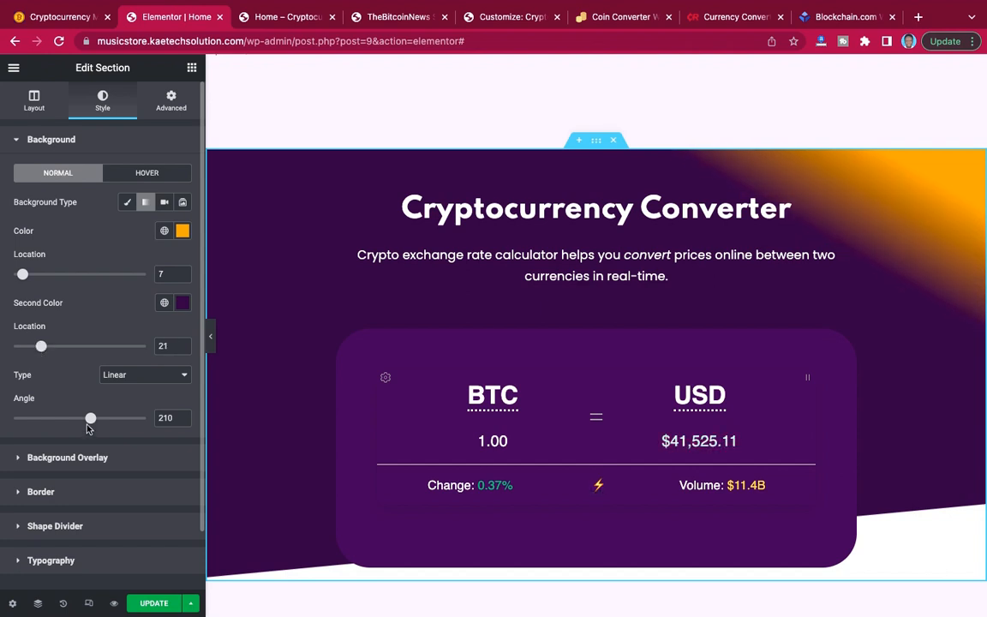
{"action": "left_click_drag", "start_coordinate": [90, 419], "coordinate": [87, 419]}
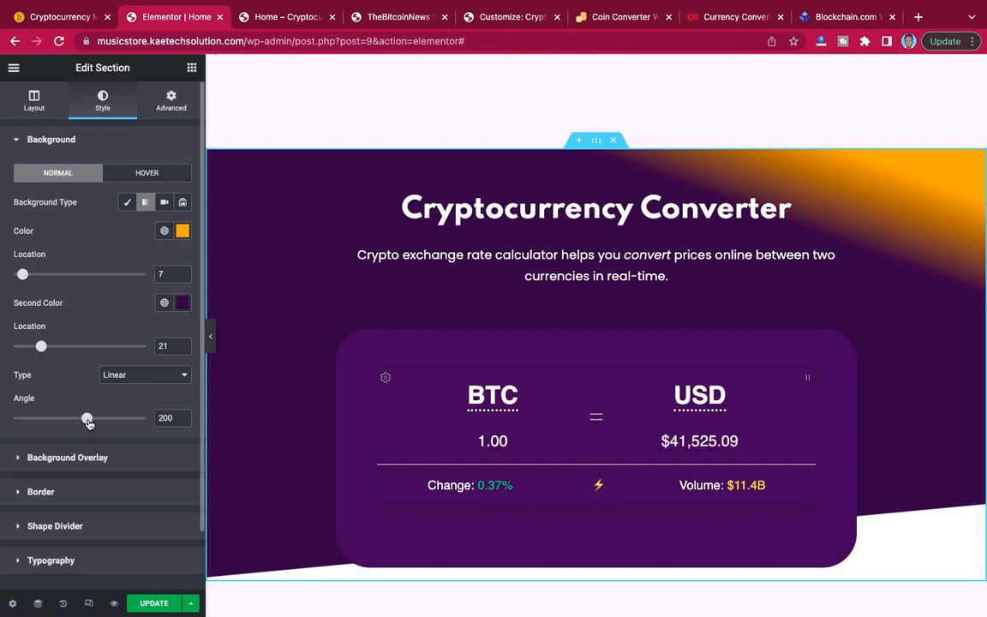
Preview the converter section at full width and examine its gradient, heading and card together with the coin list above.
{"action": "left_click", "coordinate": [211, 337]}
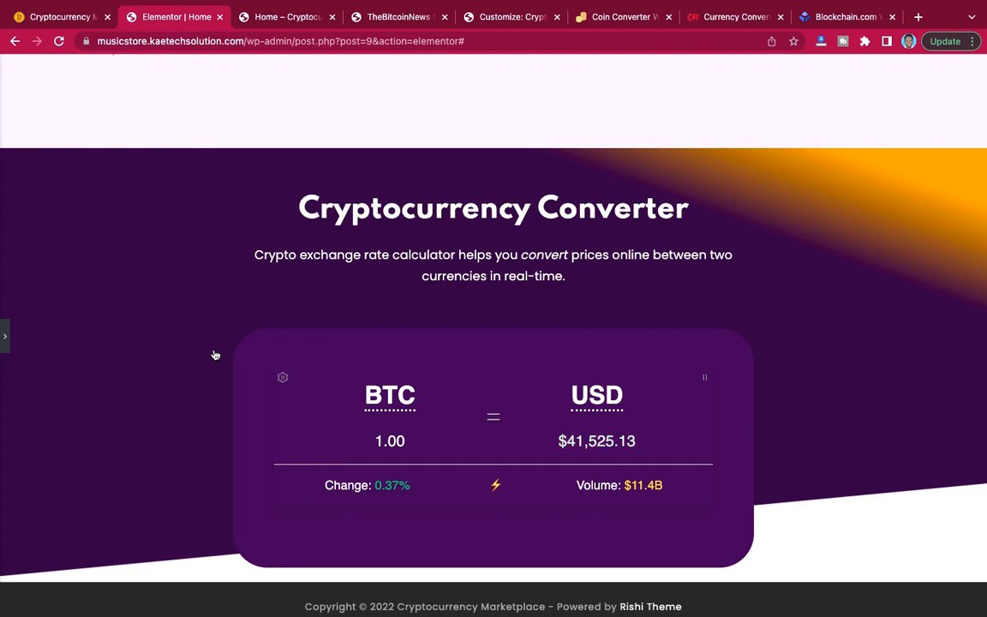
{"action": "scroll", "coordinate": [398, 207], "scroll_direction": "up", "scroll_amount": 10}
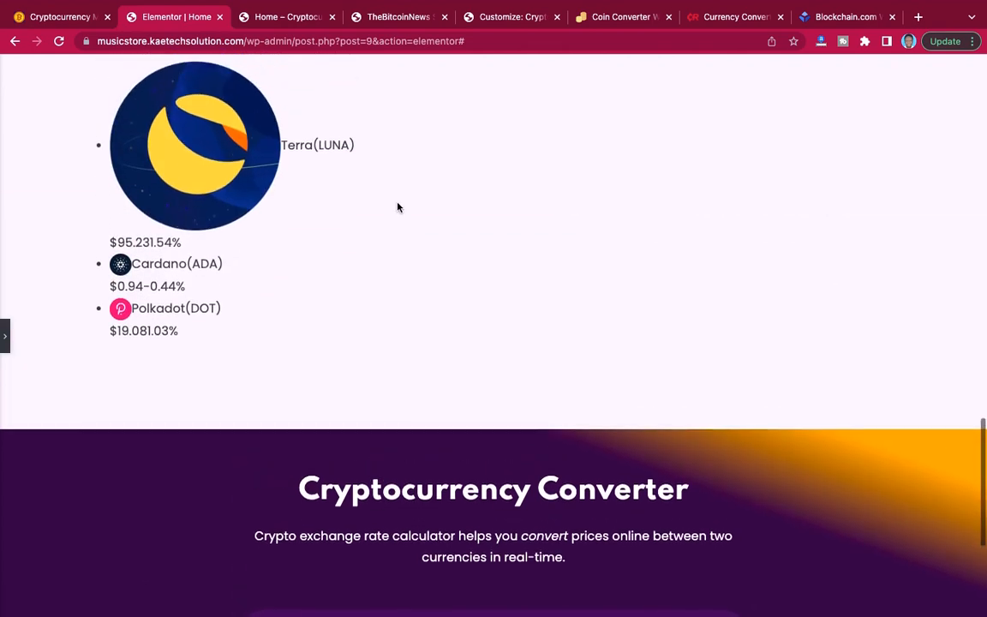
{"action": "scroll", "coordinate": [397, 207], "scroll_direction": "down", "scroll_amount": 10}
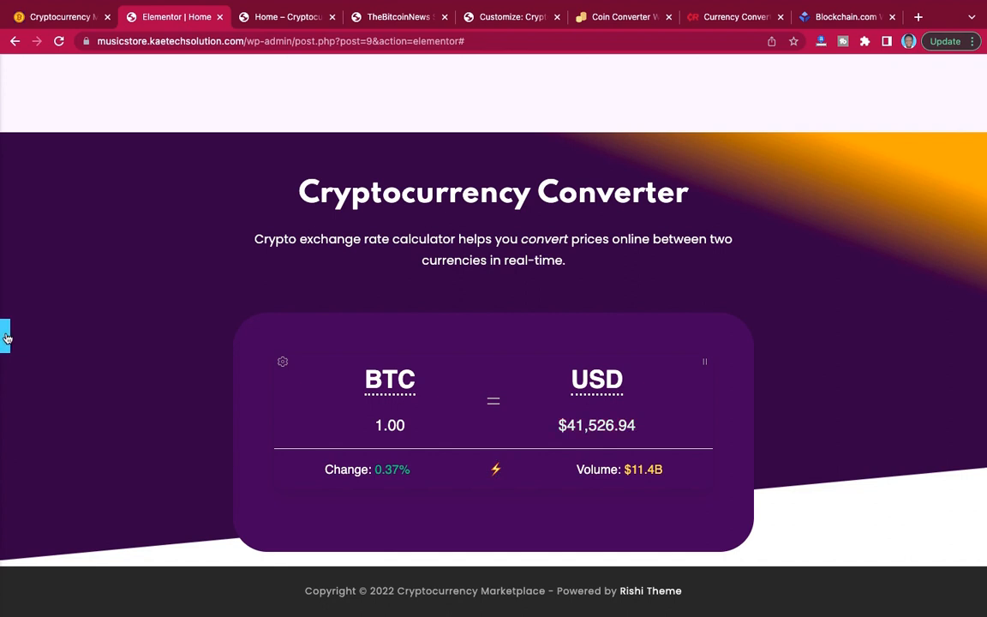
{"action": "left_click", "coordinate": [498, 277]}
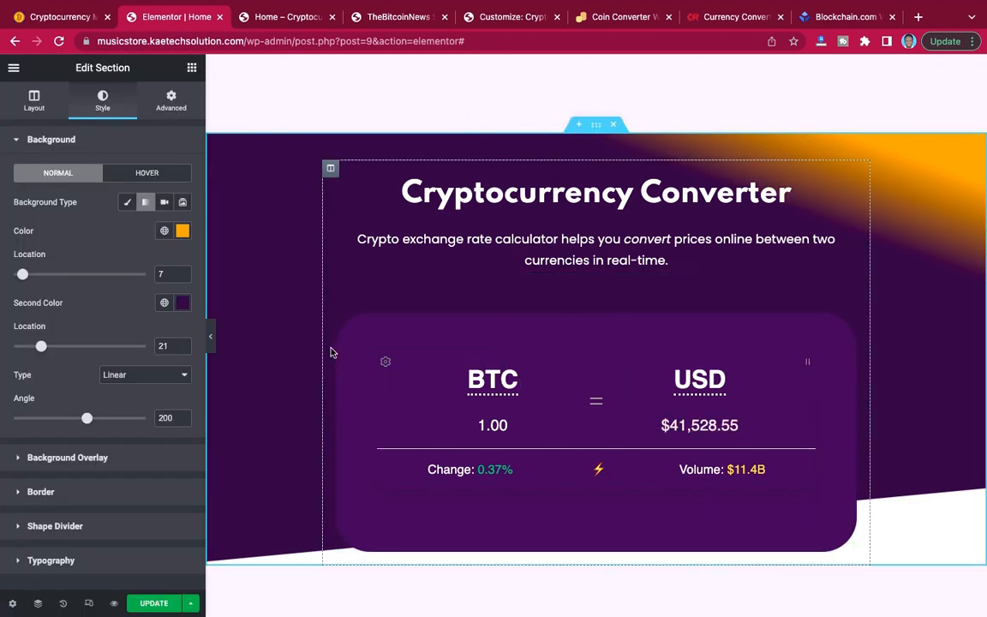
{"action": "left_click", "coordinate": [213, 337]}
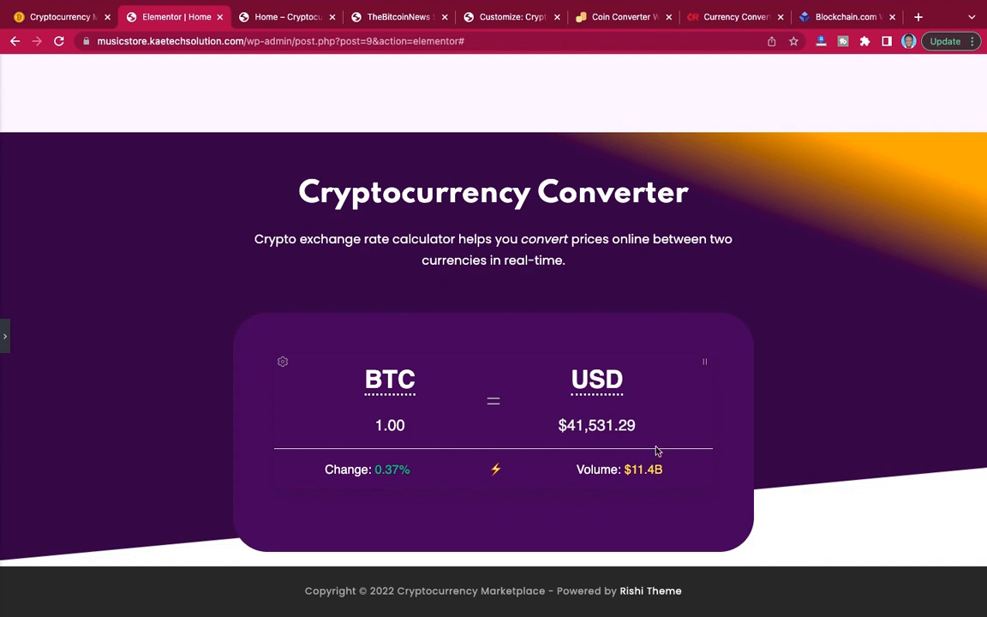
{"action": "left_click", "coordinate": [5, 337]}
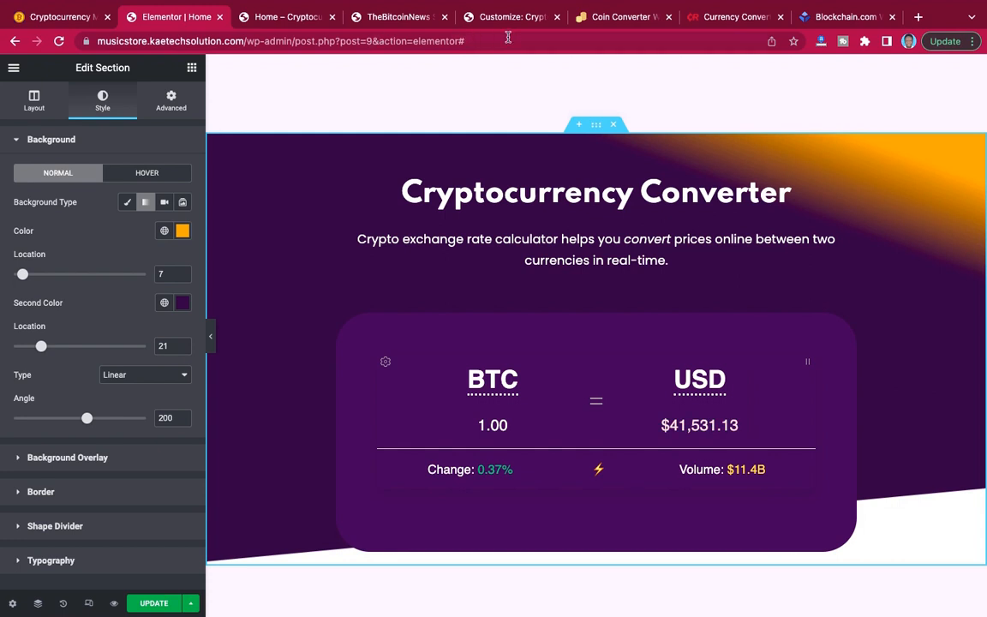
Switch to the Coin Converter widget generator, turn off the box shadow and copy the updated HTML code.
{"action": "left_click", "coordinate": [614, 19]}
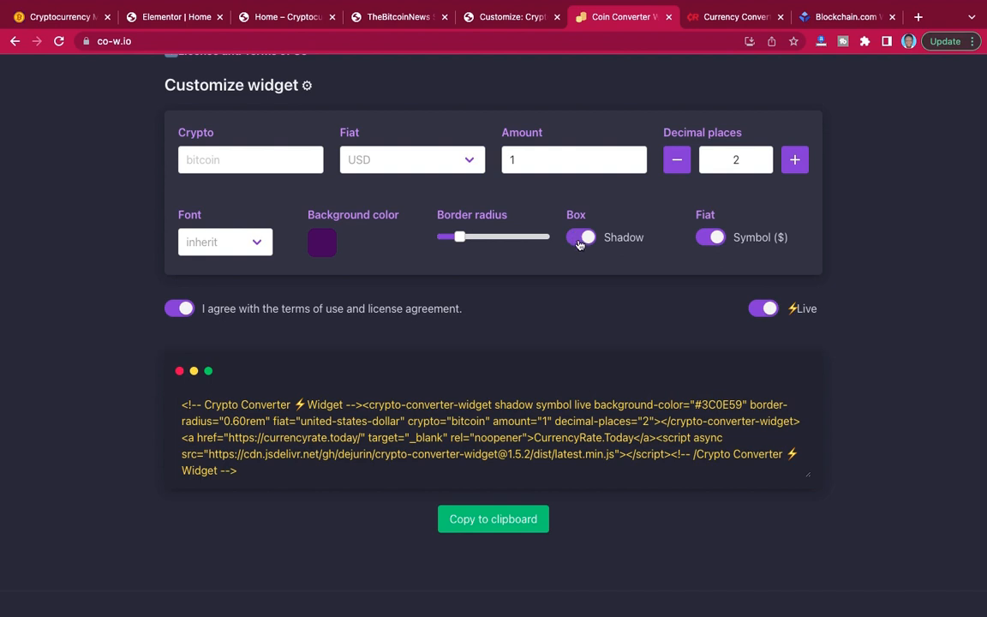
{"action": "left_click", "coordinate": [580, 240]}
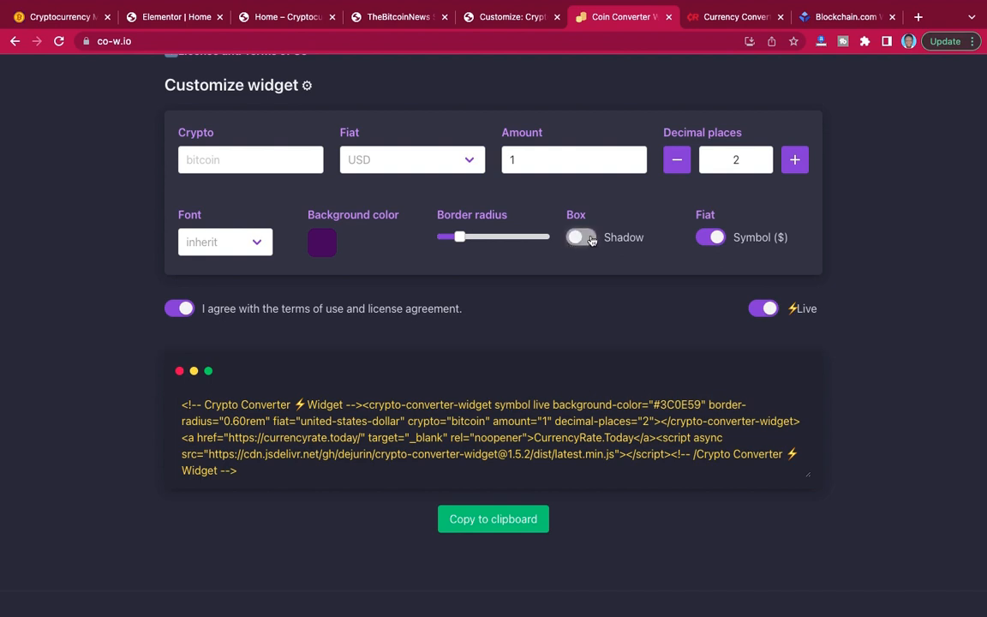
{"action": "left_click", "coordinate": [503, 525]}
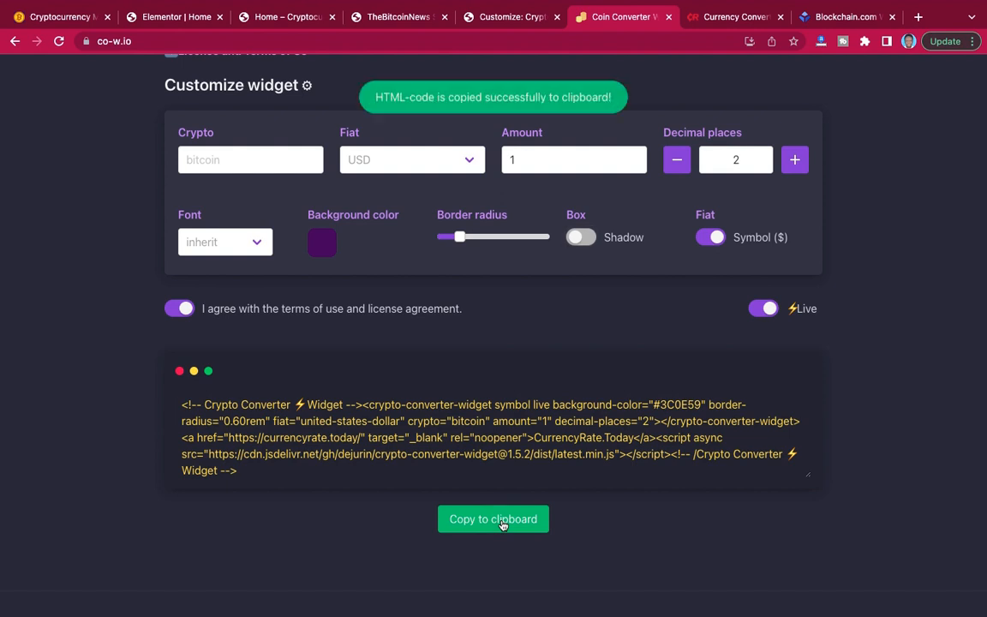
Back in the Elementor page, replace all of the converter's HTML code with the copied code and preview the card at full width.
{"action": "left_click", "coordinate": [167, 16]}
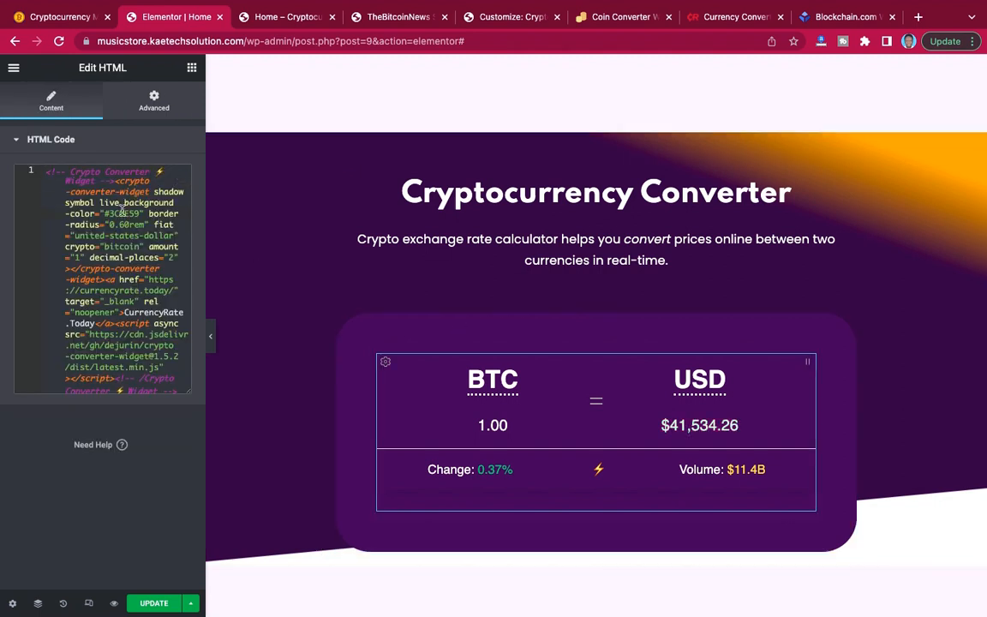
{"action": "key", "text": "ctrl+a"}
{"action": "key", "text": "ctrl+v"}
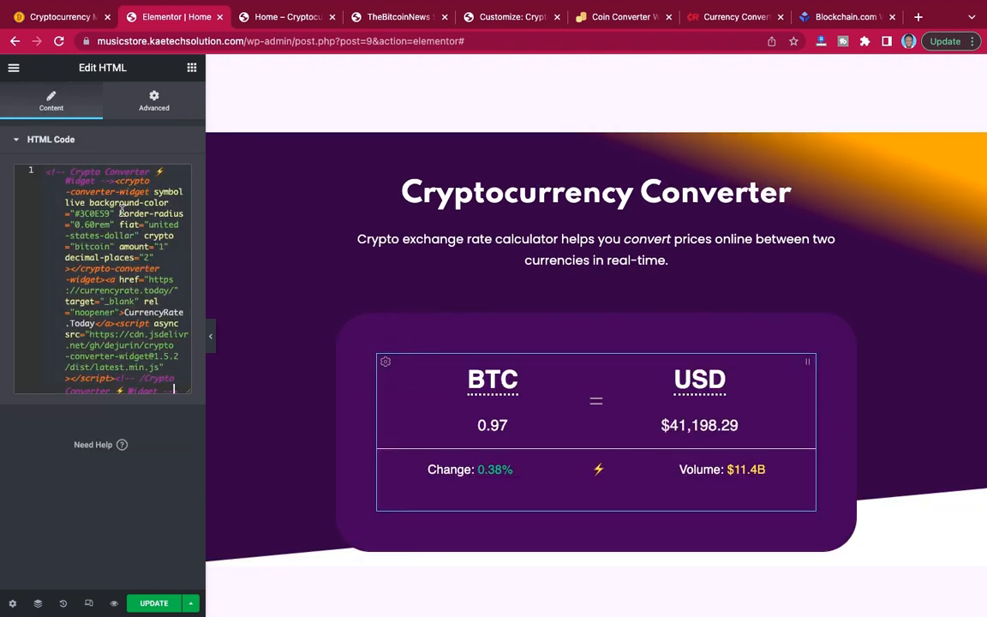
{"action": "left_click", "coordinate": [210, 336]}
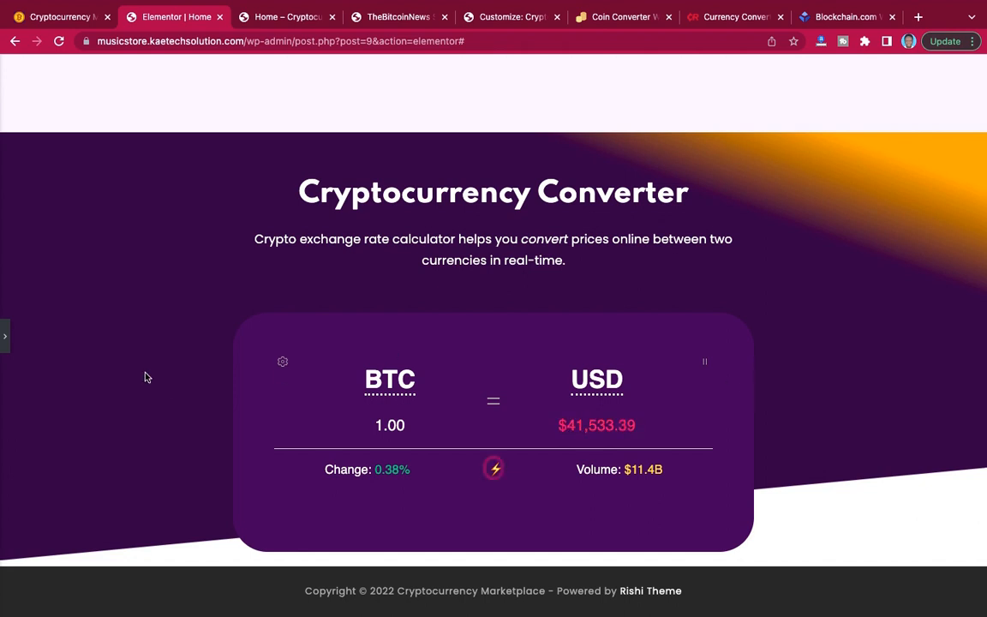
{"action": "left_click", "coordinate": [6, 340]}
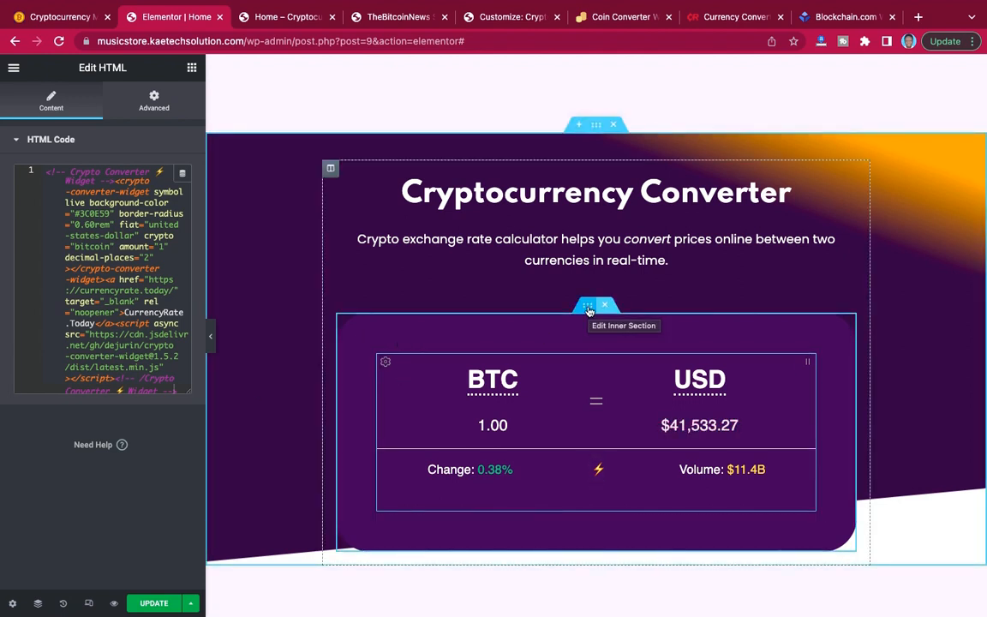
Set the converter card inner section's left and right padding to 0, unlinked from the other sides, and preview the card at full width.
{"action": "left_click", "coordinate": [588, 310]}
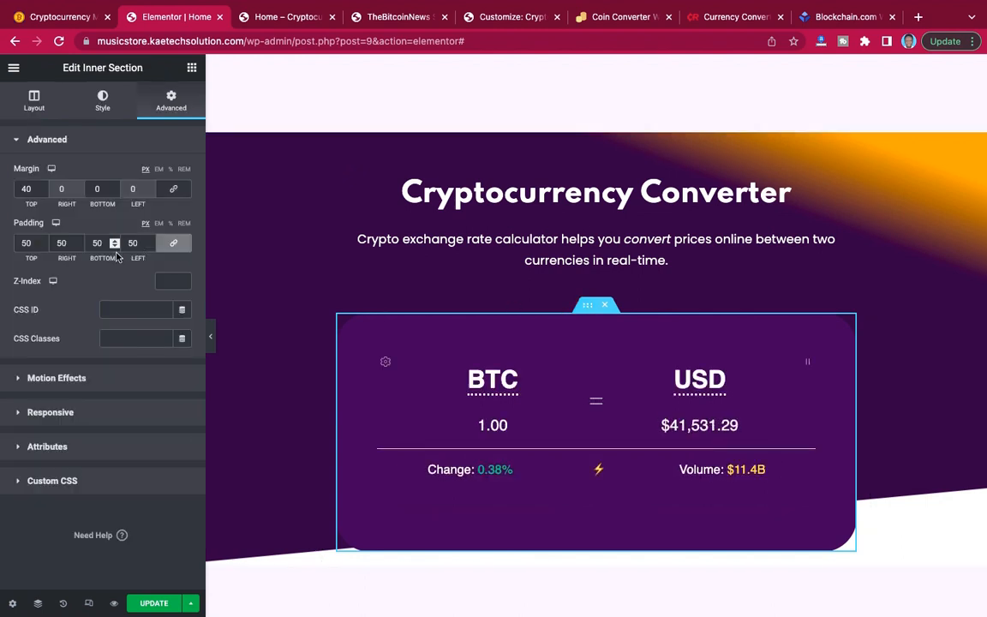
{"action": "left_click", "coordinate": [174, 247]}
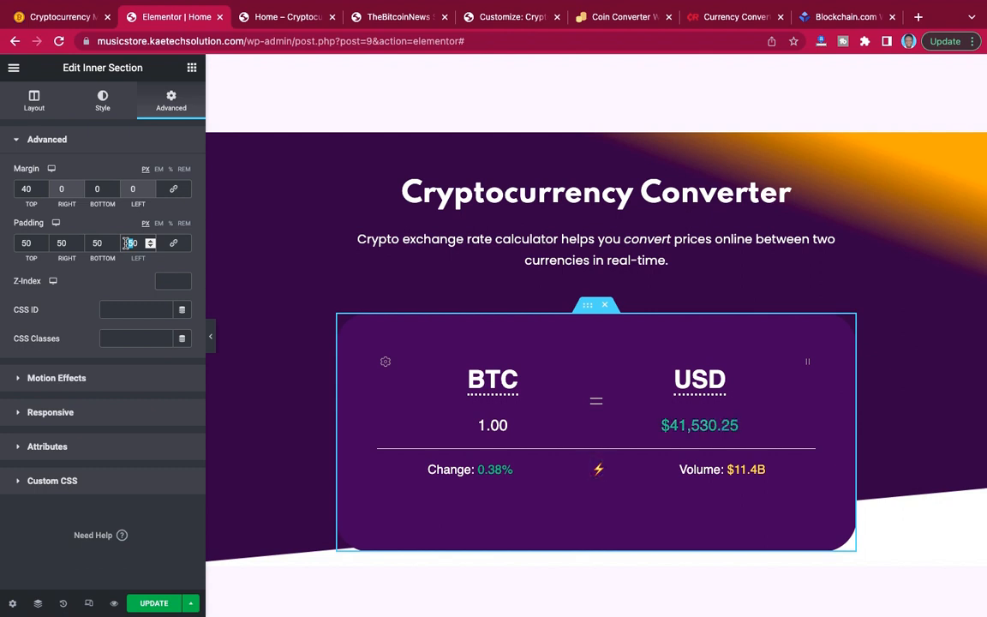
{"action": "type", "text": "0"}
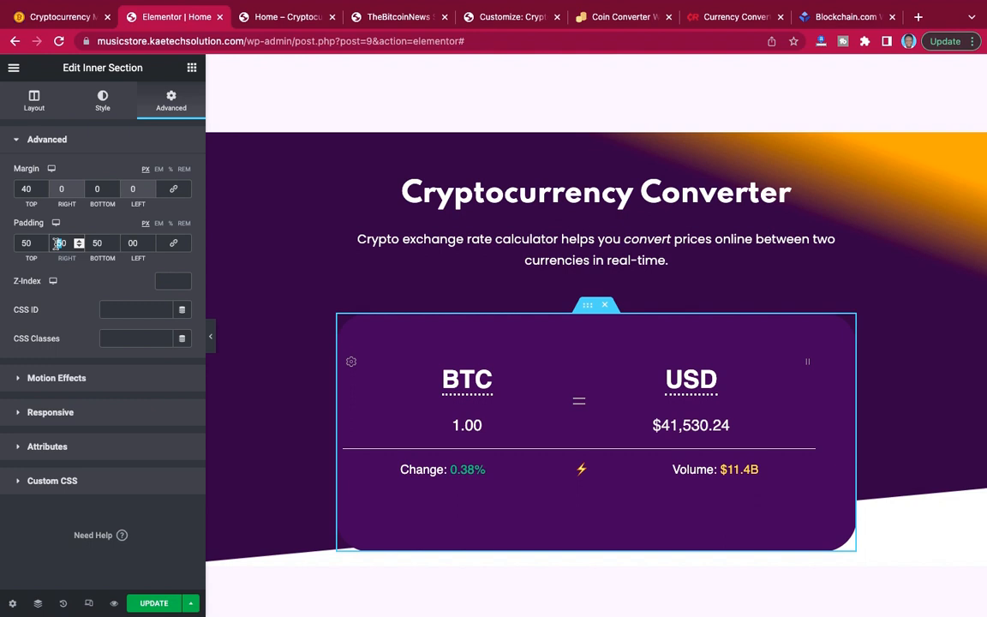
{"action": "type", "text": "0"}
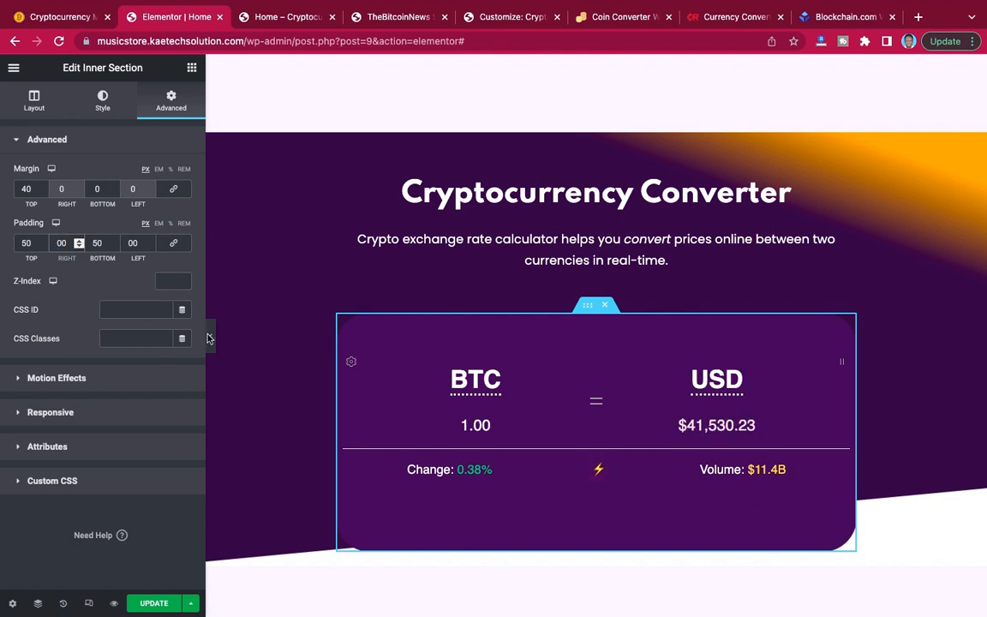
{"action": "left_click", "coordinate": [211, 339]}
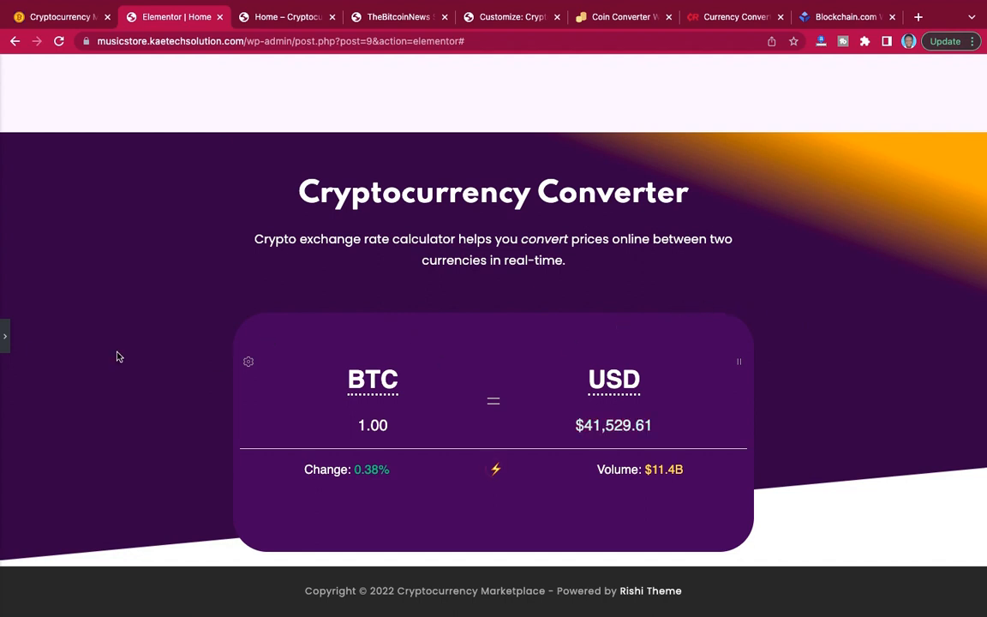
{"action": "left_click", "coordinate": [8, 344]}
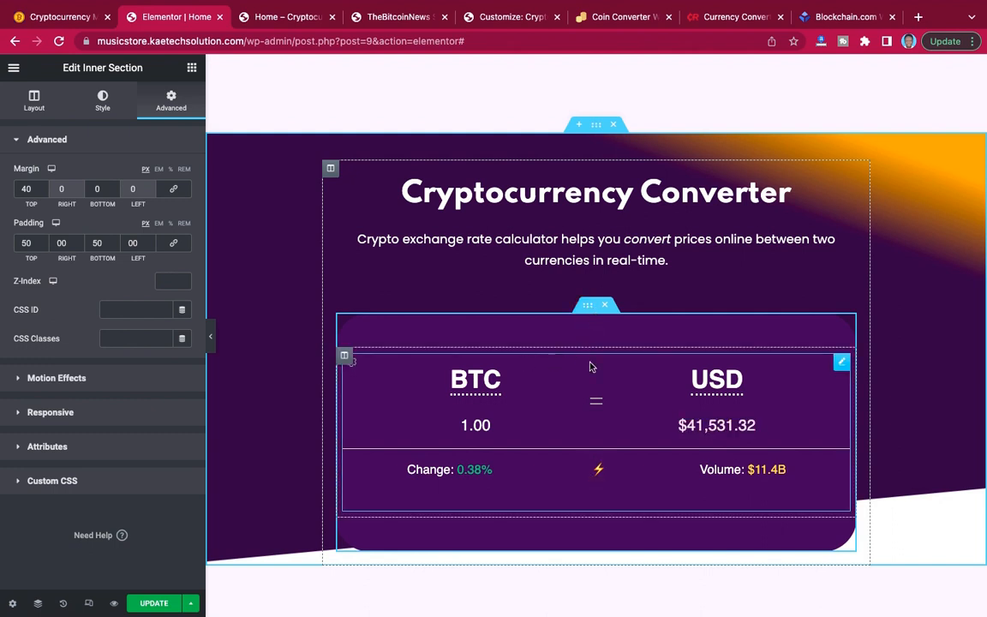
Set the padding of the converter card's inner column to 50 px on all sides.
{"action": "left_click", "coordinate": [346, 359]}
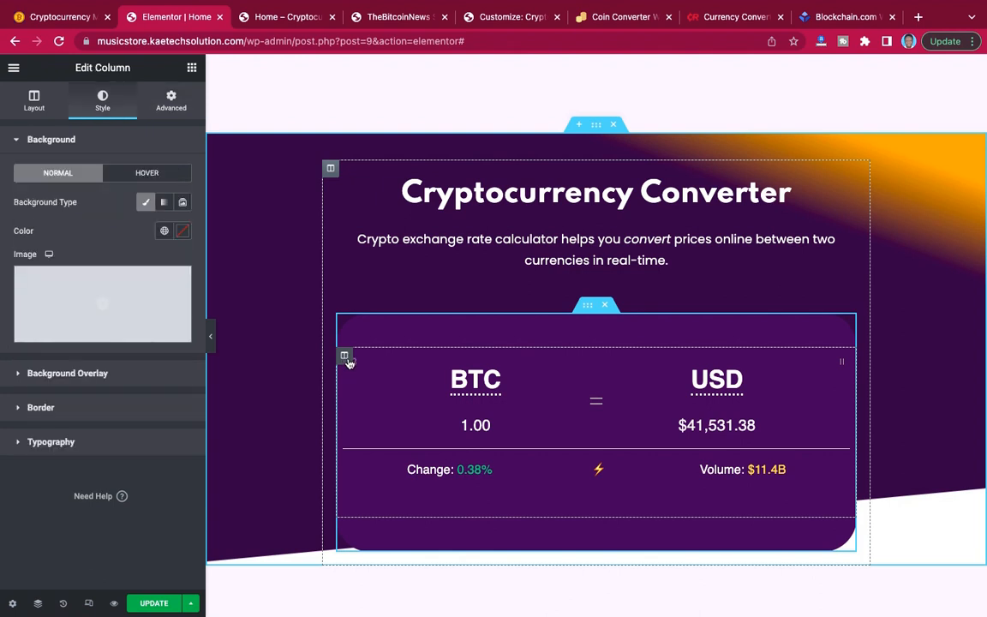
{"action": "left_click", "coordinate": [172, 102]}
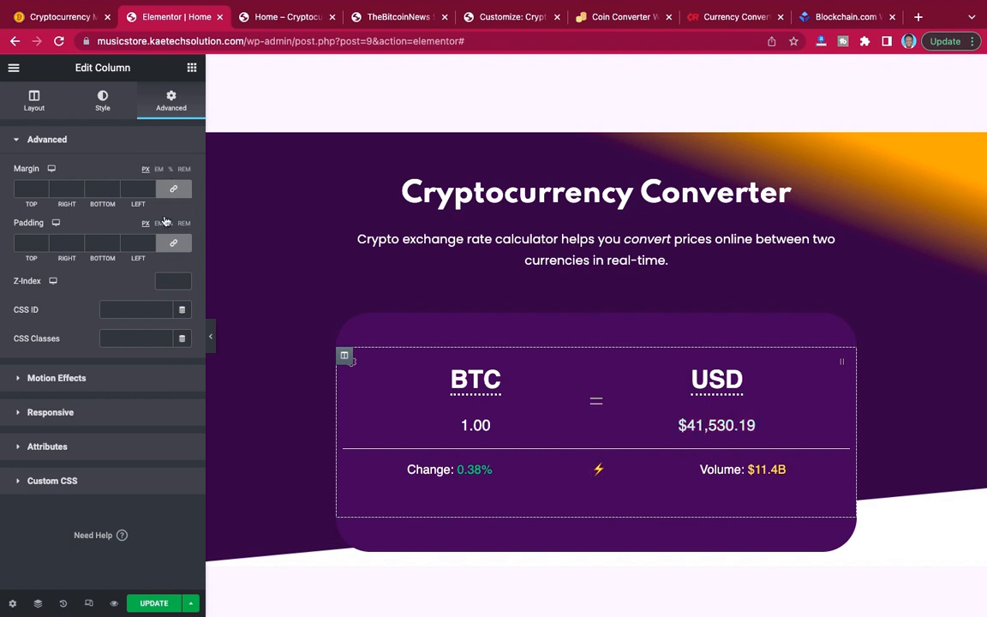
{"action": "left_click", "coordinate": [24, 245]}
{"action": "type", "text": "50"}
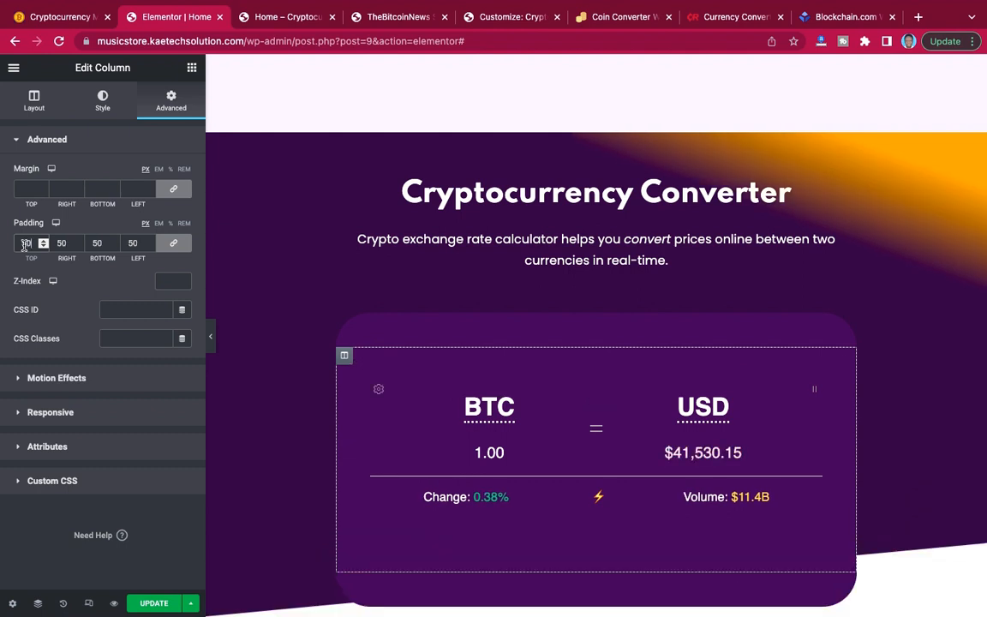
Preview the converter section at full width and examine the card's spacing between the heading and the footer.
{"action": "left_click", "coordinate": [215, 343]}
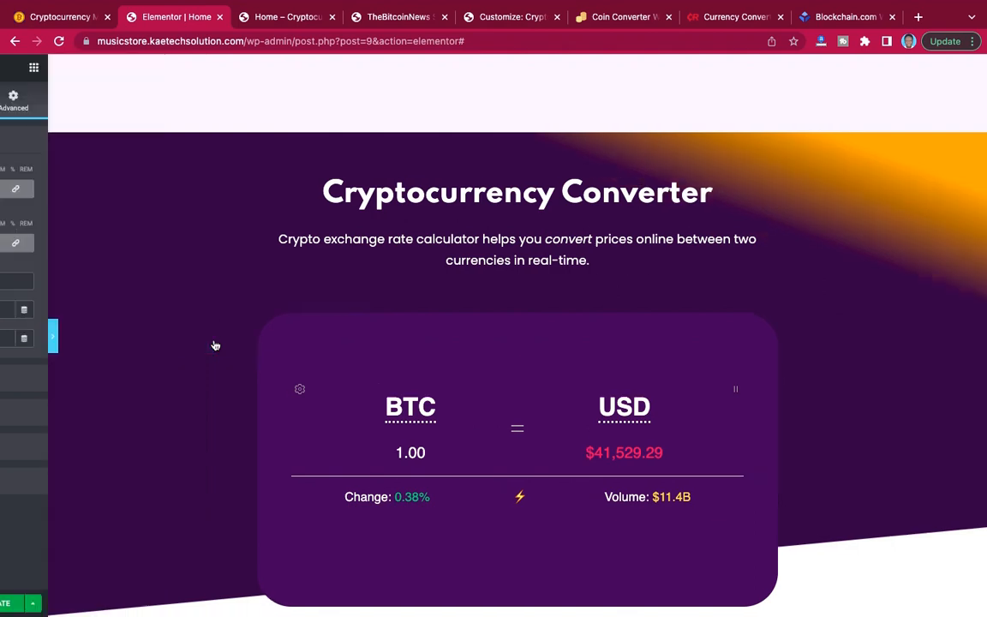
{"action": "scroll", "coordinate": [787, 339], "scroll_direction": "down", "scroll_amount": 2}
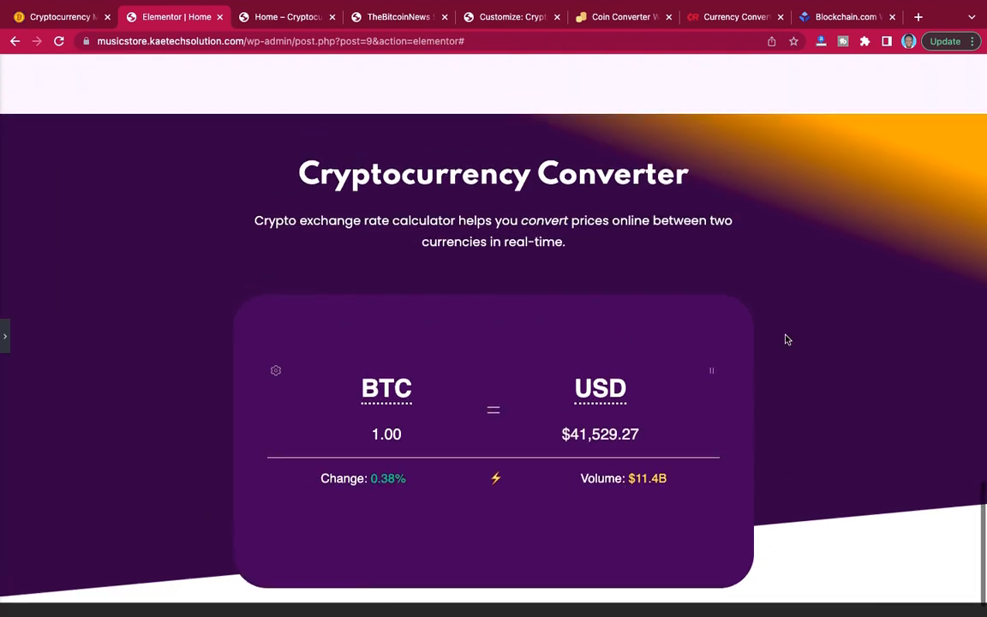
{"action": "scroll", "coordinate": [787, 339], "scroll_direction": "up", "scroll_amount": 5}
{"action": "scroll", "coordinate": [786, 339], "scroll_direction": "down", "scroll_amount": 6}
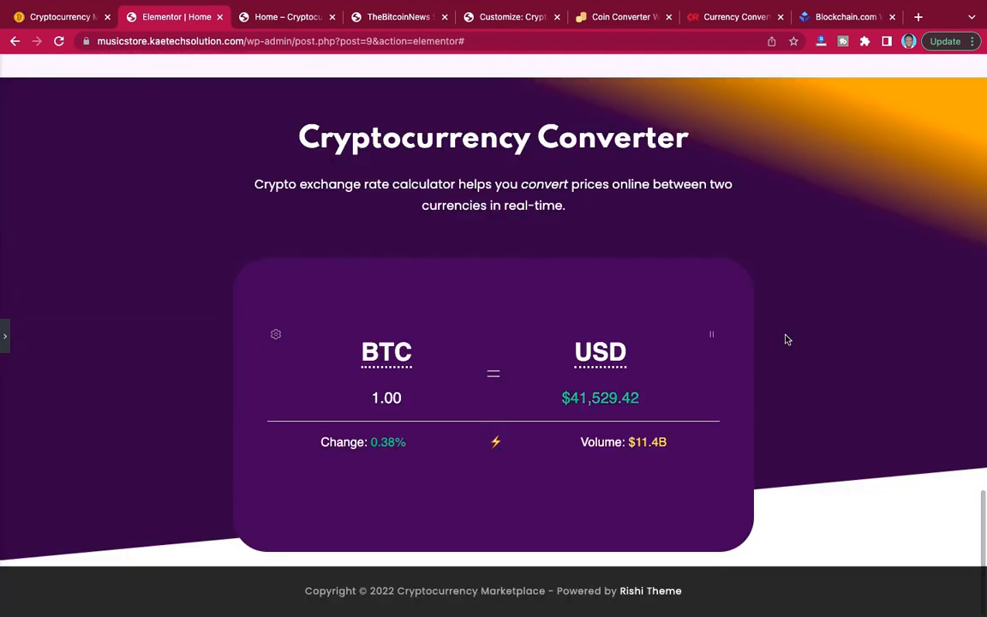
{"action": "scroll", "coordinate": [787, 339], "scroll_direction": "up", "scroll_amount": 4}
{"action": "scroll", "coordinate": [787, 339], "scroll_direction": "down", "scroll_amount": 4}
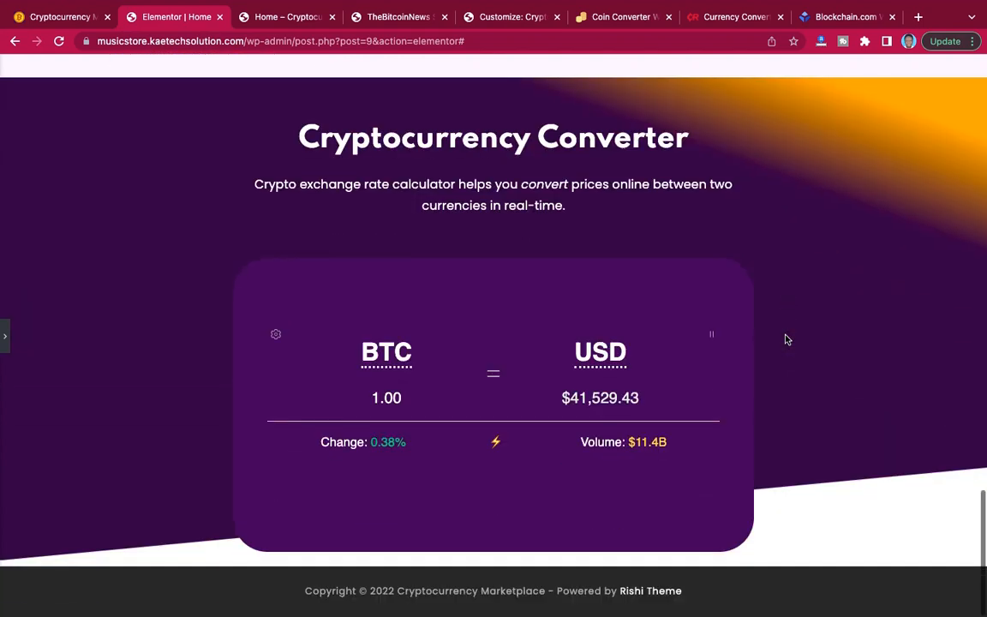
{"action": "scroll", "coordinate": [787, 340], "scroll_direction": "up", "scroll_amount": 2}
{"action": "scroll", "coordinate": [784, 336], "scroll_direction": "down", "scroll_amount": 2}
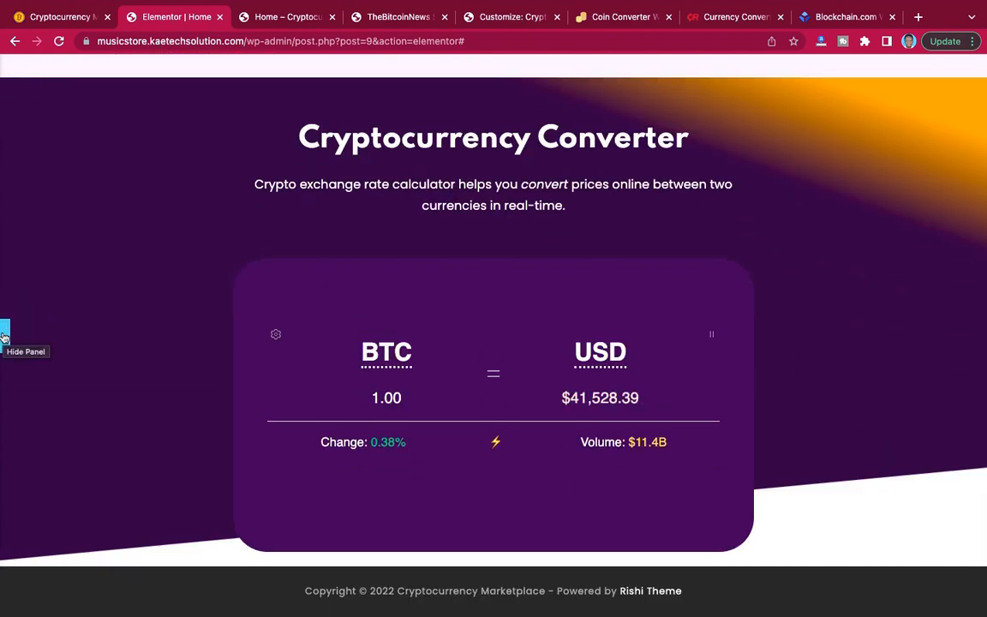
Browse the converter's cryptocurrency list under BTC, close it without choosing a coin and return to the editor.
{"action": "left_click", "coordinate": [392, 351]}
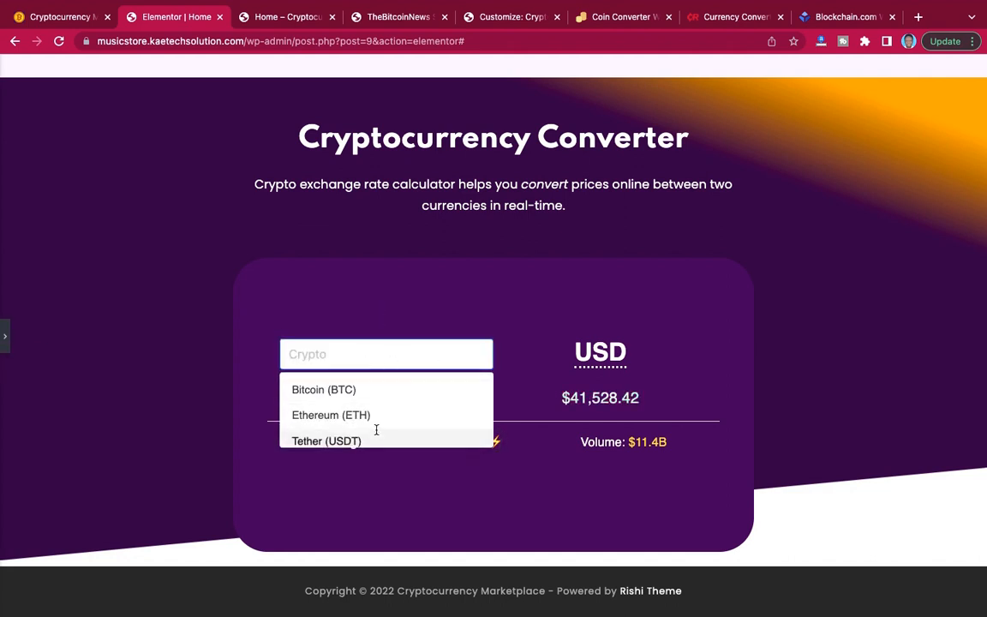
{"action": "scroll", "coordinate": [377, 433], "scroll_direction": "down", "scroll_amount": 5}
{"action": "scroll", "coordinate": [377, 437], "scroll_direction": "up", "scroll_amount": 5}
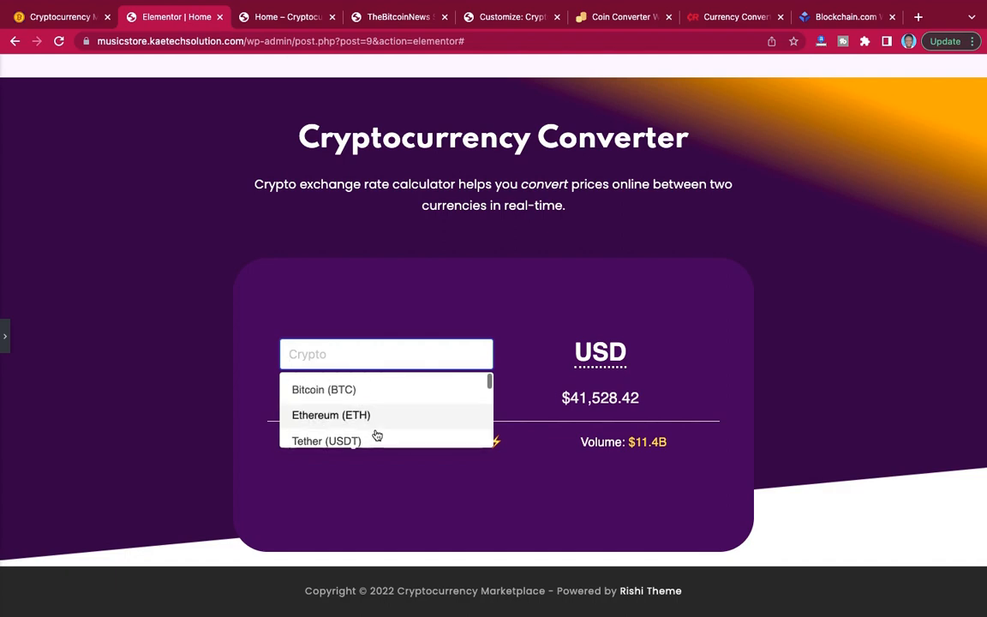
{"action": "left_click", "coordinate": [127, 319]}
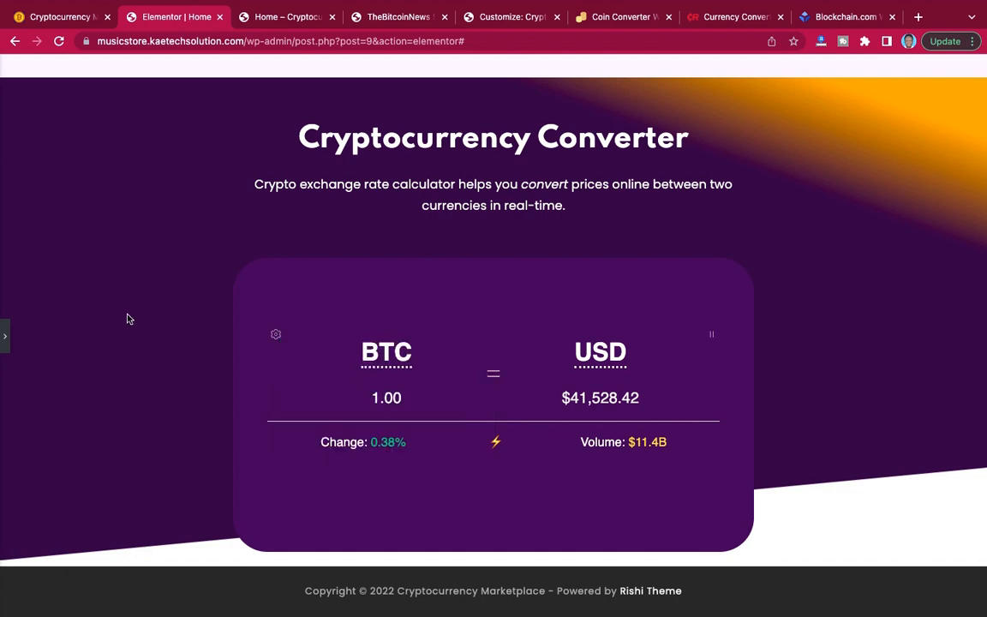
{"action": "left_click", "coordinate": [5, 342]}
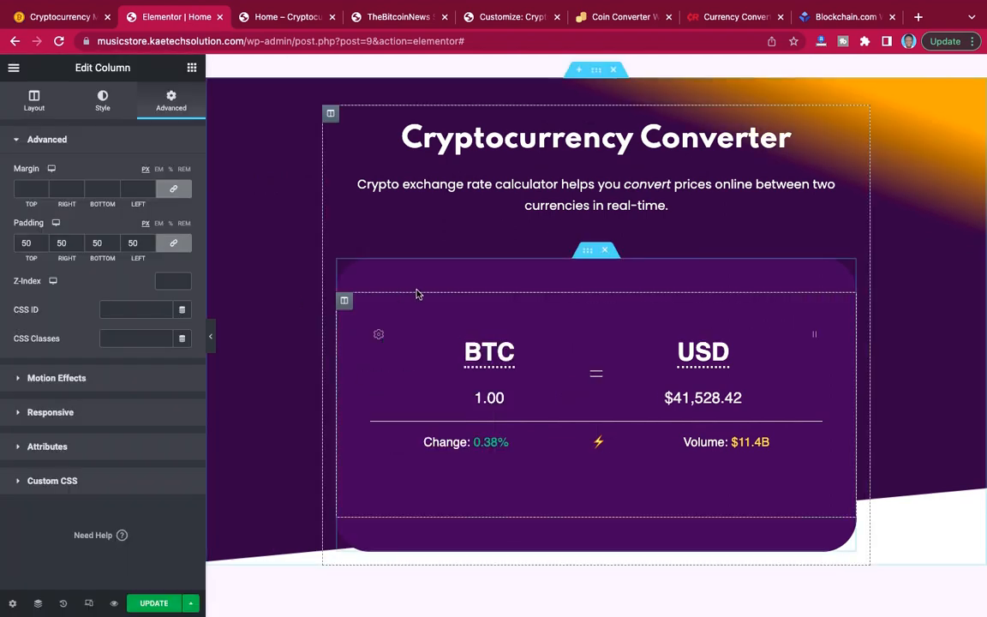
Update the home page to save the converter section changes.
{"action": "scroll", "coordinate": [560, 237], "scroll_direction": "up", "scroll_amount": 3}
{"action": "scroll", "coordinate": [561, 236], "scroll_direction": "up", "scroll_amount": 5}
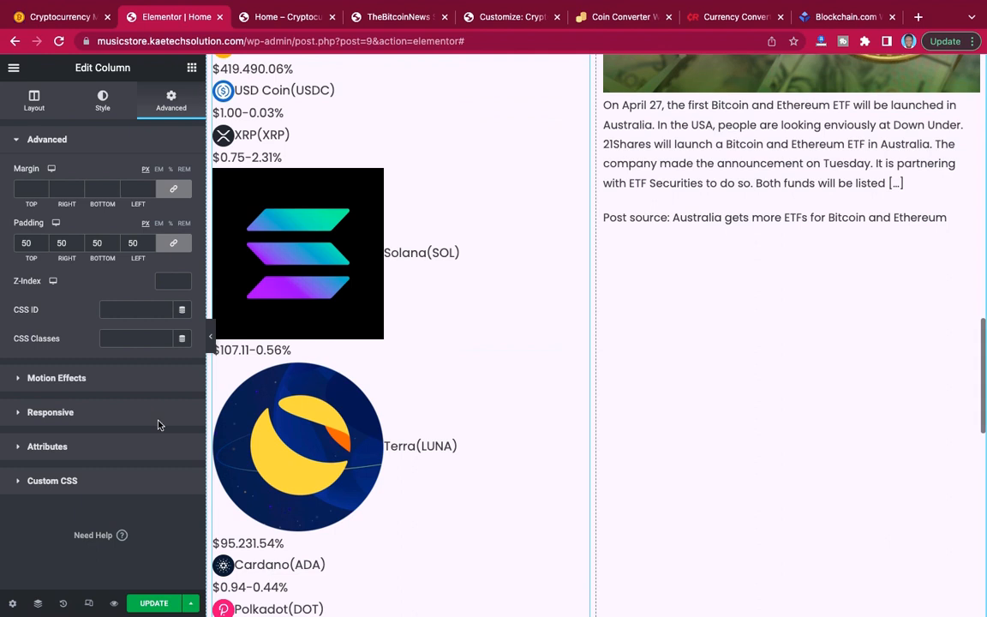
{"action": "left_click", "coordinate": [152, 604]}
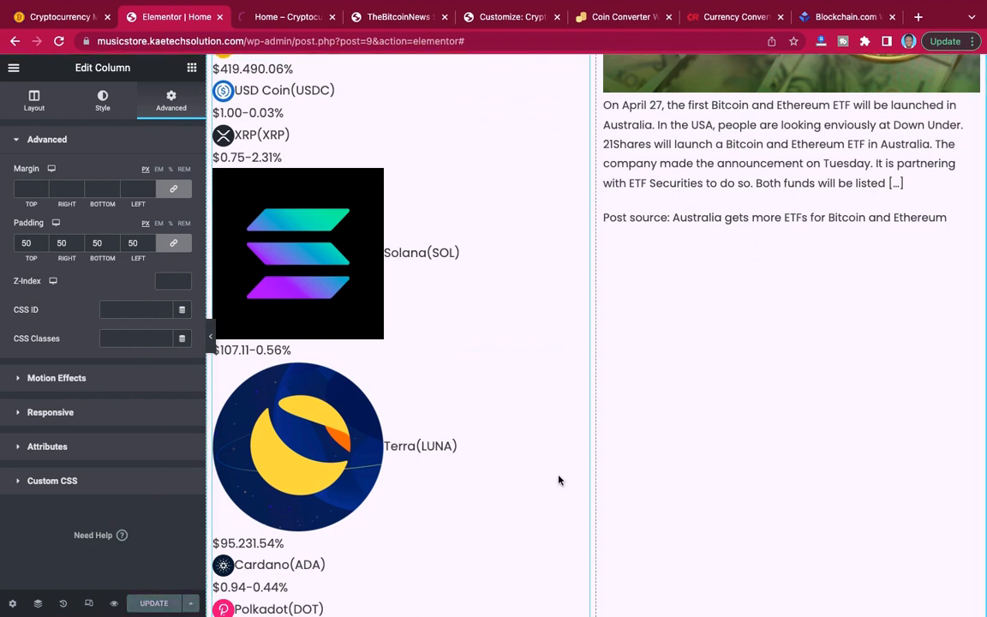
Set the Cryptocurrency Converter section's bottom margin to 90 px and update the page.
{"action": "scroll", "coordinate": [559, 480], "scroll_direction": "down", "scroll_amount": 15}
{"action": "scroll", "coordinate": [559, 480], "scroll_direction": "up", "scroll_amount": 3}
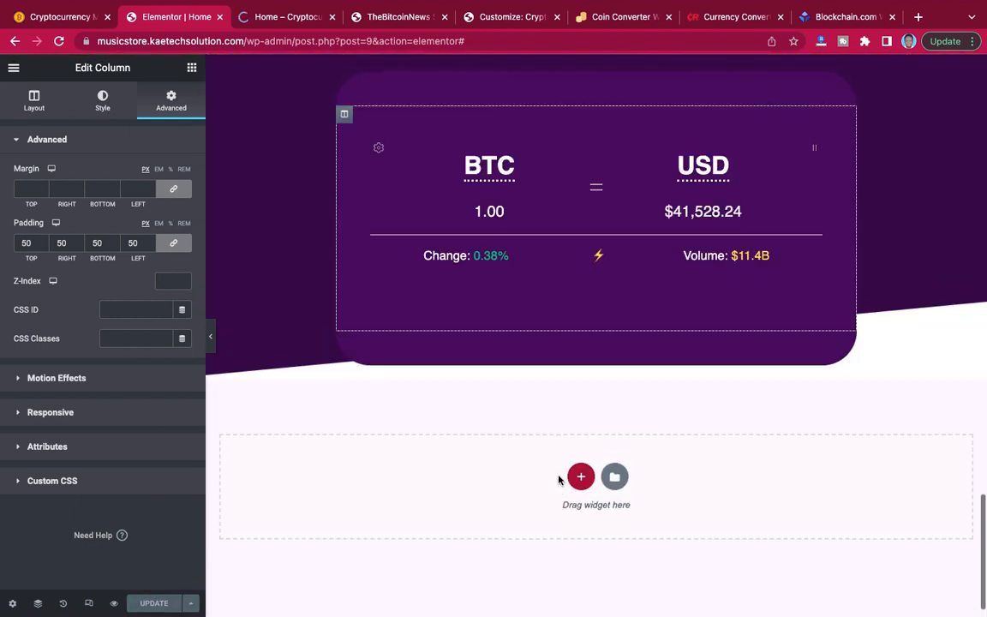
{"action": "scroll", "coordinate": [559, 480], "scroll_direction": "up", "scroll_amount": 1}
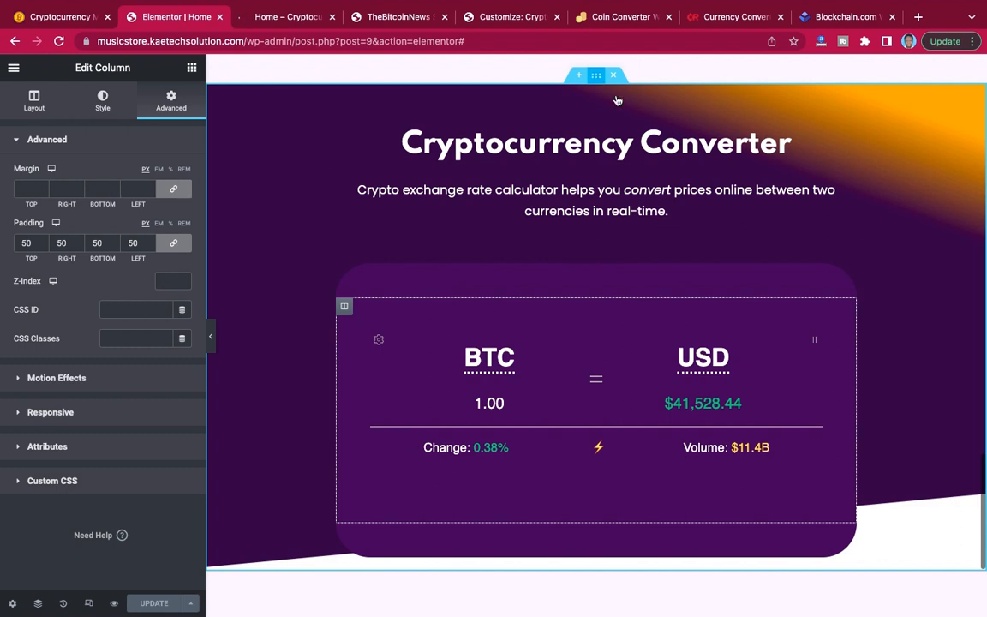
{"action": "left_click", "coordinate": [597, 77]}
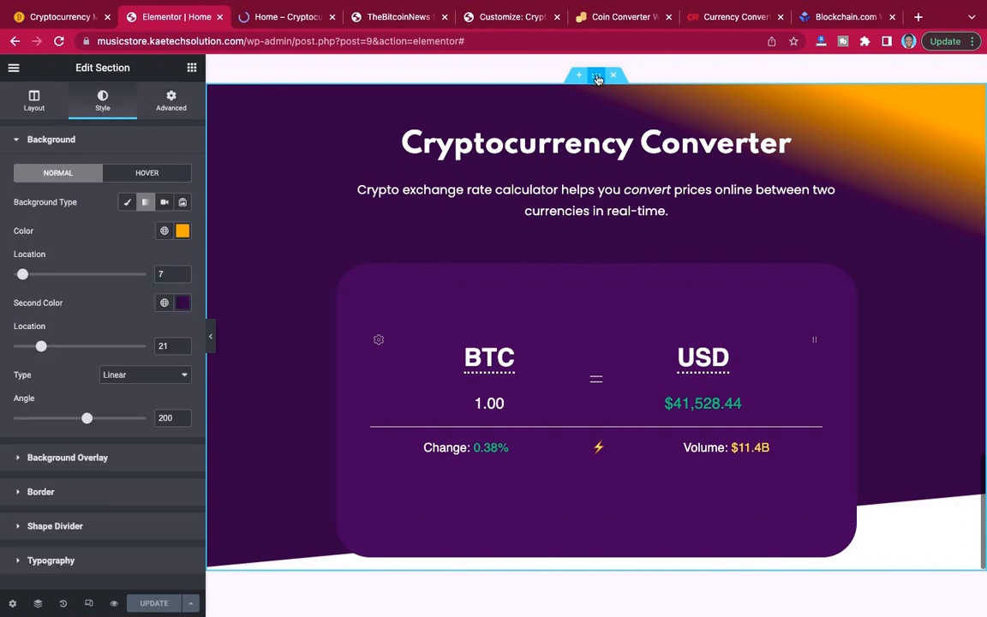
{"action": "left_click", "coordinate": [171, 102]}
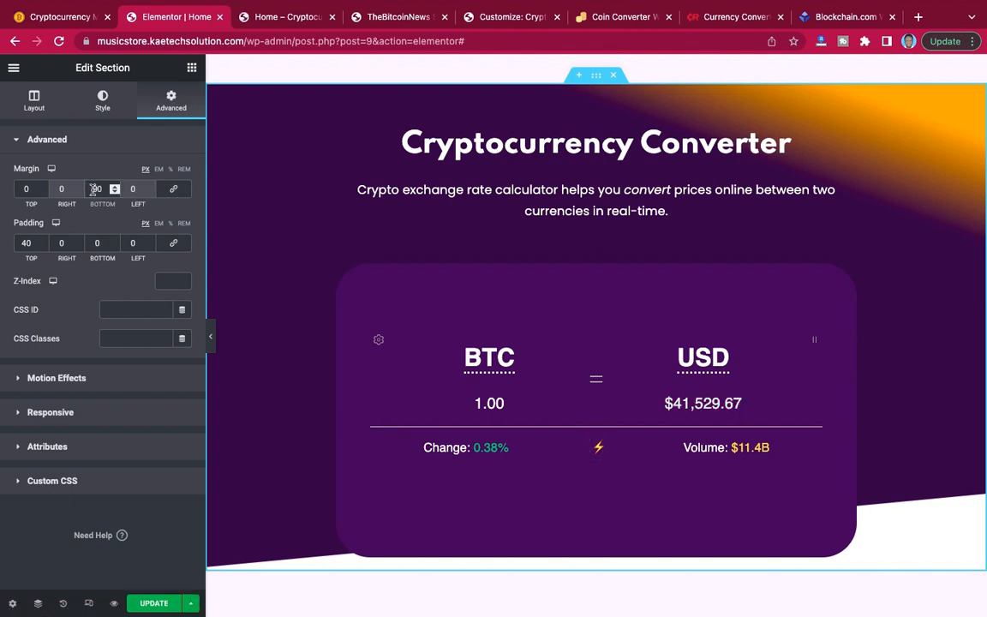
{"action": "left_click", "coordinate": [161, 605]}
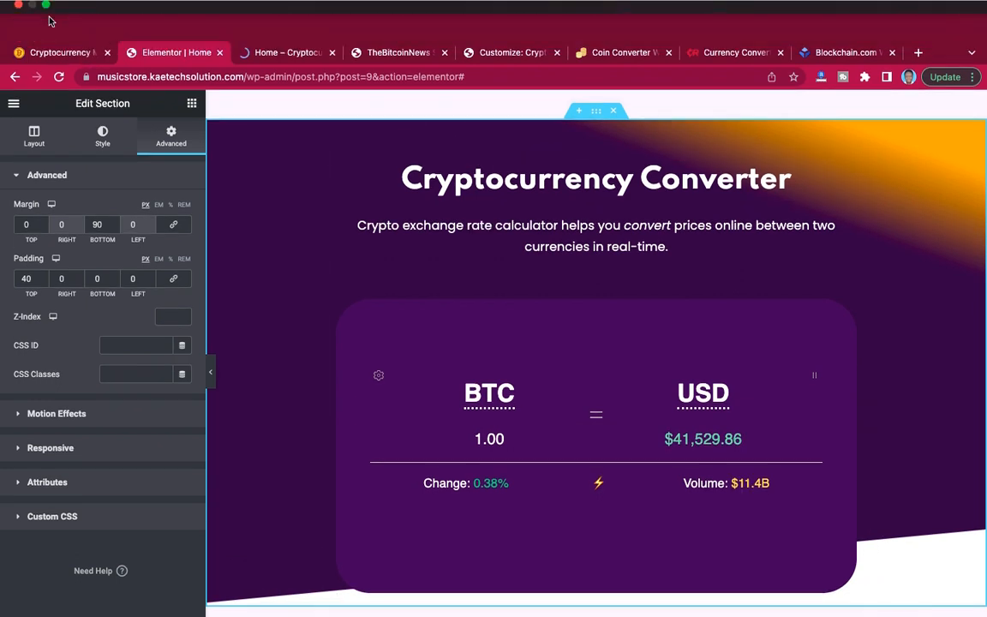
Switch to the reference Cryptocurrency Marketplace site and compare its Cryptocurrency Converter section.
{"action": "left_click", "coordinate": [47, 21]}
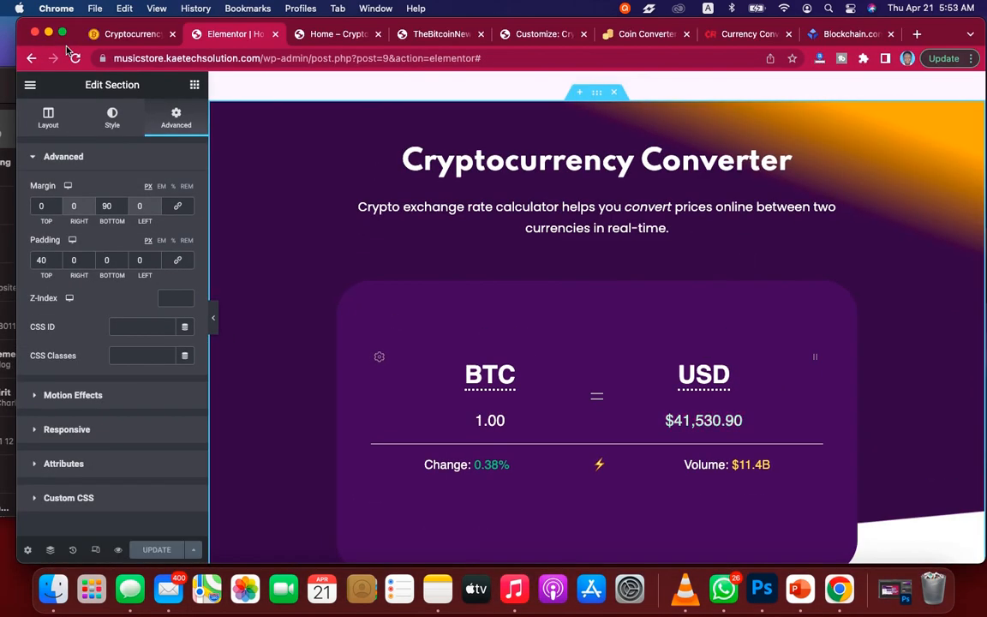
{"action": "left_click", "coordinate": [62, 34]}
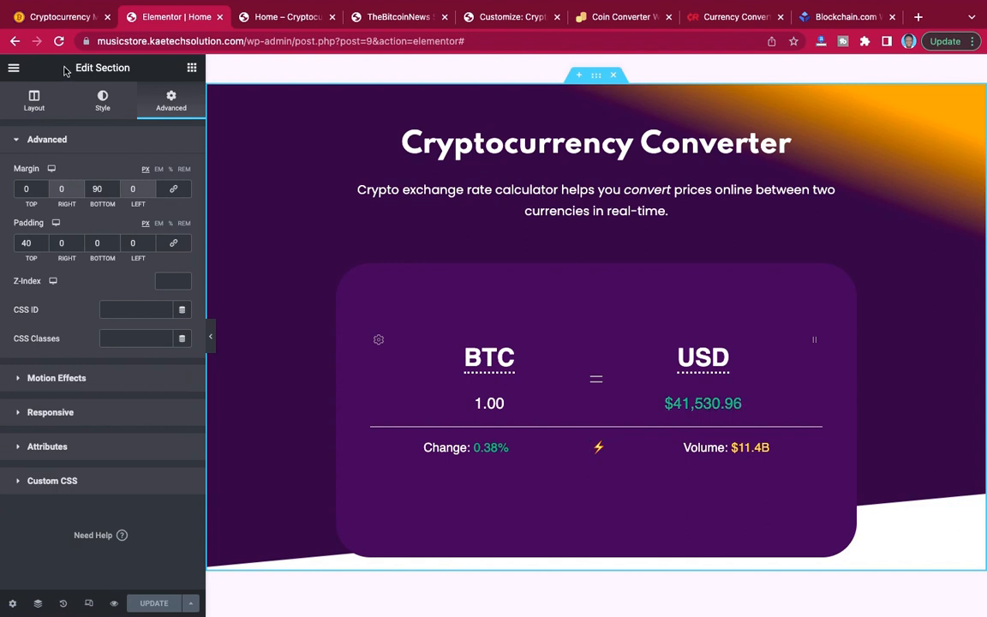
{"action": "mouse_move", "coordinate": [82, 2]}
{"action": "left_click", "coordinate": [73, 18]}
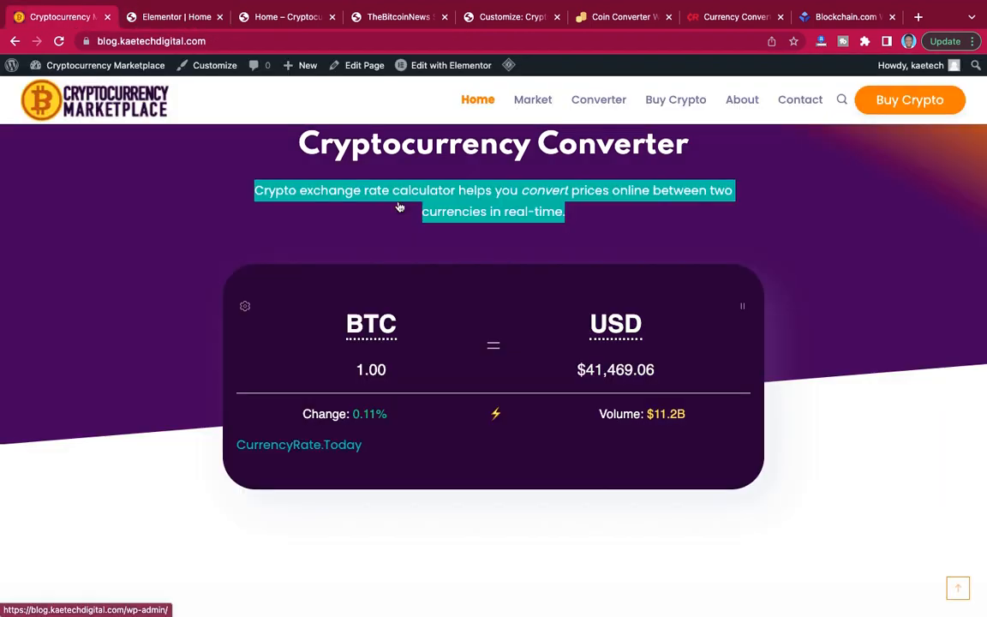
Review the reference site's coin price list section, and add a two-column section below the Cryptocurrency Converter in the Elementor editor.
{"action": "scroll", "coordinate": [397, 206], "scroll_direction": "down", "scroll_amount": 5}
{"action": "scroll", "coordinate": [398, 205], "scroll_direction": "down", "scroll_amount": 2}
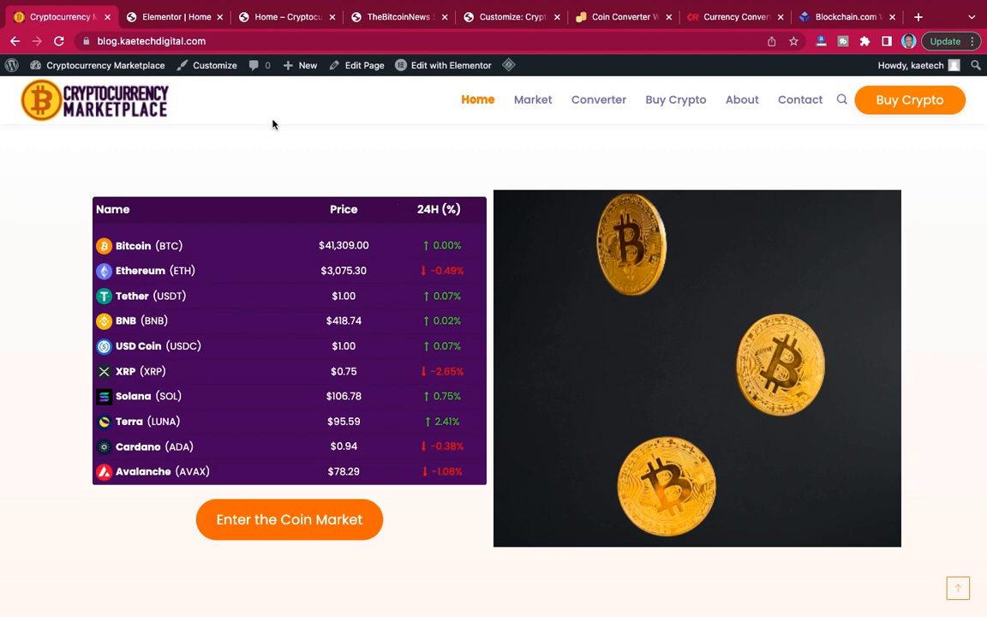
{"action": "left_click", "coordinate": [186, 17]}
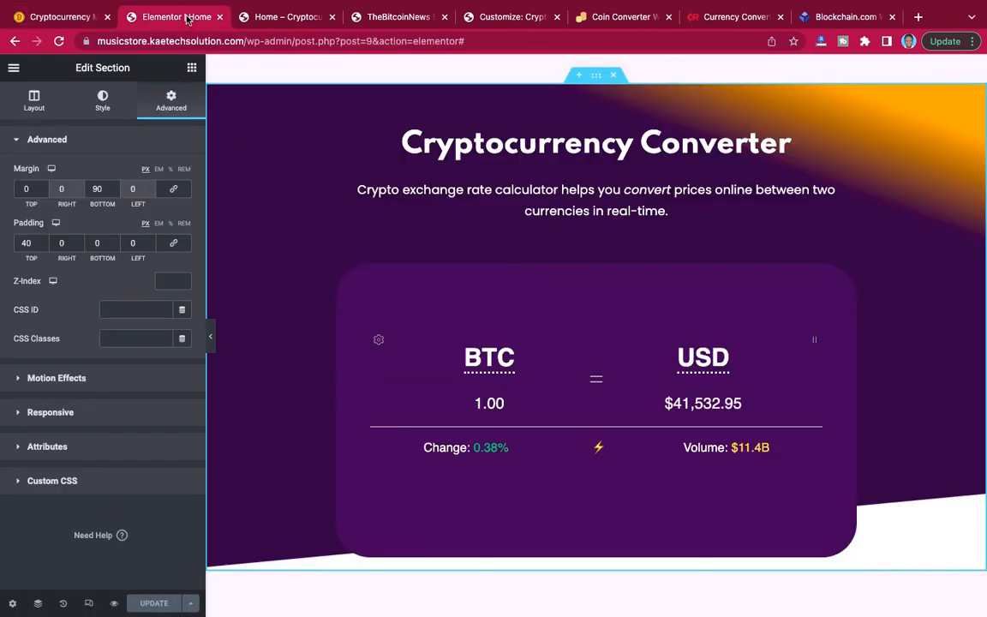
{"action": "scroll", "coordinate": [460, 225], "scroll_direction": "down", "scroll_amount": 3}
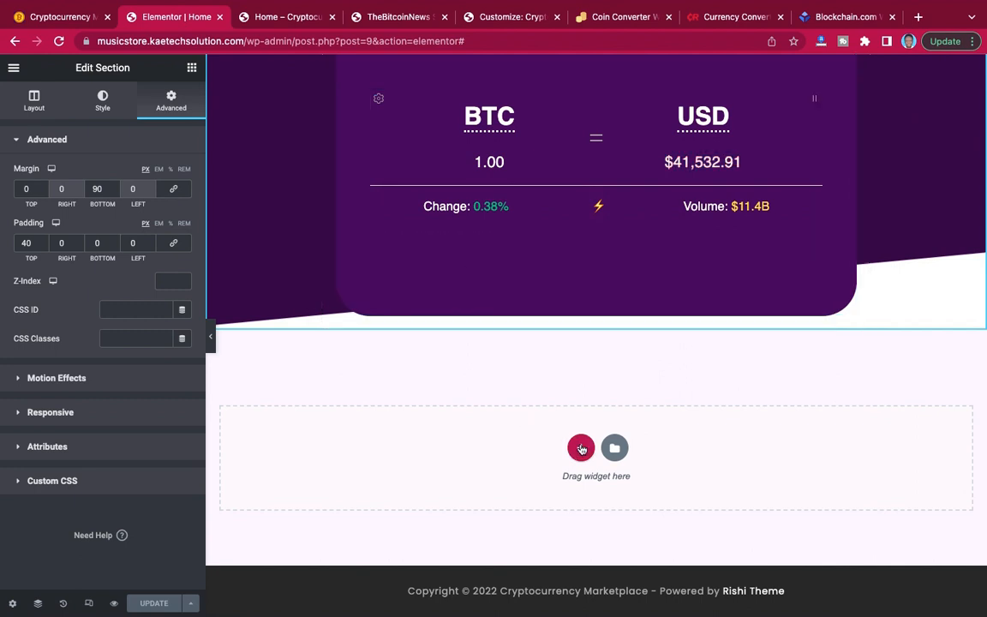
{"action": "left_click", "coordinate": [581, 449]}
{"action": "scroll", "coordinate": [581, 448], "scroll_direction": "down", "scroll_amount": 1}
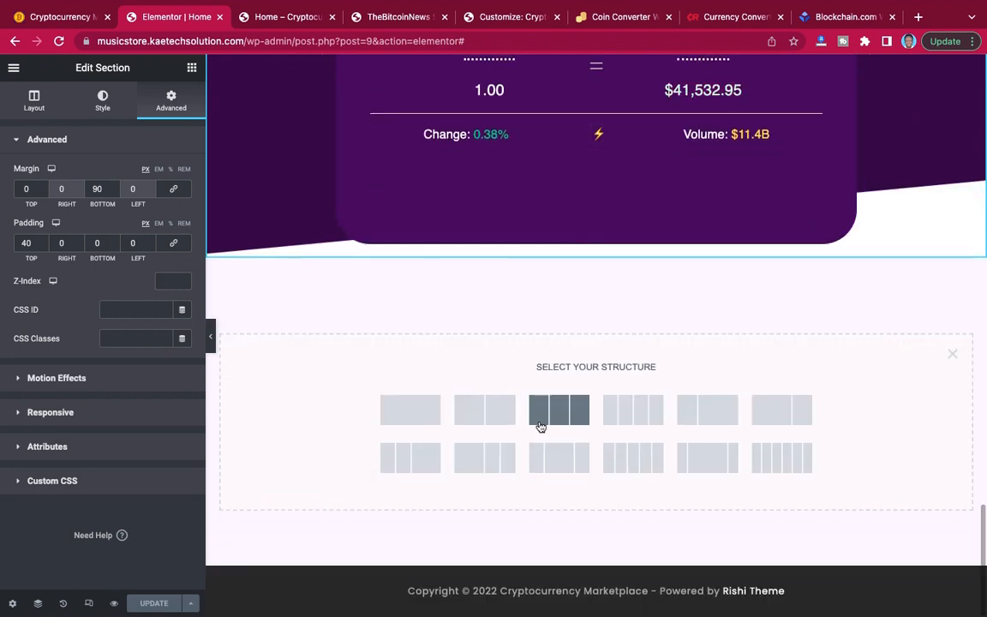
{"action": "left_click", "coordinate": [485, 416]}
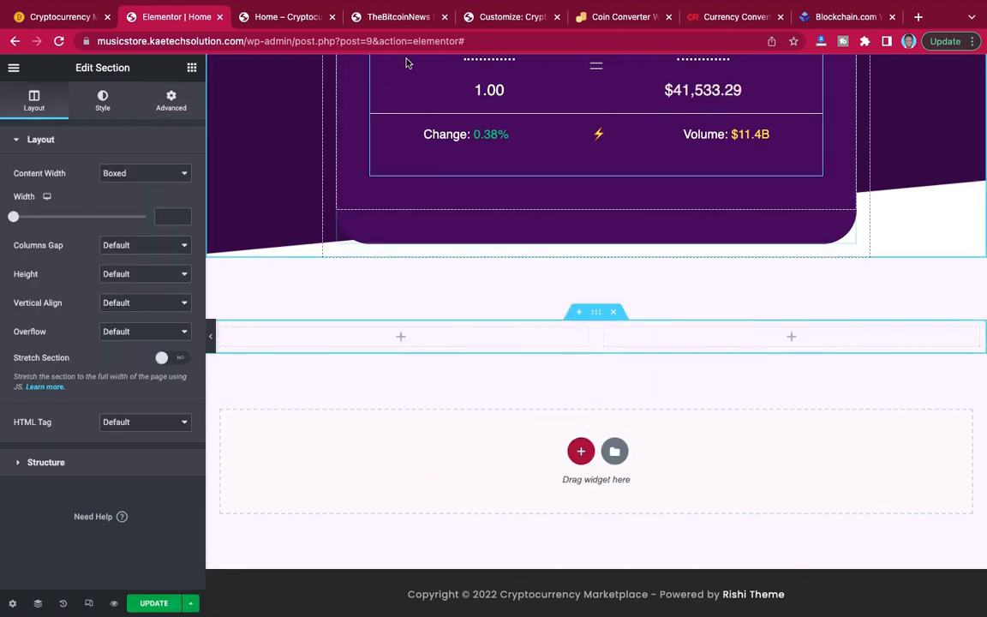
In the WordPress admin, close the news shortcode dialog and start a new Cryptocurrency Plugins crypto widget titled "Simple list".
{"action": "left_click", "coordinate": [384, 17]}
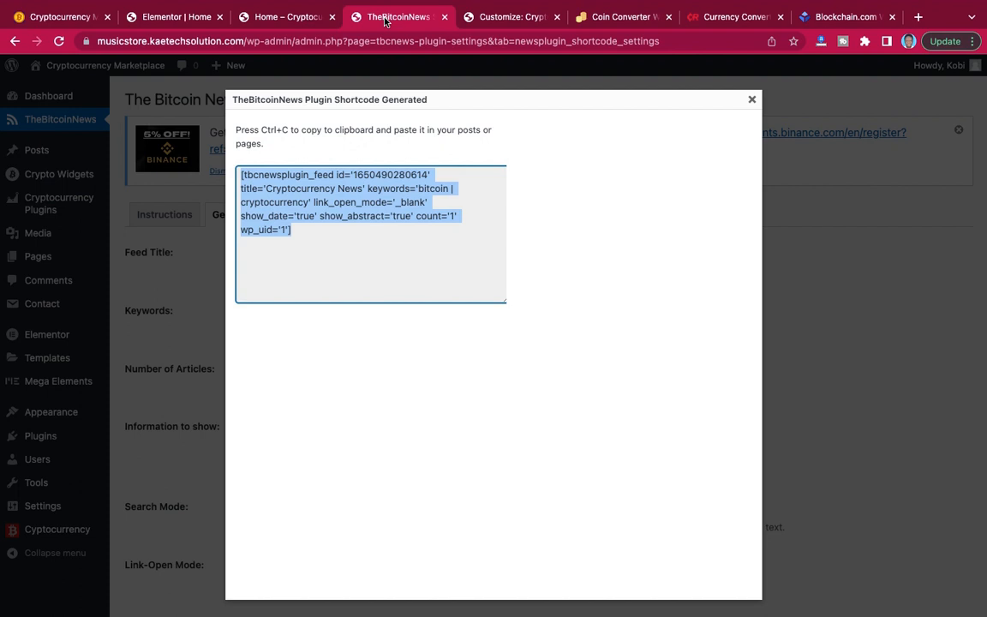
{"action": "left_click", "coordinate": [753, 101]}
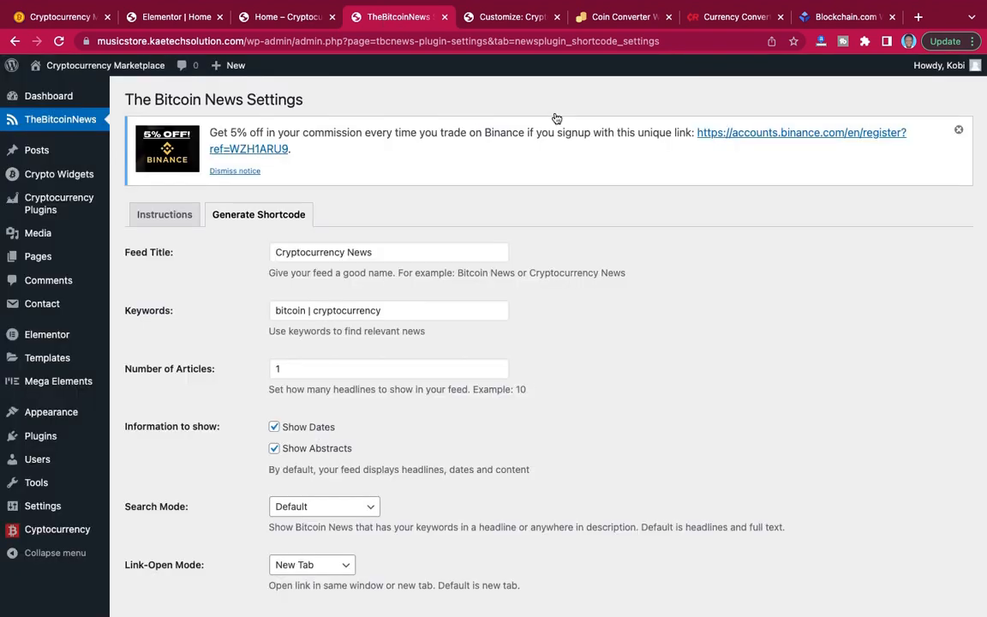
{"action": "mouse_move", "coordinate": [65, 204]}
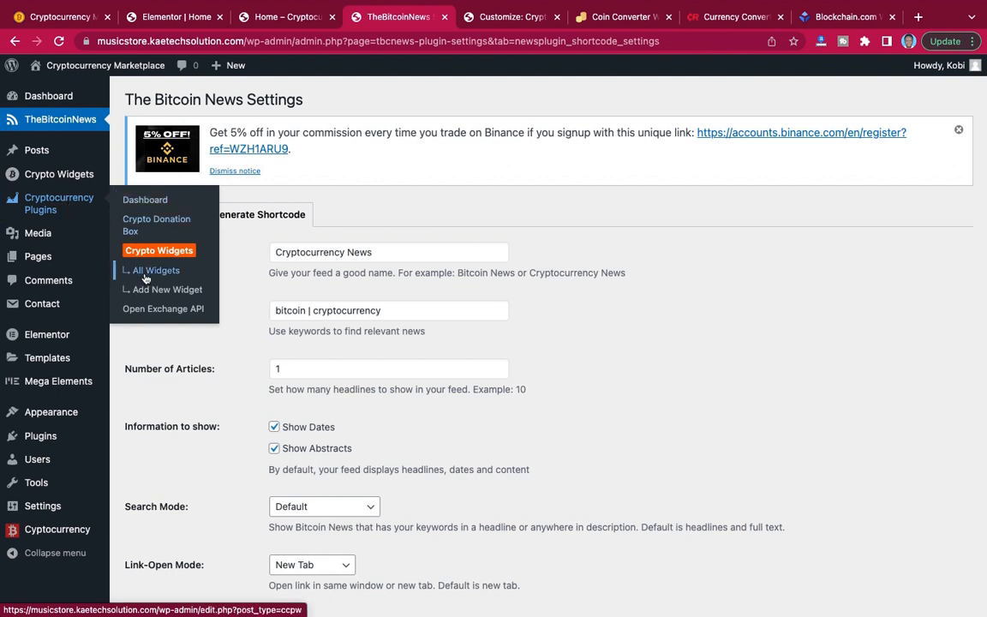
{"action": "left_click", "coordinate": [204, 291]}
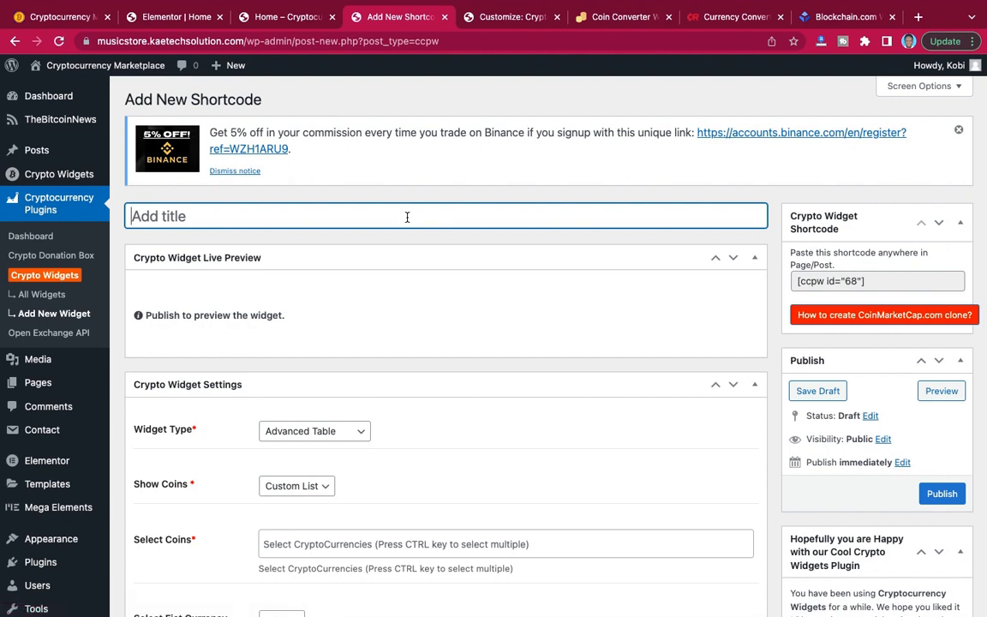
{"action": "type", "text": "Simple list"}
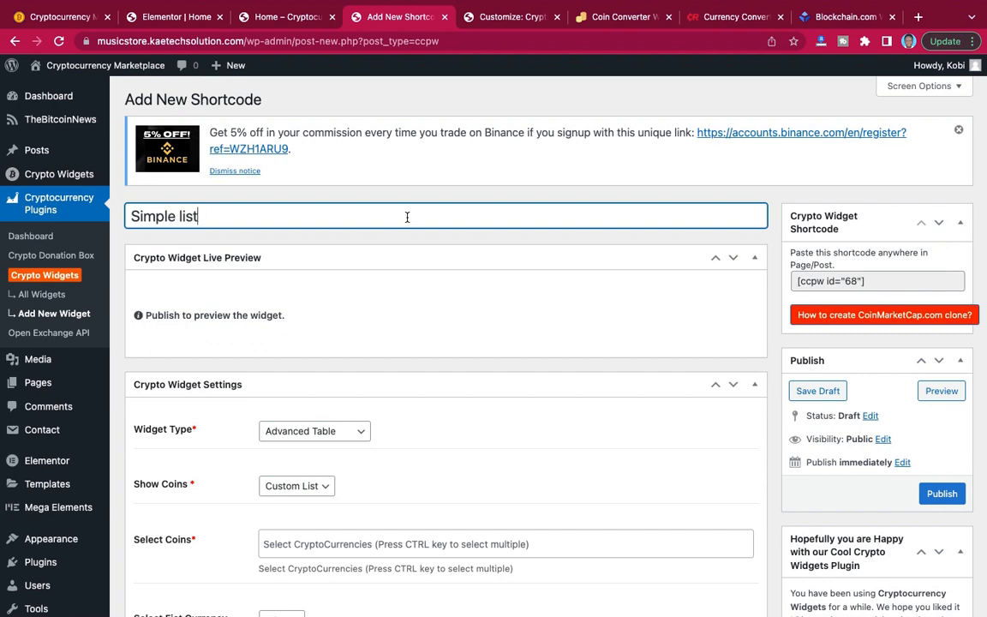
Set the crypto widget's type to Simple List and its shown coins to Top 10.
{"action": "scroll", "coordinate": [509, 248], "scroll_direction": "down", "scroll_amount": 5}
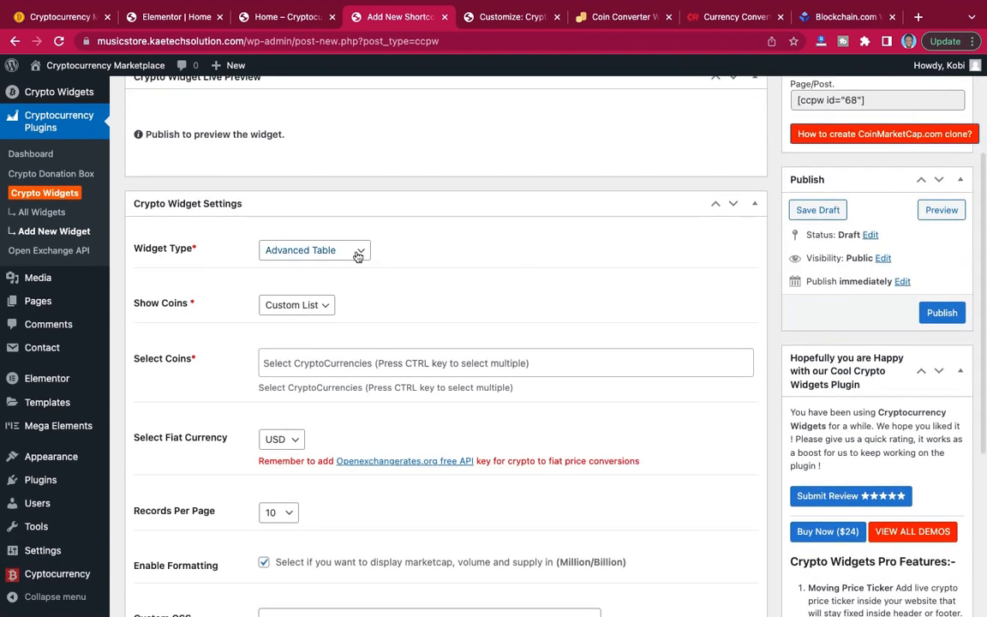
{"action": "left_click", "coordinate": [357, 256]}
{"action": "left_click", "coordinate": [326, 266]}
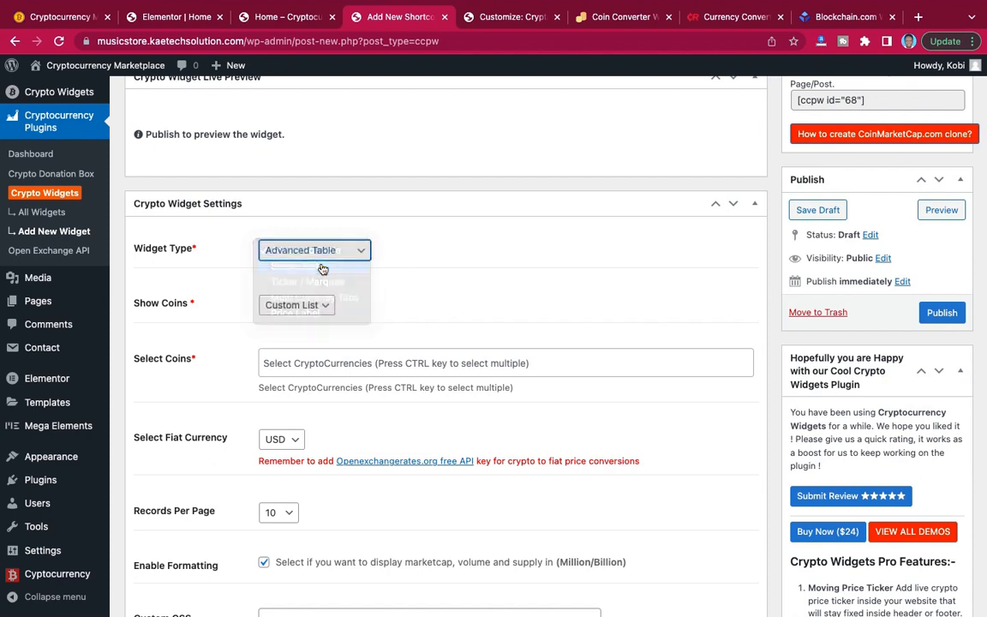
{"action": "scroll", "coordinate": [371, 295], "scroll_direction": "down", "scroll_amount": 3}
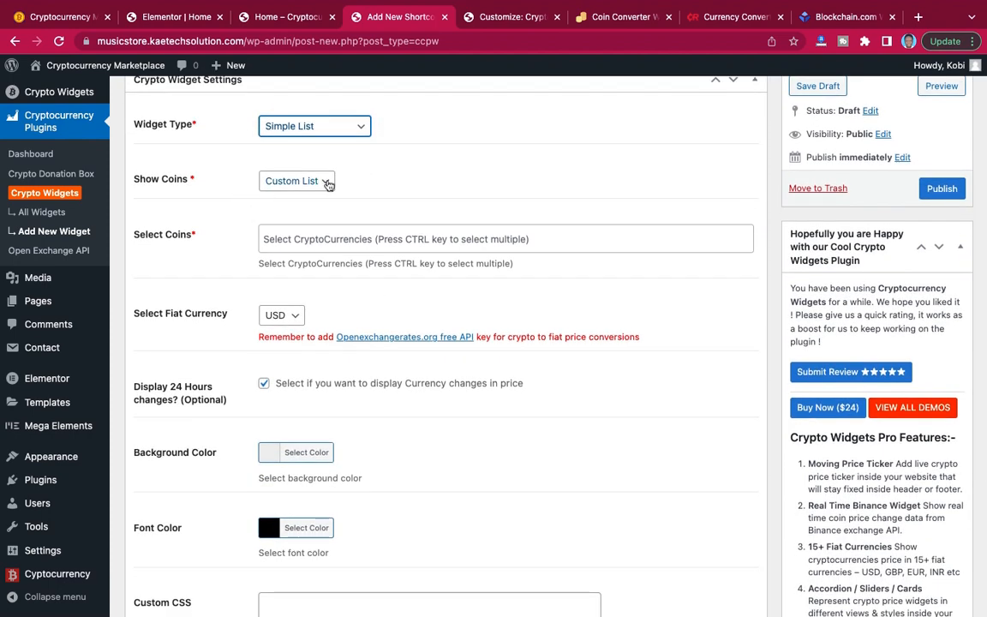
{"action": "left_click", "coordinate": [329, 183]}
{"action": "left_click", "coordinate": [319, 198]}
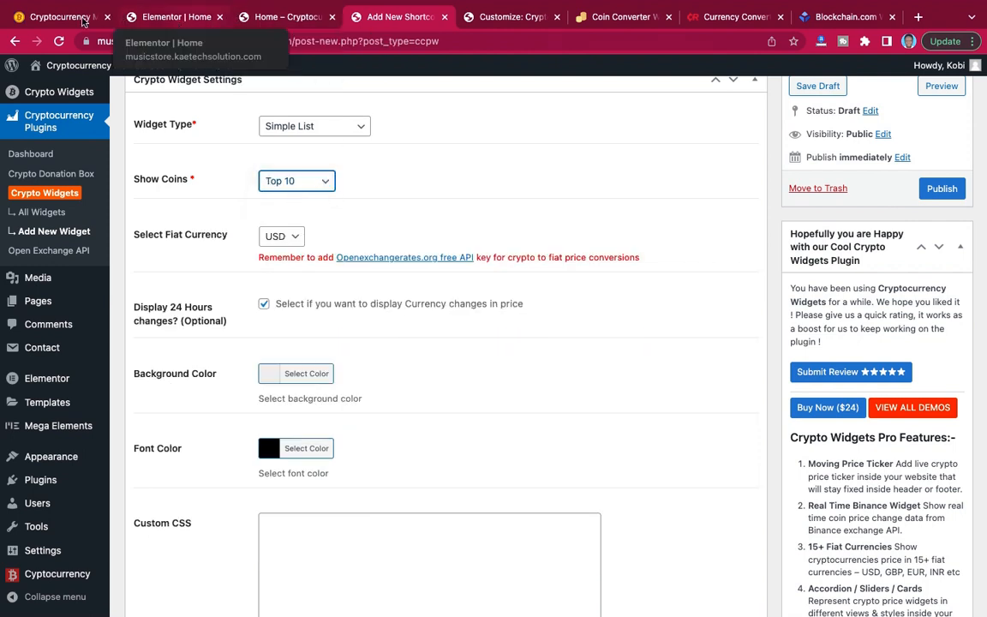
Check the reference coin list's look and set the widget's background colour to #3c0e59, copied from the Crypto website note.
{"action": "left_click", "coordinate": [70, 17]}
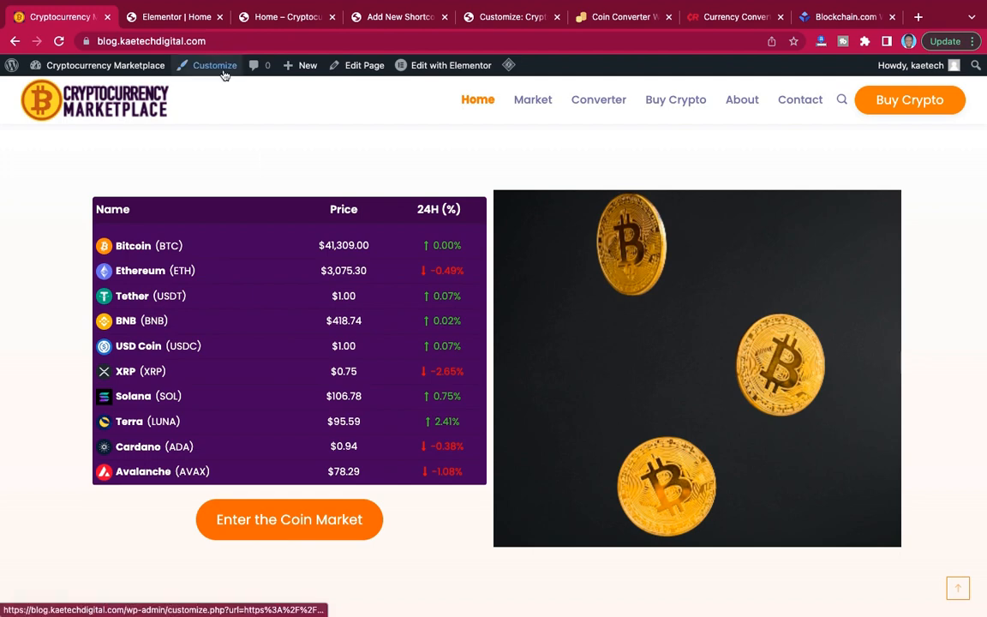
{"action": "left_click", "coordinate": [410, 24]}
{"action": "scroll", "coordinate": [358, 317], "scroll_direction": "down", "scroll_amount": 3}
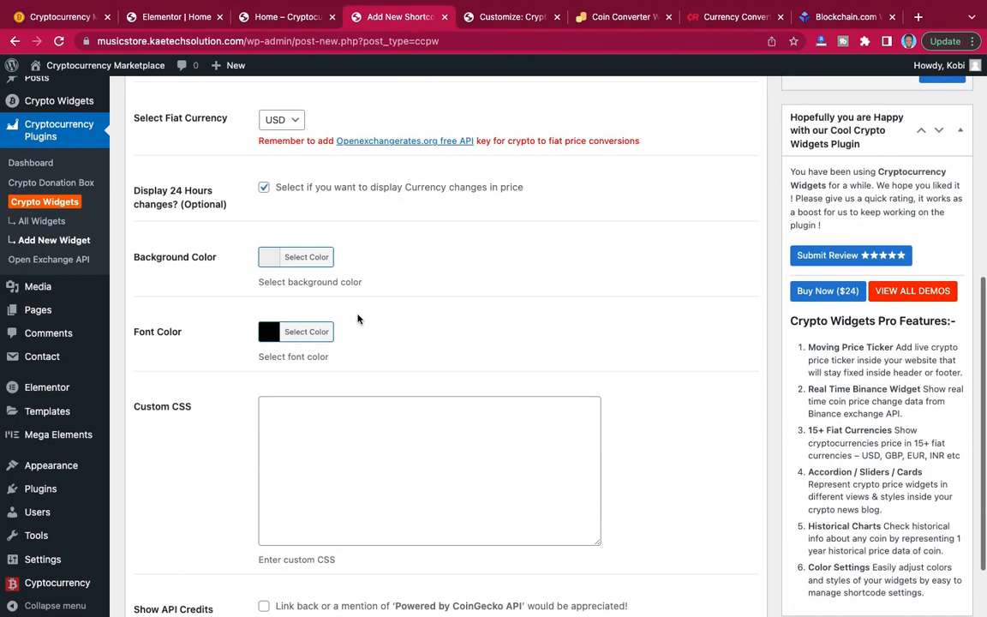
{"action": "left_click", "coordinate": [270, 262]}
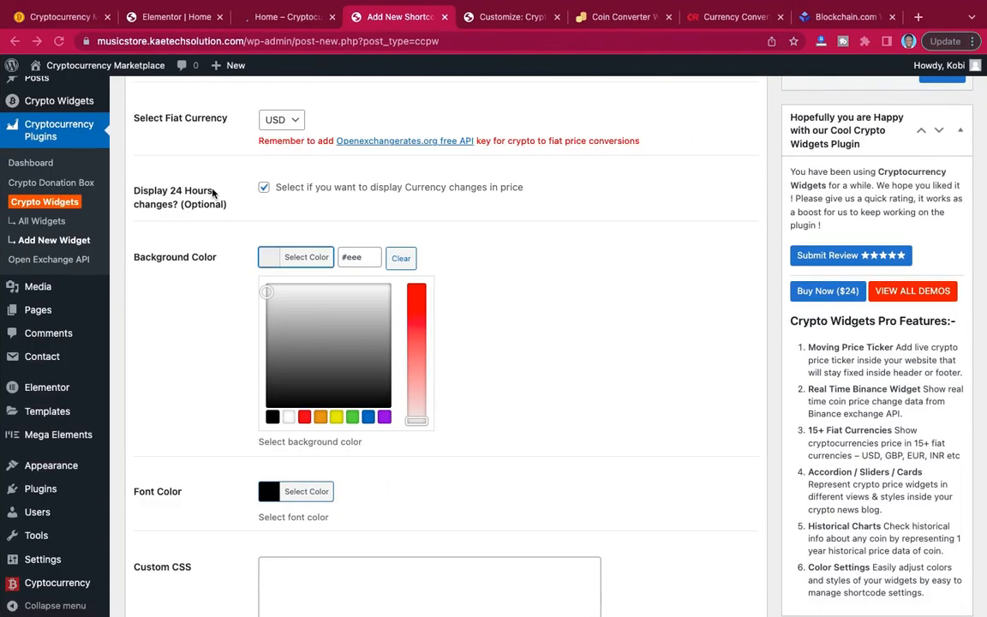
{"action": "left_click", "coordinate": [359, 258]}
{"action": "key", "text": "super+a"}
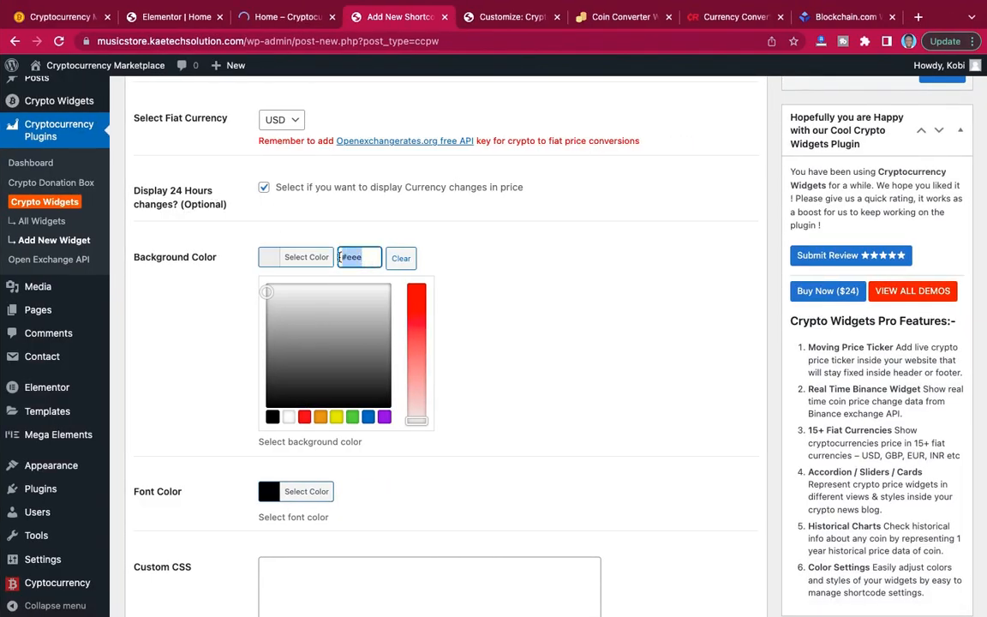
{"action": "key", "text": "super+v"}
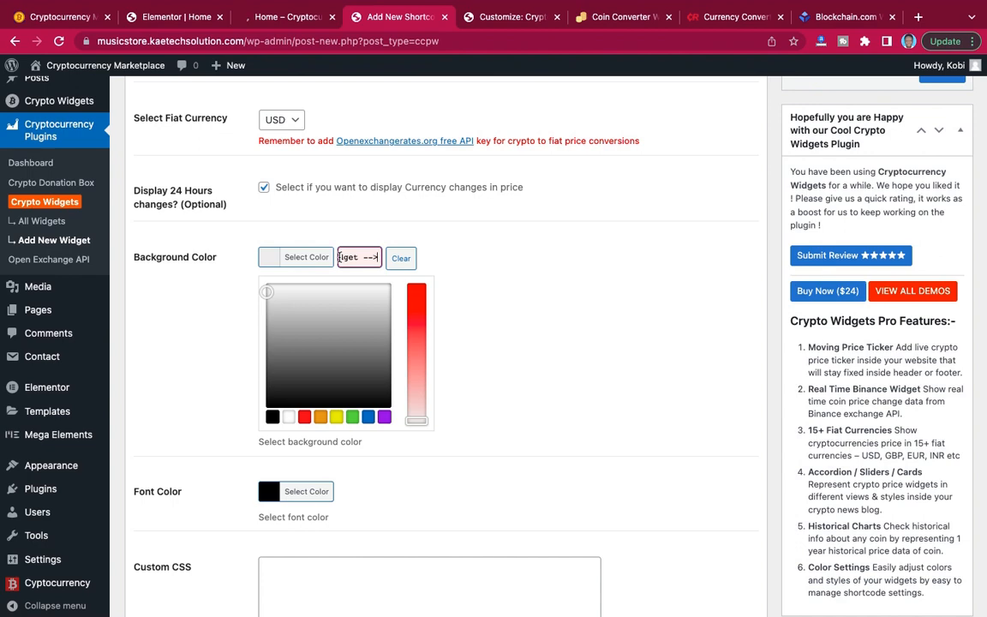
{"action": "key", "text": "super+a"}
{"action": "key", "text": "BackSpace"}
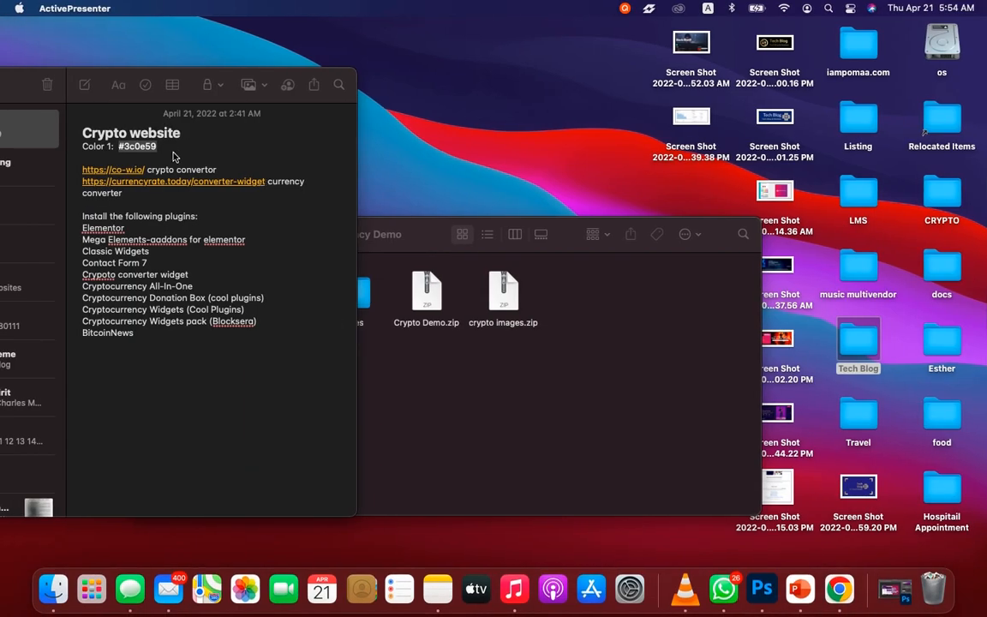
{"action": "left_click", "coordinate": [159, 151]}
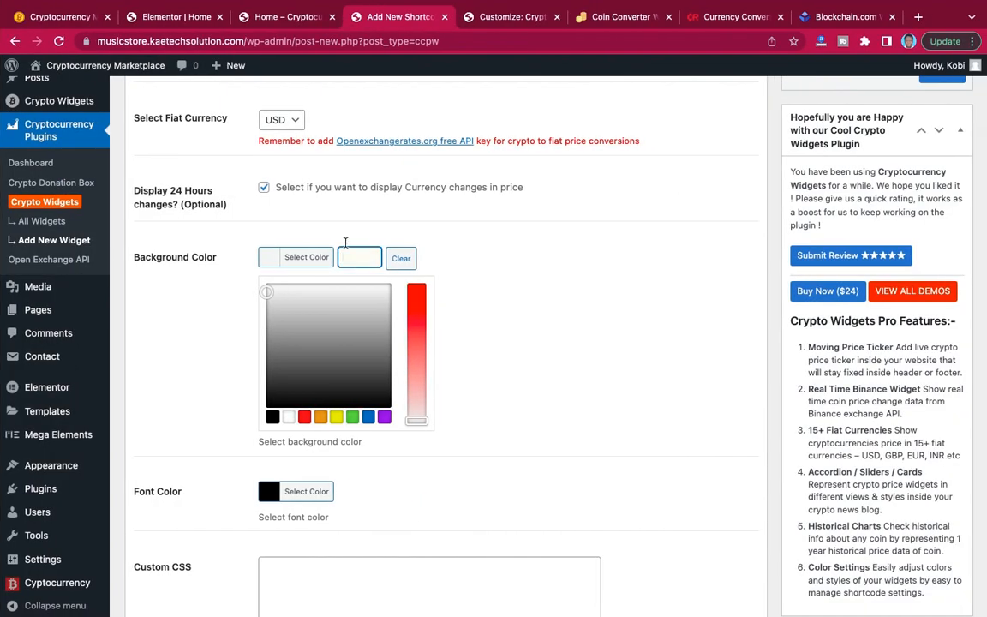
{"action": "type", "text": "#3c0e59"}
Set the crypto widget's font colour to white.
{"action": "scroll", "coordinate": [342, 432], "scroll_direction": "down", "scroll_amount": 4}
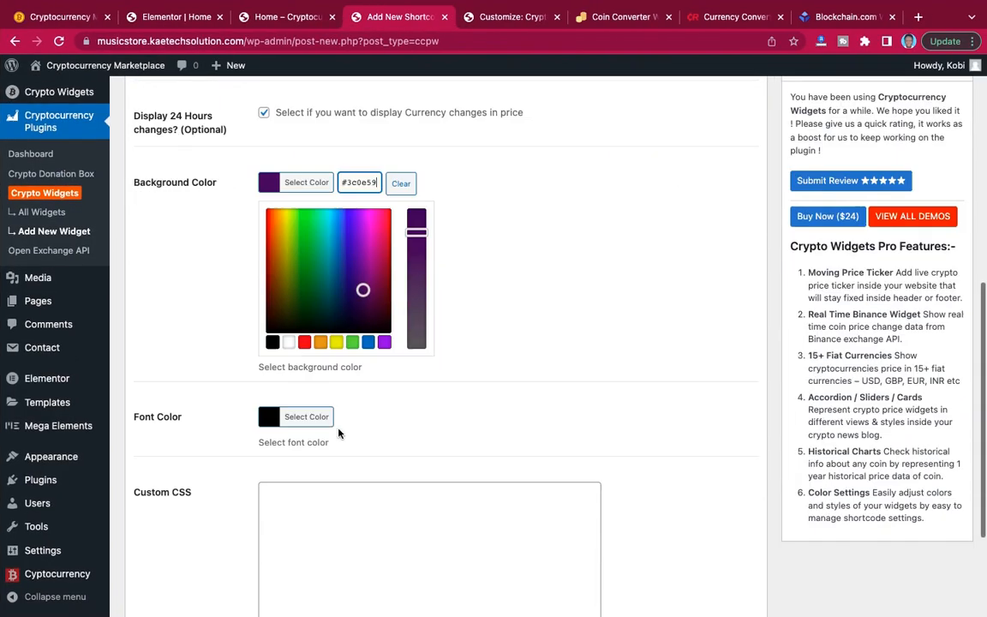
{"action": "left_click", "coordinate": [268, 328]}
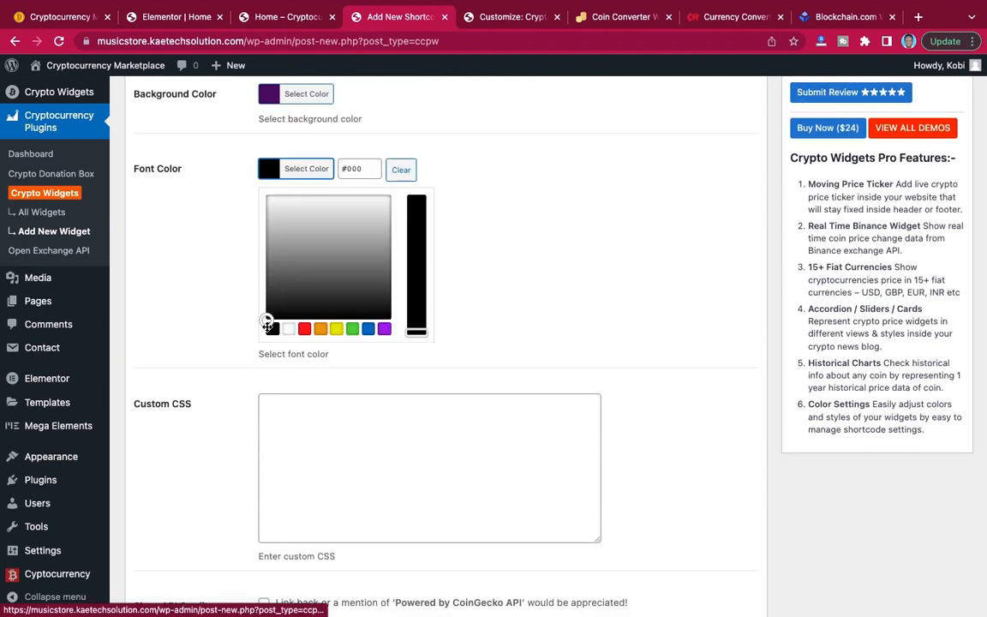
{"action": "left_click", "coordinate": [289, 329]}
{"action": "left_click", "coordinate": [180, 259]}
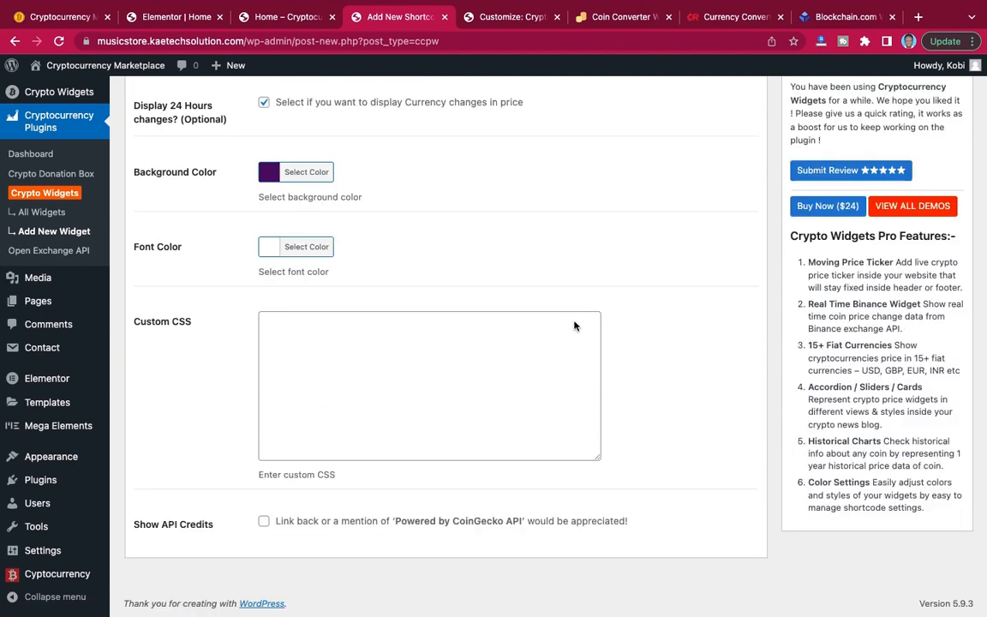
Publish the Simple list widget, check its live preview and copy its shortcode [ccpw id="68"].
{"action": "scroll", "coordinate": [573, 326], "scroll_direction": "up", "scroll_amount": 10}
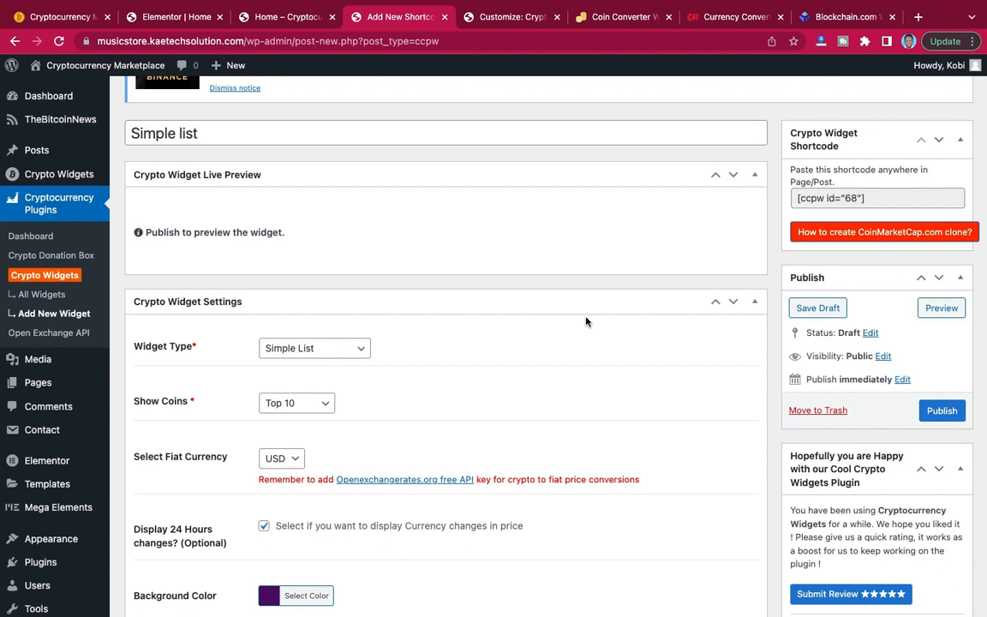
{"action": "left_click", "coordinate": [942, 411]}
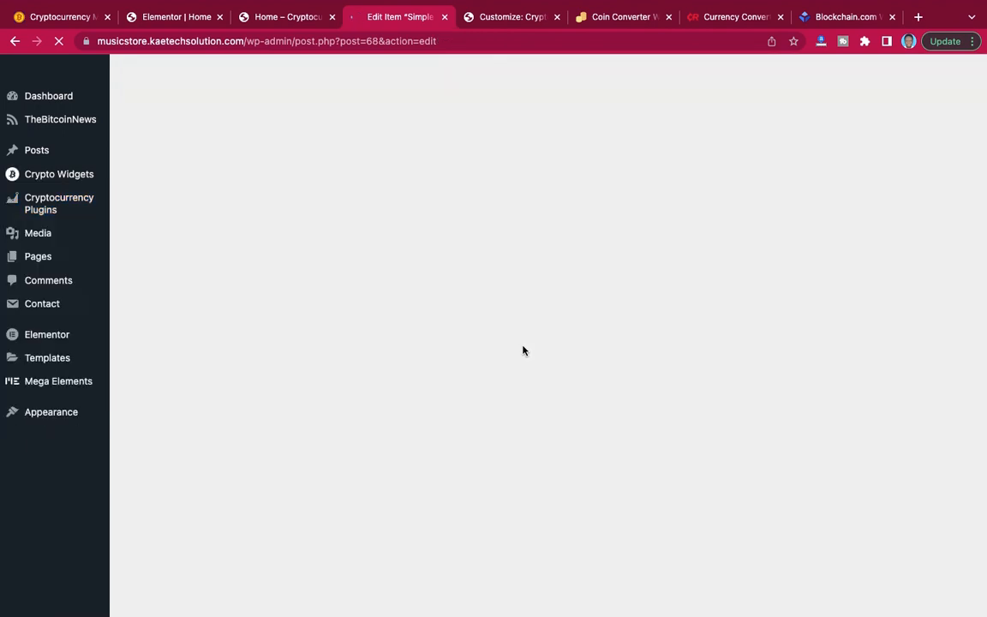
{"action": "scroll", "coordinate": [524, 350], "scroll_direction": "down", "scroll_amount": 5}
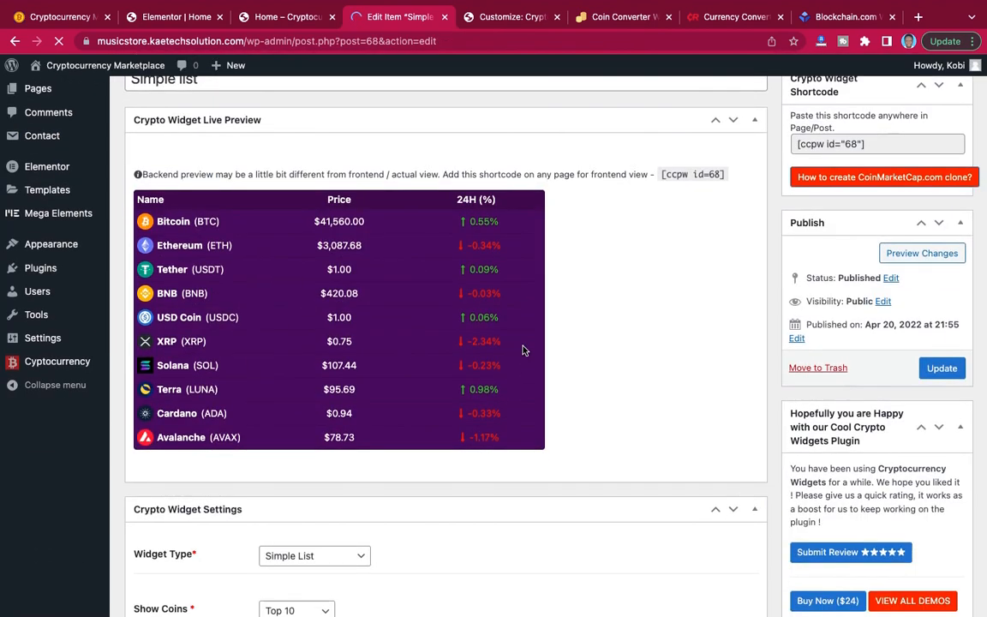
{"action": "scroll", "coordinate": [625, 275], "scroll_direction": "up", "scroll_amount": 3}
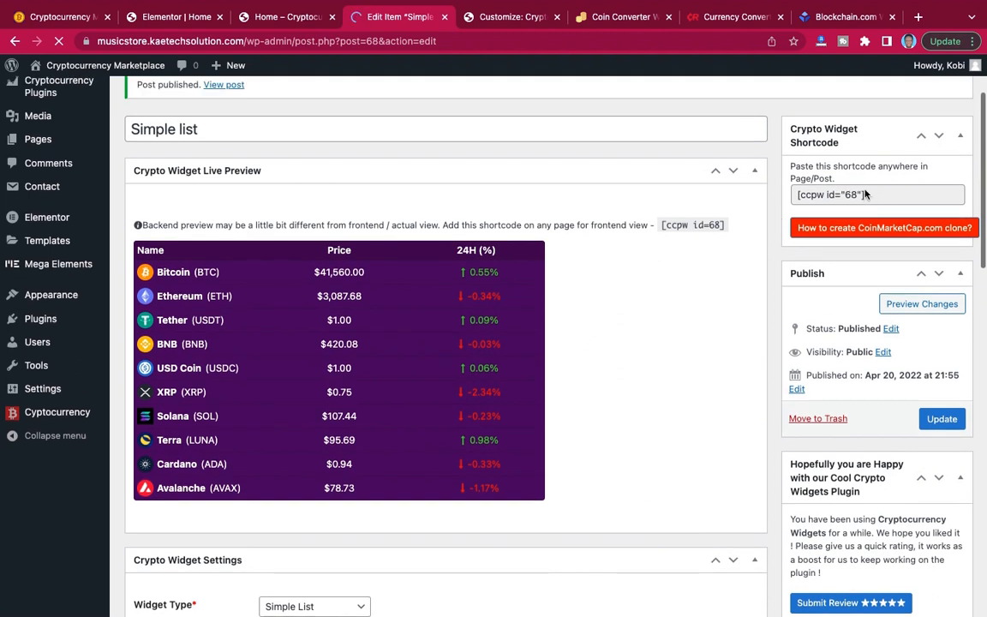
{"action": "left_click", "coordinate": [851, 195]}
{"action": "key", "text": "super+c"}
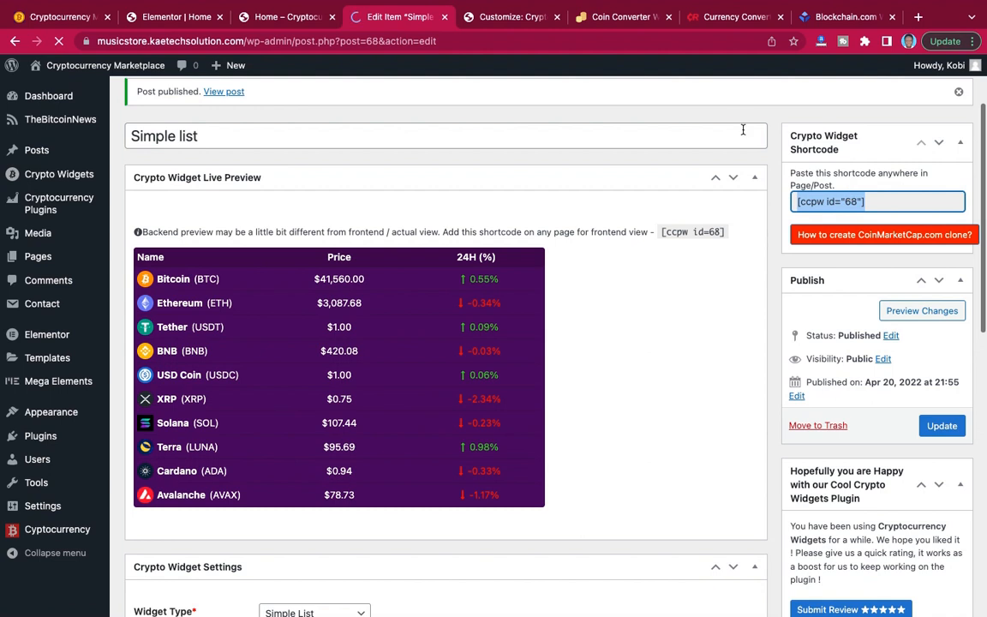
Back in the Elementor editor, add a Shortcode widget to the left column of the new two-column section.
{"action": "left_click", "coordinate": [193, 24]}
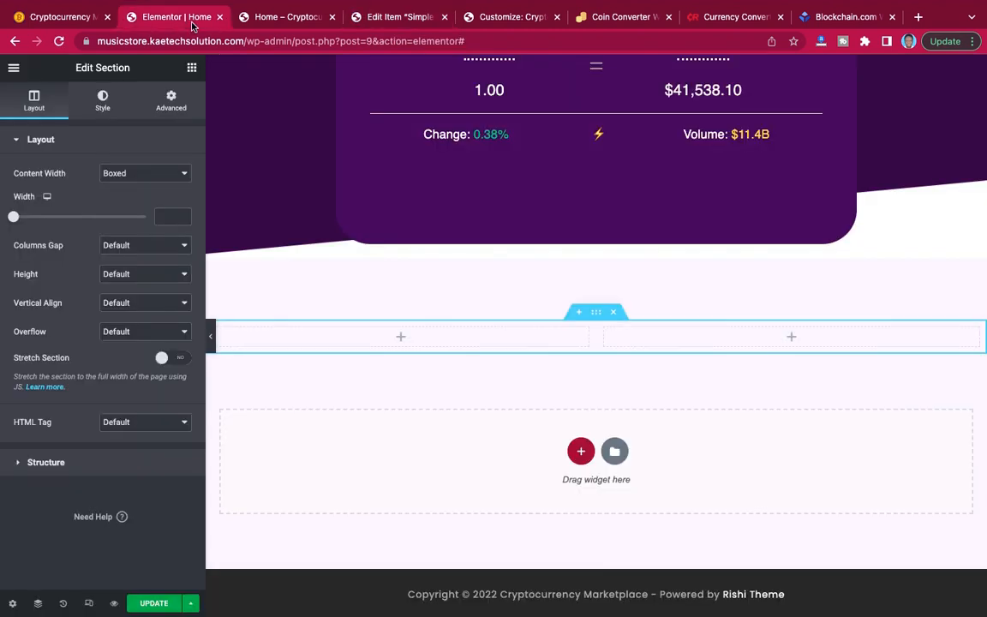
{"action": "left_click", "coordinate": [401, 339]}
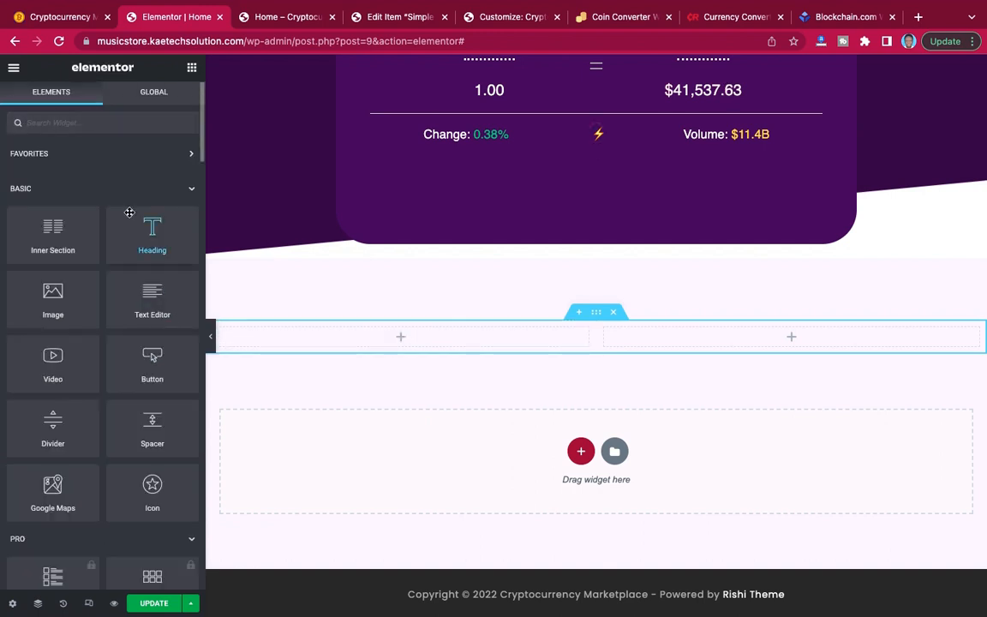
{"action": "type", "text": "sh"}
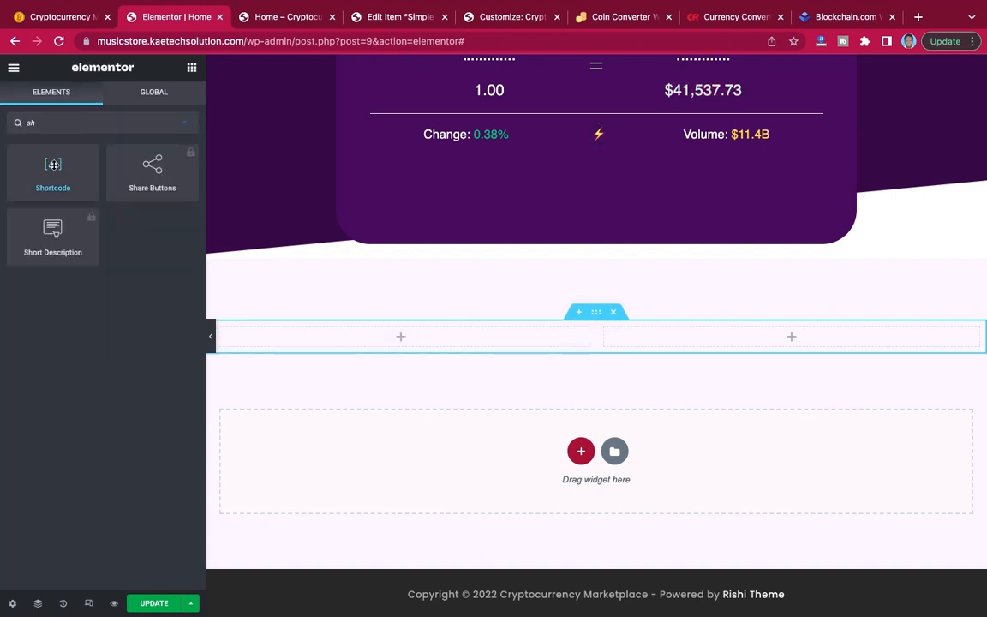
{"action": "left_click_drag", "start_coordinate": [53, 164], "coordinate": [394, 347]}
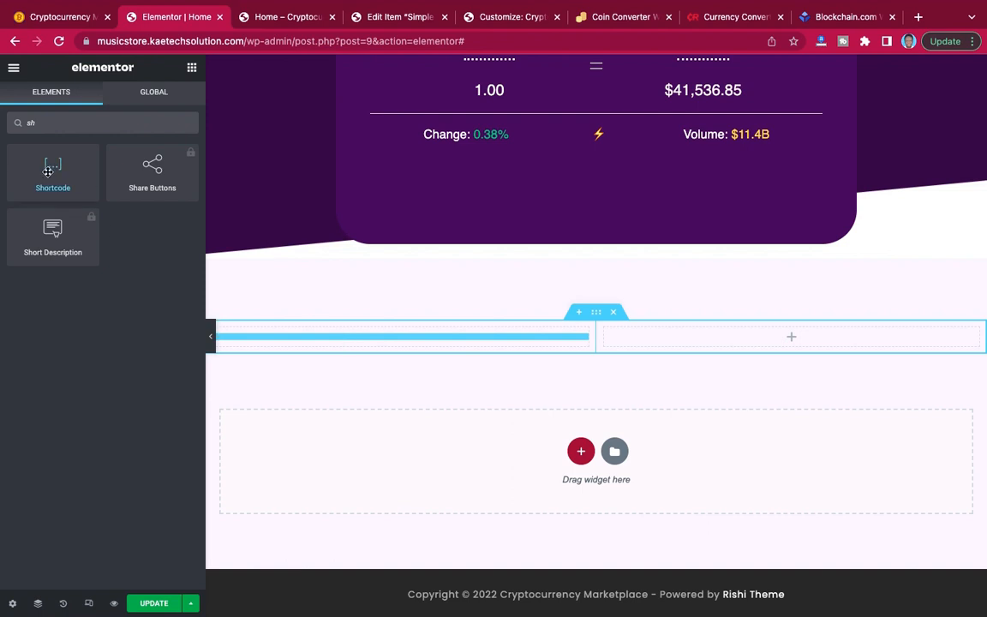
{"action": "left_click_drag", "start_coordinate": [48, 172], "coordinate": [373, 342]}
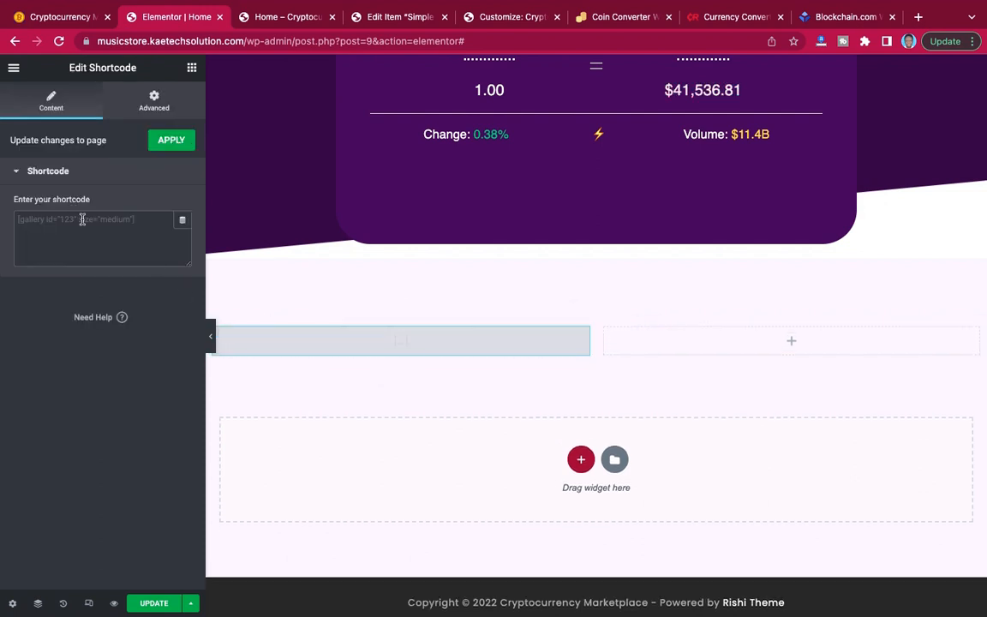
Insert the shortcode [ccpw id="68"] in the new Shortcode widget, check the rendered coin list and update the page.
{"action": "left_click", "coordinate": [82, 220]}
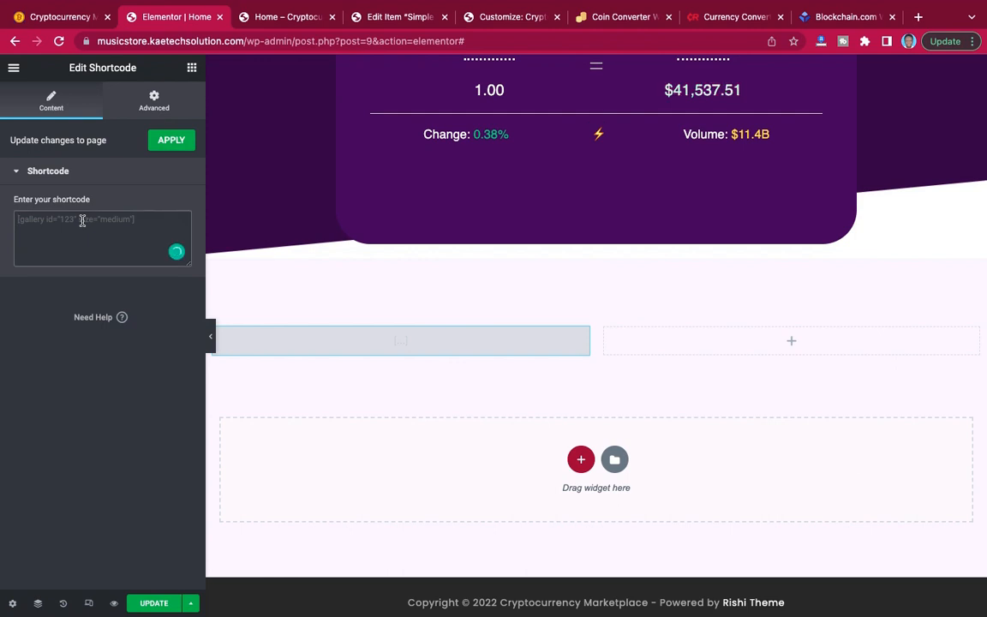
{"action": "key", "text": "super+v"}
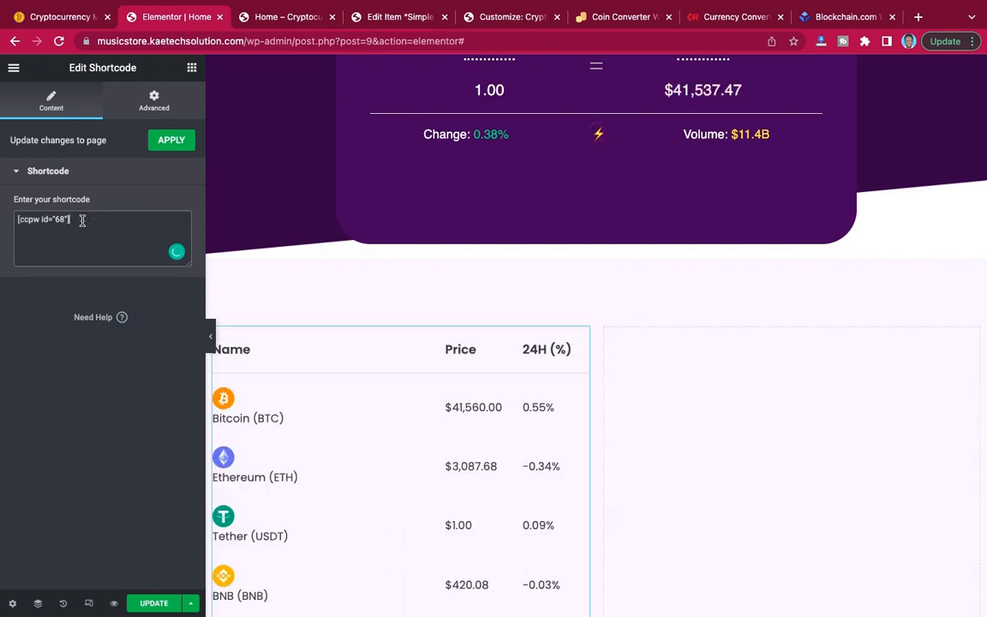
{"action": "scroll", "coordinate": [418, 398], "scroll_direction": "down", "scroll_amount": 5}
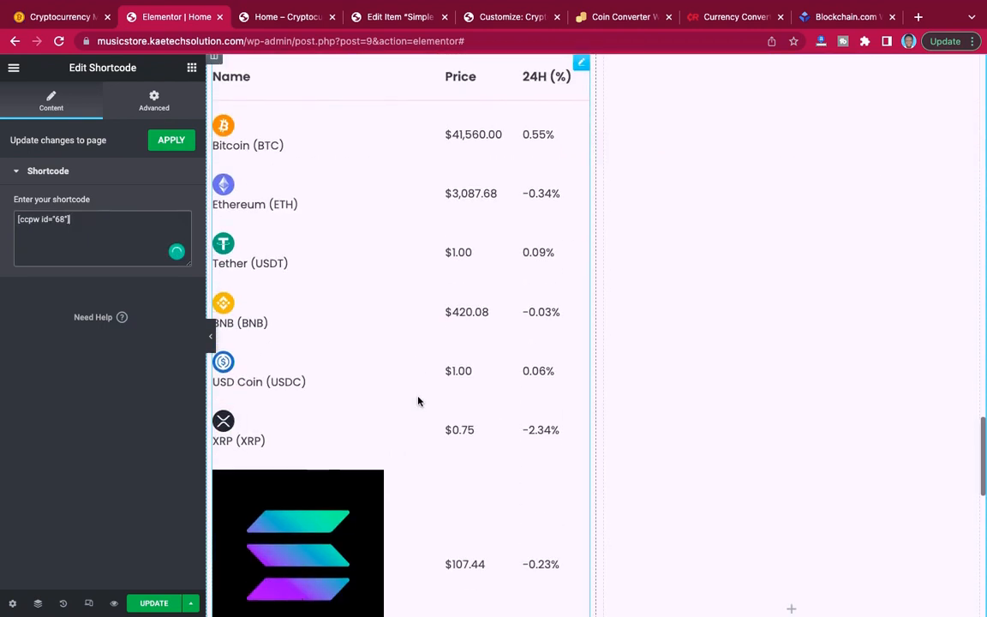
{"action": "scroll", "coordinate": [419, 400], "scroll_direction": "up", "scroll_amount": 3}
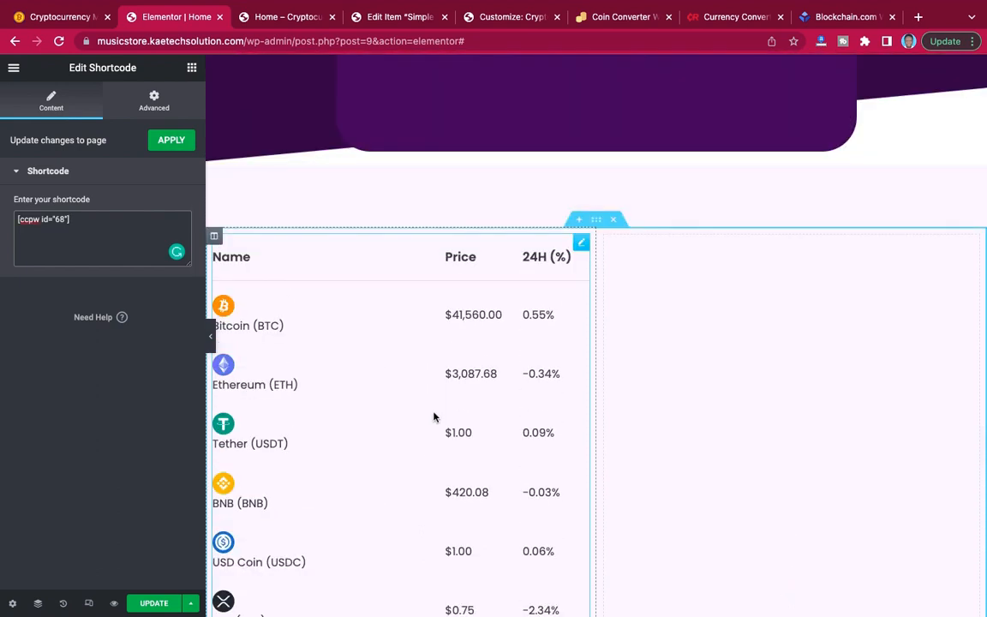
{"action": "scroll", "coordinate": [428, 440], "scroll_direction": "down", "scroll_amount": 4}
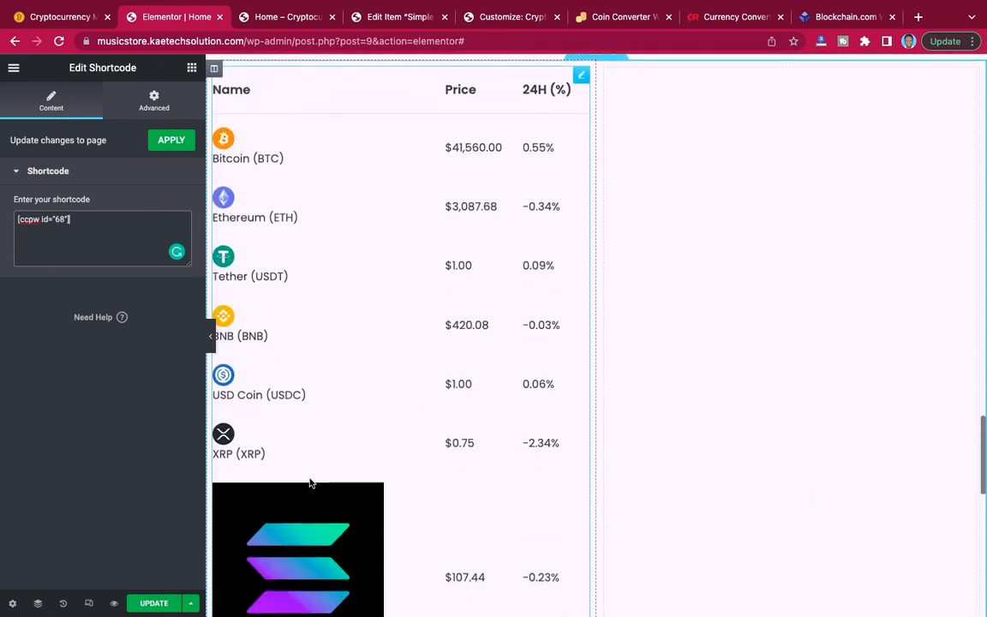
{"action": "scroll", "coordinate": [392, 461], "scroll_direction": "up", "scroll_amount": 1}
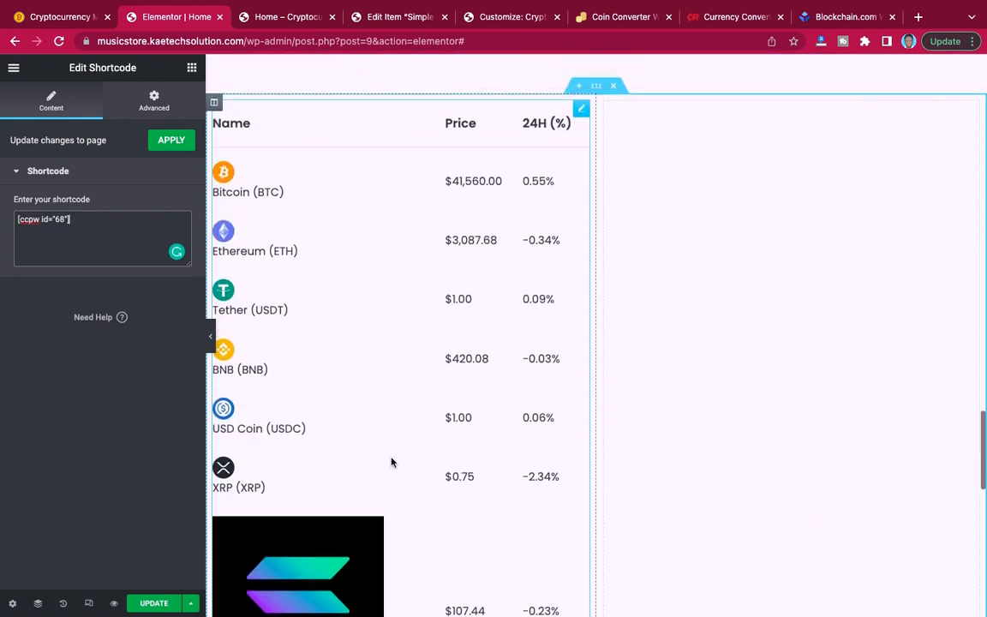
{"action": "left_click", "coordinate": [153, 605]}
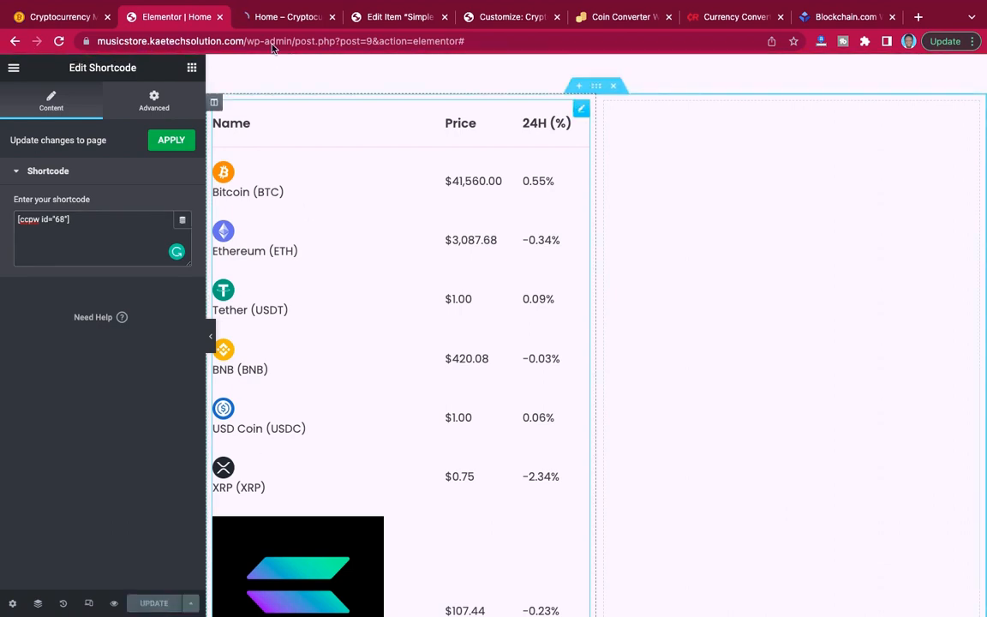
Examine the live page preview for the new coin list's styling and compare it with the multi-currency list beside Cryptocurrency News.
{"action": "left_click", "coordinate": [287, 18]}
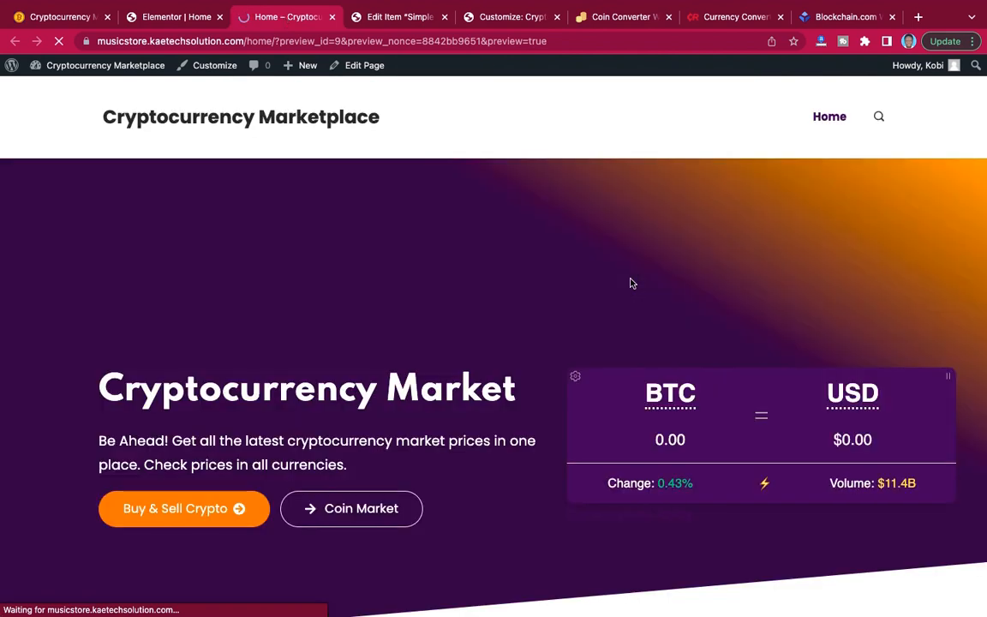
{"action": "scroll", "coordinate": [631, 283], "scroll_direction": "down", "scroll_amount": 1}
{"action": "scroll", "coordinate": [631, 283], "scroll_direction": "down", "scroll_amount": 10}
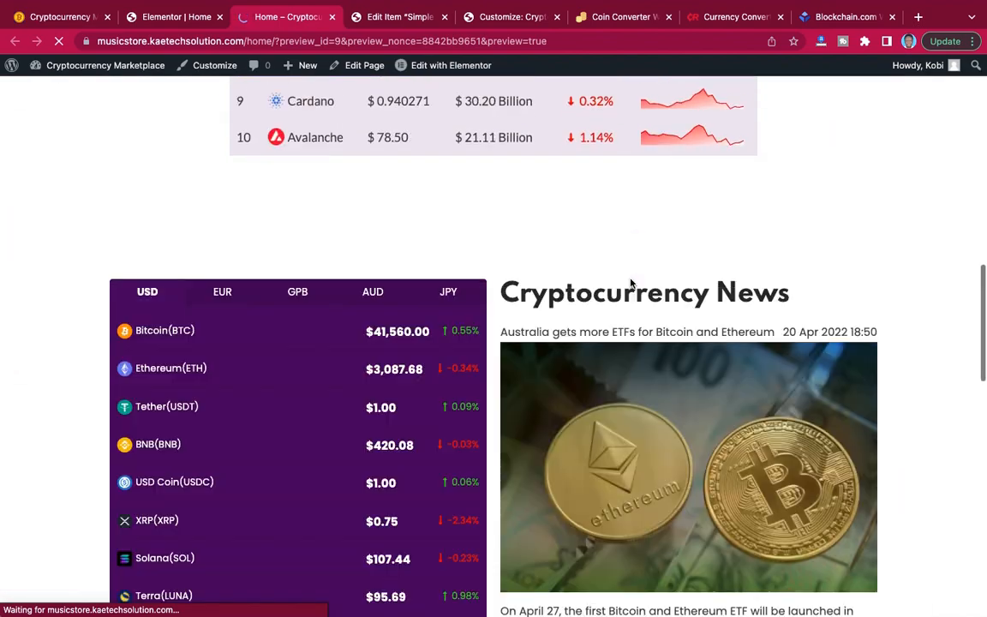
{"action": "scroll", "coordinate": [630, 283], "scroll_direction": "down", "scroll_amount": 5}
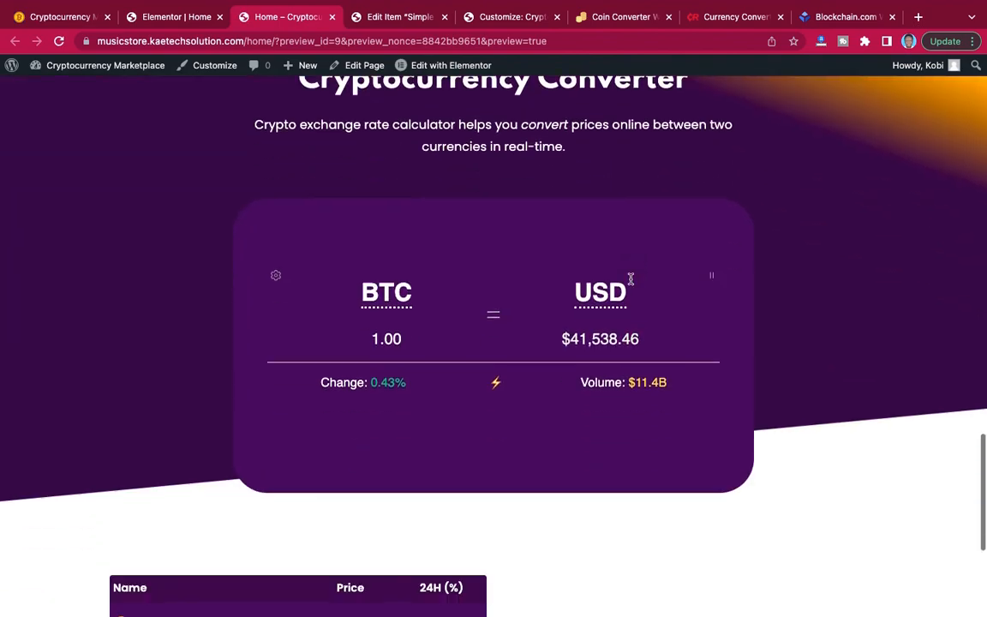
{"action": "scroll", "coordinate": [631, 279], "scroll_direction": "up", "scroll_amount": 12}
{"action": "scroll", "coordinate": [631, 283], "scroll_direction": "down", "scroll_amount": 8}
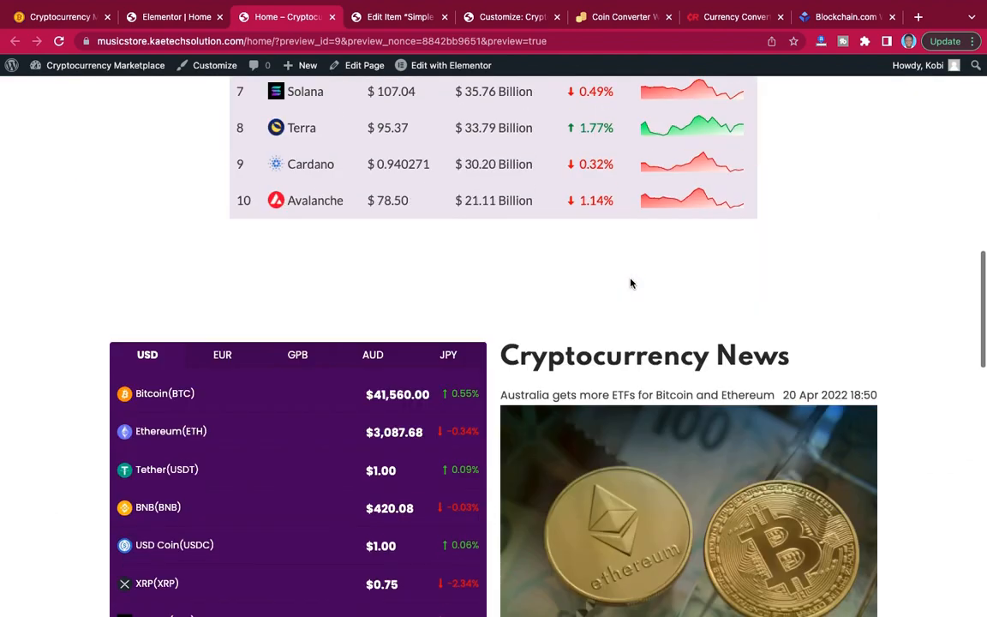
{"action": "scroll", "coordinate": [630, 283], "scroll_direction": "down", "scroll_amount": 10}
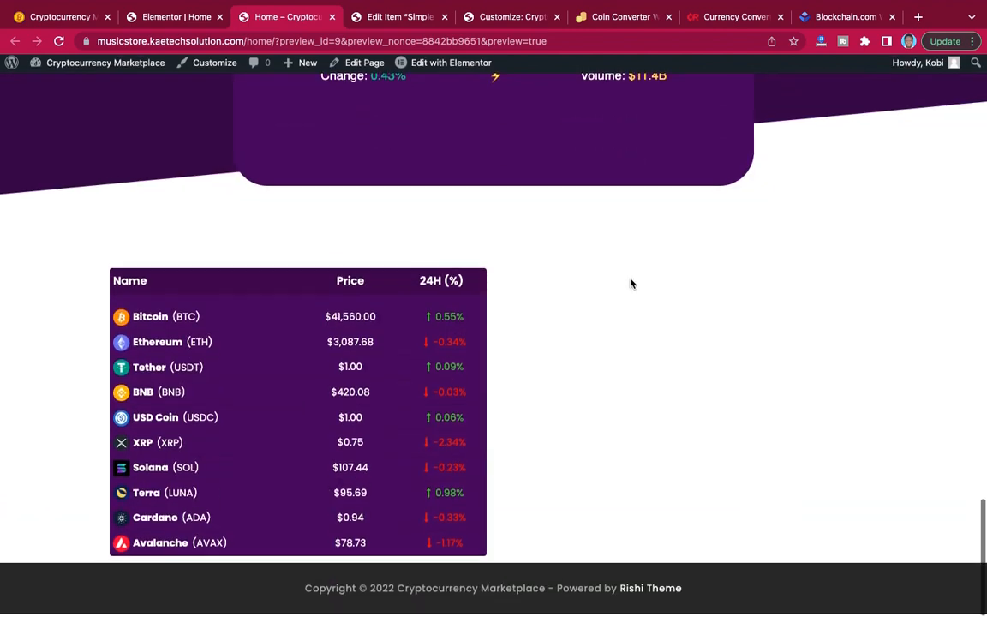
{"action": "scroll", "coordinate": [631, 283], "scroll_direction": "up", "scroll_amount": 2}
{"action": "scroll", "coordinate": [630, 283], "scroll_direction": "up", "scroll_amount": 8}
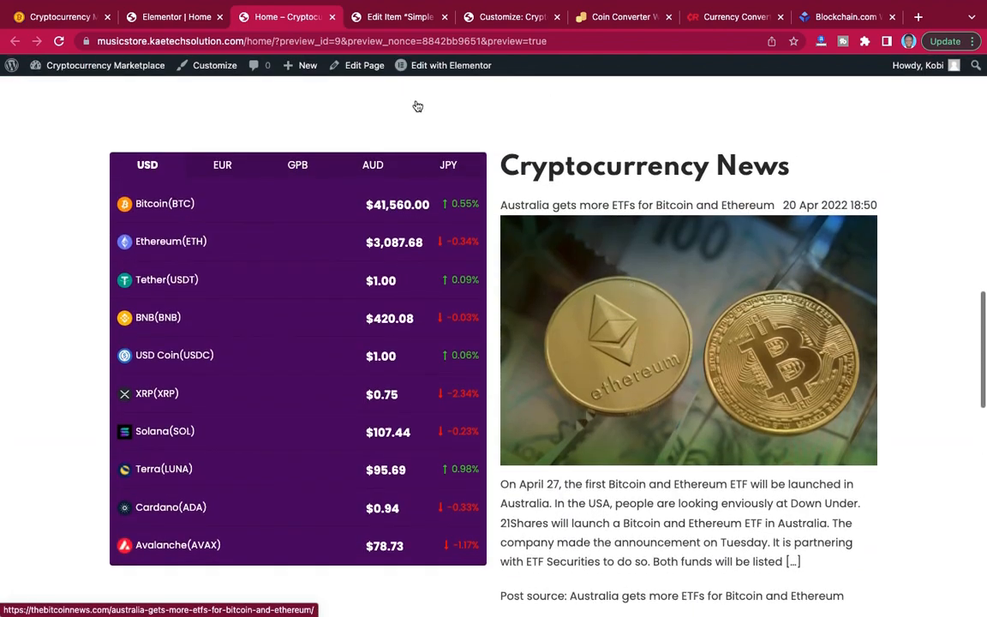
{"action": "scroll", "coordinate": [311, 205], "scroll_direction": "up", "scroll_amount": 5}
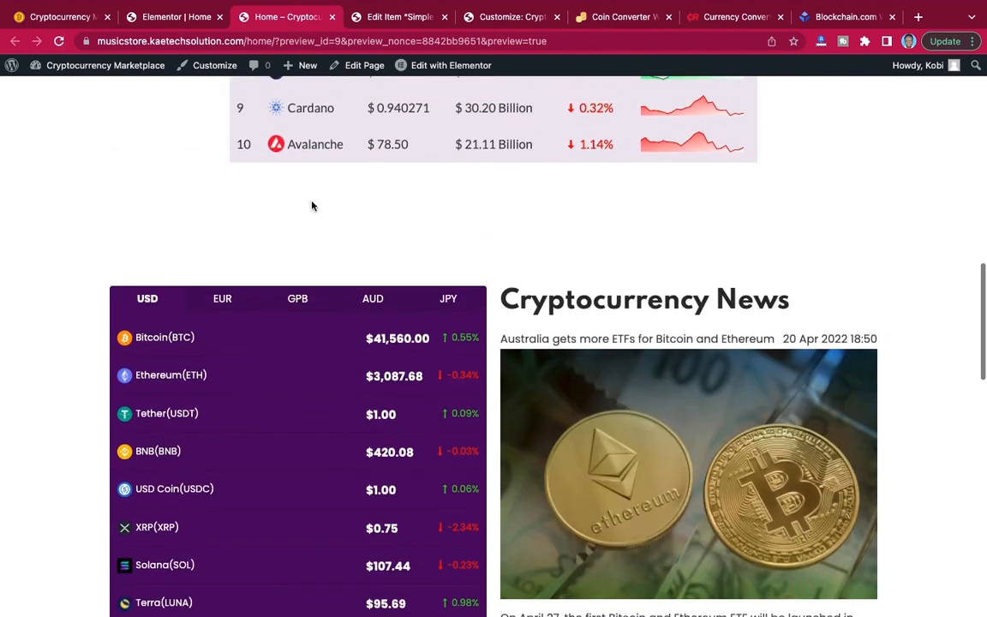
{"action": "scroll", "coordinate": [311, 204], "scroll_direction": "down", "scroll_amount": 3}
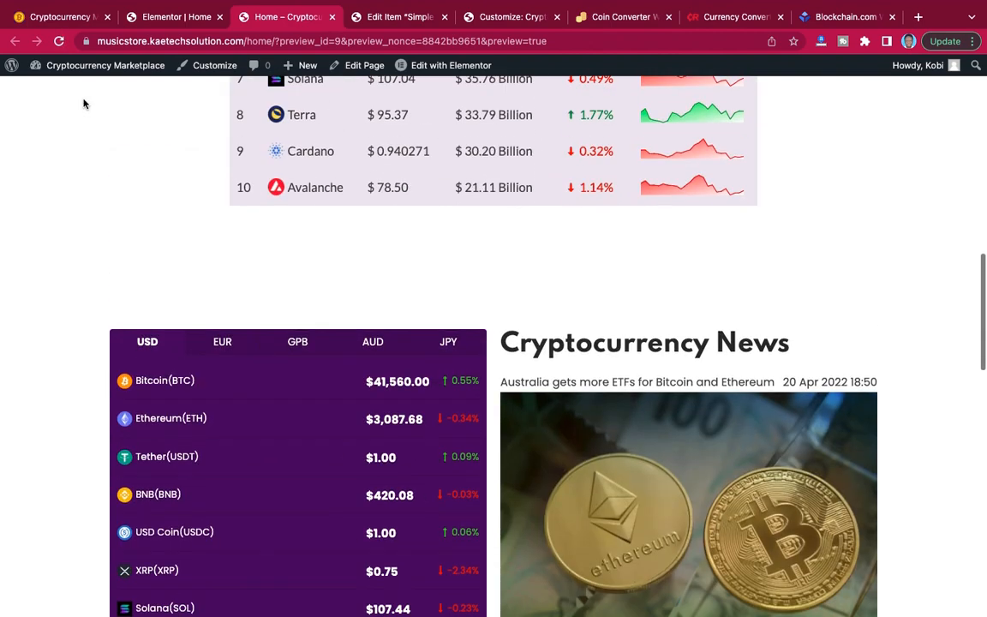
Examine the background and spacing of the reference site's Cryptocurrency News section.
{"action": "left_click", "coordinate": [66, 17]}
{"action": "scroll", "coordinate": [271, 244], "scroll_direction": "down", "scroll_amount": 5}
{"action": "scroll", "coordinate": [271, 246], "scroll_direction": "up", "scroll_amount": 5}
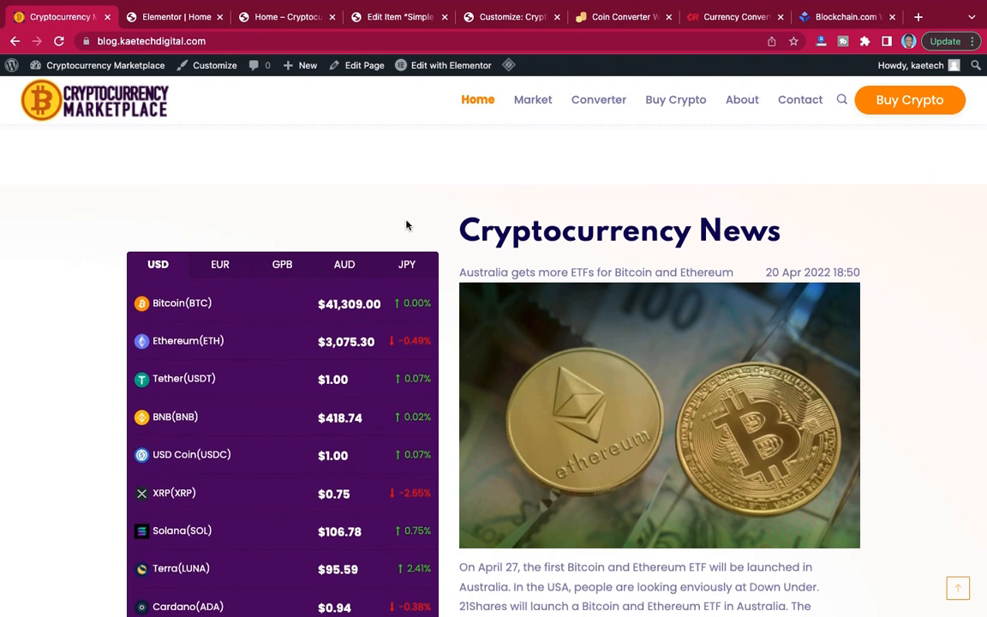
{"action": "scroll", "coordinate": [405, 223], "scroll_direction": "up", "scroll_amount": 4}
{"action": "scroll", "coordinate": [406, 223], "scroll_direction": "down", "scroll_amount": 5}
{"action": "scroll", "coordinate": [403, 222], "scroll_direction": "up", "scroll_amount": 1}
{"action": "scroll", "coordinate": [403, 221], "scroll_direction": "up", "scroll_amount": 1}
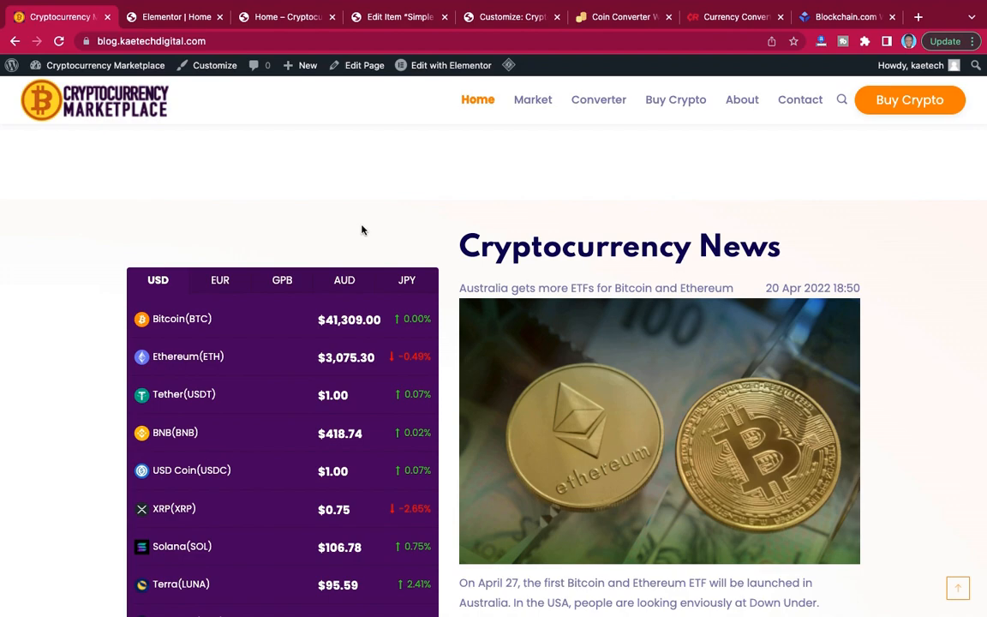
Back in the Elementor editor, set the Cryptocurrency News section's top padding to 90 px and its other paddings to 0.
{"action": "left_click", "coordinate": [191, 18]}
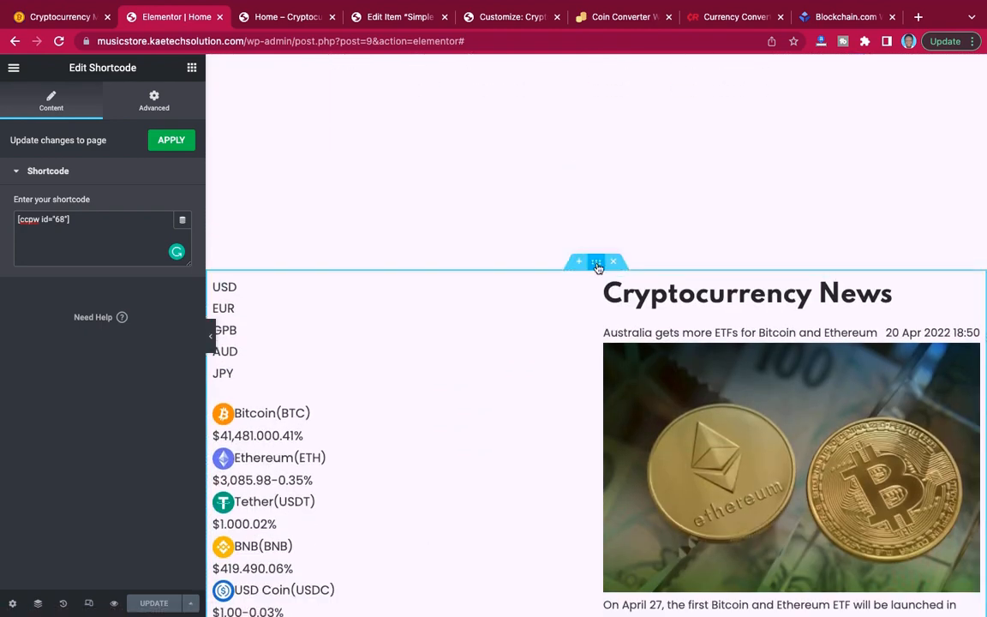
{"action": "left_click", "coordinate": [598, 266]}
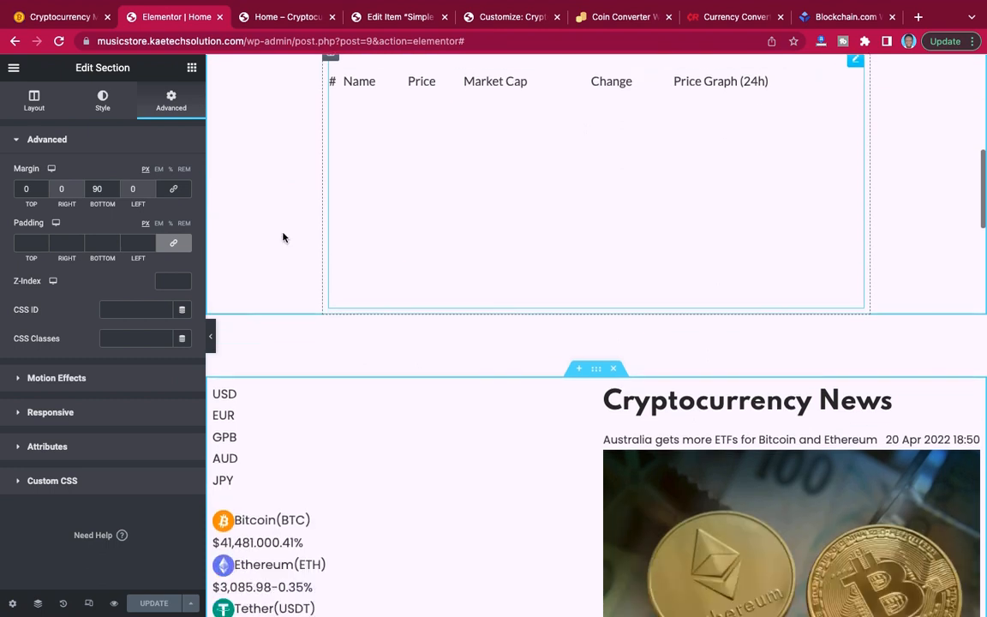
{"action": "left_click", "coordinate": [23, 188]}
{"action": "type", "text": "9"}
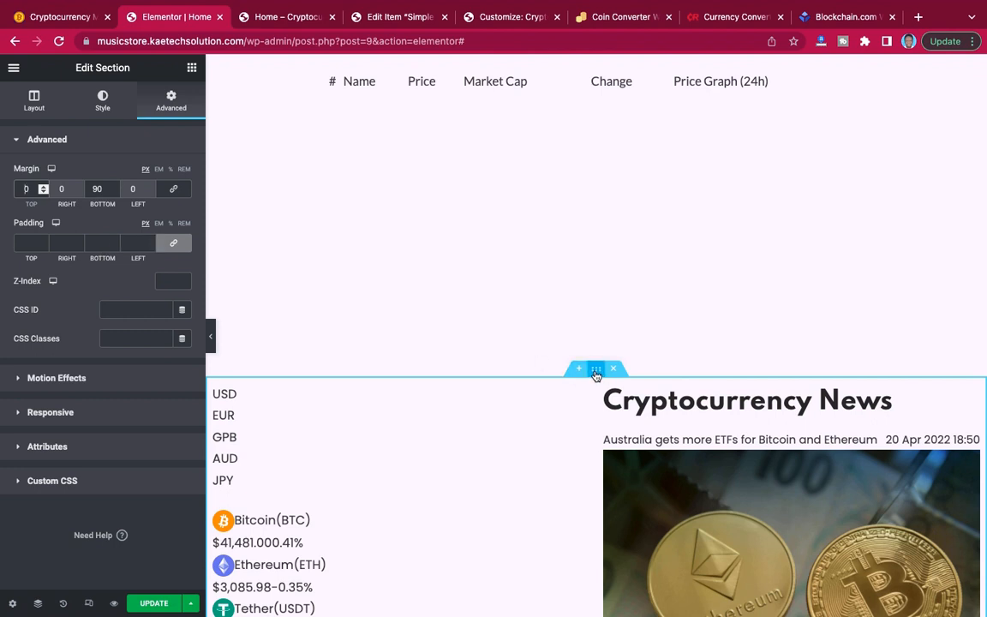
{"action": "left_click", "coordinate": [28, 244]}
{"action": "type", "text": "0"}
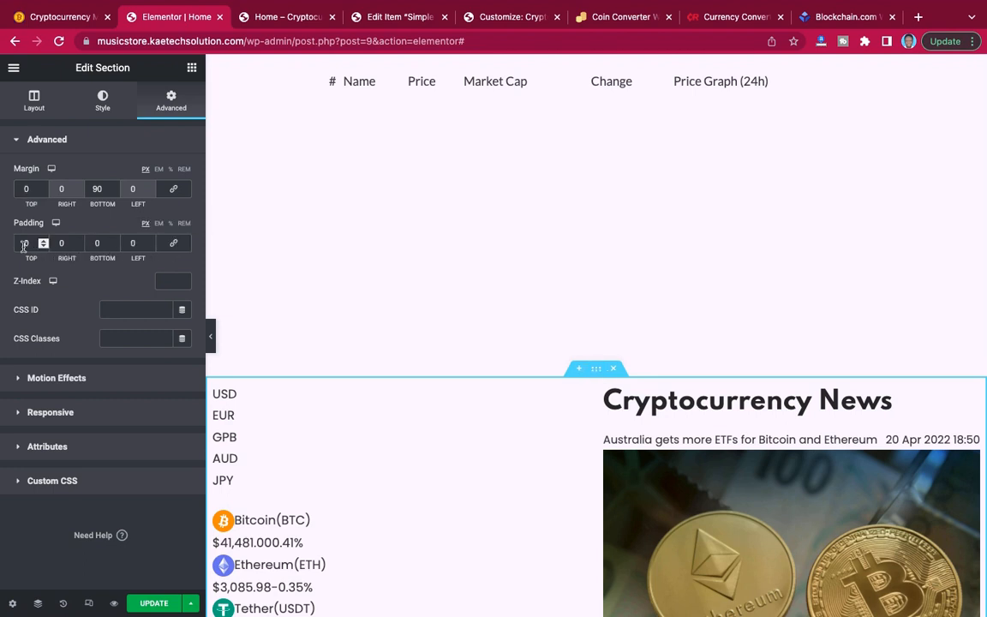
{"action": "type", "text": "9"}
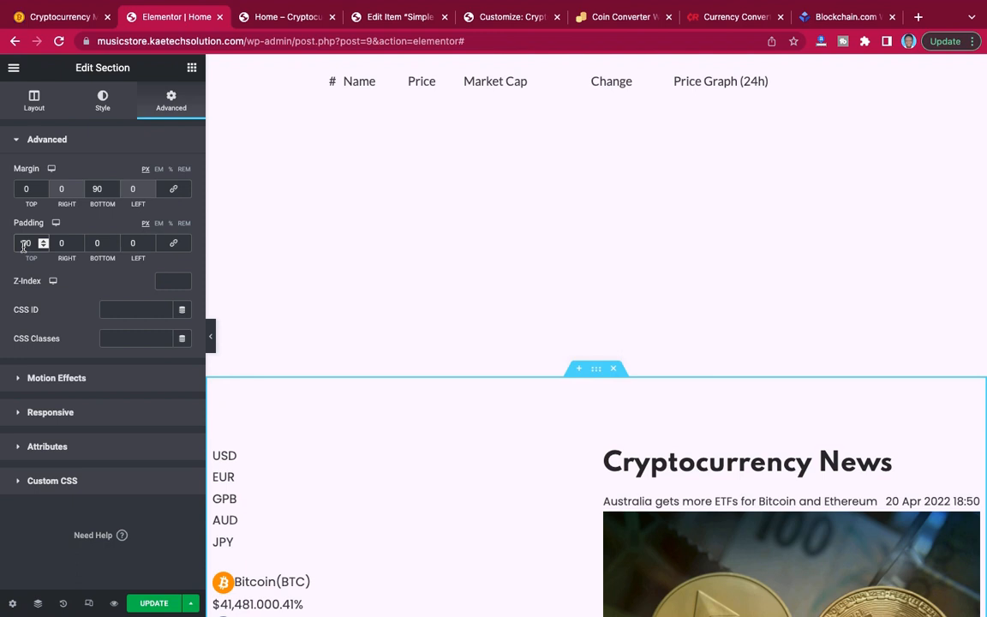
Give the Cryptocurrency News section a gradient background with the pale cream #FFF8EF as its first colour.
{"action": "left_click", "coordinate": [103, 100]}
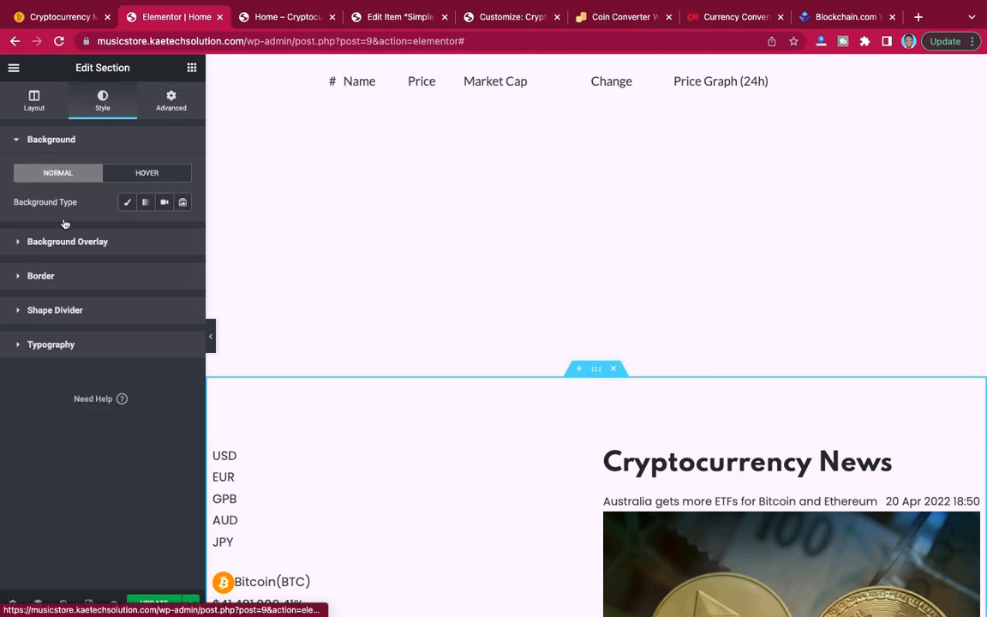
{"action": "left_click", "coordinate": [145, 204]}
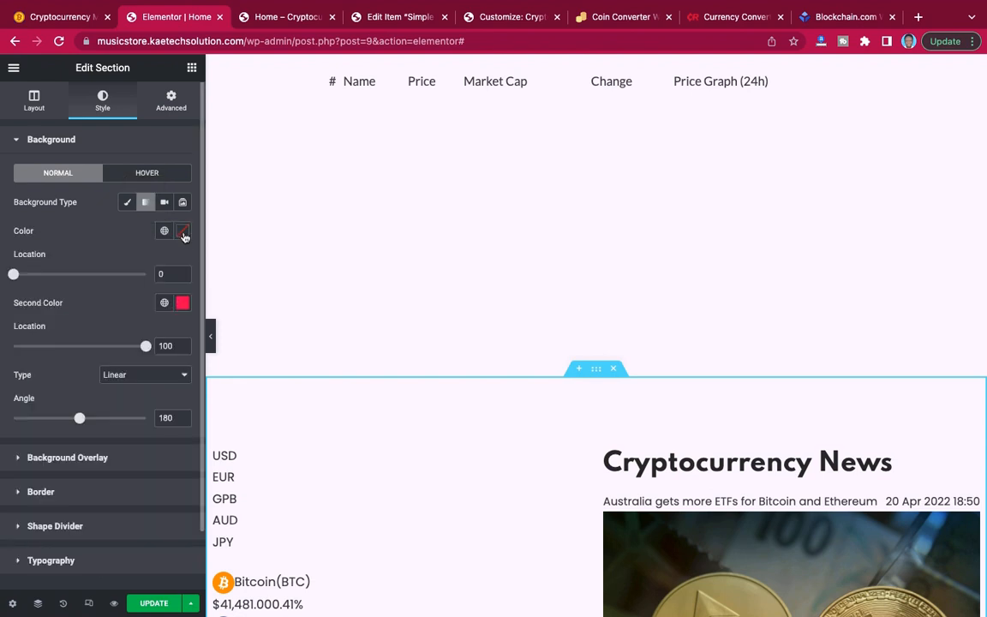
{"action": "scroll", "coordinate": [185, 237], "scroll_direction": "down", "scroll_amount": 2}
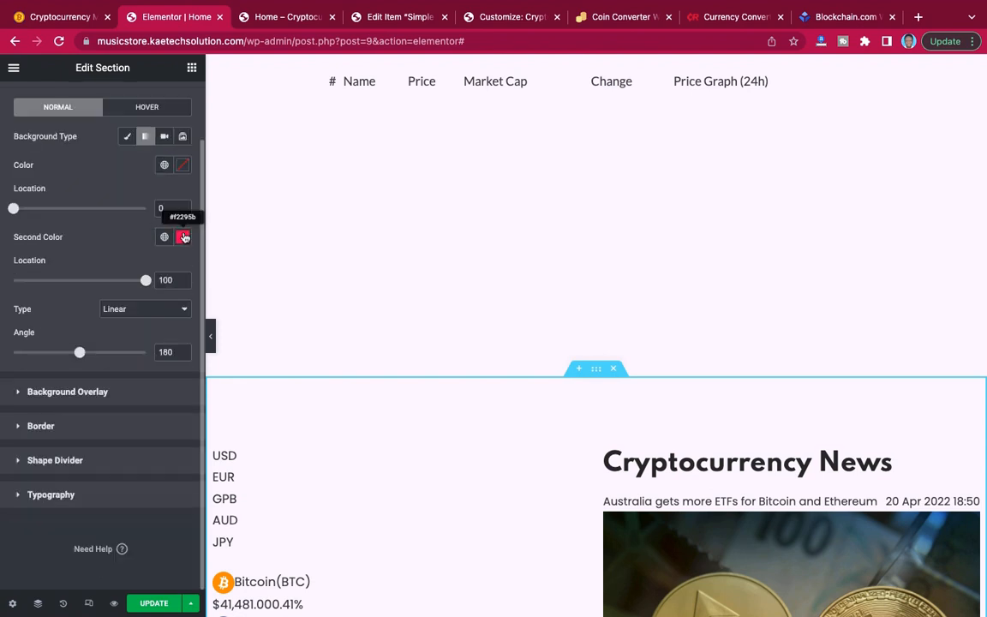
{"action": "left_click", "coordinate": [183, 168]}
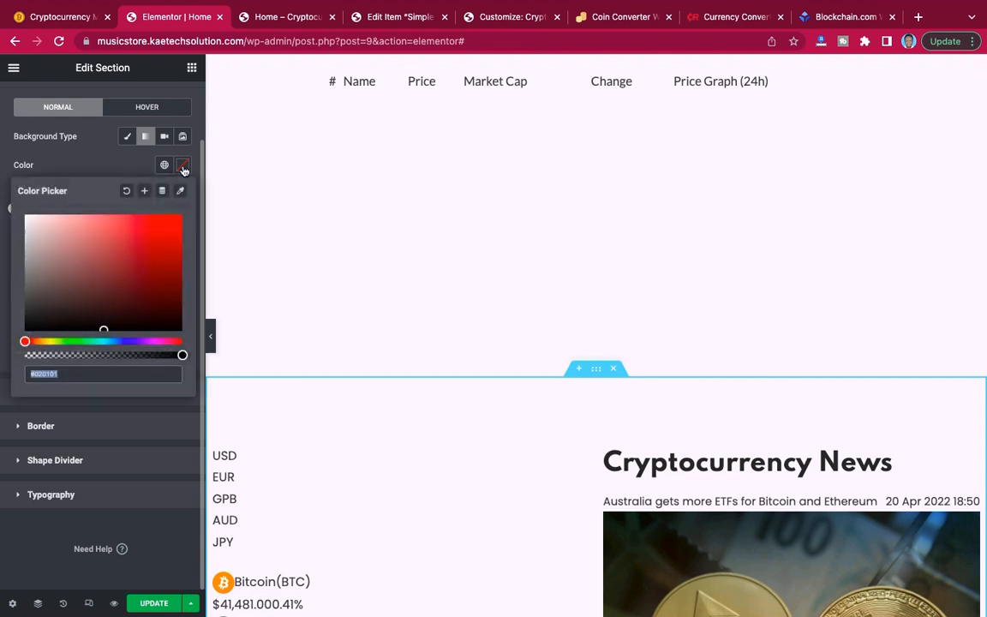
{"action": "left_click", "coordinate": [37, 342]}
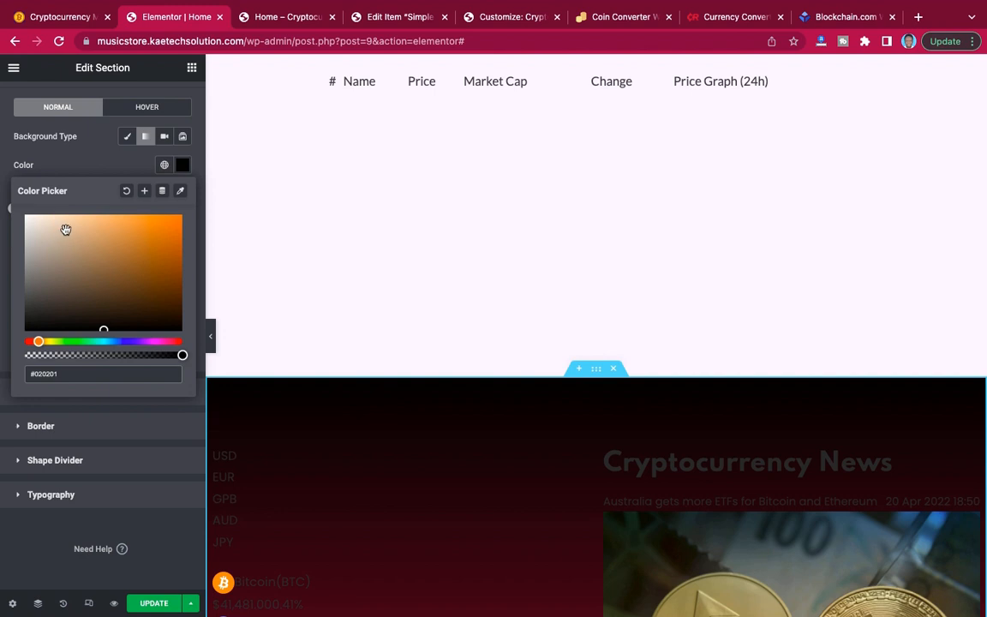
{"action": "left_click", "coordinate": [35, 217]}
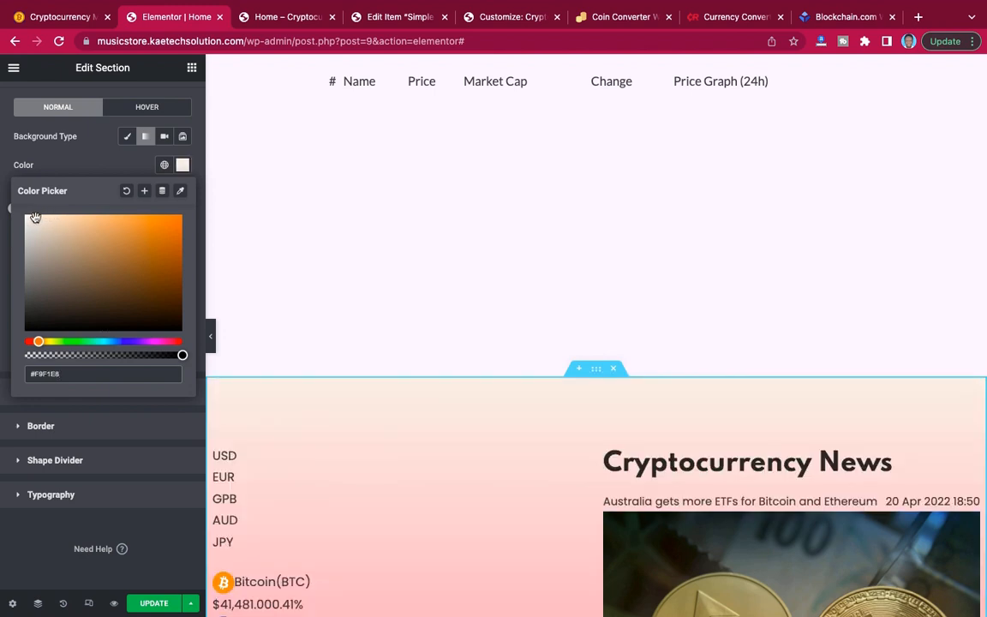
{"action": "left_click_drag", "start_coordinate": [35, 217], "coordinate": [34, 209]}
{"action": "left_click", "coordinate": [81, 171]}
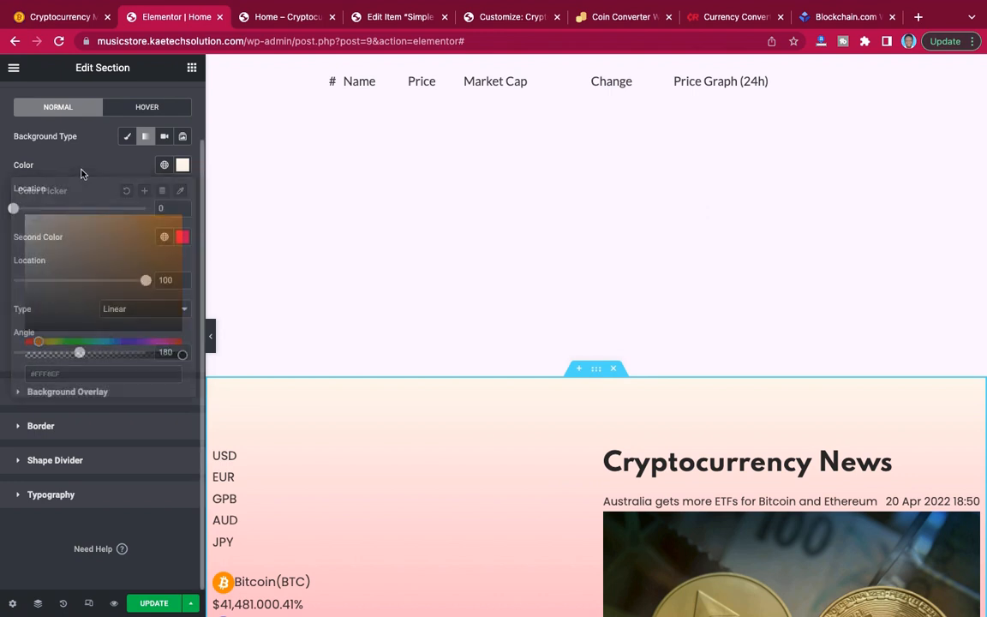
Set the gradient's second colour to #FFFFFF and move that colour's location back to about halfway.
{"action": "left_click", "coordinate": [183, 238]}
{"action": "left_click", "coordinate": [27, 289]}
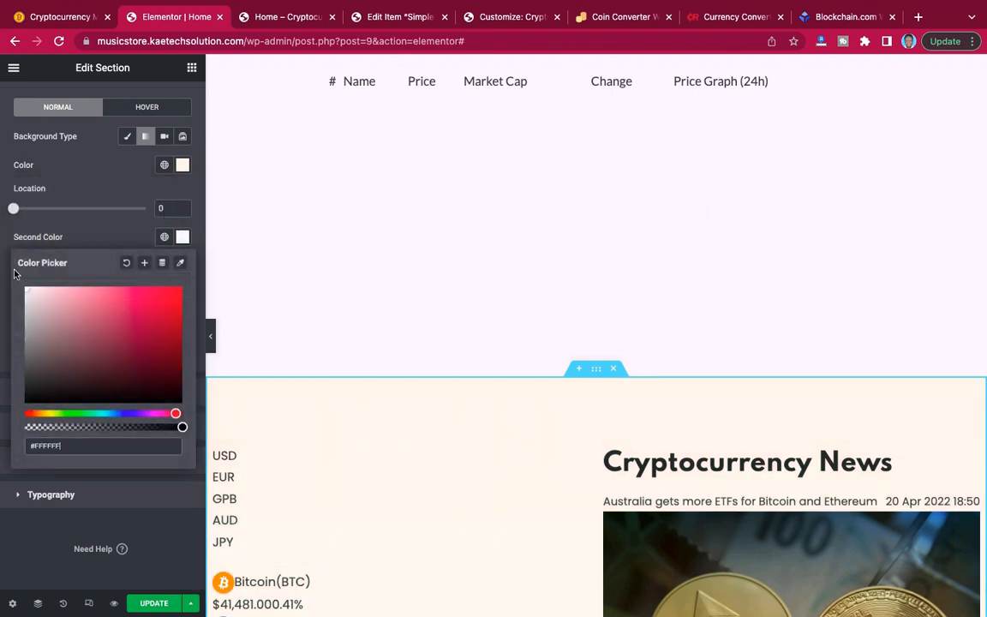
{"action": "left_click", "coordinate": [513, 381]}
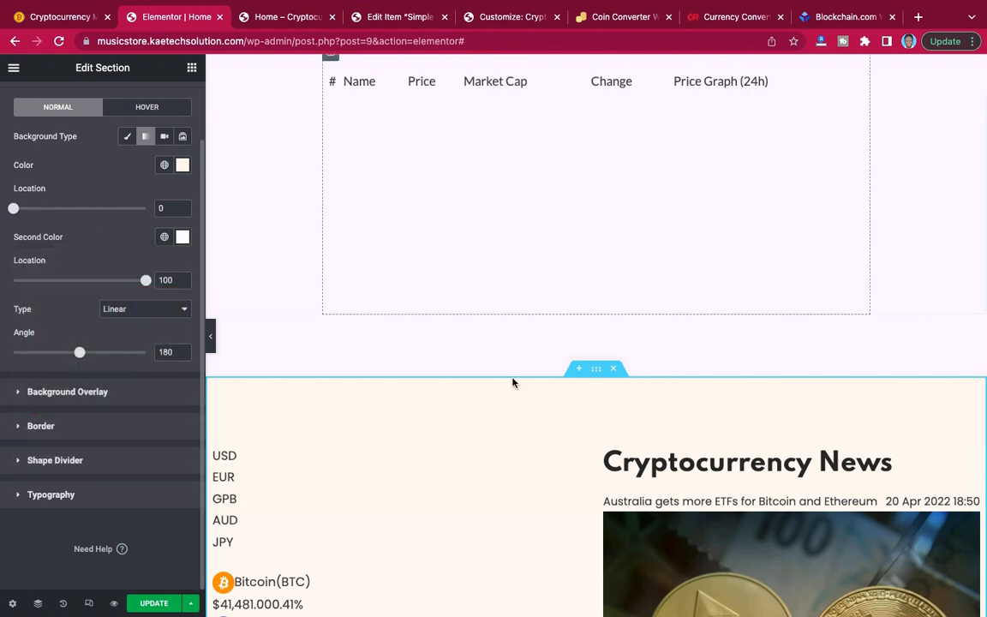
{"action": "scroll", "coordinate": [514, 382], "scroll_direction": "down", "scroll_amount": 8}
{"action": "scroll", "coordinate": [512, 383], "scroll_direction": "down", "scroll_amount": 3}
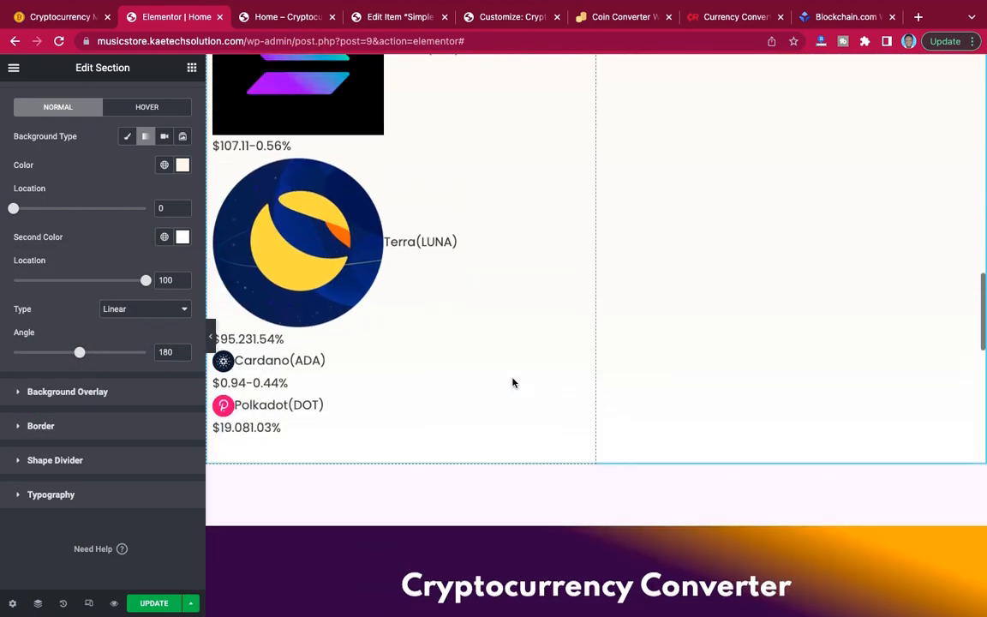
{"action": "scroll", "coordinate": [513, 382], "scroll_direction": "up", "scroll_amount": 4}
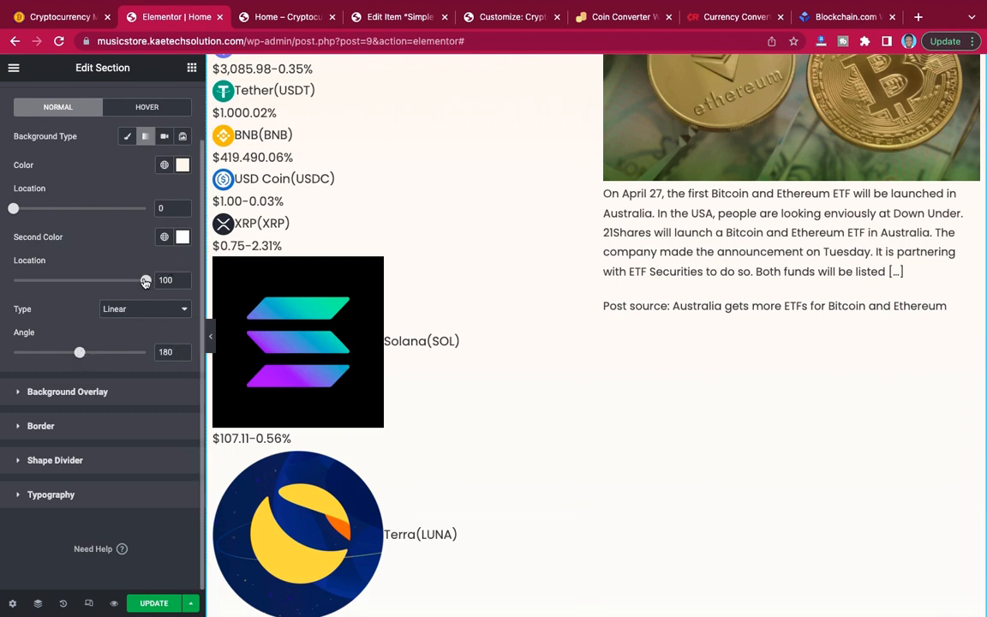
{"action": "left_click_drag", "start_coordinate": [146, 282], "coordinate": [83, 284]}
Make the gradient's first colour semi-transparent, at #FFF8EF4A, and update the page.
{"action": "left_click", "coordinate": [183, 165]}
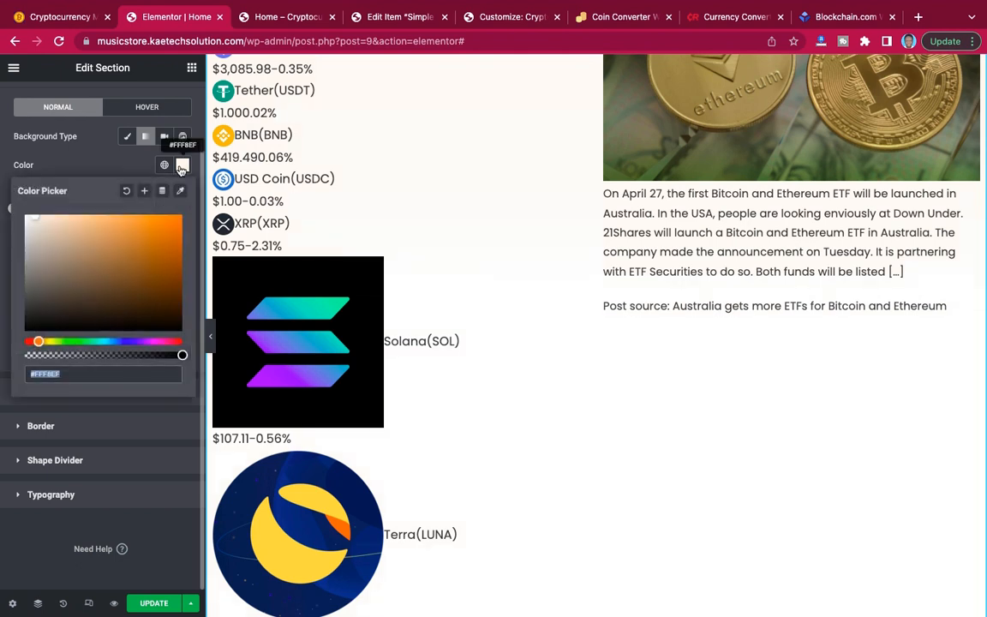
{"action": "scroll", "coordinate": [557, 184], "scroll_direction": "up", "scroll_amount": 5}
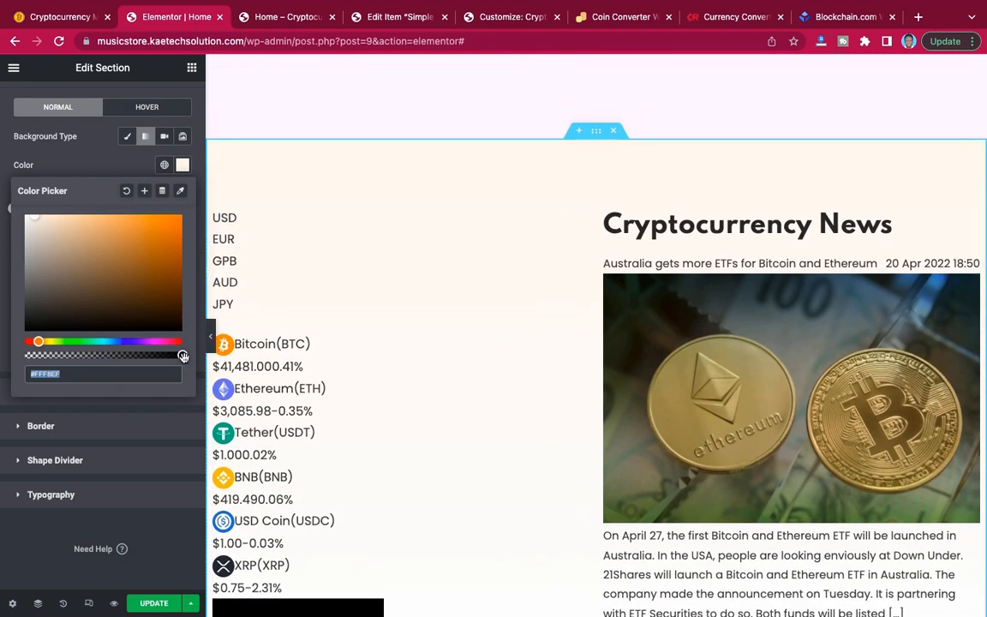
{"action": "left_click_drag", "start_coordinate": [182, 356], "coordinate": [71, 355]}
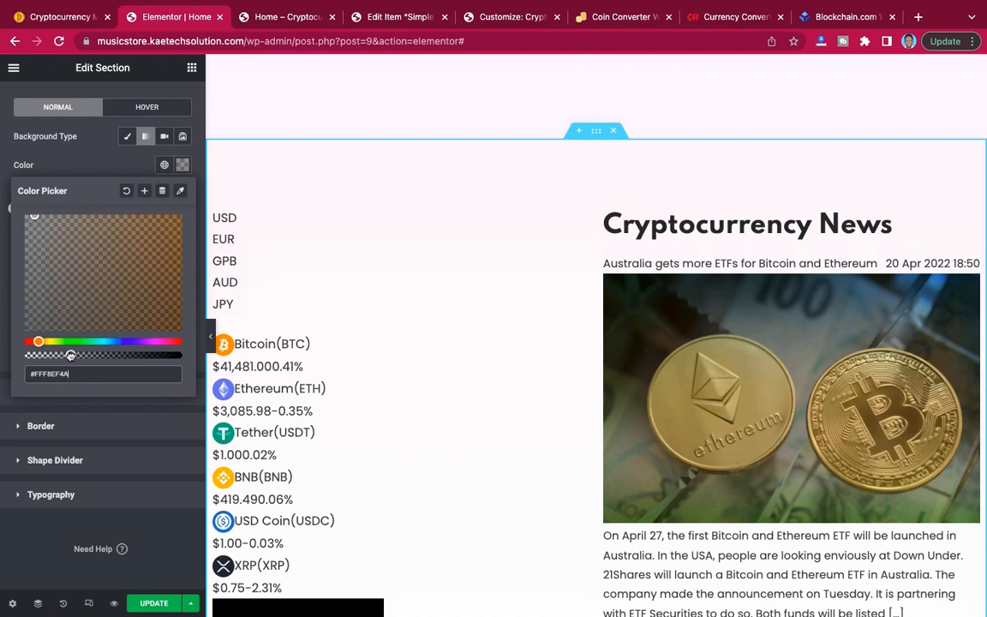
{"action": "left_click", "coordinate": [96, 165]}
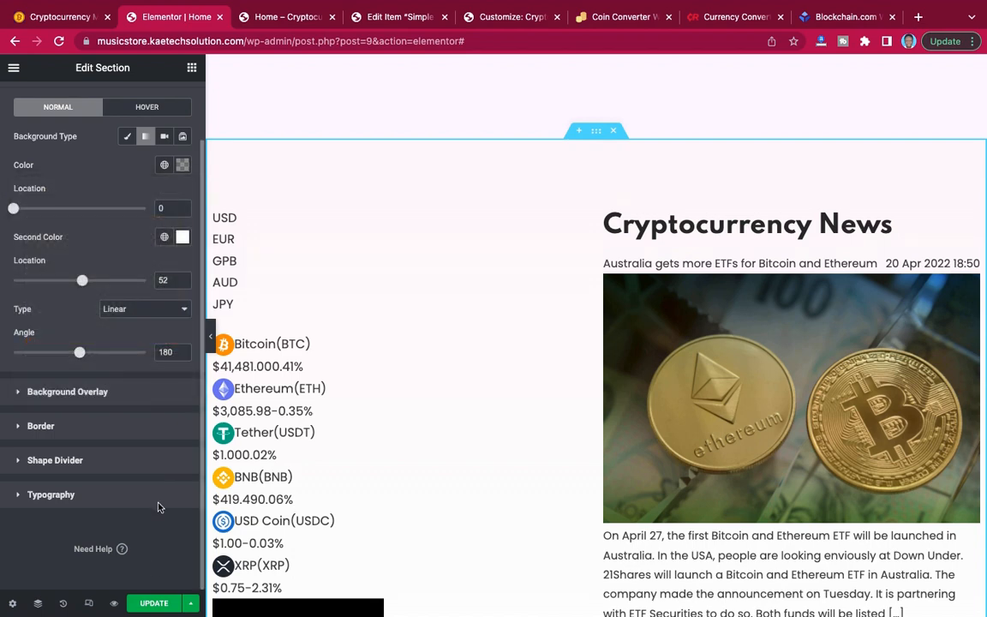
{"action": "left_click", "coordinate": [158, 603]}
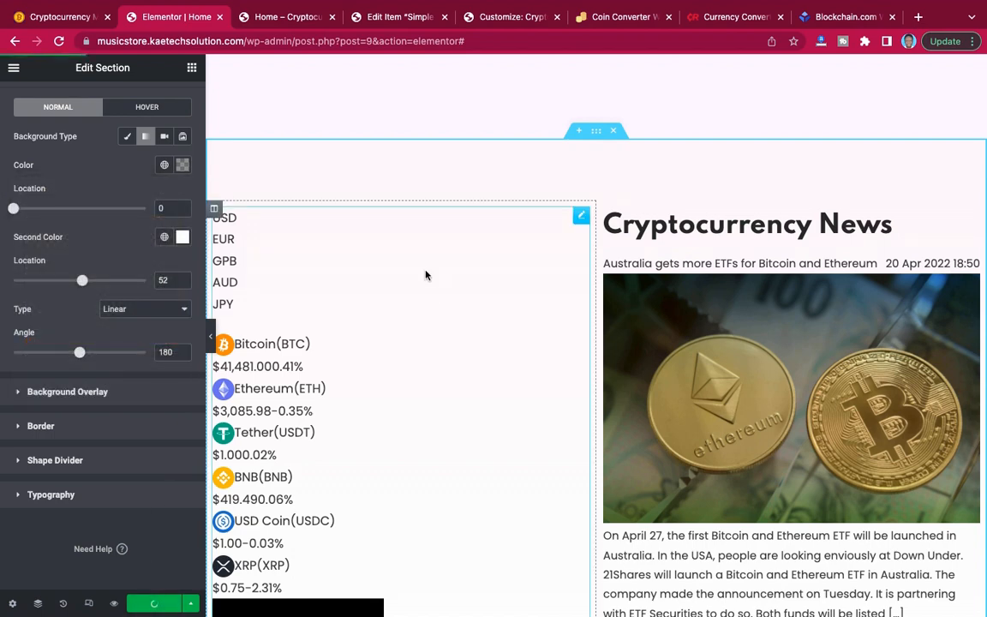
Review the previewed home page from the hero to the footer, checking the Cryptocurrency News section's background and spacing.
{"action": "left_click", "coordinate": [287, 22]}
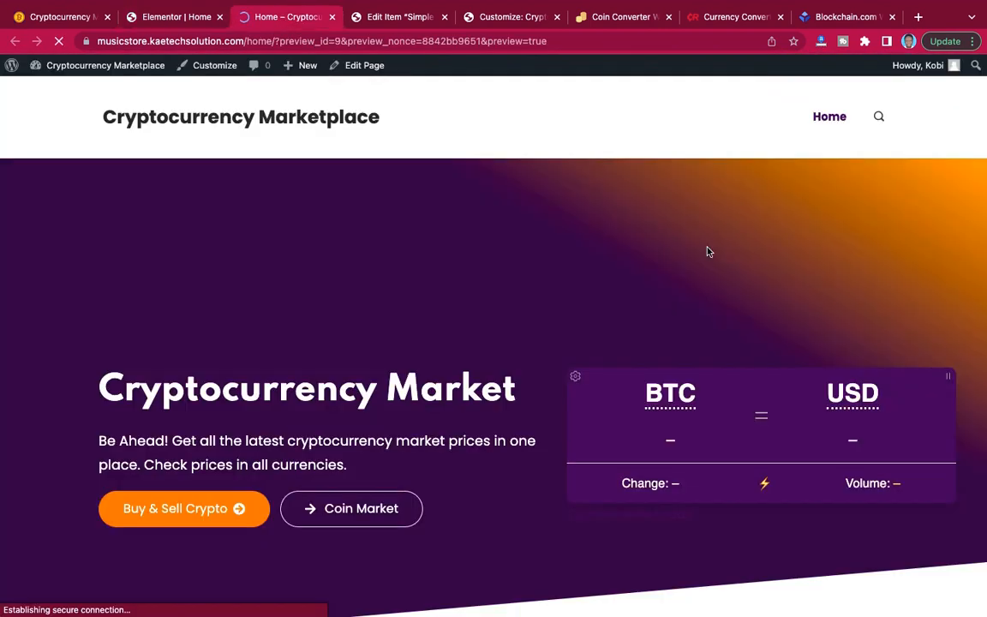
{"action": "scroll", "coordinate": [708, 251], "scroll_direction": "down", "scroll_amount": 10}
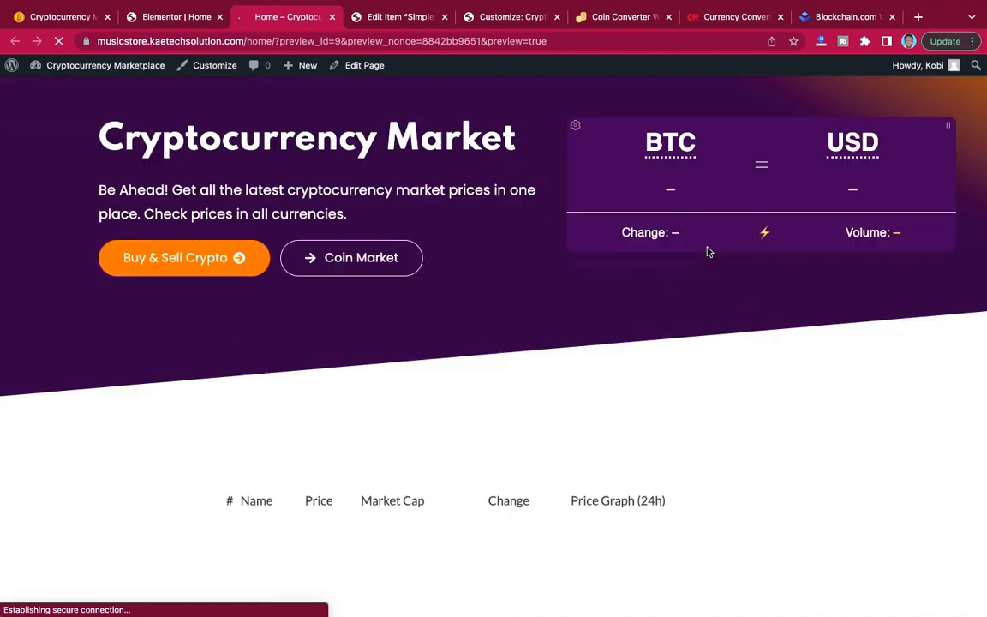
{"action": "scroll", "coordinate": [708, 251], "scroll_direction": "down", "scroll_amount": 1}
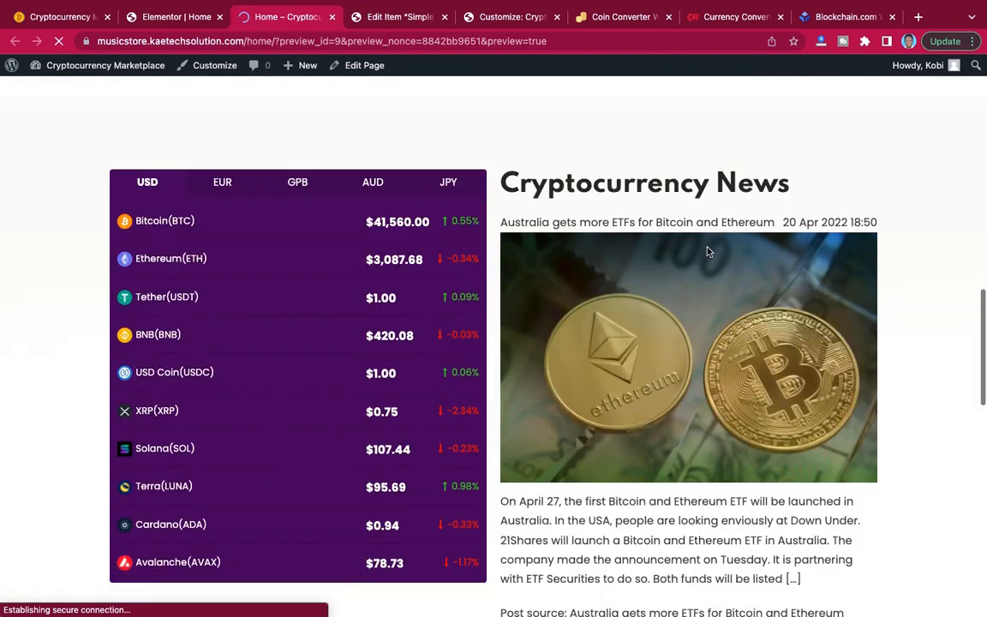
{"action": "scroll", "coordinate": [631, 180], "scroll_direction": "up", "scroll_amount": 4}
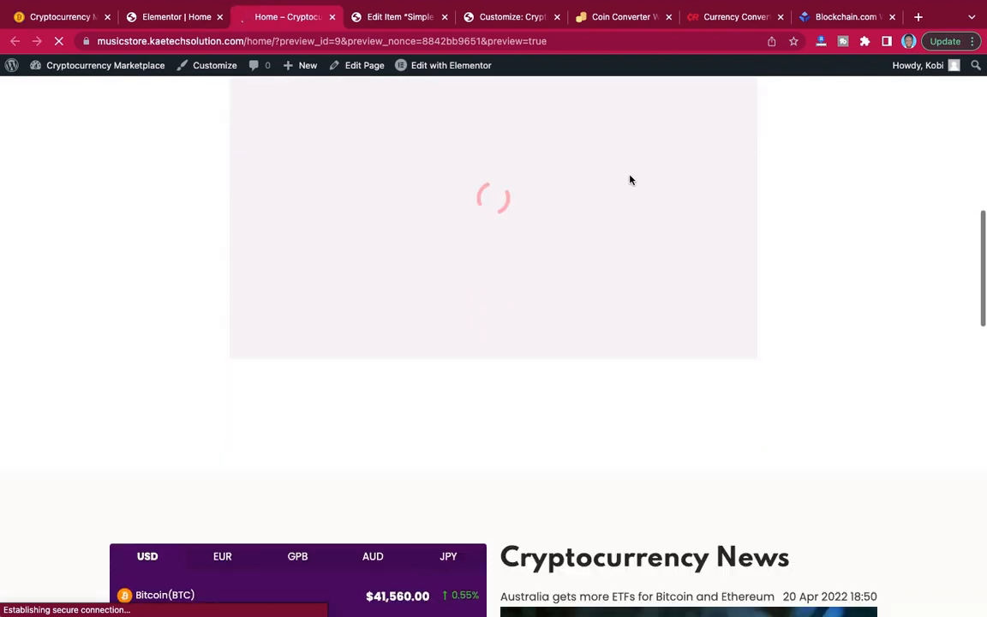
{"action": "scroll", "coordinate": [630, 180], "scroll_direction": "down", "scroll_amount": 5}
{"action": "scroll", "coordinate": [631, 180], "scroll_direction": "up", "scroll_amount": 7}
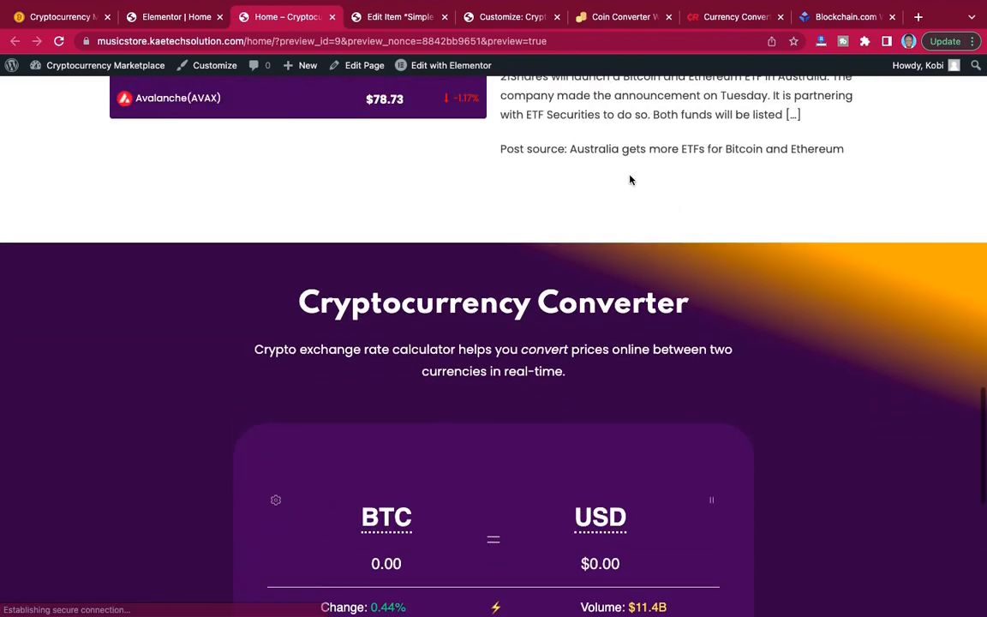
{"action": "scroll", "coordinate": [631, 180], "scroll_direction": "up", "scroll_amount": 5}
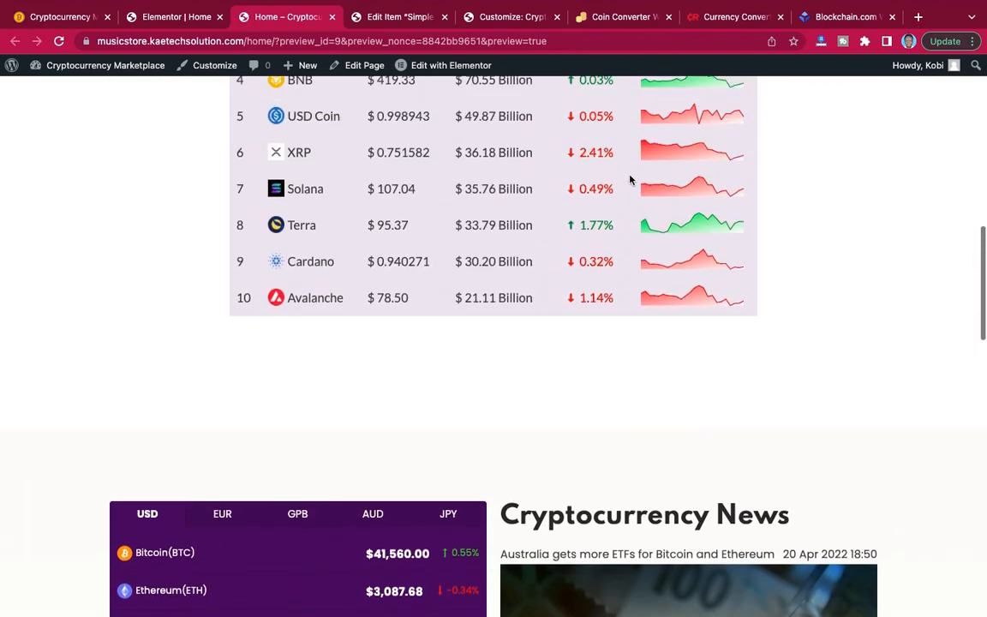
{"action": "scroll", "coordinate": [631, 180], "scroll_direction": "down", "scroll_amount": 6}
{"action": "scroll", "coordinate": [631, 180], "scroll_direction": "up", "scroll_amount": 6}
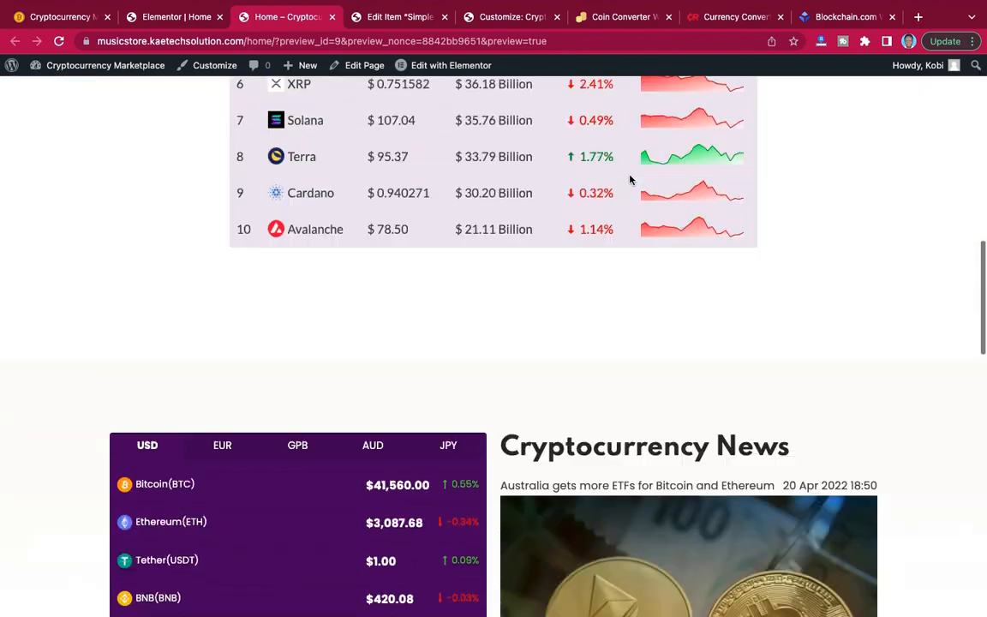
{"action": "scroll", "coordinate": [631, 180], "scroll_direction": "down", "scroll_amount": 10}
{"action": "scroll", "coordinate": [631, 180], "scroll_direction": "down", "scroll_amount": 8}
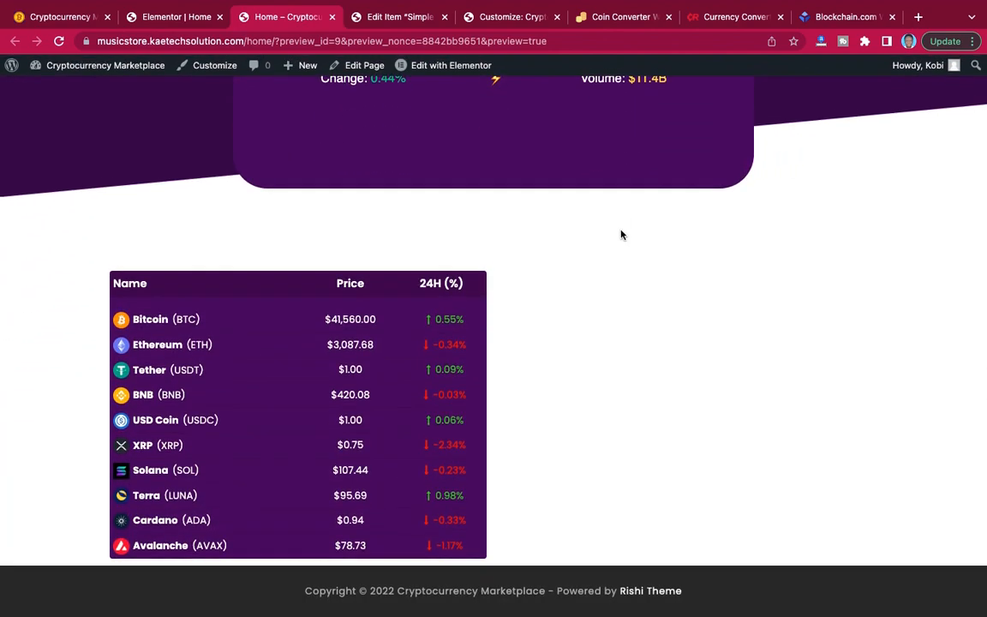
Examine the reference site's section below the Cryptocurrency Converter, with the coin price table and bitcoin picture.
{"action": "left_click", "coordinate": [65, 19]}
{"action": "scroll", "coordinate": [413, 203], "scroll_direction": "down", "scroll_amount": 10}
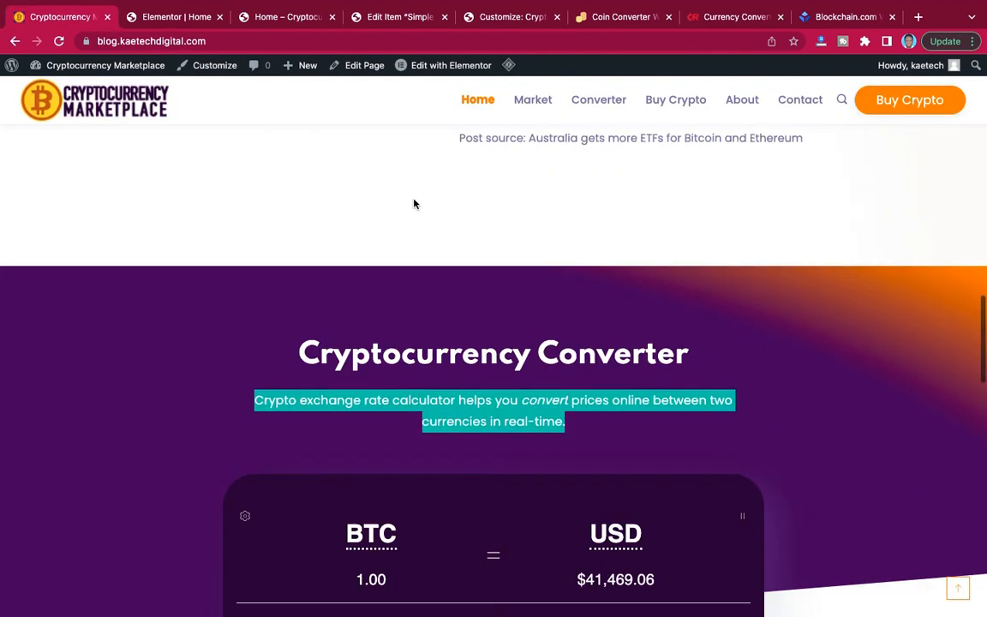
{"action": "scroll", "coordinate": [414, 203], "scroll_direction": "up", "scroll_amount": 3}
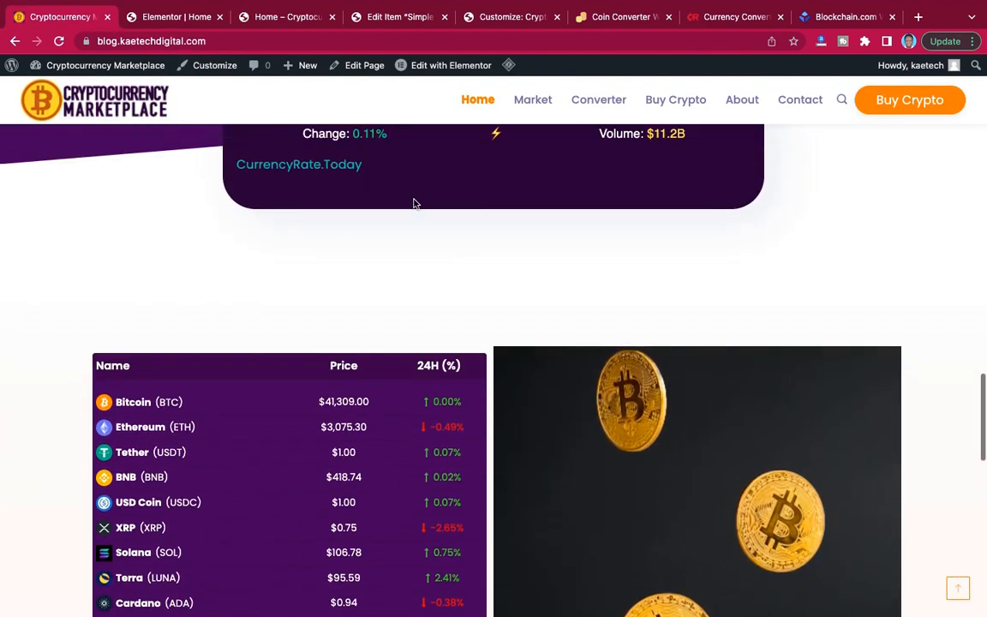
{"action": "scroll", "coordinate": [414, 203], "scroll_direction": "down", "scroll_amount": 2}
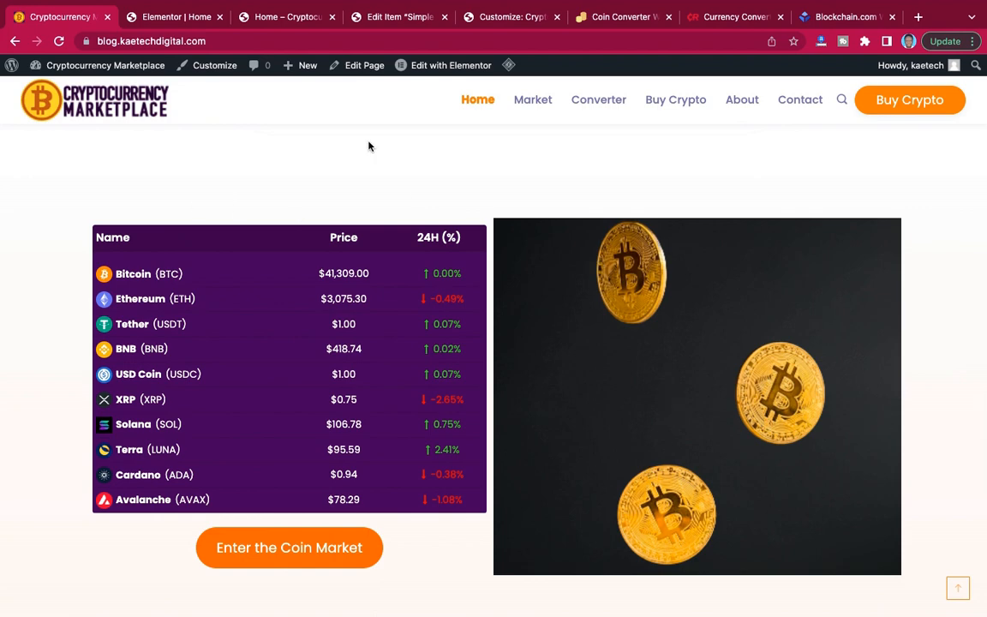
Back in the Elementor editor, clear the shortcode from the coin price table widget below the Cryptocurrency Converter.
{"action": "left_click", "coordinate": [166, 19]}
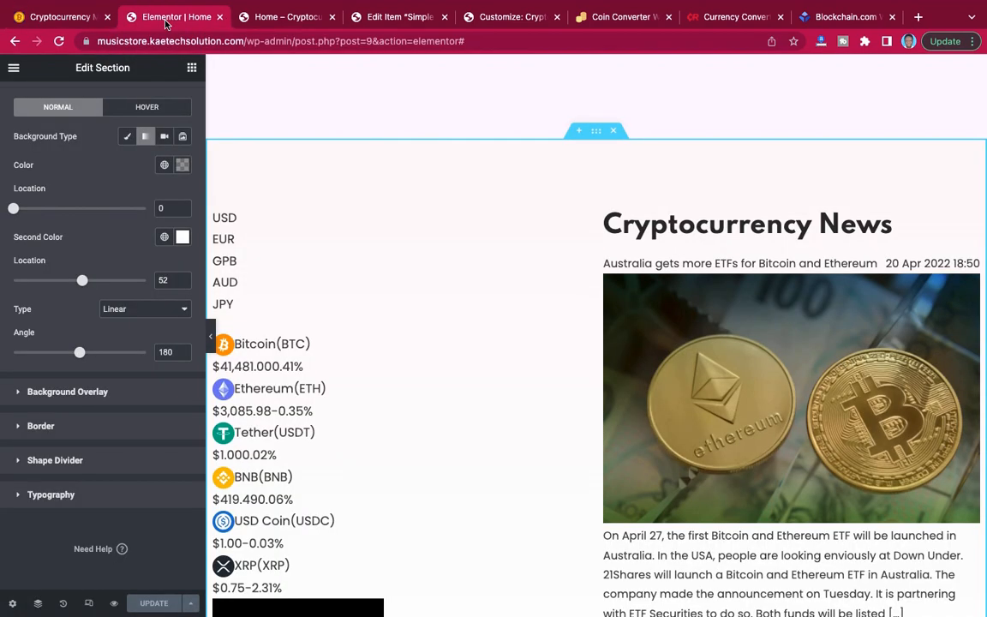
{"action": "scroll", "coordinate": [430, 250], "scroll_direction": "down", "scroll_amount": 15}
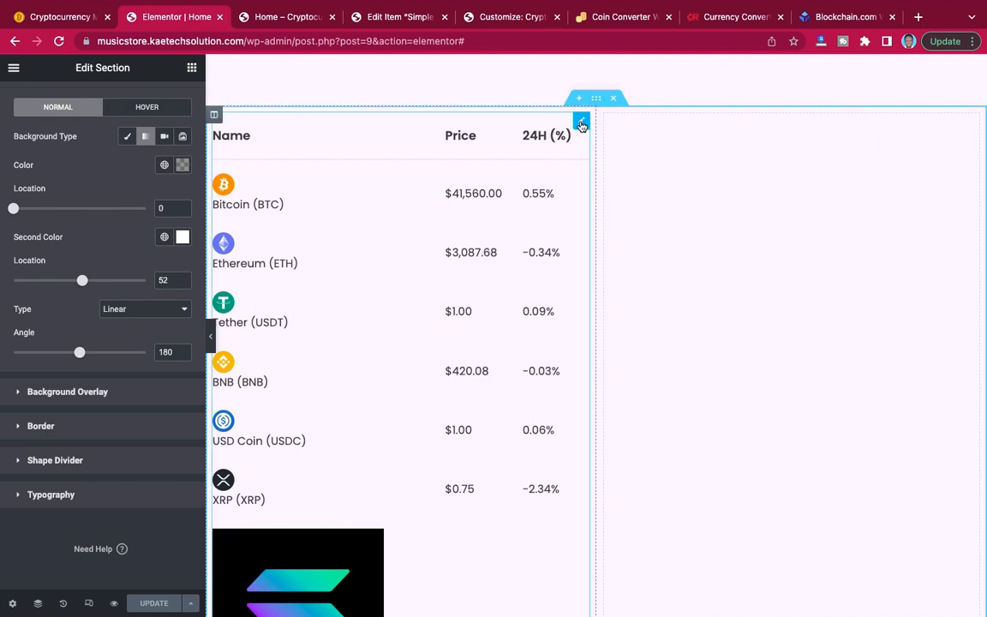
{"action": "left_click", "coordinate": [581, 122]}
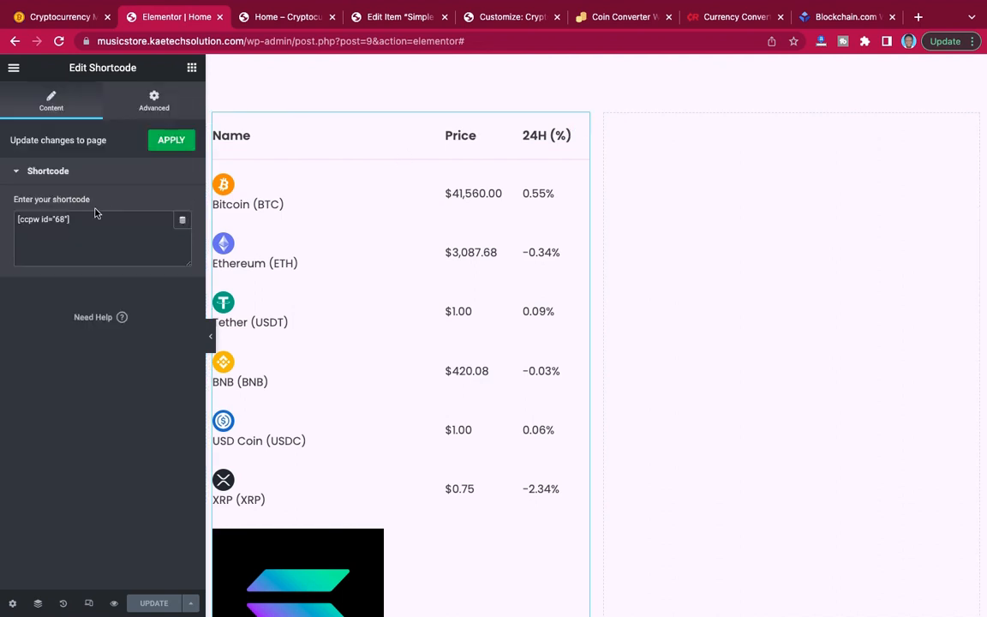
{"action": "left_click_drag", "start_coordinate": [2, 217], "coordinate": [2, 222]}
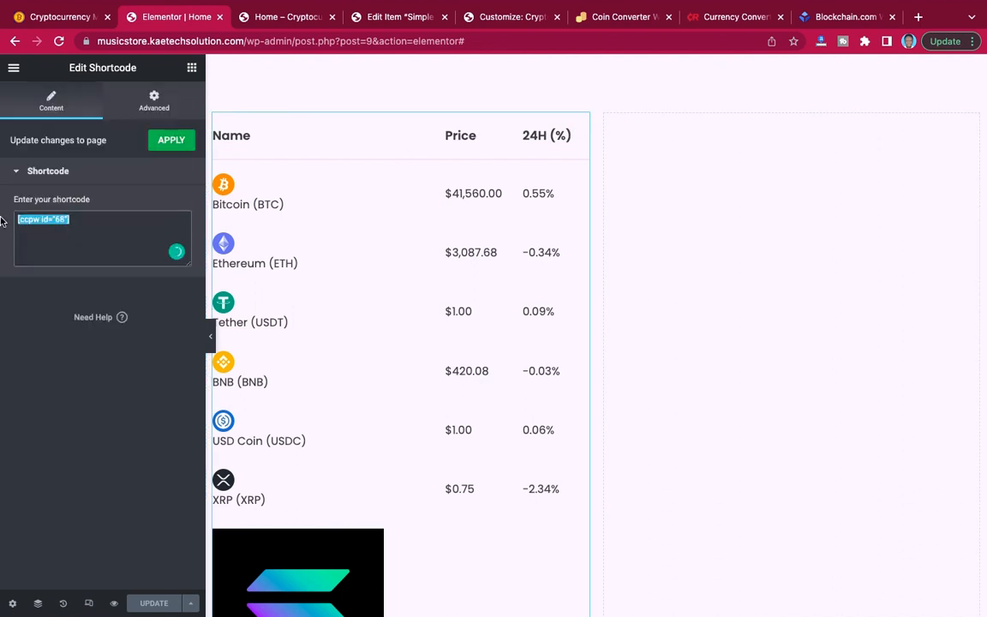
{"action": "key", "text": "BackSpace"}
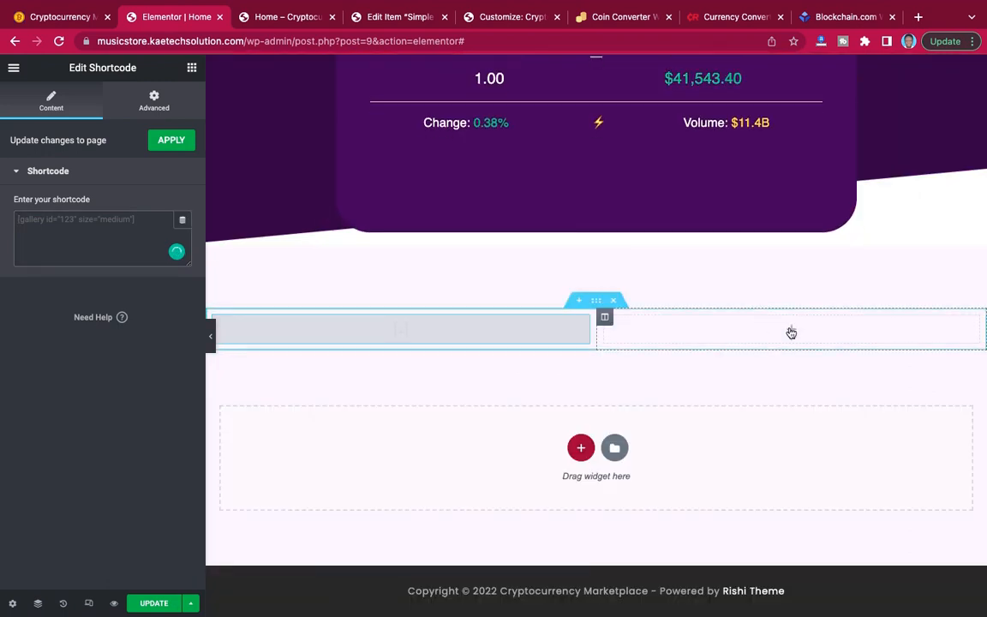
Add an Image widget to the empty column beside the cleared shortcode, using the media library's picture of three falling bitcoins.
{"action": "left_click", "coordinate": [192, 67]}
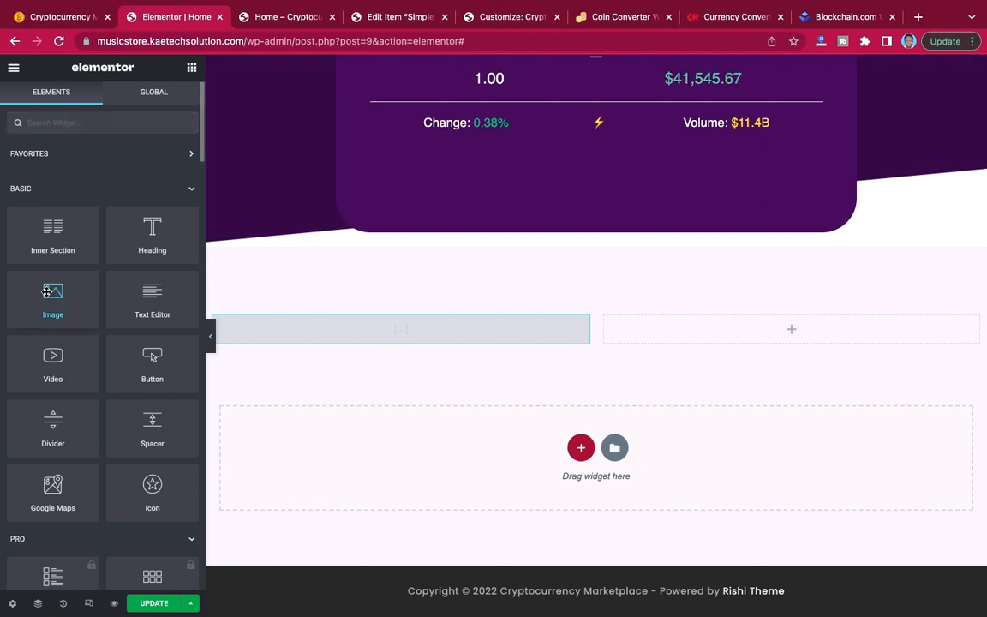
{"action": "left_click_drag", "start_coordinate": [47, 293], "coordinate": [797, 325]}
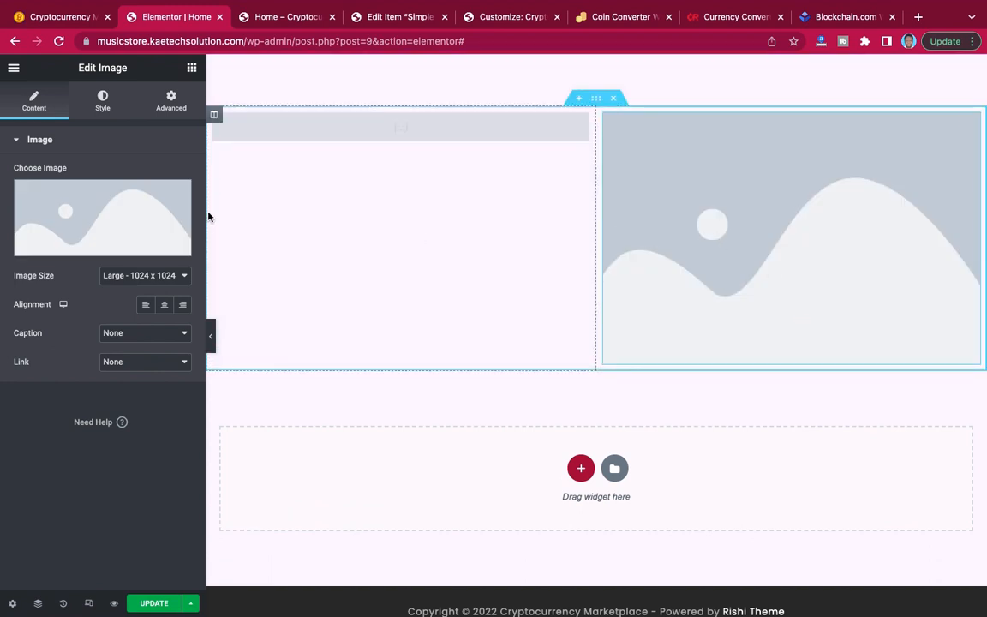
{"action": "left_click", "coordinate": [91, 212]}
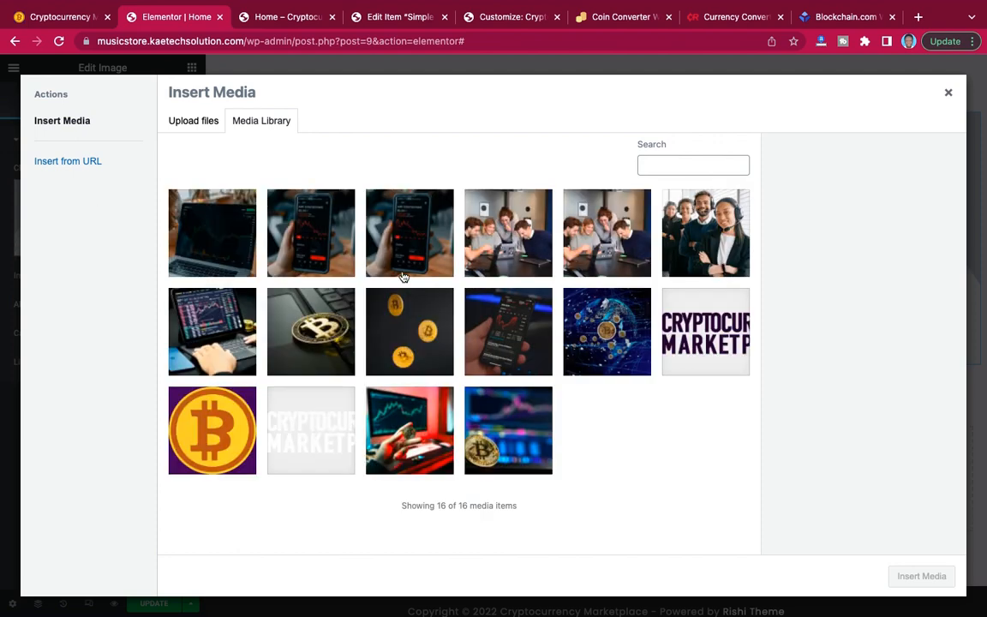
{"action": "left_click", "coordinate": [387, 324]}
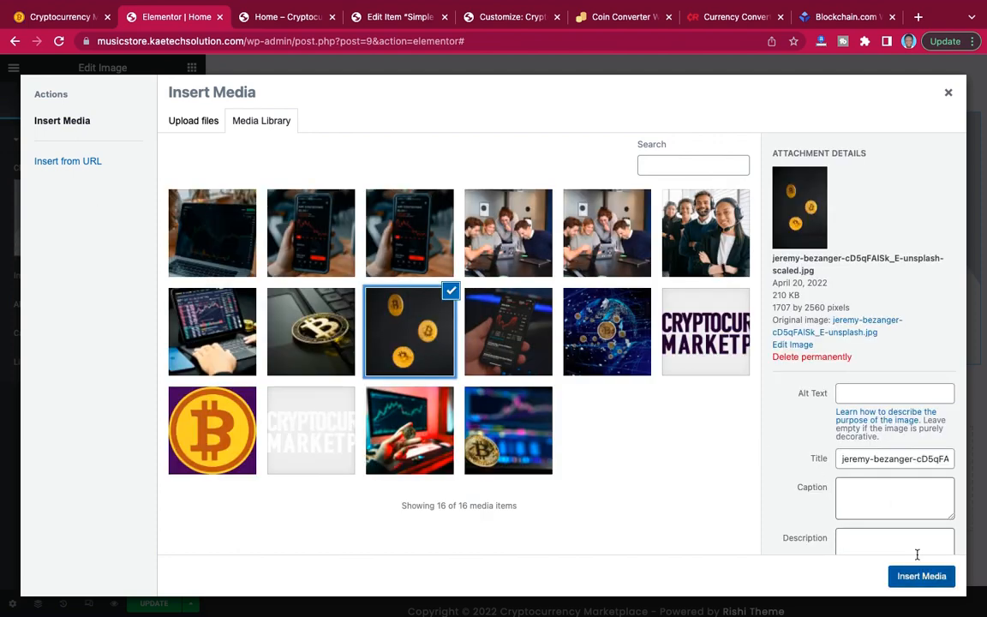
{"action": "left_click", "coordinate": [921, 578]}
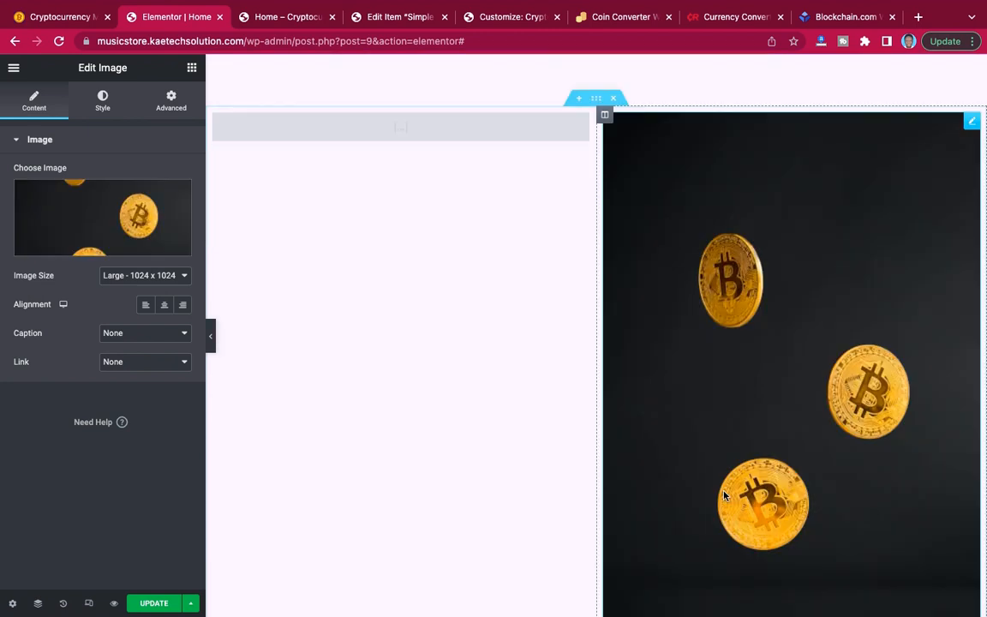
Delete the falling-bitcoins Image widget from the second column.
{"action": "scroll", "coordinate": [724, 495], "scroll_direction": "down", "scroll_amount": 3}
{"action": "scroll", "coordinate": [724, 495], "scroll_direction": "up", "scroll_amount": 2}
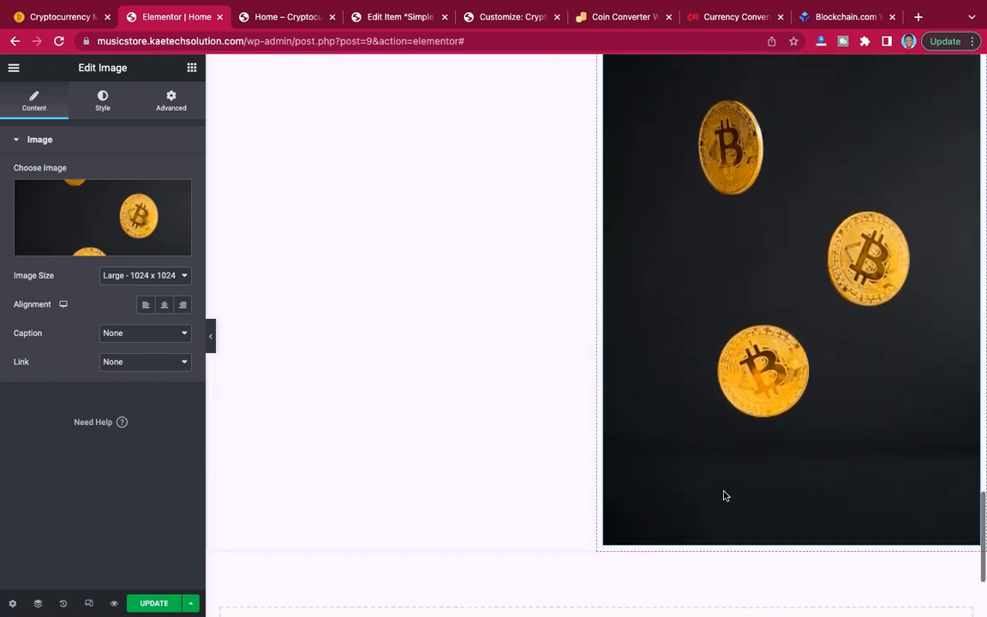
{"action": "scroll", "coordinate": [724, 495], "scroll_direction": "up", "scroll_amount": 2}
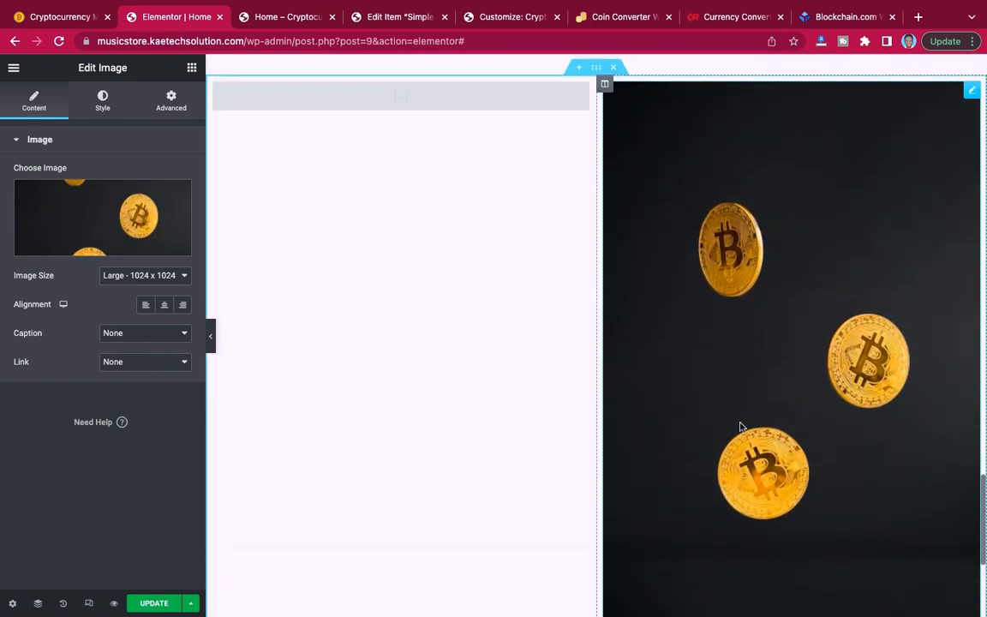
{"action": "right_click", "coordinate": [973, 94]}
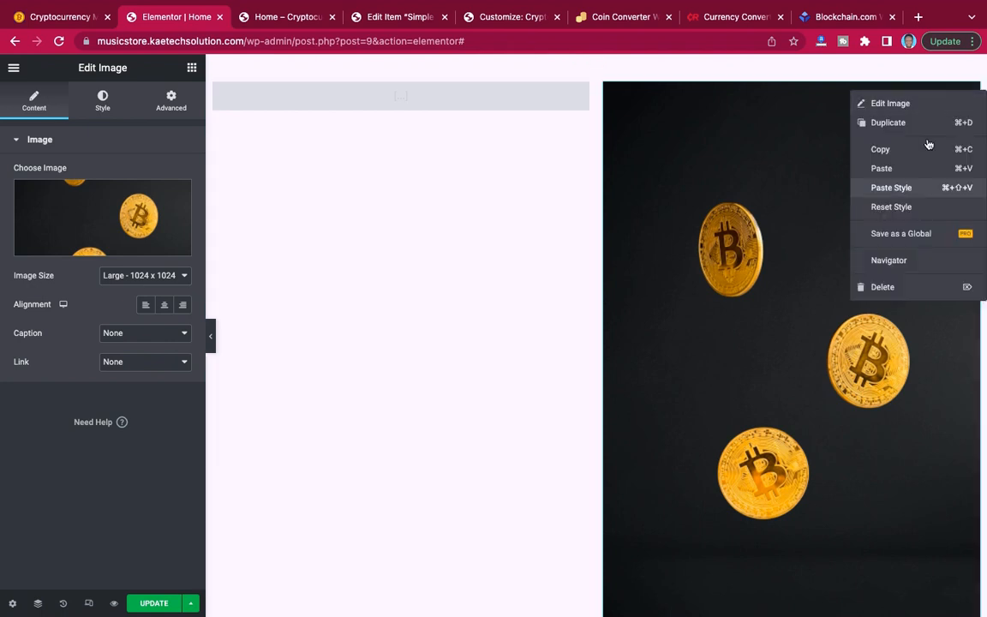
{"action": "left_click", "coordinate": [898, 290]}
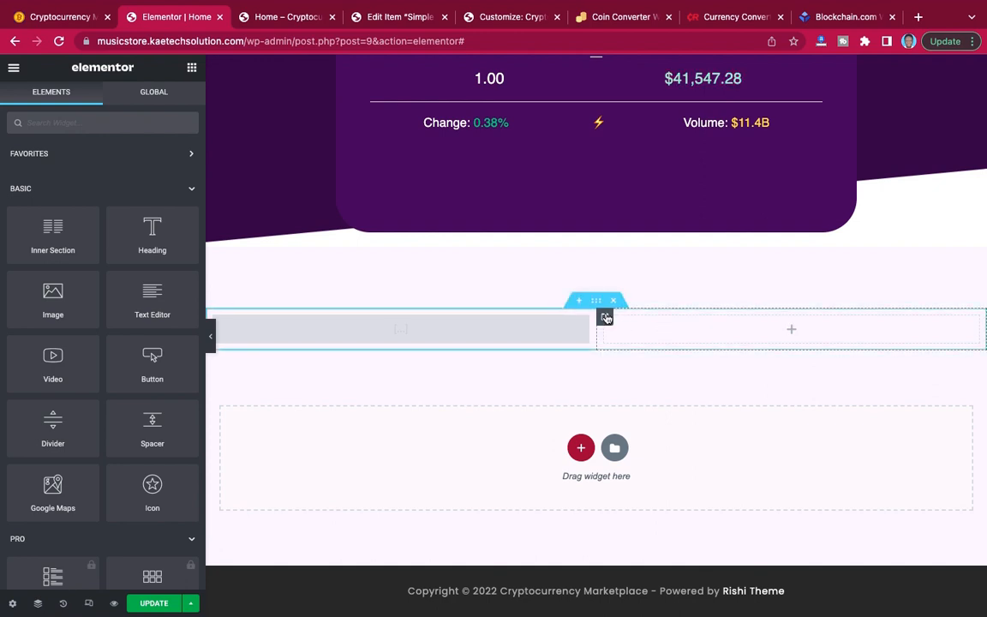
Give the empty second column a classic background using the media library's picture of three falling bitcoins.
{"action": "left_click", "coordinate": [606, 318]}
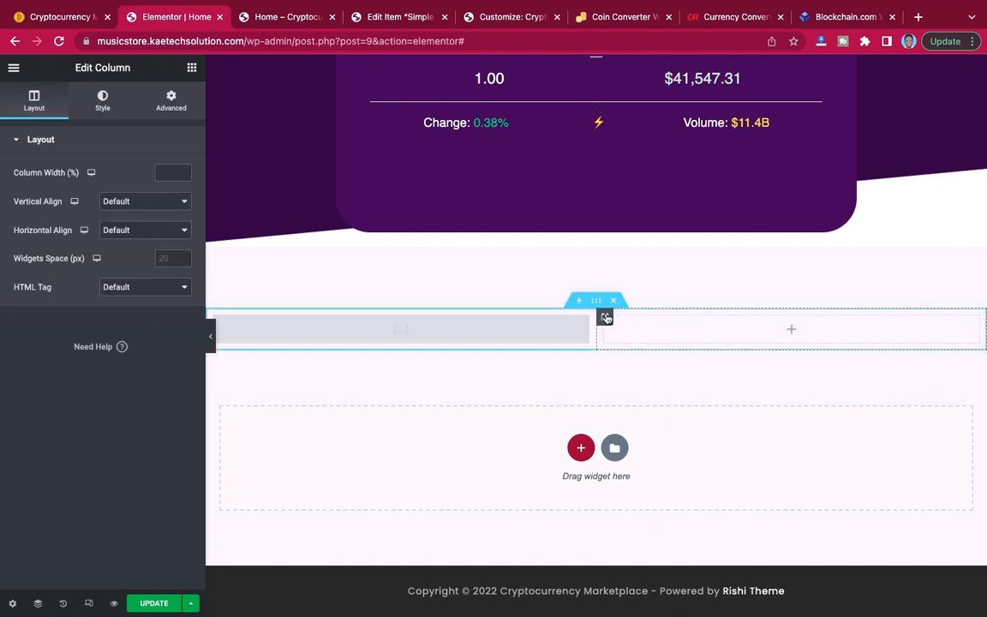
{"action": "left_click", "coordinate": [105, 102]}
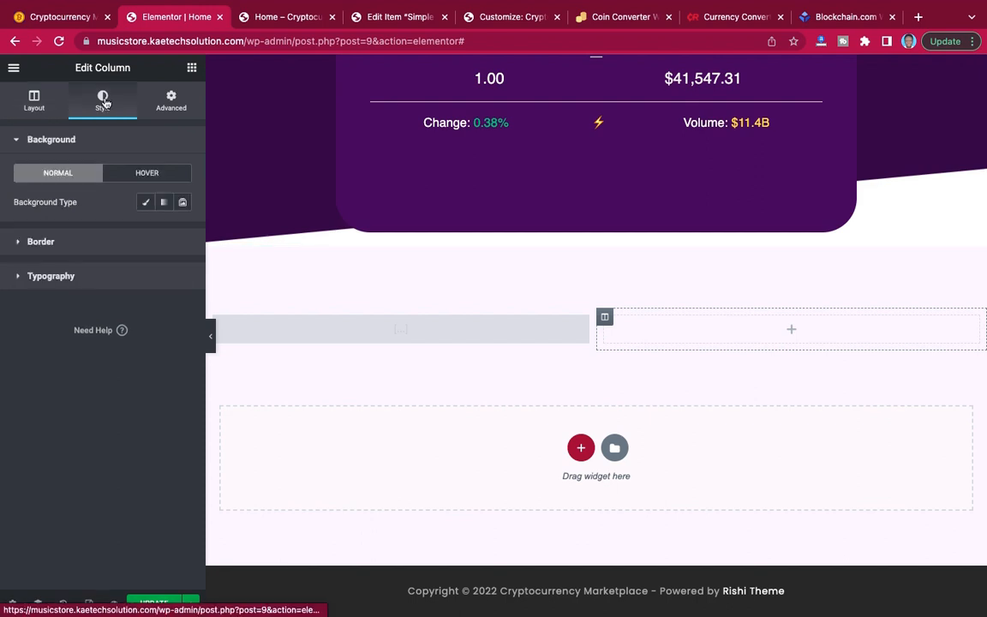
{"action": "left_click", "coordinate": [146, 202]}
{"action": "left_click", "coordinate": [142, 292]}
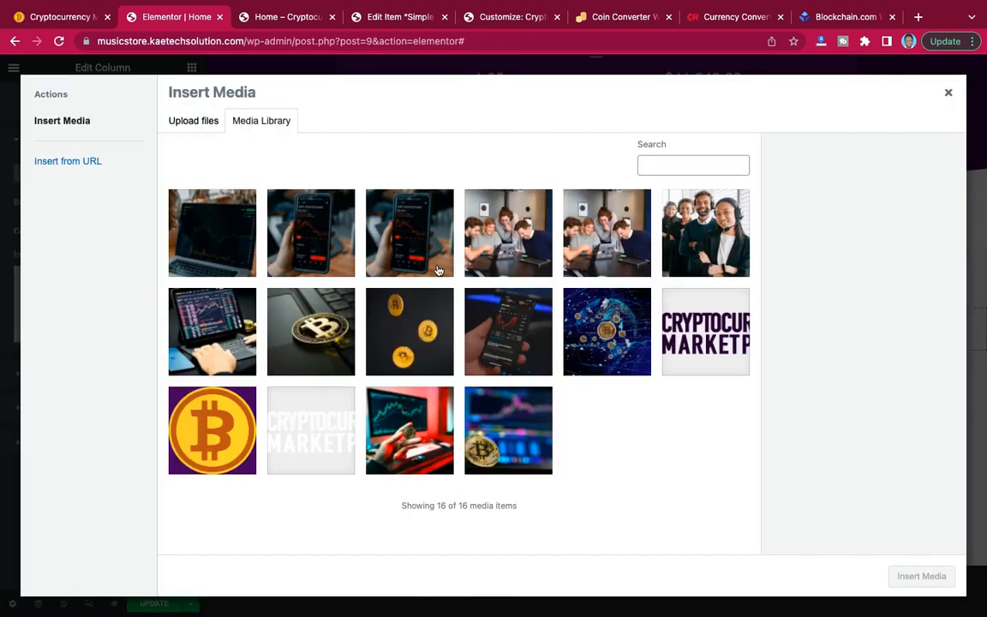
{"action": "left_click", "coordinate": [391, 297]}
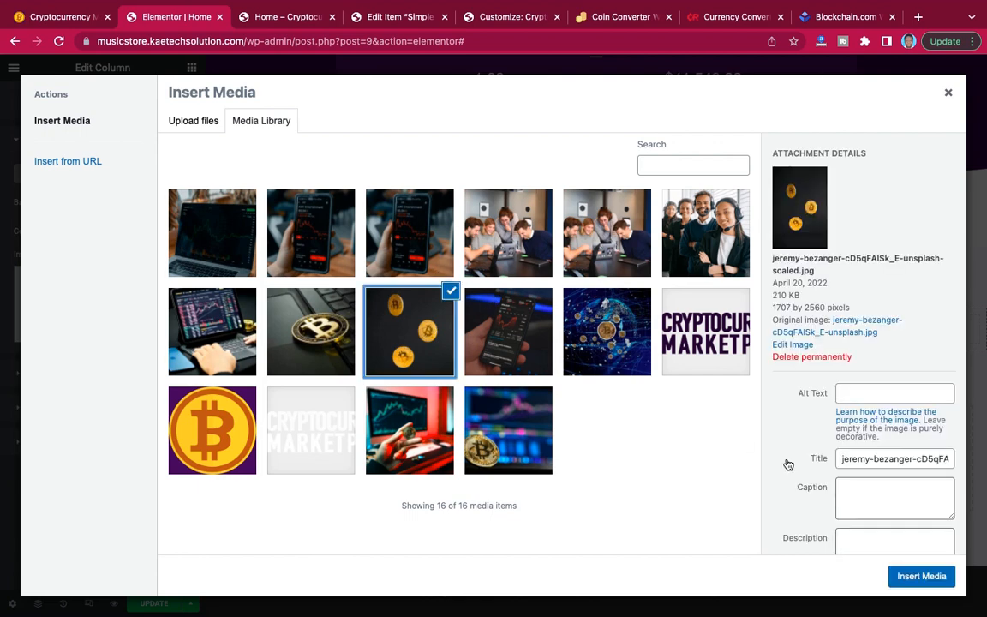
{"action": "left_click", "coordinate": [923, 577]}
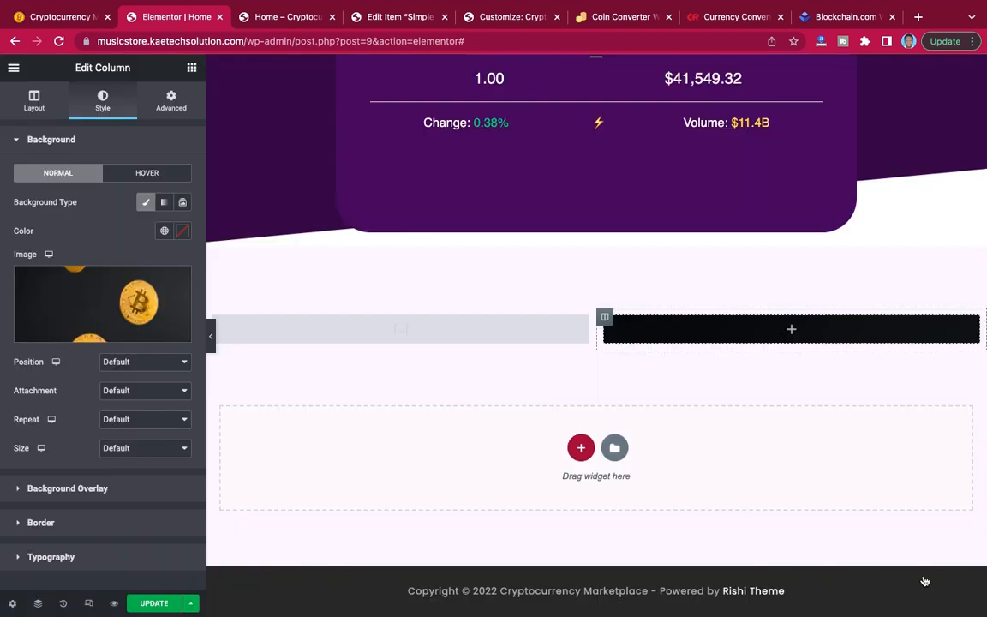
Set the second column's background image position to Center Center and its repeat to No-repeat.
{"action": "left_click", "coordinate": [35, 108]}
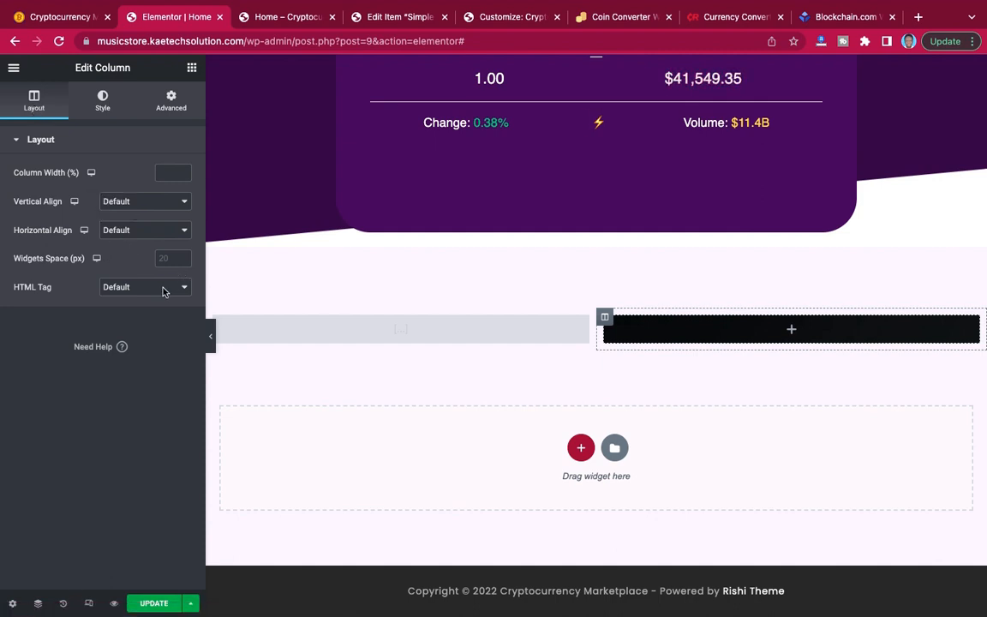
{"action": "left_click", "coordinate": [102, 101]}
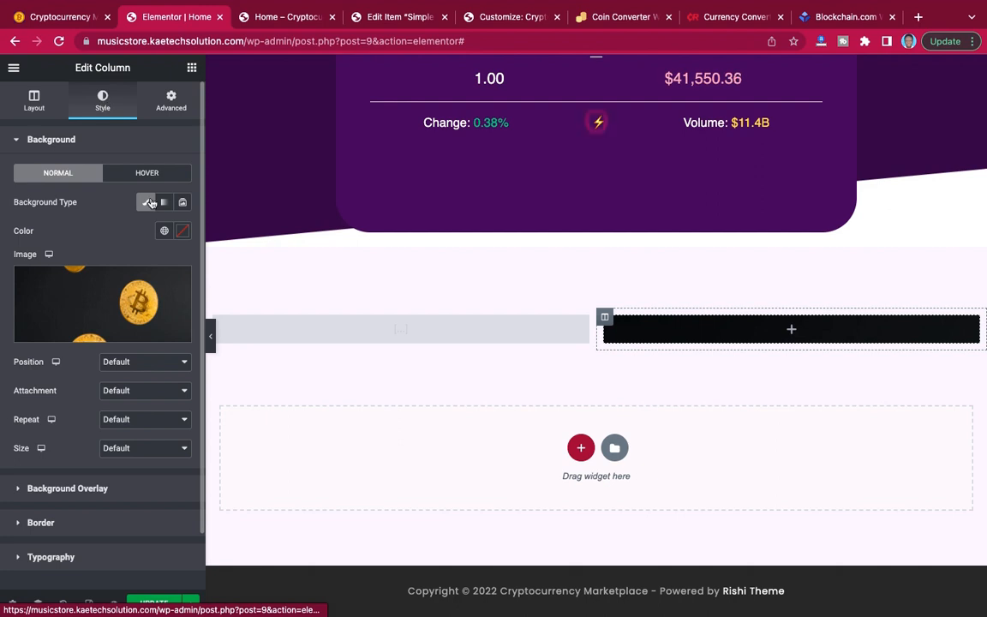
{"action": "left_click", "coordinate": [129, 362]}
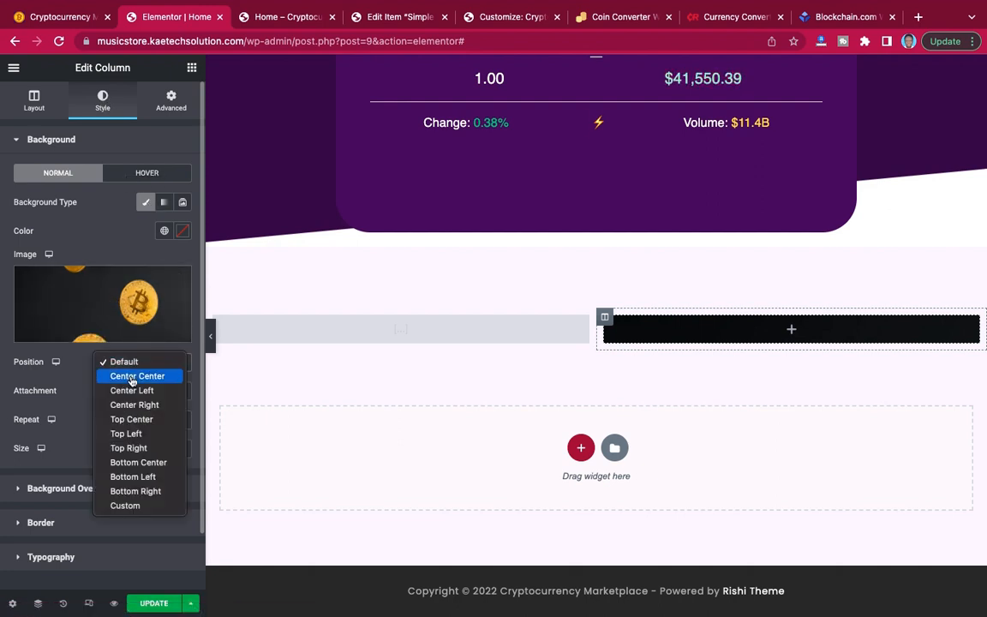
{"action": "left_click", "coordinate": [132, 378]}
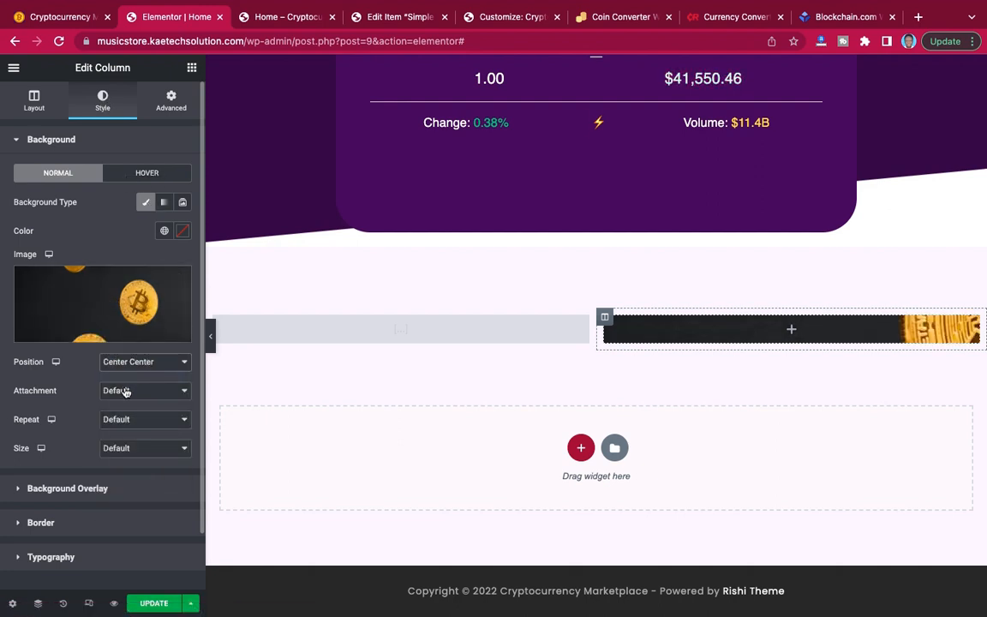
{"action": "left_click", "coordinate": [126, 392]}
{"action": "left_click", "coordinate": [126, 391]}
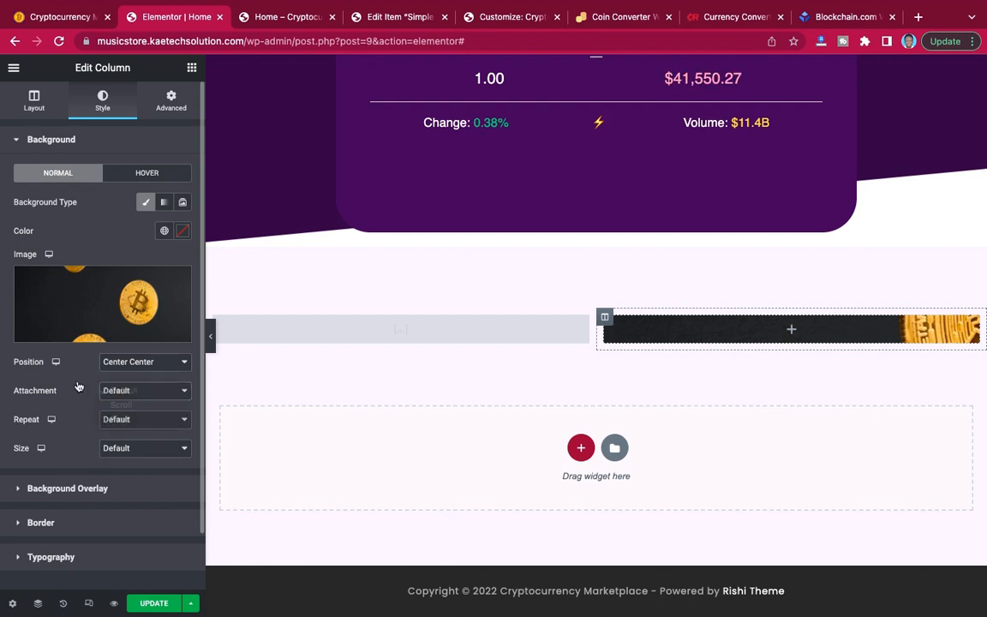
{"action": "left_click", "coordinate": [126, 419]}
{"action": "left_click", "coordinate": [131, 436]}
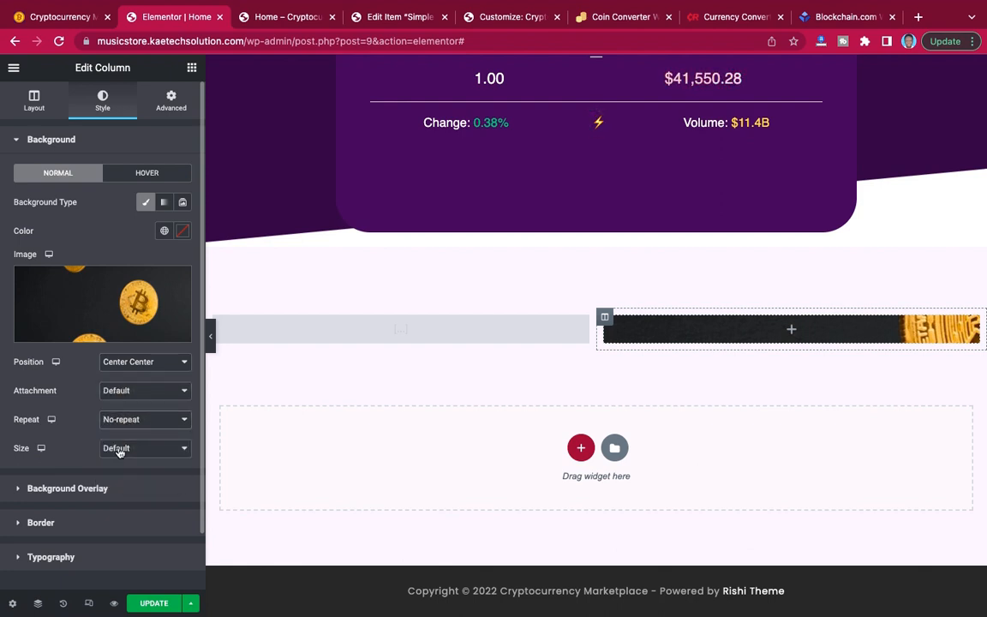
{"action": "left_click", "coordinate": [119, 449]}
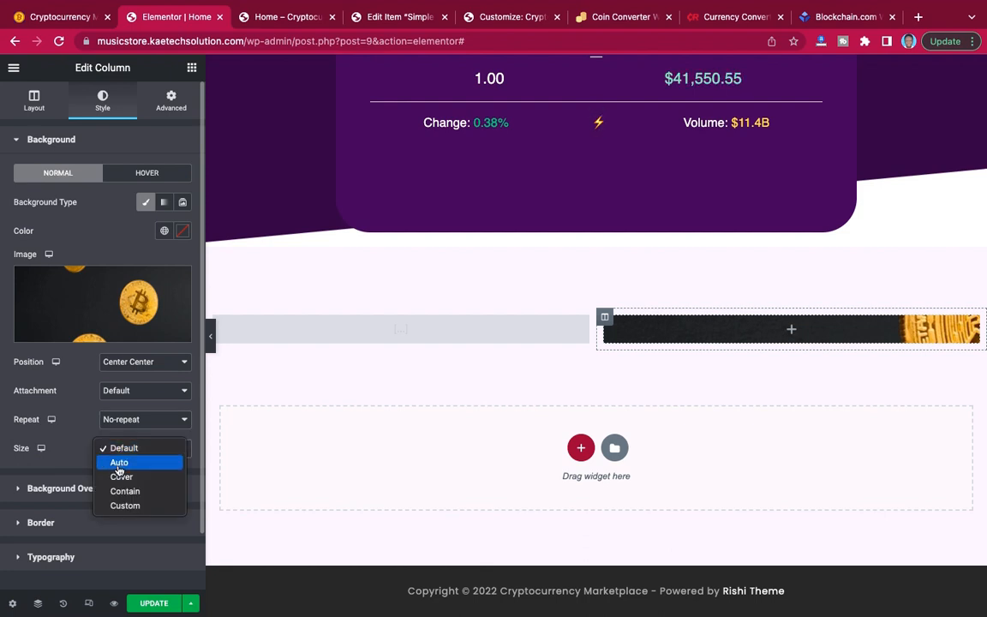
{"action": "left_click", "coordinate": [78, 439]}
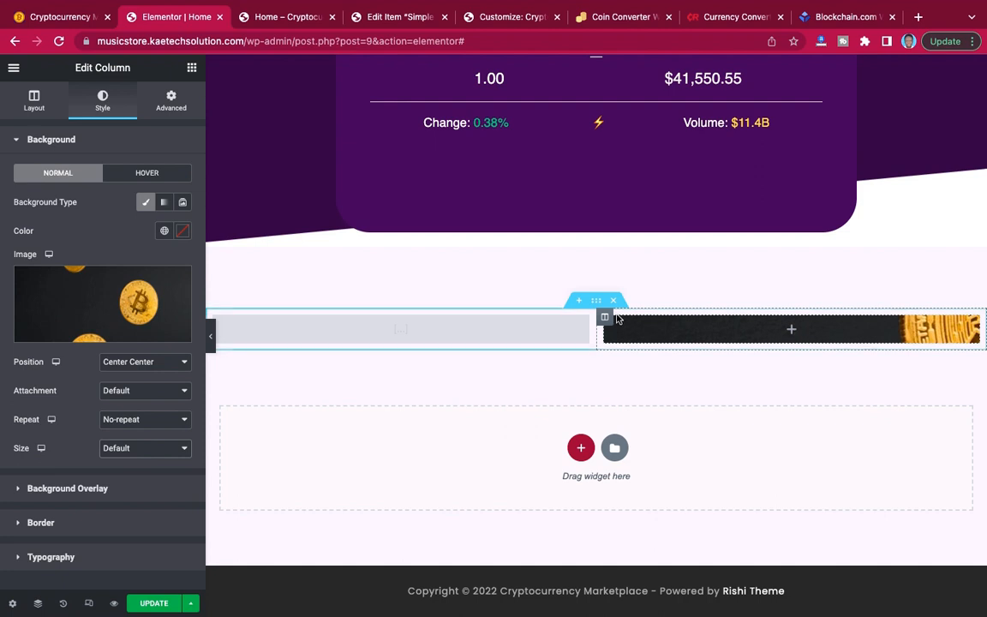
Remove the second column's background image and add an Image widget there with the media library's picture of three falling bitcoins.
{"action": "left_click", "coordinate": [178, 282]}
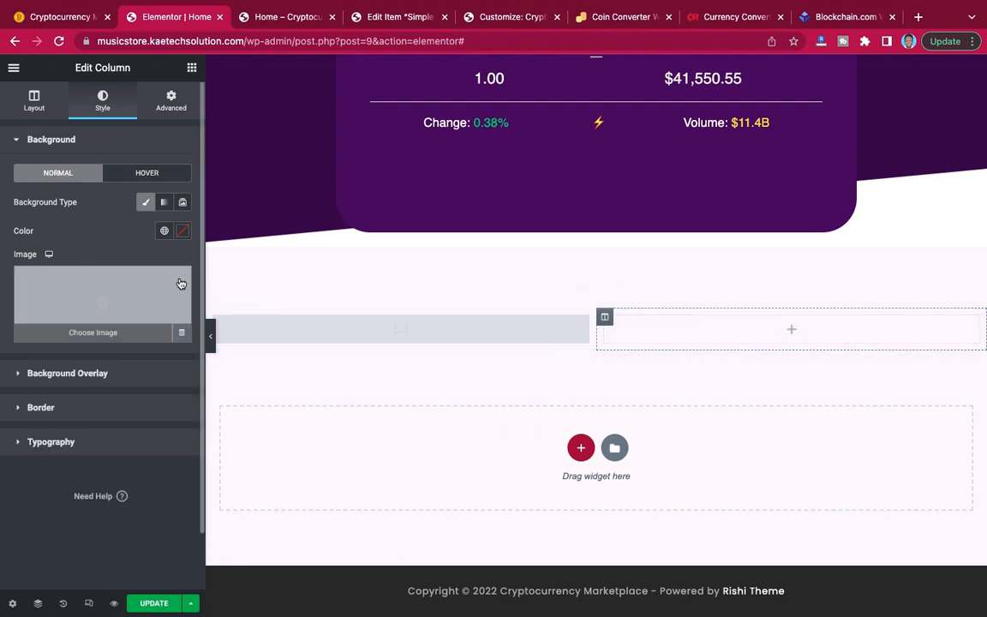
{"action": "left_click", "coordinate": [191, 68]}
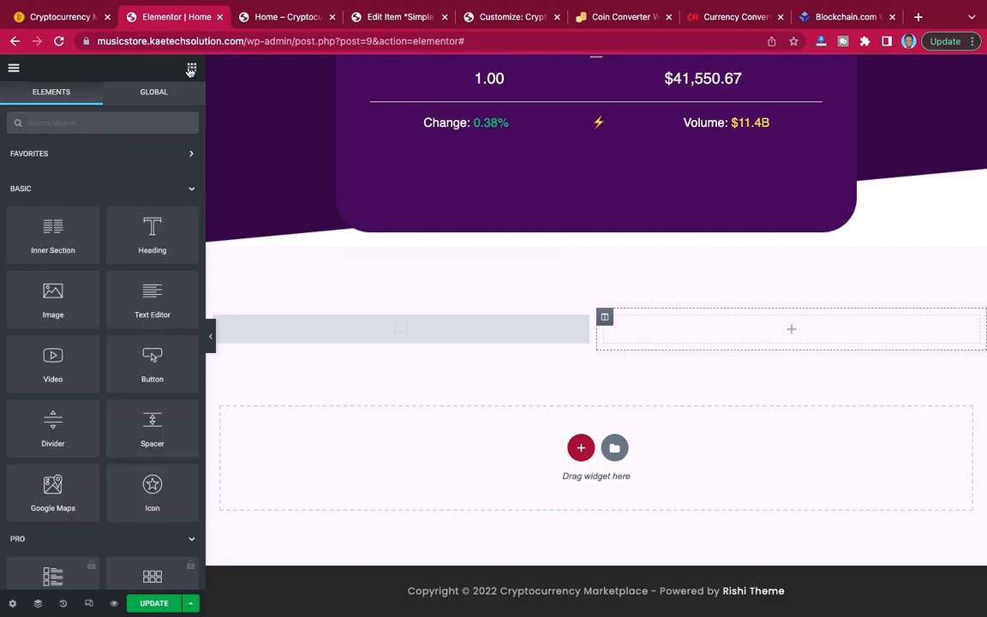
{"action": "left_click_drag", "start_coordinate": [44, 298], "coordinate": [772, 332]}
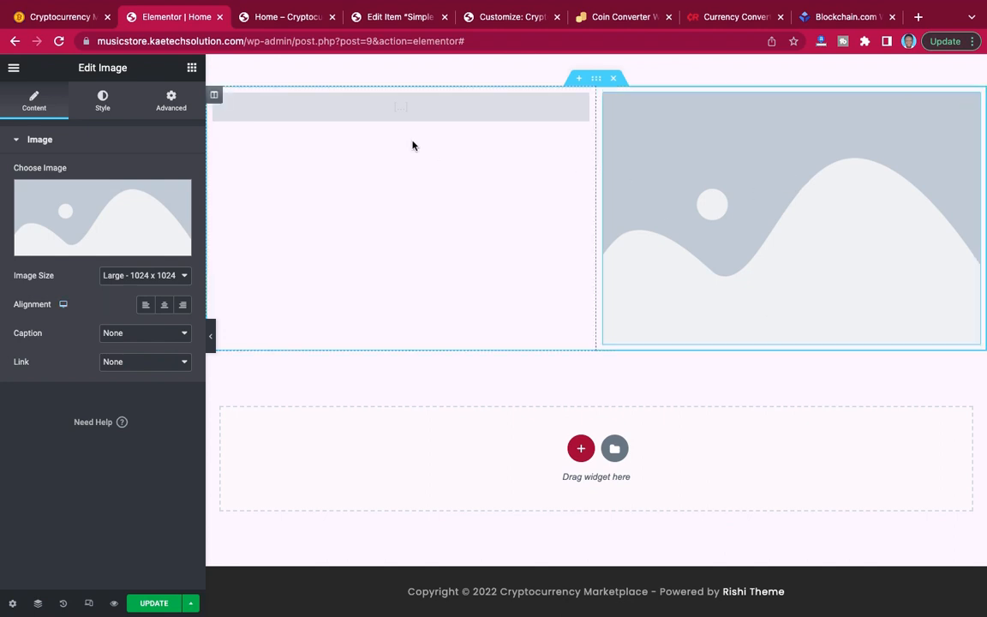
{"action": "mouse_move", "coordinate": [144, 191]}
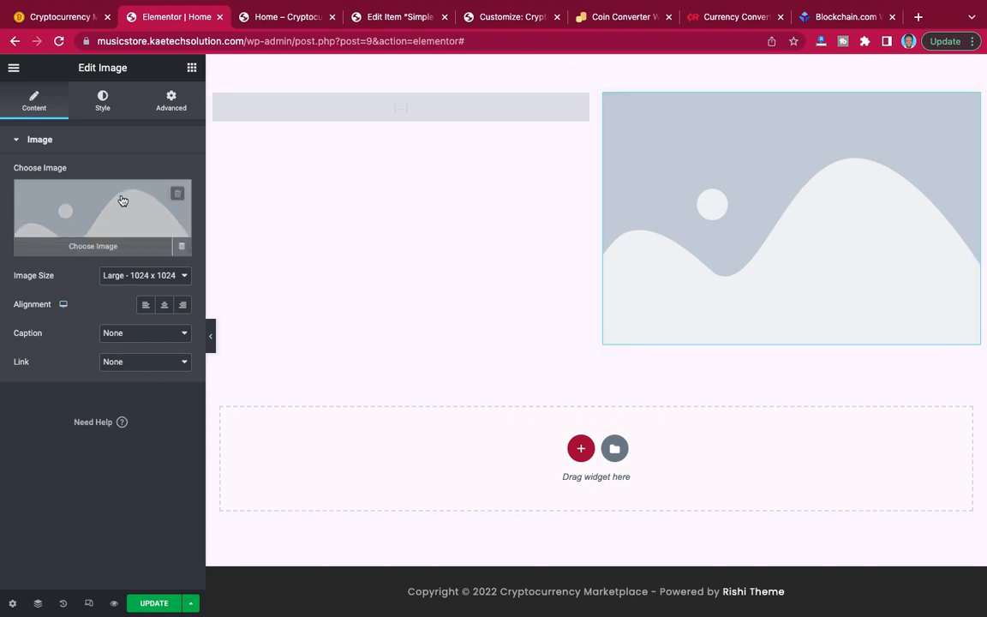
{"action": "left_click", "coordinate": [123, 200]}
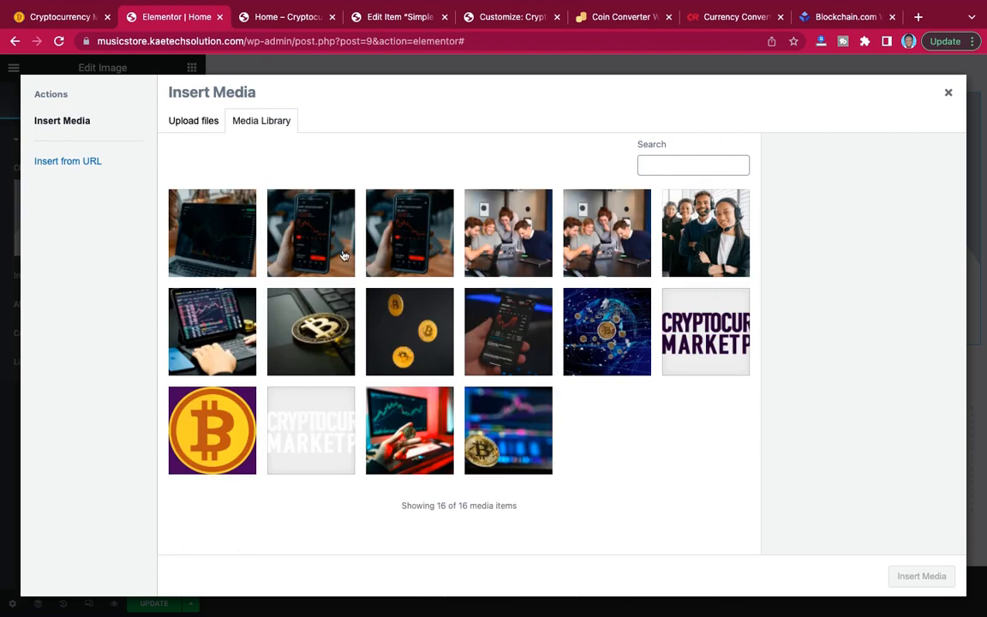
{"action": "left_click", "coordinate": [436, 340]}
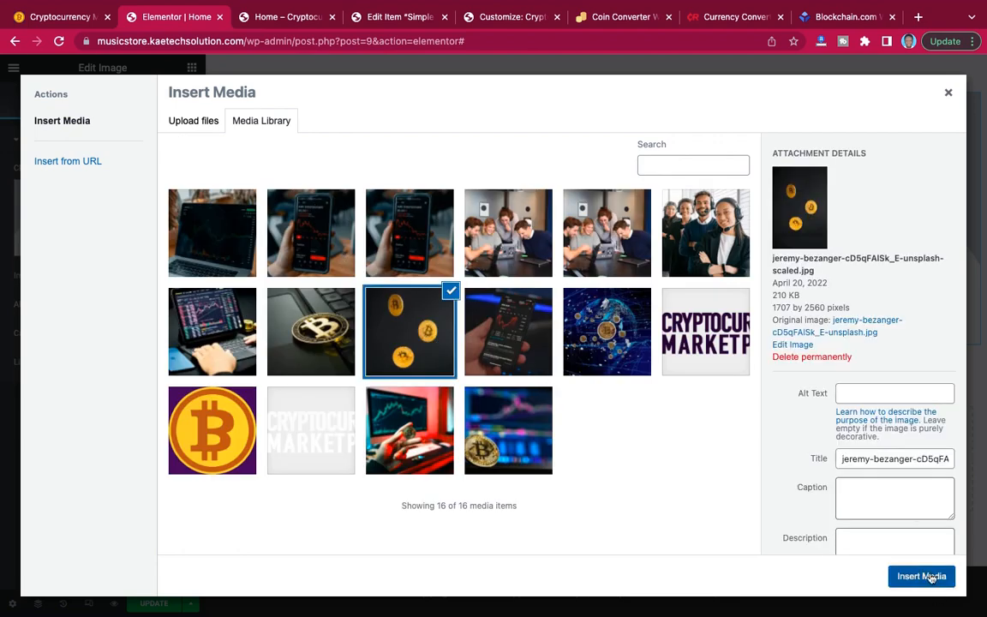
{"action": "left_click", "coordinate": [932, 577]}
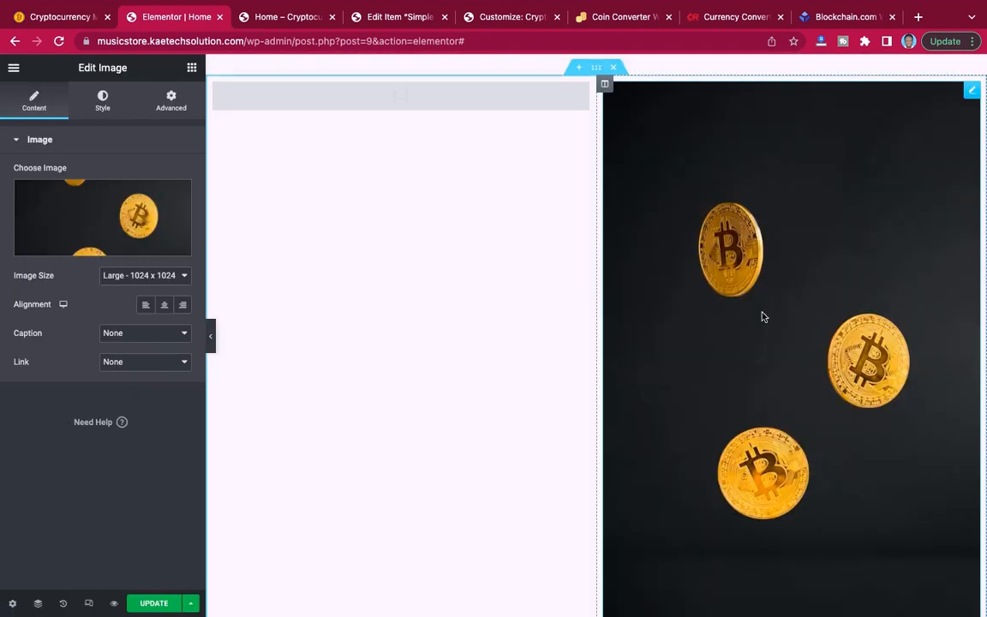
Try the Medium Large size for the falling-bitcoins image, then set its image size to Medium - 300 x 300.
{"action": "scroll", "coordinate": [711, 388], "scroll_direction": "down", "scroll_amount": 3}
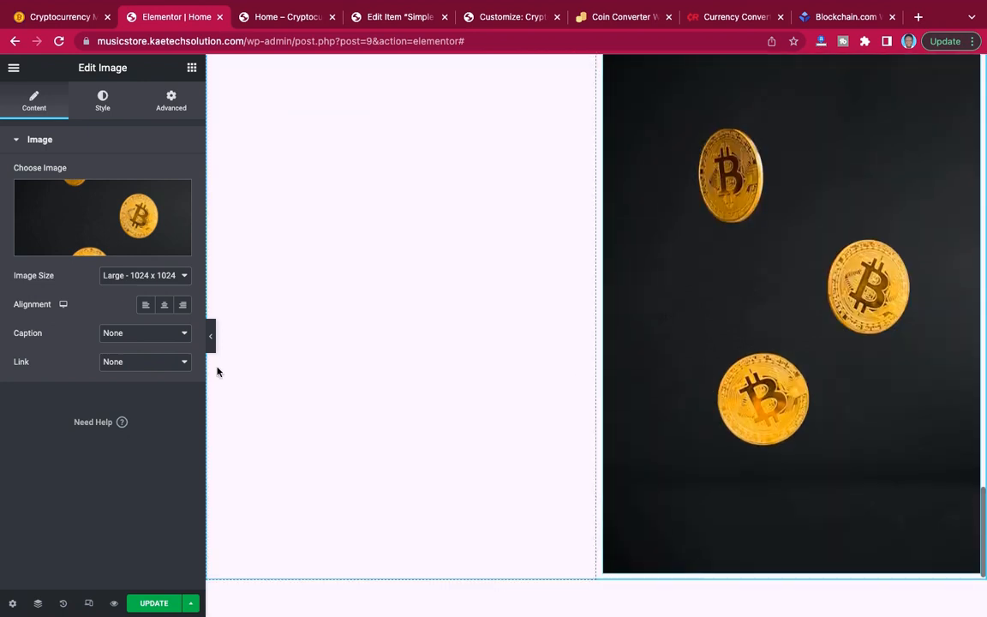
{"action": "left_click", "coordinate": [129, 280]}
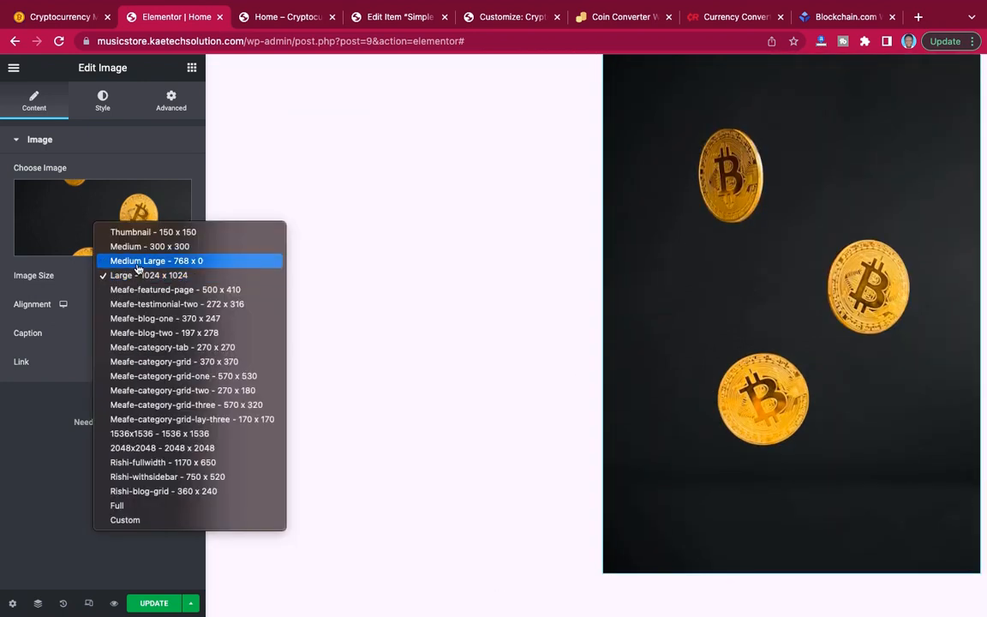
{"action": "left_click", "coordinate": [138, 261]}
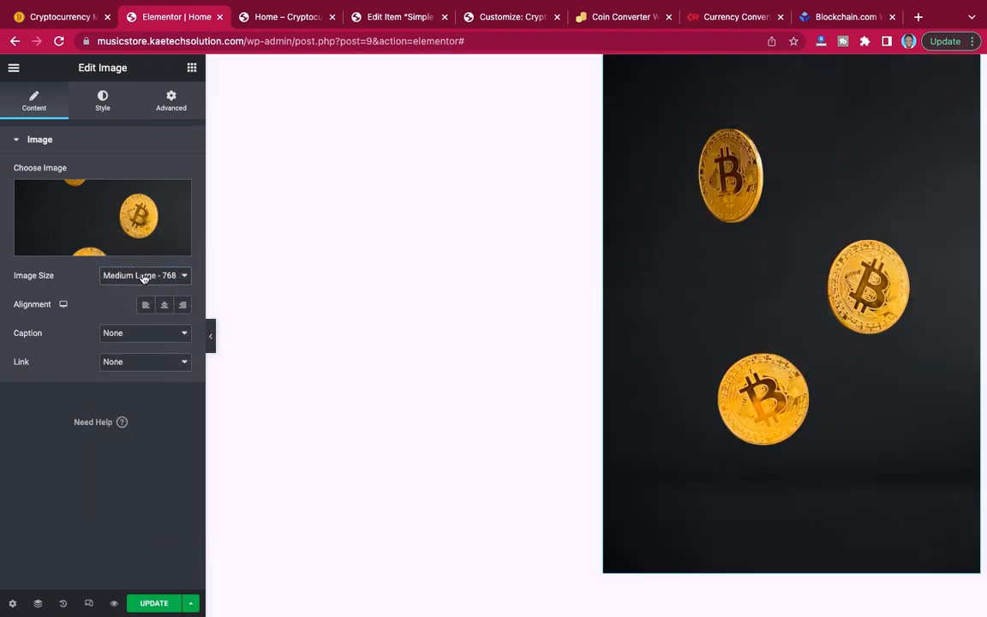
{"action": "left_click", "coordinate": [143, 277]}
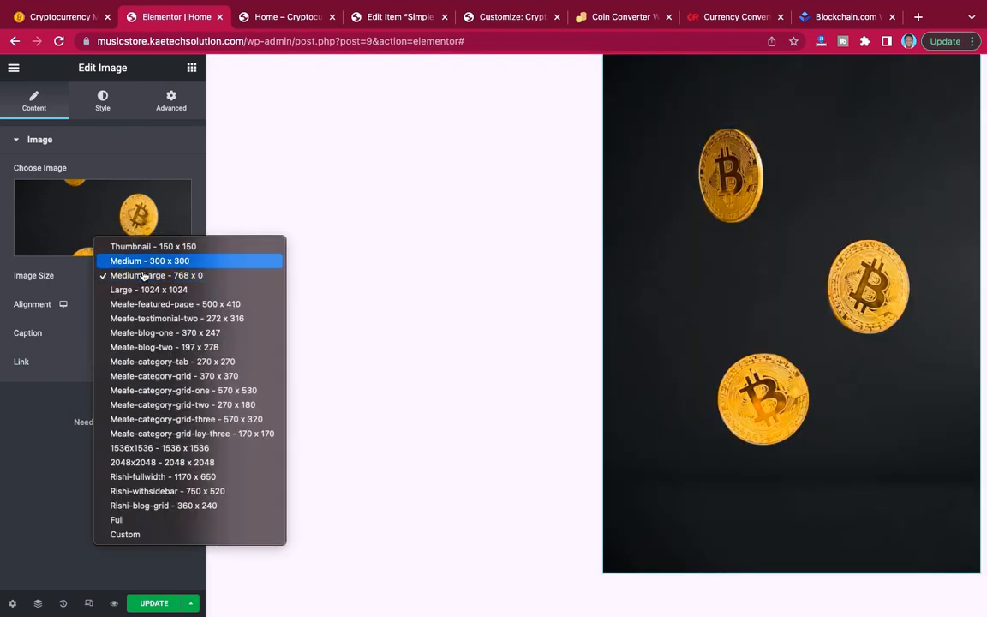
{"action": "left_click", "coordinate": [147, 265]}
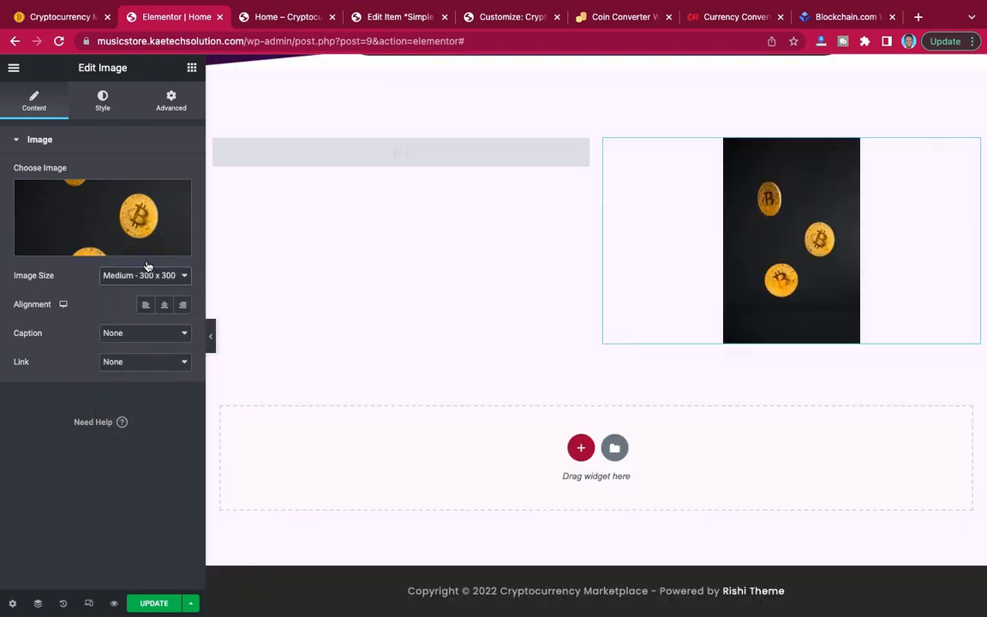
Set the falling-bitcoins image's width to 79%.
{"action": "left_click", "coordinate": [103, 100]}
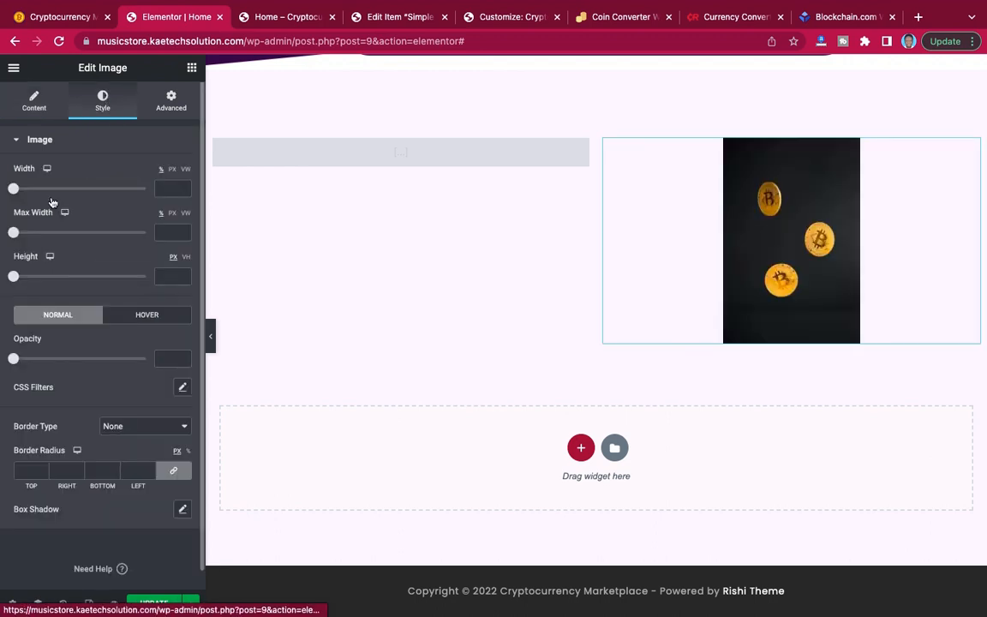
{"action": "left_click", "coordinate": [108, 190]}
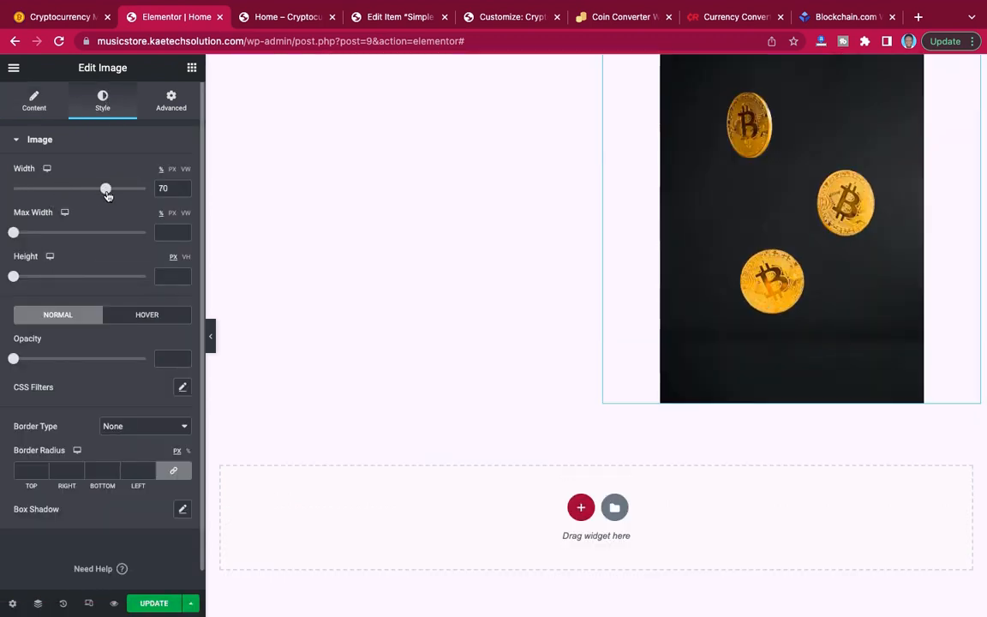
{"action": "mouse_move", "coordinate": [110, 196]}
{"action": "left_mouse_down"}
{"action": "mouse_move", "coordinate": [97, 192]}
{"action": "mouse_move", "coordinate": [108, 196]}
{"action": "left_mouse_up"}
{"action": "scroll", "coordinate": [420, 232], "scroll_direction": "up", "scroll_amount": 2}
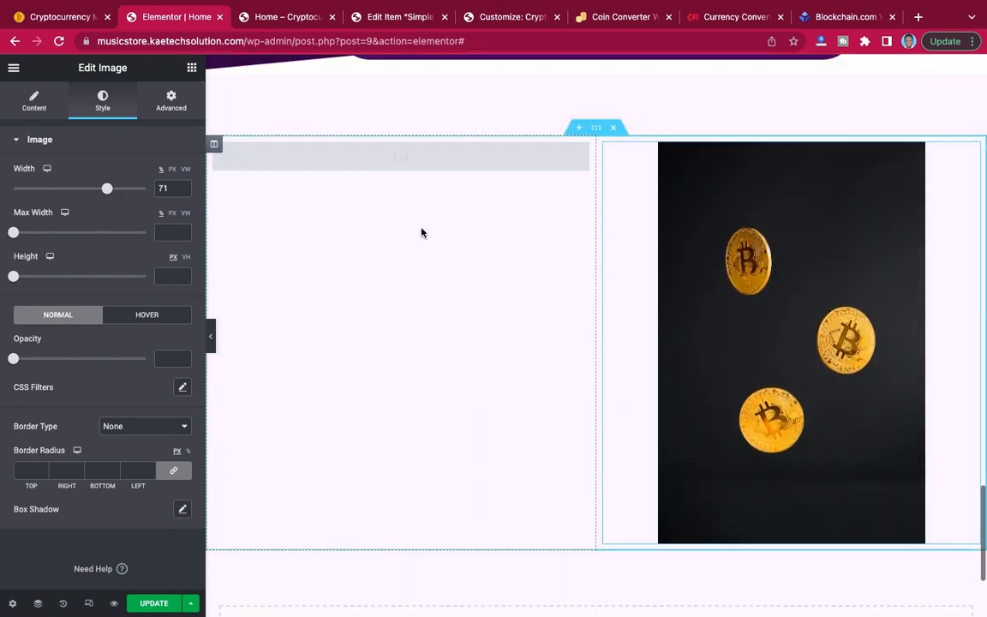
{"action": "scroll", "coordinate": [421, 231], "scroll_direction": "down", "scroll_amount": 1}
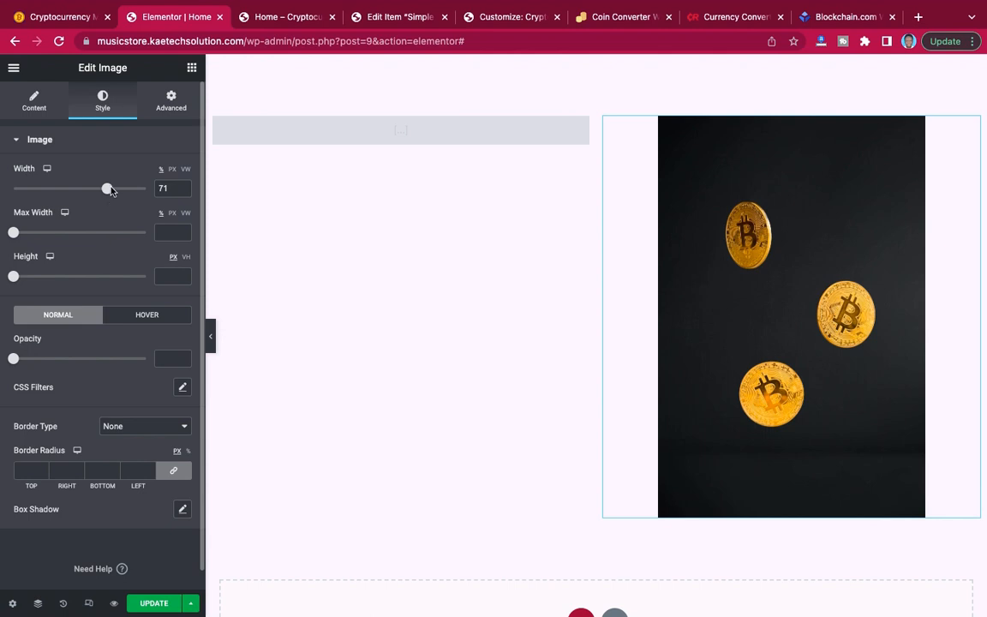
{"action": "left_click_drag", "start_coordinate": [108, 189], "coordinate": [119, 189]}
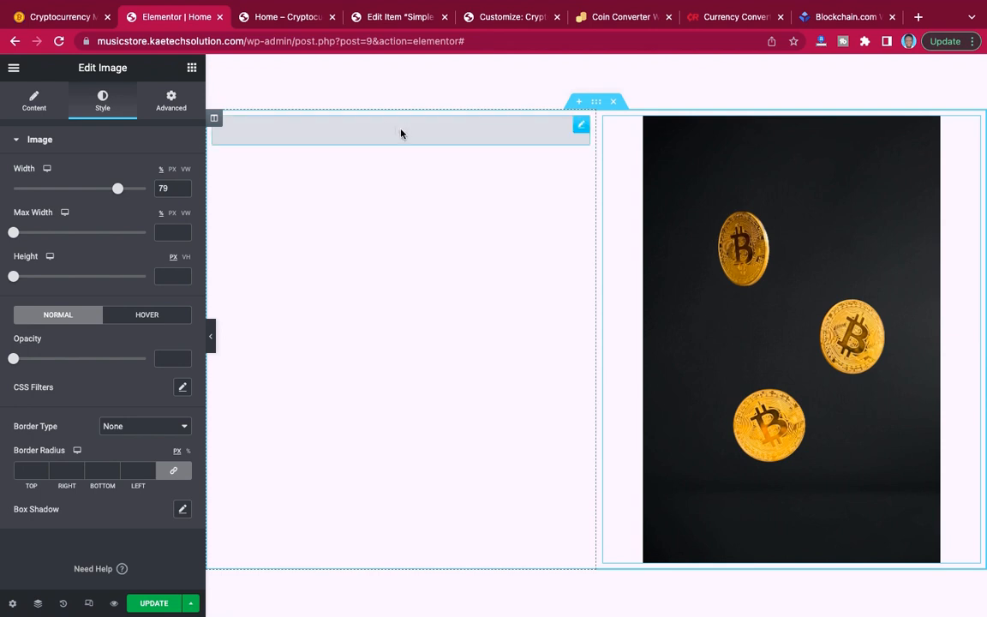
Enter the shortcode [ccpw id="68"] in the first column's Shortcode widget, apply it and update the page.
{"action": "left_click", "coordinate": [579, 126]}
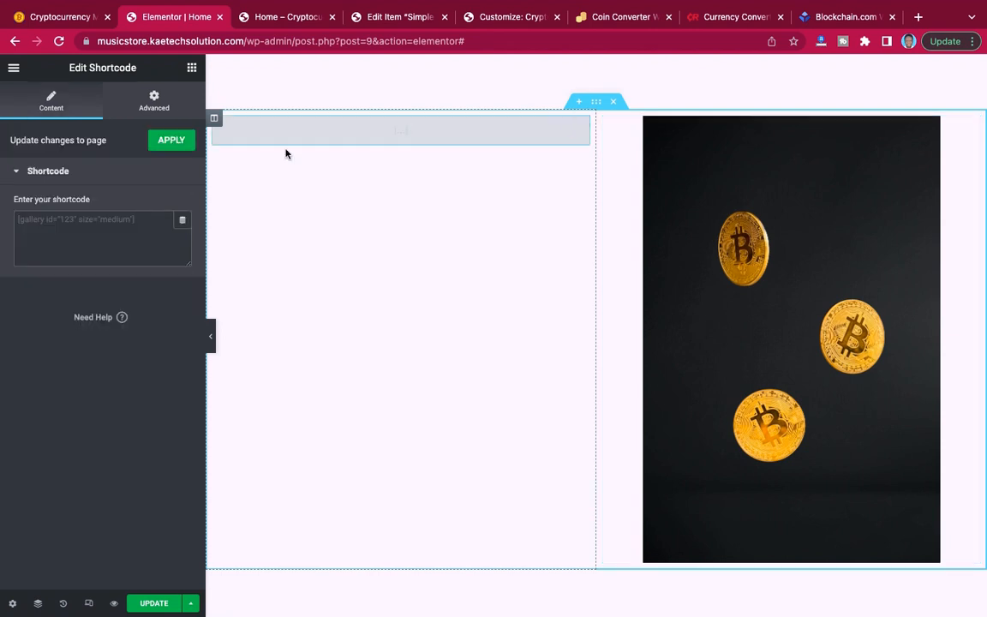
{"action": "left_click", "coordinate": [94, 228]}
{"action": "type", "text": "[ccpw id=\"68\"]"}
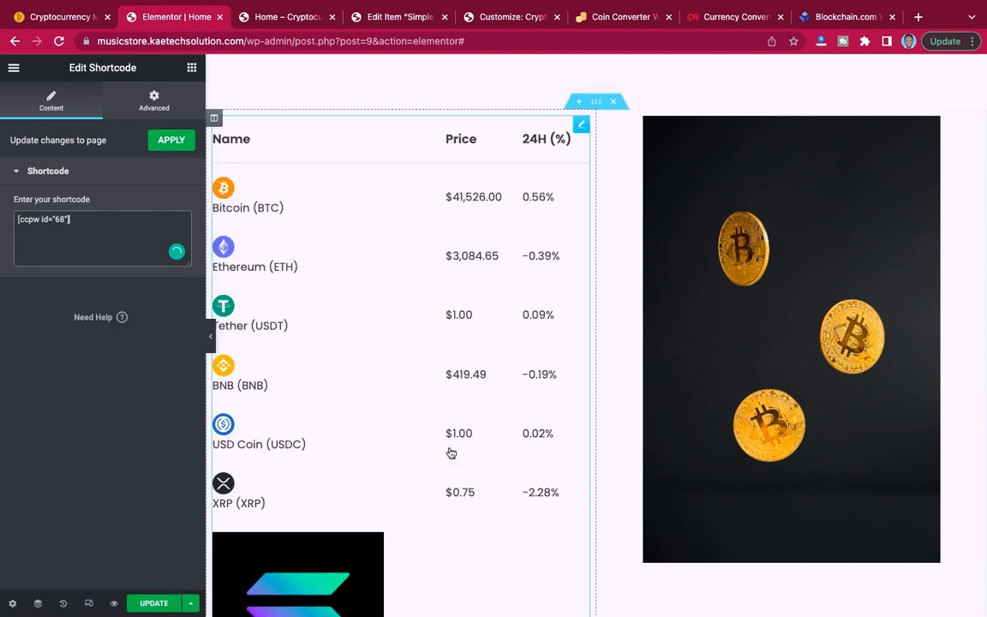
{"action": "scroll", "coordinate": [450, 450], "scroll_direction": "down", "scroll_amount": 3}
{"action": "scroll", "coordinate": [450, 451], "scroll_direction": "up", "scroll_amount": 2}
{"action": "scroll", "coordinate": [450, 452], "scroll_direction": "down", "scroll_amount": 3}
{"action": "scroll", "coordinate": [450, 452], "scroll_direction": "up", "scroll_amount": 2}
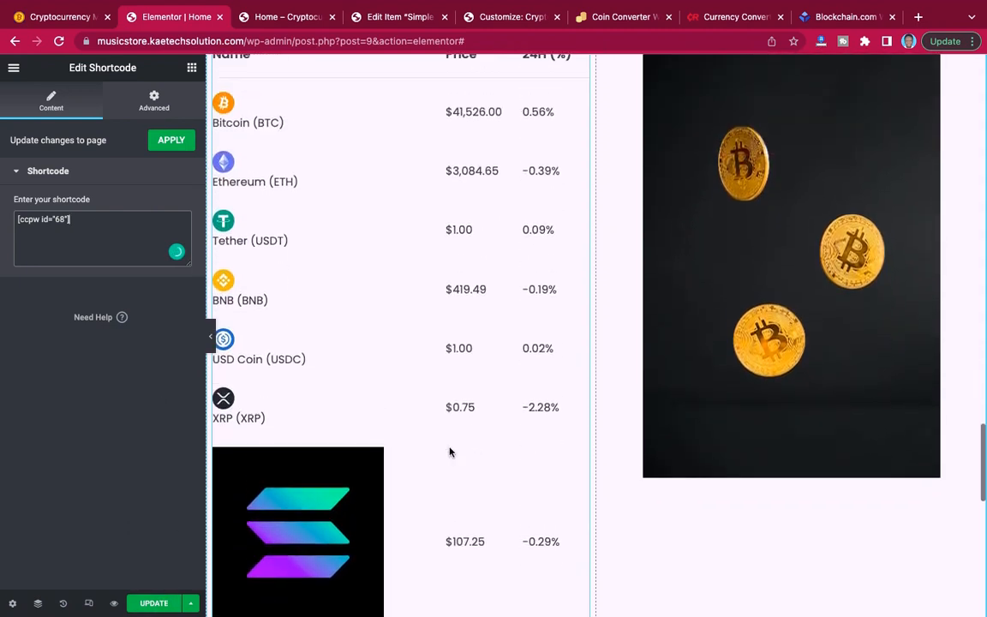
{"action": "left_click", "coordinate": [153, 604]}
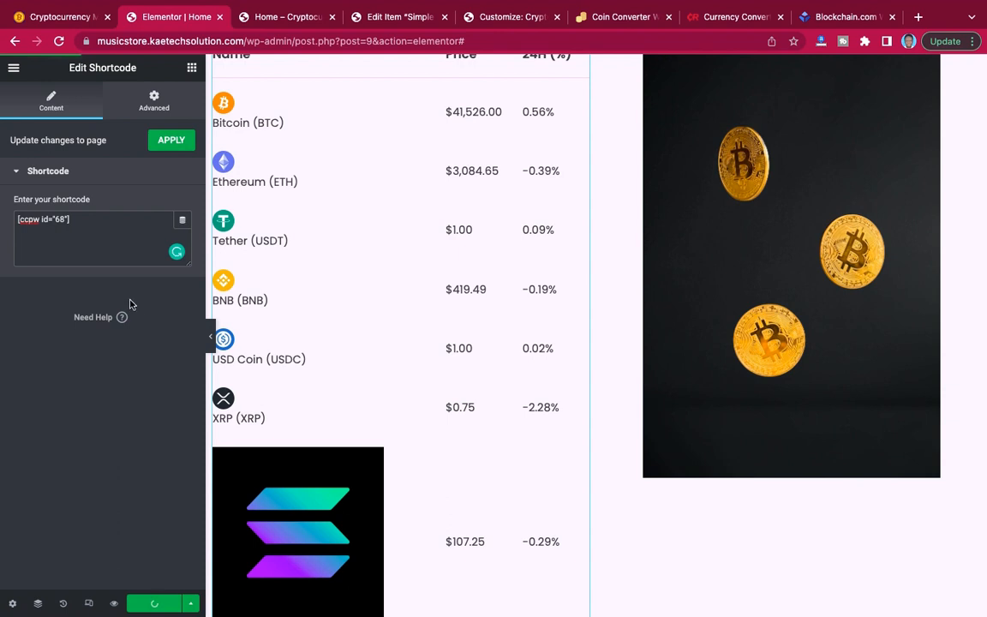
{"action": "left_click", "coordinate": [172, 141]}
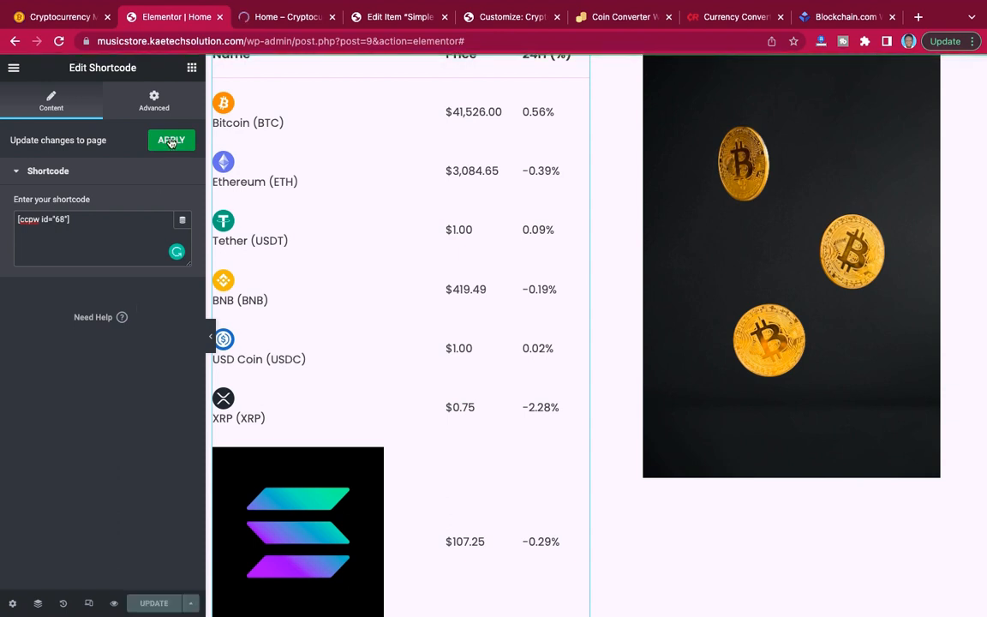
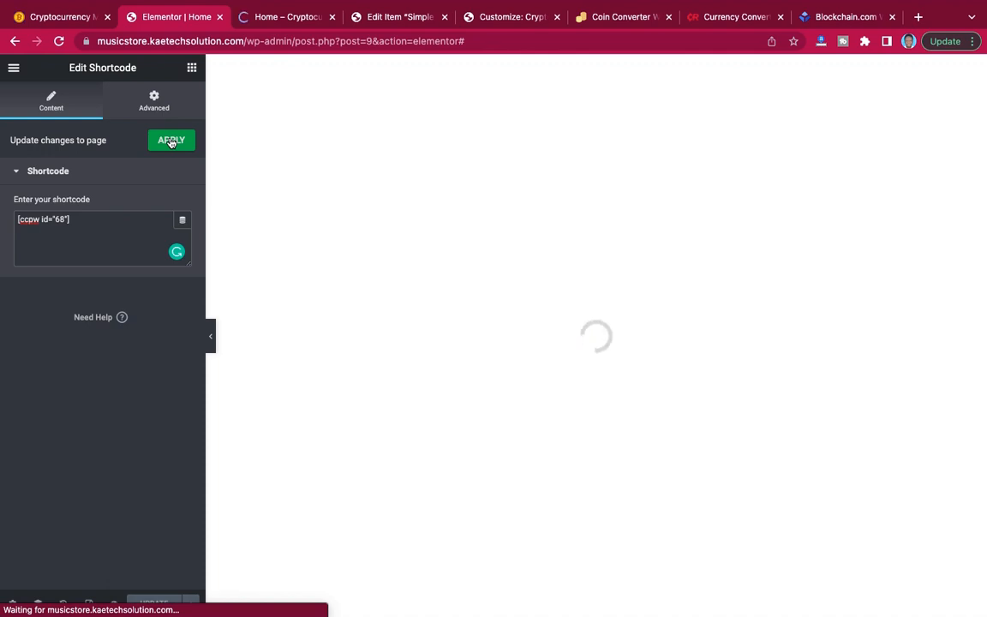
Review the home page preview from the hero section down to the coin price table and falling-bitcoins image.
{"action": "left_click", "coordinate": [289, 18]}
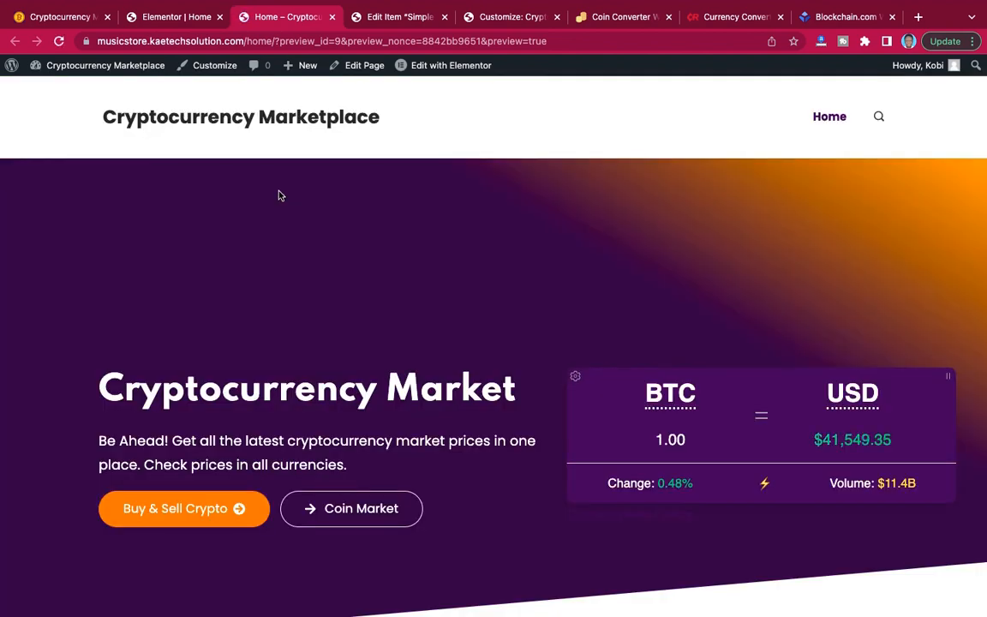
{"action": "scroll", "coordinate": [529, 251], "scroll_direction": "down", "scroll_amount": 15}
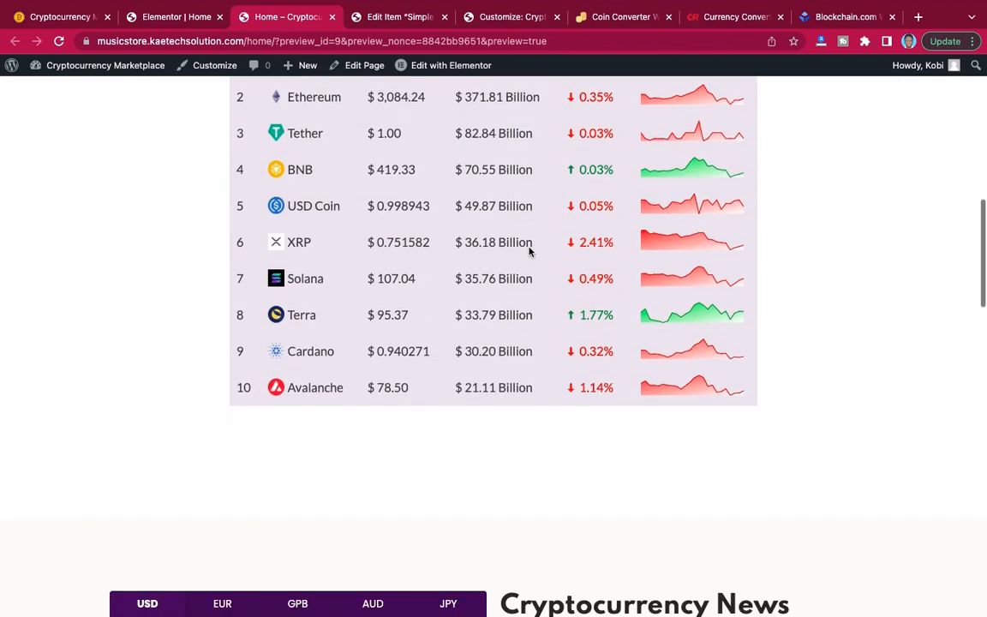
{"action": "scroll", "coordinate": [529, 251], "scroll_direction": "up", "scroll_amount": 3}
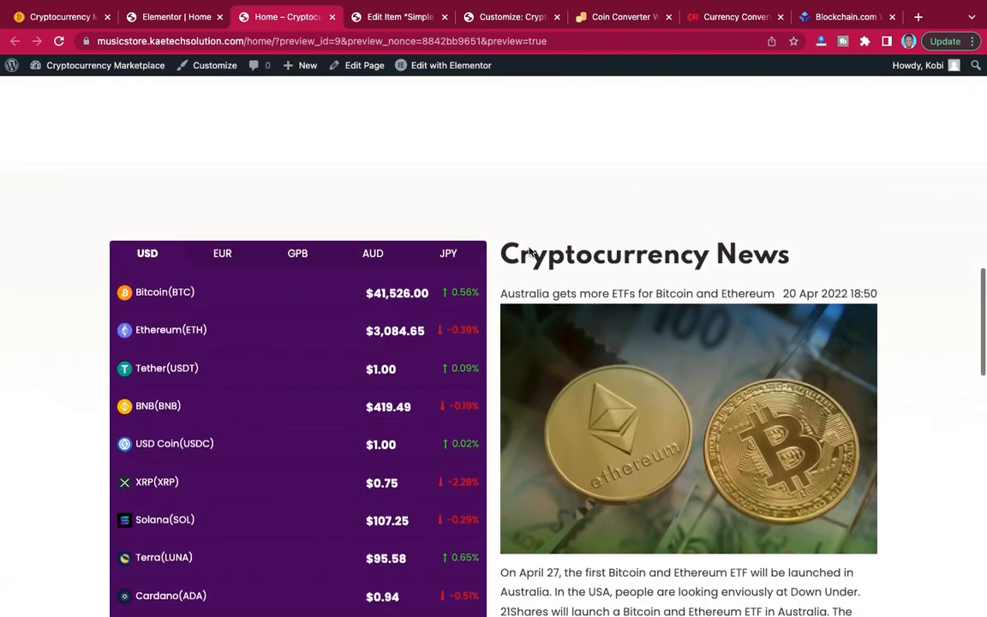
{"action": "scroll", "coordinate": [529, 251], "scroll_direction": "down", "scroll_amount": 11}
{"action": "scroll", "coordinate": [529, 251], "scroll_direction": "down", "scroll_amount": 5}
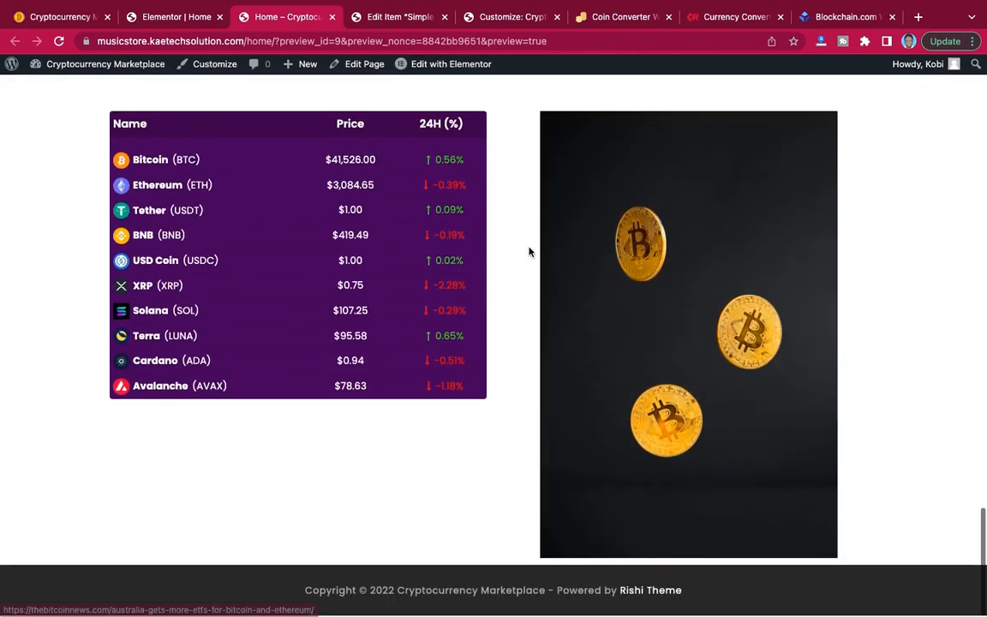
{"action": "scroll", "coordinate": [633, 300], "scroll_direction": "up", "scroll_amount": 2}
{"action": "scroll", "coordinate": [632, 300], "scroll_direction": "down", "scroll_amount": 2}
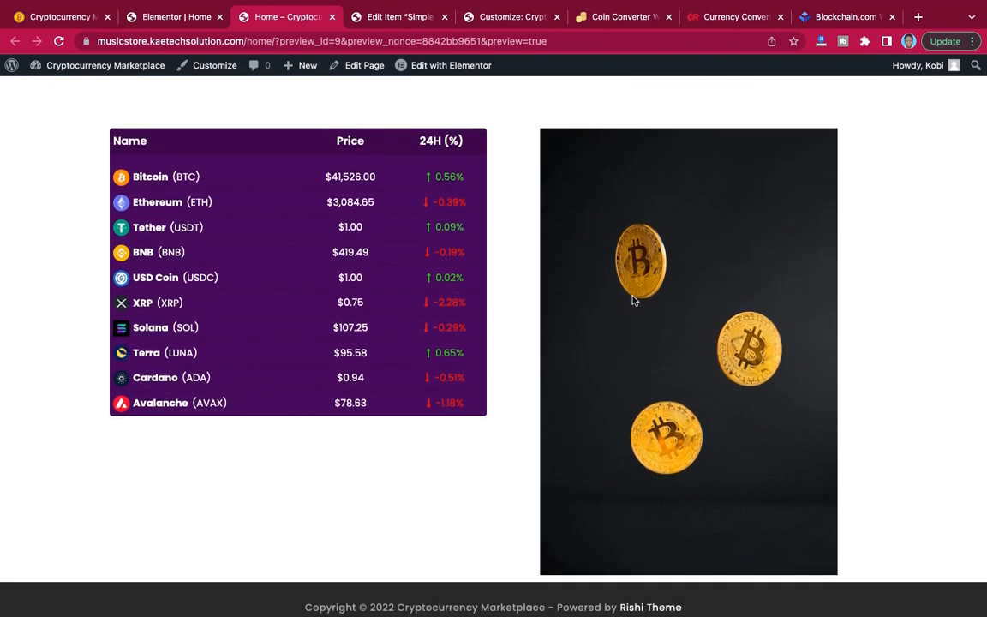
Set the vertical alignment of the section holding the coin price table and bitcoin image to Middle.
{"action": "left_click", "coordinate": [141, 20]}
{"action": "scroll", "coordinate": [534, 198], "scroll_direction": "down", "scroll_amount": 15}
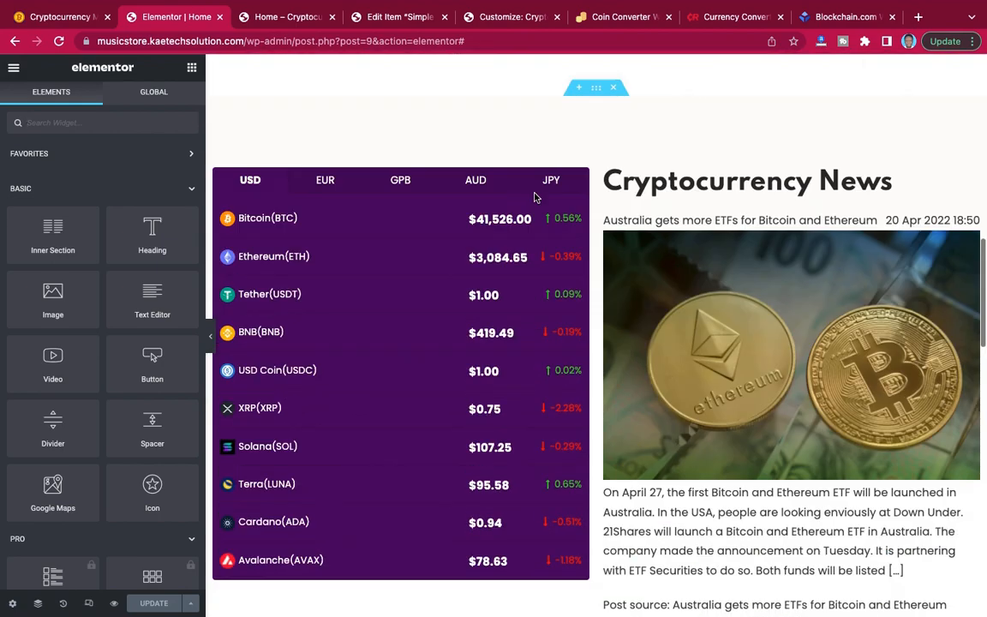
{"action": "scroll", "coordinate": [534, 198], "scroll_direction": "down", "scroll_amount": 10}
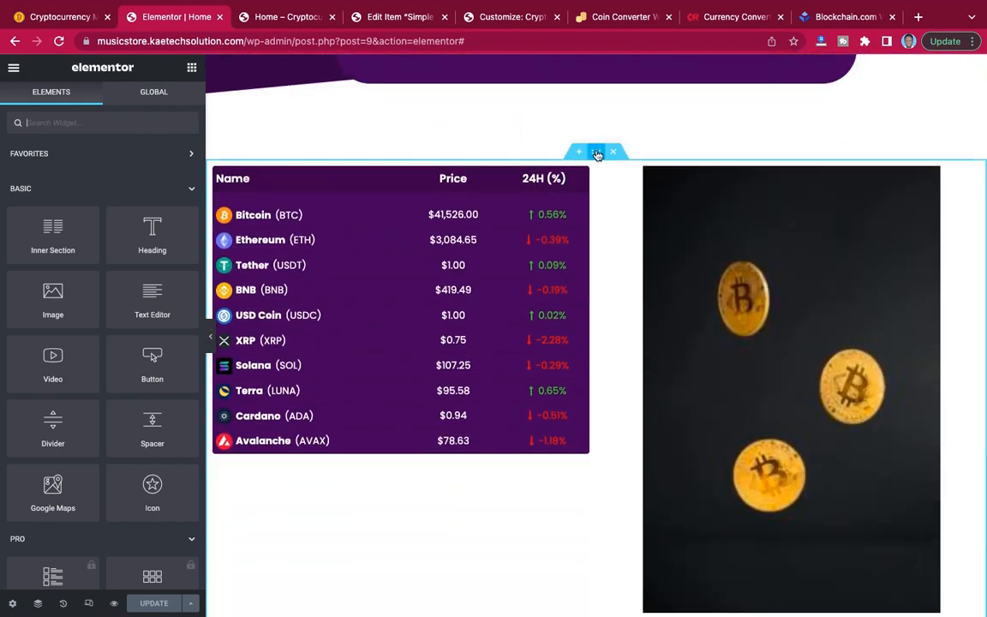
{"action": "left_click", "coordinate": [597, 154]}
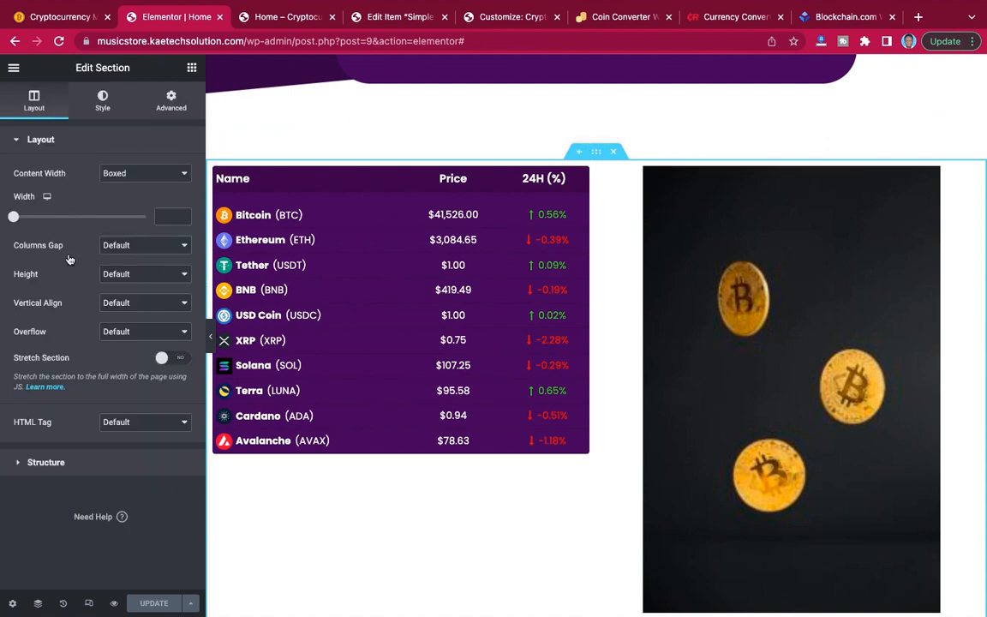
{"action": "left_click", "coordinate": [150, 307]}
{"action": "left_click", "coordinate": [145, 334]}
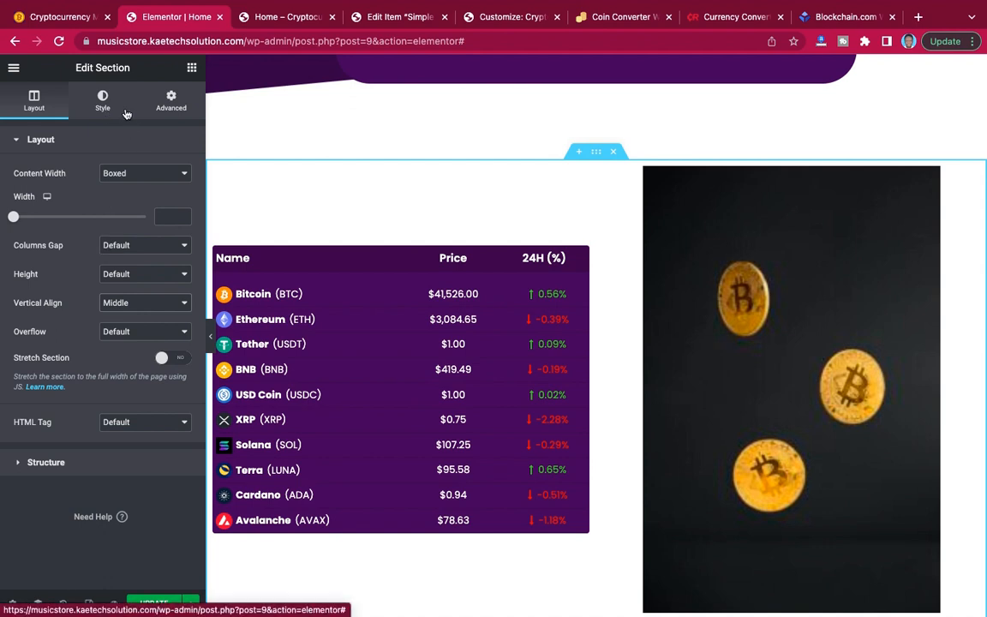
Add a Button widget below the coin price table in the first column and align it to the center.
{"action": "left_click", "coordinate": [194, 67]}
{"action": "scroll", "coordinate": [465, 145], "scroll_direction": "up", "scroll_amount": 3}
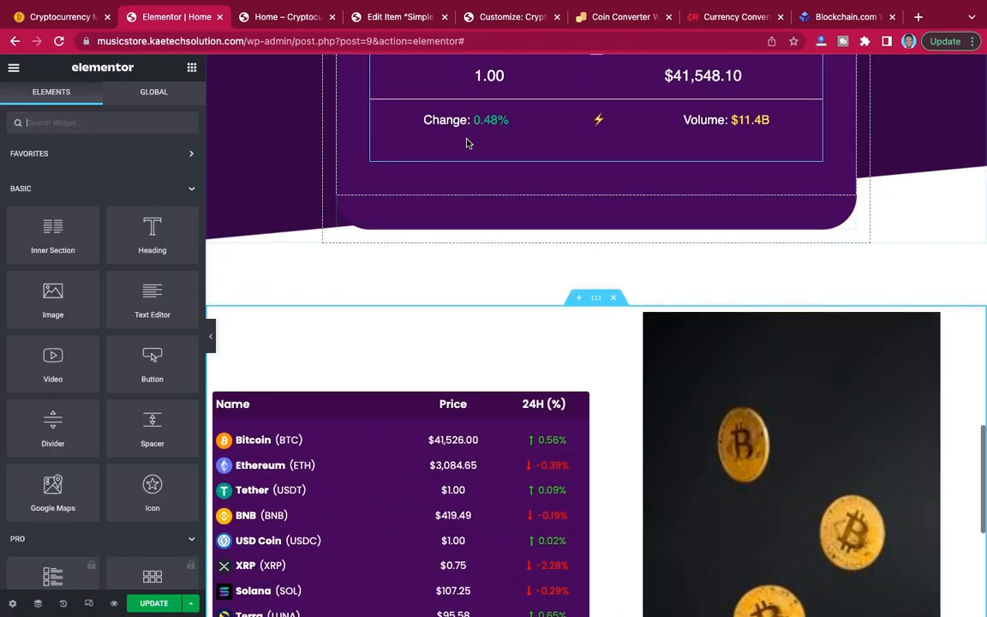
{"action": "scroll", "coordinate": [468, 143], "scroll_direction": "down", "scroll_amount": 5}
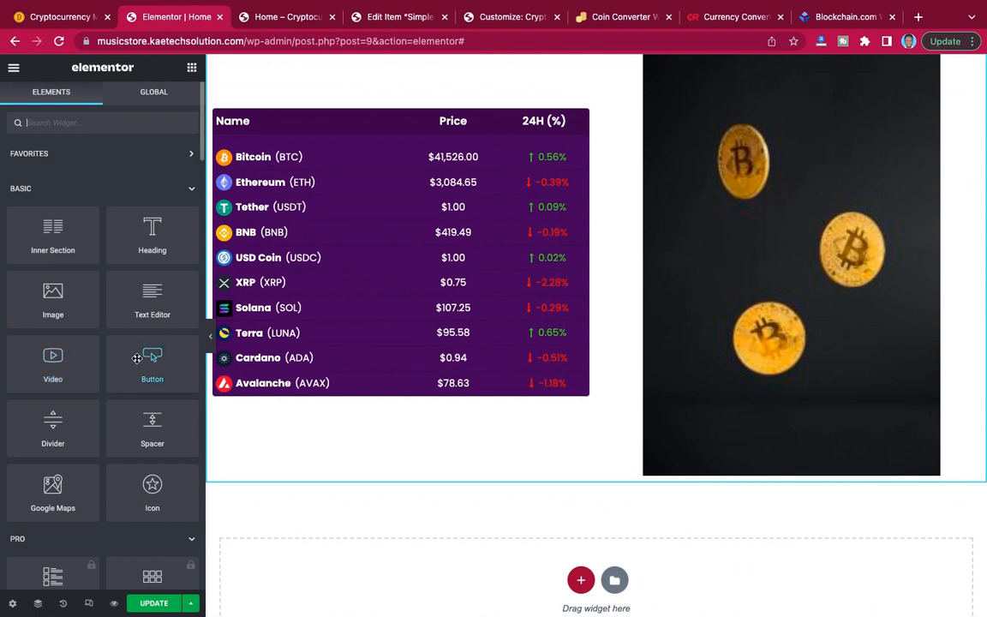
{"action": "left_click_drag", "start_coordinate": [138, 359], "coordinate": [378, 385]}
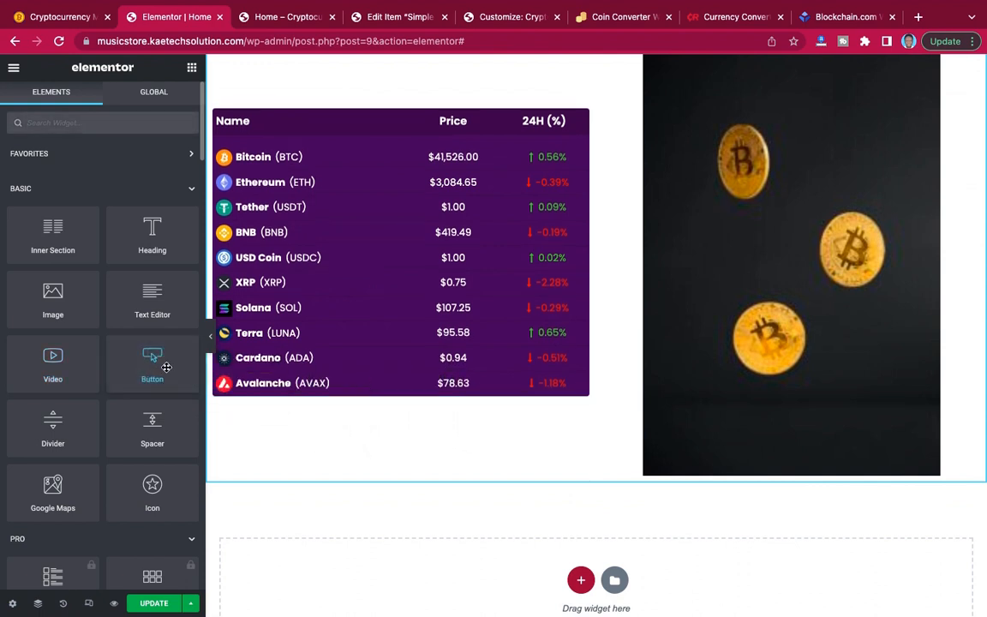
{"action": "left_click_drag", "start_coordinate": [166, 367], "coordinate": [374, 379]}
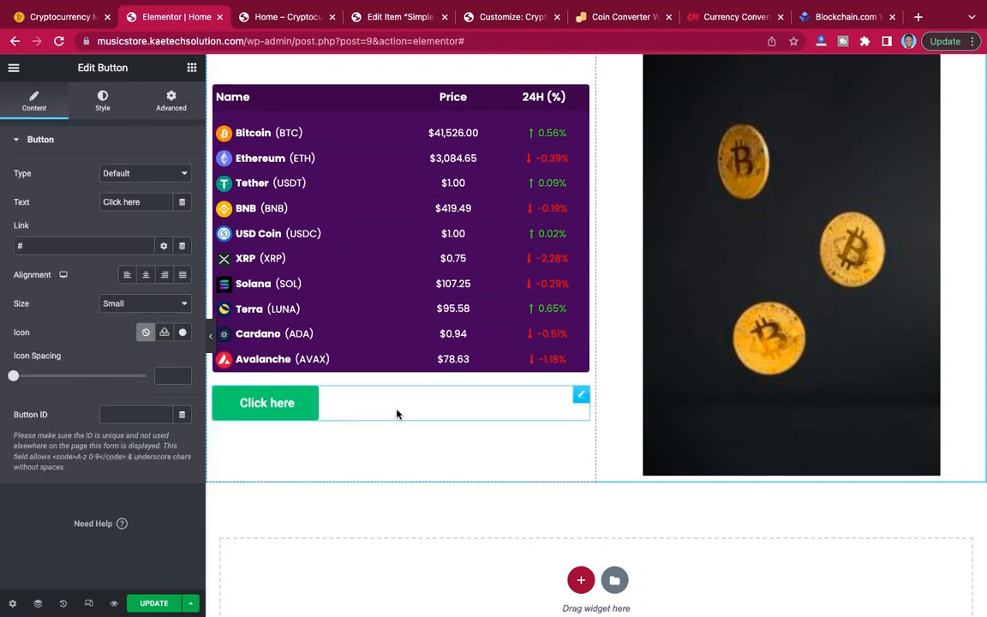
{"action": "left_click", "coordinate": [146, 271]}
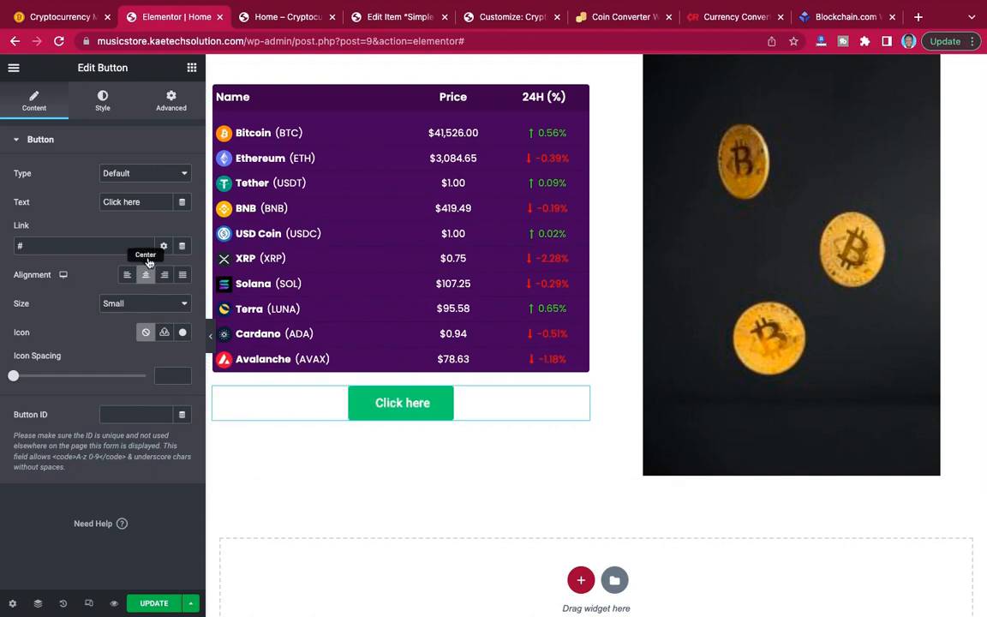
Check the matching button on the reference site and set the new button's text to "Enter Coin Market".
{"action": "left_click", "coordinate": [57, 16]}
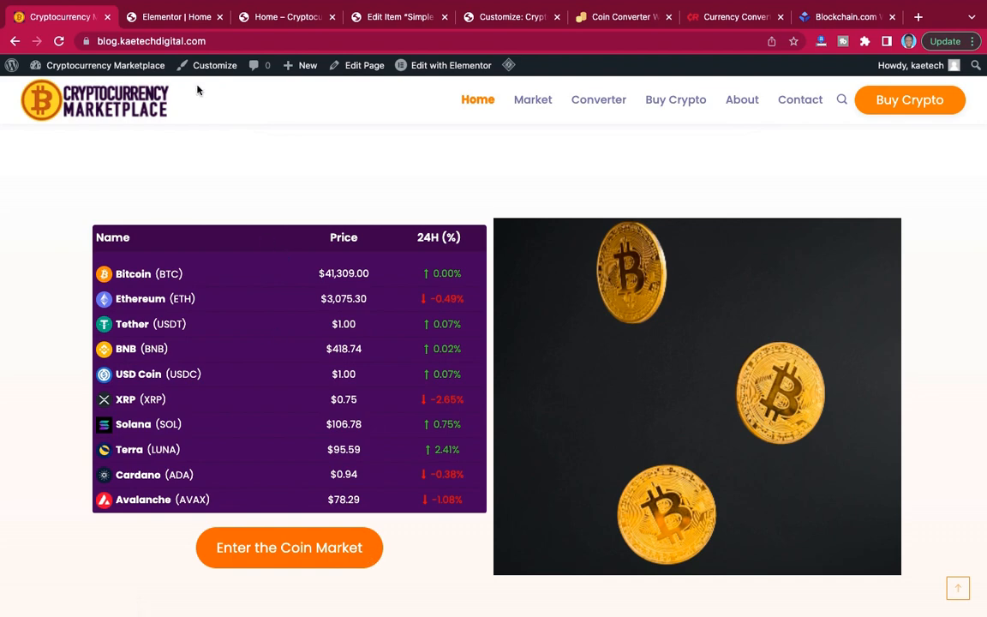
{"action": "left_click", "coordinate": [191, 23]}
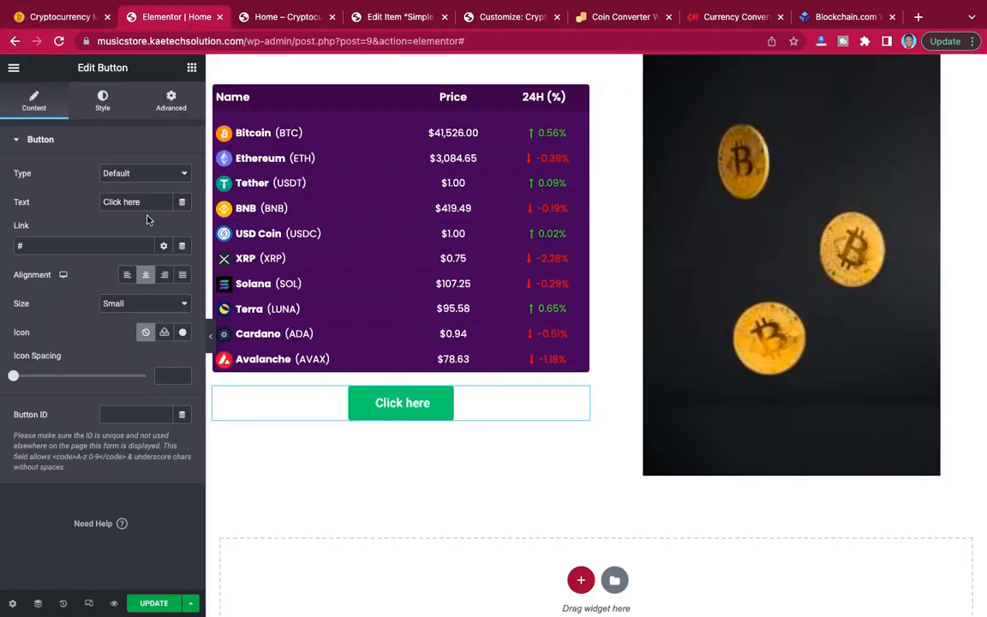
{"action": "left_click_drag", "start_coordinate": [142, 201], "coordinate": [73, 205]}
{"action": "type", "text": "Enter "}
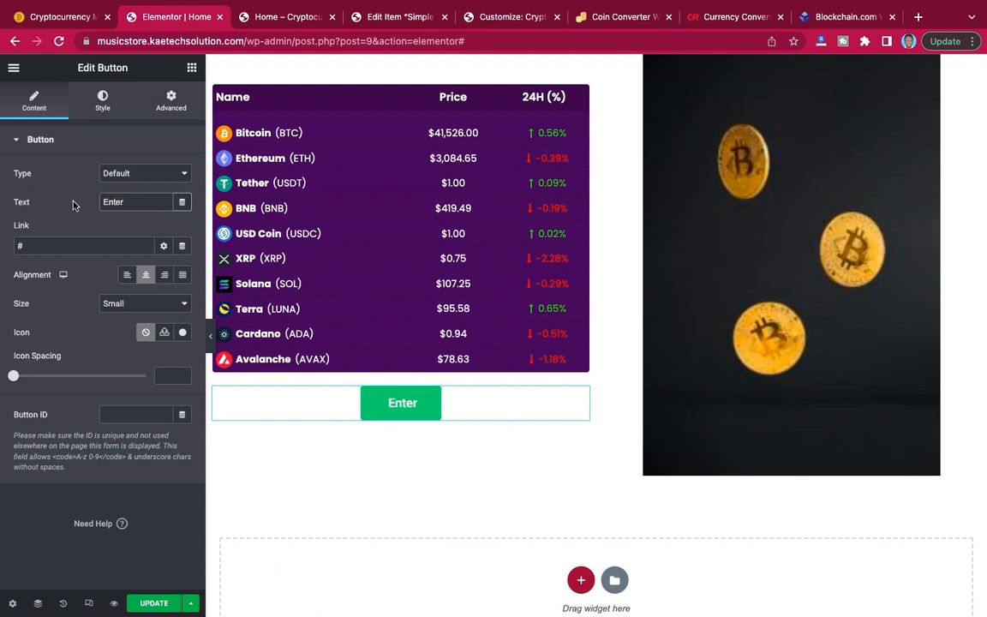
{"action": "type", "text": "Coin M"}
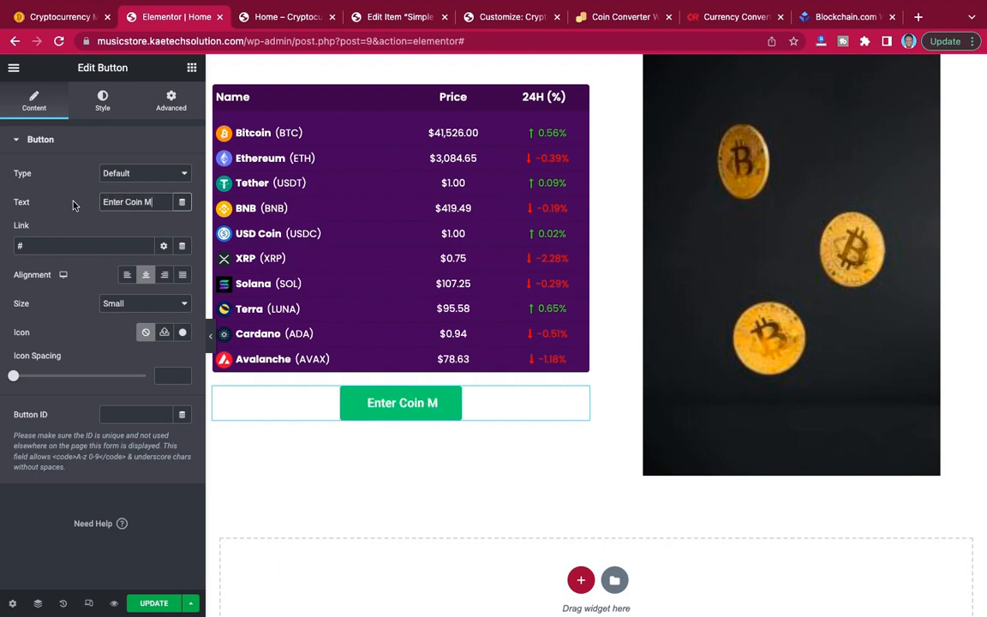
{"action": "type", "text": "arket"}
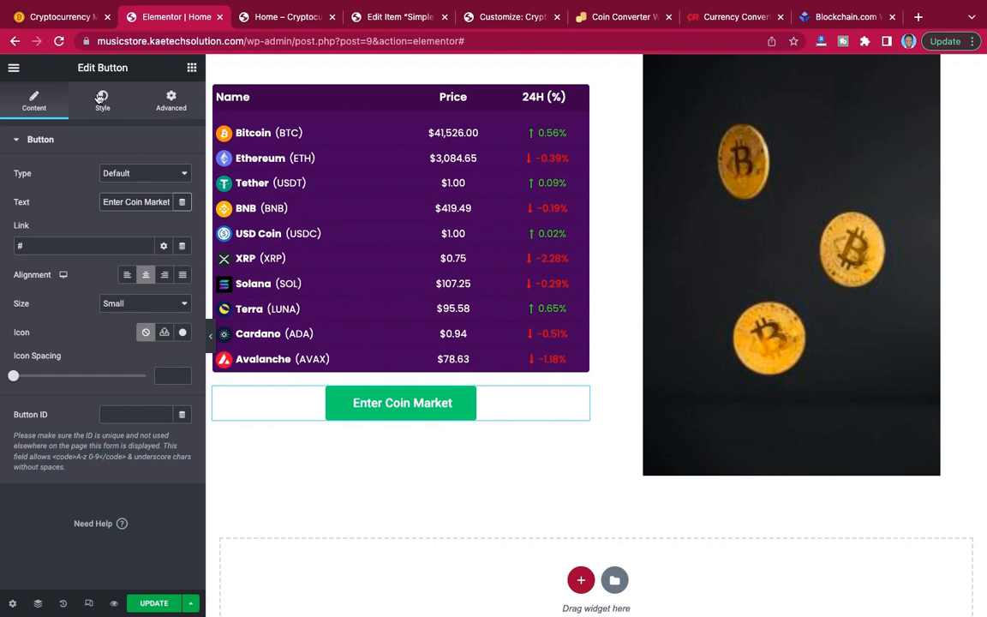
Give the Enter Coin Market button an orange #FB9103 background and a border radius of 50 px on all corners.
{"action": "left_click", "coordinate": [68, 18]}
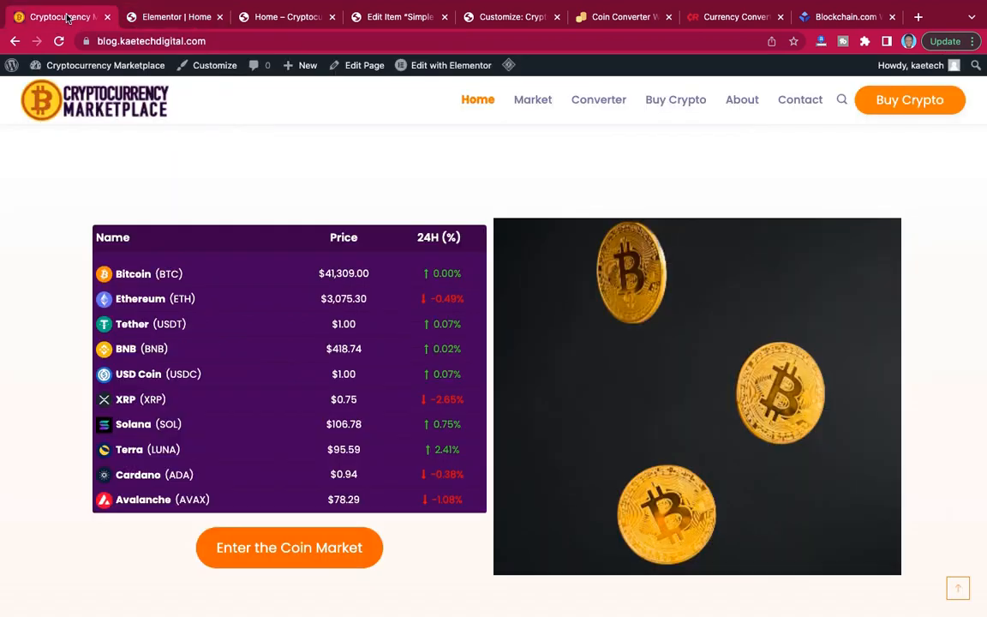
{"action": "left_click", "coordinate": [141, 18]}
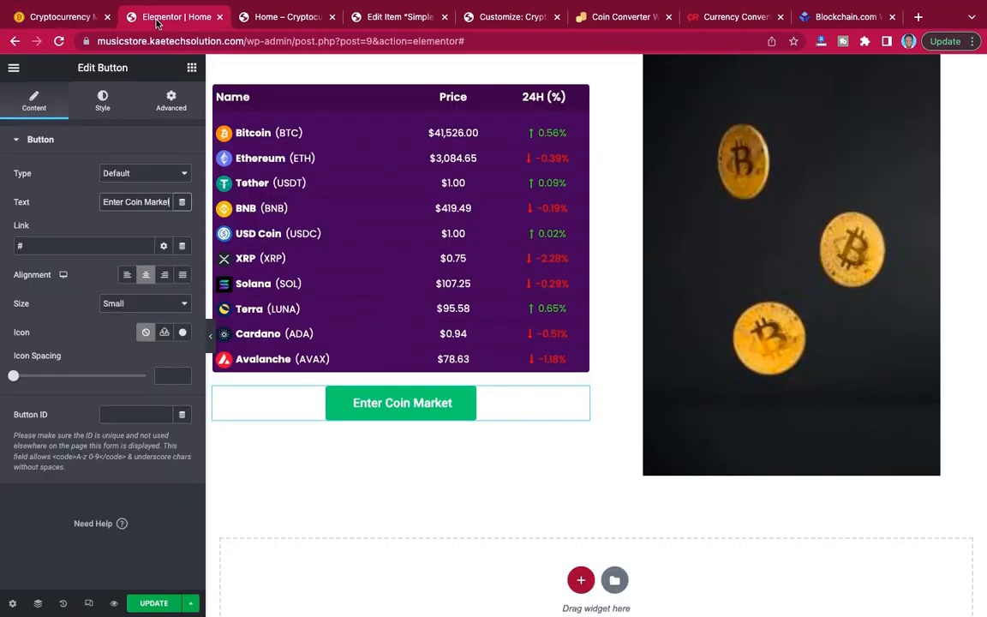
{"action": "left_click", "coordinate": [104, 102]}
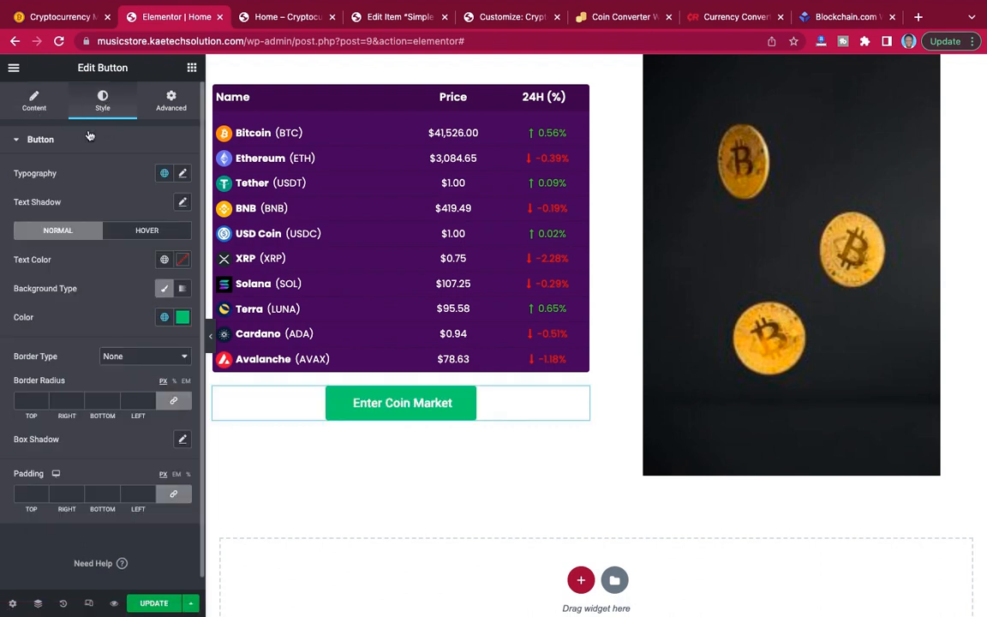
{"action": "left_click", "coordinate": [182, 318]}
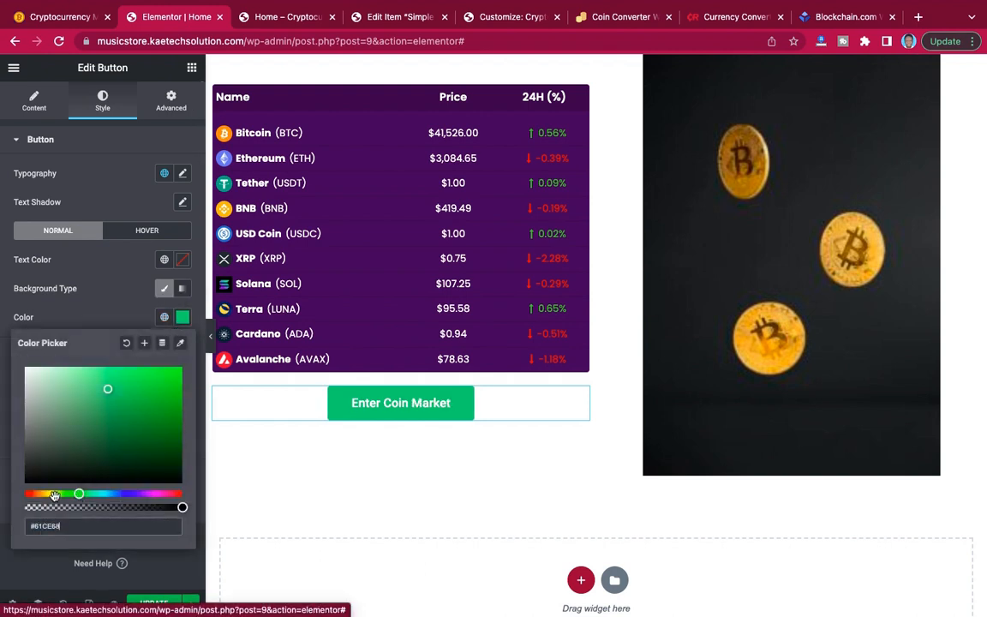
{"action": "left_click_drag", "start_coordinate": [80, 494], "coordinate": [41, 495]}
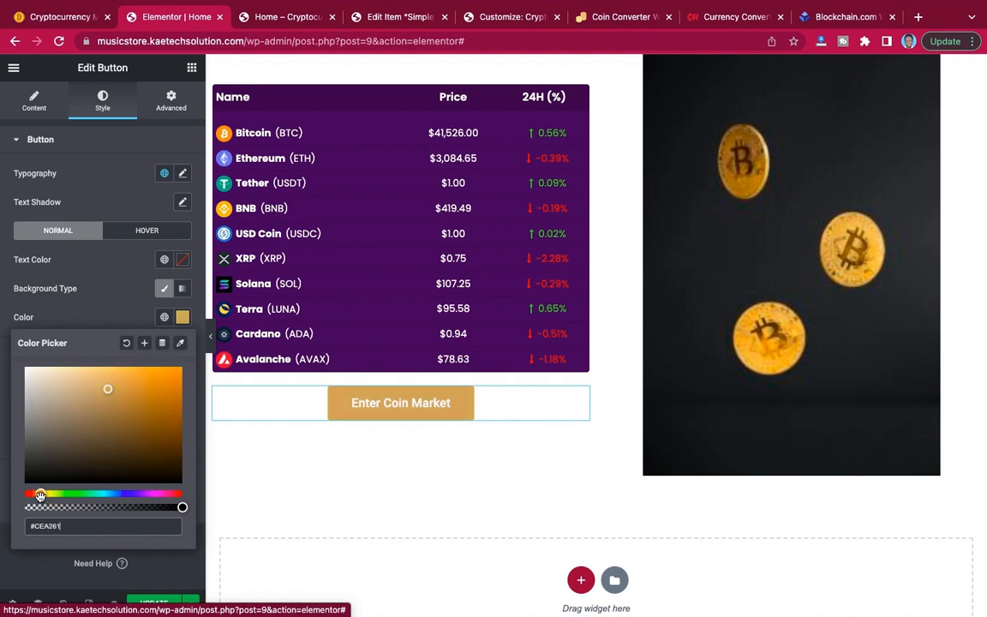
{"action": "left_click", "coordinate": [180, 369]}
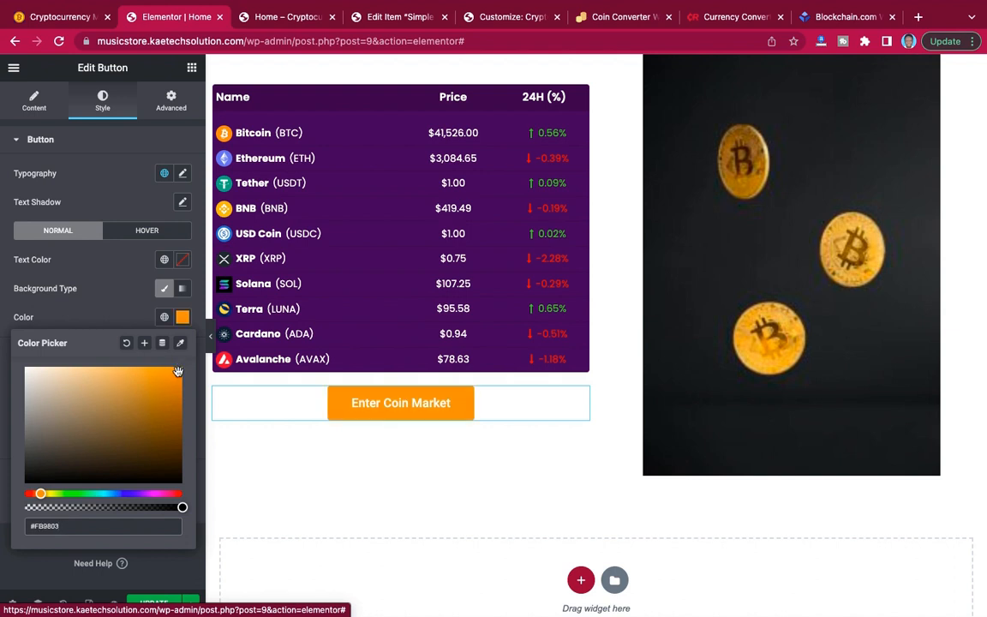
{"action": "left_click_drag", "start_coordinate": [37, 493], "coordinate": [39, 494]}
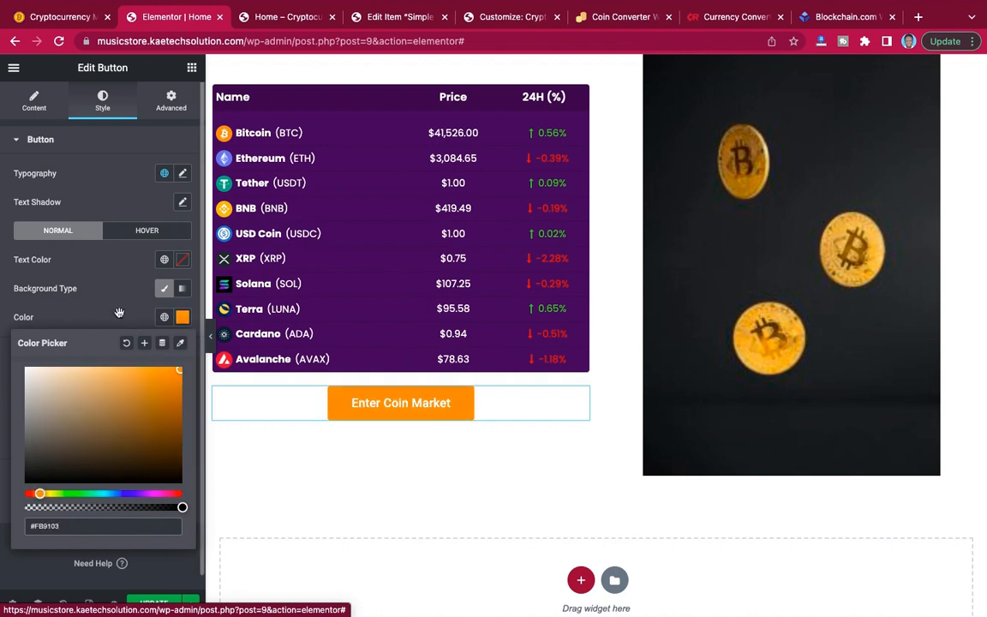
{"action": "left_click", "coordinate": [102, 279]}
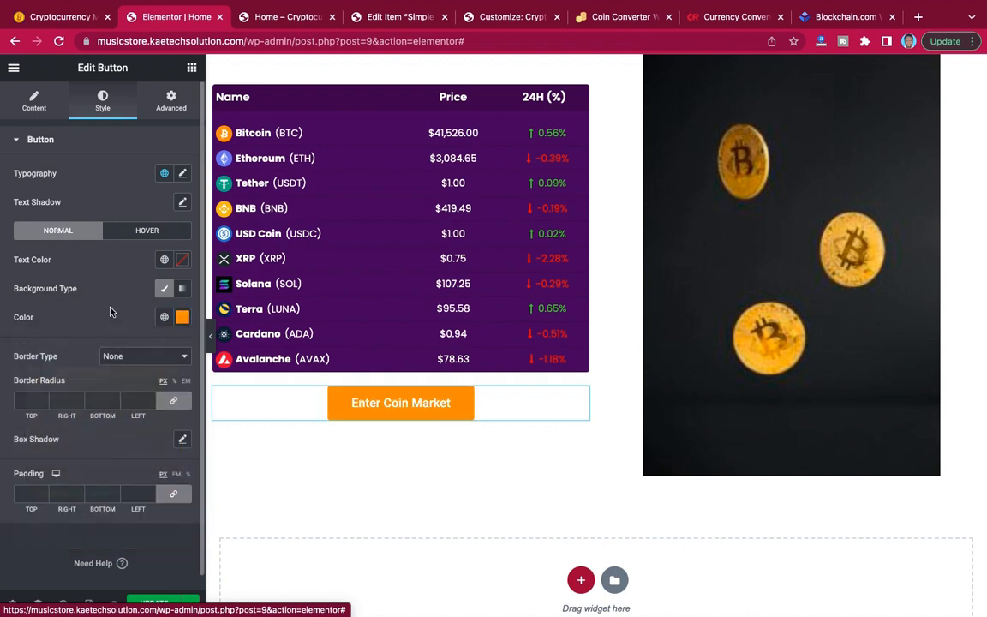
{"action": "left_click", "coordinate": [30, 400]}
{"action": "type", "text": "50"}
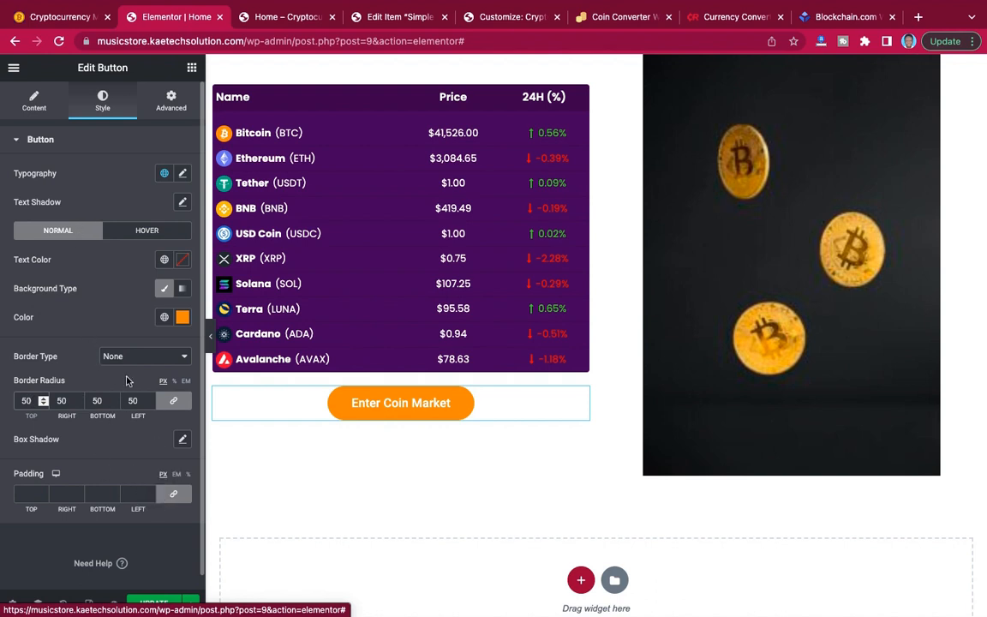
Set the Enter Coin Market button's typography to Poppins at 20 px and update the page.
{"action": "left_click", "coordinate": [182, 175]}
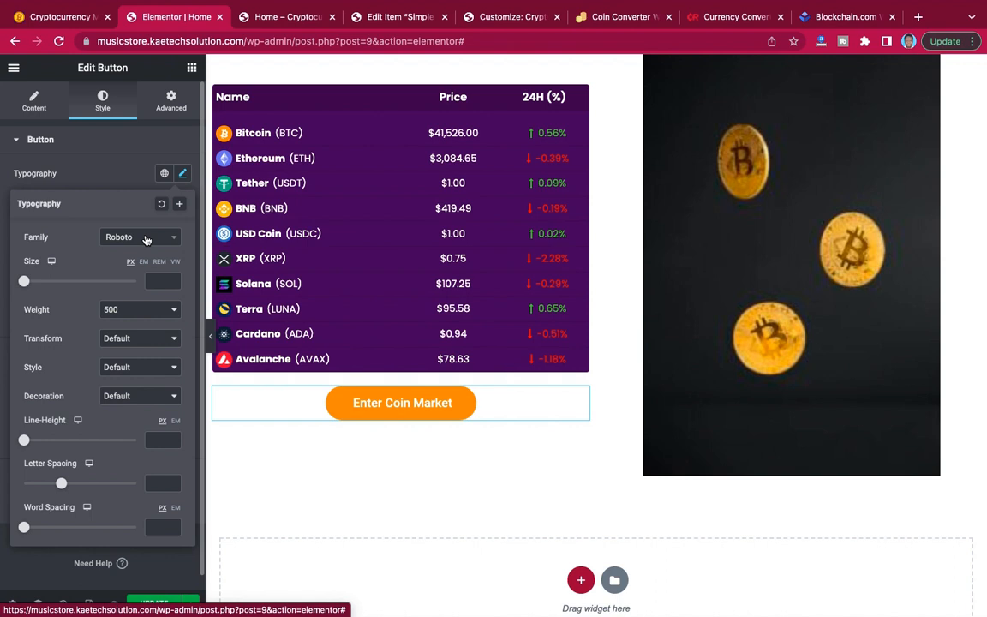
{"action": "left_click", "coordinate": [146, 239]}
{"action": "left_click", "coordinate": [146, 280]}
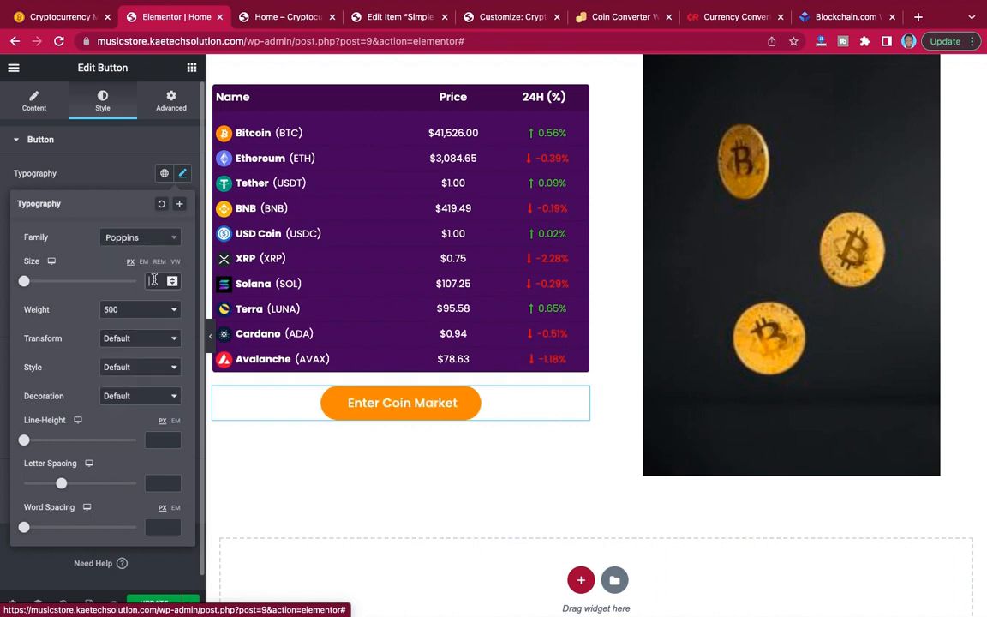
{"action": "type", "text": "18"}
{"action": "key", "text": "Up"}
{"action": "key", "text": "Up"}
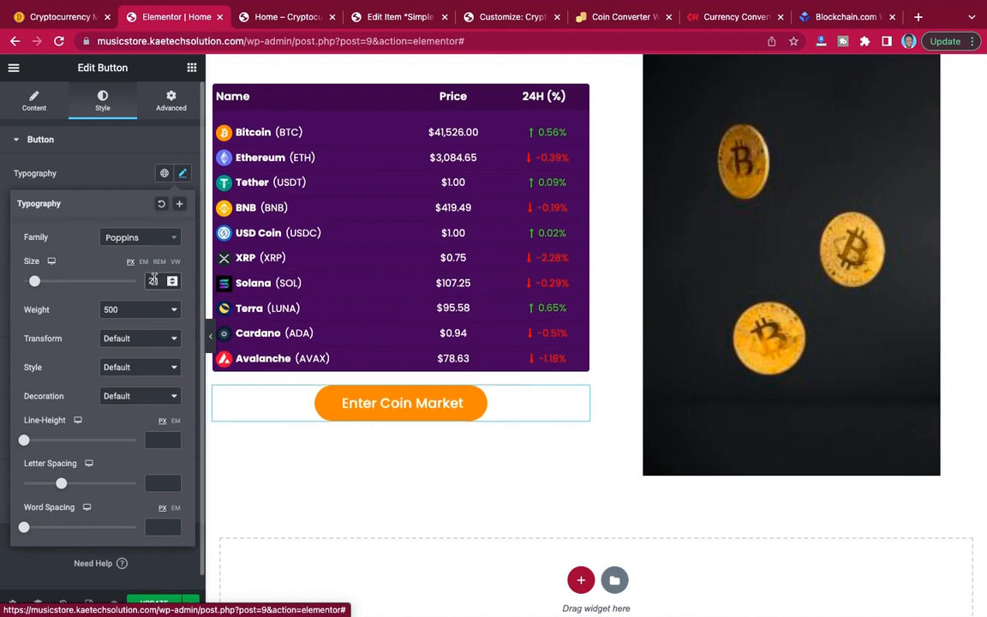
{"action": "scroll", "coordinate": [632, 249], "scroll_direction": "up", "scroll_amount": 3}
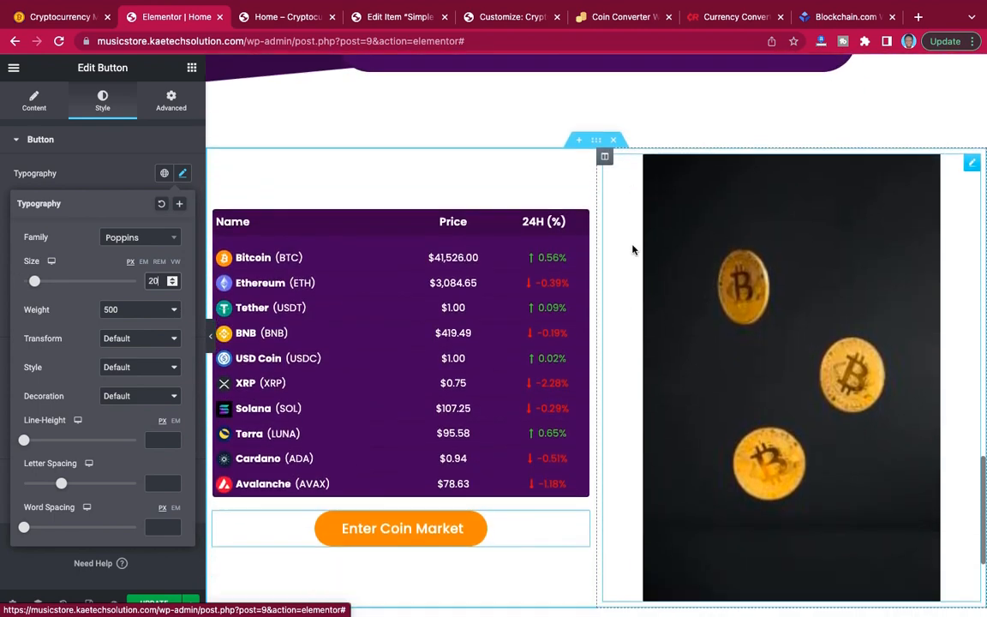
{"action": "scroll", "coordinate": [632, 249], "scroll_direction": "up", "scroll_amount": 1}
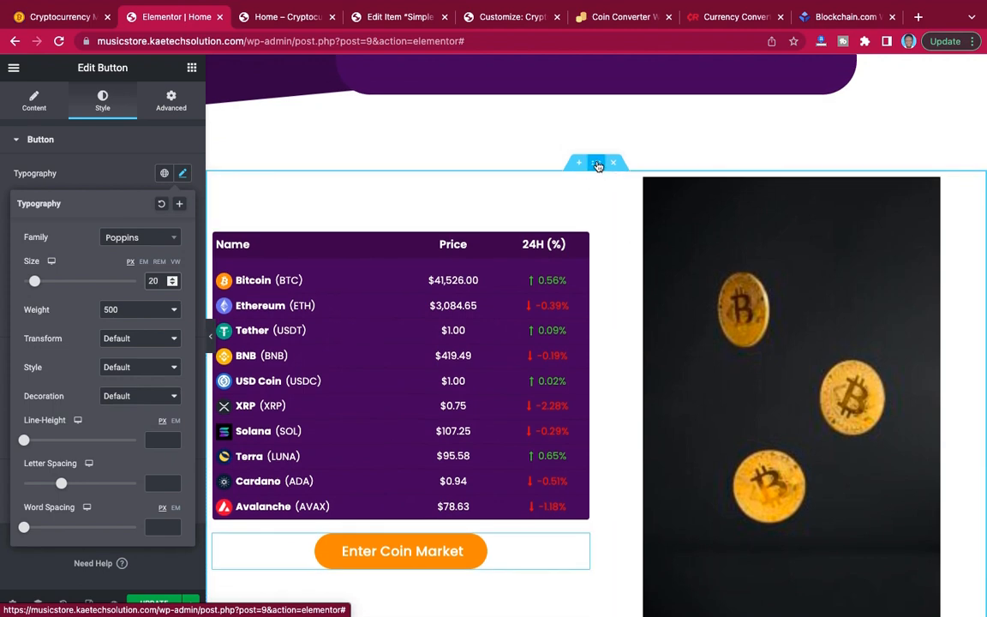
{"action": "scroll", "coordinate": [632, 246], "scroll_direction": "down", "scroll_amount": 2}
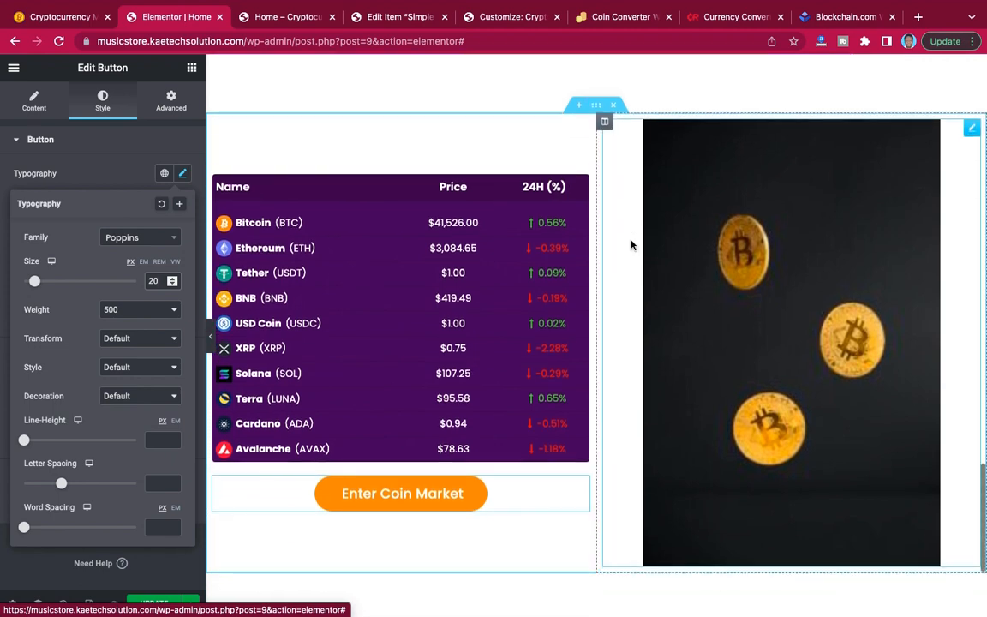
{"action": "left_click", "coordinate": [158, 603]}
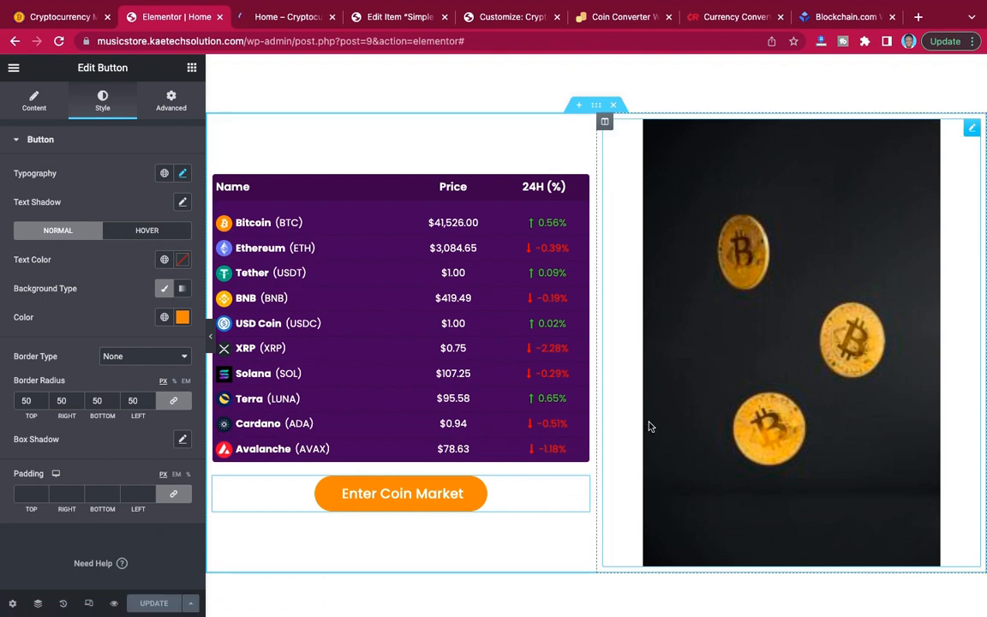
Preview the coin price section at full width and give its second column the falling bitcoins photo as background image.
{"action": "left_click", "coordinate": [210, 344]}
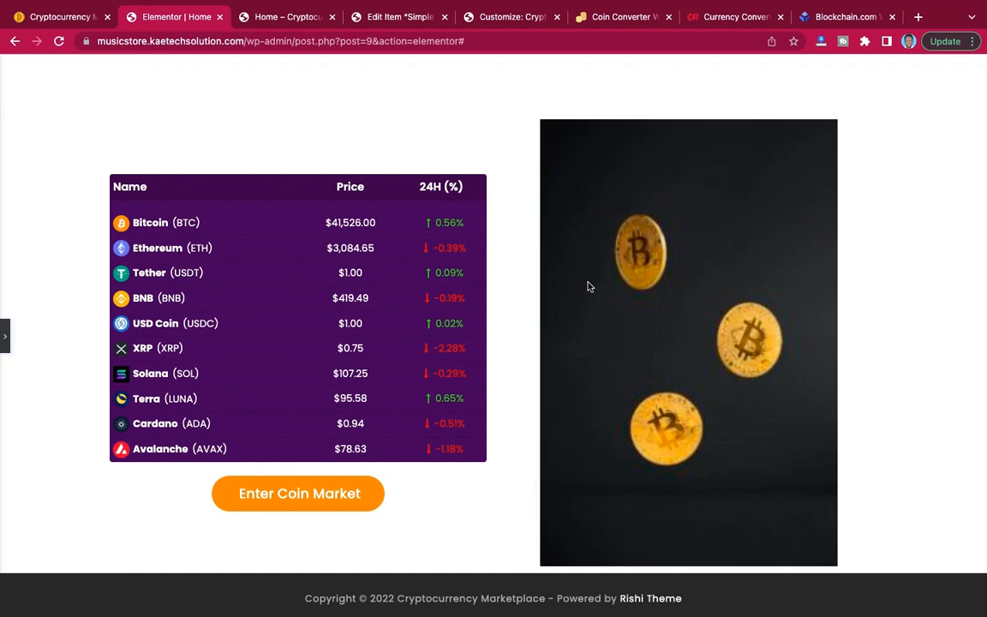
{"action": "scroll", "coordinate": [587, 285], "scroll_direction": "up", "scroll_amount": 3}
{"action": "scroll", "coordinate": [588, 286], "scroll_direction": "down", "scroll_amount": 1}
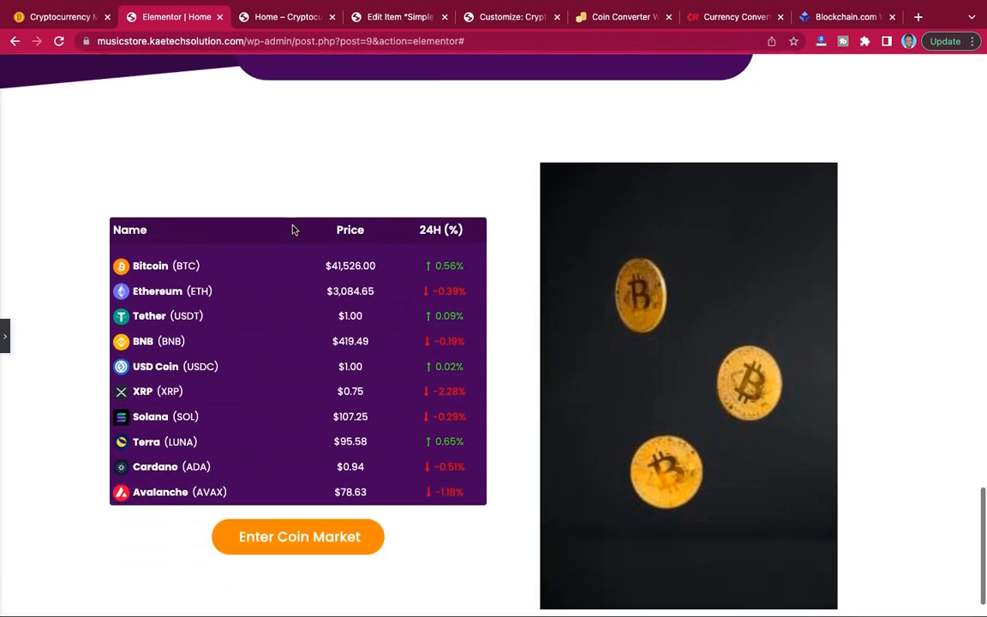
{"action": "left_click", "coordinate": [7, 336]}
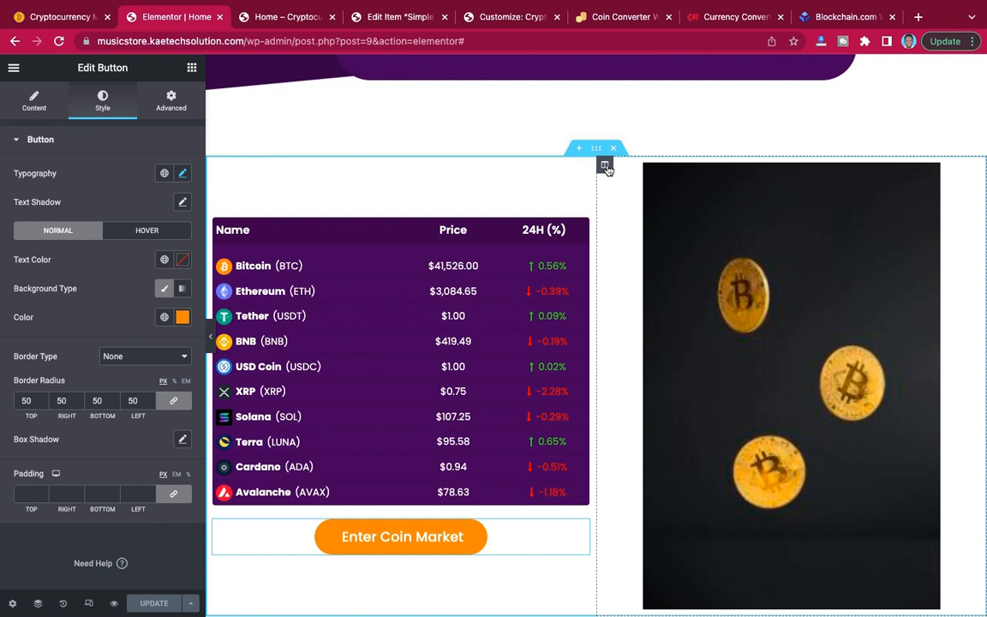
{"action": "left_click", "coordinate": [605, 165]}
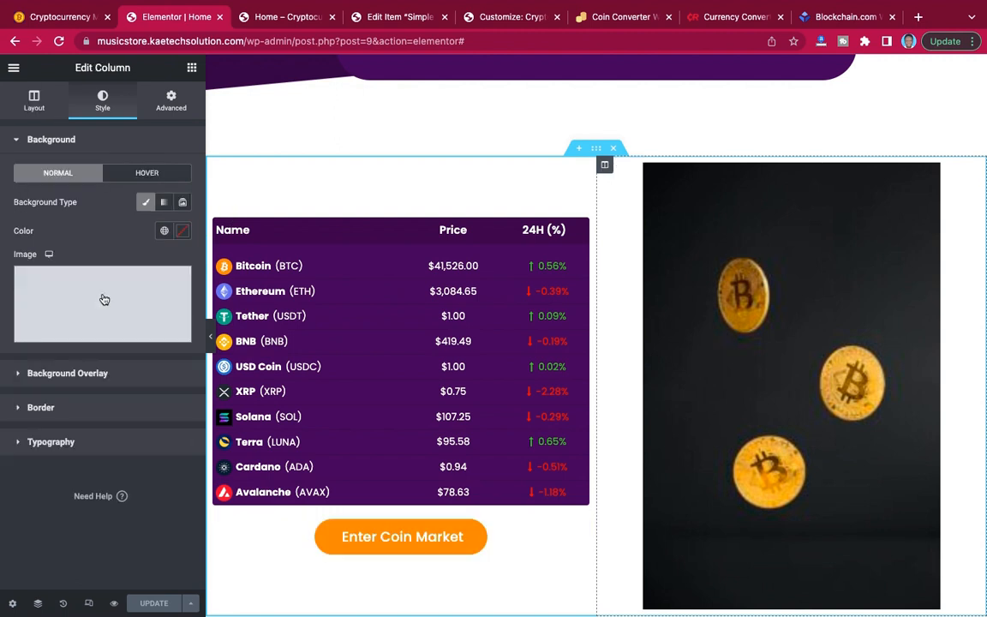
{"action": "left_click", "coordinate": [101, 304]}
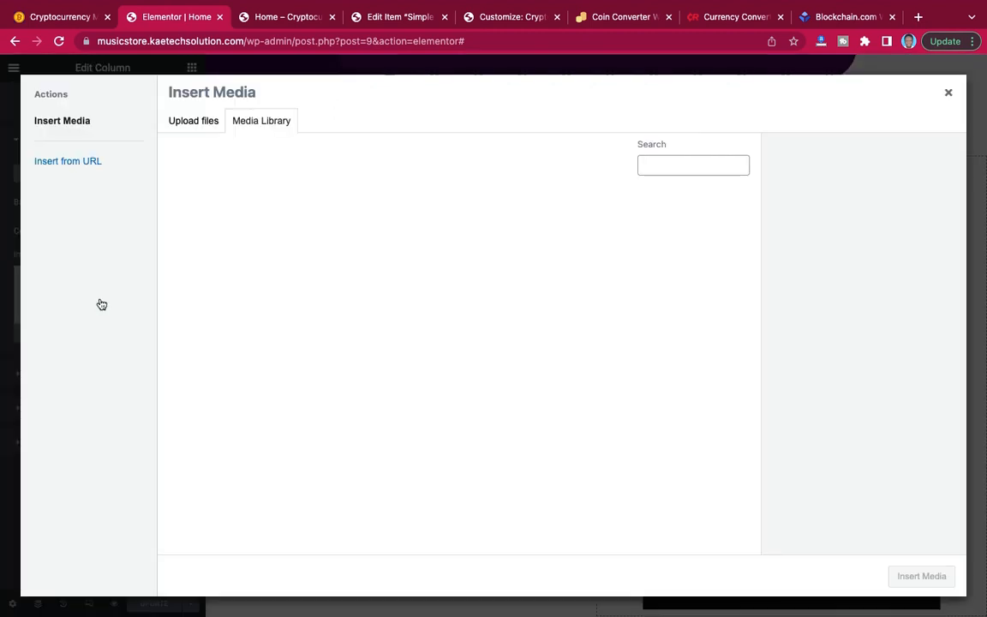
{"action": "left_click", "coordinate": [405, 330]}
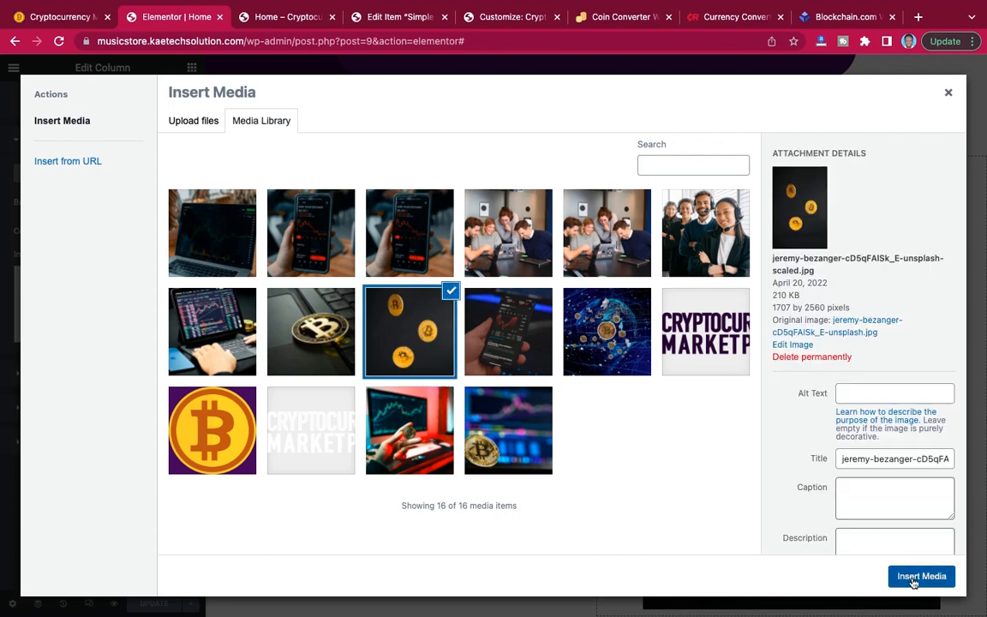
{"action": "left_click", "coordinate": [914, 577]}
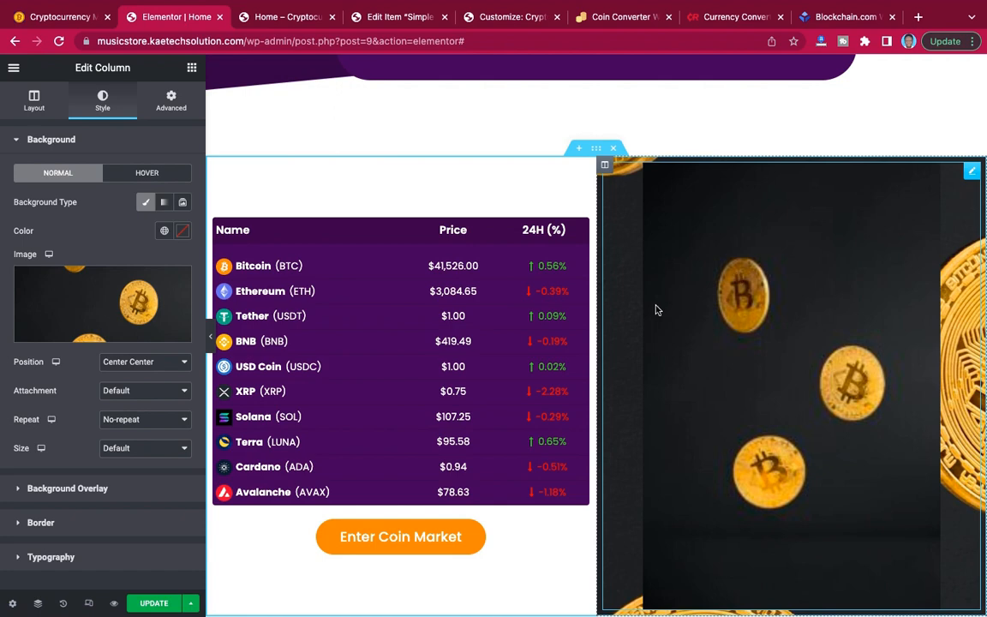
Delete the image widget from the second column and set the column's background image size to Cover.
{"action": "right_click", "coordinate": [974, 174]}
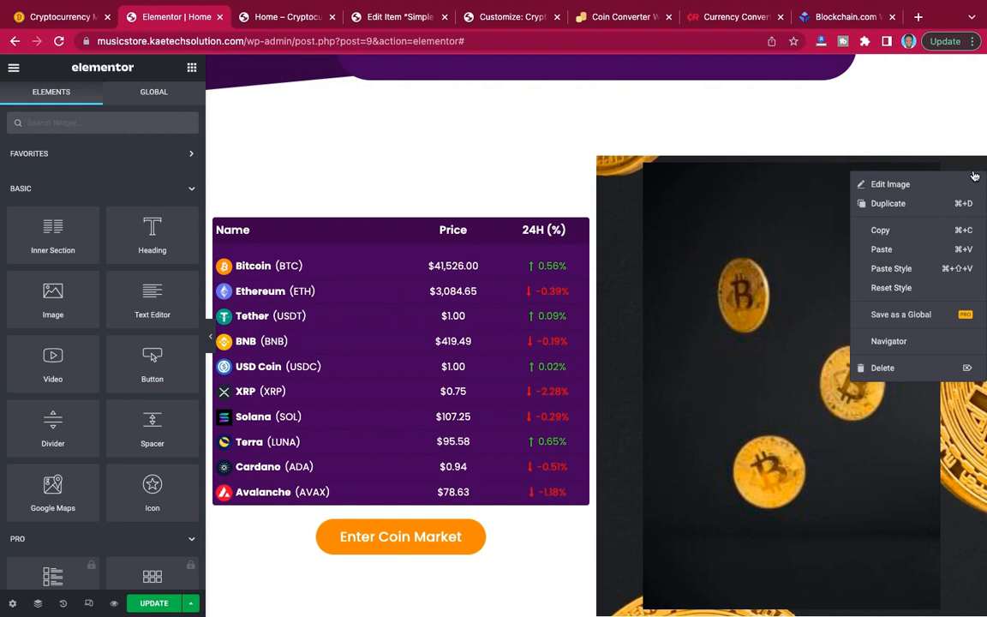
{"action": "left_click", "coordinate": [906, 370]}
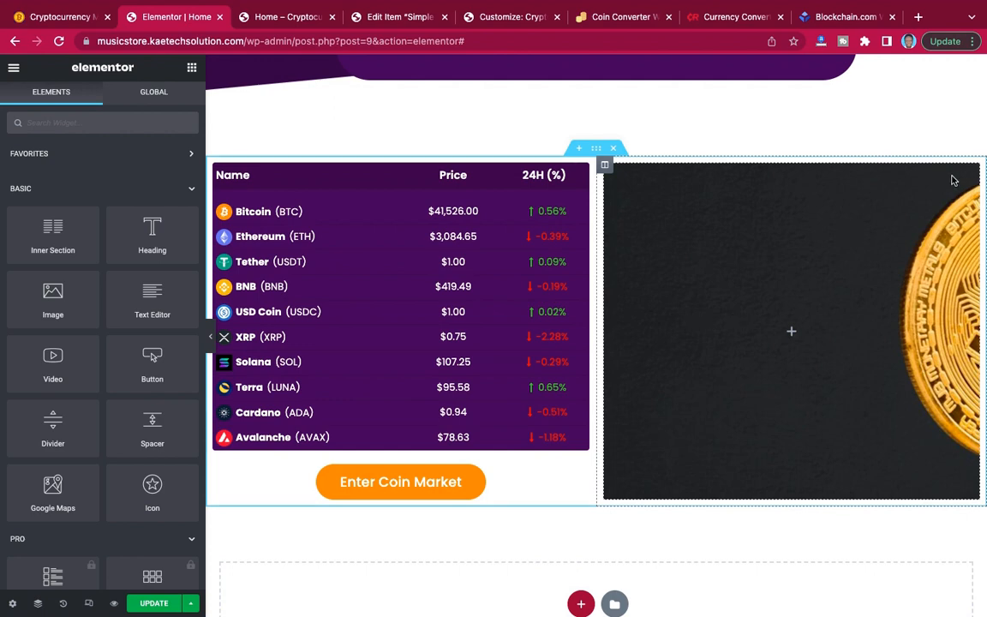
{"action": "left_click", "coordinate": [604, 166]}
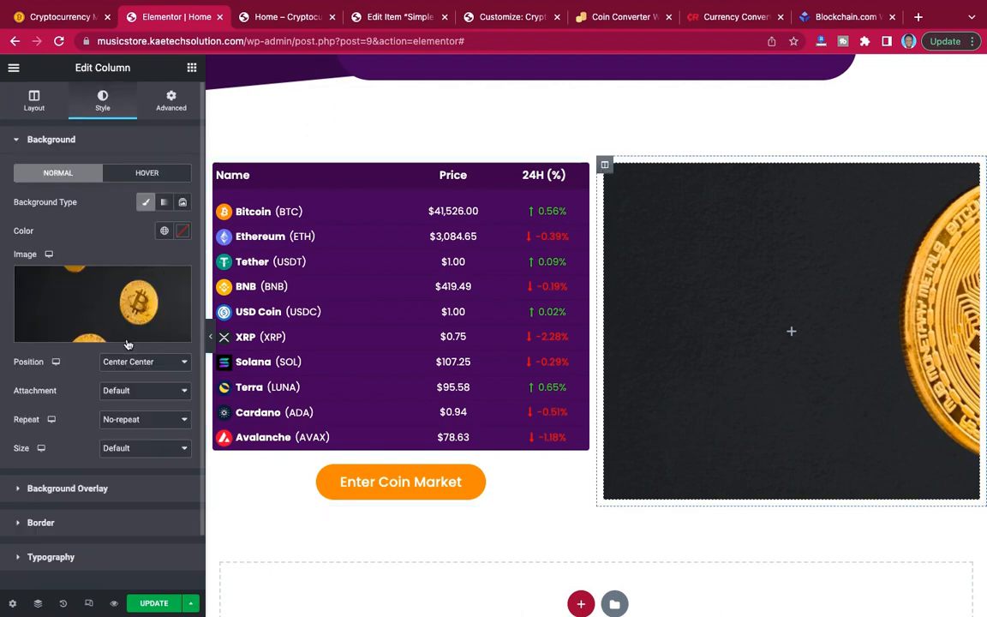
{"action": "left_click", "coordinate": [133, 449]}
{"action": "left_click", "coordinate": [133, 477]}
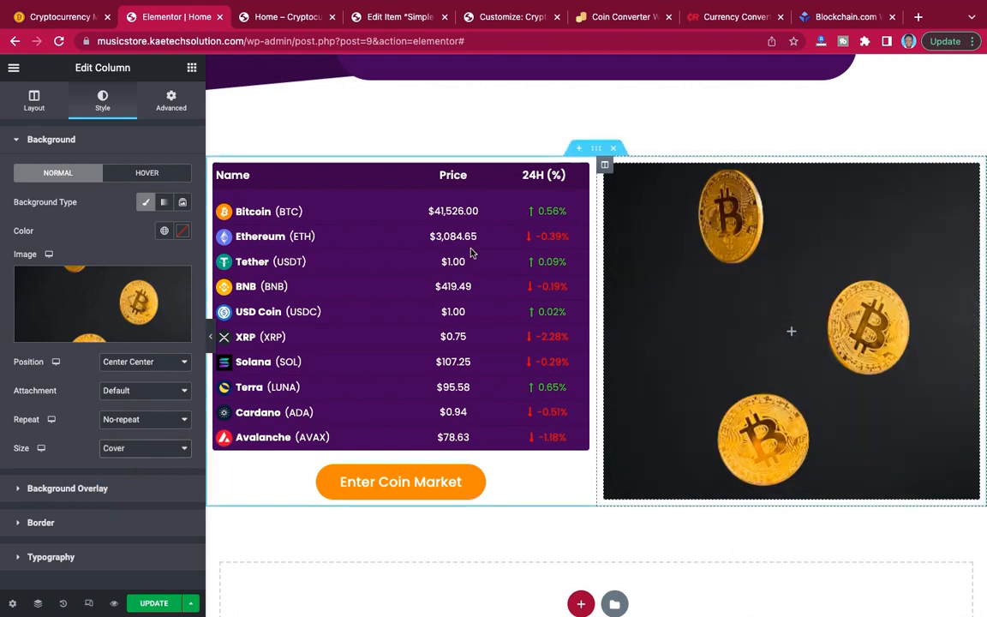
Compare the coin price section with the matching section on the reference site and update the page.
{"action": "left_click", "coordinate": [45, 15]}
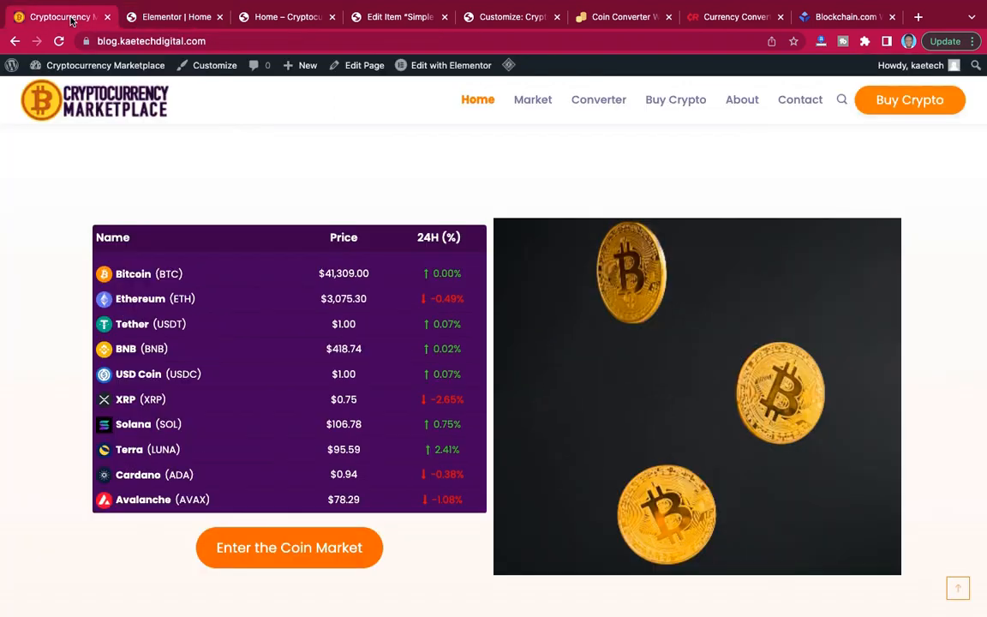
{"action": "left_click", "coordinate": [163, 16]}
{"action": "scroll", "coordinate": [718, 330], "scroll_direction": "down", "scroll_amount": 1}
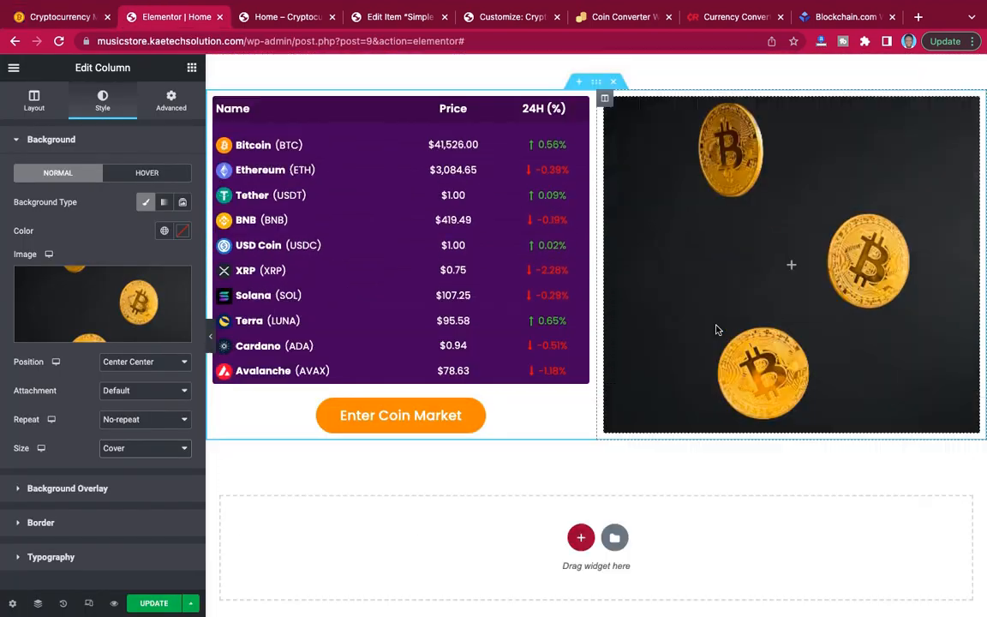
{"action": "scroll", "coordinate": [719, 330], "scroll_direction": "up", "scroll_amount": 2}
{"action": "scroll", "coordinate": [718, 330], "scroll_direction": "up", "scroll_amount": 1}
{"action": "scroll", "coordinate": [718, 330], "scroll_direction": "down", "scroll_amount": 1}
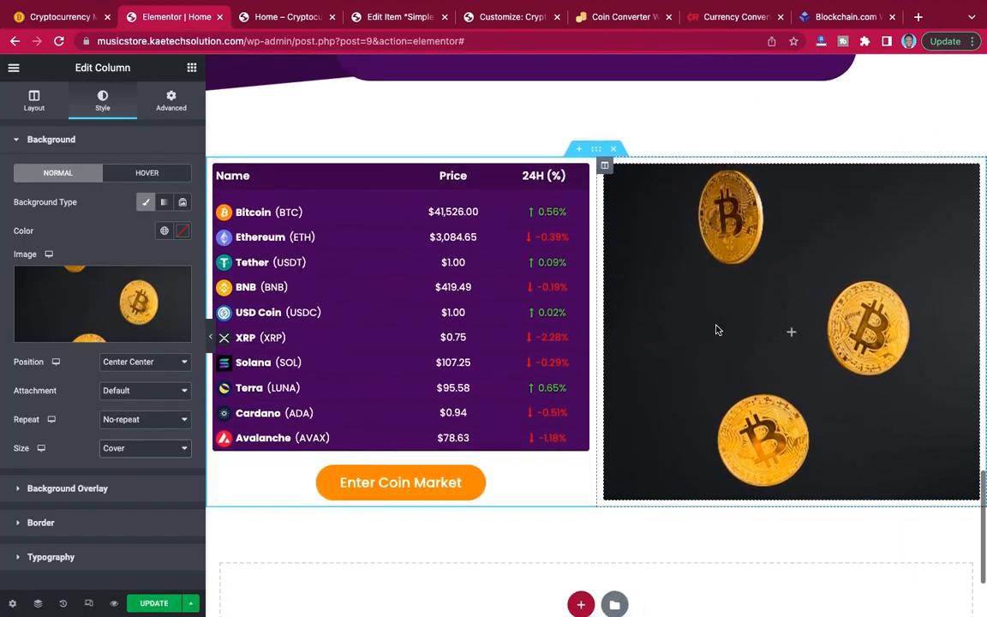
{"action": "scroll", "coordinate": [718, 330], "scroll_direction": "up", "scroll_amount": 6}
{"action": "scroll", "coordinate": [718, 330], "scroll_direction": "up", "scroll_amount": 1}
{"action": "scroll", "coordinate": [719, 330], "scroll_direction": "down", "scroll_amount": 8}
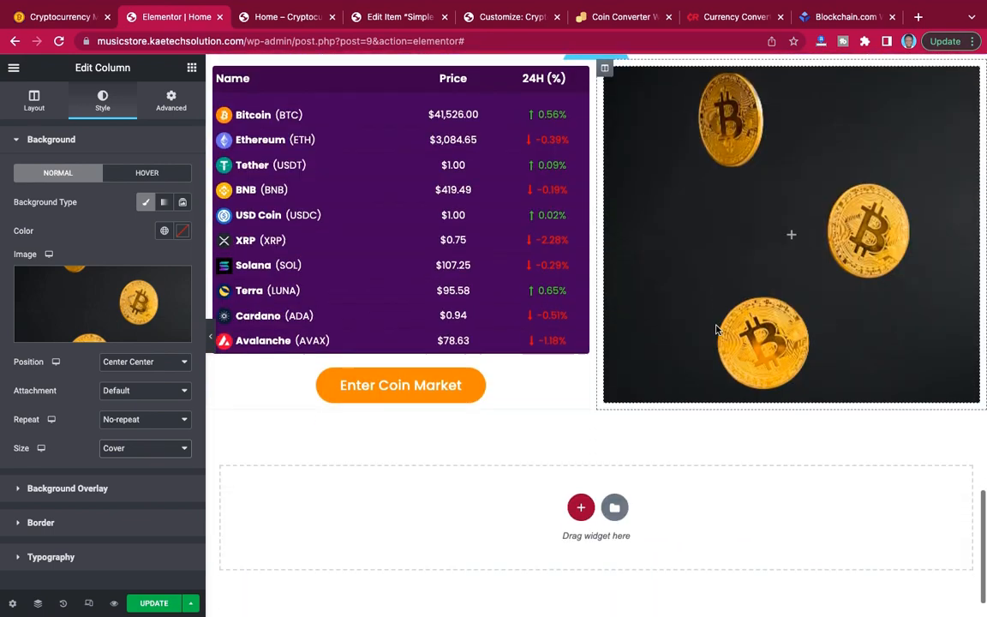
{"action": "left_click", "coordinate": [160, 609]}
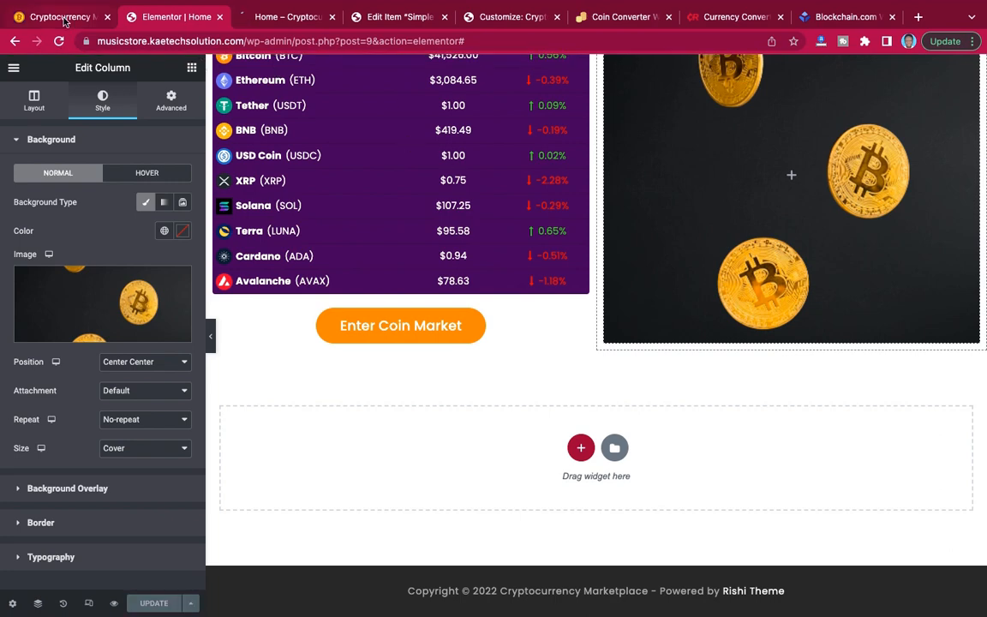
Check the reference site's call-to-action section, and give the coin price section unlinked margins of 0 px top and 90 px bottom.
{"action": "left_click", "coordinate": [64, 19]}
{"action": "scroll", "coordinate": [522, 284], "scroll_direction": "down", "scroll_amount": 8}
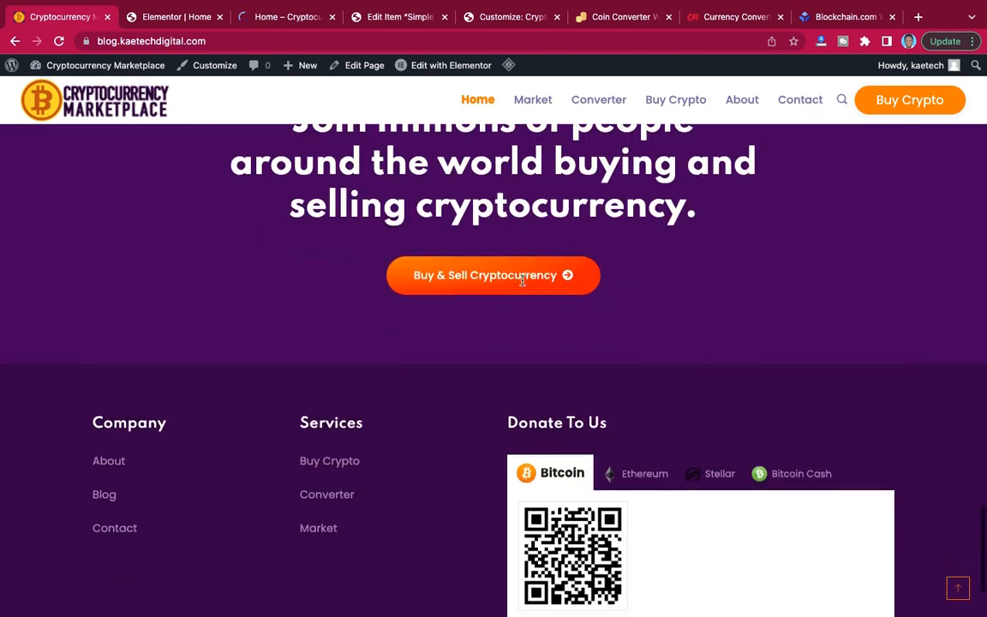
{"action": "scroll", "coordinate": [522, 284], "scroll_direction": "up", "scroll_amount": 3}
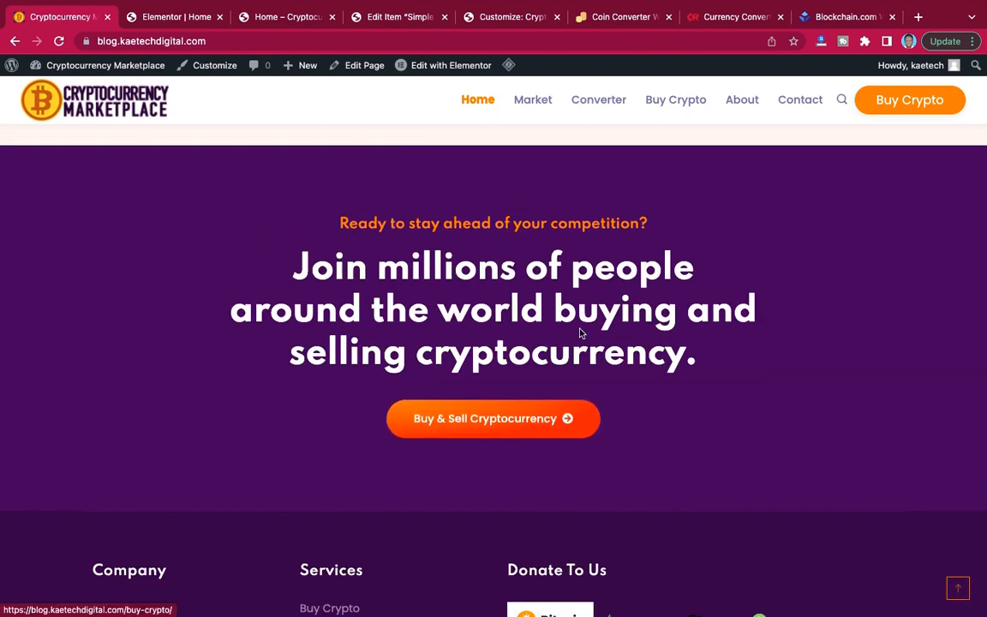
{"action": "left_click", "coordinate": [176, 19]}
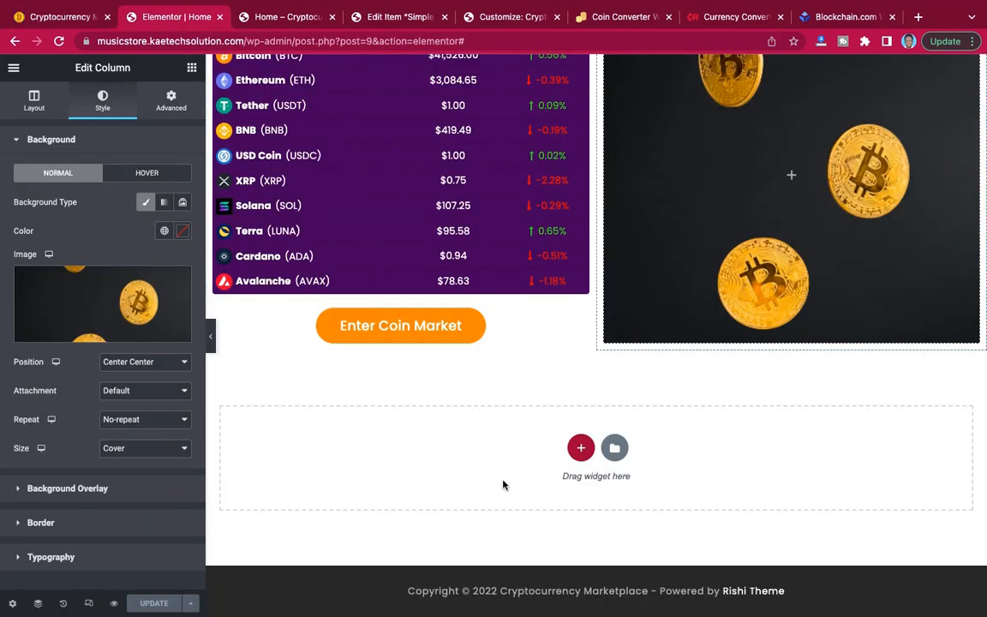
{"action": "scroll", "coordinate": [574, 364], "scroll_direction": "up", "scroll_amount": 3}
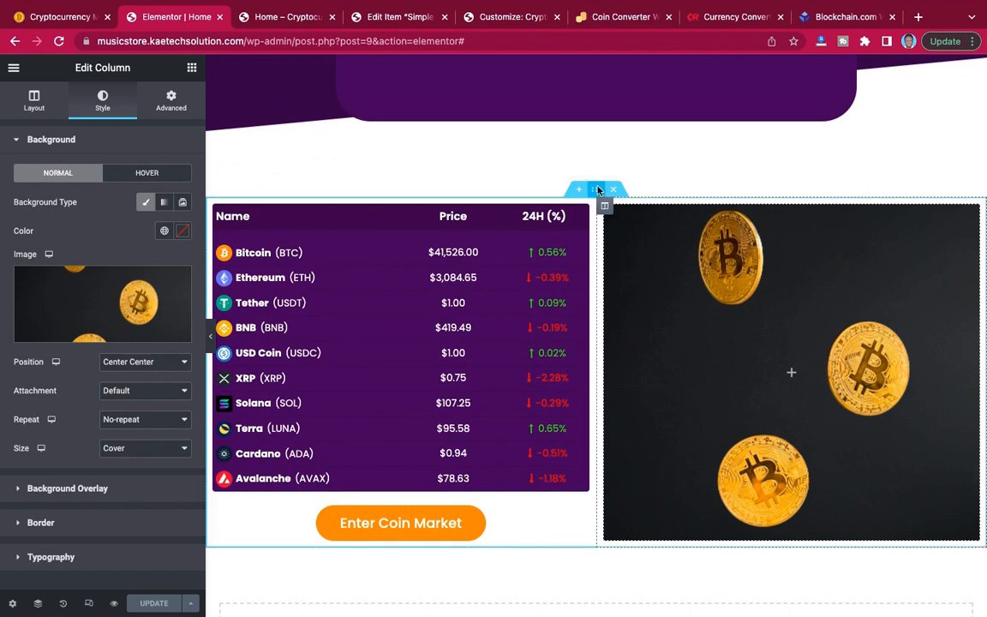
{"action": "left_click", "coordinate": [598, 192]}
{"action": "left_click", "coordinate": [171, 101]}
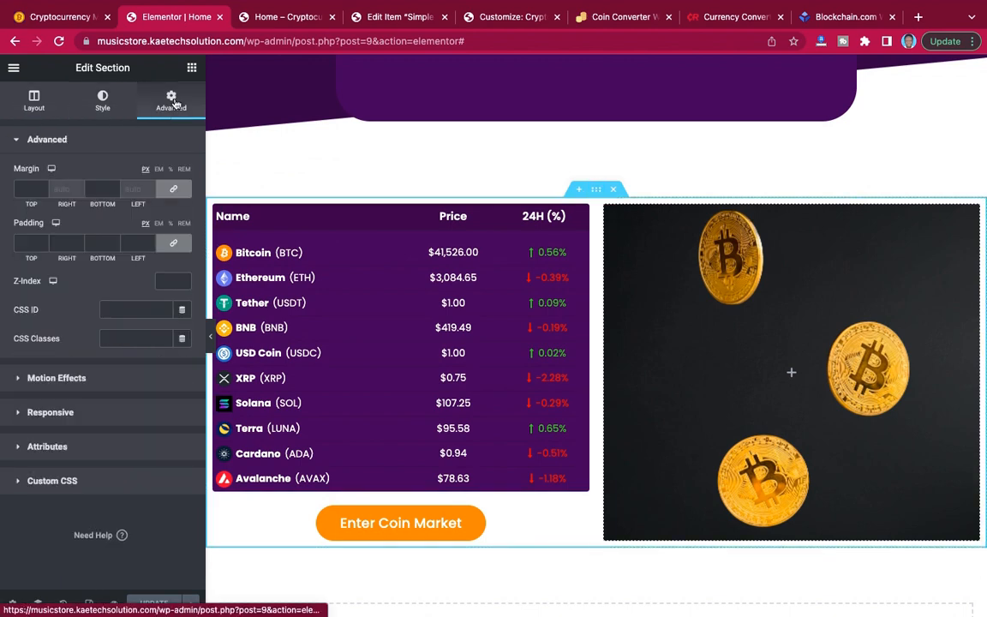
{"action": "left_click", "coordinate": [174, 192]}
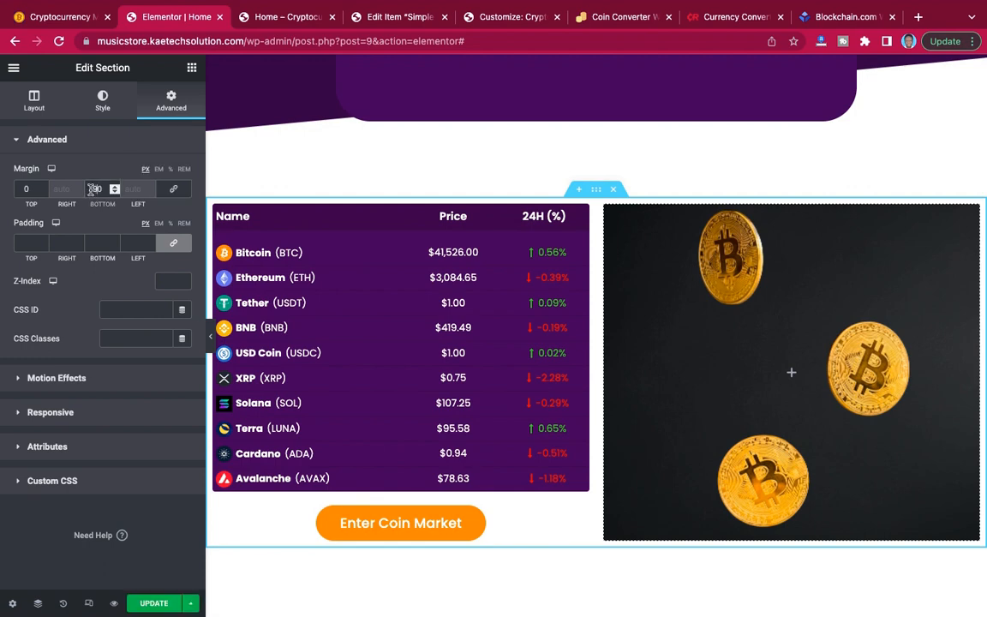
{"action": "scroll", "coordinate": [573, 337], "scroll_direction": "down", "scroll_amount": 3}
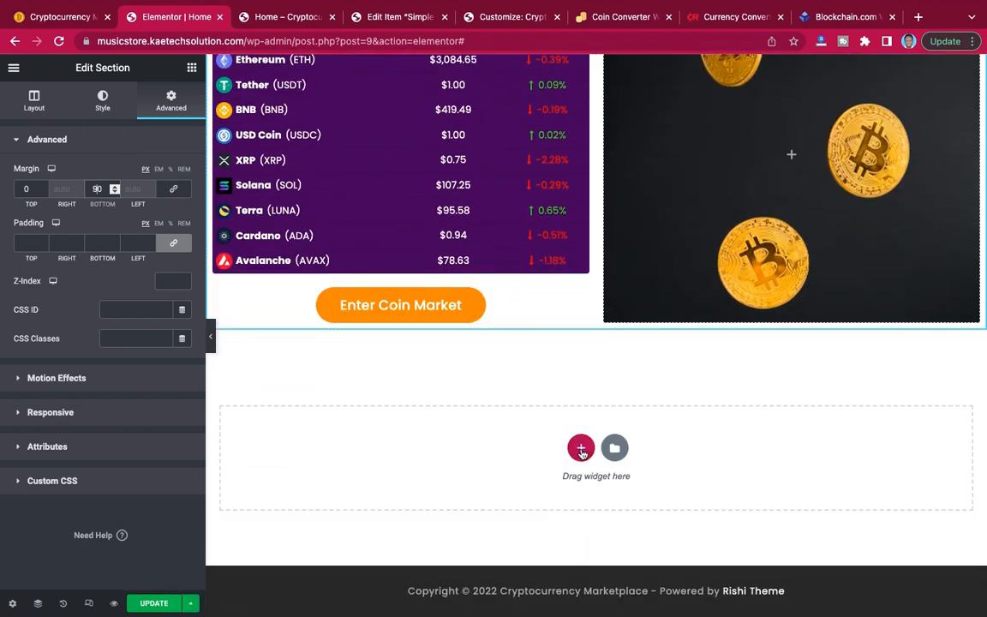
Add a single-column section below the coin price section and set its boxed content width to 800.
{"action": "left_click", "coordinate": [581, 448]}
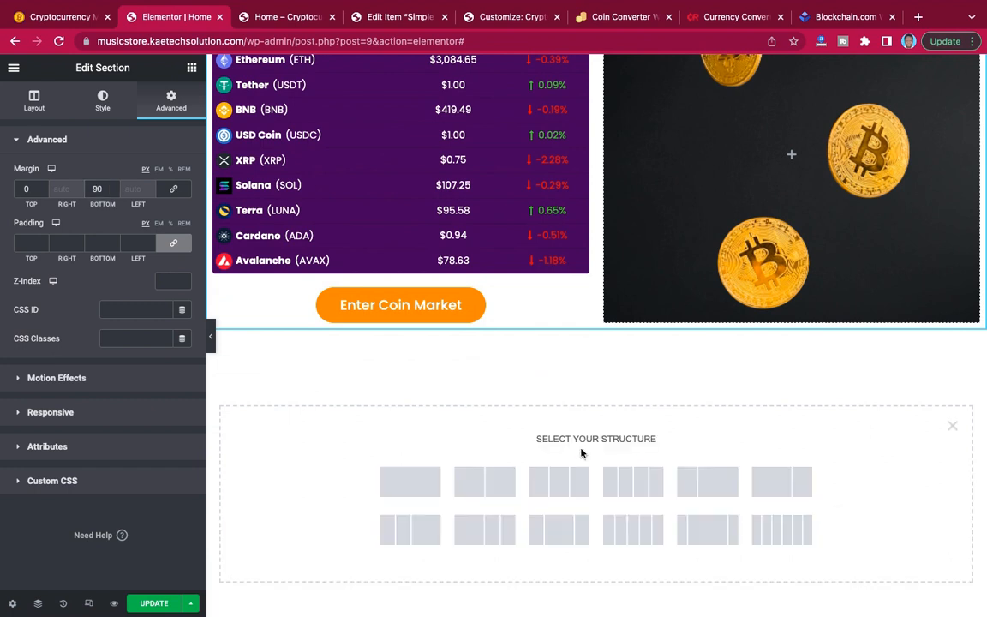
{"action": "left_click", "coordinate": [412, 482]}
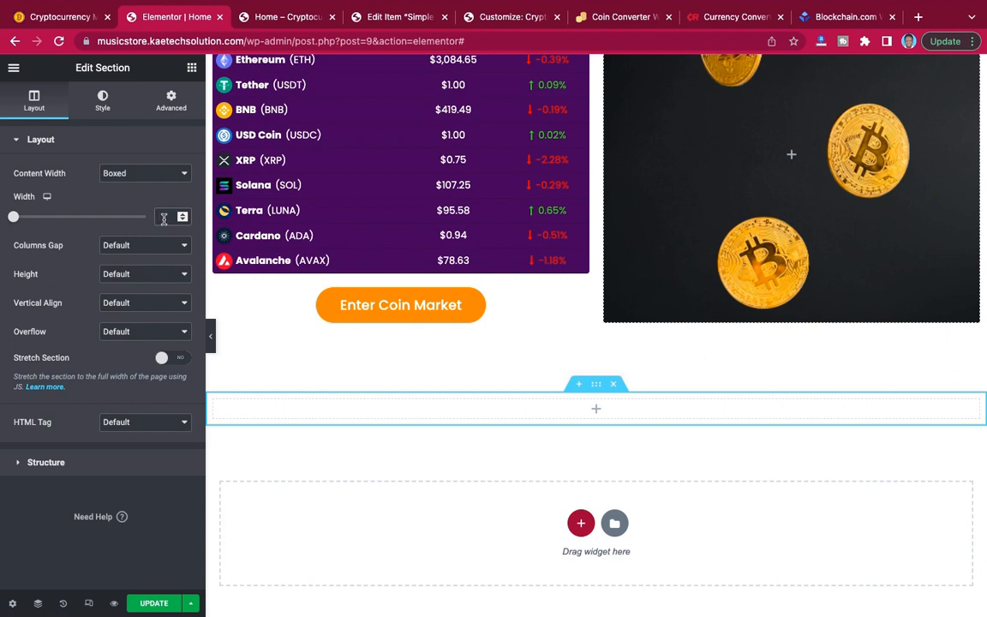
{"action": "type", "text": "800"}
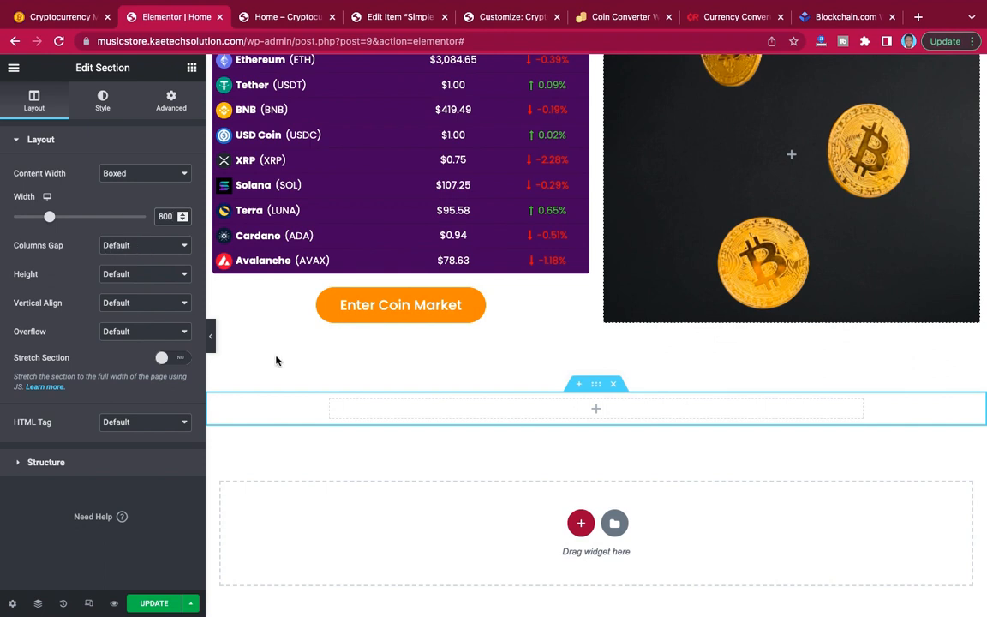
Set the new single-column section's height option to Min Height.
{"action": "left_click", "coordinate": [103, 100]}
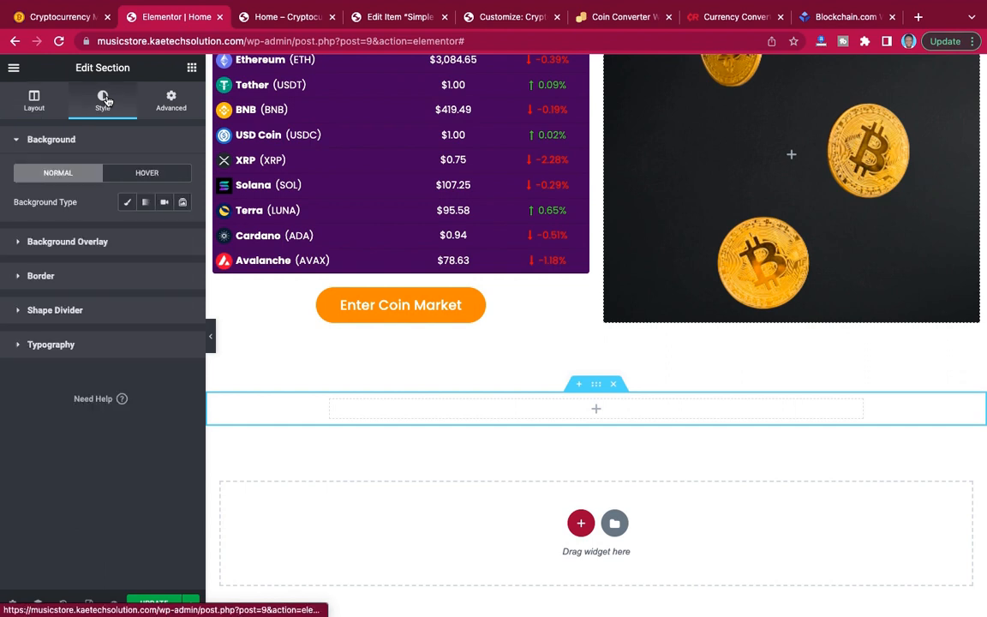
{"action": "left_click", "coordinate": [34, 101]}
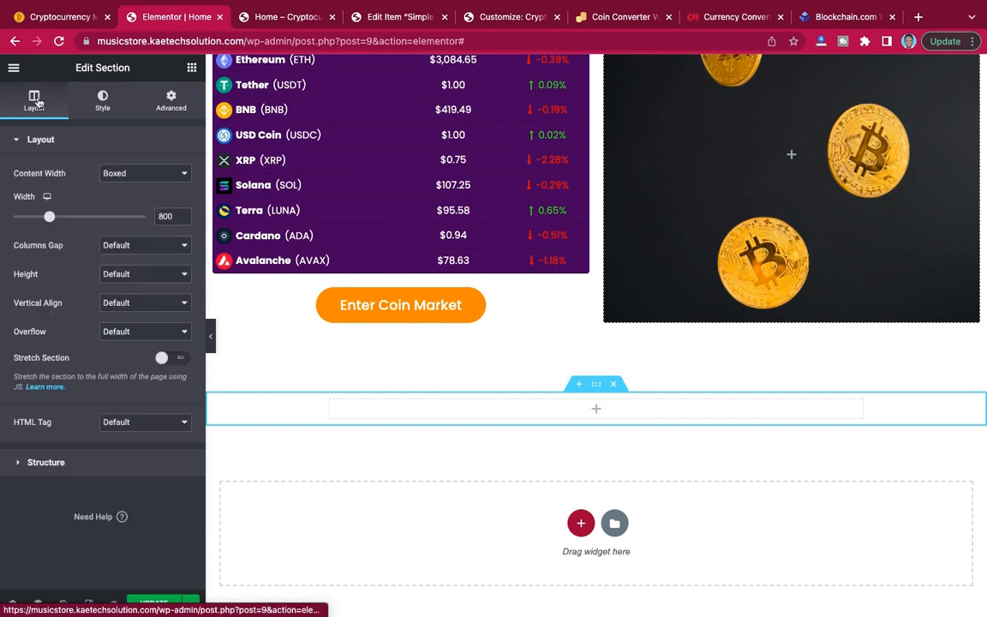
{"action": "left_click", "coordinate": [154, 175]}
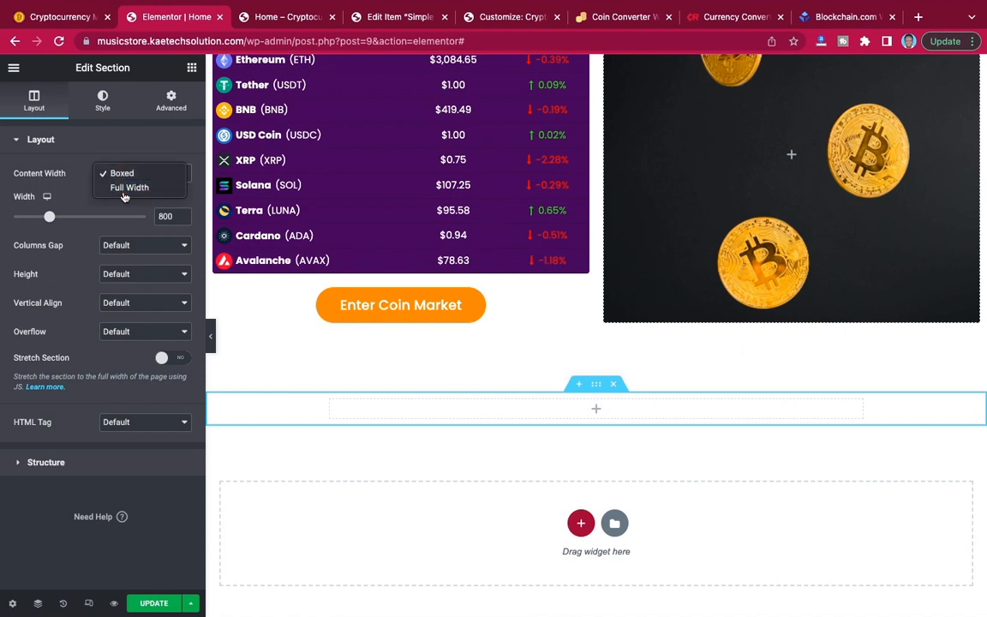
{"action": "left_click", "coordinate": [136, 276]}
{"action": "left_click", "coordinate": [136, 275]}
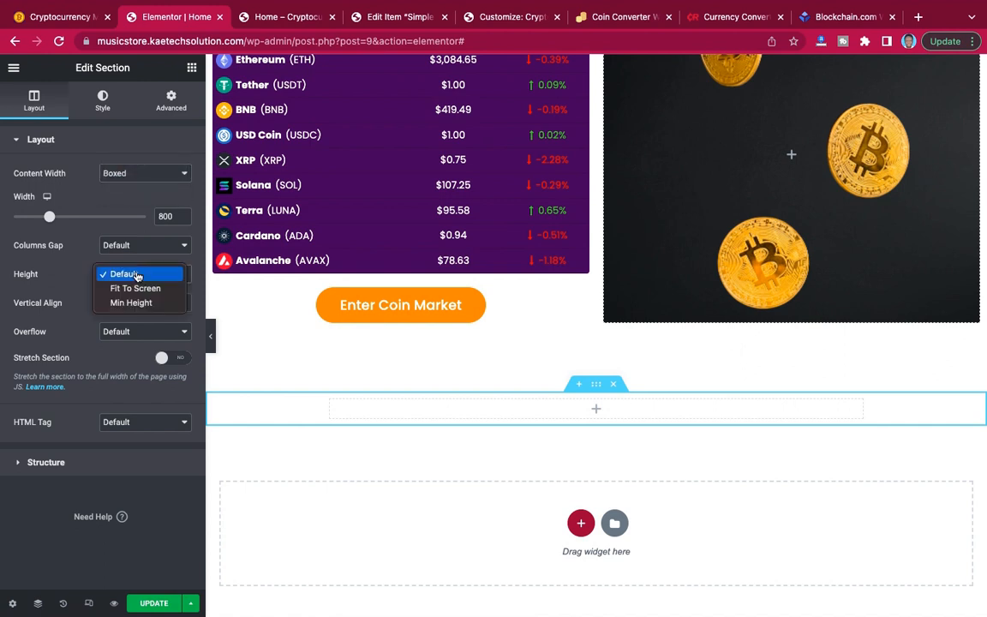
{"action": "left_click", "coordinate": [136, 306]}
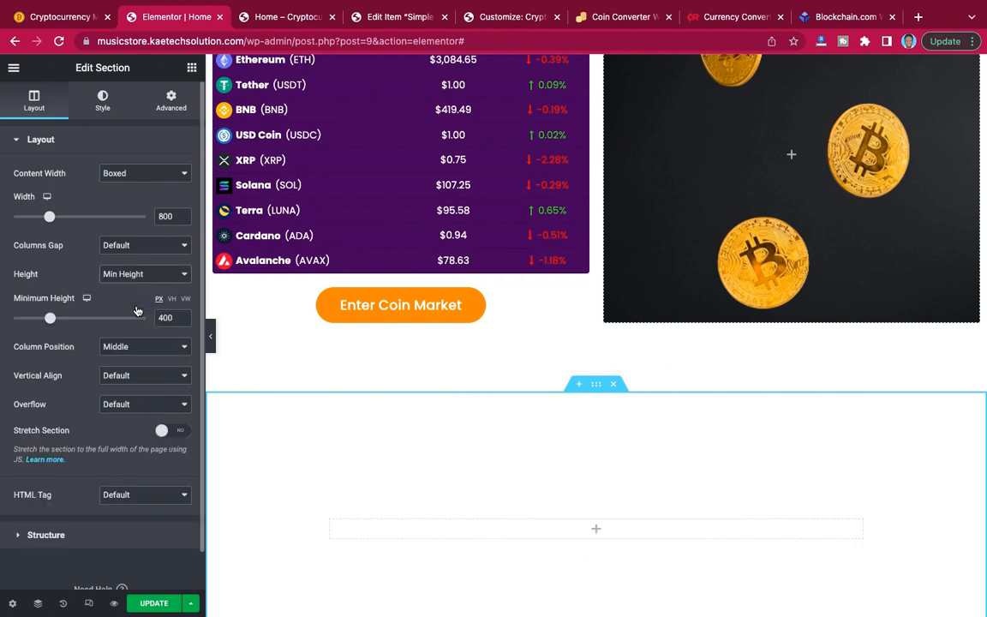
{"action": "scroll", "coordinate": [409, 408], "scroll_direction": "down", "scroll_amount": 2}
{"action": "scroll", "coordinate": [409, 414], "scroll_direction": "down", "scroll_amount": 1}
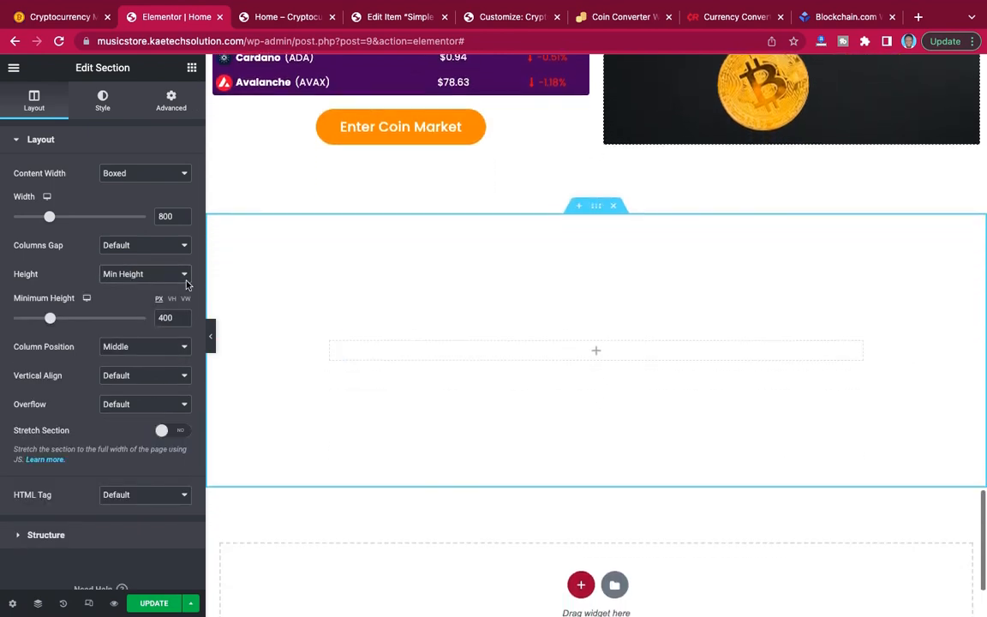
Add a Heading widget to the new section's column and bring back the list of widgets.
{"action": "left_click", "coordinate": [191, 67]}
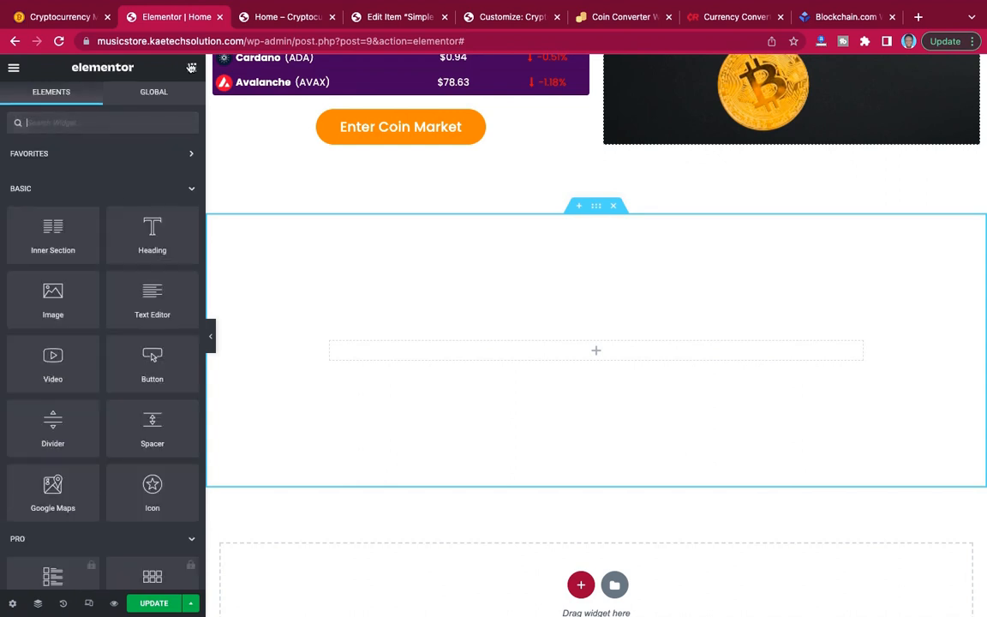
{"action": "left_click_drag", "start_coordinate": [151, 225], "coordinate": [498, 347]}
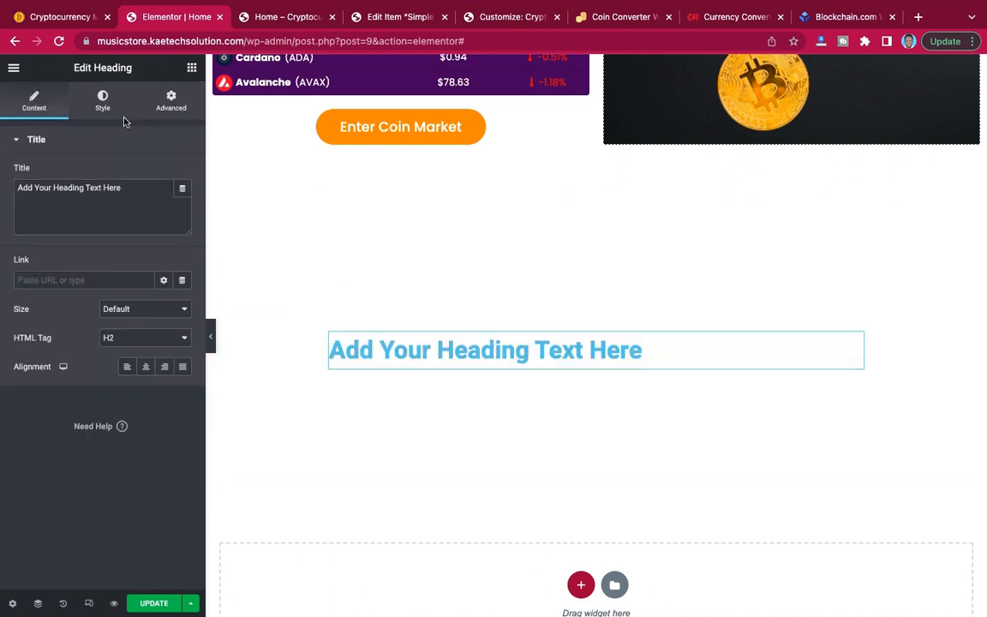
{"action": "left_click", "coordinate": [192, 69]}
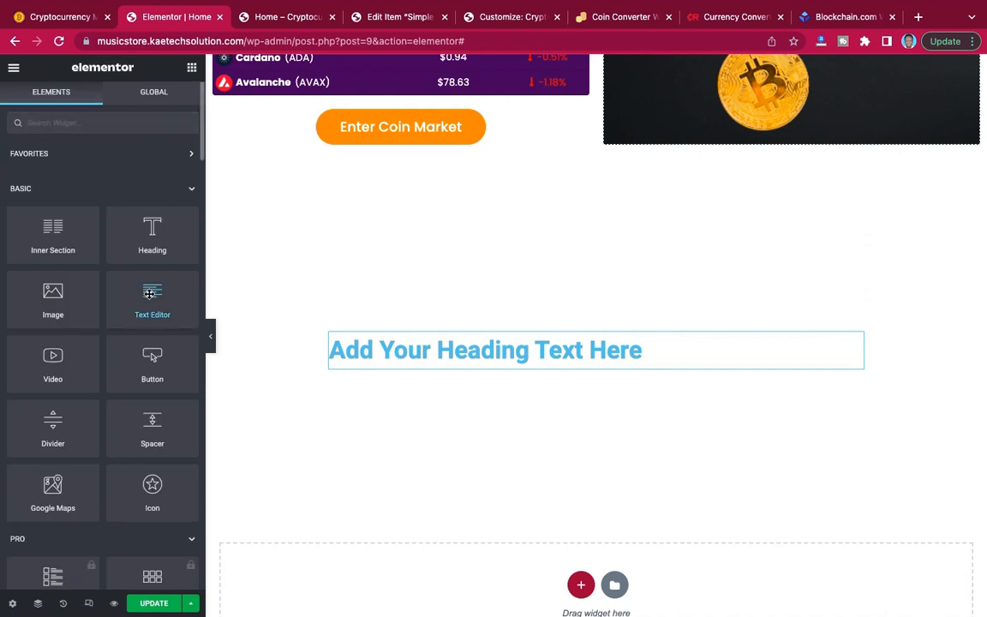
Add a Text Editor widget below the new section's heading and a Button widget beneath the text.
{"action": "left_click_drag", "start_coordinate": [149, 294], "coordinate": [535, 367]}
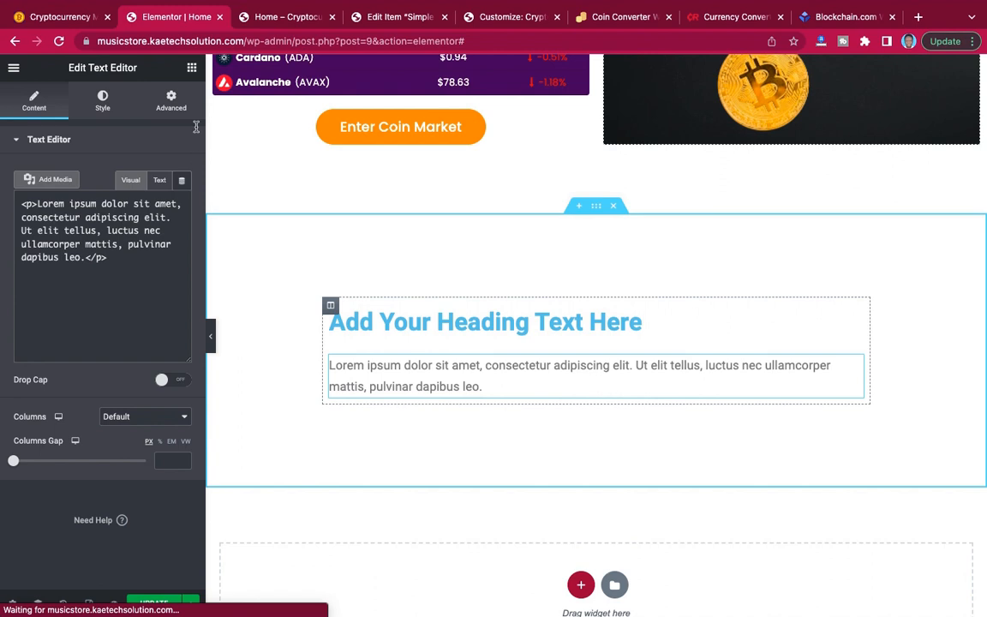
{"action": "left_click", "coordinate": [192, 69]}
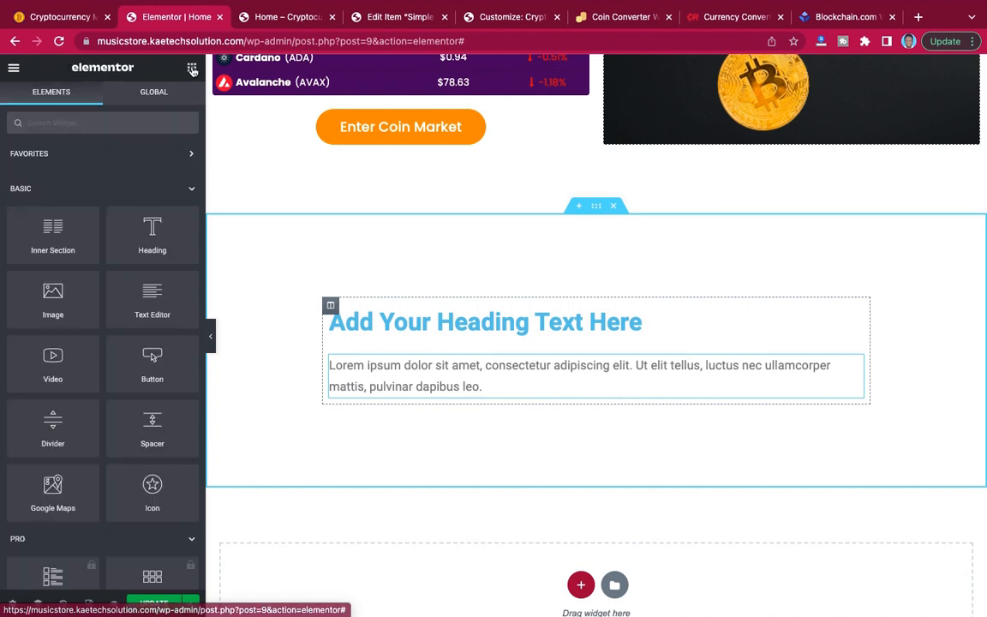
{"action": "left_click_drag", "start_coordinate": [152, 356], "coordinate": [511, 382]}
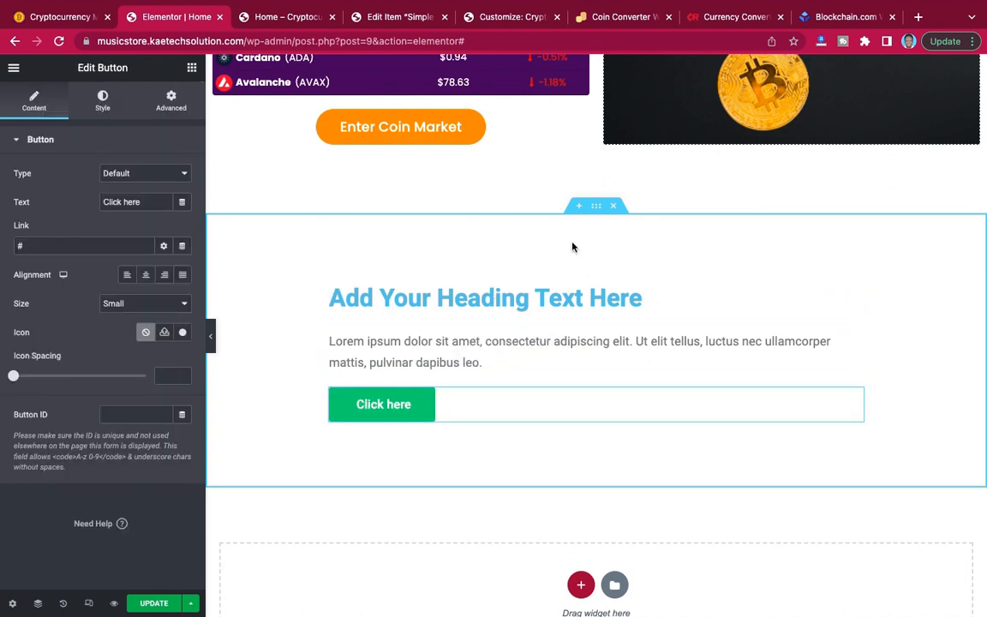
Copy the second gradient colour, #2D0A44, from the Cryptocurrency Converter section's background.
{"action": "scroll", "coordinate": [596, 209], "scroll_direction": "up", "scroll_amount": 9}
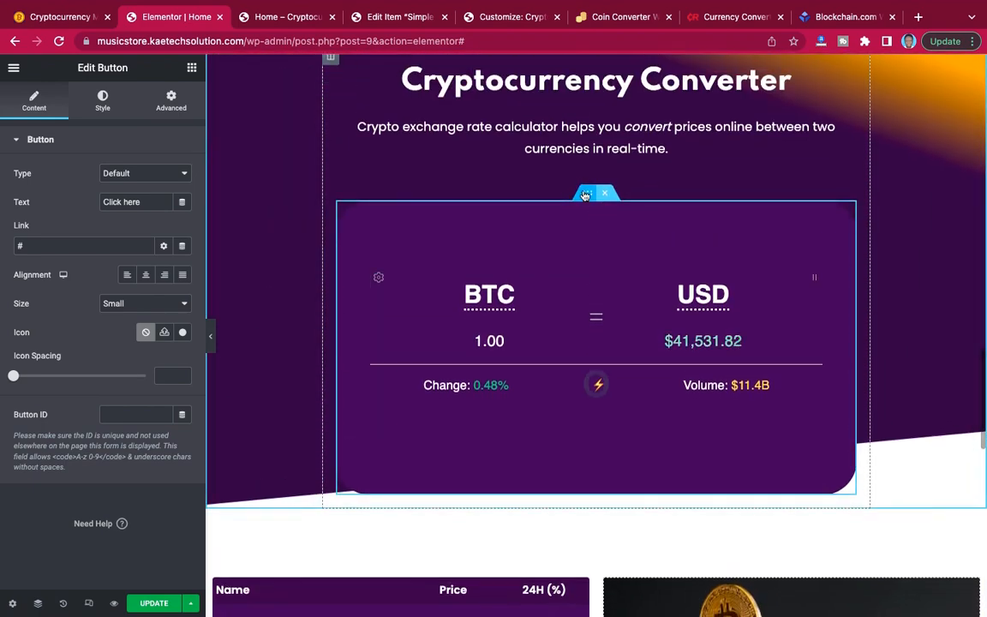
{"action": "scroll", "coordinate": [596, 209], "scroll_direction": "up", "scroll_amount": 3}
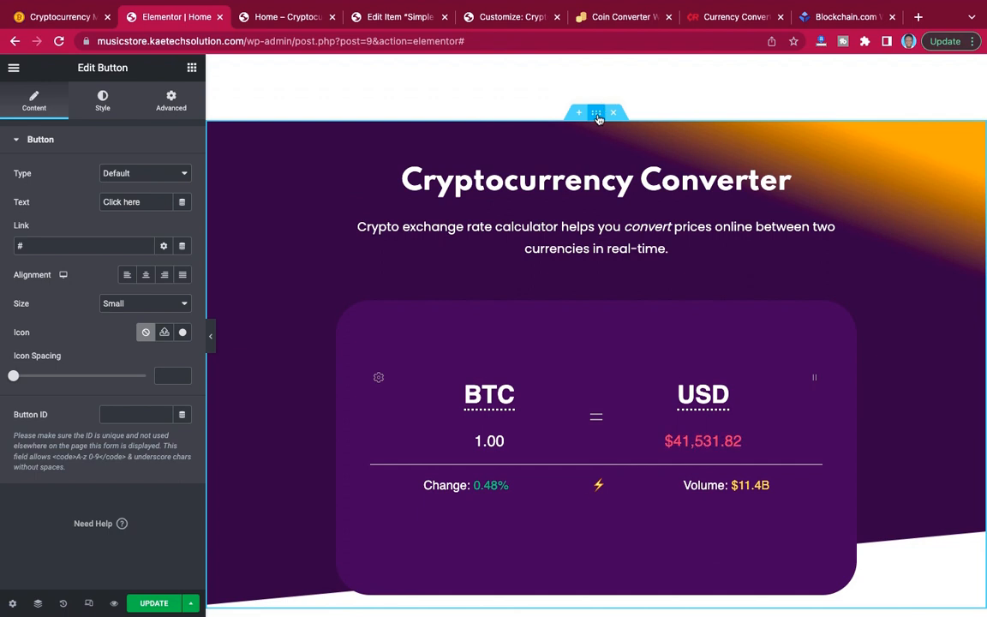
{"action": "left_click", "coordinate": [597, 114]}
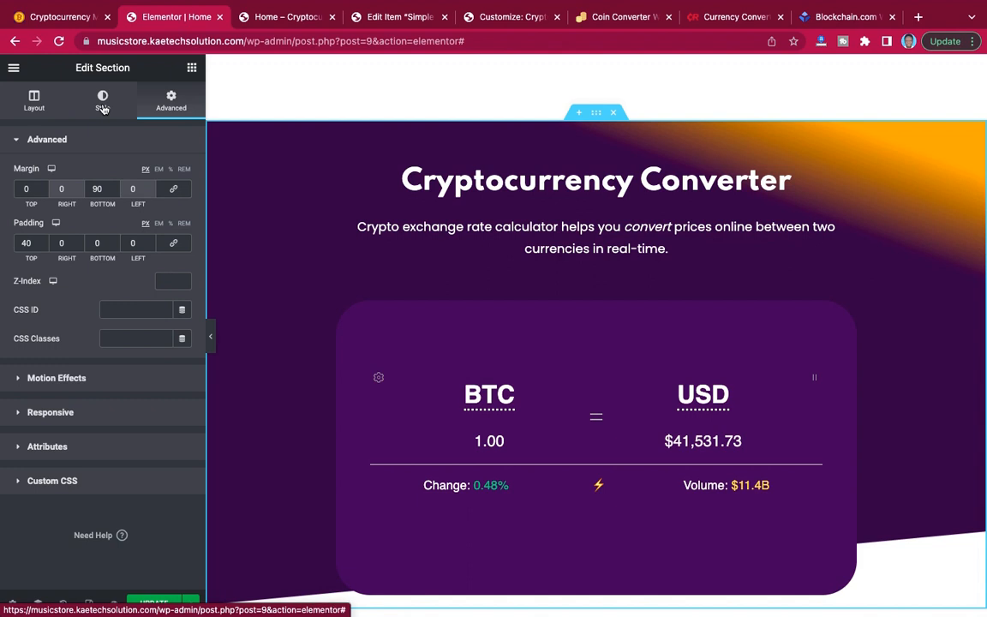
{"action": "left_click", "coordinate": [102, 104]}
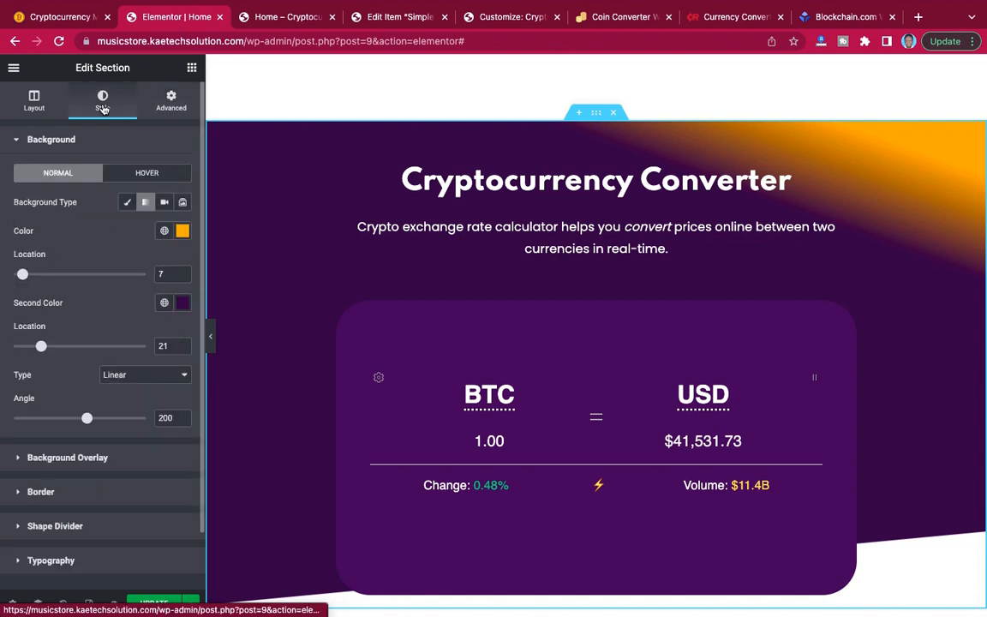
{"action": "left_click", "coordinate": [185, 306]}
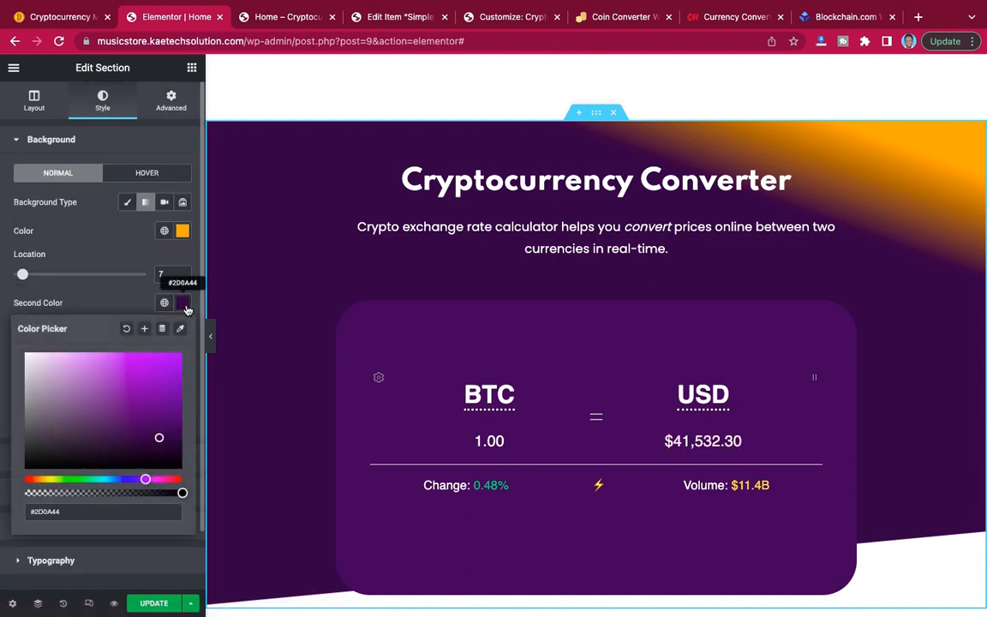
{"action": "left_click_drag", "start_coordinate": [70, 514], "coordinate": [17, 517]}
{"action": "key", "text": "ctrl+c"}
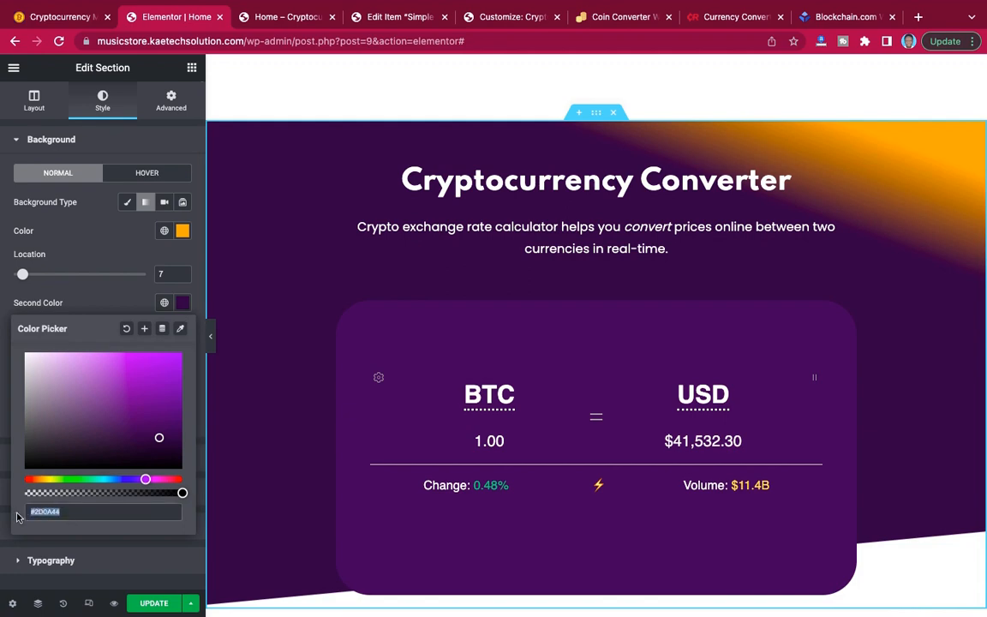
{"action": "left_click", "coordinate": [99, 305]}
Give the new section containing the placeholder heading, text and button a classic background in colour #2D0A44.
{"action": "scroll", "coordinate": [452, 354], "scroll_direction": "down", "scroll_amount": 15}
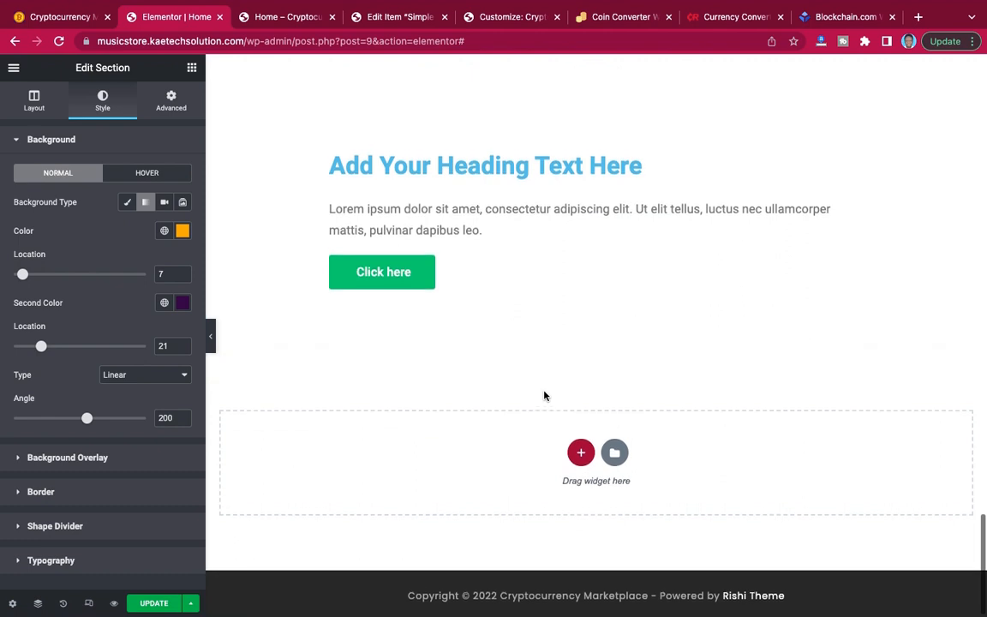
{"action": "scroll", "coordinate": [545, 397], "scroll_direction": "up", "scroll_amount": 2}
{"action": "scroll", "coordinate": [568, 251], "scroll_direction": "up", "scroll_amount": 1}
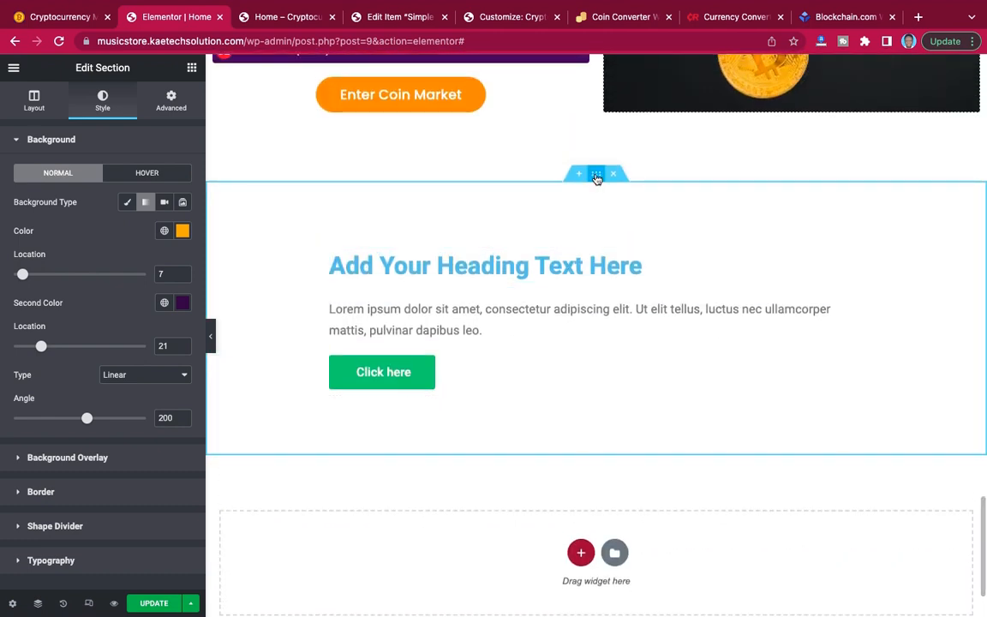
{"action": "left_click", "coordinate": [597, 179]}
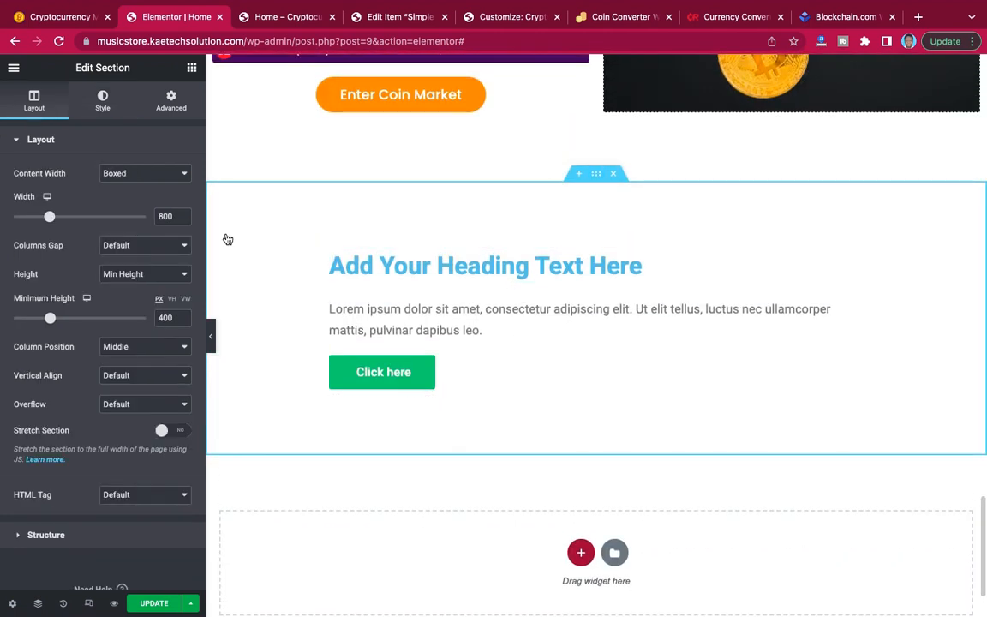
{"action": "left_click", "coordinate": [103, 102]}
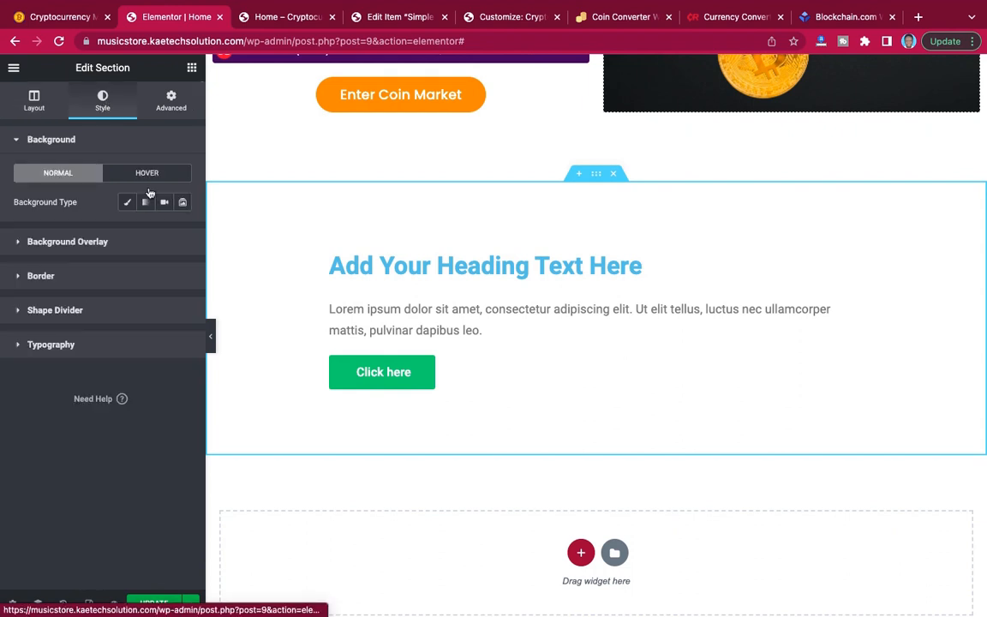
{"action": "left_click", "coordinate": [128, 203]}
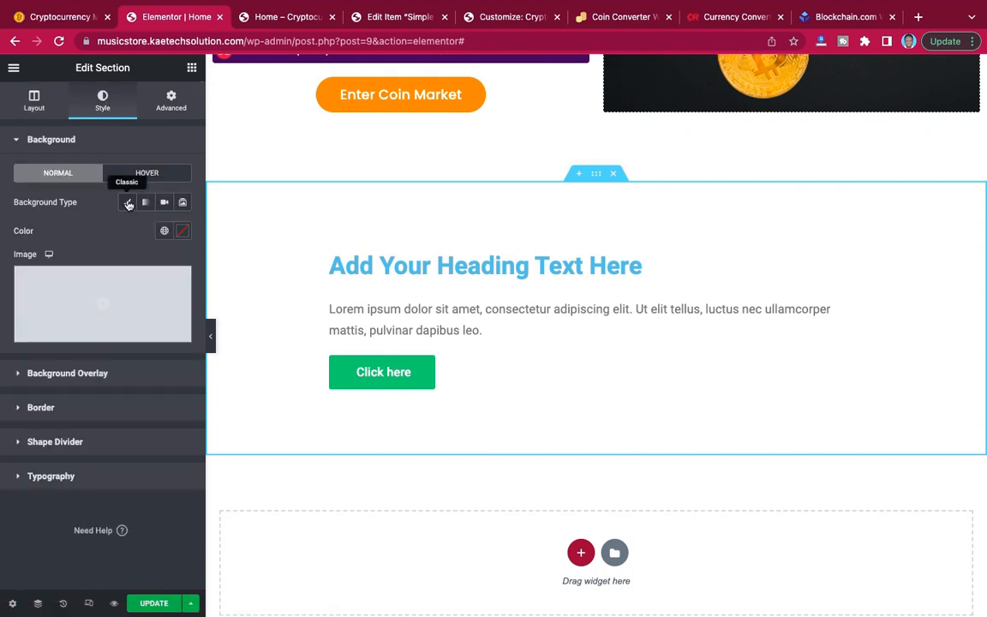
{"action": "left_click", "coordinate": [183, 231]}
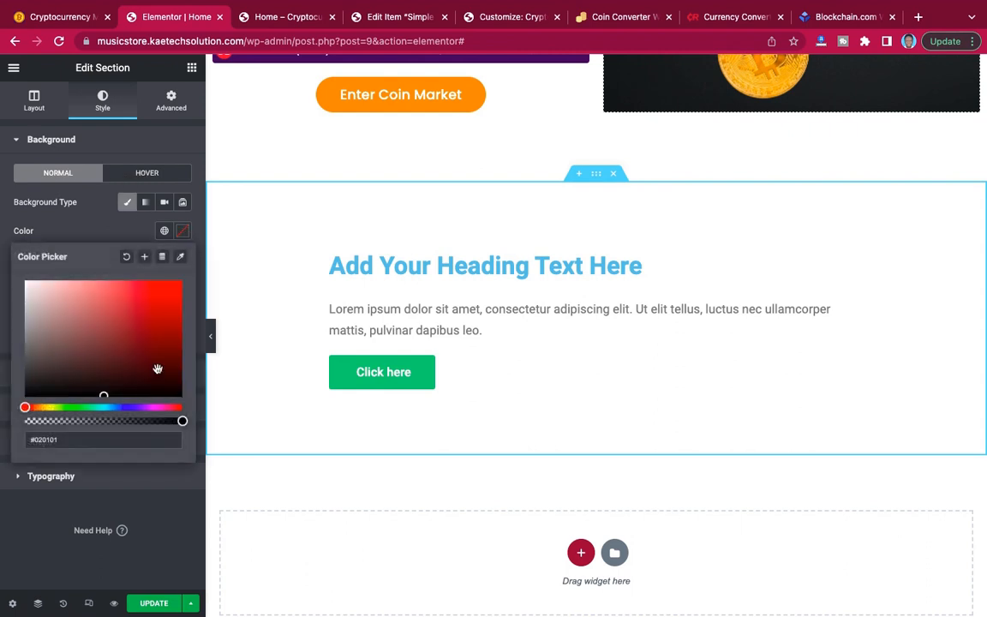
{"action": "left_click_drag", "start_coordinate": [72, 441], "coordinate": [5, 442]}
{"action": "key", "text": "ctrl+v"}
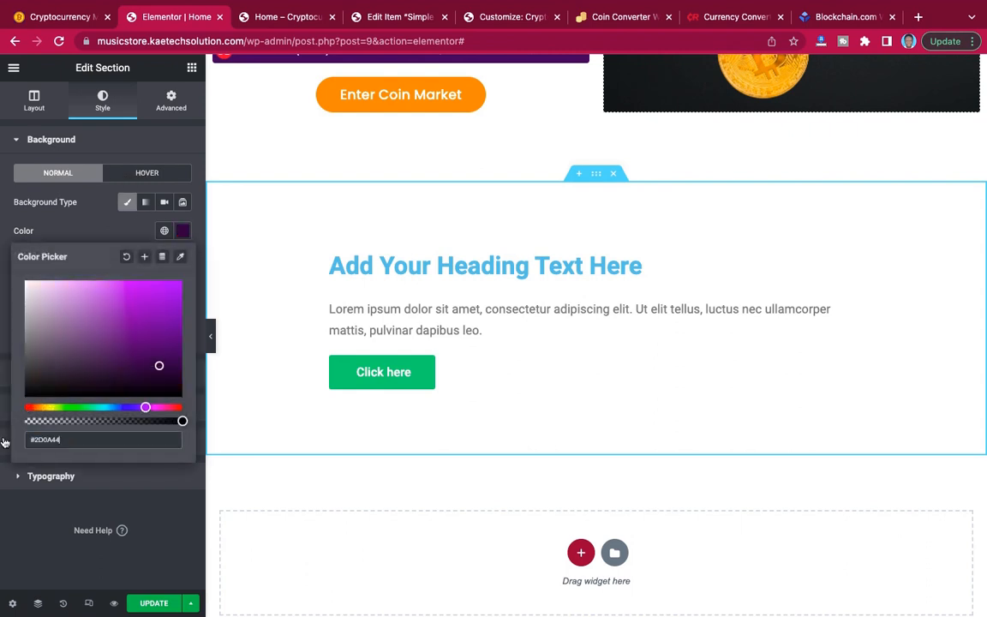
{"action": "left_click", "coordinate": [100, 239]}
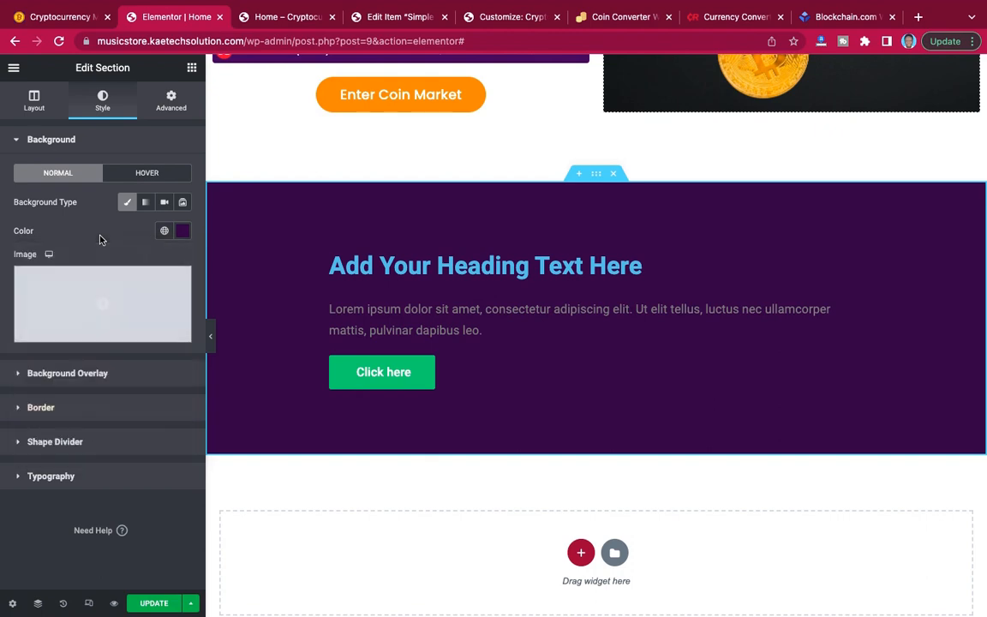
Copy the line "Ready to stay ahead of your competition?" from the reference site's call-to-action section.
{"action": "left_click", "coordinate": [55, 18]}
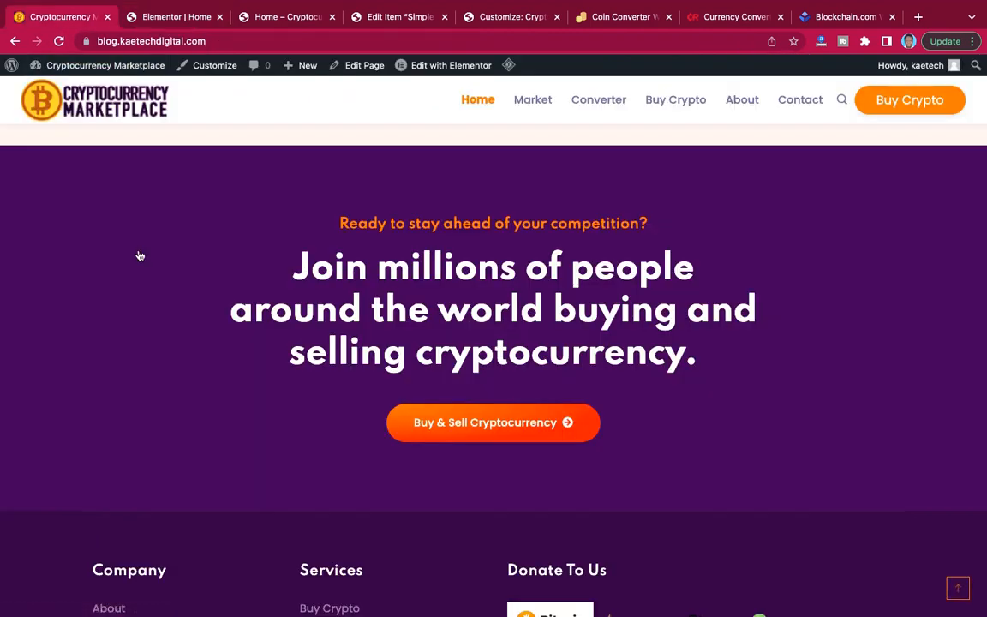
{"action": "scroll", "coordinate": [139, 254], "scroll_direction": "up", "scroll_amount": 10}
{"action": "scroll", "coordinate": [138, 253], "scroll_direction": "down", "scroll_amount": 10}
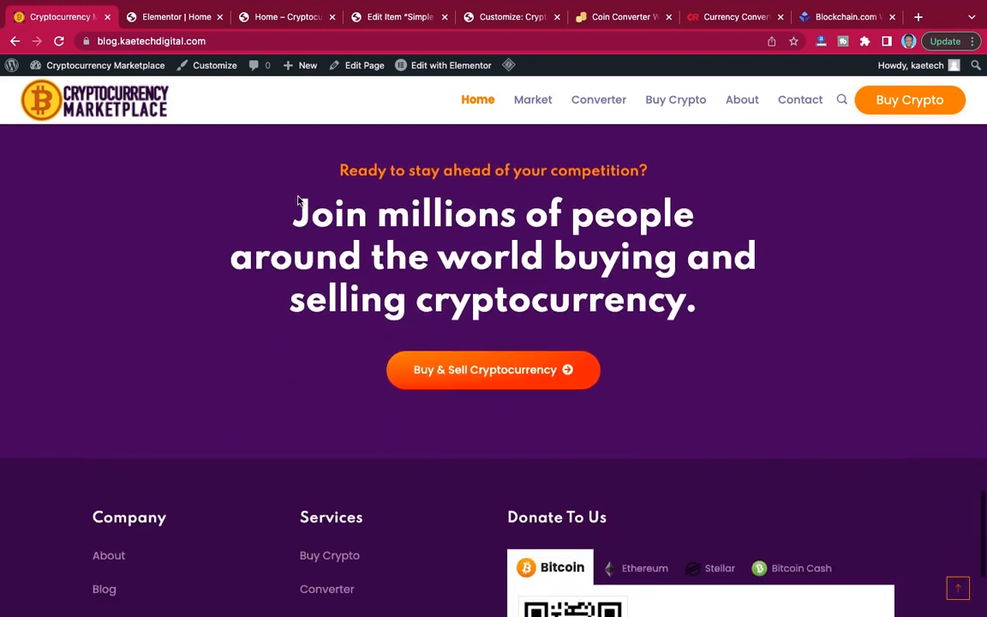
{"action": "left_click_drag", "start_coordinate": [341, 171], "coordinate": [675, 180]}
{"action": "key", "text": "ctrl+c"}
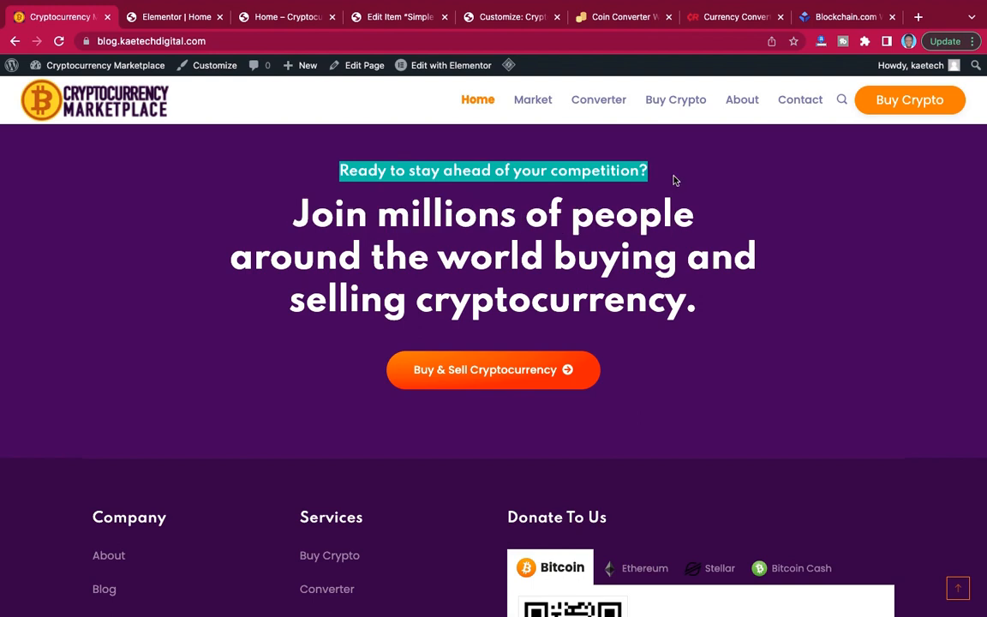
Replace the new section's placeholder heading with "Ready to stay ahead of your competition?" and centre it.
{"action": "left_click", "coordinate": [198, 19]}
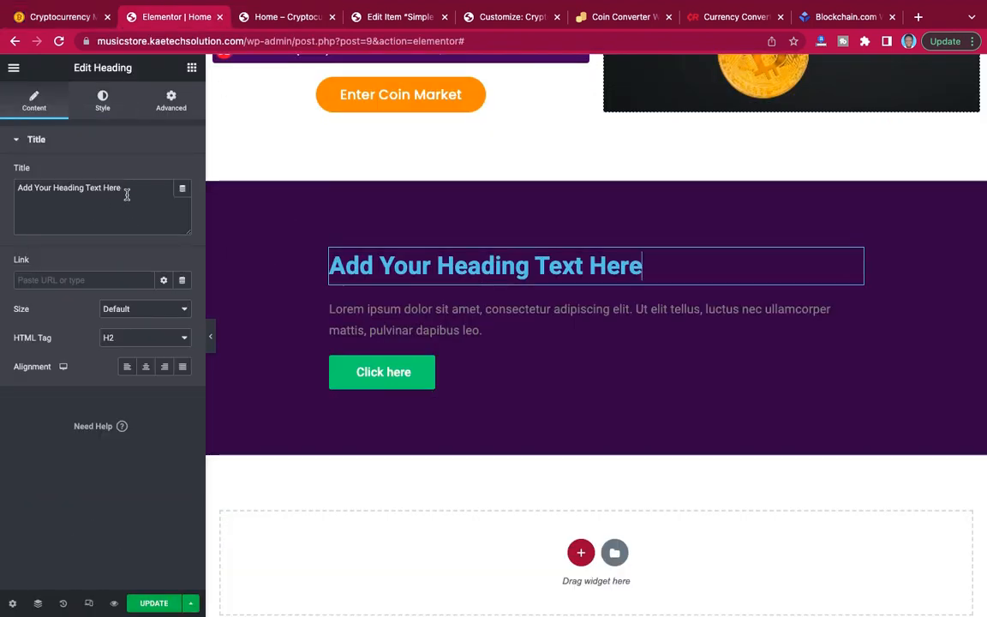
{"action": "left_click_drag", "start_coordinate": [127, 194], "coordinate": [15, 176]}
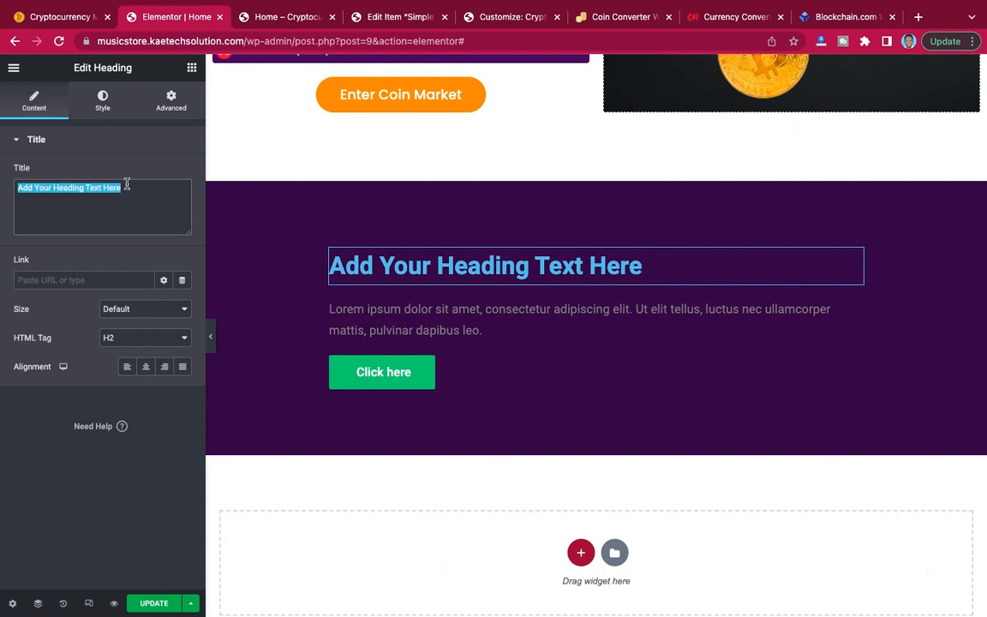
{"action": "key", "text": "ctrl+v"}
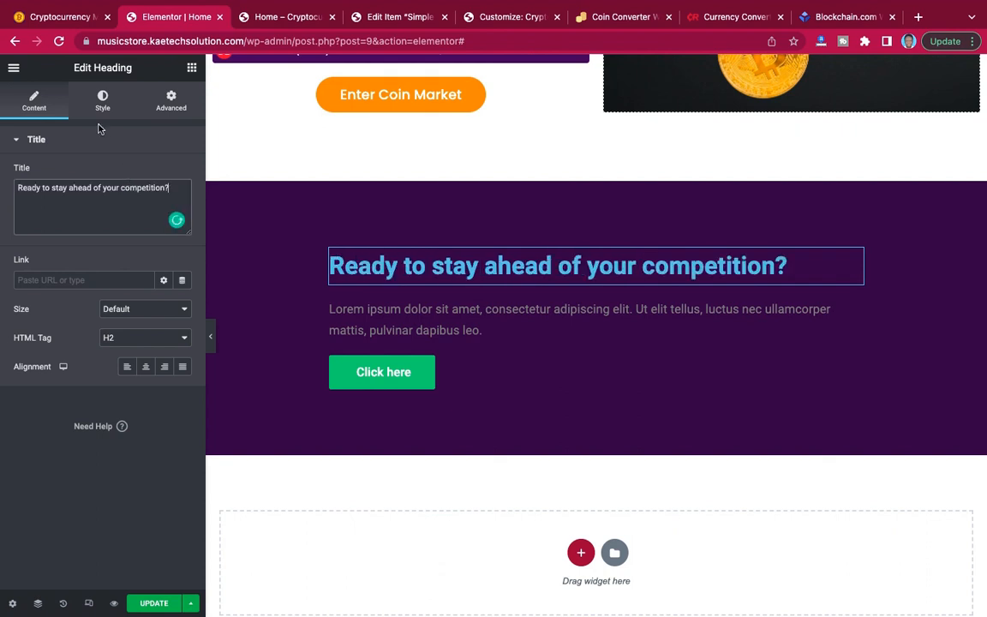
{"action": "left_click", "coordinate": [147, 369]}
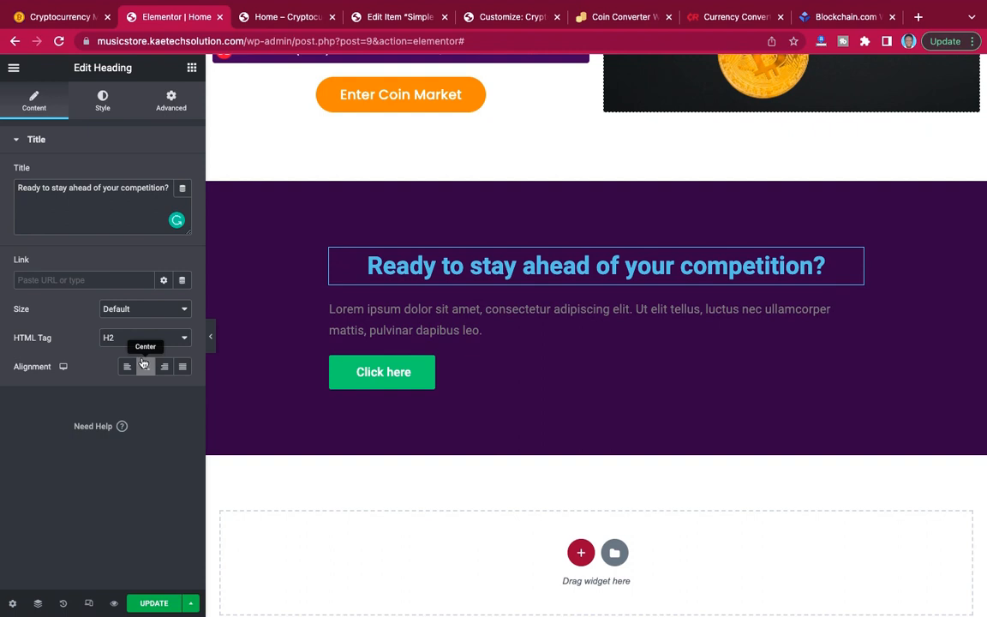
Set the call-to-action heading's text colour to the orange #E98205.
{"action": "left_click", "coordinate": [102, 101]}
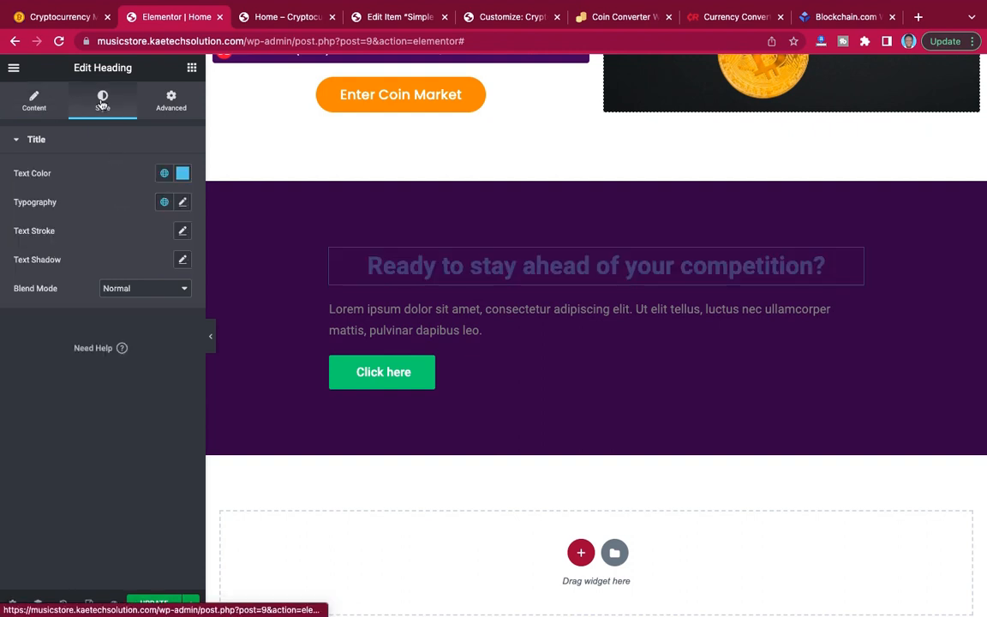
{"action": "left_click", "coordinate": [183, 174]}
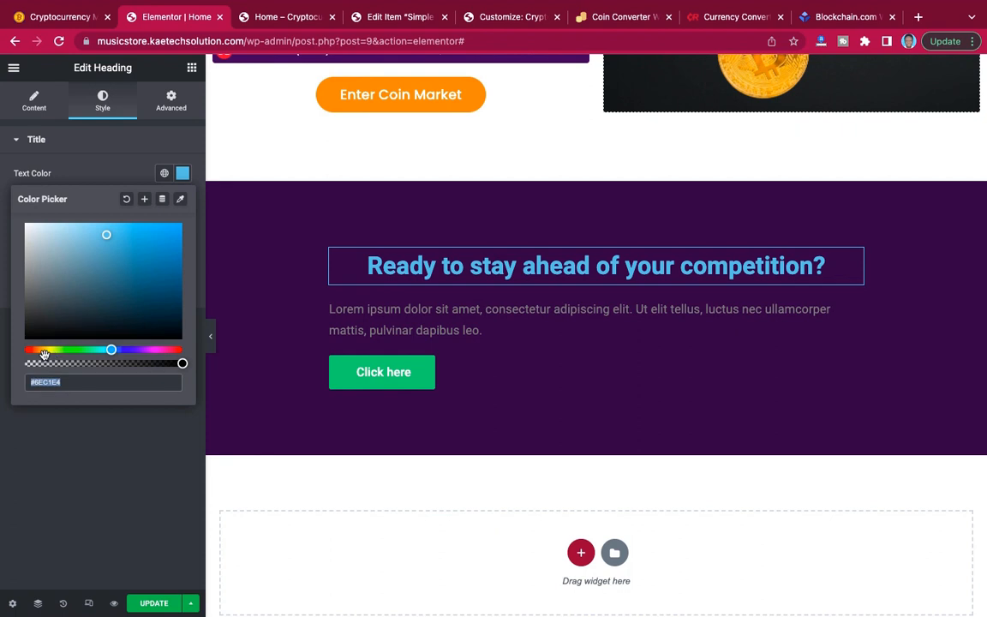
{"action": "left_click", "coordinate": [38, 350]}
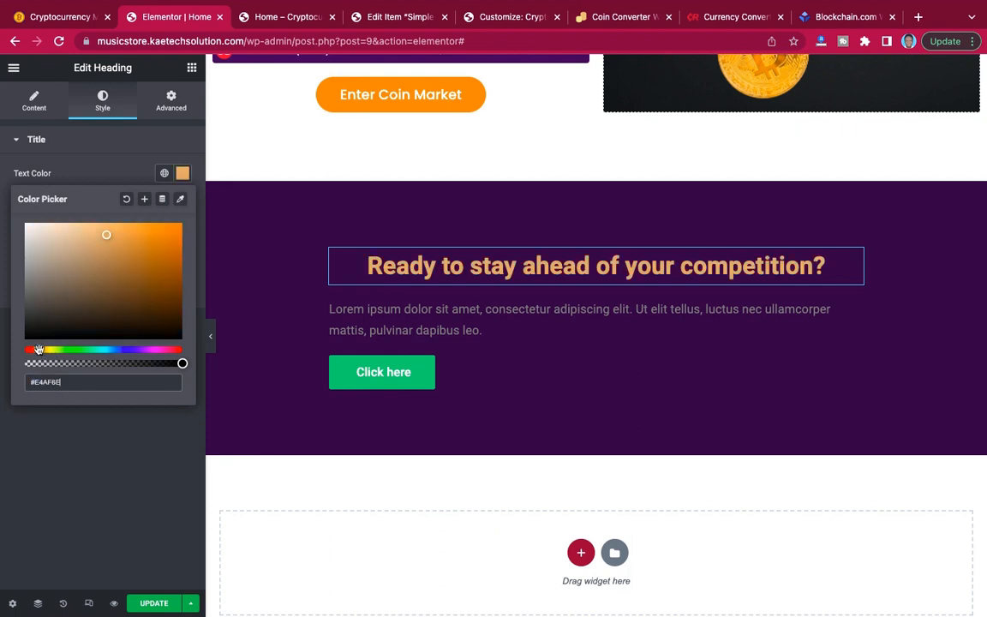
{"action": "left_click", "coordinate": [177, 233]}
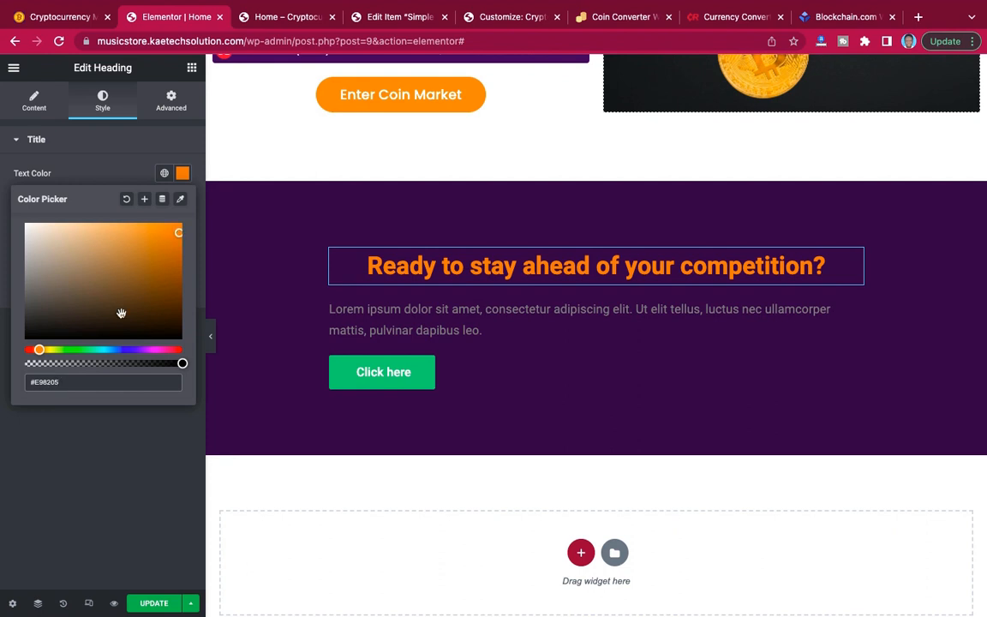
{"action": "left_click", "coordinate": [141, 175]}
Set the call-to-action heading's typography to the Poppins font family at 15 px.
{"action": "left_click", "coordinate": [182, 203]}
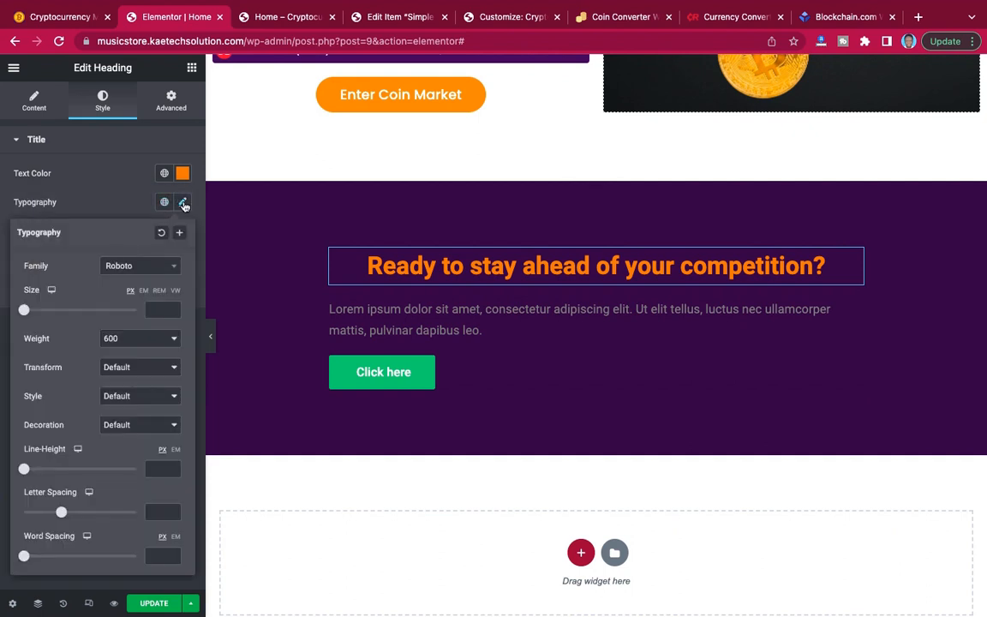
{"action": "left_click", "coordinate": [146, 271]}
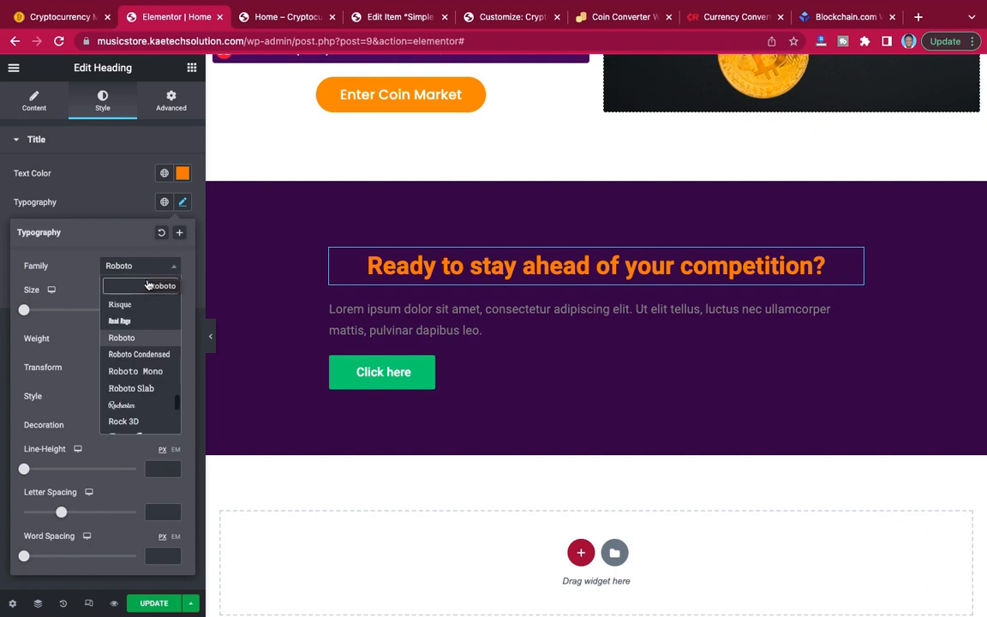
{"action": "left_click", "coordinate": [152, 271]}
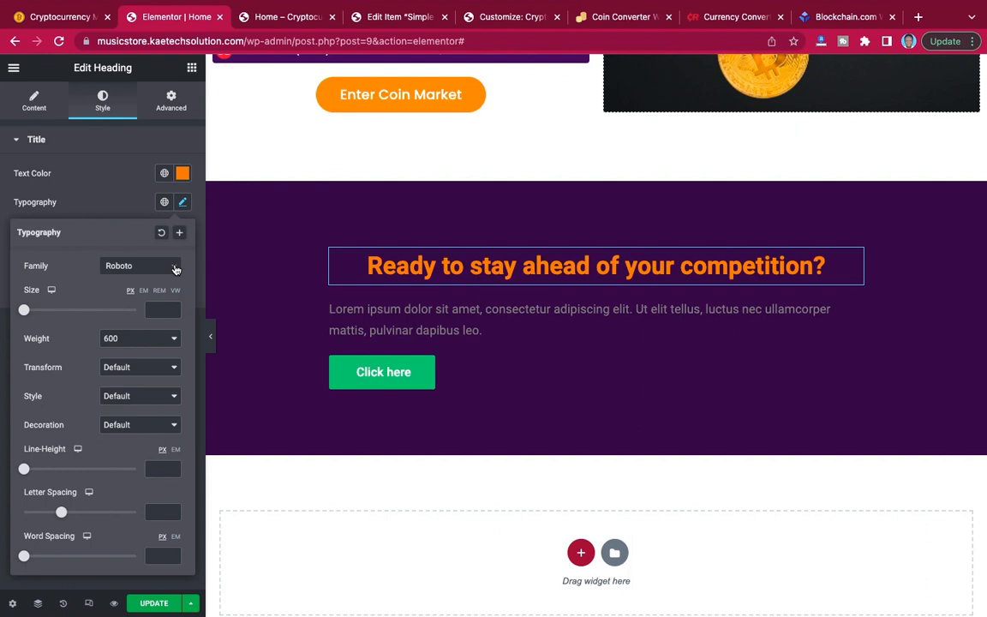
{"action": "left_click", "coordinate": [175, 269]}
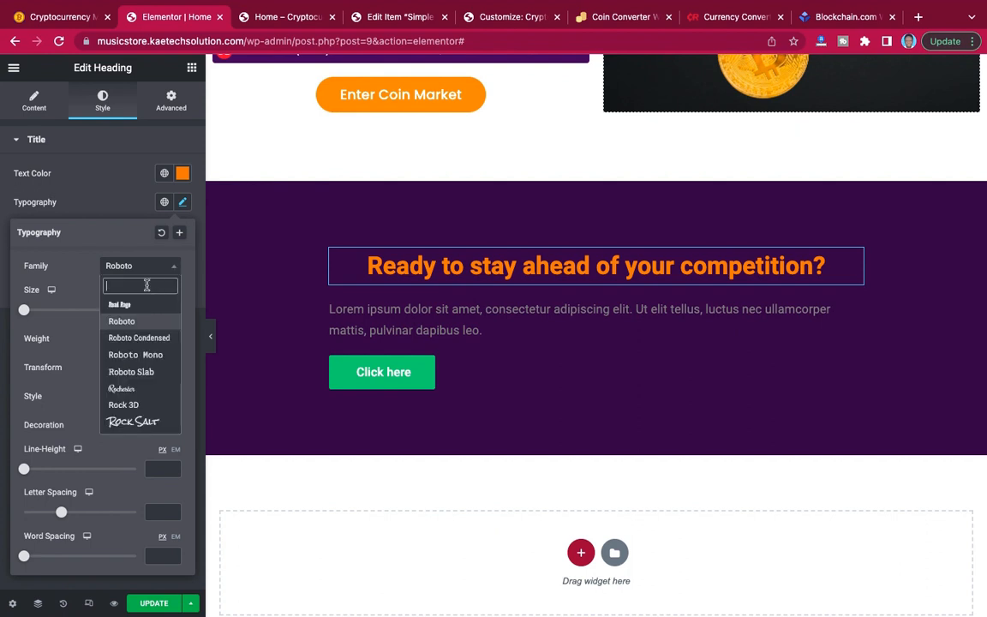
{"action": "type", "text": "popp"}
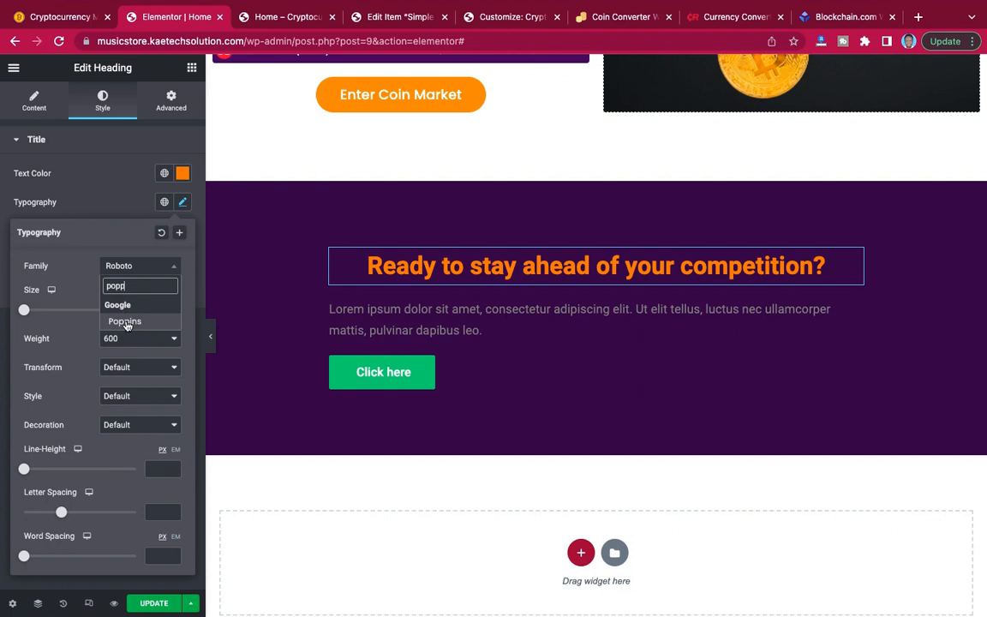
{"action": "left_click", "coordinate": [125, 321]}
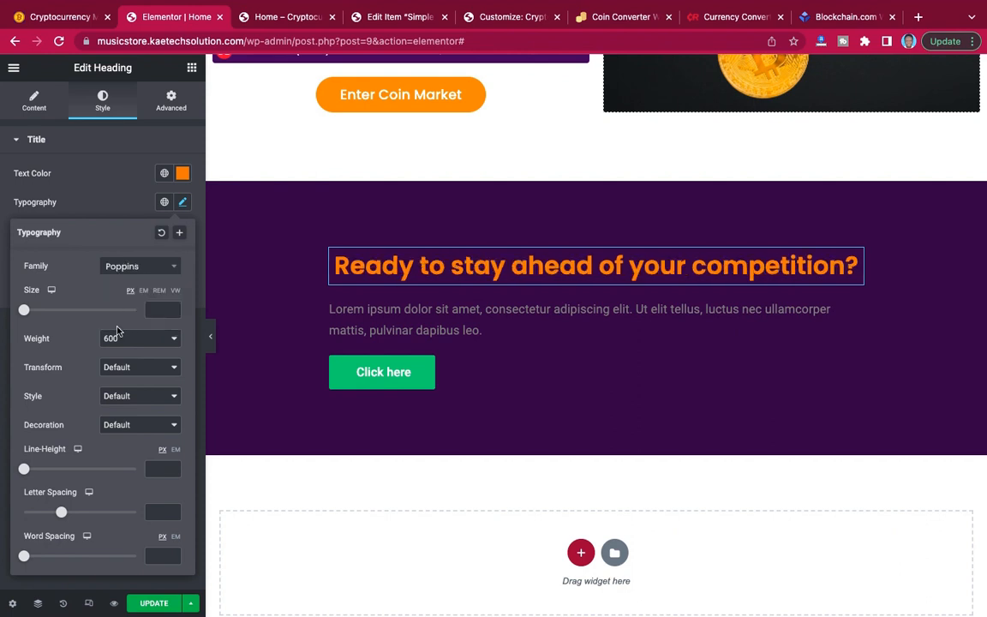
{"action": "left_click", "coordinate": [157, 310]}
{"action": "type", "text": "15"}
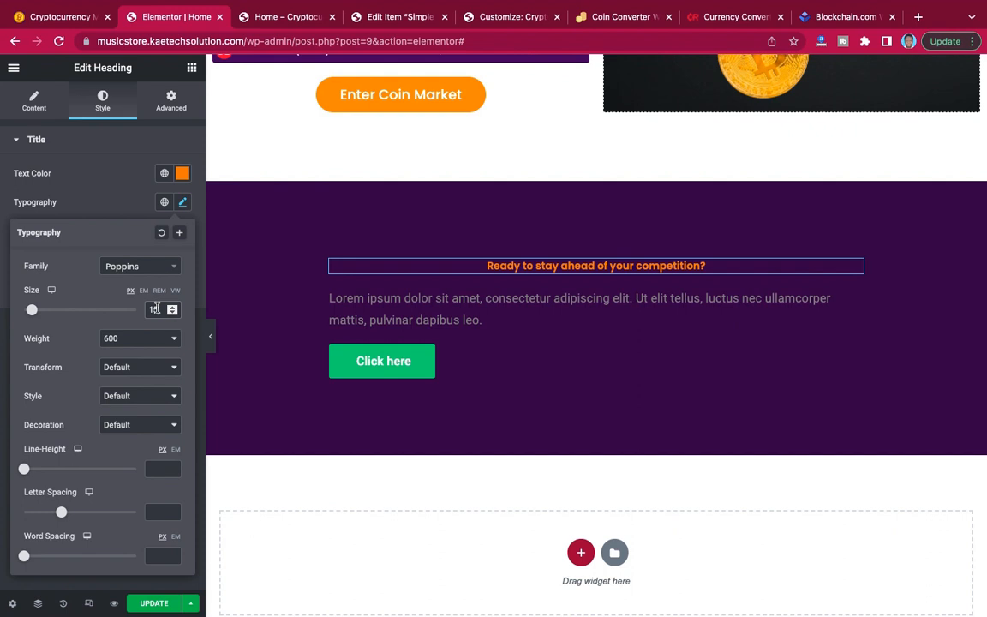
Set the font size of the "Ready to stay ahead of your competition?" heading to 20 px.
{"action": "key", "text": "BackSpace"}
{"action": "type", "text": "8"}
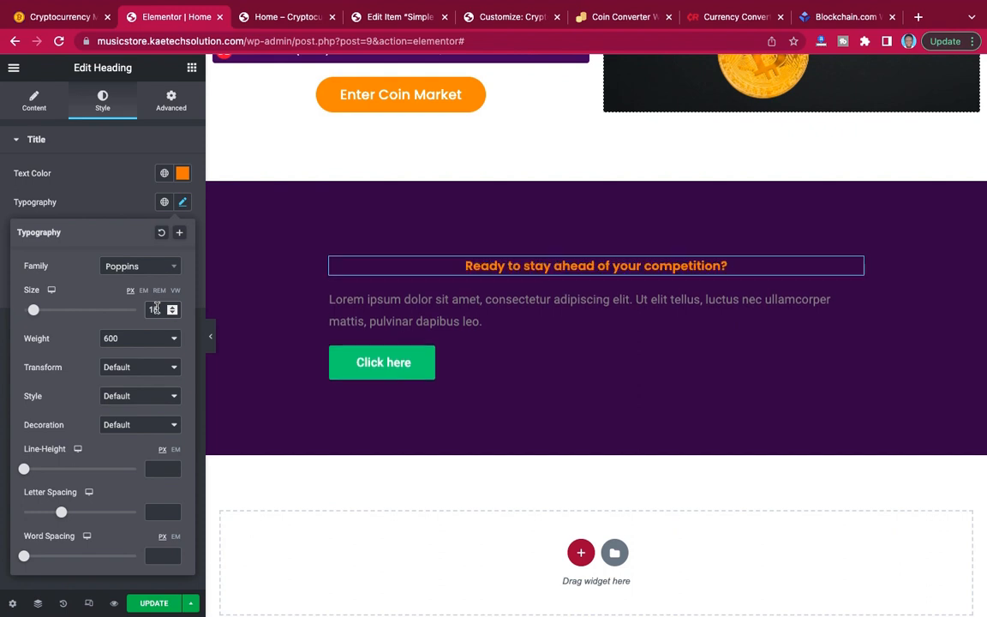
{"action": "key", "text": "BackSpace"}
{"action": "key", "text": "BackSpace"}
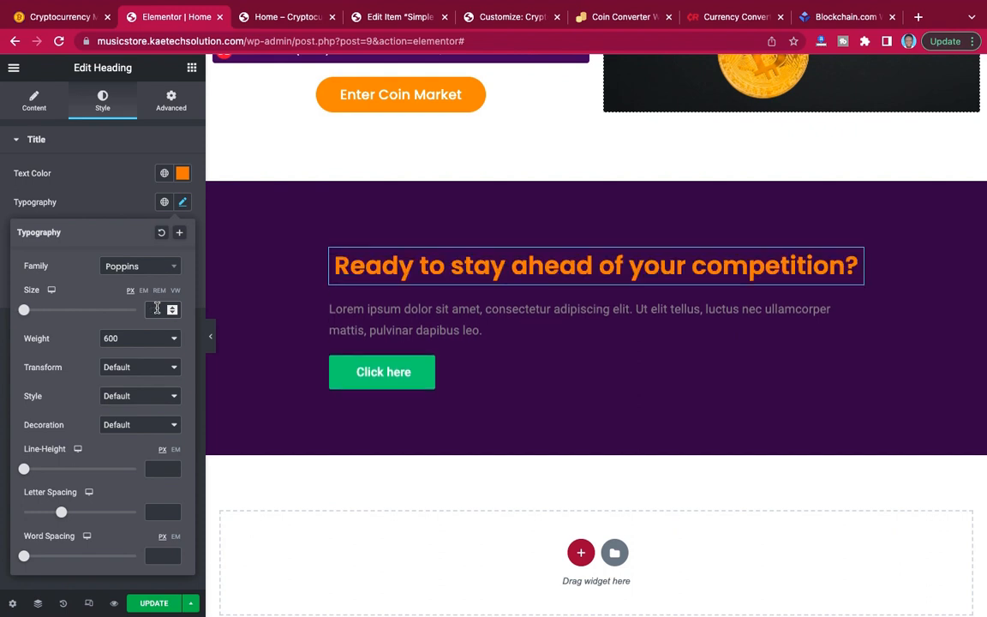
{"action": "type", "text": "20"}
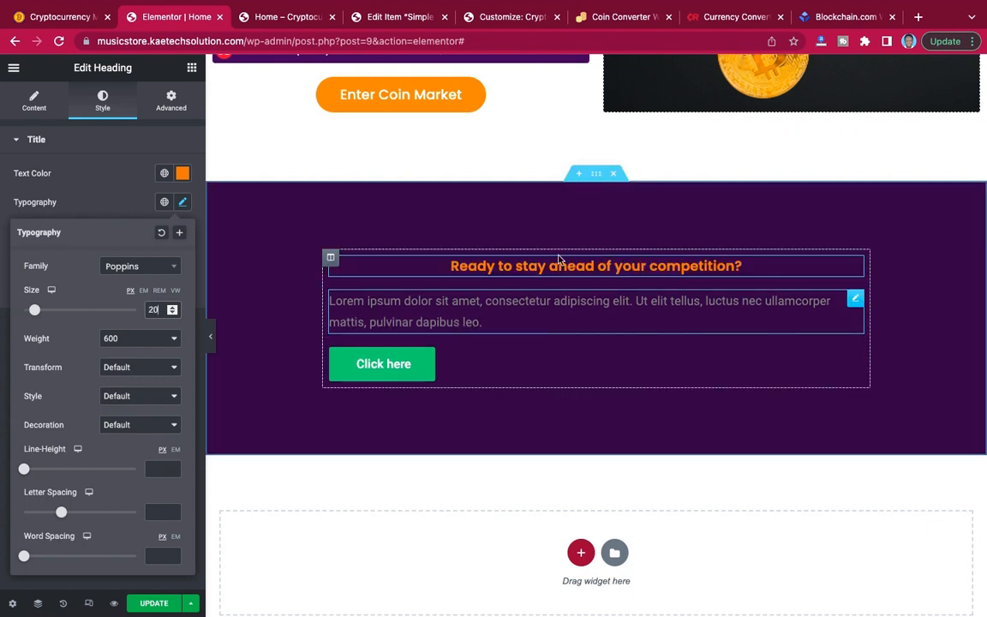
Copy the line "Join millions of people around the world buying and selling cryptocurrency." from the reference site and return to the Elementor editor.
{"action": "left_click", "coordinate": [853, 304]}
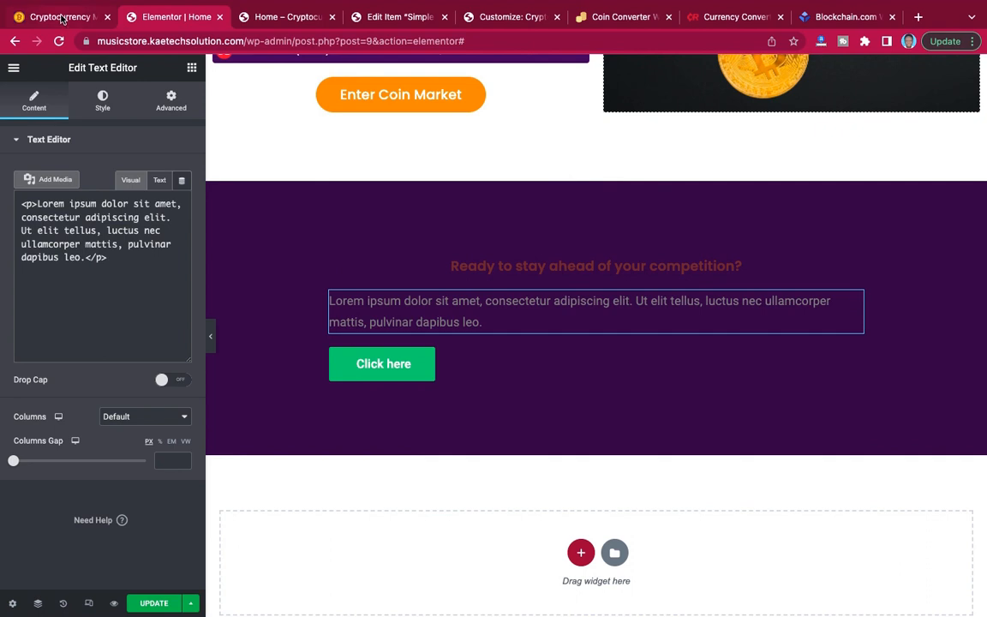
{"action": "left_click", "coordinate": [62, 17]}
{"action": "left_click", "coordinate": [297, 212]}
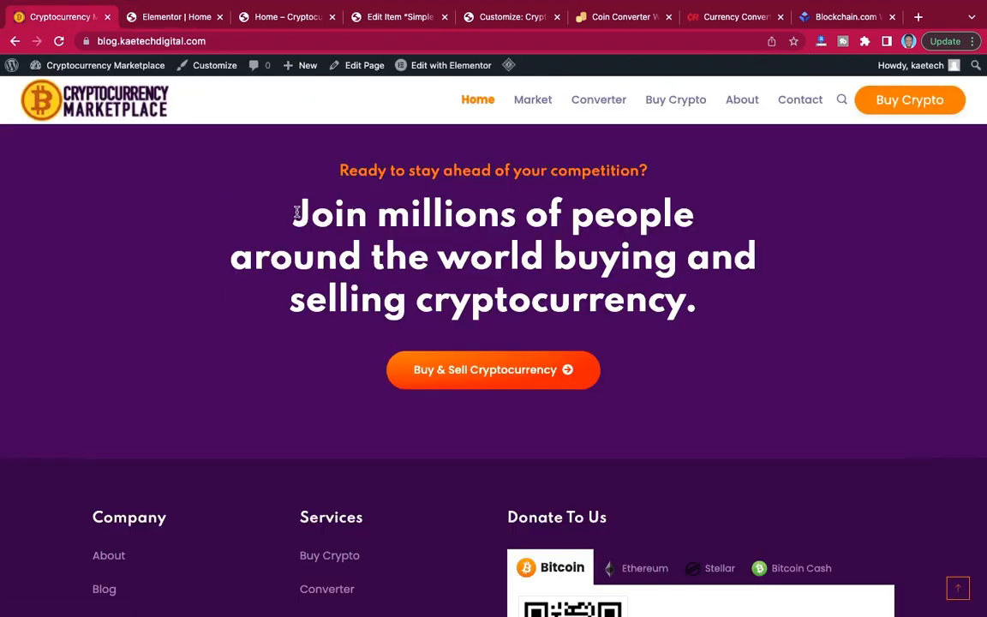
{"action": "left_click_drag", "start_coordinate": [296, 212], "coordinate": [712, 298]}
{"action": "key", "text": "ctrl+c"}
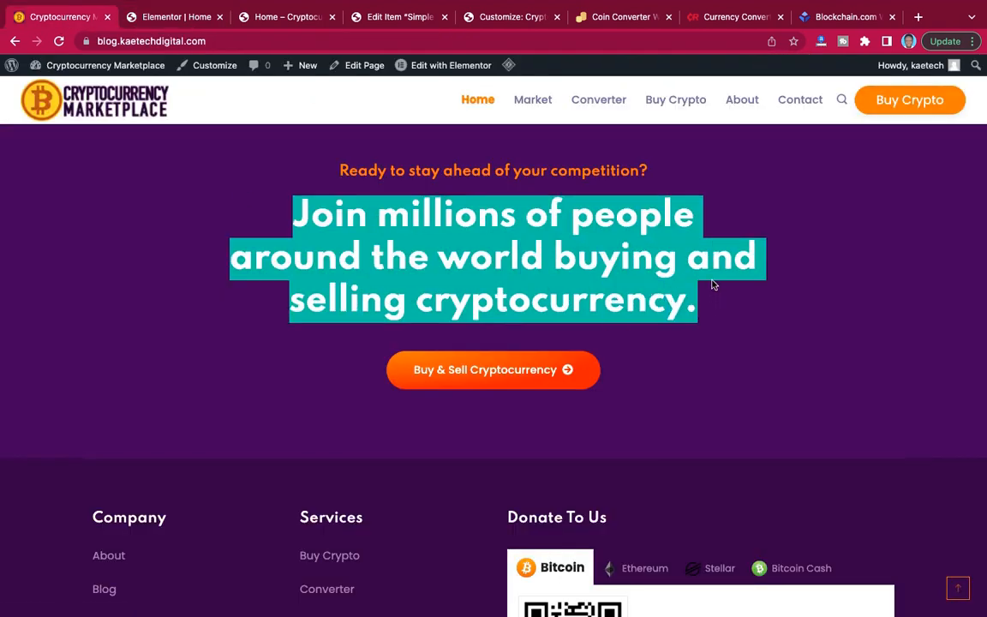
{"action": "left_click", "coordinate": [192, 16]}
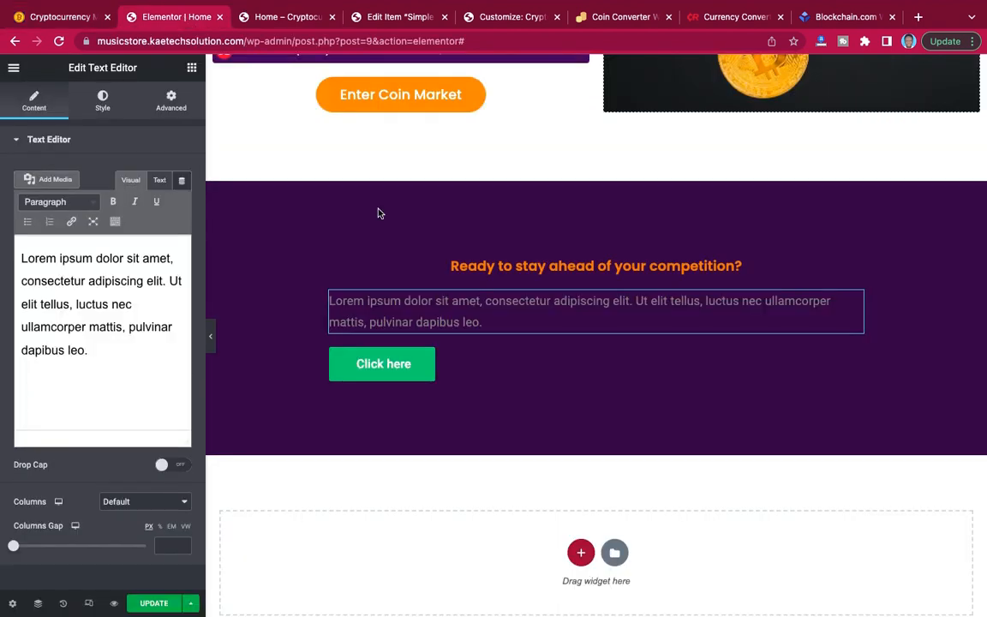
Try to replace the call-to-action section's placeholder paragraph with the copied line.
{"action": "key", "text": "ctrl+a"}
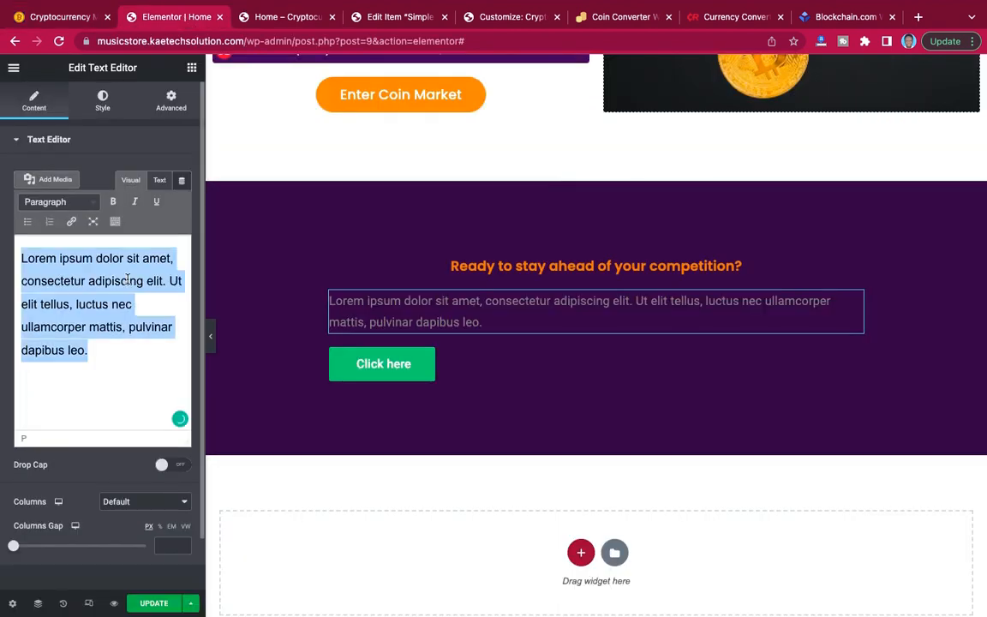
{"action": "key", "text": "ctrl+v"}
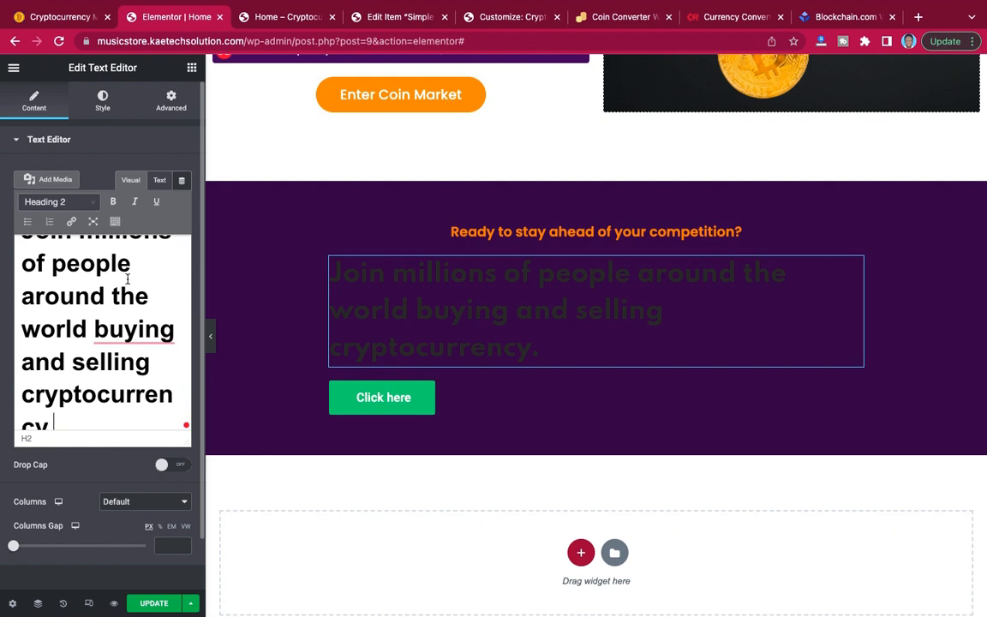
{"action": "key", "text": "ctrl+z"}
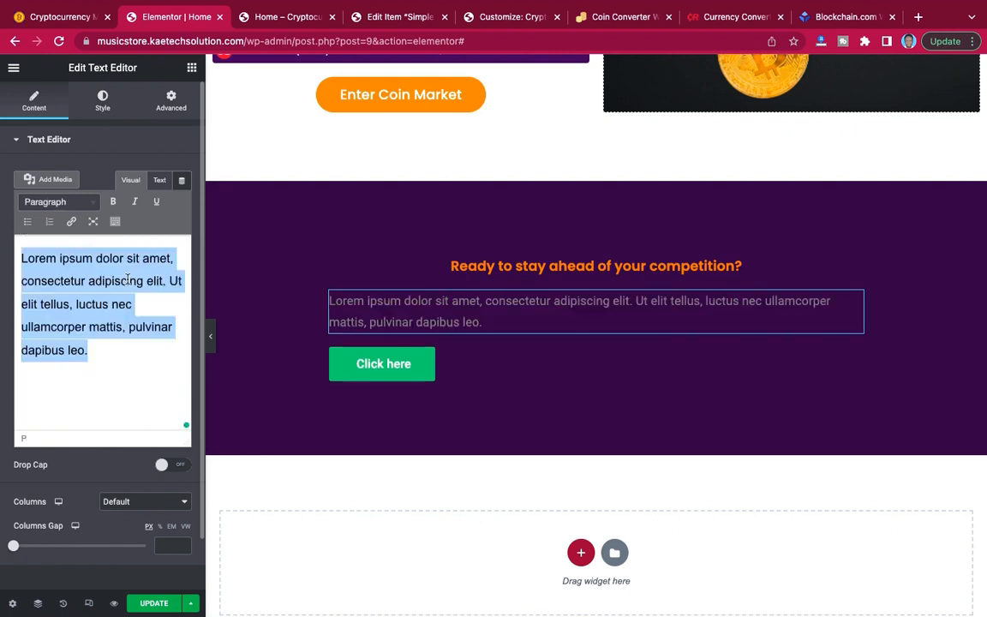
Add a heading below the orange one reading "Join millions of people around the world buying and selling cryptocurrency." and delete the placeholder paragraph.
{"action": "left_click", "coordinate": [192, 71]}
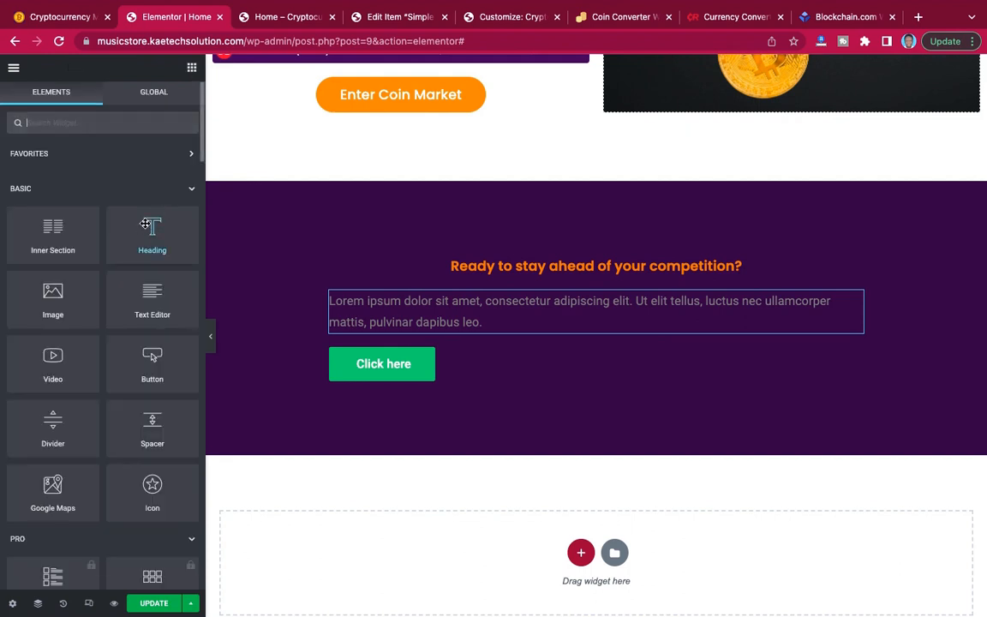
{"action": "left_click_drag", "start_coordinate": [339, 242], "coordinate": [502, 273]}
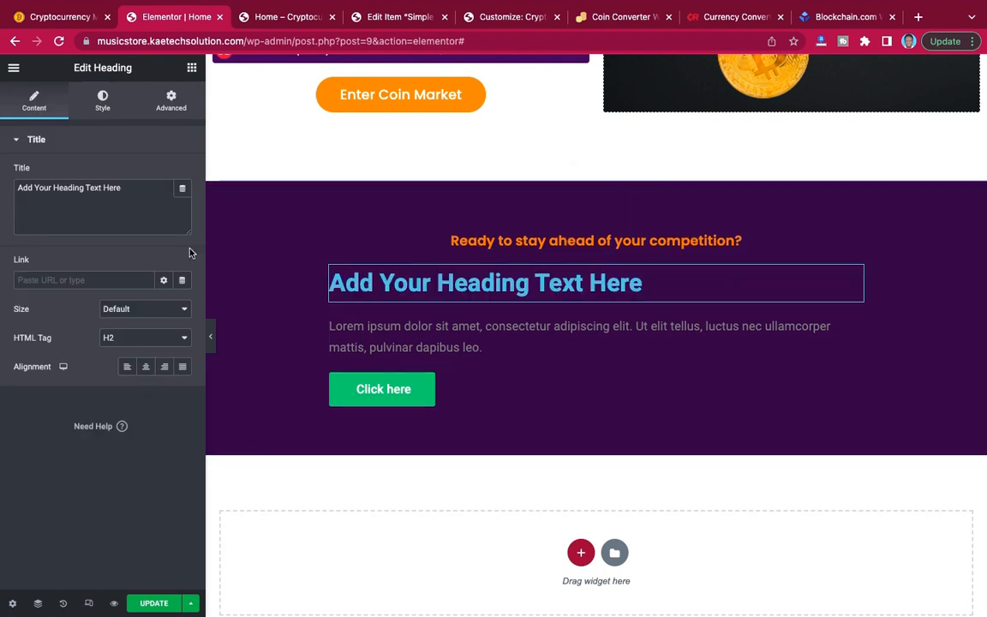
{"action": "left_click_drag", "start_coordinate": [134, 194], "coordinate": [10, 188]}
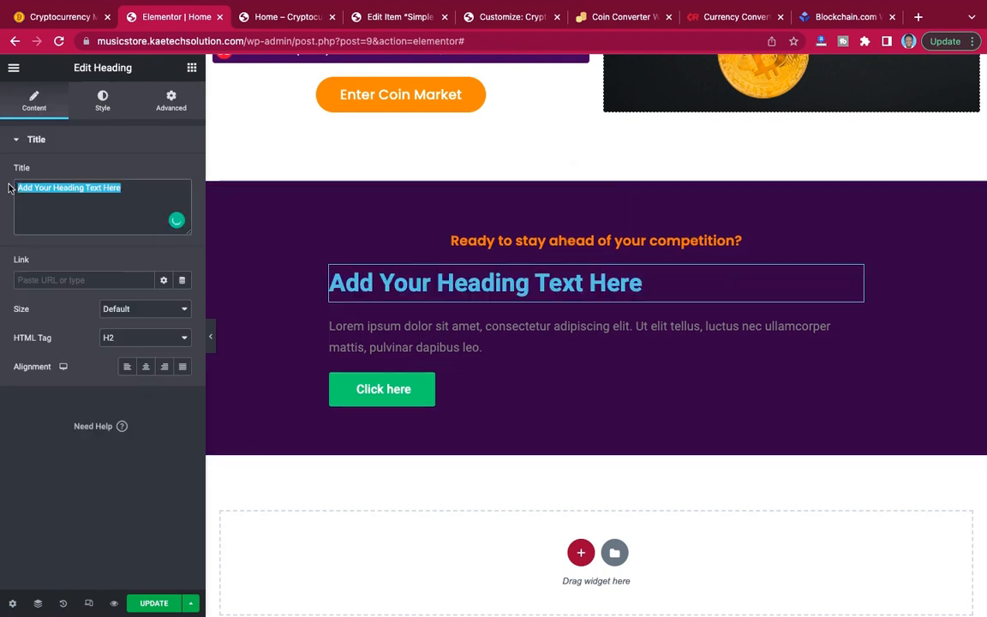
{"action": "key", "text": "super+v"}
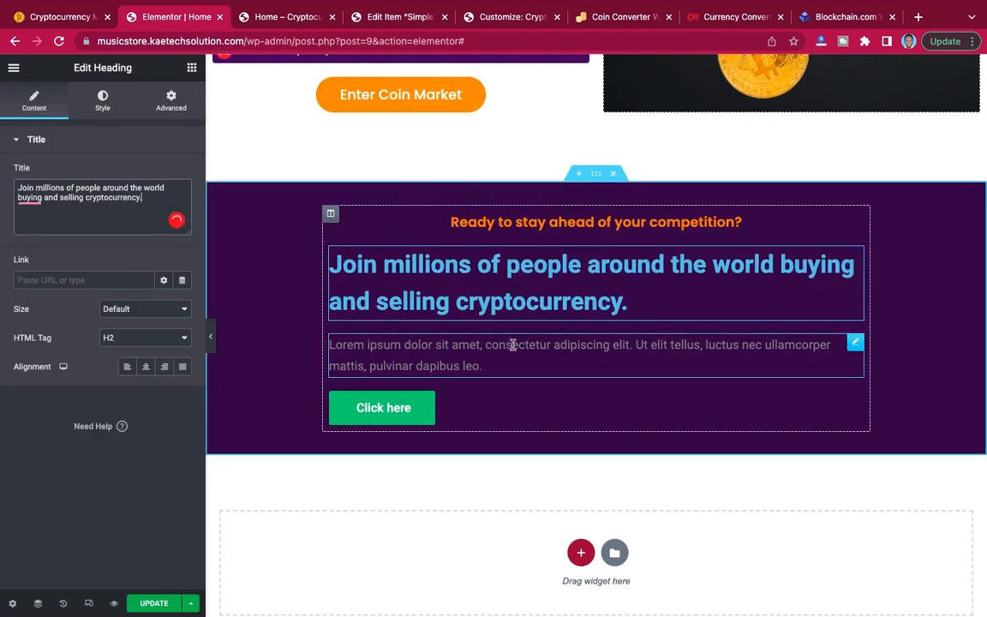
{"action": "right_click", "coordinate": [854, 344]}
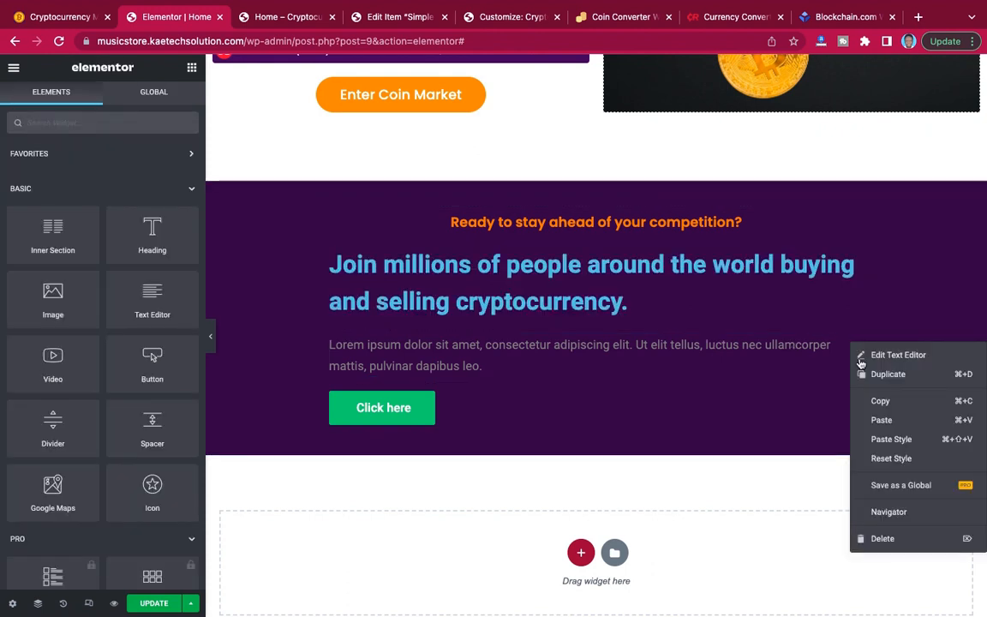
{"action": "left_click", "coordinate": [889, 538]}
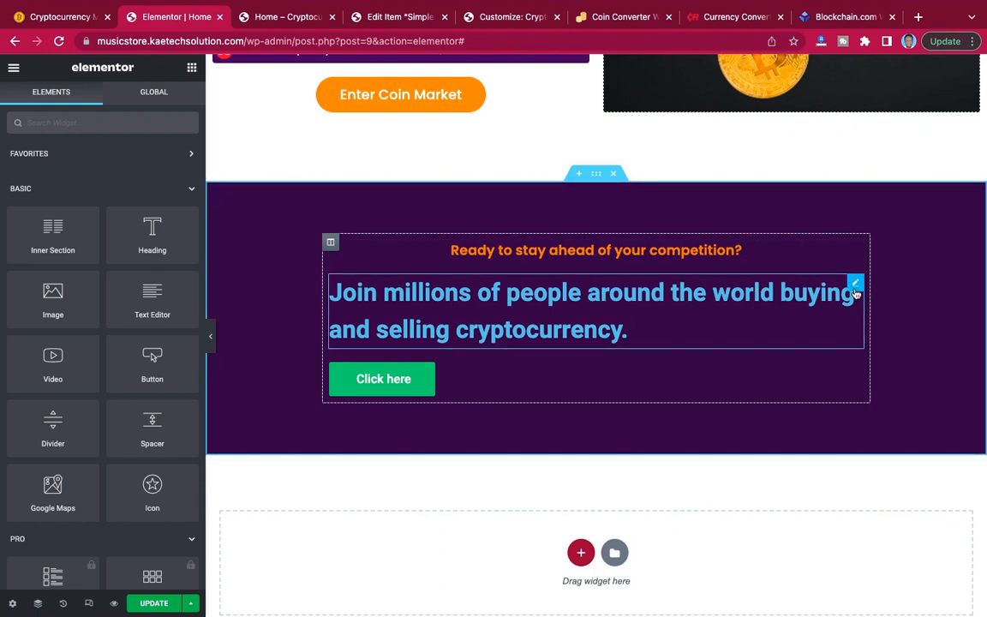
Centre the "Join millions of people" heading and set its text colour to white.
{"action": "left_click", "coordinate": [854, 286]}
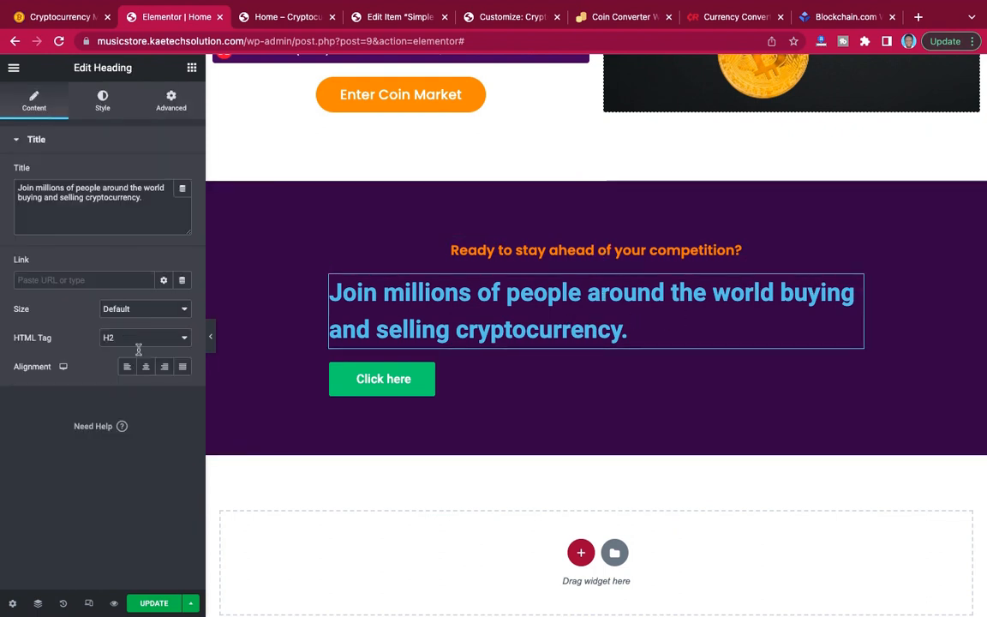
{"action": "left_click", "coordinate": [146, 367]}
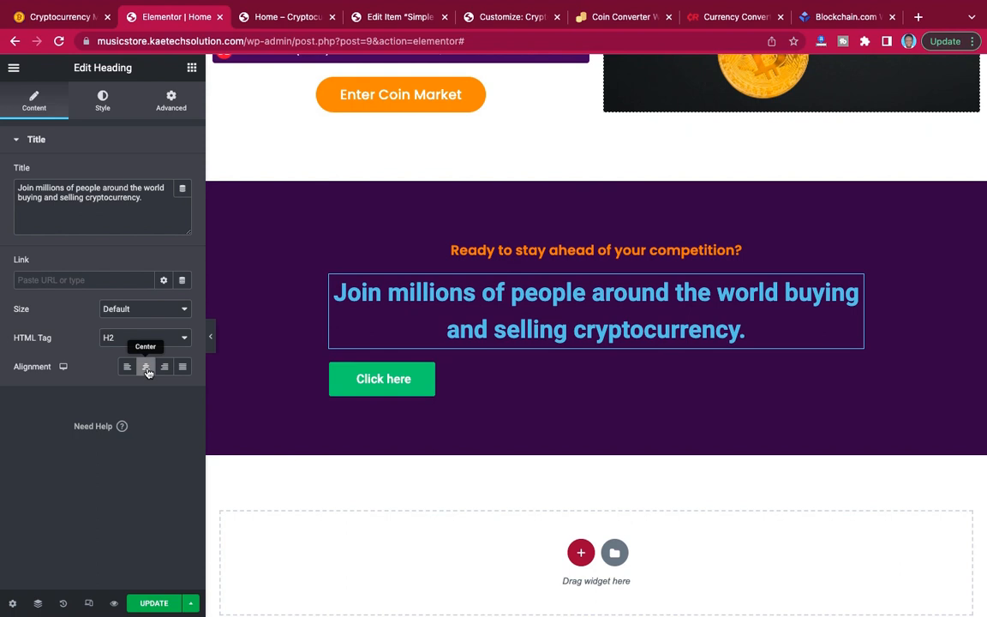
{"action": "left_click", "coordinate": [103, 104]}
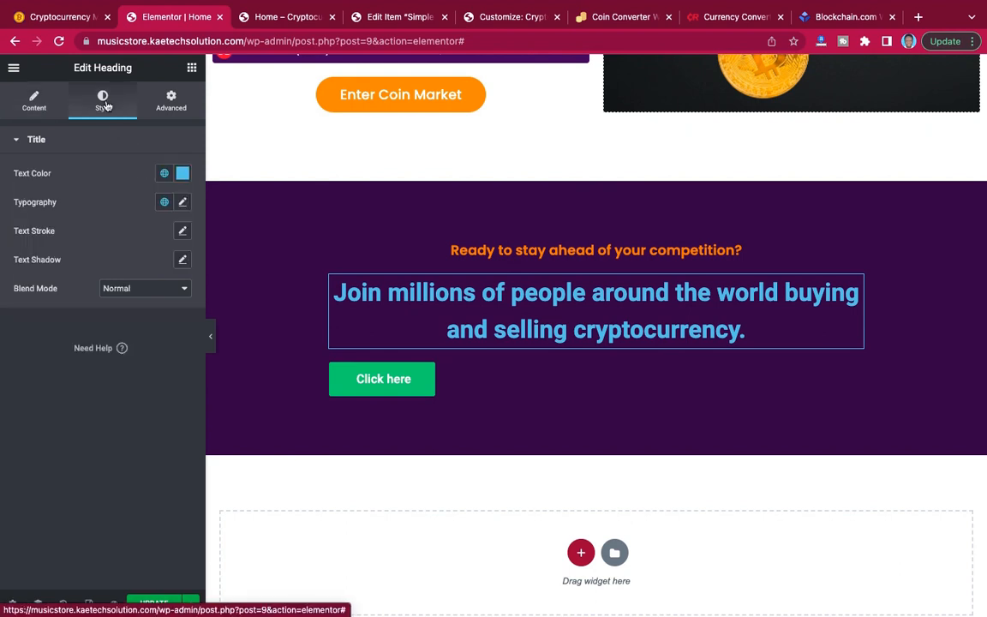
{"action": "left_click", "coordinate": [182, 174]}
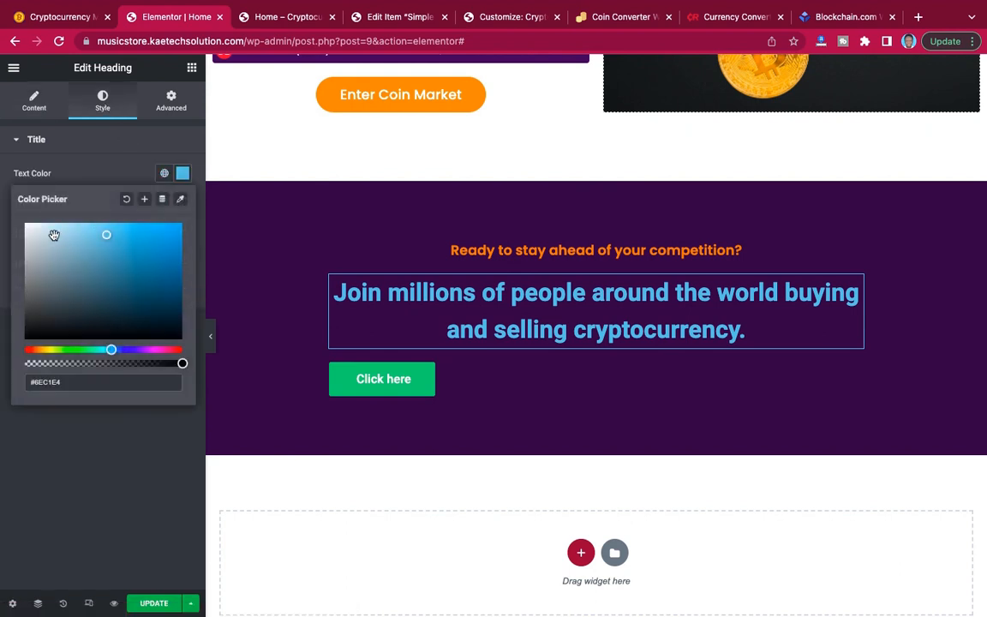
{"action": "left_click_drag", "start_coordinate": [35, 231], "coordinate": [2, 180]}
{"action": "left_click", "coordinate": [87, 145]}
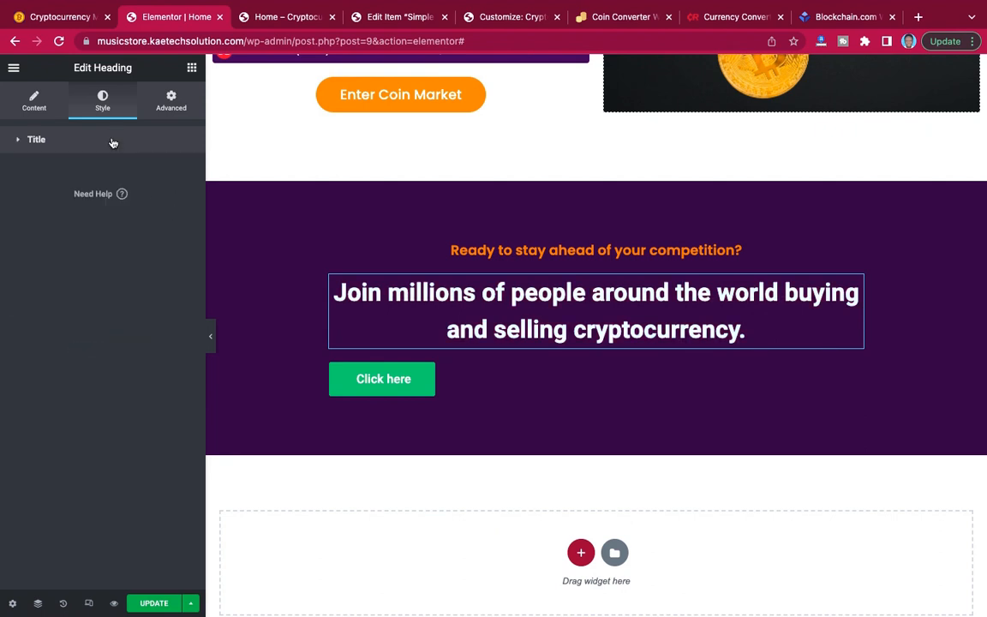
Set the "Join millions of people" heading's typography to the Poppins font family at 40 px.
{"action": "left_click", "coordinate": [64, 138]}
{"action": "left_click", "coordinate": [183, 202]}
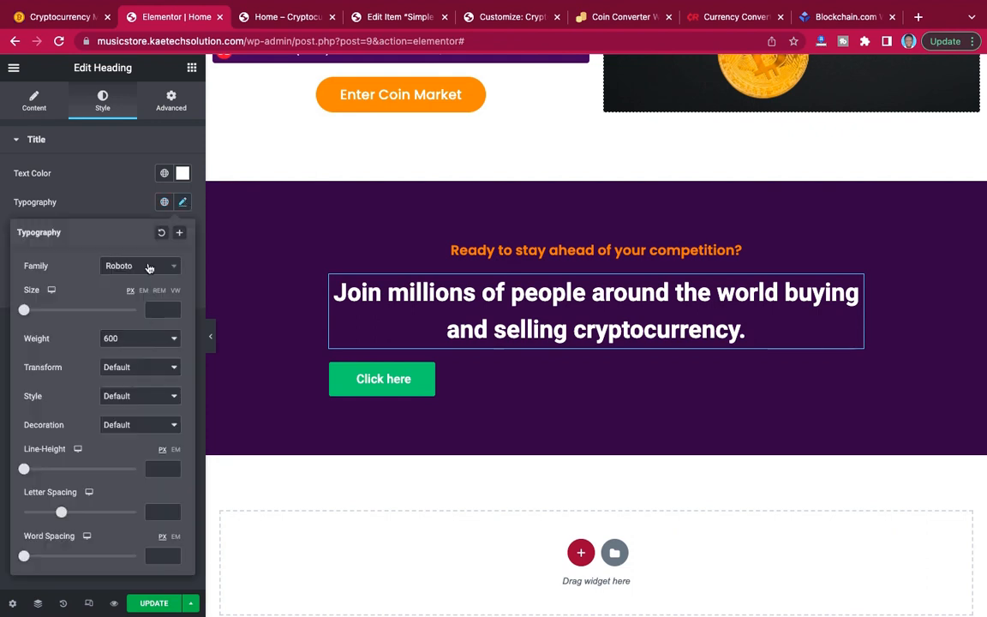
{"action": "left_click", "coordinate": [148, 268]}
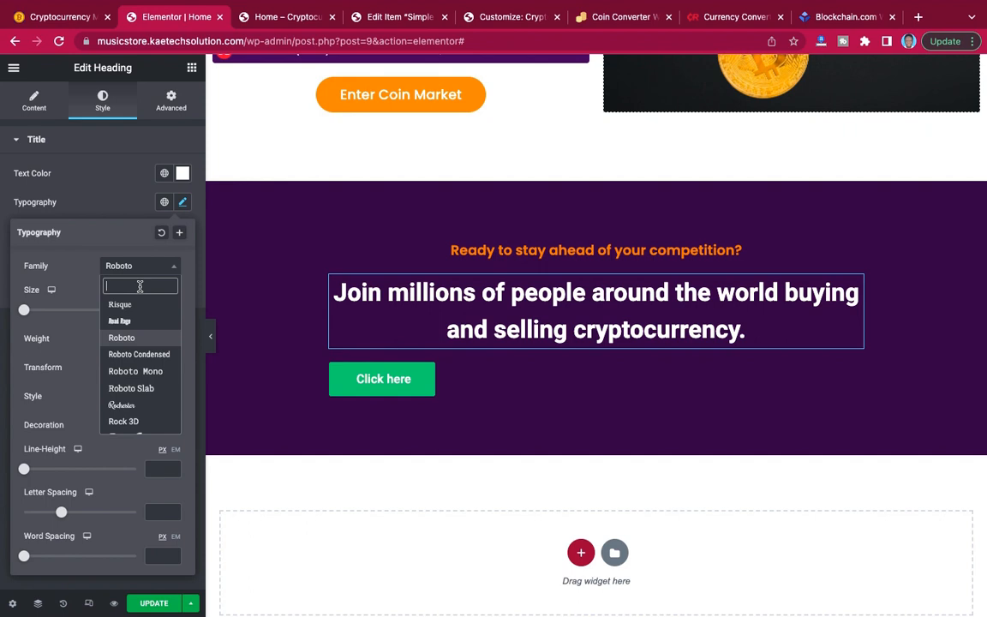
{"action": "type", "text": "popp"}
{"action": "left_click", "coordinate": [129, 322]}
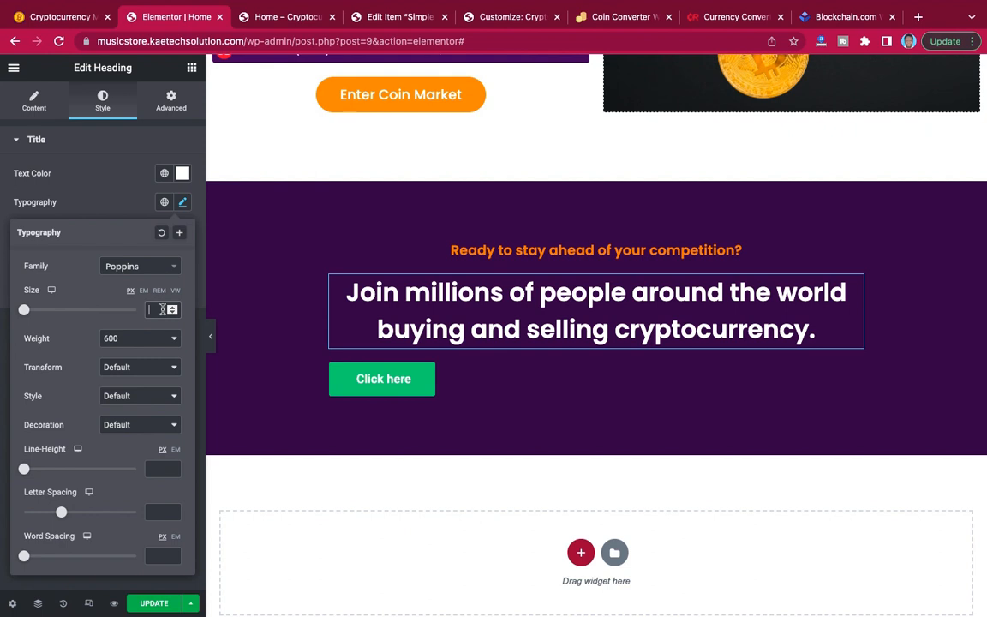
{"action": "type", "text": "40"}
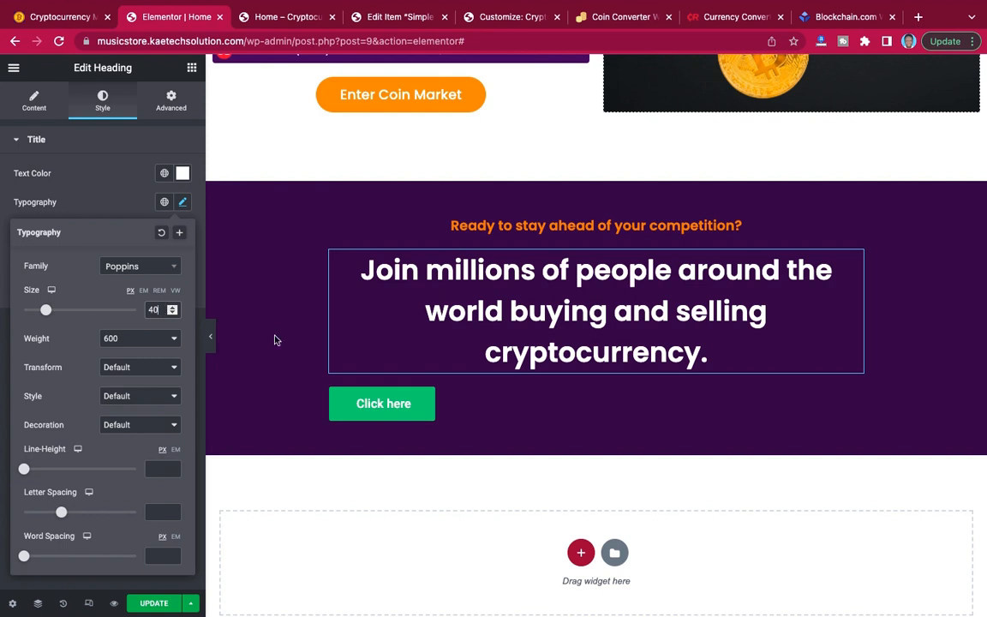
{"action": "left_click", "coordinate": [112, 206]}
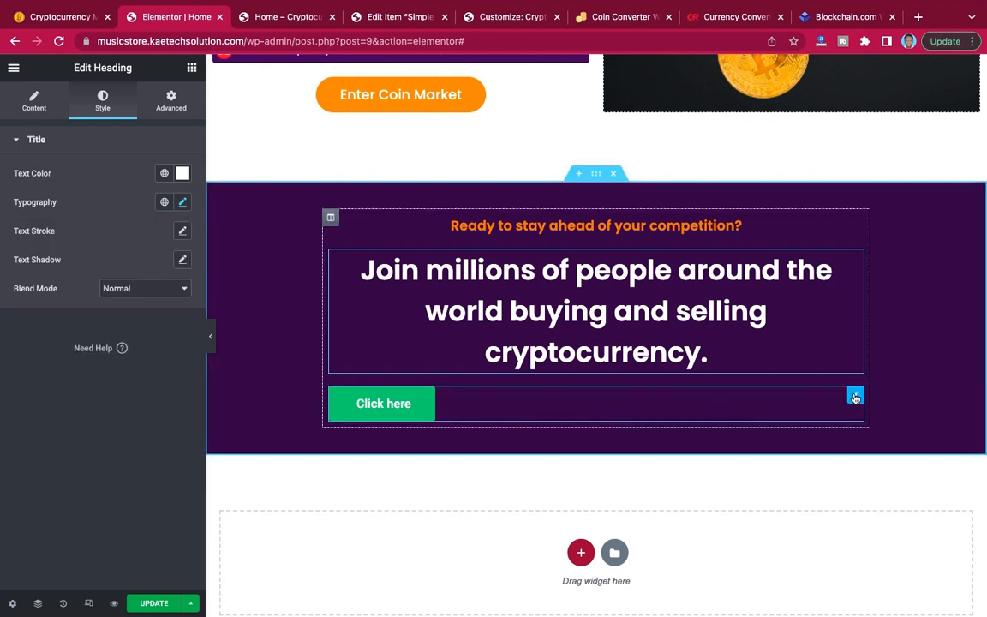
Centre the call-to-action button and change its text to "Buy & Sell Cryptocurrency", matching the reference site.
{"action": "left_click", "coordinate": [855, 397]}
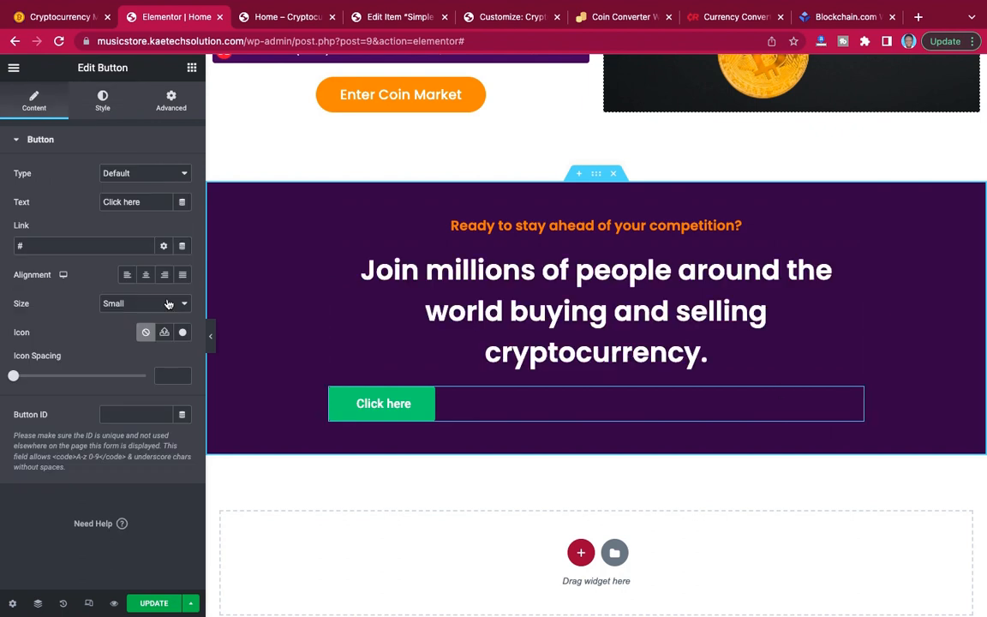
{"action": "left_click", "coordinate": [148, 275]}
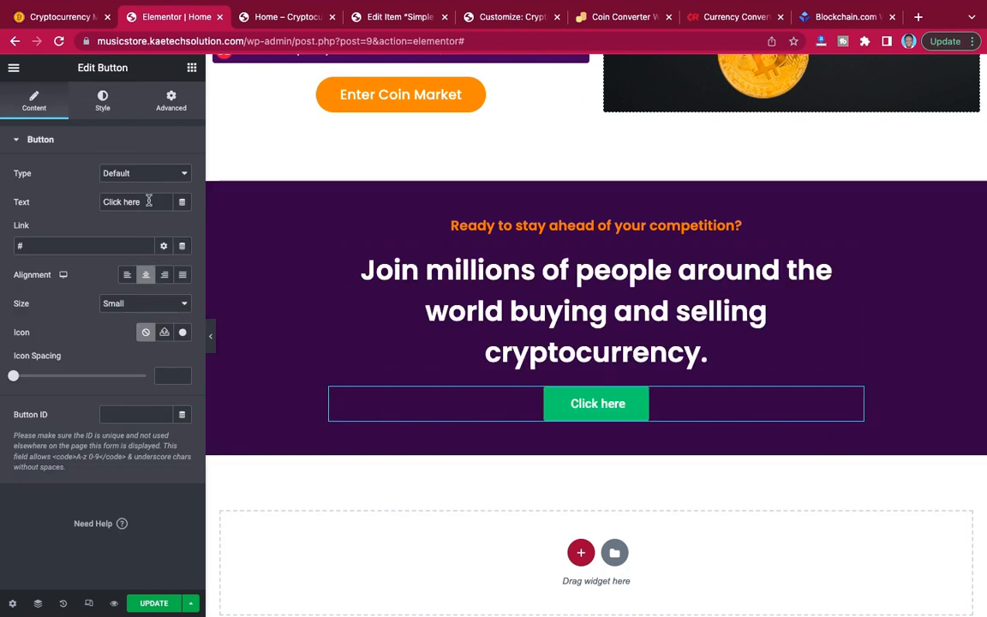
{"action": "left_click", "coordinate": [62, 17]}
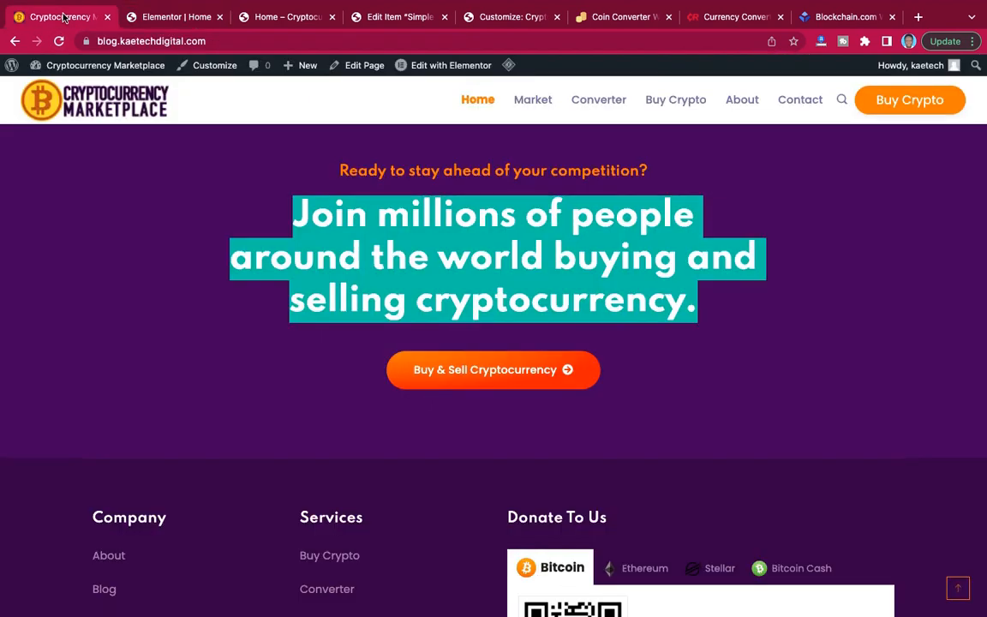
{"action": "left_click", "coordinate": [167, 17]}
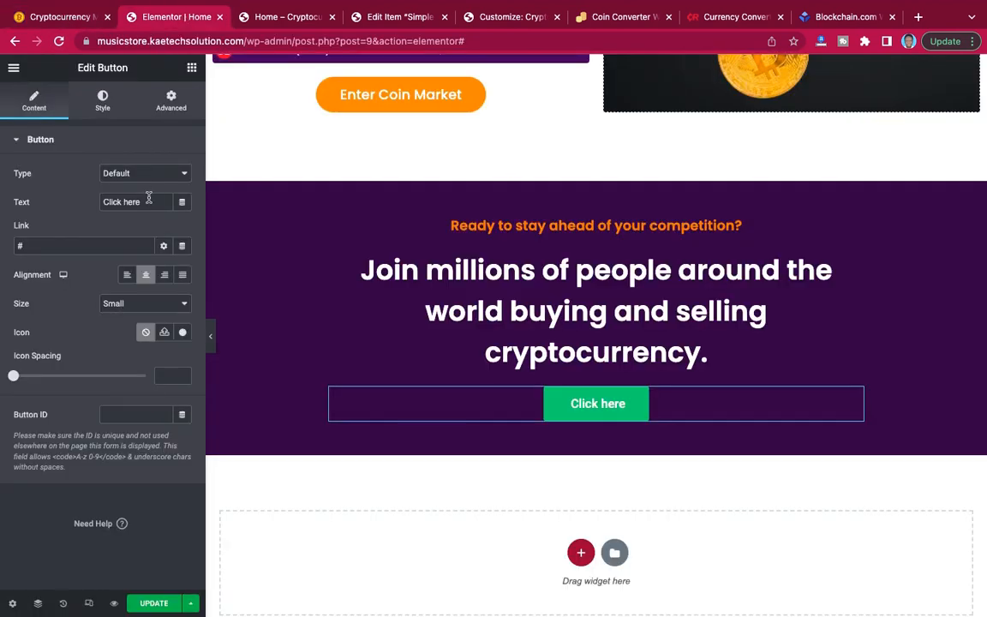
{"action": "left_click_drag", "start_coordinate": [148, 202], "coordinate": [54, 194]}
{"action": "type", "text": "Buy"}
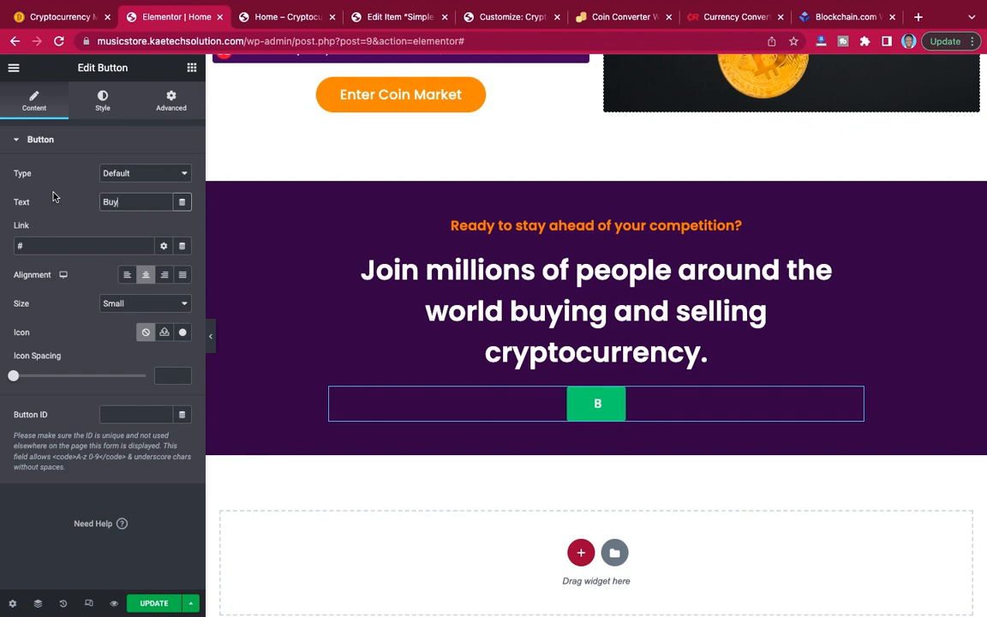
{"action": "type", "text": " &"}
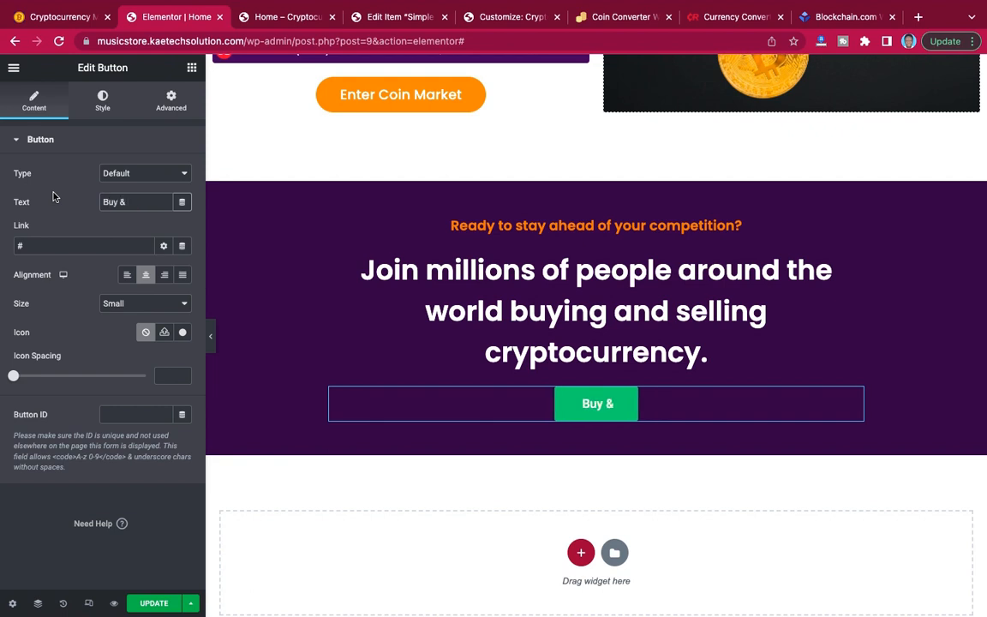
{"action": "type", "text": " Sell "}
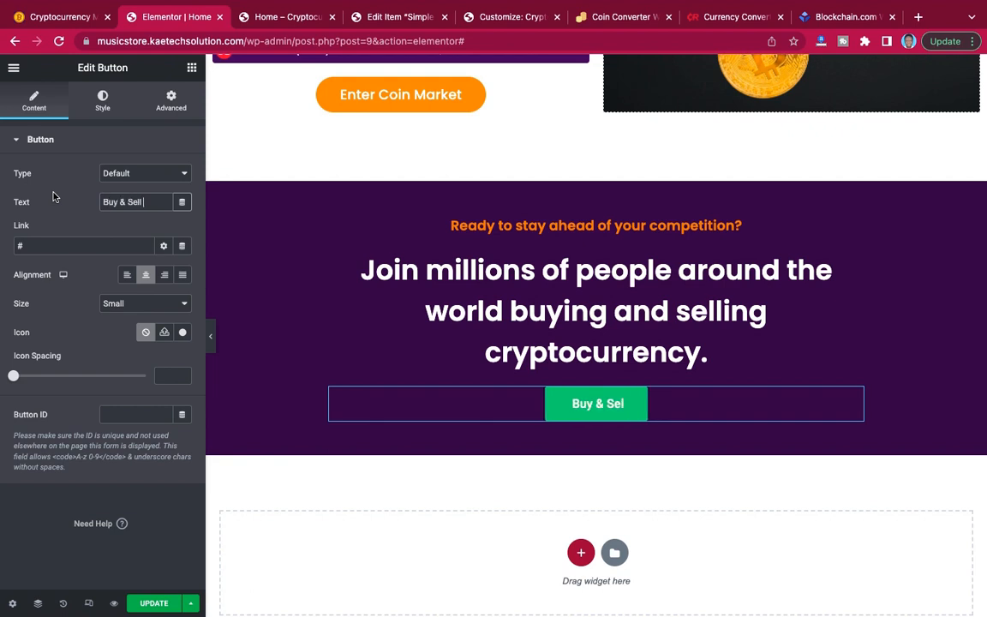
{"action": "type", "text": "Crypt"}
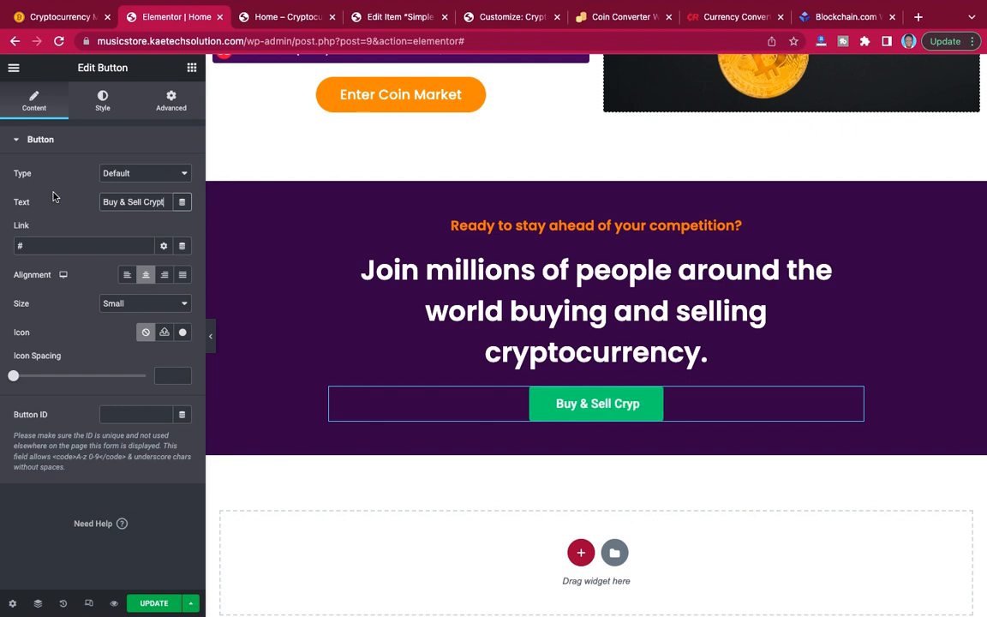
{"action": "type", "text": "ocurrency"}
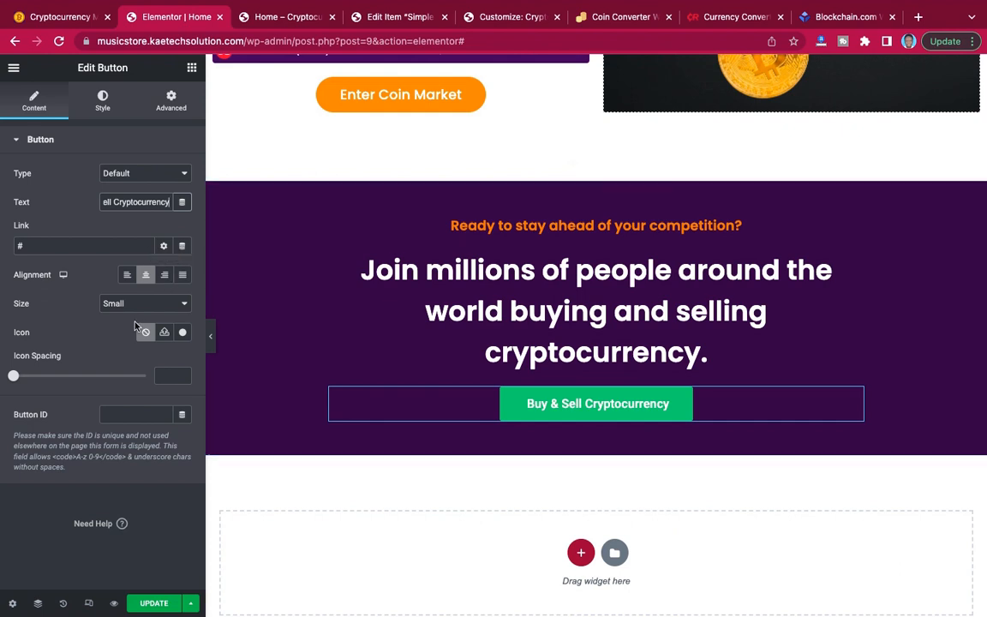
Check the reference site's button and add the solid right-pointing arrow circle icon to the "Buy & Sell Cryptocurrency" button.
{"action": "left_click", "coordinate": [74, 17]}
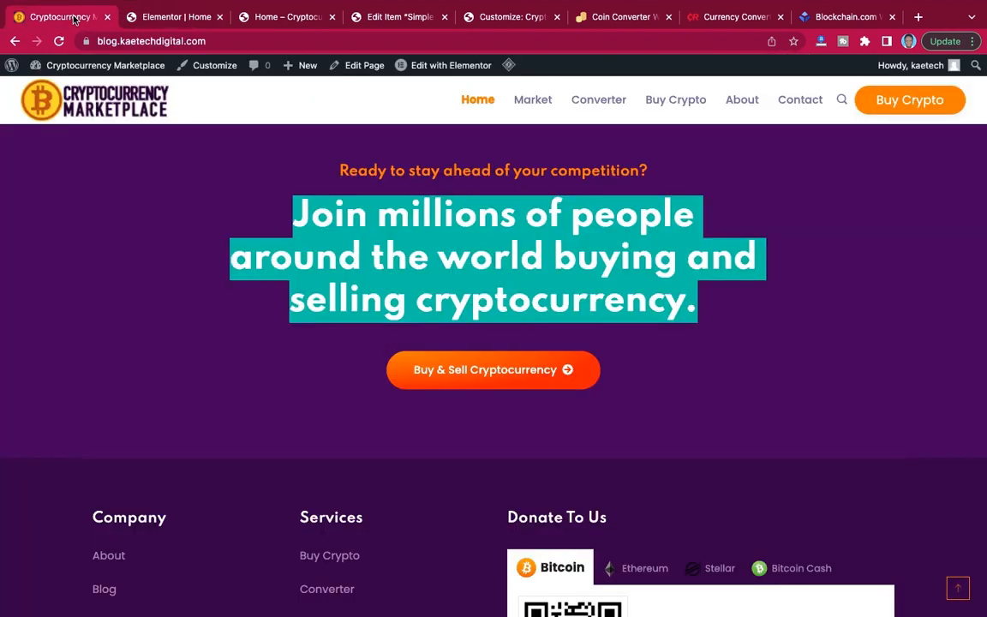
{"action": "left_click", "coordinate": [139, 18]}
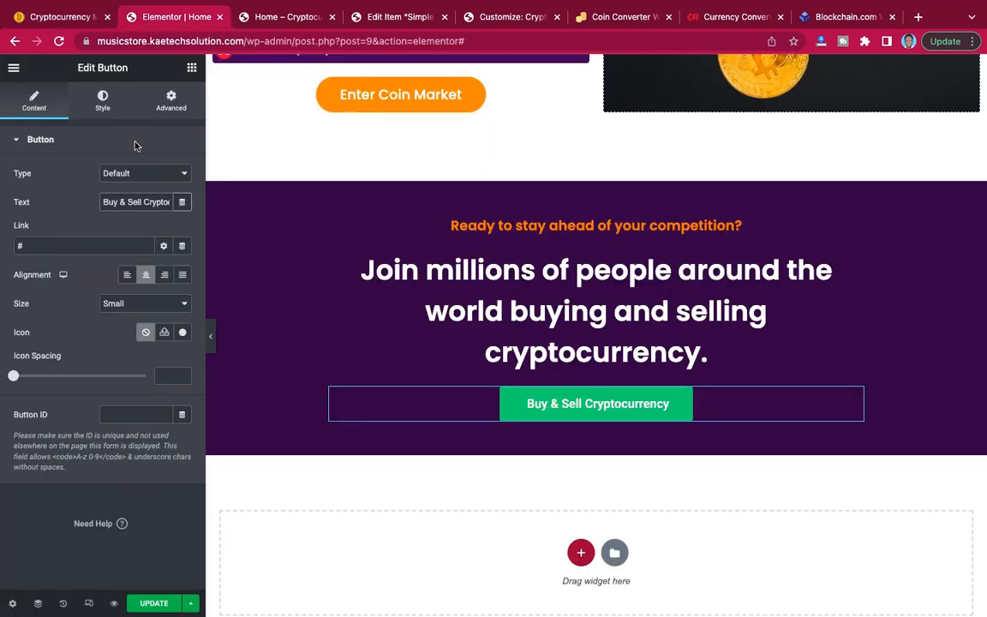
{"action": "left_click", "coordinate": [182, 334]}
{"action": "left_click", "coordinate": [480, 130]}
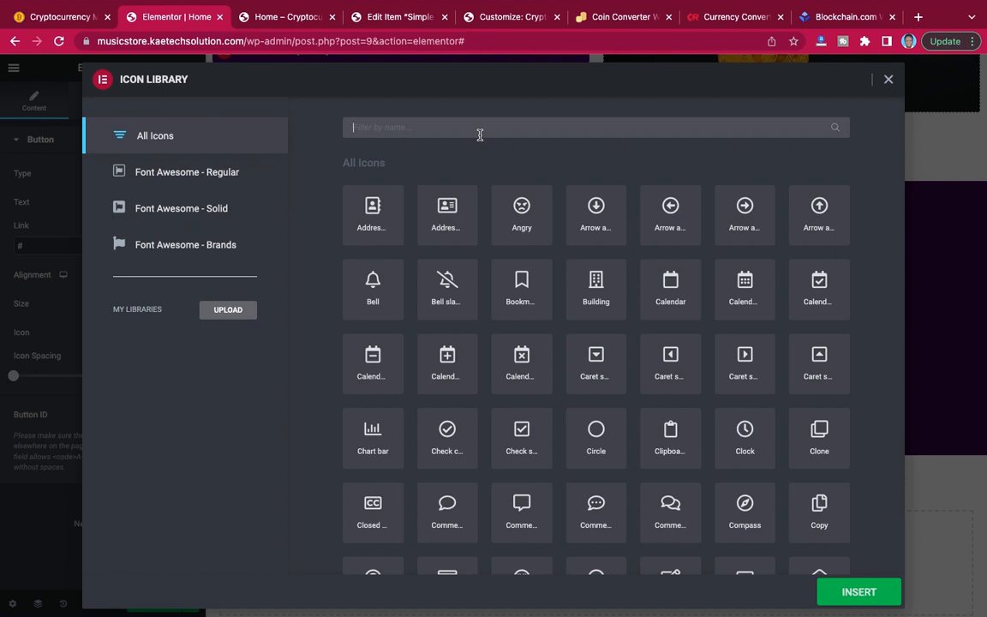
{"action": "type", "text": "arrow"}
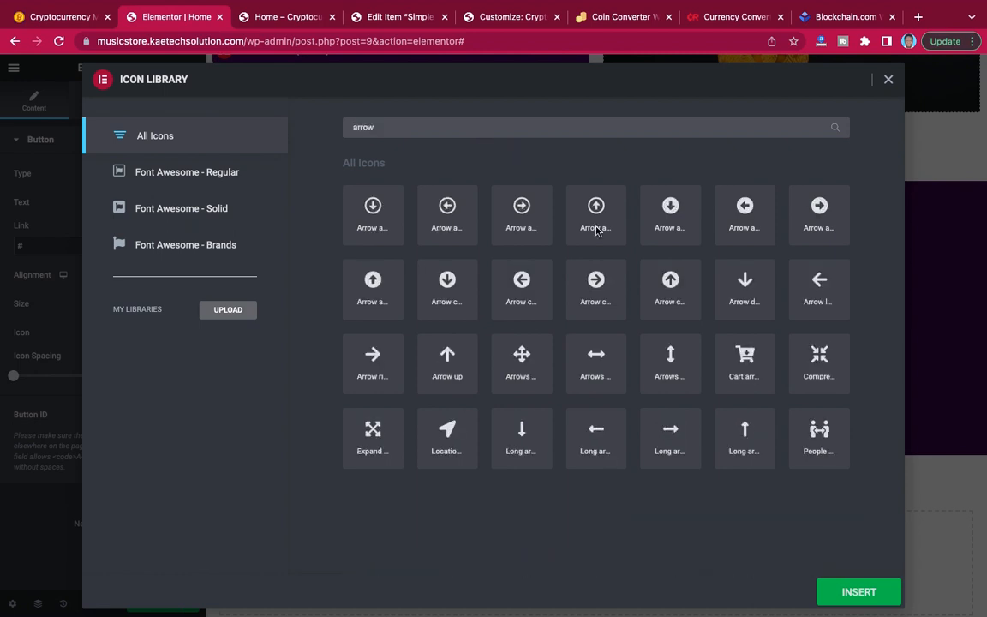
{"action": "left_click", "coordinate": [595, 283]}
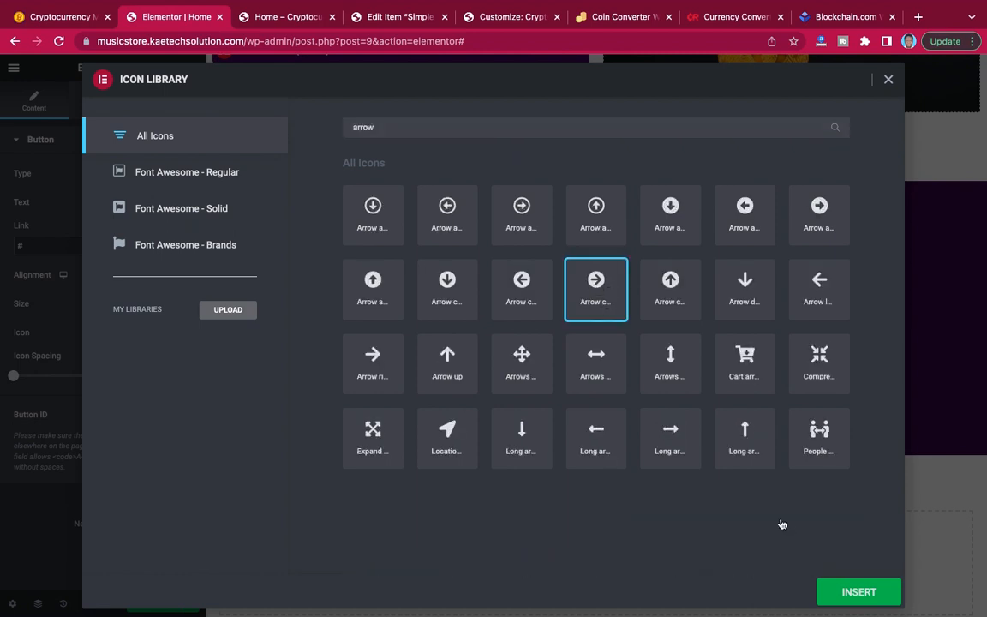
{"action": "left_click", "coordinate": [861, 592]}
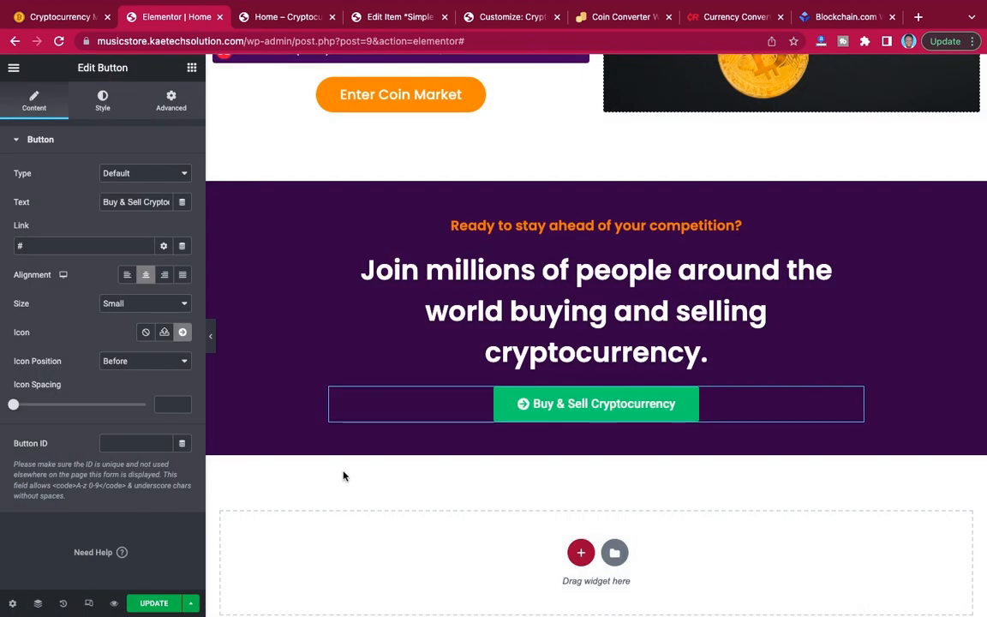
Place the button's icon after the text and set the icon spacing to 11.
{"action": "left_click", "coordinate": [146, 364]}
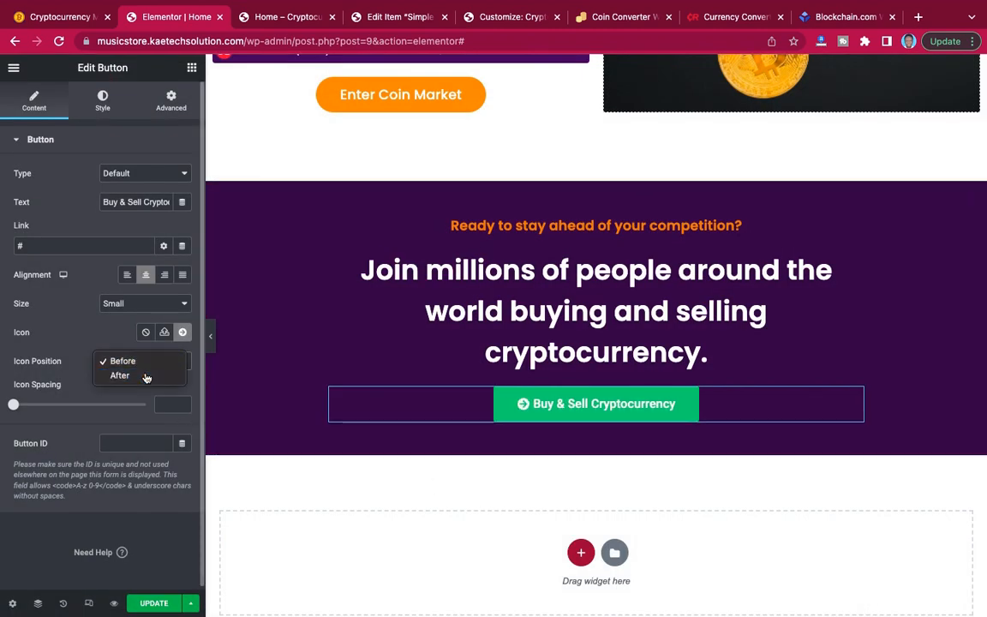
{"action": "left_click", "coordinate": [120, 374]}
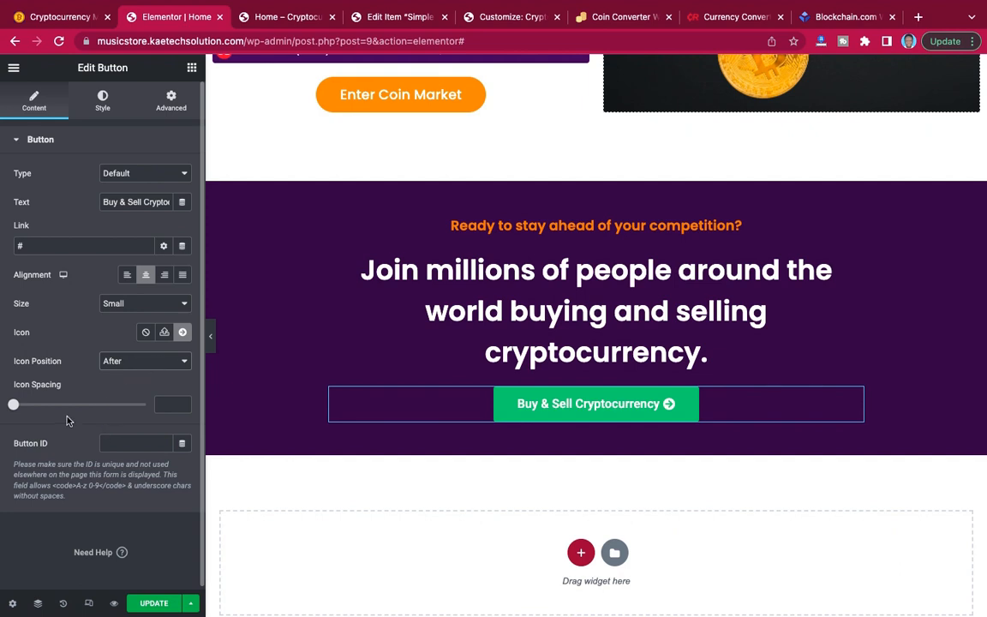
{"action": "left_click_drag", "start_coordinate": [20, 407], "coordinate": [46, 406]}
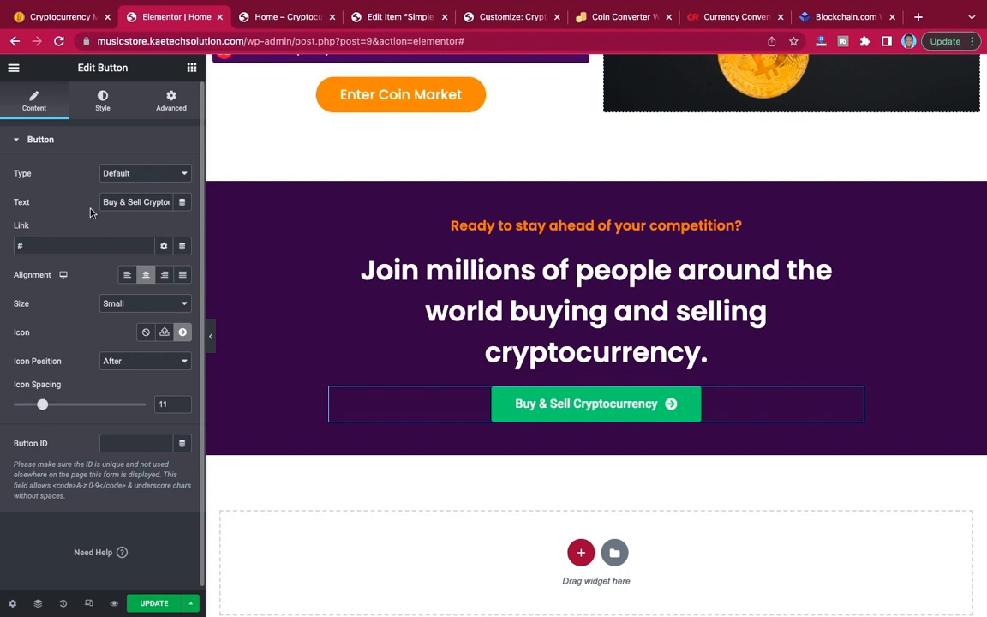
Compare with the reference site and give the "Join millions of people" heading 10 px top and 30 px bottom padding, with the sides unlinked.
{"action": "left_click", "coordinate": [66, 17]}
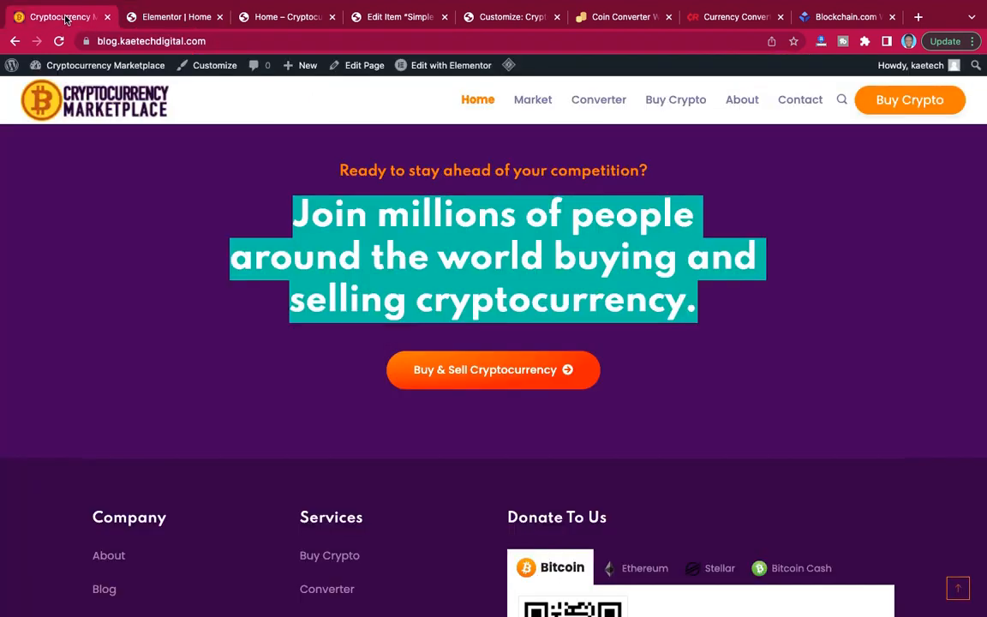
{"action": "left_click", "coordinate": [179, 18]}
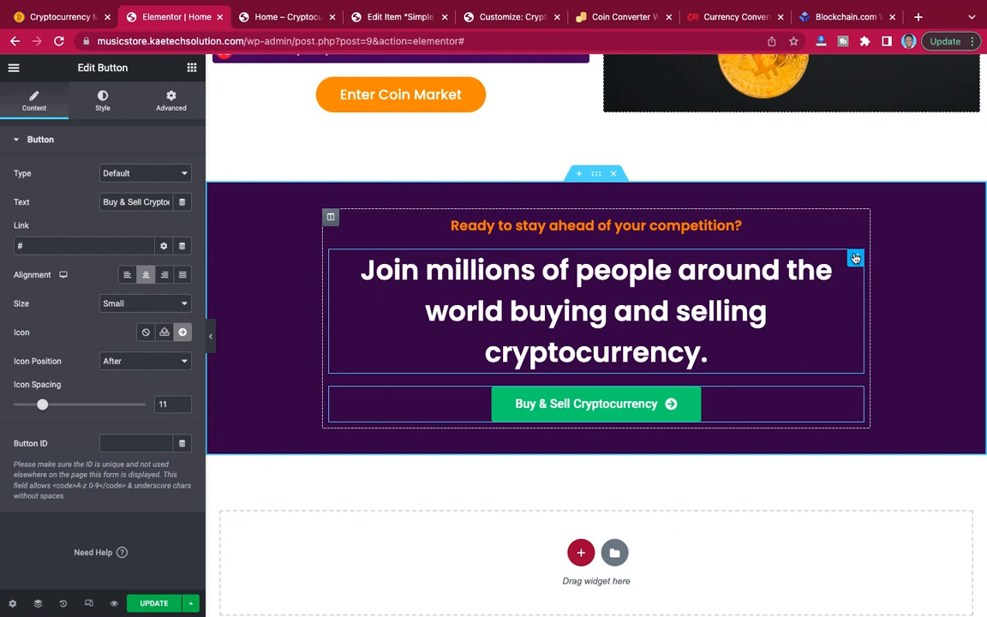
{"action": "left_click", "coordinate": [171, 100]}
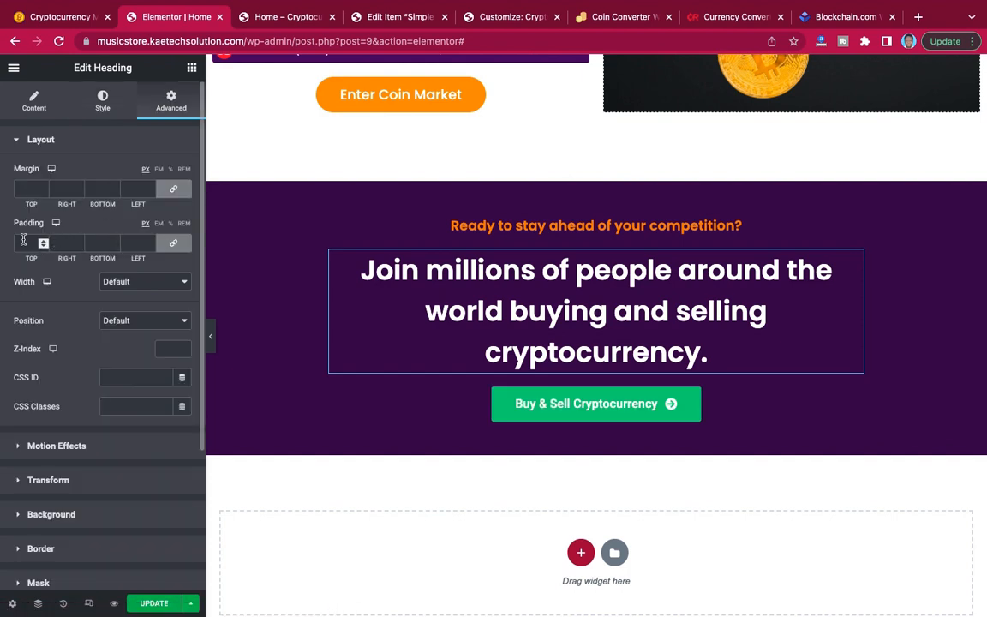
{"action": "left_click", "coordinate": [173, 243]}
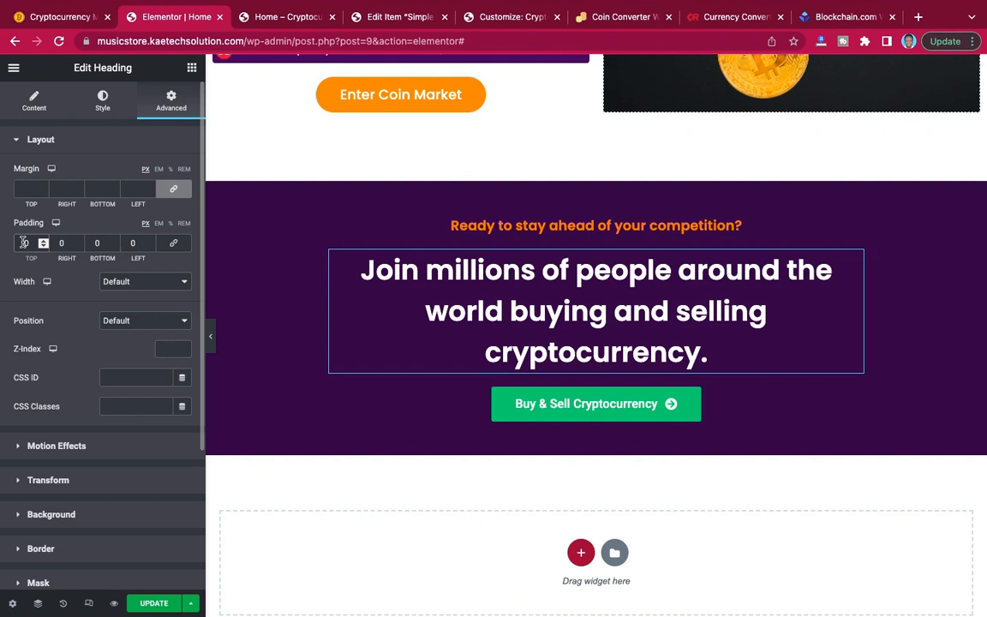
{"action": "type", "text": "1"}
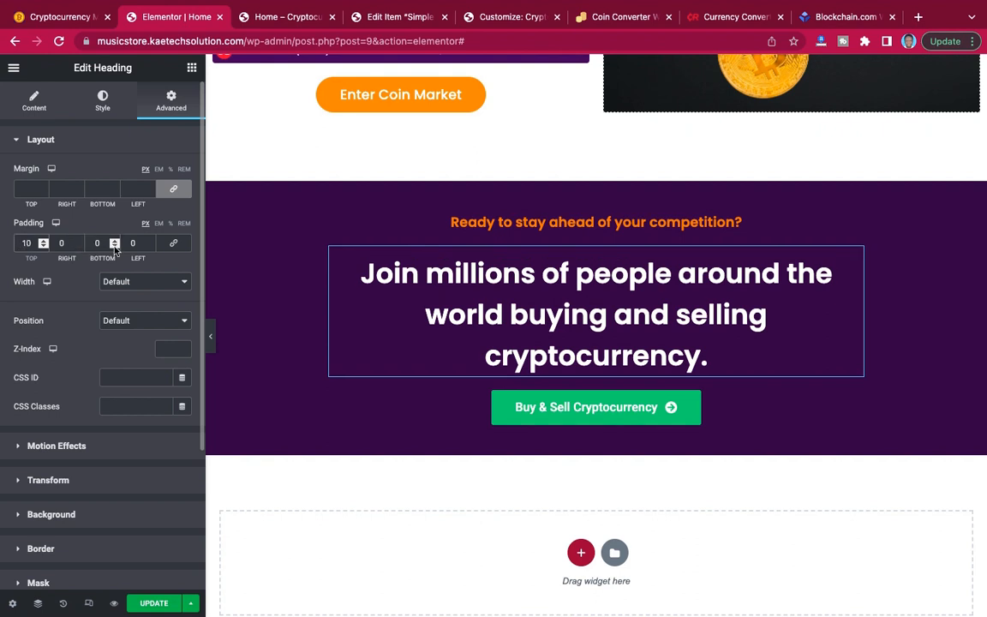
{"action": "left_click", "coordinate": [93, 244]}
{"action": "type", "text": "1"}
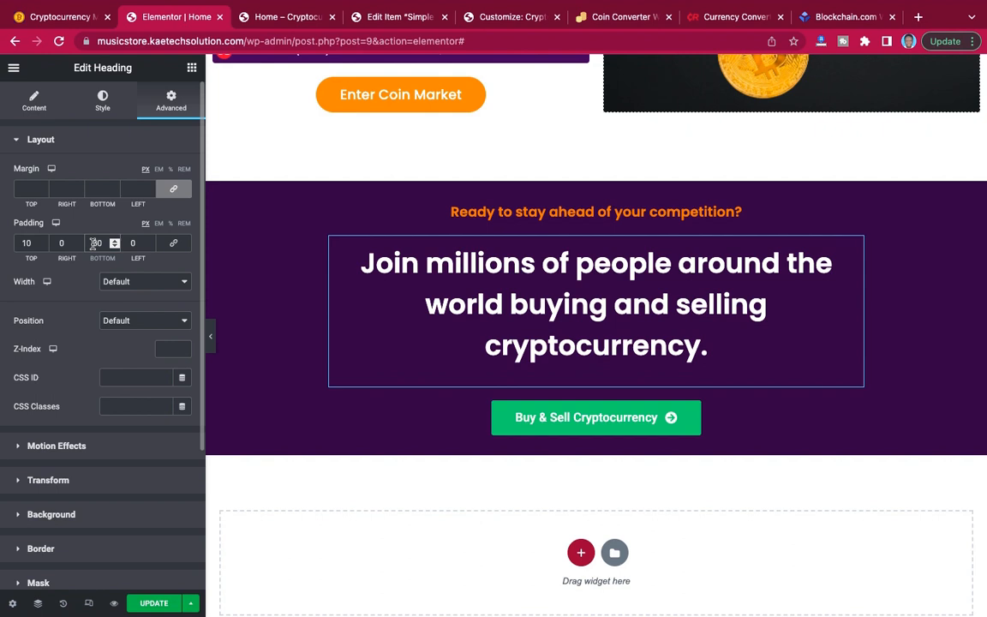
{"action": "left_click", "coordinate": [854, 212]}
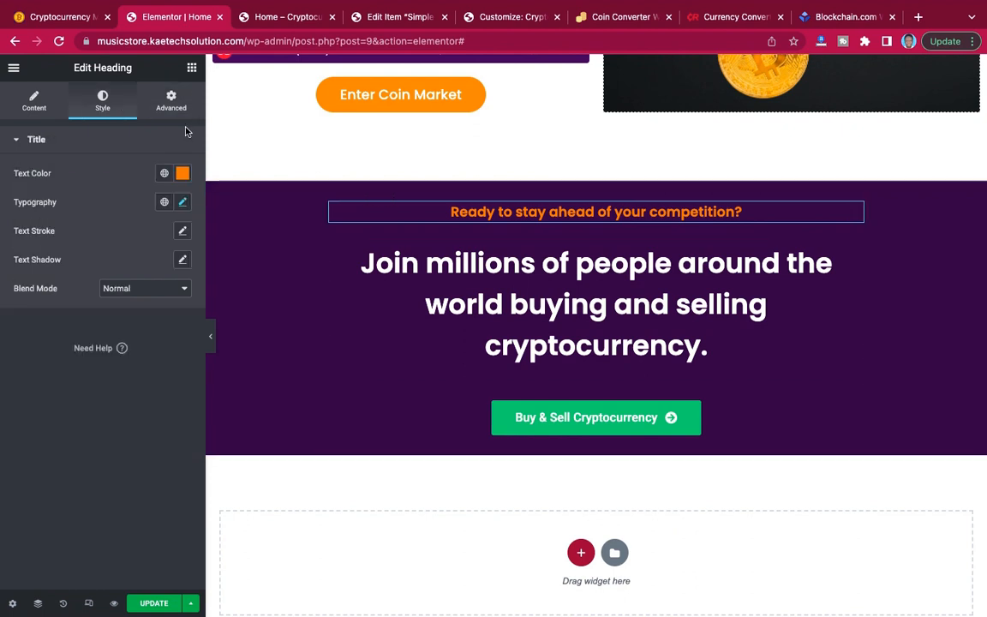
{"action": "left_click", "coordinate": [171, 103]}
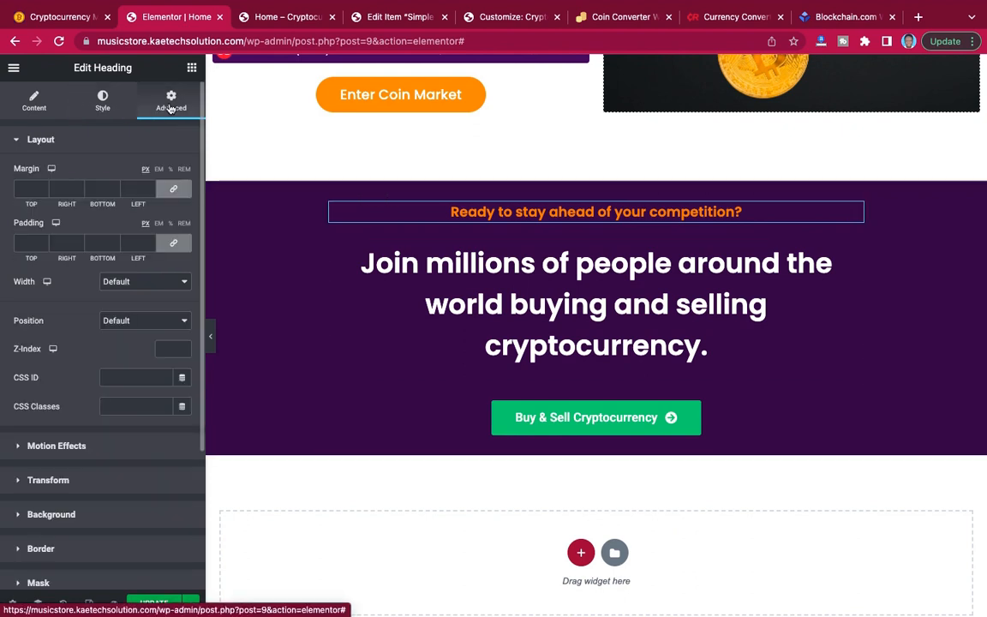
{"action": "left_click", "coordinate": [171, 244]}
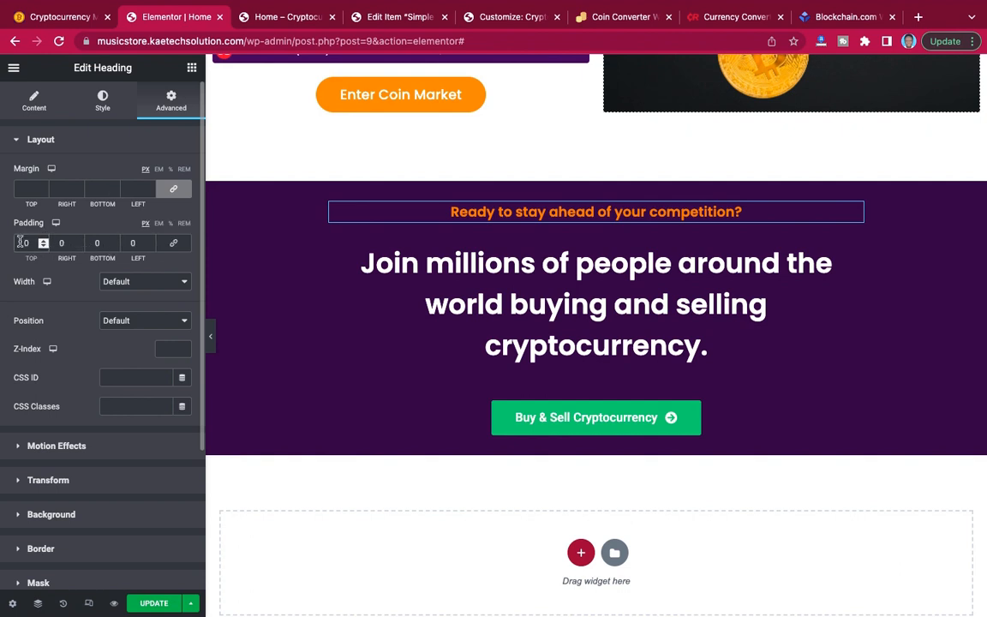
{"action": "type", "text": "5"}
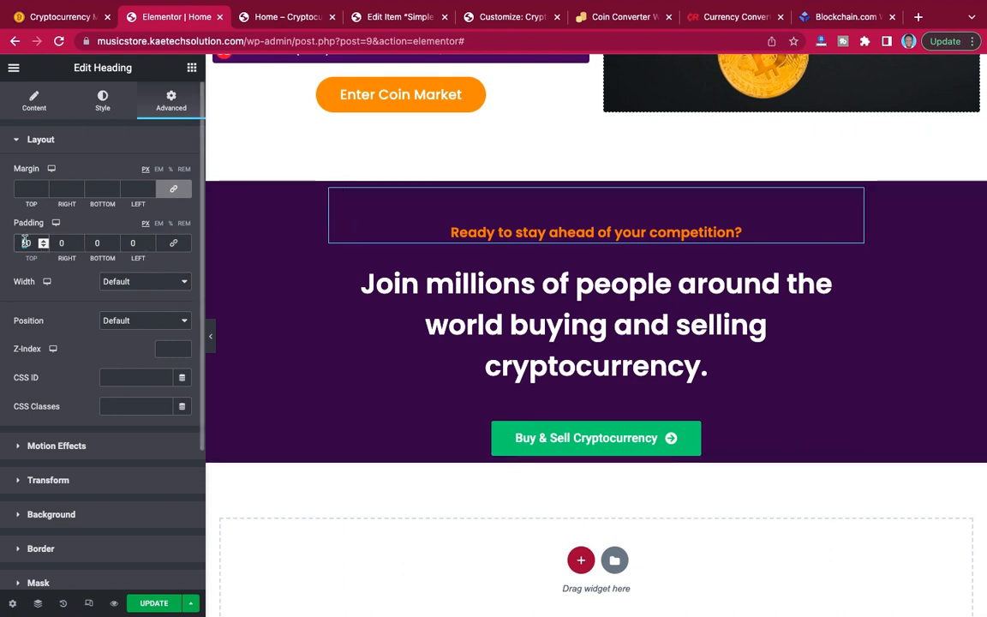
{"action": "left_click_drag", "start_coordinate": [25, 243], "coordinate": [13, 243]}
{"action": "key", "text": "BackSpace"}
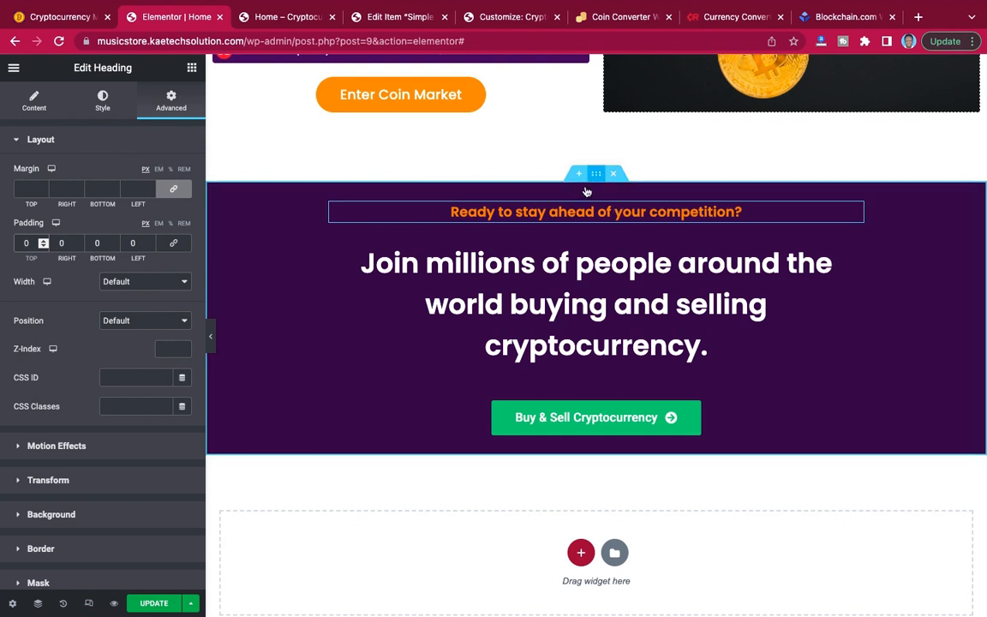
Unlink the purple call-to-action section's padding values and set its top and bottom padding to 50 px.
{"action": "left_click", "coordinate": [523, 190]}
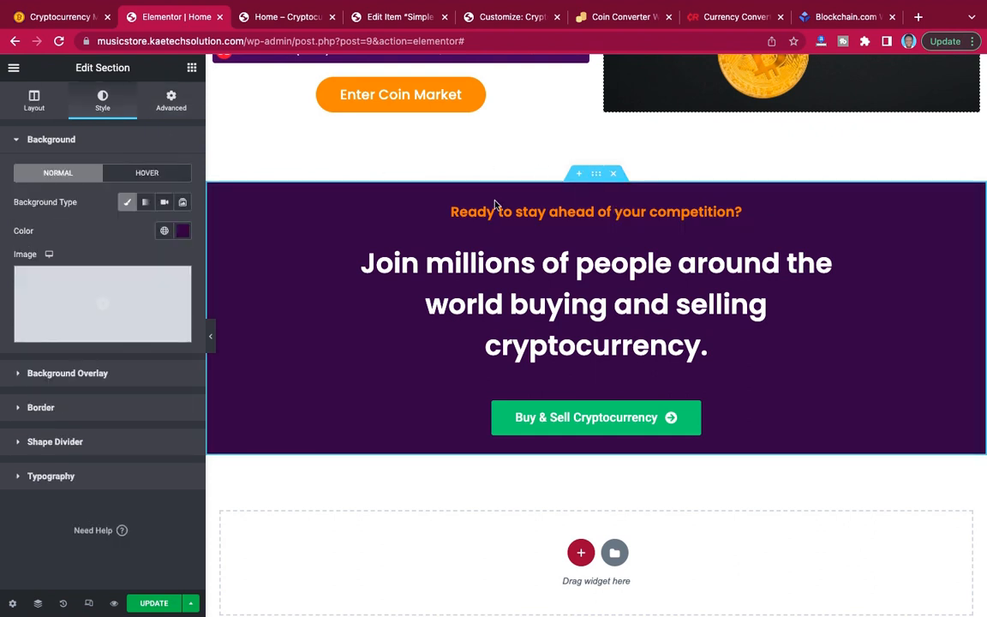
{"action": "left_click", "coordinate": [171, 101]}
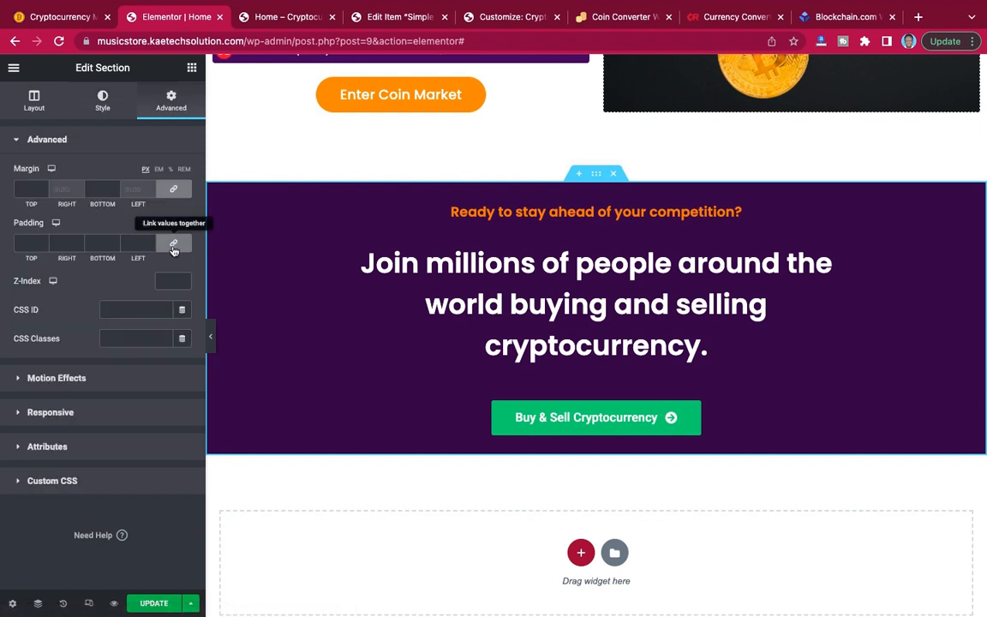
{"action": "left_click", "coordinate": [173, 245]}
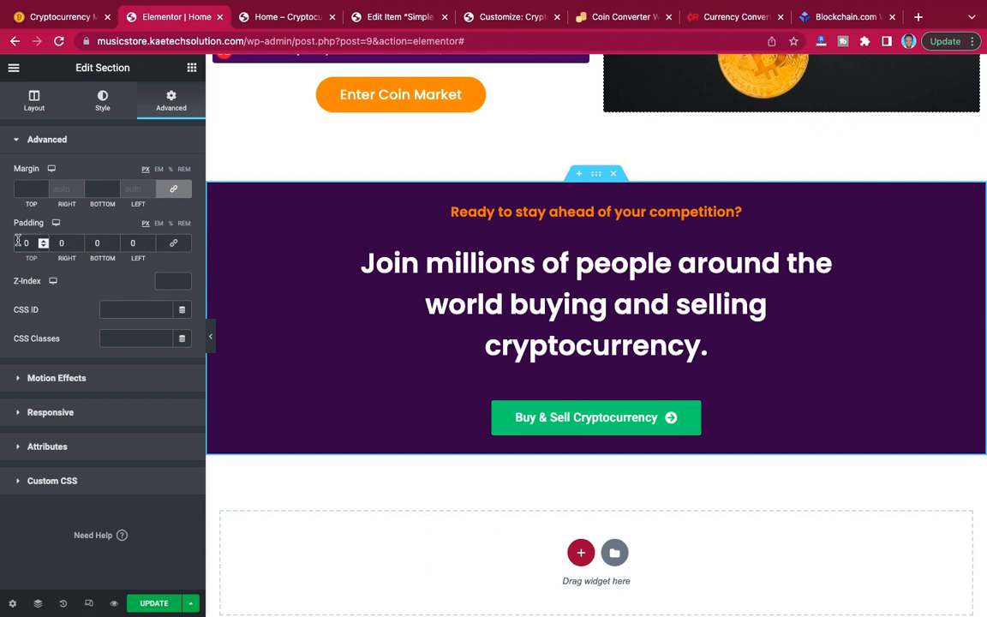
{"action": "type", "text": "40"}
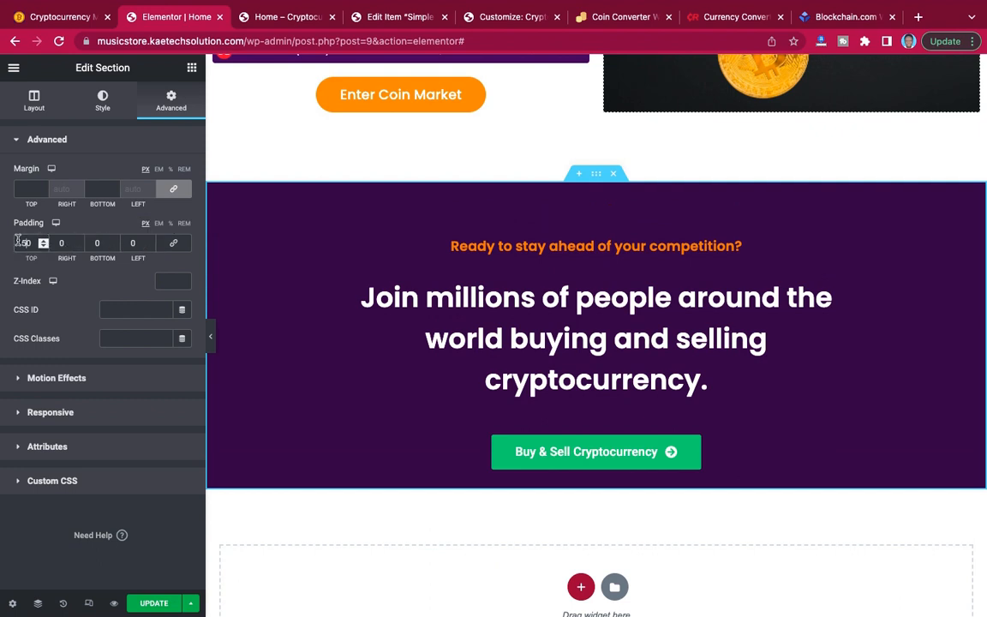
{"action": "left_click", "coordinate": [95, 244]}
{"action": "type", "text": "50"}
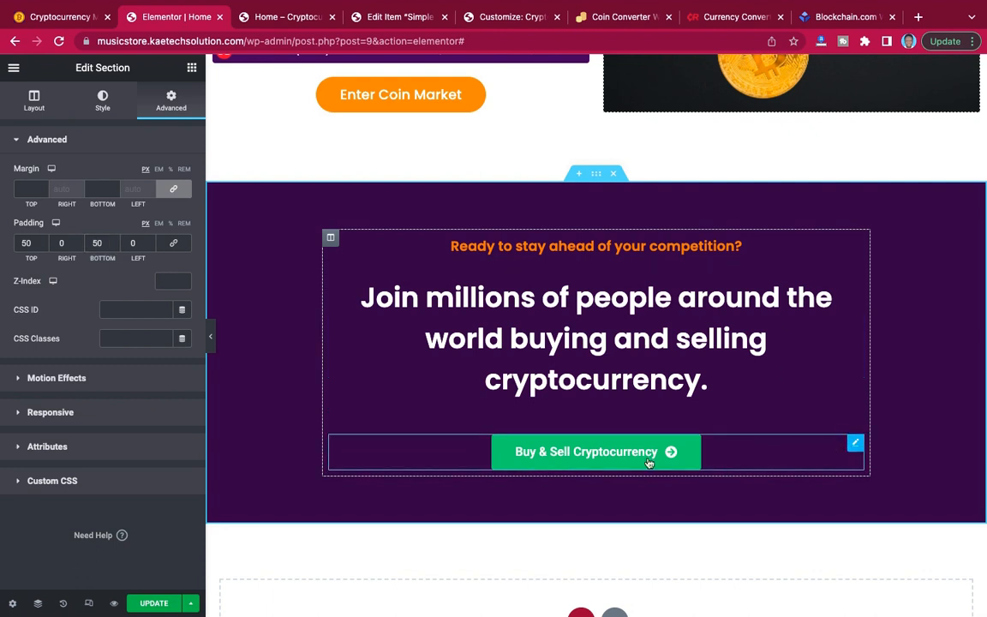
Following the reference site, give the "Buy & Sell Cryptocurrency" button a gradient background with orange #FF8C00 as its first colour.
{"action": "left_click", "coordinate": [800, 454]}
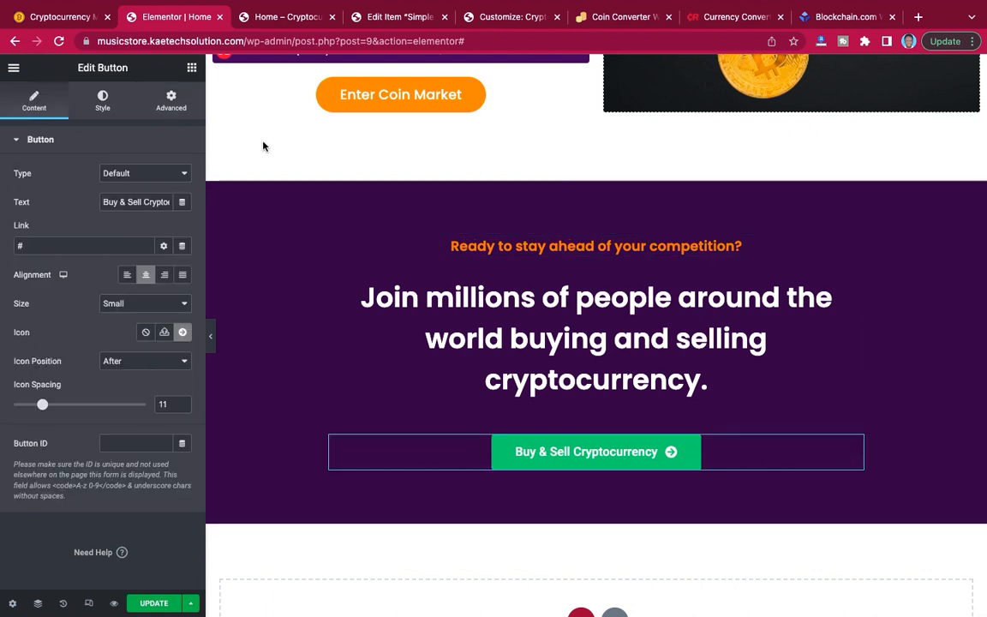
{"action": "left_click", "coordinate": [70, 17]}
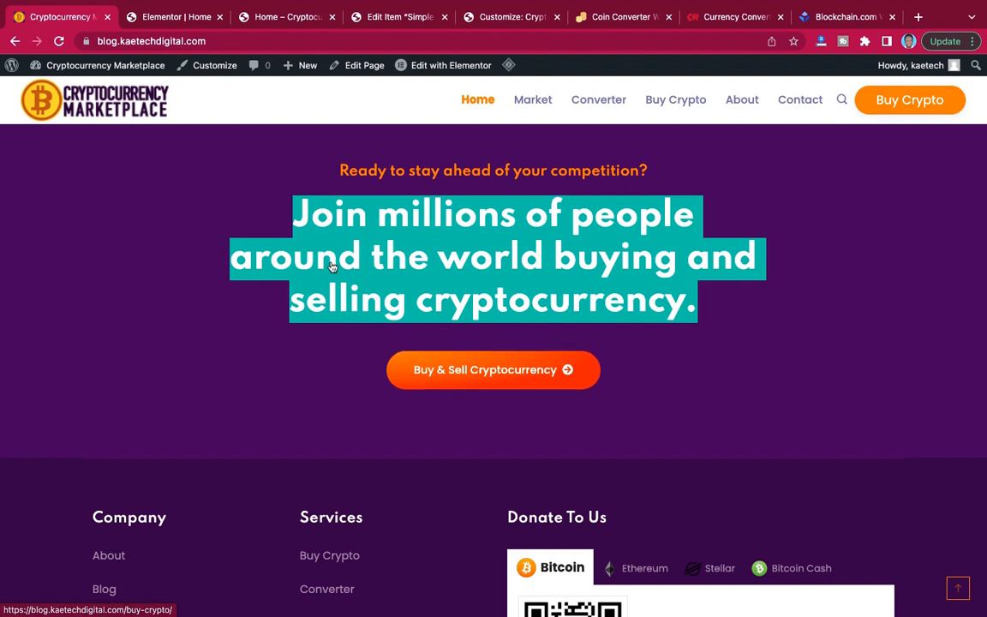
{"action": "left_click", "coordinate": [186, 18]}
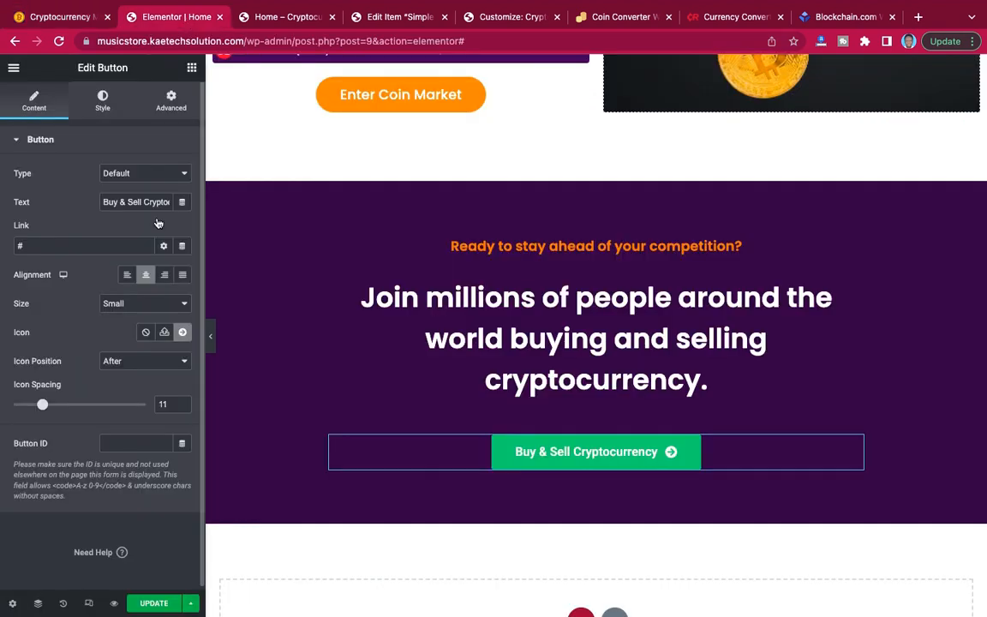
{"action": "left_click", "coordinate": [102, 103]}
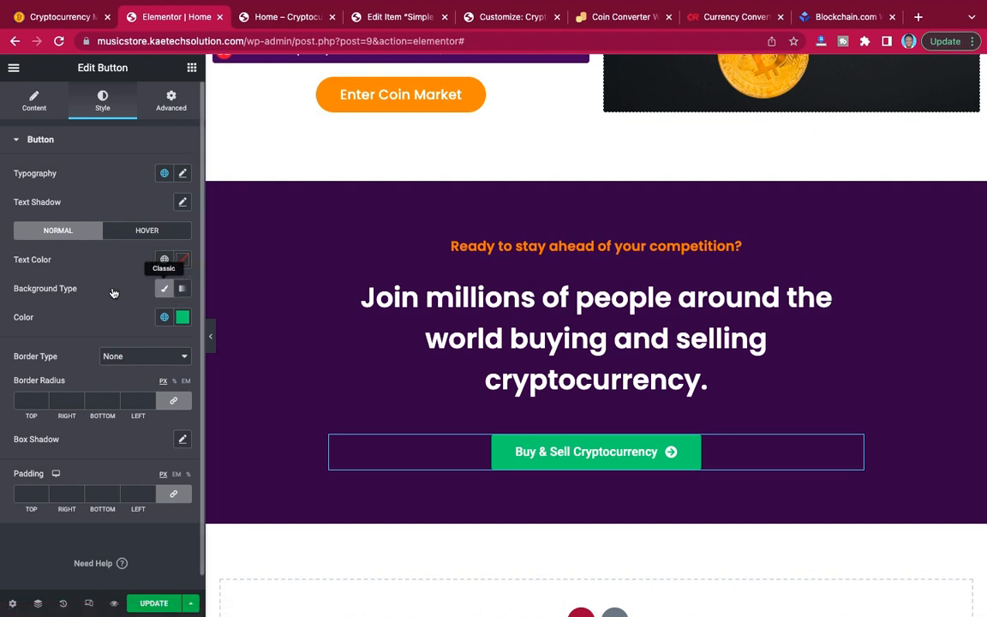
{"action": "left_click", "coordinate": [182, 290]}
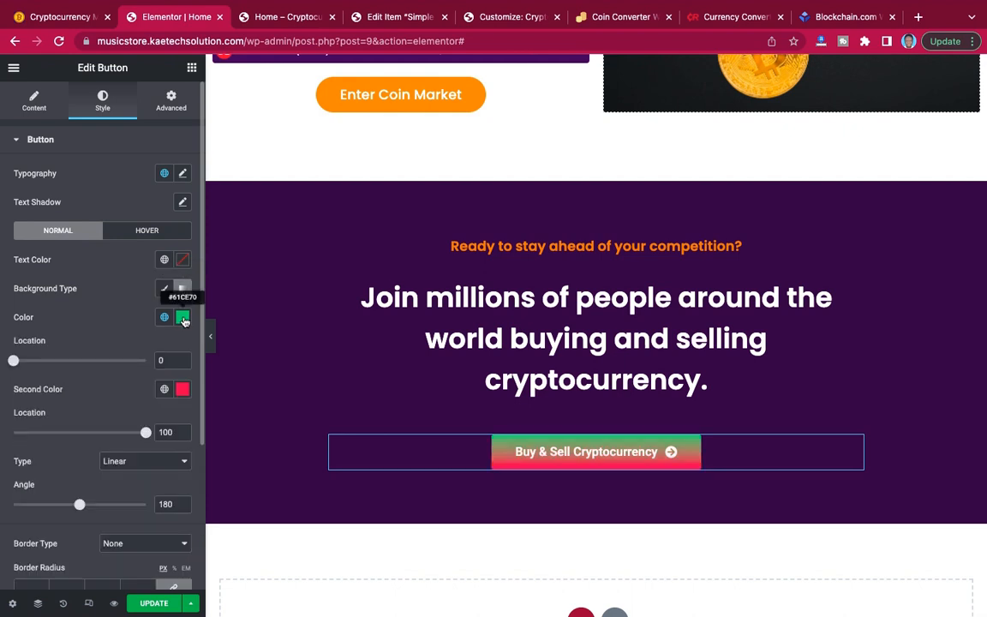
{"action": "left_click", "coordinate": [183, 318]}
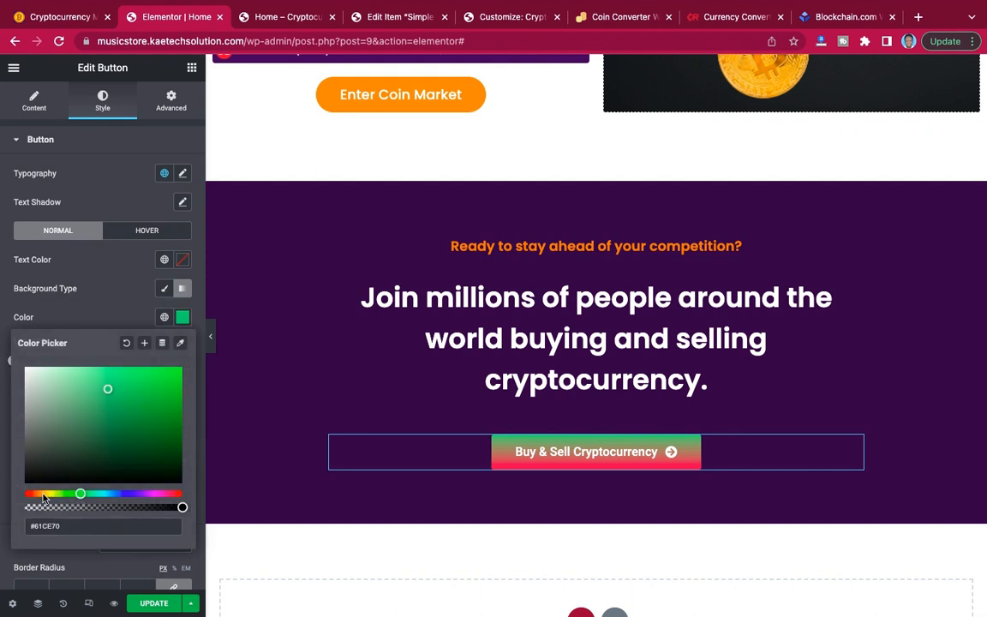
{"action": "left_click", "coordinate": [39, 495]}
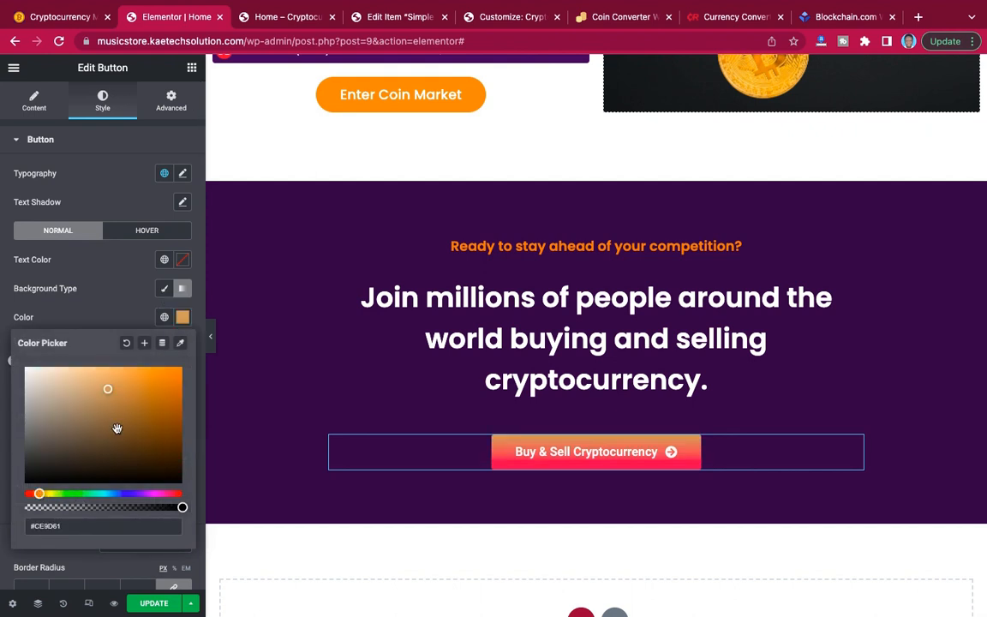
{"action": "left_click", "coordinate": [179, 372]}
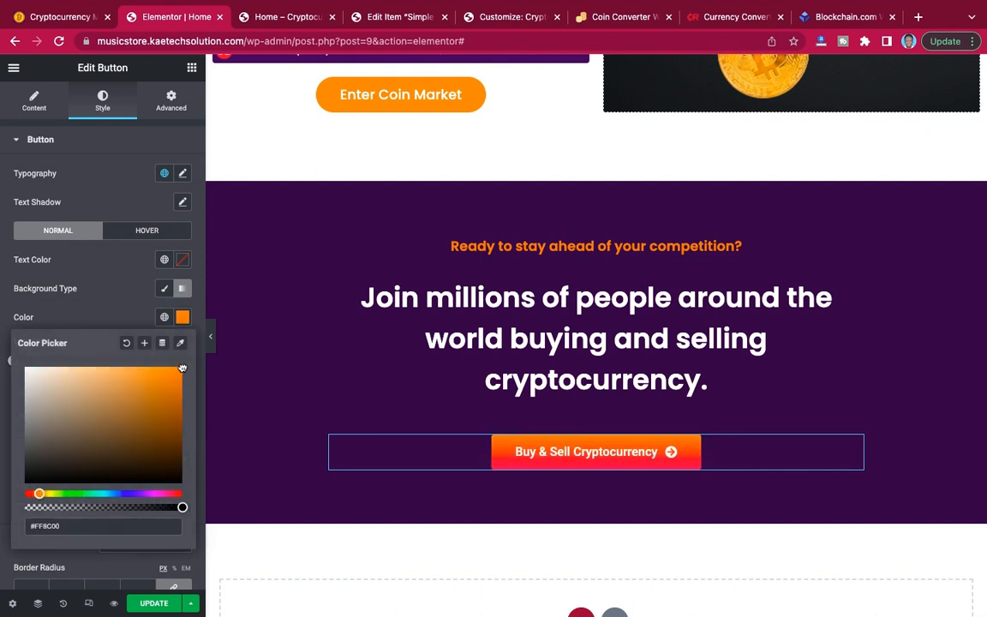
{"action": "left_click", "coordinate": [93, 315]}
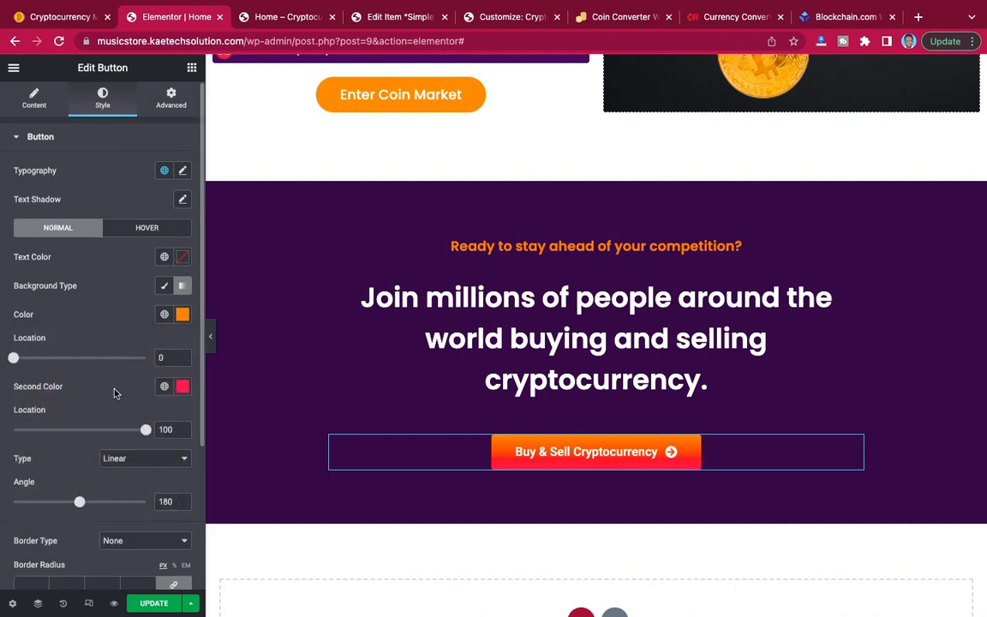
{"action": "scroll", "coordinate": [115, 393], "scroll_direction": "down", "scroll_amount": 2}
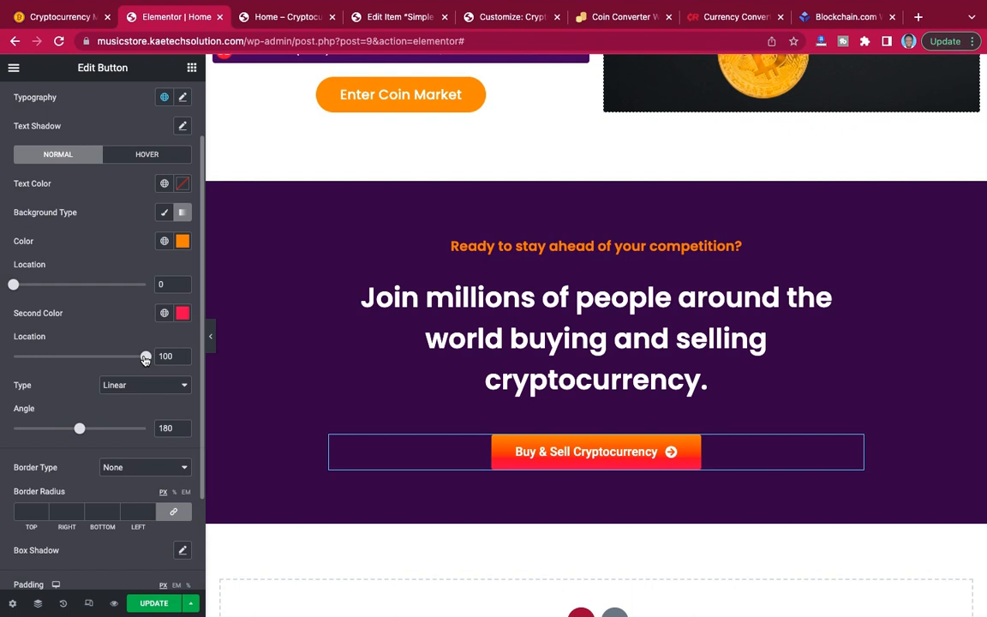
Set the button's linear gradient angle to 50, comparing the colour direction with the reference site's button.
{"action": "double_click", "coordinate": [167, 427]}
{"action": "type", "text": "210"}
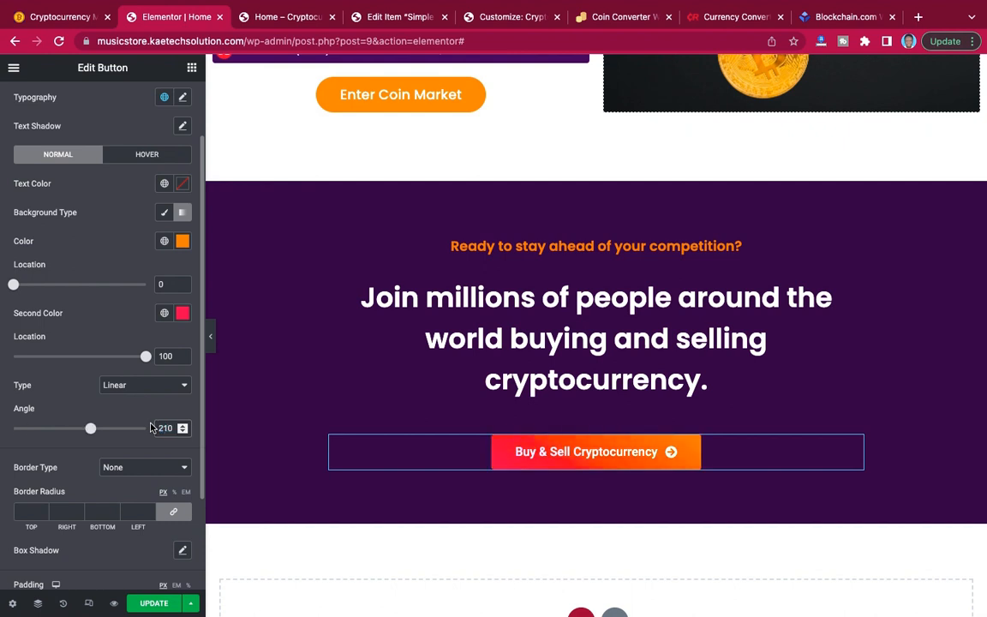
{"action": "key", "text": "BackSpace"}
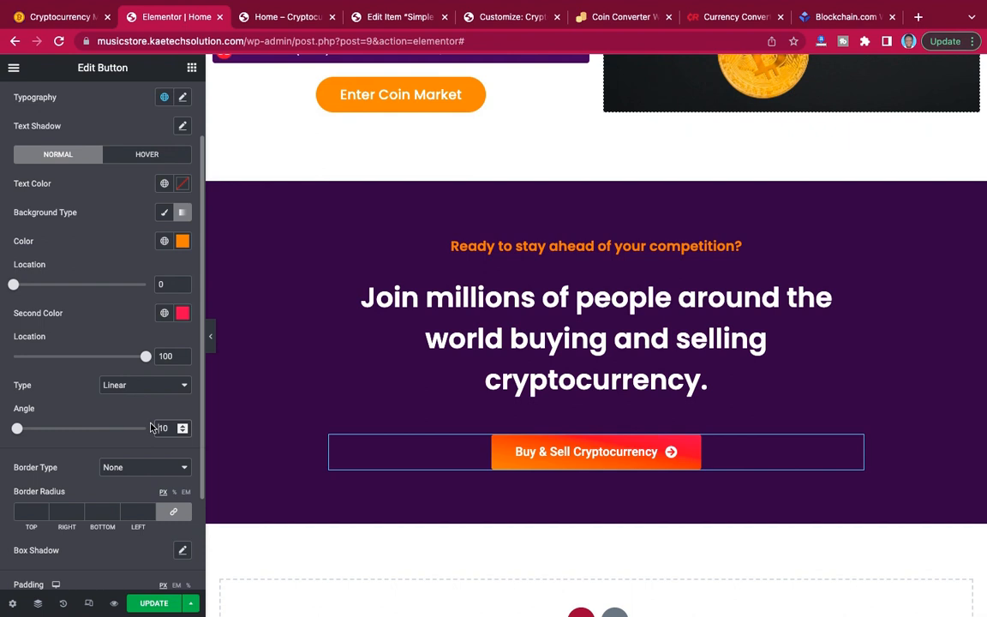
{"action": "left_click", "coordinate": [49, 18]}
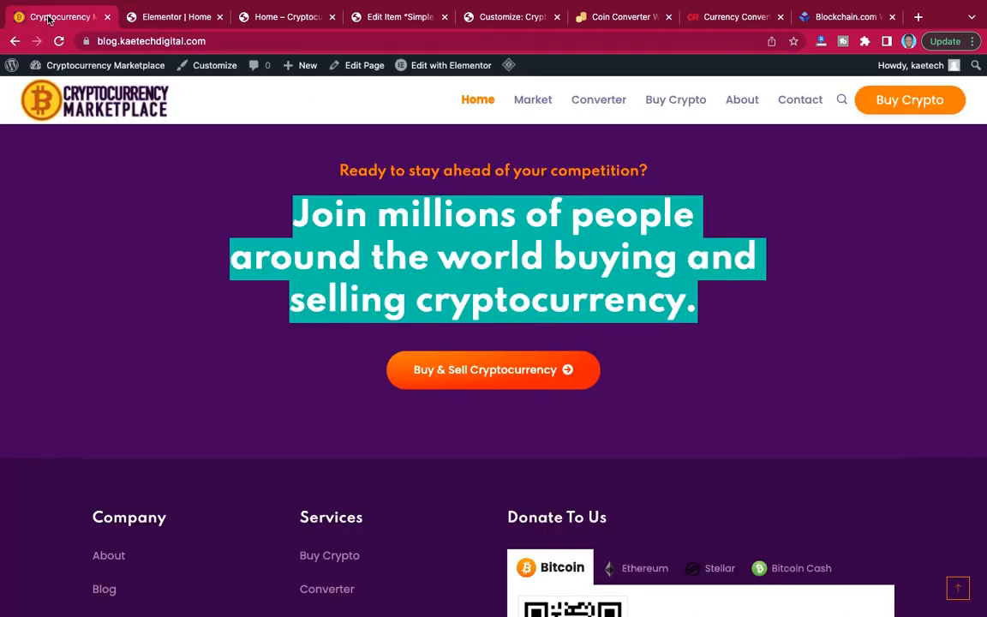
{"action": "left_click", "coordinate": [158, 18]}
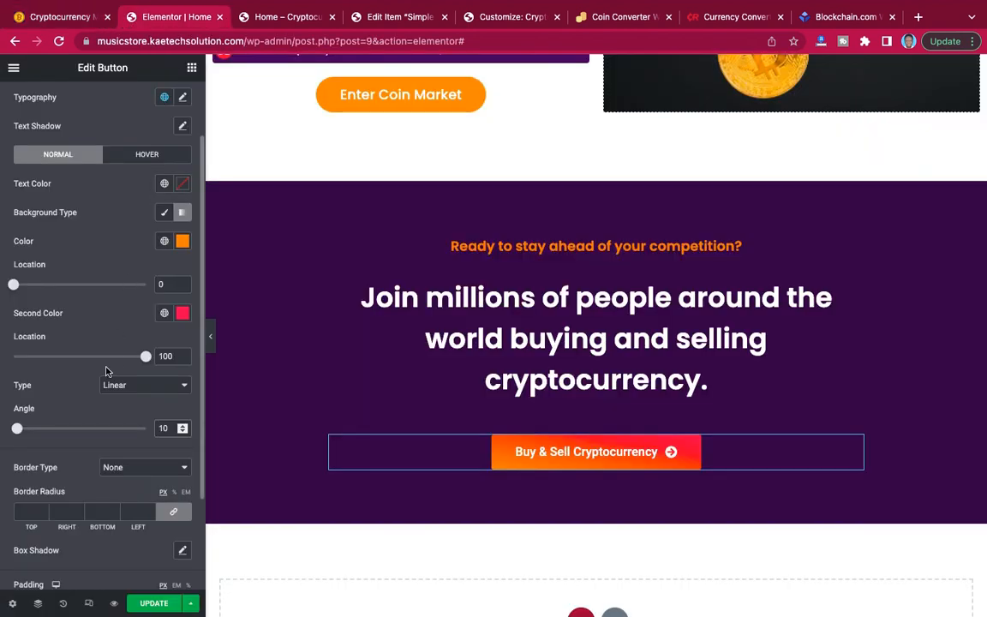
{"action": "key", "text": "BackSpace"}
{"action": "type", "text": "5"}
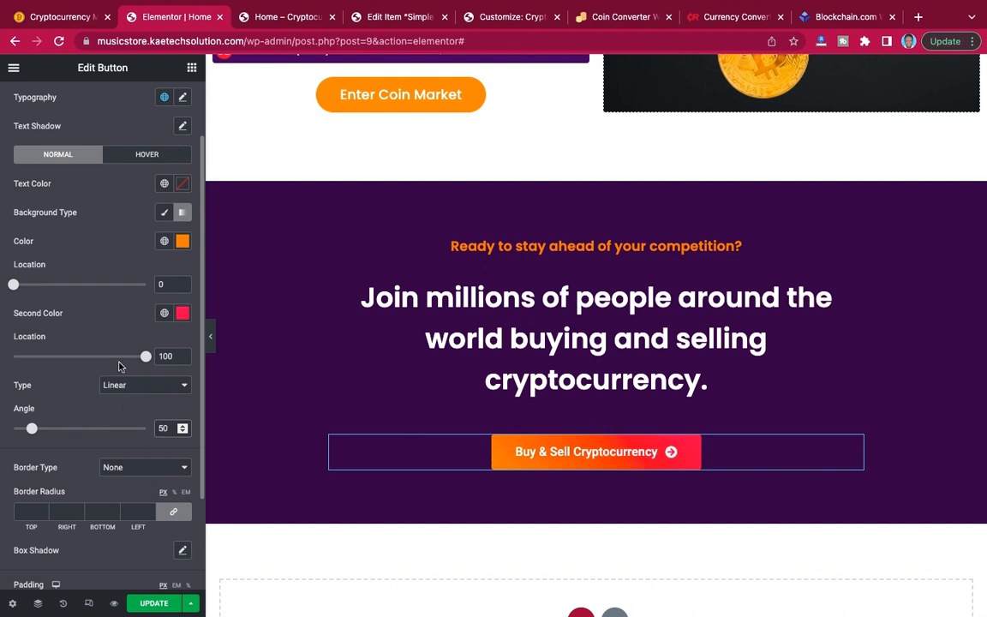
Round all of the button's corners with a linked 50 px border radius and compare it with the reference button.
{"action": "left_click", "coordinate": [25, 512]}
{"action": "type", "text": "50"}
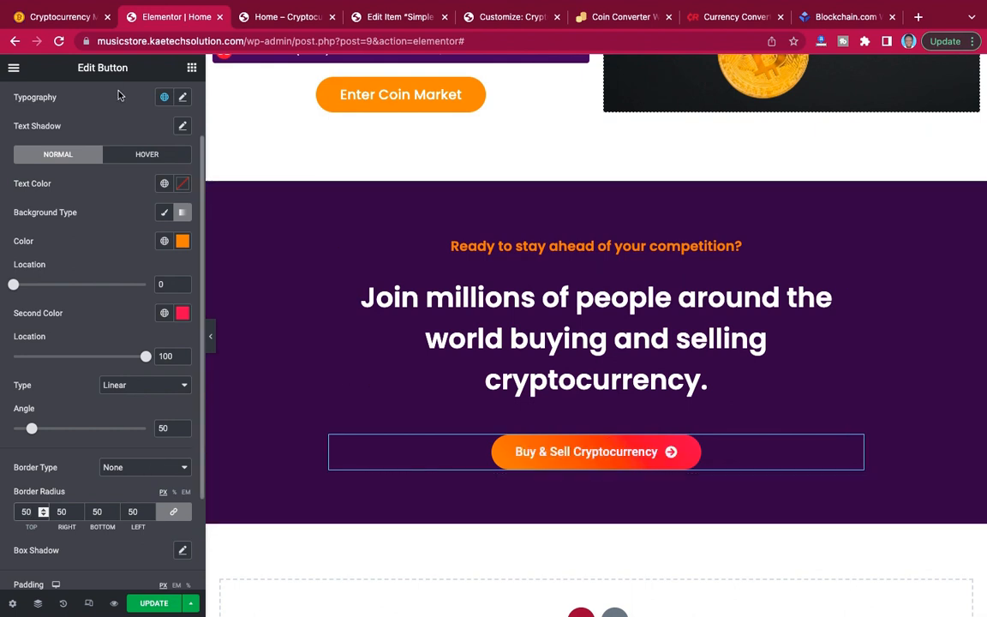
{"action": "left_click", "coordinate": [53, 16]}
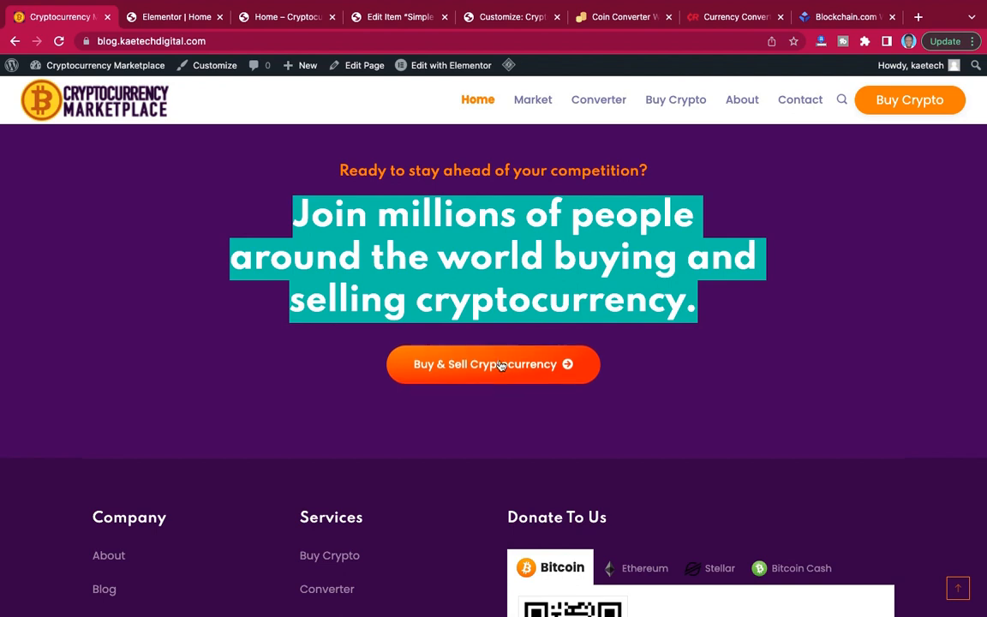
{"action": "left_click", "coordinate": [138, 16]}
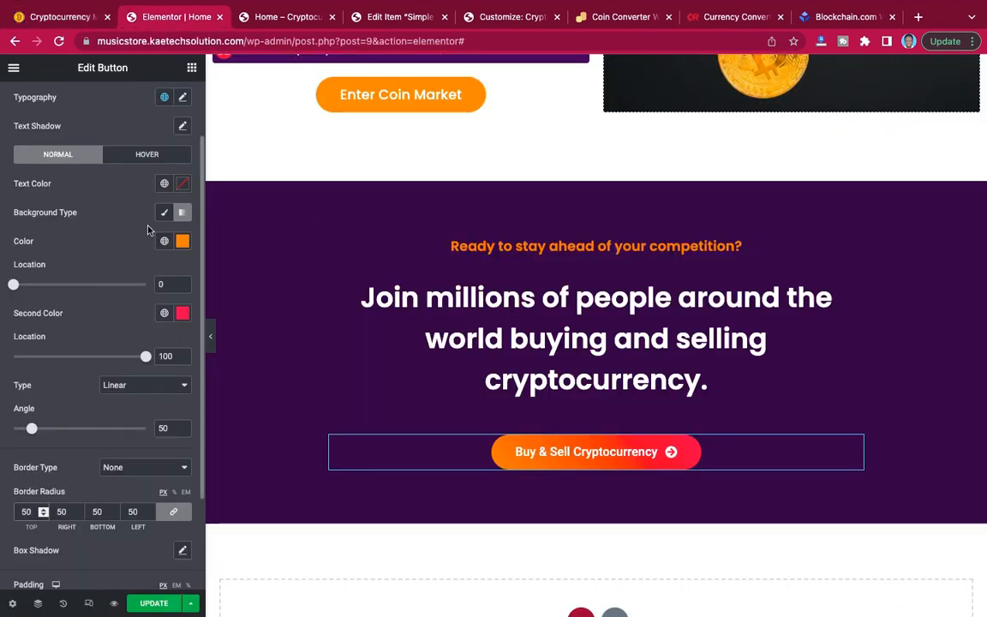
Make the button's text colour white for both the normal and hover states.
{"action": "left_click", "coordinate": [183, 186]}
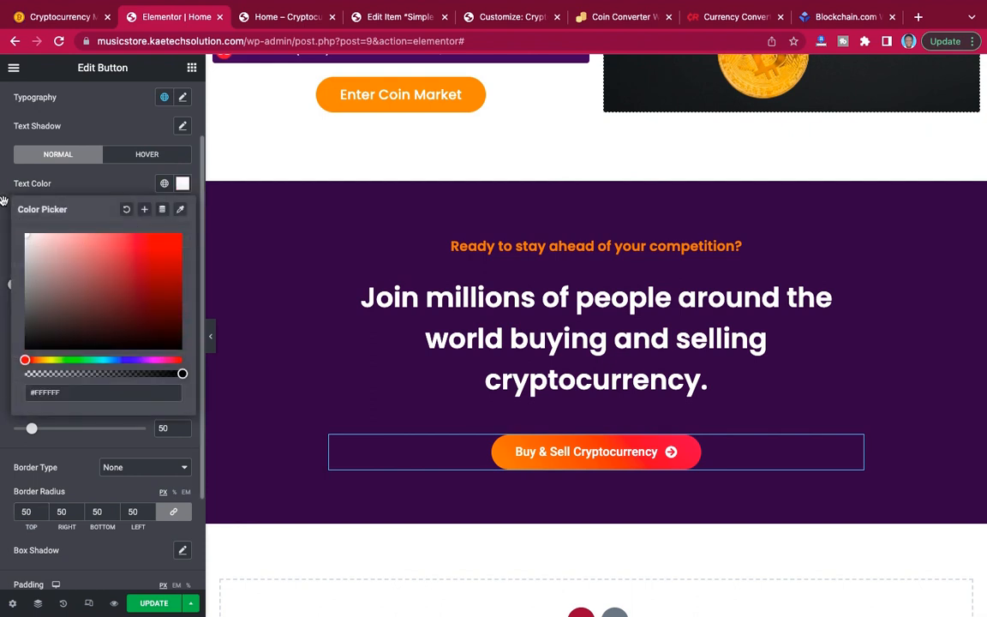
{"action": "left_click", "coordinate": [138, 153]}
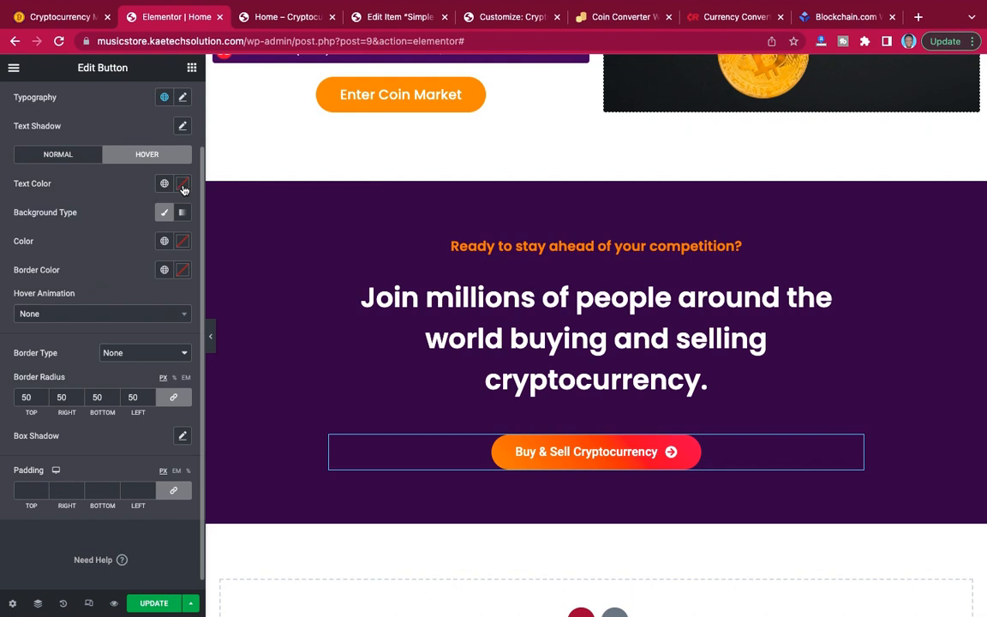
{"action": "left_click", "coordinate": [183, 186]}
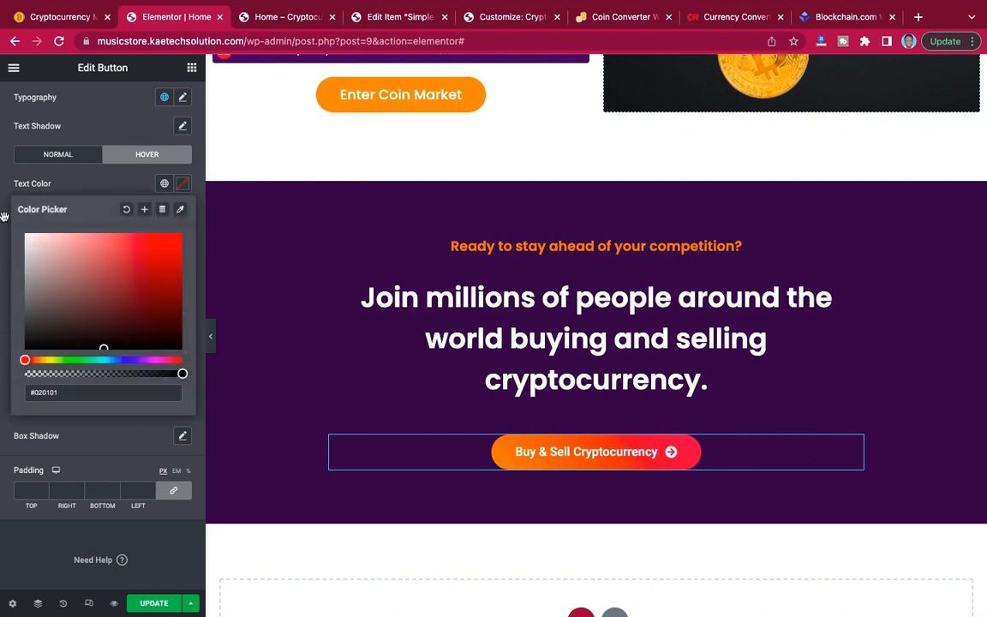
{"action": "left_click_drag", "start_coordinate": [4, 217], "coordinate": [0, 209]}
{"action": "left_click", "coordinate": [83, 183]}
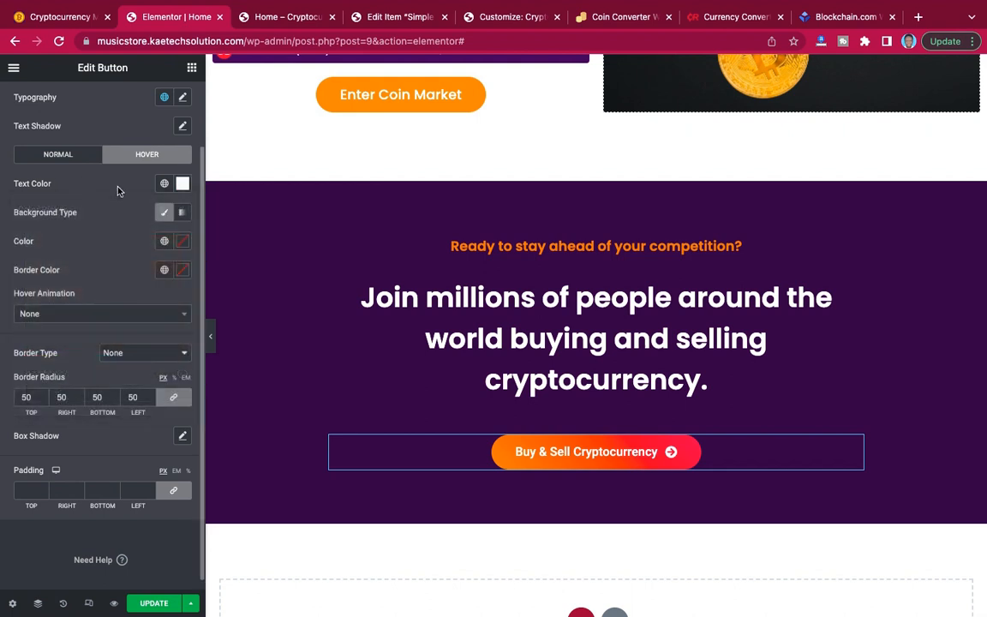
Examine the reference button's hover movement and look through the button's motion effects and style settings for a matching effect.
{"action": "left_click", "coordinate": [76, 17]}
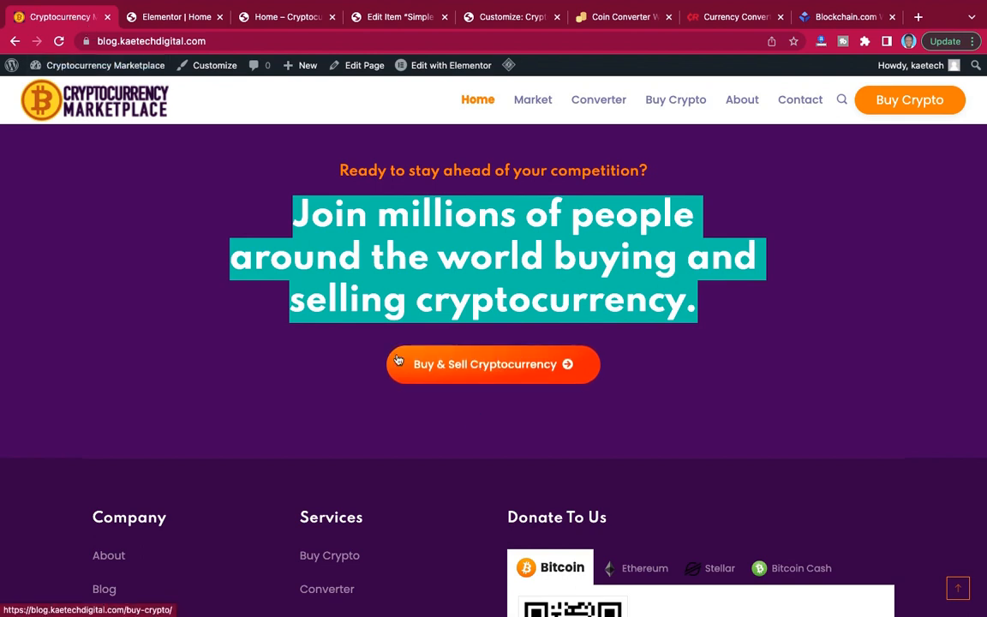
{"action": "left_click", "coordinate": [181, 17]}
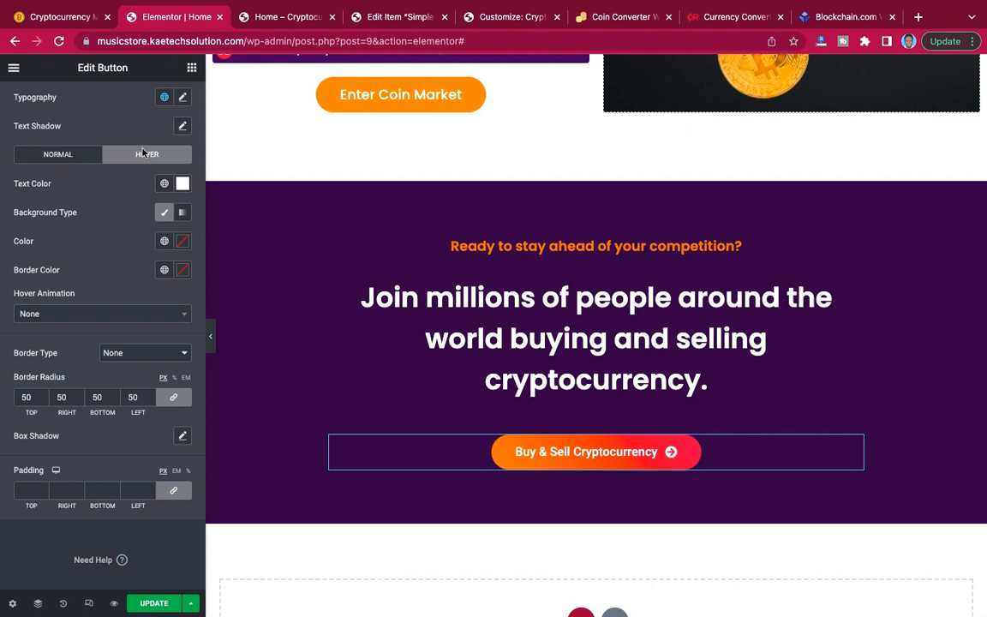
{"action": "scroll", "coordinate": [126, 171], "scroll_direction": "up", "scroll_amount": 2}
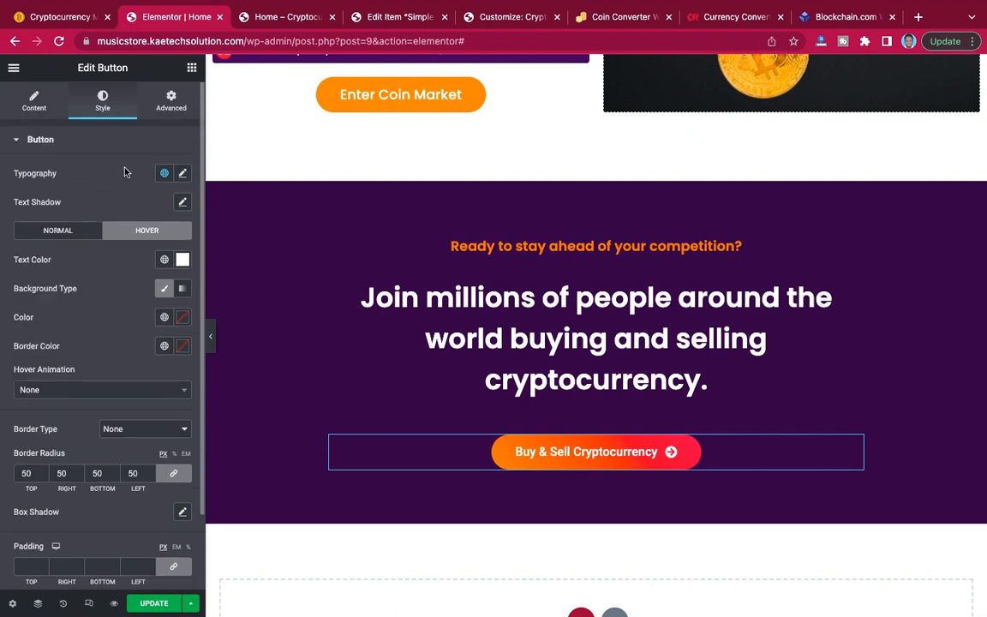
{"action": "left_click", "coordinate": [172, 103]}
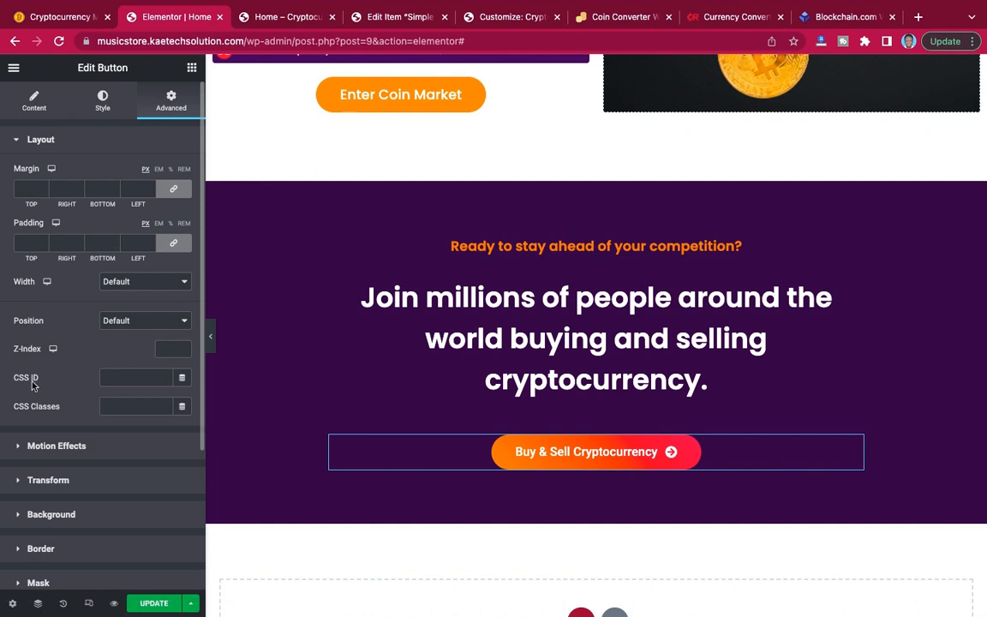
{"action": "scroll", "coordinate": [33, 385], "scroll_direction": "down", "scroll_amount": 3}
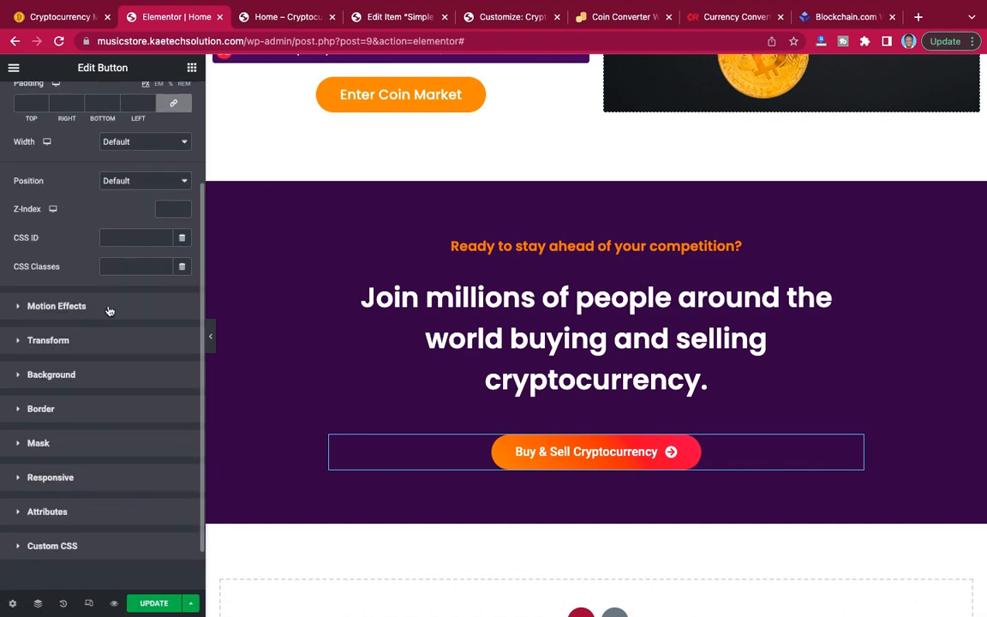
{"action": "left_click", "coordinate": [109, 311]}
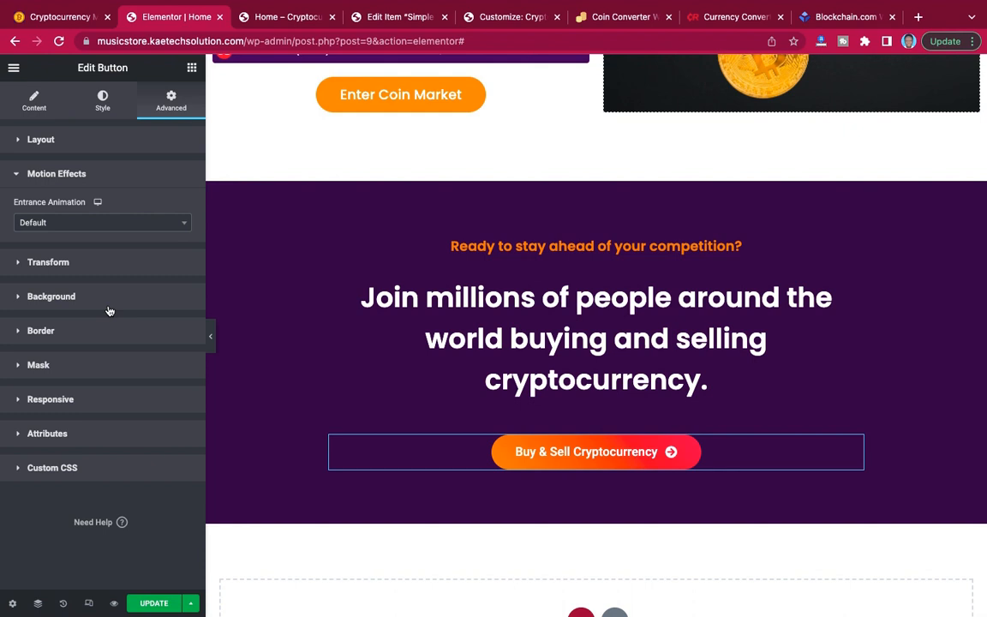
{"action": "left_click", "coordinate": [103, 102]}
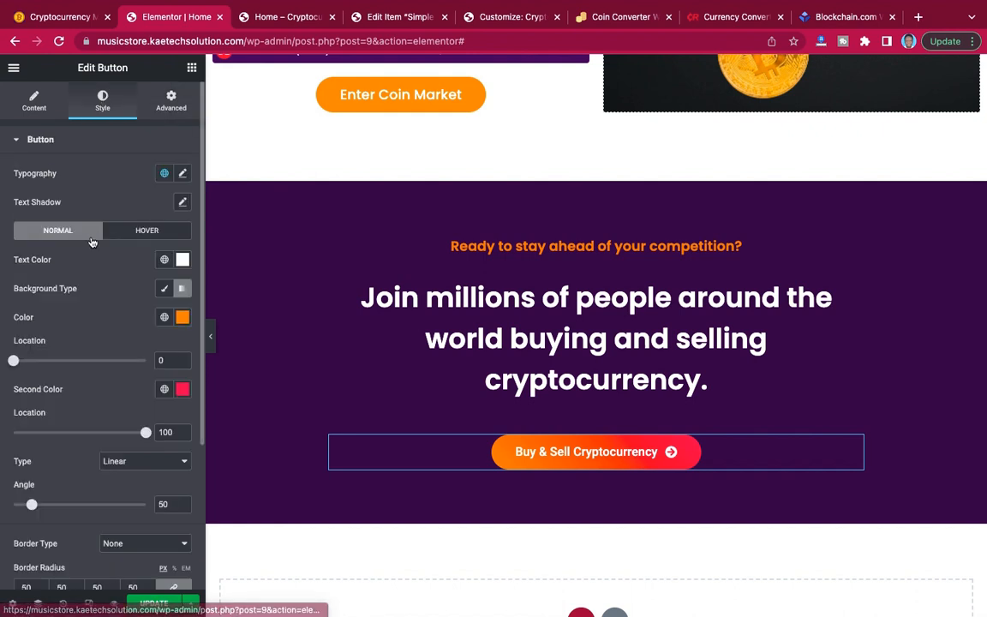
{"action": "scroll", "coordinate": [92, 242], "scroll_direction": "down", "scroll_amount": 5}
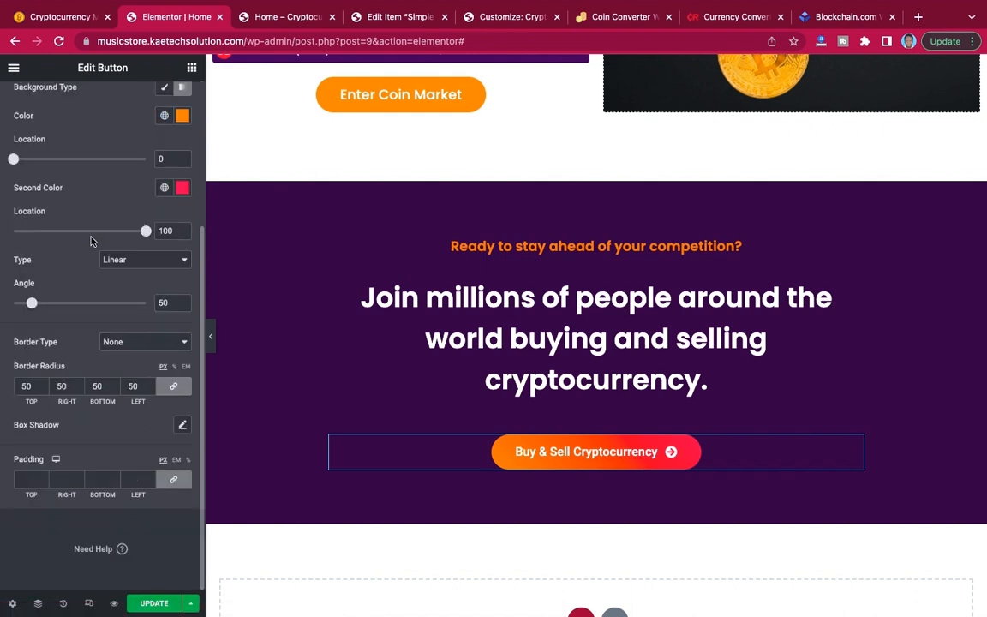
{"action": "scroll", "coordinate": [92, 242], "scroll_direction": "up", "scroll_amount": 5}
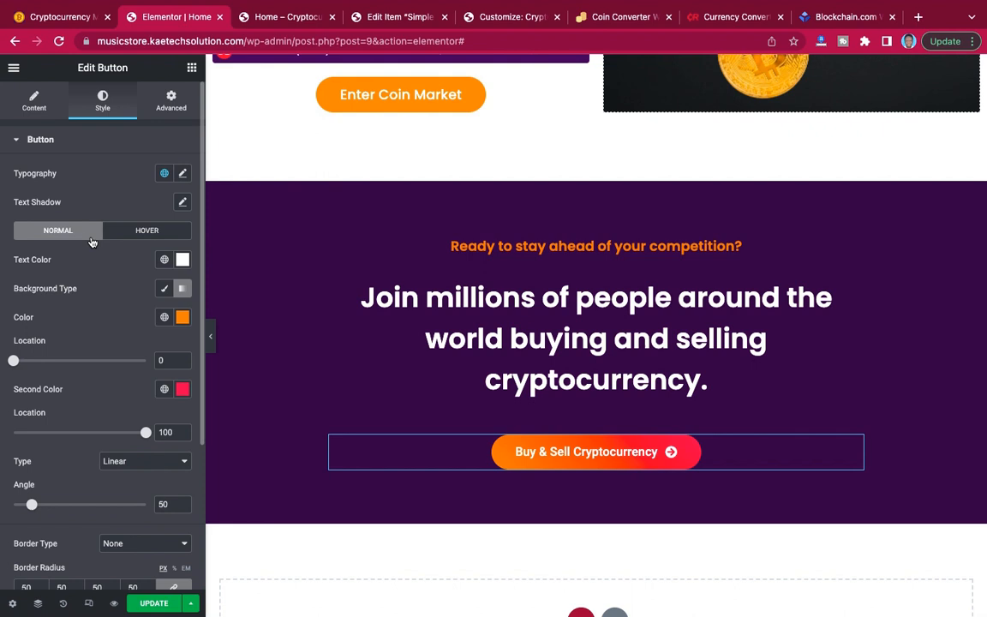
{"action": "scroll", "coordinate": [90, 287], "scroll_direction": "down", "scroll_amount": 2}
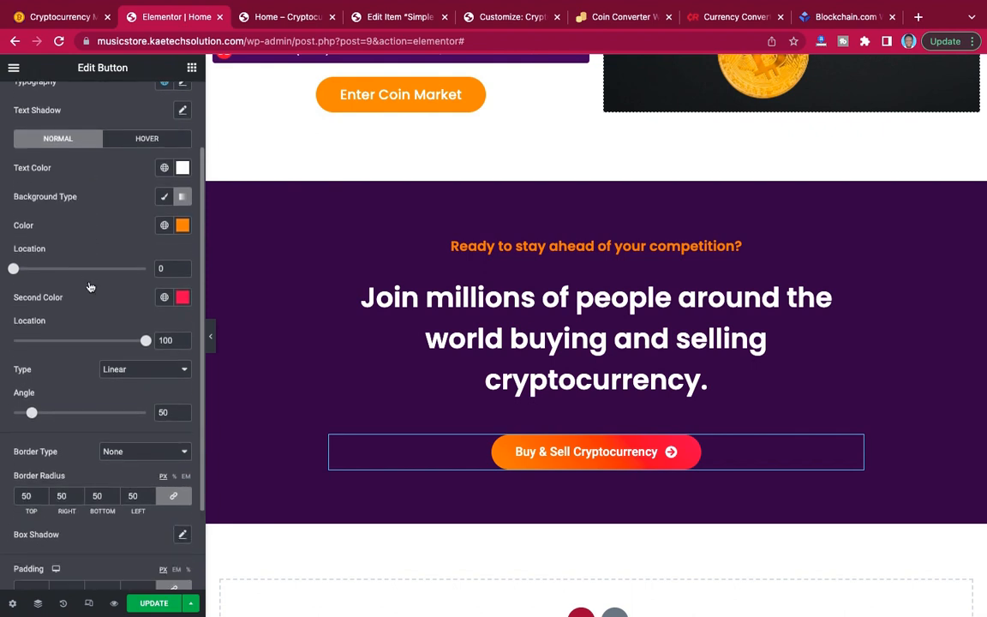
{"action": "scroll", "coordinate": [90, 286], "scroll_direction": "down", "scroll_amount": 1}
{"action": "scroll", "coordinate": [90, 286], "scroll_direction": "up", "scroll_amount": 2}
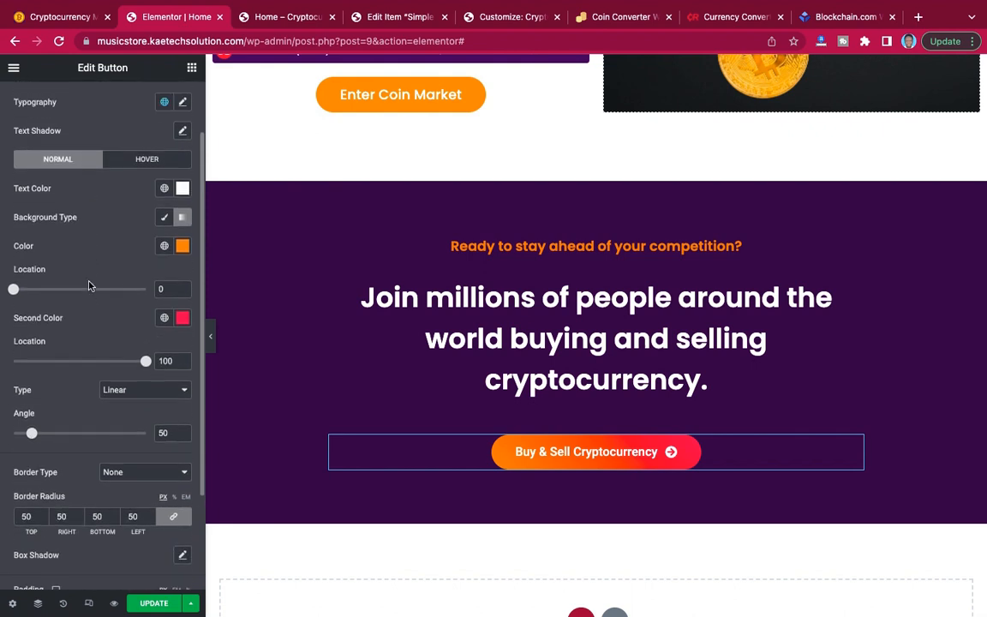
Set the "Buy & Sell Cryptocurrency" button's hover animation to Bob and update the page.
{"action": "left_click", "coordinate": [140, 202]}
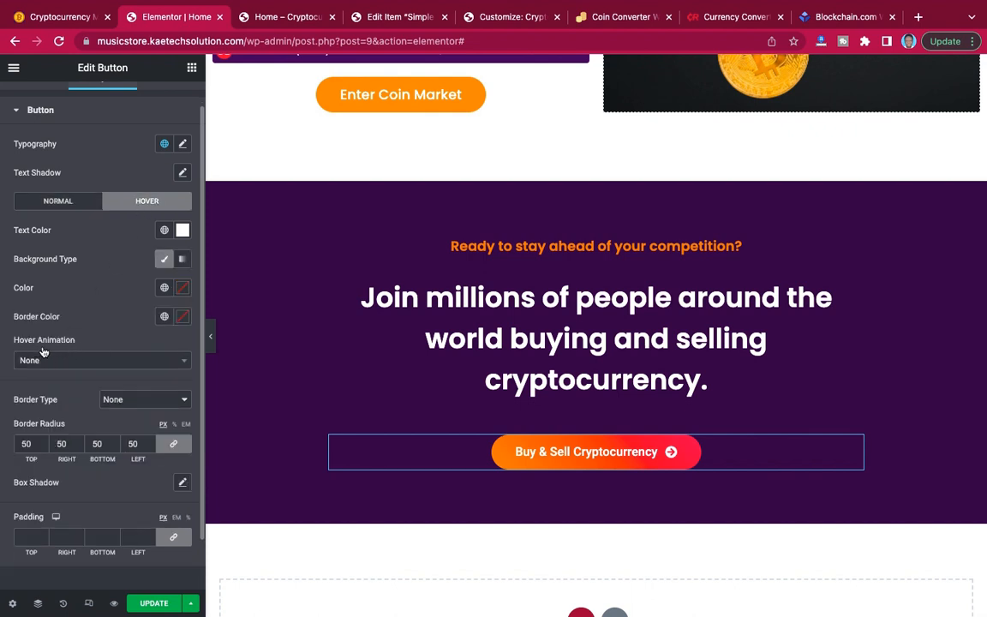
{"action": "scroll", "coordinate": [101, 228], "scroll_direction": "up", "scroll_amount": 1}
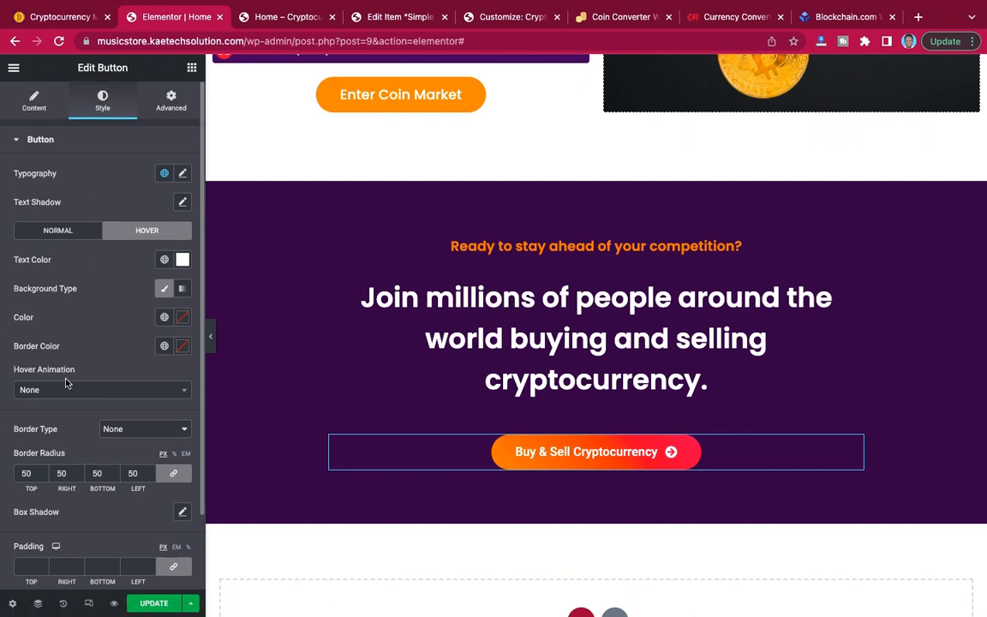
{"action": "left_click", "coordinate": [88, 394]}
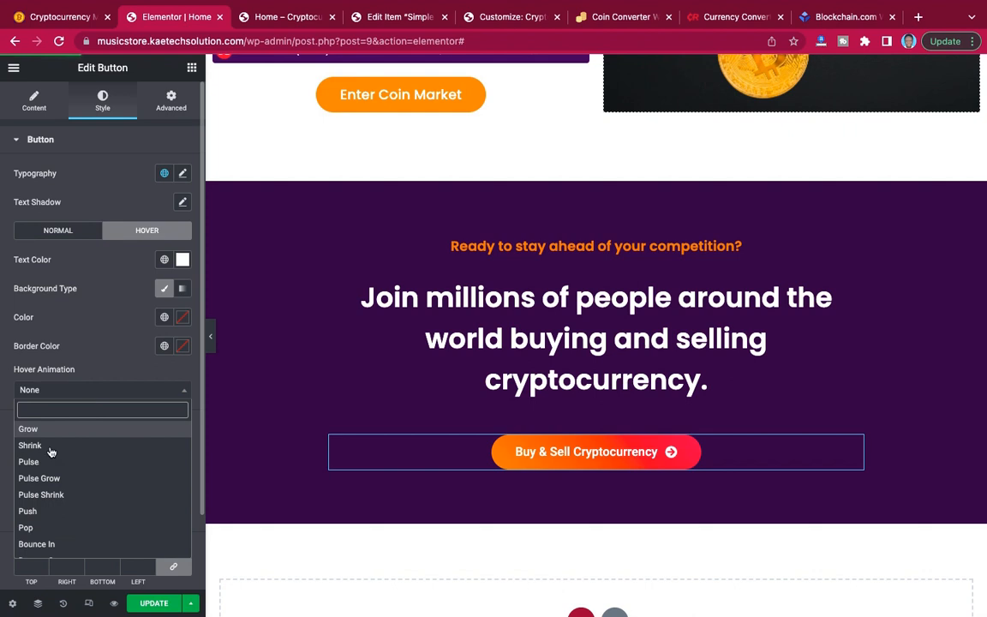
{"action": "left_click", "coordinate": [48, 527]}
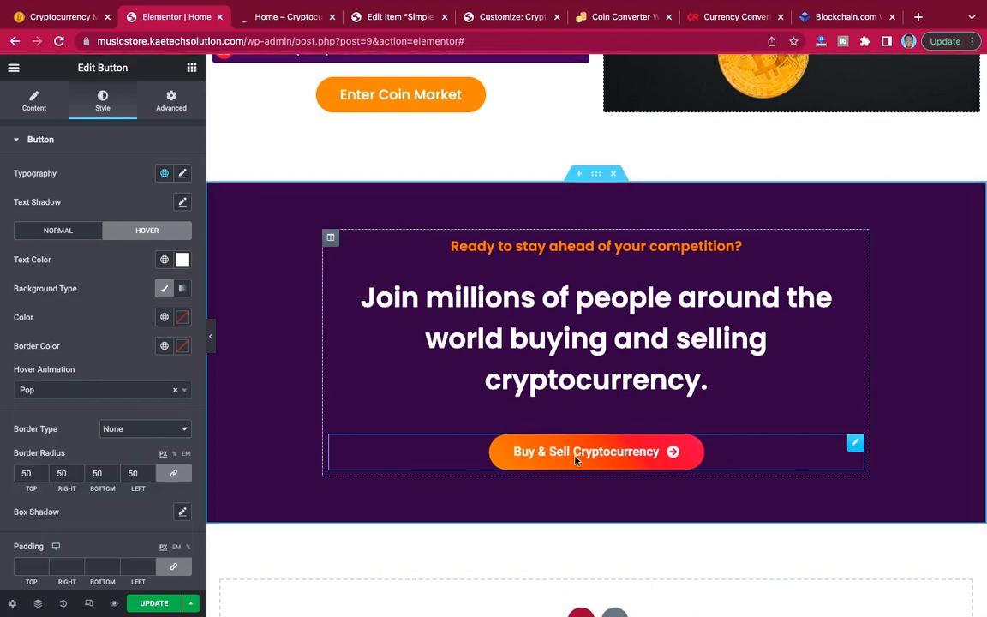
{"action": "left_click", "coordinate": [101, 392]}
{"action": "scroll", "coordinate": [81, 467], "scroll_direction": "down", "scroll_amount": 3}
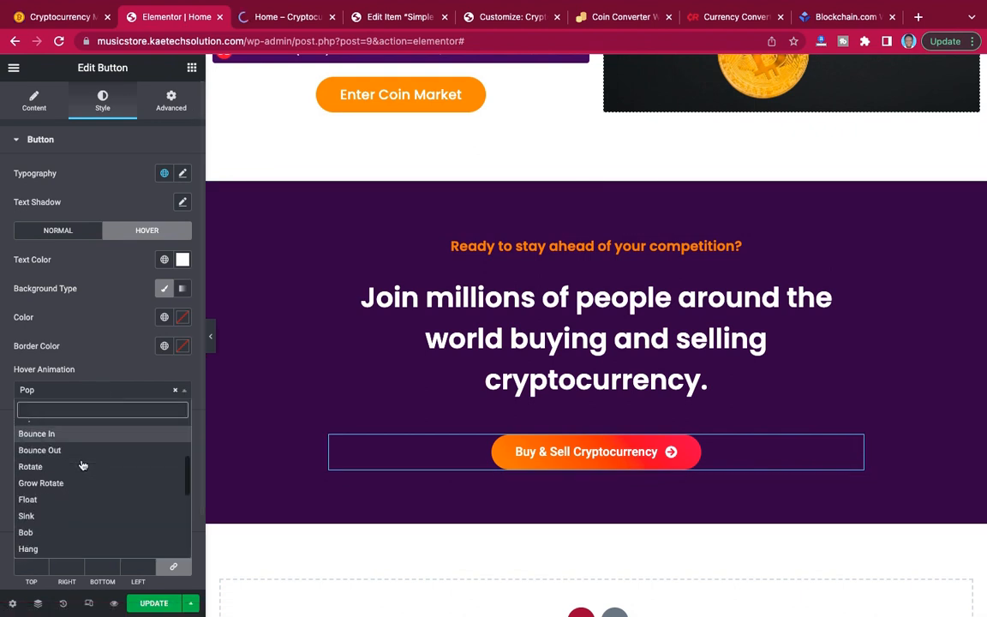
{"action": "scroll", "coordinate": [77, 472], "scroll_direction": "down", "scroll_amount": 2}
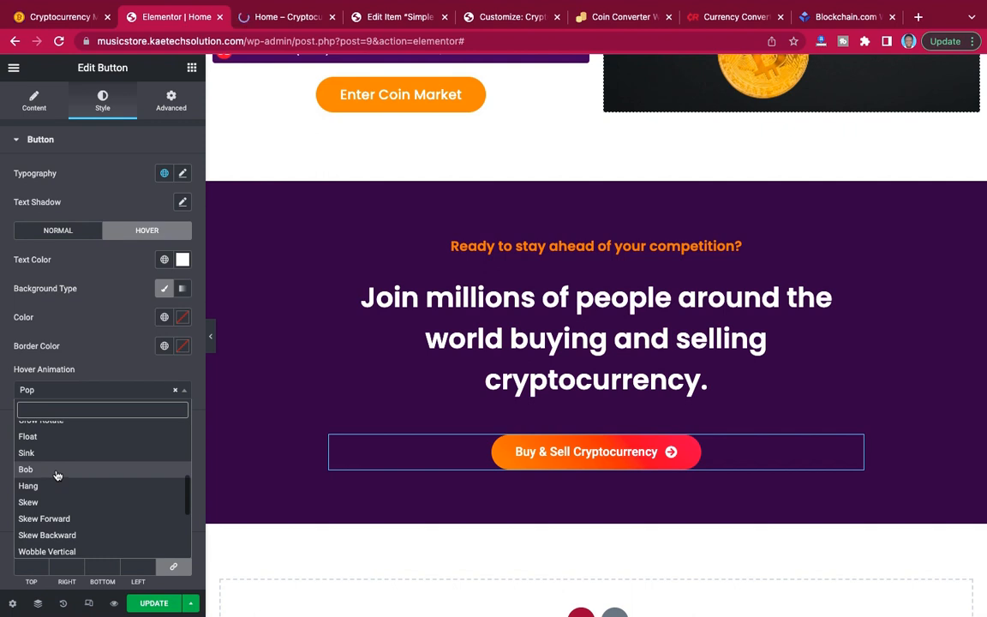
{"action": "left_click", "coordinate": [56, 475]}
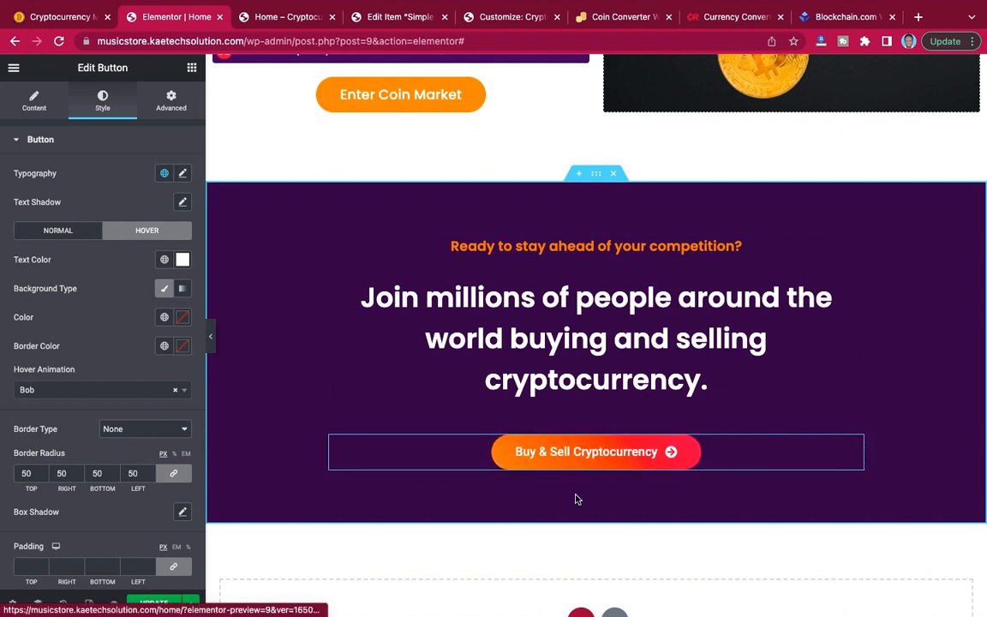
{"action": "left_click", "coordinate": [156, 604]}
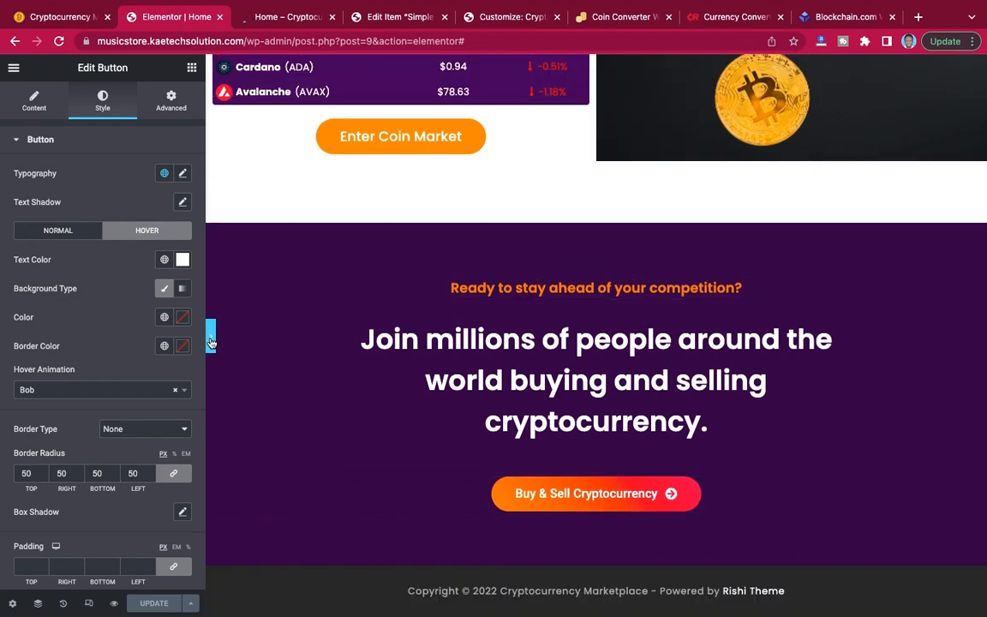
Hide the editing panel and review the home page at full width, from the call-to-action section up to the hero.
{"action": "left_click", "coordinate": [210, 342]}
{"action": "scroll", "coordinate": [540, 201], "scroll_direction": "up", "scroll_amount": 4}
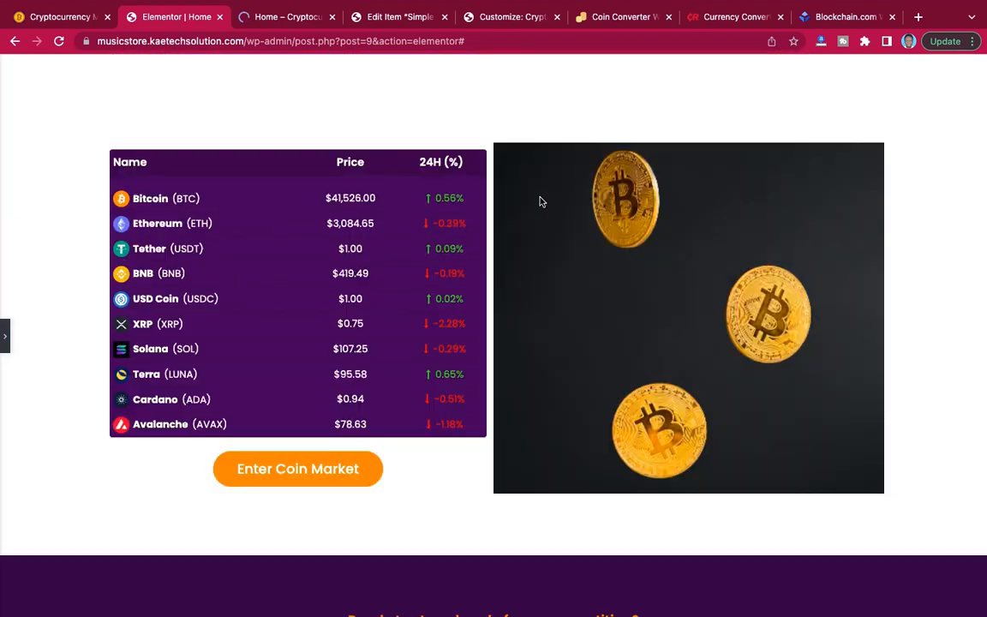
{"action": "scroll", "coordinate": [542, 202], "scroll_direction": "up", "scroll_amount": 11}
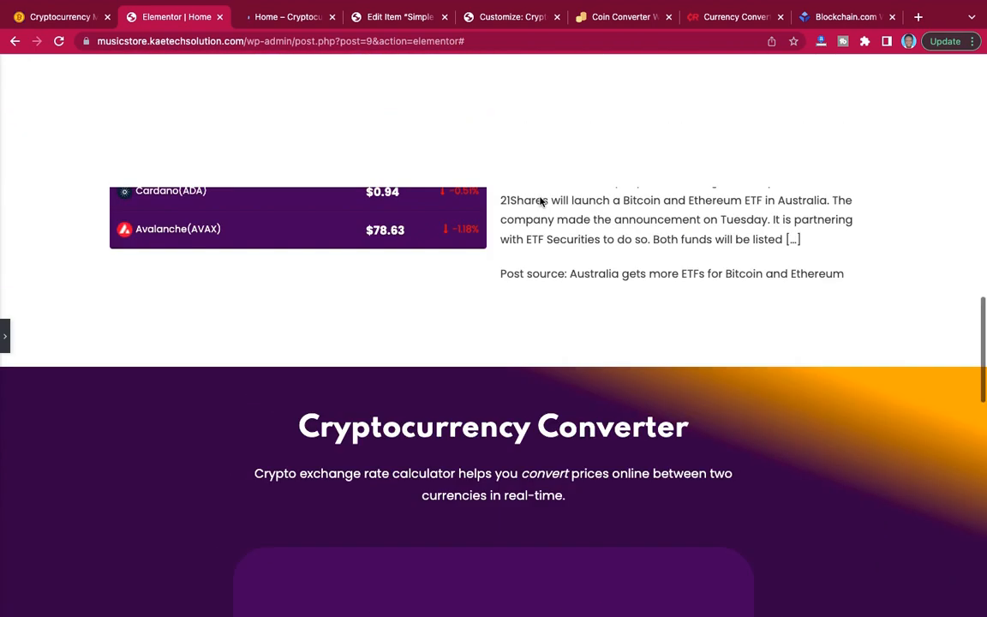
{"action": "scroll", "coordinate": [541, 202], "scroll_direction": "up", "scroll_amount": 12}
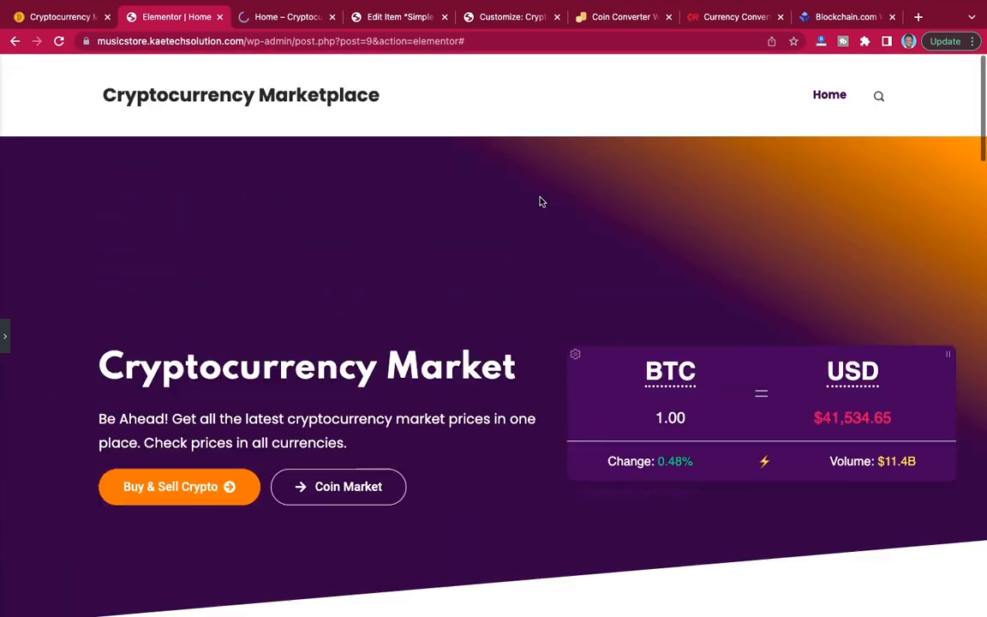
{"action": "scroll", "coordinate": [541, 201], "scroll_direction": "down", "scroll_amount": 12}
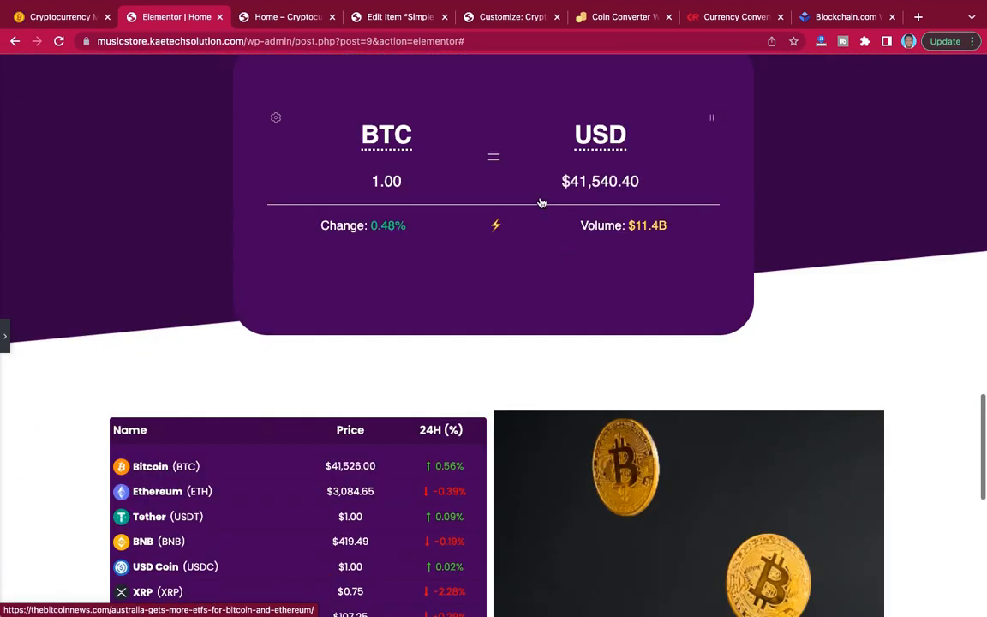
Review the full-width home page from the currency converter and price list up through the Cryptocurrency News section to the hero.
{"action": "scroll", "coordinate": [542, 203], "scroll_direction": "down", "scroll_amount": 6}
{"action": "scroll", "coordinate": [540, 203], "scroll_direction": "up", "scroll_amount": 15}
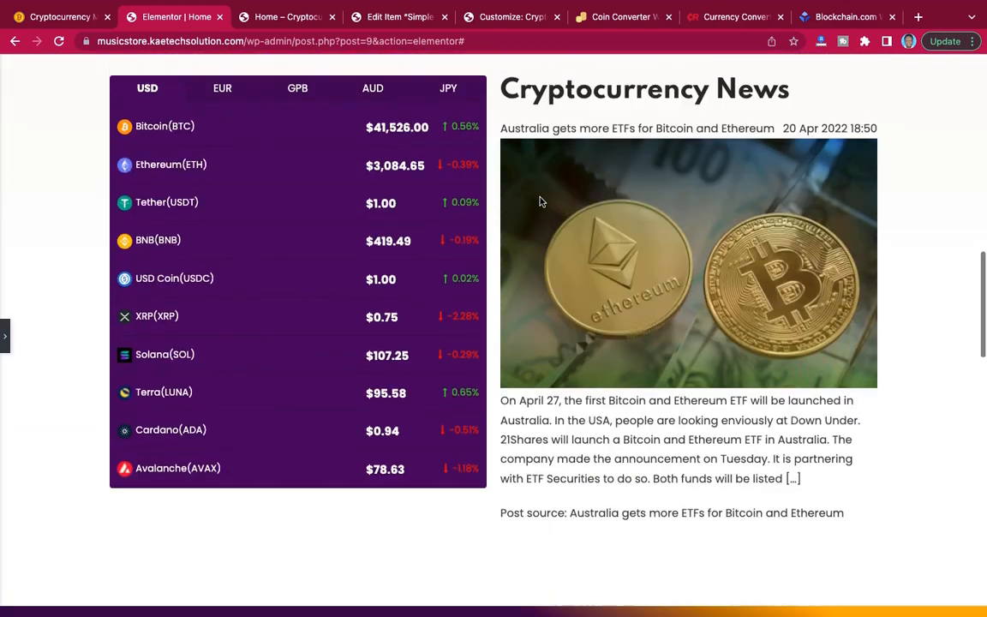
{"action": "scroll", "coordinate": [540, 201], "scroll_direction": "up", "scroll_amount": 2}
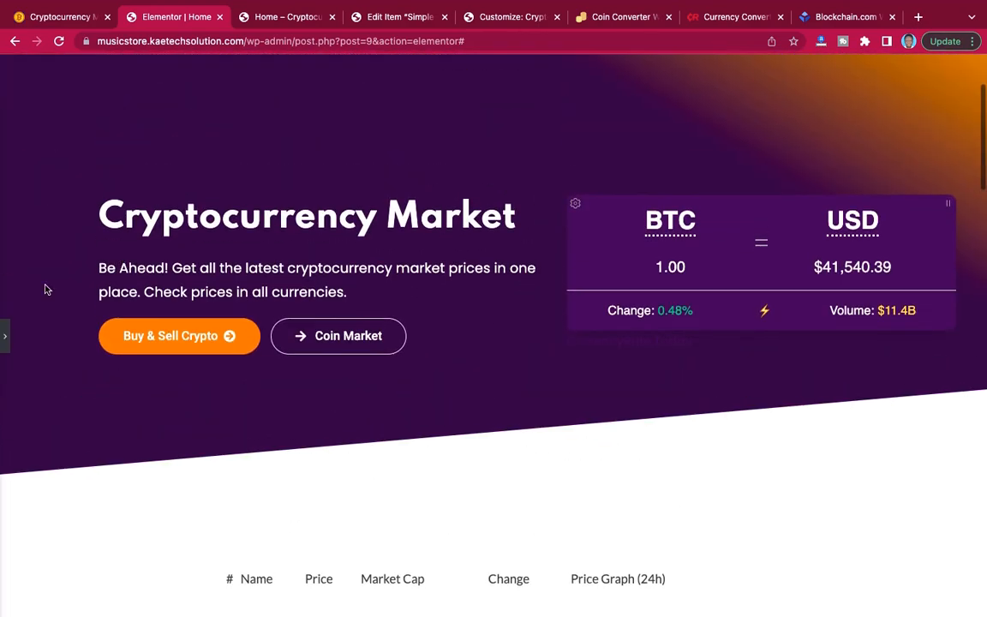
Show the editing panel again and check the page from the hero down to the footer and back up to the site header.
{"action": "left_click", "coordinate": [4, 339]}
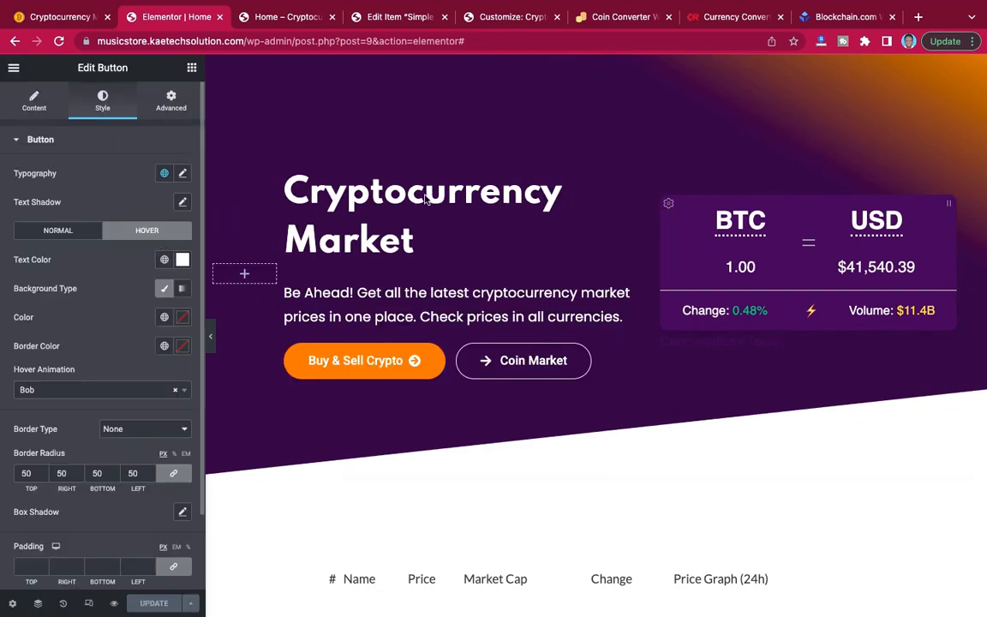
{"action": "scroll", "coordinate": [425, 196], "scroll_direction": "down", "scroll_amount": 11}
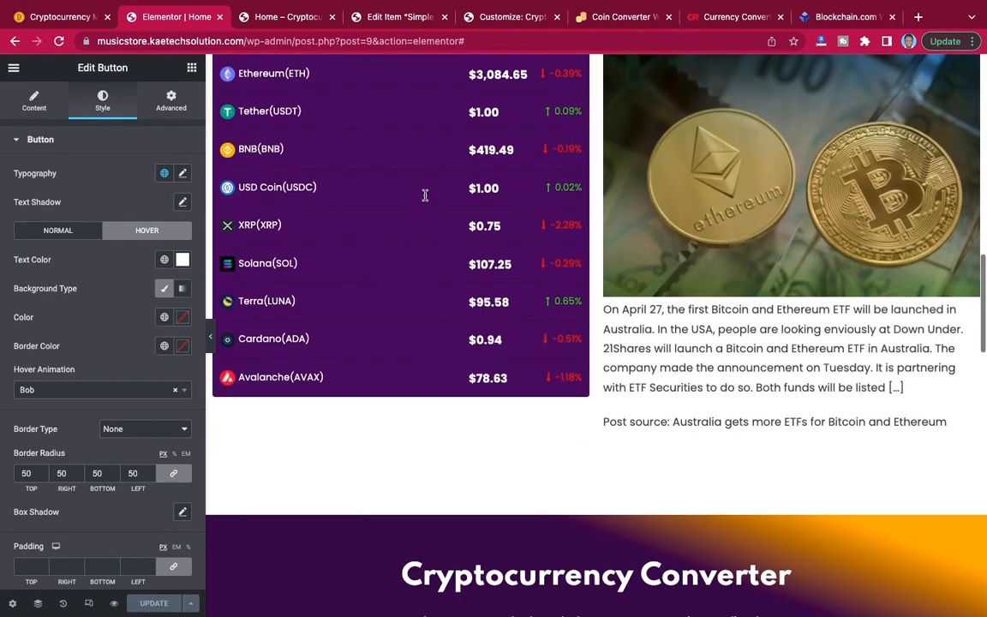
{"action": "scroll", "coordinate": [425, 196], "scroll_direction": "down", "scroll_amount": 15}
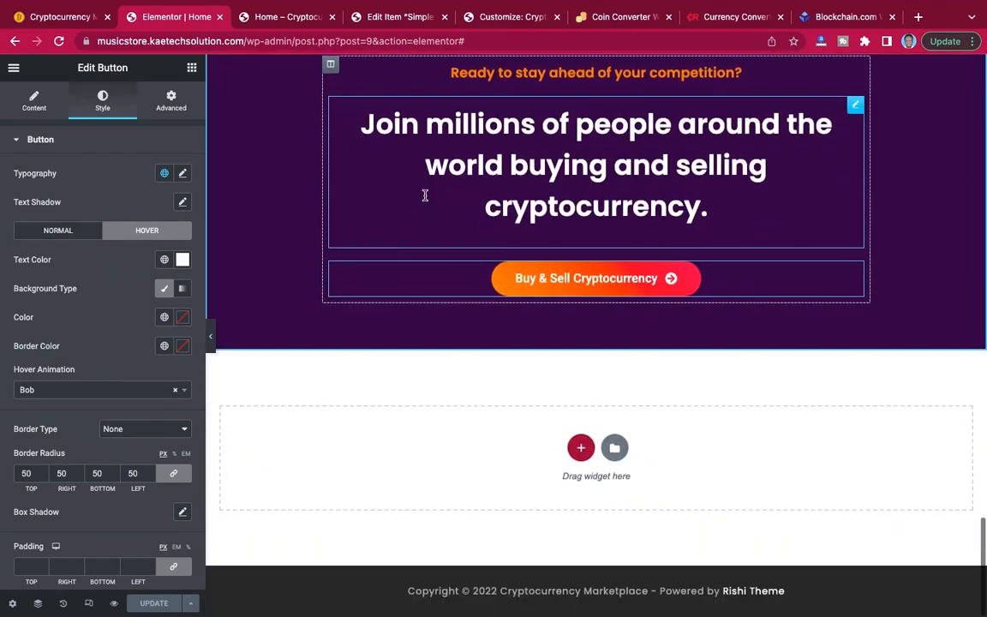
{"action": "scroll", "coordinate": [425, 195], "scroll_direction": "up", "scroll_amount": 20}
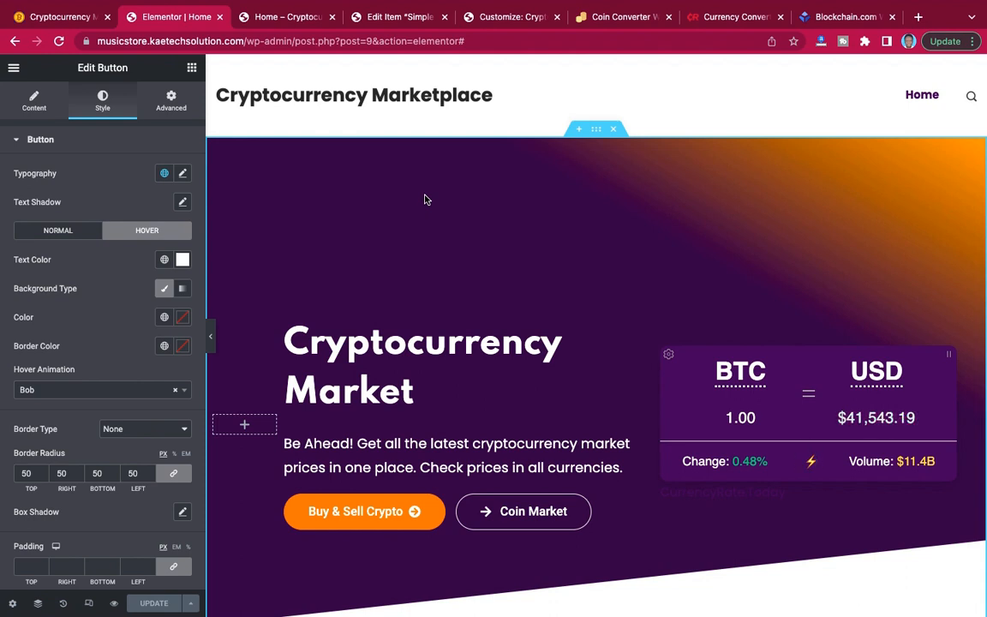
{"action": "mouse_move", "coordinate": [630, 2]}
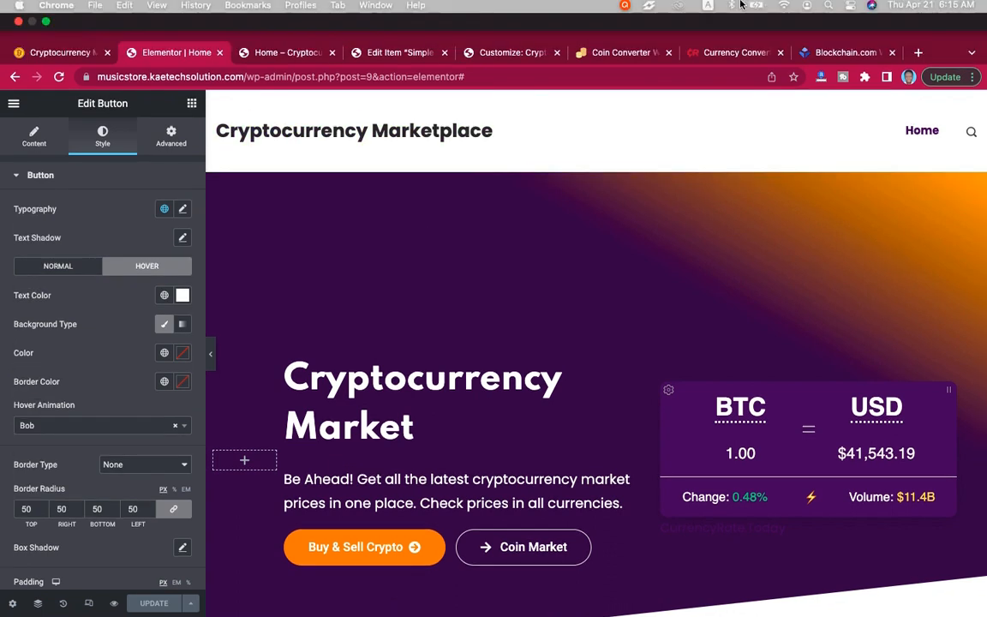
{"action": "left_click", "coordinate": [626, 11]}
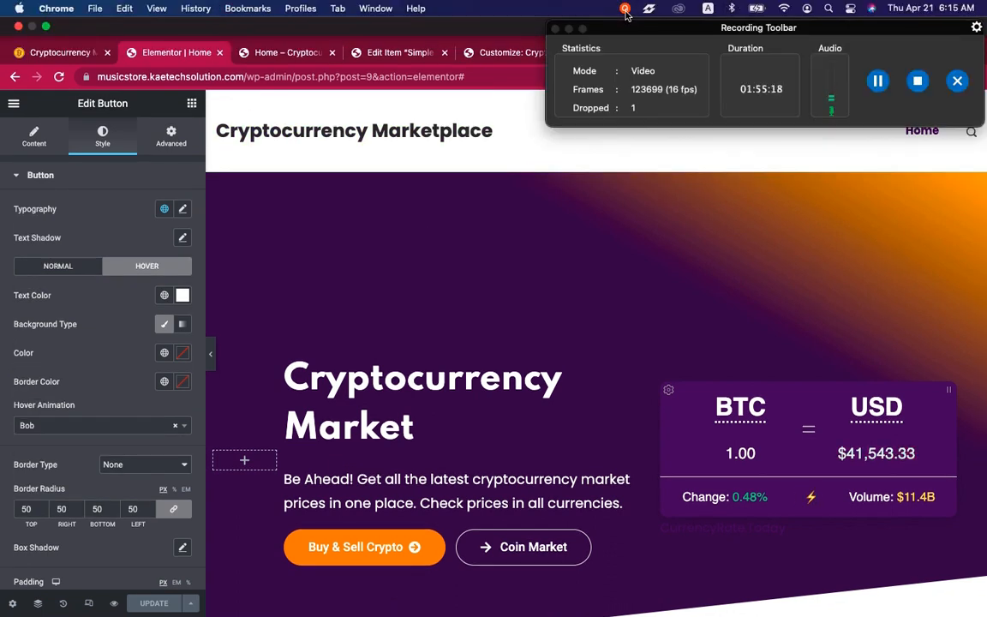
{"action": "left_click", "coordinate": [626, 11]}
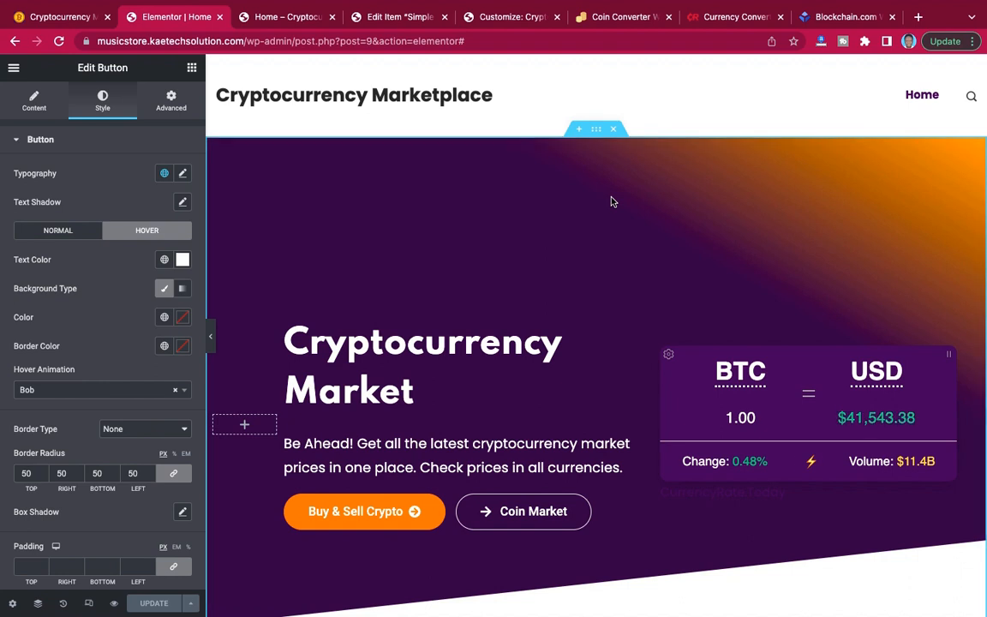